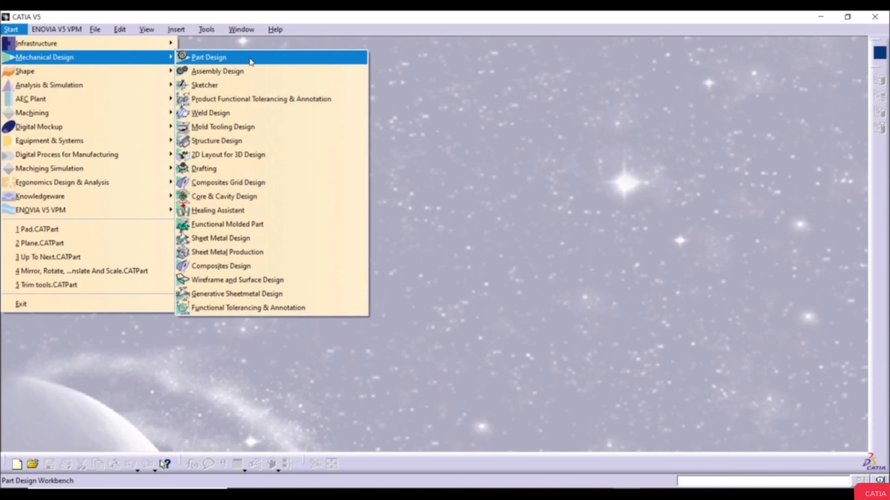
Step: Create a new part in Part Design with the default name Part1 and open a sketch on the xy plane
left_click(252, 61)
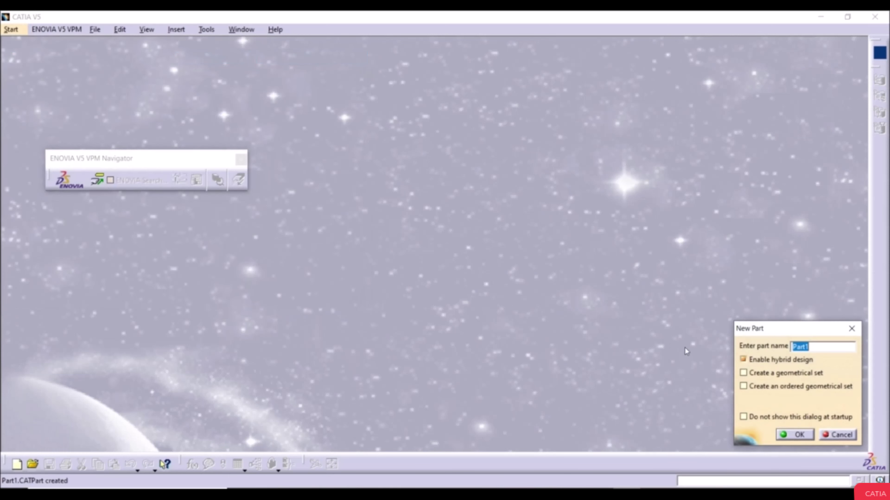
left_click(794, 438)
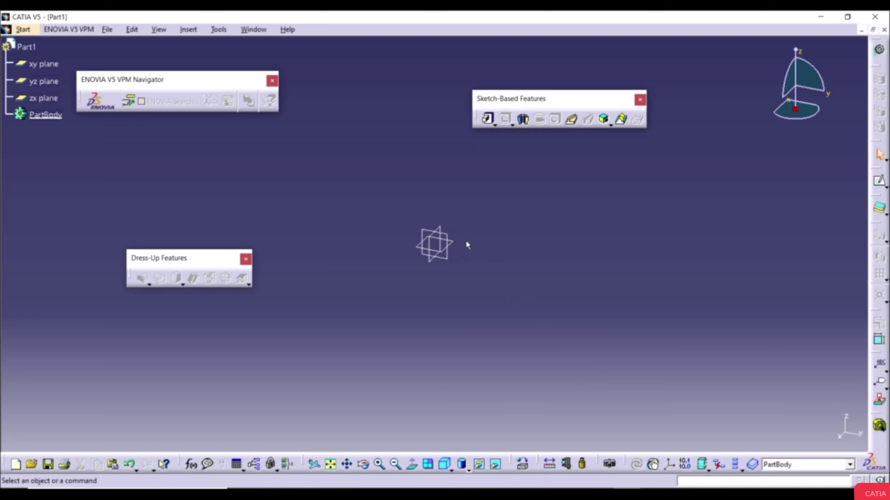
left_click(451, 242)
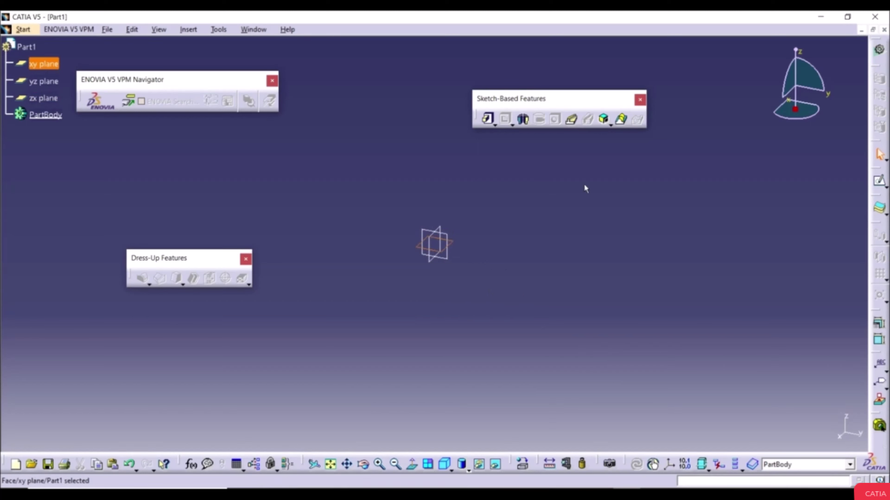
left_click(880, 183)
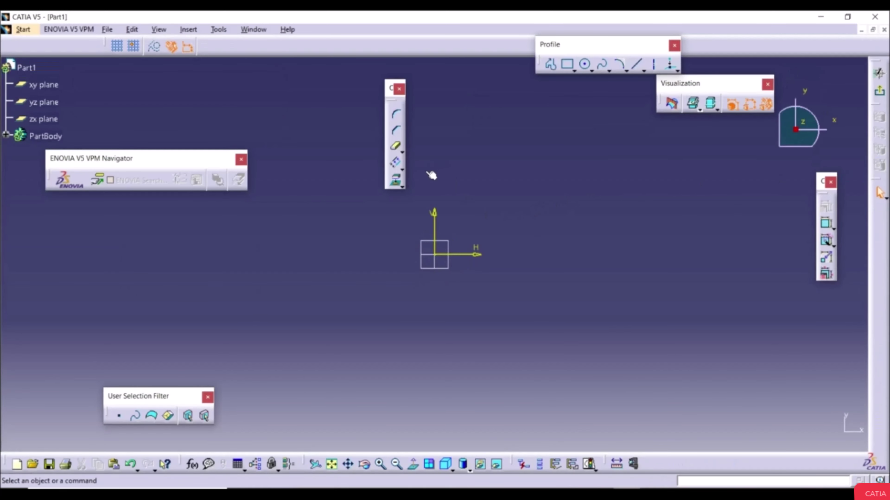
Step: Sketch a rectangle about 123 mm wide and 71 mm high with its lower-left corner at the origin
left_click(567, 65)
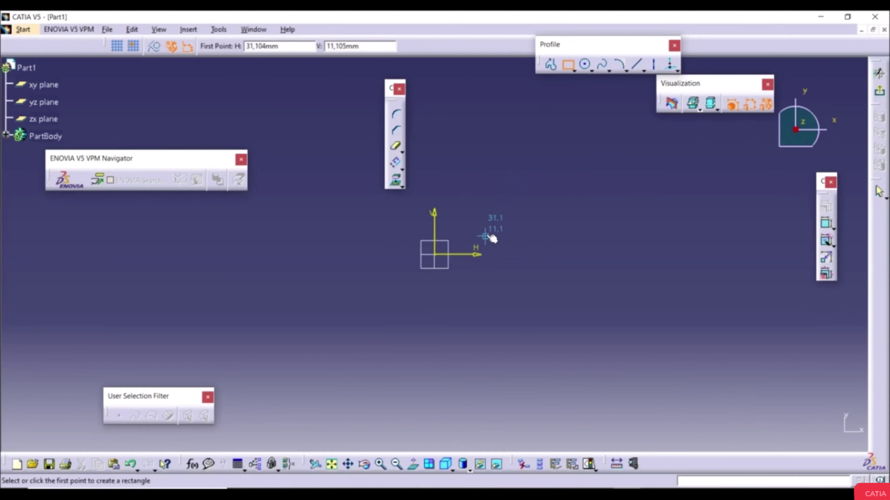
left_click(435, 255)
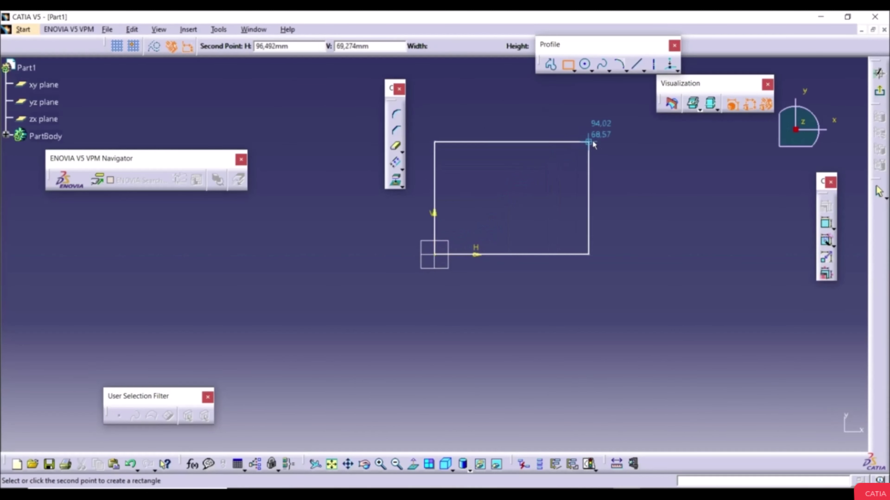
left_click(637, 137)
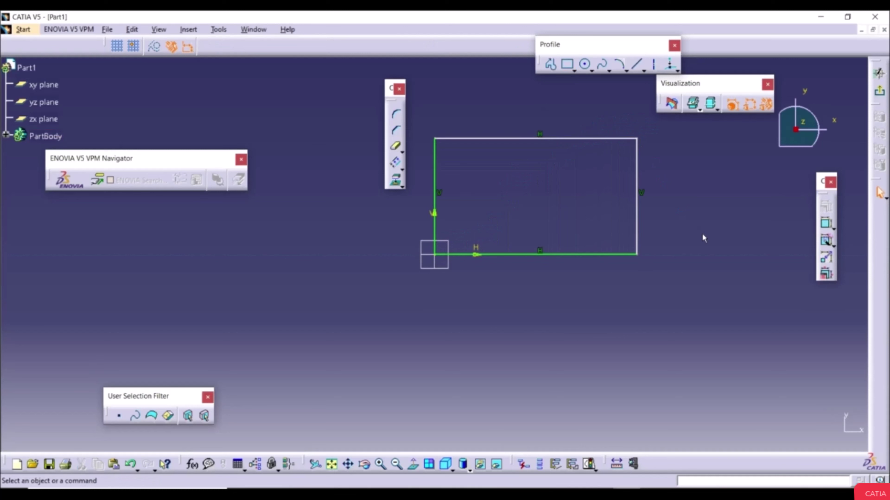
Step: Apply Auto Constraint to the rectangle's four lines and exit the sketch
left_click(826, 243)
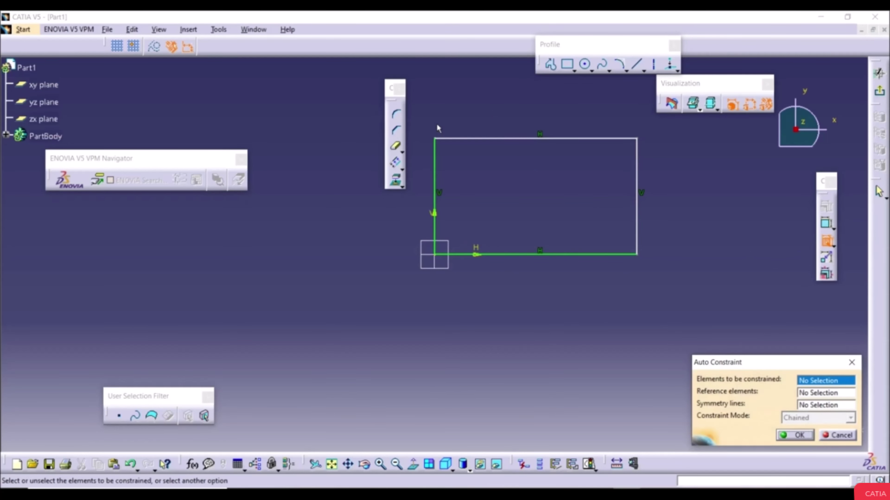
mouse_move(428, 123)
left_mouse_down()
mouse_move(471, 163)
mouse_move(675, 287)
left_mouse_up()
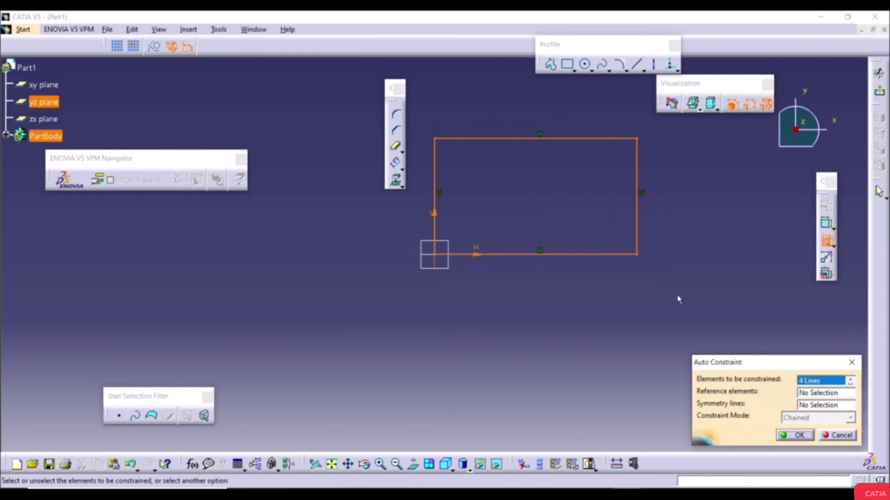
left_click(799, 435)
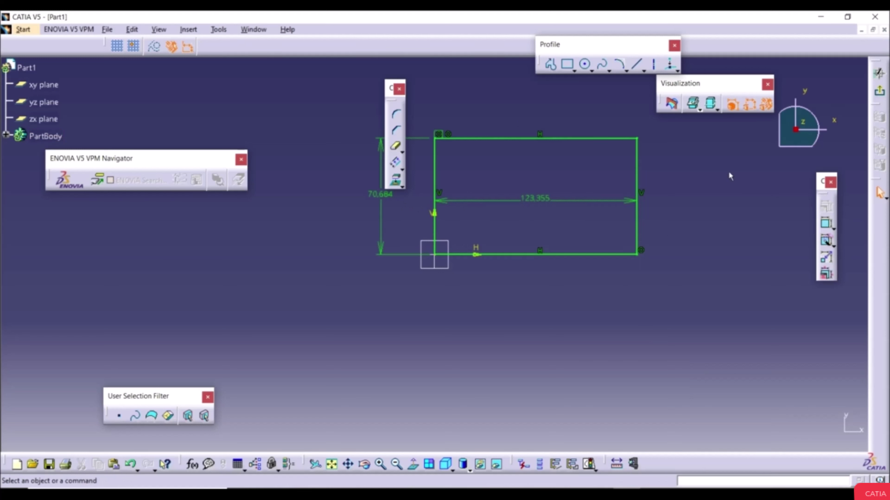
left_click(880, 93)
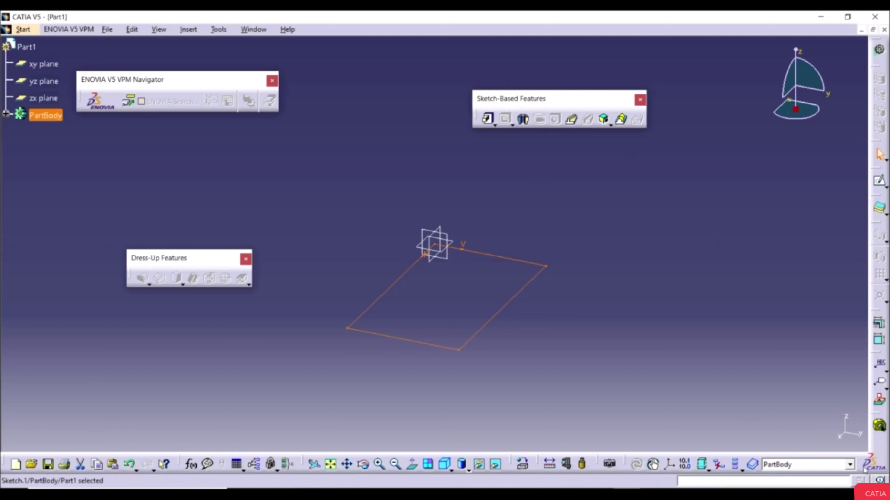
Step: Start a Pad on the rectangle sketch with a Dimension limit and a length of 40 mm
right_click(879, 425)
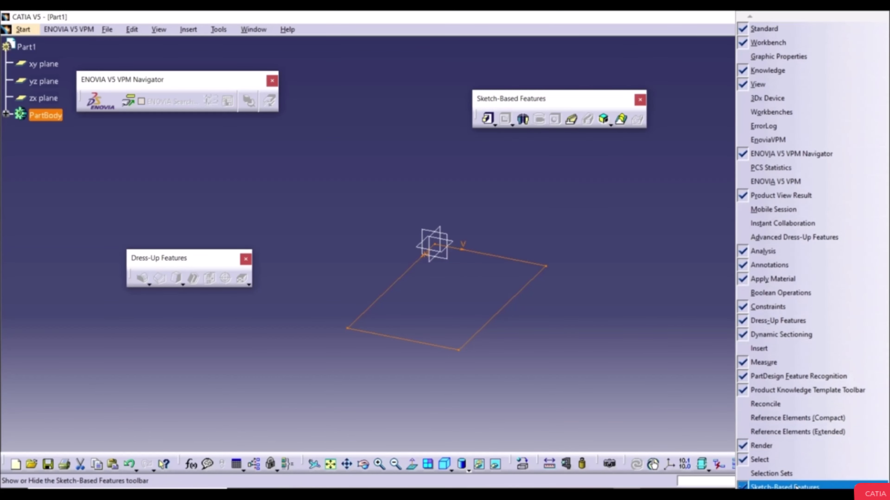
left_click(651, 378)
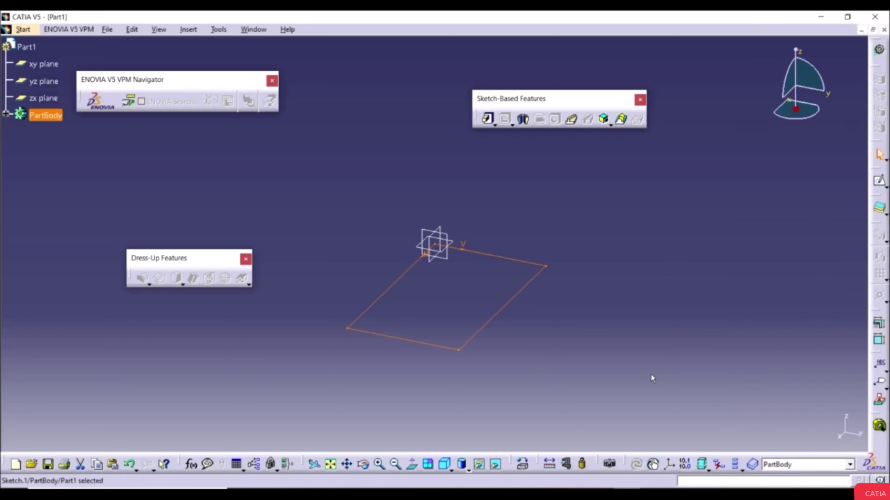
left_click(490, 119)
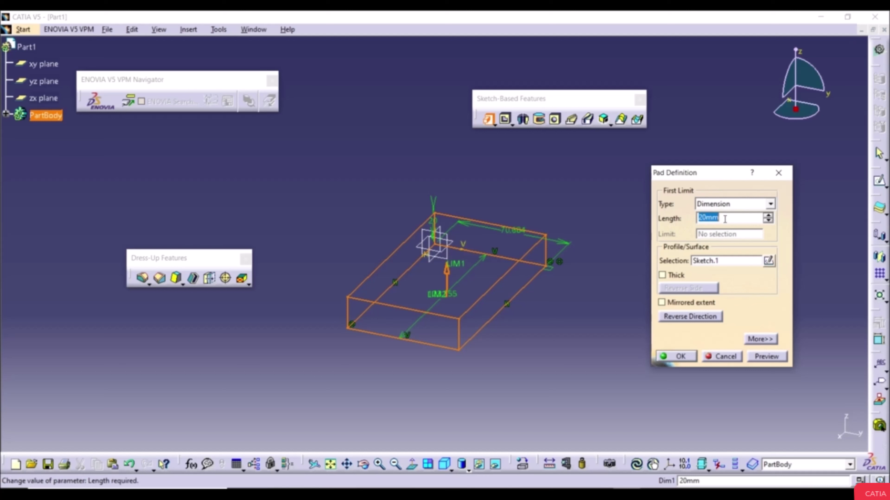
type("4")
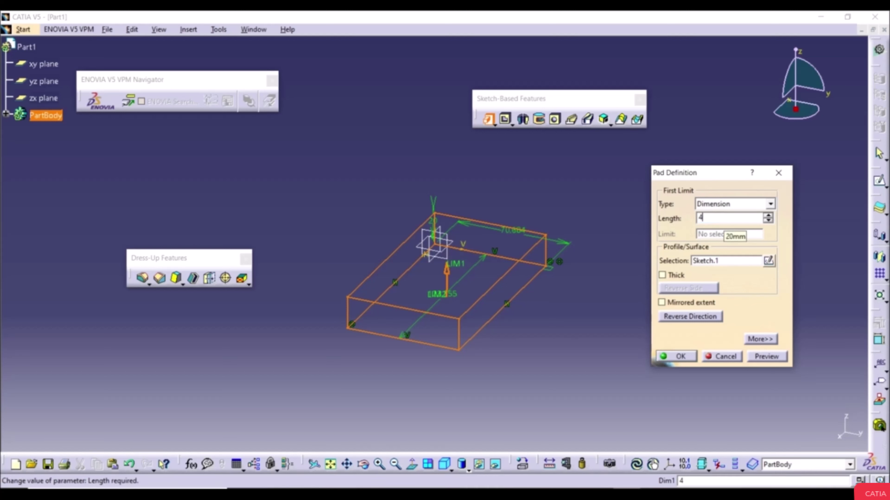
type("0mm")
key("Return")
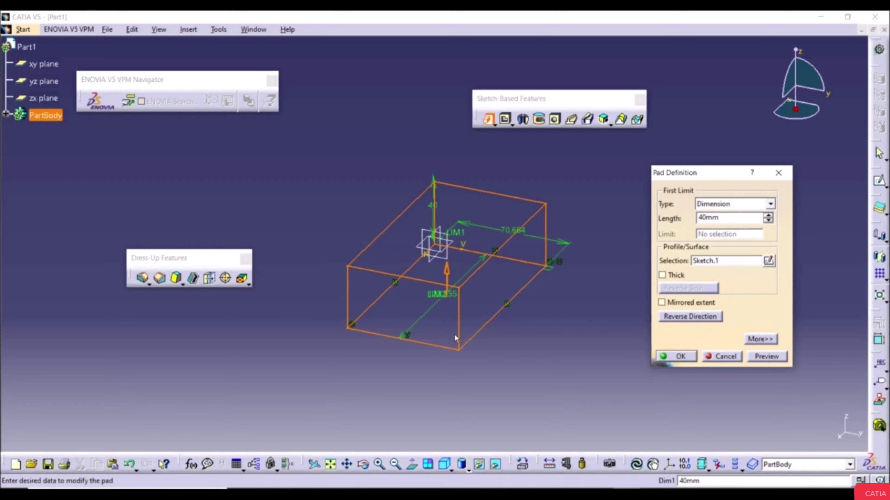
Step: Try reversing the pad's direction and mirroring its extent, and switch both options back
left_click(688, 317)
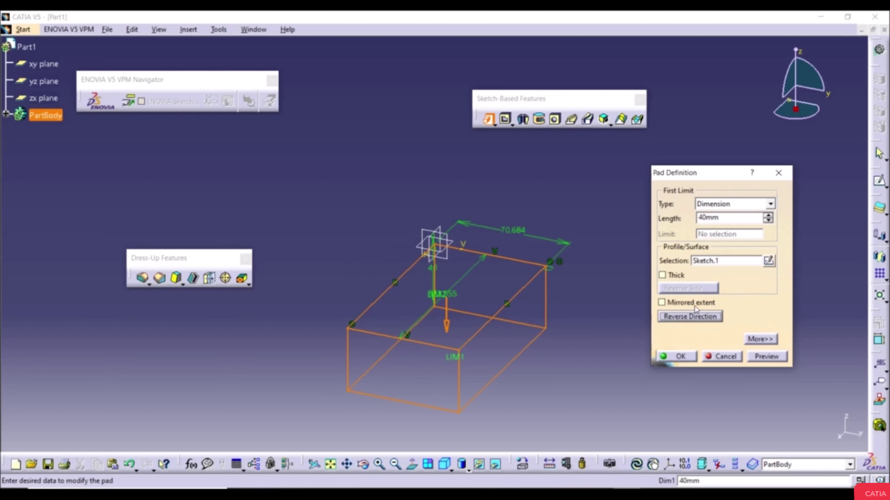
left_click(661, 304)
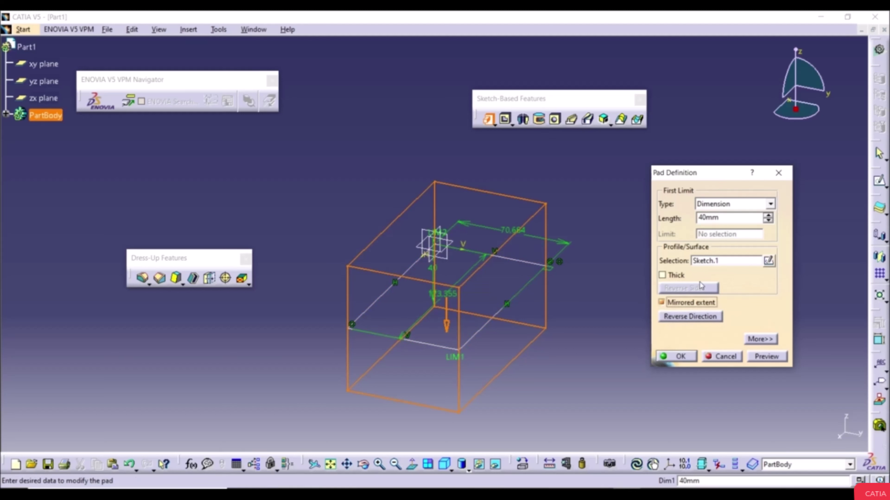
left_click(661, 303)
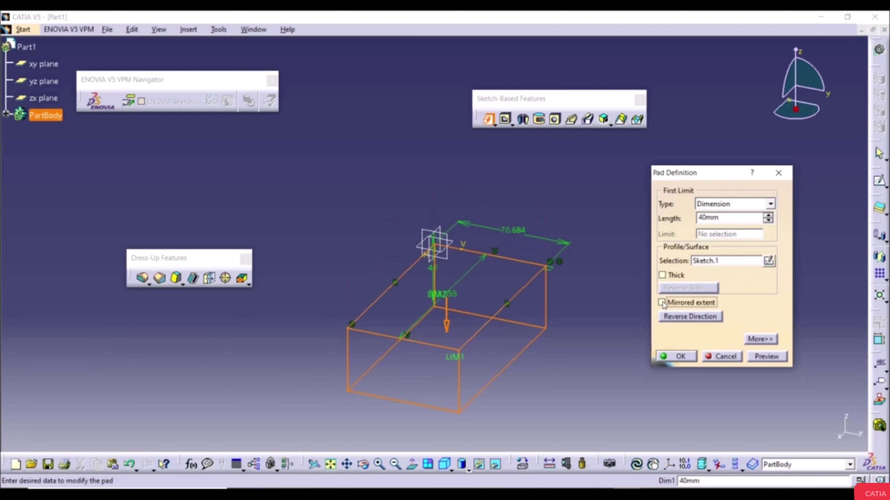
left_click(687, 317)
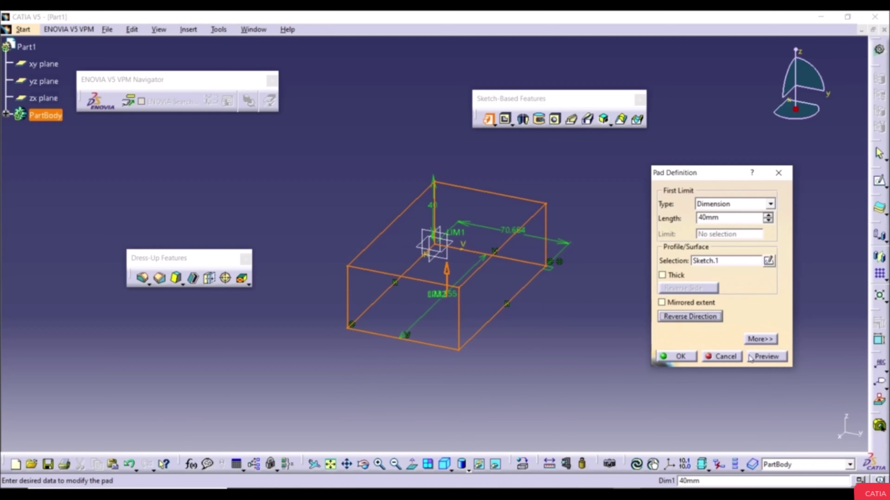
Step: Preview the pad and accept its definition to create the solid block
left_click(767, 357)
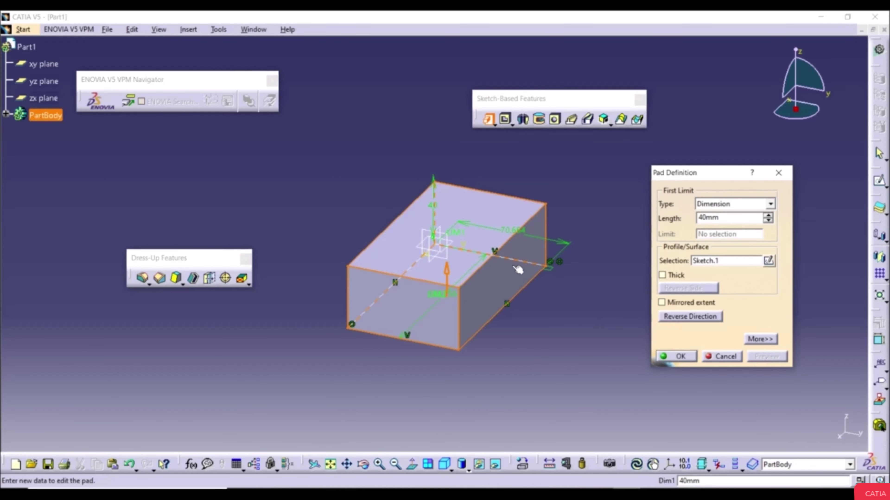
left_click(668, 358)
left_click(667, 355)
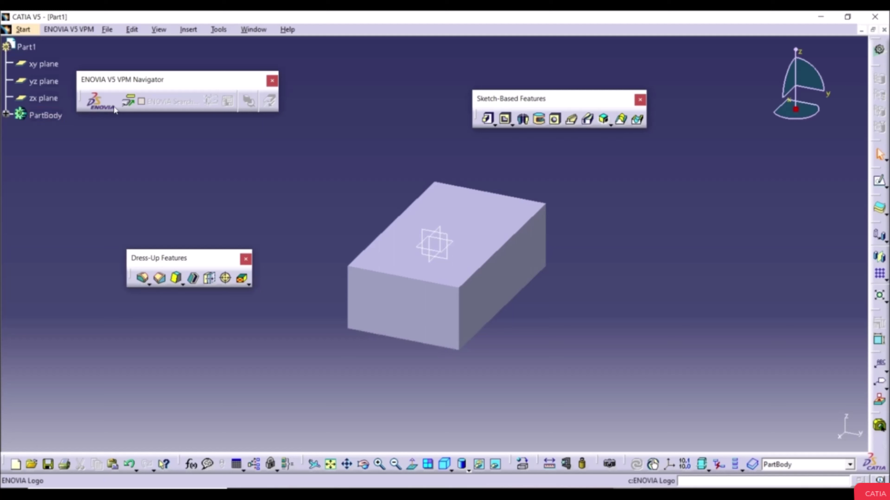
Step: Reopen the pad's definition from the specification tree and set its length to 50 mm
left_click(7, 115)
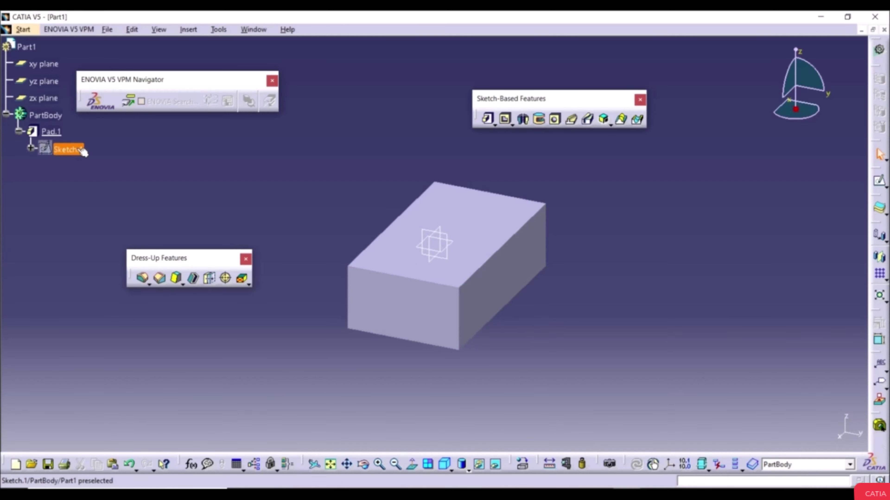
left_click(53, 132)
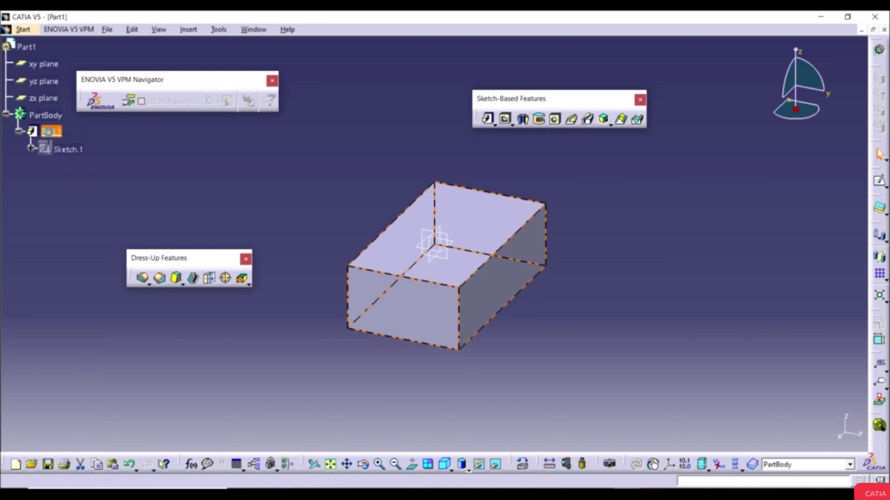
double_click(51, 132)
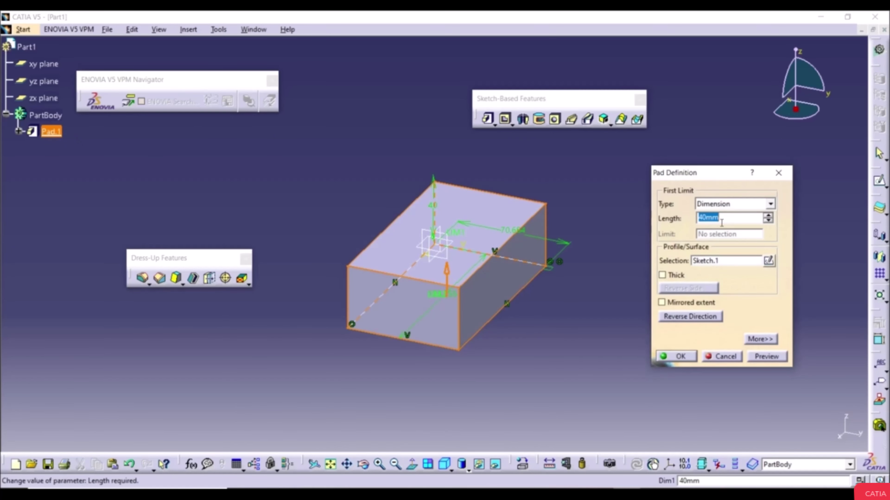
type("50")
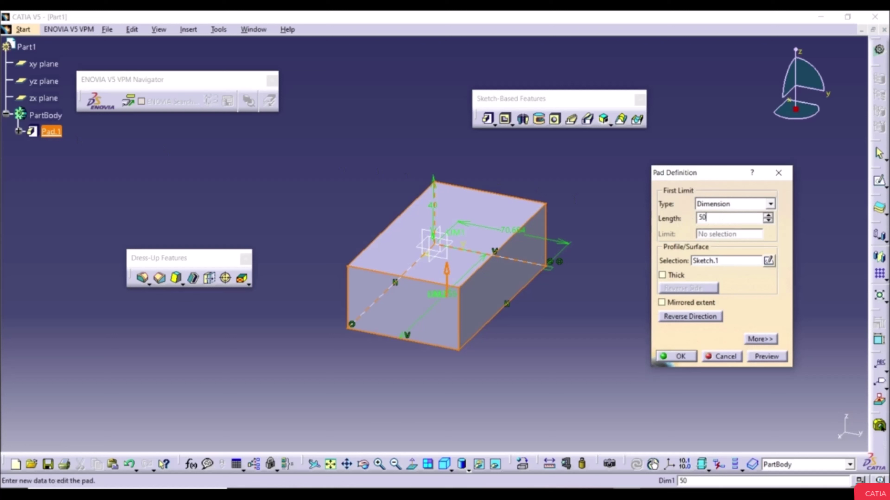
left_click(773, 357)
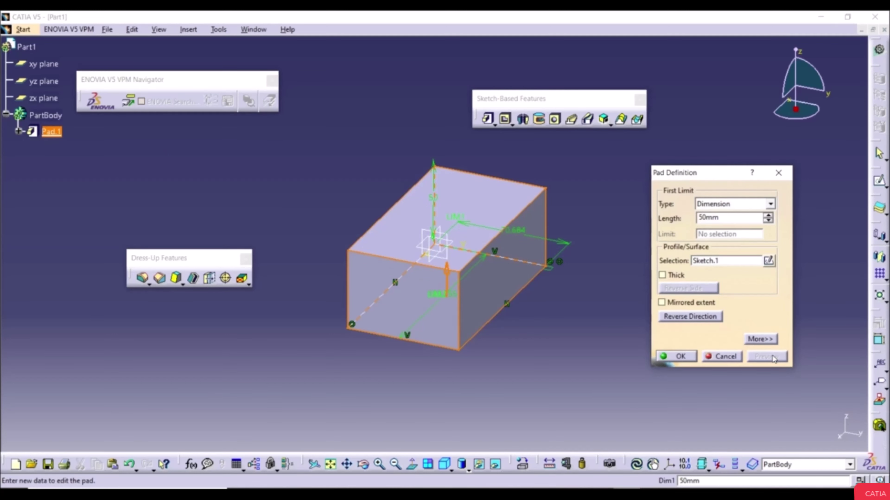
left_click(690, 361)
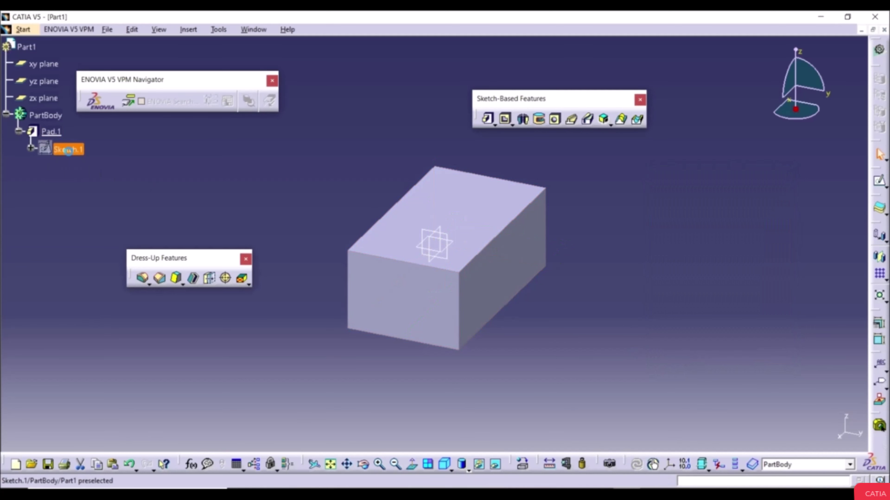
Step: Edit the pad's base sketch, set the rectangle's horizontal length to 200 mm, and exit the sketch
double_click(72, 151)
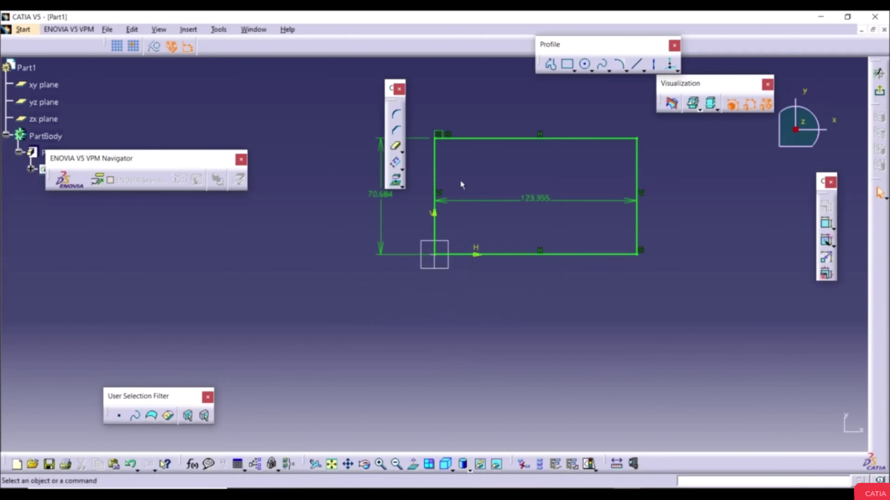
double_click(544, 201)
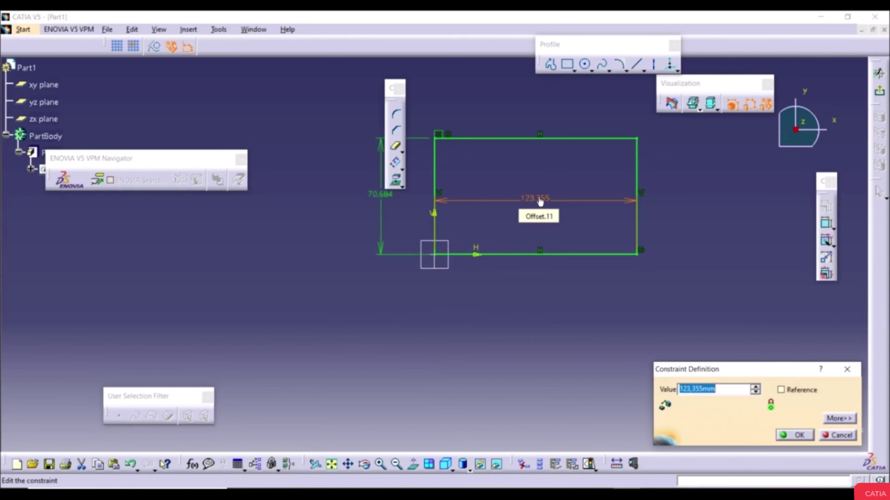
type("200mm")
key("Return")
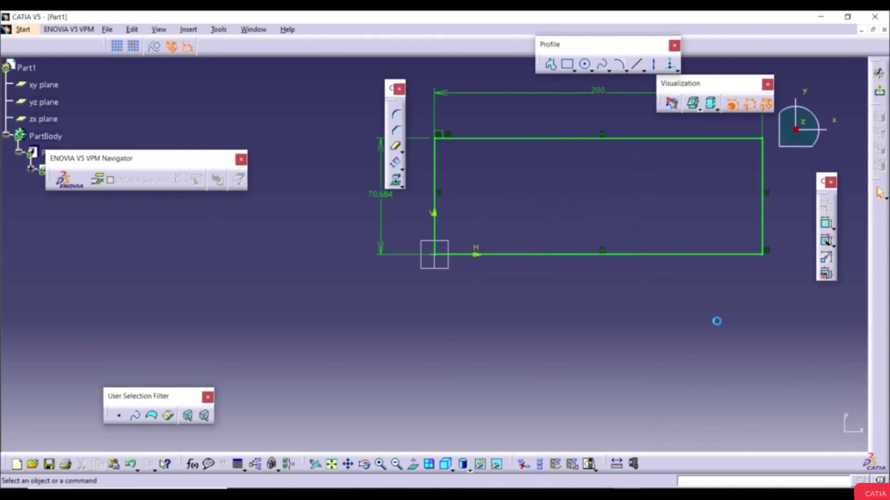
left_click(880, 91)
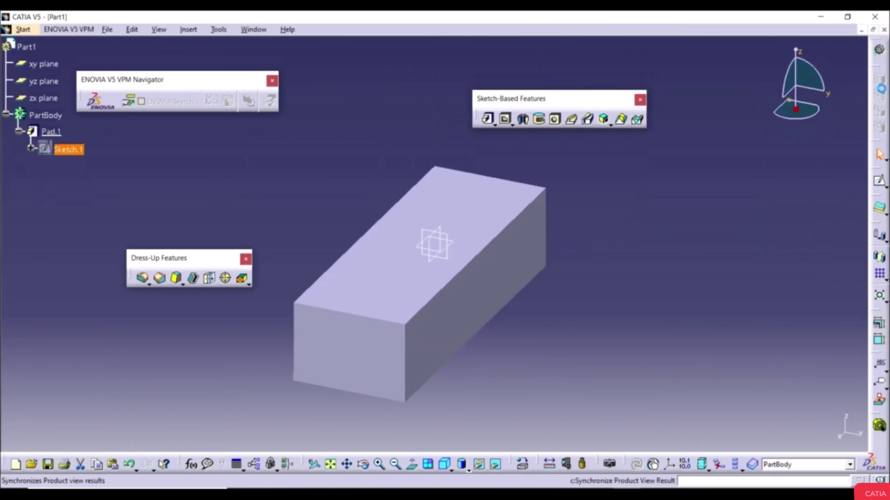
Step: Sketch a circle near the middle of the block's top face and exit the sketch
left_click(582, 297)
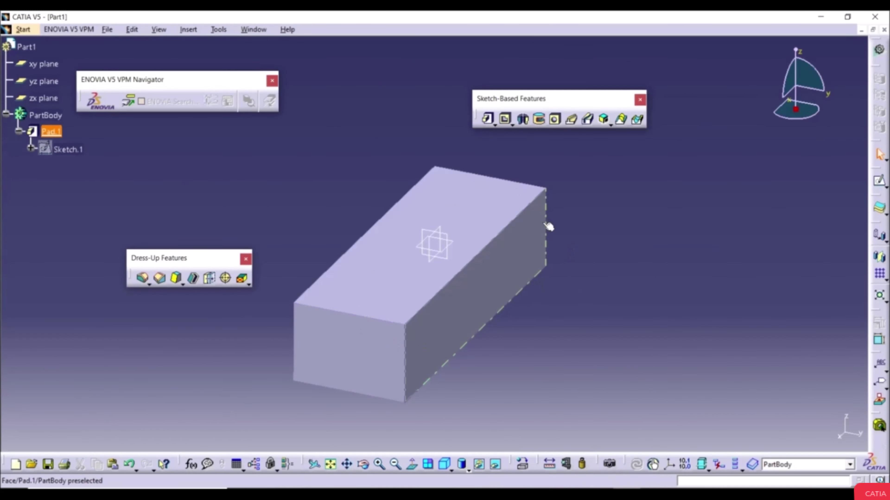
middle_click_drag(322, 218, 388, 204)
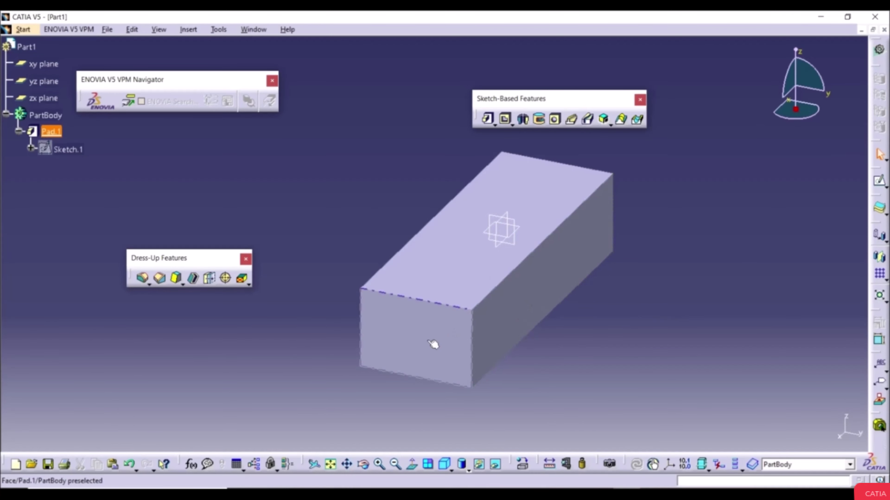
left_click(456, 268)
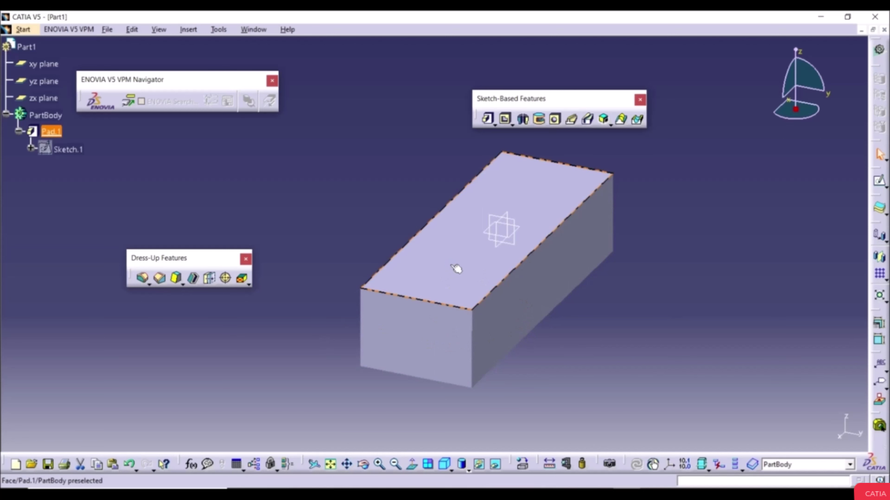
left_click(880, 183)
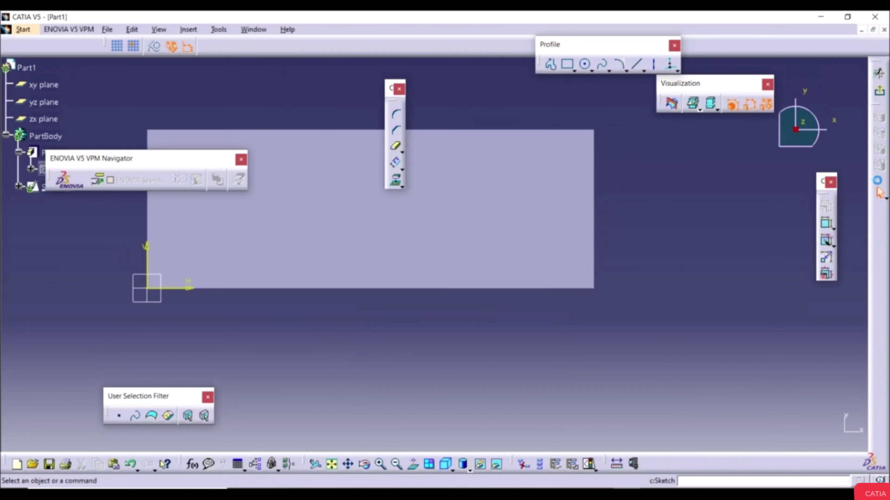
middle_click_drag(495, 204, 649, 278)
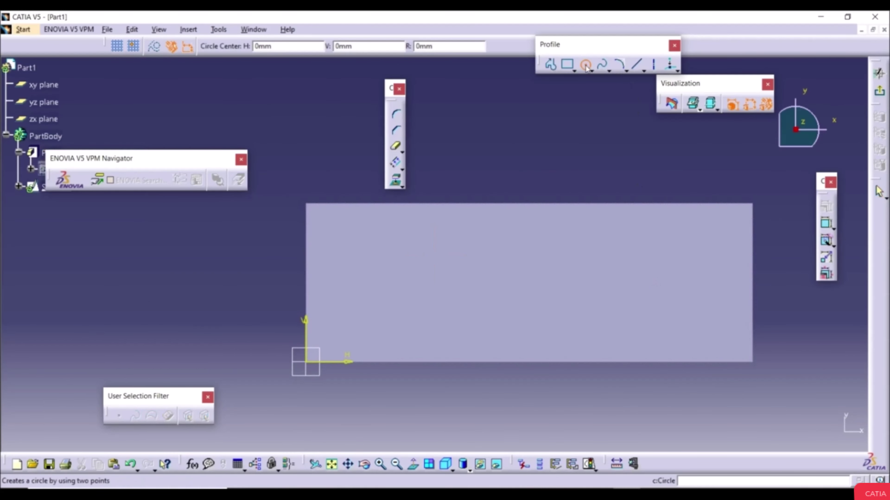
left_click(537, 288)
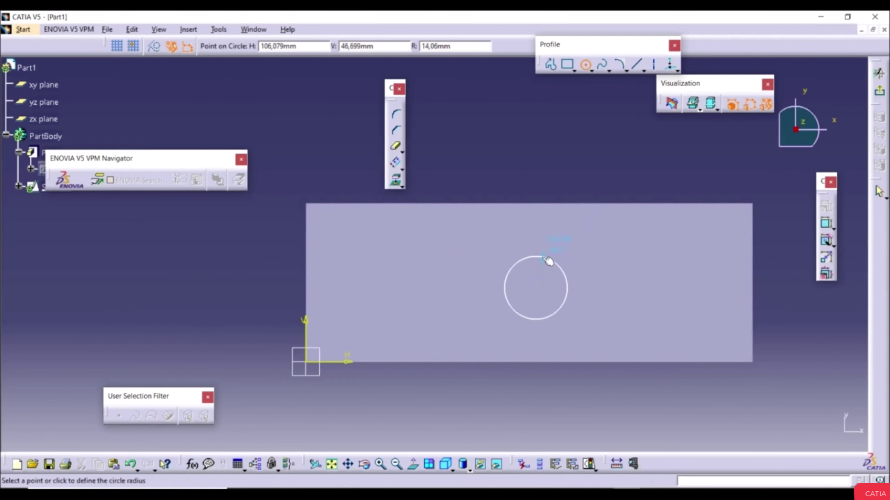
left_click(553, 246)
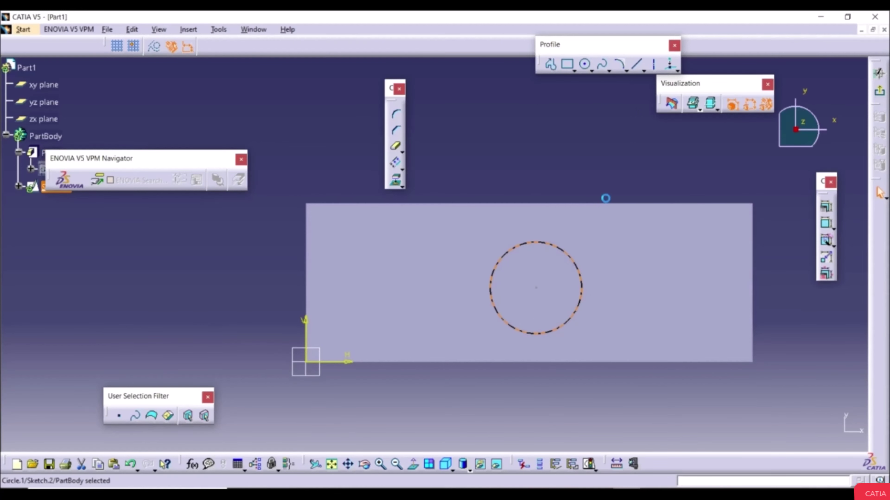
left_click(613, 178)
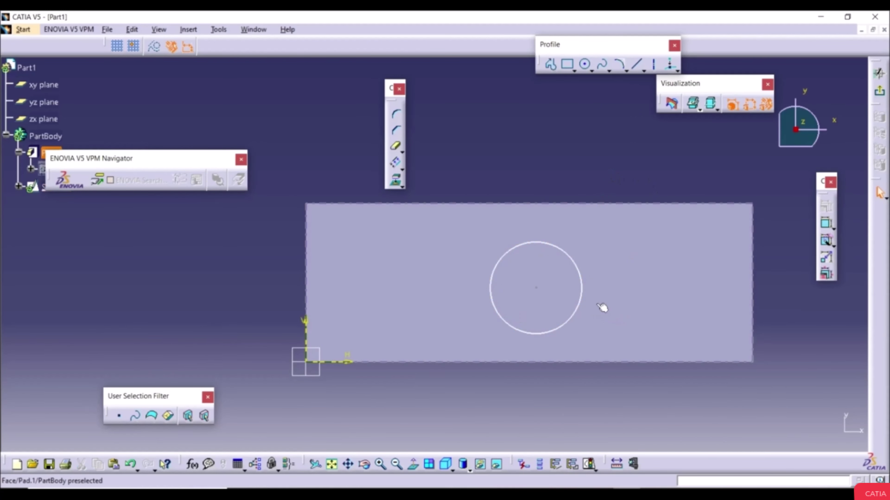
left_click(880, 93)
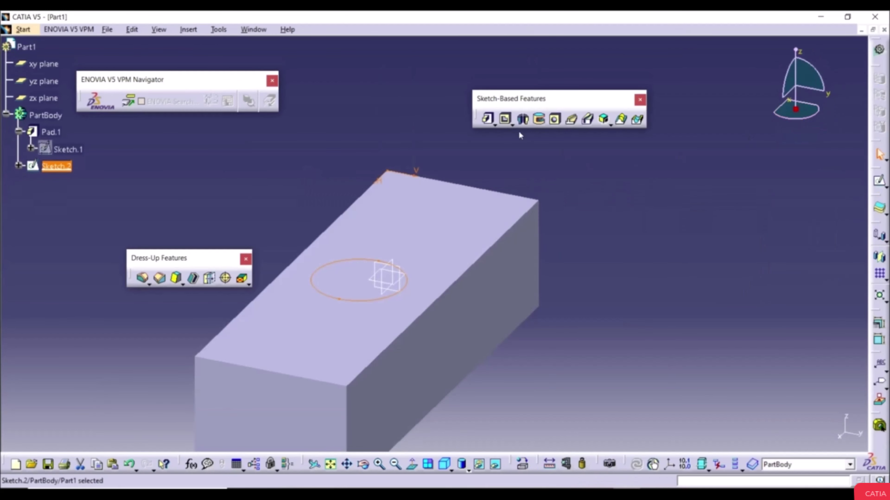
Step: Pad the circle on the block's top face to a length of 25 mm, previewing it before accepting
left_click(487, 119)
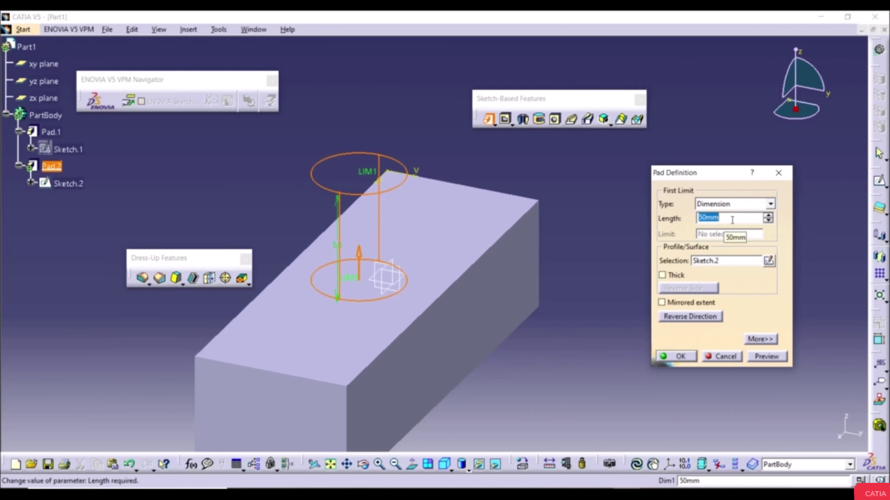
type("25")
key("Return")
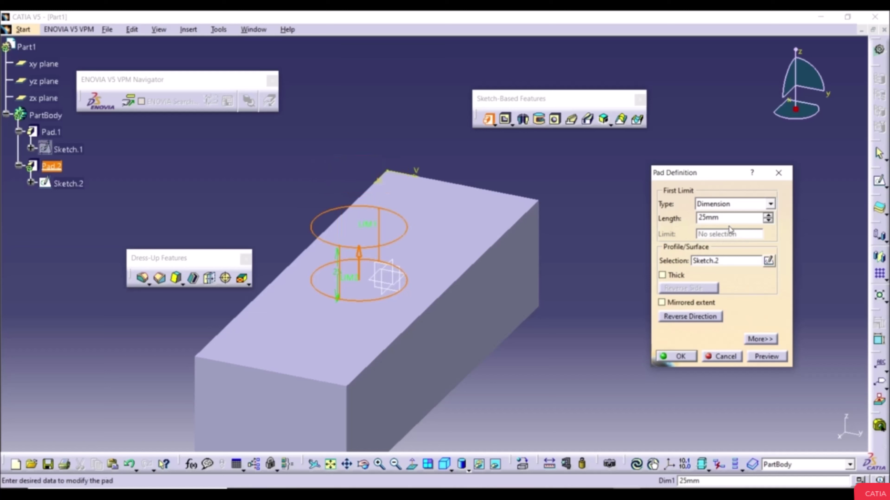
left_click(765, 357)
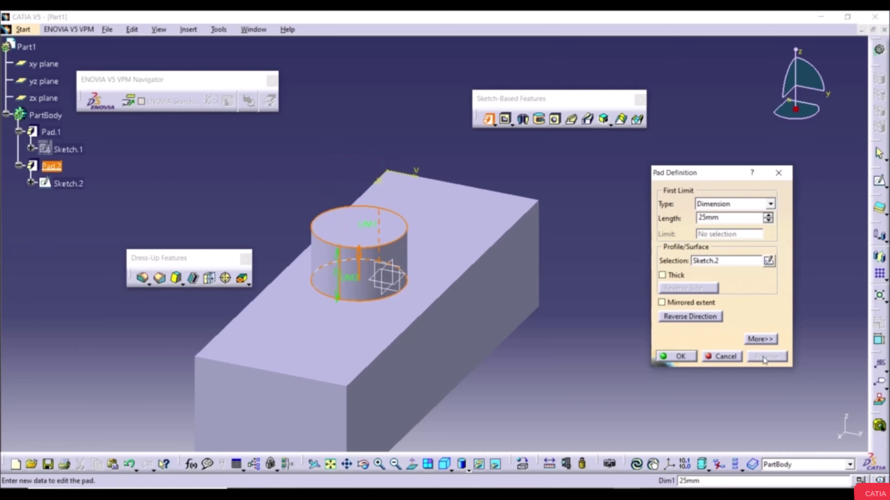
left_click(679, 356)
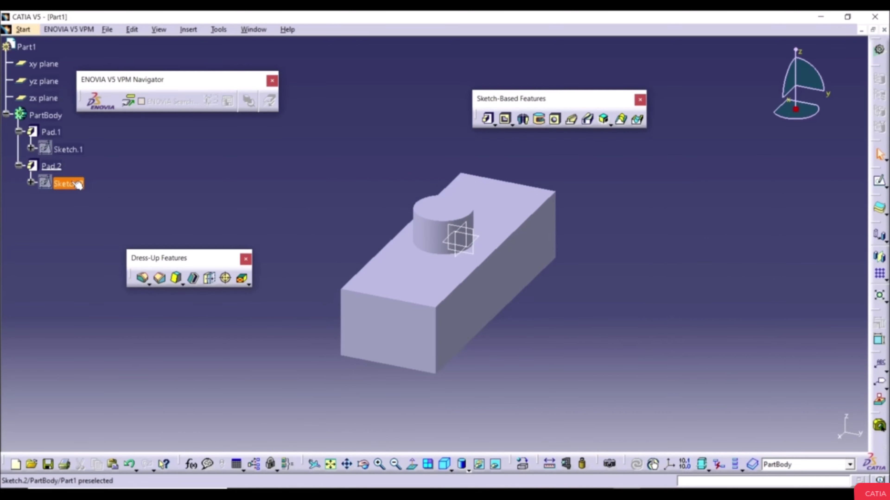
Step: Delete the cylindrical pad together with its aggregated elements
right_click(57, 168)
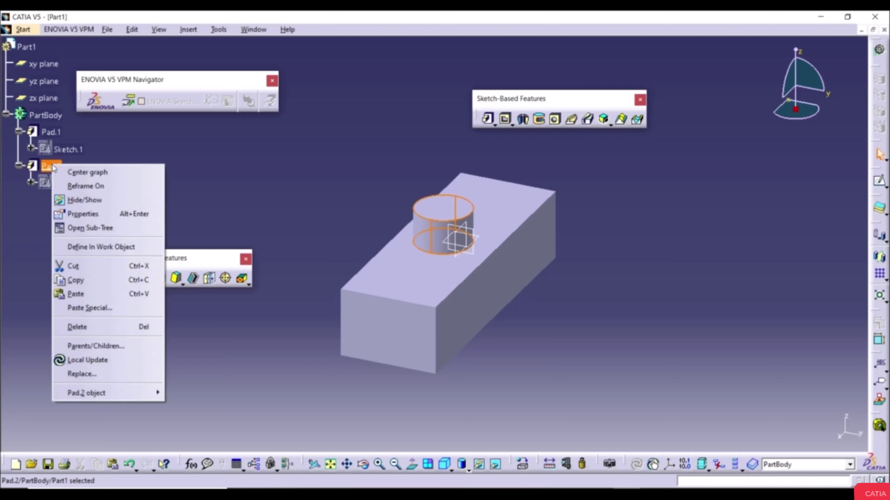
left_click(104, 331)
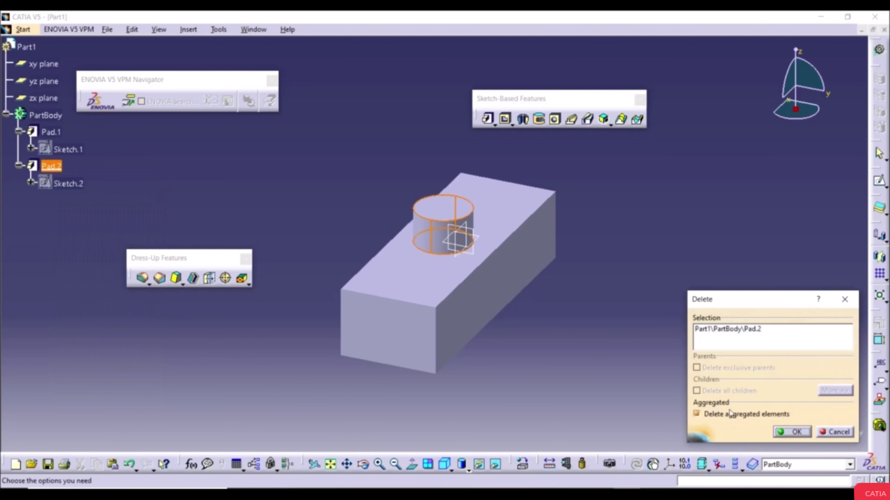
left_click(798, 430)
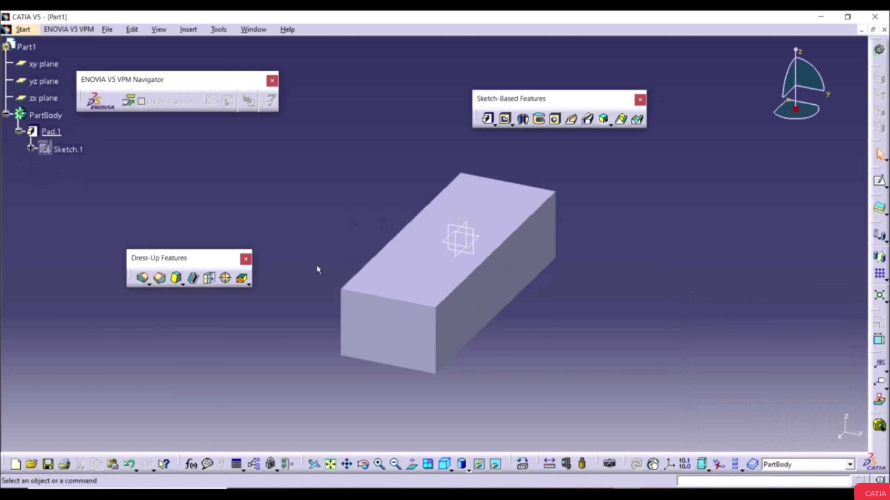
Step: Reopen the block's pad definition, set the second limit's length to 25 mm, preview it, and accept
left_click(68, 149)
left_click(103, 159)
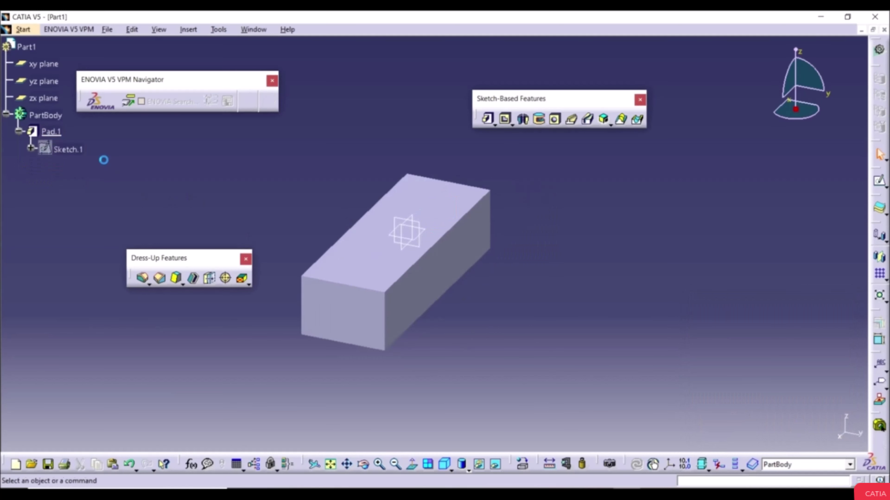
double_click(59, 133)
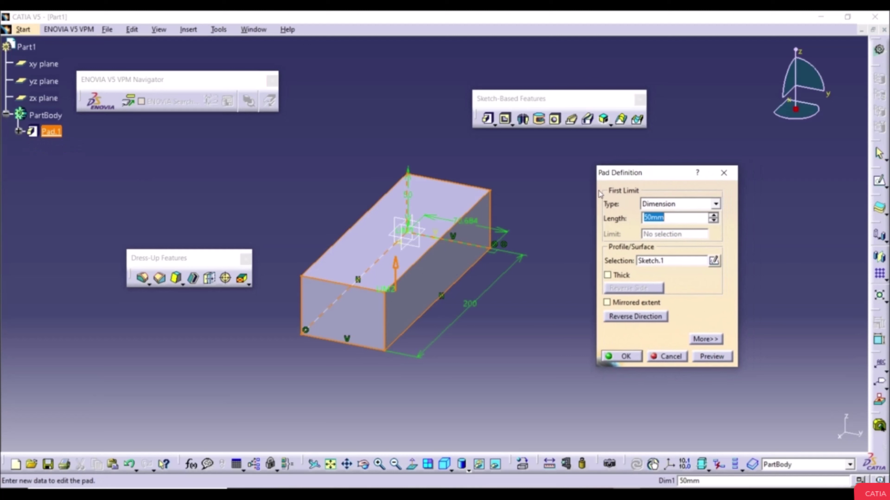
left_click(705, 339)
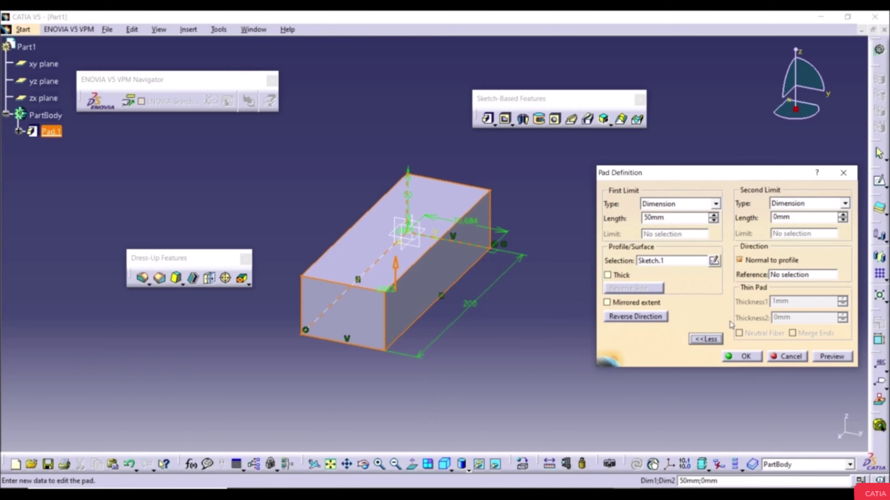
left_click(824, 218)
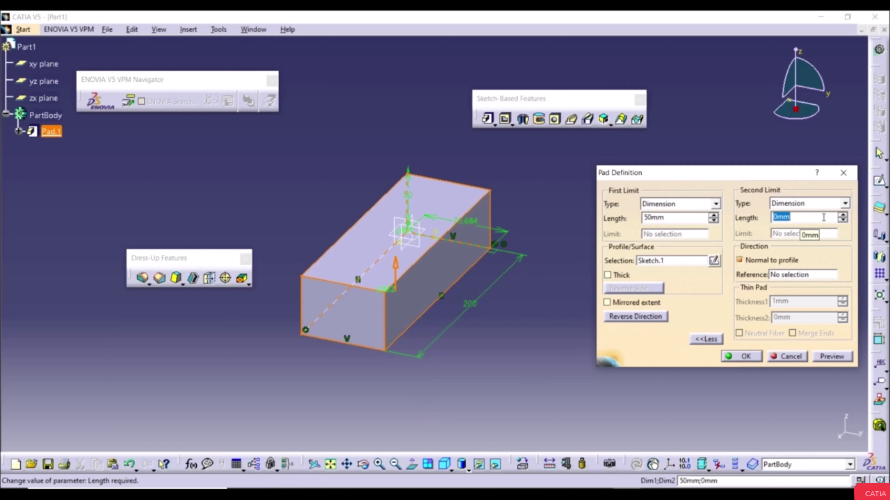
type("25")
key("Return")
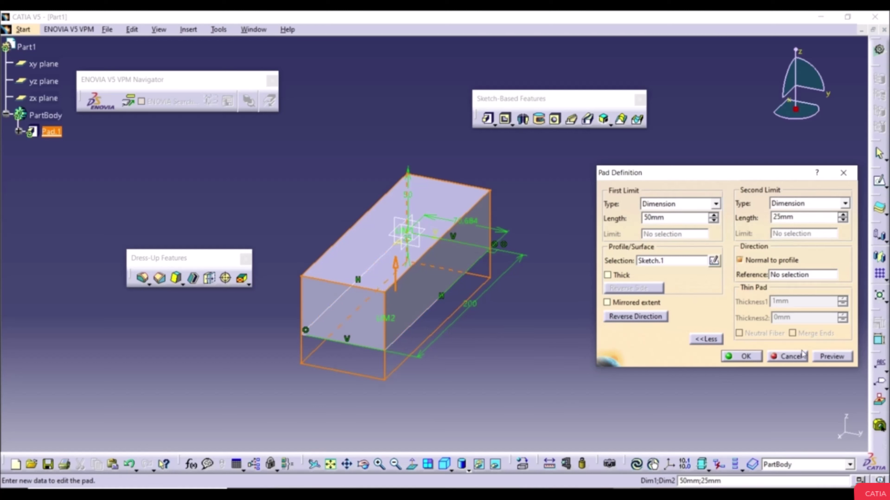
left_click(836, 360)
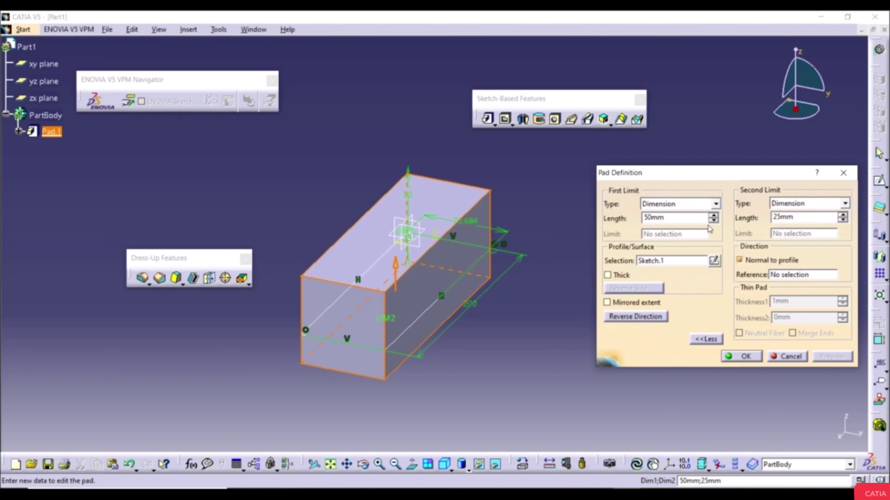
left_click(738, 356)
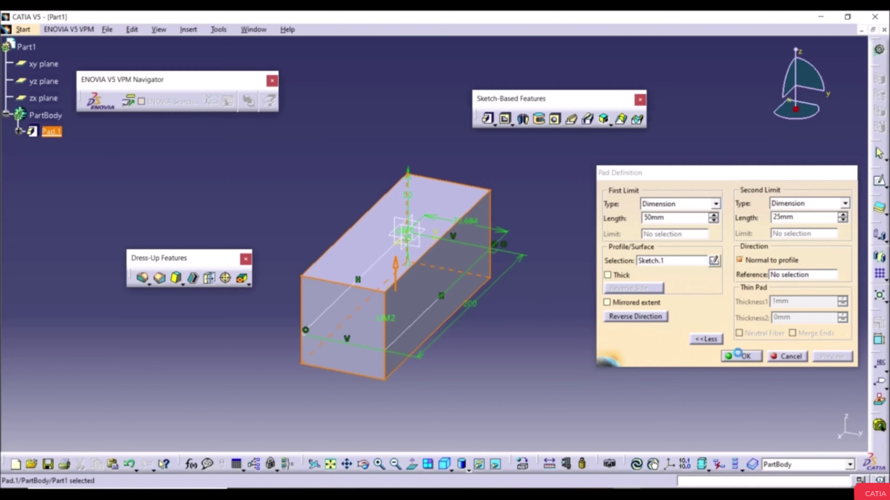
middle_click_drag(507, 288, 621, 290)
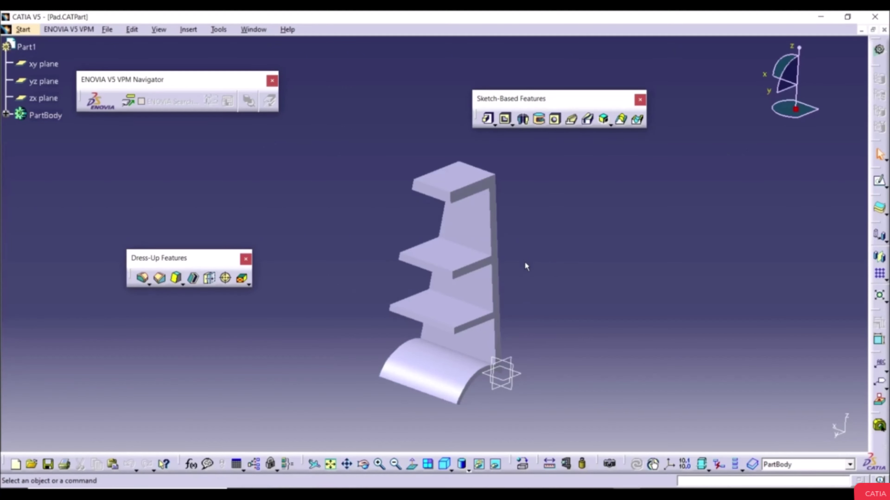
Step: Sketch a rectangle about 31 mm wide on the shelf part's topmost face and exit the sketch
left_click(462, 181)
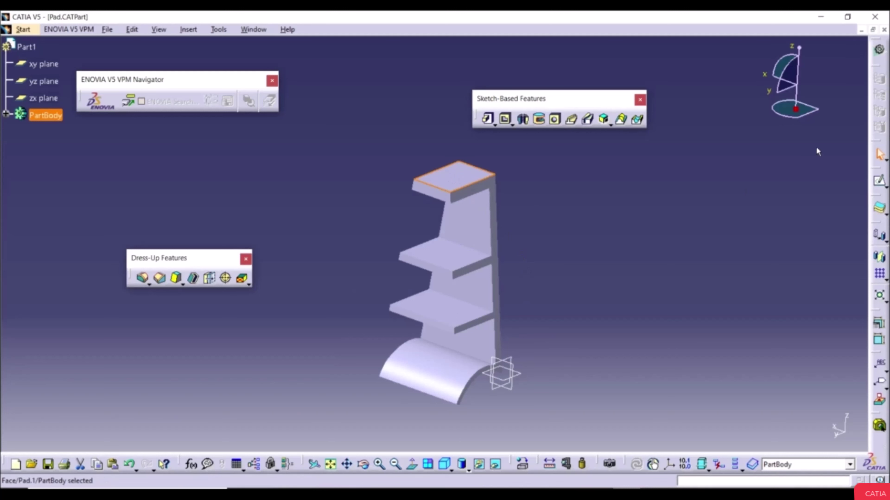
left_click(880, 183)
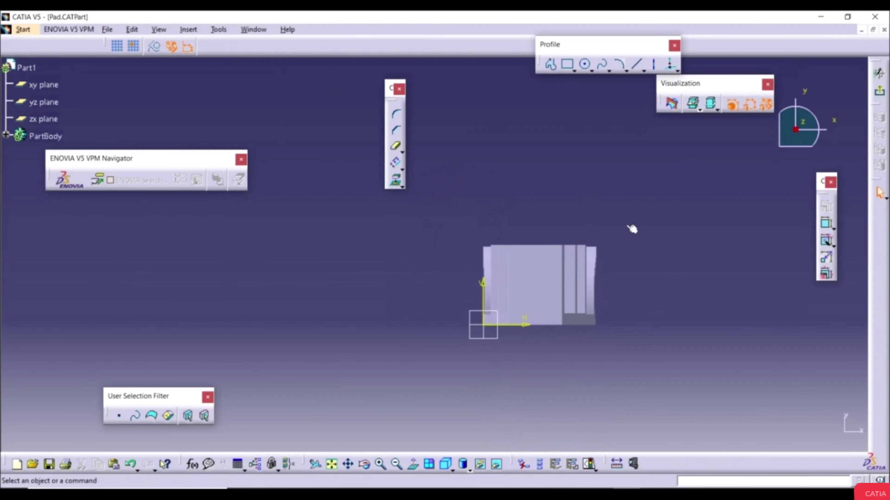
left_click(568, 65)
left_click(526, 263)
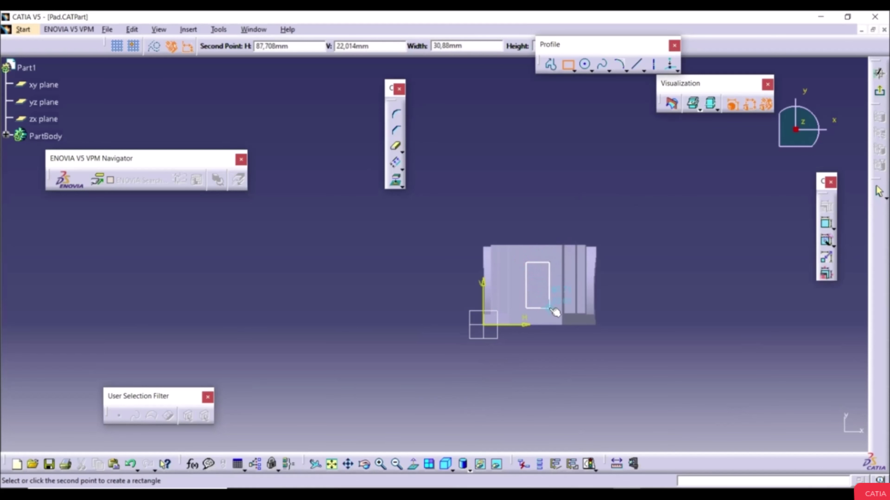
left_click(551, 309)
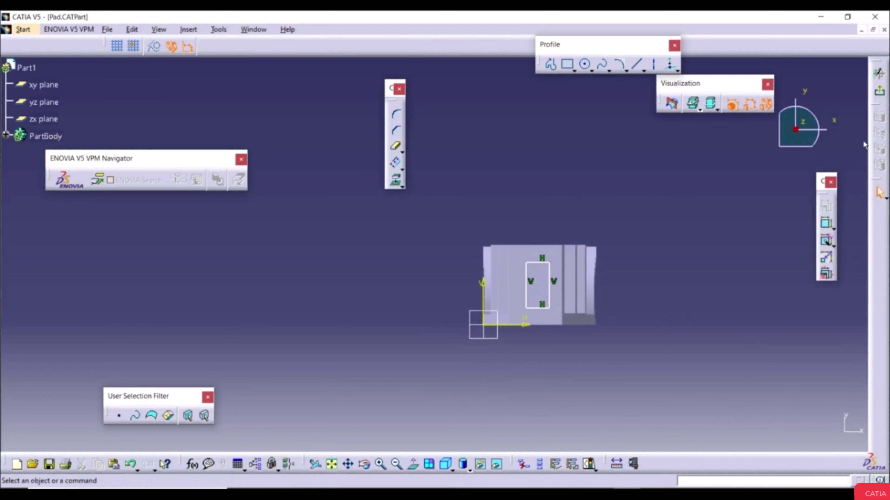
left_click(879, 92)
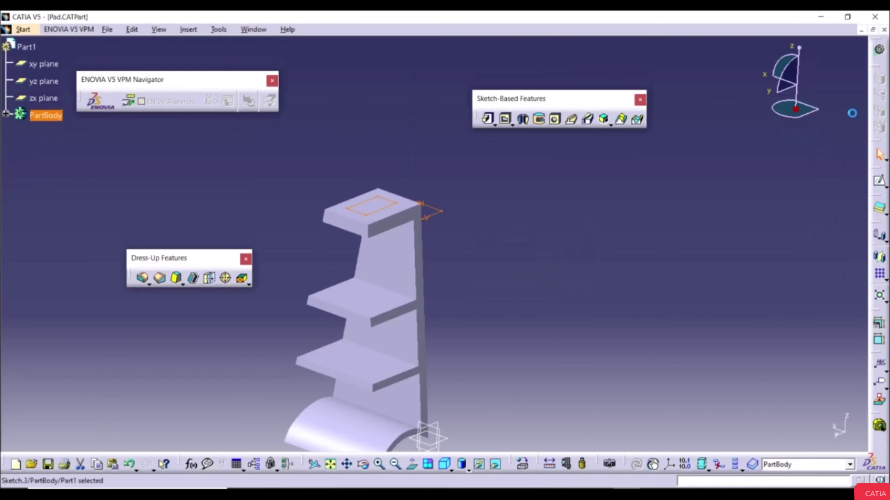
left_click(476, 249)
middle_click_drag(509, 259, 547, 220)
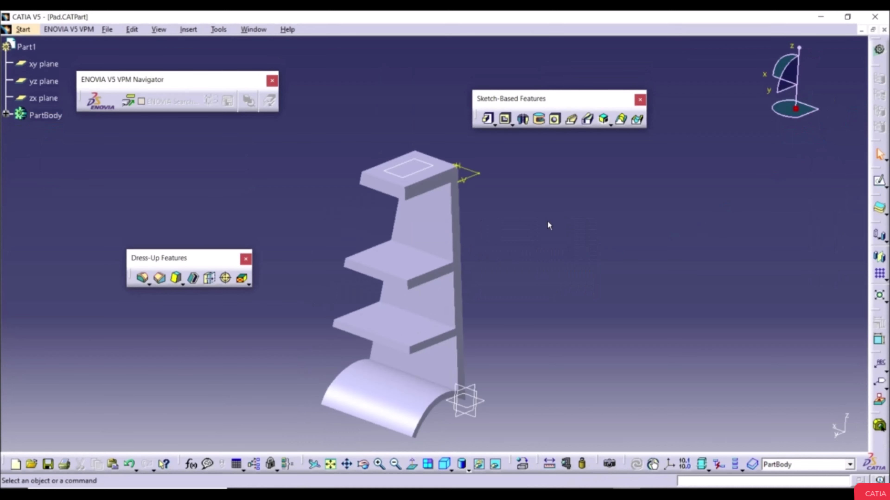
Step: Start a pad from the rectangle on the top shelf with limit type Up to next, reverse its direction downward, and preview it
left_click(489, 119)
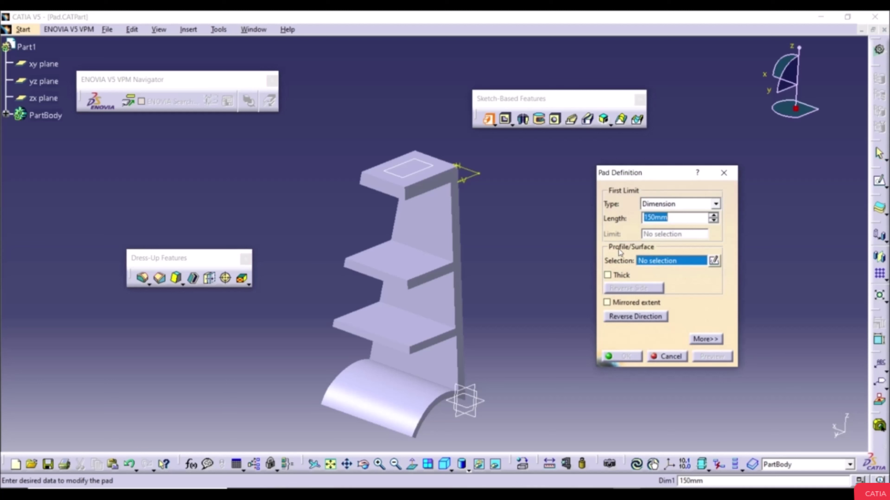
left_click(424, 173)
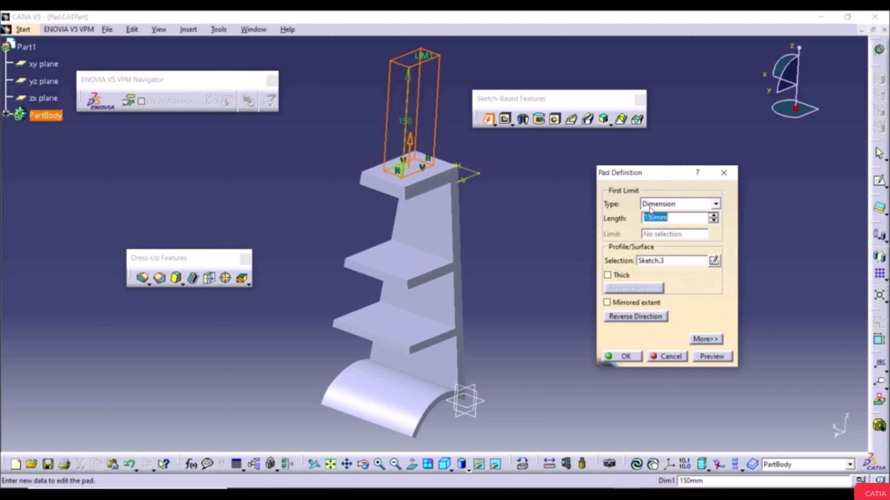
left_click(700, 208)
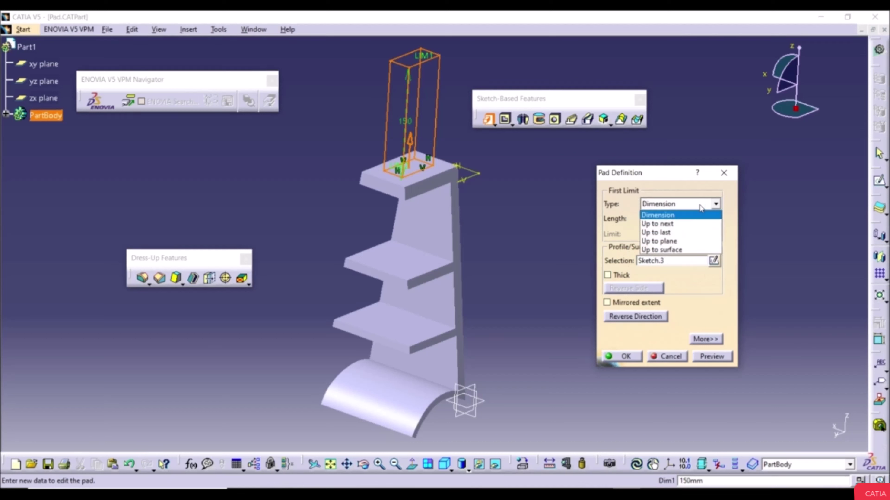
left_click(667, 226)
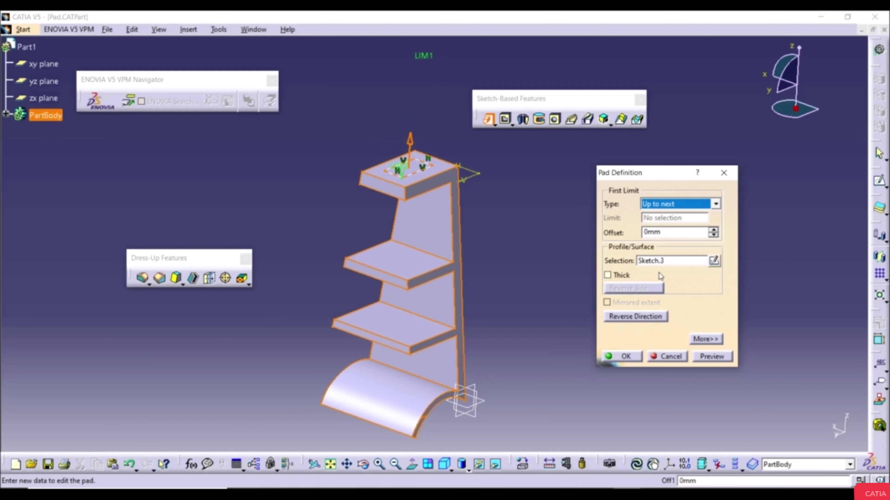
left_click(636, 317)
left_click(711, 359)
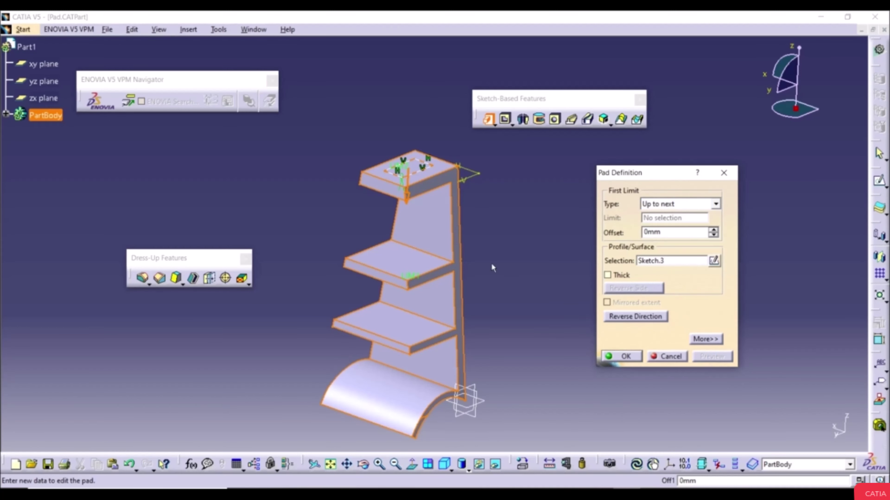
Step: Examine the pad preview from beneath the top shelf and cancel the pad definition
left_click(421, 192)
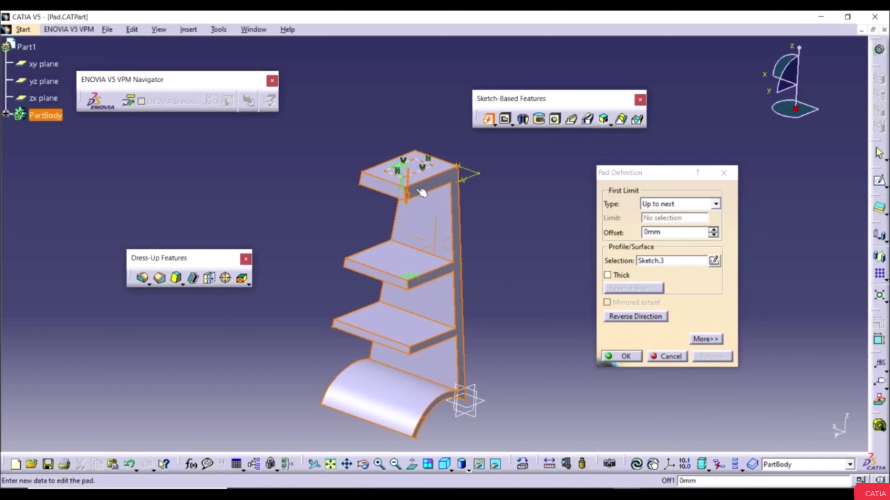
middle_click_drag(422, 193, 403, 110)
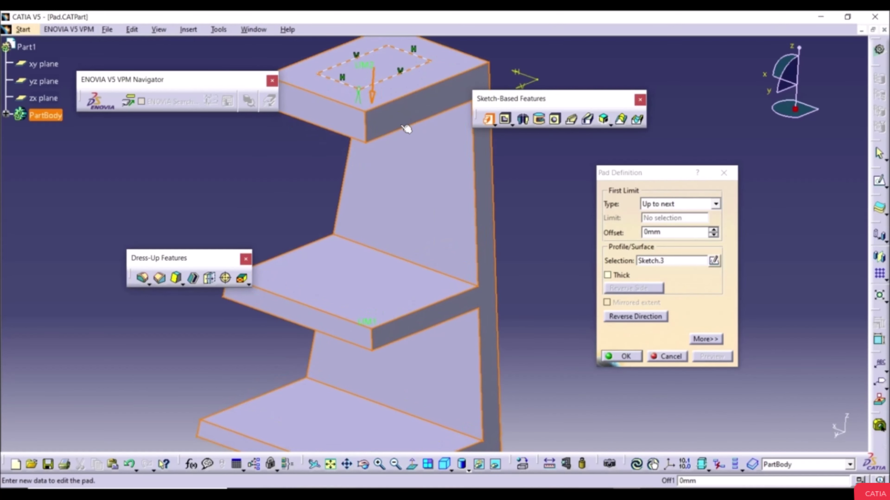
middle_click_drag(383, 170, 372, 100)
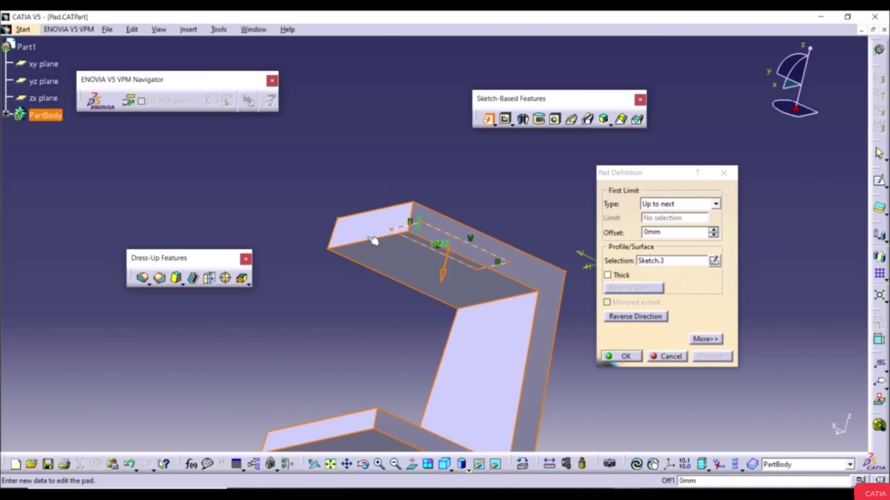
middle_click_drag(344, 204, 346, 209)
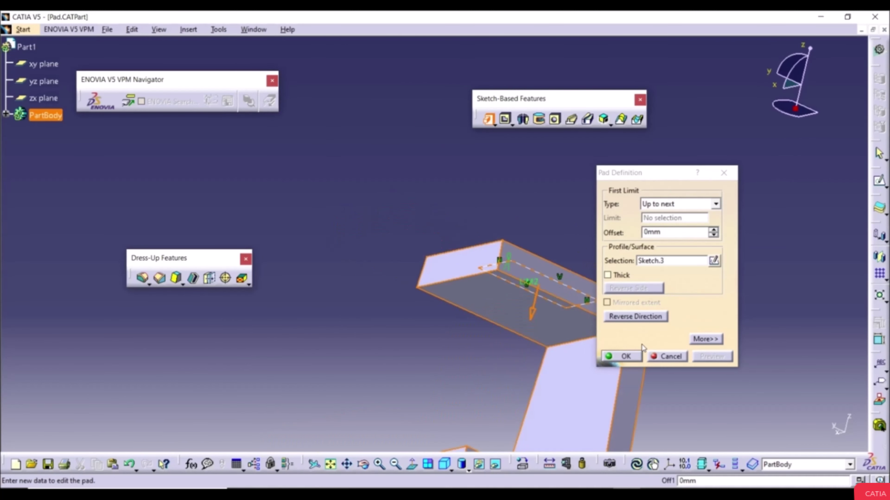
left_click(657, 359)
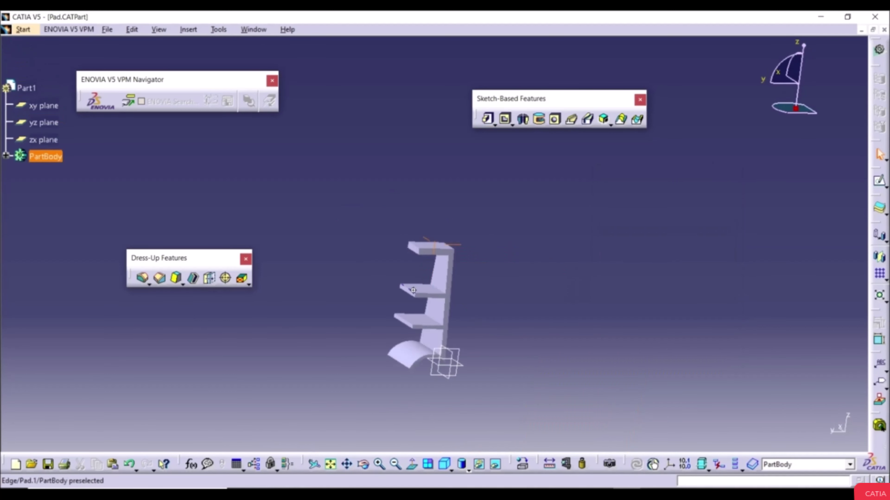
Step: Sketch a rectangle on the underside face of the top shelf and exit the sketch
middle_click_drag(415, 226, 417, 293)
left_click(417, 293)
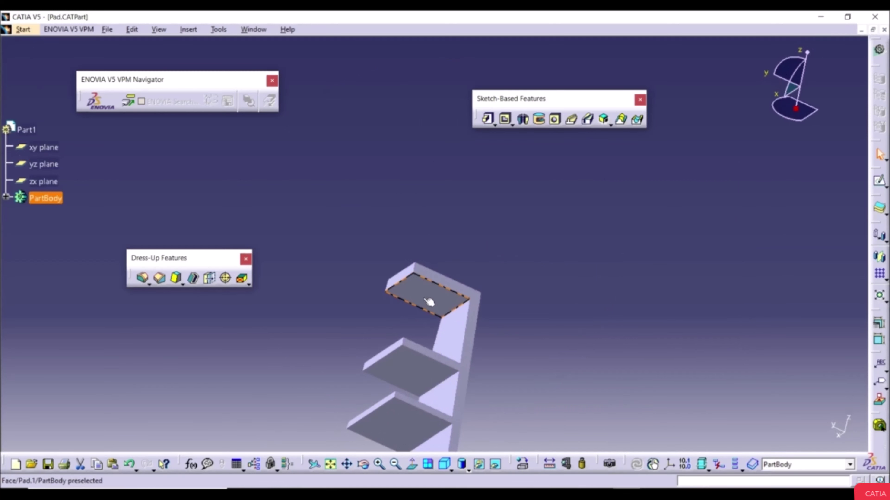
left_click(880, 182)
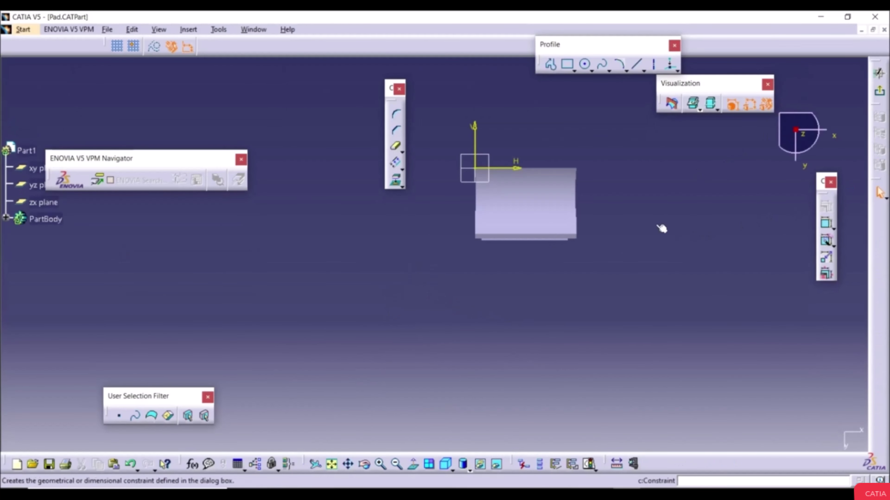
left_click(567, 64)
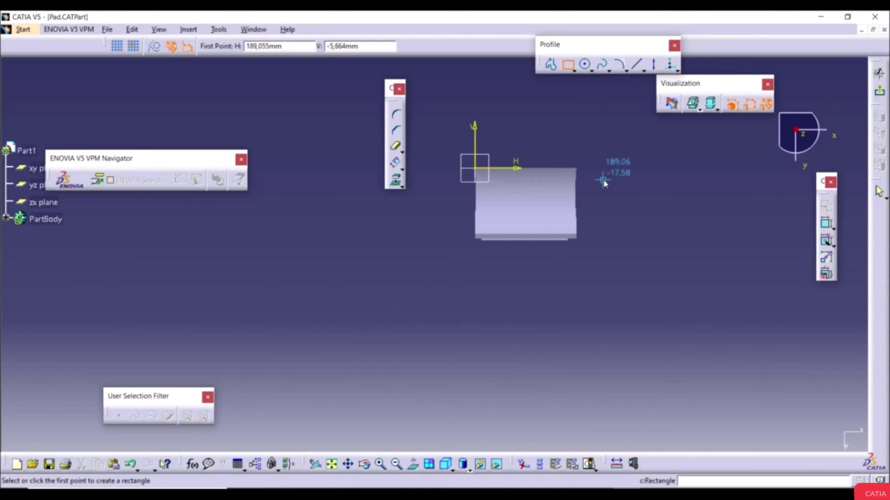
left_click(496, 185)
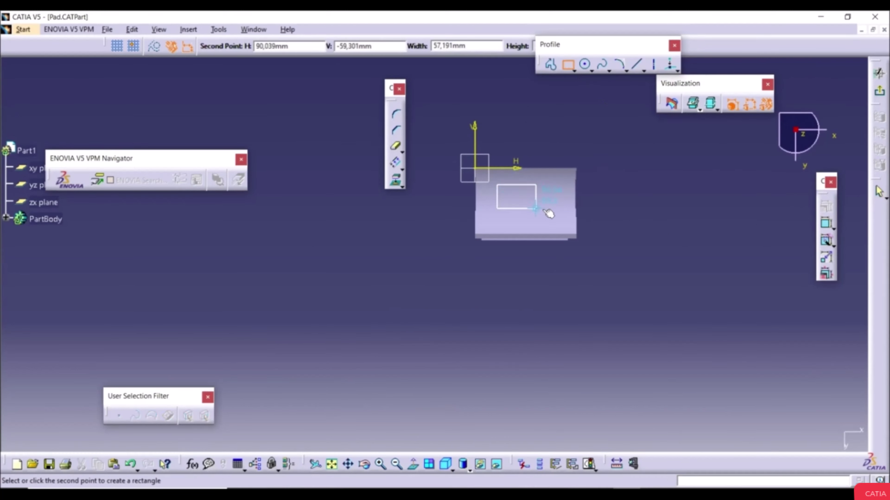
left_click(553, 215)
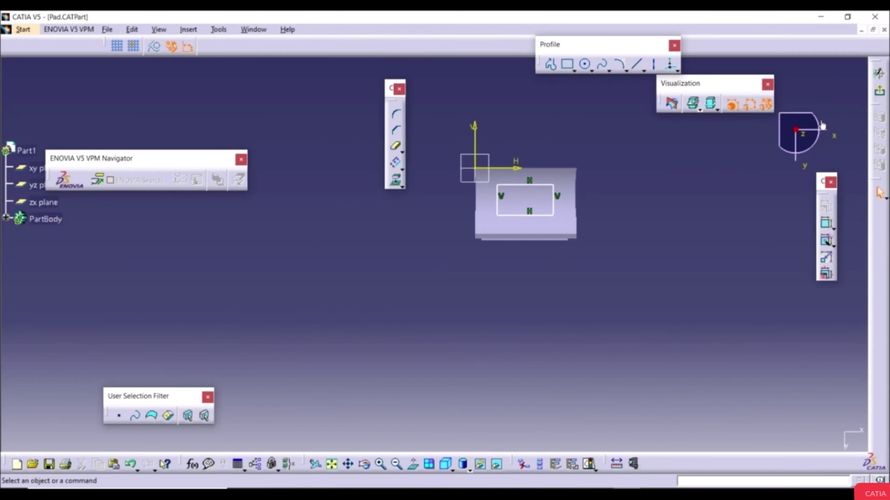
left_click(878, 73)
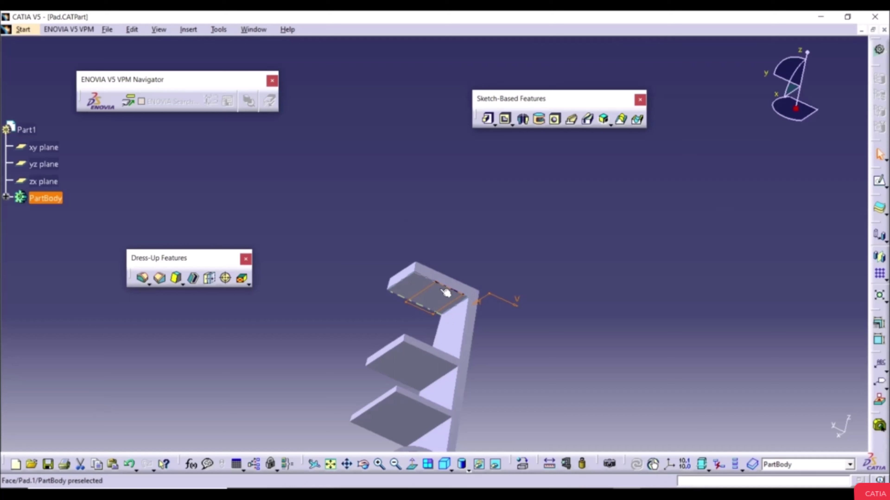
left_click(488, 121)
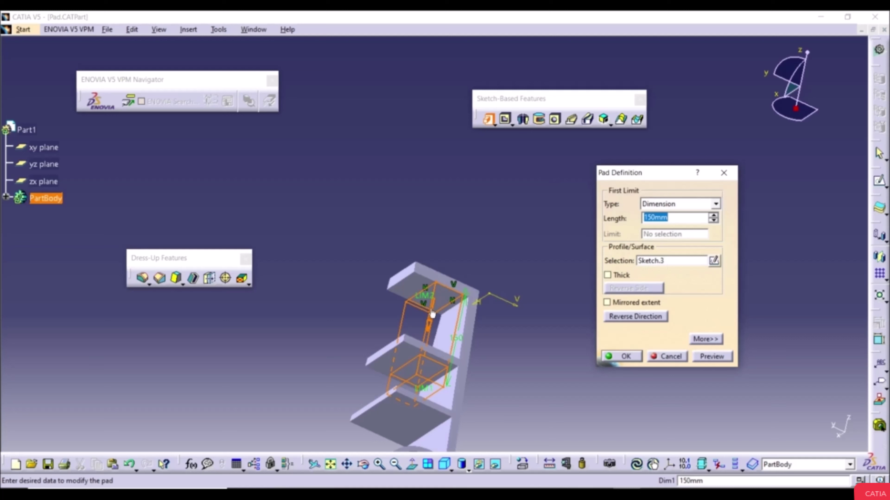
left_click(664, 359)
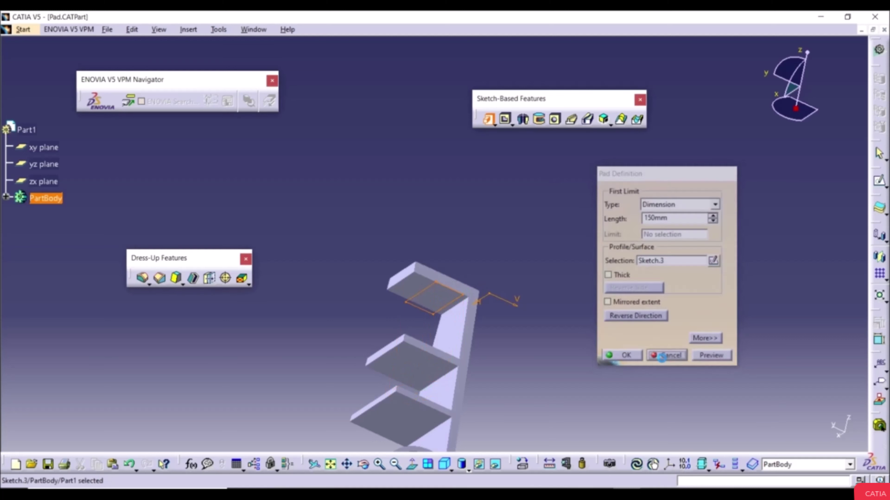
left_click(502, 240)
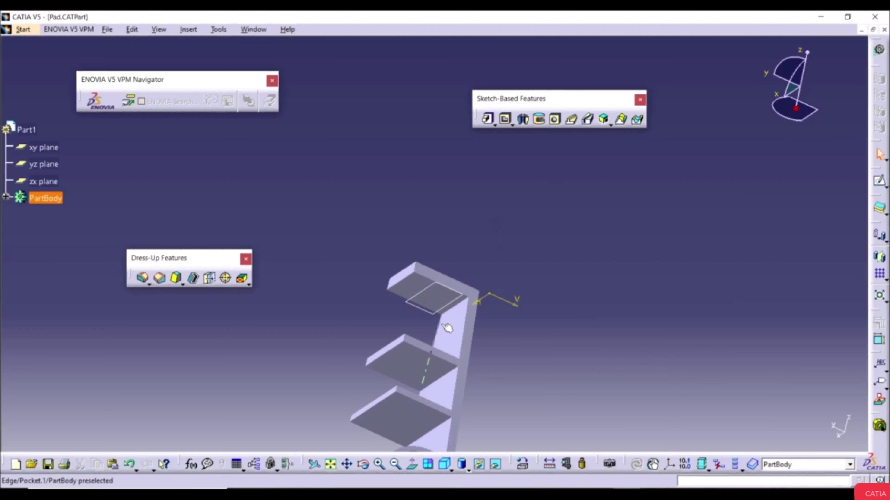
Step: Start a pad from the rectangle beneath the top shelf with limit type Up to next and preview it
left_click(487, 118)
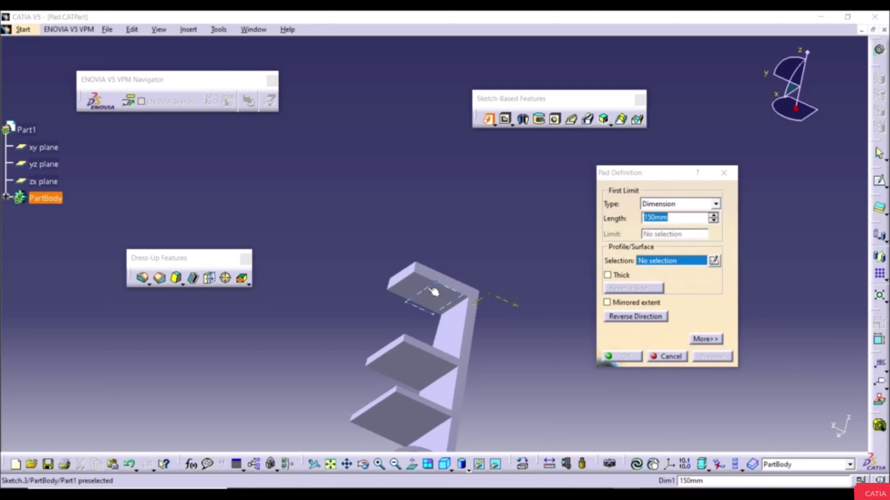
left_click(468, 293)
middle_click_drag(396, 231, 408, 211)
scroll(488, 201, "up", 2)
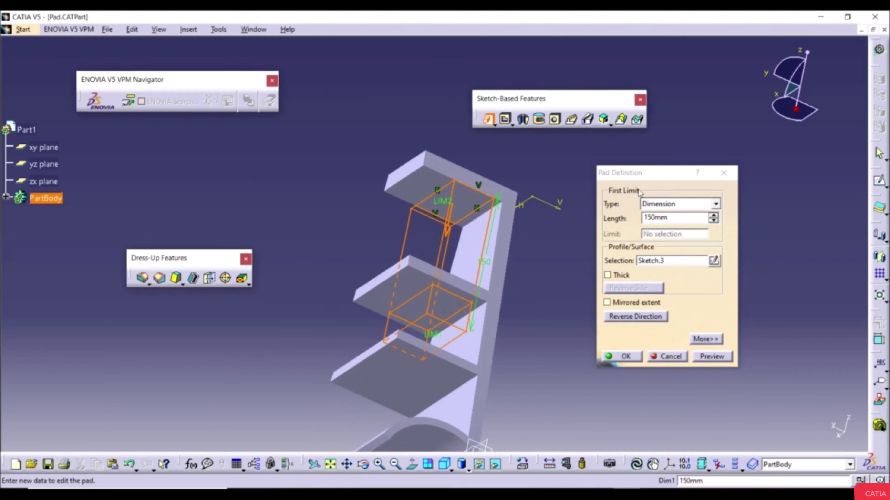
left_click(675, 208)
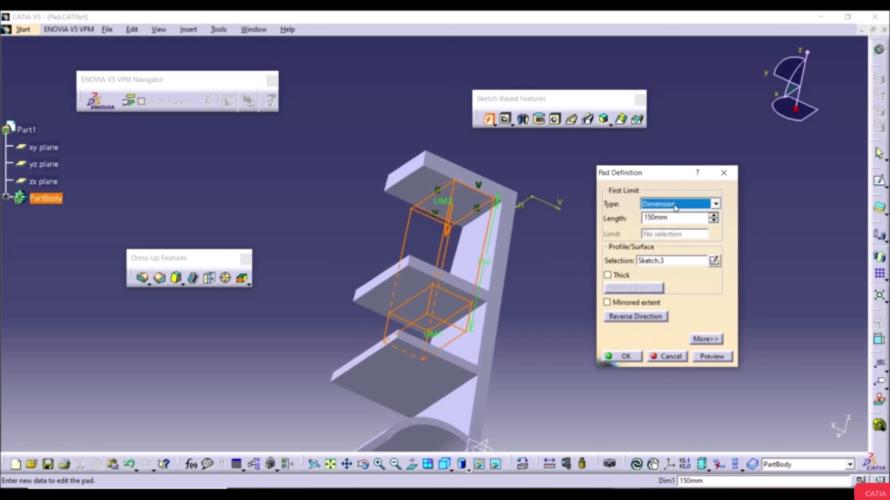
left_click(665, 207)
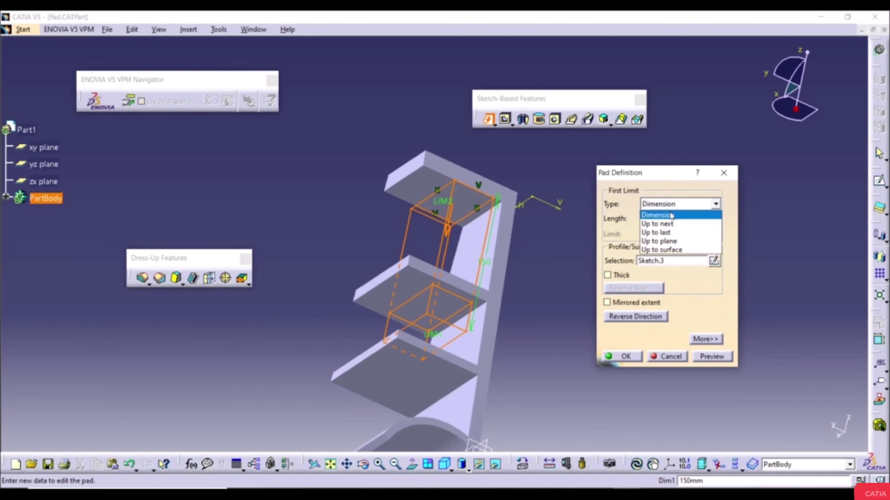
left_click(663, 225)
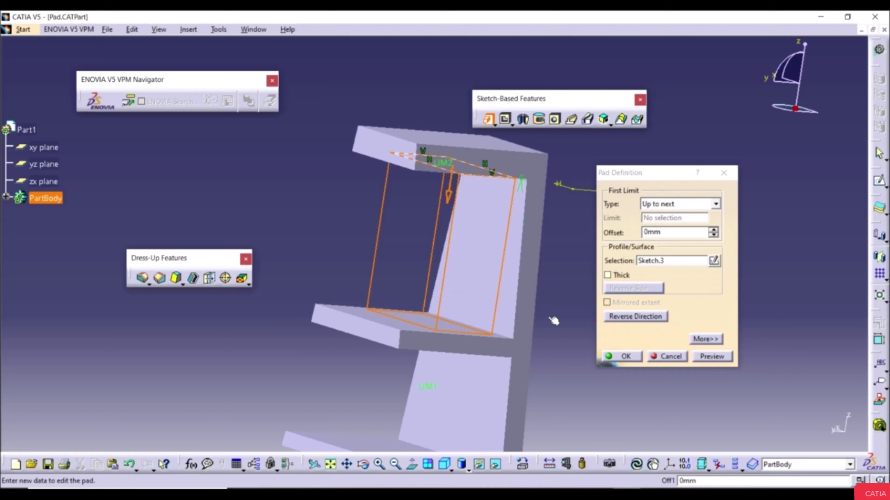
left_click(715, 357)
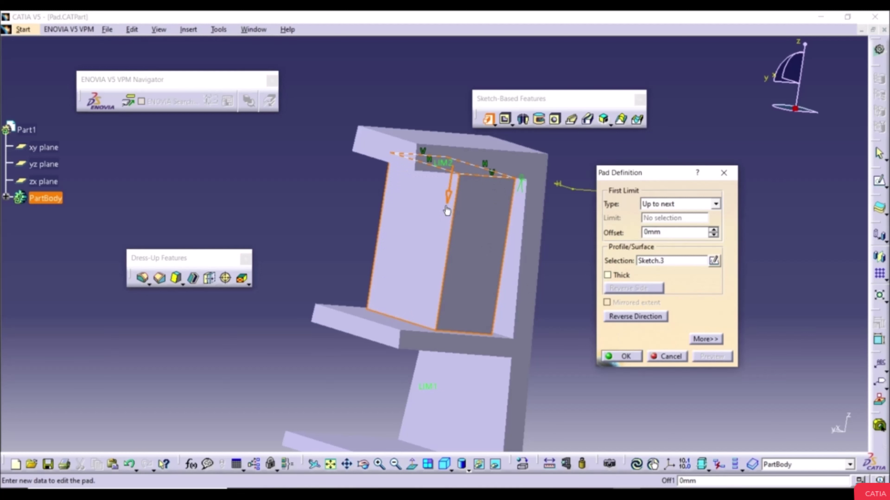
Step: Set the pad's Up to next offset to 15 mm and preview how far it extends past the second shelf
double_click(665, 232)
type("1")
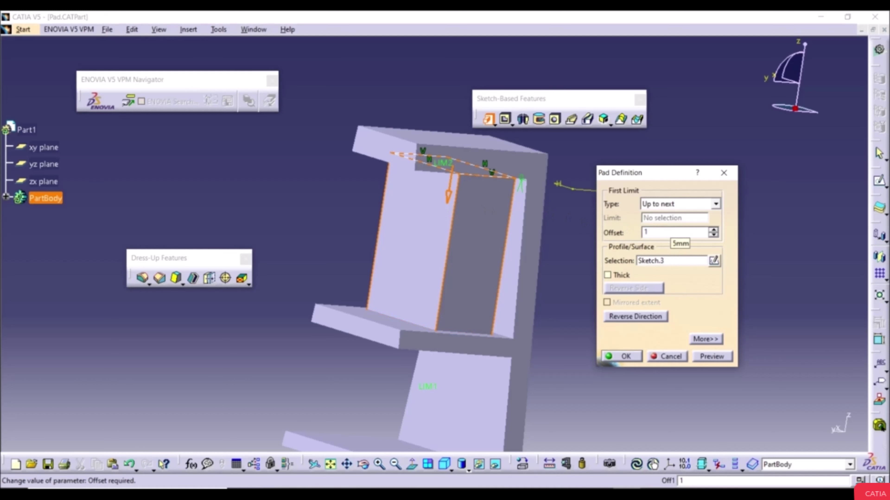
type("5mm")
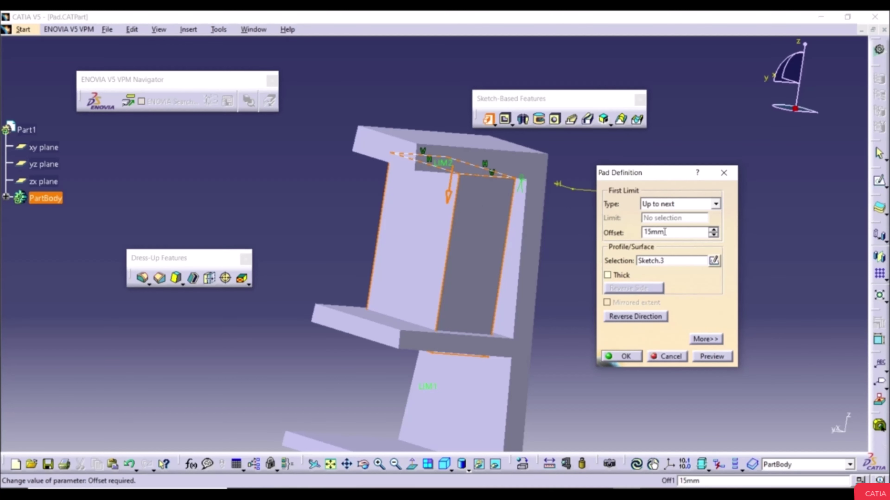
key("Return")
left_click(712, 357)
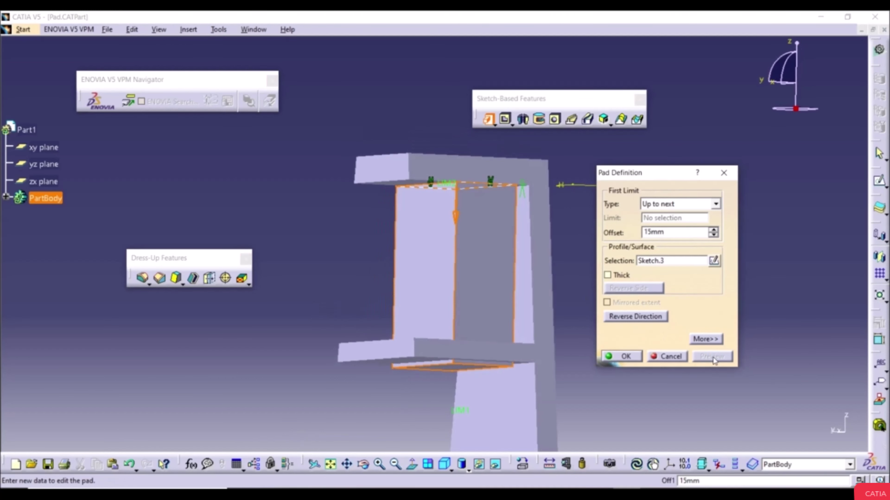
scroll(469, 320, "up", 2)
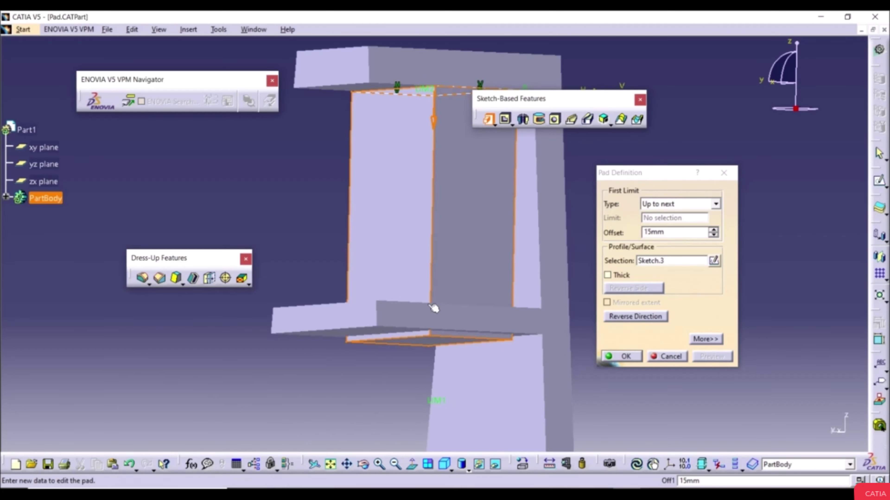
middle_click_drag(435, 309, 415, 296)
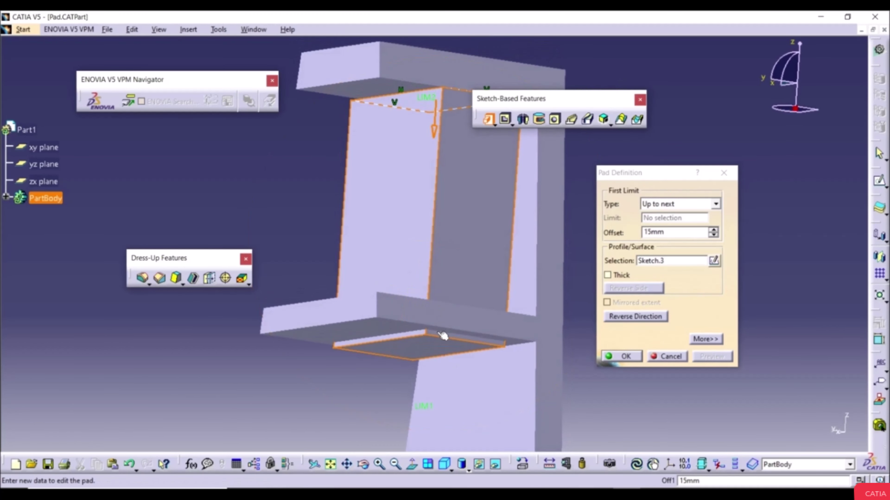
Step: Set the pad's Up to next offset back to 0 mm and preview the pad
double_click(667, 231)
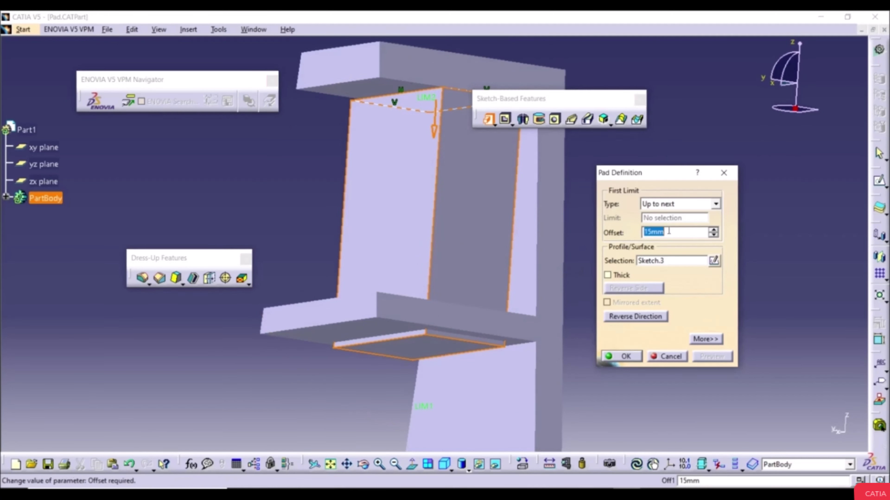
type("0")
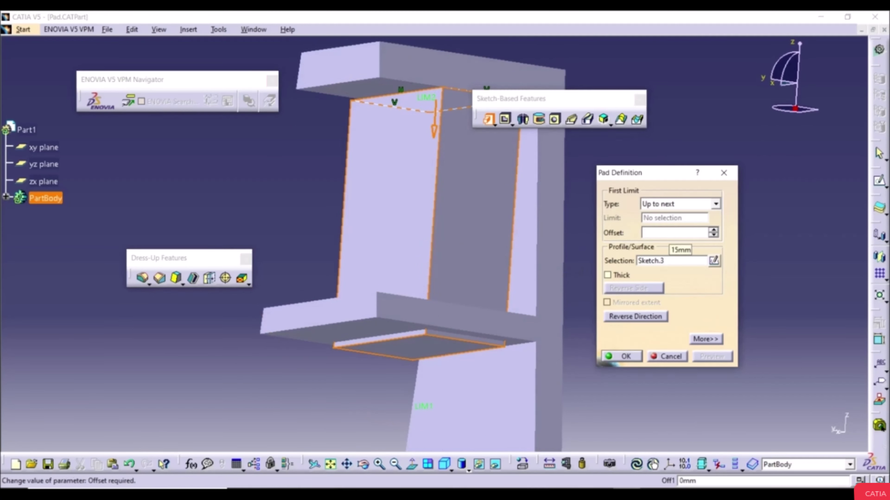
key("Return")
left_click(722, 356)
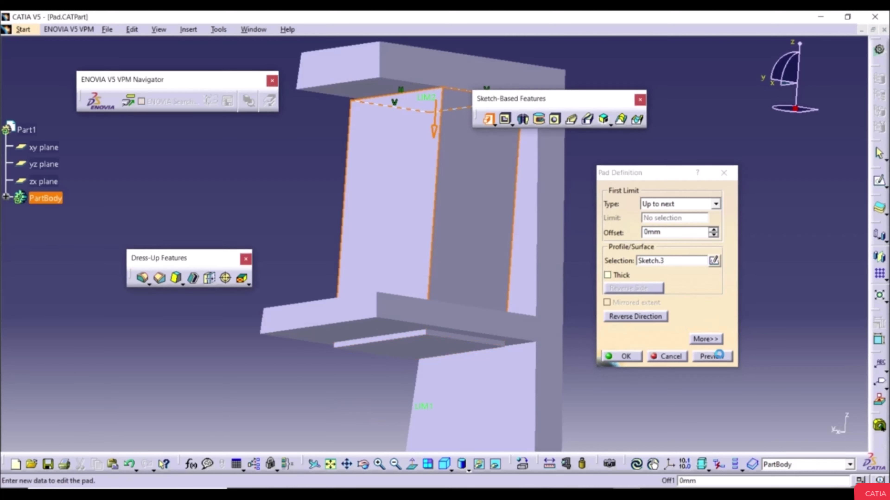
middle_click_drag(523, 281, 471, 237)
Step: Change the pad's first limit type to Up to last and preview it through the whole shelf part
left_click(671, 208)
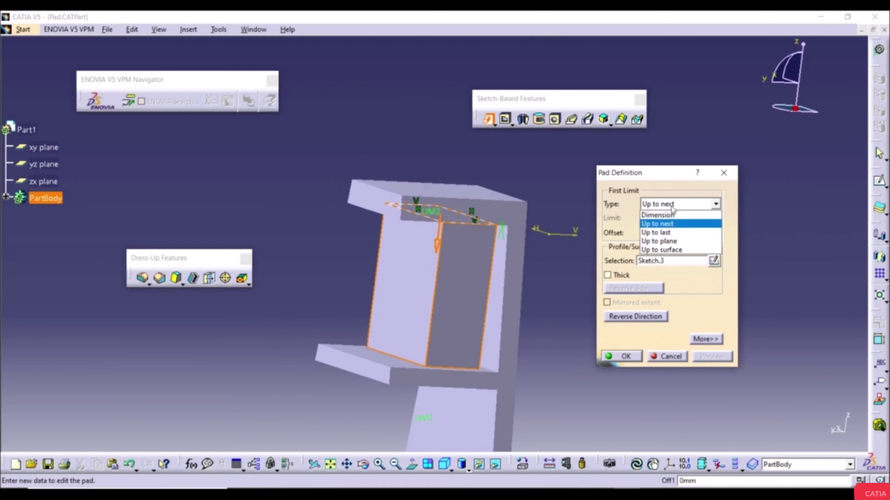
left_click(670, 233)
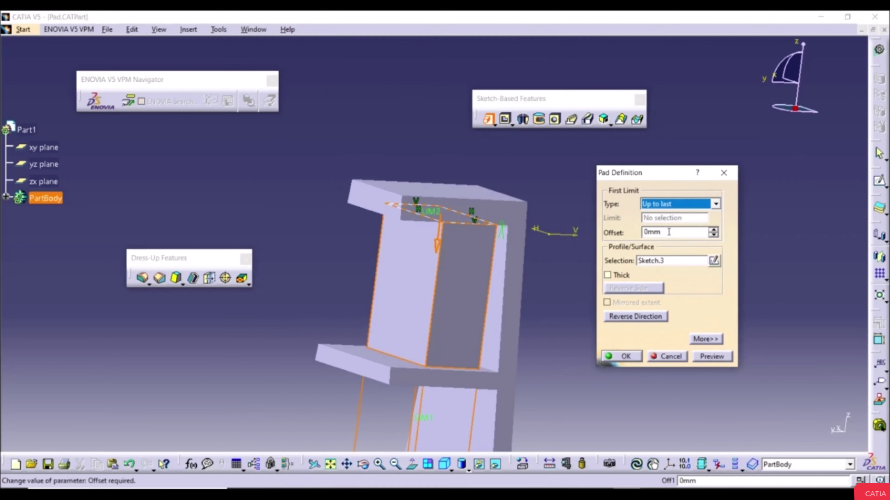
middle_click_drag(537, 302, 557, 232, "ctrl")
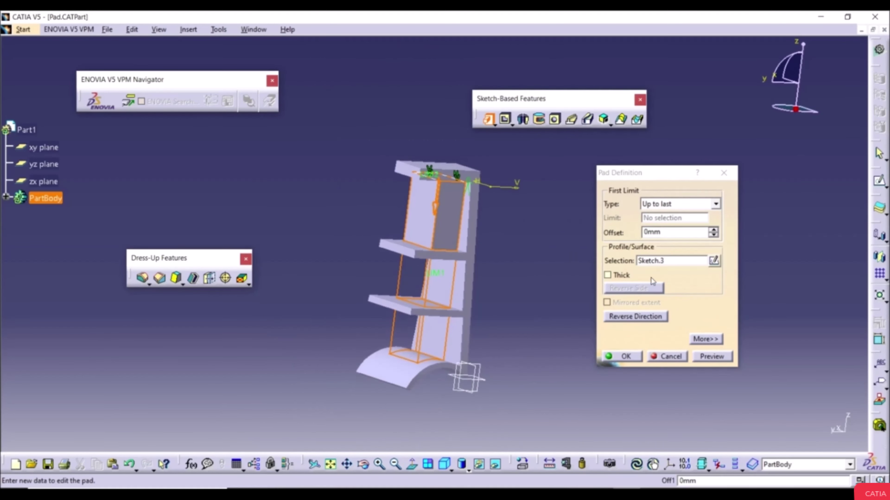
left_click(722, 357)
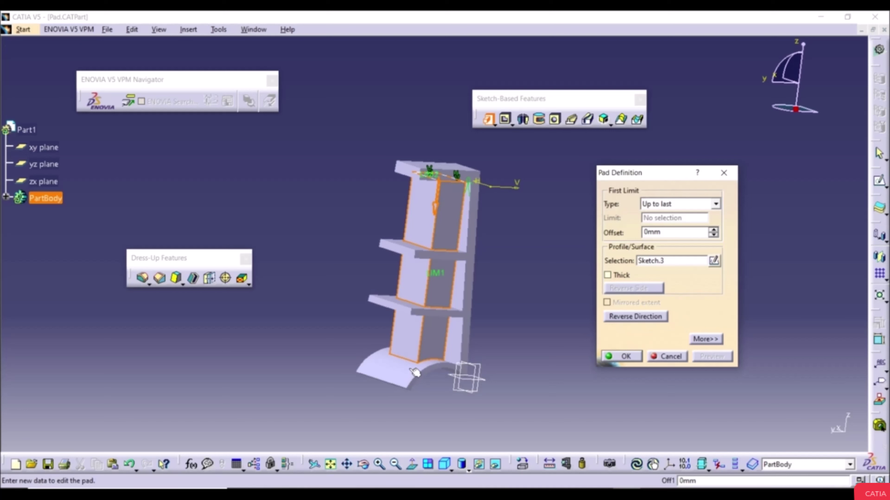
Step: Set the Up to last offset to 20 mm and preview the pad's end beneath the curved base
double_click(664, 233)
type("20")
key("Return")
left_click(705, 361)
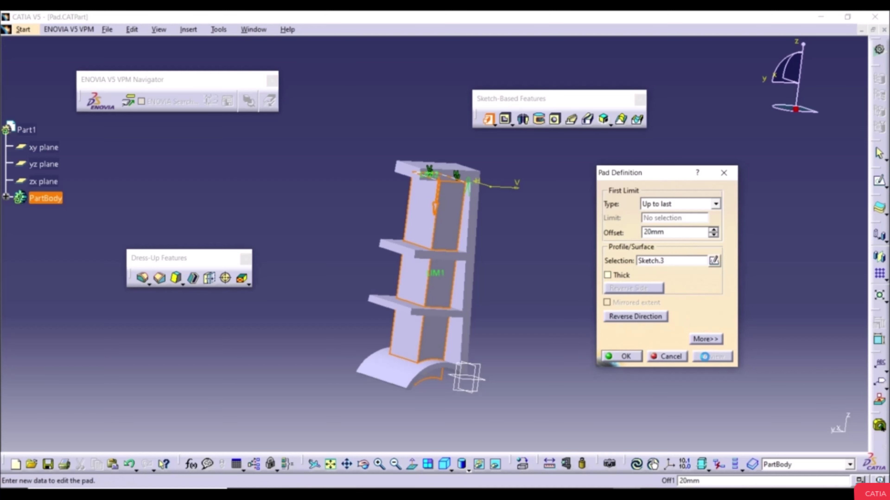
middle_click_drag(455, 415, 412, 323)
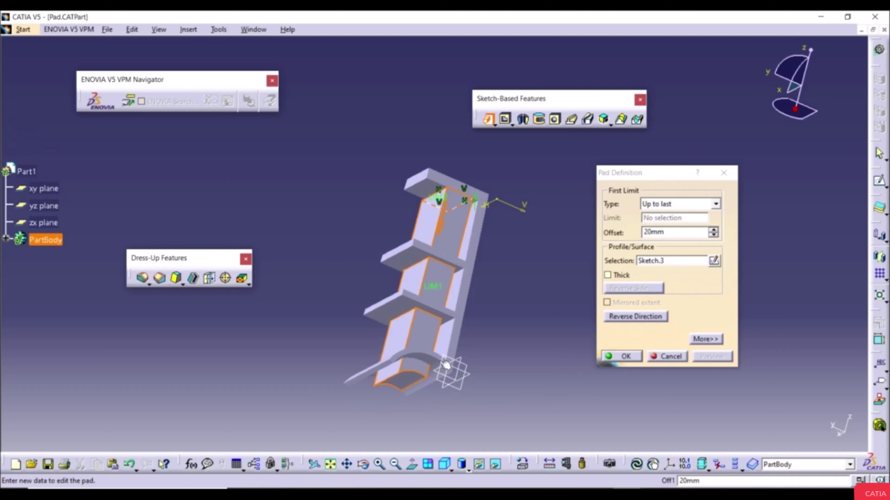
Step: Change the pad's first limit type to Up to plane, pick the lowest shelf's upper face as the limit and preview it
middle_click_drag(486, 252, 508, 242)
left_click(661, 205)
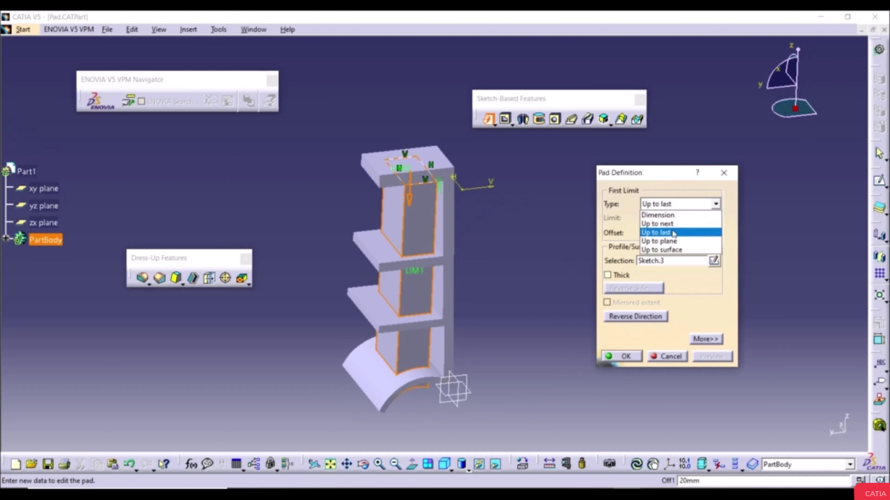
left_click(672, 240)
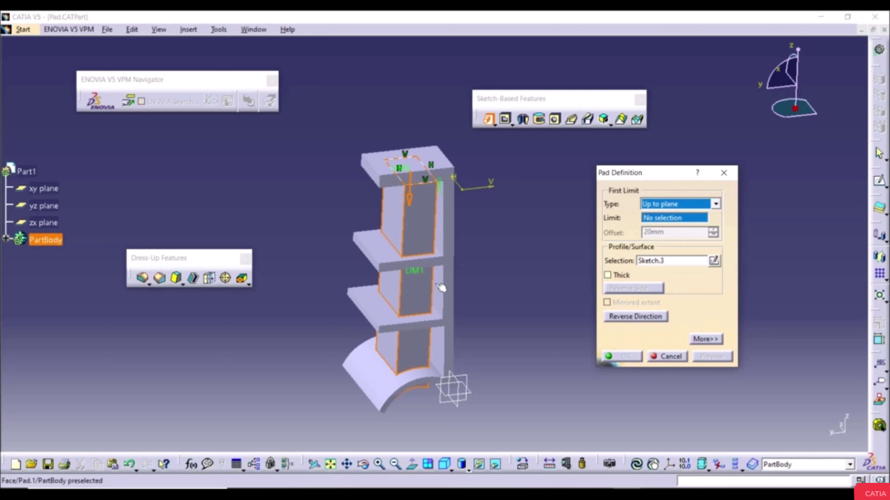
left_click(380, 307)
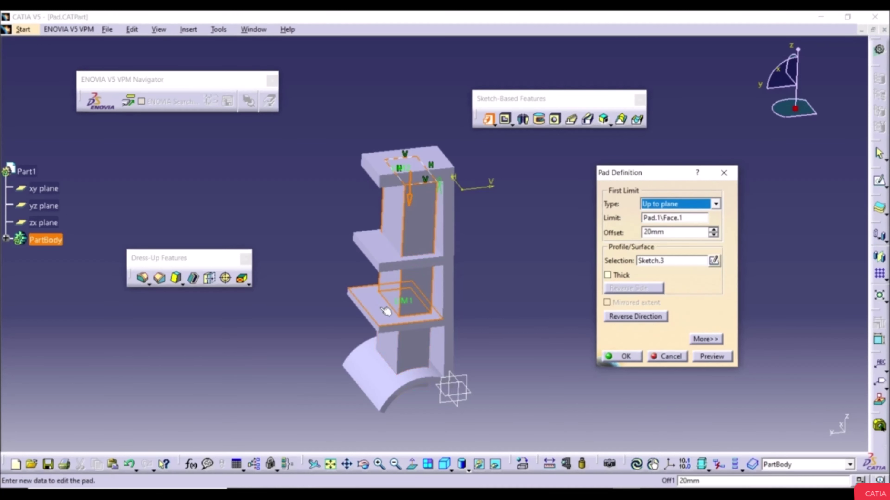
left_click(716, 357)
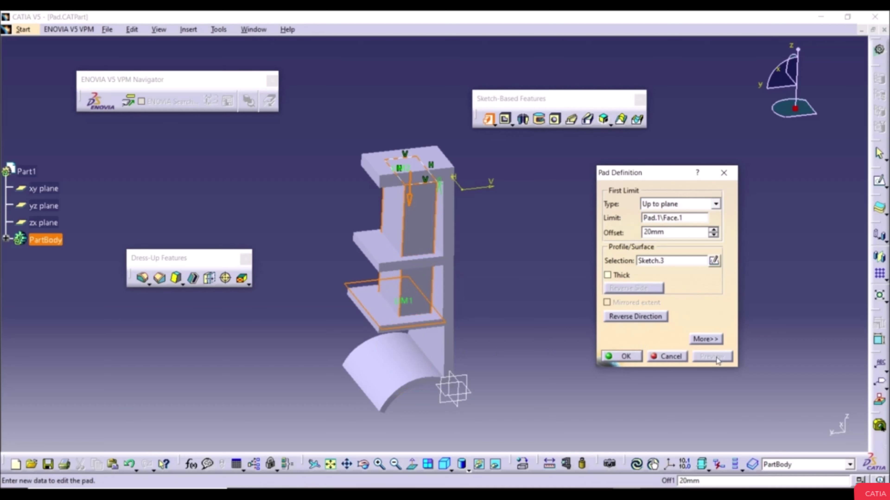
Step: Set the Up to plane offset to 0 mm and preview the pad
middle_click_drag(459, 281, 394, 334)
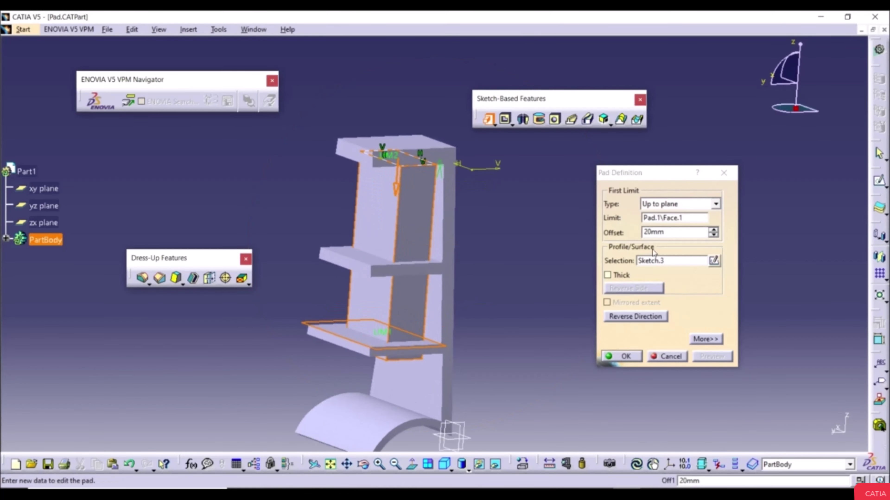
double_click(670, 234)
type("0")
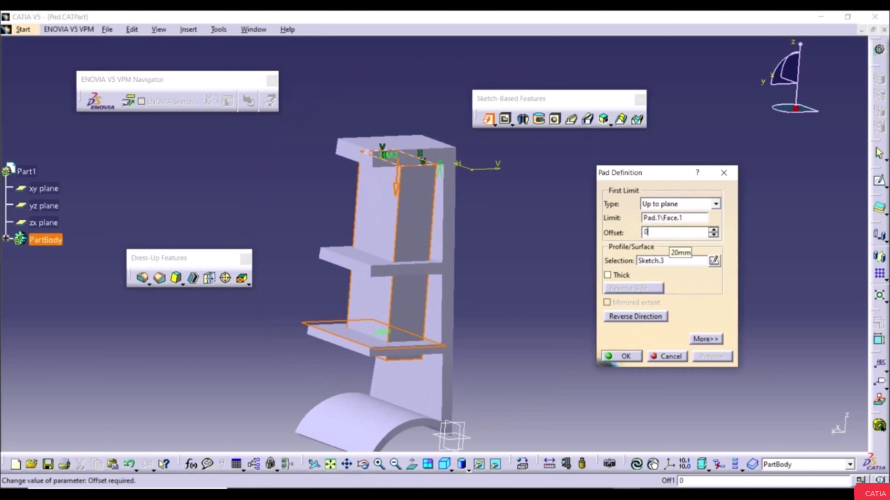
key("Return")
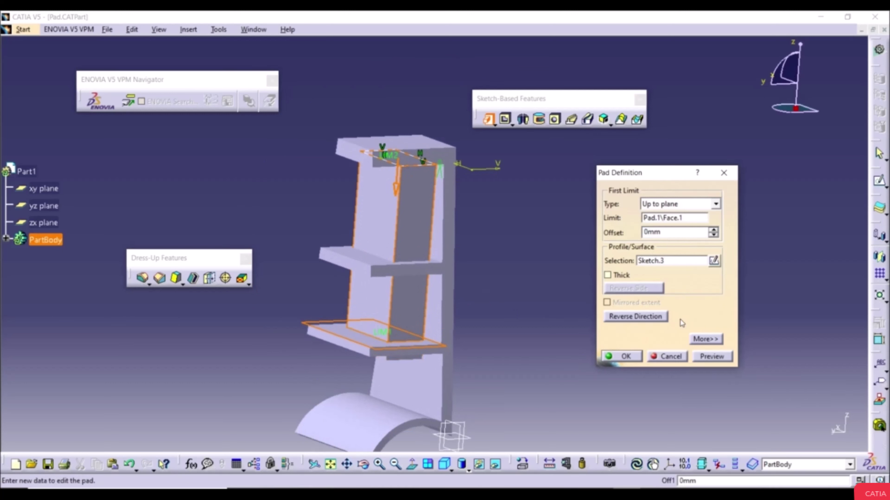
left_click(711, 356)
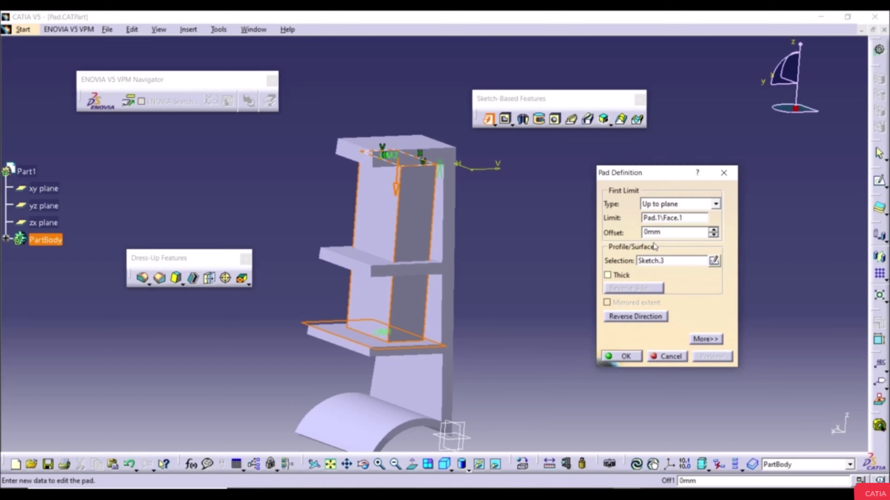
Step: Replace the pad's limit plane with the middle shelf's upper face and preview the pad
left_click(670, 220)
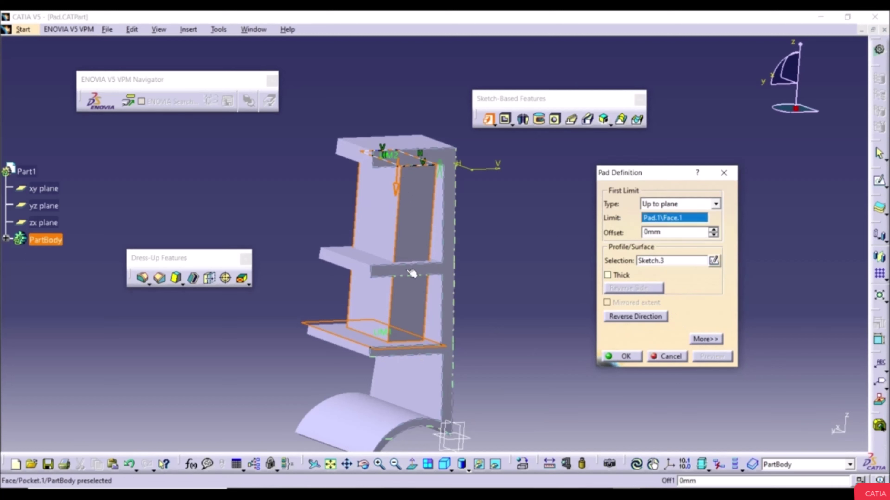
left_click(367, 260)
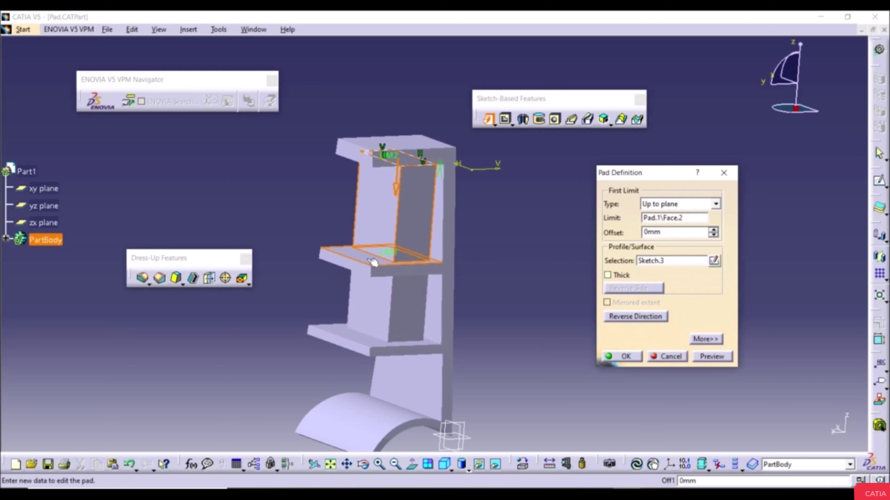
left_click(711, 356)
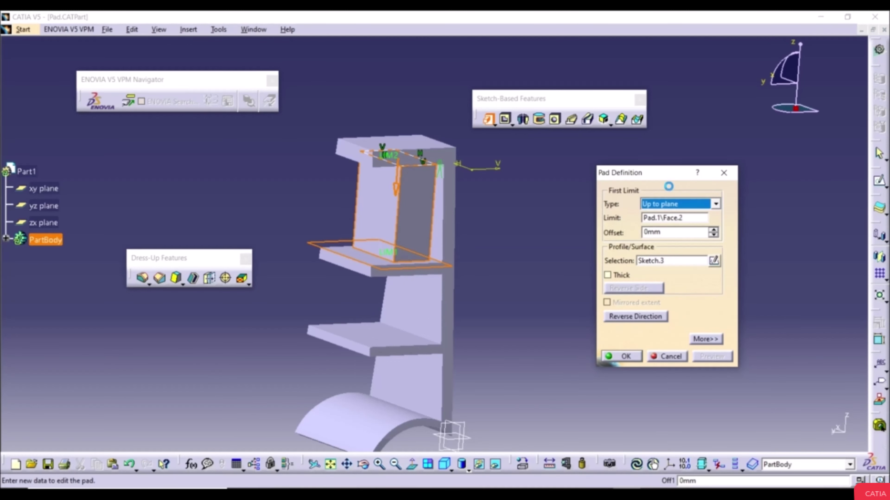
Step: Change the first limit type to Up to surface, pick the curved base's outer face as the limit and preview the pad
left_click(678, 207)
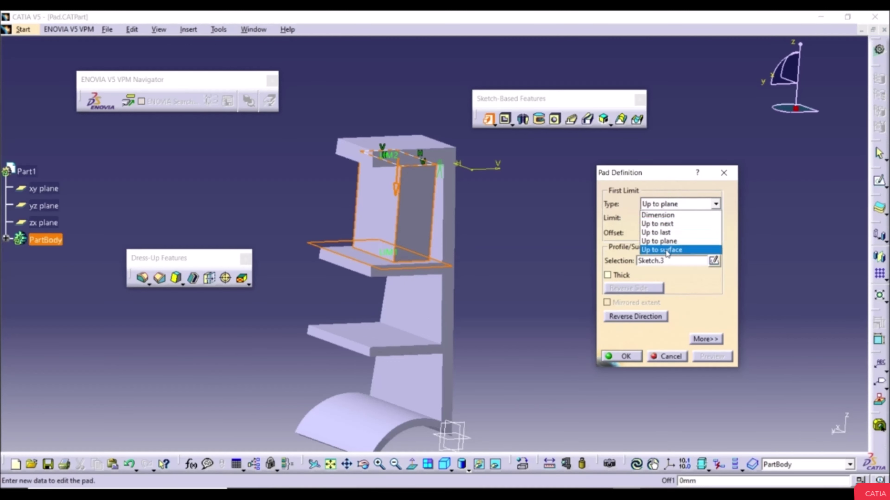
left_click(668, 250)
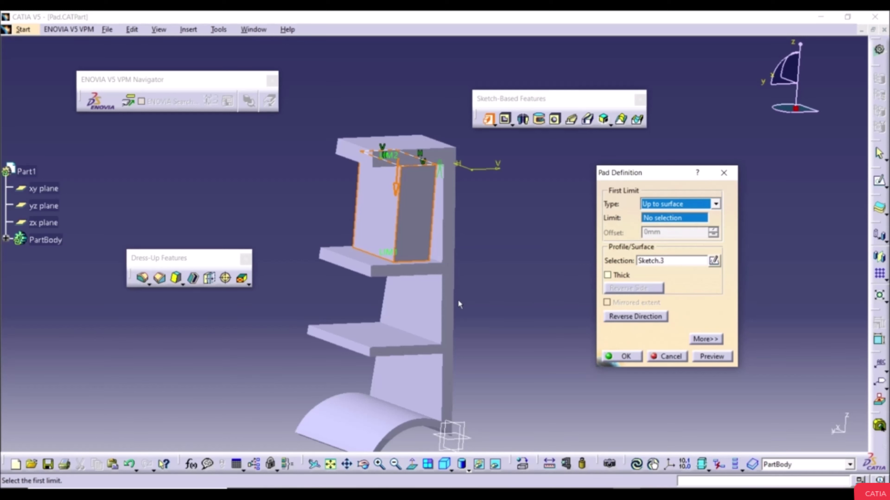
middle_click_drag(458, 304, 486, 235)
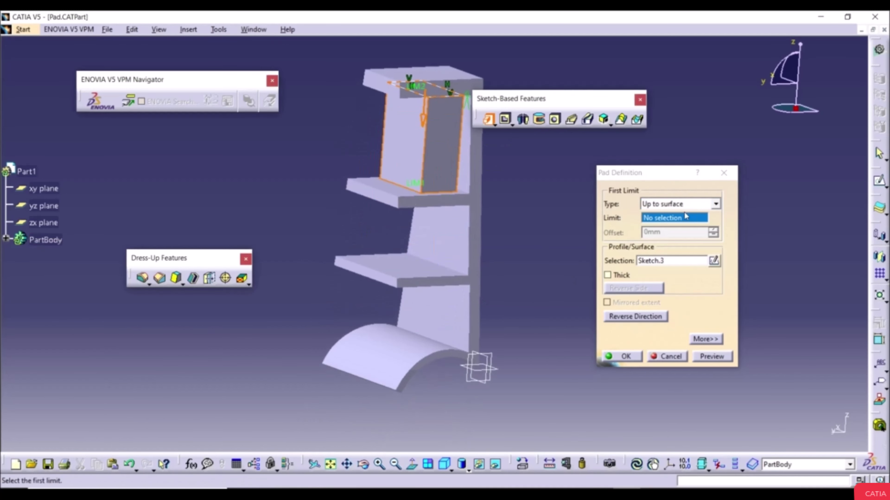
left_click(411, 350)
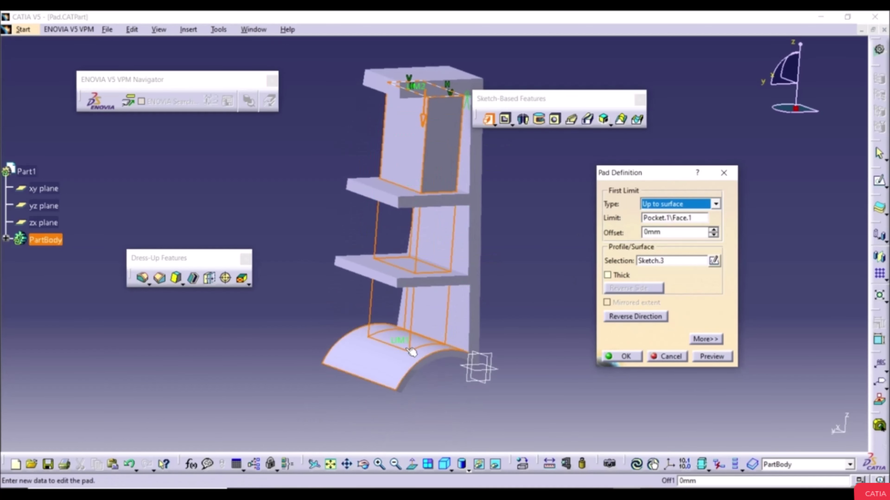
left_click(711, 357)
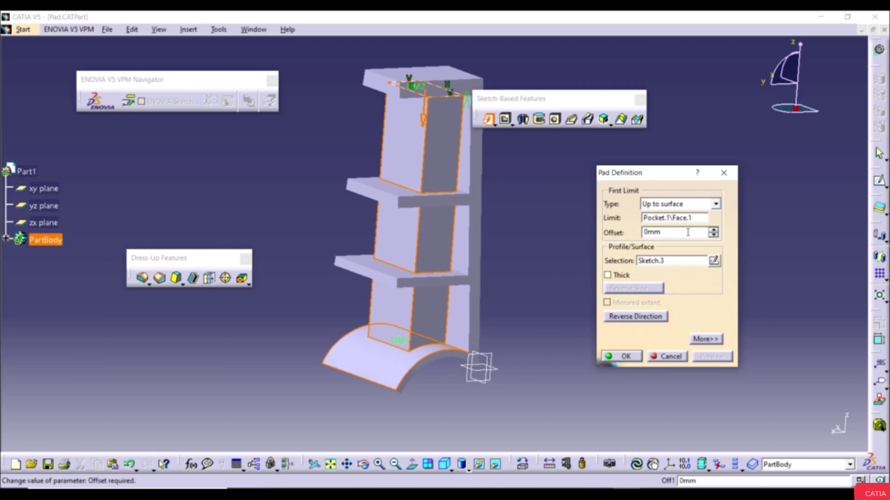
Step: Switch the first limit type back to Up to plane with the lowest shelf's upper face as the limit, and preview the pad
left_click(667, 205)
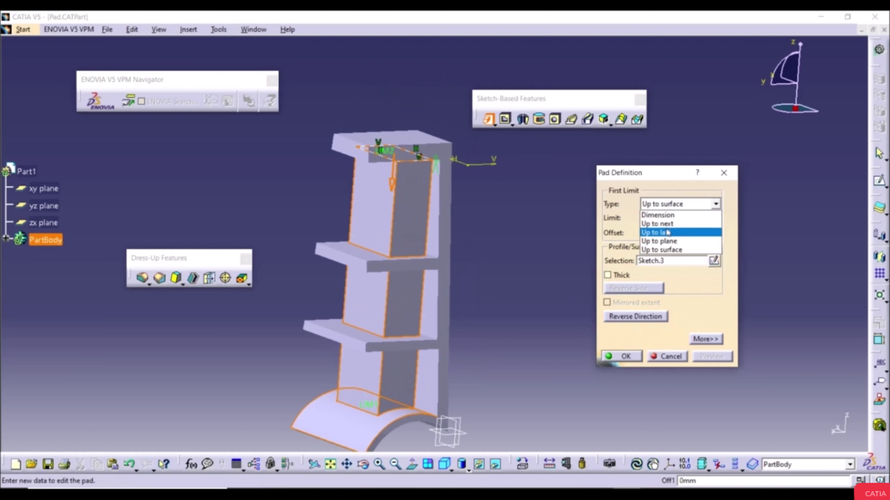
left_click(662, 241)
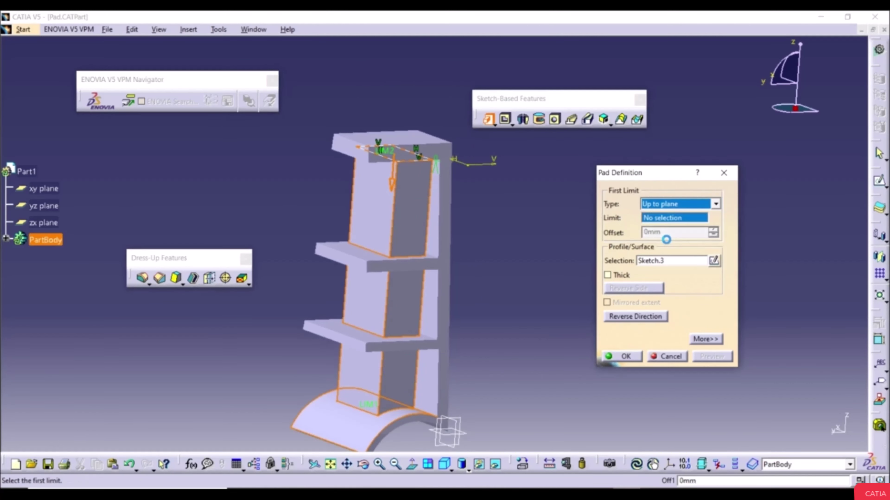
left_click(362, 337)
left_click(713, 356)
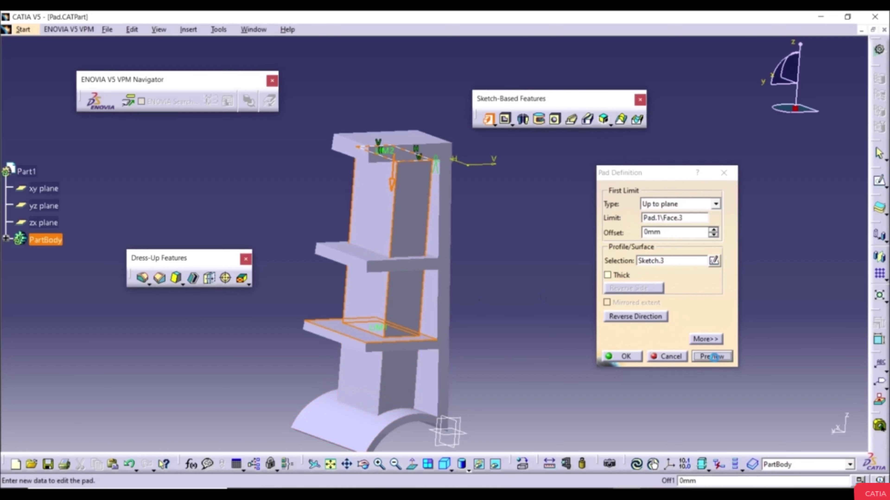
Step: Give the pad a Dimension second limit of 50 mm above the top shelf, preview it and create the pad
left_click(705, 339)
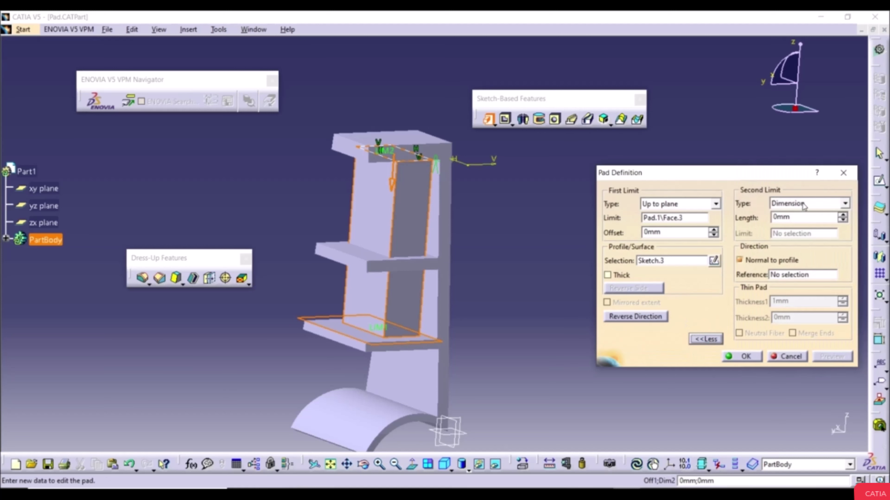
double_click(802, 218)
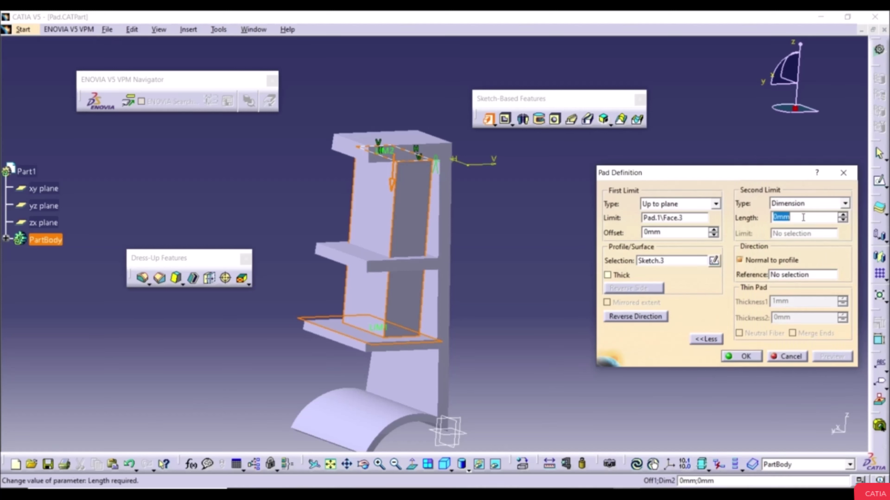
type("50")
key("Tab")
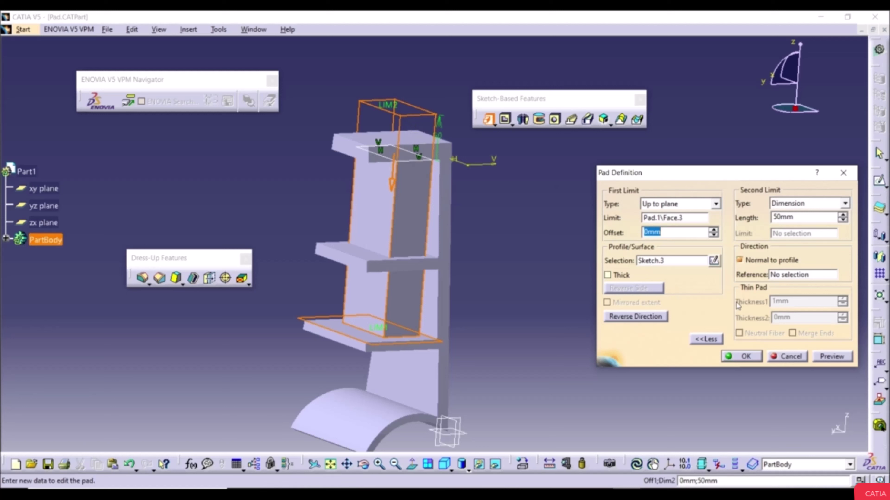
left_click(828, 356)
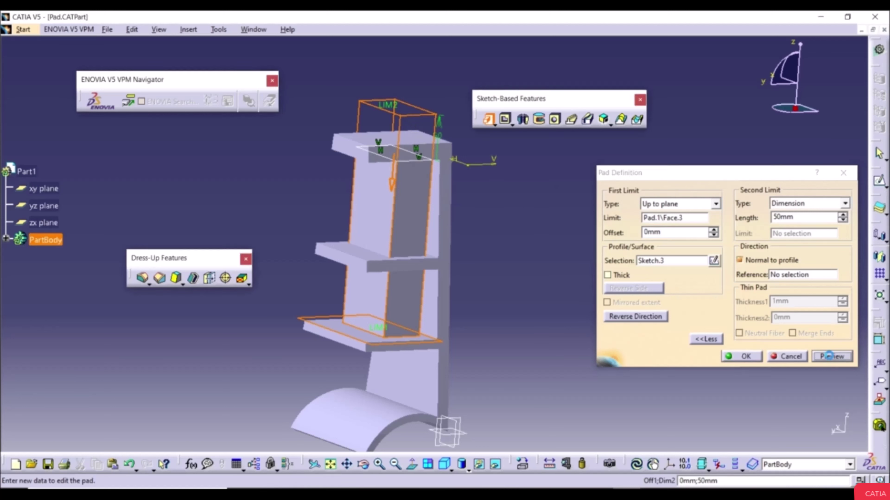
left_click(736, 358)
left_click(591, 326)
middle_click_drag(487, 254, 526, 245)
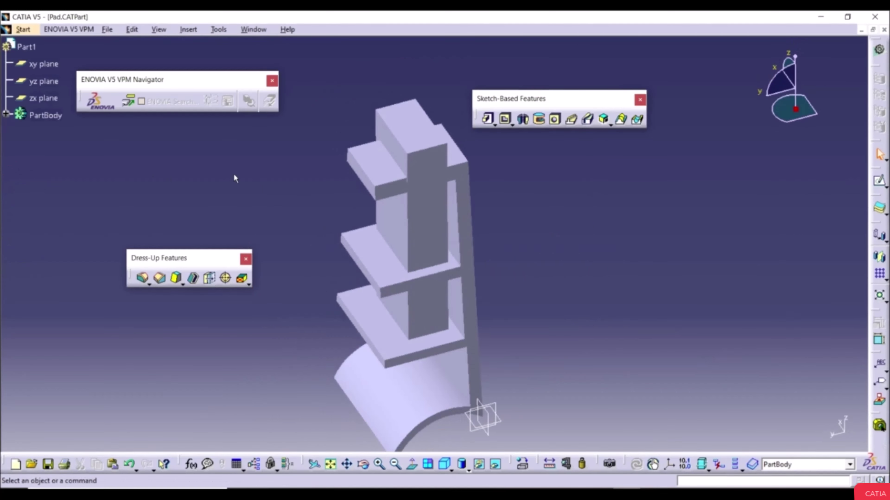
Step: Reopen Pad.2 for editing and set its second limit length to 0 mm
left_click(6, 113)
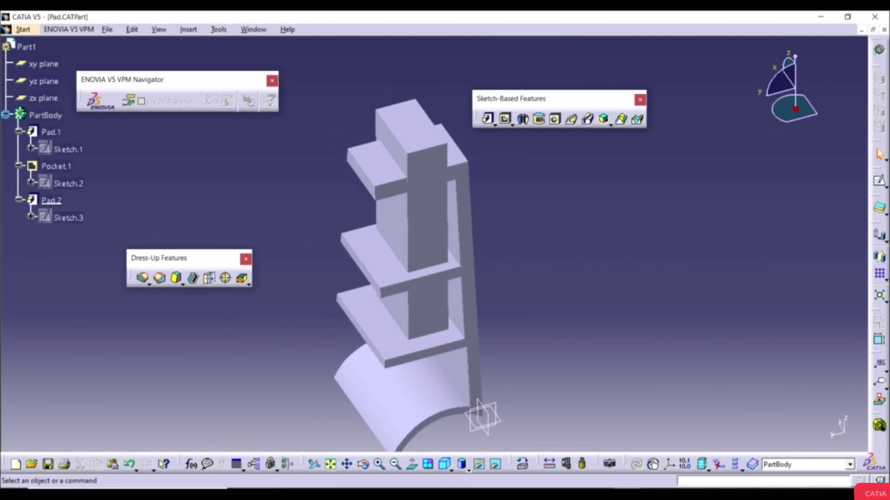
double_click(52, 200)
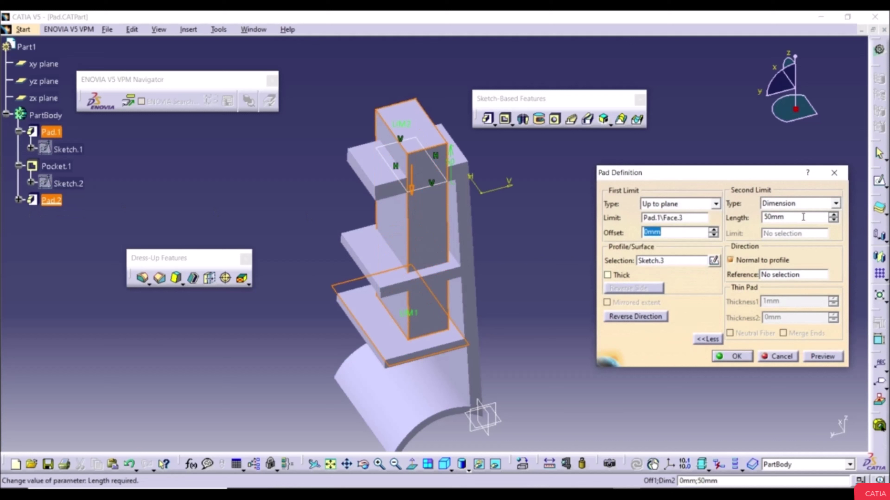
double_click(782, 217)
type("0")
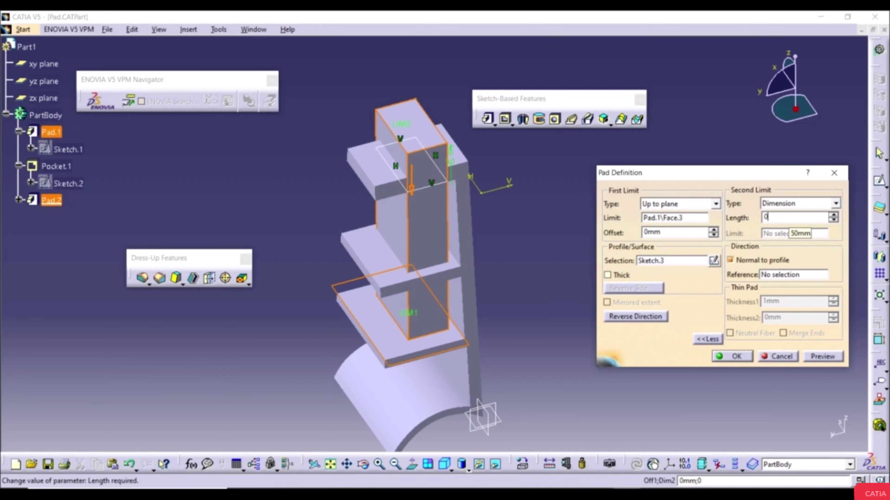
key("Tab")
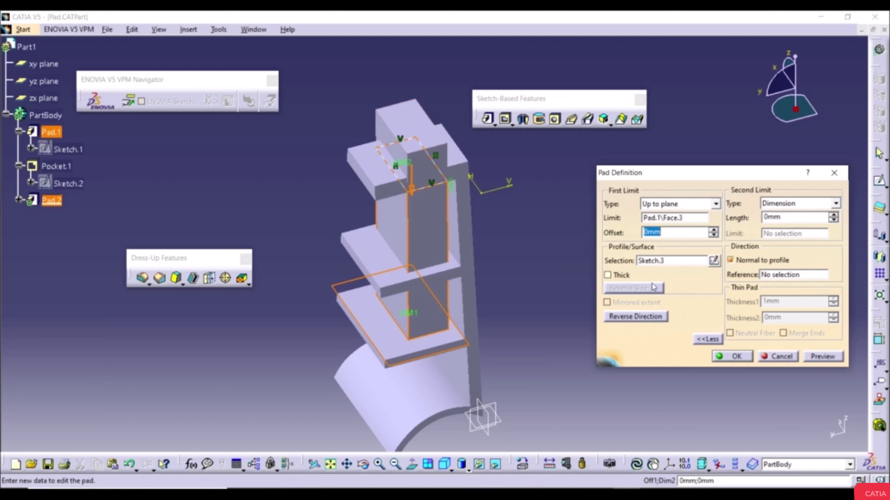
Step: Change the pad's first limit type to Dimension, reverse its direction so it extends above the top shelf, and preview it
left_click(670, 208)
left_click(670, 218)
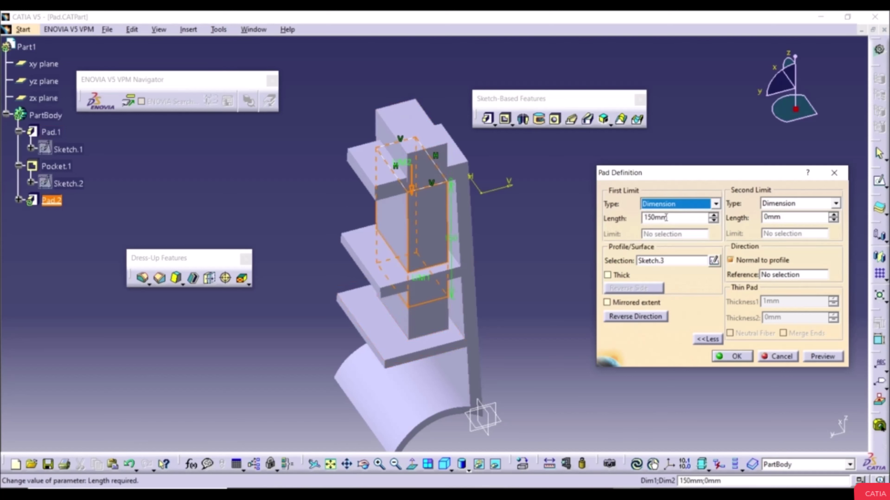
left_click(646, 317)
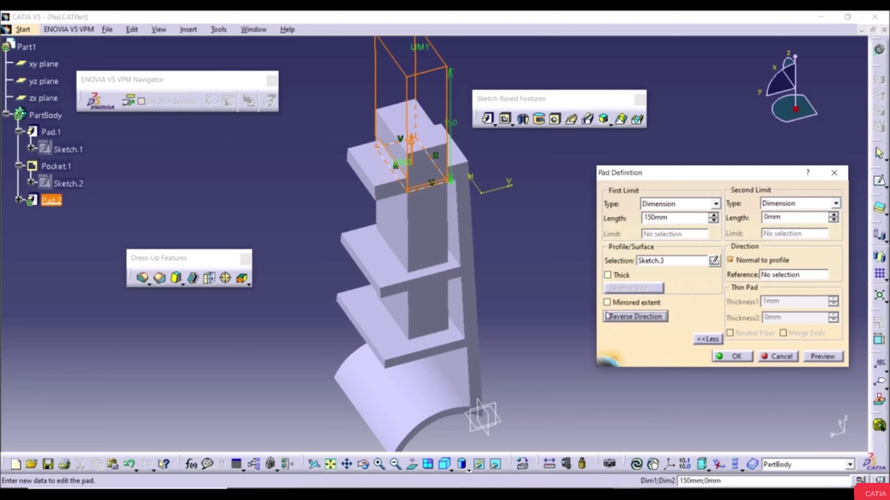
middle_click_drag(387, 194, 379, 266)
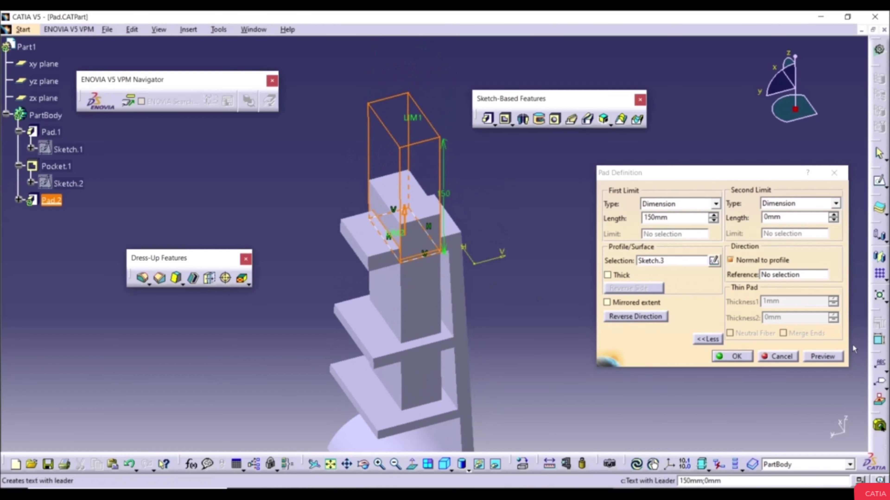
left_click(818, 356)
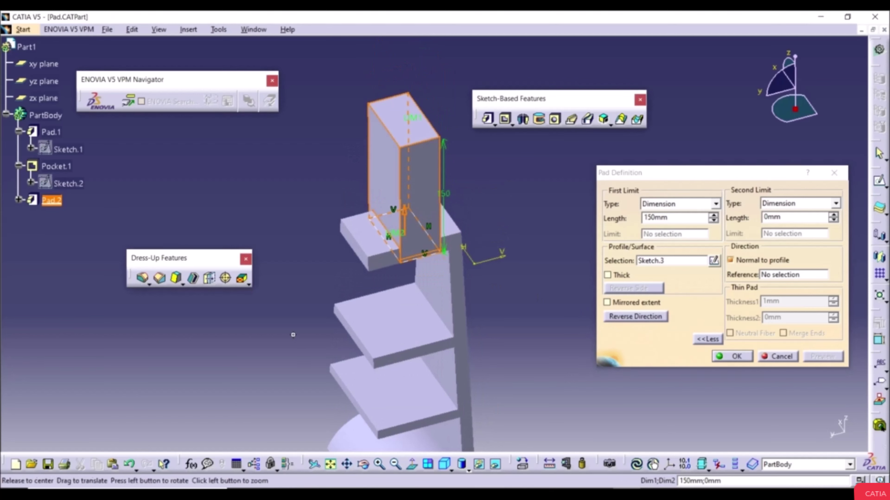
Step: Turn off Normal to profile for the pad, use the upright's slanted edge below the top shelf as direction reference, preview and create it
middle_click_drag(365, 342, 372, 368)
left_click(600, 305)
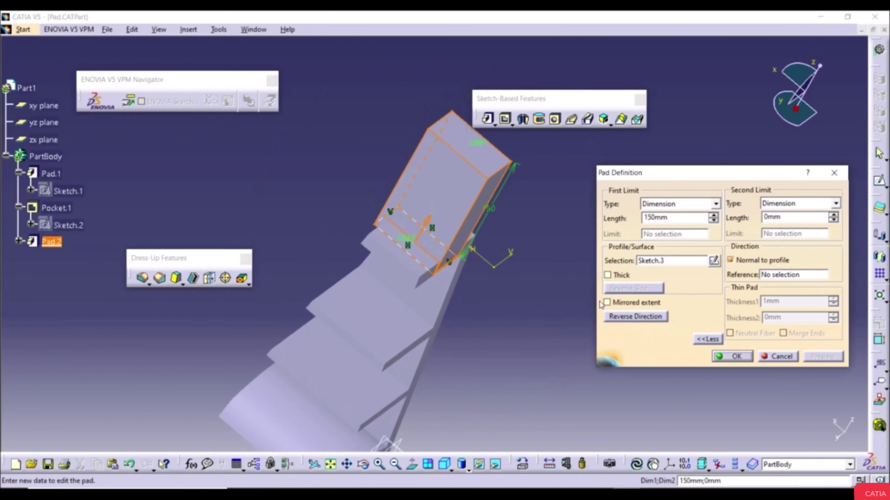
middle_click_drag(580, 295, 360, 191)
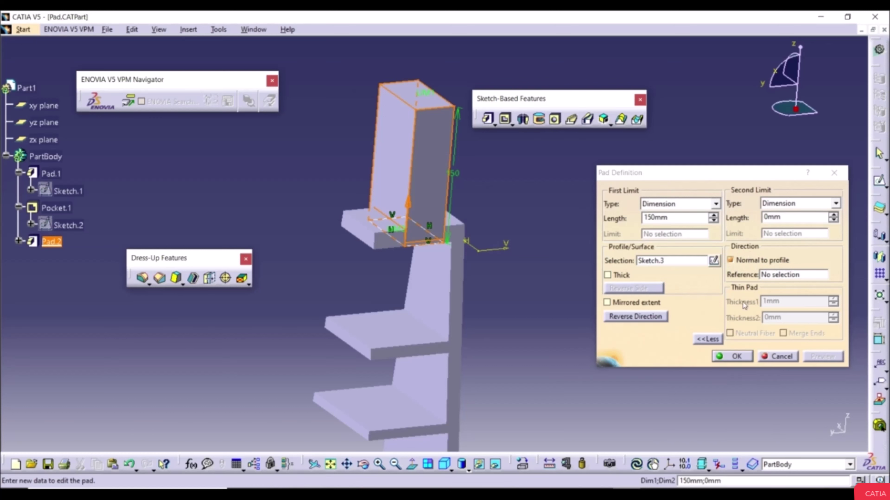
middle_click_drag(451, 314, 574, 231)
left_click(730, 259)
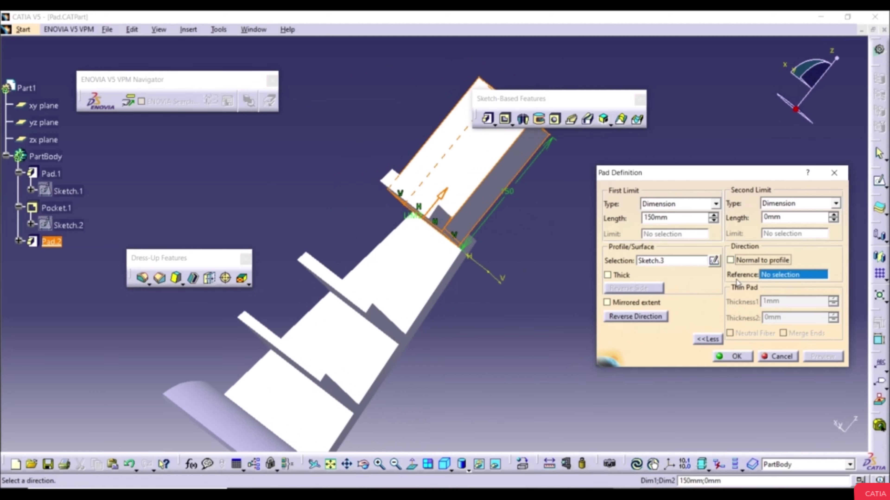
left_click(435, 302)
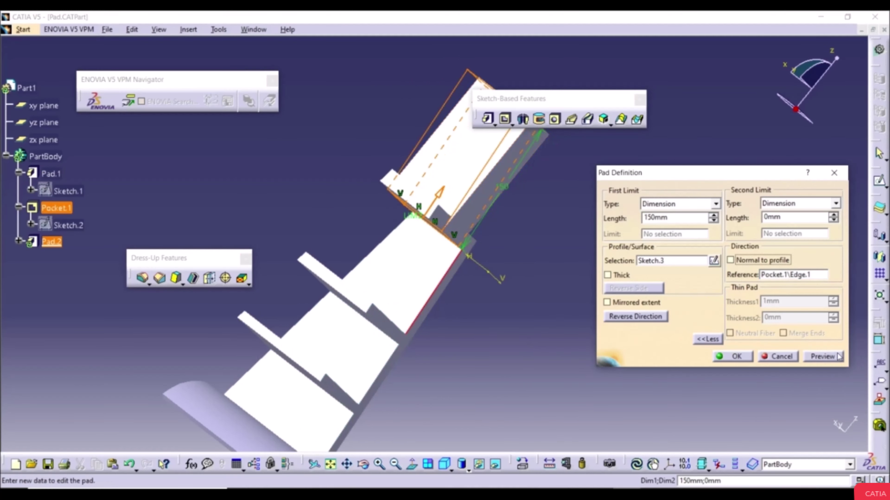
left_click(822, 356)
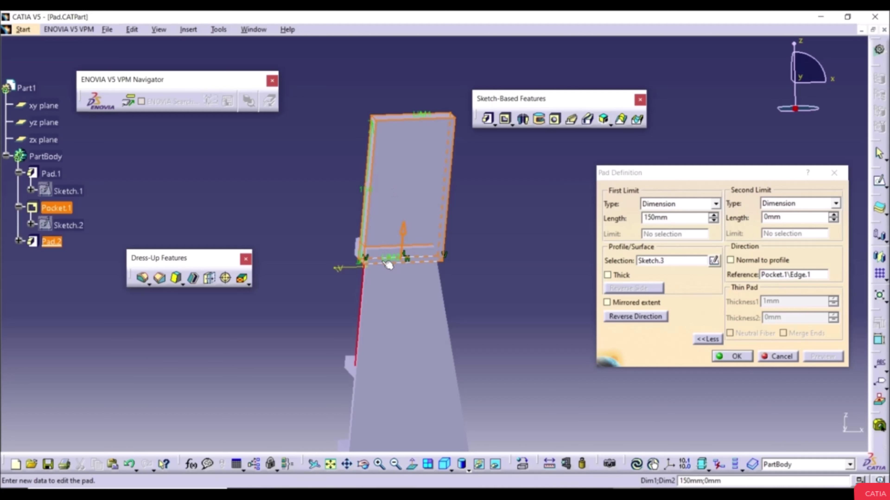
middle_click_drag(388, 264, 436, 279)
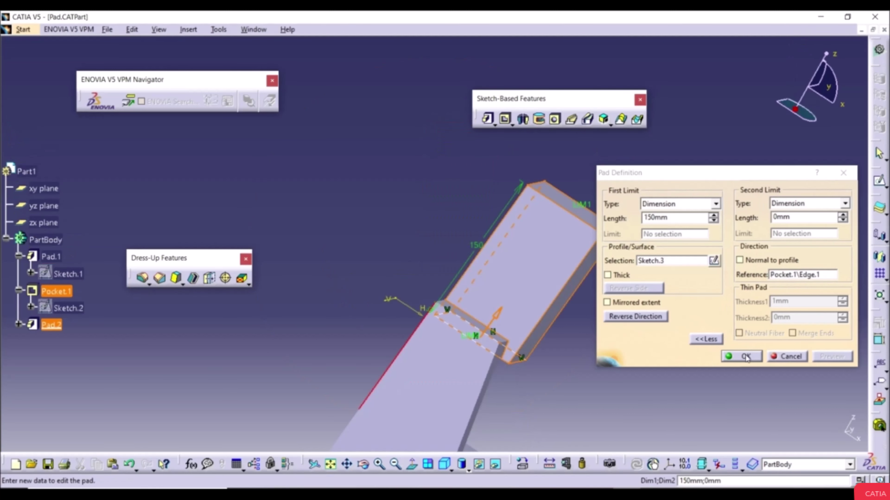
left_click(745, 356)
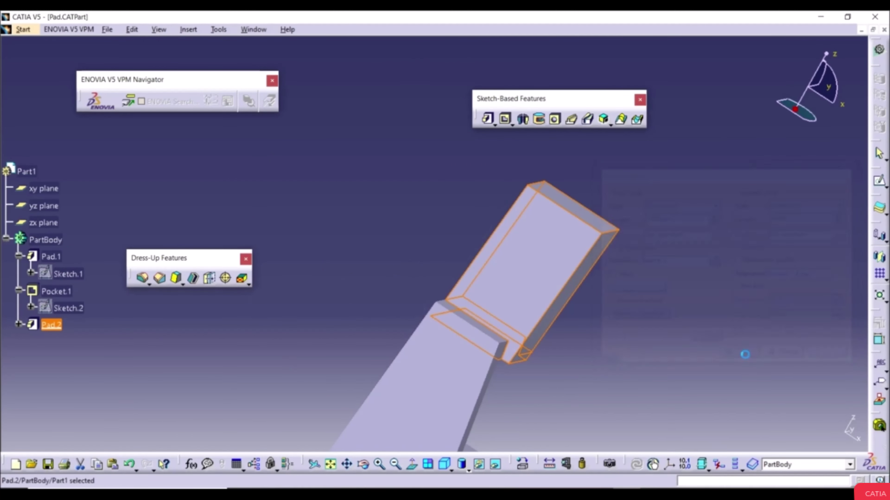
middle_click_drag(427, 239, 574, 231)
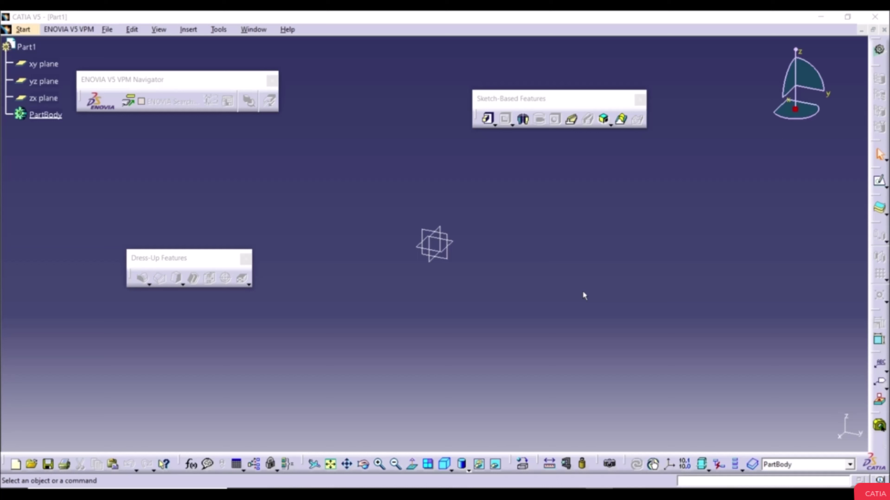
Step: Start a sketch on the xy plane and draw a rectangle about 146 by 70 mm with one corner at the origin
left_click(459, 245)
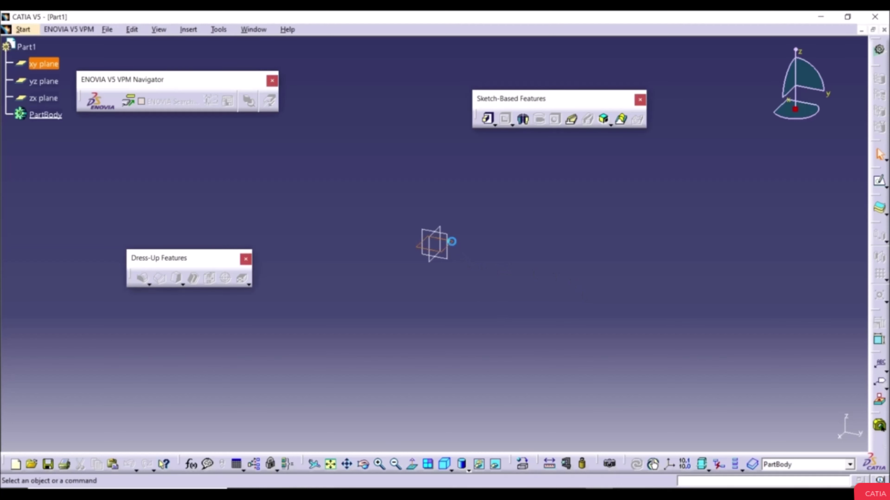
left_click(880, 181)
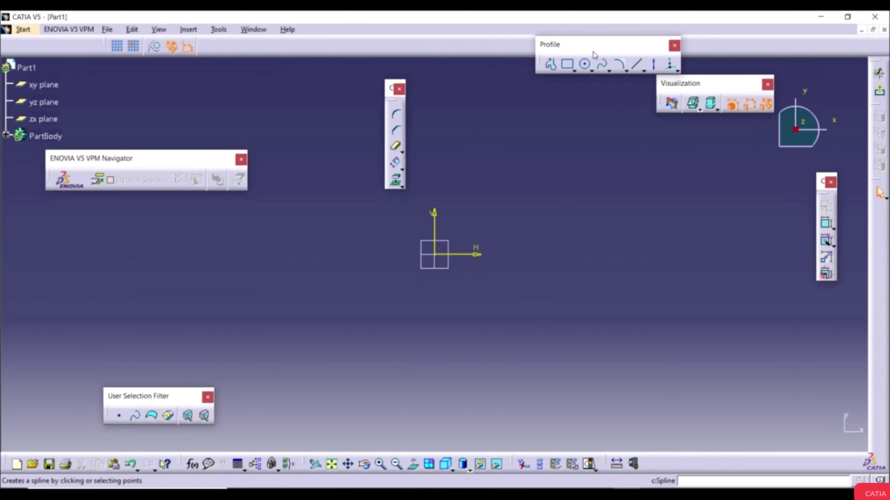
left_click(568, 64)
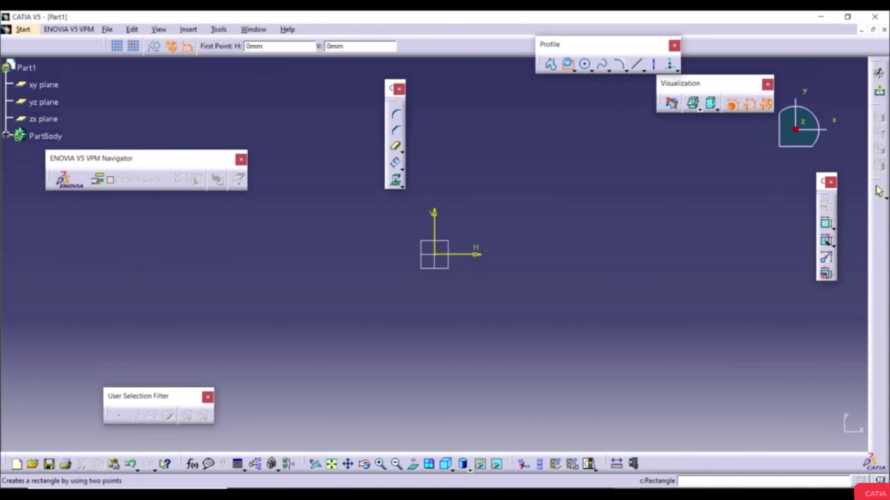
left_click(434, 260)
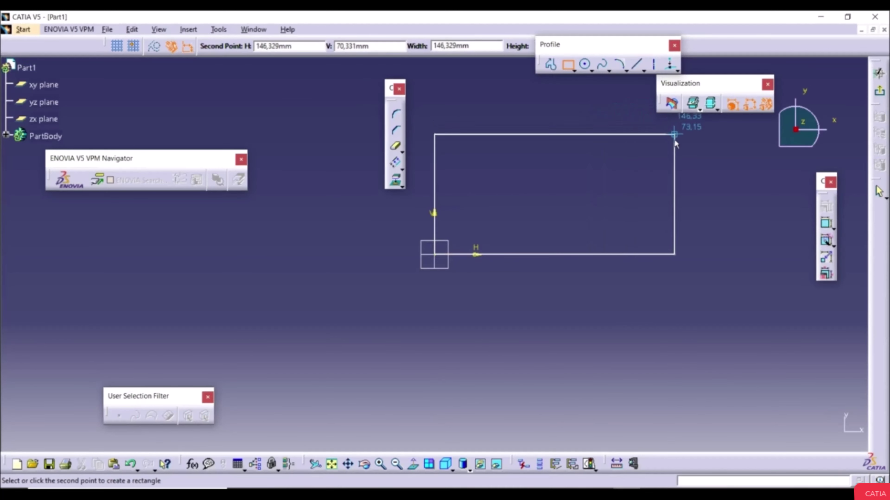
left_click(674, 140)
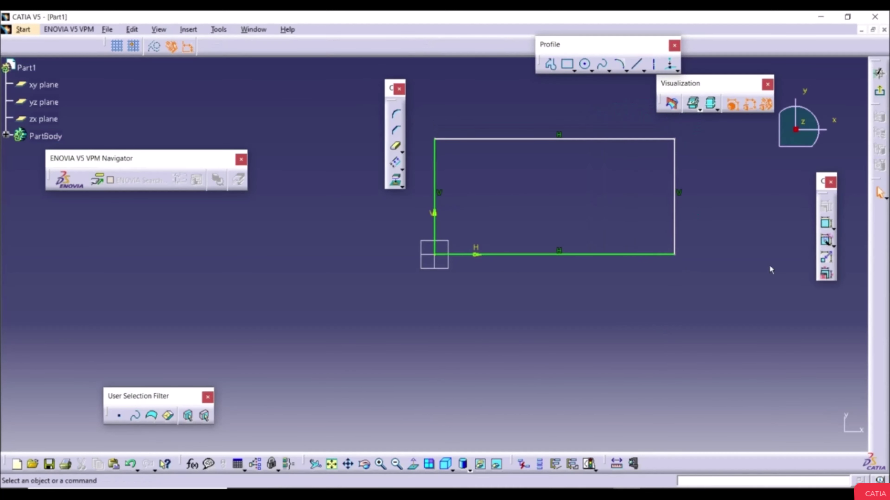
Step: Apply Auto Constraint to the rectangle's four lines and exit the sketch
left_click(826, 246)
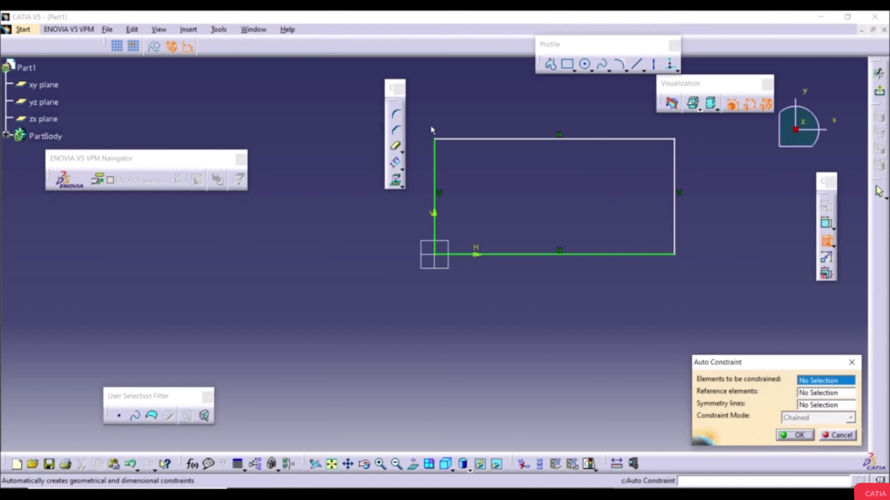
mouse_move(428, 123)
left_mouse_down()
mouse_move(457, 175)
mouse_move(690, 278)
left_mouse_up()
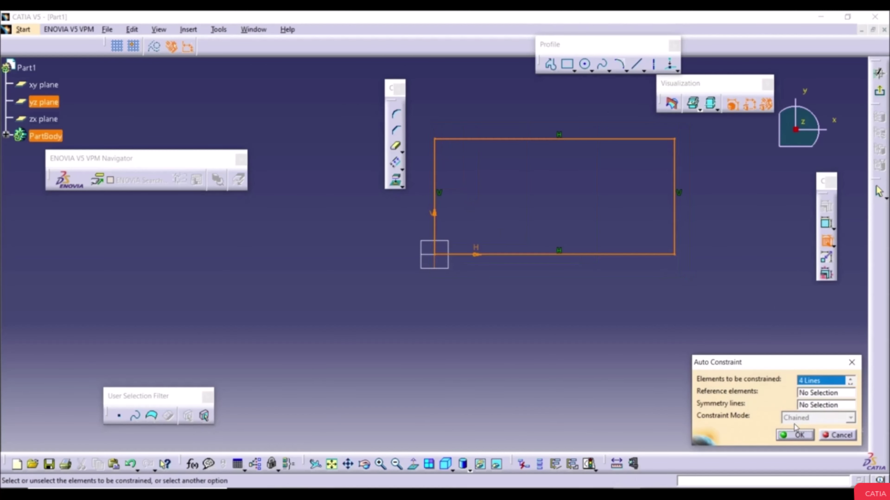
left_click(793, 434)
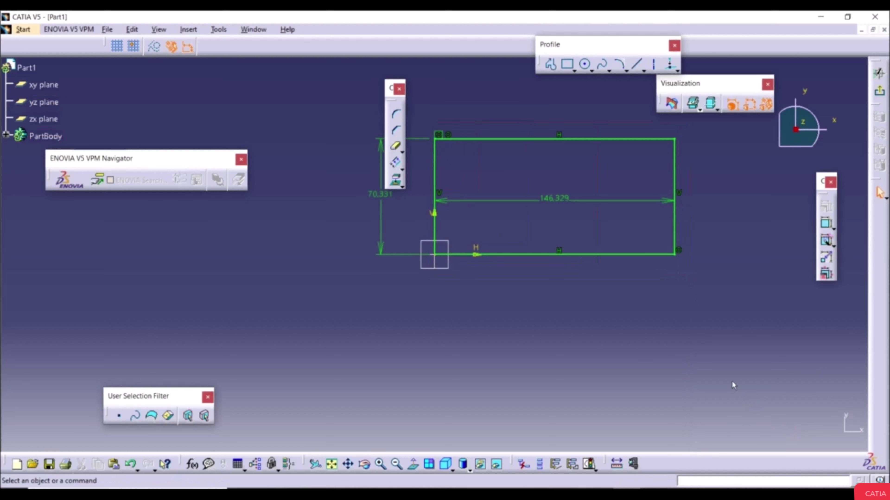
left_click(878, 73)
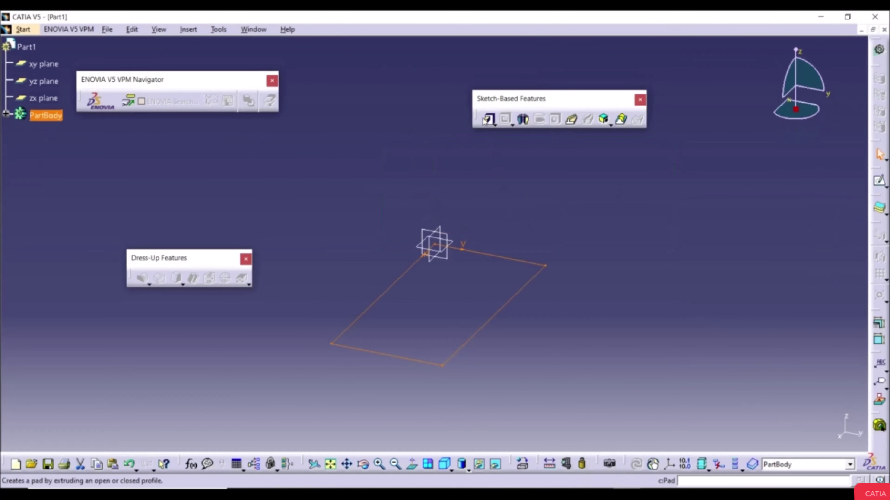
Step: Extrude the rectangle sketch as a pad 50 mm long
left_click(487, 120)
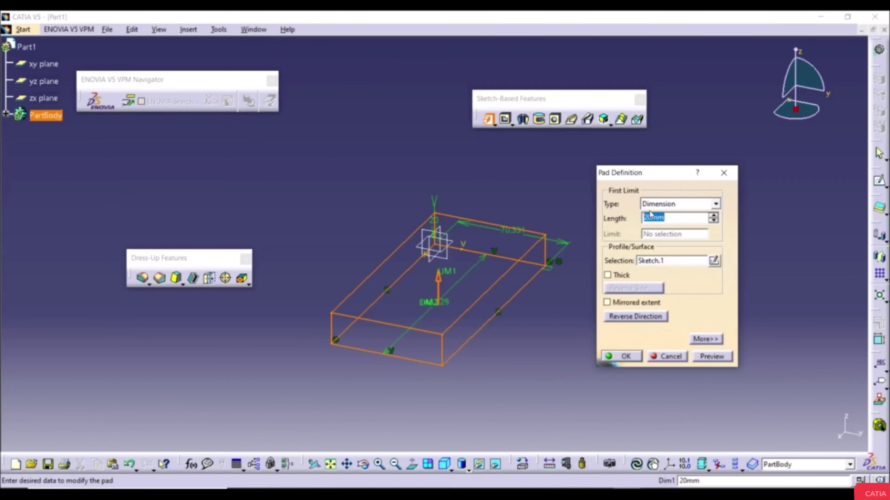
type("50")
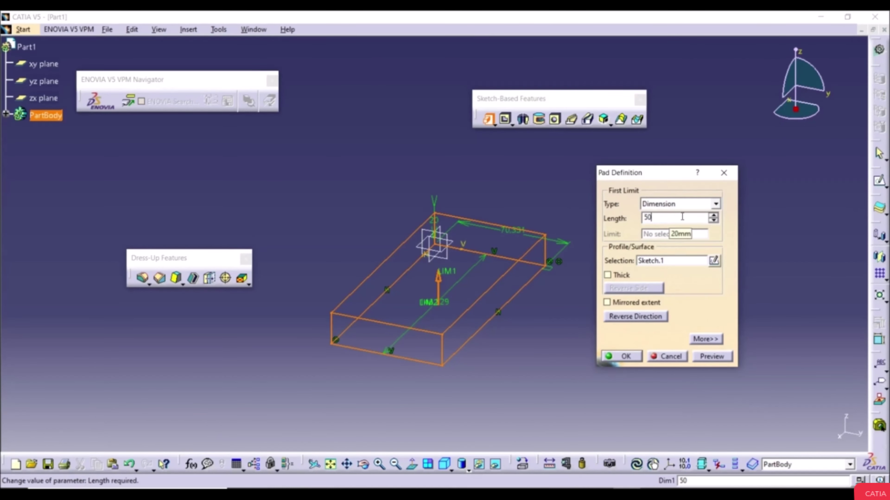
left_click(620, 357)
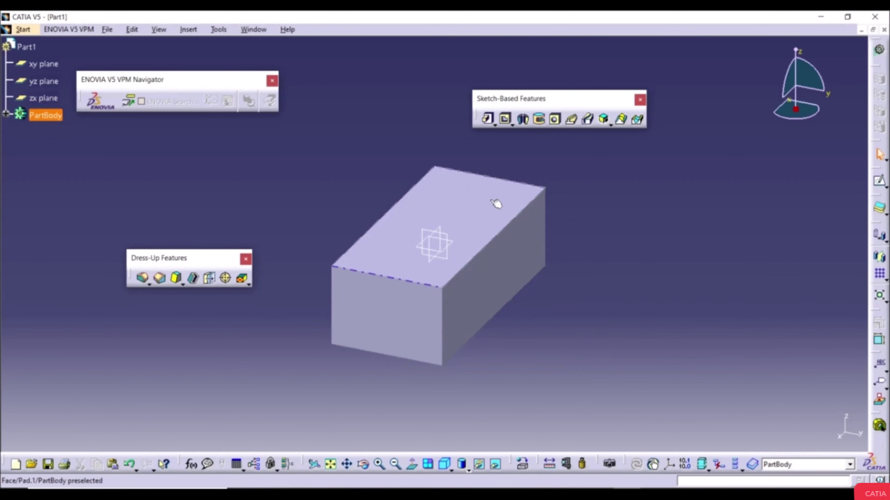
Step: Sketch a circle on the block's upper face, centred at about H 73 mm and V 35 mm, and exit the sketch
left_click(442, 209)
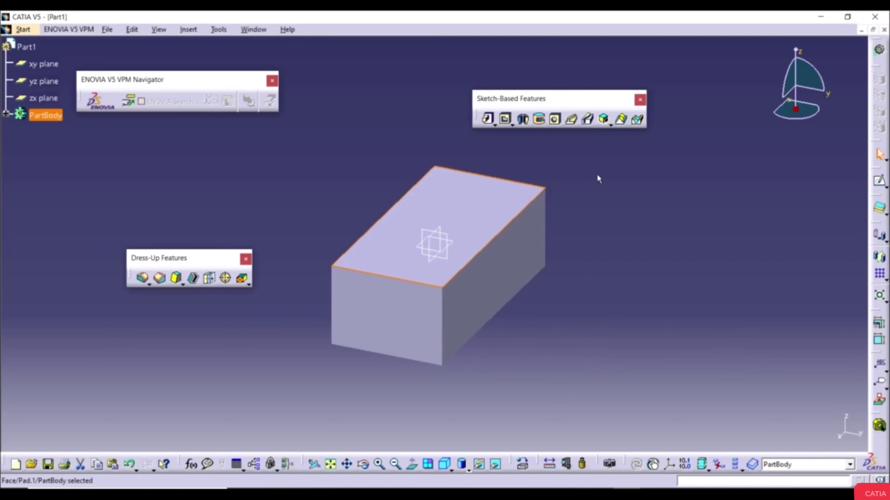
left_click(879, 184)
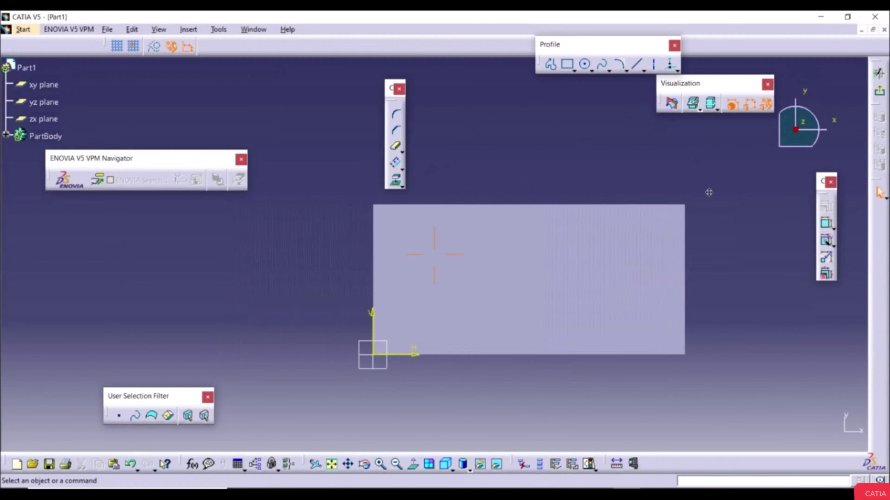
left_click(586, 65)
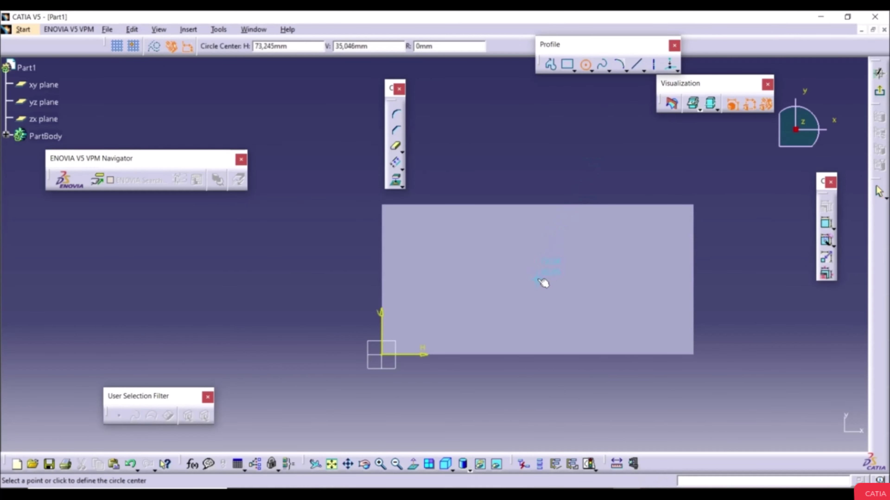
left_click(537, 280)
left_click(554, 237)
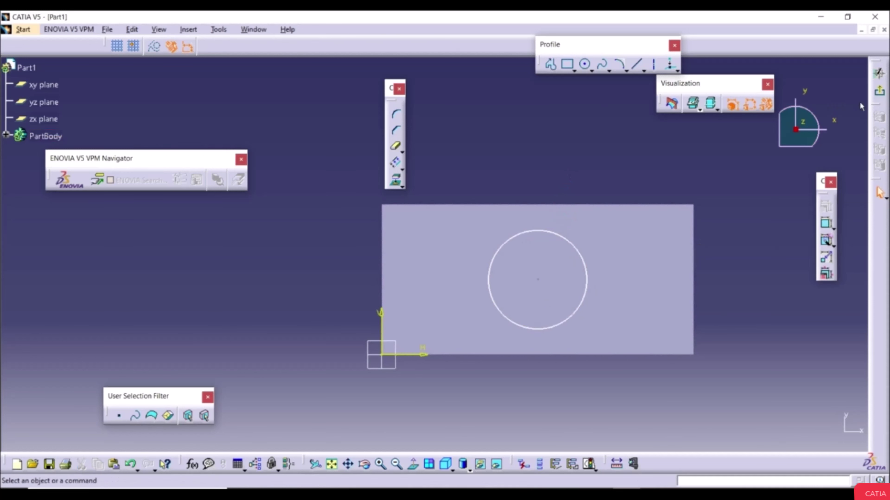
left_click(879, 73)
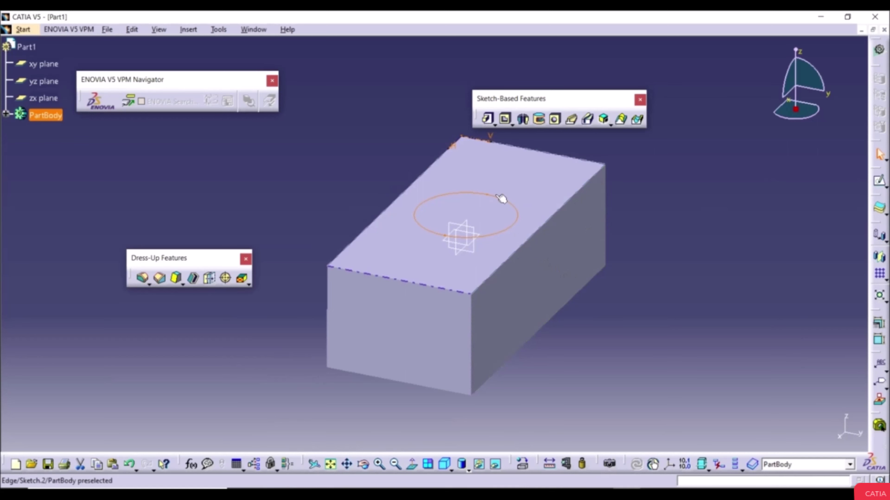
Step: Start a Pocket from the circle sketch with a 50 mm Dimension depth and preview the hole through the block
left_click(505, 121)
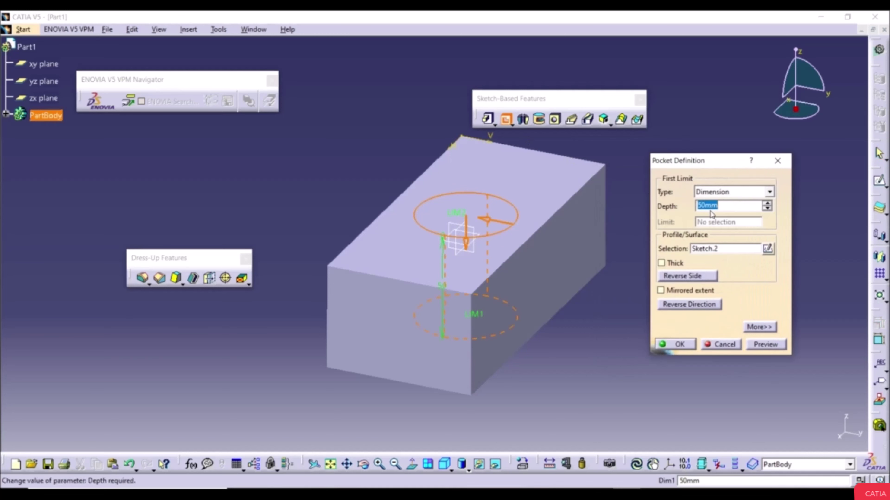
left_click(765, 345)
middle_click_drag(534, 253, 433, 371)
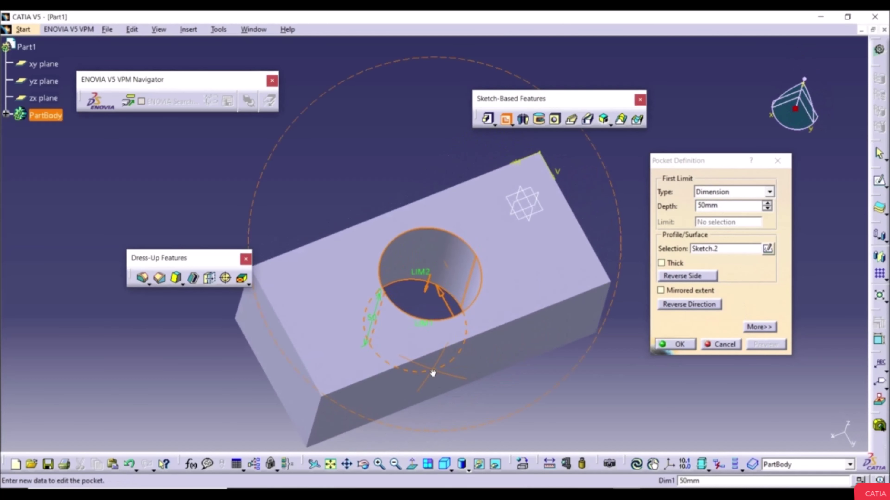
Step: Set the pocket's depth to 20 mm and preview it
double_click(723, 206)
type("20")
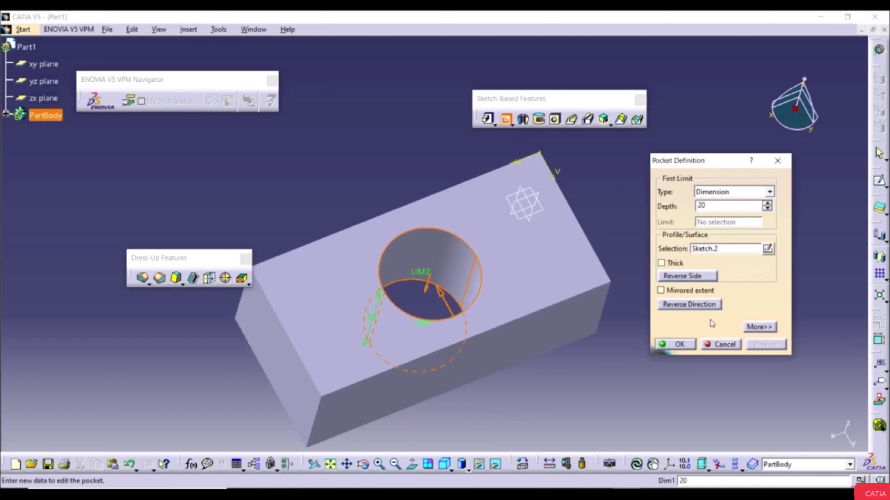
key("Return")
left_click(767, 345)
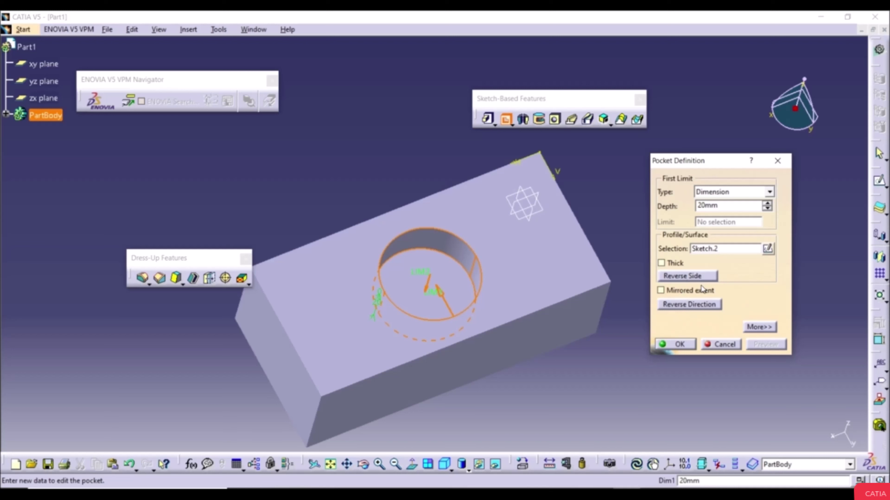
Step: Reverse the pocket's side to cut outside the circle and preview it, then set the depth to 50 mm and preview again
left_click(692, 280)
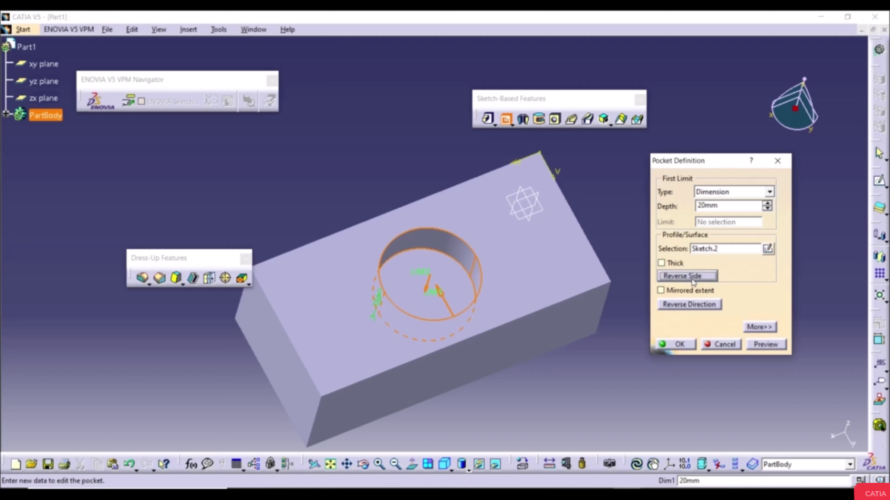
left_click(763, 344)
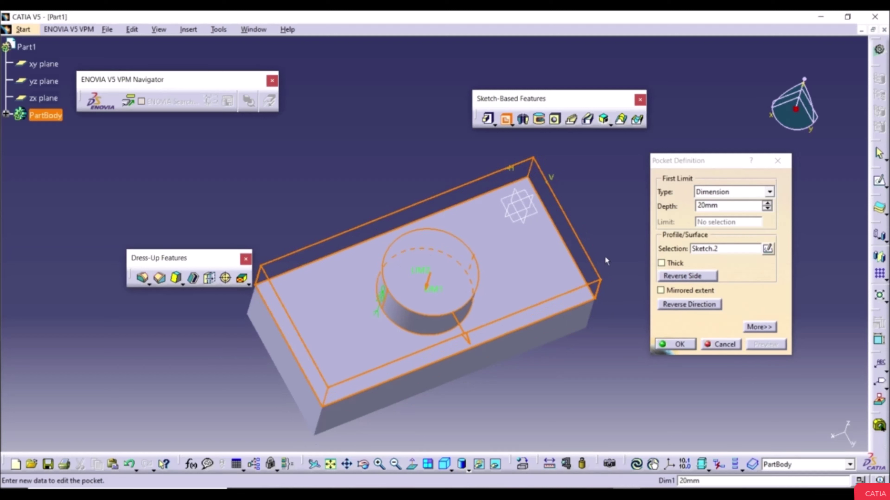
double_click(710, 207)
type("50")
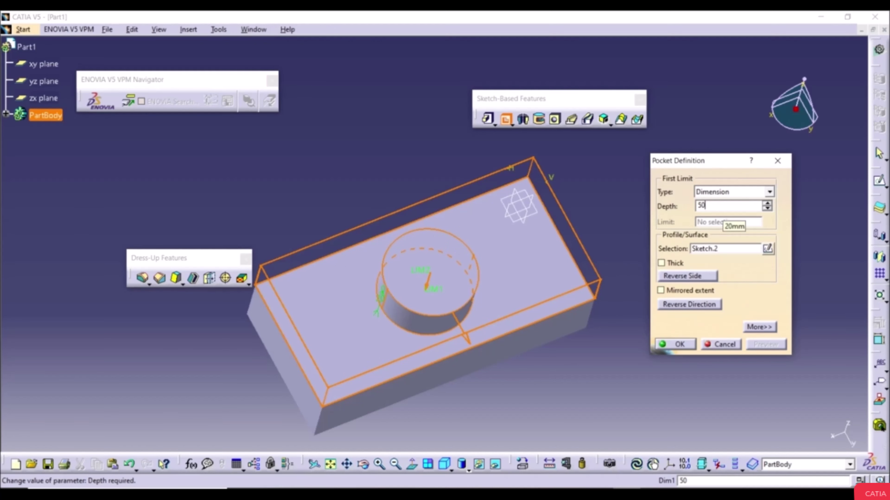
key("Return")
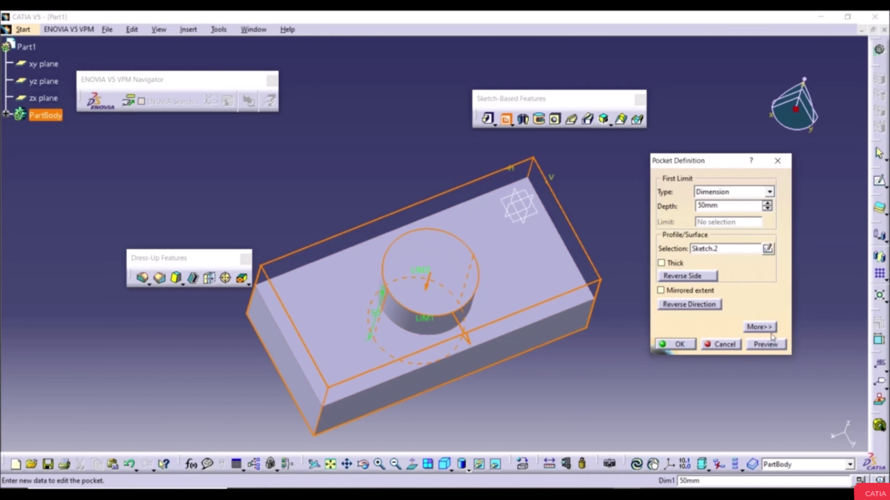
left_click(767, 344)
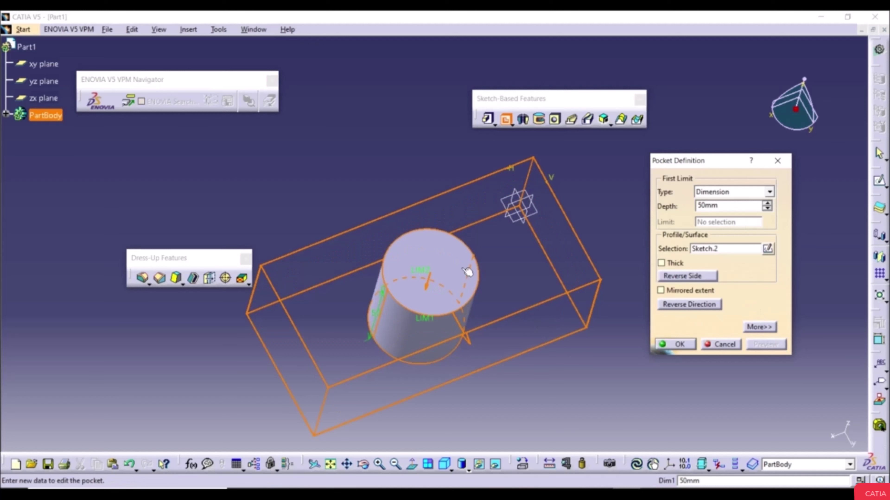
Step: Switch the pocket's side between inside and outside the circle, previewing each result, and return the cut to the inside
left_click(697, 277)
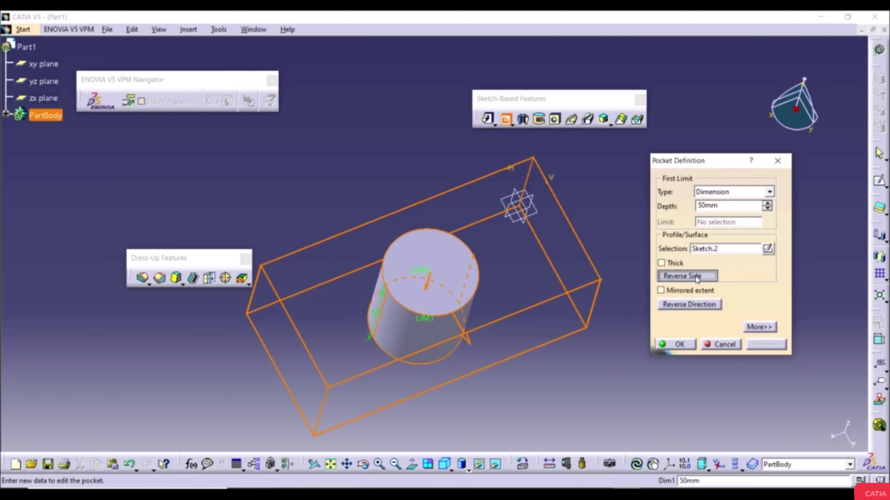
left_click(766, 344)
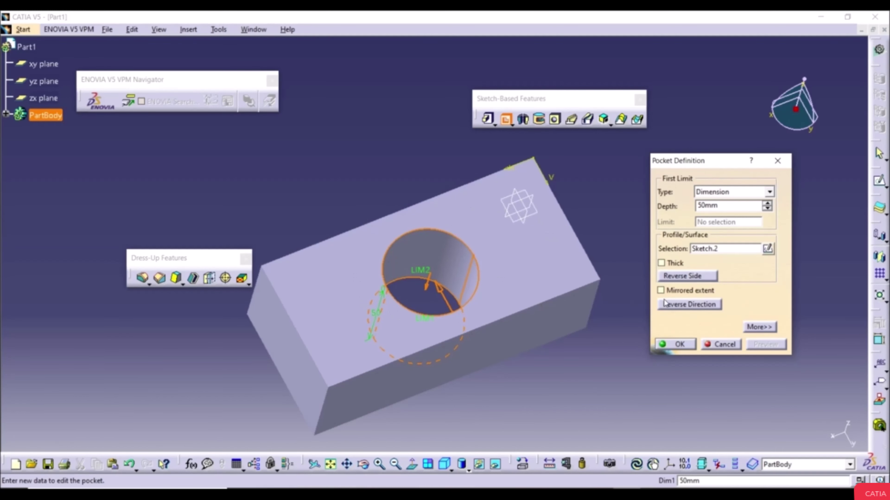
left_click(695, 277)
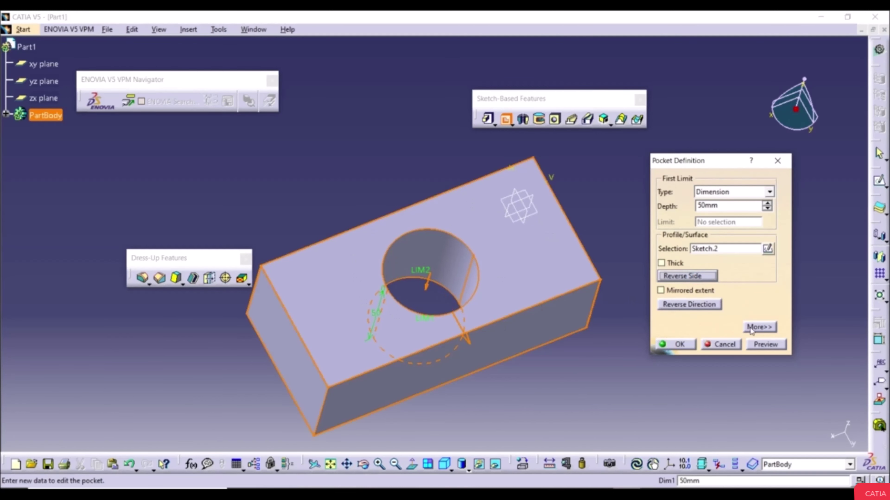
left_click(763, 344)
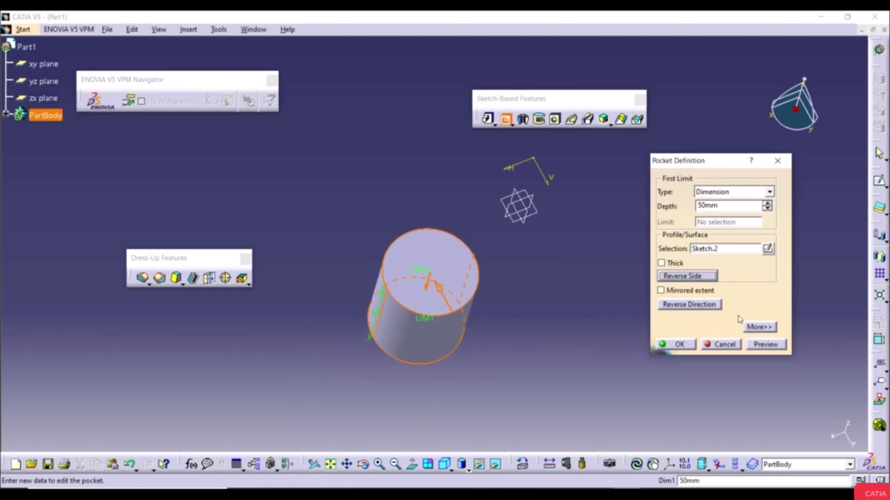
left_click(759, 344)
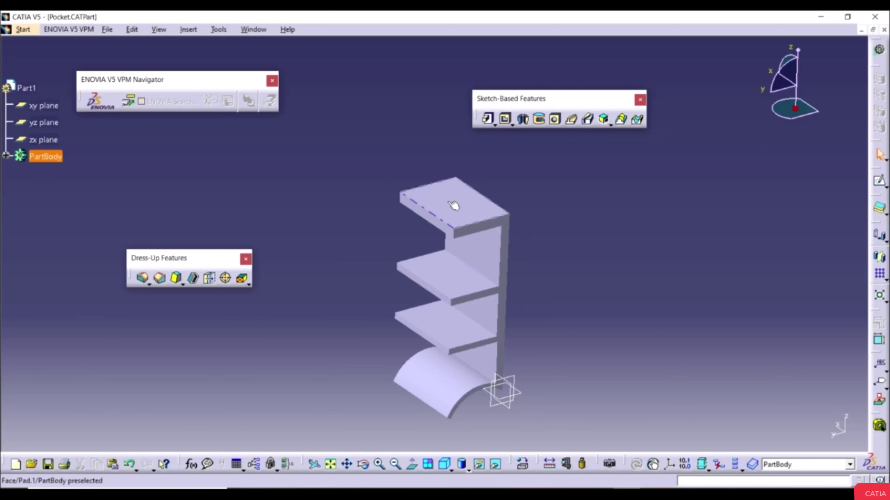
Step: Sketch a circle near the middle of the top shelf's upper face in Pocket.CATPart and exit the sketch
left_click(455, 199)
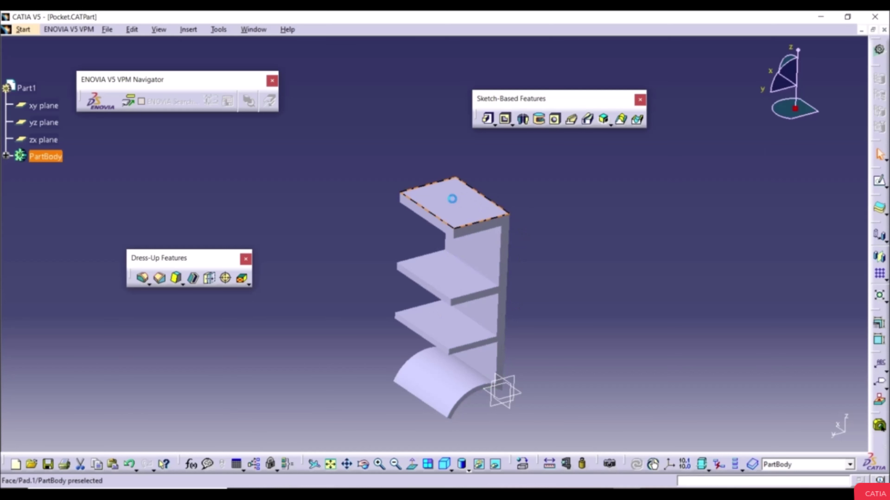
left_click(471, 196)
left_click(879, 181)
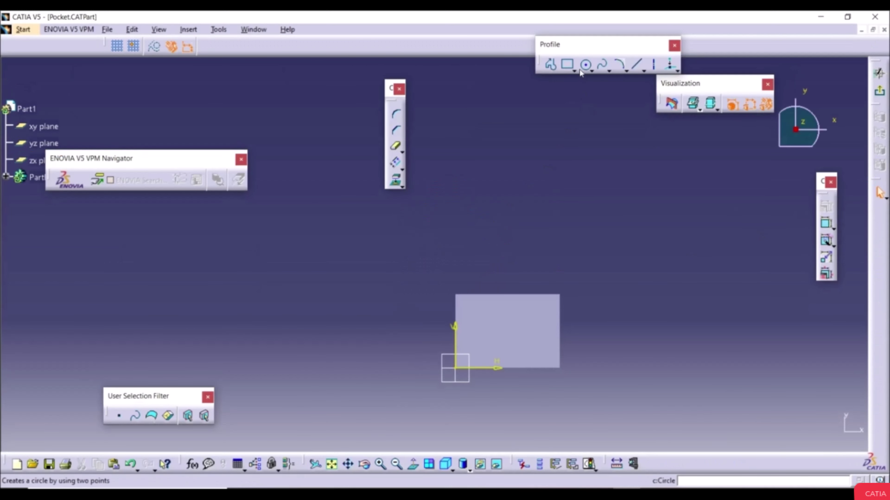
left_click(585, 65)
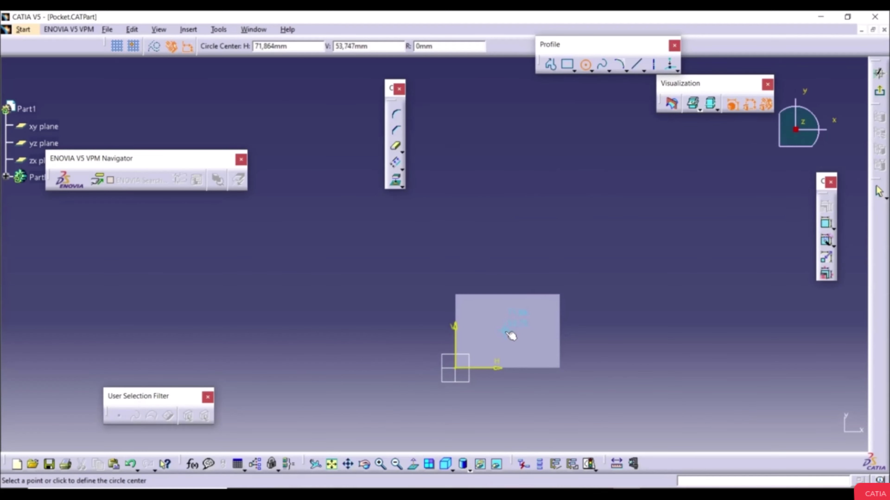
left_click(511, 331)
left_click(600, 266)
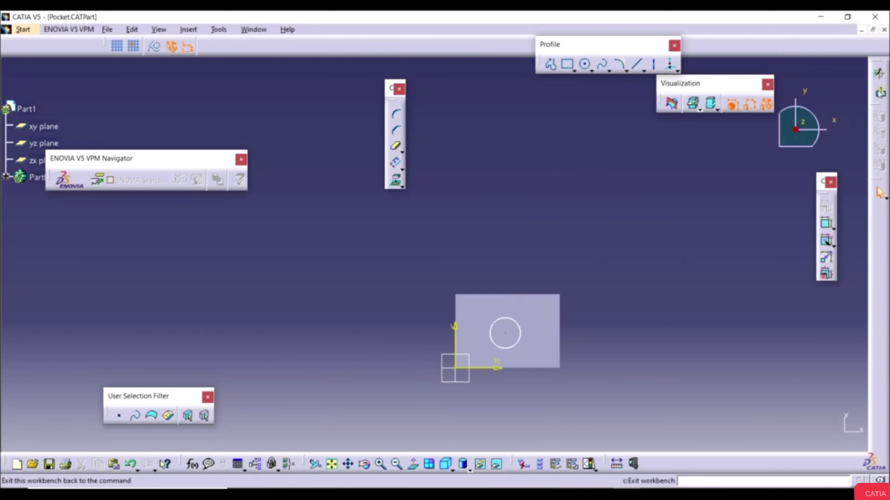
left_click(879, 192)
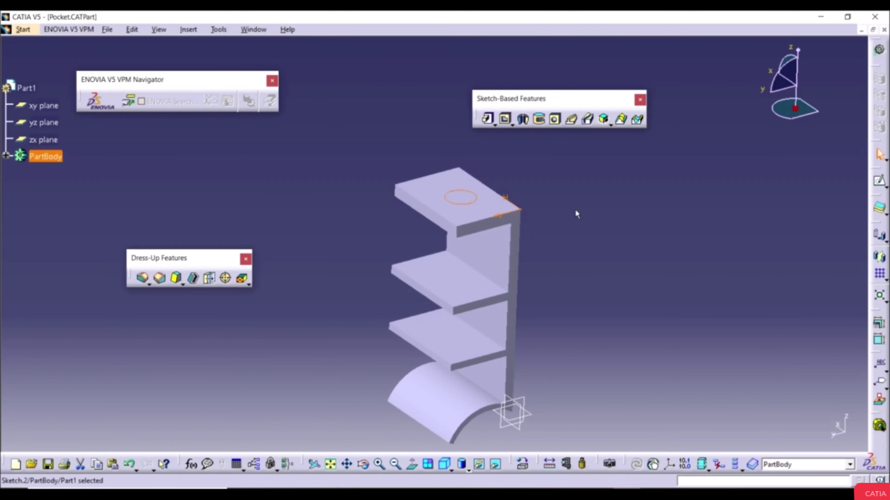
left_click(582, 205)
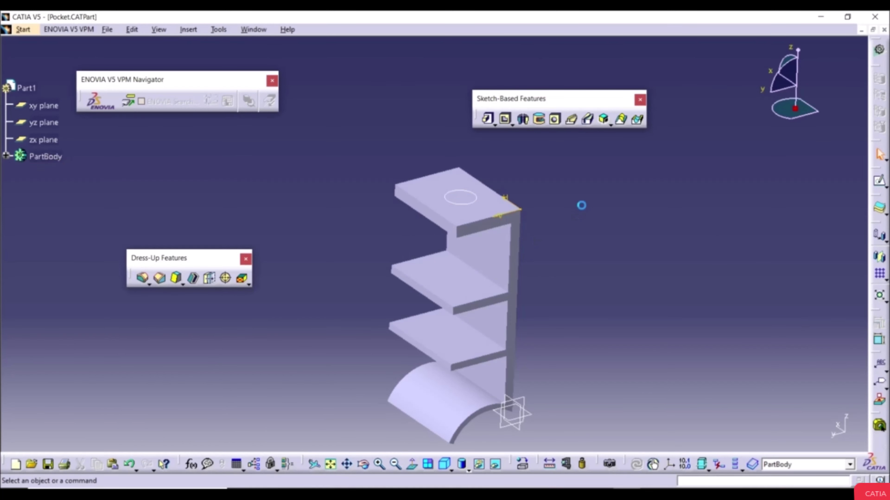
Step: Pocket the circle sketch through the shelves with a Dimension depth of 150 mm, previewing and confirming the cut
left_click(506, 119)
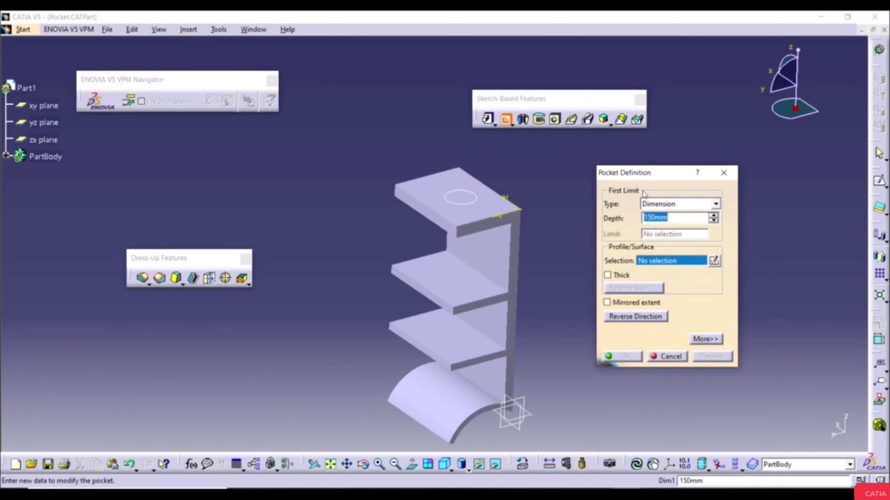
left_click(697, 340)
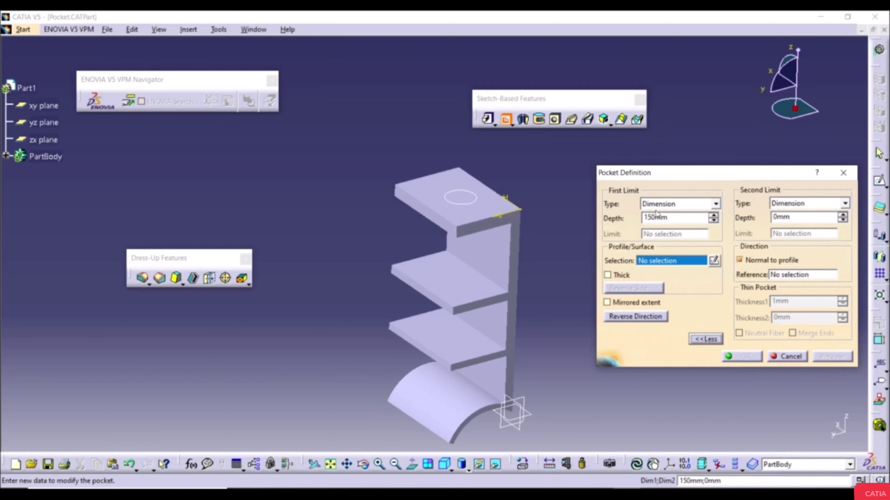
left_click(679, 206)
left_click(676, 205)
left_click(672, 206)
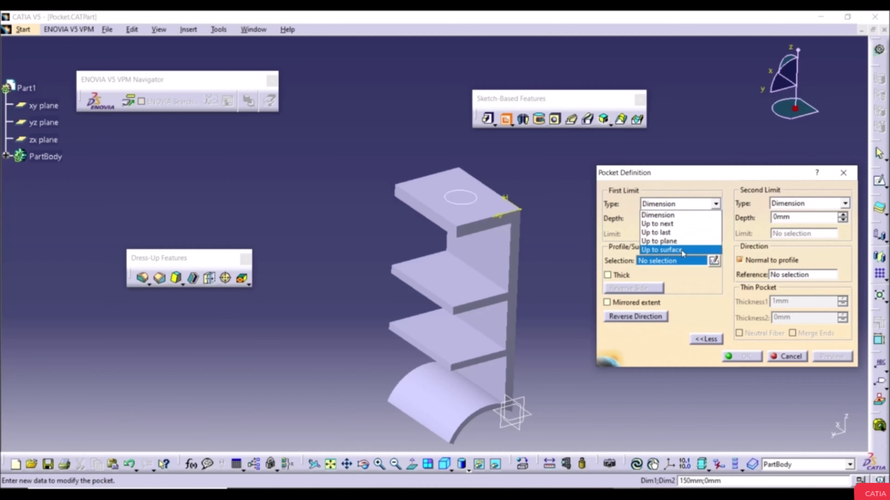
left_click(670, 196)
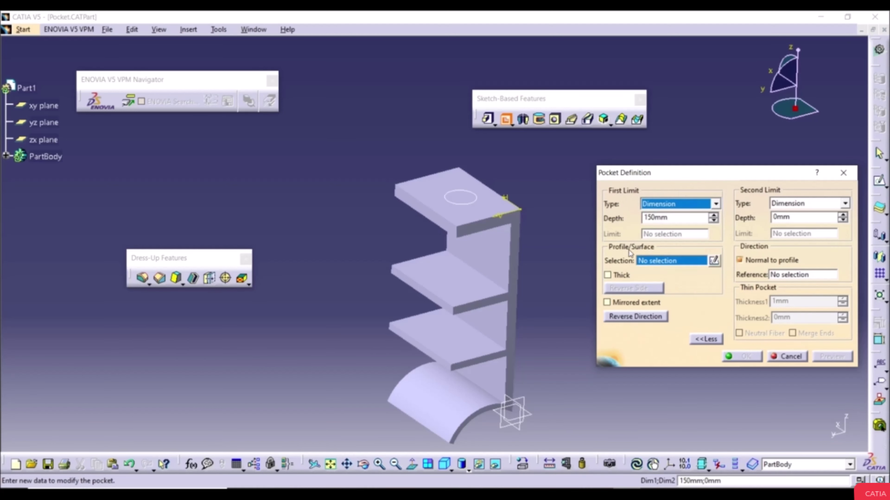
left_click(469, 205)
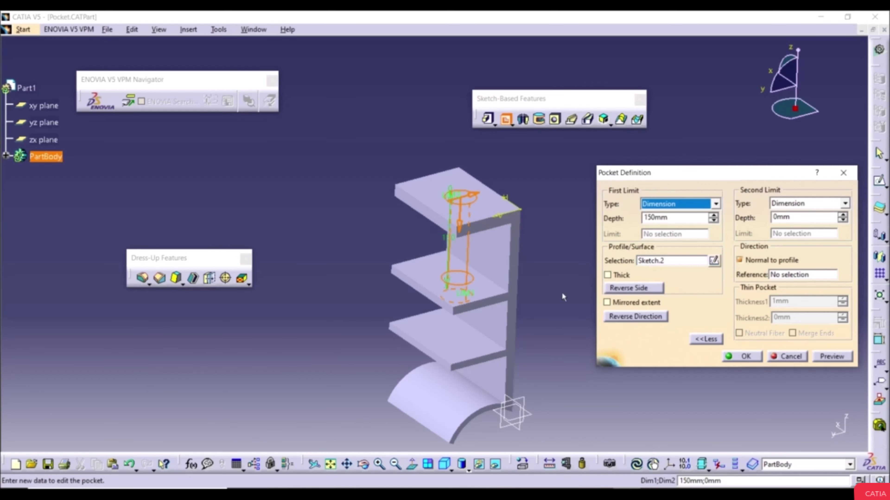
left_click(832, 357)
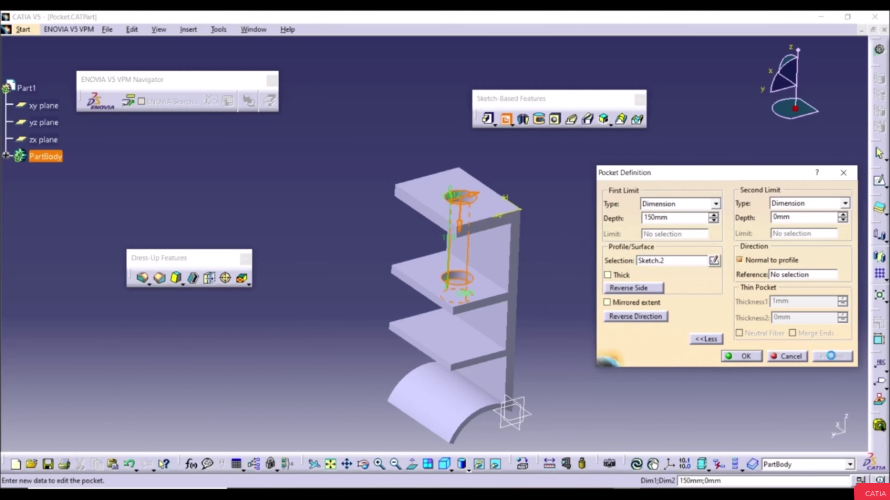
left_click(739, 357)
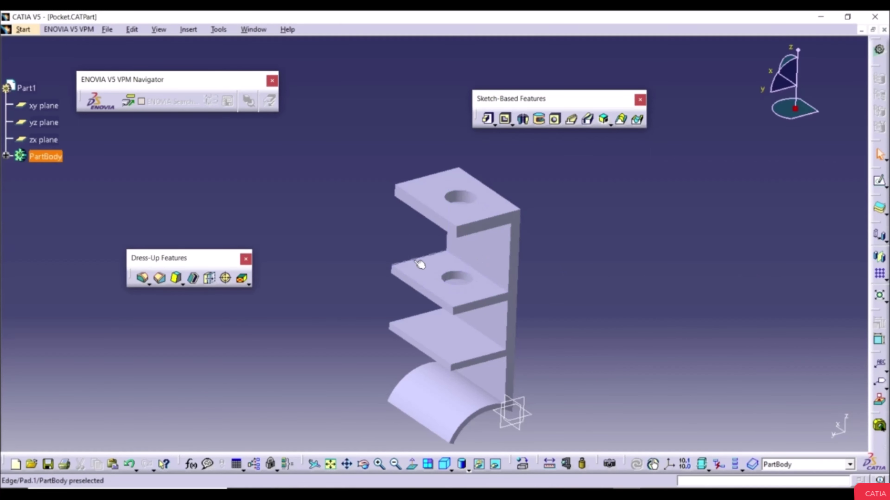
Step: Reopen the pocket's definition, set its first limit type to Up to next, and preview the cut from above and below
left_click(275, 214)
left_click(6, 155)
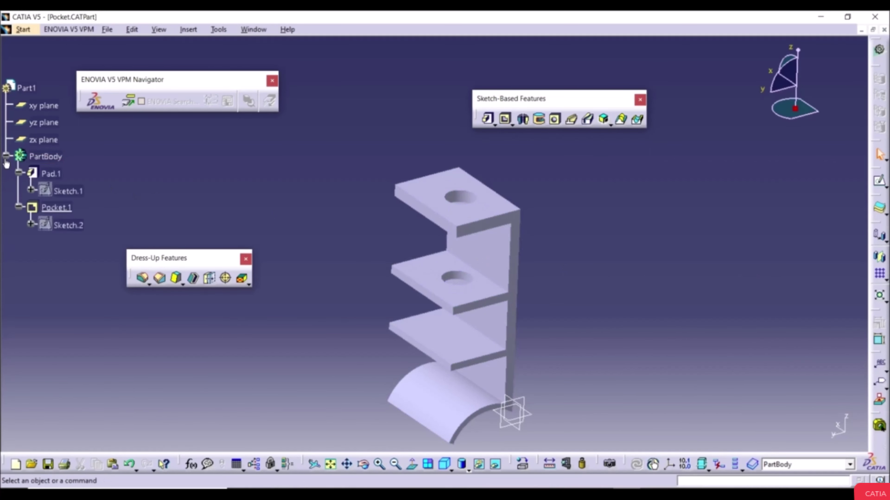
double_click(56, 209)
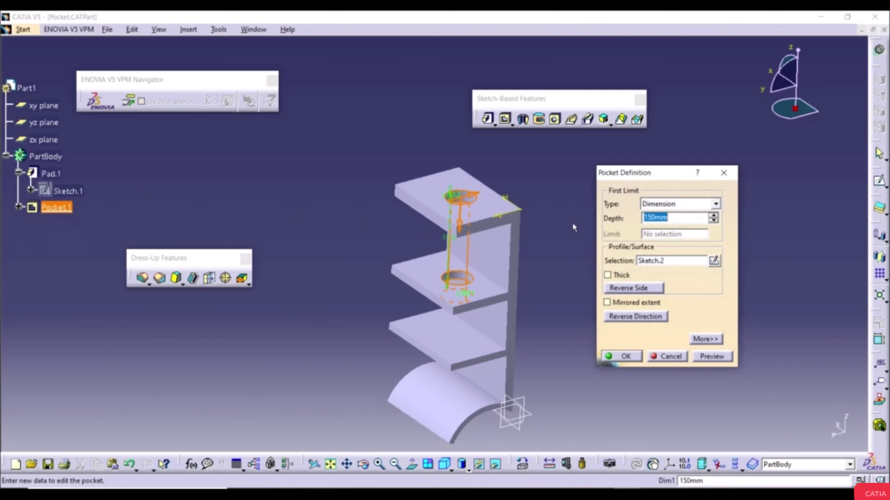
left_click(674, 211)
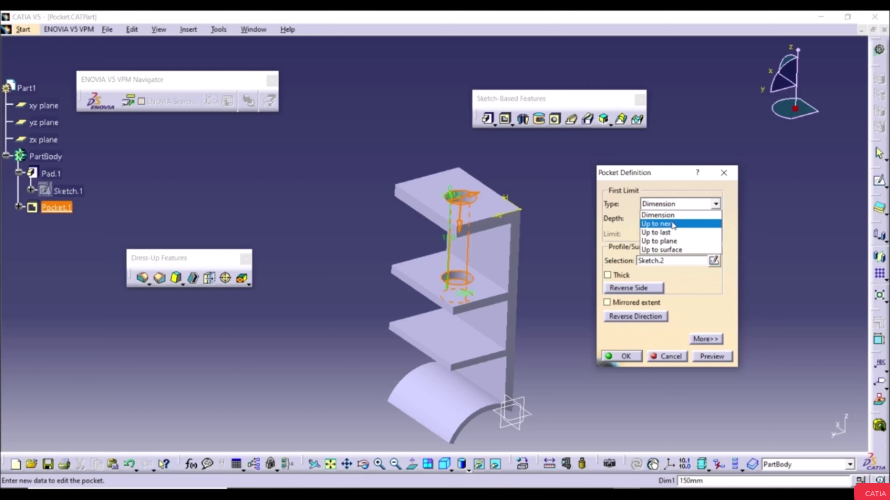
left_click(673, 225)
left_click(716, 356)
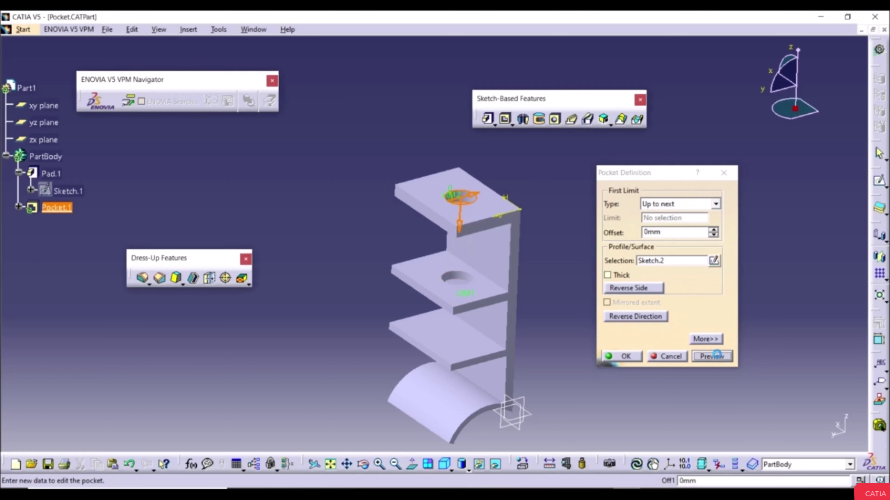
middle_click_drag(479, 251, 471, 118)
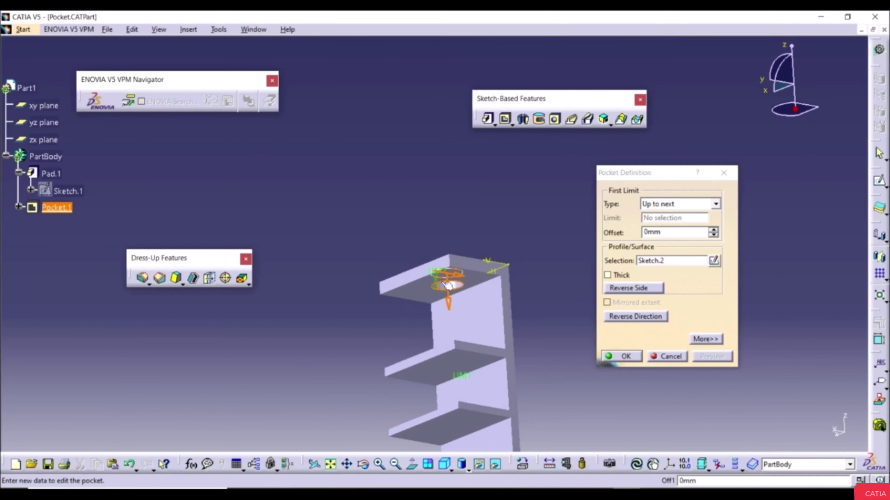
middle_click_drag(453, 288, 455, 407)
Step: Set the pocket's first limit type to Up to last and preview the cut from several angles
left_click(663, 209)
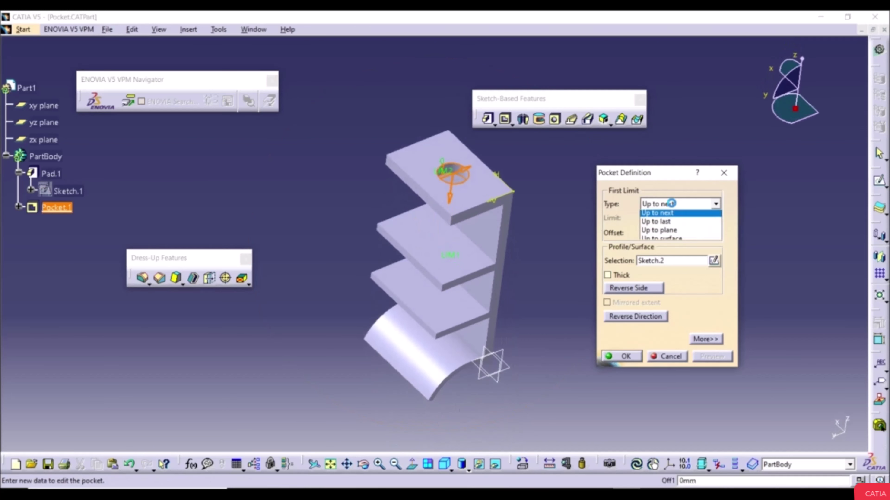
left_click(670, 233)
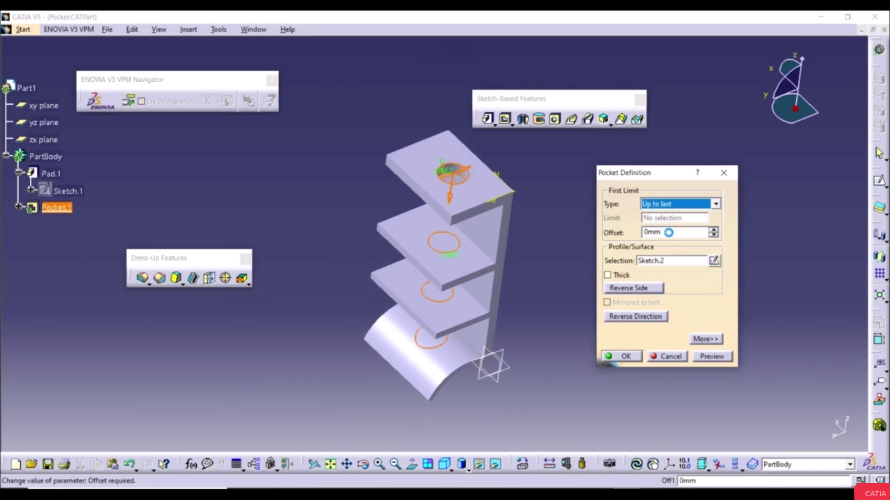
left_click(713, 354)
middle_click_drag(524, 377, 508, 359)
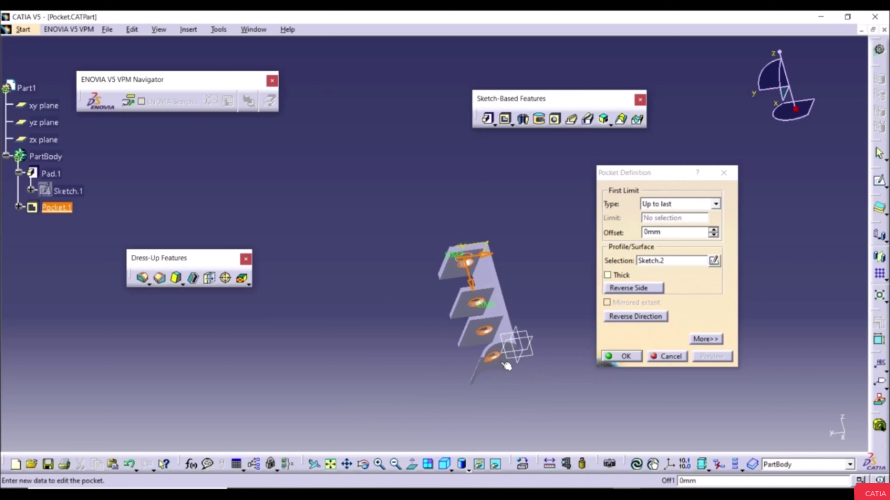
middle_click_drag(511, 365, 457, 316)
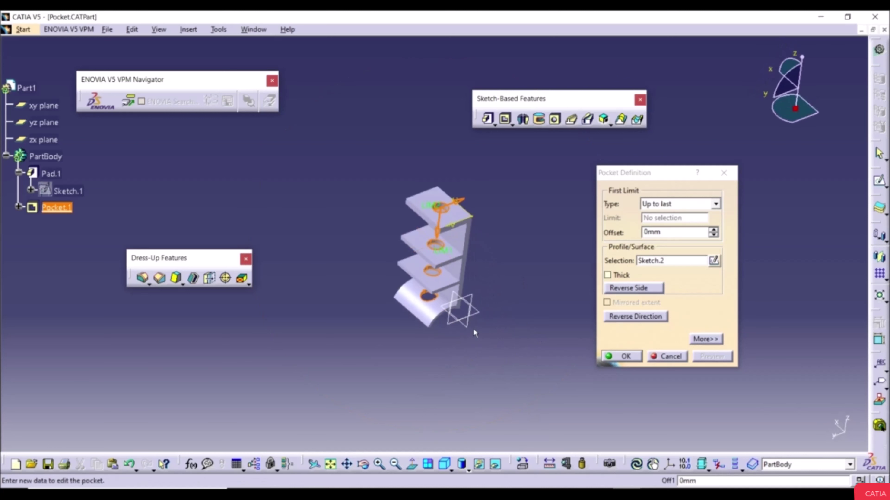
middle_click_drag(459, 208, 454, 186)
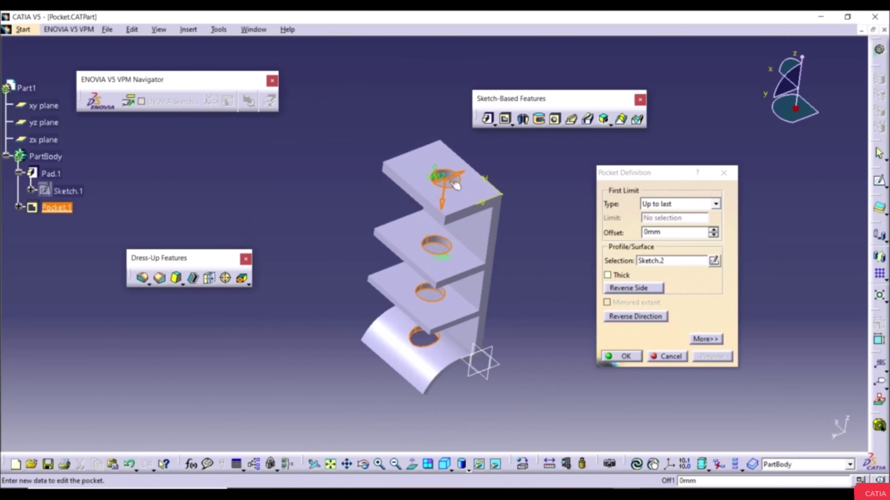
Step: Set the pocket's first limit type to Up to plane, limit it with the second shelf's upper face, and preview the cut
left_click(671, 205)
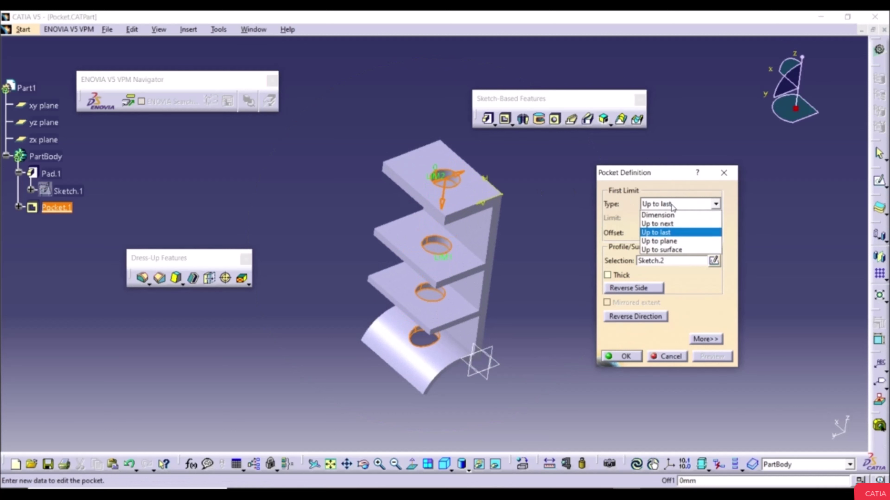
left_click(671, 241)
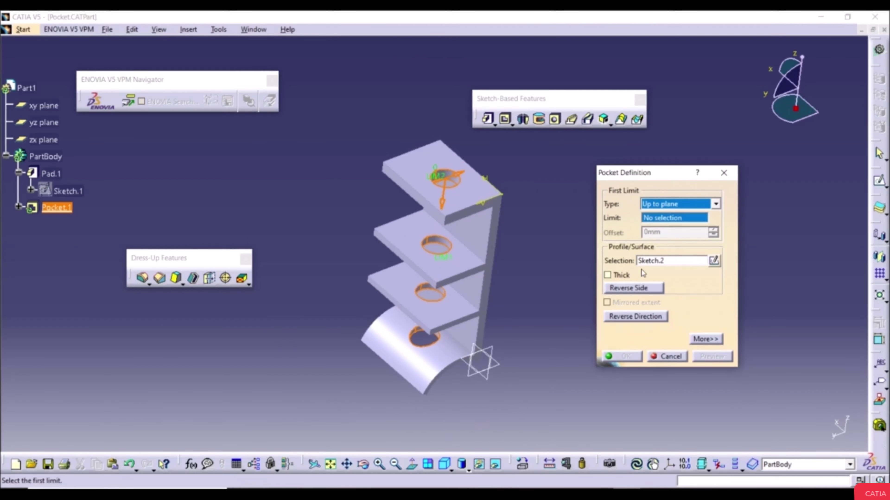
left_click(448, 276)
left_click(711, 357)
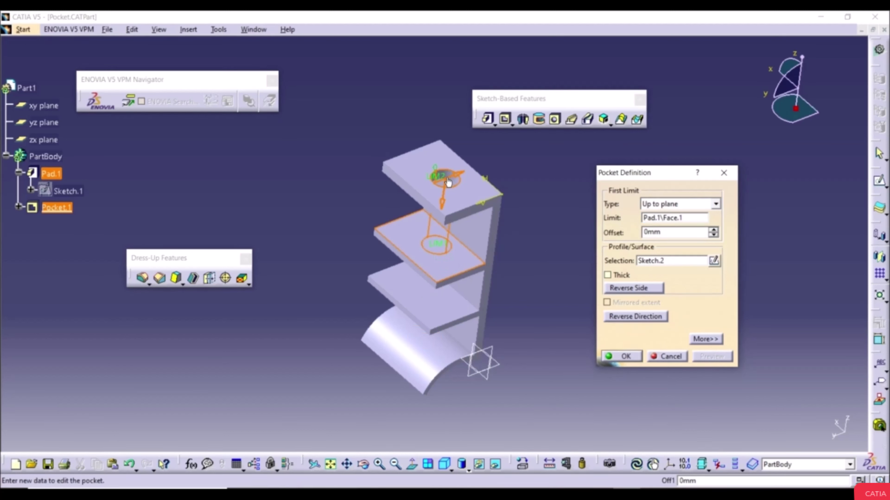
middle_click_drag(452, 183, 467, 190, "ctrl")
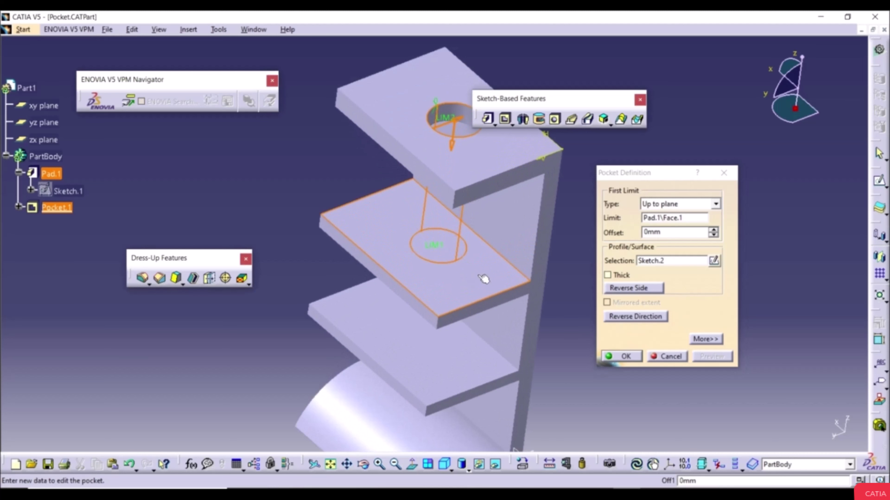
middle_click_drag(483, 278, 525, 274, "ctrl")
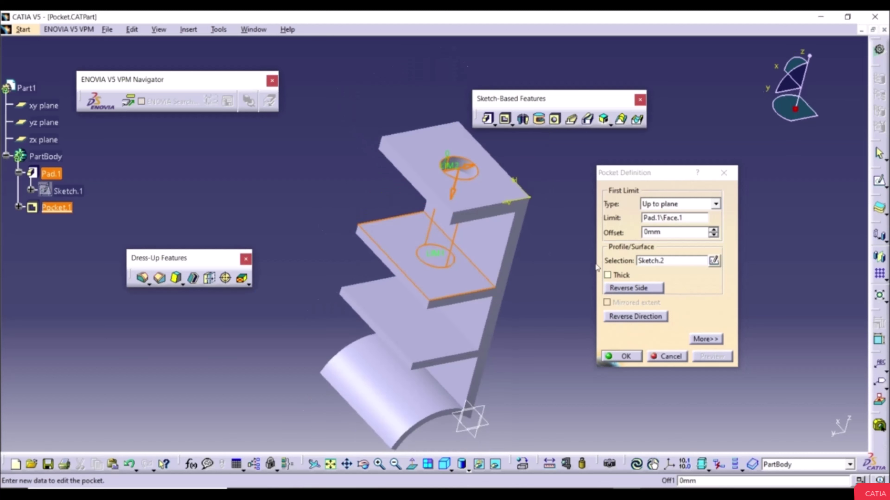
Step: Set the pocket's offset from the limiting face to 20 mm and preview the cut
left_click(664, 232)
type("20")
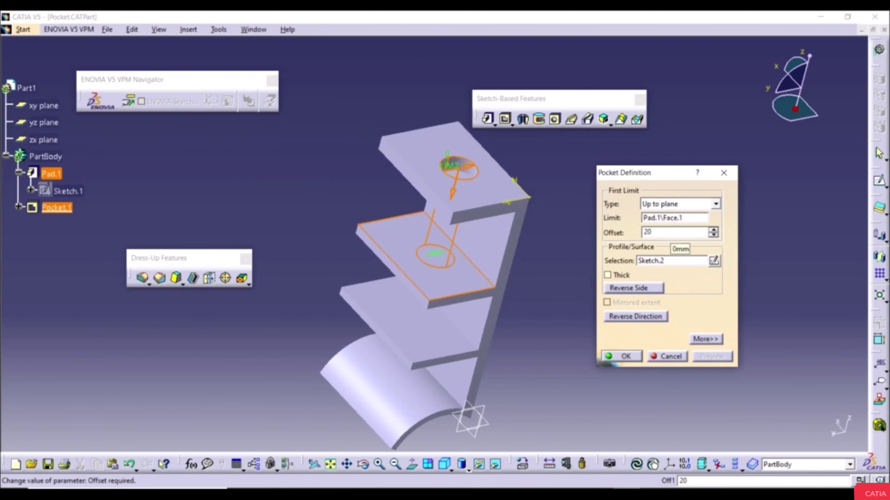
key("Return")
left_click(708, 356)
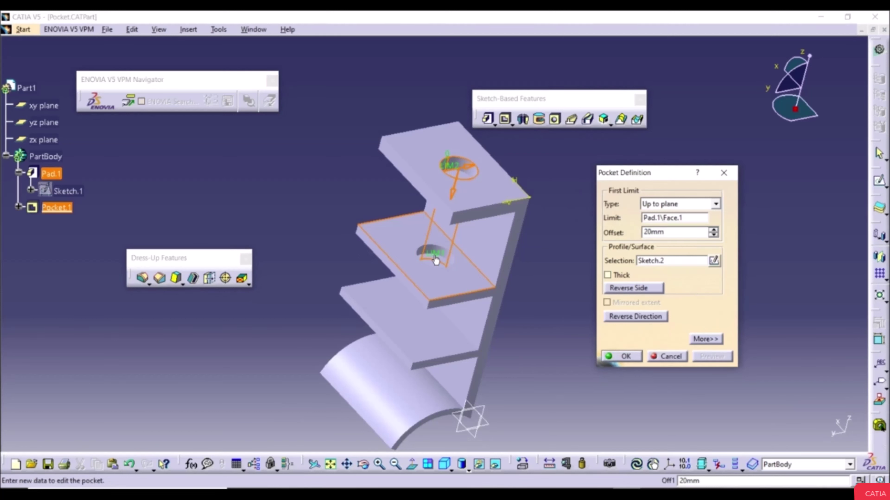
Step: Set the pocket's first limit to Up to surface on the curved bottom face with a 0 mm offset, and preview the cut
left_click(671, 206)
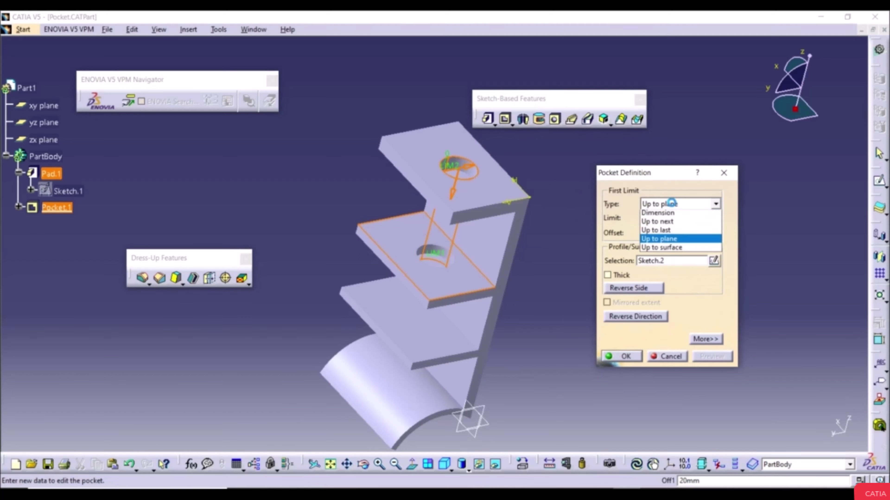
left_click(662, 250)
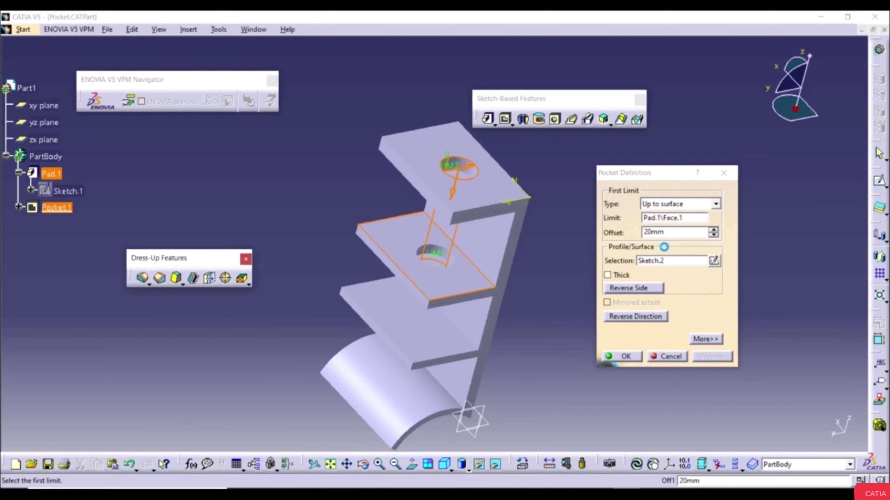
left_click(407, 397)
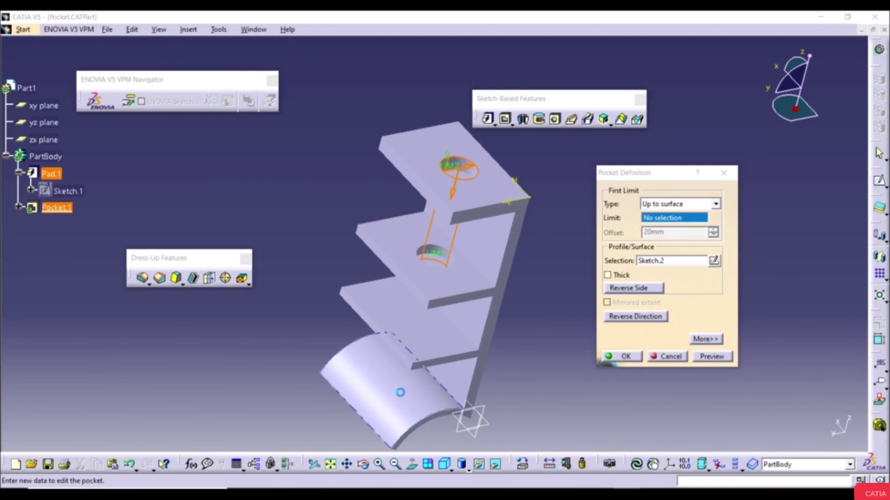
double_click(673, 233)
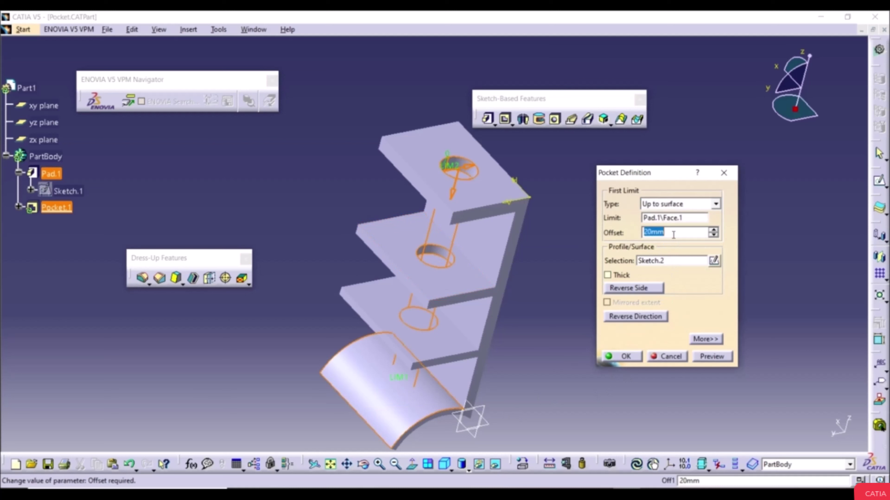
type("0")
key("Return")
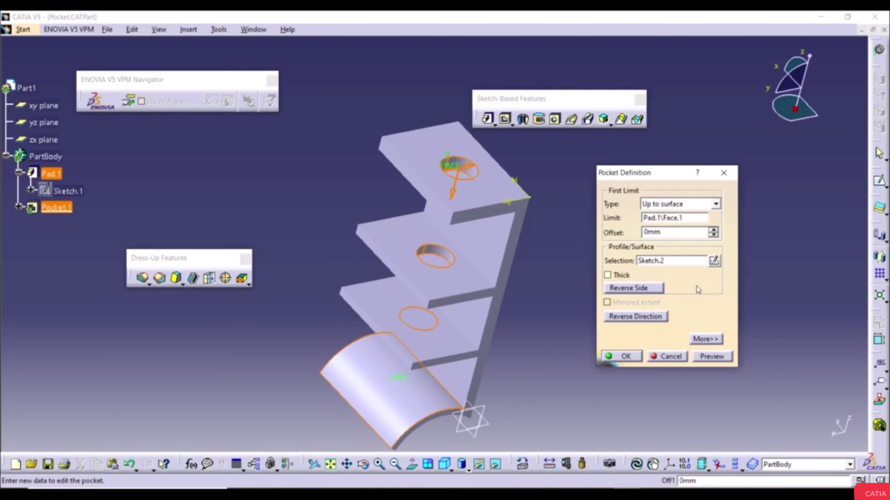
left_click(711, 357)
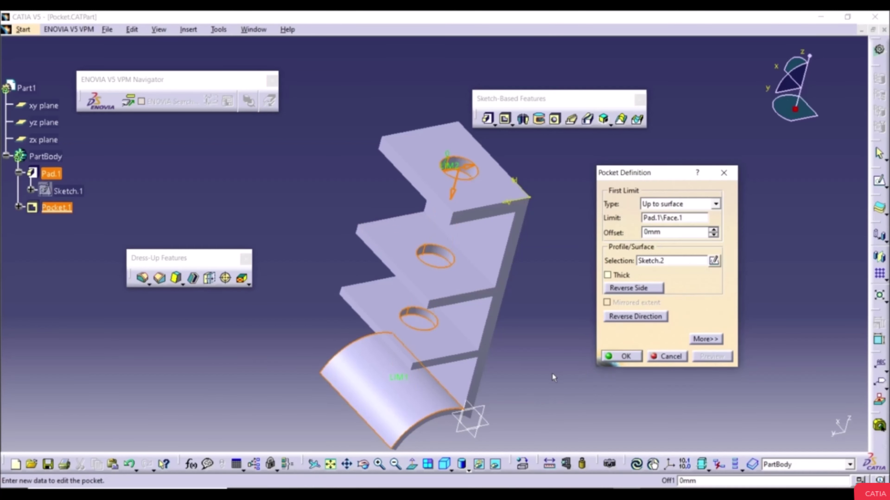
middle_click_drag(552, 378, 417, 359)
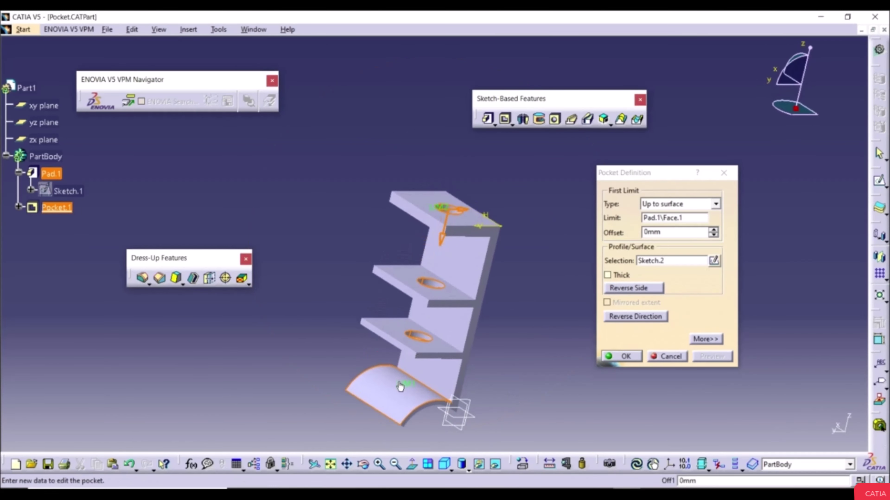
Step: Set the pocket's offset from the curved limiting surface to 20 mm and inspect the cut from above
double_click(664, 232)
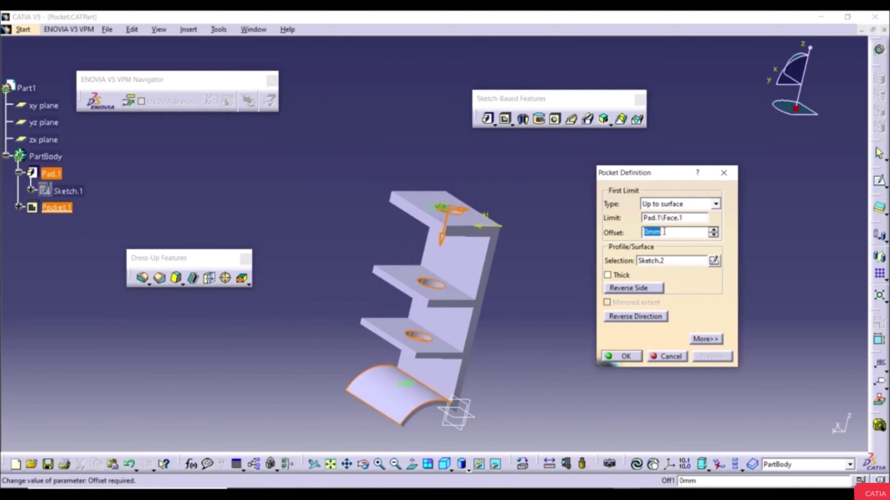
type("20")
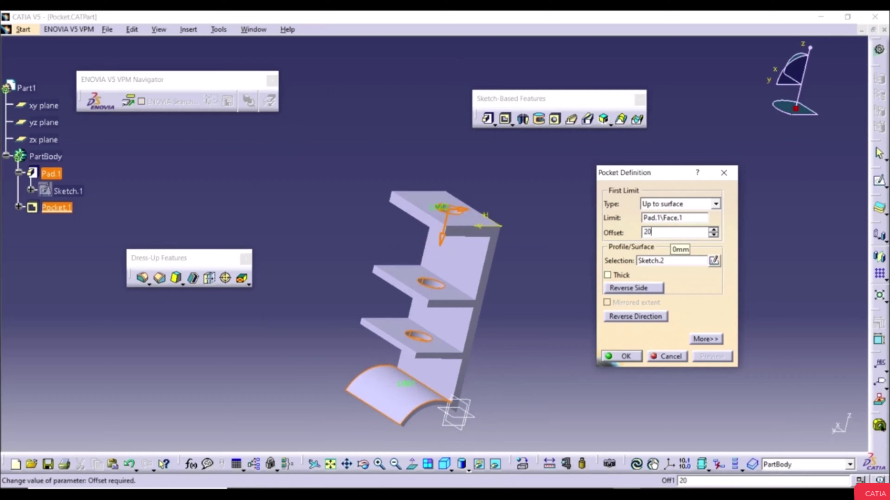
key("Return")
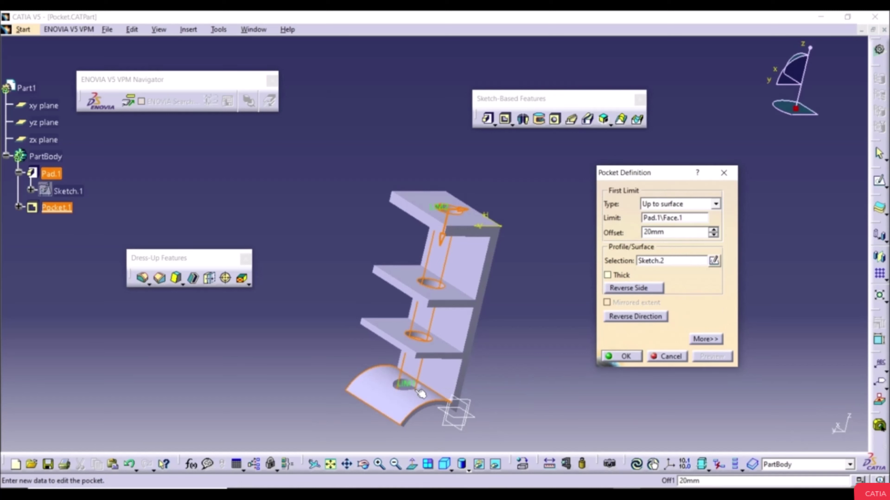
middle_click_drag(408, 387, 349, 233)
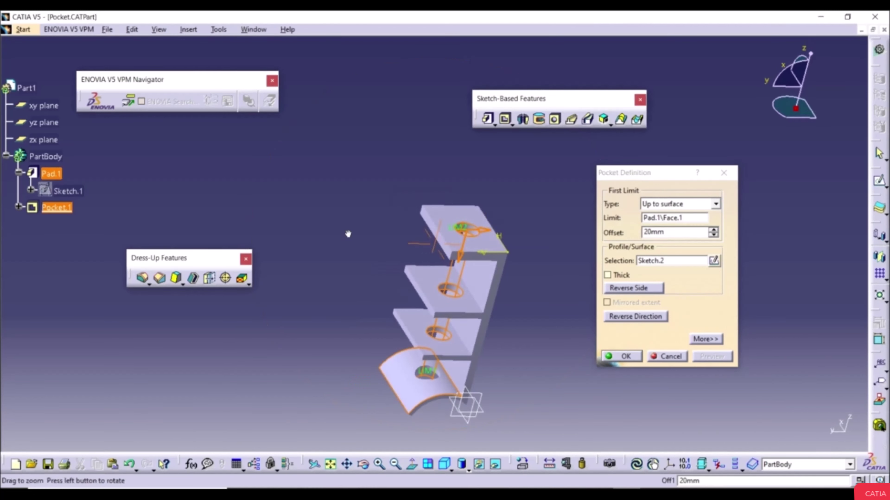
Step: Show the pocket's additional options, reverse the cut direction, and reverse it back
left_click(706, 338)
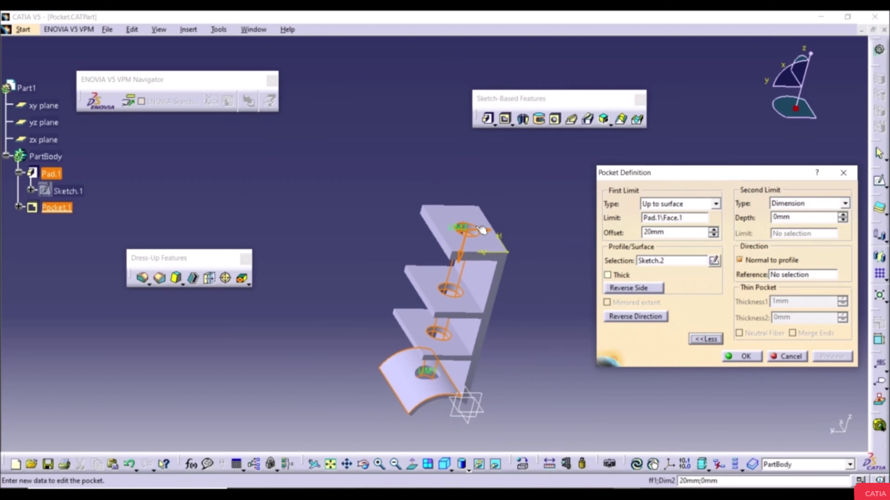
left_click(613, 317)
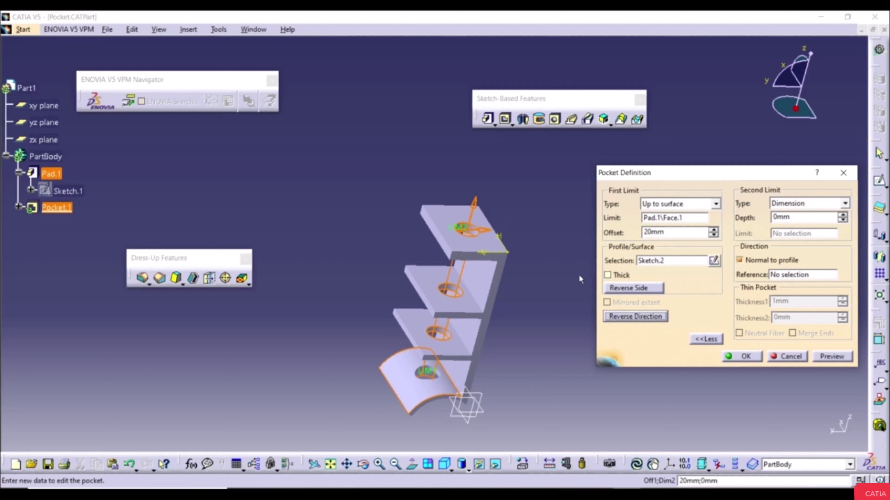
left_click(622, 317)
Step: Set the pocket's offset to 0 mm, confirm the feature, and inspect the holes through the shelves
double_click(679, 236)
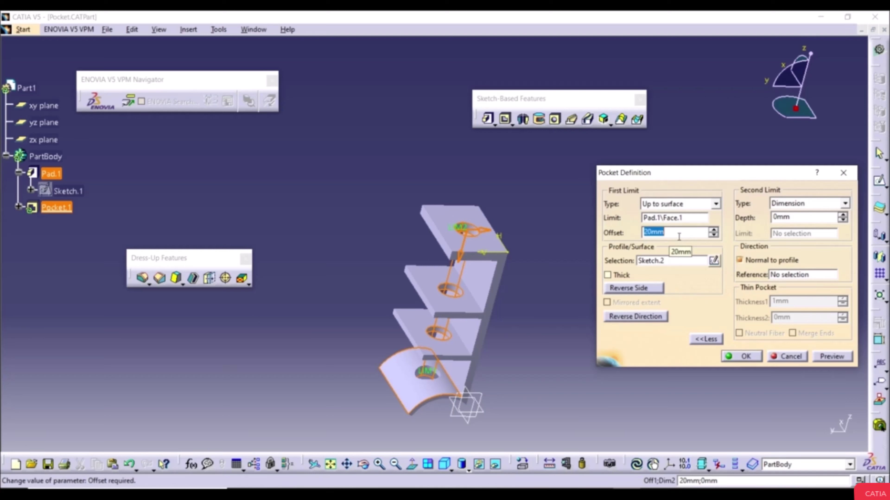
type("0")
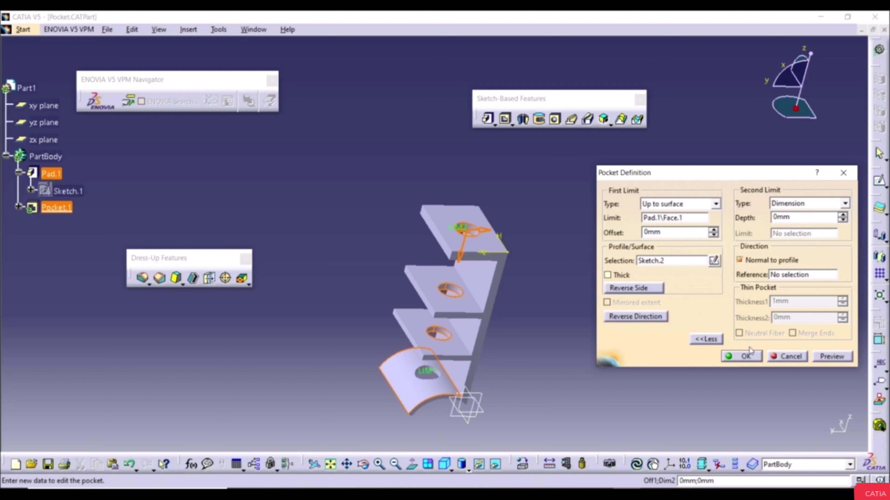
left_click(745, 356)
middle_click_drag(596, 348, 445, 267)
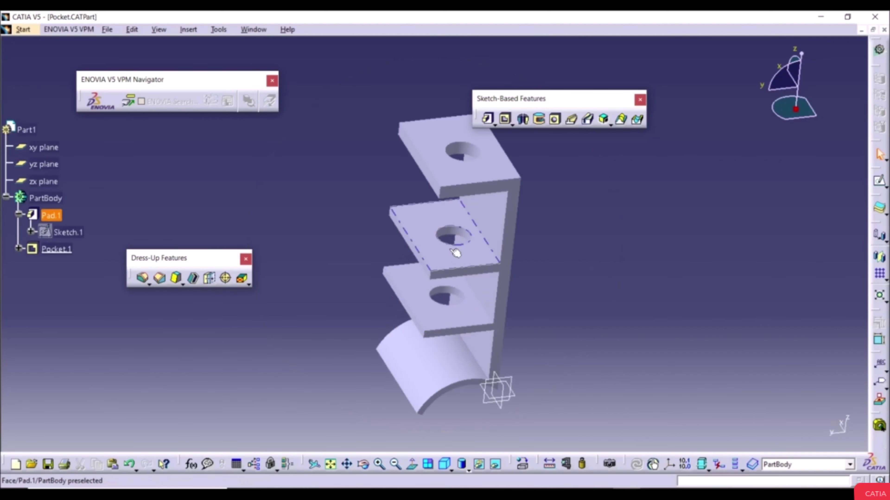
Step: Sketch a circle of about 13 mm radius on the second shelf's upper face, beside the existing hole, and exit the sketch
left_click(444, 266)
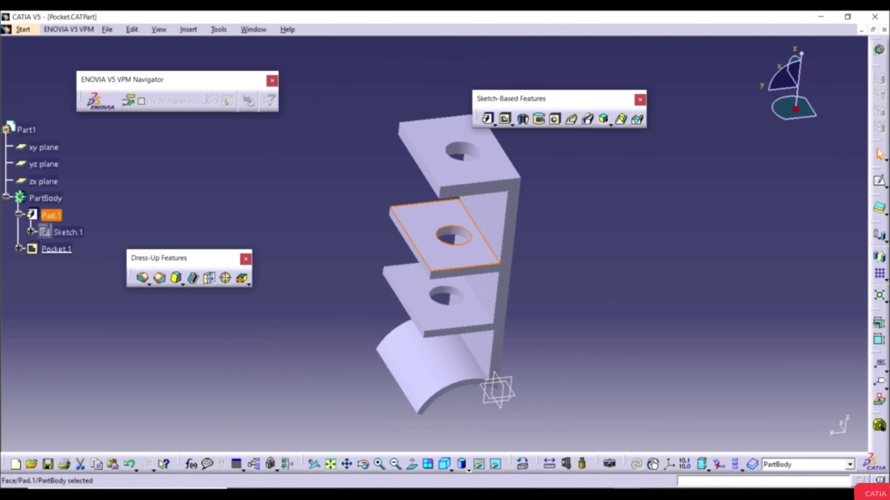
left_click(879, 180)
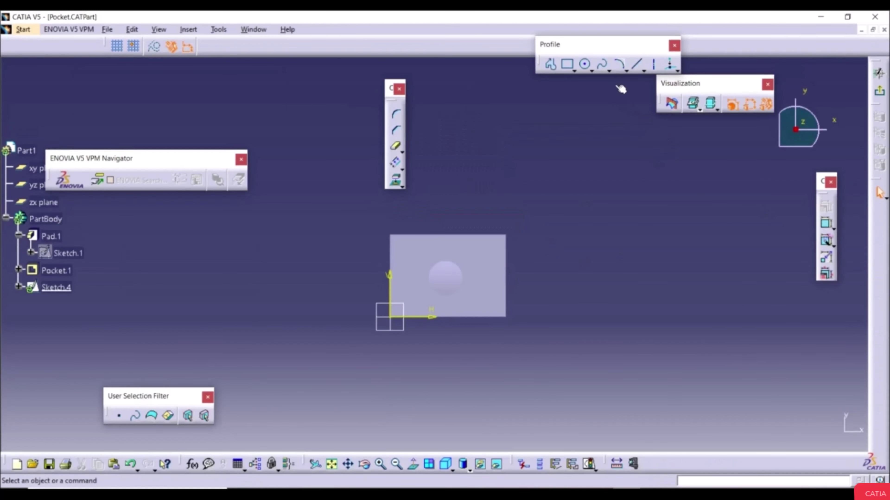
left_click(588, 65)
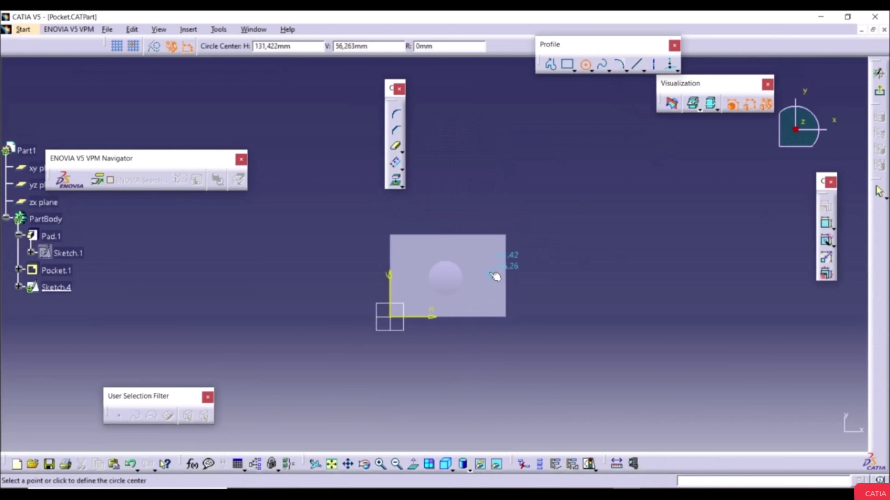
left_click(484, 278)
left_click(494, 279)
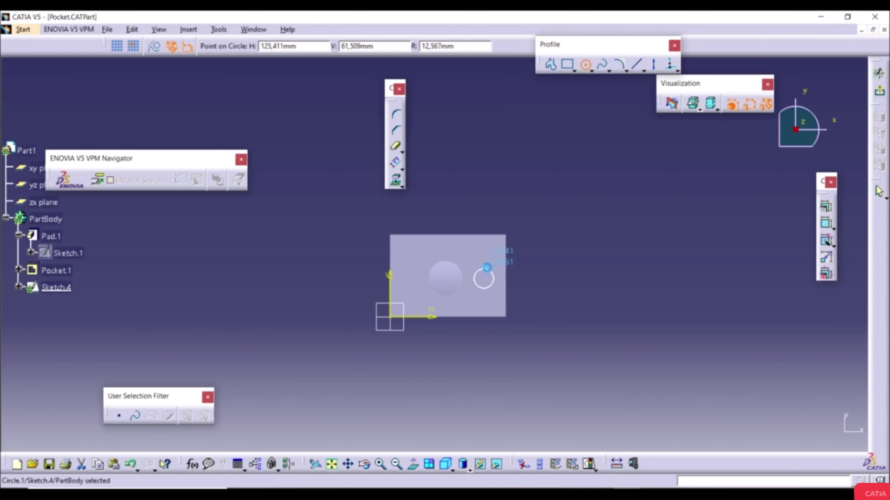
left_click(679, 293)
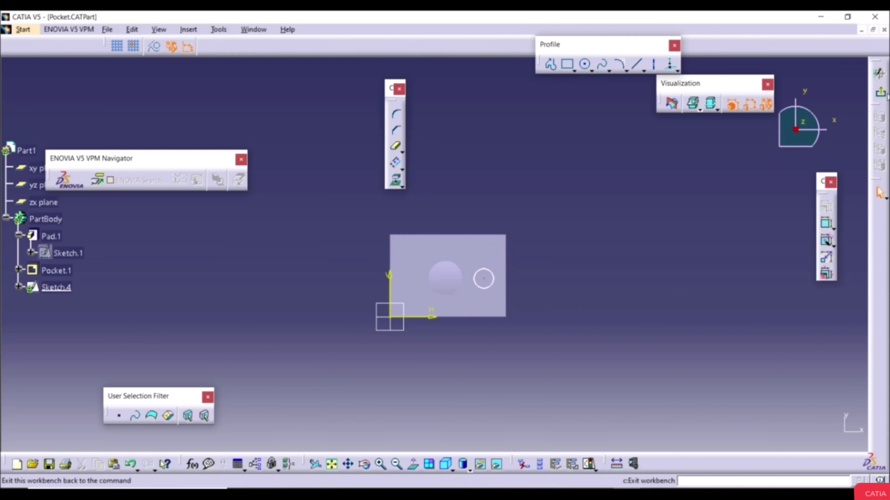
left_click(880, 91)
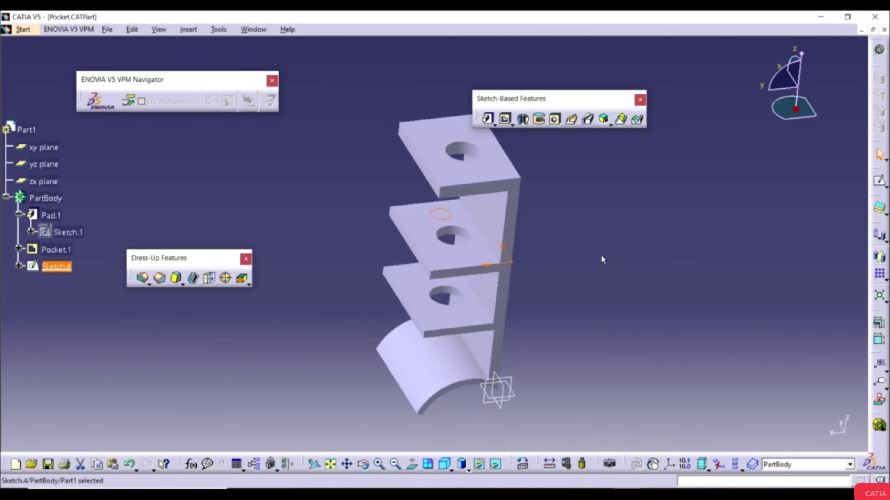
Step: Create a pocket from the new circle, limit it up to the curved bottom surface, and preview the cut
left_click(505, 118)
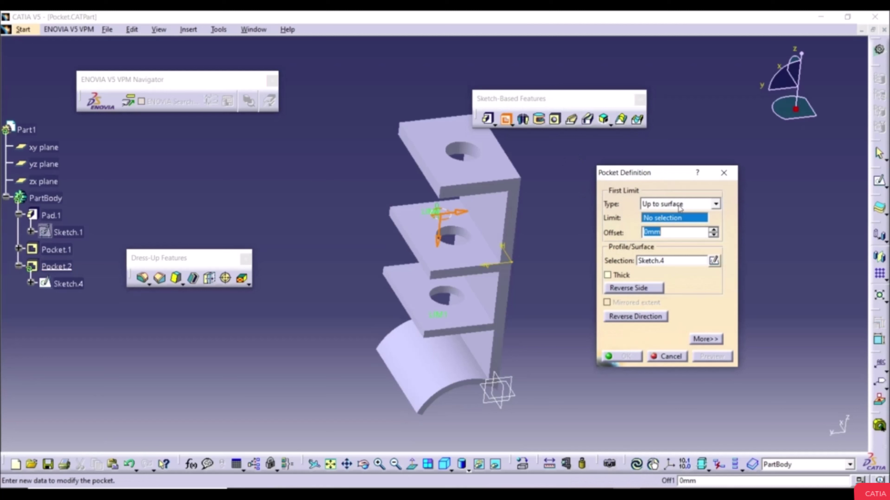
left_click(444, 371)
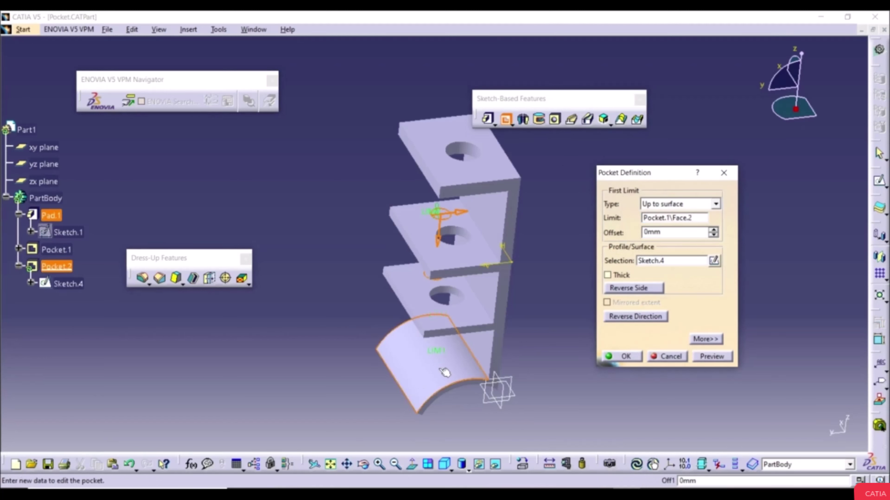
left_click(714, 357)
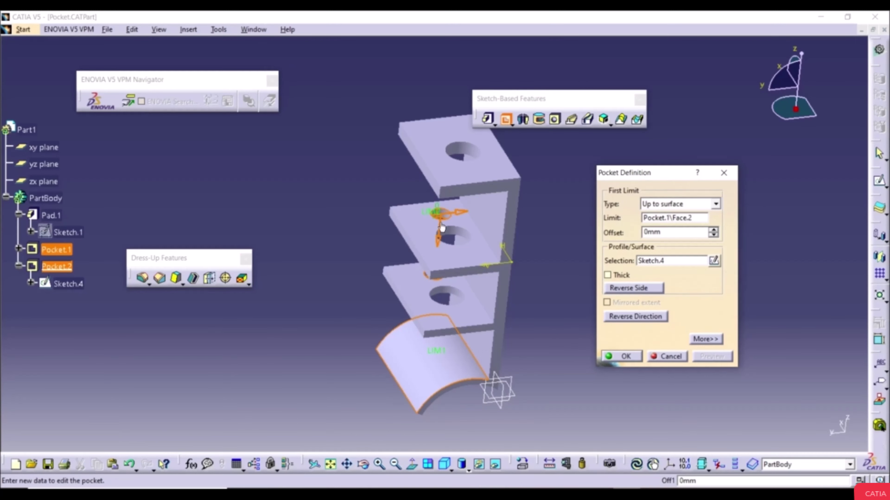
middle_click_drag(443, 228, 438, 275)
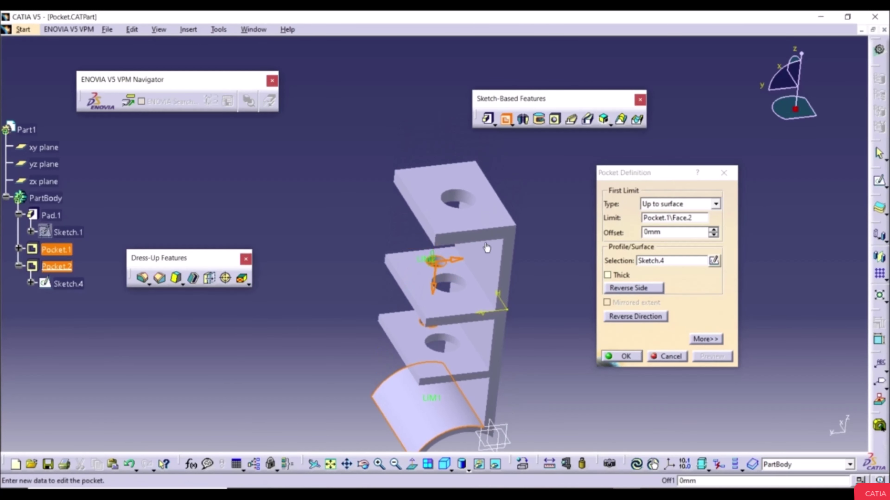
Step: Set the new pocket's second limit to Up to plane on the top shelf's upper face, preview it, and confirm the pocket
left_click(706, 340)
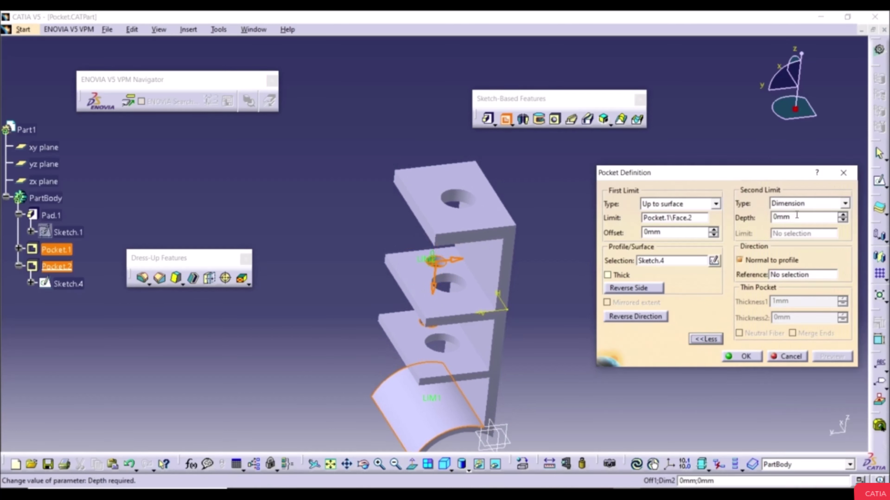
left_click(801, 204)
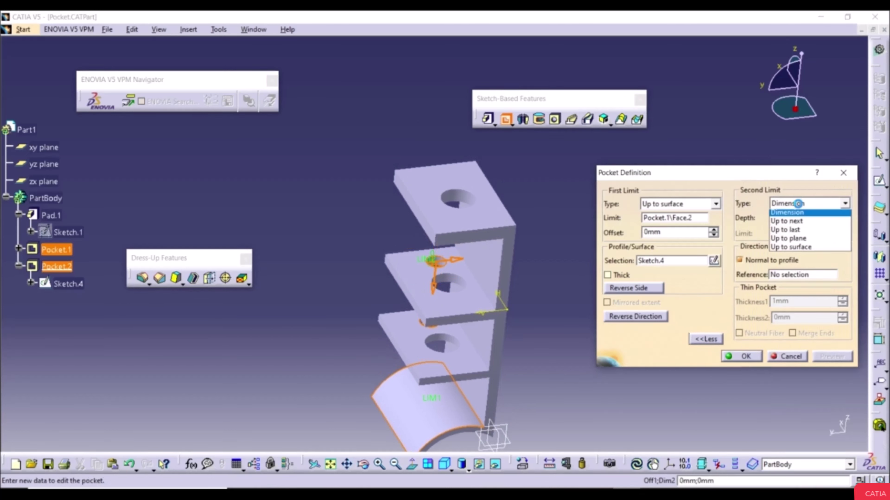
left_click(805, 242)
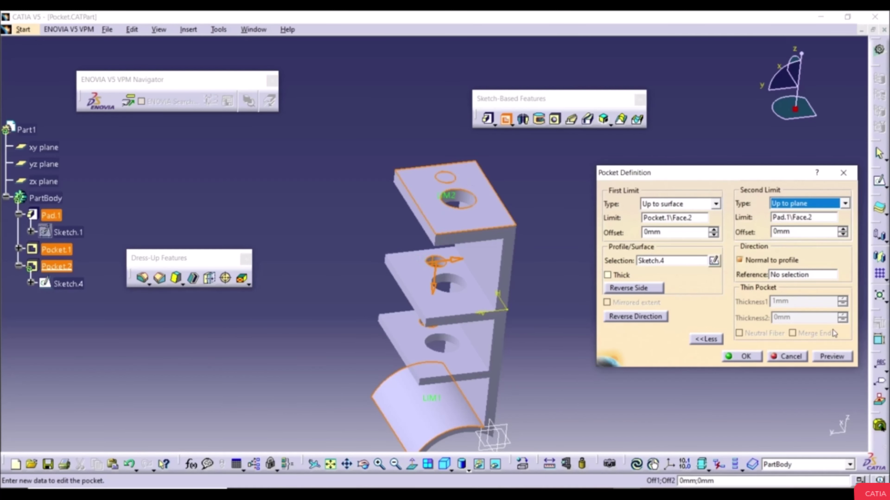
left_click(840, 355)
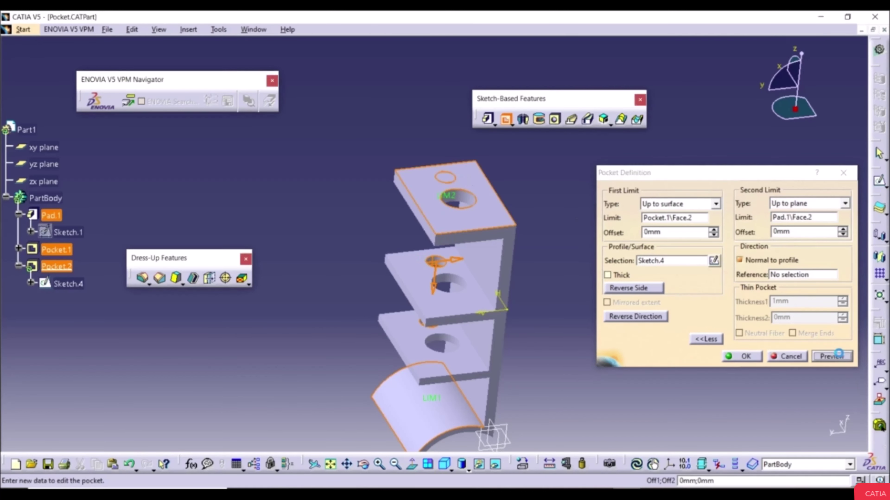
left_click(731, 355)
middle_click_drag(261, 319, 420, 217)
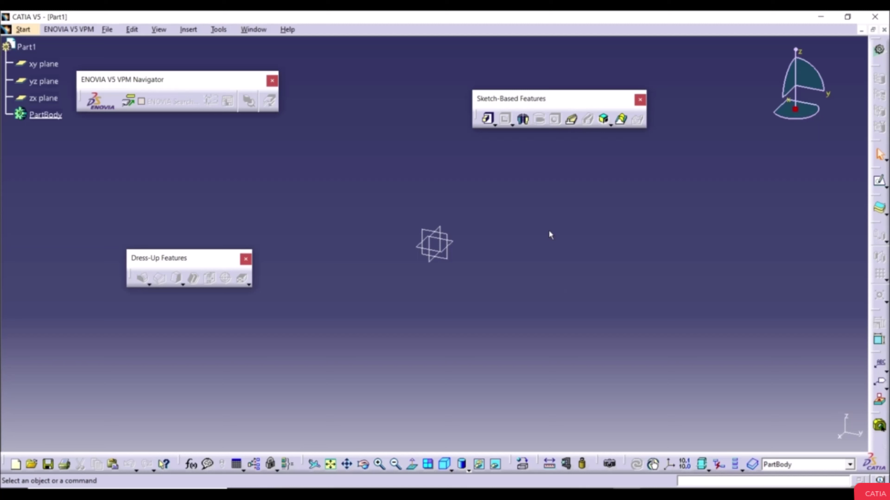
Step: Sketch a rectangle of about 117 by 70 mm on the xy plane, starting at the origin
left_click(459, 243)
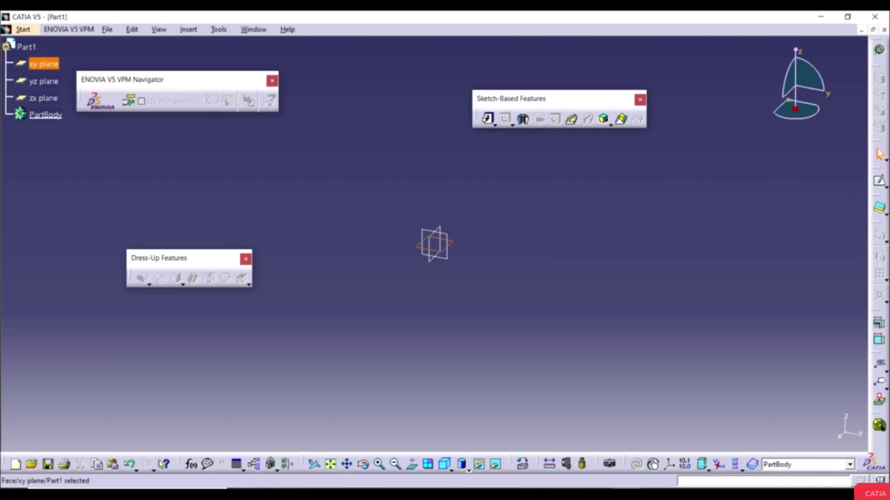
left_click(879, 181)
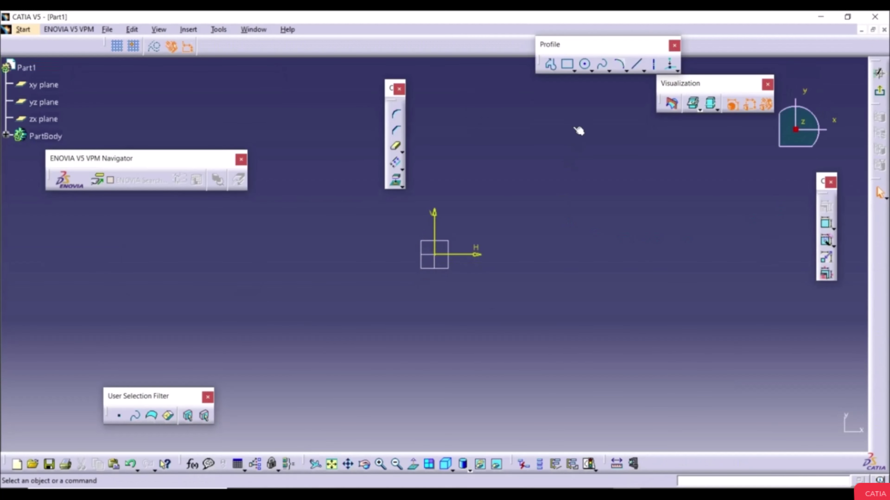
left_click(567, 64)
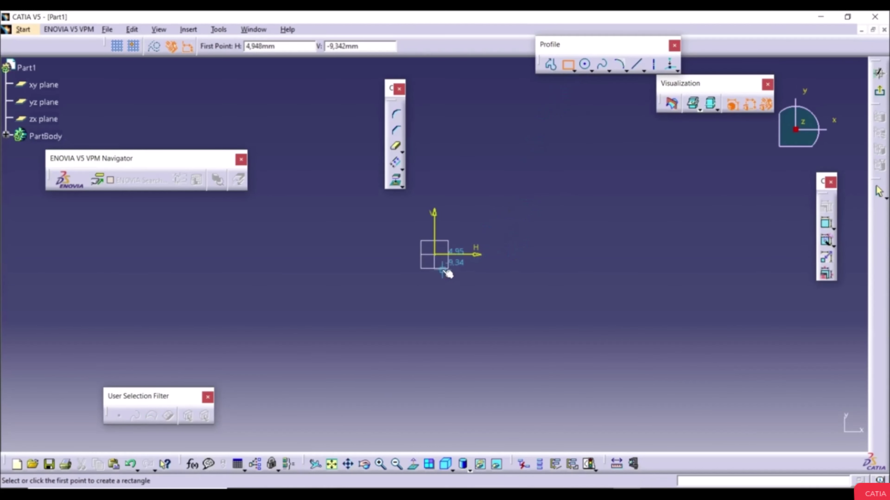
left_click(435, 258)
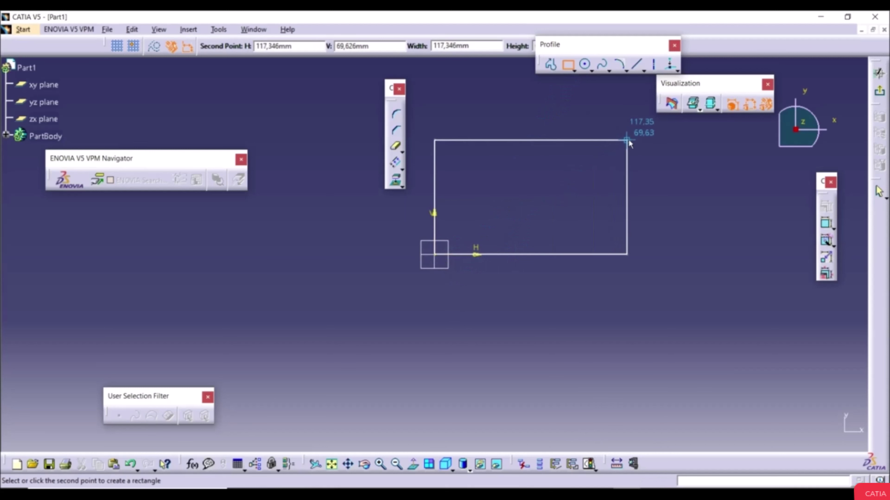
left_click(627, 140)
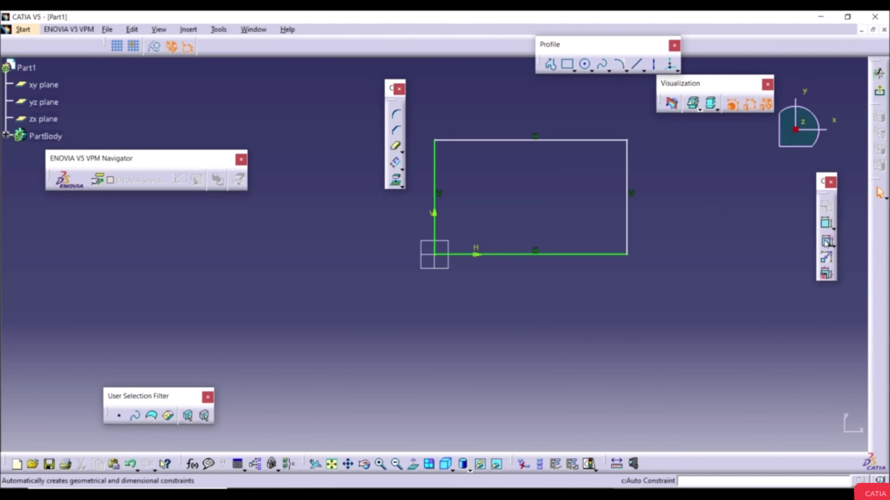
Step: Apply Auto Constraint to all of the rectangle's elements, then exit the sketch and pad it 20 mm
left_click(826, 241)
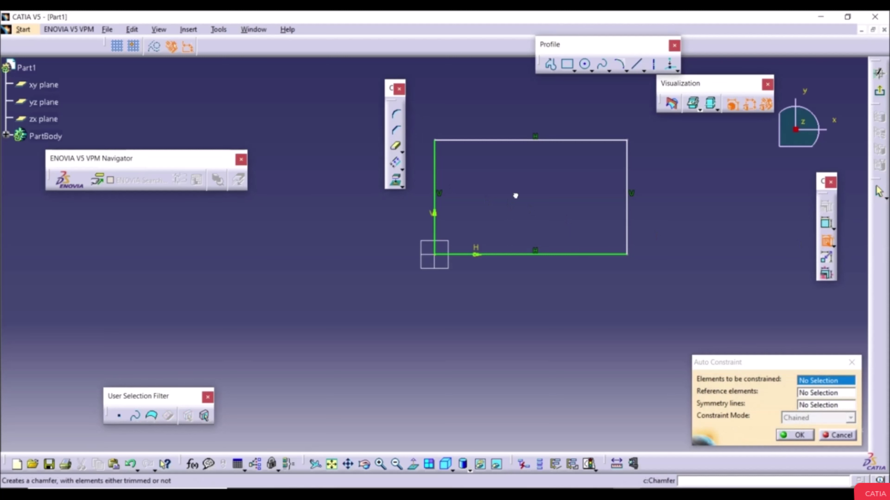
key("ctrl+a")
left_click(792, 436)
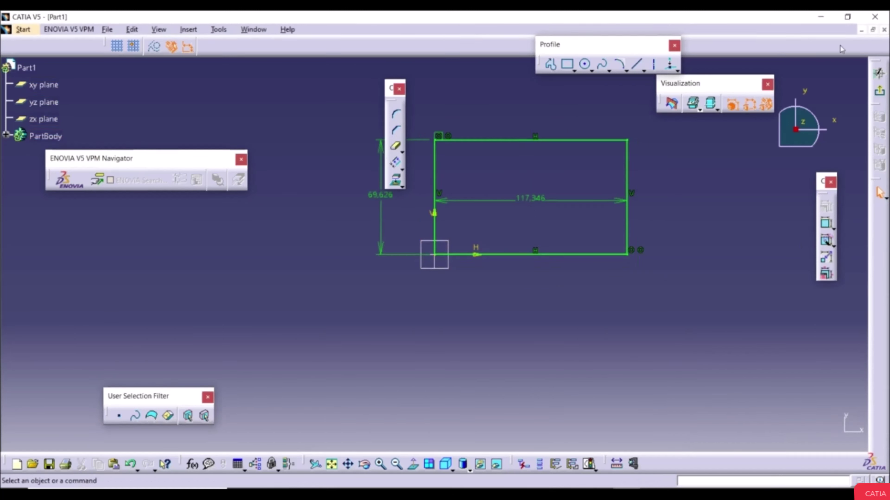
left_click(880, 92)
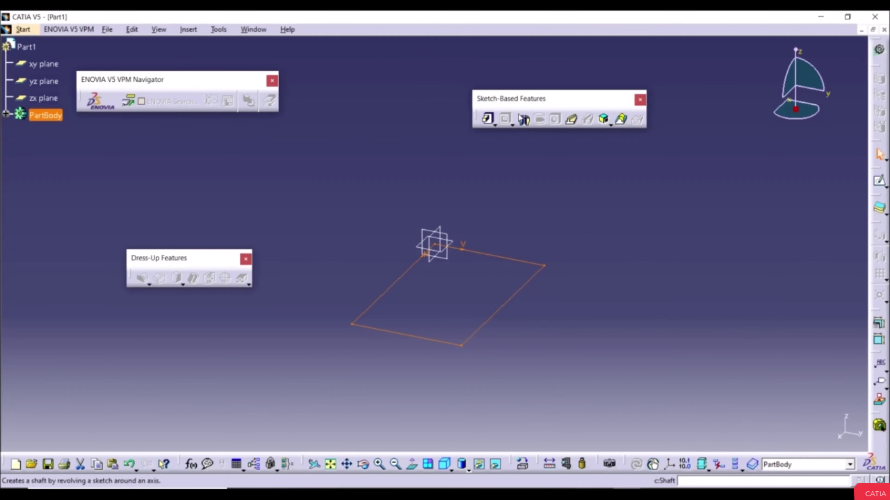
left_click(486, 119)
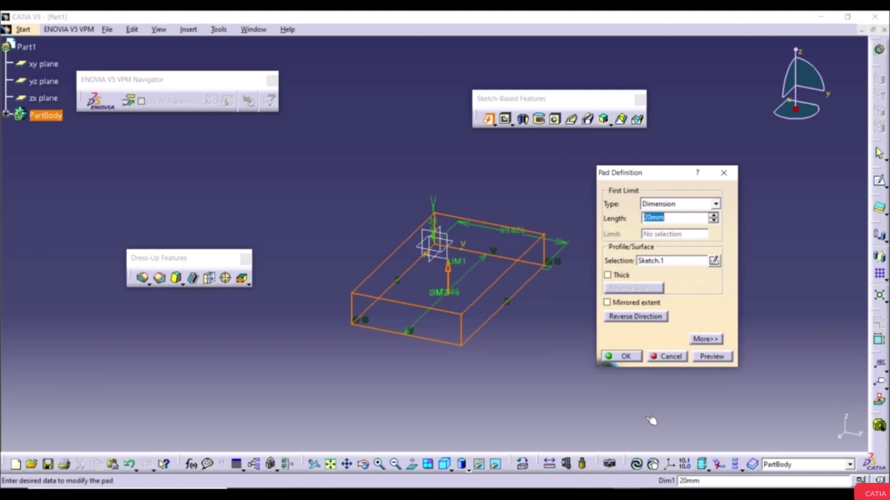
left_click(610, 357)
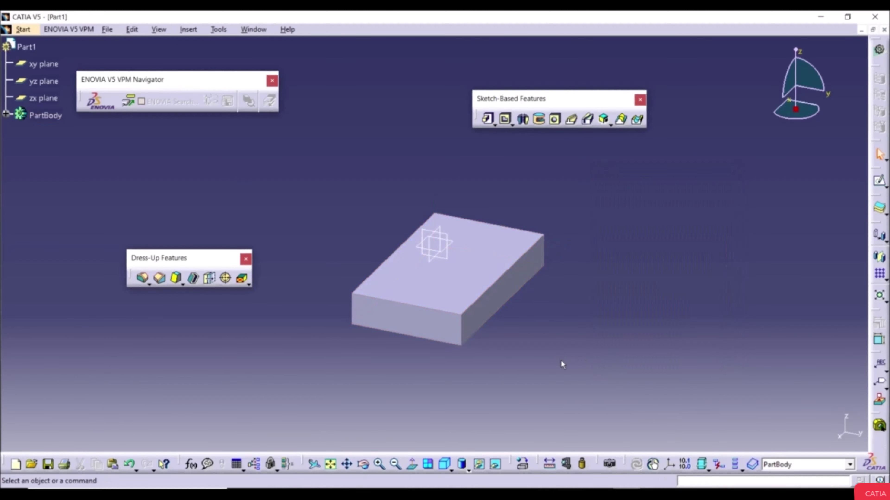
Step: Sketch a smaller rectangle inside the outline of the block's upper face and exit the sketch
left_click(477, 273)
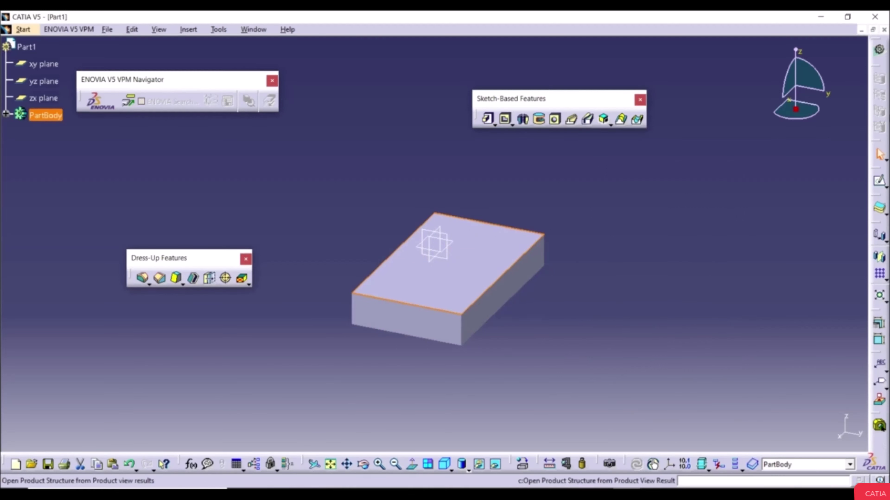
left_click(879, 181)
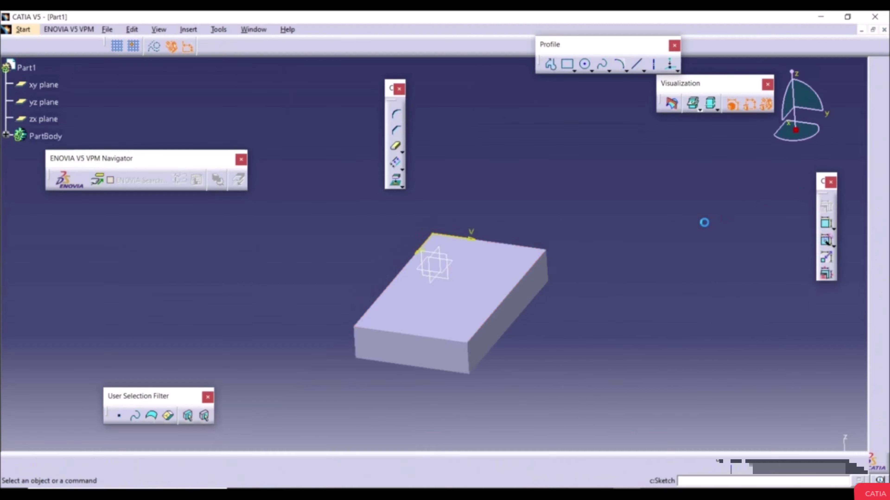
middle_click_drag(538, 209, 630, 229)
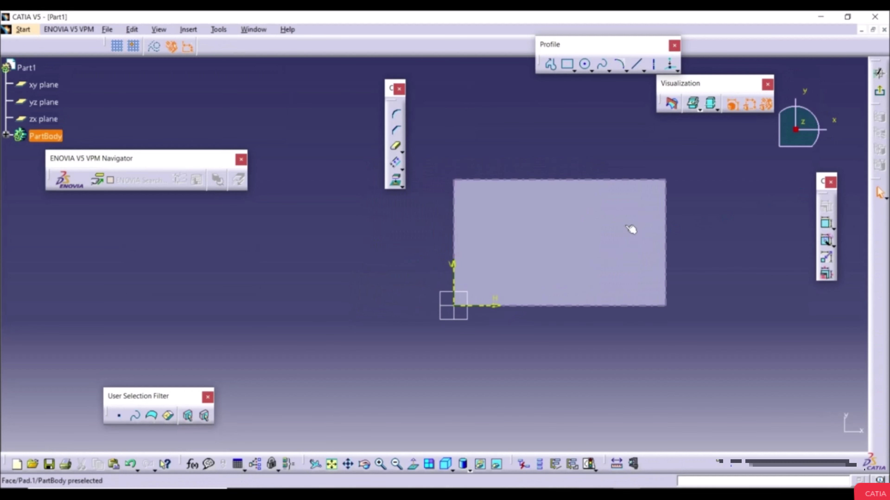
left_click(567, 64)
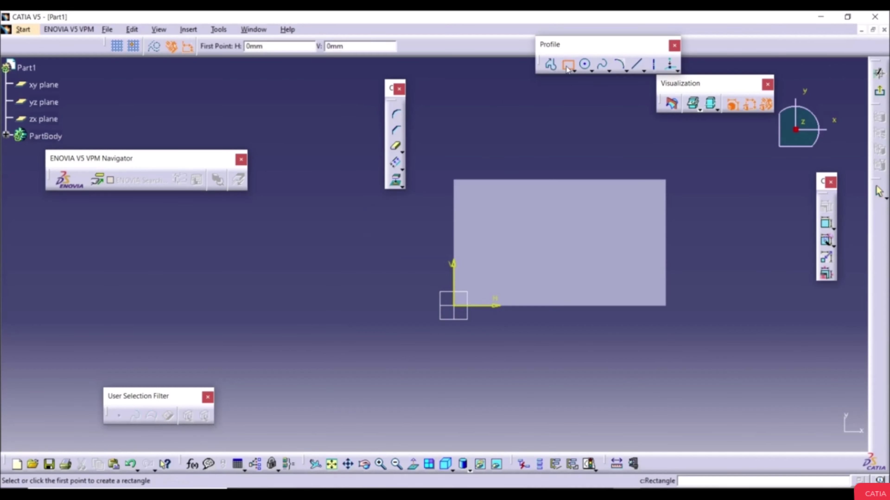
left_click(480, 197)
left_click(632, 275)
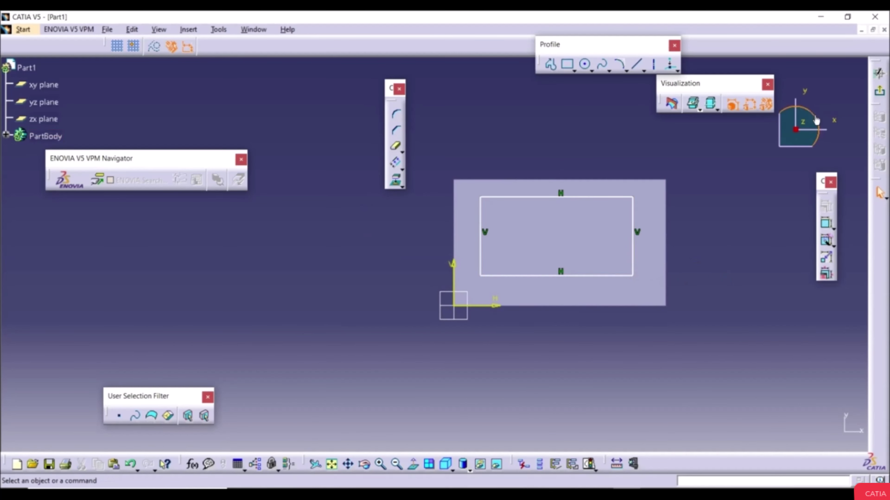
left_click(880, 94)
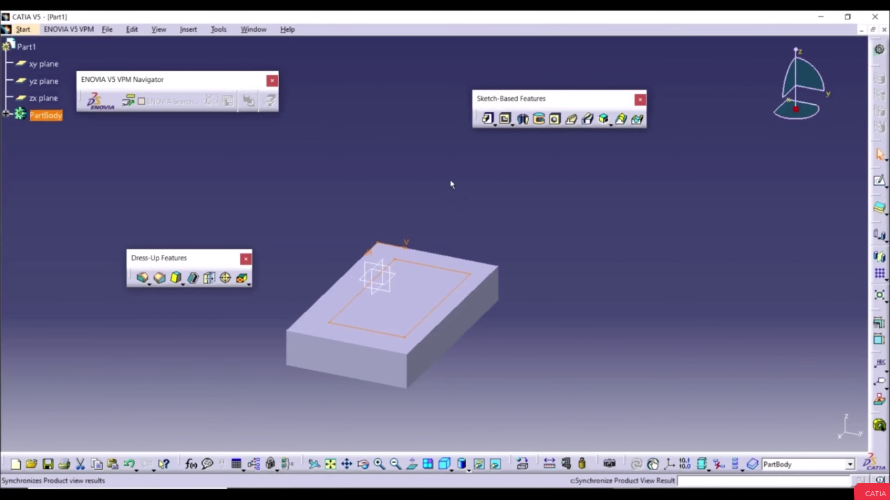
Step: Pad the inner rectangle 20 mm with the Thick option, using Thickness1 of 4 mm and Thickness2 of 3 mm, and inspect the walls
left_click(487, 118)
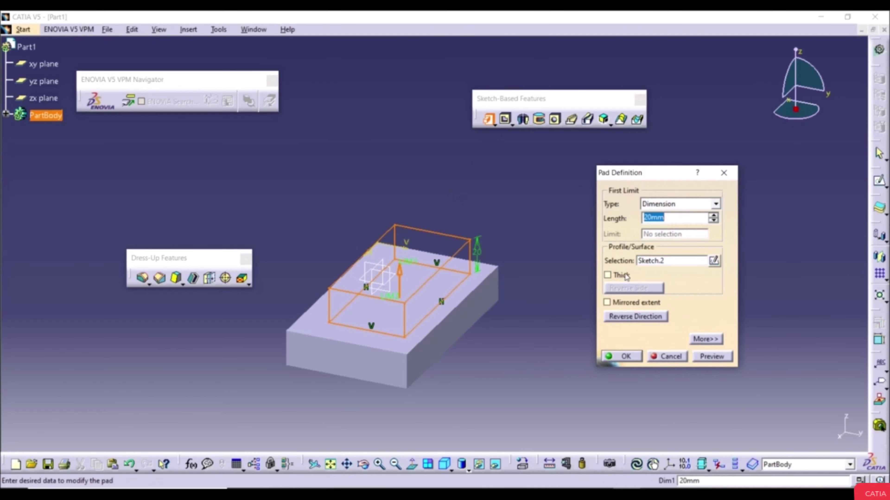
left_click(610, 277)
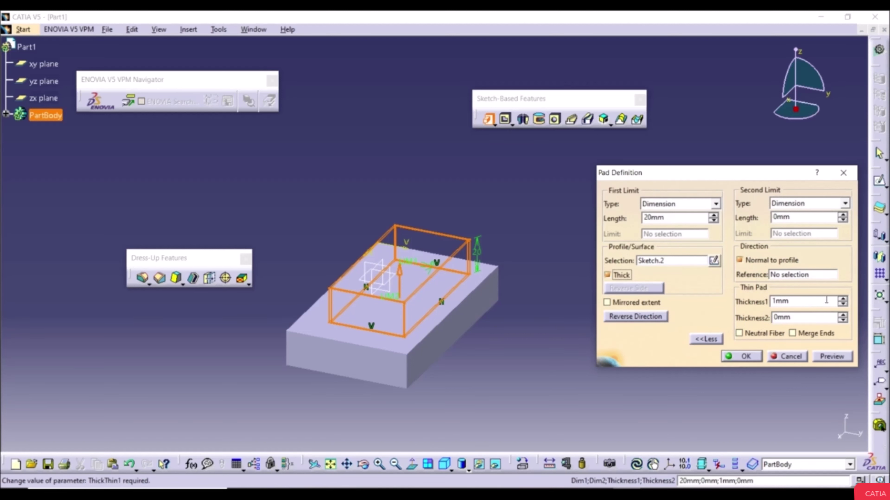
left_click(842, 299)
left_click(841, 299)
left_click(842, 299)
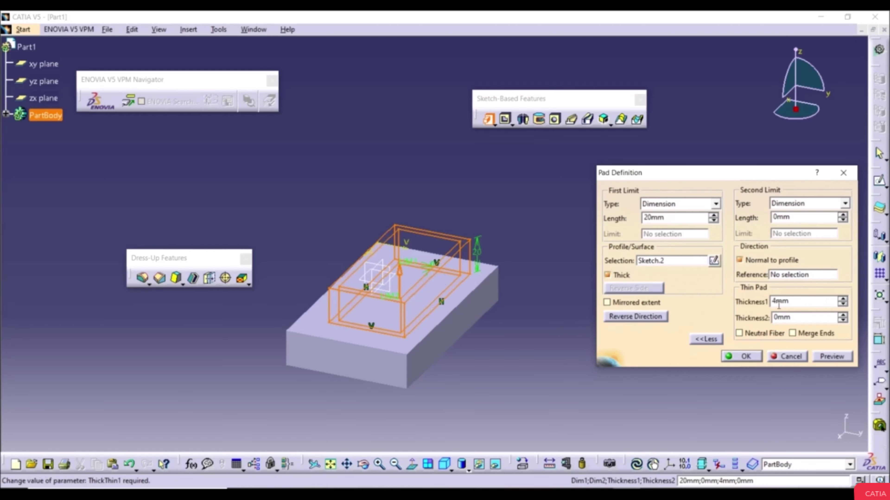
left_click(843, 315)
left_click(843, 315)
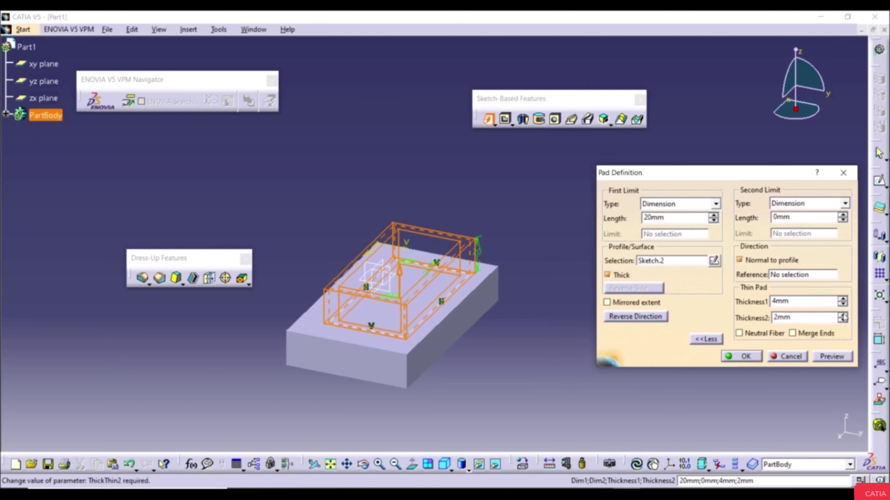
left_click(843, 315)
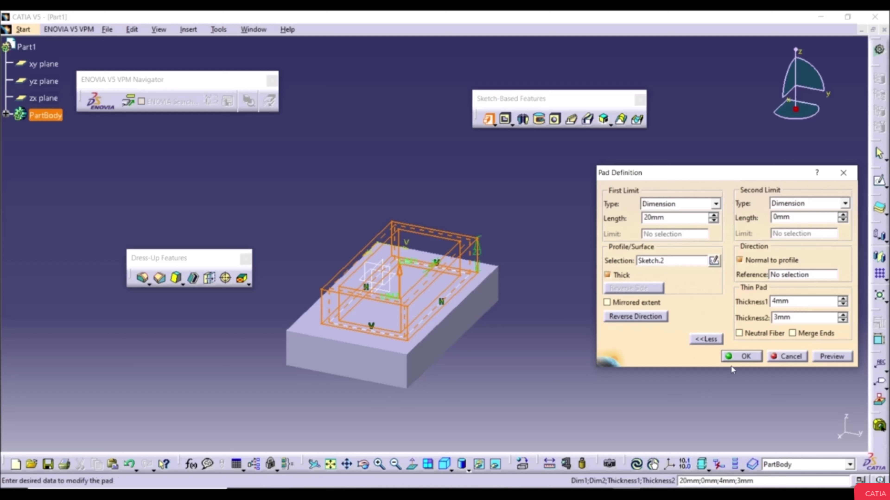
left_click(745, 357)
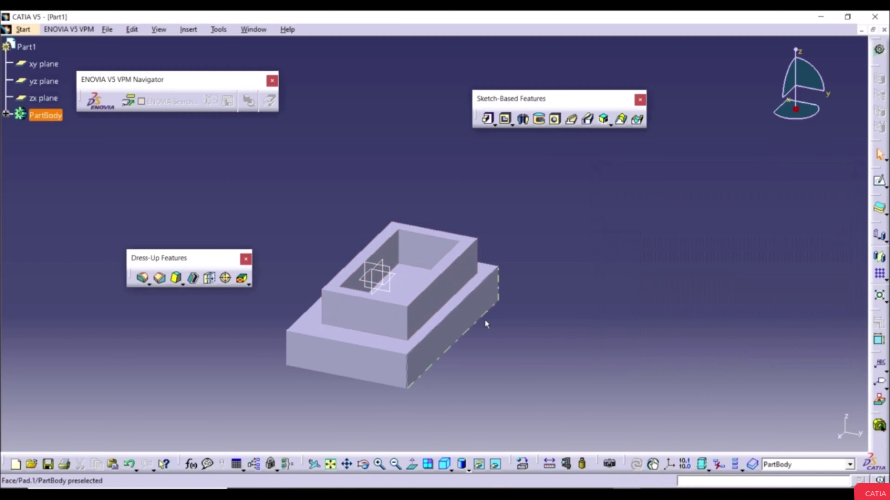
middle_click_drag(308, 284, 457, 250)
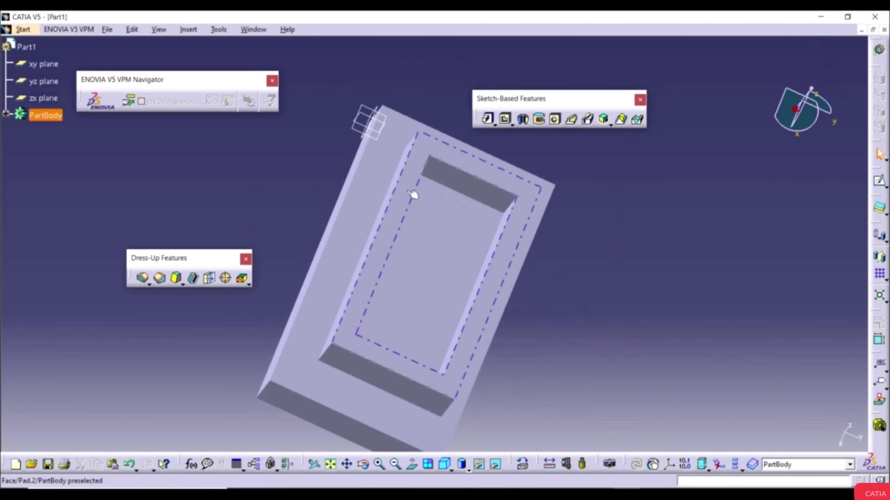
scroll(441, 404, "down", 2)
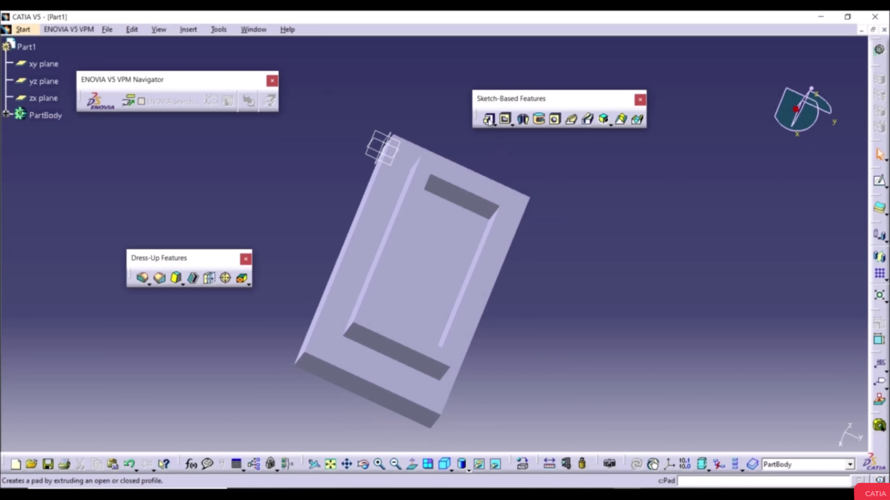
Step: Edit the thick pad's sketch by deleting two adjacent rectangle sides, exit it, and inspect the open-profile wall
left_click(5, 116)
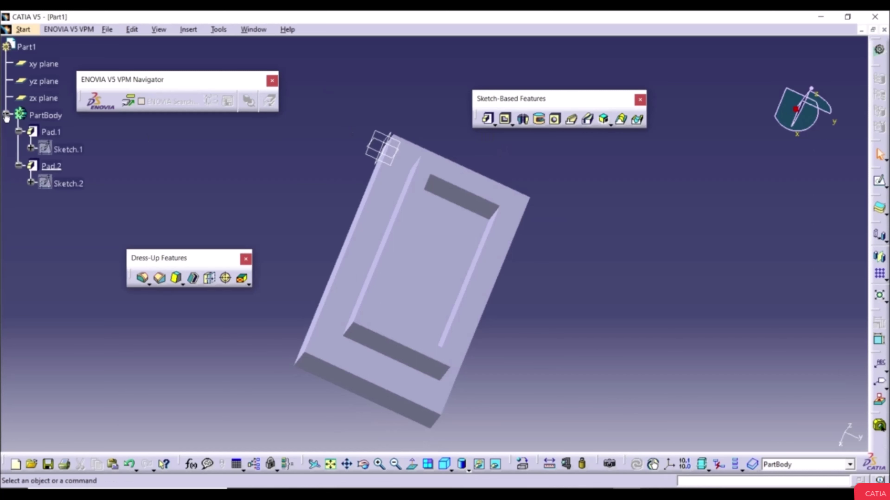
double_click(57, 184)
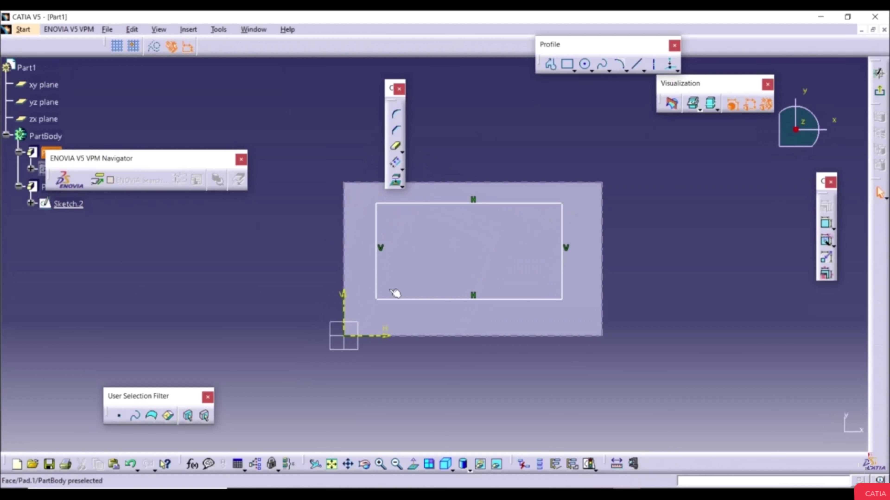
left_click(539, 299)
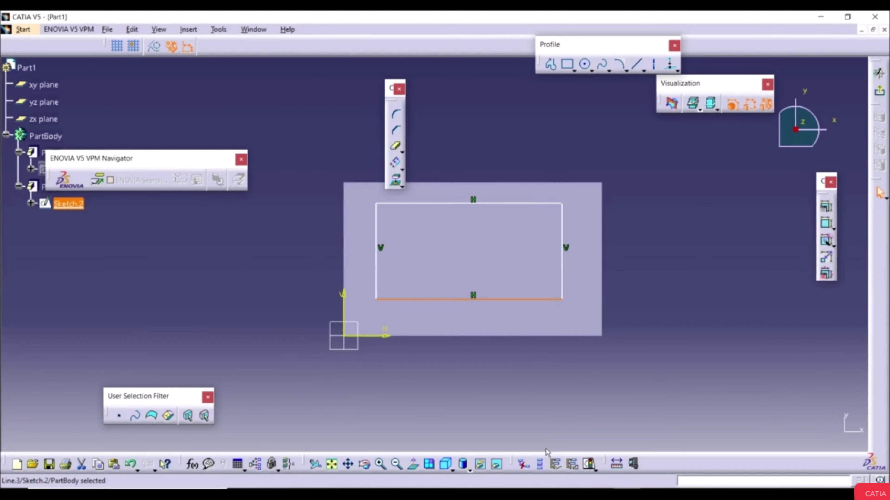
key("Delete")
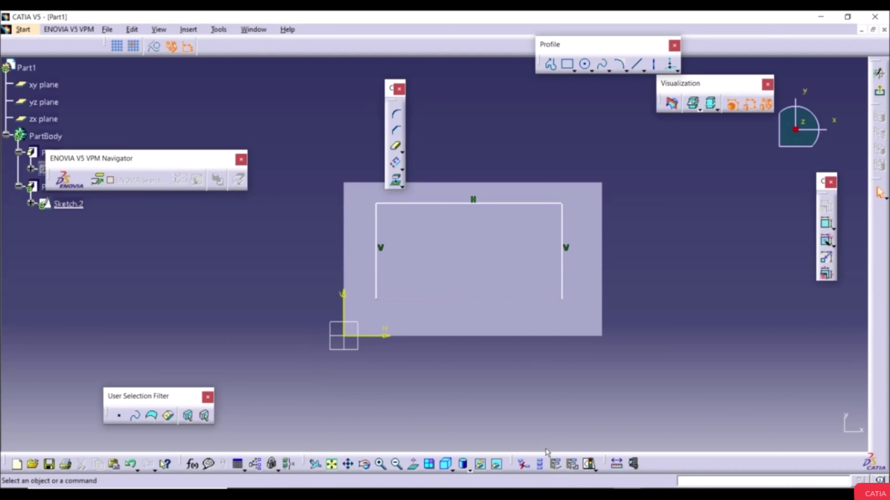
left_click(563, 291)
key("Delete")
left_click(879, 75)
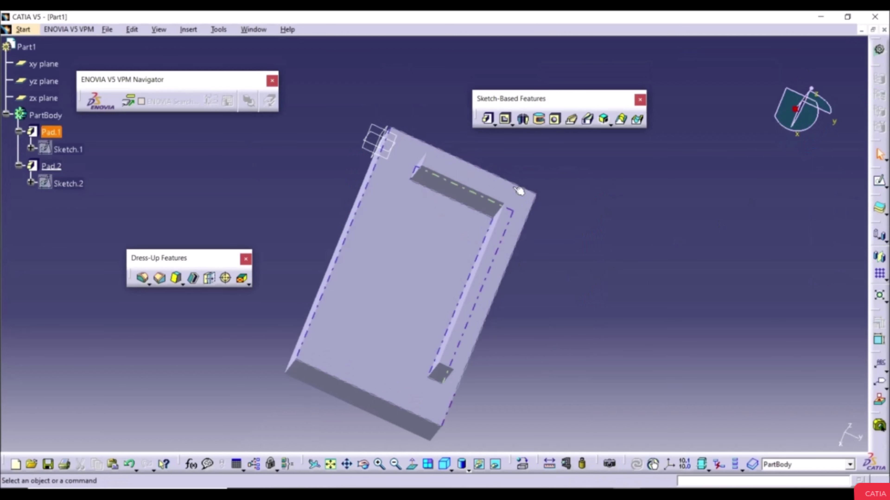
middle_click_drag(483, 332, 614, 287)
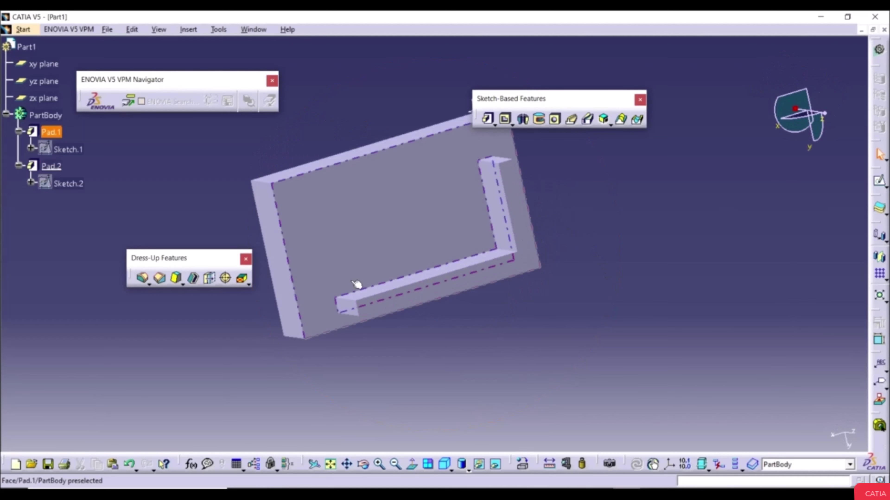
Step: Undo the deletion of the two sketch sides to restore the closed thick pad
left_click(354, 300)
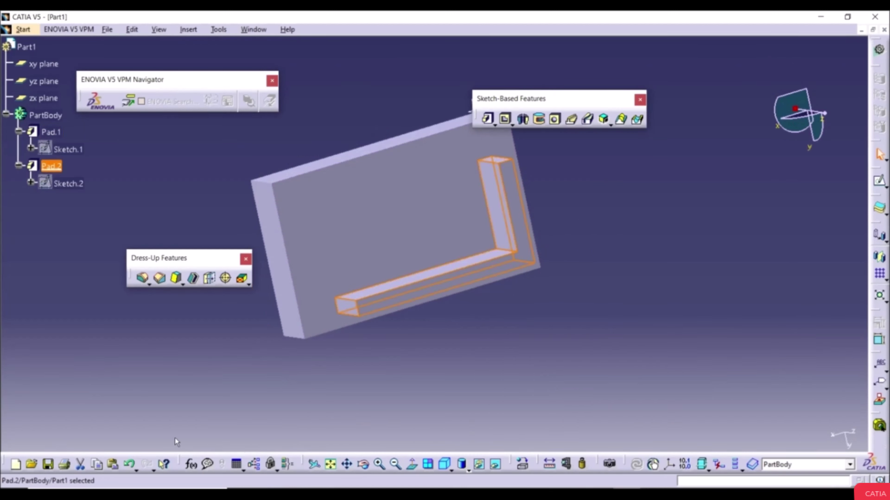
left_click(129, 468)
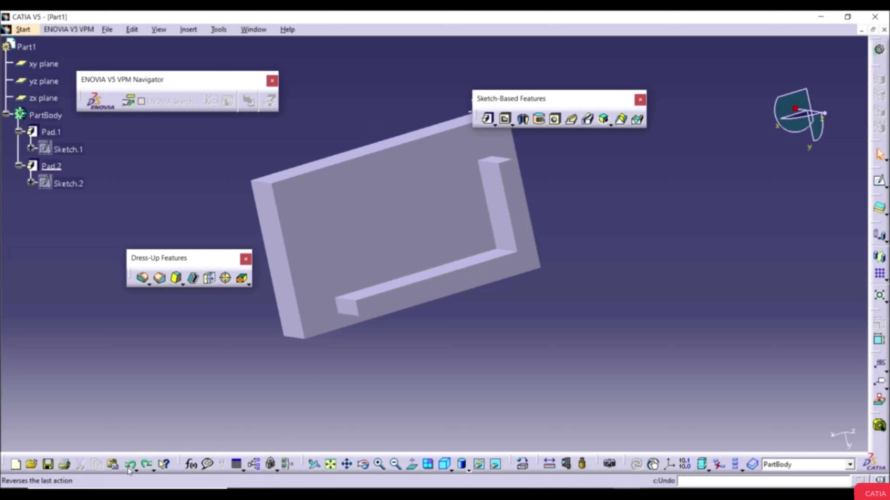
left_click(129, 465)
left_click(129, 465)
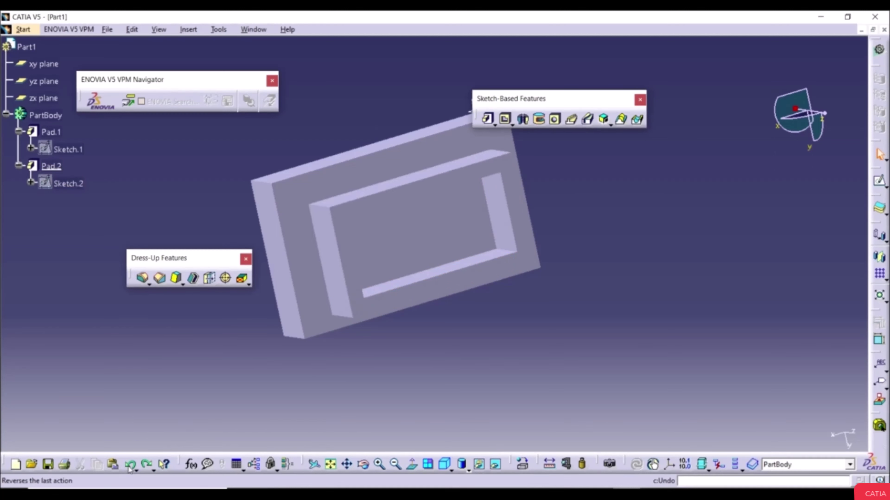
Step: Delete the thick-walled pad together with its aggregated sketch, leaving only the base block
left_click(57, 167)
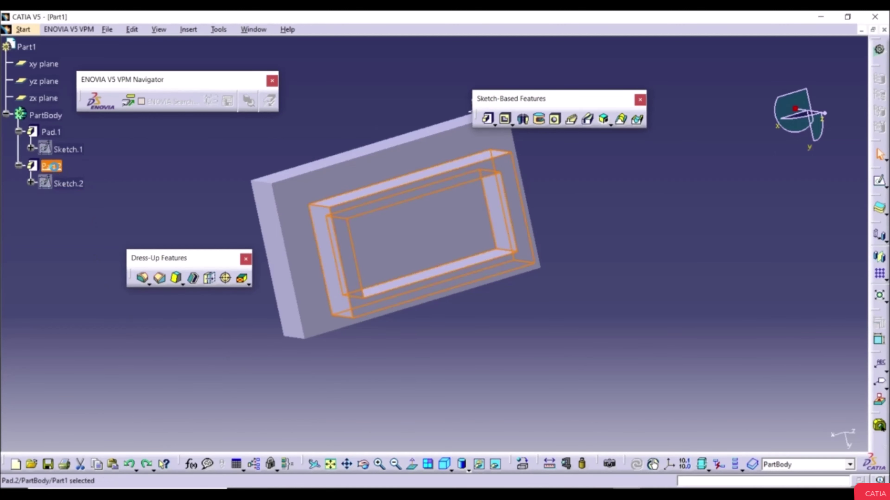
right_click(60, 169)
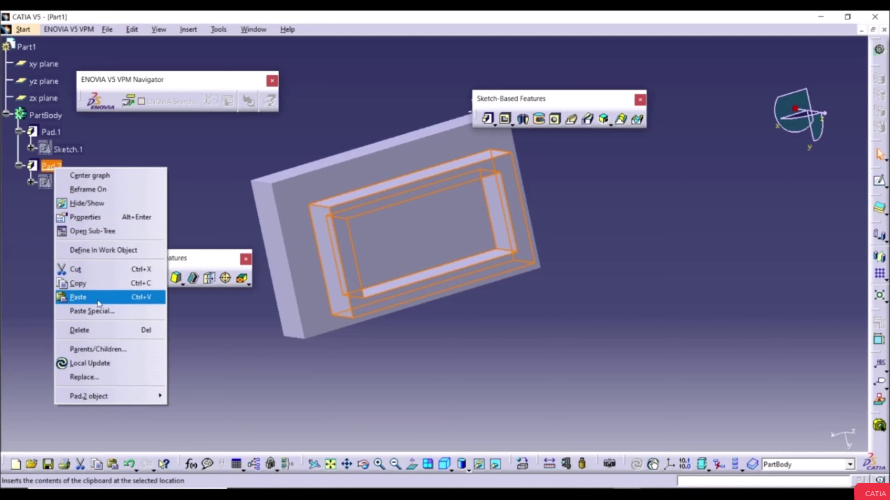
left_click(101, 333)
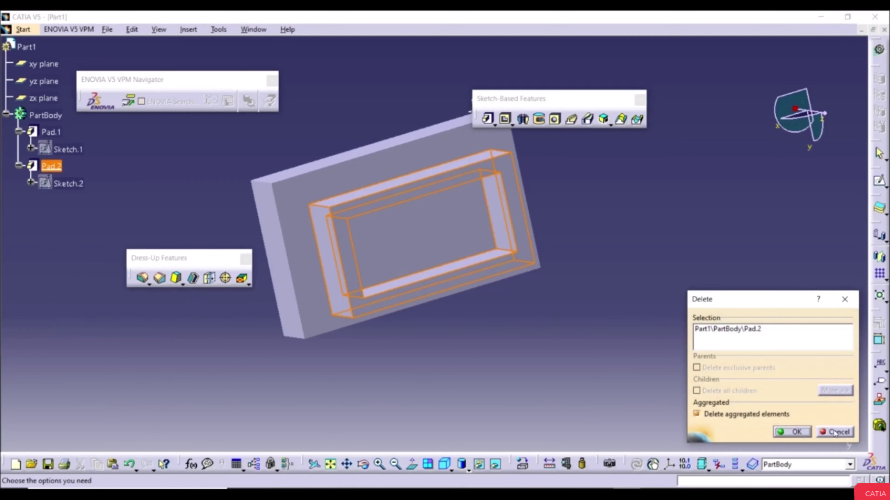
left_click(806, 435)
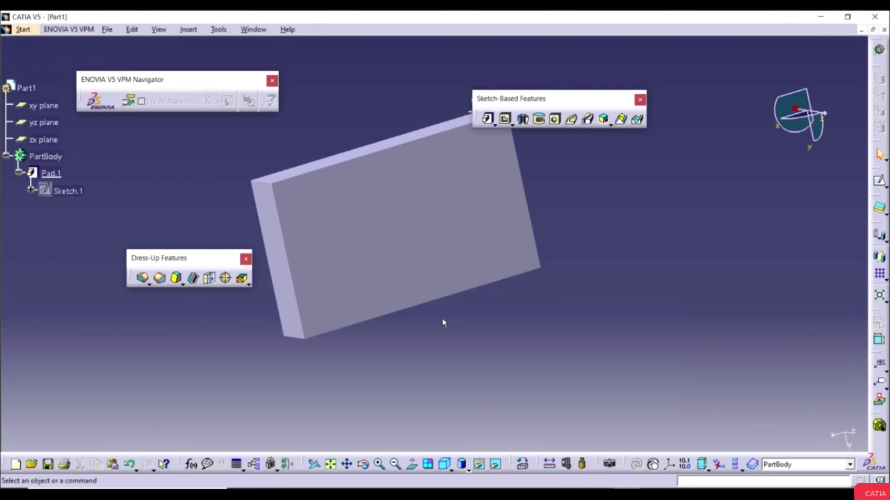
middle_click_drag(441, 322, 560, 378)
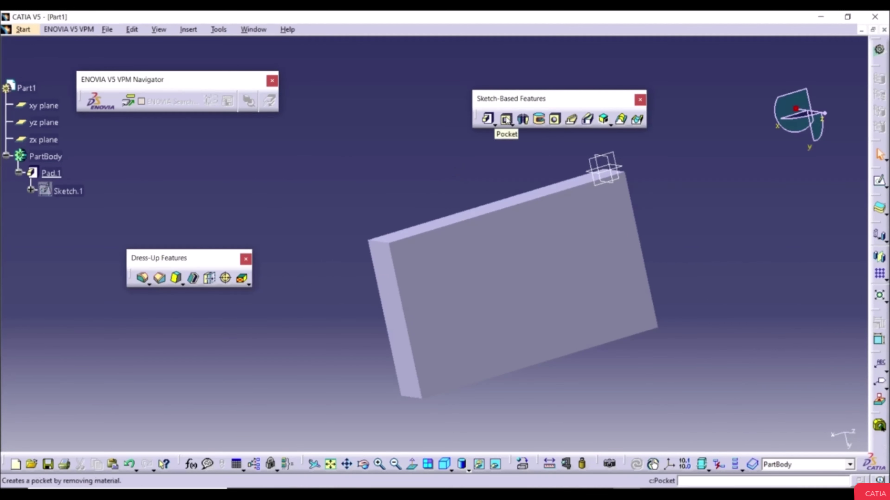
Step: Sketch a smaller rectangle inside the outline of the block's large face and exit the sketch
left_click(535, 306)
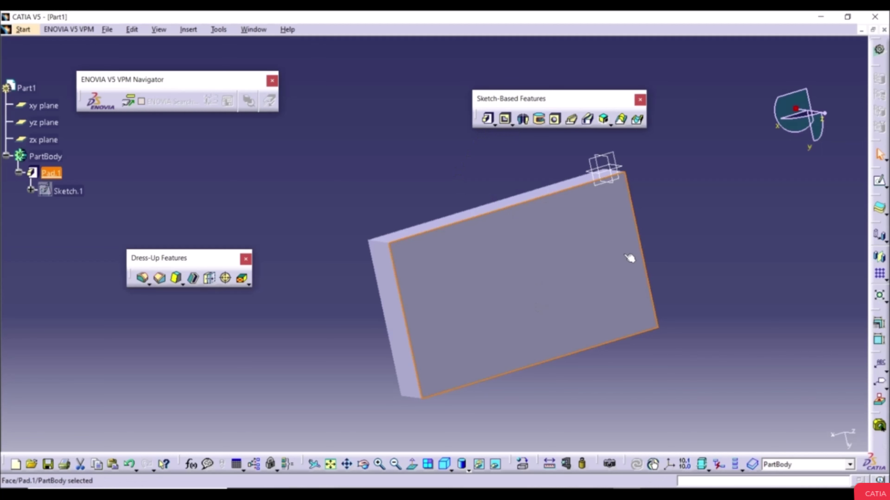
left_click(879, 180)
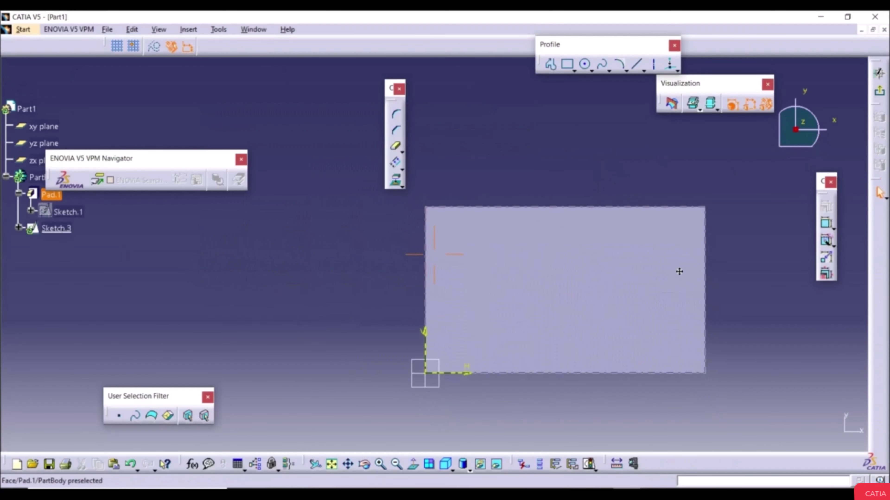
left_click(568, 64)
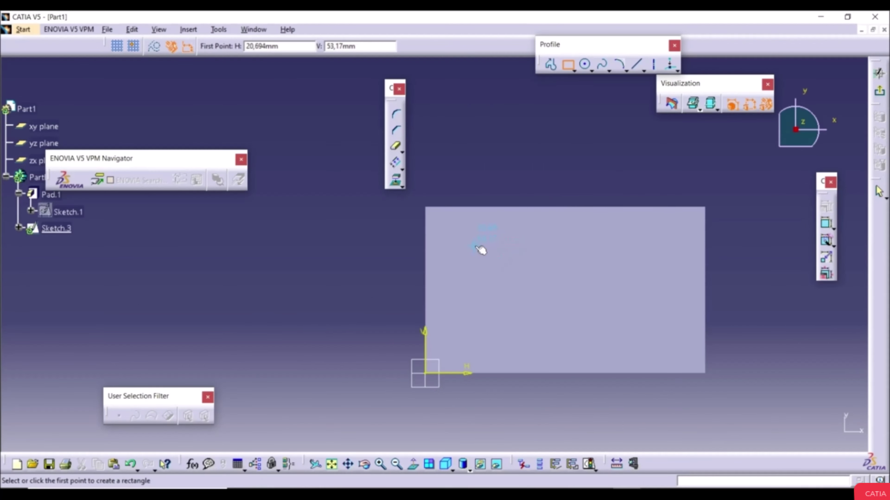
left_click(469, 232)
left_click(669, 333)
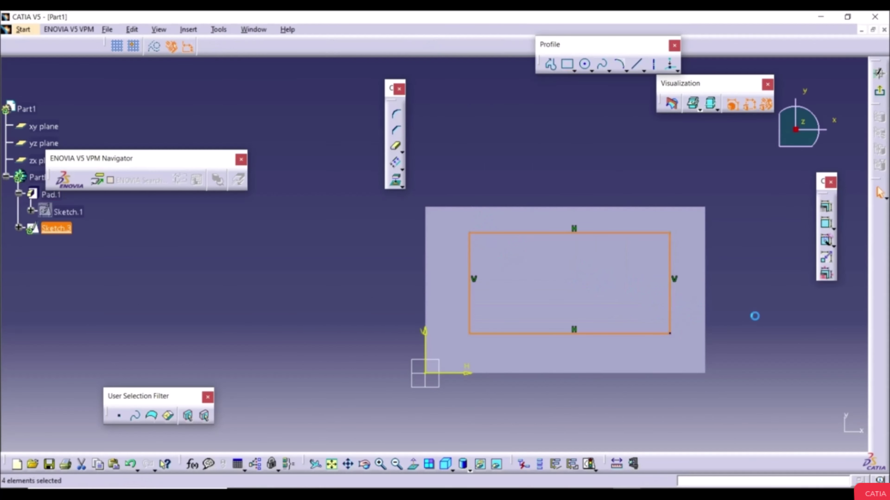
left_click(878, 92)
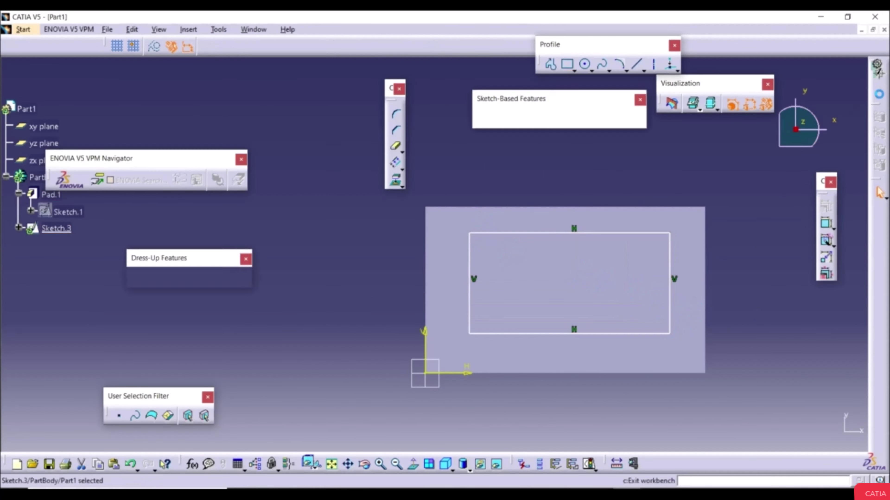
Step: Pocket the inner rectangle 20 mm deep with the Thick option, setting Thickness1 and Thickness2 to 2 mm each, and inspect the cut
middle_click_drag(503, 260, 610, 264)
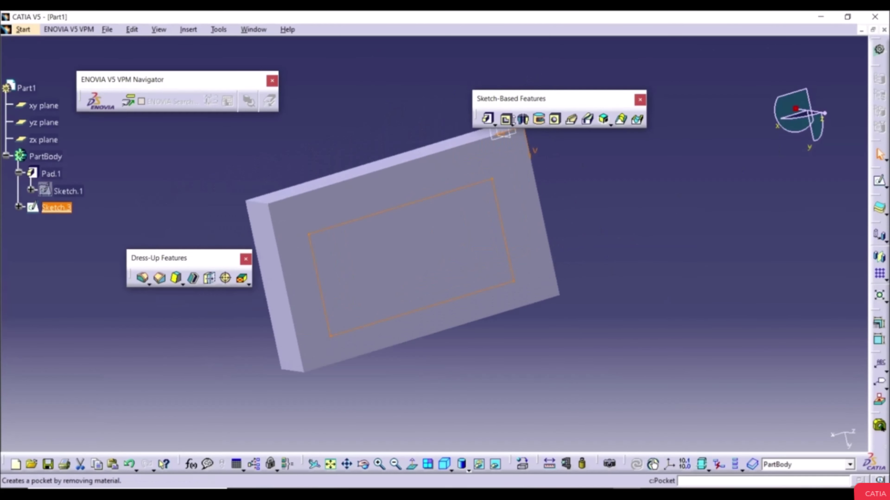
left_click(505, 119)
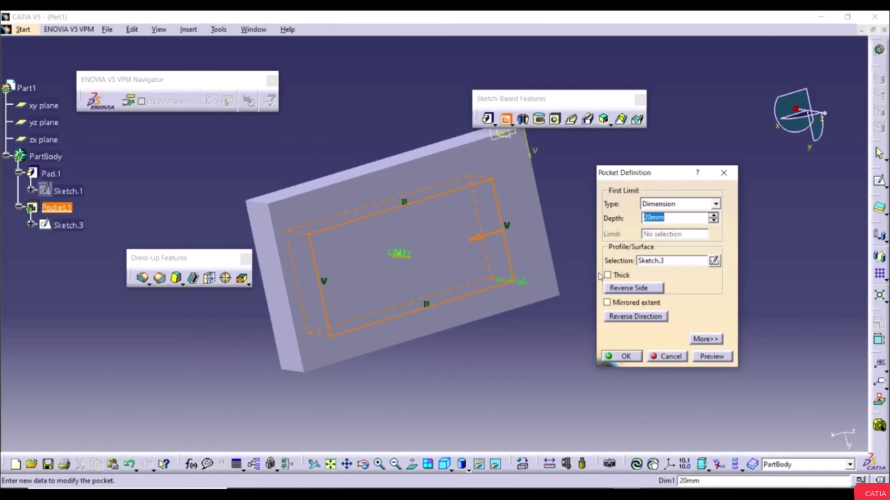
left_click(607, 275)
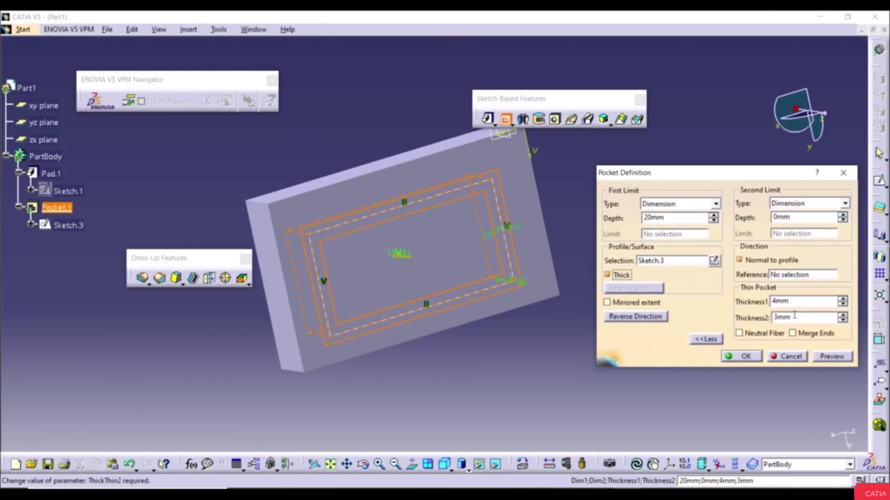
left_click(842, 304)
left_click(843, 304)
left_click(842, 322)
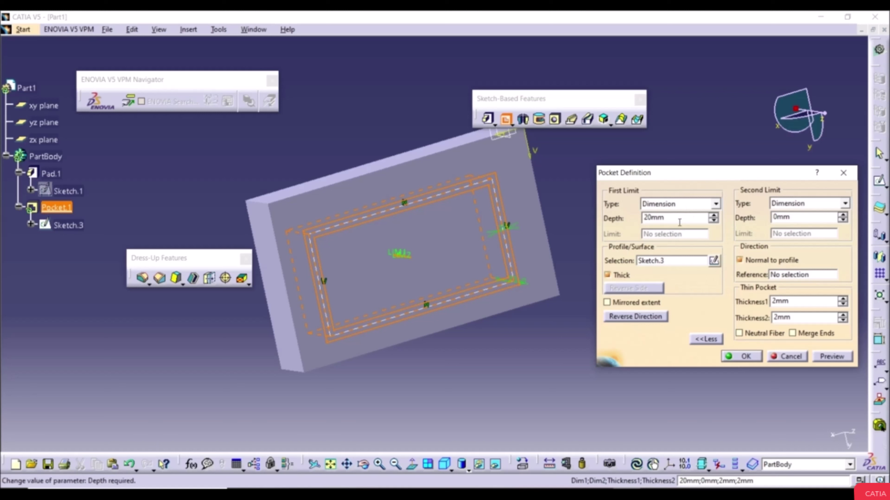
left_click(743, 357)
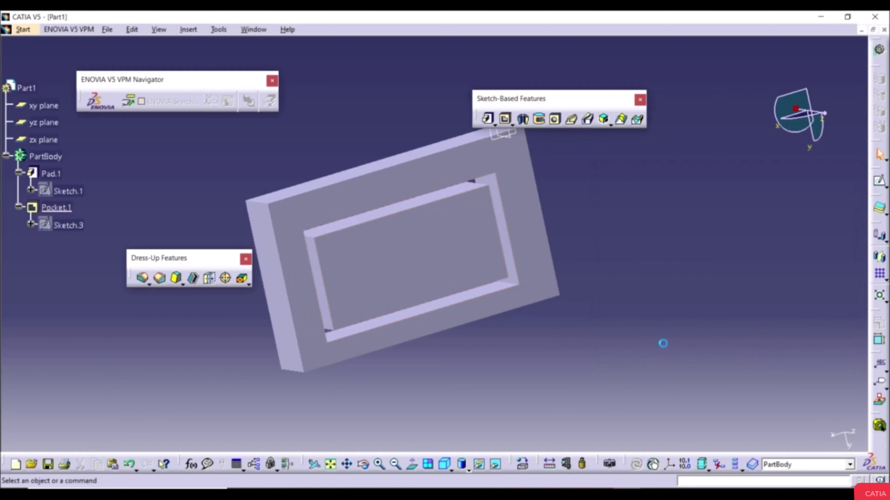
mouse_move(473, 318)
middle_mouse_down()
mouse_move(435, 251)
mouse_move(401, 248)
mouse_move(342, 324)
mouse_move(322, 275)
mouse_move(350, 220)
mouse_move(469, 216)
mouse_move(592, 174)
mouse_move(628, 188)
mouse_move(501, 235)
mouse_move(467, 261)
middle_mouse_up()
Step: Set the thick pocket's depth to 10 mm and inspect the rectangular groove in the block
double_click(88, 227)
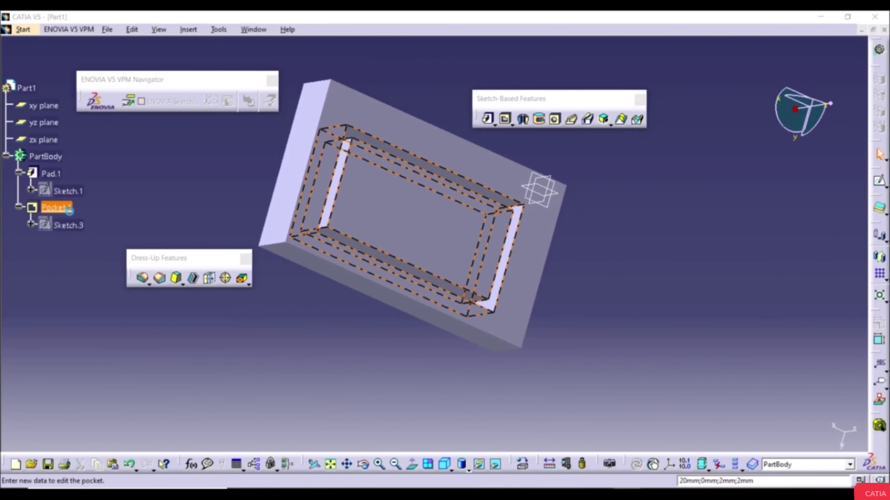
double_click(667, 217)
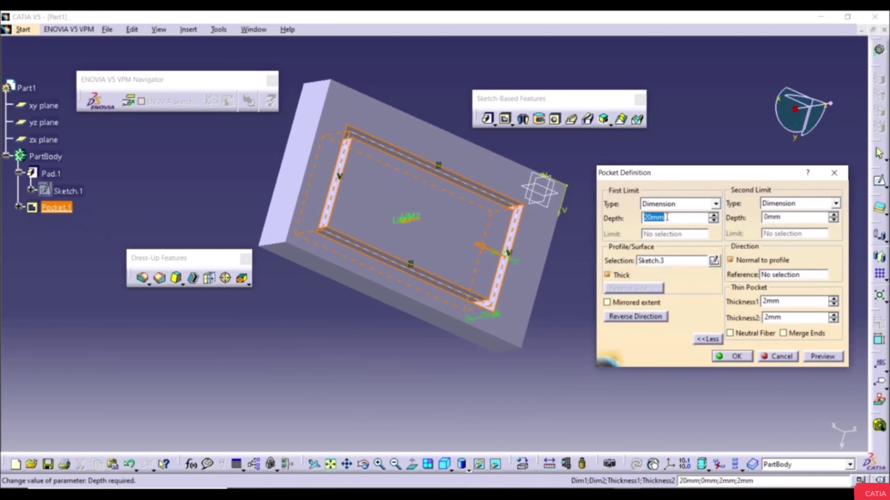
type("10")
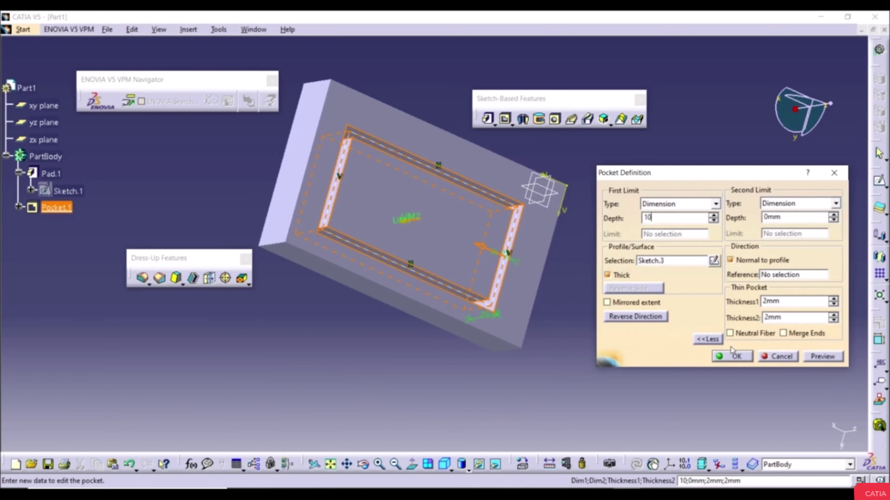
left_click(733, 355)
middle_click_drag(466, 261, 457, 257)
middle_click_drag(414, 270, 212, 208)
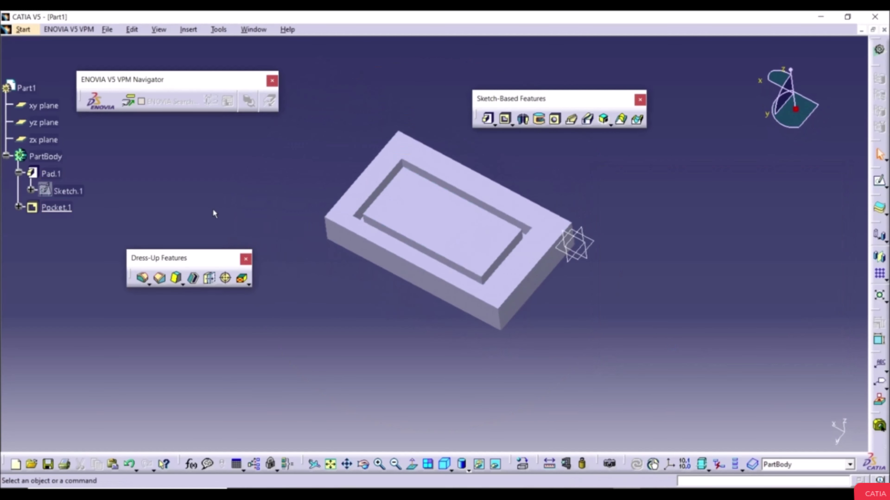
Step: Edit the pocket's sketch by deleting the rectangle's lower horizontal side, exit it, and inspect the open-profile groove
left_click(19, 207)
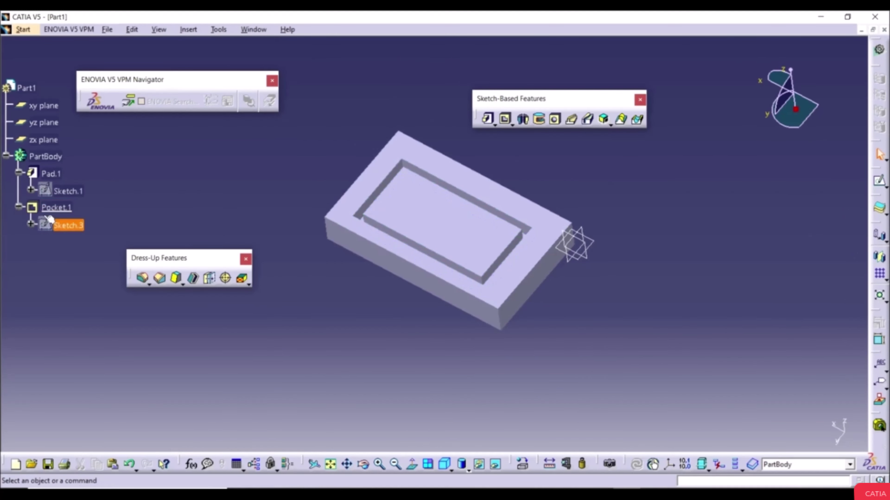
left_click(60, 226)
double_click(60, 225)
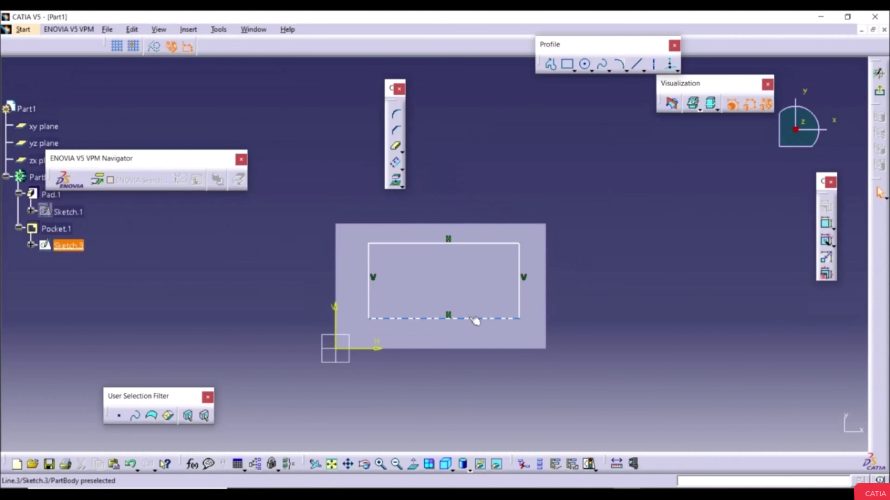
left_click(474, 318)
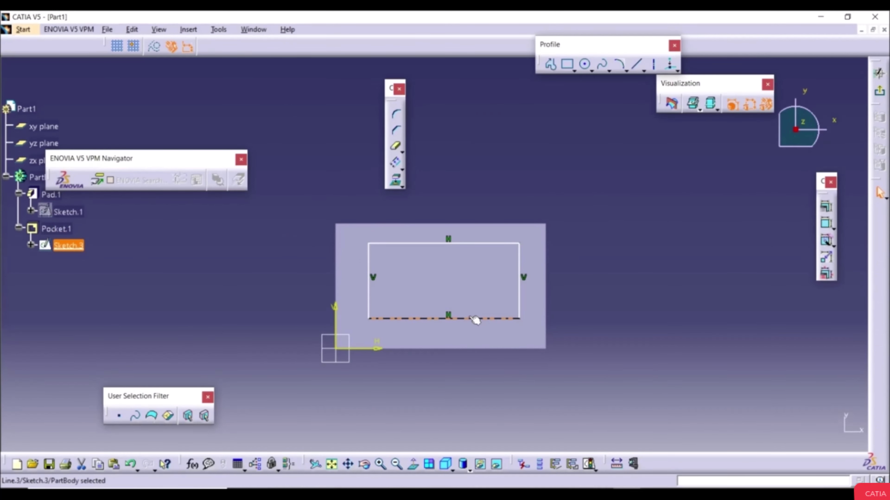
key("Delete")
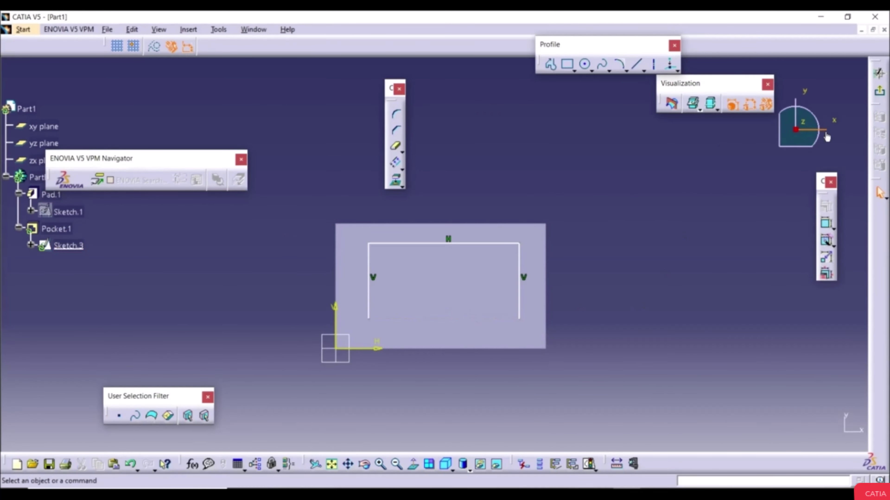
left_click(879, 73)
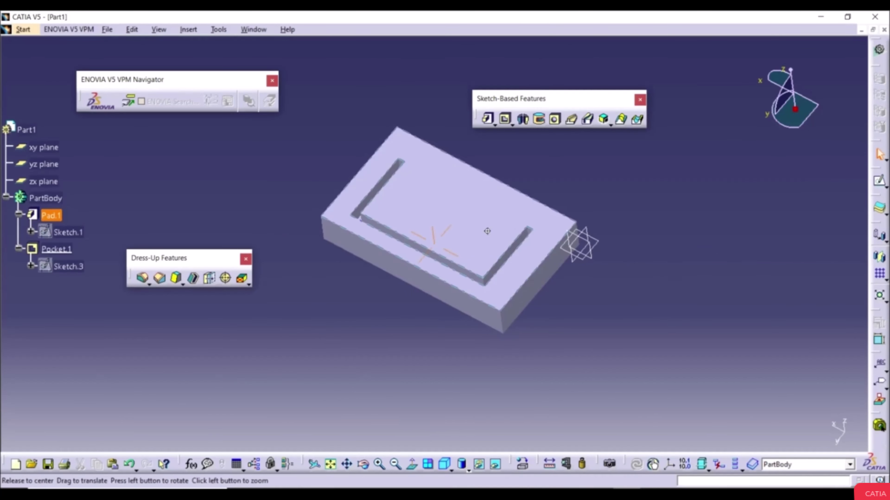
mouse_move(487, 230)
middle_mouse_down()
mouse_move(471, 183)
mouse_move(503, 255)
mouse_move(544, 292)
middle_mouse_up()
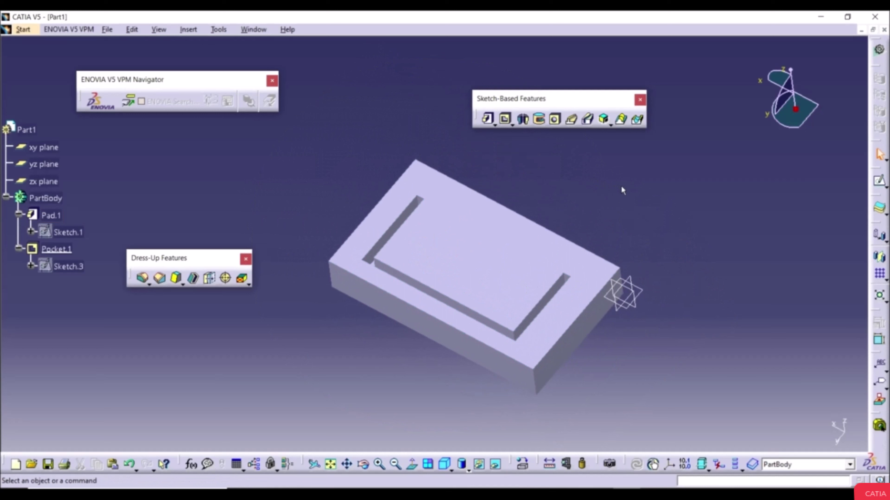
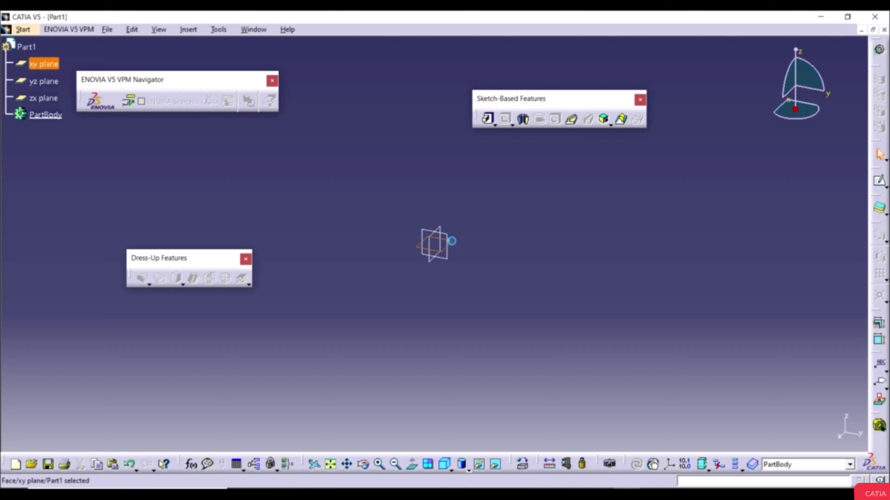
Step: Sketch a rectangle about 155 by 78 mm on the xy plane of the new part, starting at the origin
left_click(457, 245)
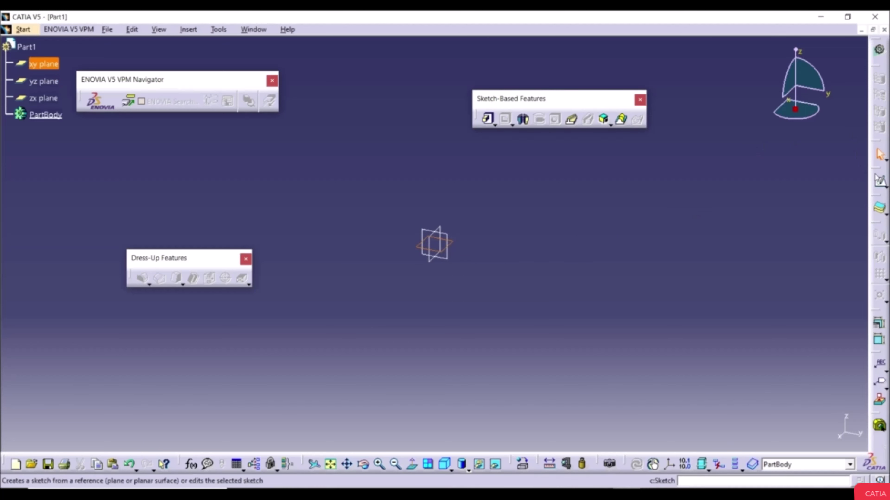
left_click(880, 180)
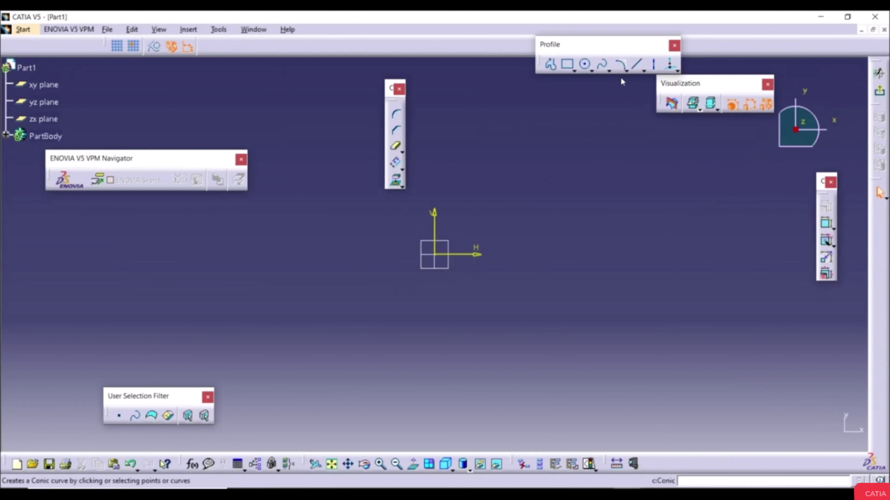
left_click(567, 64)
left_click(434, 255)
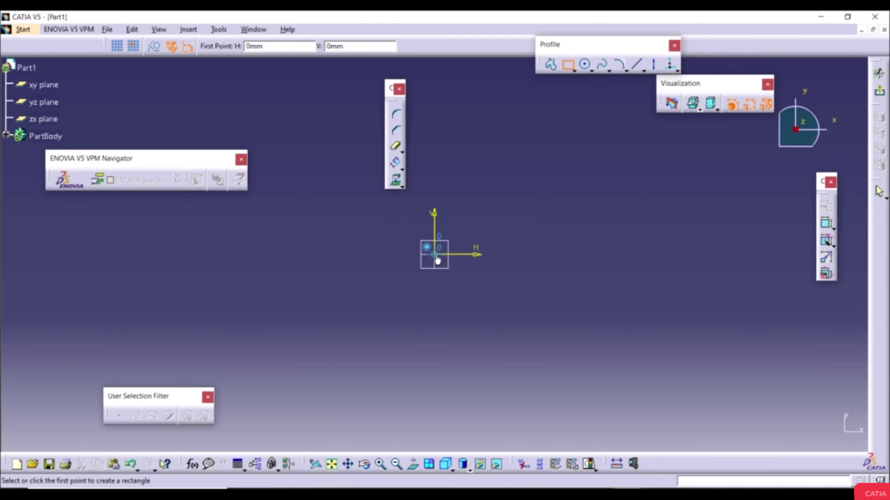
left_click(689, 126)
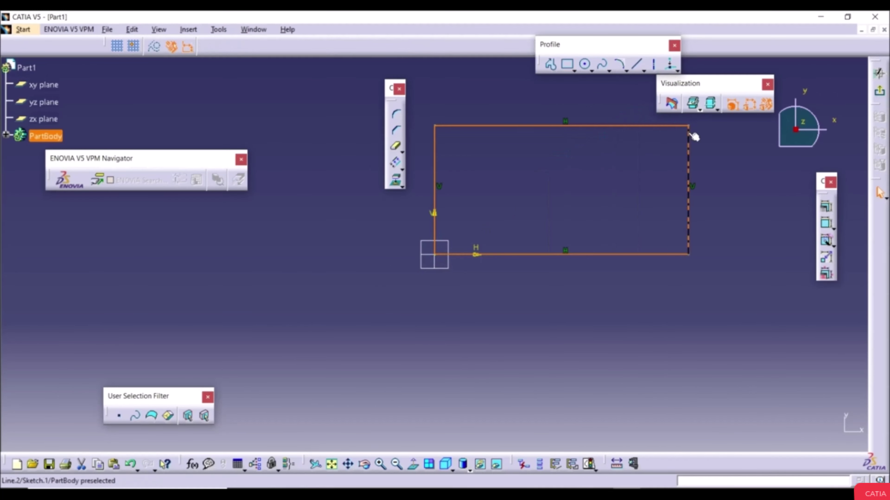
left_click(731, 233)
Step: Apply Auto Constraint to the whole rectangle and exit the sketch
left_click(826, 242)
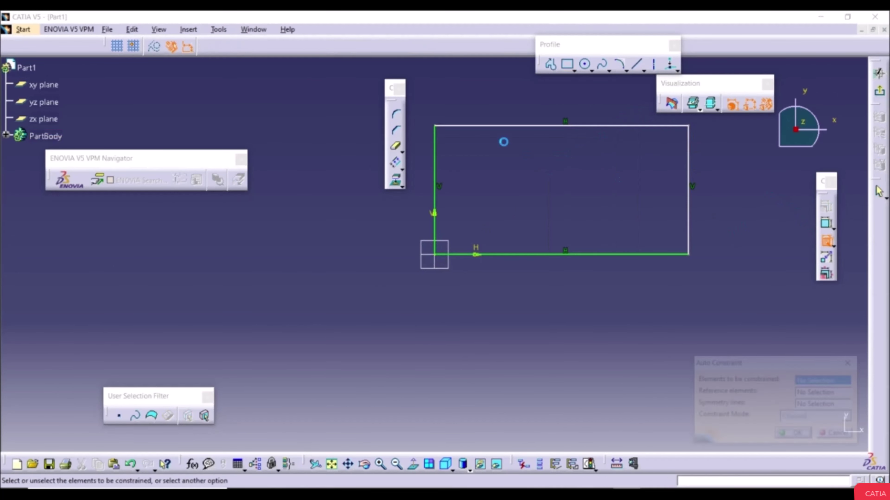
left_click_drag(423, 116, 712, 267)
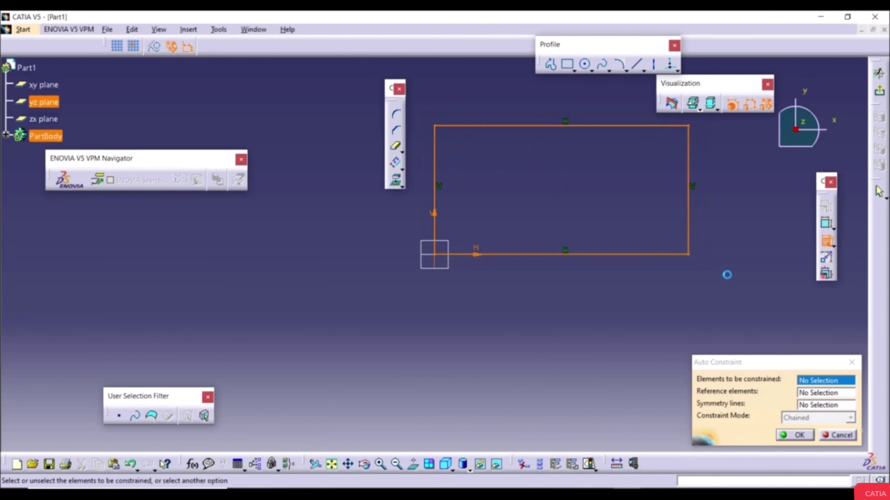
left_click(796, 435)
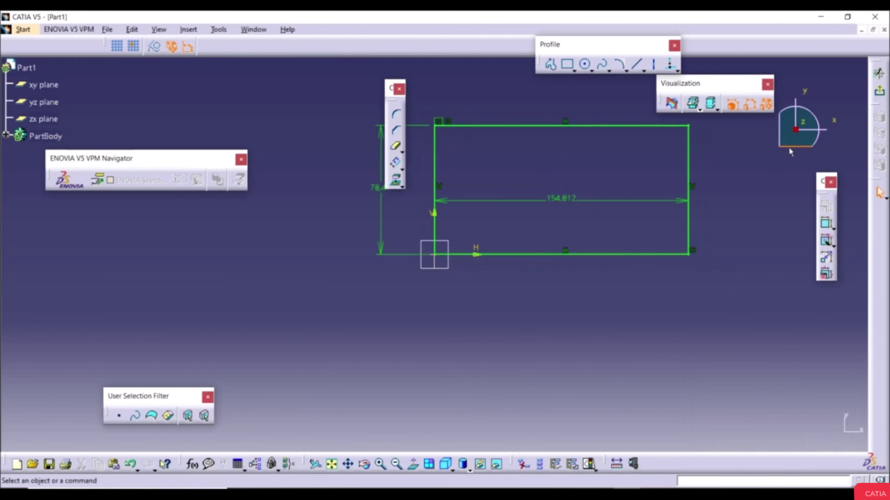
left_click(878, 74)
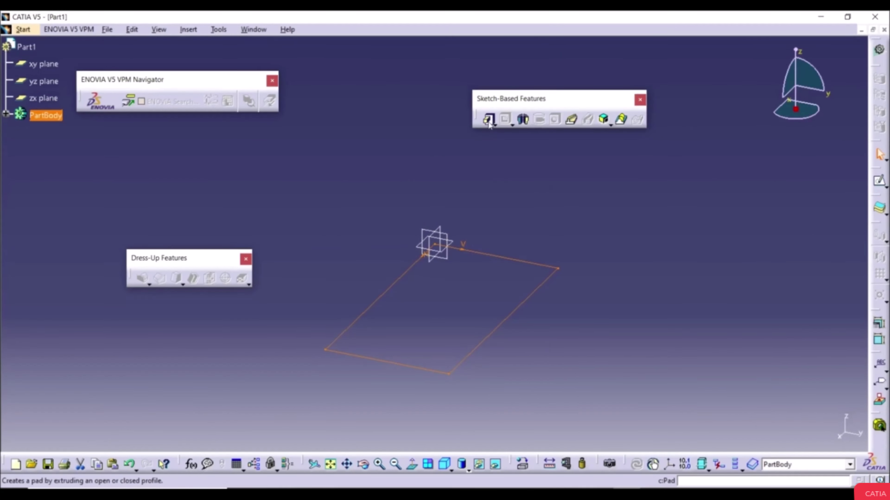
Step: Pad the rectangle sketch by 20 mm and open a new sketch on the block's top face
left_click(487, 118)
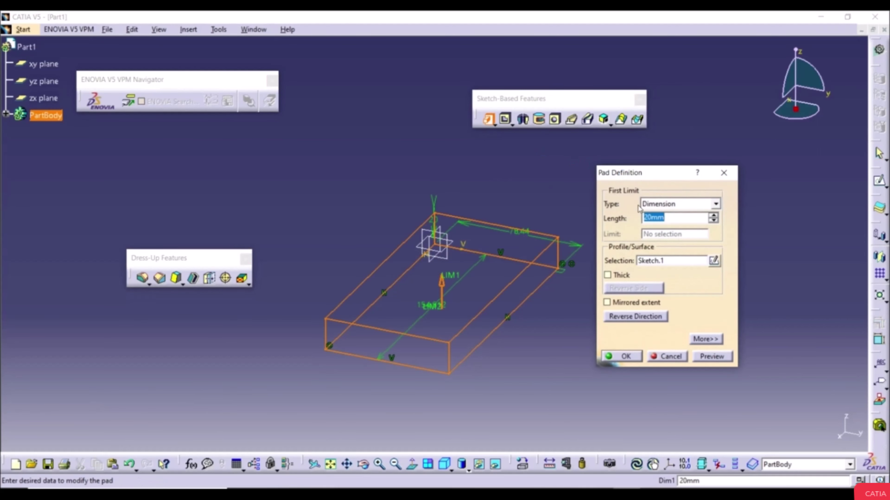
left_click(621, 357)
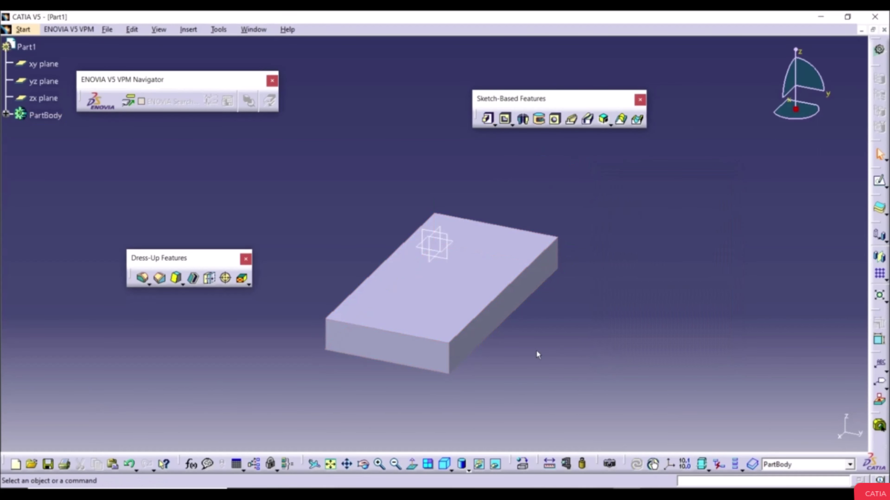
left_click(442, 282)
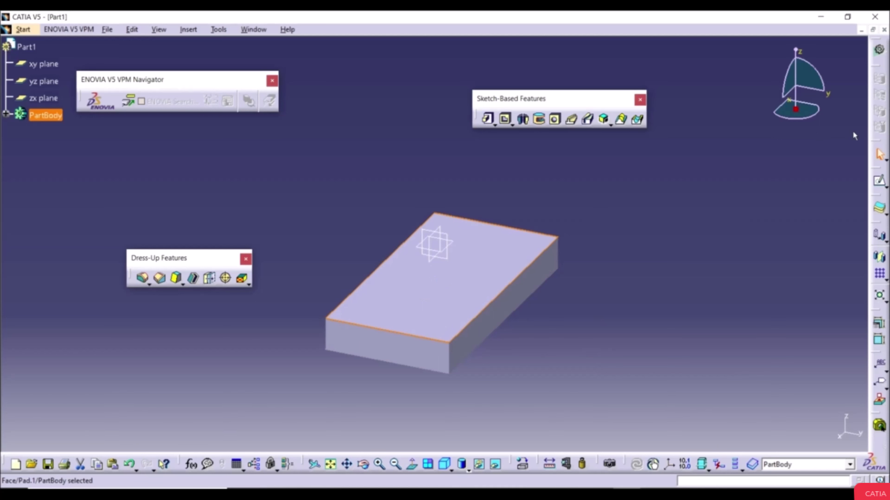
left_click(879, 181)
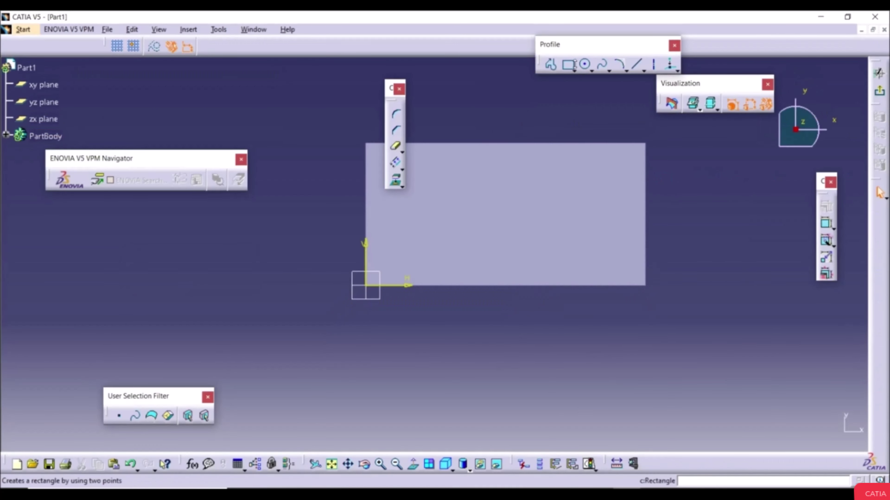
Step: Sketch a small rectangle on the block's top face, near the corner diagonally opposite the origin
left_click(569, 65)
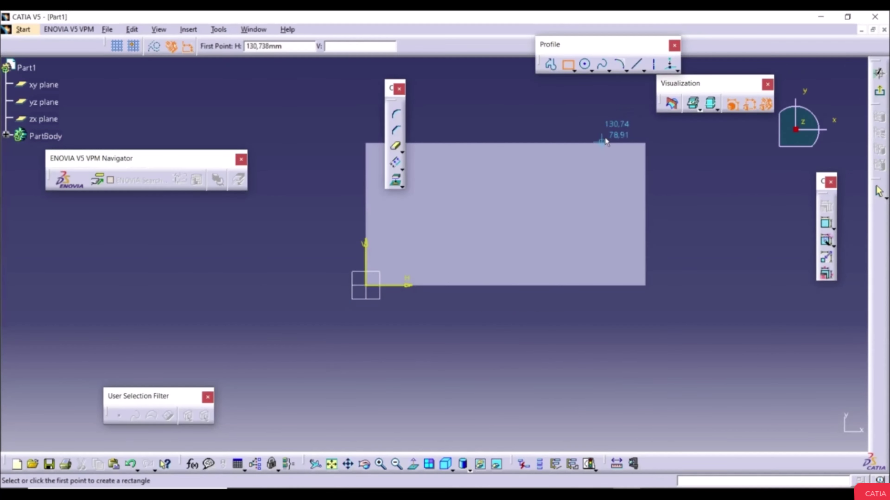
left_click(579, 164)
left_click(625, 201)
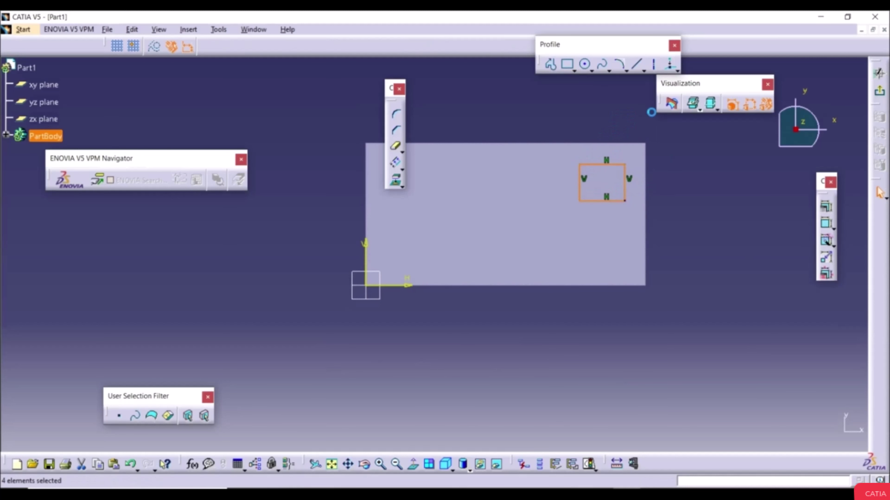
Step: Sketch two separate circles on the same face, the one farther from the H axis about 10 mm in radius, and exit the sketch
left_click(585, 64)
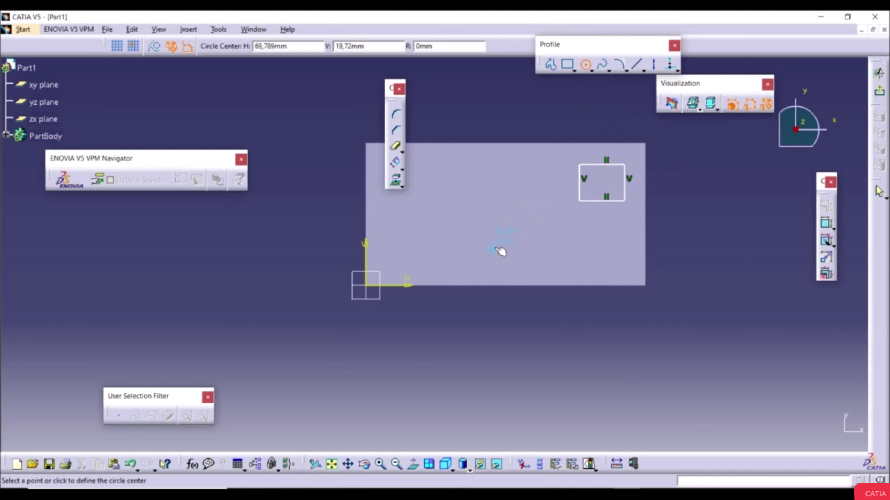
left_click(491, 250)
left_click(506, 238)
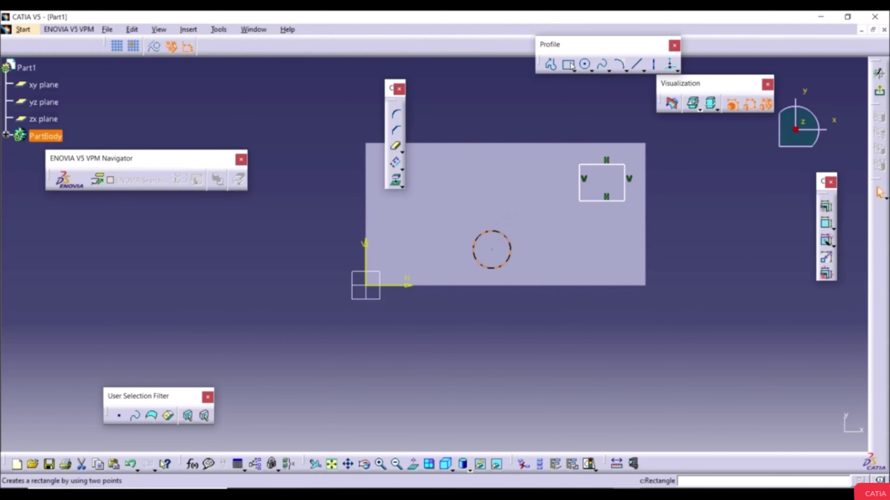
left_click(584, 65)
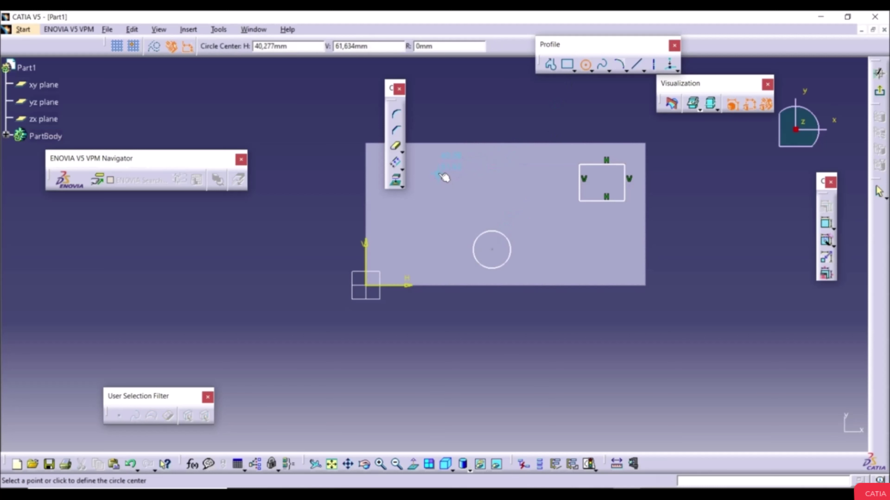
left_click(438, 174)
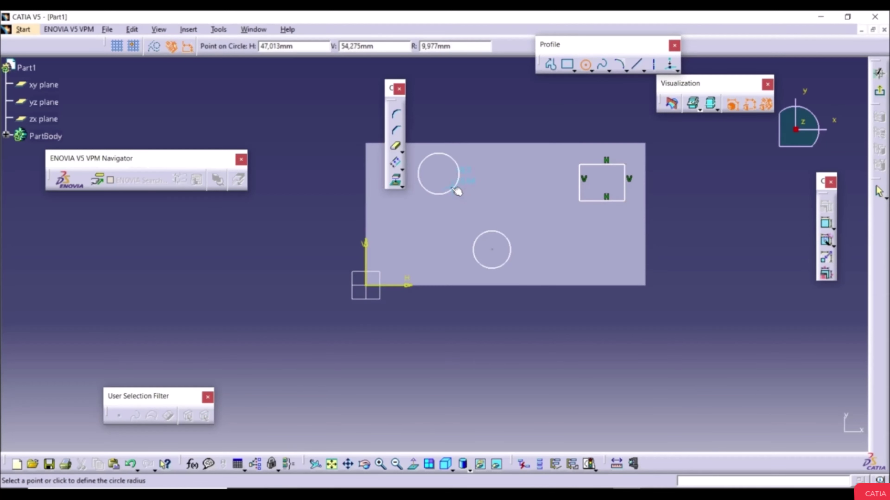
left_click(451, 186)
left_click(723, 233)
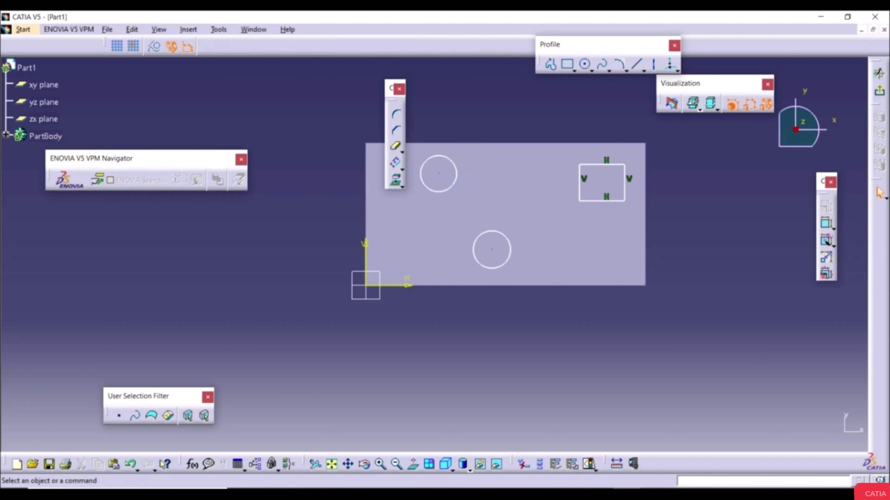
left_click(879, 72)
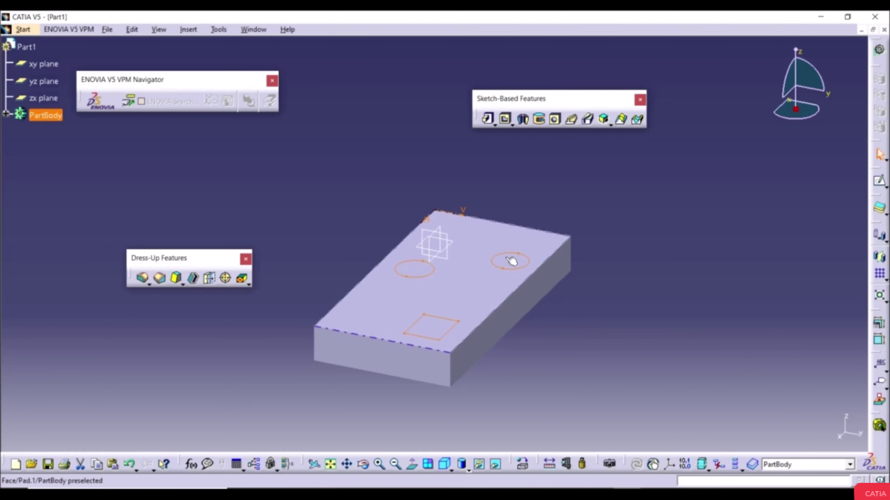
Step: Start a Multi-Pad from the three-profile sketch and set the first limit of domain 1, the rectangle, to 20 mm
left_click(461, 324)
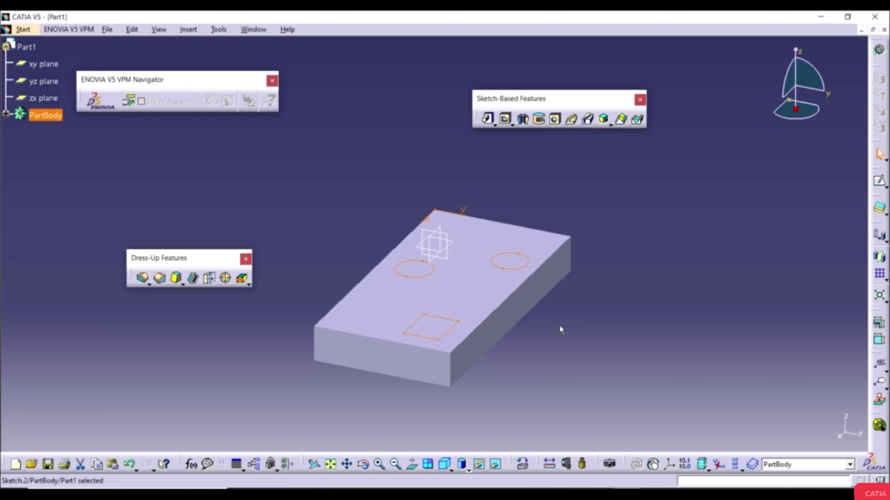
left_click(494, 126)
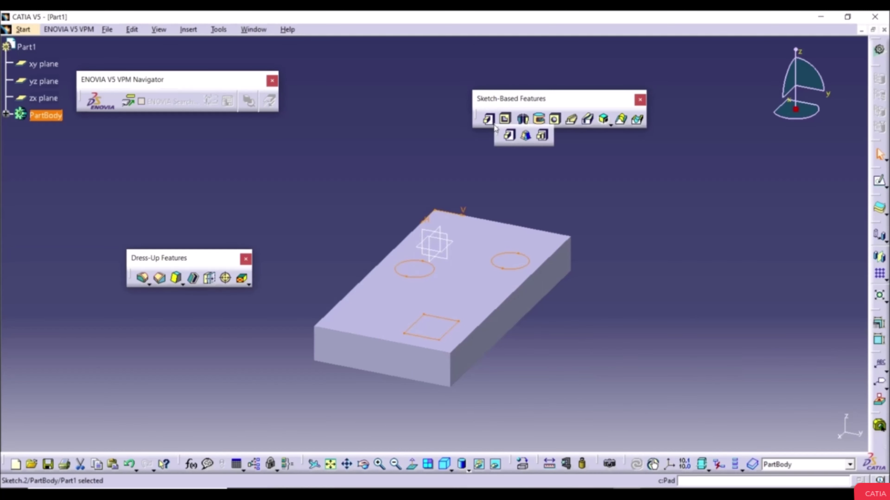
left_click(543, 137)
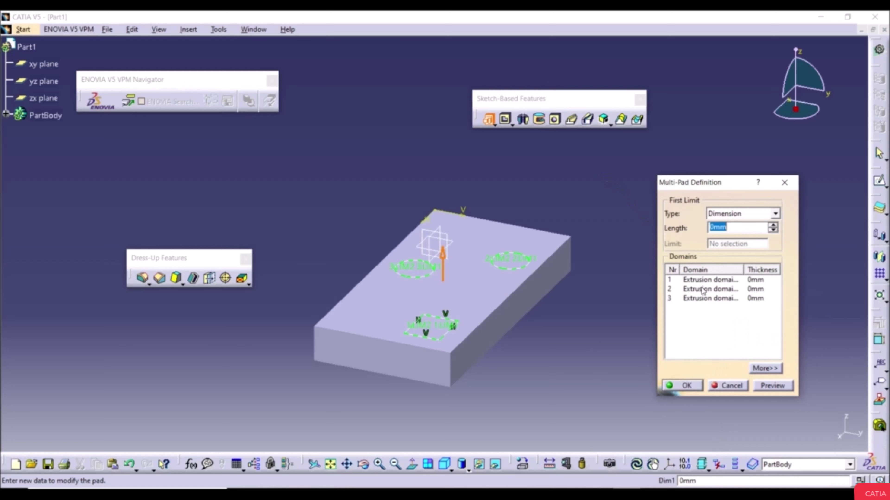
left_click(703, 280)
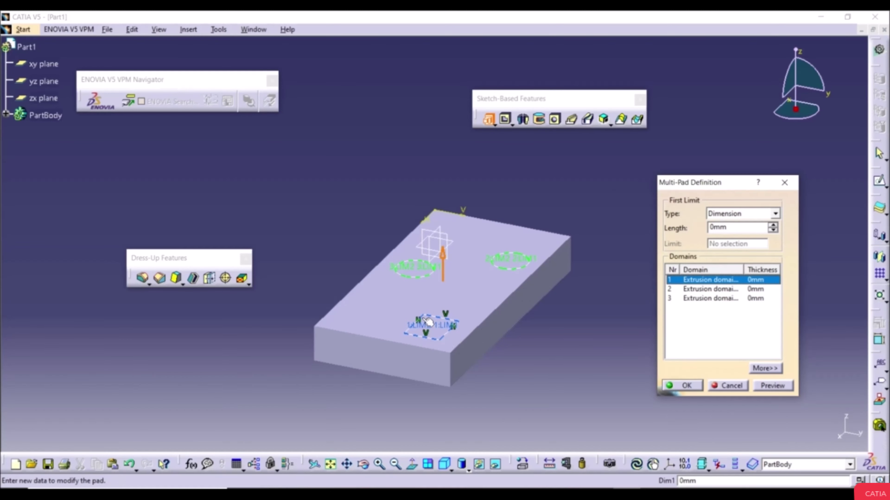
left_click(772, 224)
left_click(772, 224)
left_click(773, 225)
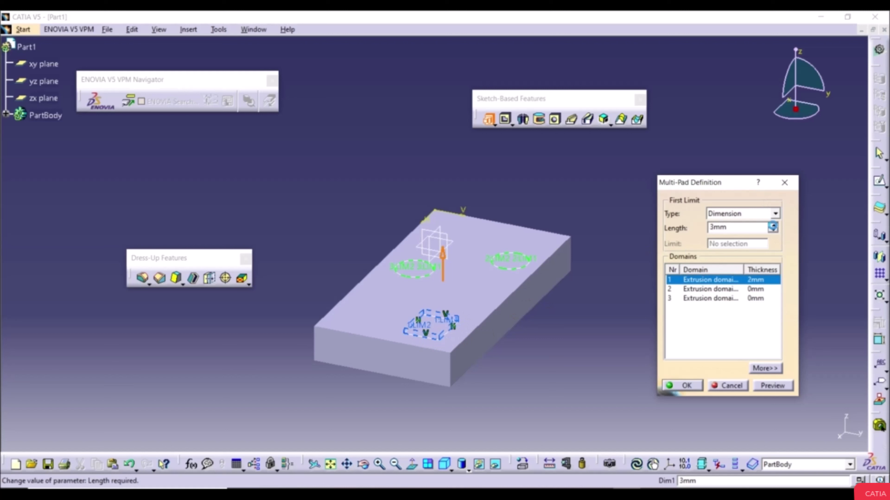
left_click_drag(773, 226, 774, 228)
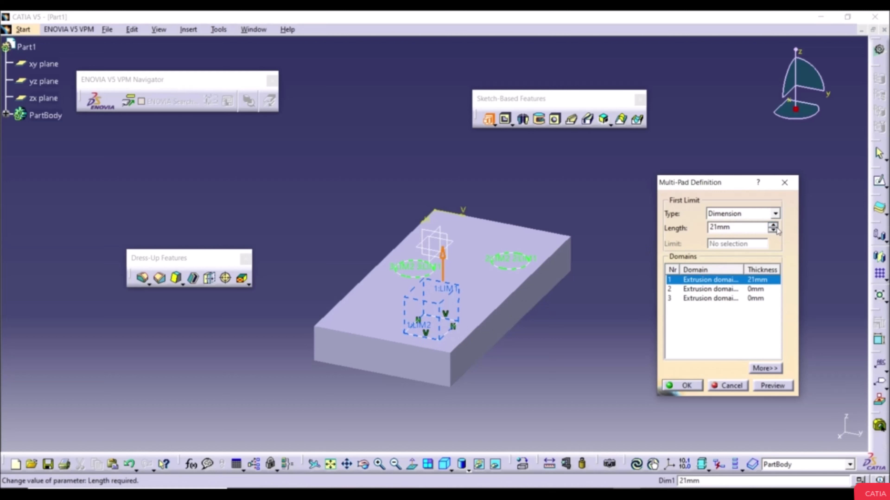
left_click(774, 230)
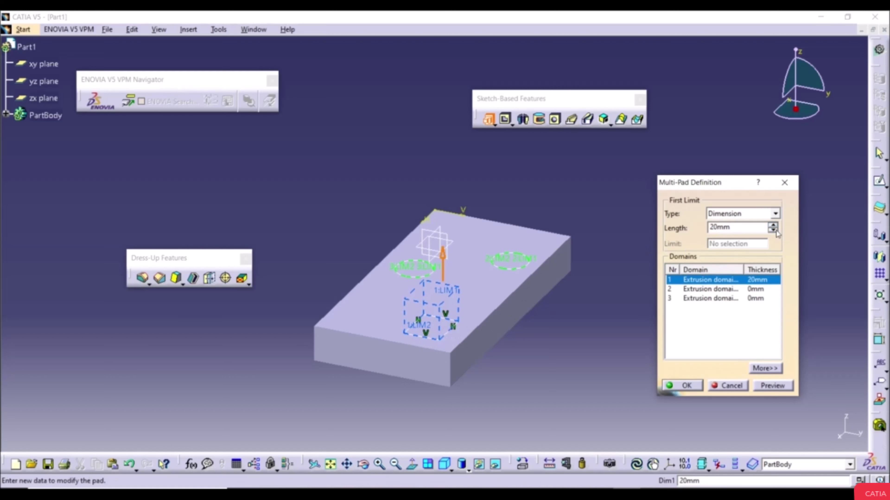
Step: Set the first limit of Multi-Pad domain 2, one of the circles, to 10 mm
left_click(699, 289)
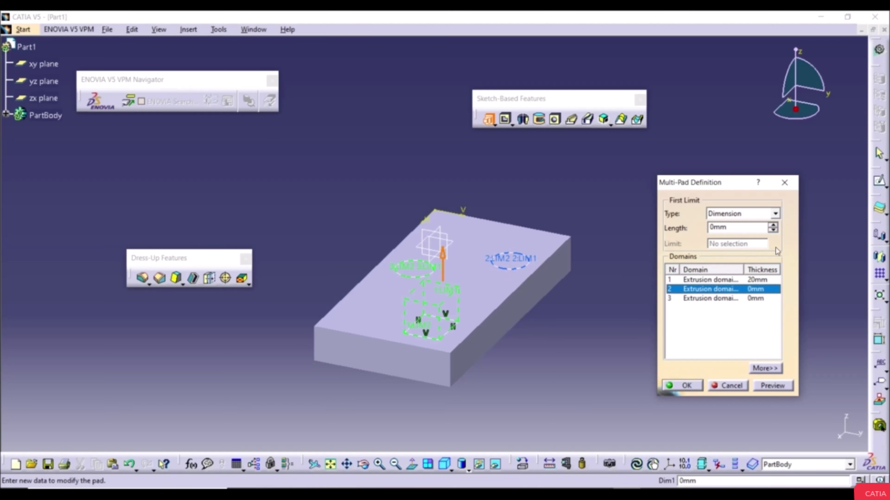
left_click(772, 225)
left_click(773, 225)
left_click(773, 225)
left_click(773, 225)
left_click(773, 225)
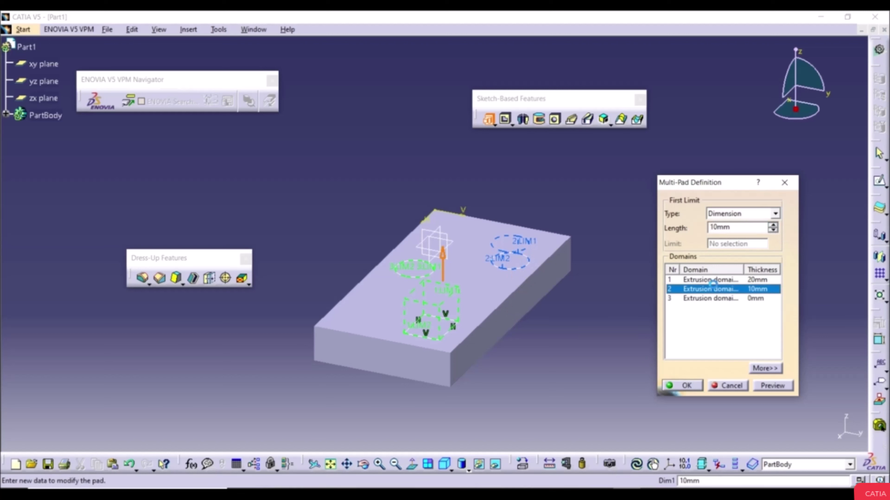
Step: Set the first limit of Multi-Pad domain 3, the remaining circle, to 25 mm and preview all three extrusions
left_click(711, 299)
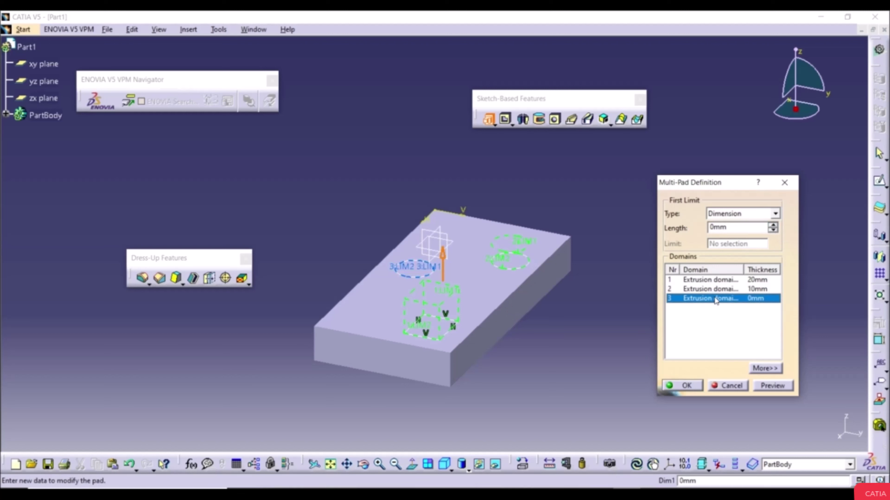
left_click(773, 225)
left_click(772, 225)
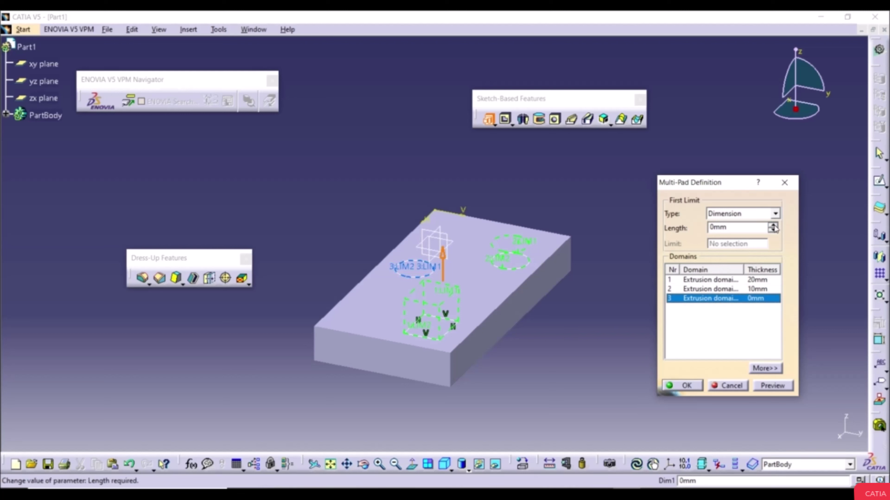
left_click_drag(773, 226, 775, 228)
left_click(773, 227)
left_click(773, 226)
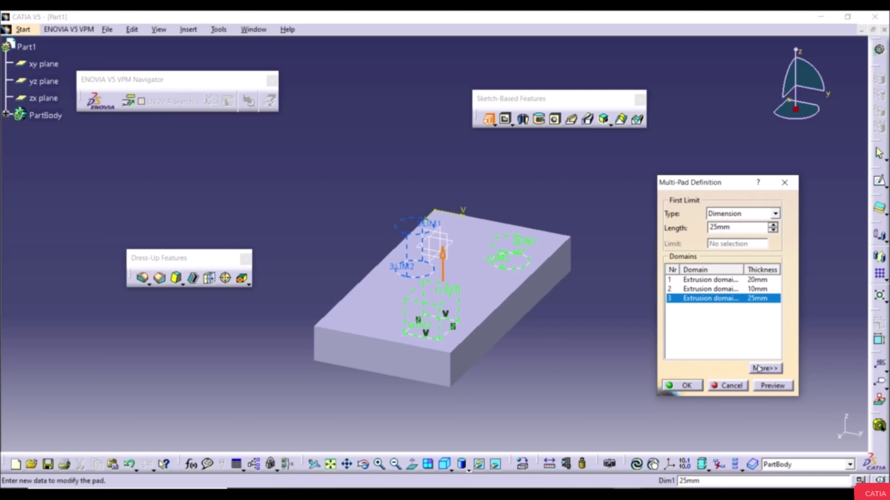
left_click(766, 386)
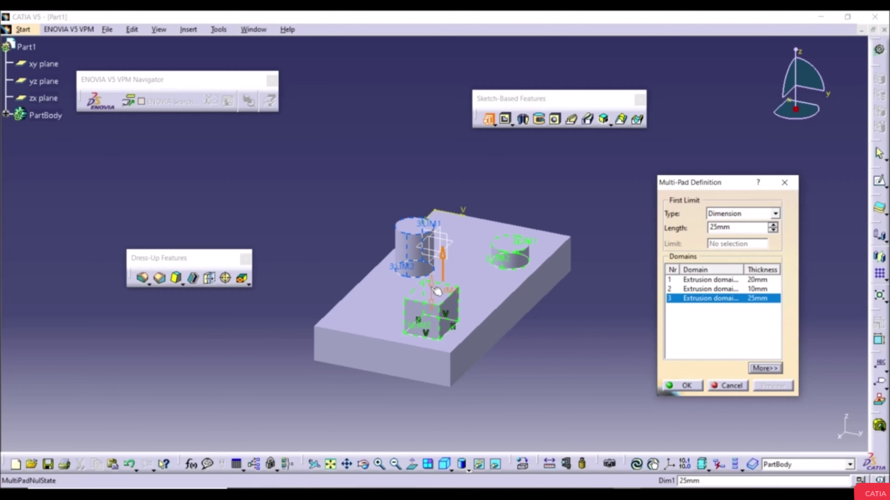
Step: Give Multi-Pad domain 3 a second limit of 50 mm, preview it, and inspect the cylinder below the block
left_click(759, 369)
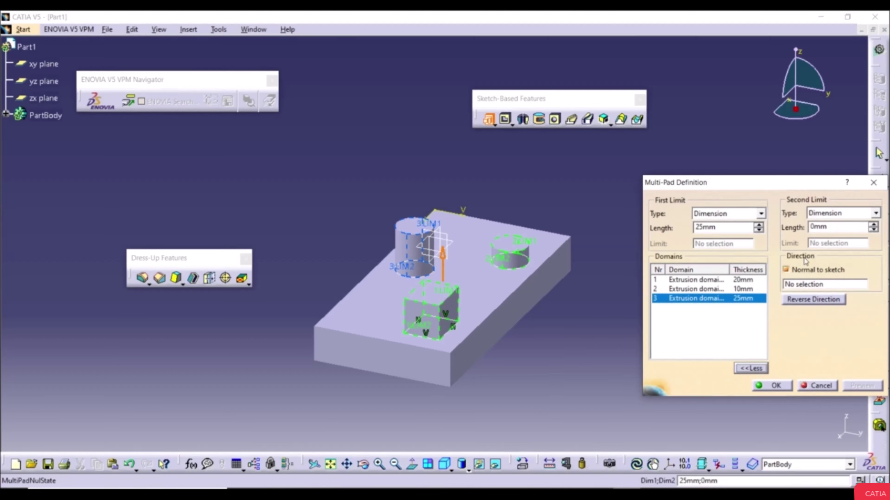
double_click(826, 228)
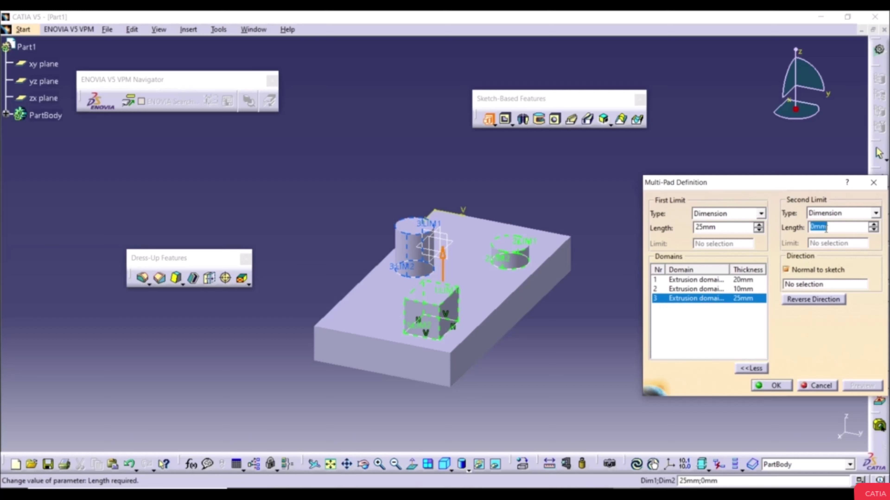
type("50")
key("Return")
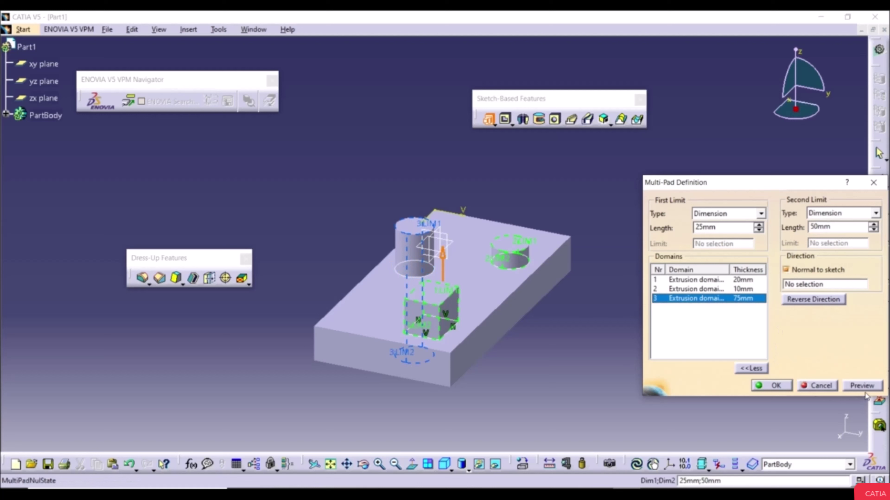
left_click(862, 385)
middle_click_drag(470, 359, 434, 305)
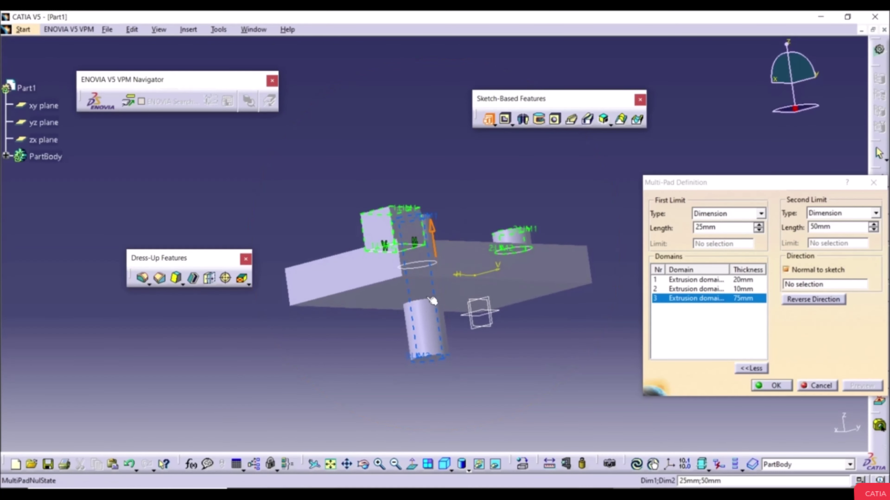
middle_click_drag(483, 263, 481, 312)
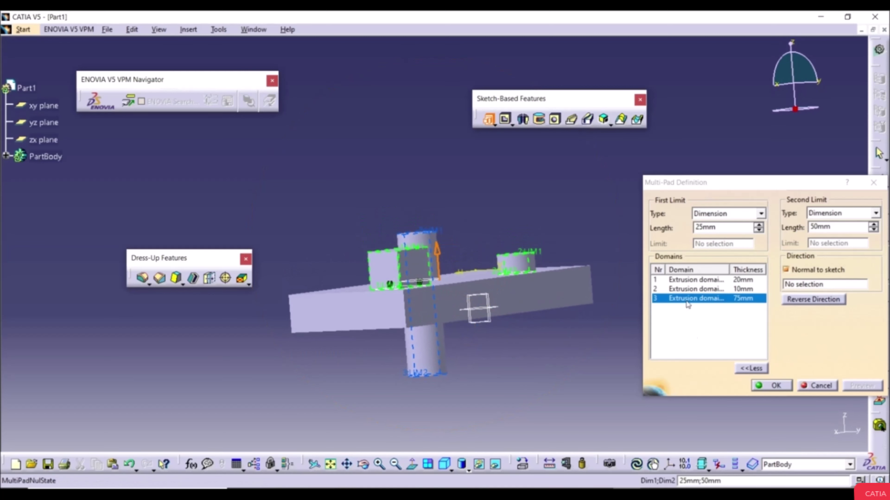
Step: Give Multi-Pad domain 2 a second limit of 100 mm, preview it, and inspect the cylinder from above
left_click(687, 290)
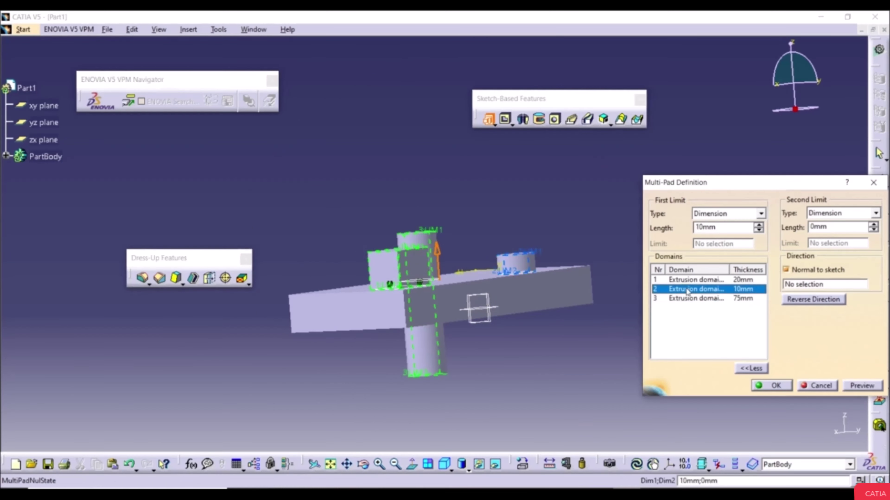
double_click(846, 227)
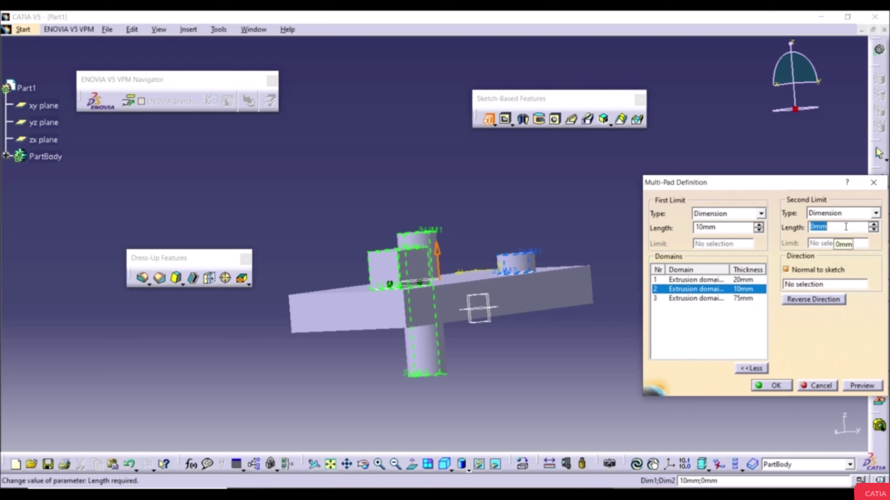
type("100")
key("Return")
left_click(861, 385)
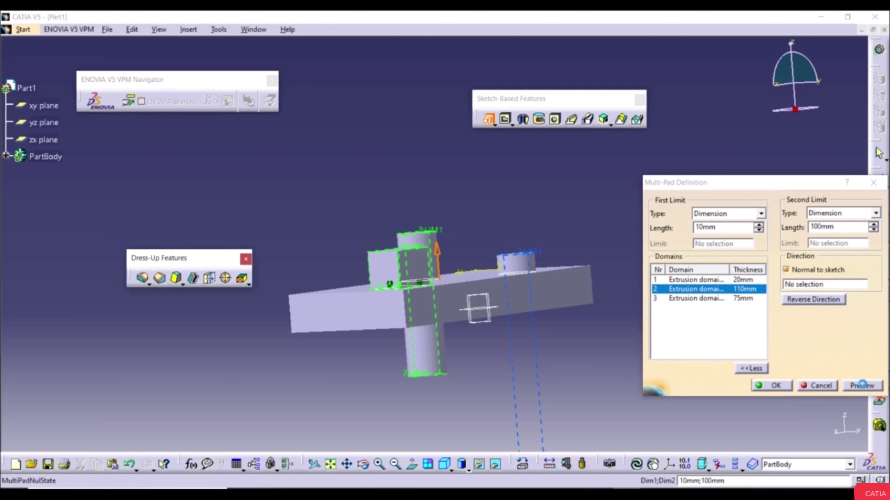
middle_click_drag(483, 298, 477, 364)
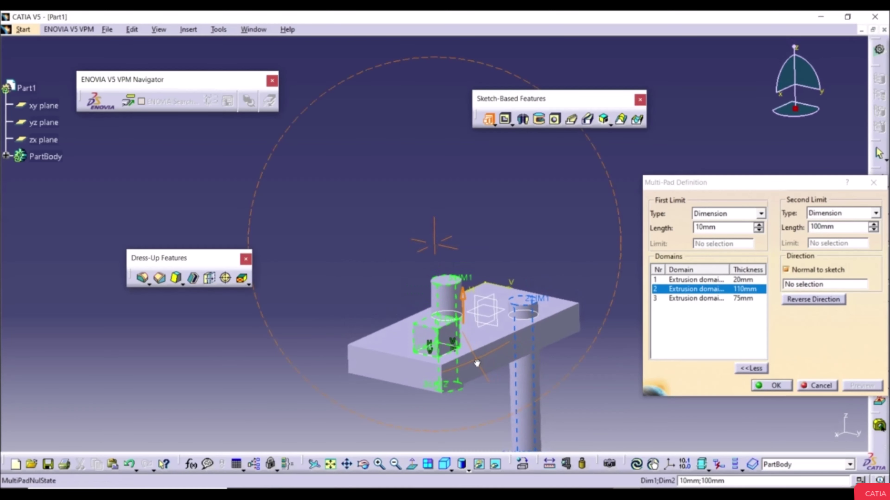
Step: Give Multi-Pad domain 1, the square, a second limit of 60 mm, preview it, and create the Multi-Pad
left_click(689, 281)
double_click(846, 228)
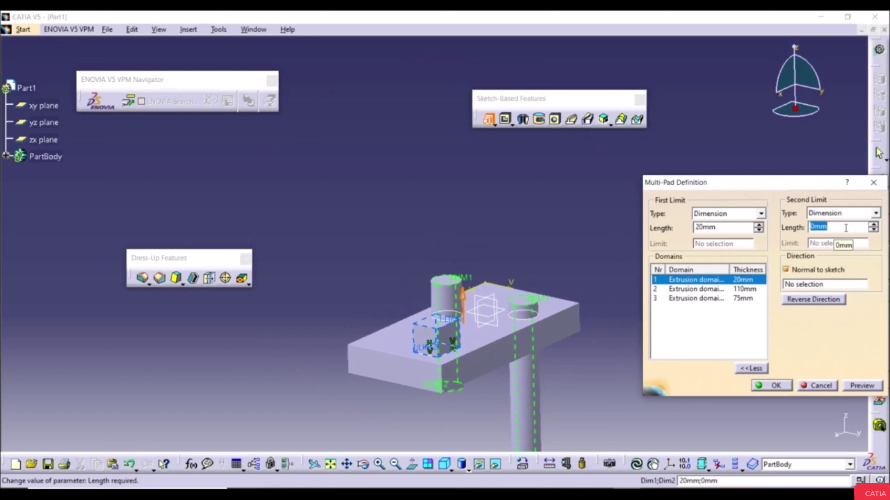
type("60")
key("Return")
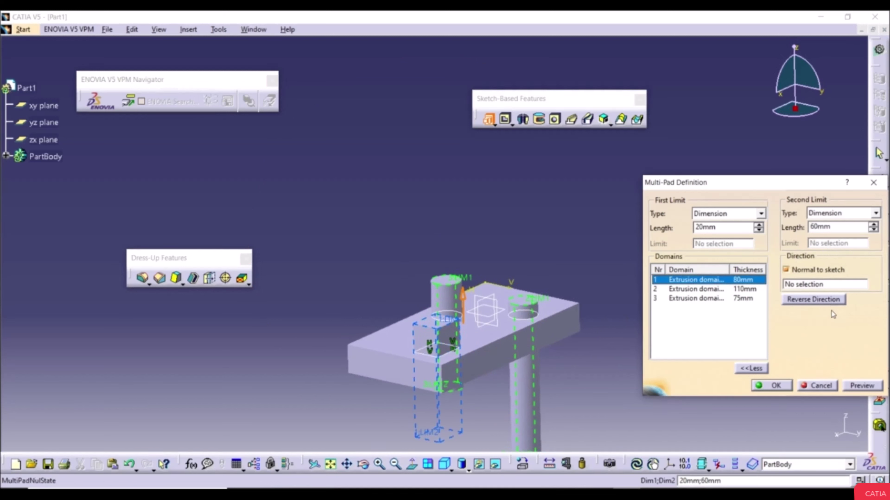
left_click(858, 386)
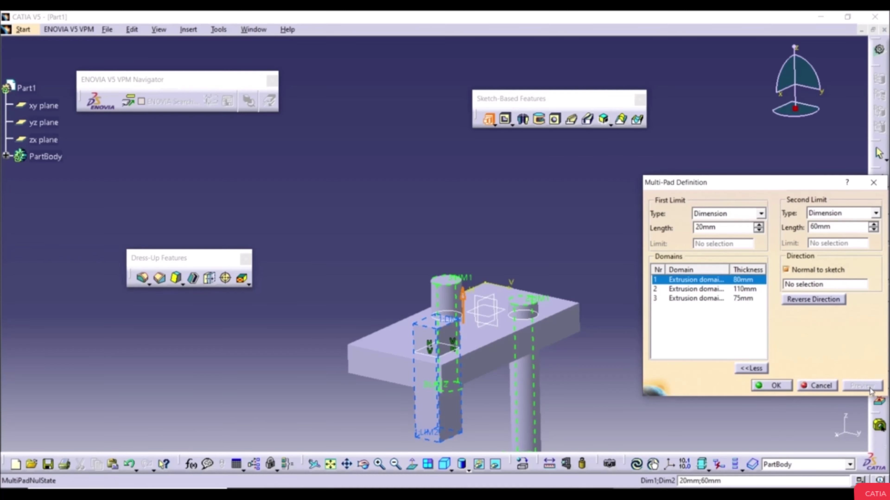
middle_click_drag(391, 321, 391, 247)
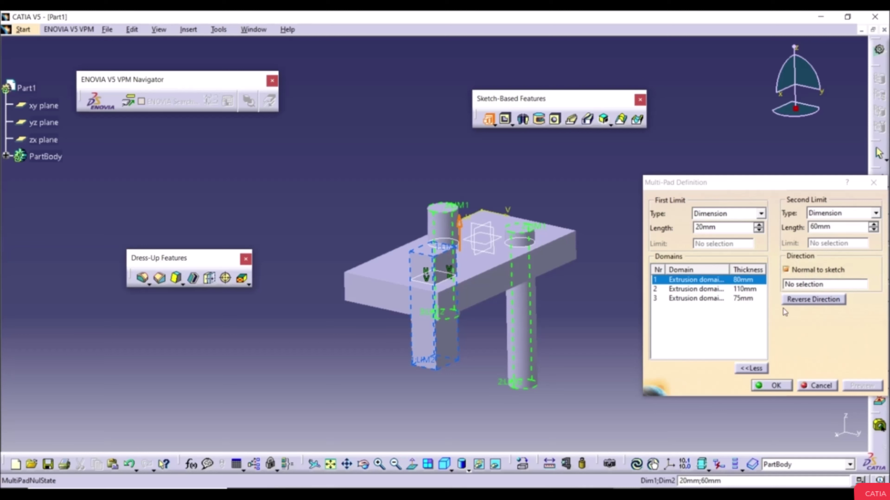
left_click(769, 390)
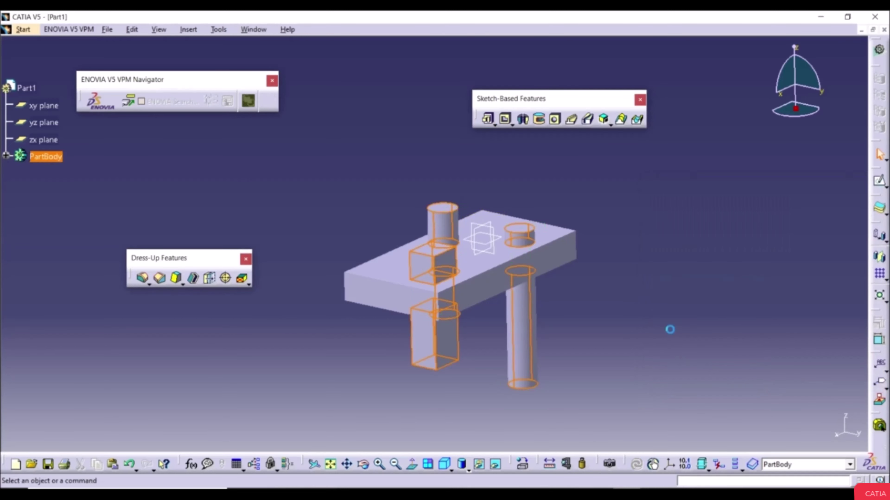
middle_click_drag(411, 310, 659, 309)
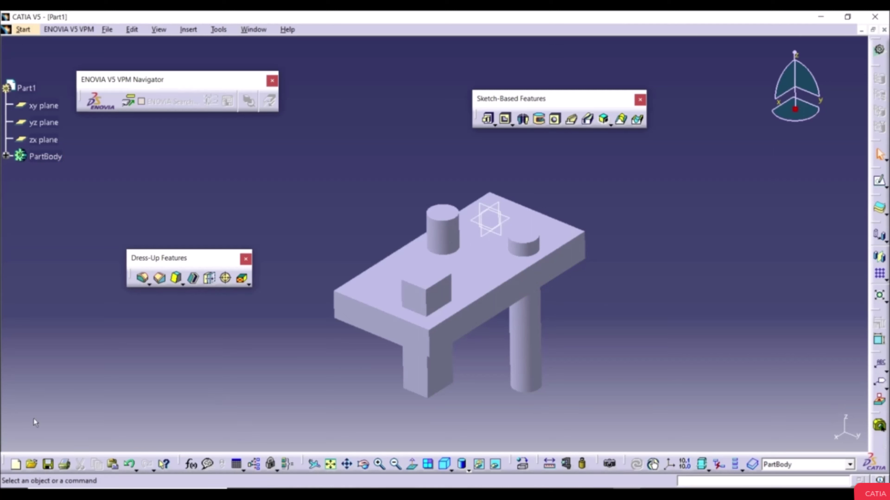
Step: Undo the Multi-Pad and start a Multi-Pocket from the sketch with the square and two circles
left_click(133, 467)
left_click(206, 339)
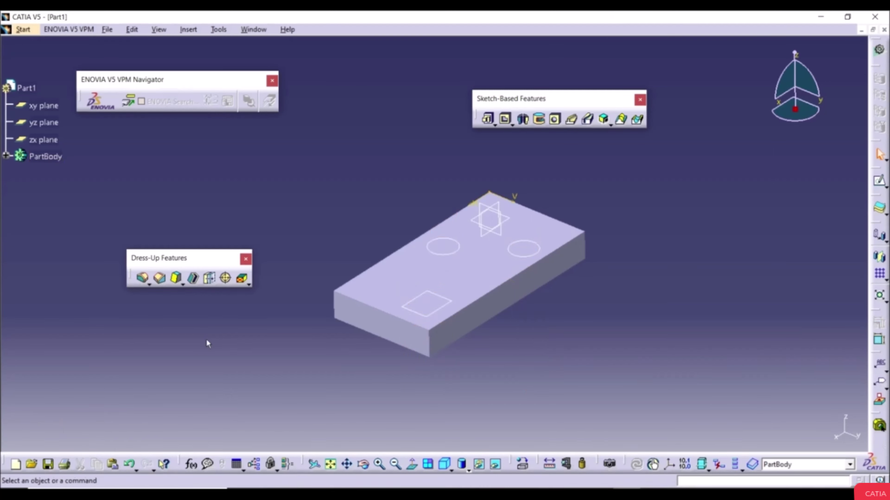
left_click(513, 125)
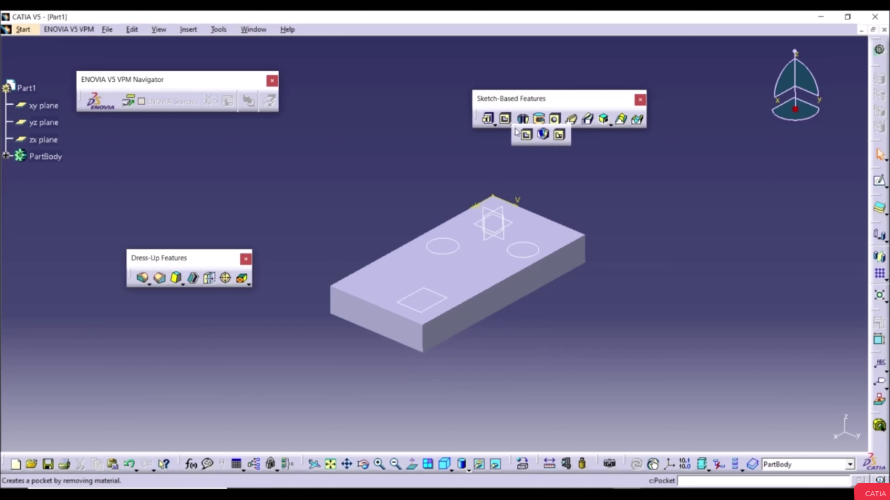
left_click(559, 137)
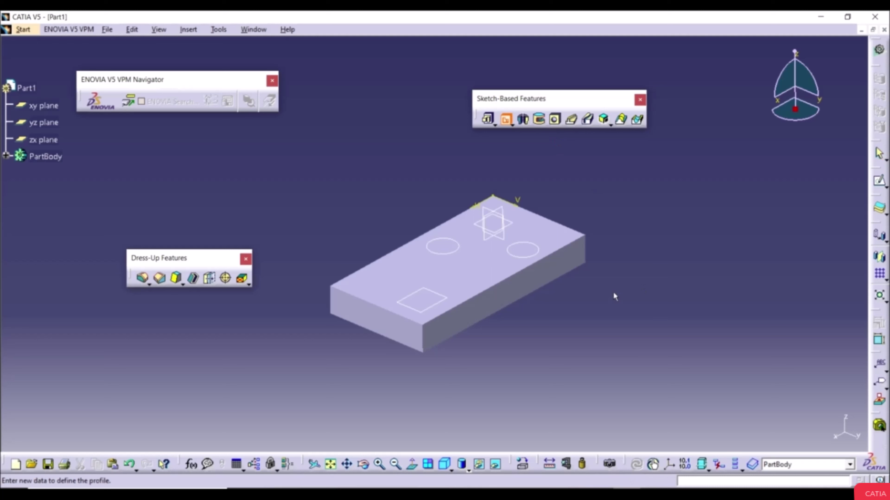
left_click(531, 256)
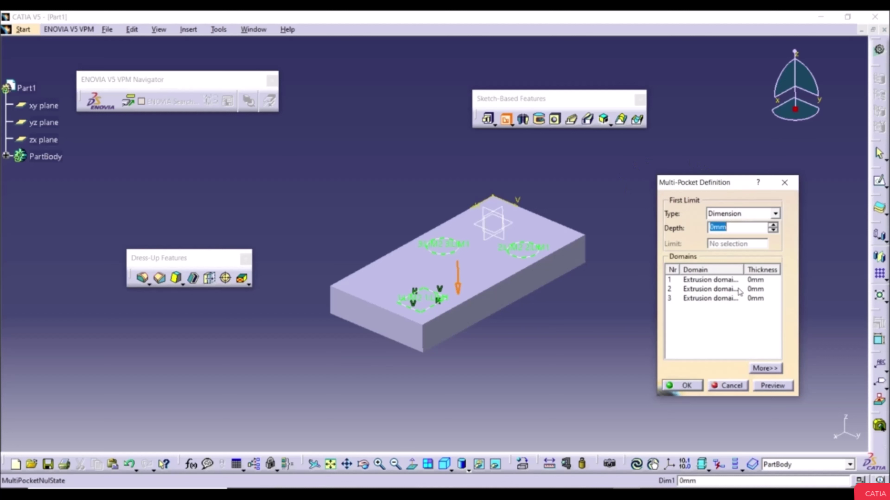
Step: Set the depth of Multi-Pocket domain 1, the square, to 5 mm
left_click(710, 283)
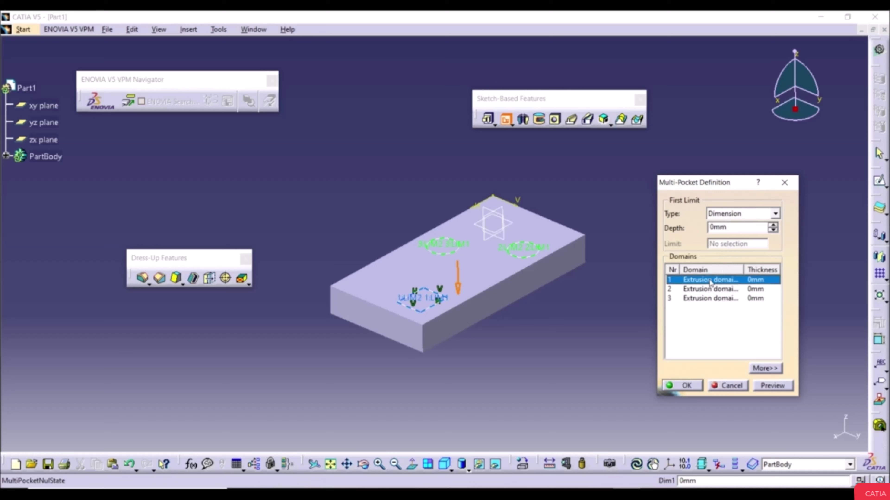
double_click(745, 230)
type("5")
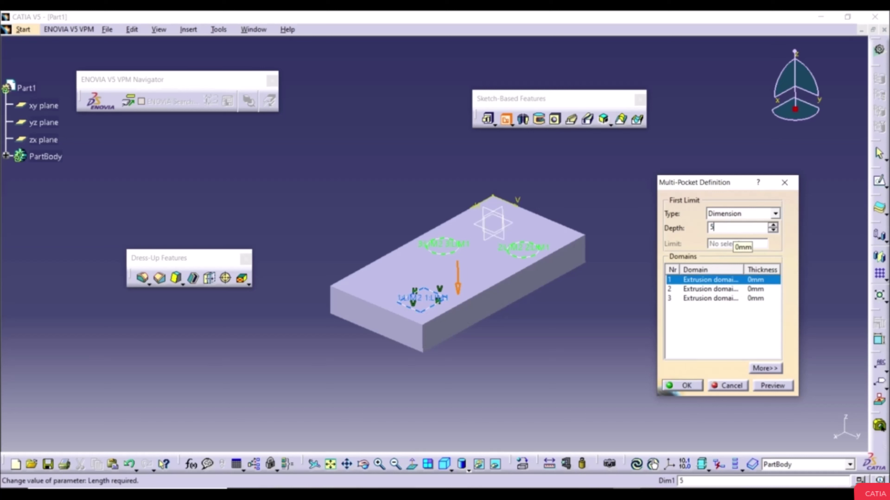
key("Return")
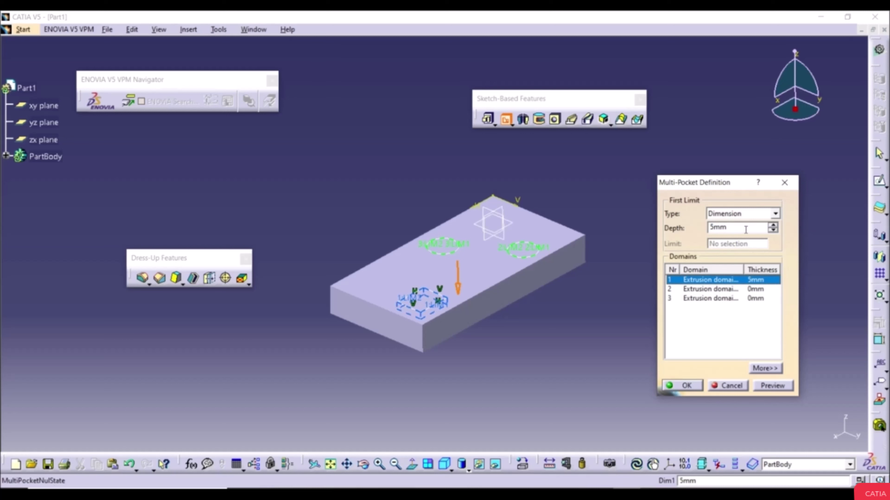
Step: Set the depth of Multi-Pocket domain 2, one of the circles, to 10 mm
left_click(719, 293)
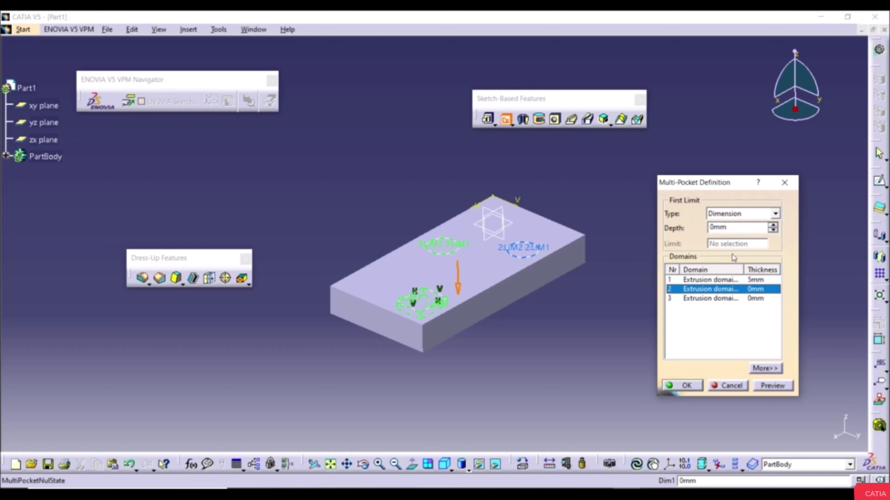
double_click(734, 232)
type("10")
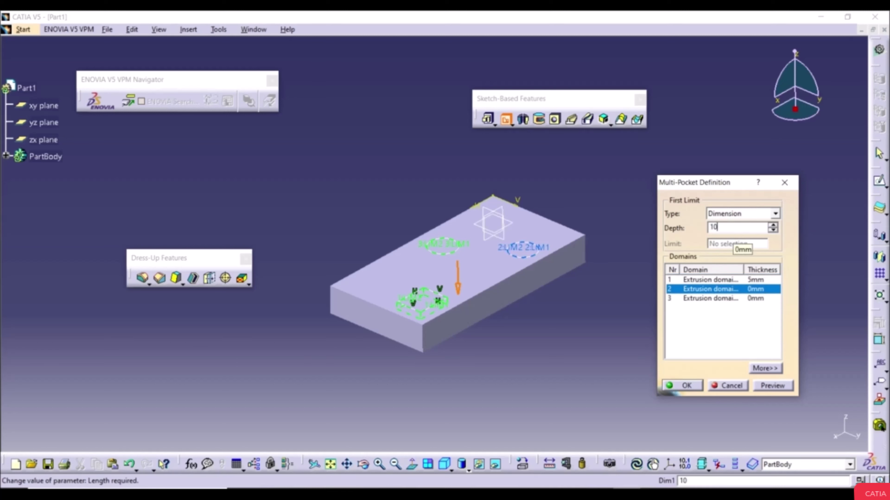
key("Return")
Step: Set the depth of Multi-Pocket domain 3, the remaining circle, to 2 mm and preview all three pockets
left_click(719, 298)
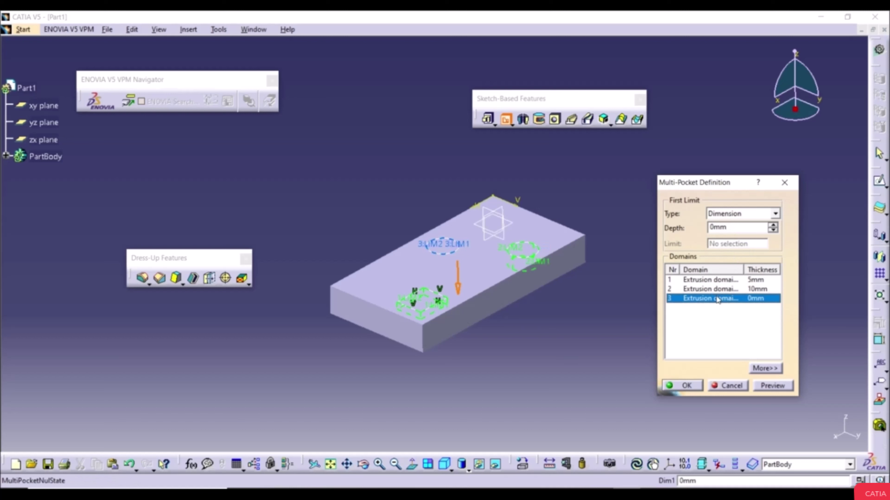
double_click(724, 229)
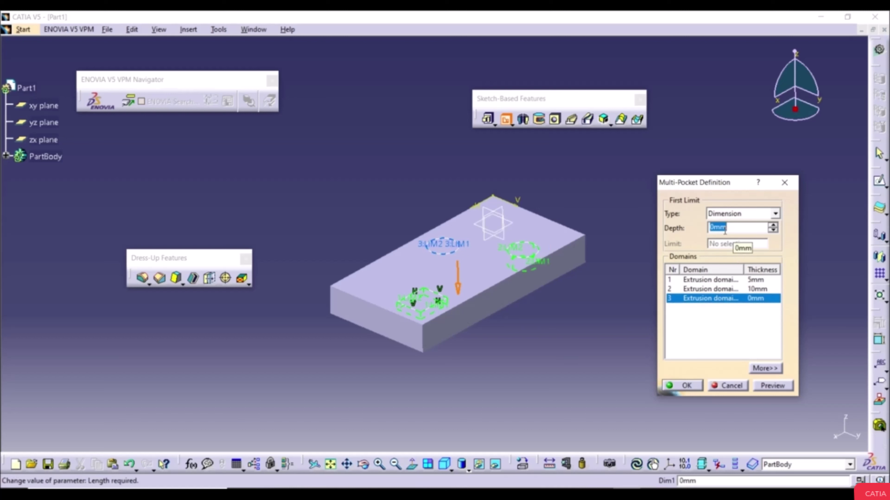
type("2")
key("Return")
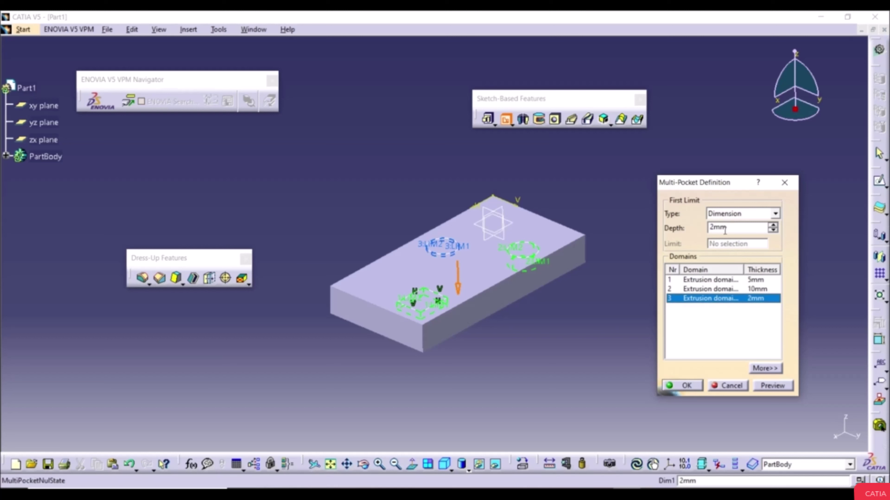
left_click(775, 388)
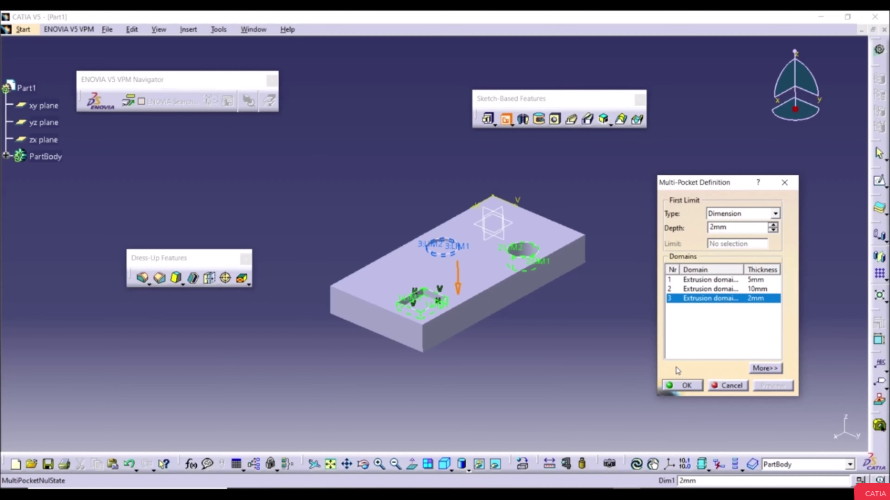
Step: Show the additional second-limit and direction settings, create the Multi-Pocket, and inspect its three recesses in the block
left_click(753, 369)
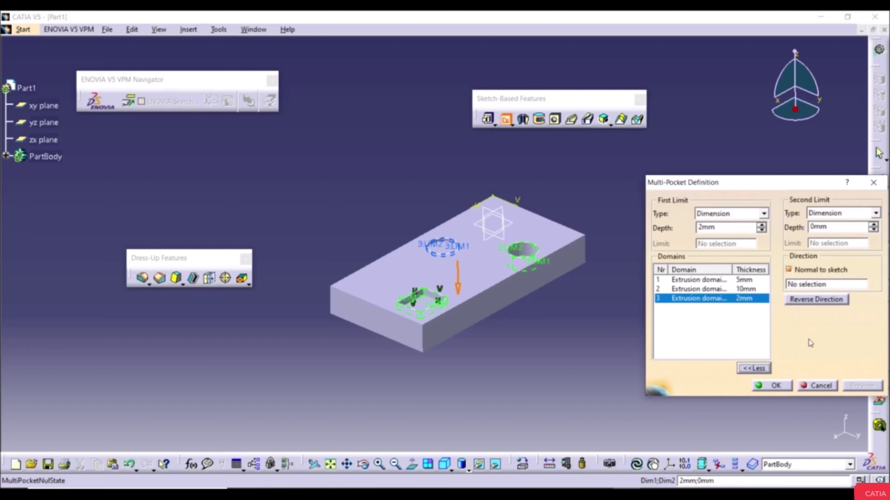
left_click(772, 385)
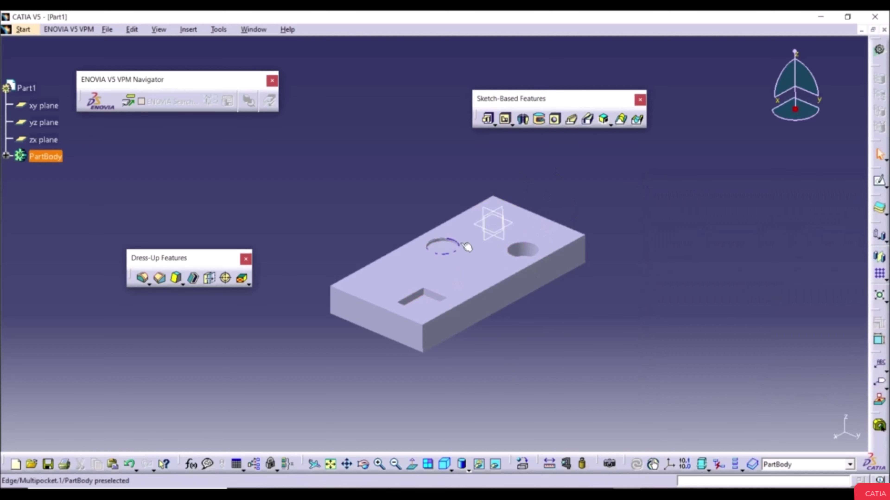
mouse_move(466, 247)
middle_mouse_down()
mouse_move(473, 390)
mouse_move(469, 312)
mouse_move(483, 249)
middle_mouse_up()
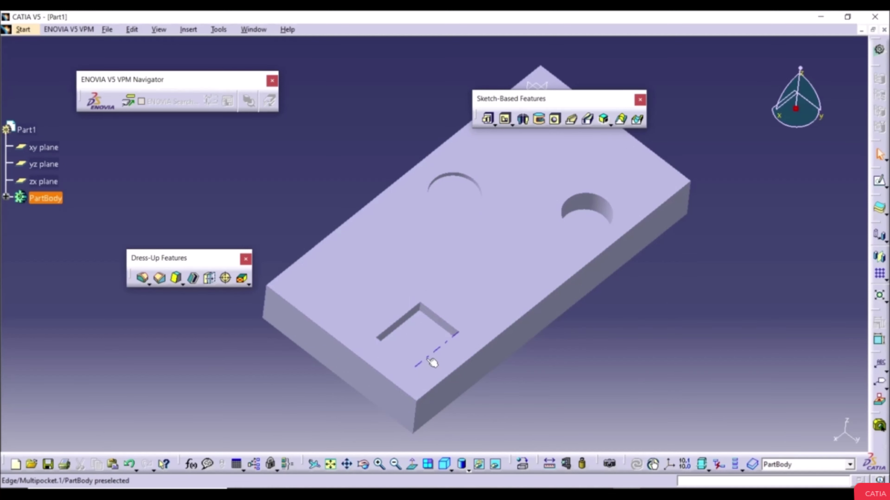
left_click(703, 338)
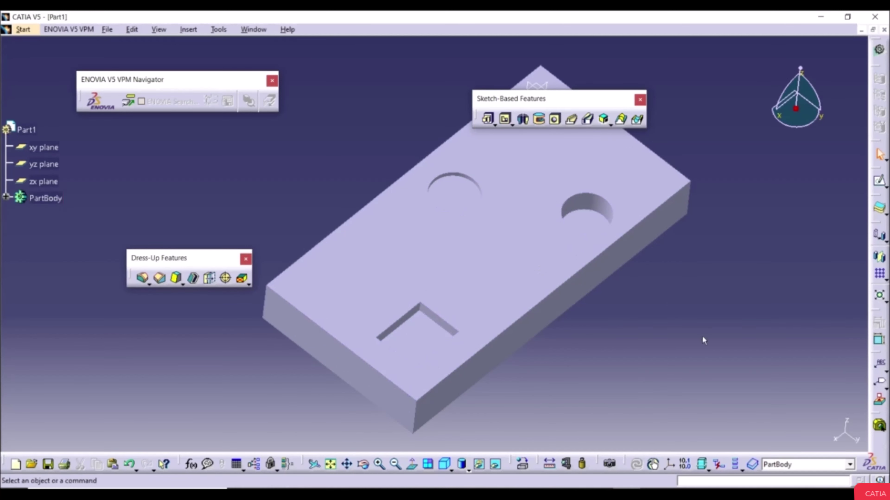
middle_click_drag(703, 337, 656, 269)
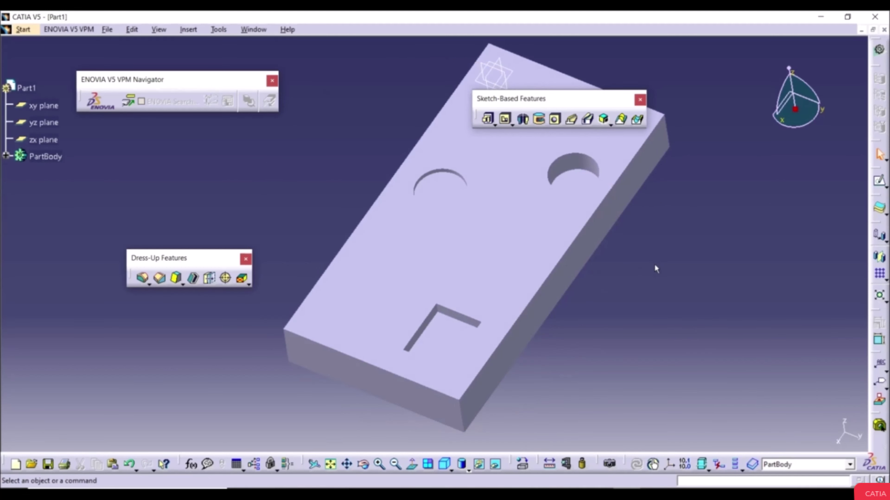
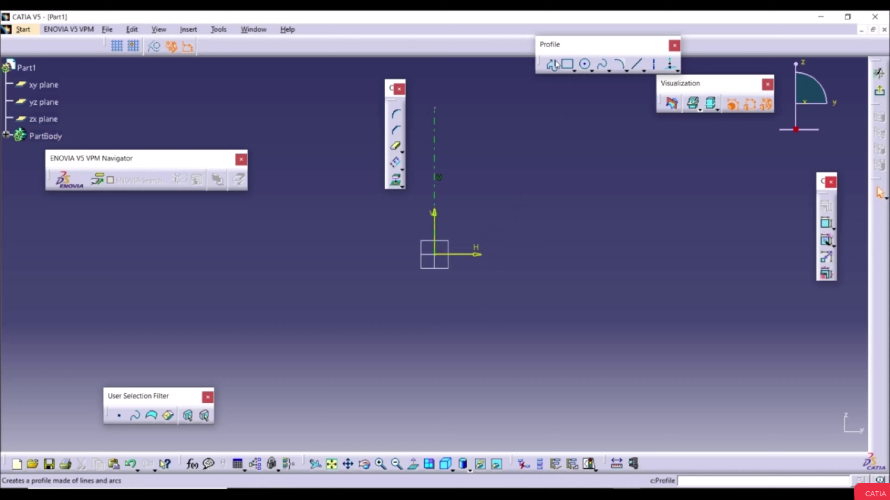
Step: Sketch a stepped profile of horizontal and vertical lines beside the axis, from about (42, 0) mm, through (96, 77) mm, down to (96, 20) mm
left_click(551, 65)
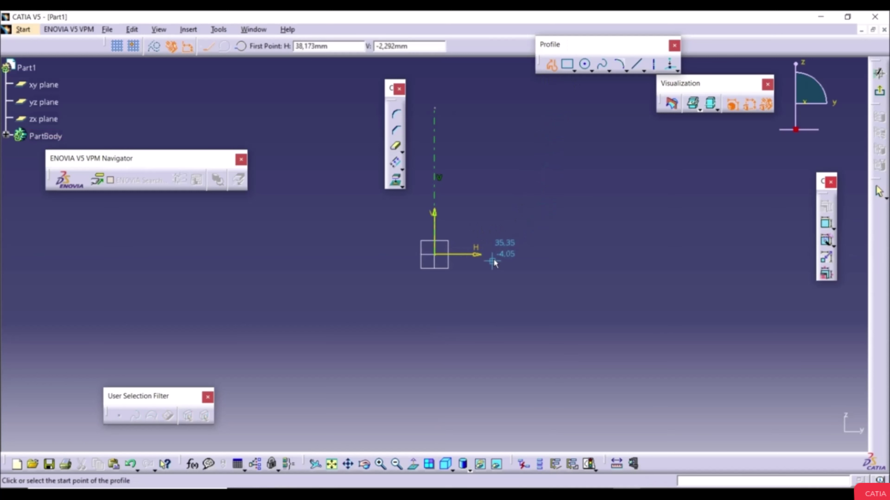
left_click(505, 254)
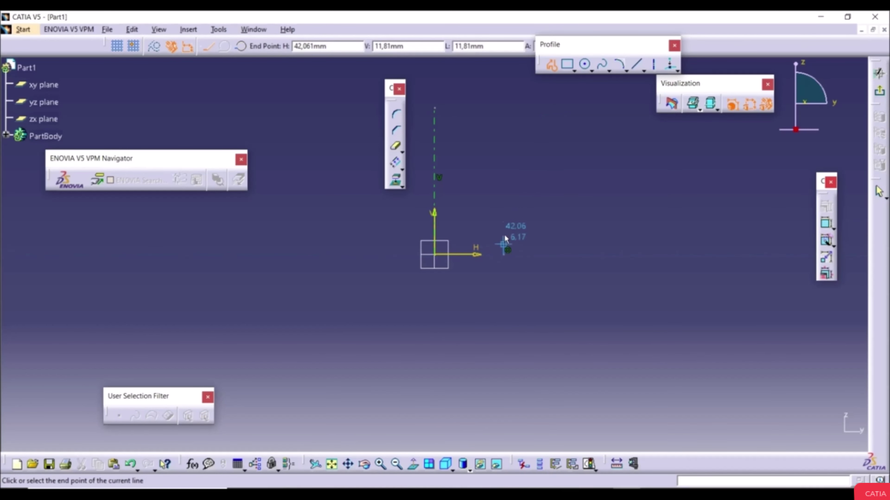
left_click(503, 198)
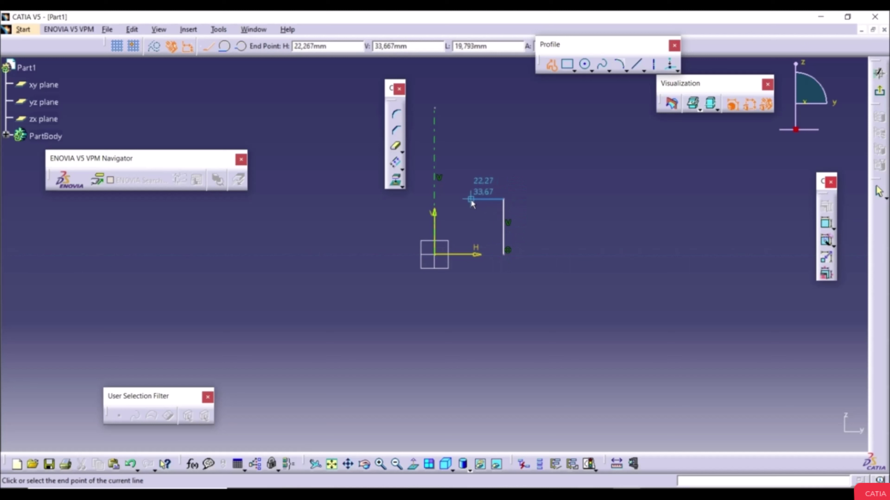
left_click(470, 199)
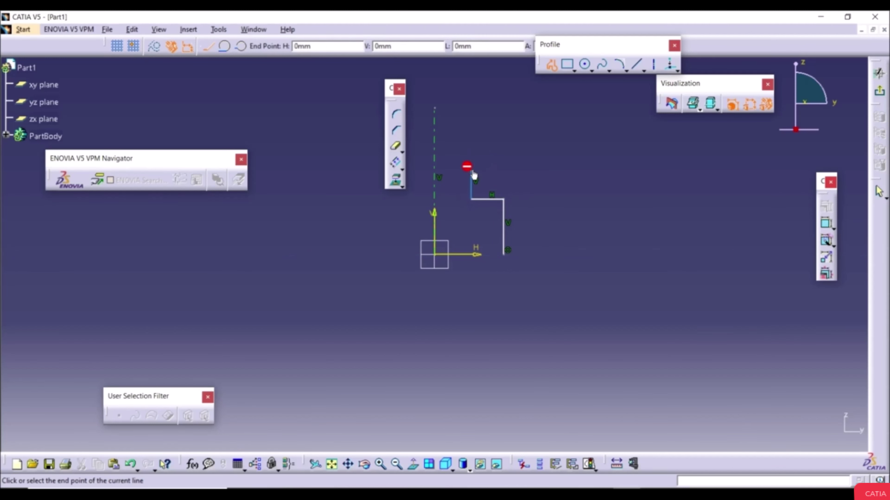
left_click(471, 171)
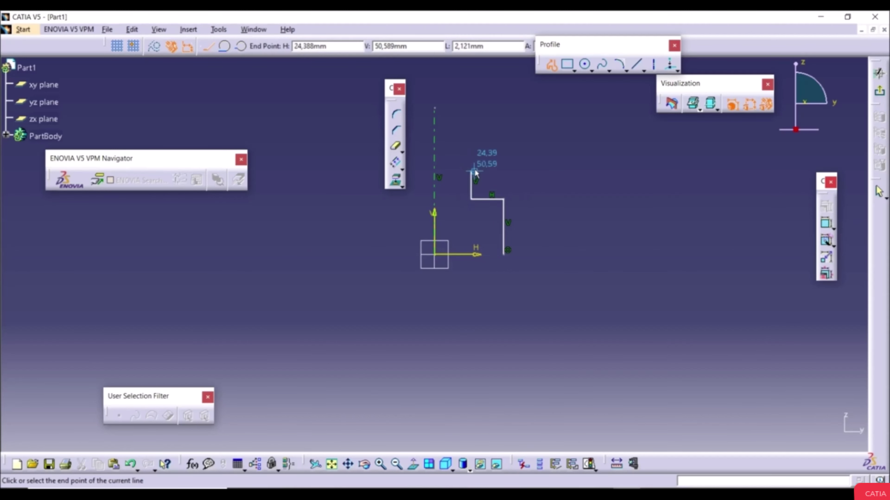
left_click(553, 171)
left_click(555, 128)
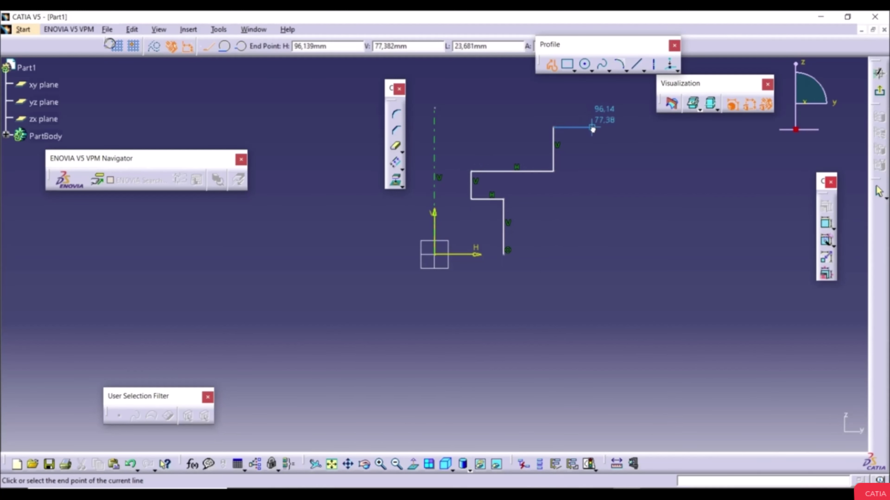
left_click(592, 129)
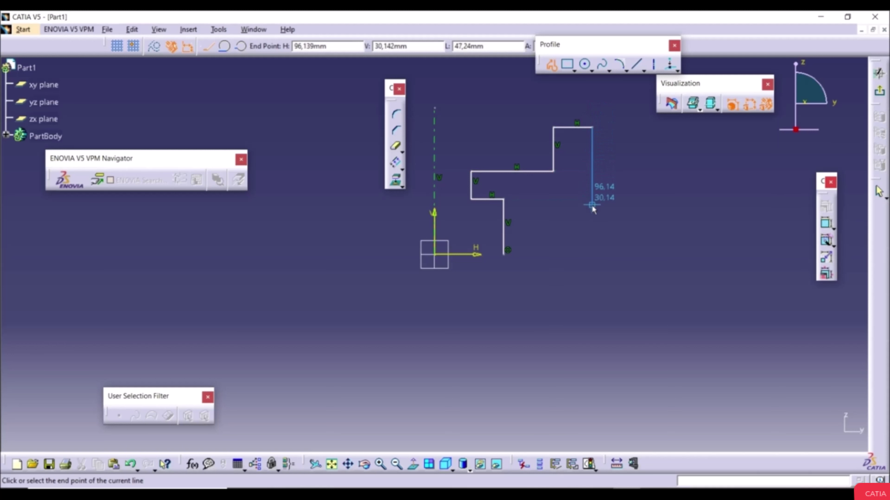
left_click(592, 221)
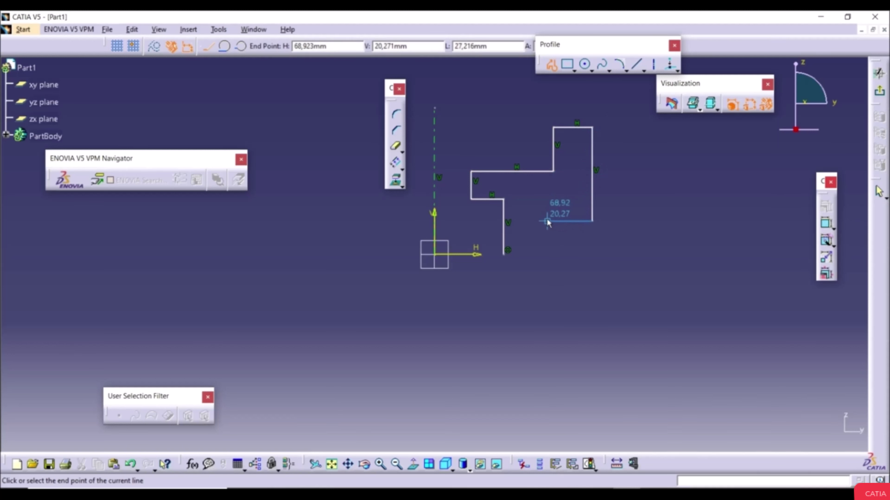
Step: Close the stepped profile with a horizontal segment about 27 mm long, a 20 mm drop to the H axis and a bottom segment about 27 mm long
left_click(547, 221)
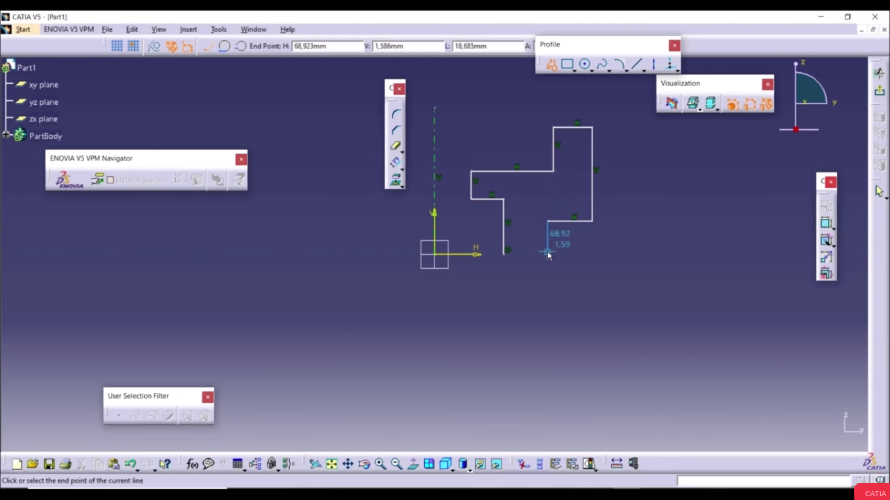
left_click(547, 254)
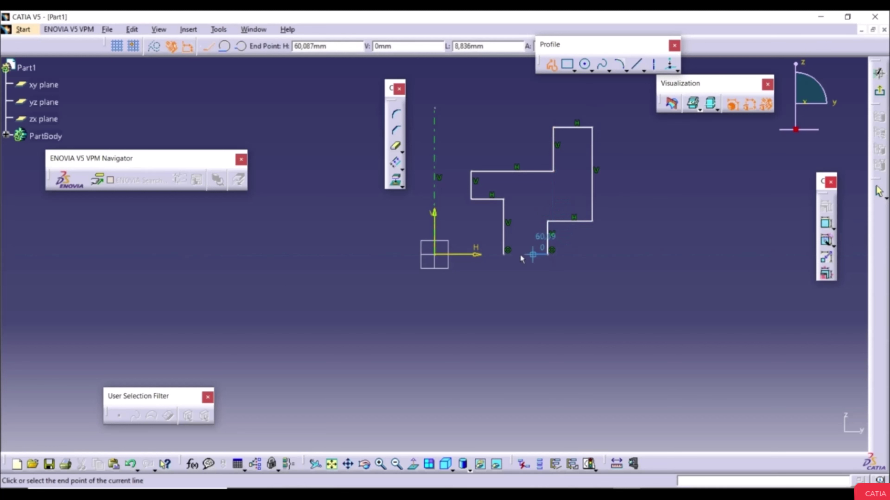
left_click(503, 255)
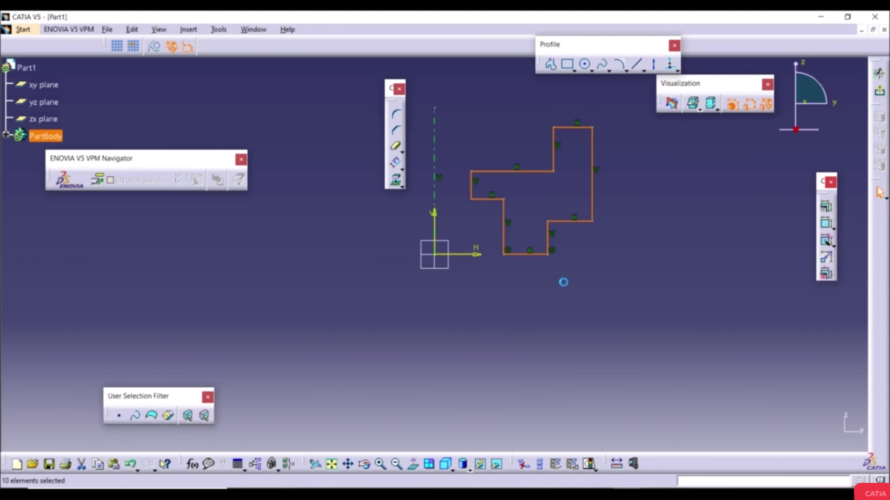
Step: Apply Auto Constraint to all ten lines of the closed profile
left_click(826, 241)
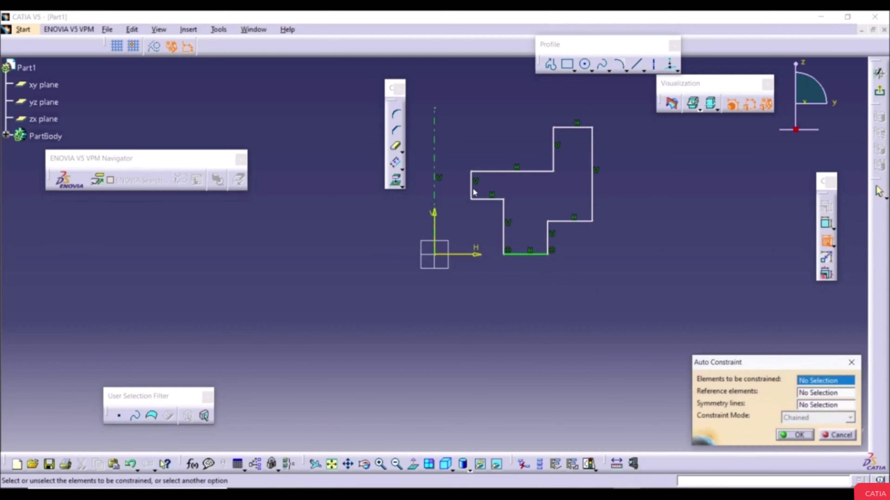
left_click_drag(452, 102, 648, 261)
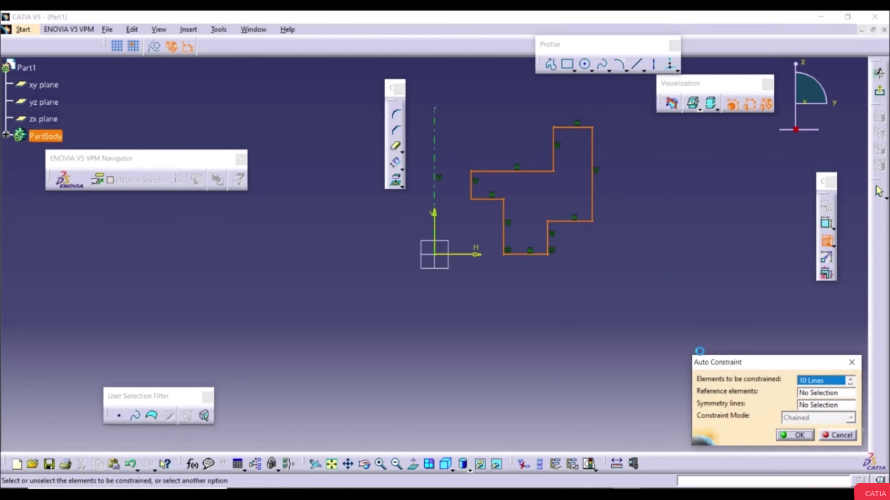
left_click(802, 439)
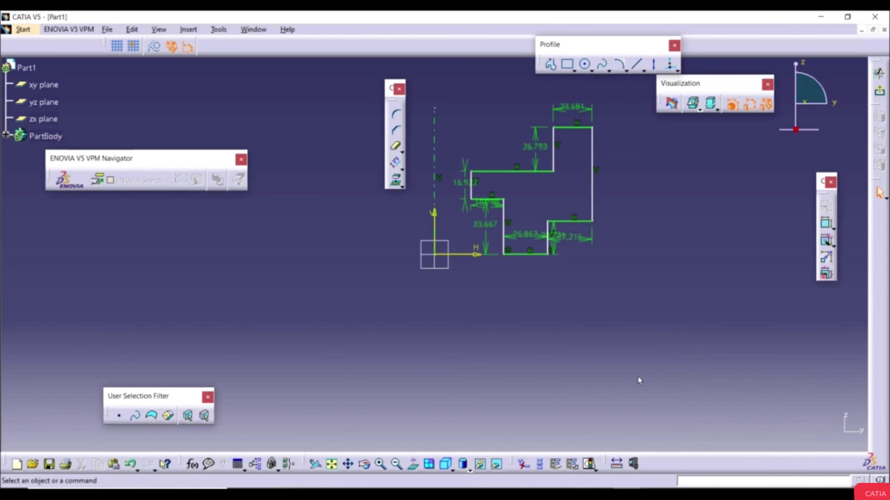
Step: Dimension the horizontal distance from the sketch origin to the profile's lower inner corner and exit the sketch
left_click(825, 227)
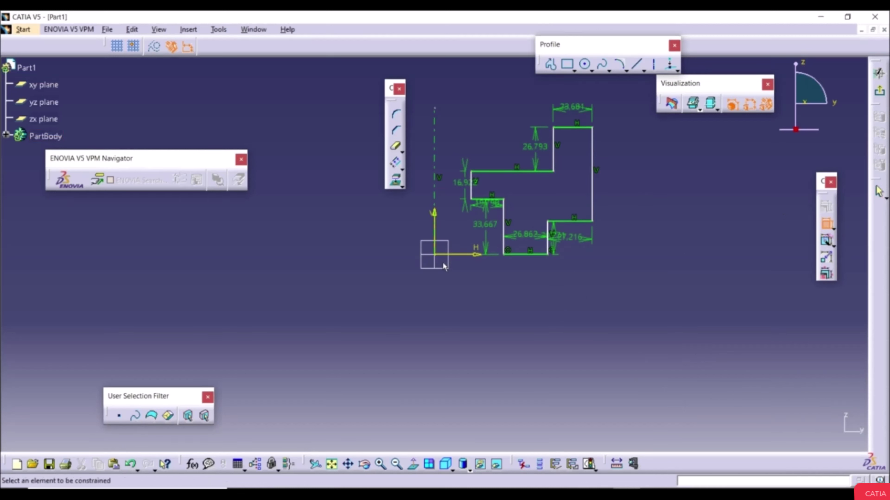
left_click(436, 255)
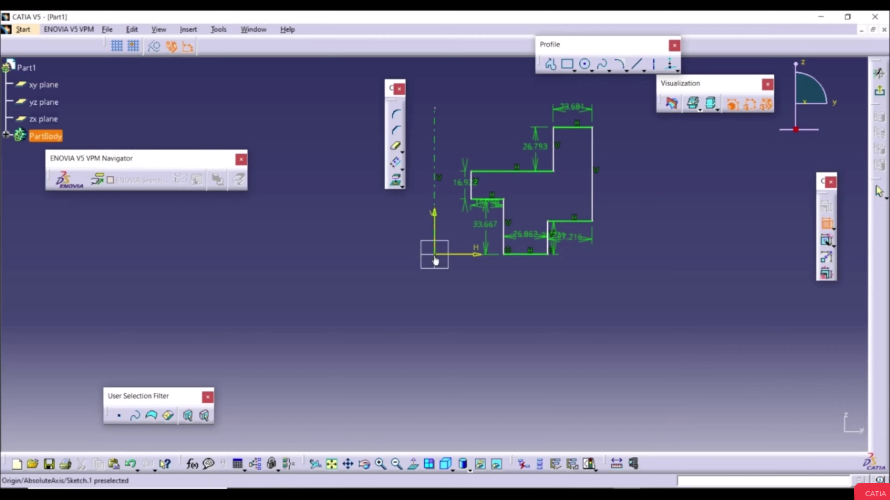
left_click(503, 259)
left_click(480, 279)
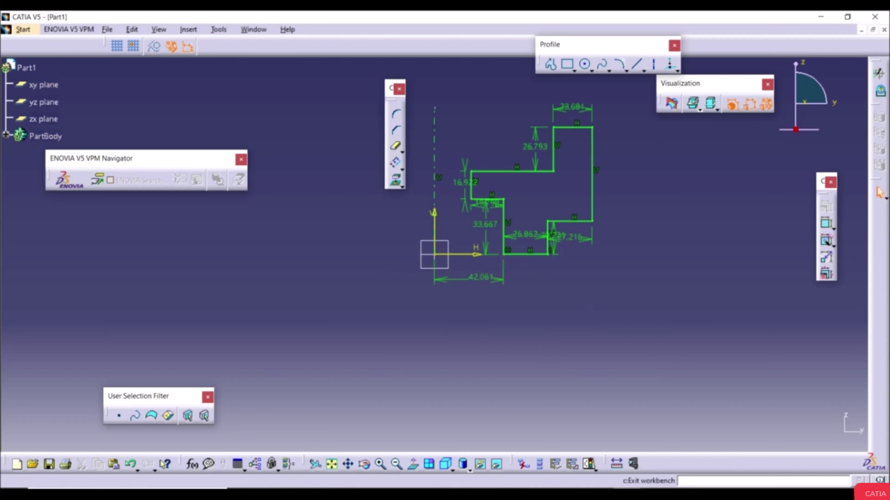
left_click(880, 91)
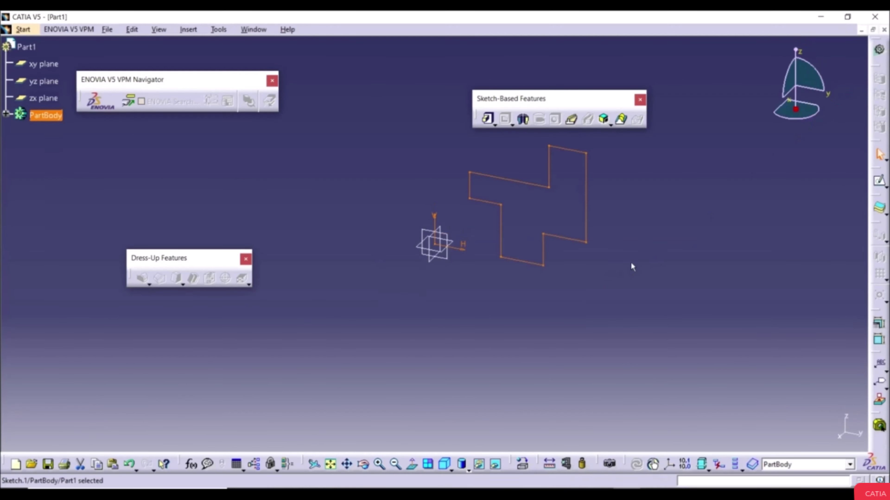
left_click(524, 119)
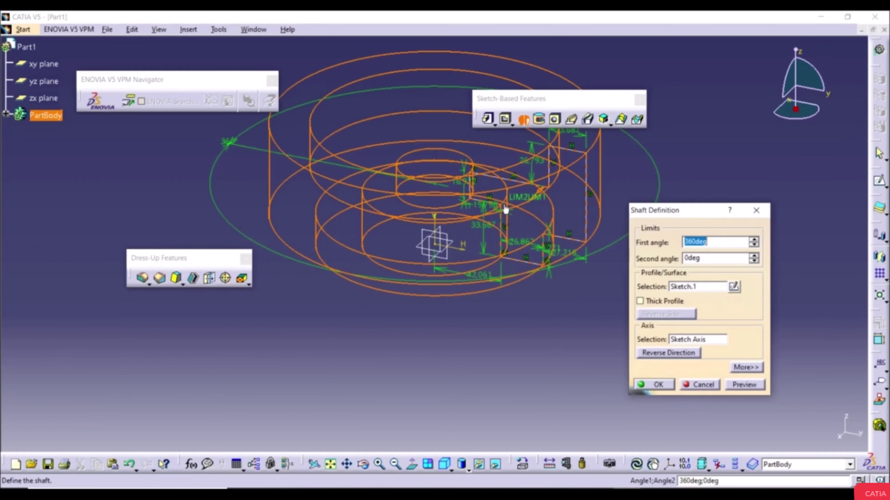
middle_click_drag(490, 190, 480, 252)
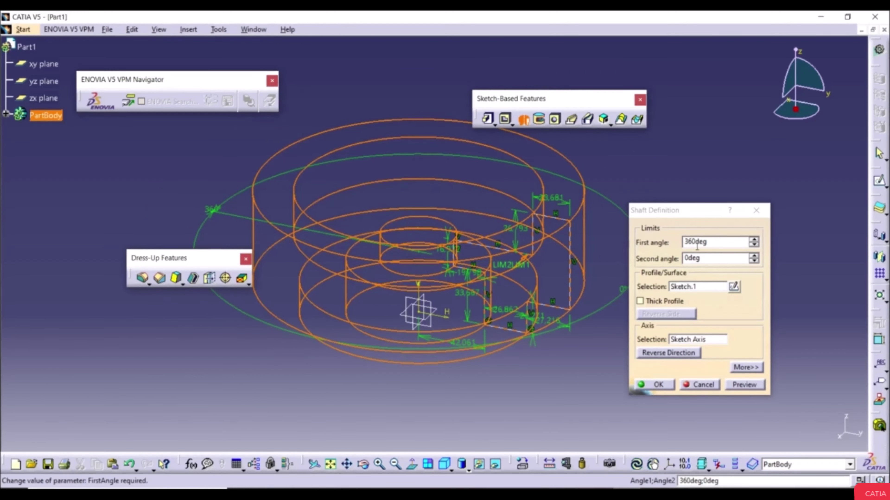
left_click(735, 384)
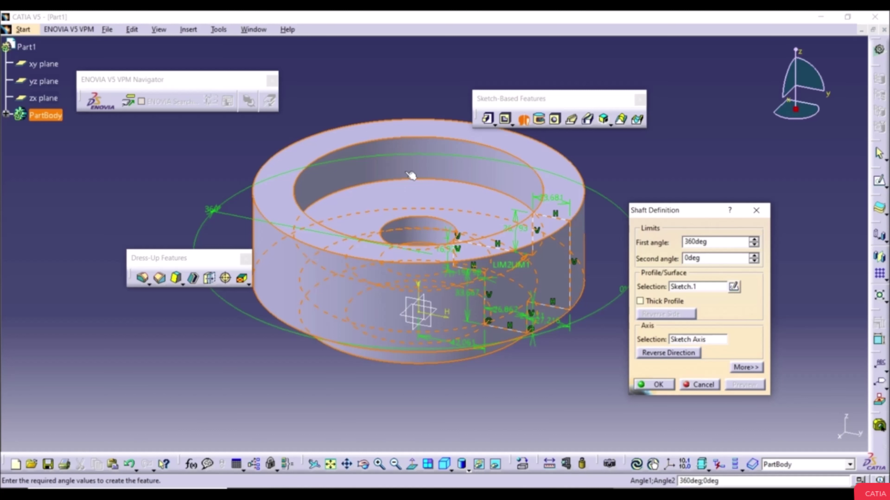
left_click(707, 385)
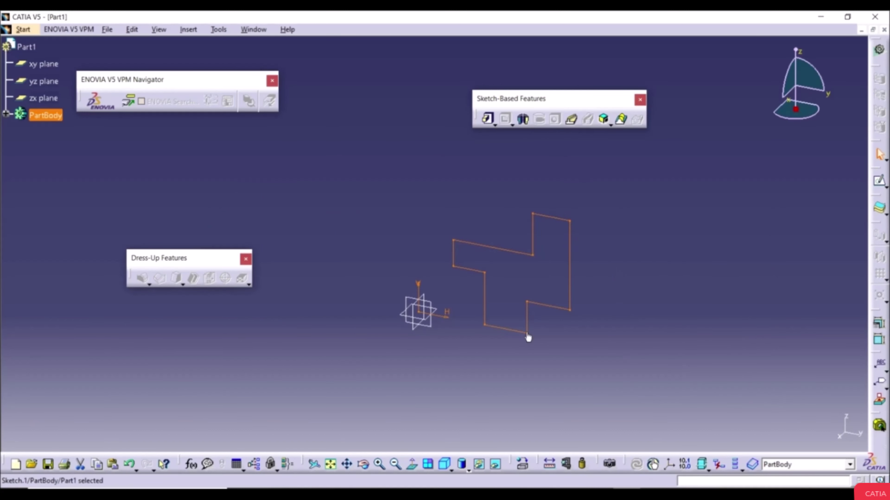
left_click(664, 269)
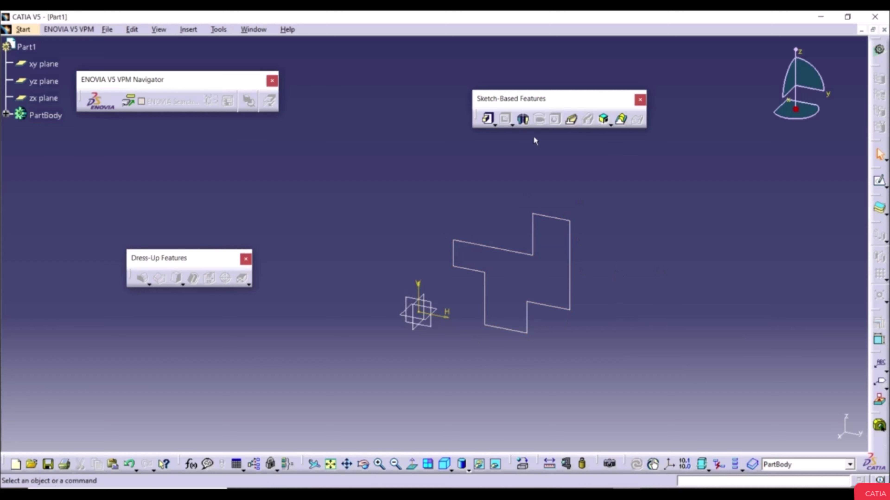
Step: Start a Shaft from the stepped profile sketch around the sketch axis and preview the full 360-degree revolution
left_click(524, 121)
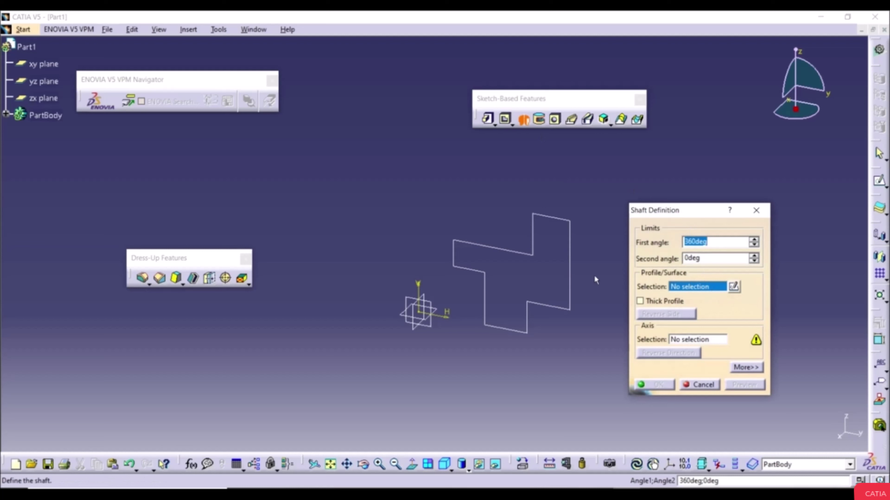
left_click(570, 270)
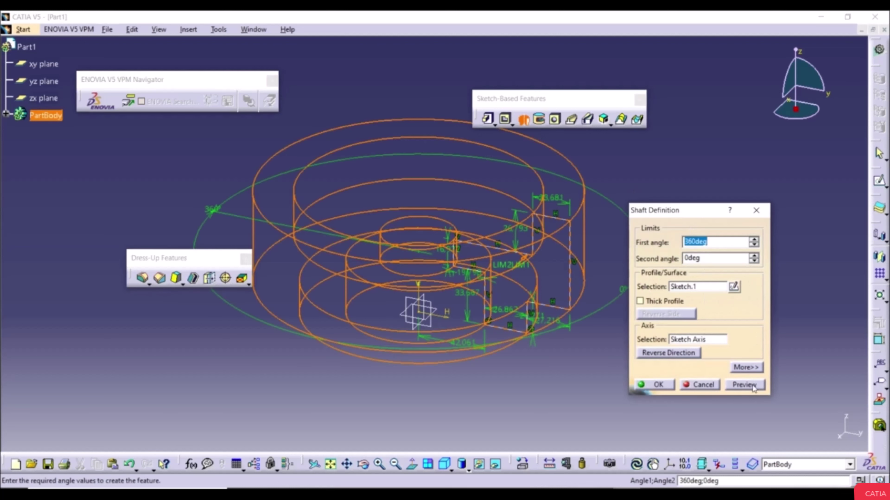
left_click(751, 386)
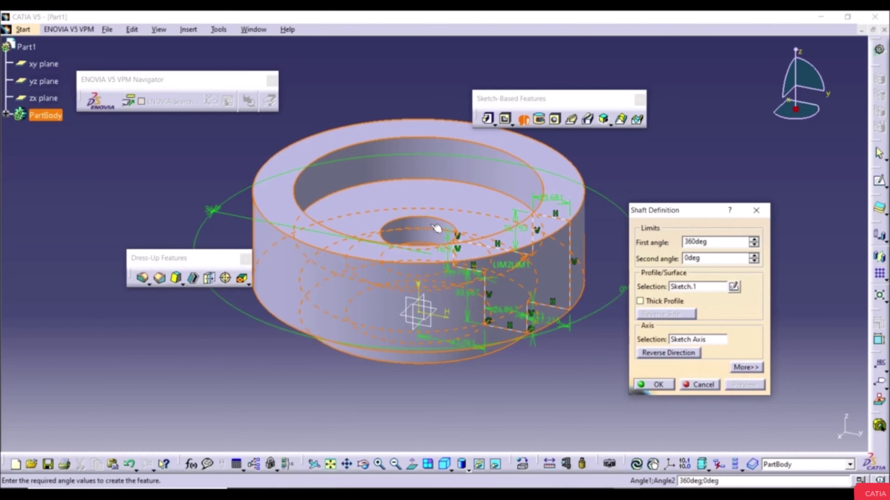
Step: Set the shaft's first angle to 150 deg and second angle to 100 deg, and preview the partial revolution
double_click(727, 243)
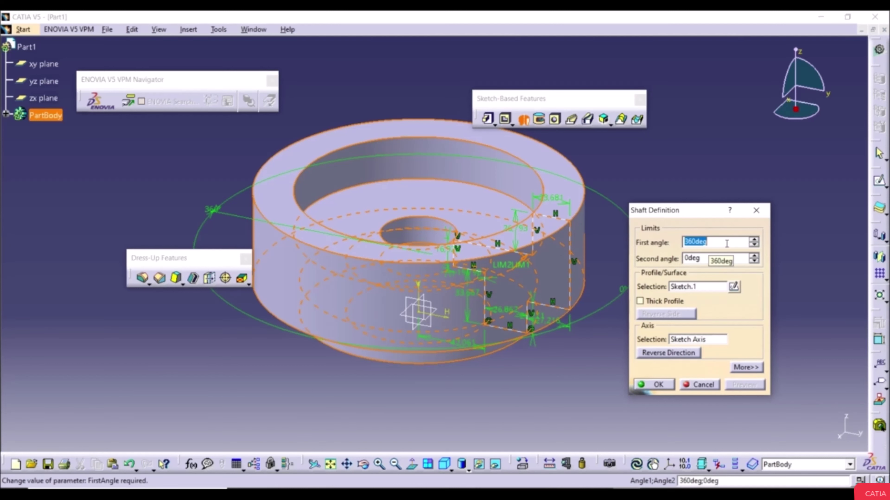
type("150")
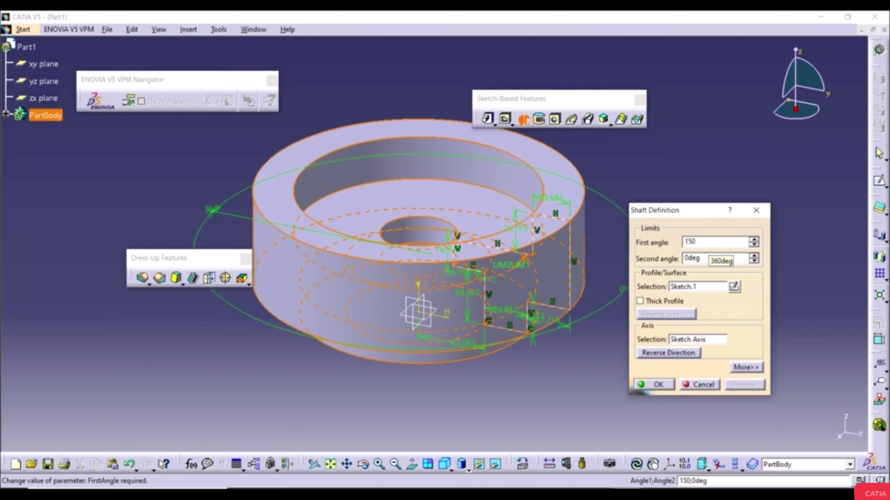
key("Tab")
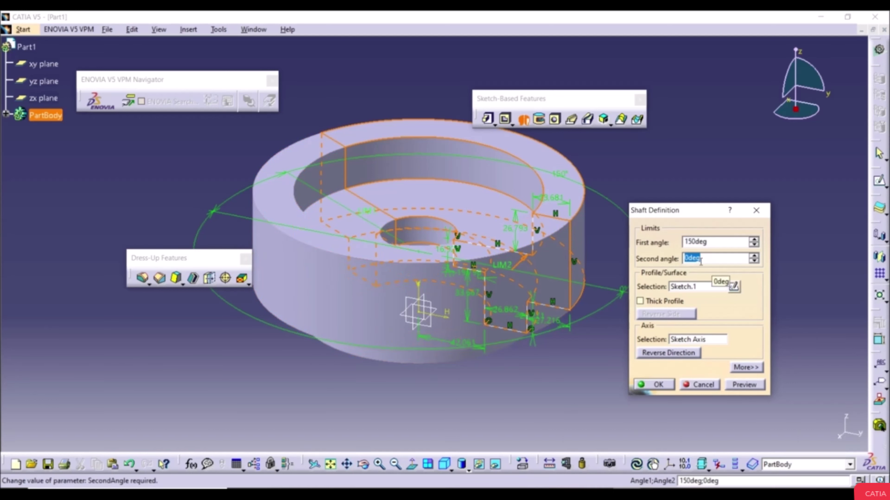
type("100")
key("Tab")
left_click(745, 385)
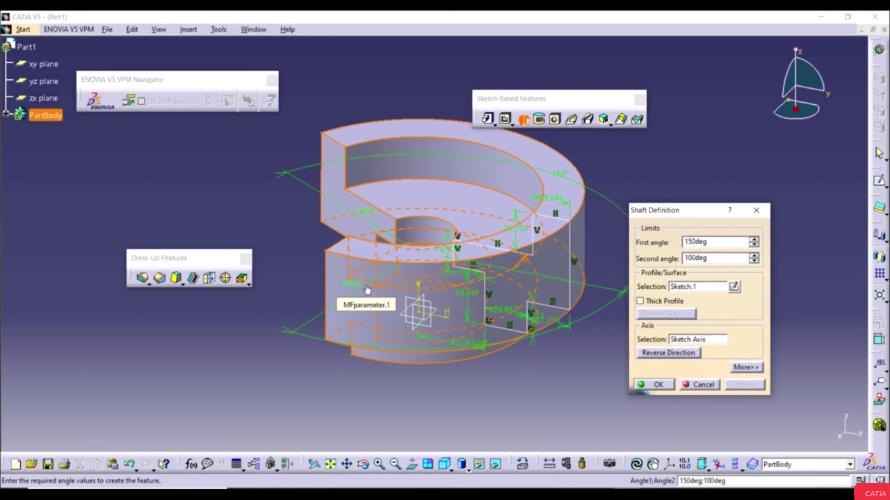
Step: Set the shaft's second angle to 0 deg and preview the result
left_click(709, 261)
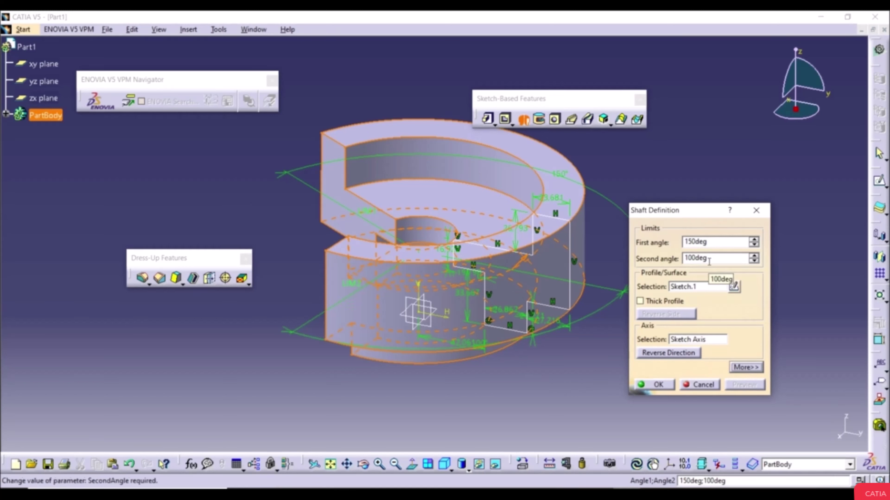
double_click(709, 261)
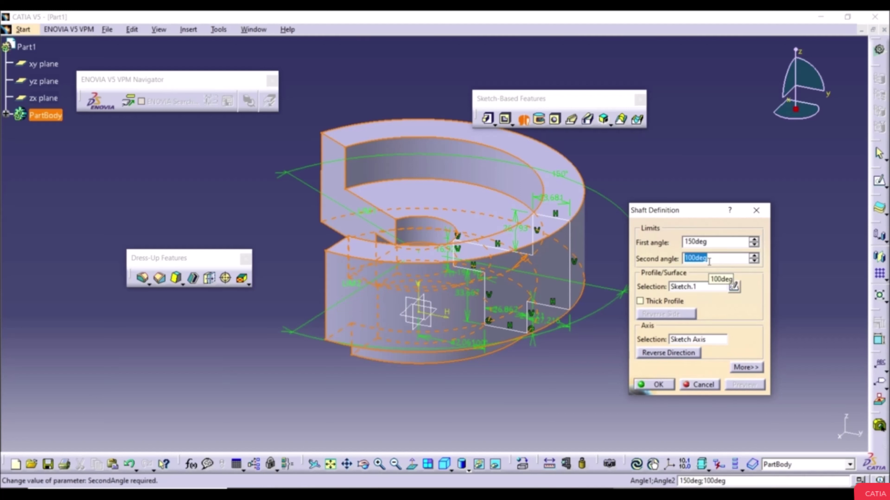
type("0deg")
left_click(746, 385)
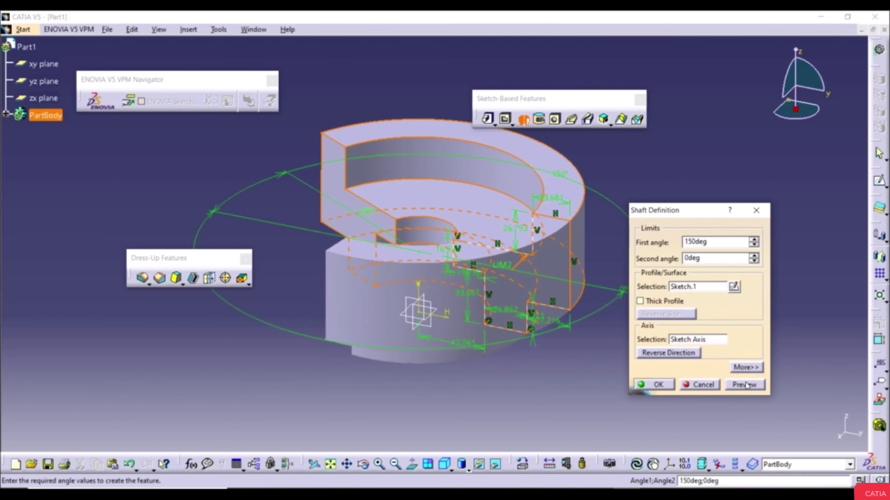
Step: Reverse the shaft's revolution direction, preview it, and reverse it back to the original side with another preview
left_click(681, 353)
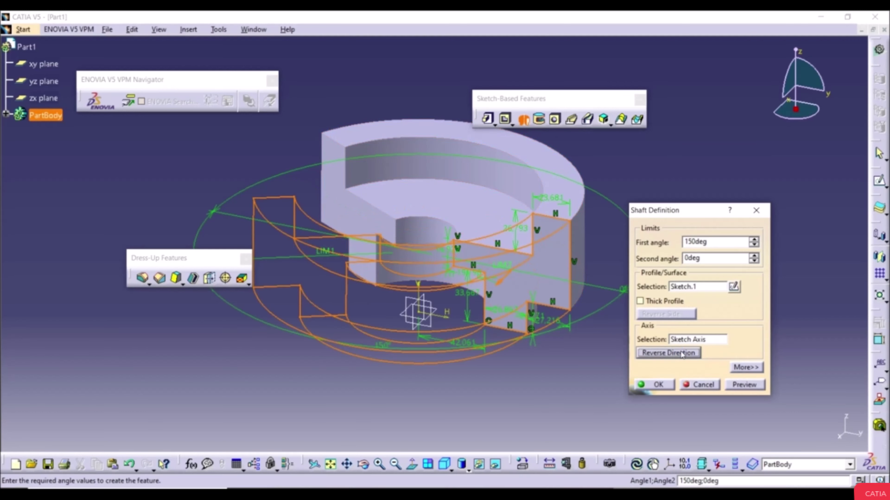
left_click(742, 385)
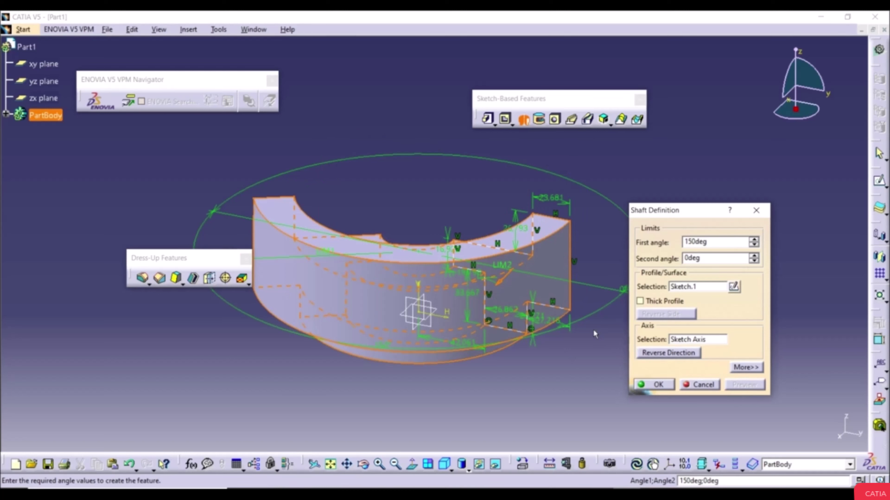
left_click(680, 352)
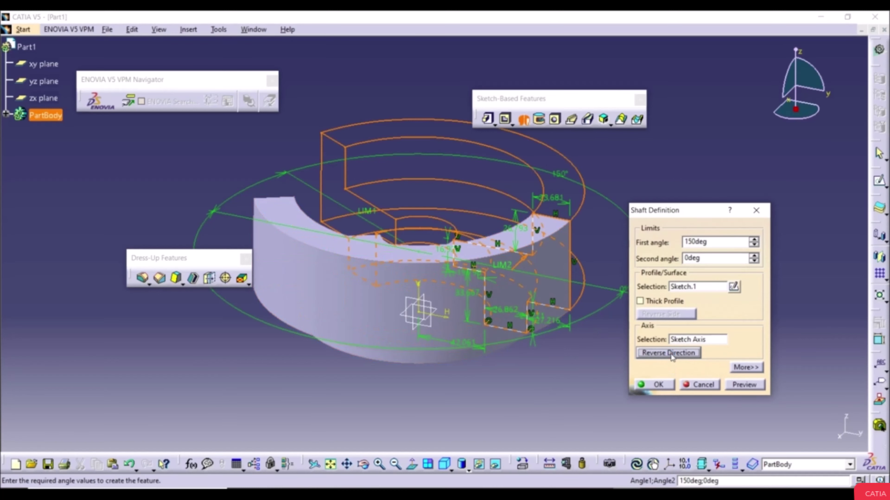
left_click(742, 385)
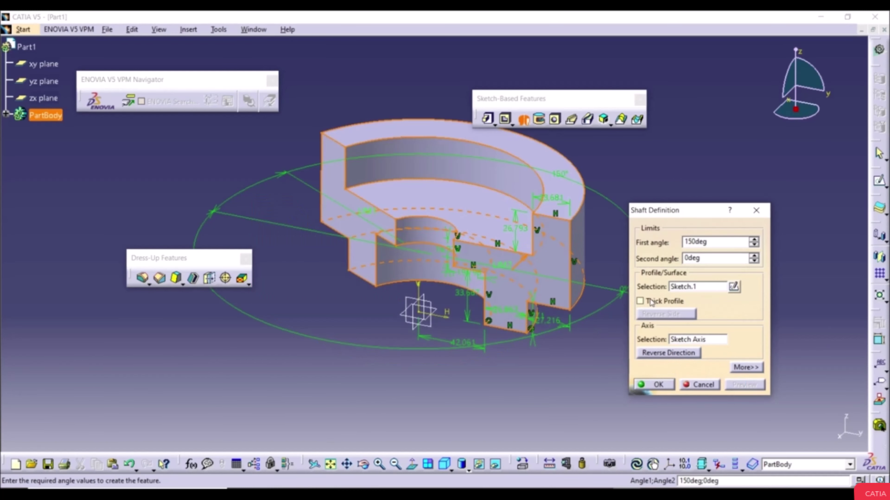
Step: Make the shaft a thick profile with Thickness1 of 3 mm and Thickness2 of 2 mm, preview it and create the feature
left_click(640, 302)
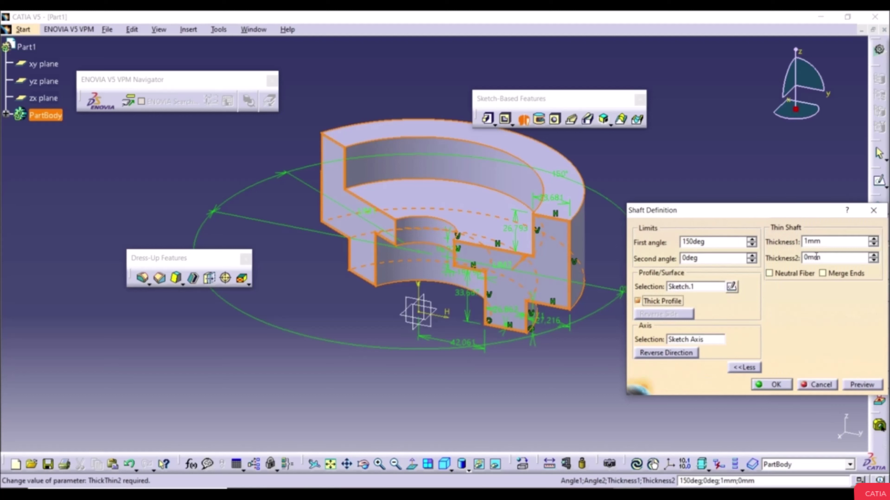
left_click(874, 240)
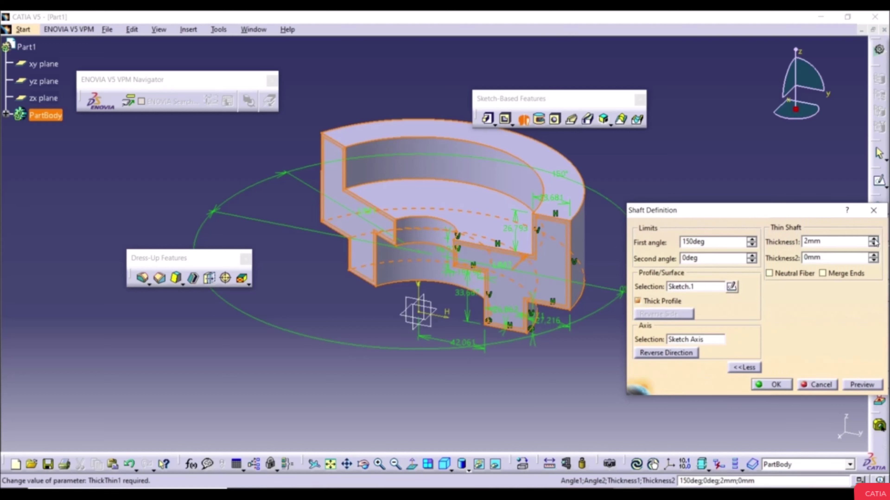
left_click(874, 239)
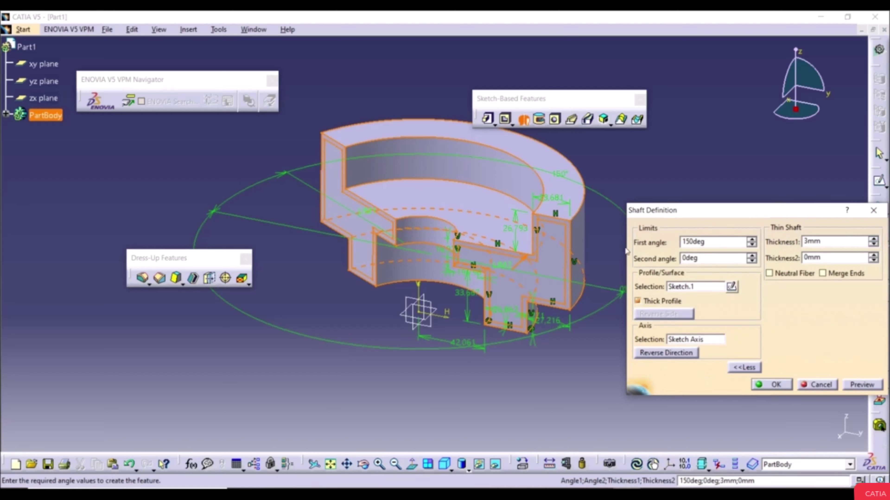
left_click(874, 256)
left_click(874, 256)
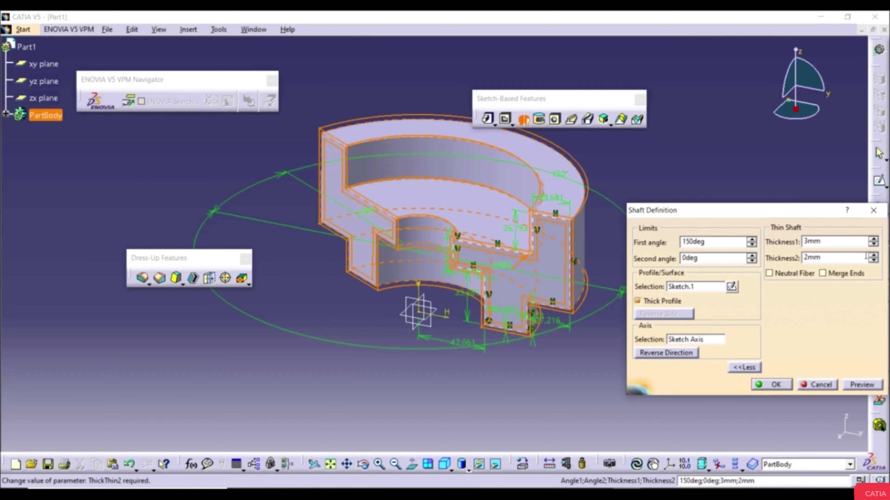
left_click(861, 384)
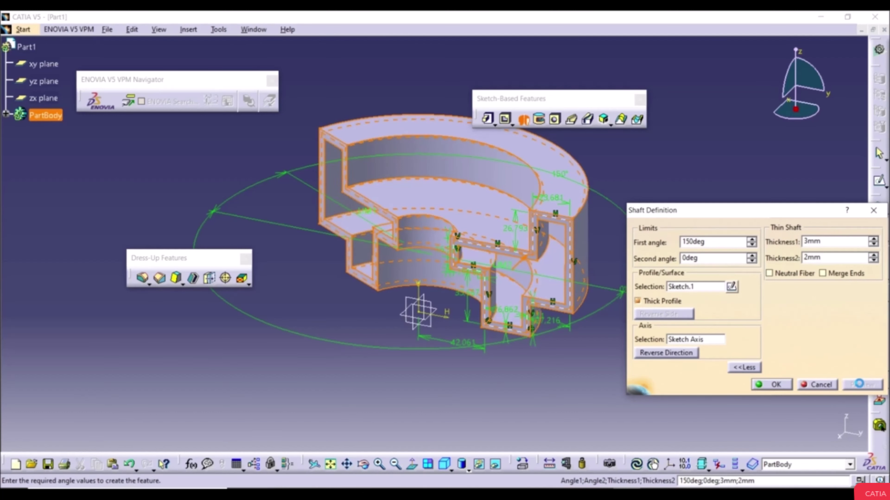
left_click(773, 385)
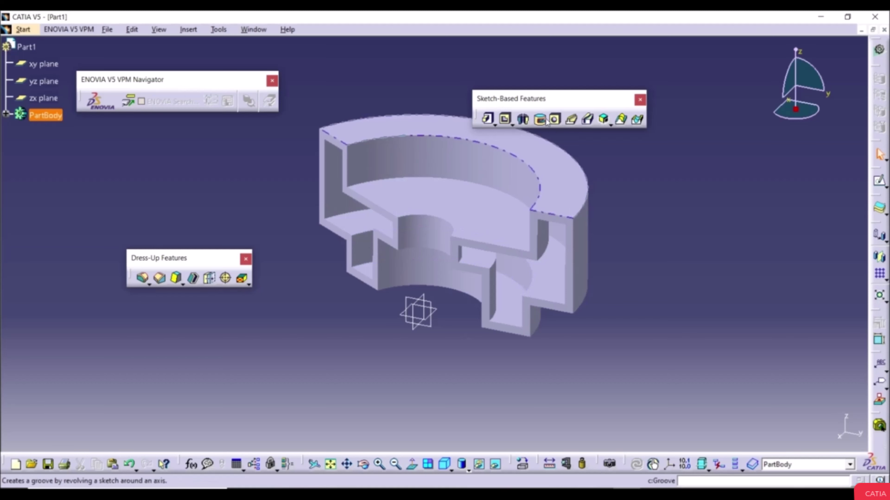
Step: Edit the shaft to turn off its thick profile and set the first angle to 360 deg for a full solid revolution
left_click(6, 114)
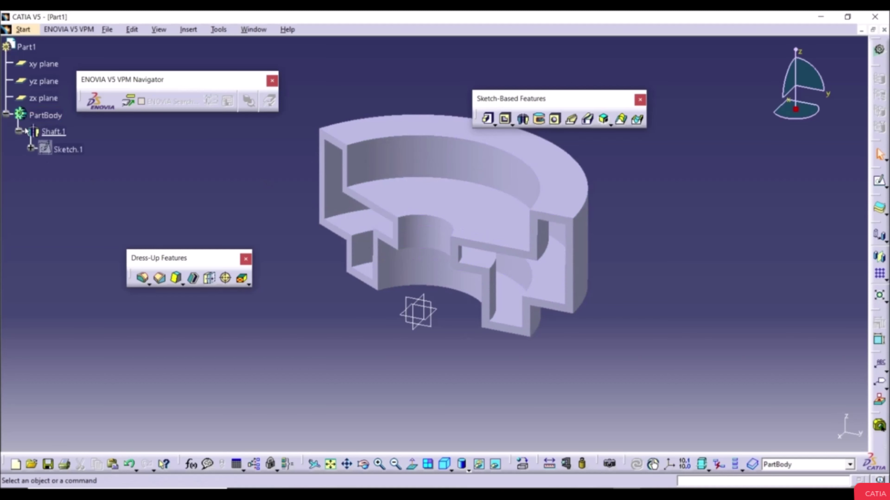
double_click(49, 132)
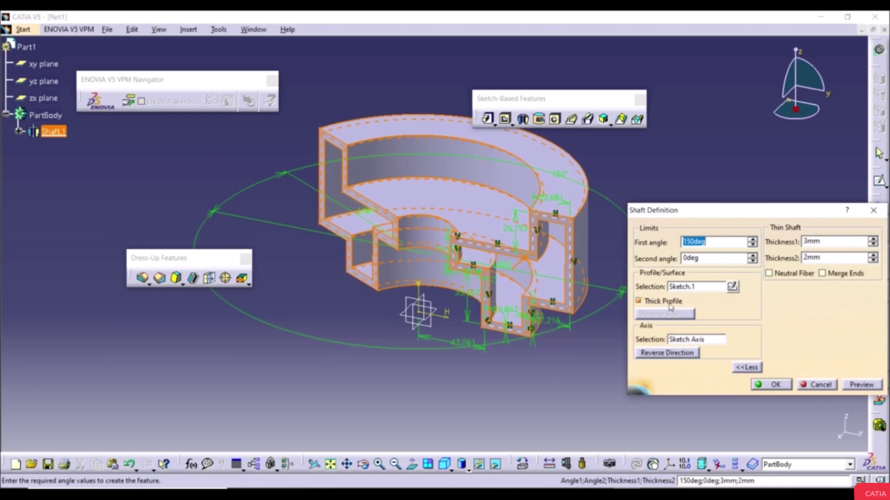
left_click(638, 301)
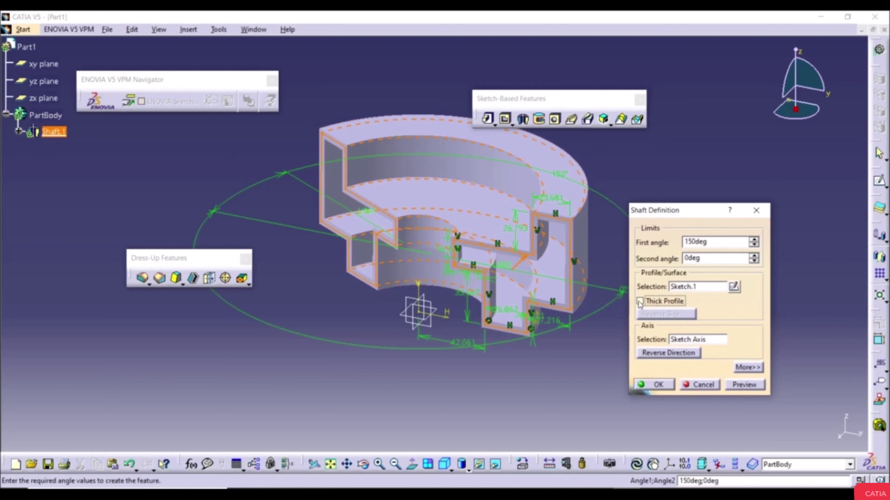
left_click(721, 241)
type("360")
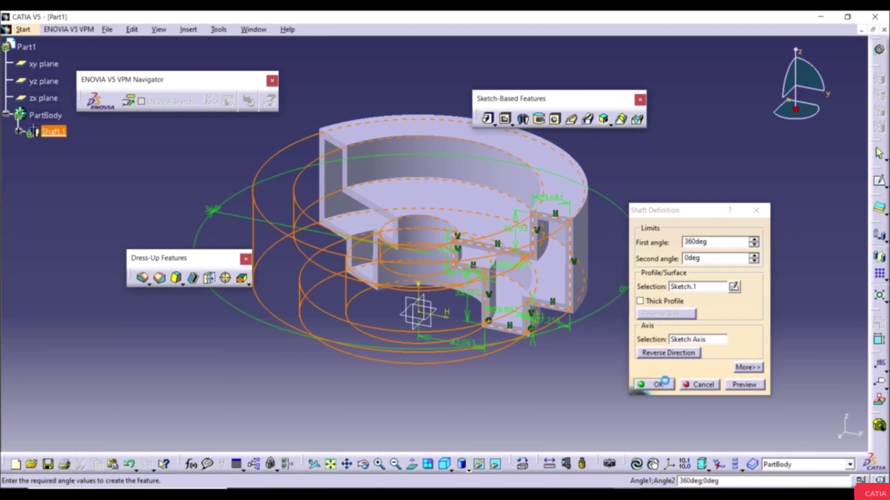
left_click(659, 384)
middle_click_drag(370, 191, 439, 240)
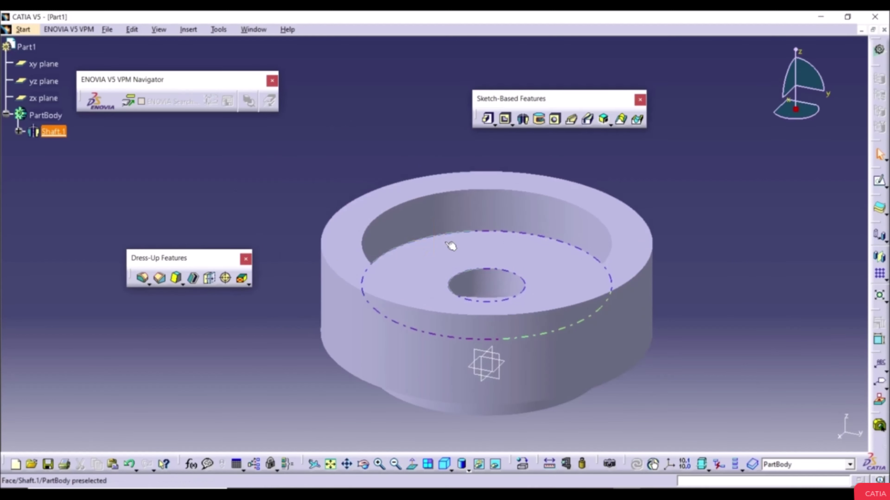
left_click(579, 158)
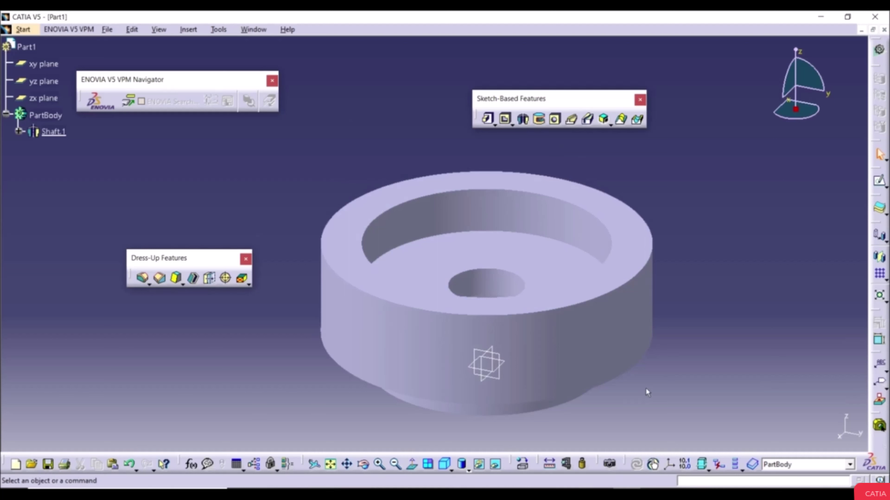
Step: Sketch a small circle on the yz plane overlapping the top edge of the shaft's outer rim, and exit the sketch
left_click(546, 380)
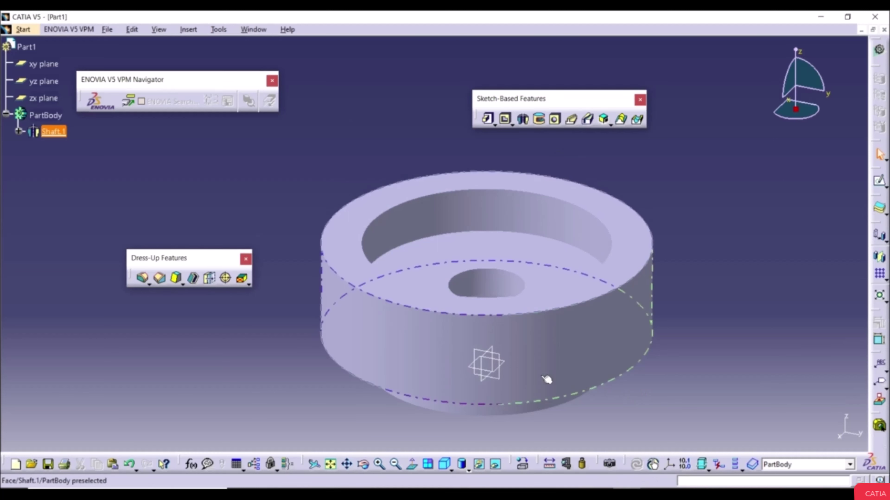
left_click(501, 358)
left_click(880, 183)
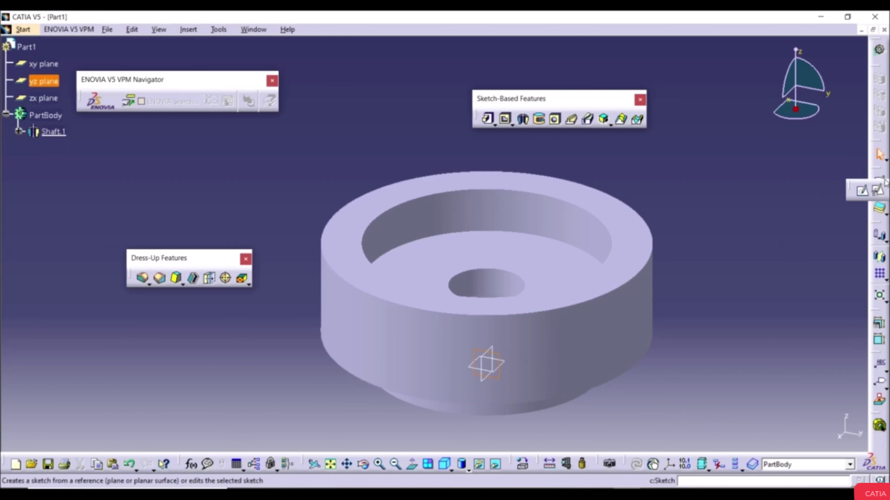
left_click(861, 191)
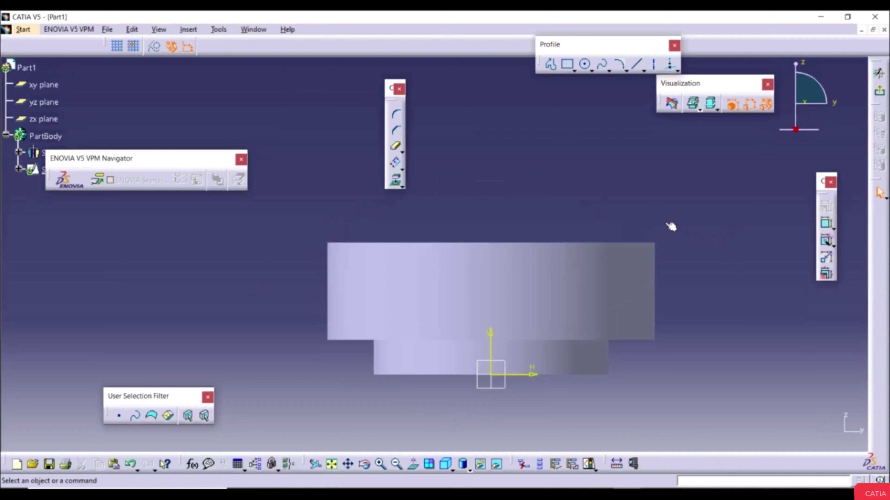
left_click(586, 65)
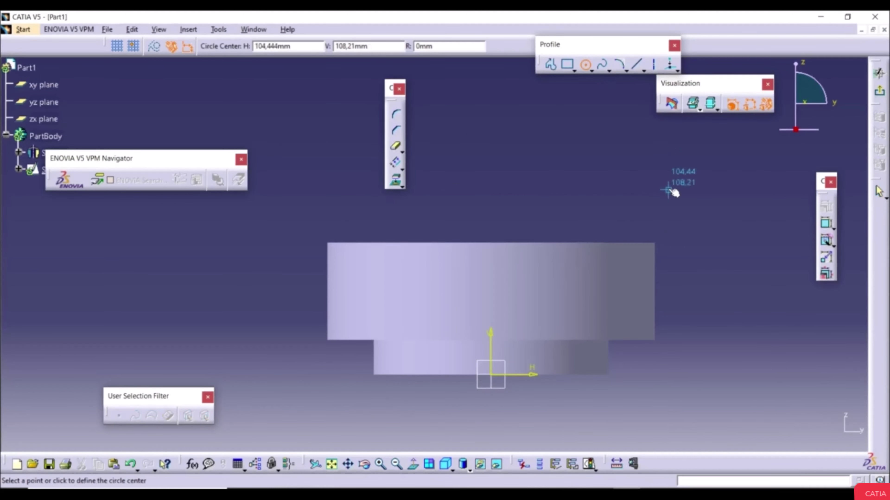
left_click(641, 238)
left_click(641, 229)
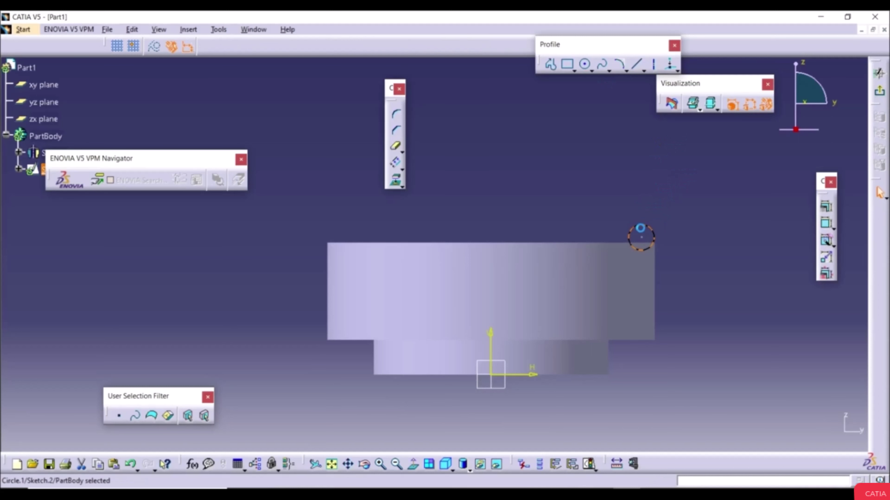
left_click(704, 261)
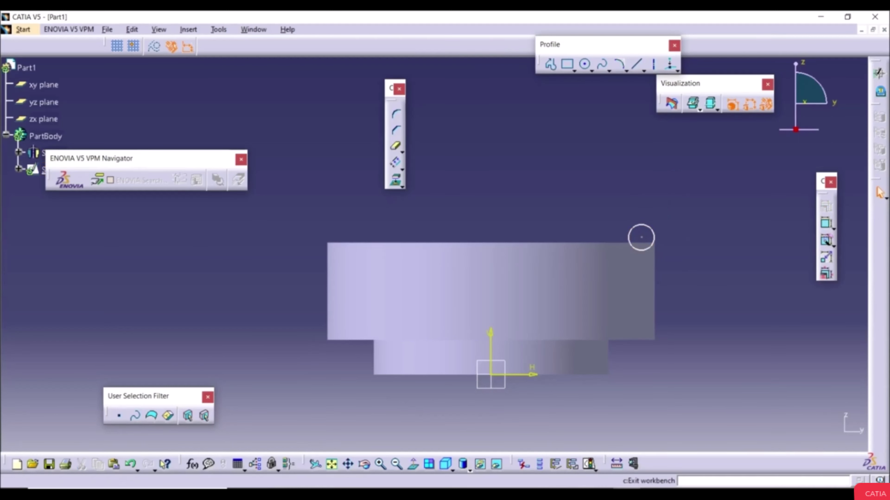
left_click(880, 91)
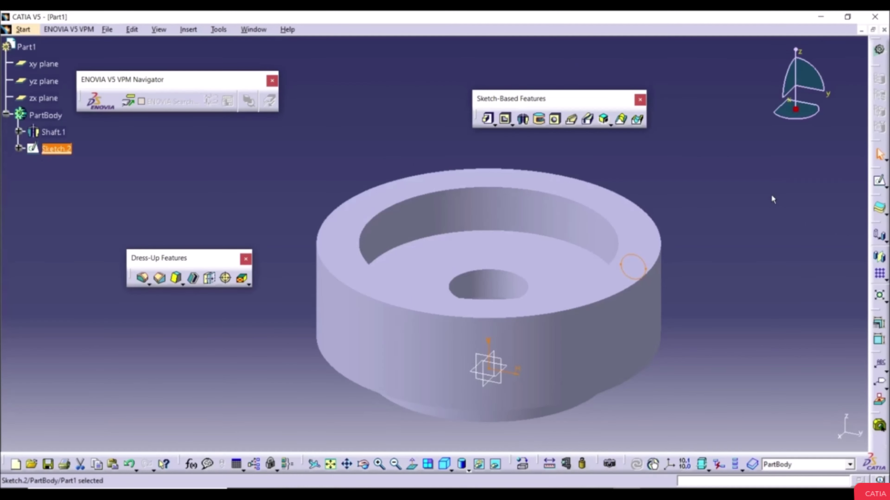
Step: Cut a 360 deg groove with the circle sketch around the shaft's own axis, previewing it before creating the feature
left_click(539, 119)
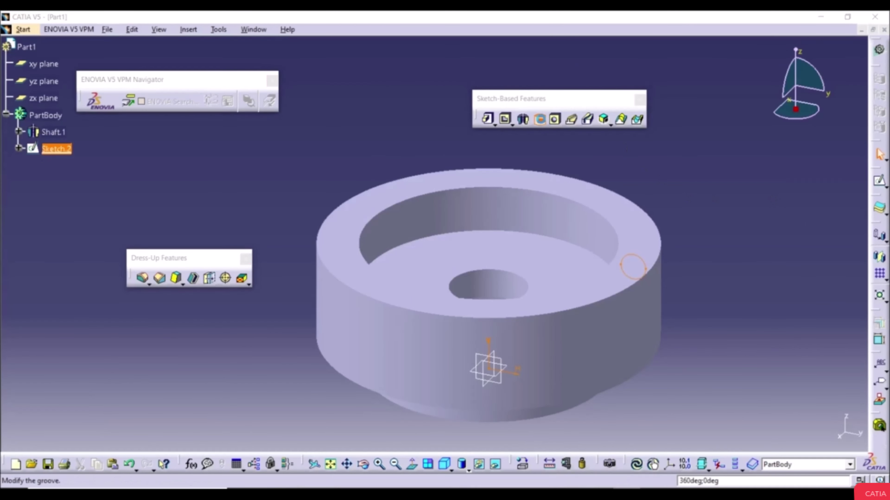
left_click_drag(701, 211, 782, 173)
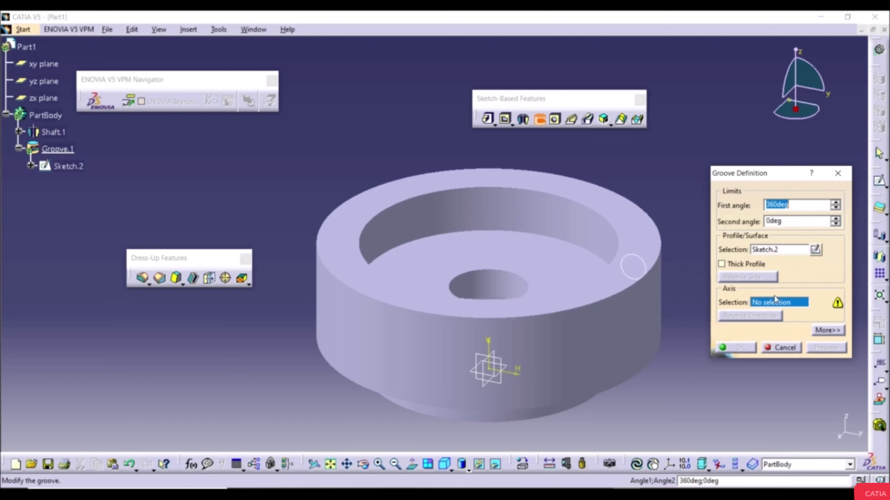
left_click(565, 229)
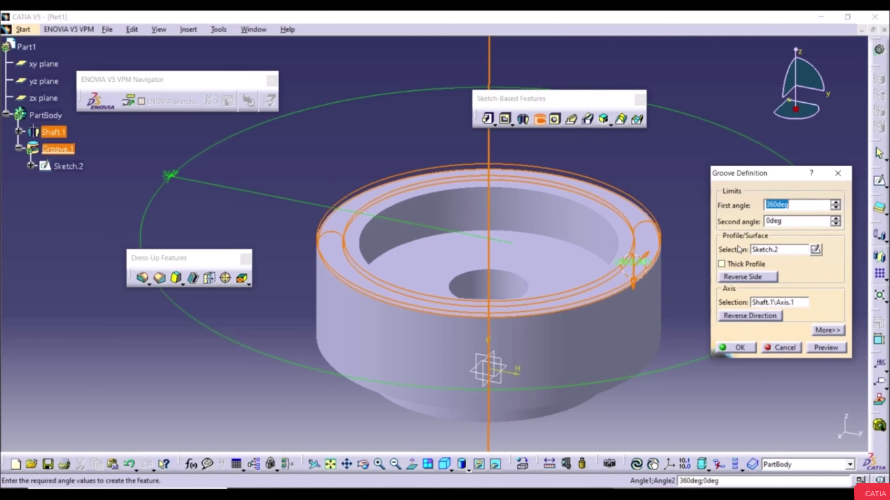
left_click(824, 348)
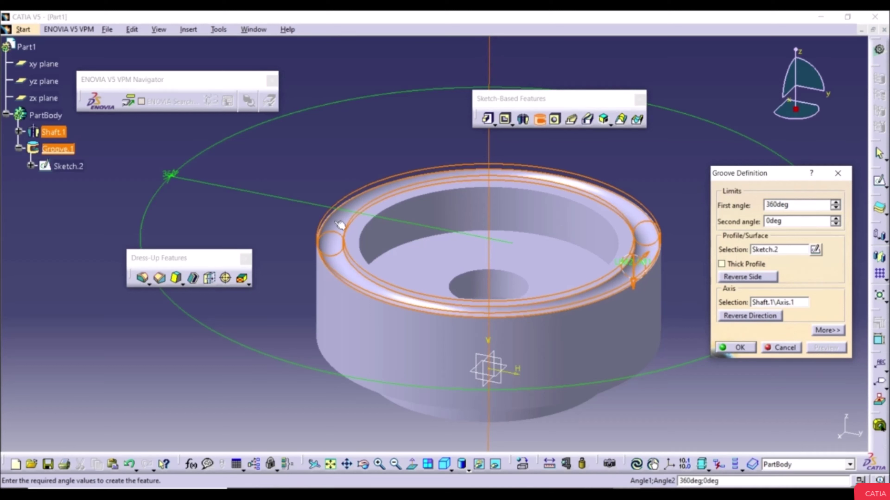
left_click(738, 348)
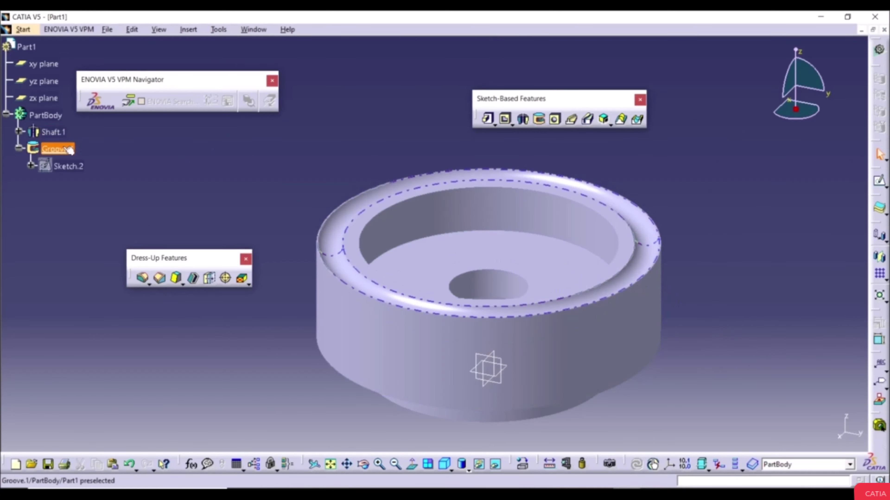
Step: Edit the groove to set both its first and second angles to 100 deg, and preview the partial cut
left_click(57, 149)
double_click(57, 149)
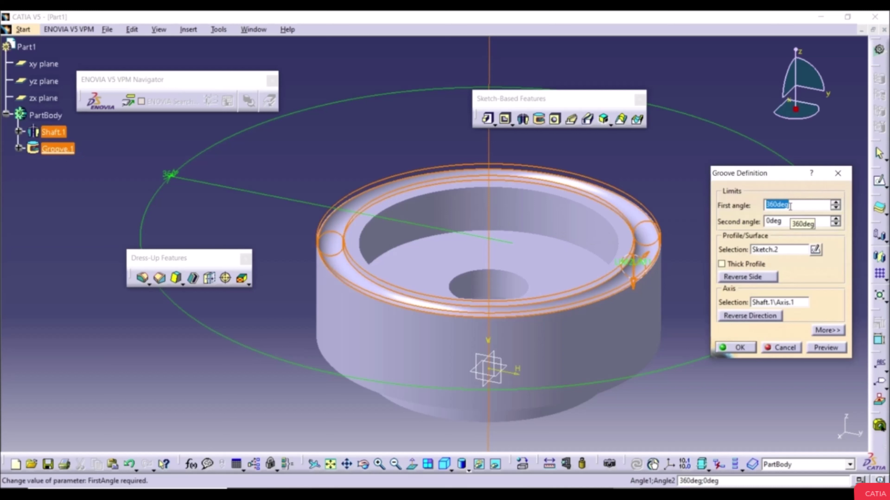
type("100")
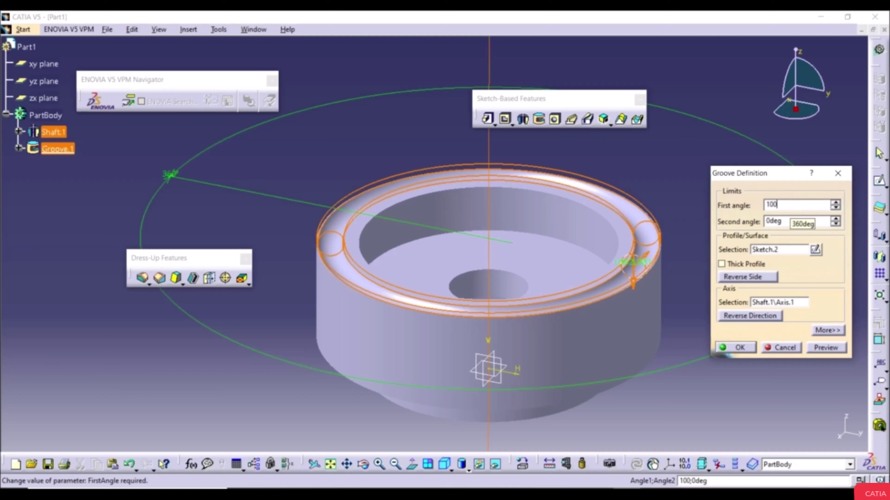
mouse_move(789, 221)
type("100")
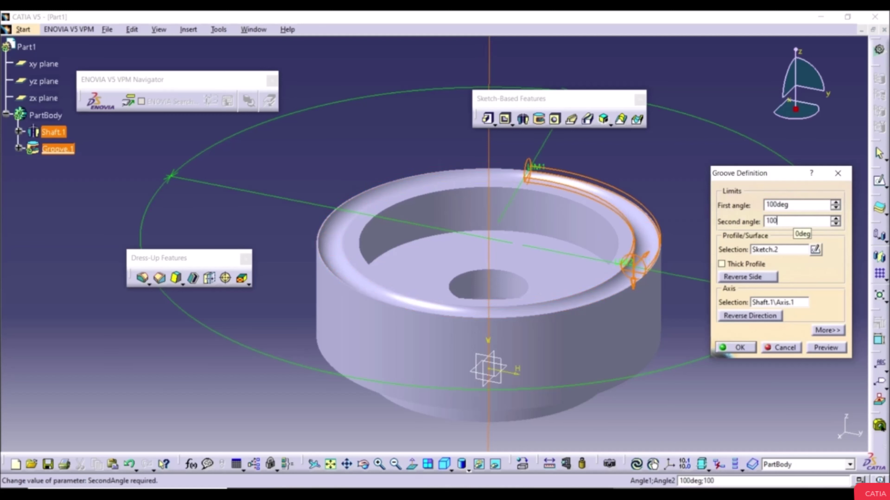
key("Return")
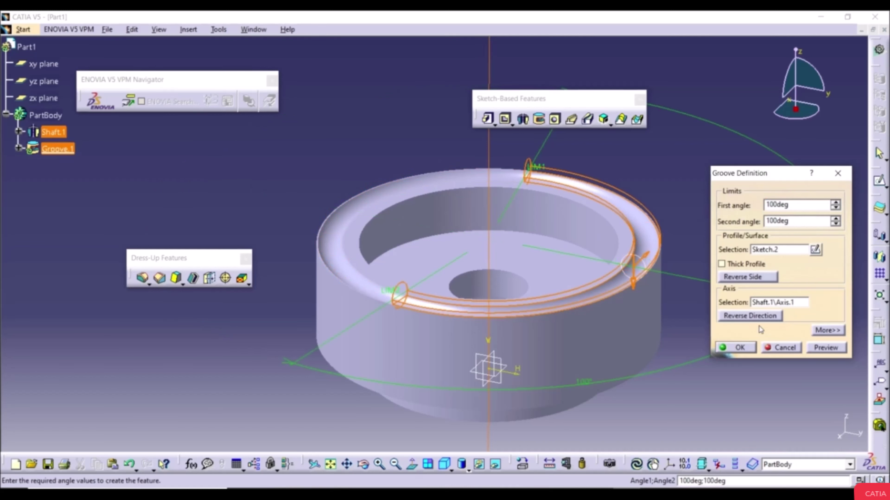
left_click(821, 349)
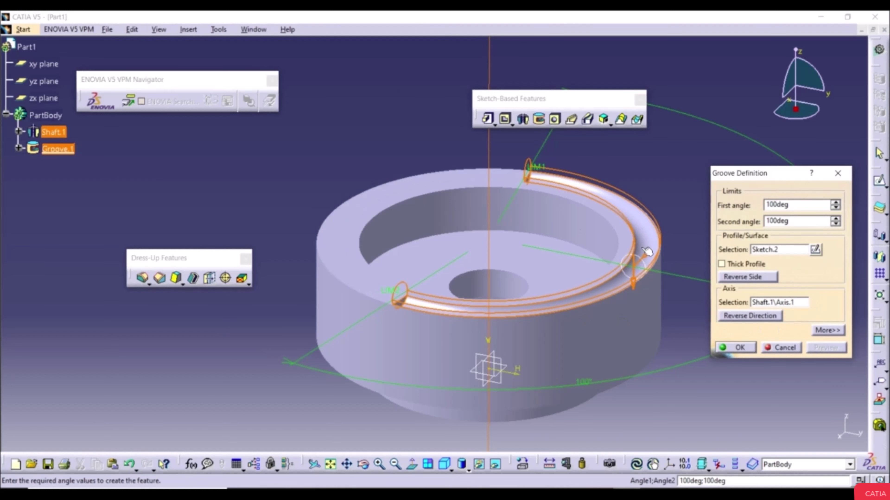
Step: Reverse the groove's side so it removes the material outside the circle, preview it and apply the change
left_click(769, 278)
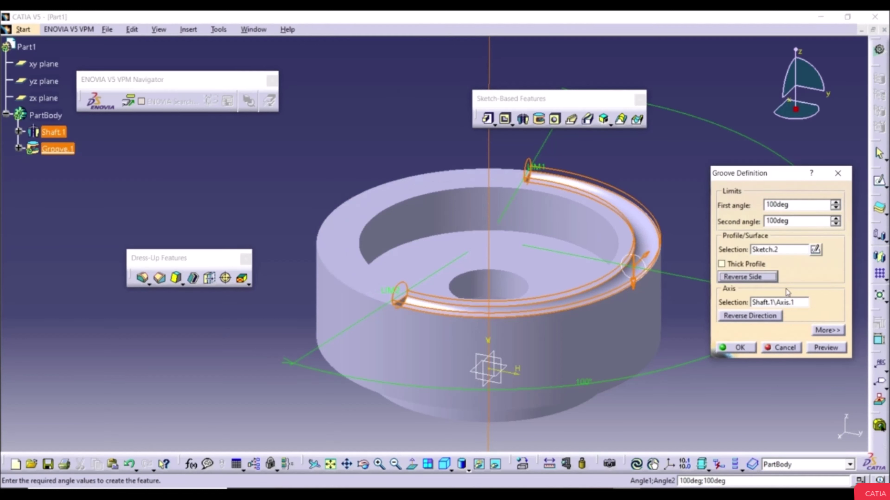
left_click(757, 279)
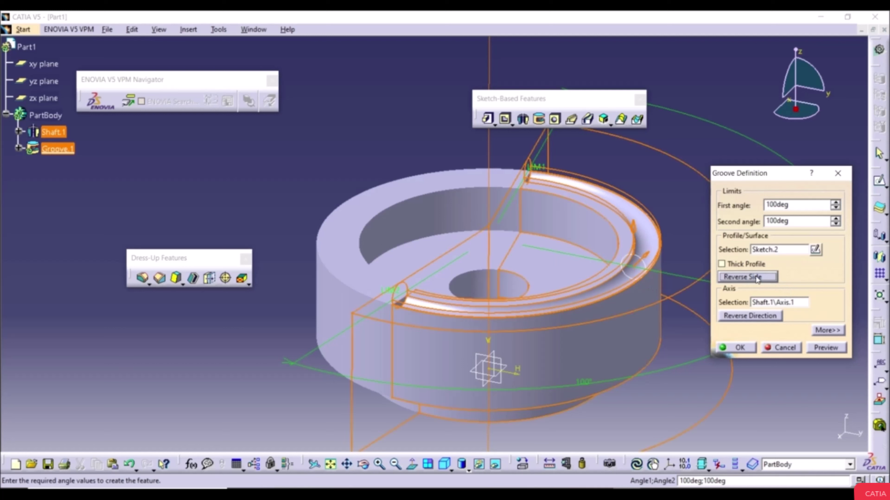
left_click(833, 349)
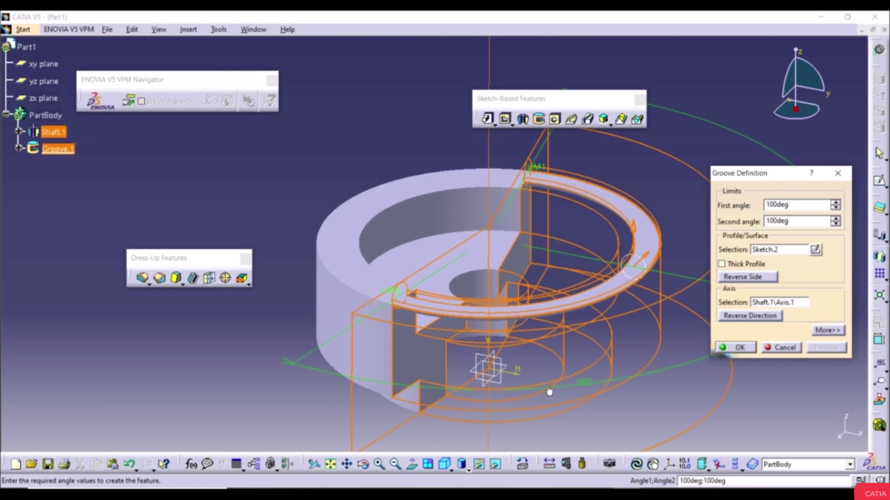
left_click(740, 347)
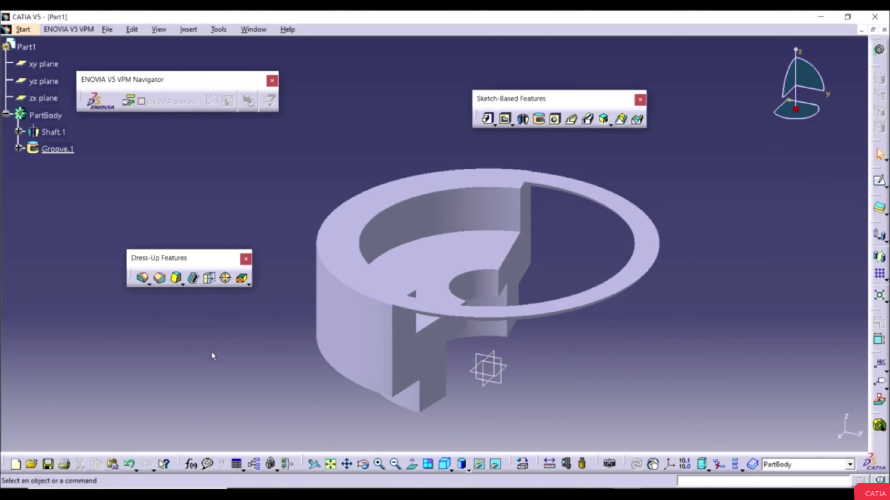
Step: Reopen the groove, reverse its side back to the inside of the circle and preview it
double_click(61, 153)
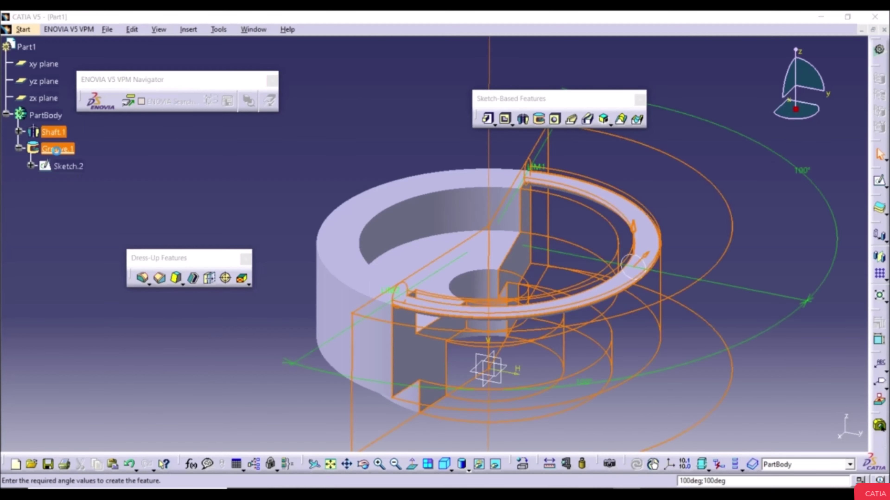
left_click(751, 279)
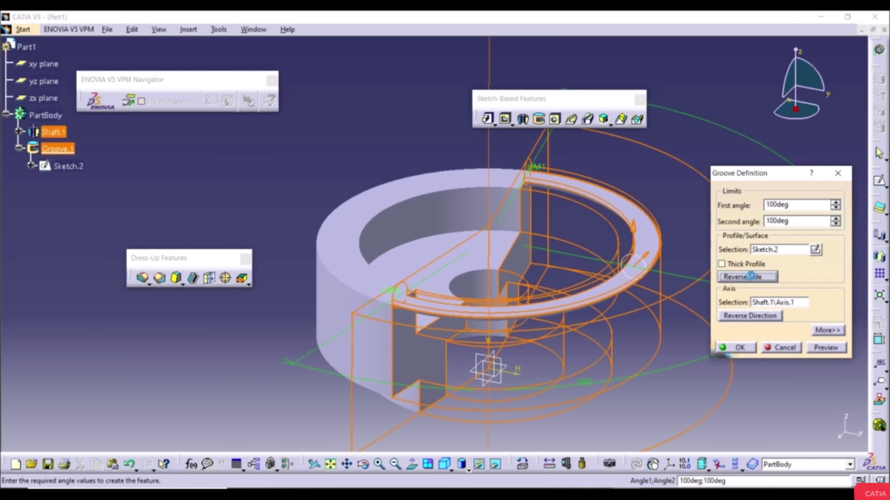
left_click(826, 348)
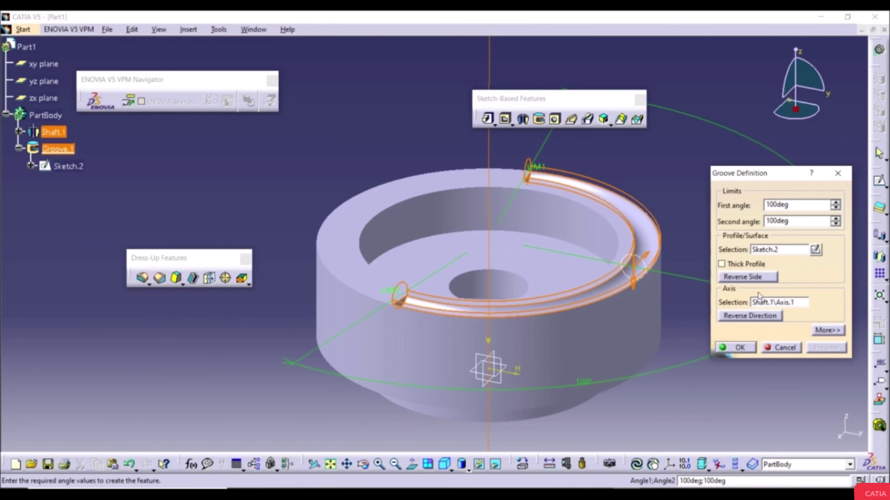
Step: Make the groove a thick profile with Thickness1 and Thickness2 of 1 mm each, and preview it
left_click(731, 265)
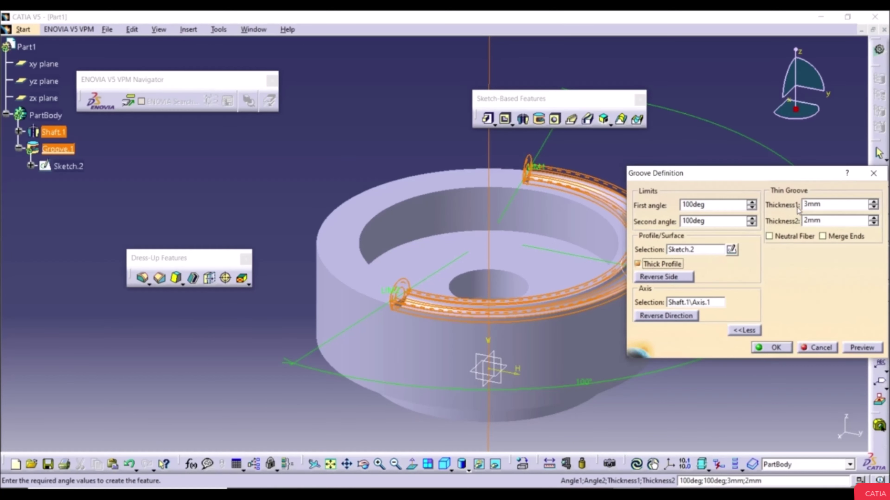
left_click(822, 221)
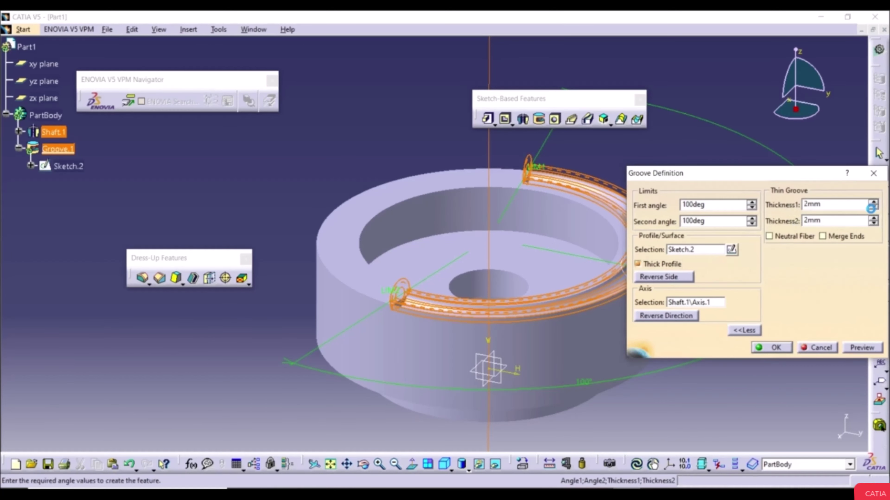
left_click(873, 208)
left_click(872, 209)
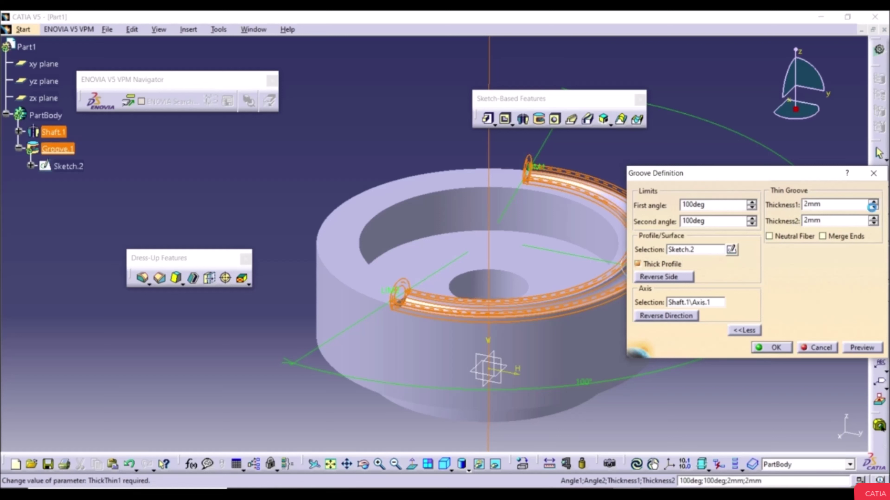
left_click(873, 224)
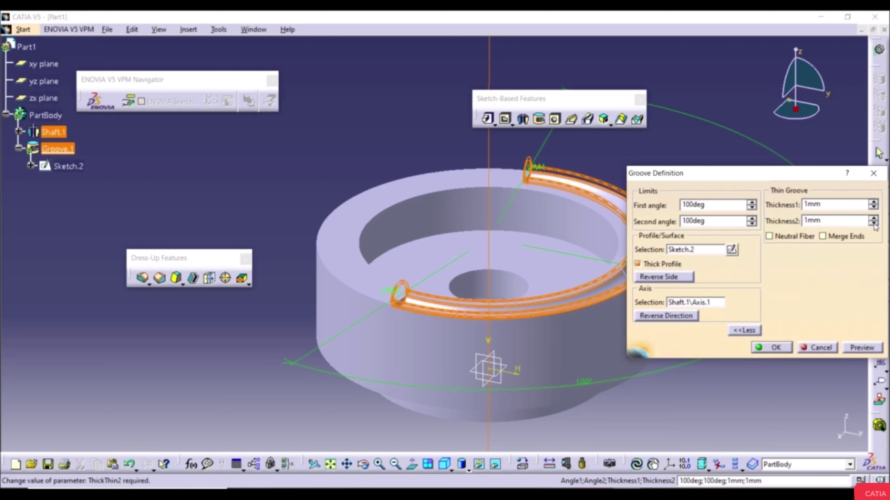
left_click(857, 351)
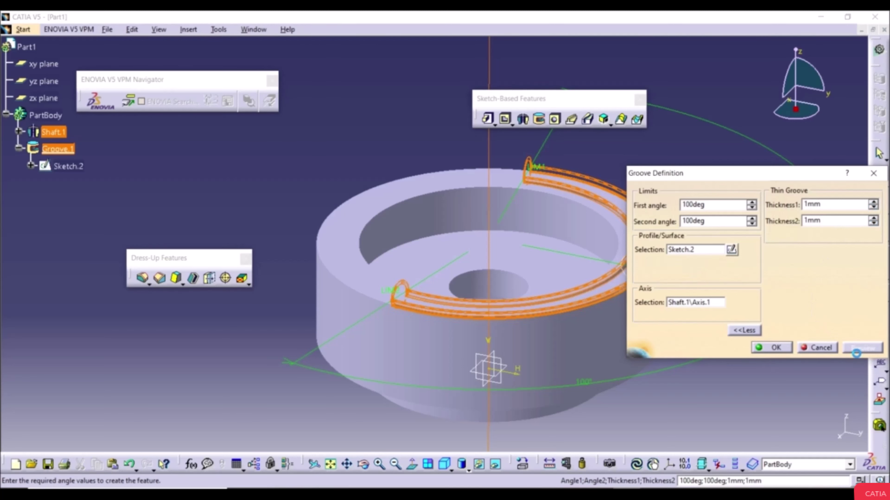
Step: Apply the thick-profile groove and examine the resulting cut around the shaft's rim
left_click(775, 348)
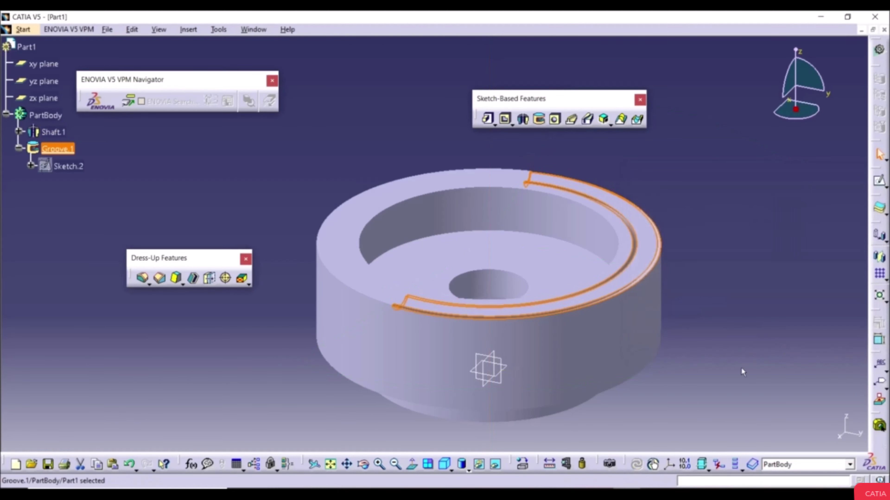
middle_click_drag(490, 258, 736, 324)
middle_click_drag(477, 397, 608, 362)
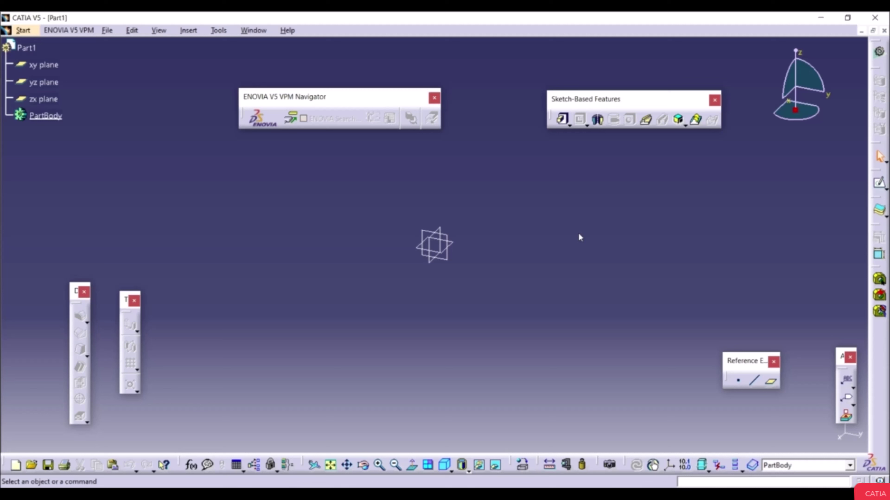
Step: Sketch a centered rectangle about 153 by 81 mm around the origin on the xy plane
left_click(454, 241)
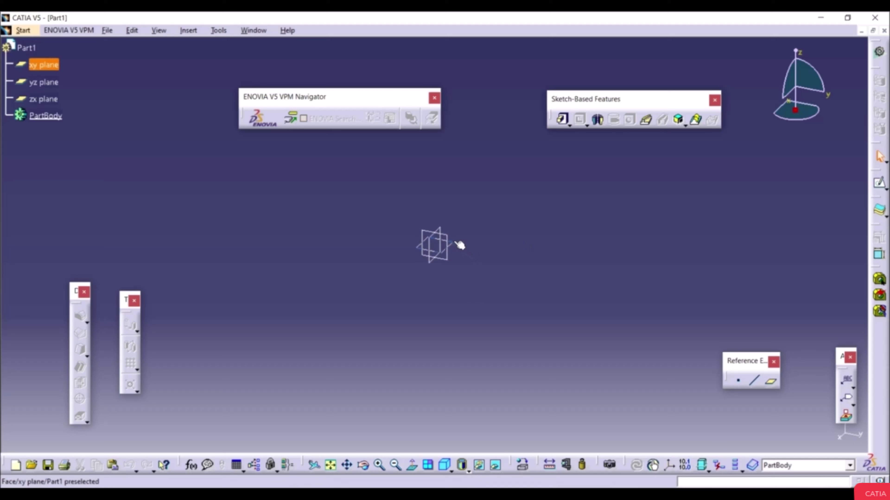
left_click(459, 246)
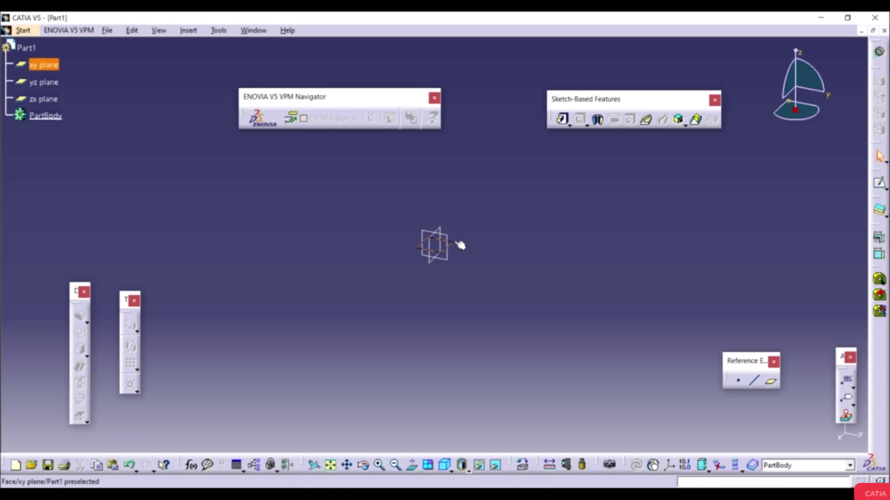
left_click(873, 182)
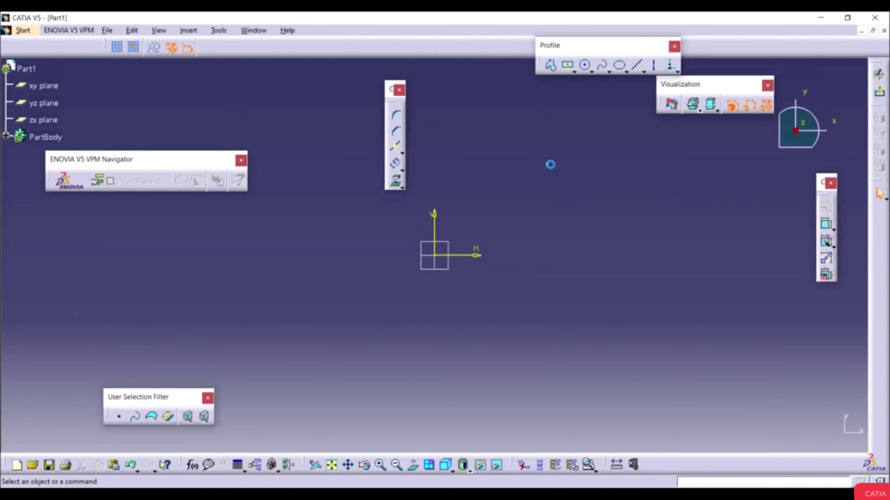
left_click(567, 65)
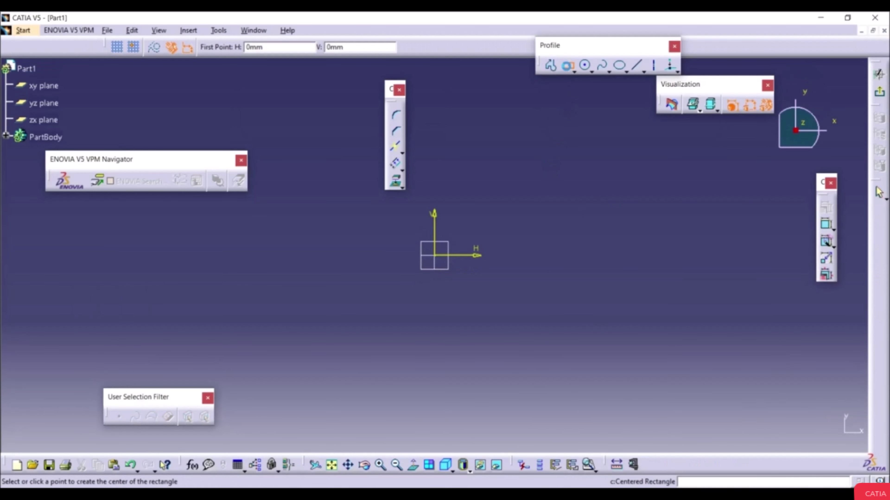
left_click(435, 257)
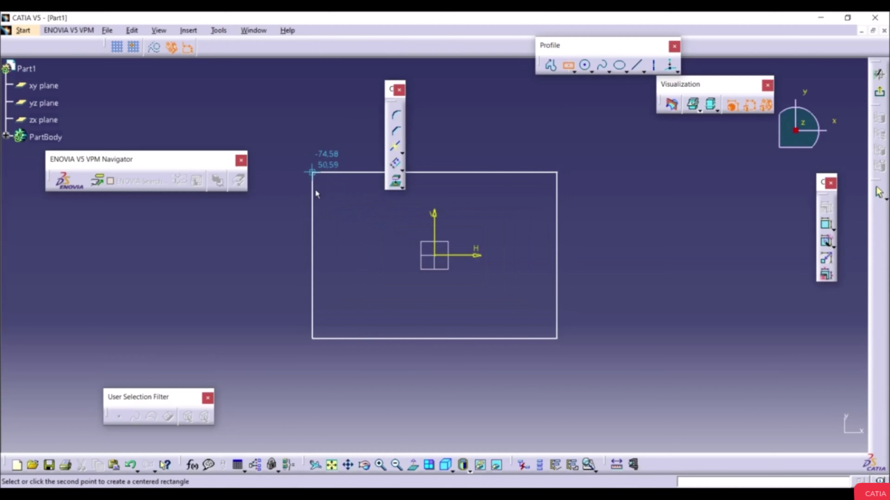
left_click(309, 189)
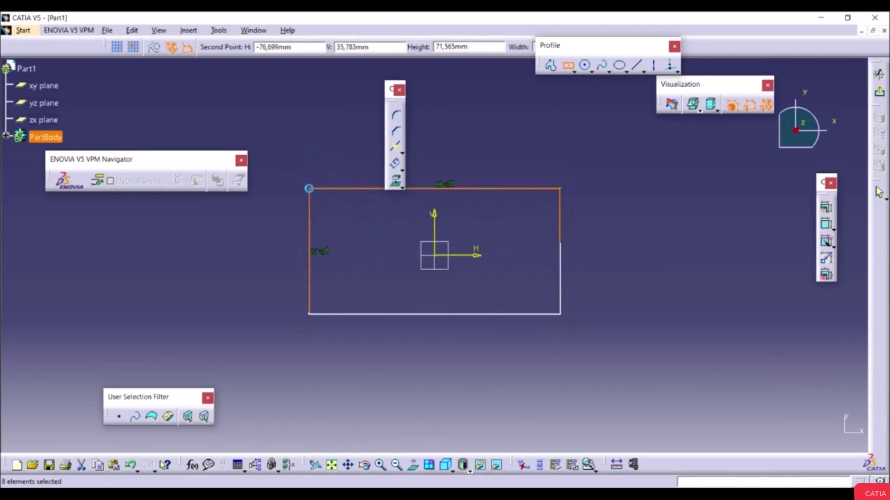
left_click(600, 241)
Step: Constrain the whole rectangle with Auto Constraint and exit the sketch
left_click(826, 241)
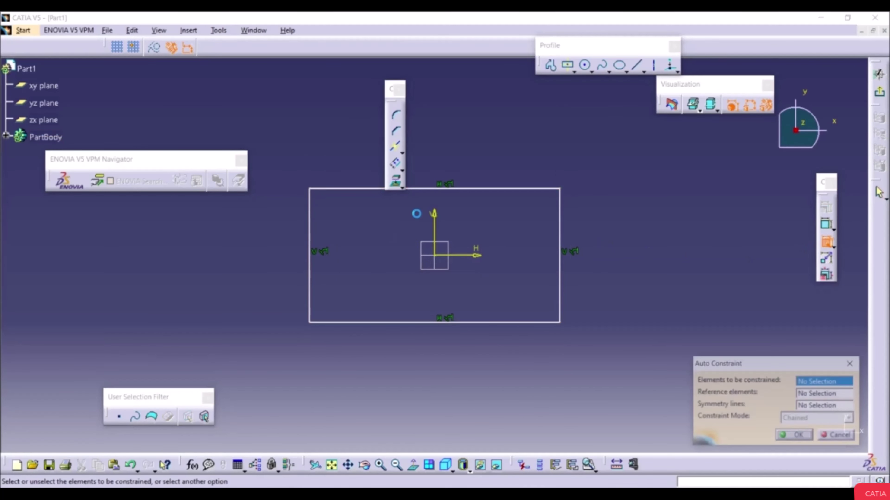
left_click_drag(327, 204, 592, 339)
left_click(794, 436)
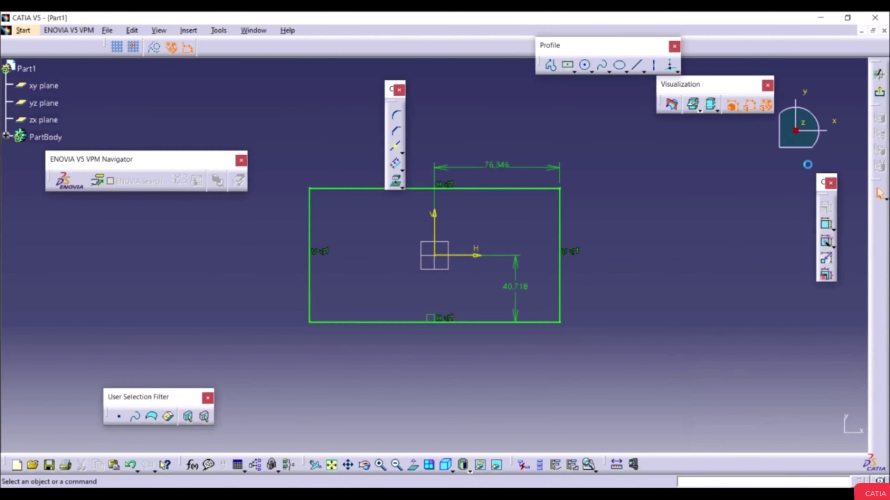
left_click(880, 193)
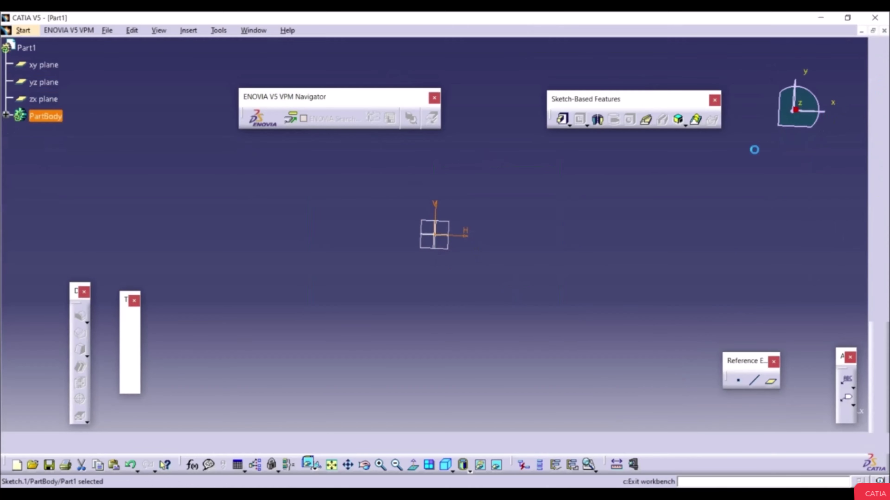
Step: Pad the rectangle sketch to a length of 100 mm
left_click(562, 120)
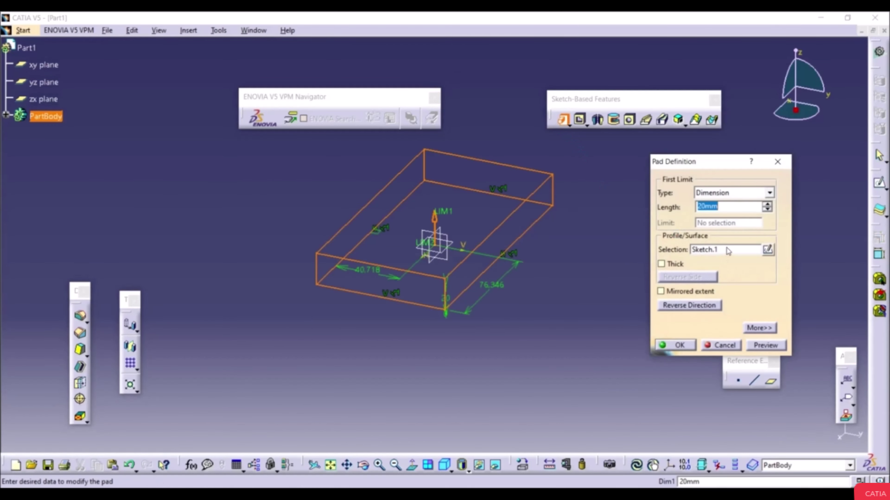
type("100mm")
key("Return")
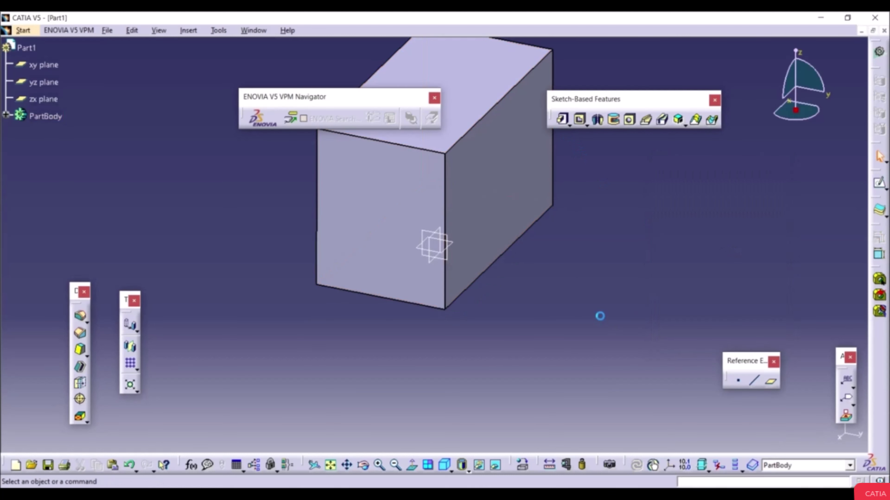
Step: Start a hole on the block's upper face, choosing the Simple type and the Blind extension
middle_click_drag(562, 213, 629, 210)
left_click(629, 122)
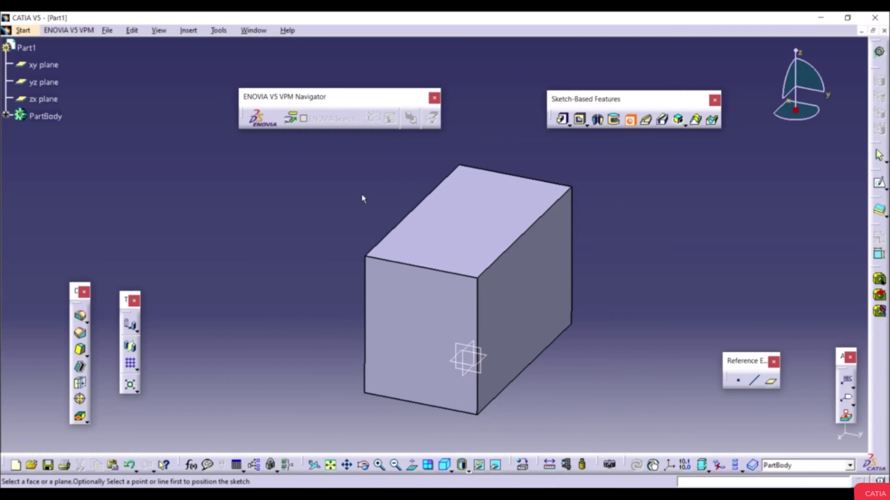
left_click(432, 228)
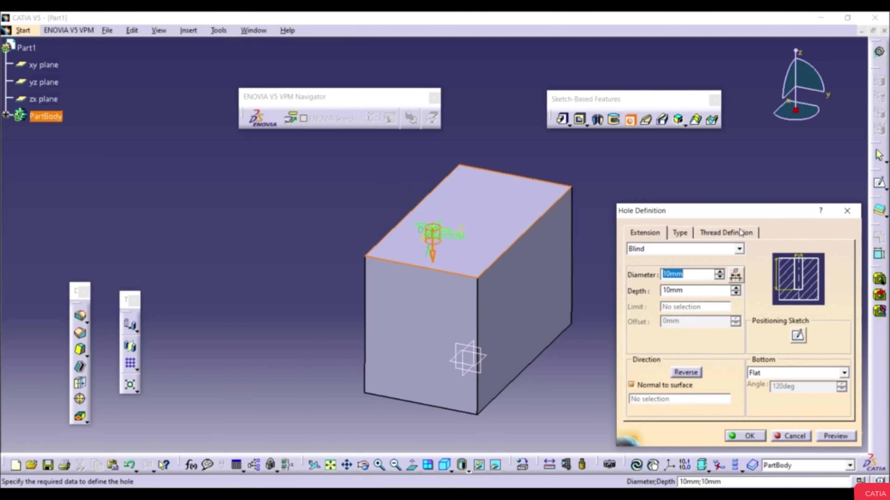
left_click(680, 234)
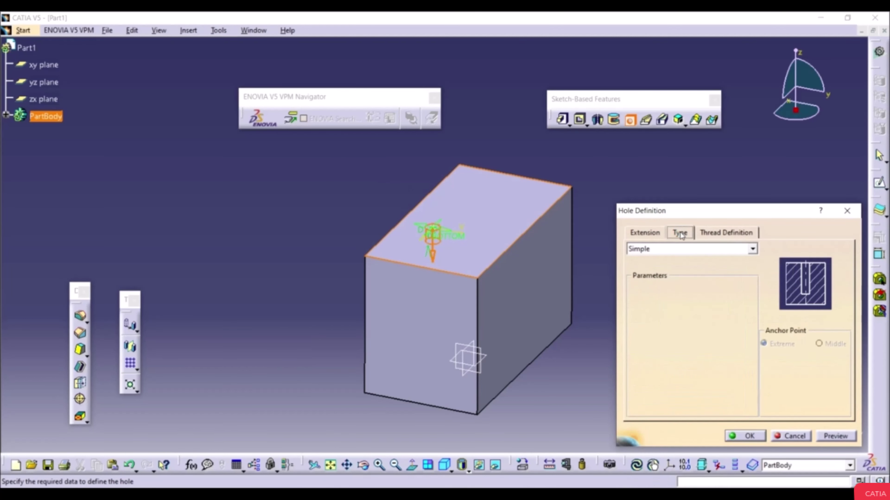
left_click(675, 252)
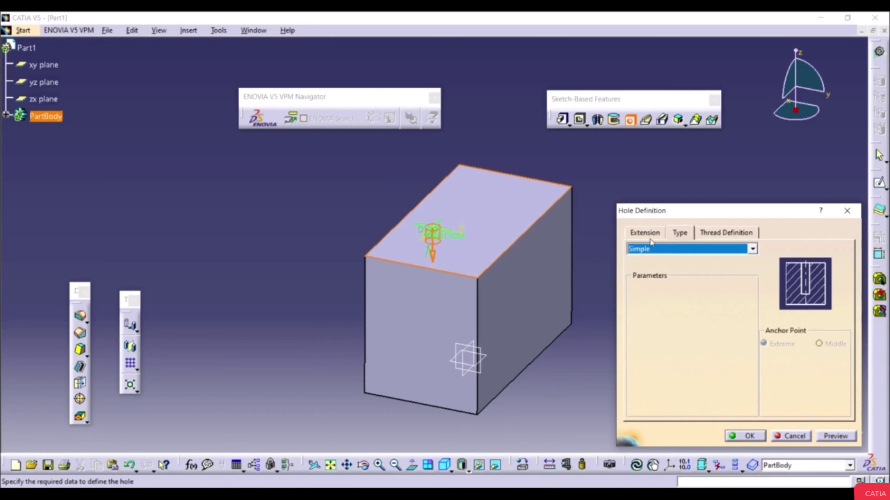
left_click(670, 250)
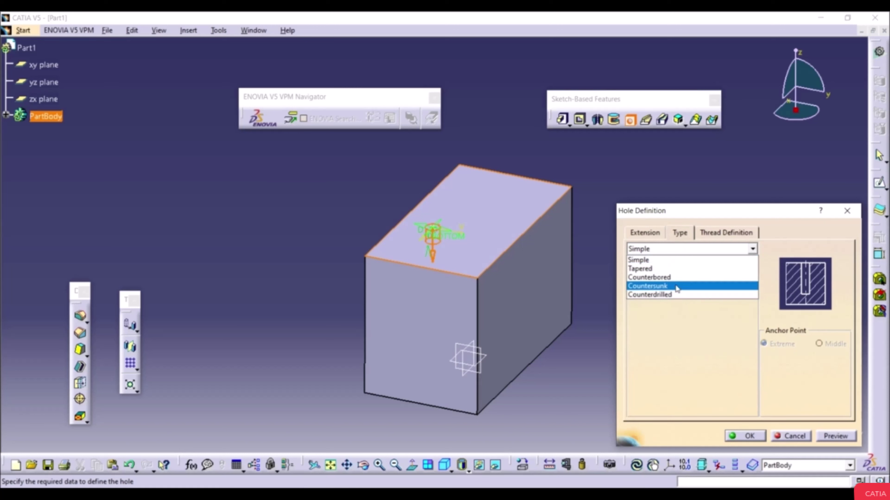
left_click(671, 260)
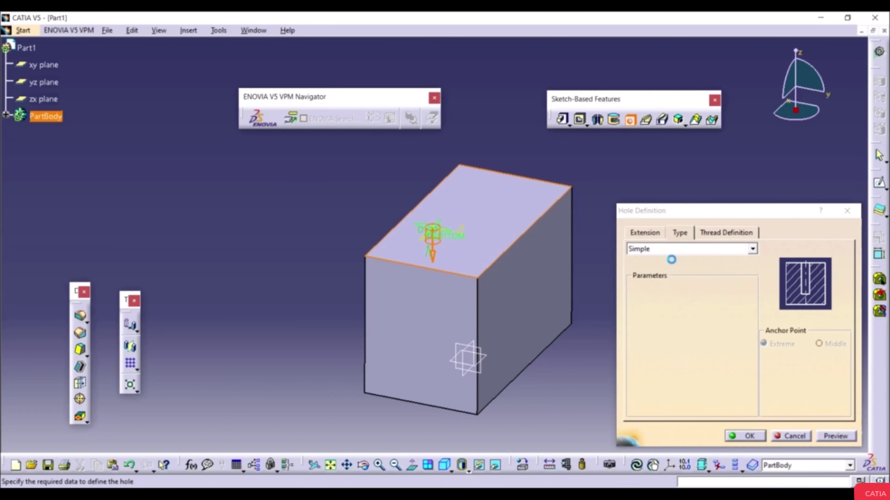
left_click(655, 235)
left_click(676, 250)
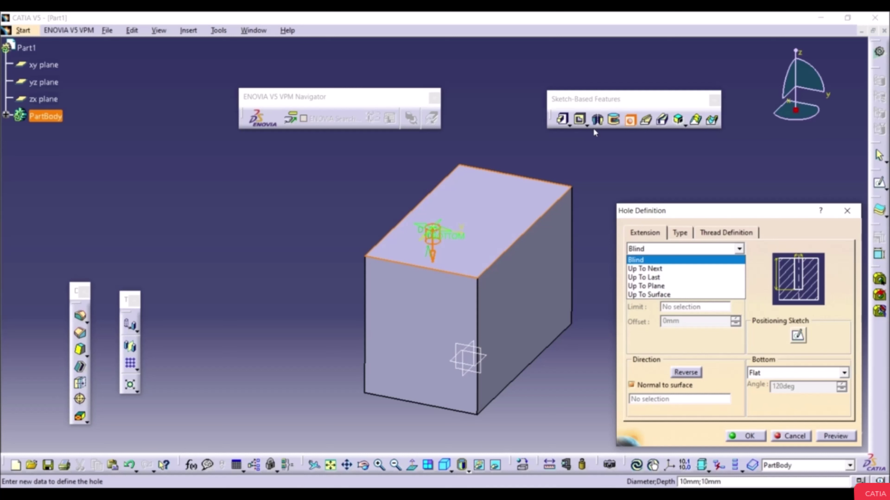
left_click(693, 260)
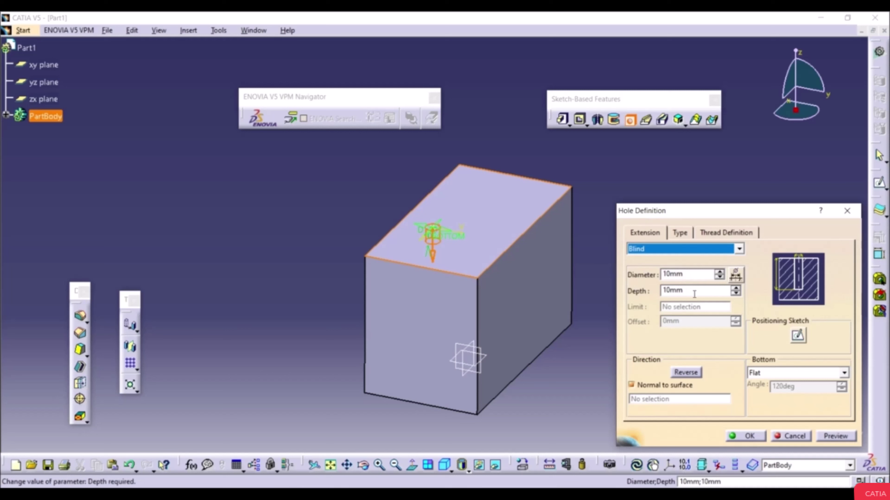
Step: Set the blind hole's depth to 20 mm
left_click(736, 288)
left_click(736, 288)
left_click(735, 288)
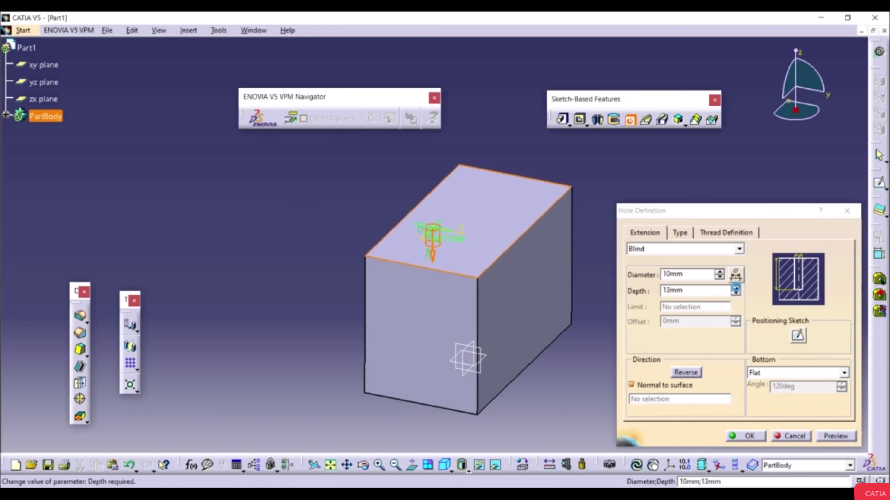
key("BackSpace")
key("BackSpace")
key("BackSpace")
key("BackSpace")
type("20mm")
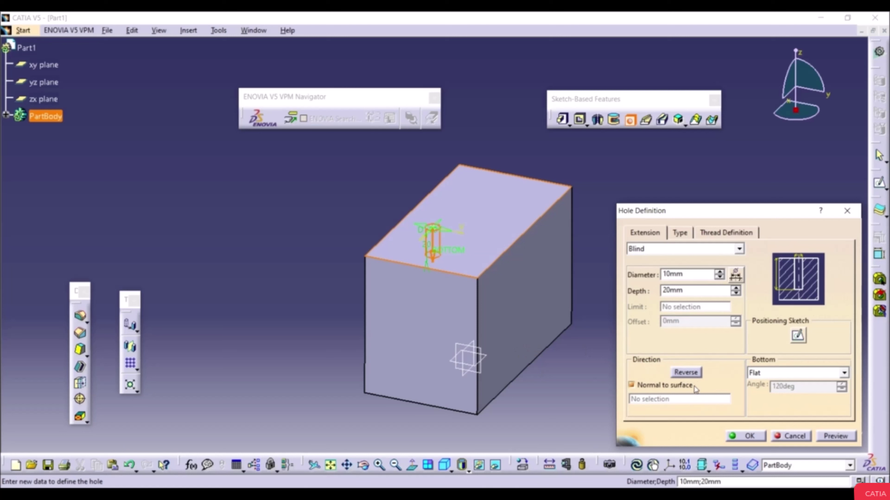
Step: Open the hole's positioning sketch and move its center point toward the face's lower-right corner
left_click(798, 336)
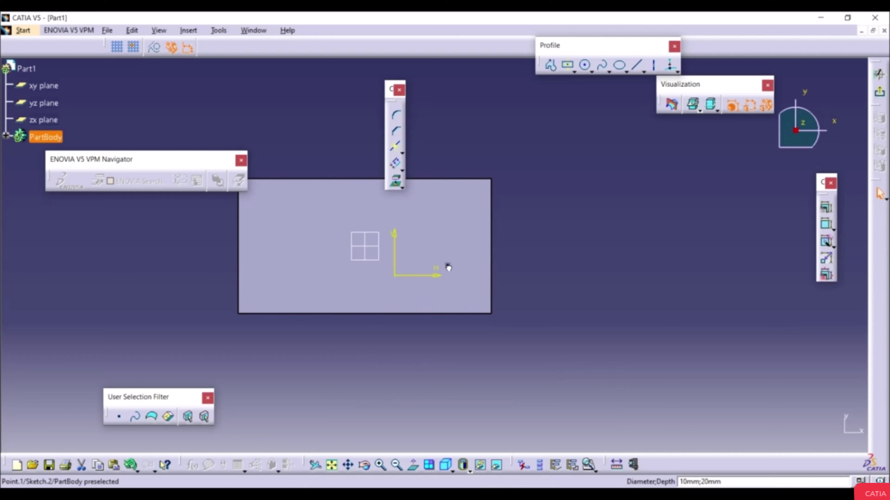
left_click(441, 282)
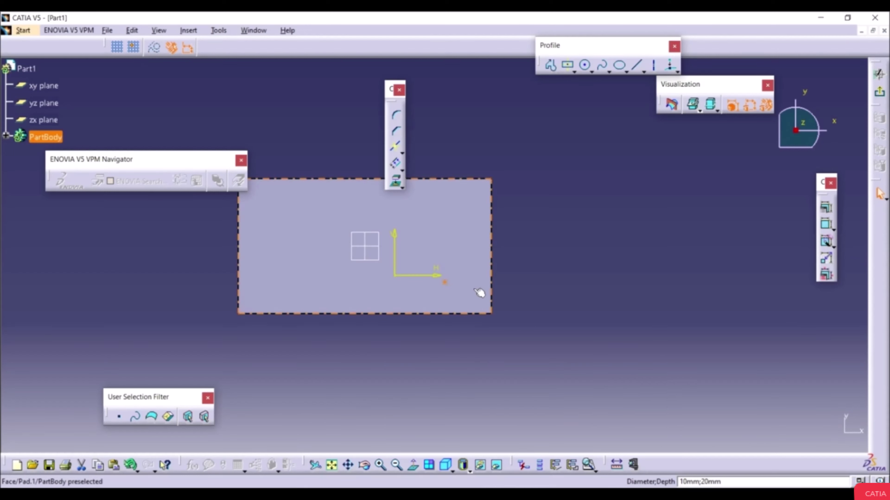
left_click(764, 251)
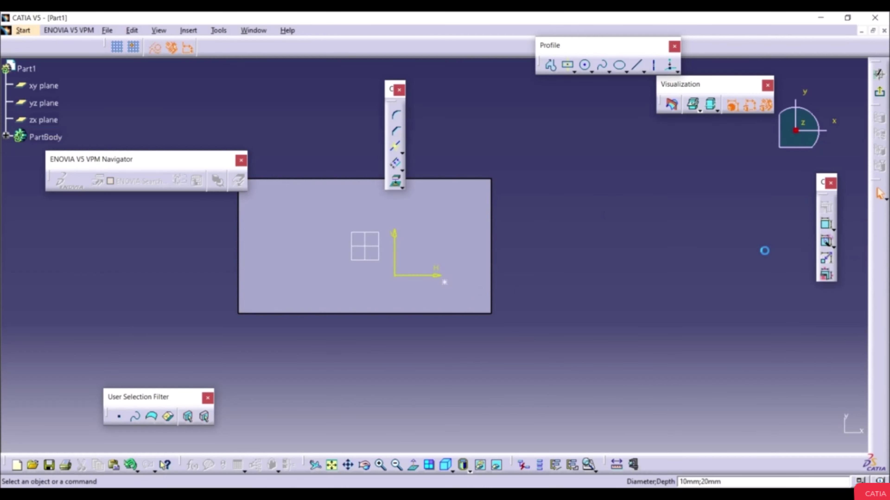
Step: Dimension the hole center from the face's right edge and set the distance to 30 mm
left_click(825, 226)
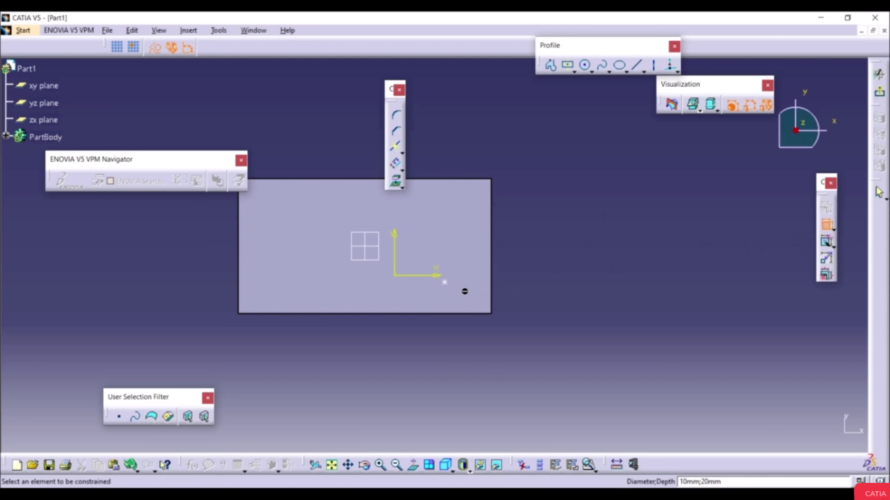
left_click(447, 284)
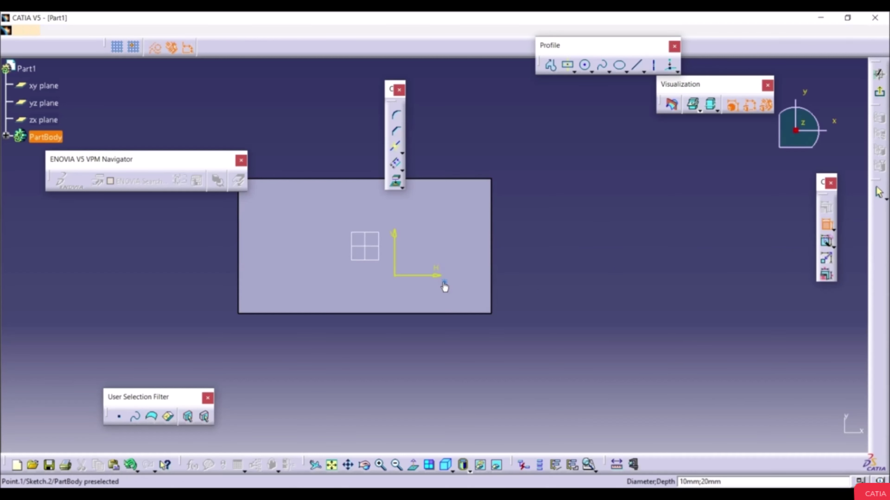
left_click(494, 290)
left_click(470, 330)
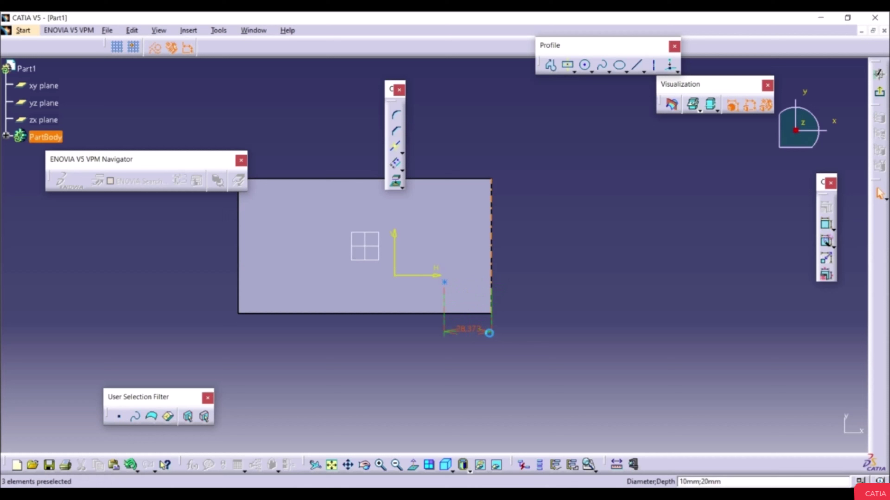
double_click(472, 331)
type("3")
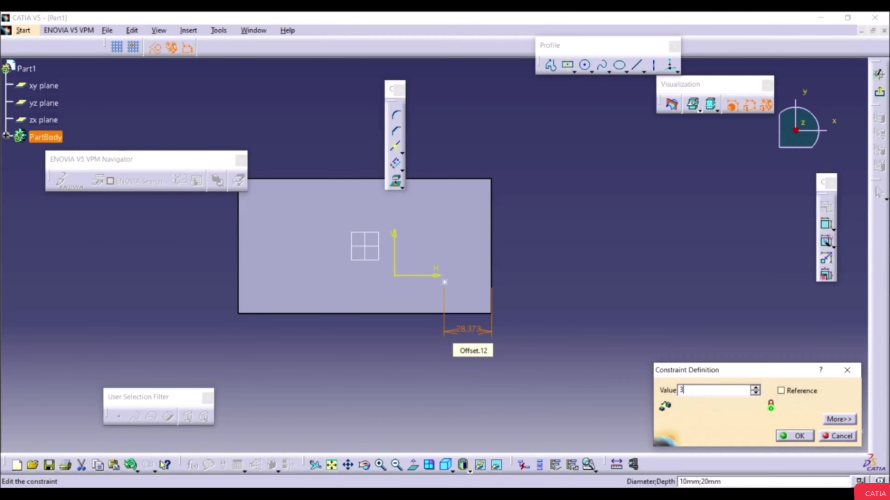
type("0")
key("Return")
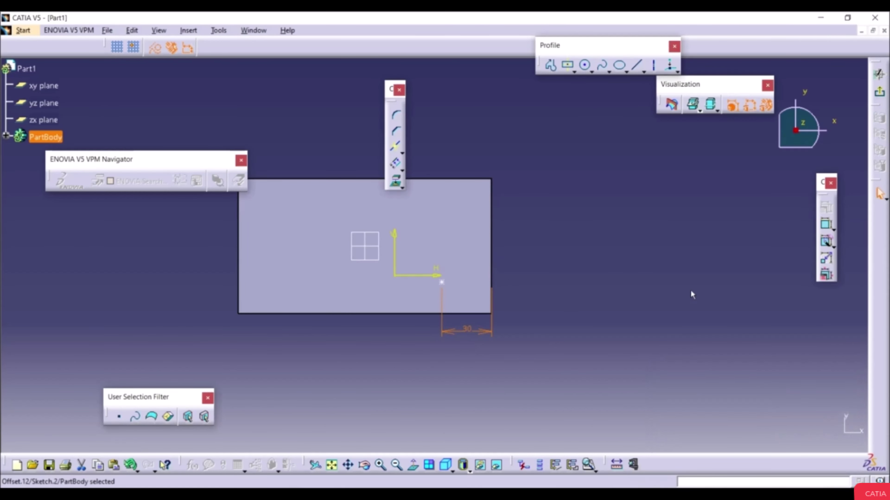
Step: Dimension the hole center from the face's lower edge, set the distance to 20 mm, and exit the positioning sketch
left_click(808, 217)
left_click(826, 225)
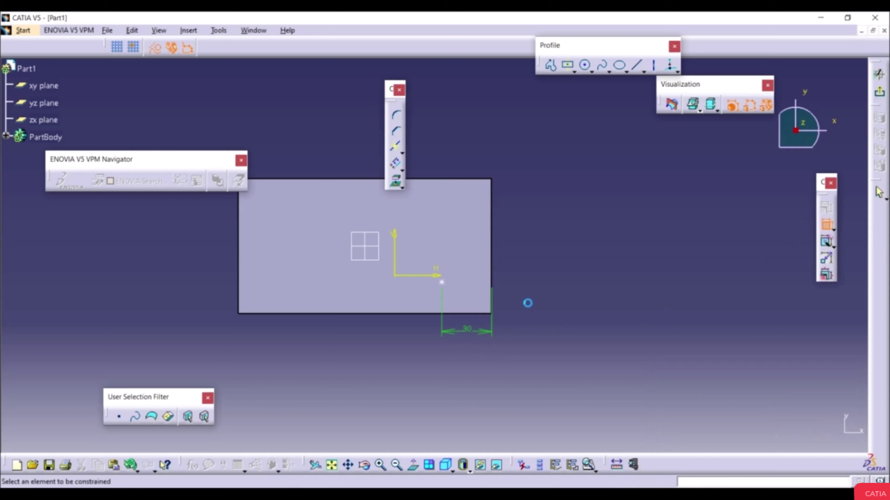
left_click(441, 282)
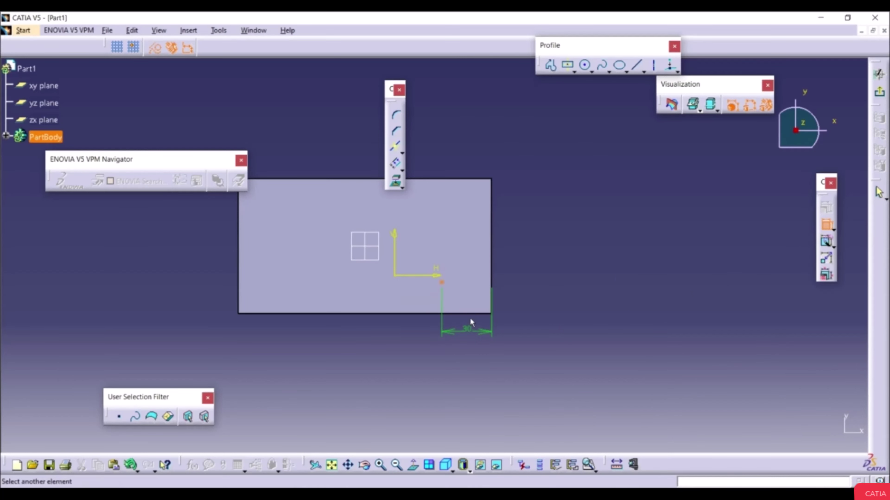
left_click(475, 314)
left_click(518, 294)
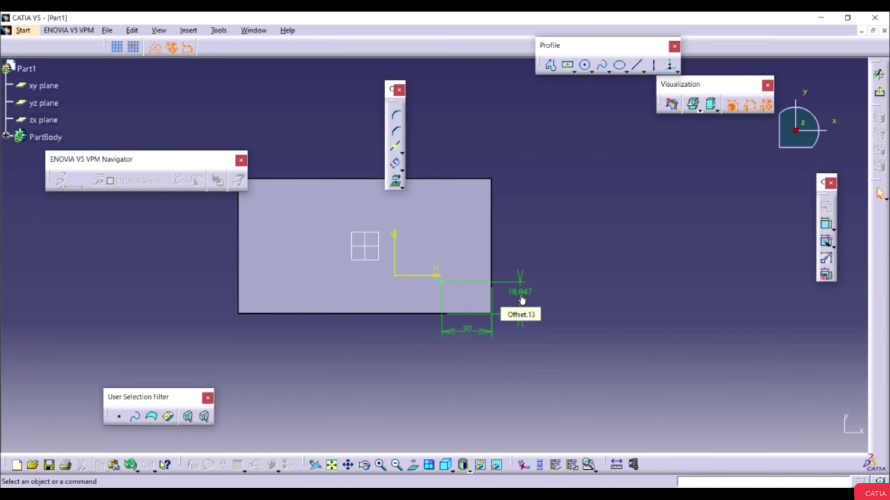
double_click(521, 296)
type("20mm")
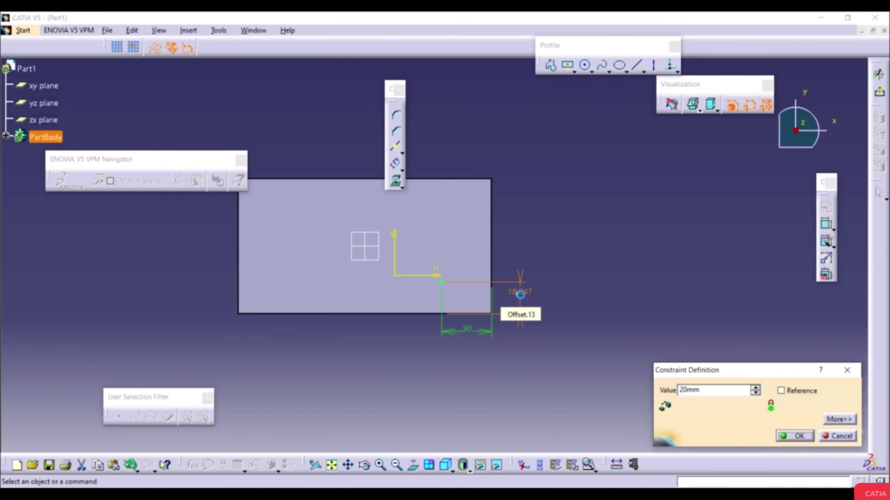
key("Return")
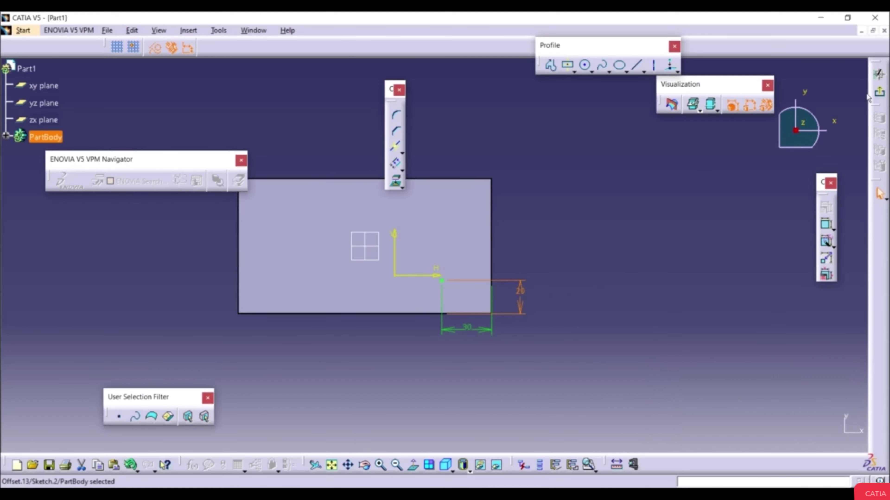
left_click(879, 92)
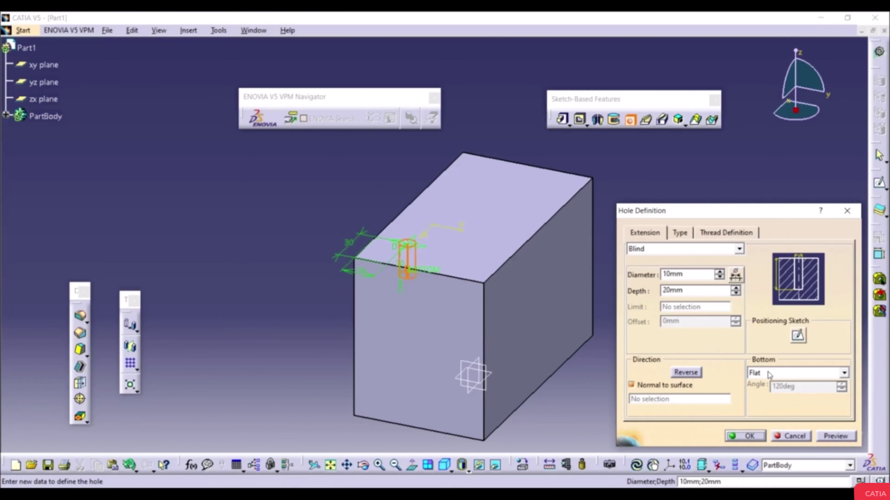
Step: Give the blind hole a V-Bottom with a 150-degree angle and preview it on the block
left_click(778, 374)
left_click(777, 393)
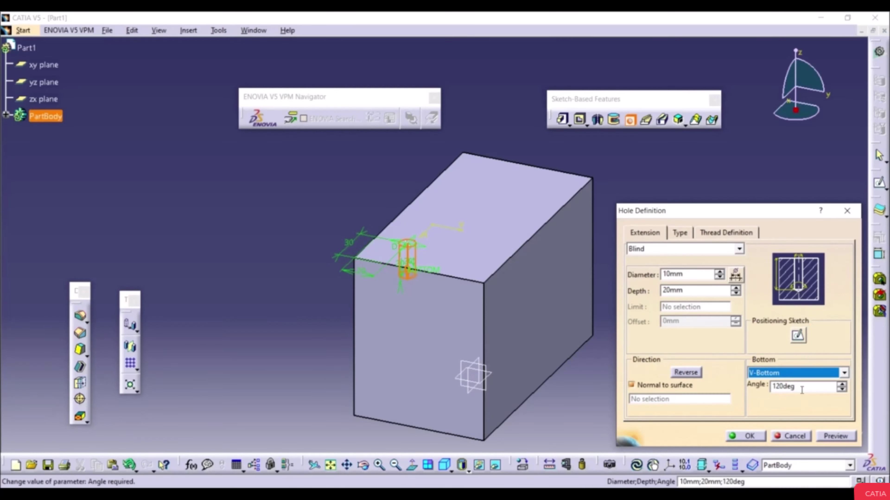
double_click(816, 387)
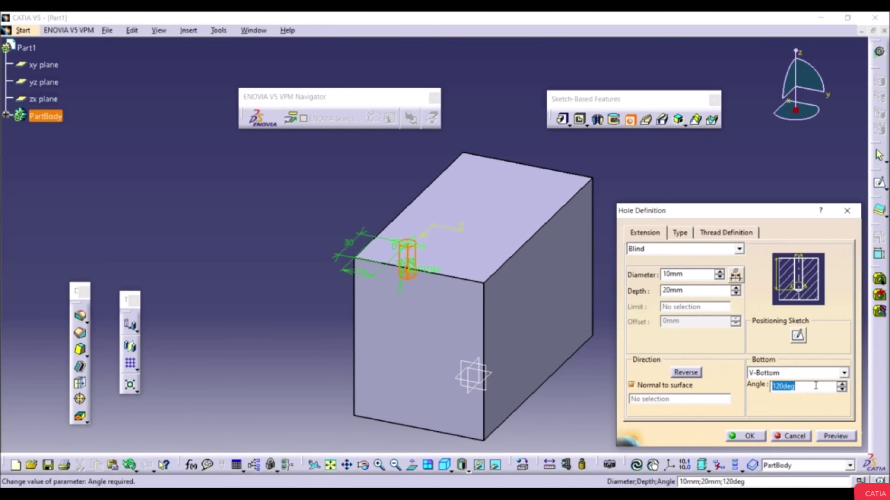
type("150")
key("Return")
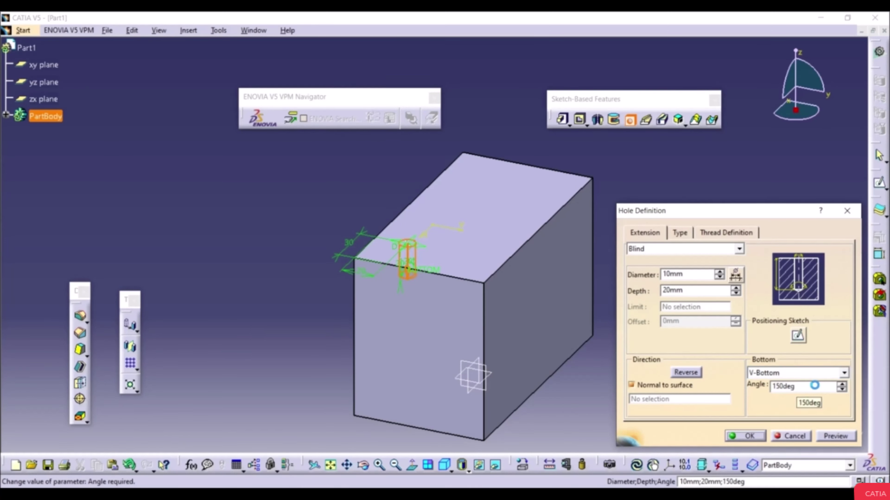
left_click(830, 436)
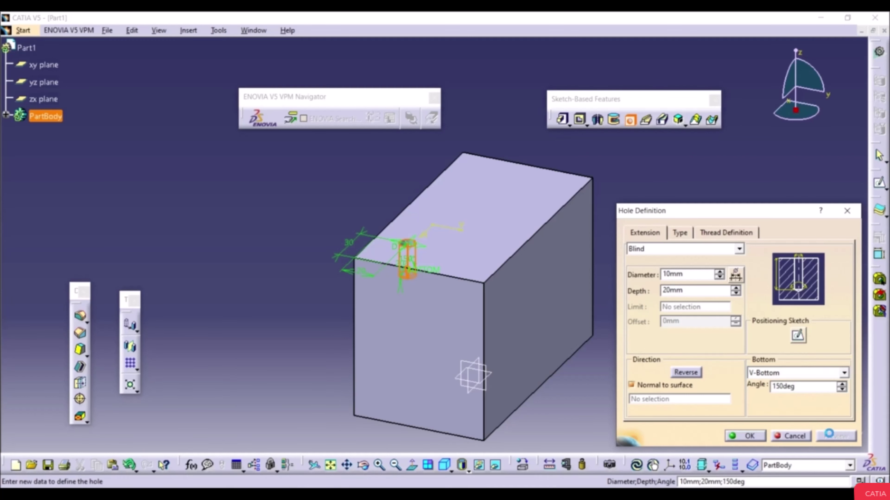
middle_click_drag(442, 247, 441, 308)
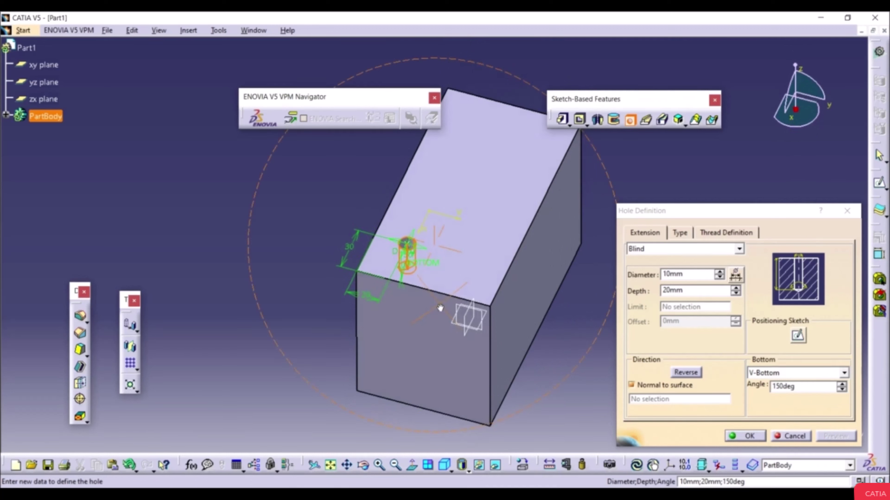
Step: Make the hole threaded, keeping the Dimension bottom type and the No Standard thread type, and create it
left_click(726, 234)
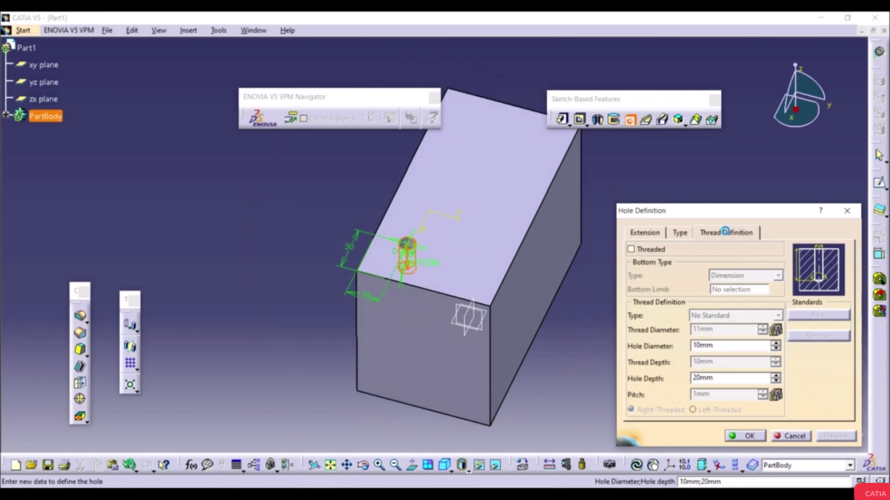
left_click(631, 249)
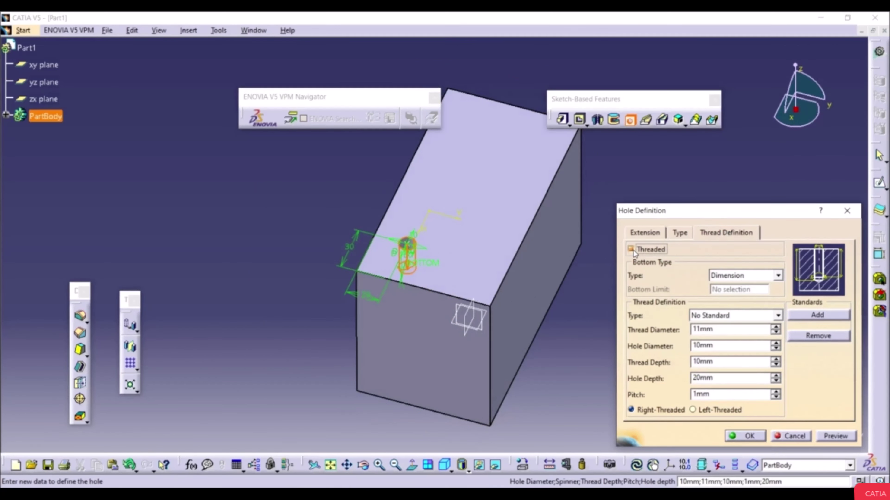
left_click(717, 279)
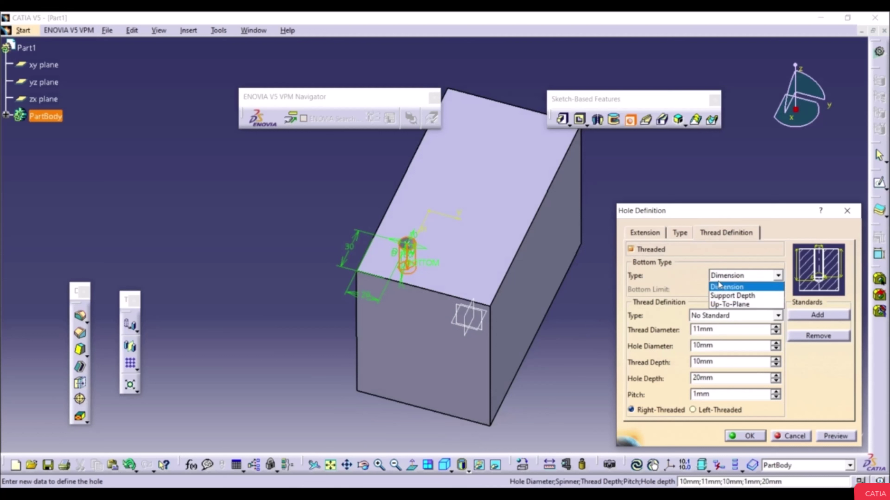
left_click(724, 274)
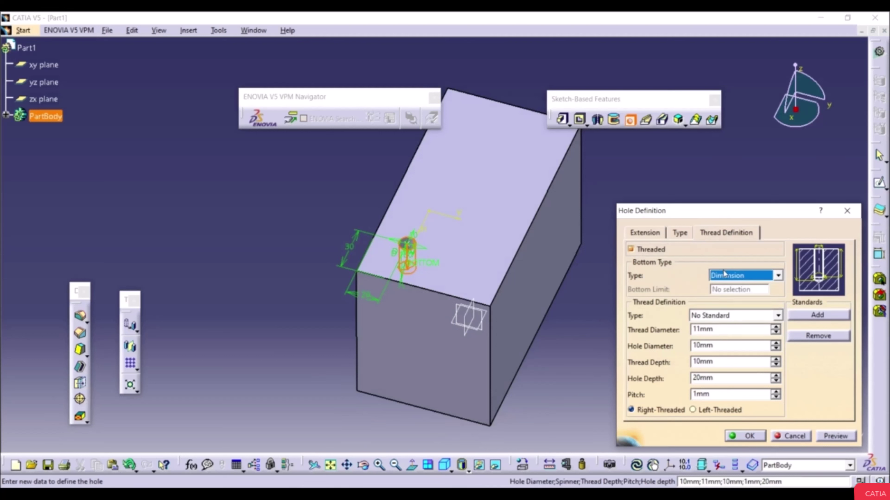
left_click(757, 317)
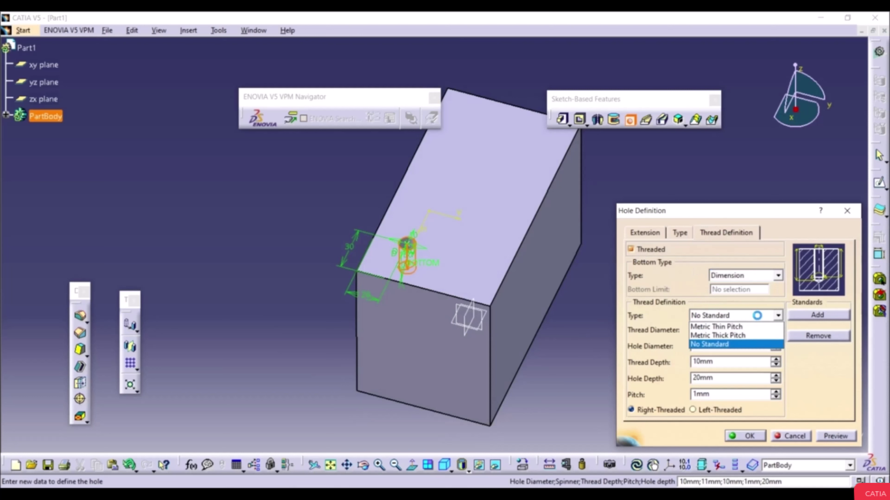
left_click(757, 317)
left_click(725, 317)
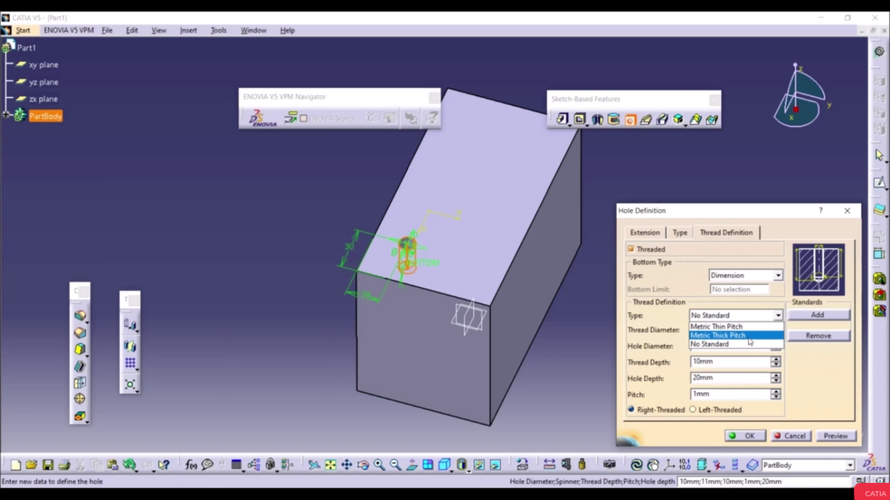
left_click(689, 295)
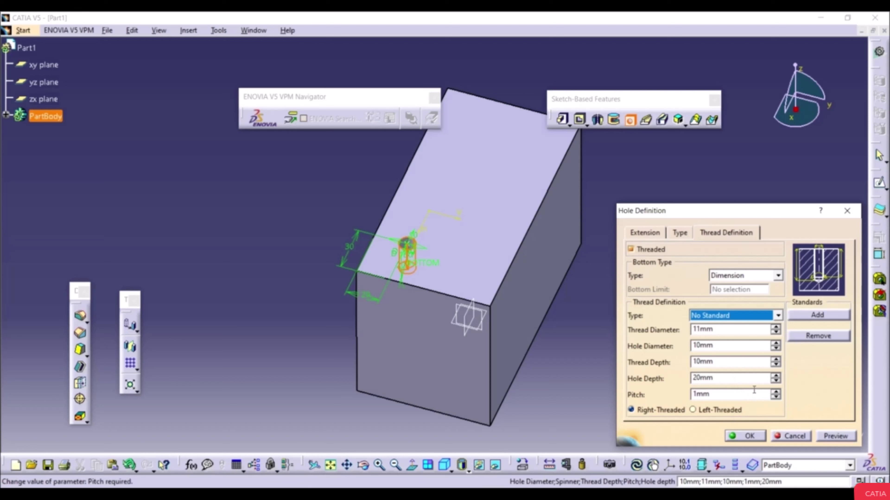
left_click(740, 435)
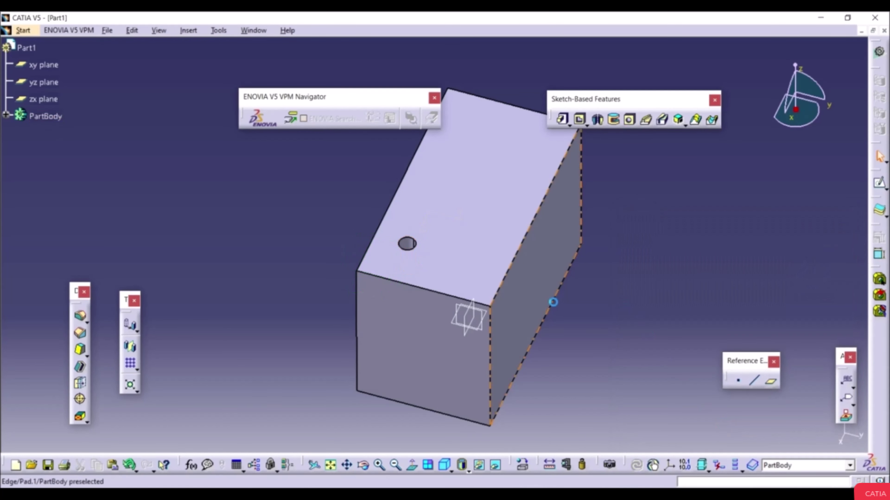
Step: Start a second hole on the block's right side face, choosing the Tapered type with a 100-degree angle
middle_click_drag(553, 302, 473, 249)
left_click(630, 120)
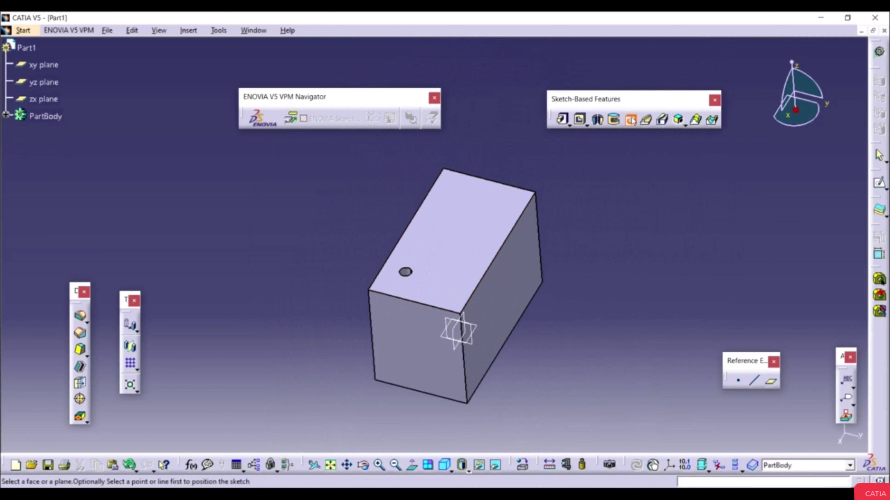
left_click(530, 283)
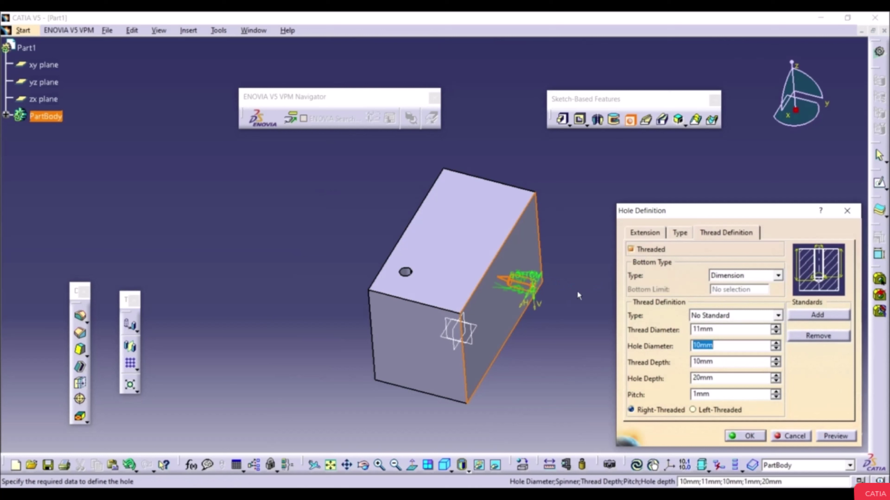
left_click(679, 233)
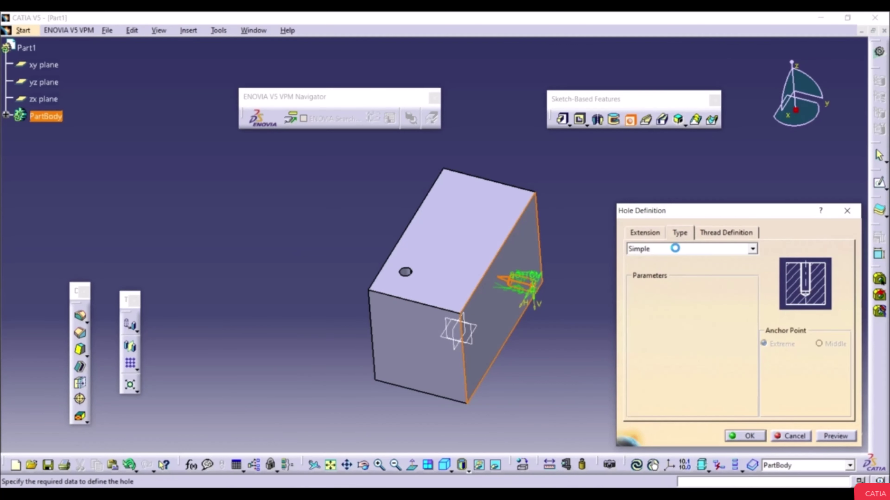
left_click(676, 249)
left_click(678, 269)
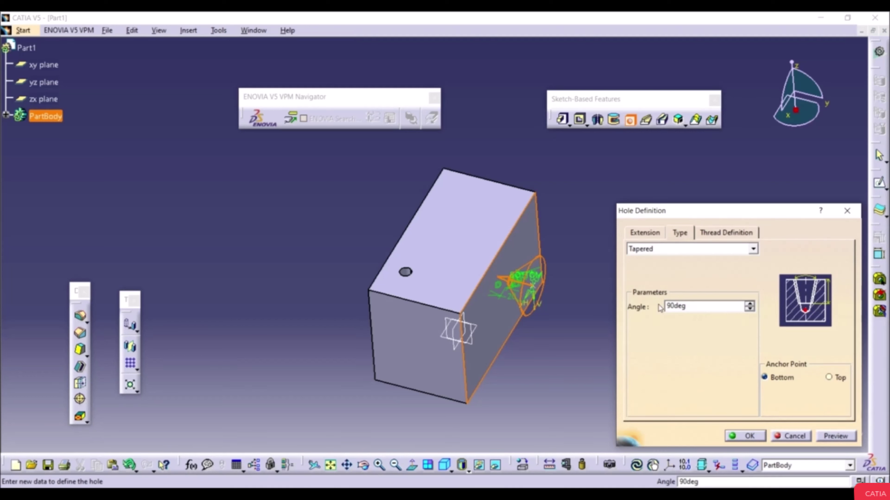
double_click(690, 308)
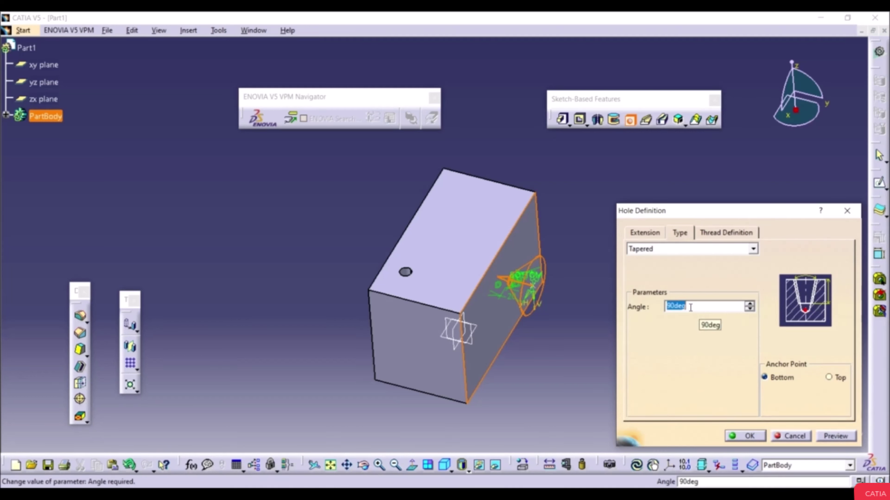
type("100")
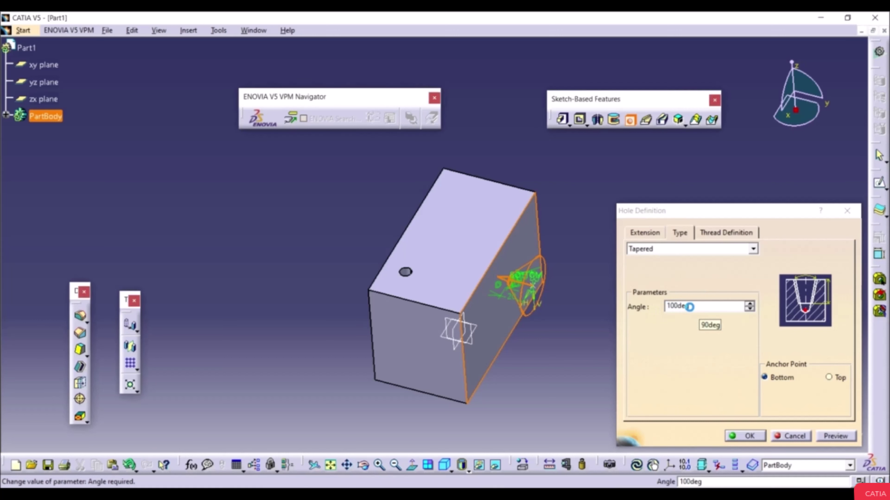
key("Tab")
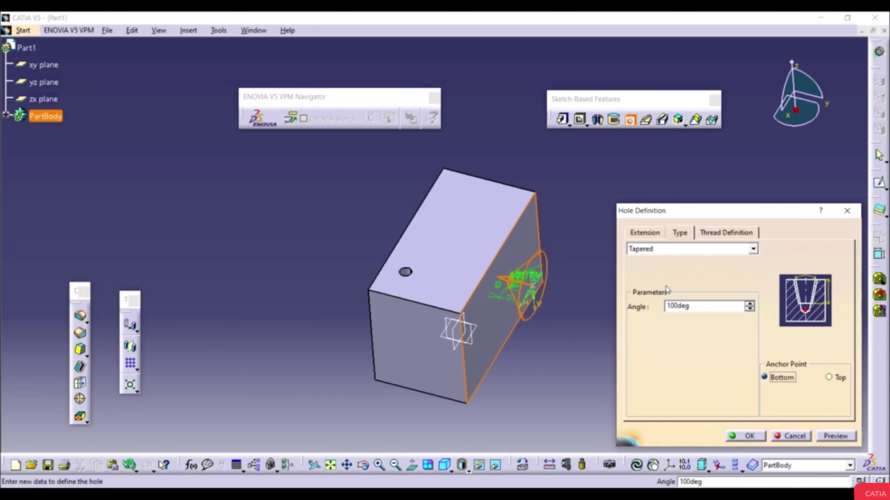
Step: Review the tapered hole's extension and thread settings, preview it, and create the hole
left_click(643, 232)
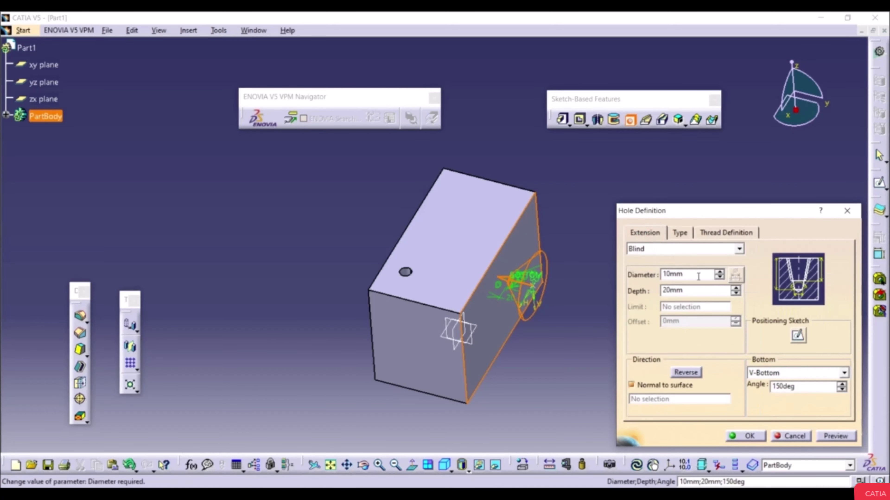
left_click(720, 234)
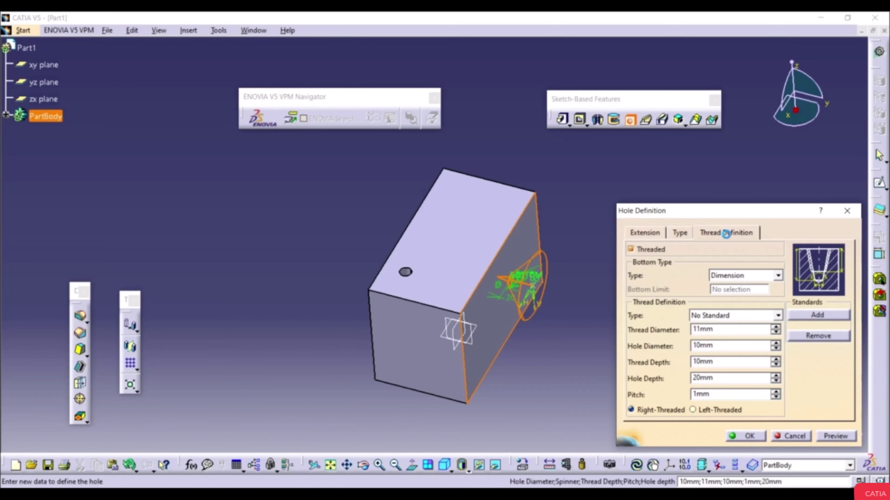
left_click(656, 235)
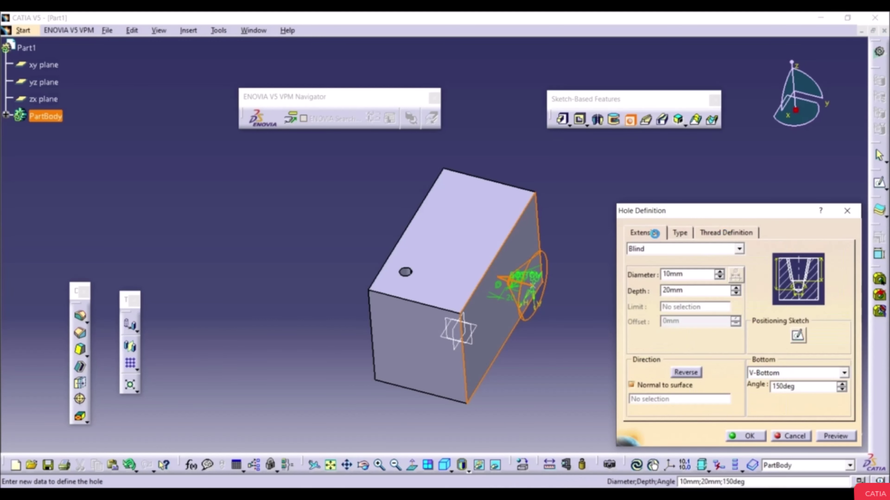
left_click(837, 436)
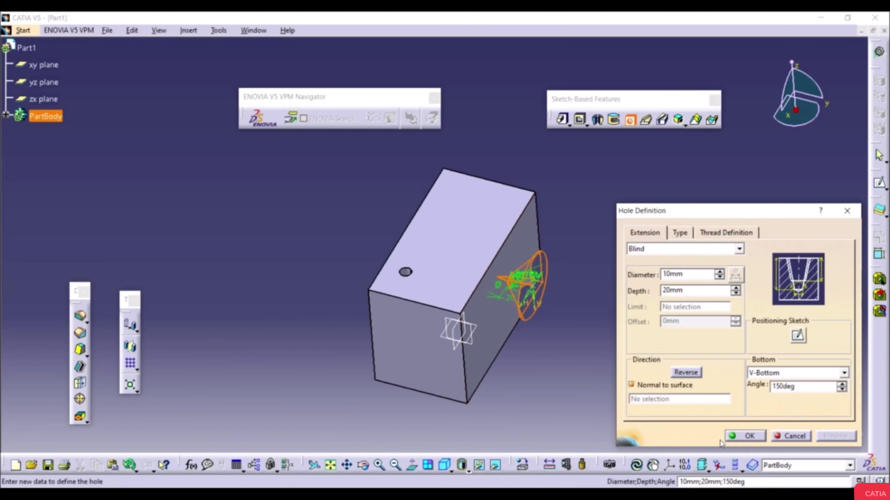
left_click(746, 438)
middle_click_drag(435, 242, 484, 280)
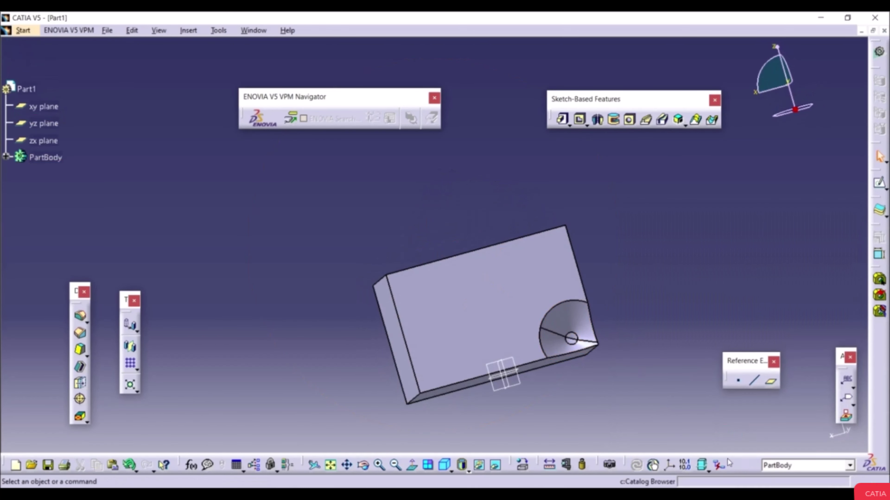
Step: Reopen the tapered hole from the expanded PartBody and enter its positioning sketch
left_click(5, 157)
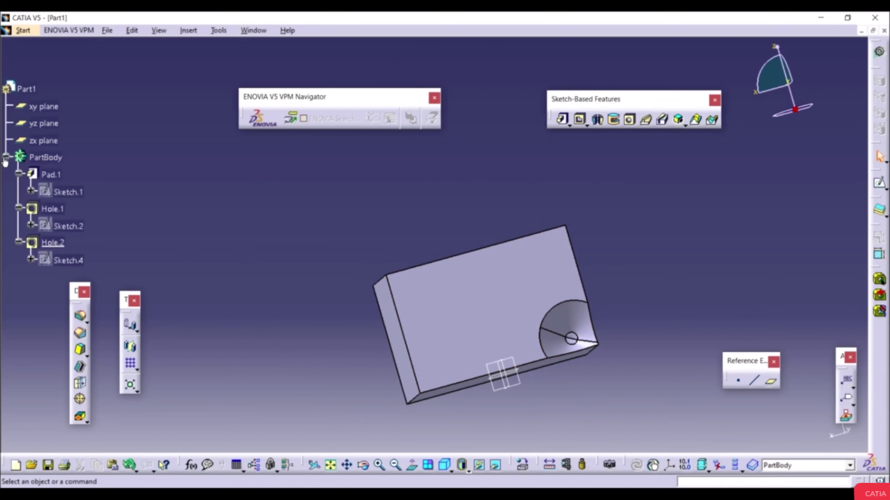
double_click(53, 243)
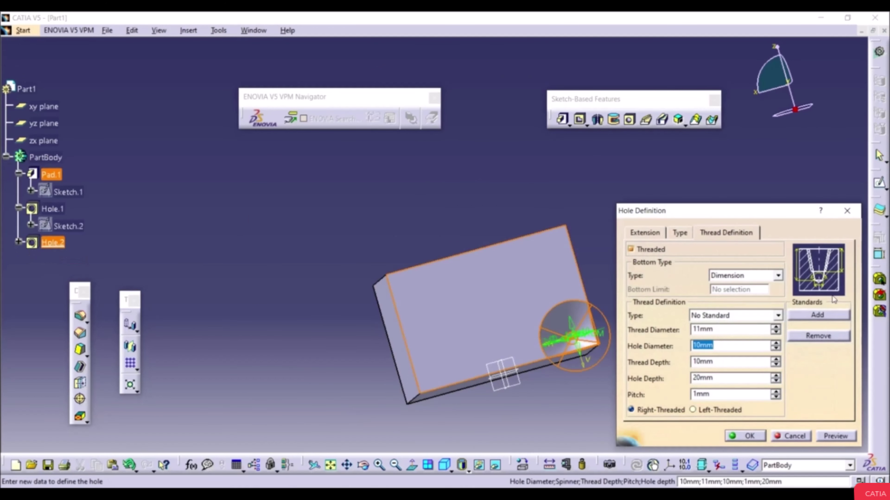
left_click(646, 233)
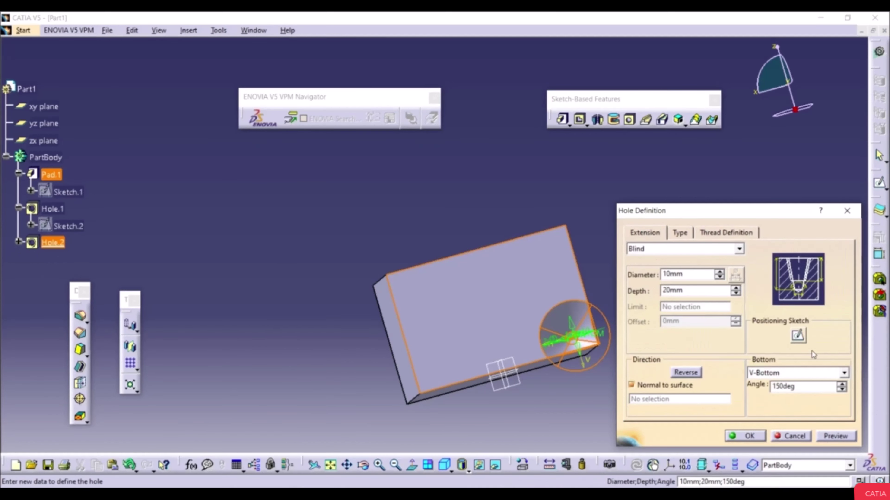
left_click(798, 336)
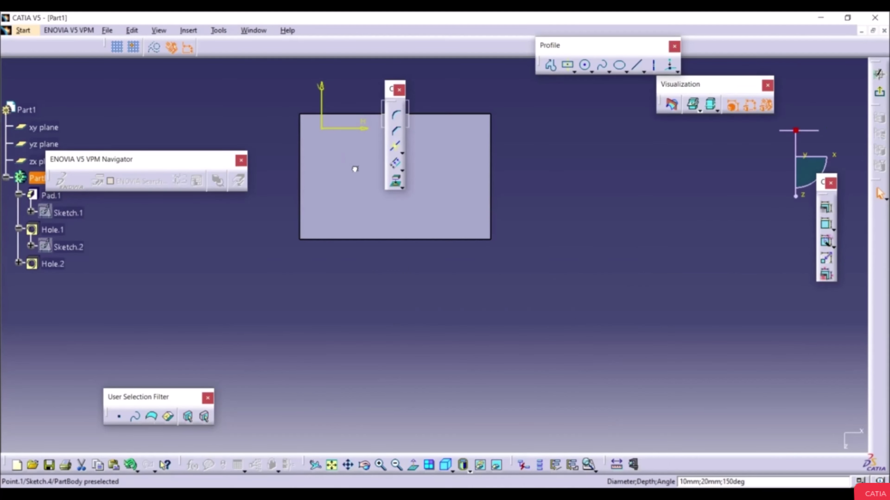
Step: Reposition the tapered hole's center point inward on the side face, exit the sketch, preview the hole, and confirm it
left_click(375, 179)
left_click(879, 92)
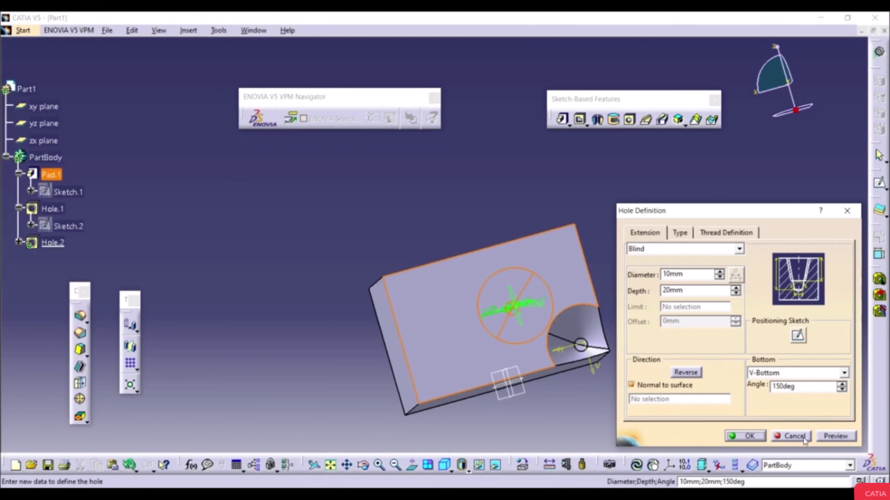
left_click(832, 439)
left_click(749, 437)
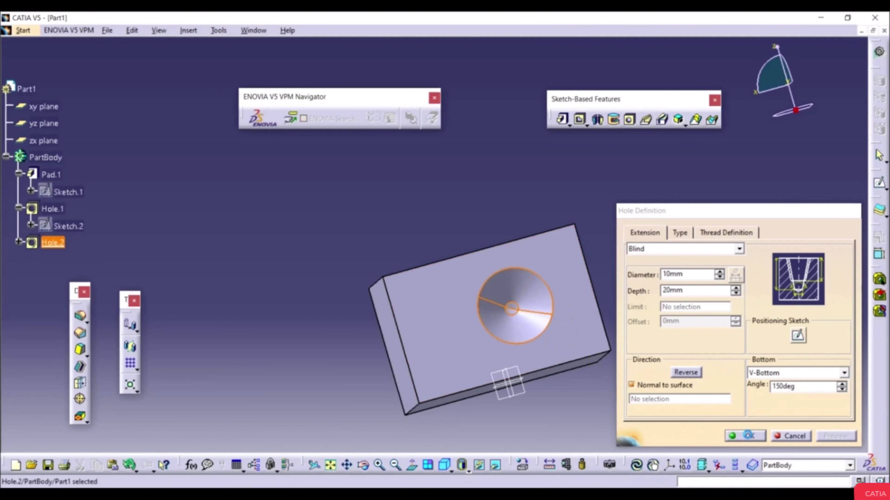
Step: Create a Counterbored hole on the block's top face, keeping the 15 mm diameter, 5 mm depth and Extreme anchor point
middle_click_drag(560, 315, 546, 351)
left_click(630, 120)
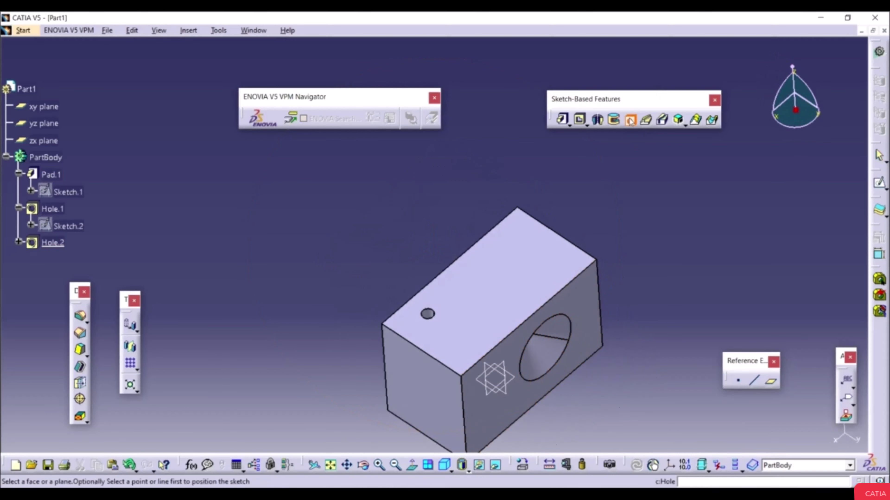
left_click(510, 271)
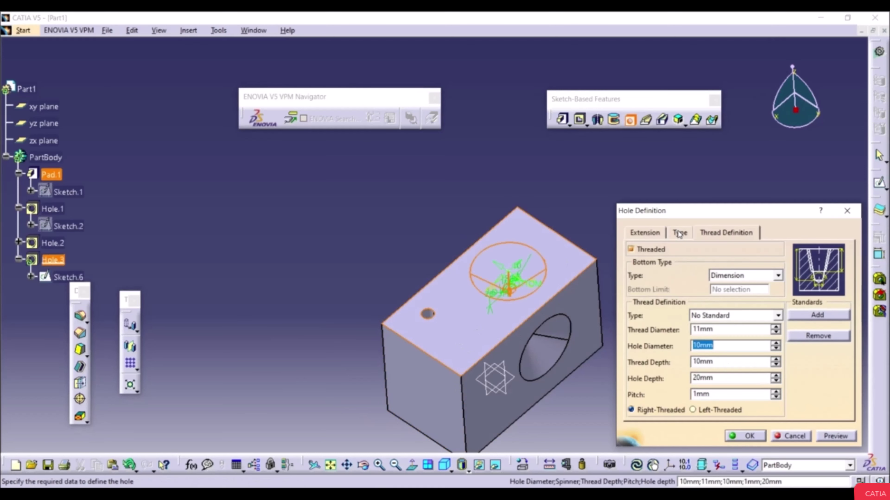
left_click(679, 233)
left_click(683, 249)
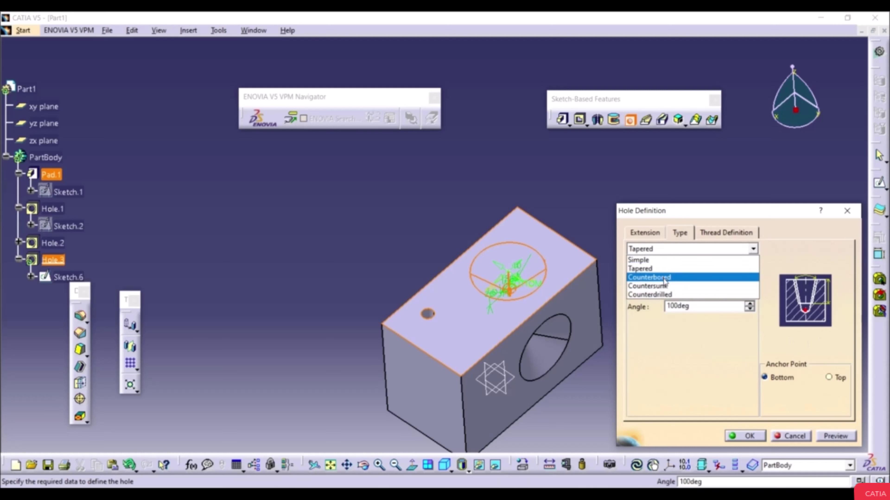
left_click(686, 277)
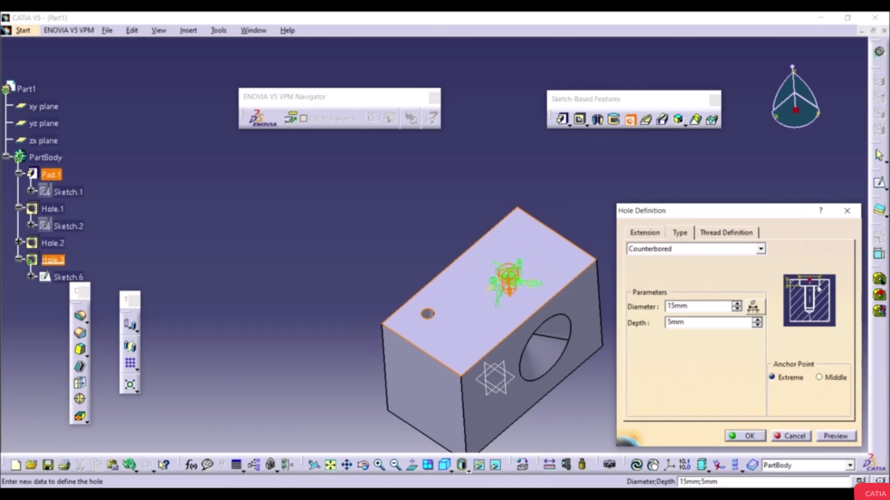
left_click(833, 437)
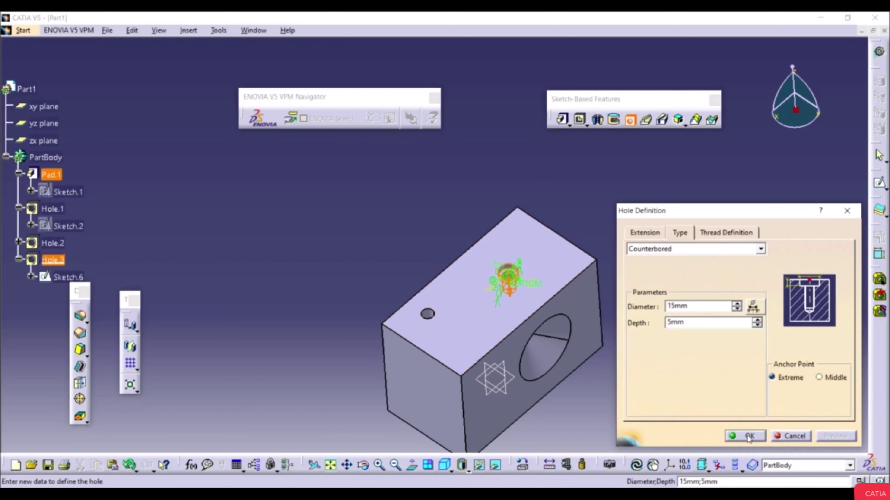
left_click(748, 436)
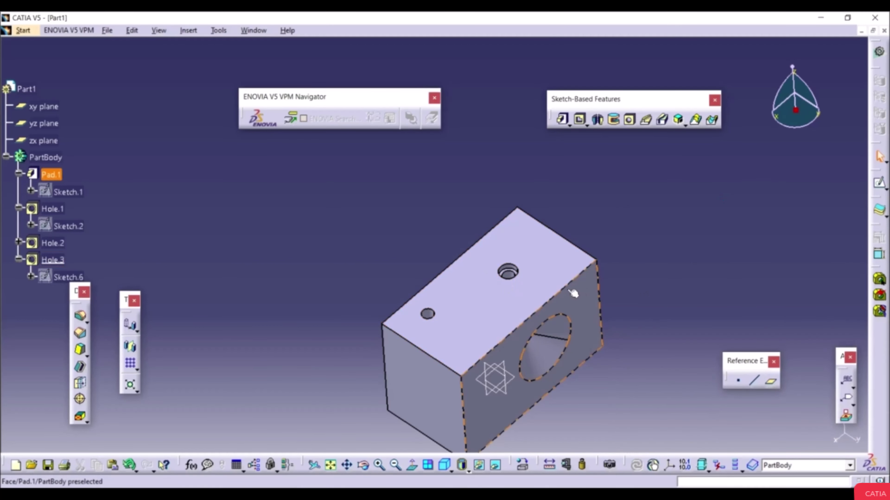
Step: Create a Countersunk hole on the top face near the tapered hole's side, using Depth & Angle mode with 5 mm and 100 degrees
left_click(635, 117)
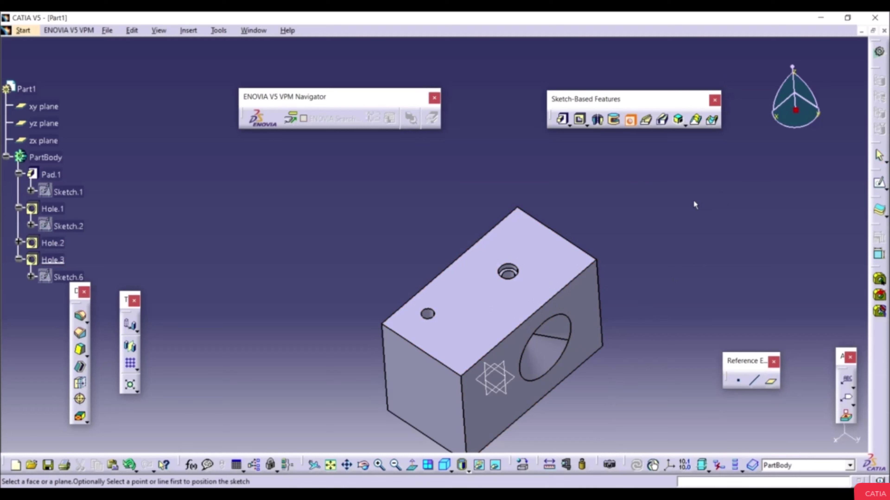
left_click(520, 301)
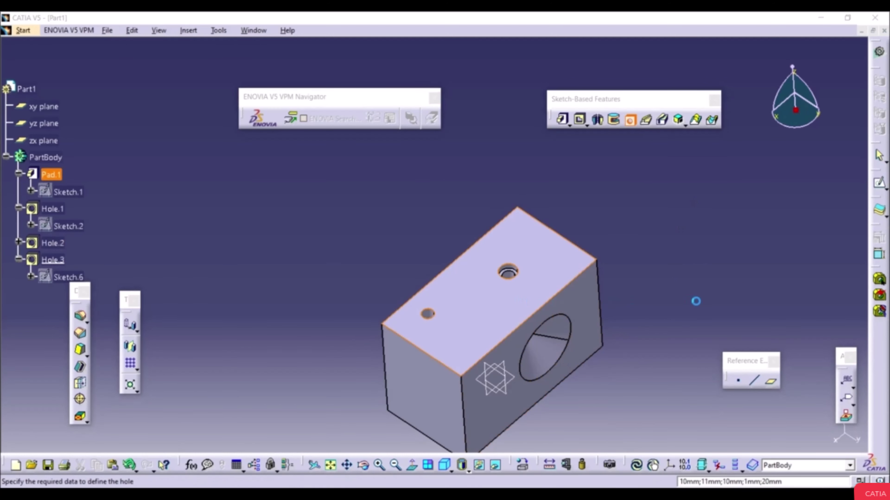
left_click(680, 232)
left_click(684, 252)
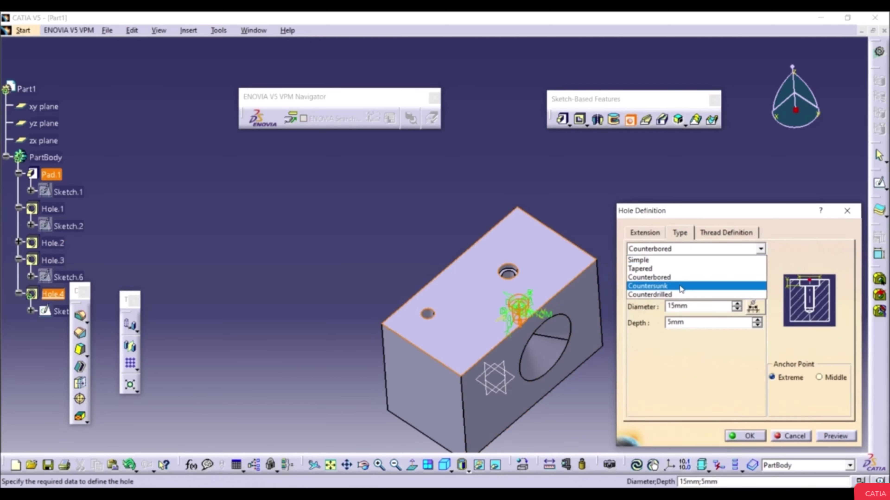
left_click(681, 287)
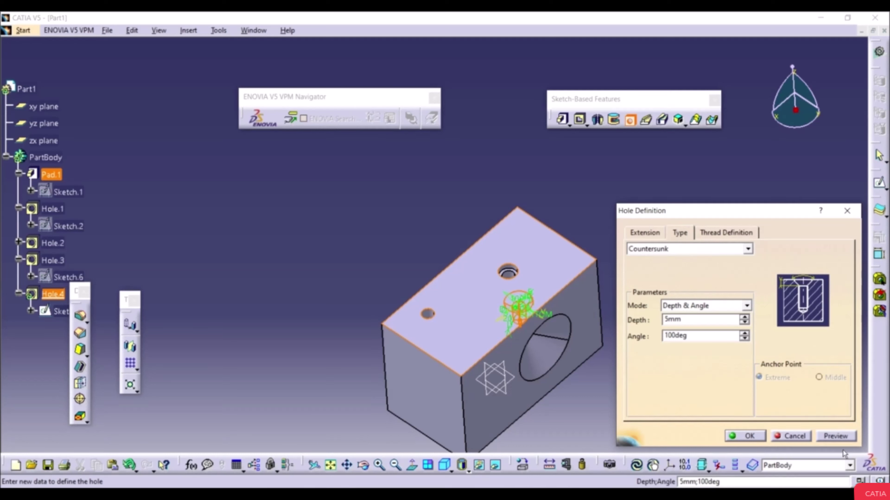
left_click(838, 436)
left_click(740, 436)
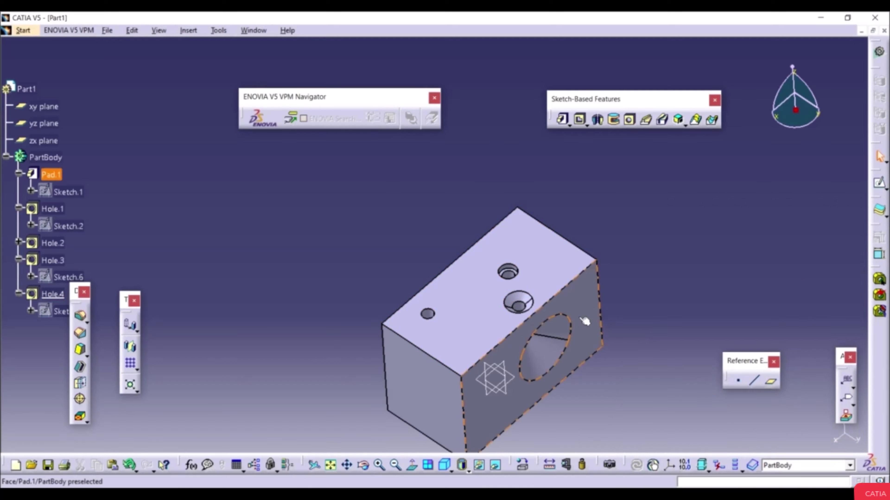
Step: Create a Counterdrilled hole on the top face beside the simple hole, with 15 mm diameter, 5 mm depth and a 100-degree angle
left_click(630, 119)
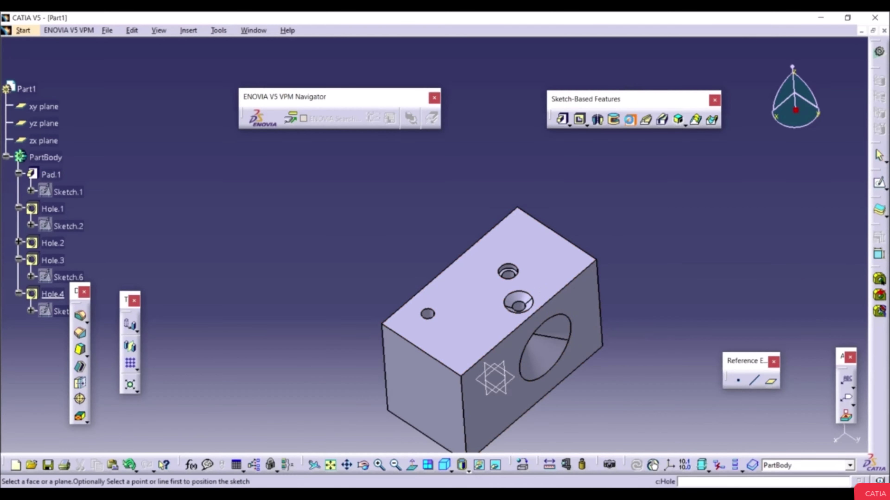
left_click(462, 324)
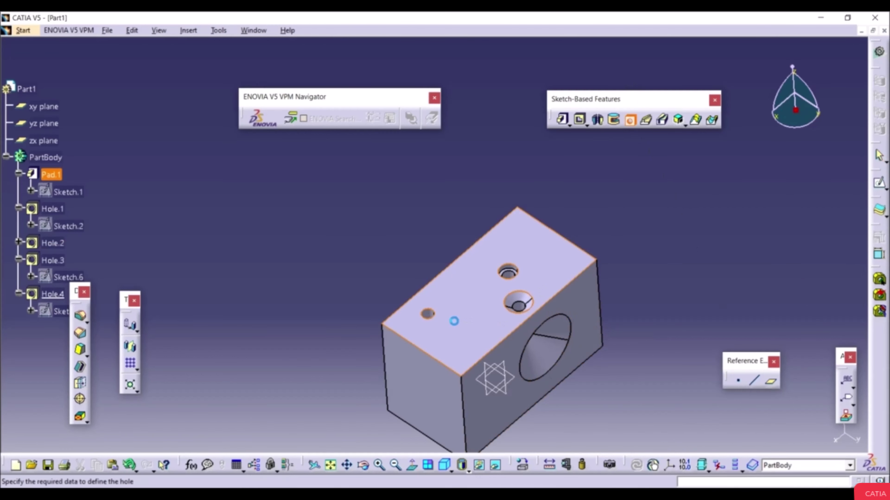
left_click(679, 232)
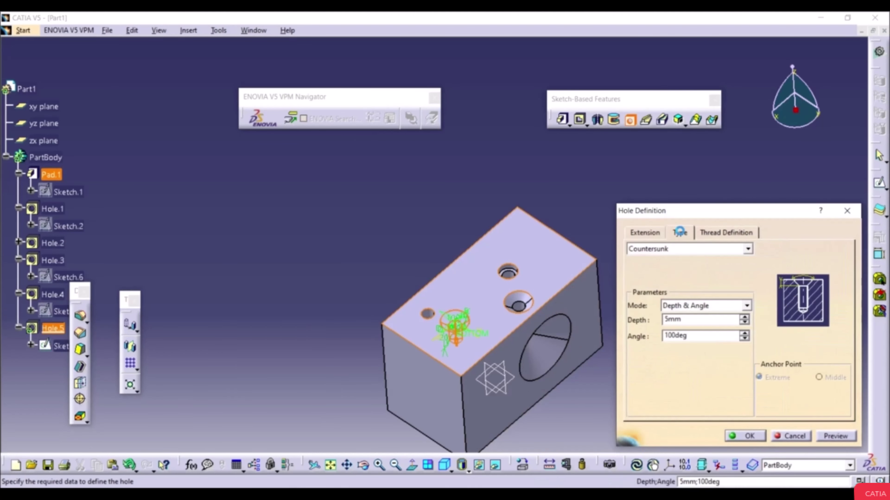
left_click(683, 249)
left_click(674, 295)
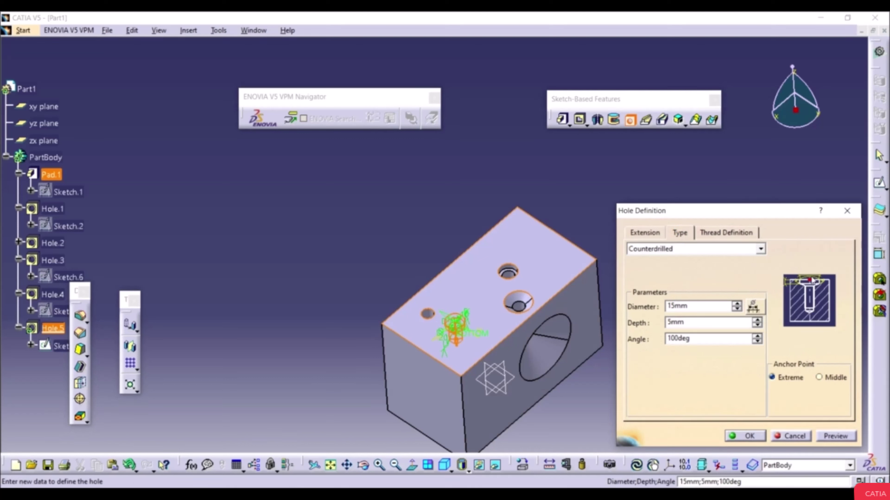
left_click(836, 437)
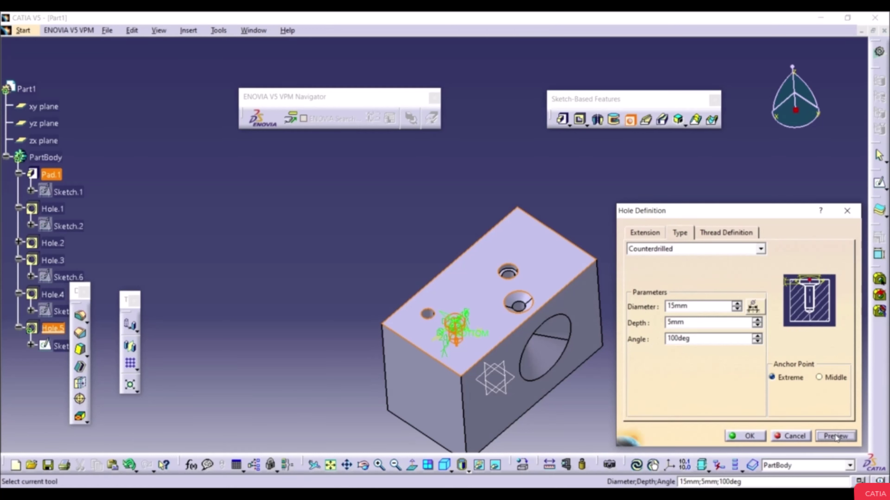
left_click(744, 436)
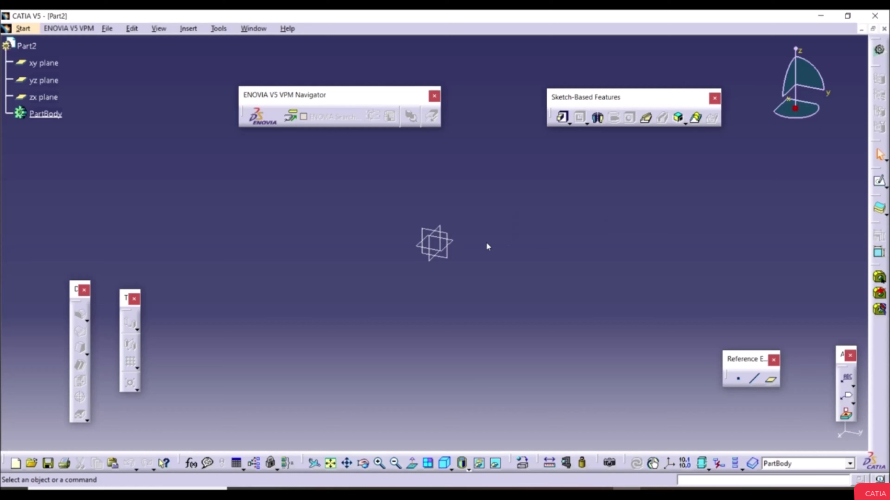
Step: Start a sketch on the xy plane of the new part and draw a circle about 48 mm in diameter centered on the origin
left_click(454, 245)
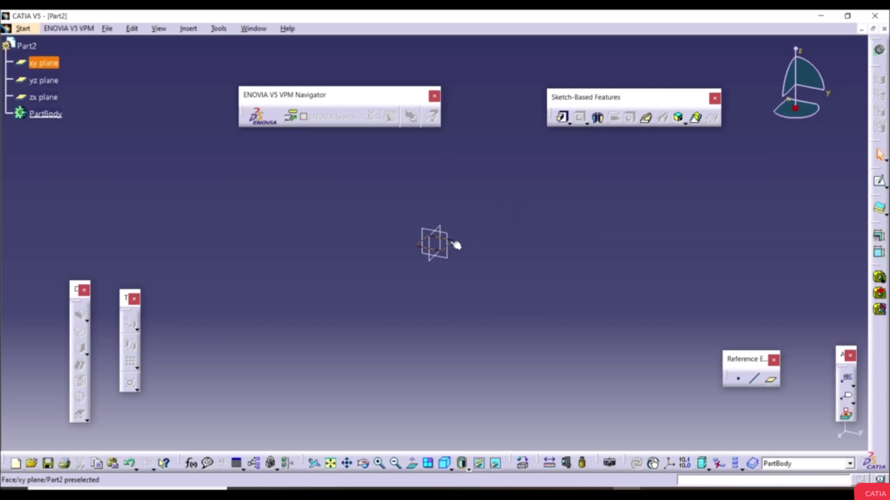
left_click(879, 181)
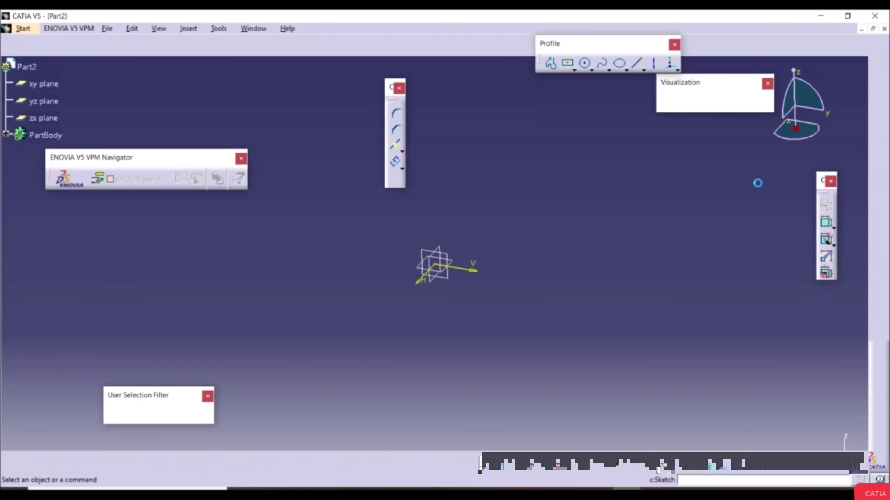
left_click(586, 64)
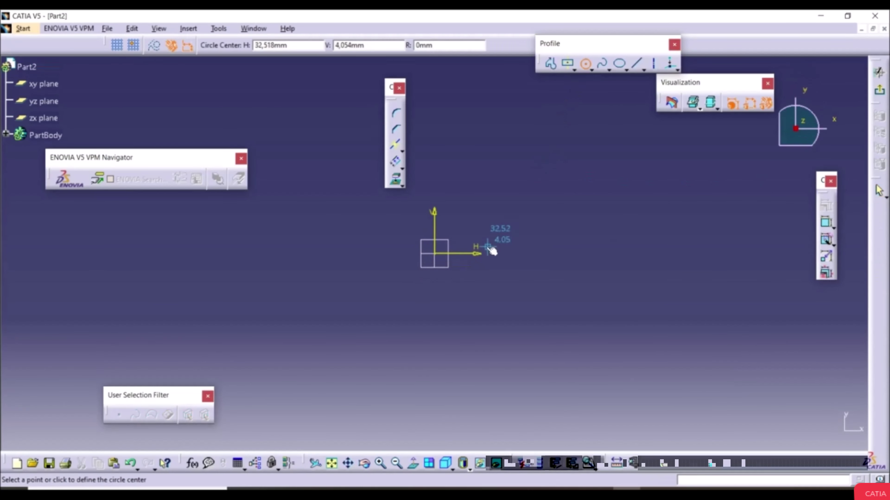
left_click(435, 254)
left_click(469, 235)
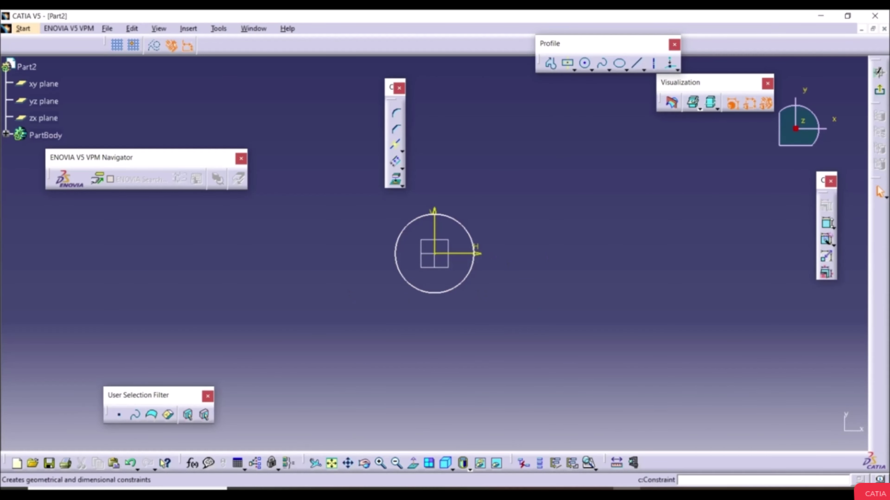
Step: Dimension the circle's diameter and exit the sketch
left_click(827, 227)
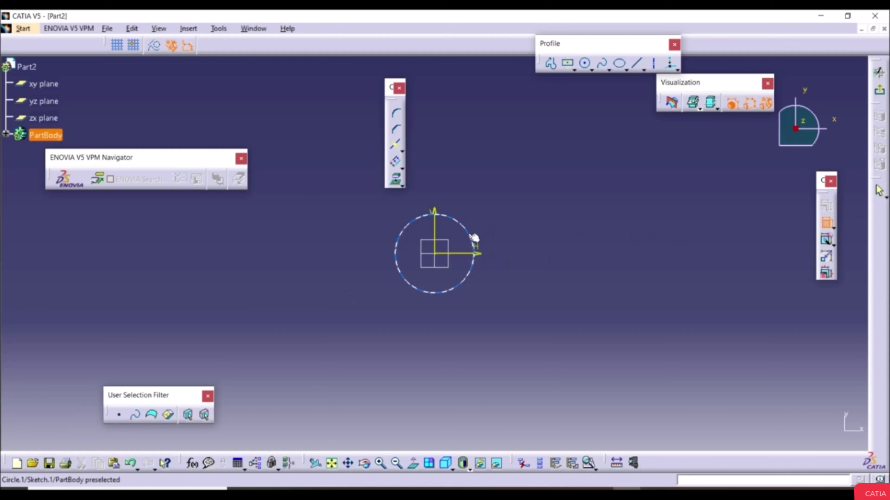
left_click(472, 240)
left_click(509, 229)
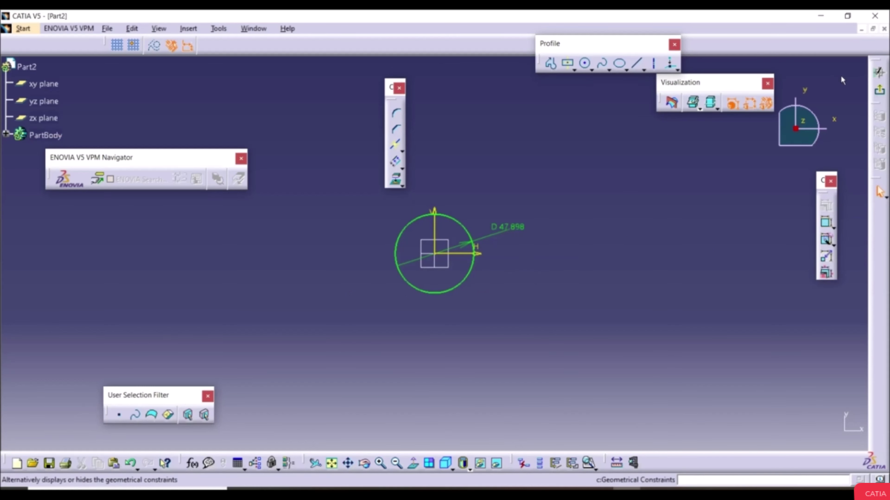
left_click(880, 91)
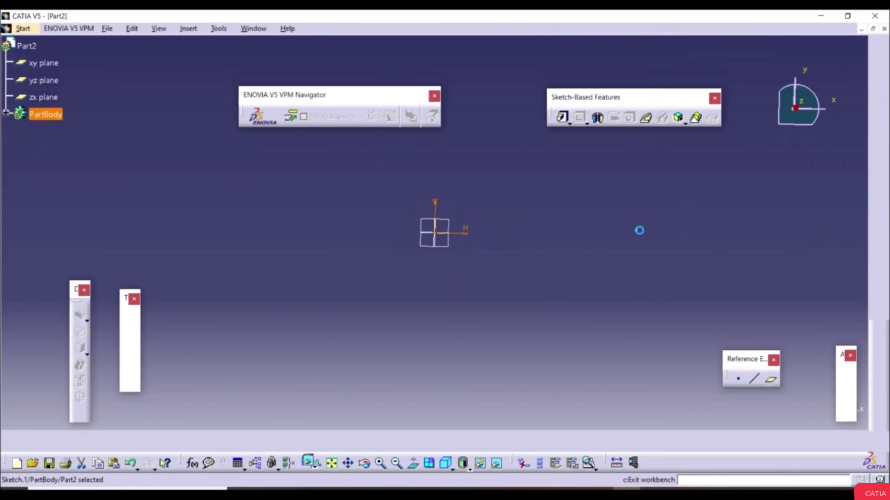
Step: Sketch a slanted line on the yz plane from the origin, rising about 110 mm toward negative H, and exit the sketch
left_click(512, 301)
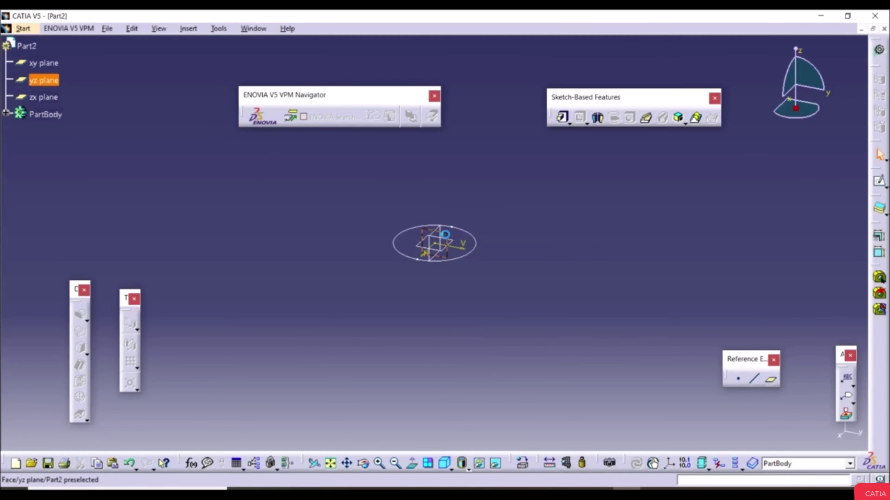
left_click(452, 239)
left_click(879, 181)
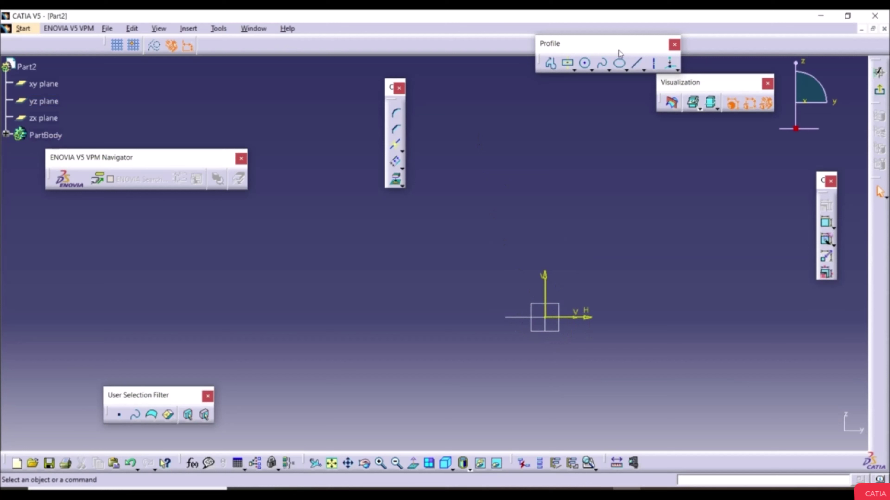
left_click(638, 64)
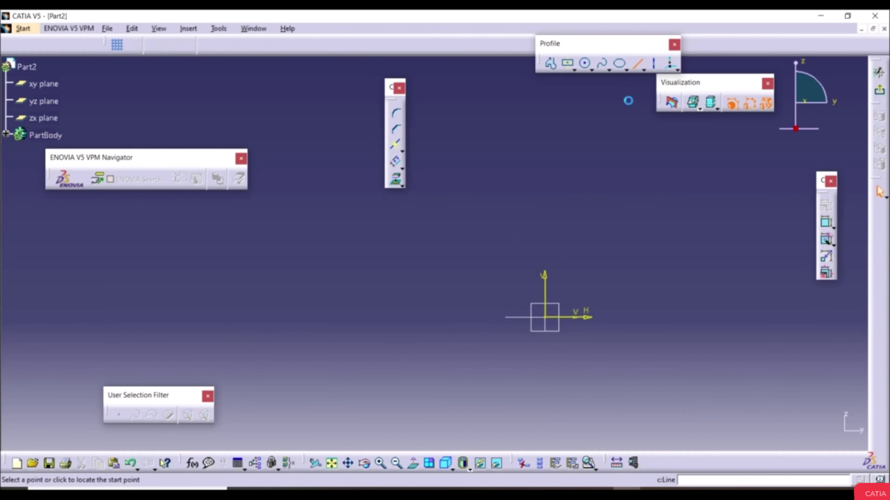
left_click(547, 318)
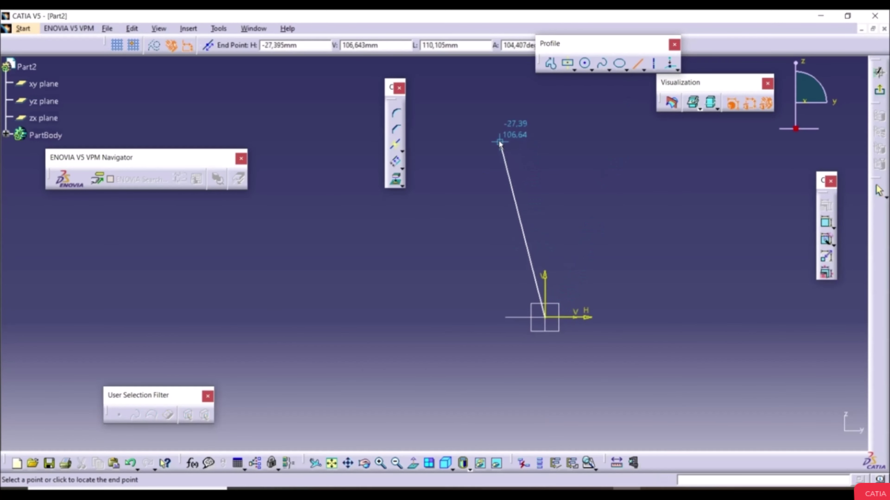
left_click(487, 137)
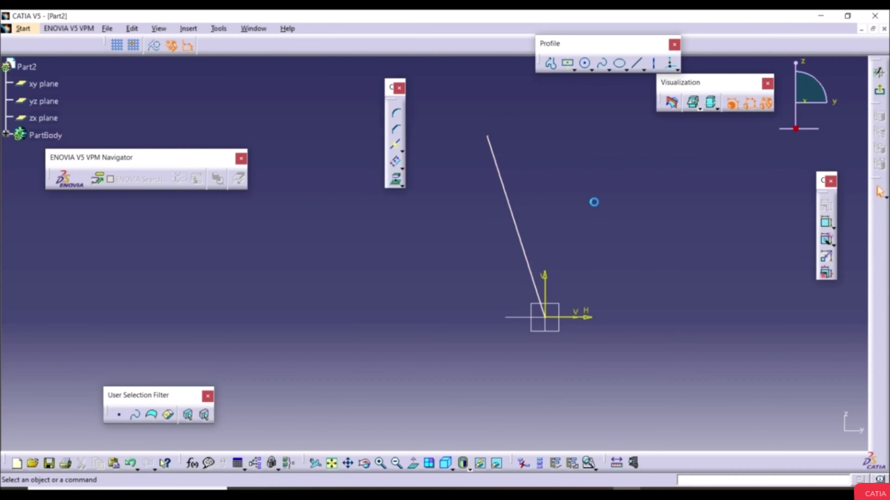
left_click(879, 89)
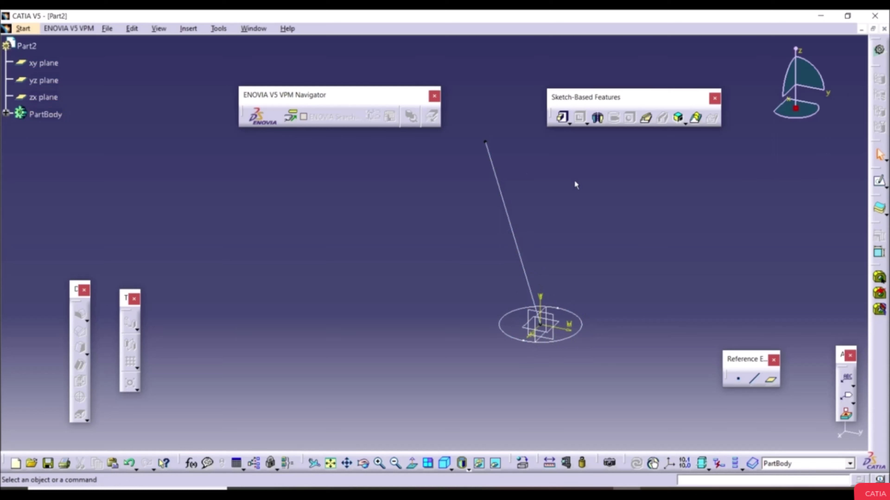
Step: Preview a Keep angle rib that sweeps the circle along the slanted line, and cancel it
left_click(645, 120)
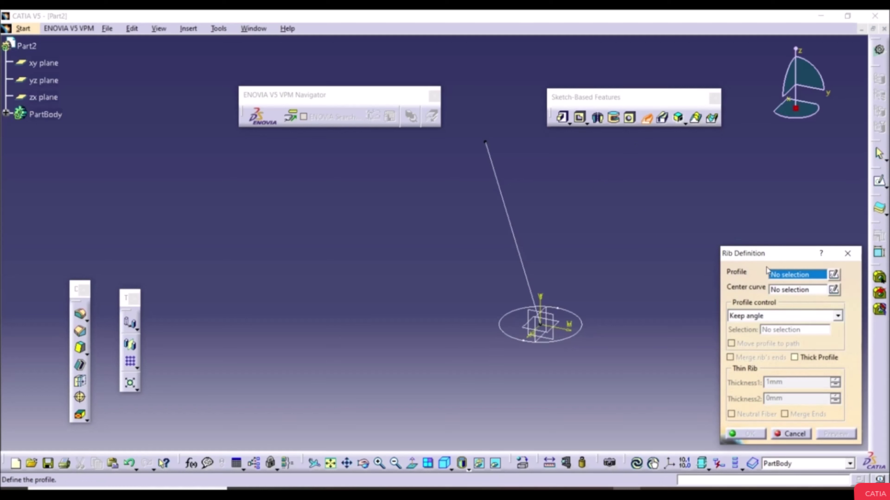
left_click(573, 336)
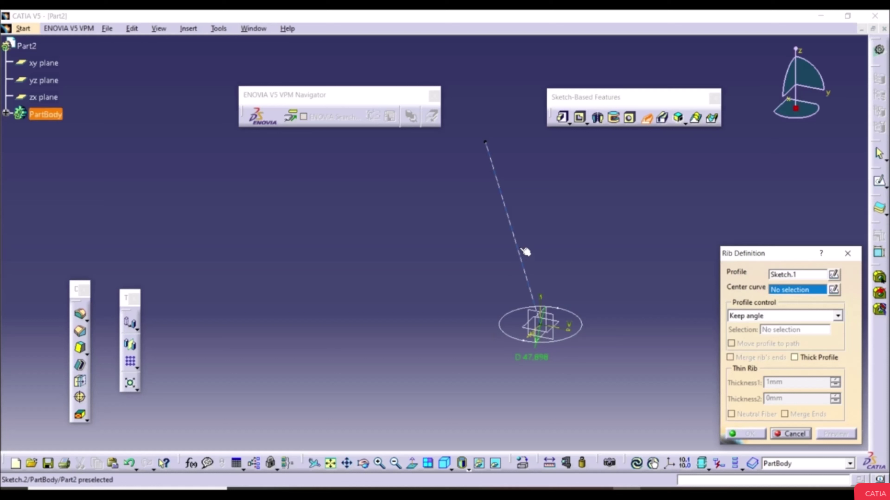
left_click(522, 262)
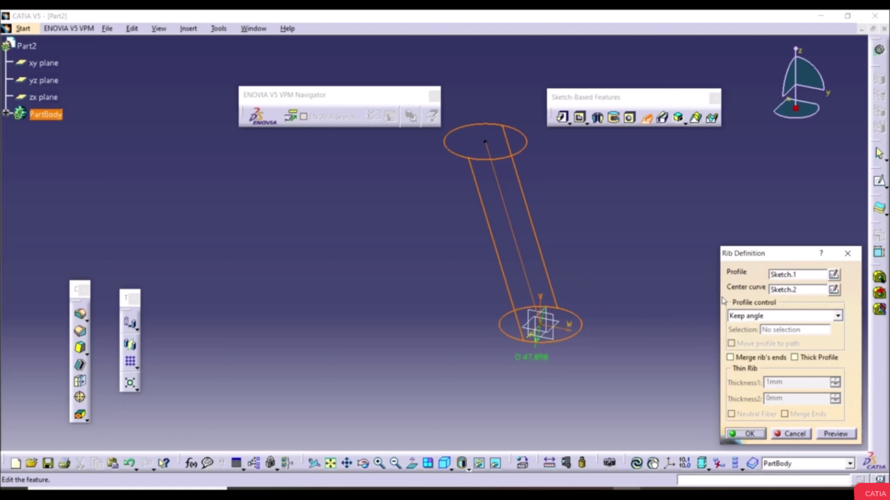
left_click(836, 432)
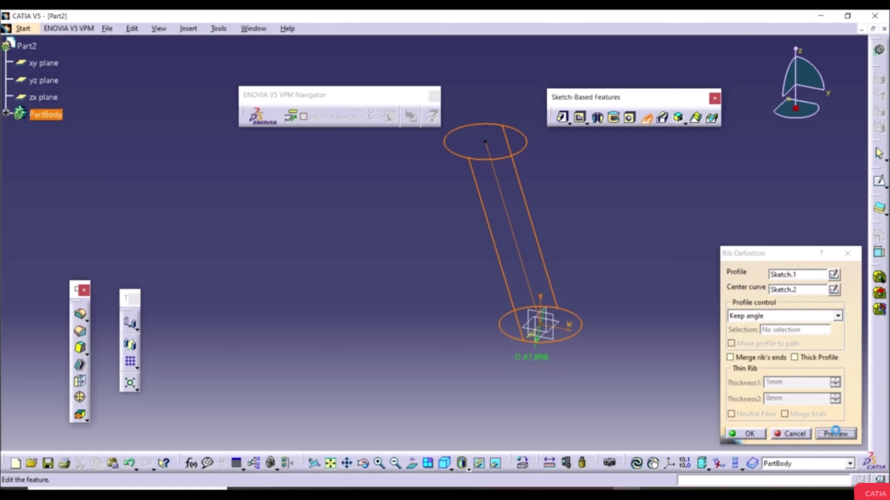
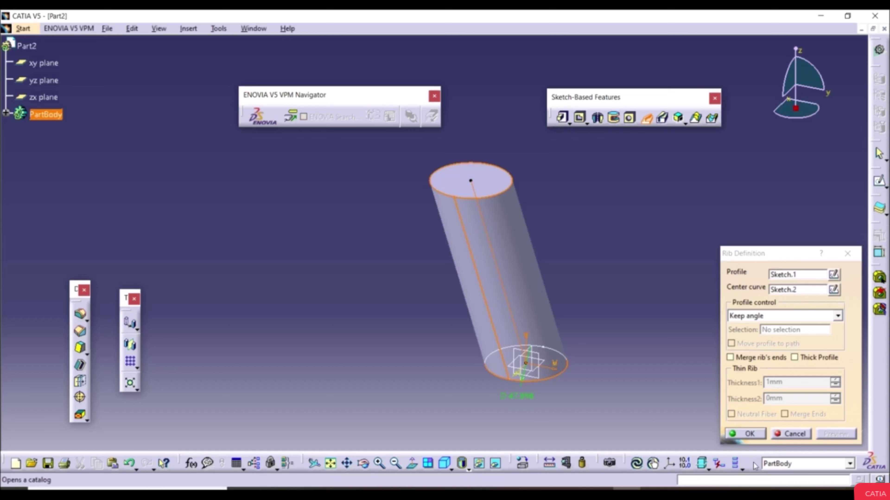
key("Escape")
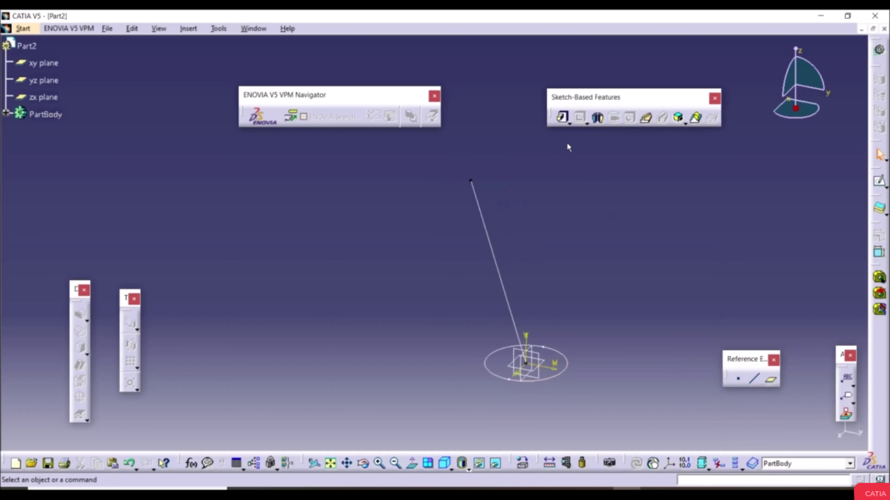
Step: Start a pad of the circle with Normal to profile turned off and the slanted line as its direction reference
left_click(562, 117)
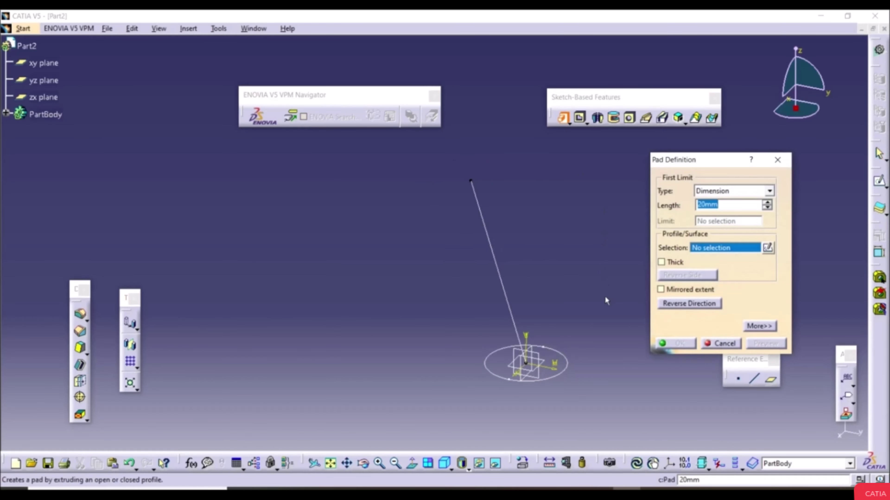
left_click(566, 373)
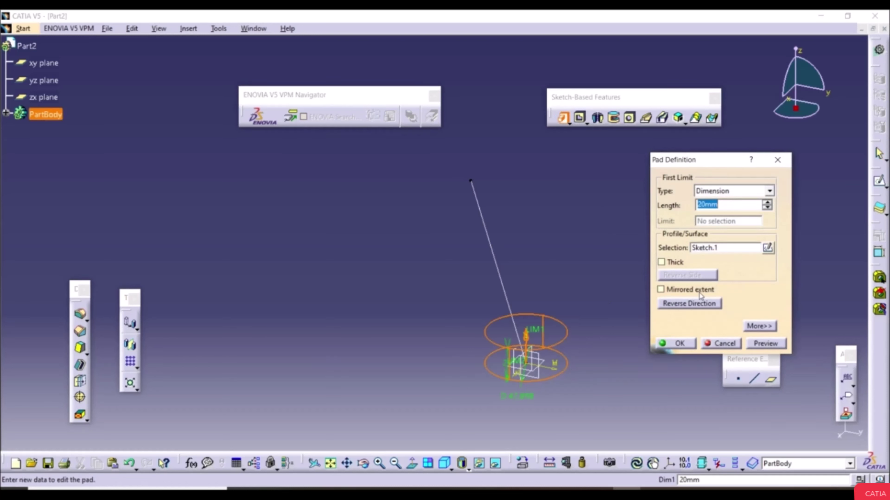
left_click(760, 330)
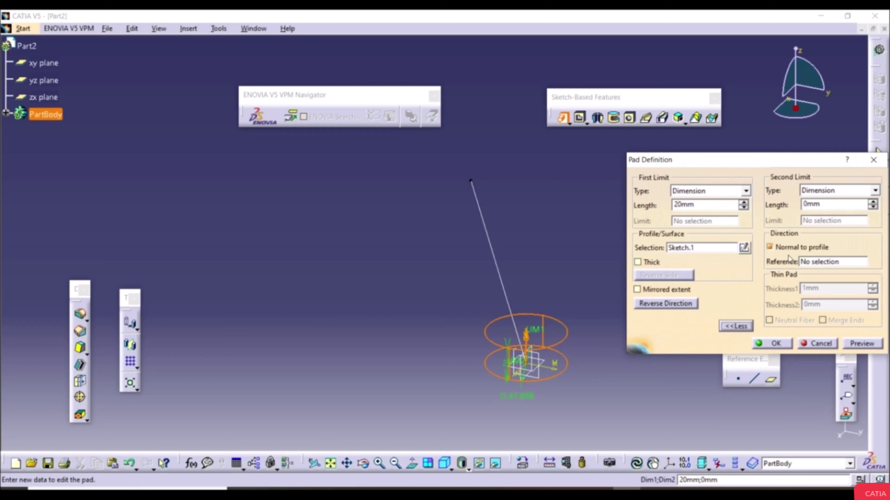
left_click(770, 247)
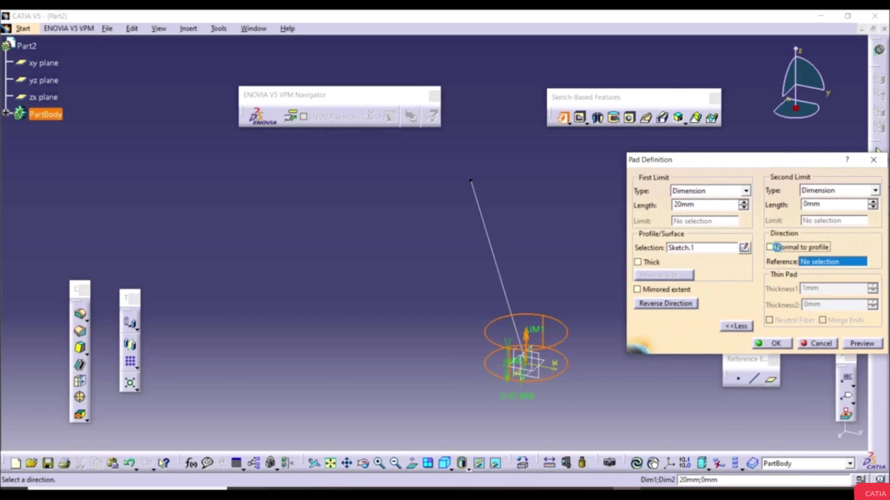
left_click(501, 278)
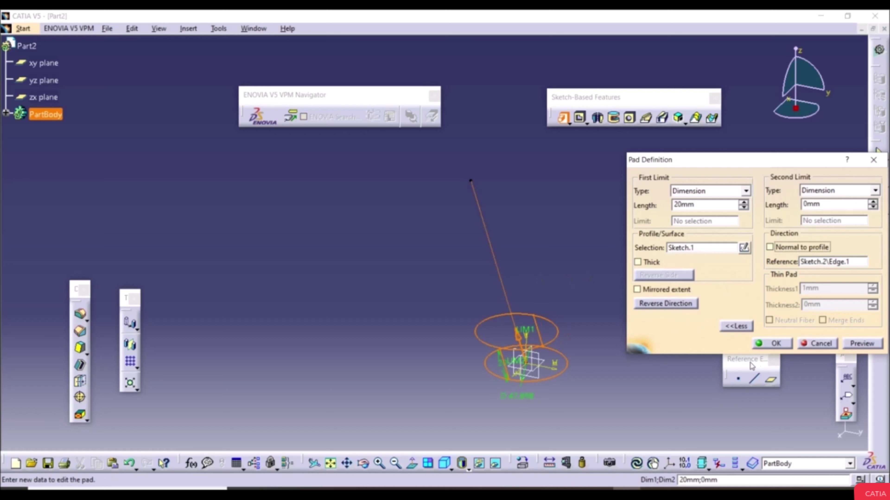
Step: Set the slanted pad's length to 100 mm, preview it and cancel the pad
left_click(743, 202)
left_click(743, 203)
left_click(743, 202)
left_click(744, 202)
left_click(743, 203)
left_click(743, 203)
left_click(743, 203)
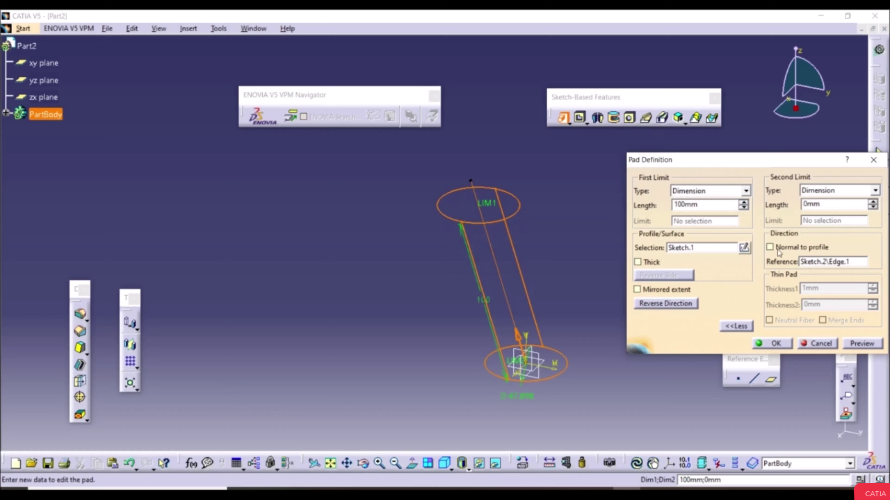
left_click(859, 346)
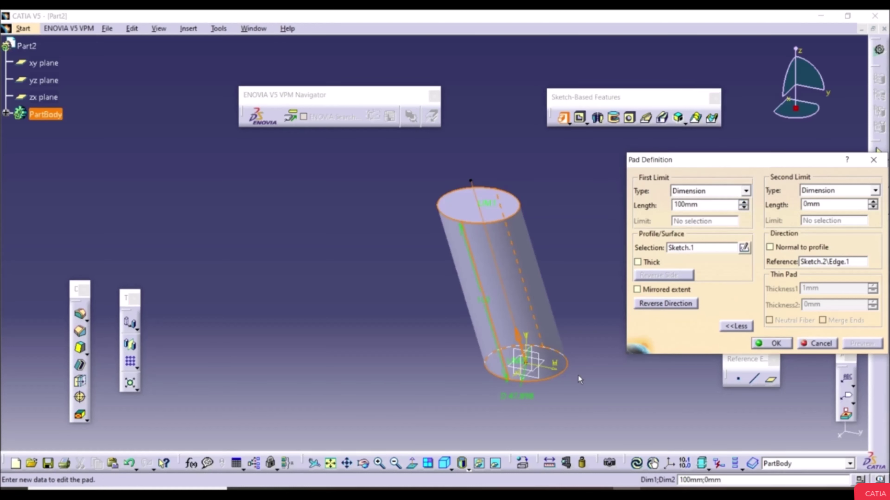
left_click(817, 343)
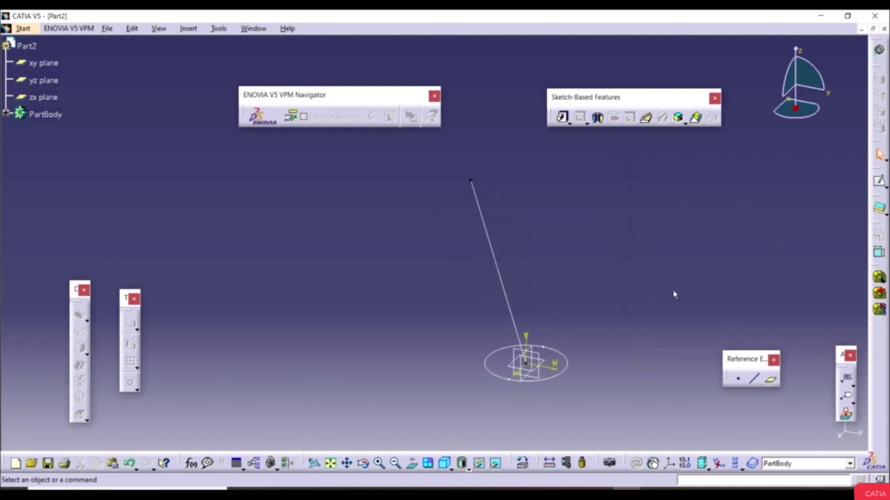
Step: Define a rib with the circle as profile and the slanted line as center curve, and preview it
left_click(648, 120)
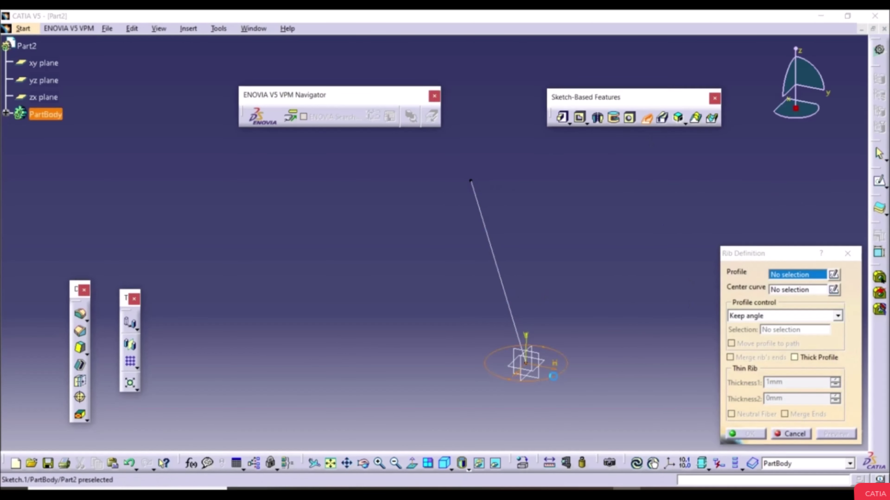
left_click(557, 378)
left_click(513, 310)
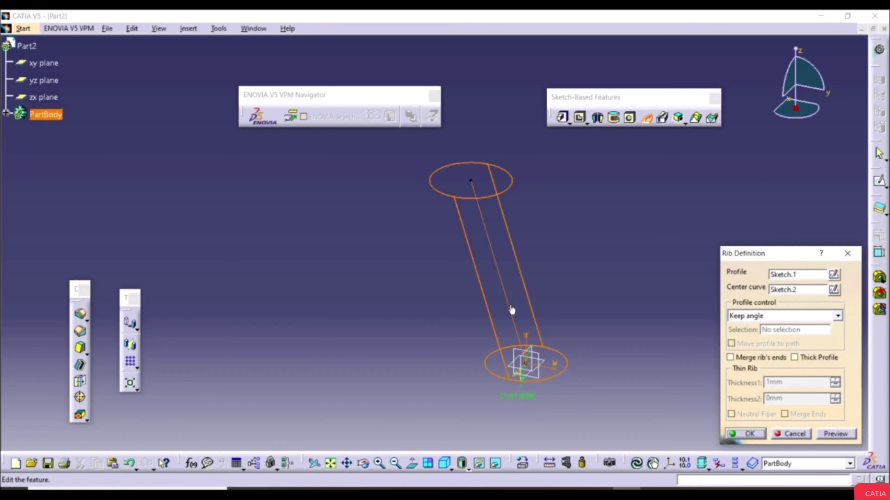
left_click(837, 434)
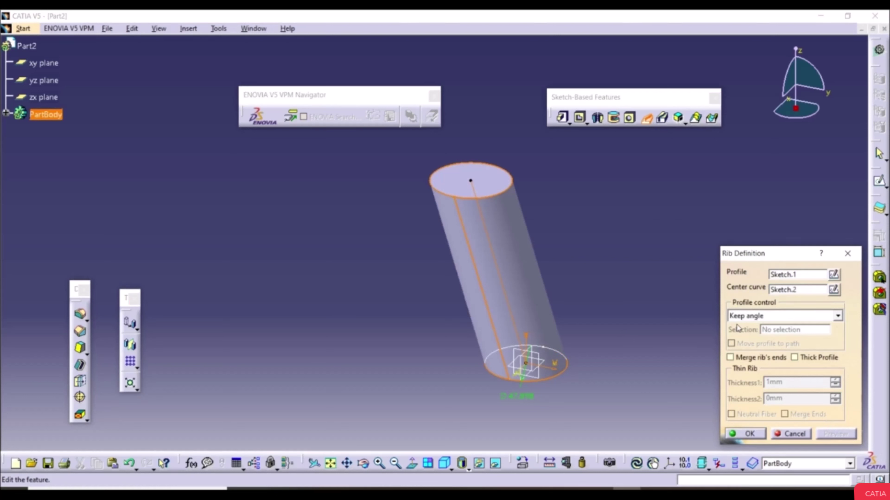
Step: Change the rib's profile control to Pulling direction with the xy plane, enable Move profile to path, and preview it
left_click(760, 317)
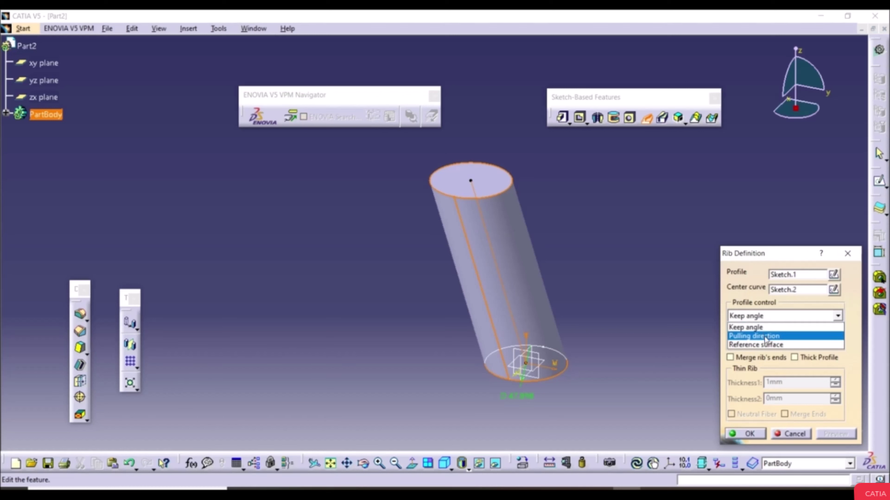
left_click(764, 336)
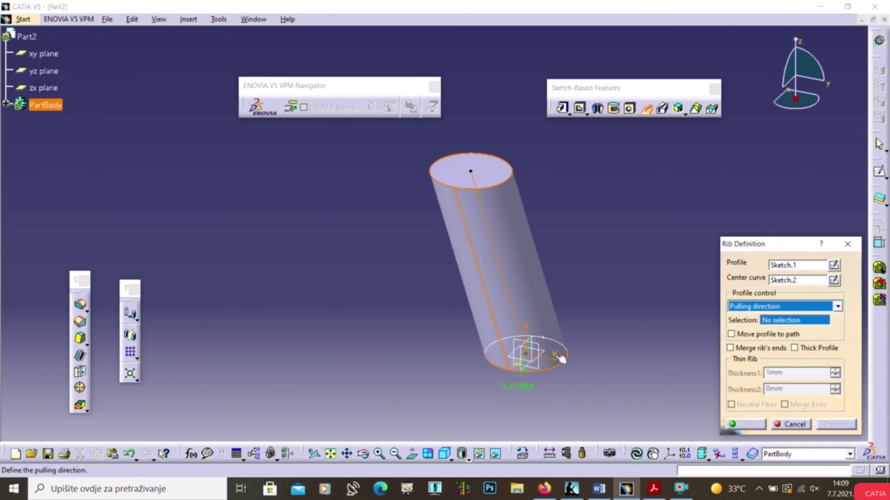
left_click(550, 355)
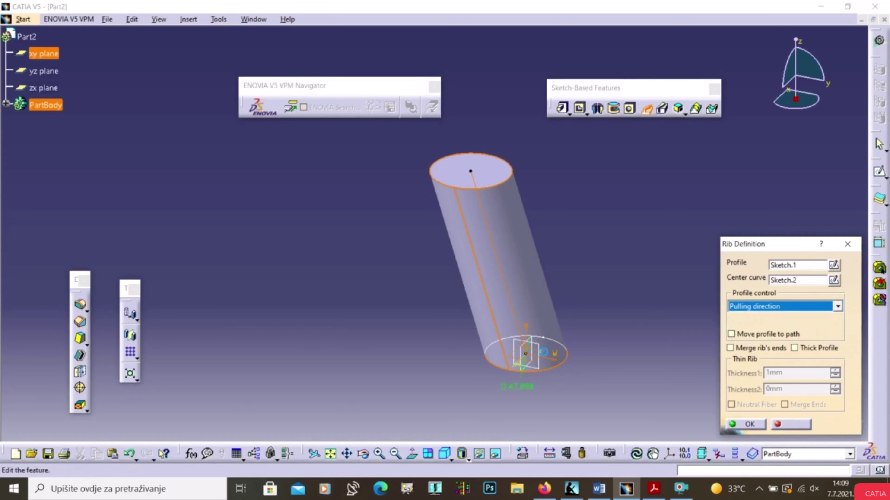
left_click(732, 334)
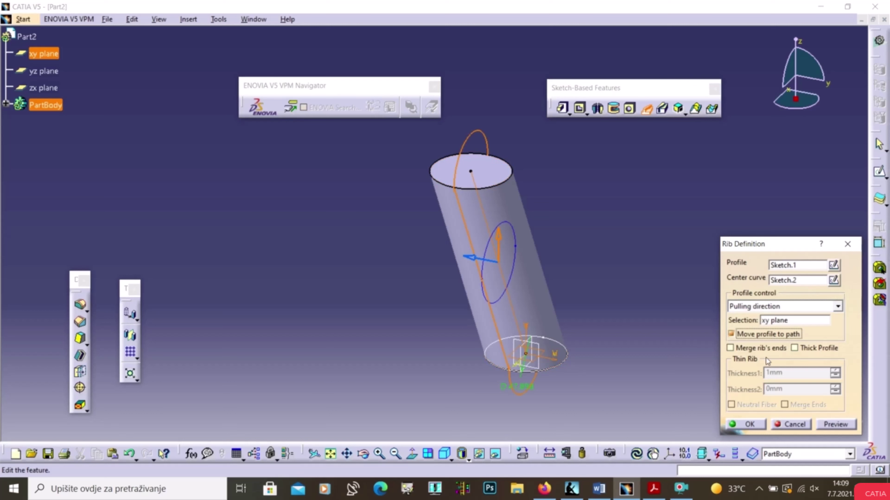
left_click(834, 422)
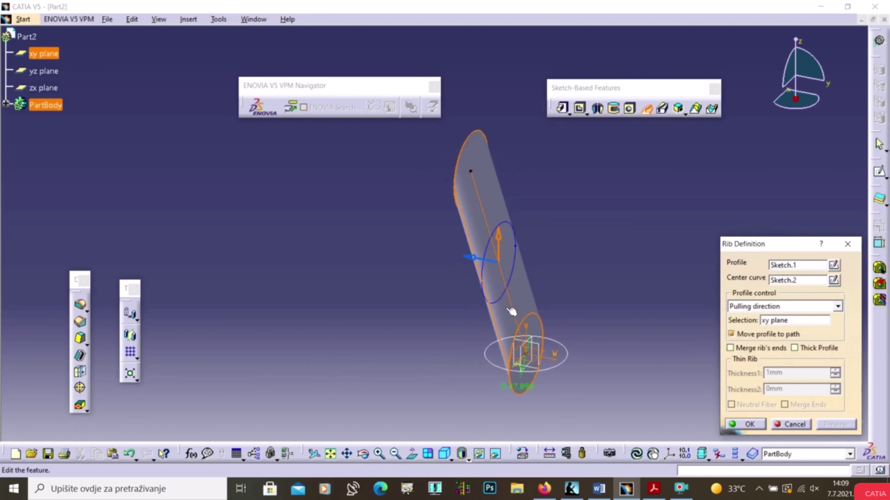
Step: Switch the rib's pulling direction to the yz plane, preview the sweep and cancel the rib
left_click(775, 321)
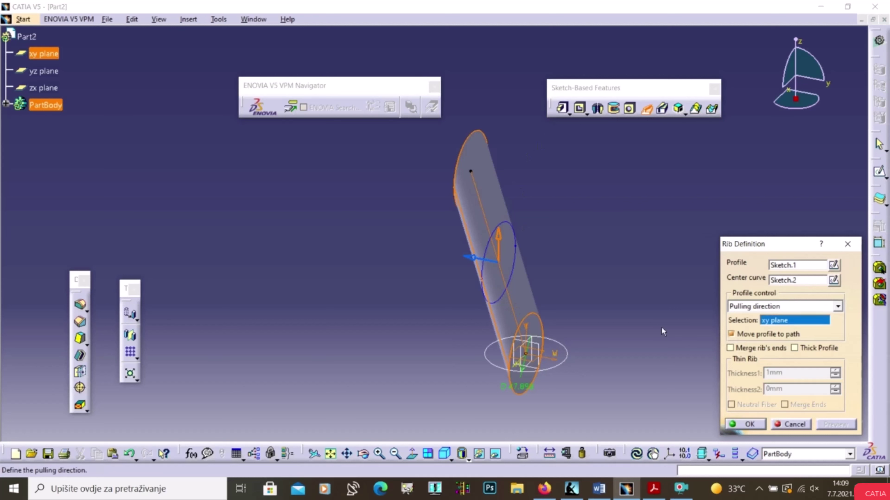
left_click(544, 349)
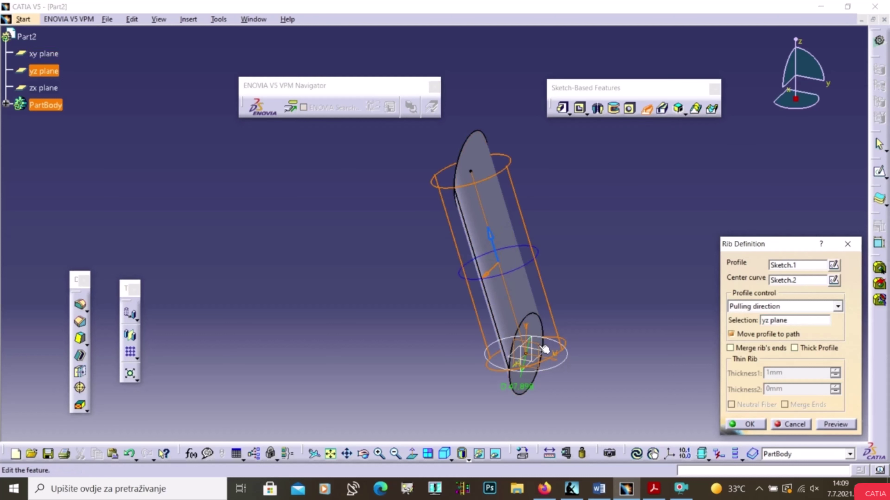
left_click(842, 425)
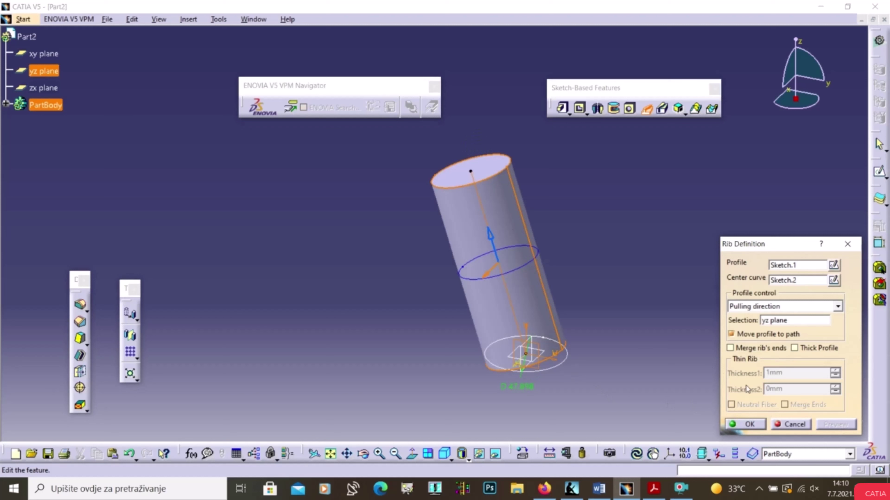
left_click(793, 424)
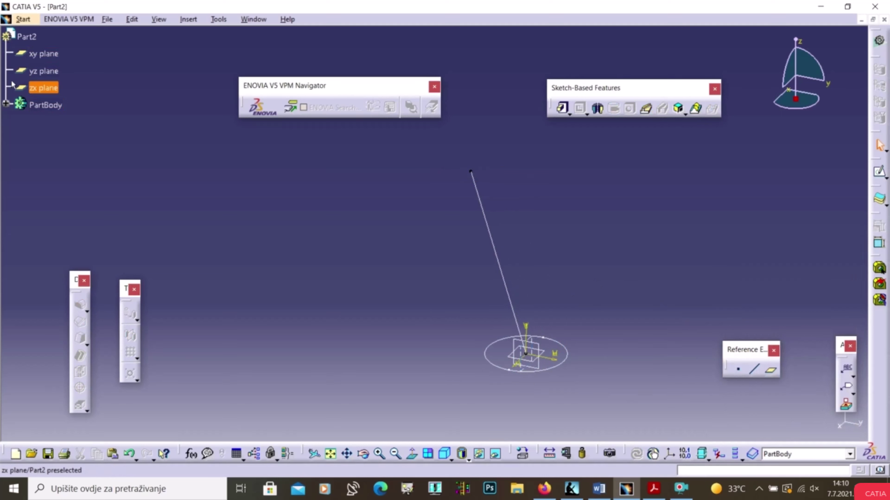
Step: Open Sketch.2 on the yz plane for editing and delete its slanted line
left_click(5, 105)
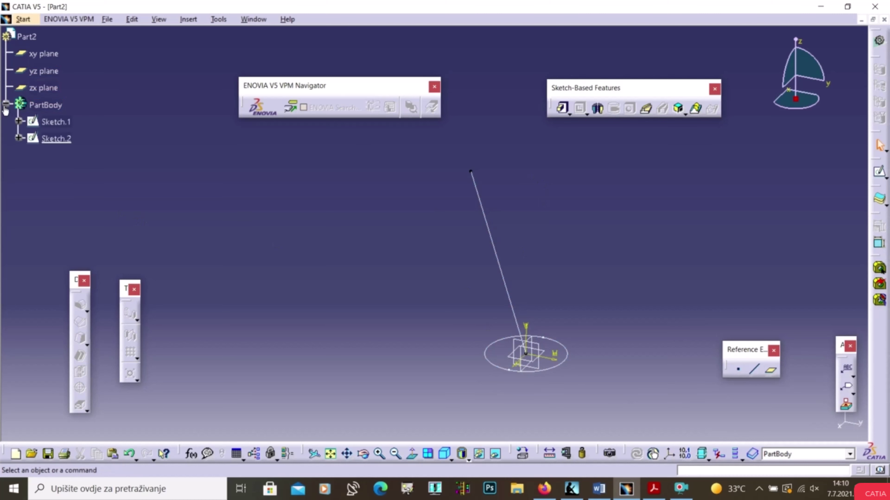
left_click(49, 138)
double_click(49, 138)
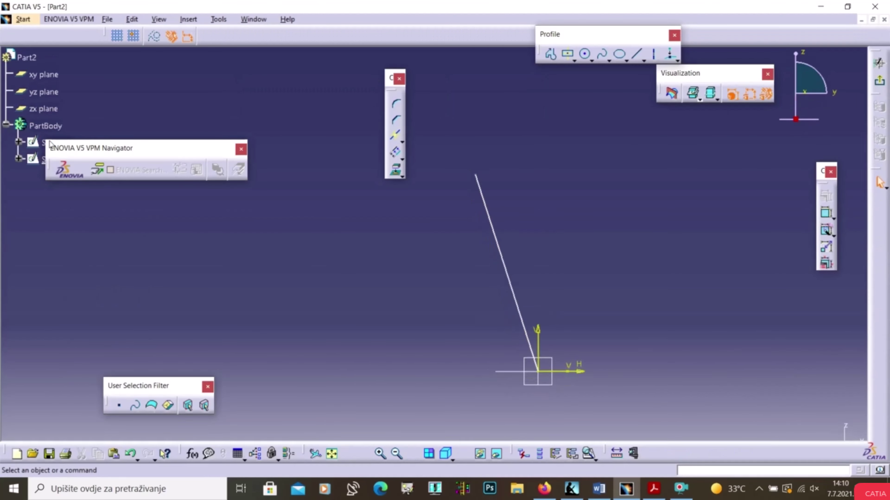
left_click(502, 259)
key("Delete")
Step: Draw a four-point spline from the origin, curving up to about H -51 mm, V 131 mm, and exit the sketch
left_click(602, 53)
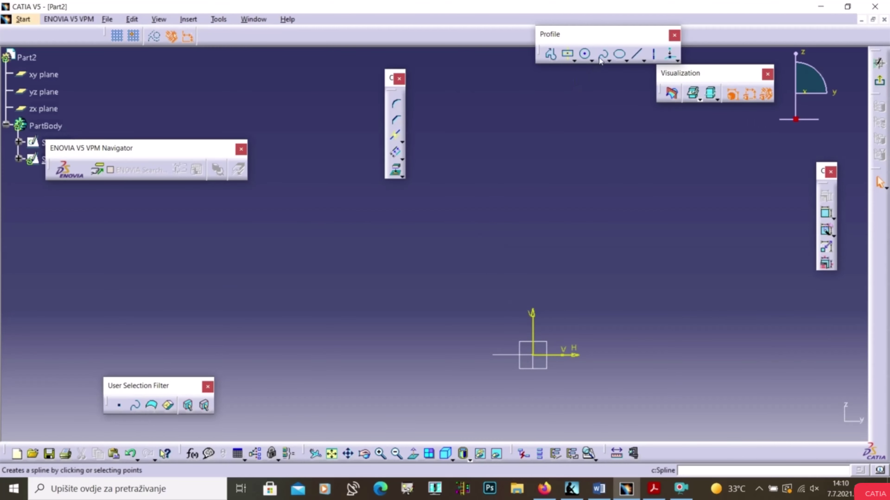
left_click(534, 355)
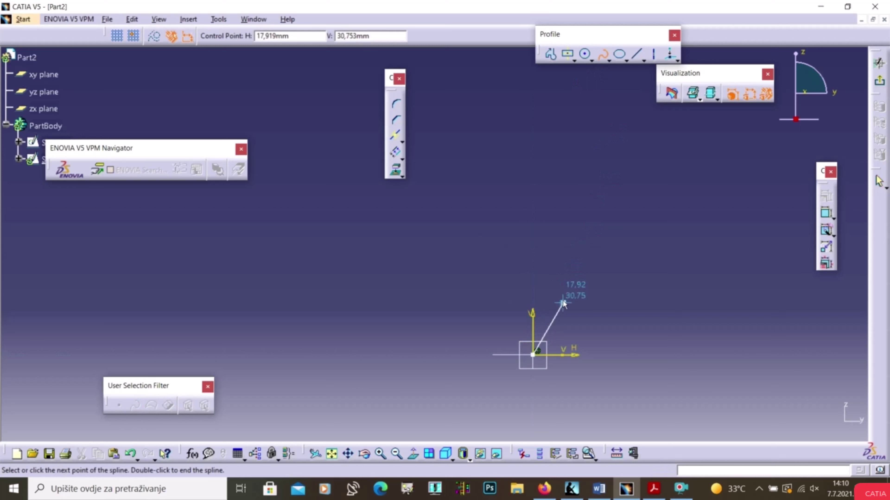
left_click(529, 182)
left_click(447, 133)
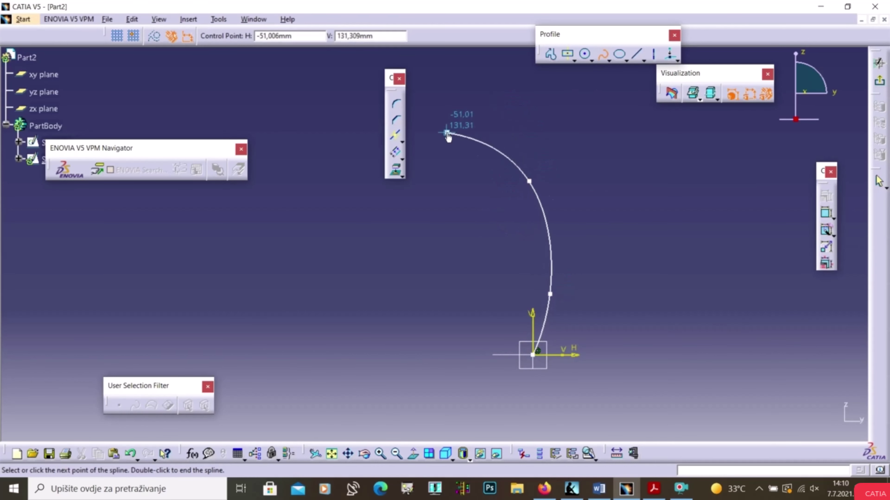
double_click(447, 133)
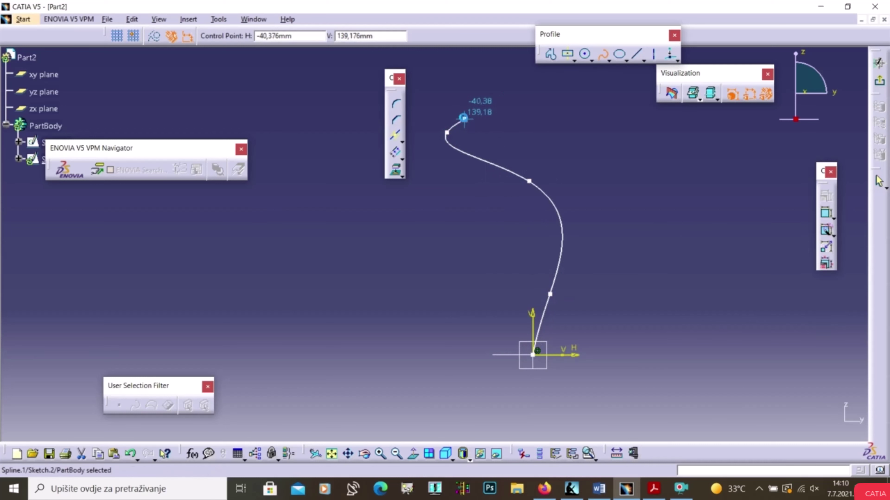
left_click(654, 144)
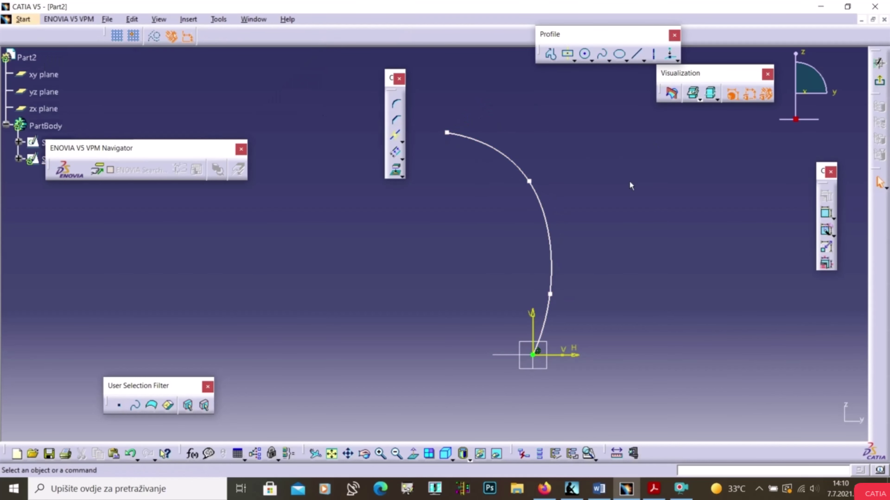
left_click(879, 63)
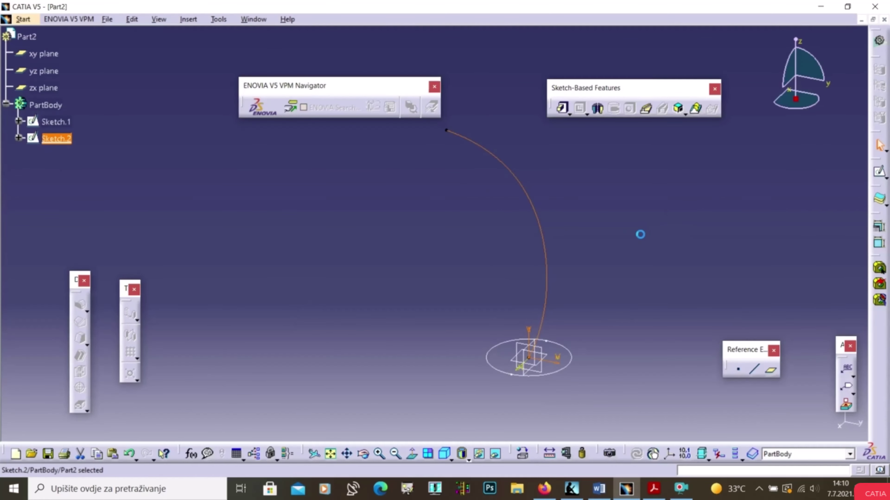
left_click(633, 239)
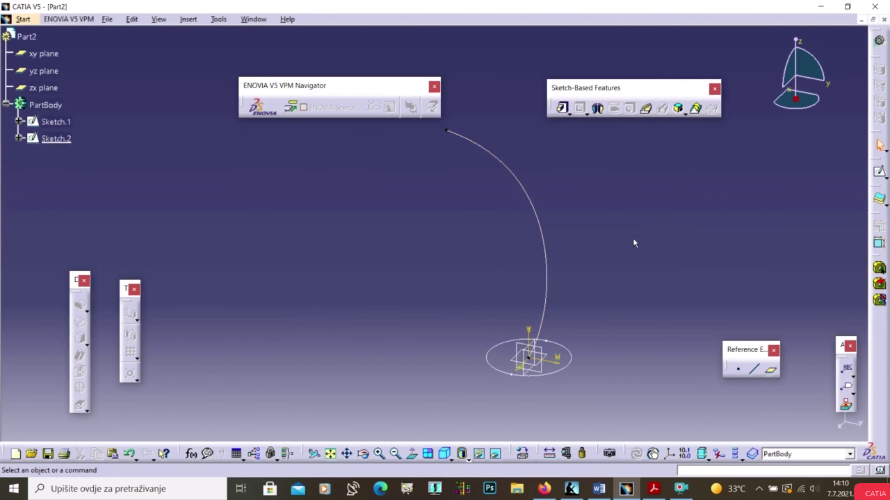
Step: Preview a rib sweeping the Sketch.1 circle along the Sketch.2 spline with profile control Keep angle
left_click(646, 110)
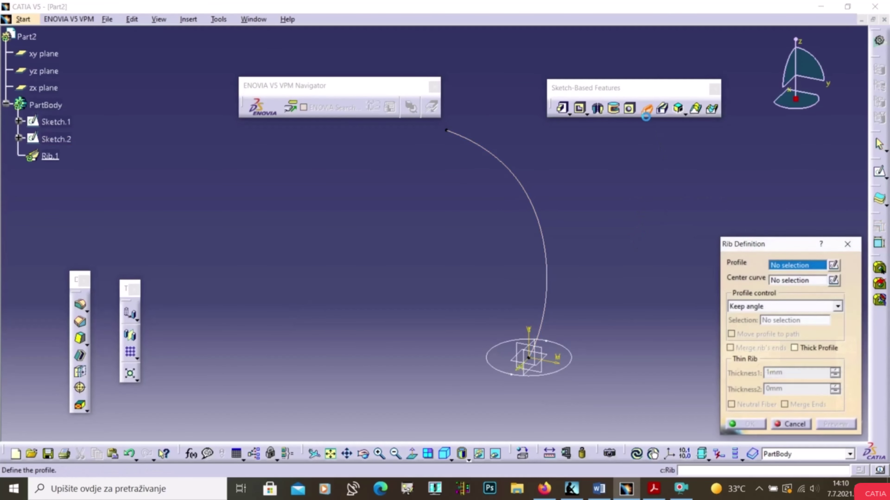
left_click(568, 359)
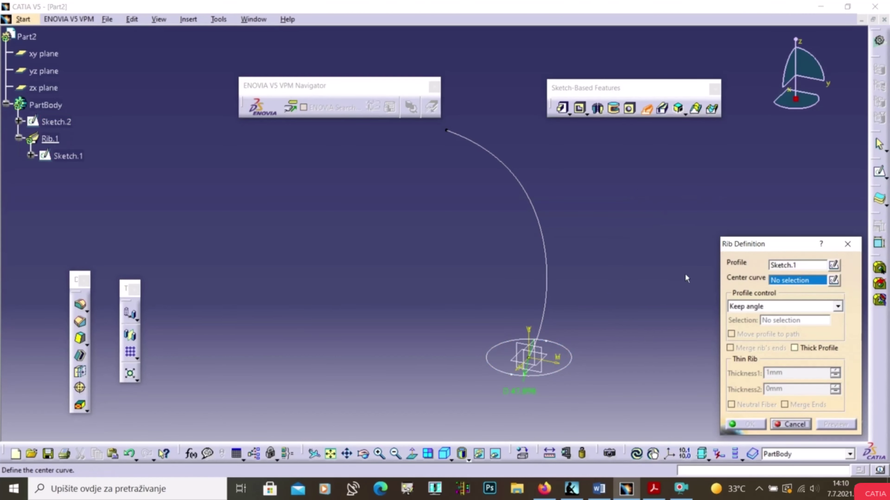
left_click(545, 240)
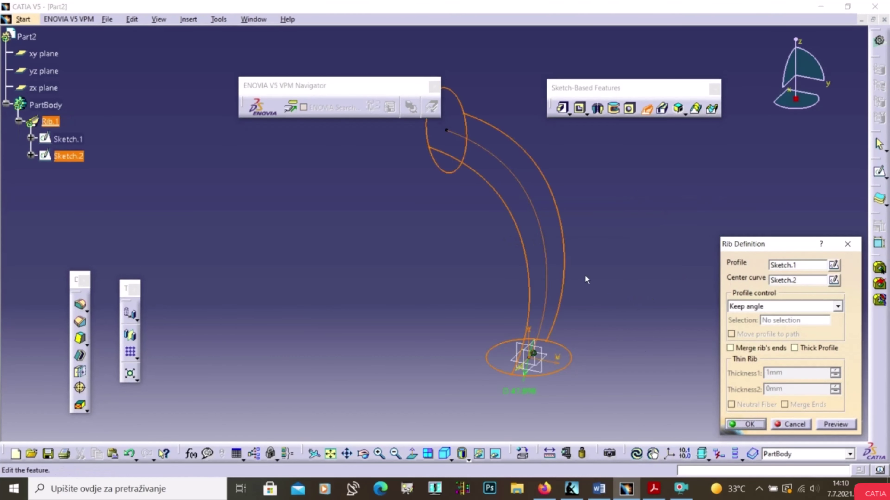
middle_click_drag(621, 269, 642, 294)
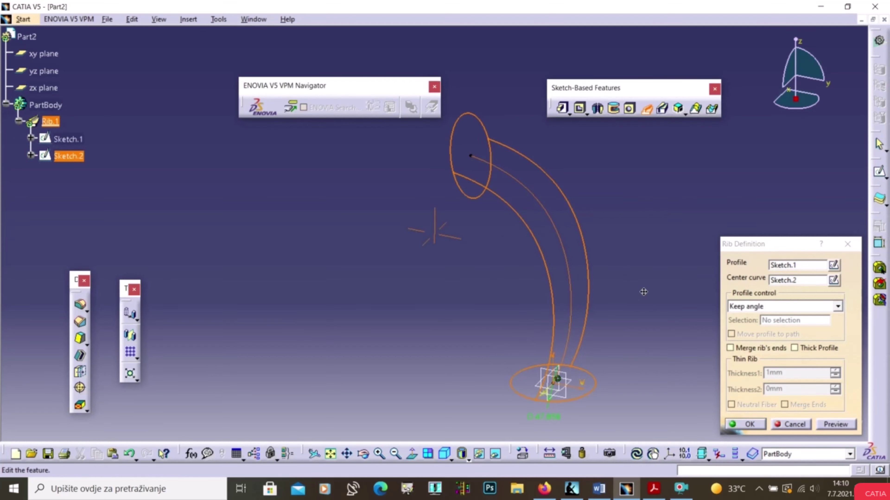
left_click(844, 425)
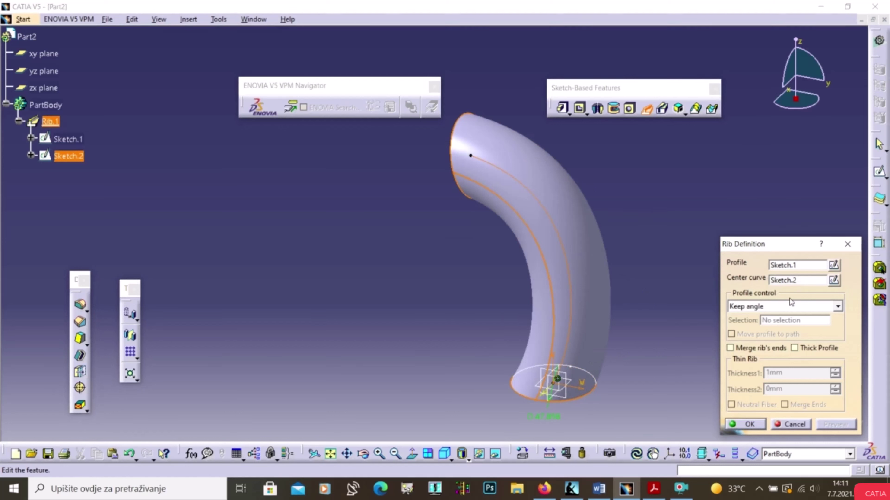
Step: Preview the rib with Pulling direction set to the yz plane and Move profile to path enabled, and cancel it
left_click(776, 307)
left_click(773, 326)
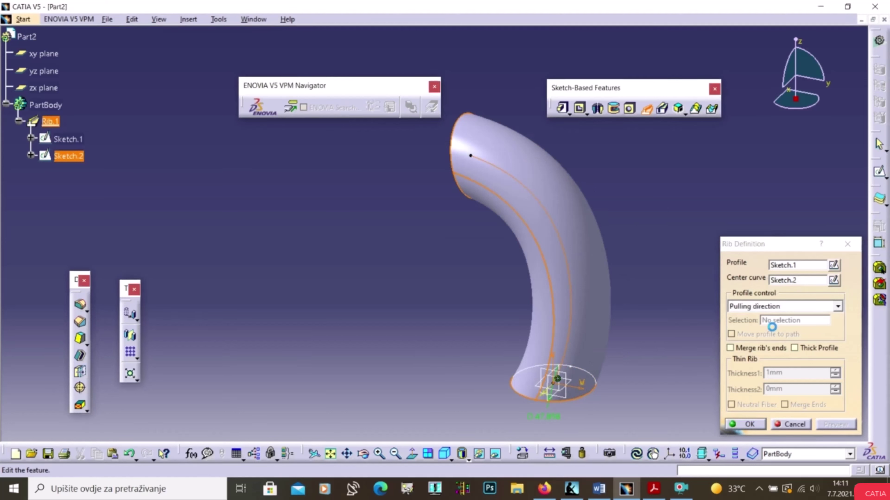
left_click(566, 375)
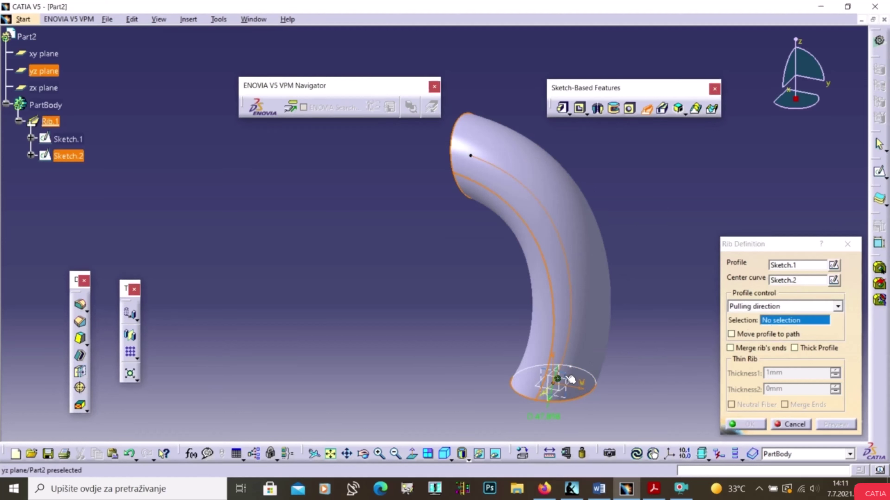
left_click(731, 334)
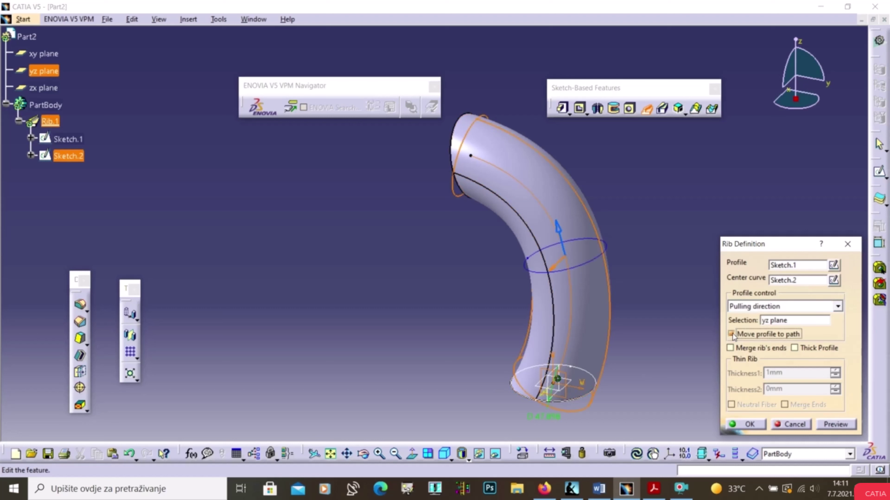
left_click(835, 425)
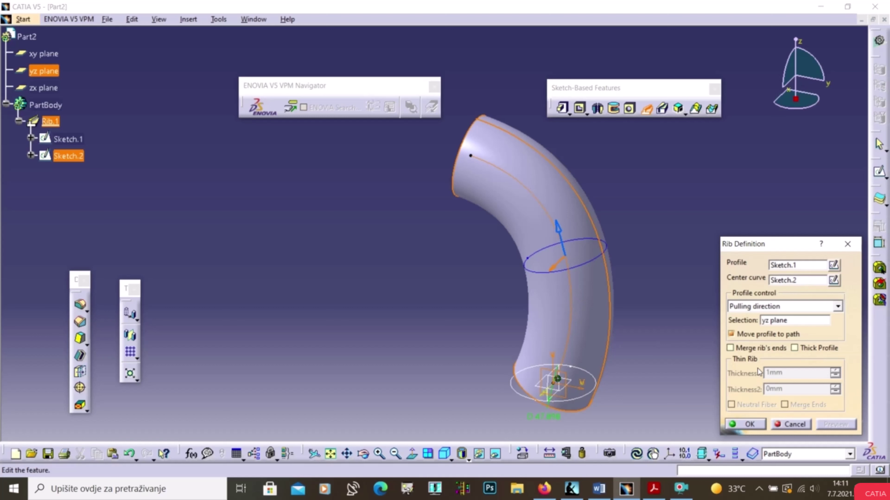
left_click(784, 423)
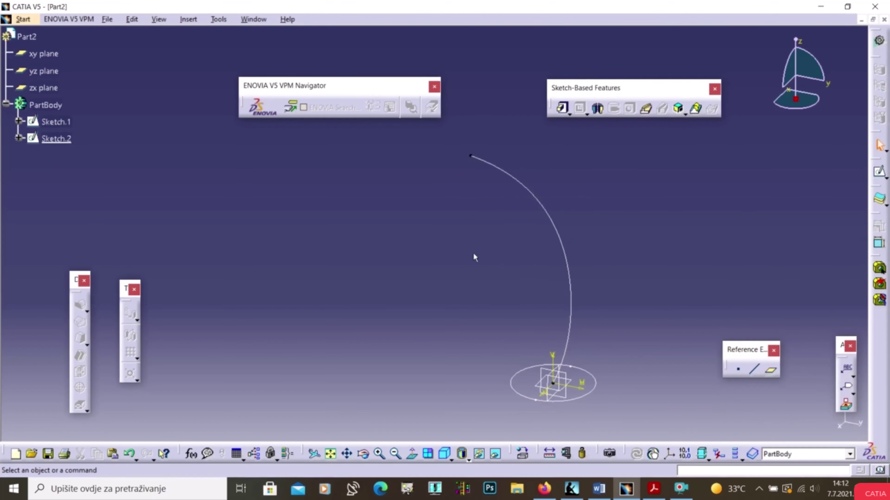
Step: Switch to the Rib.CATPart document
left_click(254, 19)
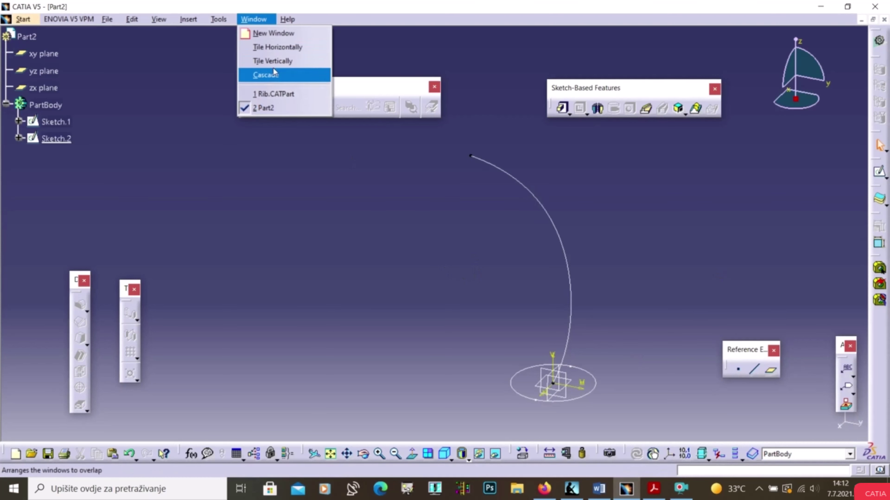
left_click(276, 90)
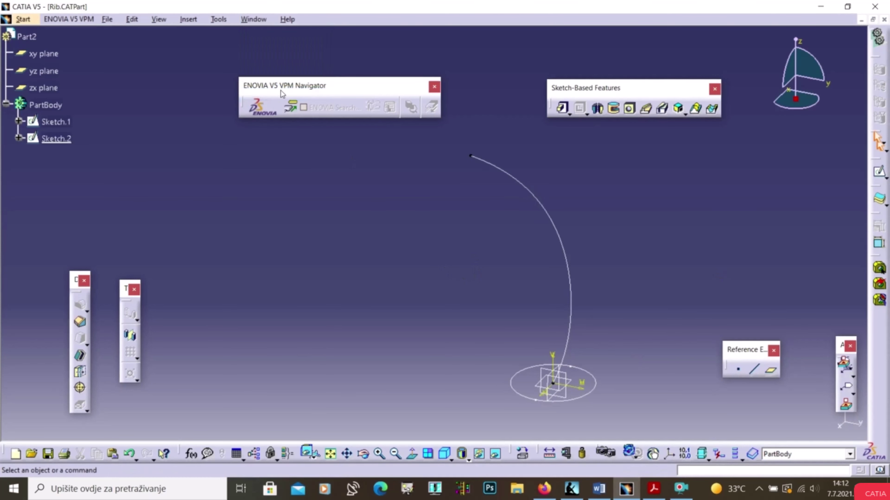
middle_click_drag(471, 172, 430, 283)
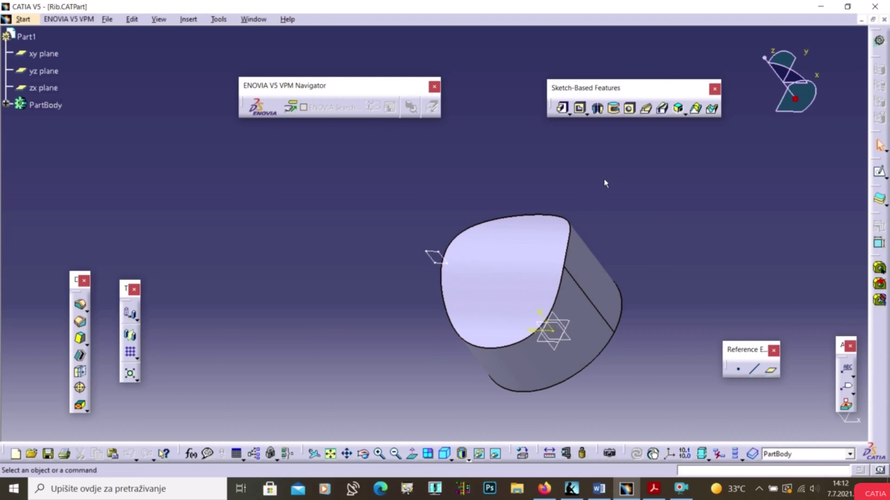
Step: Preview a rib sweeping the small square Sketch.3 along the cylinder's curved upper edge with Keep angle
left_click(645, 108)
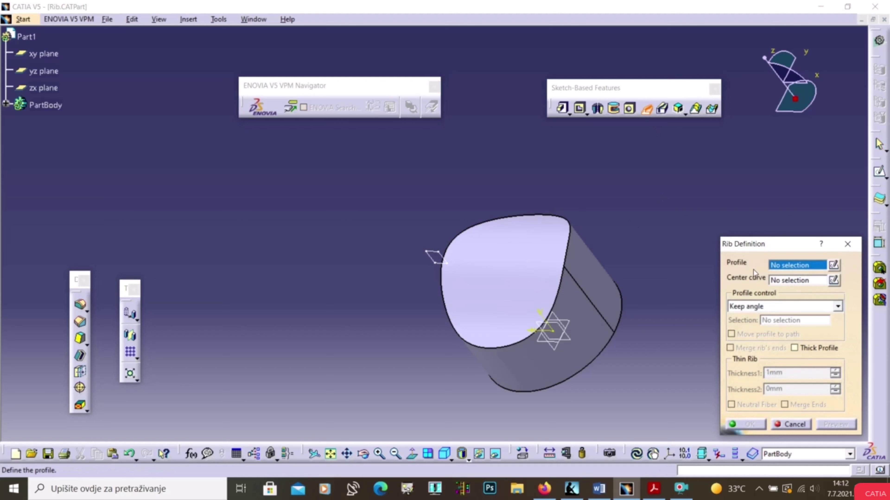
left_click(437, 253)
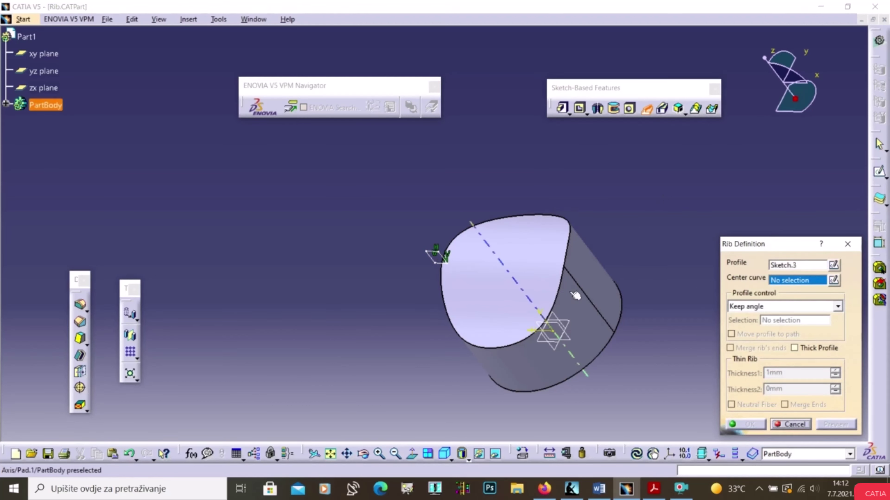
left_click(559, 284)
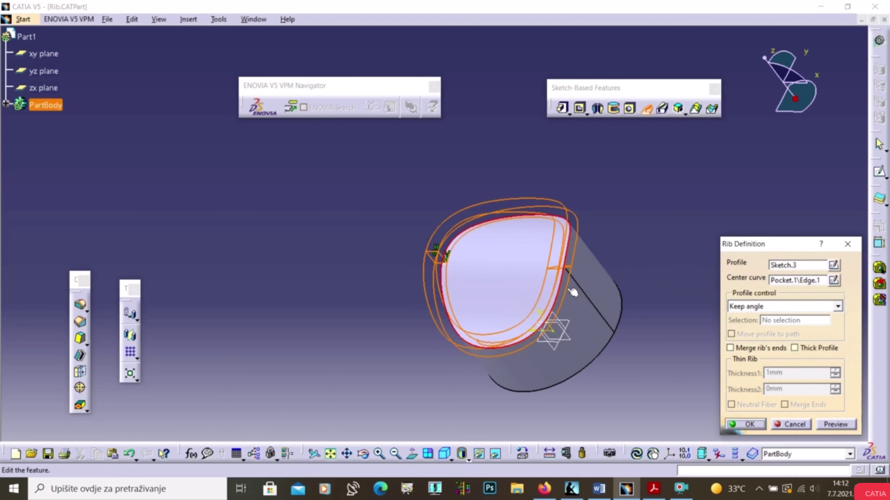
left_click(830, 424)
middle_click_drag(421, 385, 603, 315)
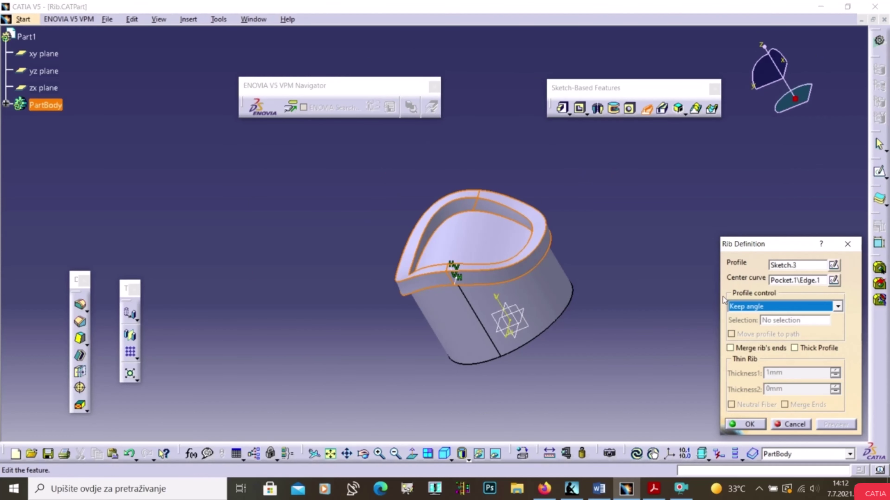
Step: Preview the rib with Reference surface control using the pocket's curved face, and cancel the rib
left_click(758, 312)
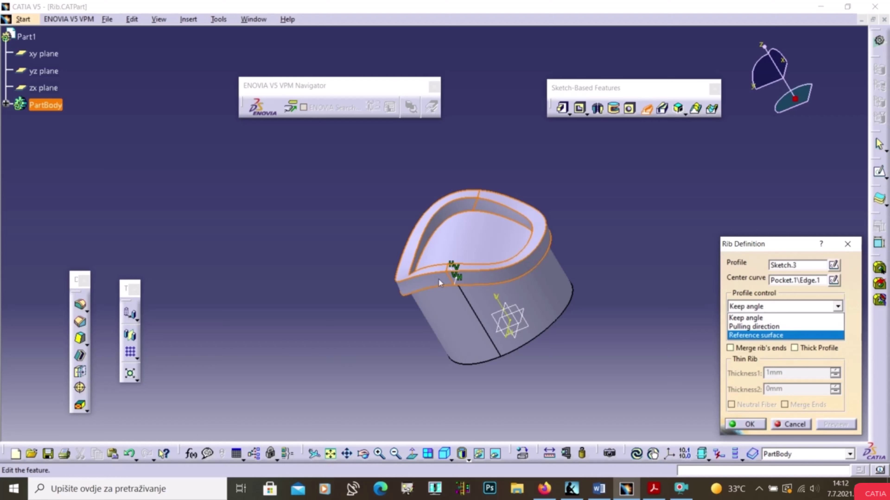
left_click(758, 335)
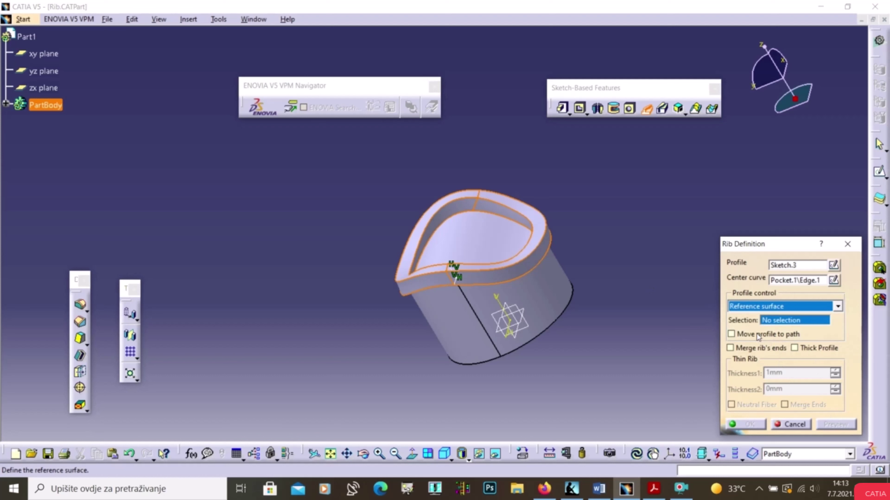
left_click(487, 247)
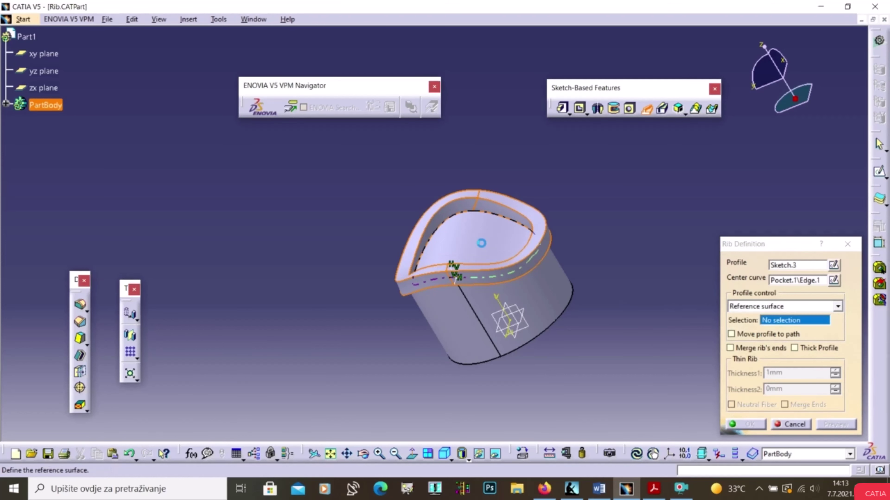
middle_click_drag(510, 275, 500, 207)
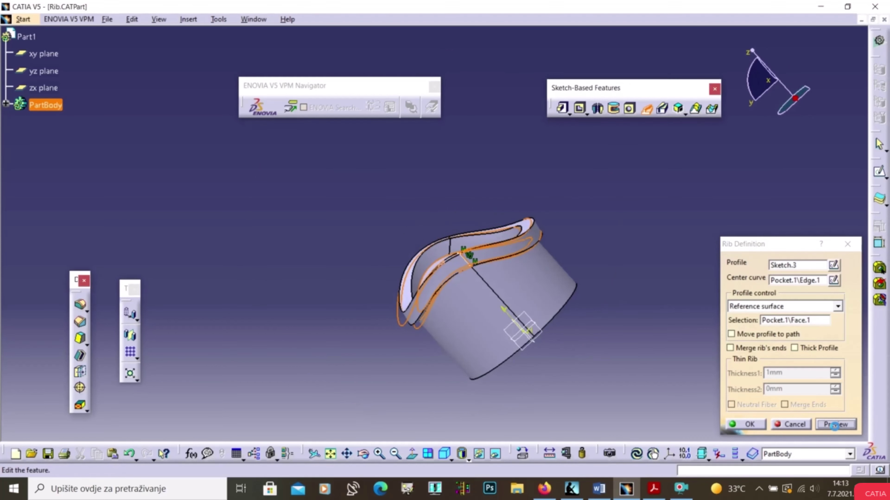
left_click(834, 425)
middle_click_drag(427, 331, 369, 416)
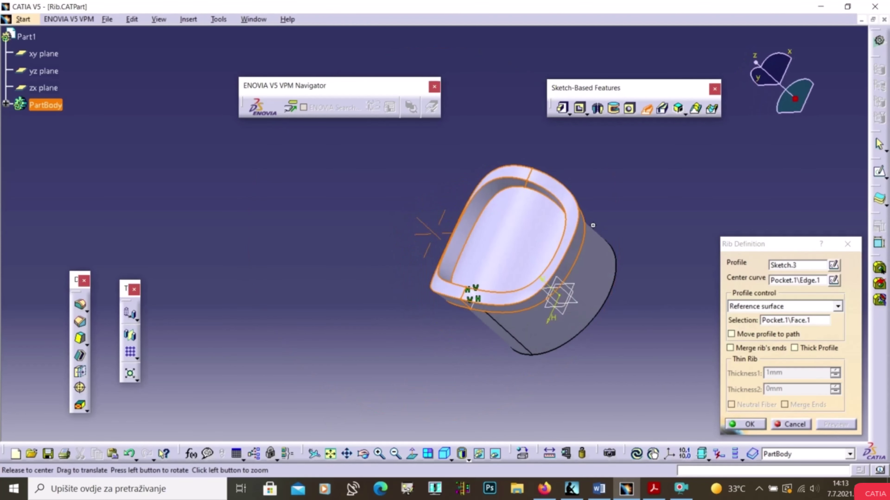
key("Escape")
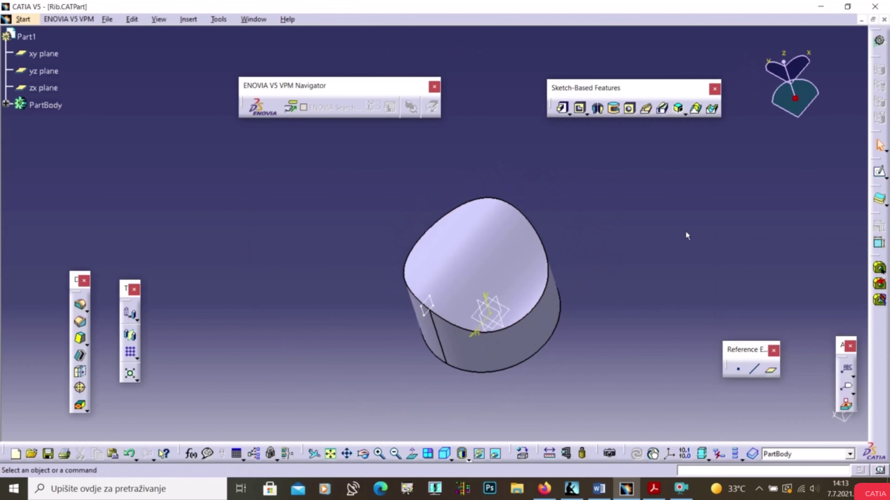
Step: Cut a slot with Sketch.3 as profile along the cylinder's curved upper edge, using Keep angle
left_click(665, 111)
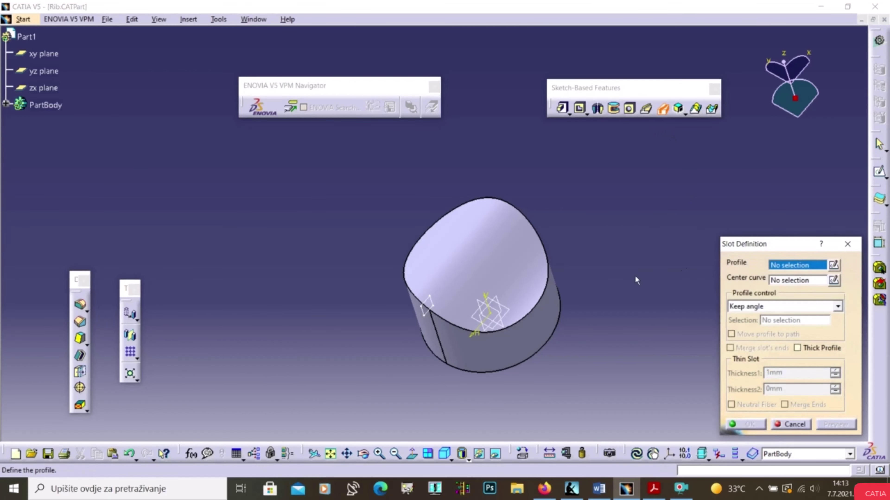
left_click(425, 320)
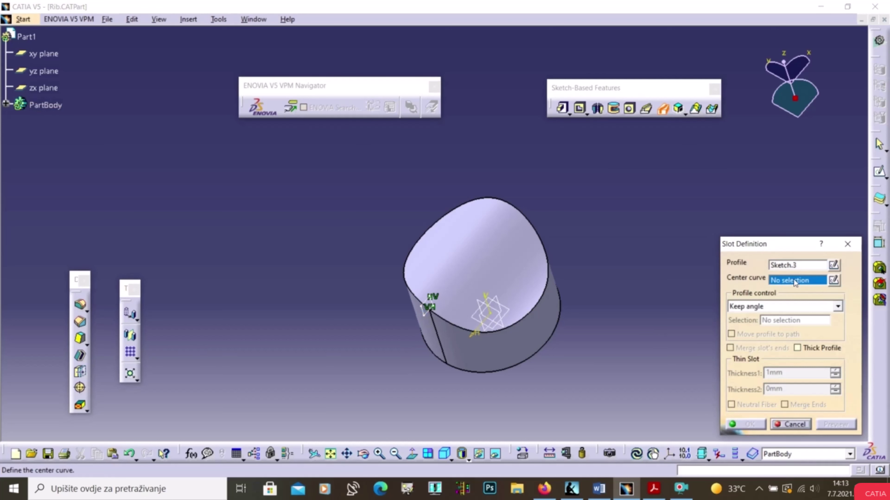
left_click(545, 299)
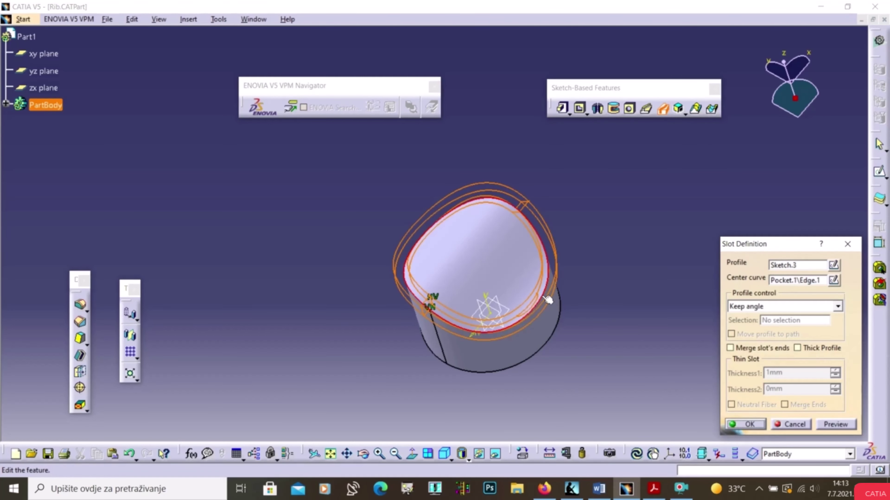
left_click(838, 424)
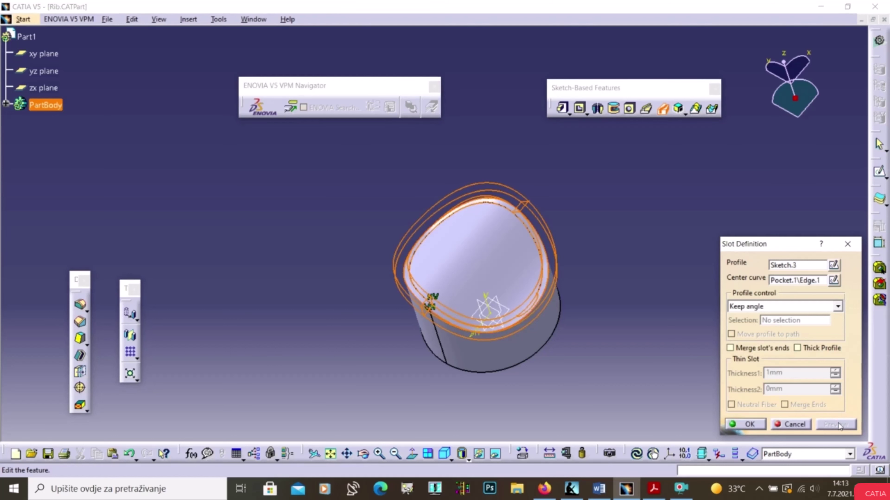
left_click(749, 424)
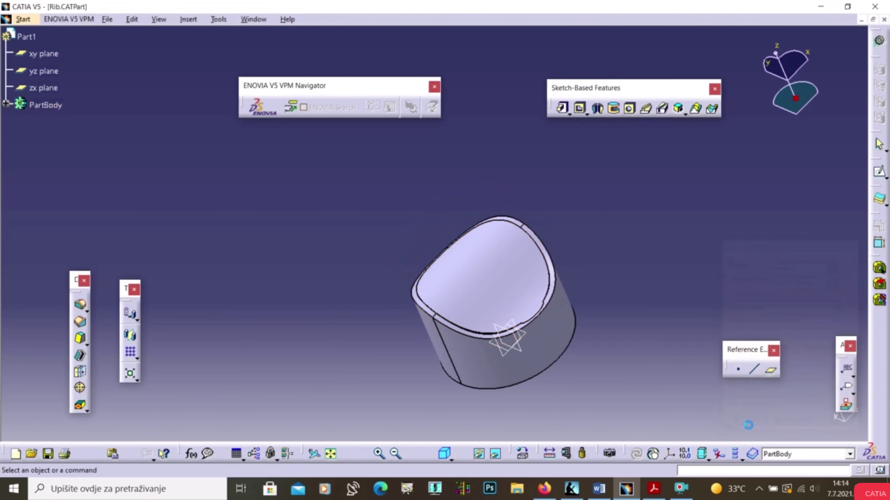
mouse_move(435, 326)
middle_mouse_down()
mouse_move(412, 318)
mouse_move(391, 272)
mouse_move(362, 288)
middle_mouse_up()
middle_click_drag(399, 328, 386, 223)
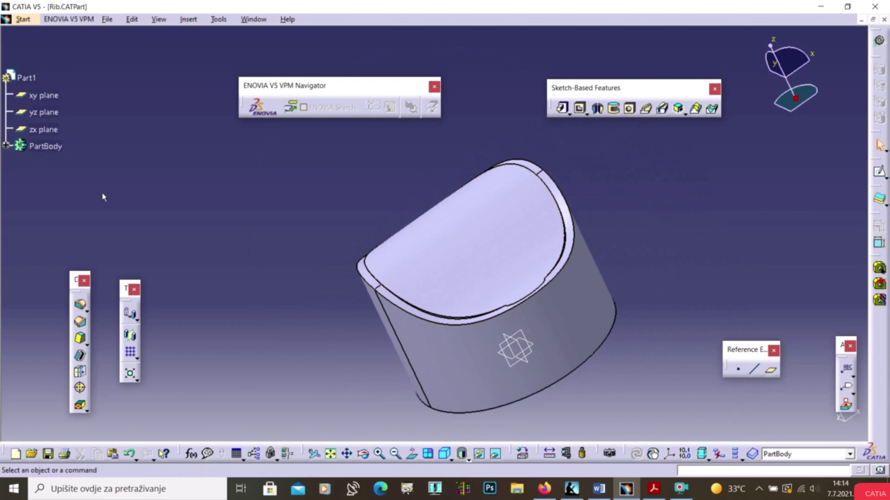
Step: Edit the slot's Sketch.3, enlarge its square profile by moving the corner inside the body outward, and exit the sketch
left_click(6, 146)
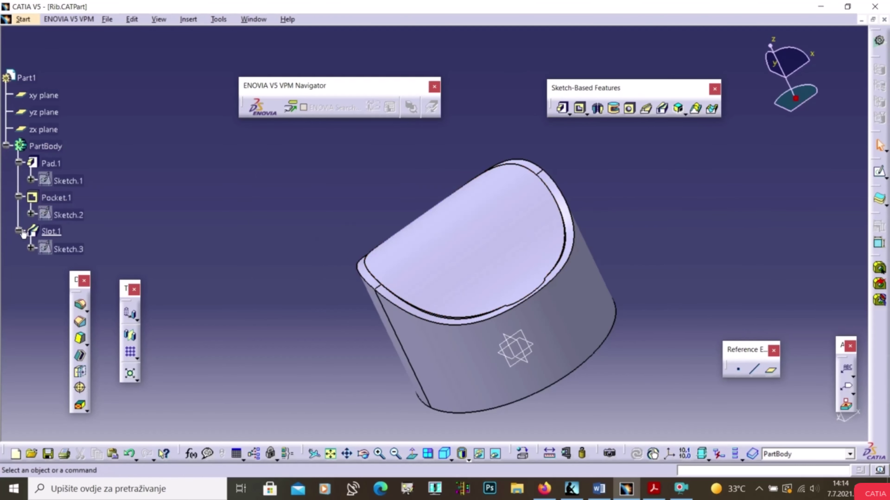
double_click(64, 249)
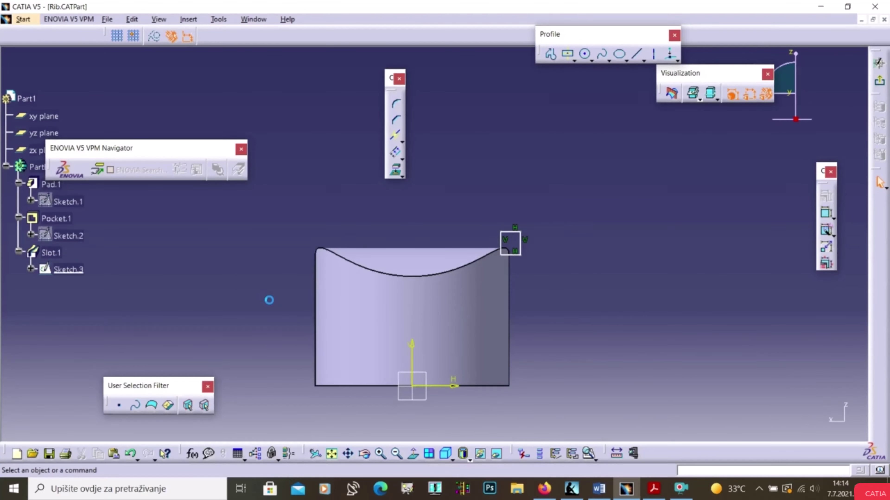
left_click_drag(506, 258, 525, 271)
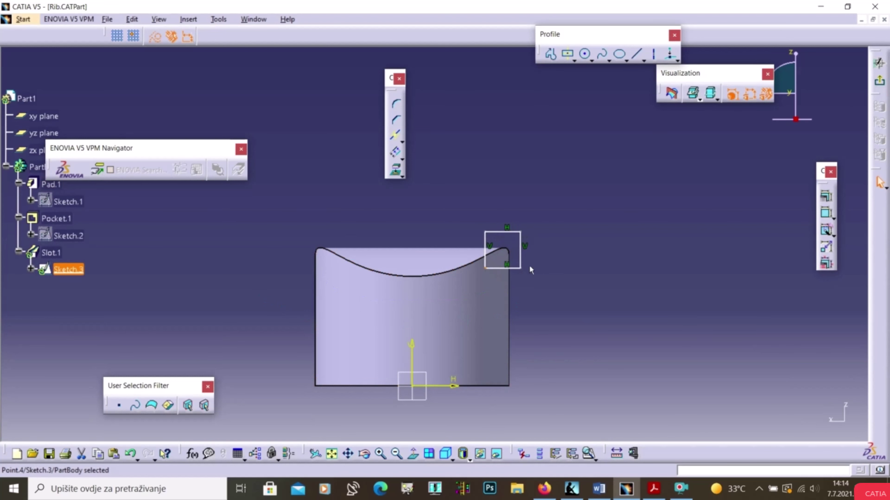
left_click(879, 80)
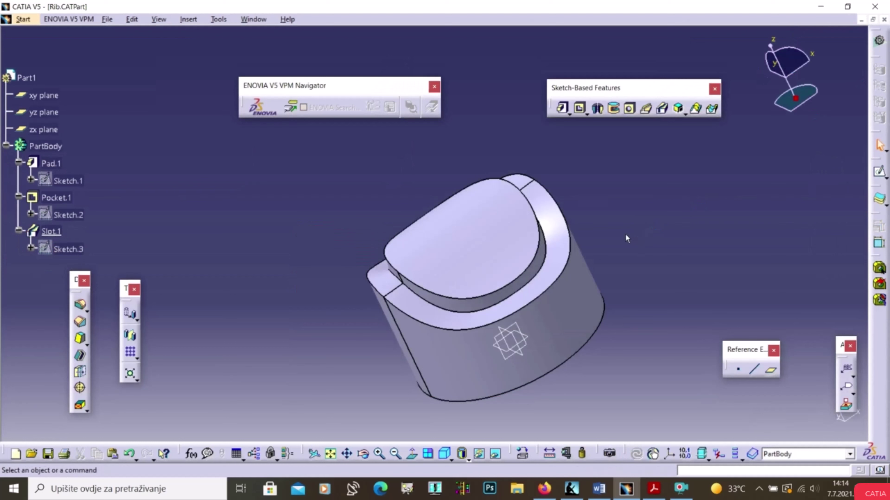
mouse_move(626, 238)
middle_mouse_down()
mouse_move(644, 259)
mouse_move(631, 298)
mouse_move(592, 350)
mouse_move(627, 239)
middle_mouse_up()
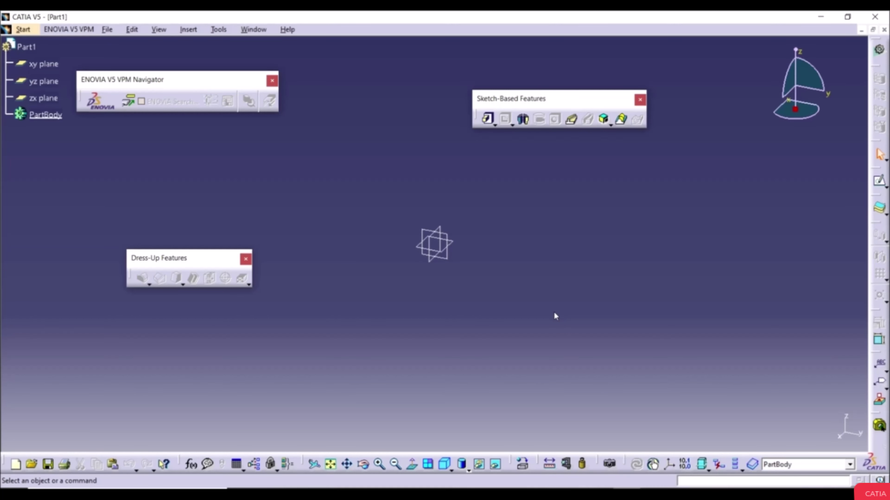
Step: Sketch a rectangle about 132 by 71 mm from the origin on the xy plane and dimension it with Auto Constraint
left_click(454, 242)
left_click(871, 183)
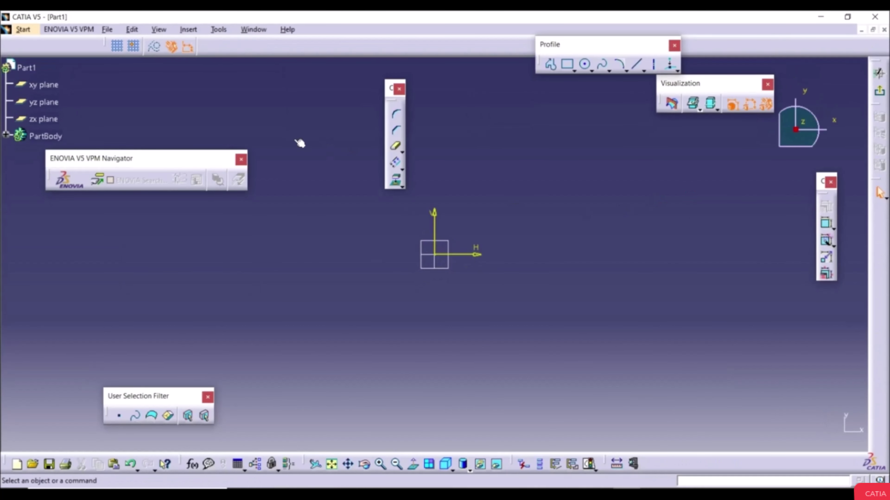
left_click(567, 63)
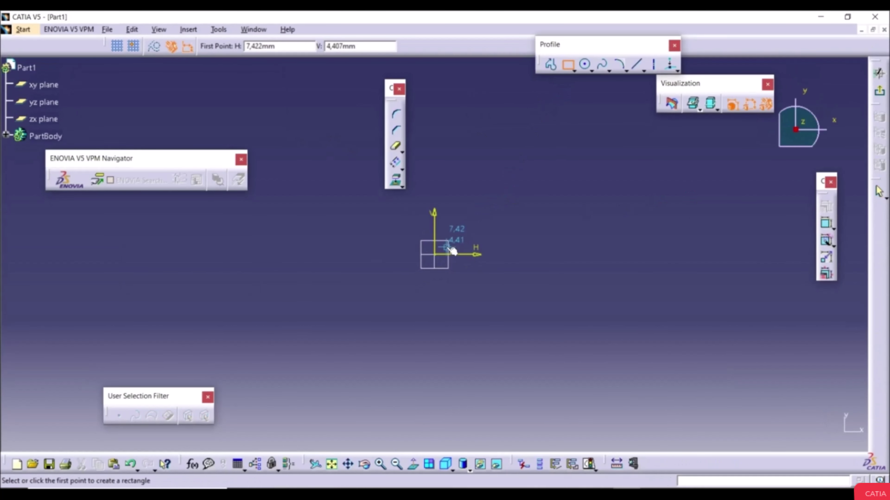
left_click(435, 254)
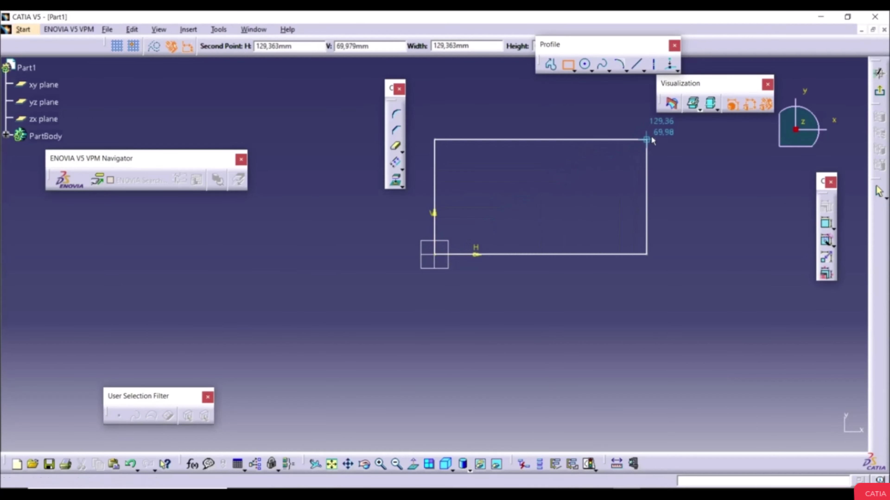
left_click(650, 137)
left_click(826, 241)
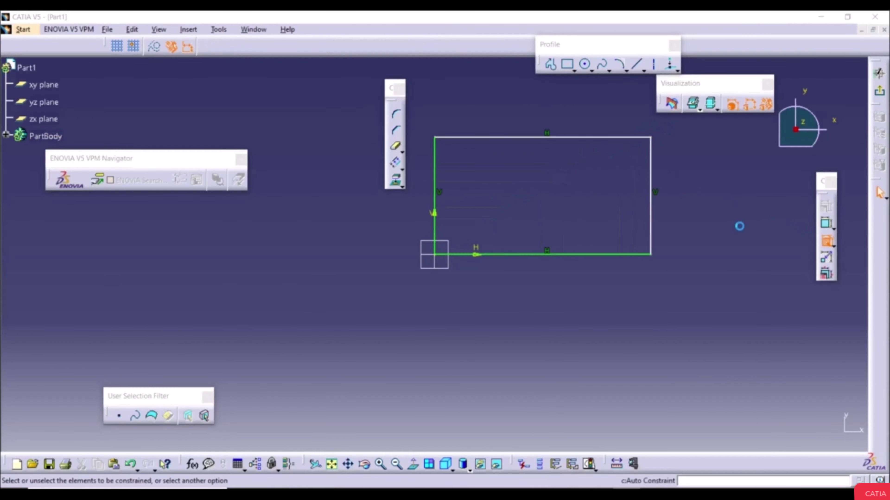
mouse_move(434, 123)
left_mouse_down()
mouse_move(486, 201)
mouse_move(682, 271)
left_mouse_up()
left_click(795, 434)
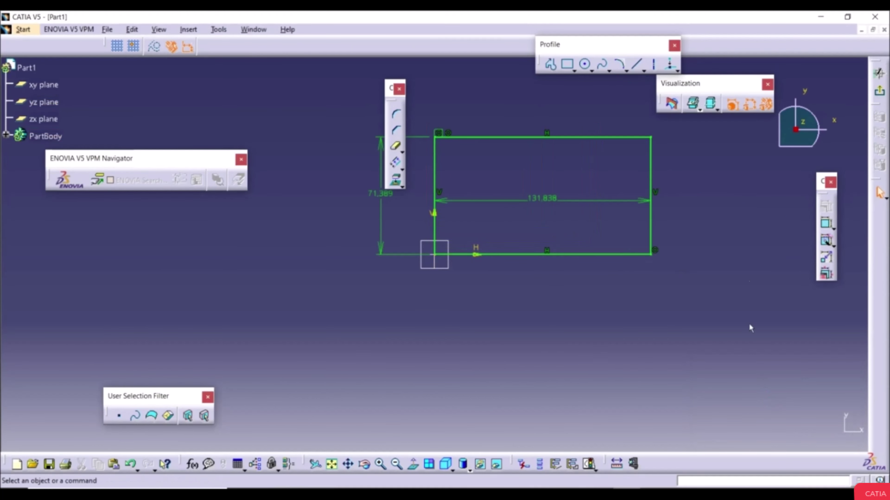
Step: Exit the sketch and pad the rectangle 20 mm into a block
left_click(188, 46)
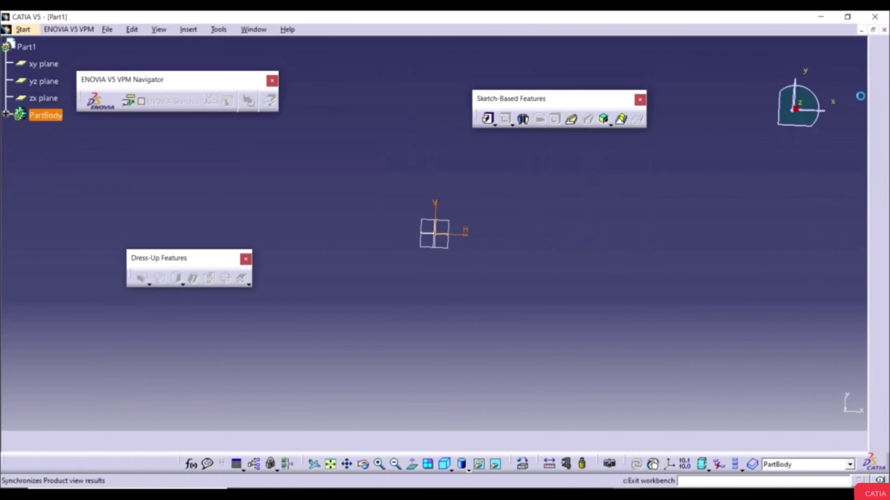
left_click(488, 120)
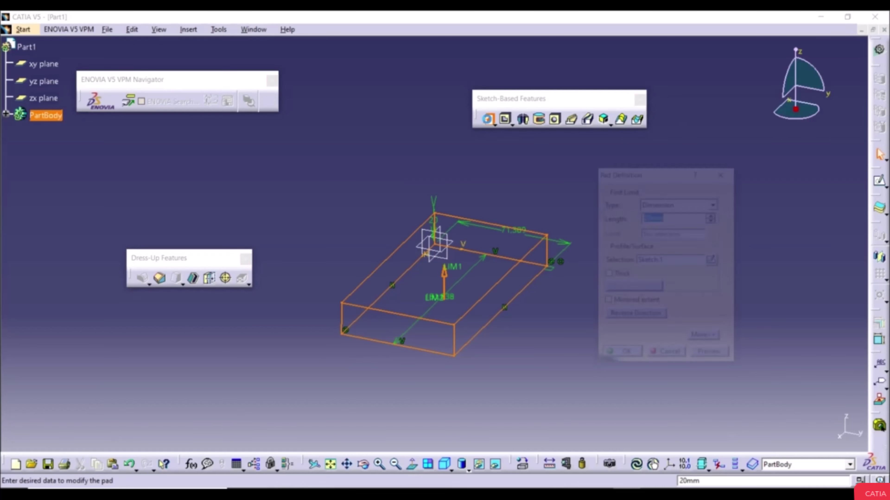
left_click(626, 357)
Step: Sketch a smaller rectangle in the middle of the block's top face and exit the sketch
left_click(467, 285)
left_click(879, 180)
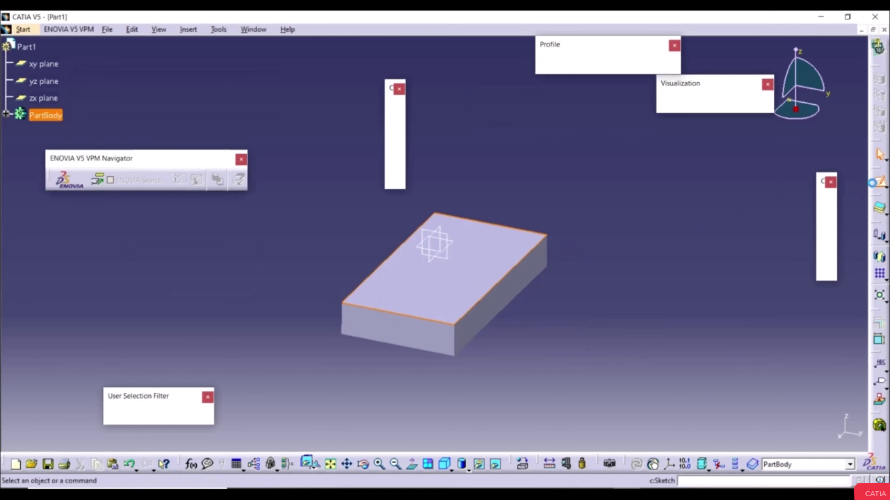
middle_click_drag(557, 220, 629, 211)
left_click(568, 64)
left_click(493, 182)
left_click(629, 241)
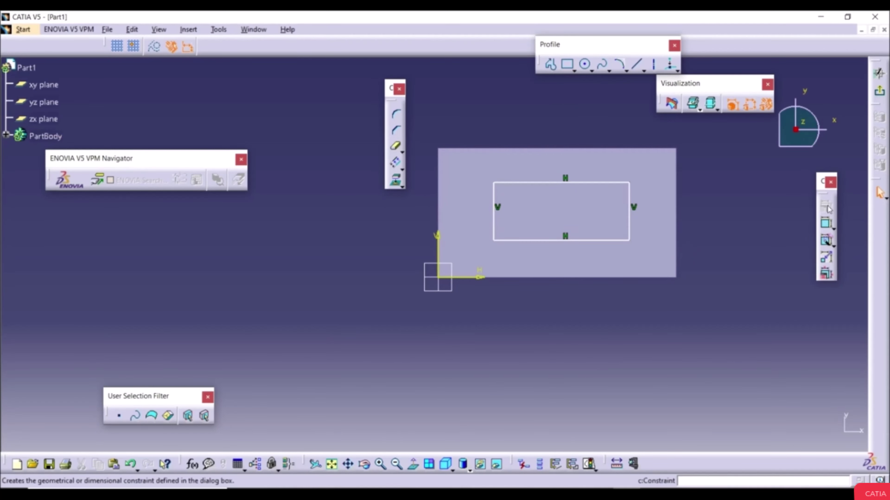
left_click(879, 72)
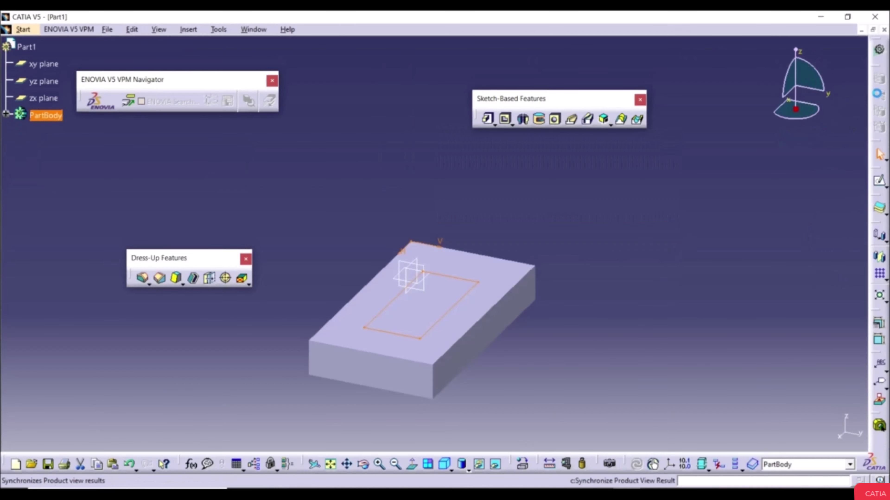
Step: Start a Drafted Filleted Pad from the inner rectangle with a 30 mm length and the block's top face as second limit
left_click(495, 125)
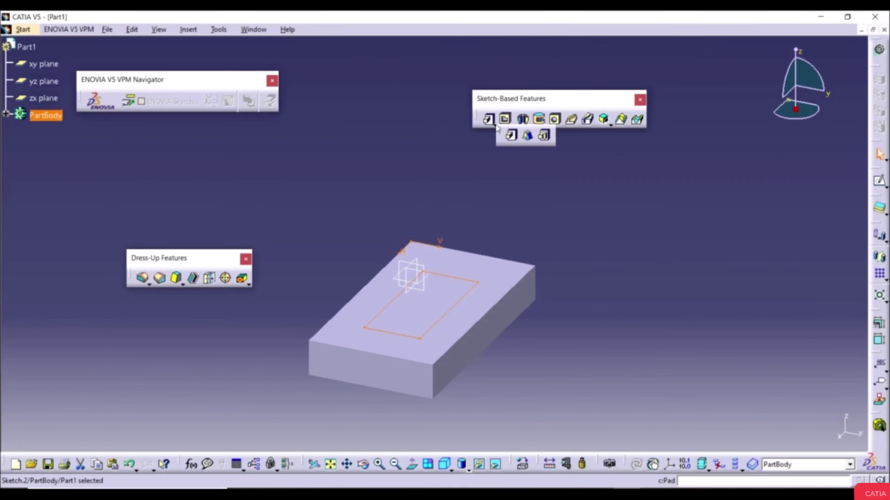
left_click(529, 136)
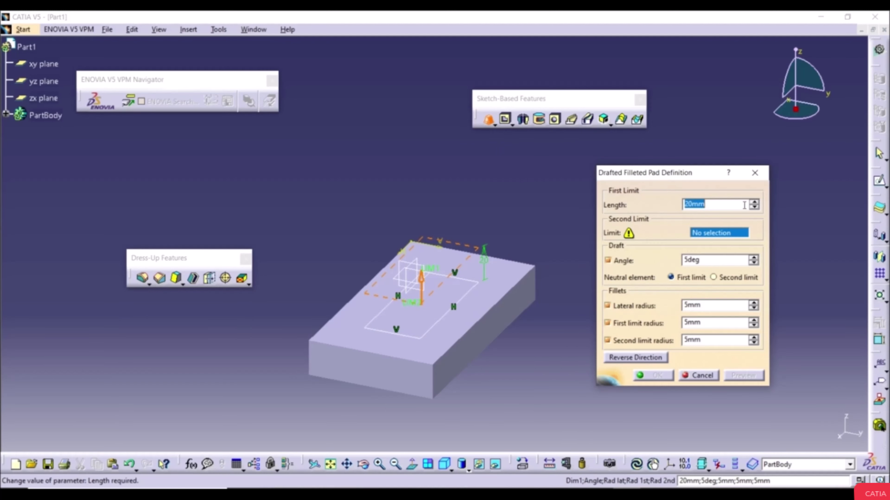
left_click(754, 203)
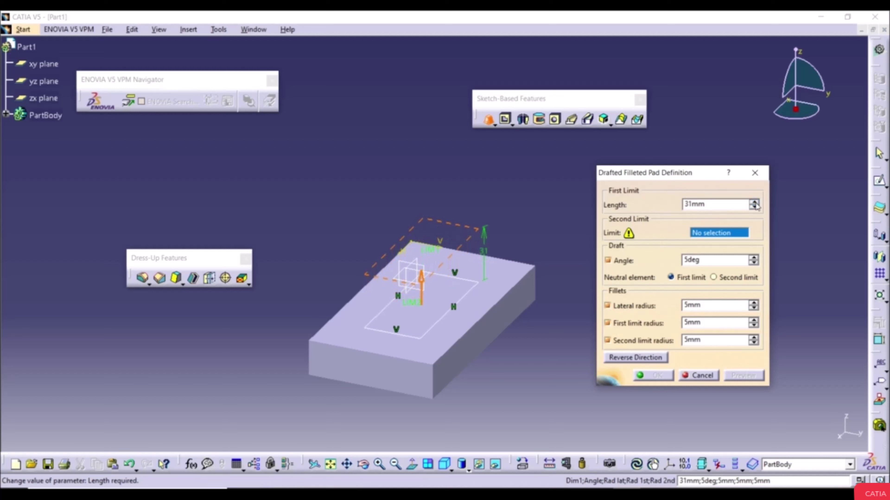
left_click(754, 207)
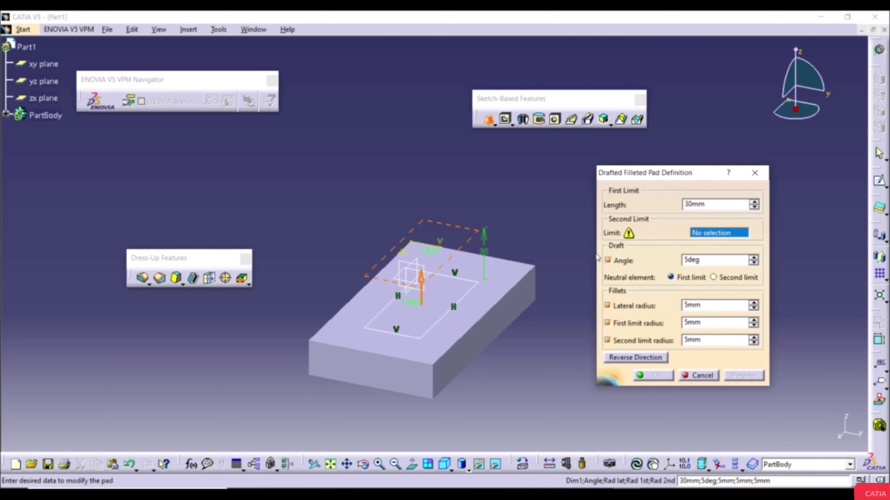
left_click(512, 282)
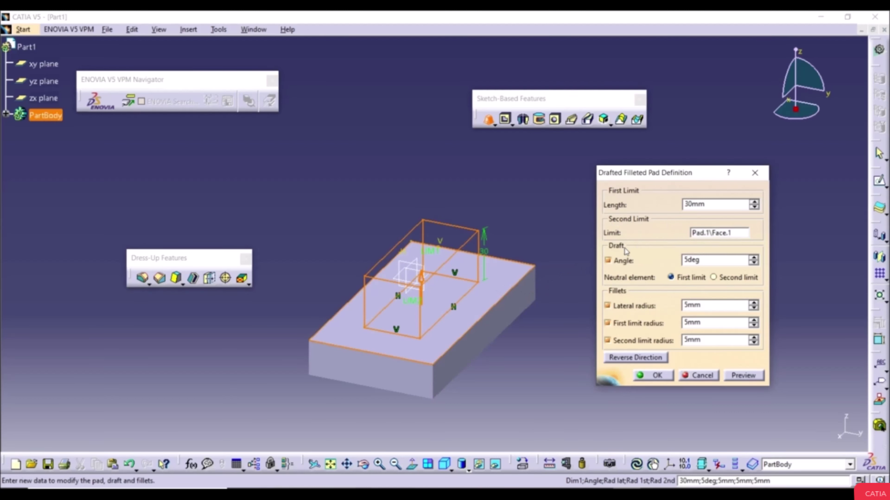
Step: Set the pad's draft angle to 15 deg and preview it with all three fillets enabled
left_click(608, 260)
left_click(608, 261)
double_click(707, 260)
key("BackSpace")
type("15")
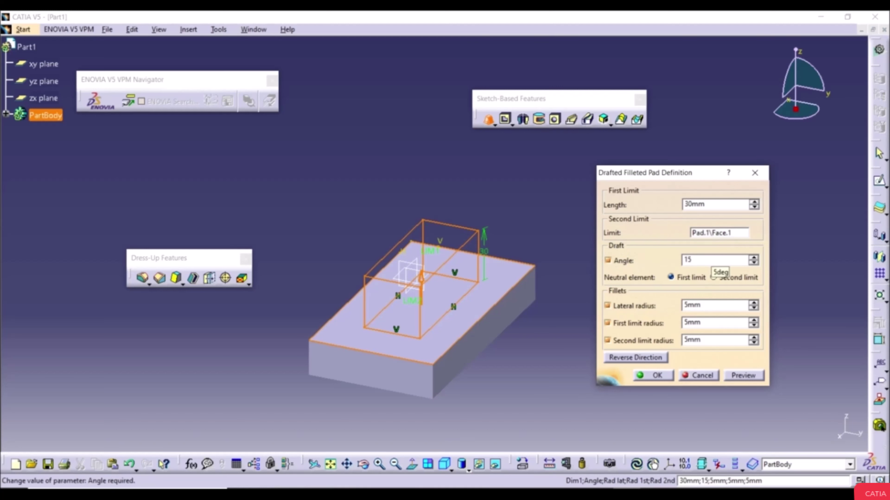
key("Tab")
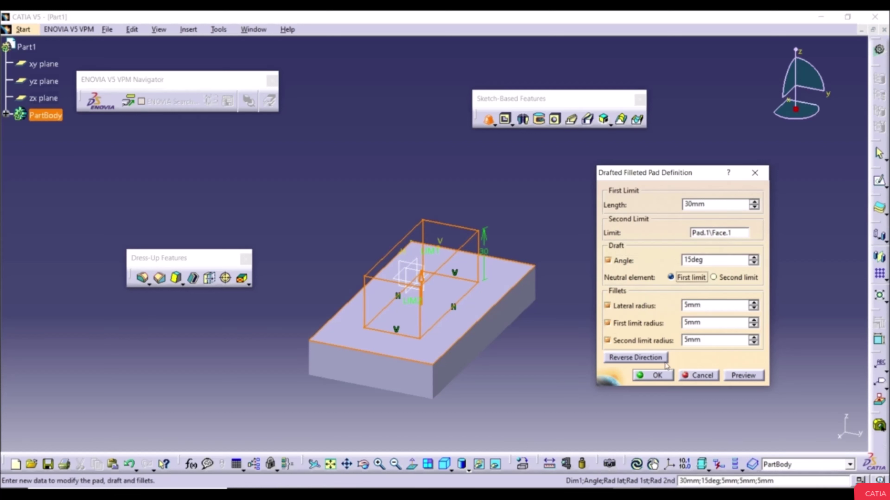
left_click(736, 377)
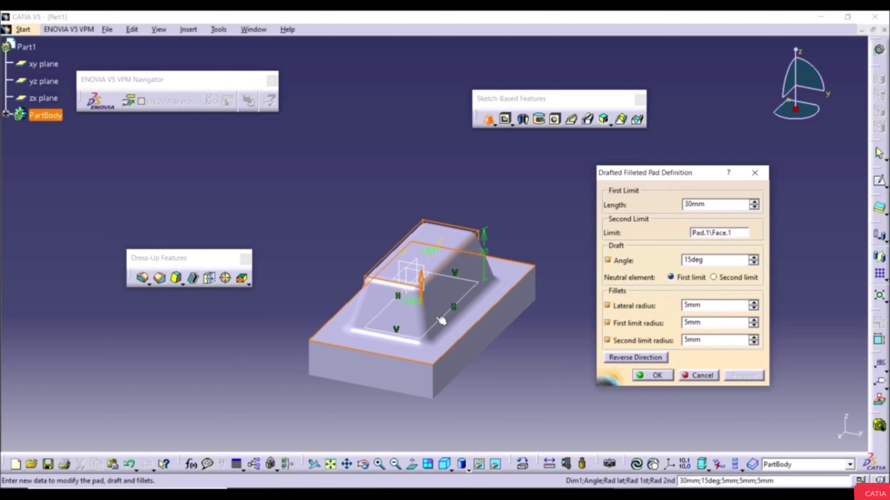
Step: Disable the lateral, first limit and second limit fillets and preview the drafted pad without rounding
mouse_move(420, 306)
middle_mouse_down()
mouse_move(415, 260)
mouse_move(431, 295)
middle_mouse_up()
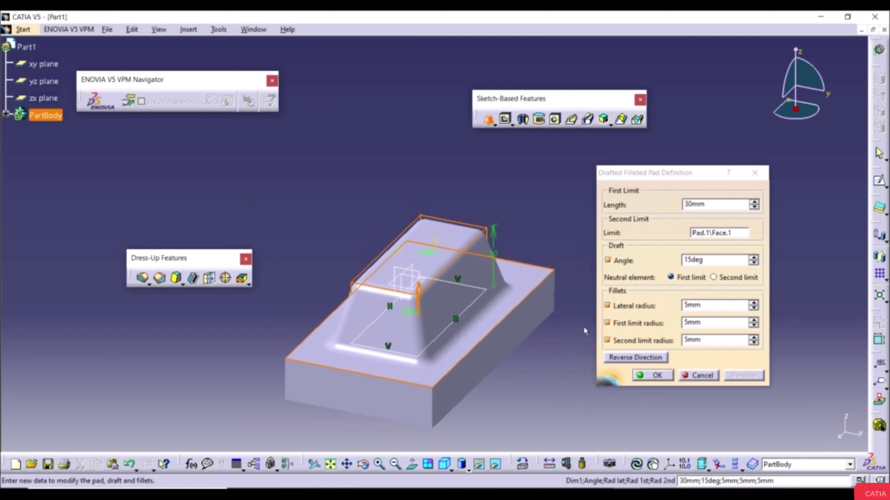
left_click(607, 305)
left_click(607, 323)
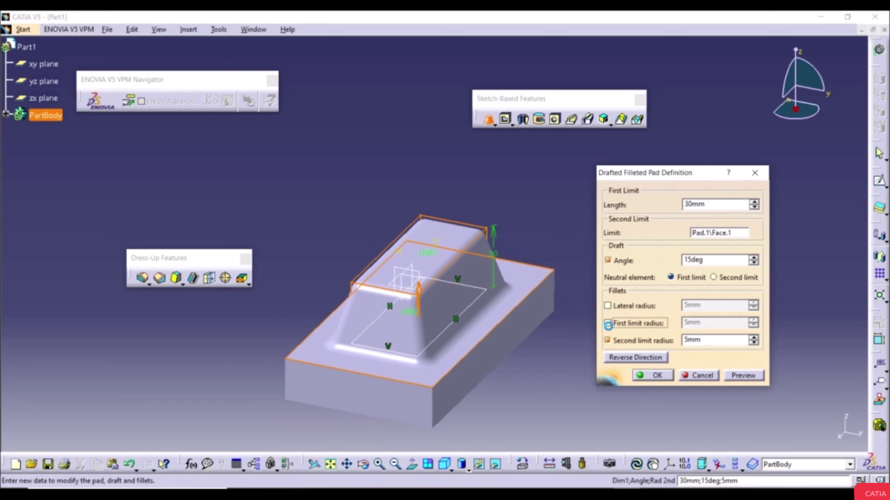
left_click(607, 340)
left_click(735, 377)
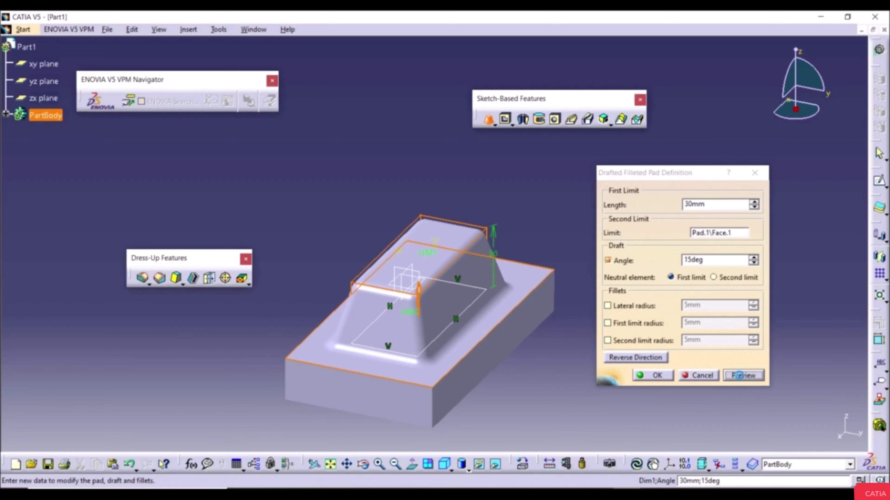
Step: Enable the pad's lateral radius, set it to 10 mm and preview the rounded side edges
left_click(607, 305)
left_click(740, 374)
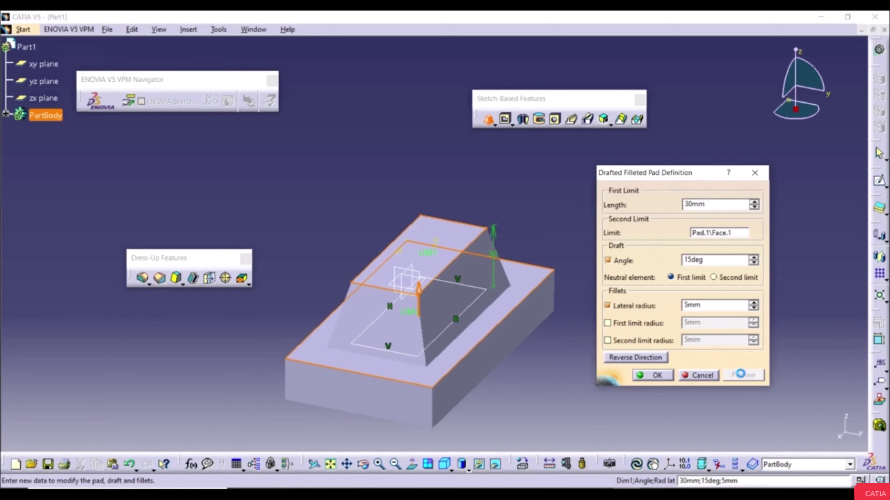
double_click(717, 304)
type("10")
left_click(743, 376)
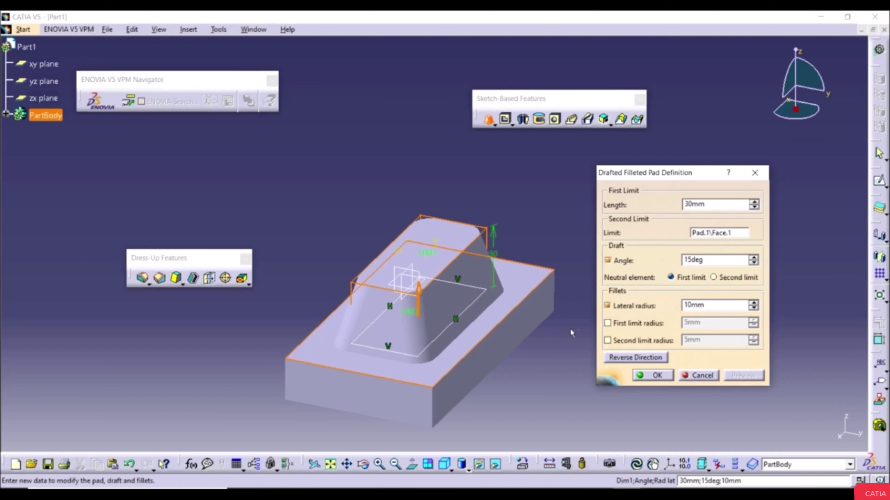
Step: Enable the first and second limit radii at 5 mm, previewing each, and create the drafted filleted pad
left_click(608, 324)
left_click(734, 378)
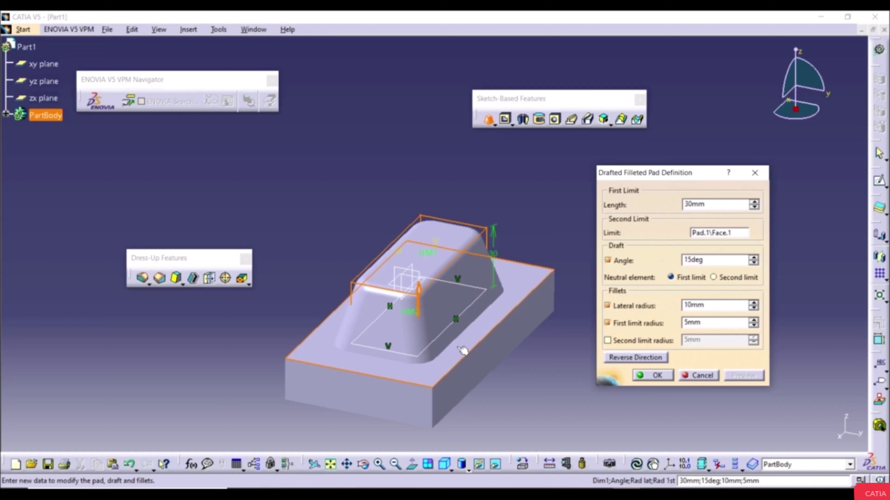
left_click(607, 341)
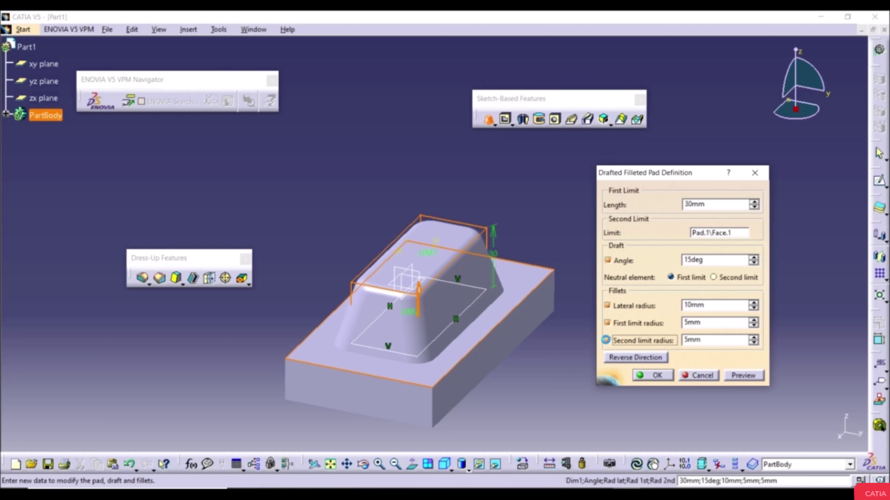
left_click(732, 376)
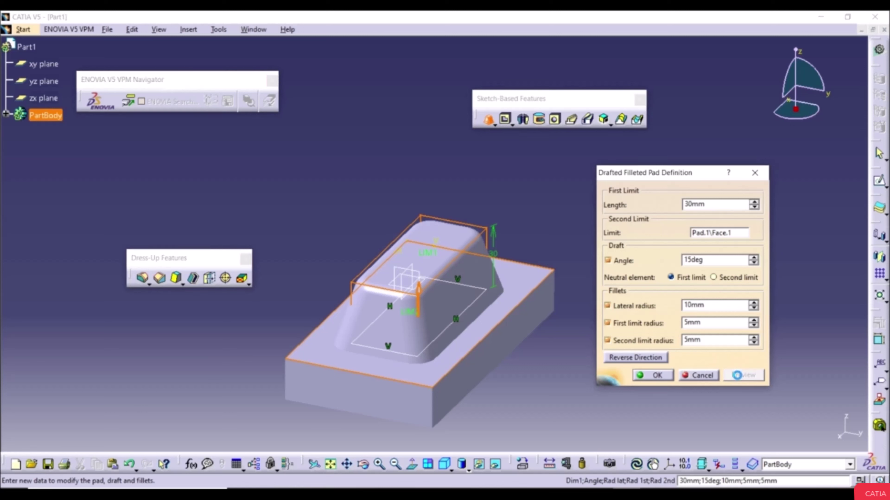
left_click(639, 376)
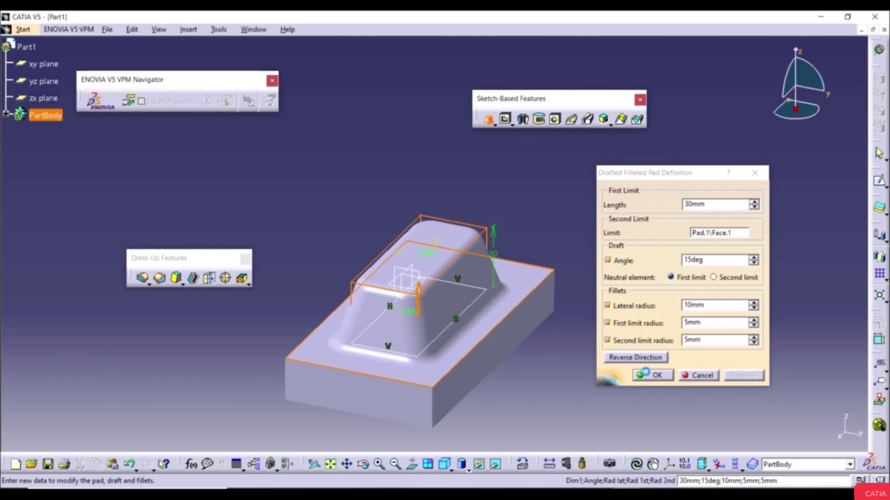
Step: Expand PartBody in the tree and delete Pad.2 with all its children and aggregated elements
middle_click_drag(482, 366, 494, 105)
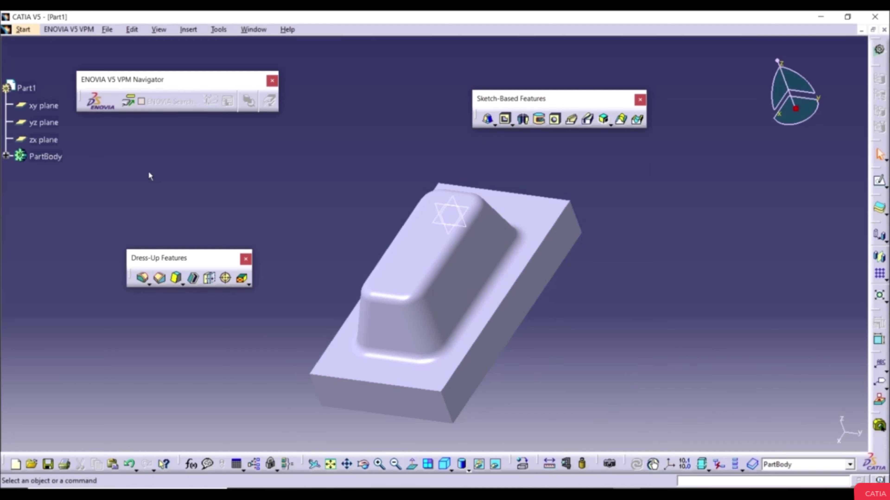
left_click(6, 156)
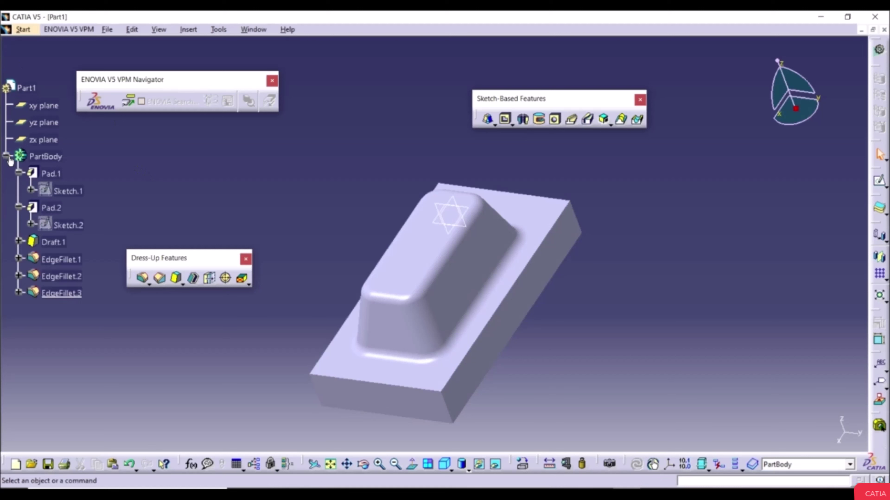
right_click(58, 209)
left_click(75, 372)
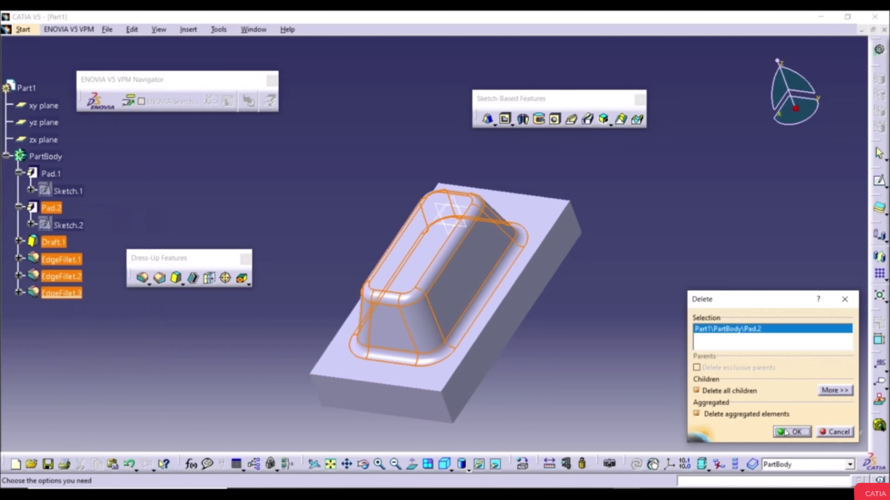
left_click(793, 431)
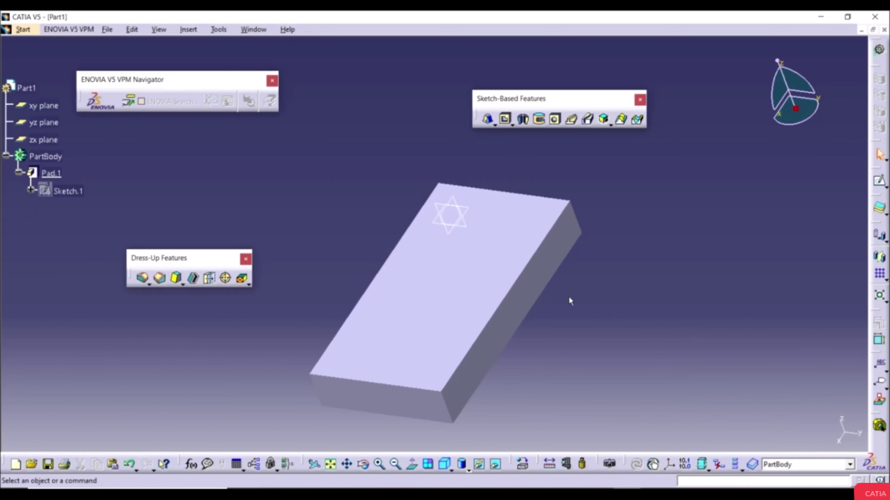
Step: On the plain block's top face, sketch a new inner rectangle as a pocket profile and exit the sketch
left_click(440, 284)
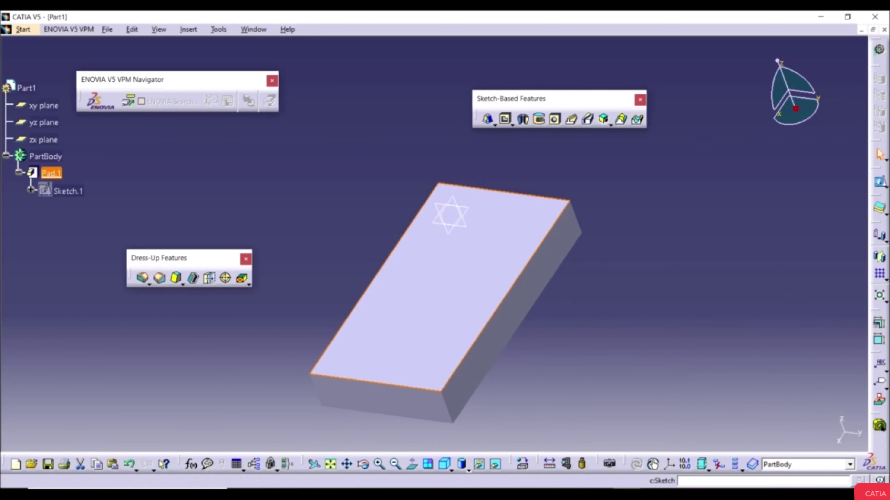
left_click(880, 180)
left_click(568, 65)
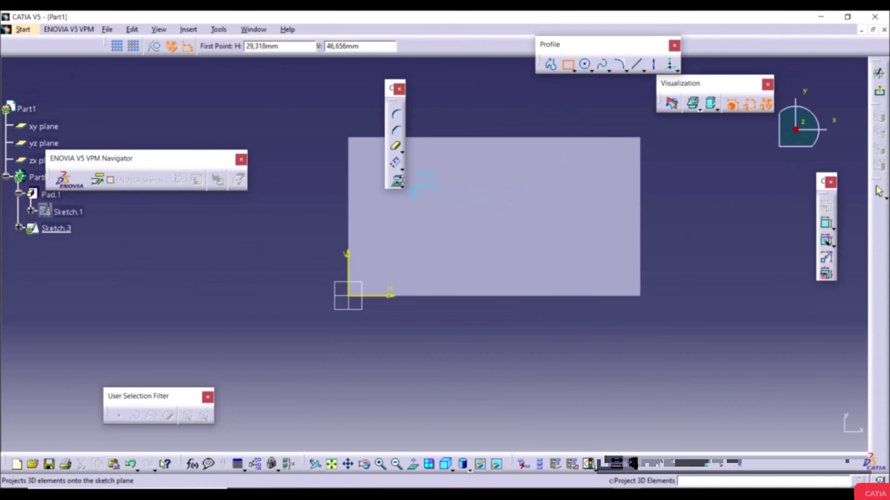
left_click(413, 168)
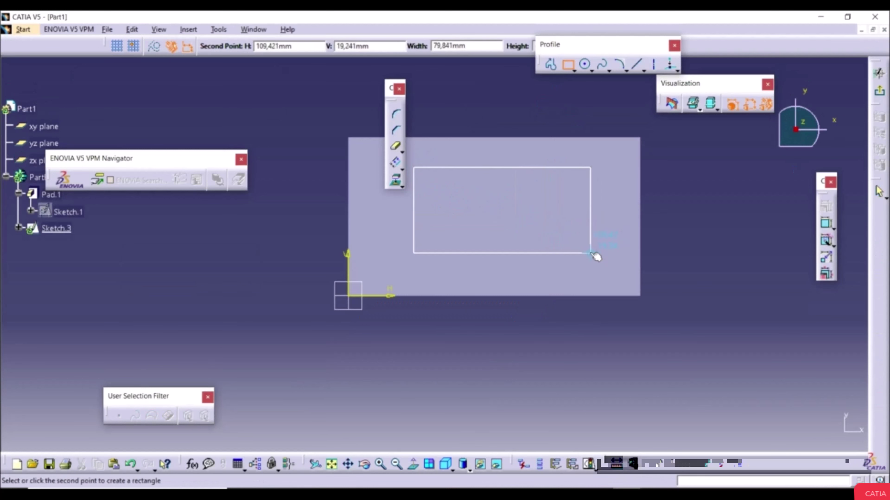
left_click(582, 243)
left_click(695, 235)
left_click(878, 73)
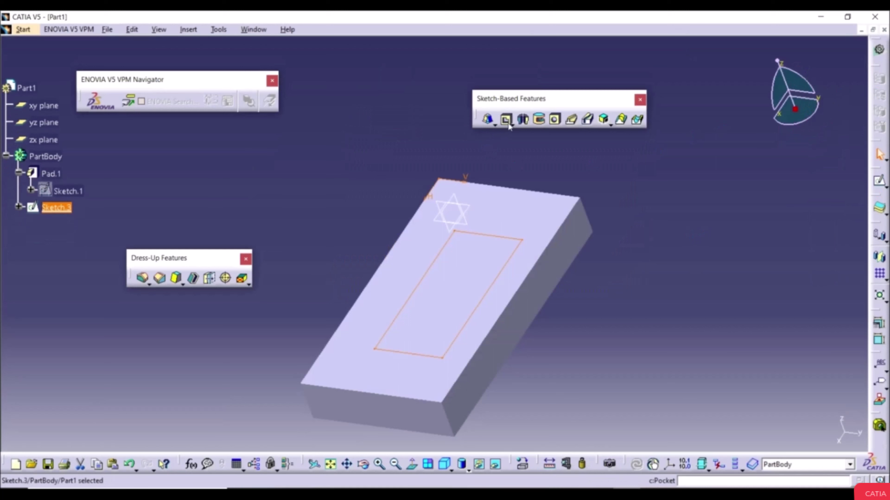
Step: Start a Drafted Filleted Pocket from the rectangle, 10 mm deep, with the block's top face as second limit, and preview it
left_click(512, 122)
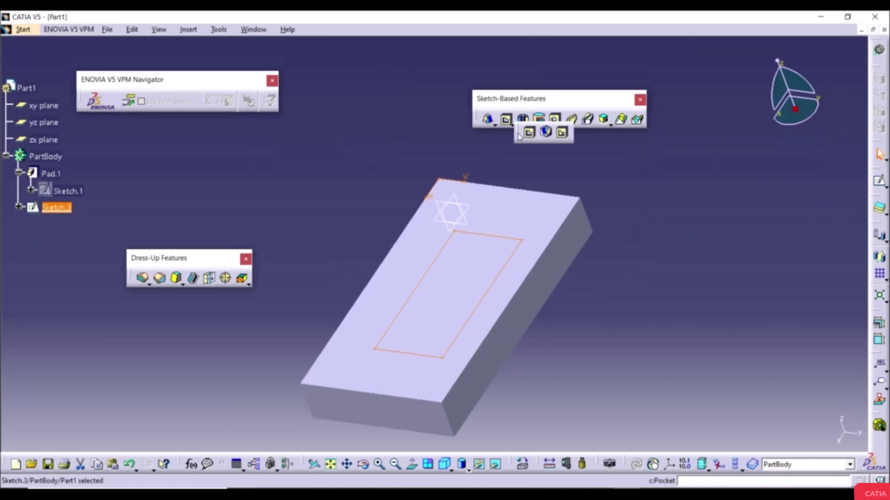
left_click(546, 133)
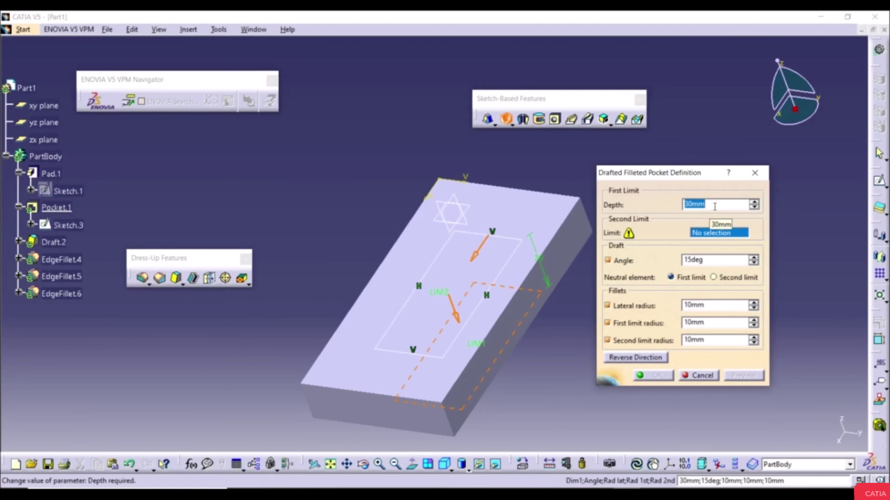
type("10")
key("Return")
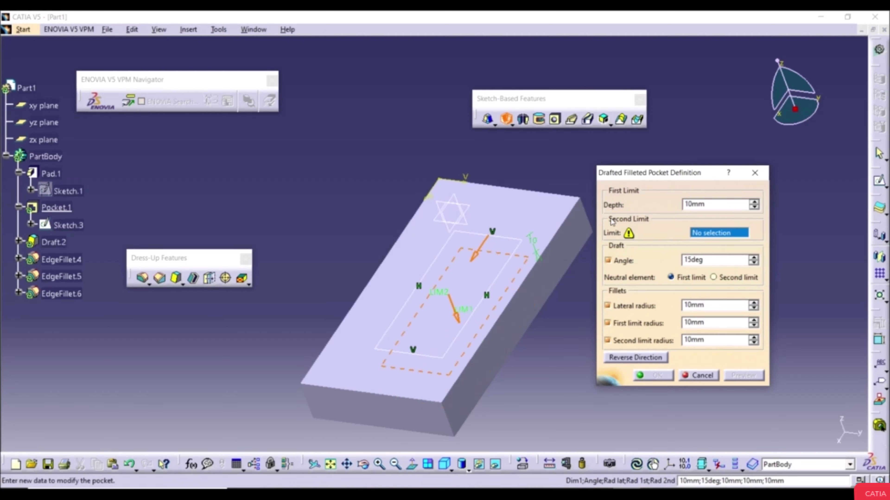
left_click(517, 217)
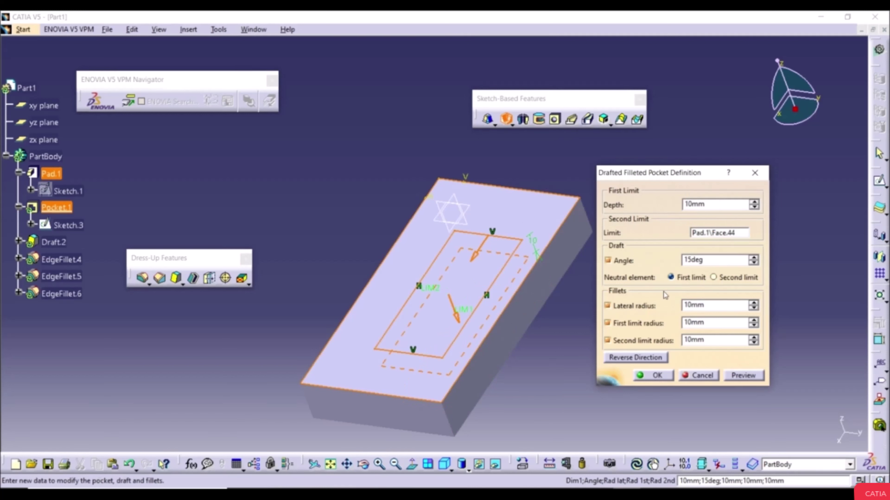
left_click(743, 376)
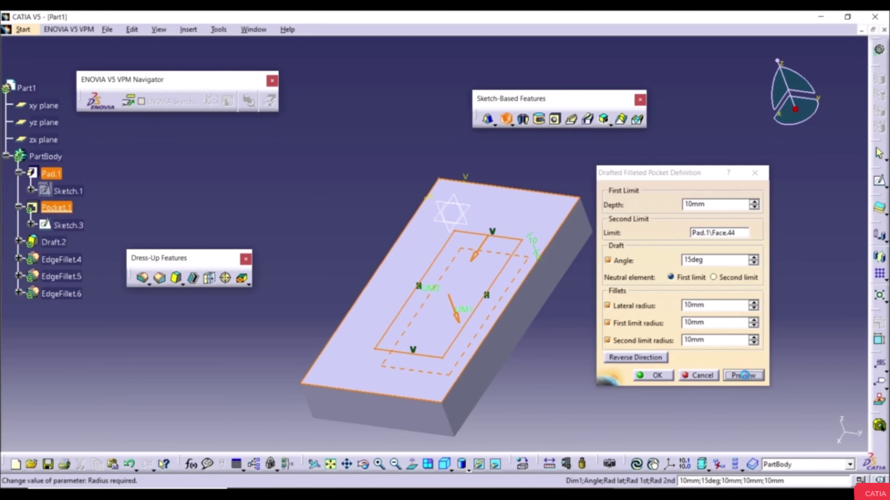
middle_click_drag(568, 351, 610, 313)
Step: Disable the lateral, first limit and second limit radii and preview the pocket with draft only
left_click(607, 322)
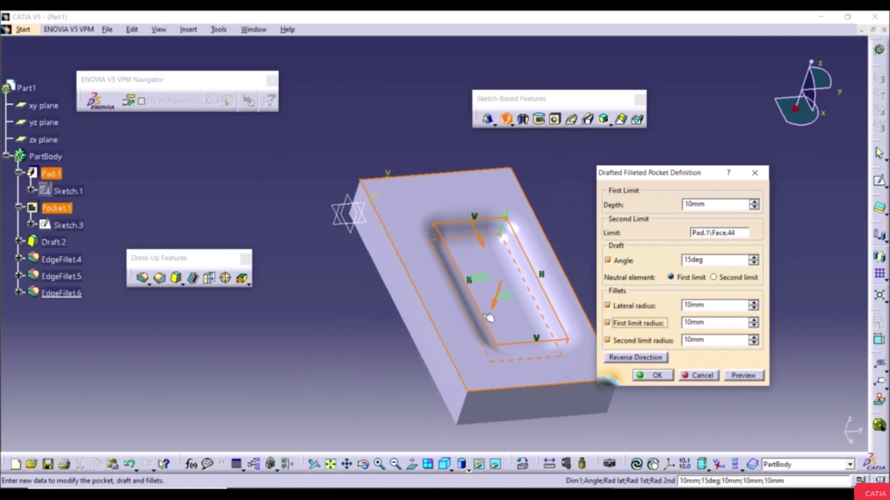
left_click(607, 306)
left_click(608, 324)
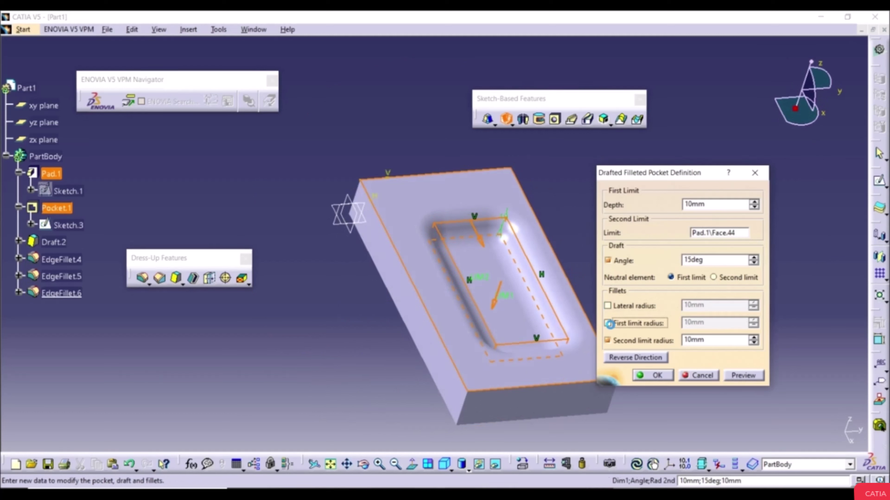
left_click(607, 340)
left_click(742, 377)
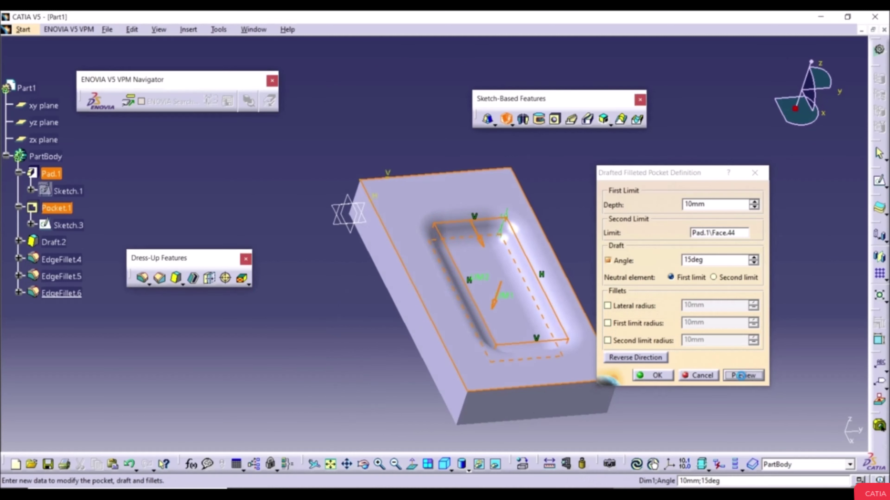
Step: Enable the lateral, first limit and second limit radii at 10 mm, preview them and create the drafted filleted pocket
left_click(607, 340)
left_click(607, 323)
left_click(607, 306)
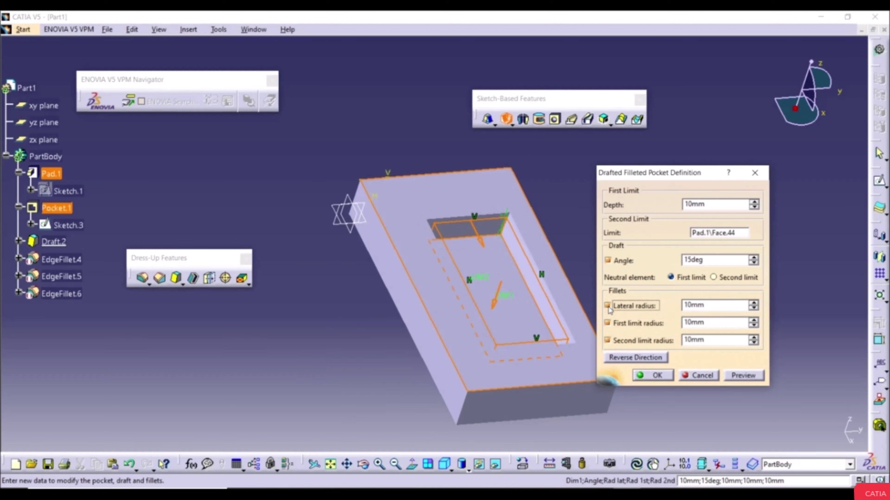
left_click(742, 375)
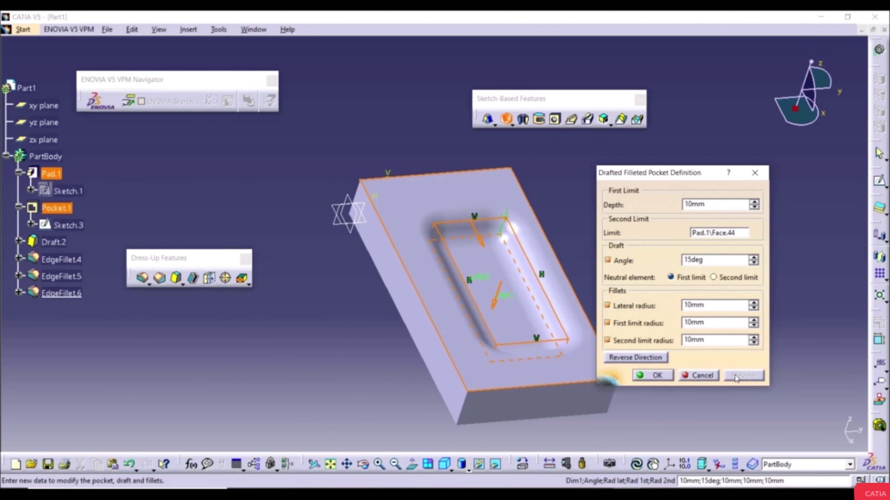
middle_click_drag(454, 289, 373, 280)
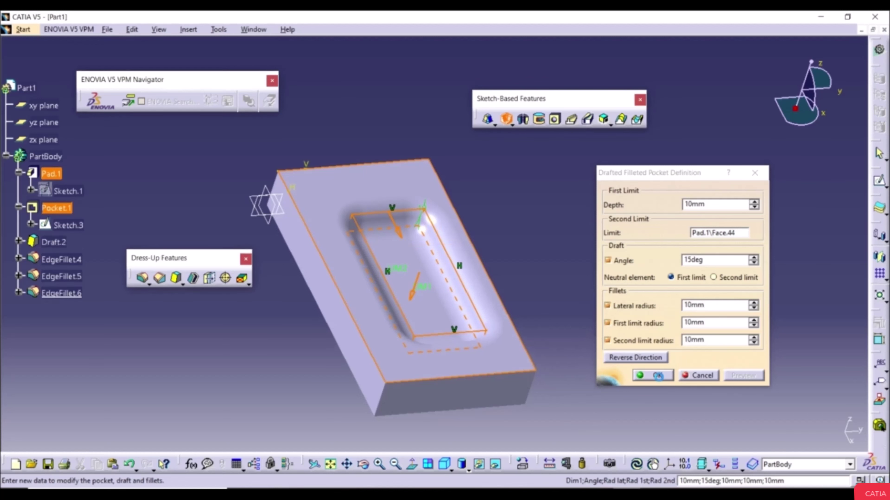
left_click(658, 376)
middle_click_drag(588, 309, 413, 248)
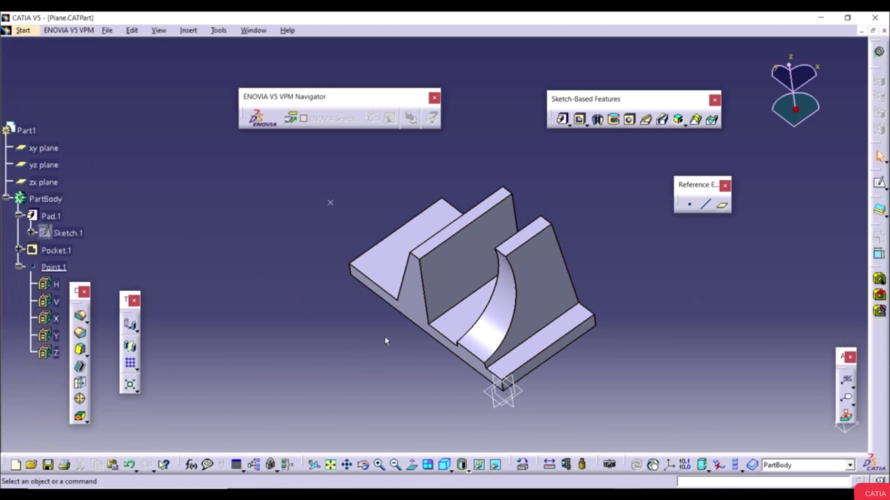
middle_click_drag(506, 390, 442, 360)
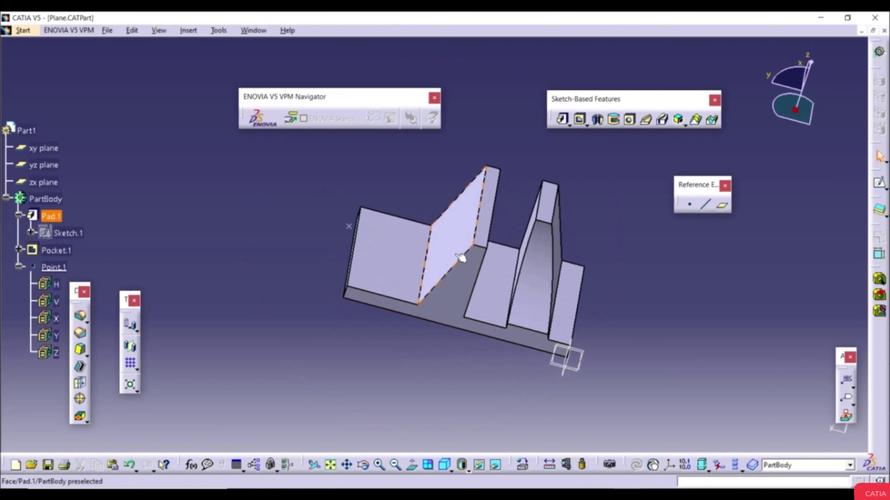
middle_click_drag(486, 284, 650, 319)
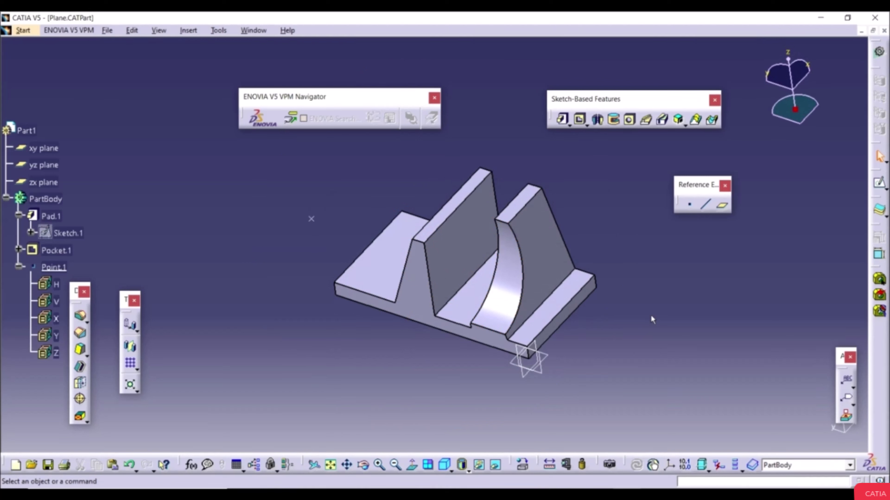
middle_click_drag(411, 329, 463, 364)
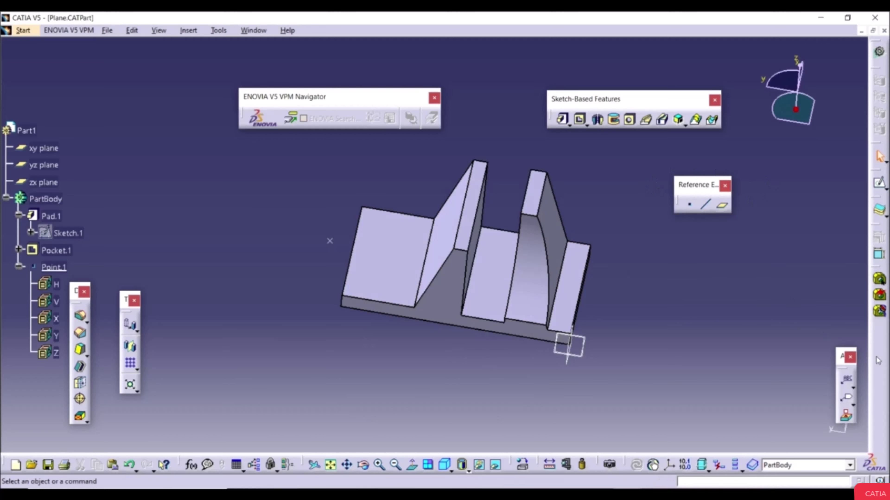
right_click(882, 362)
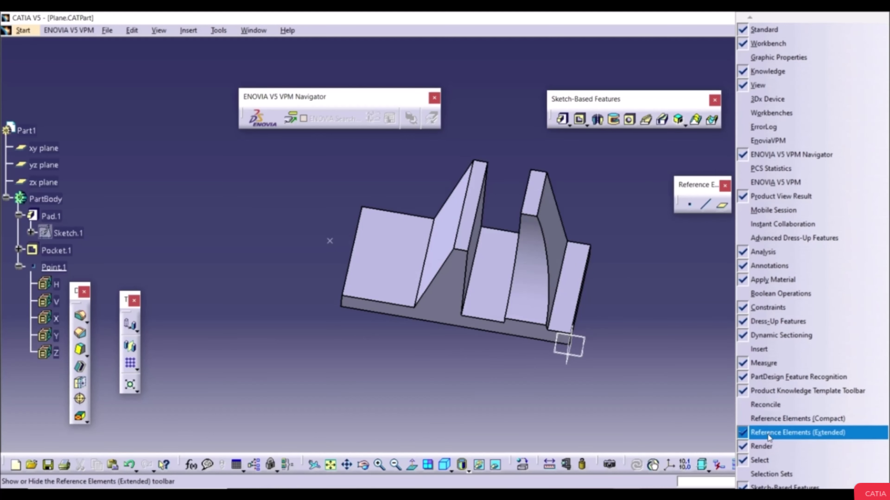
left_click(714, 309)
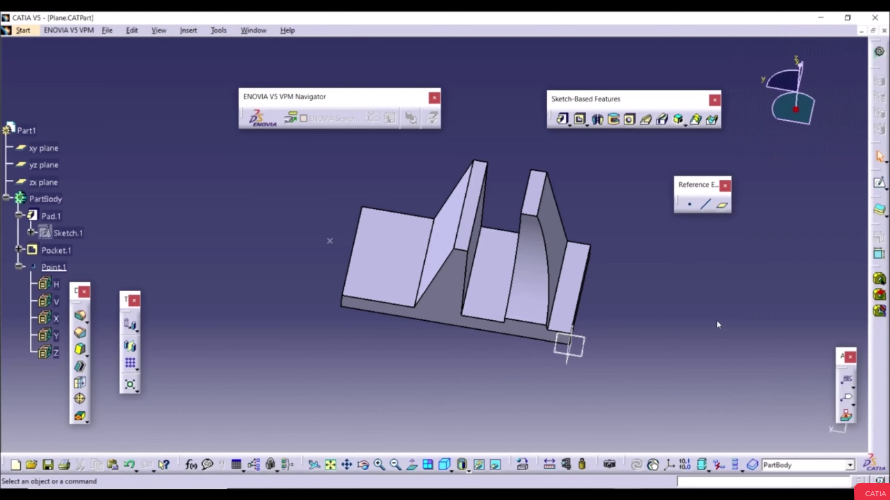
Step: Start a reference plane offset 20 mm from the sloped outer face of the left upright, previewing both offset directions
left_click(724, 206)
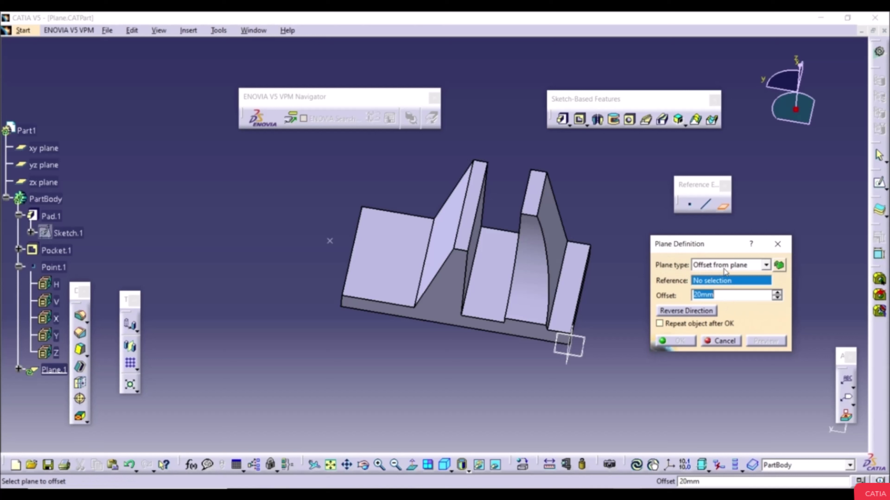
middle_click_drag(381, 294, 301, 342)
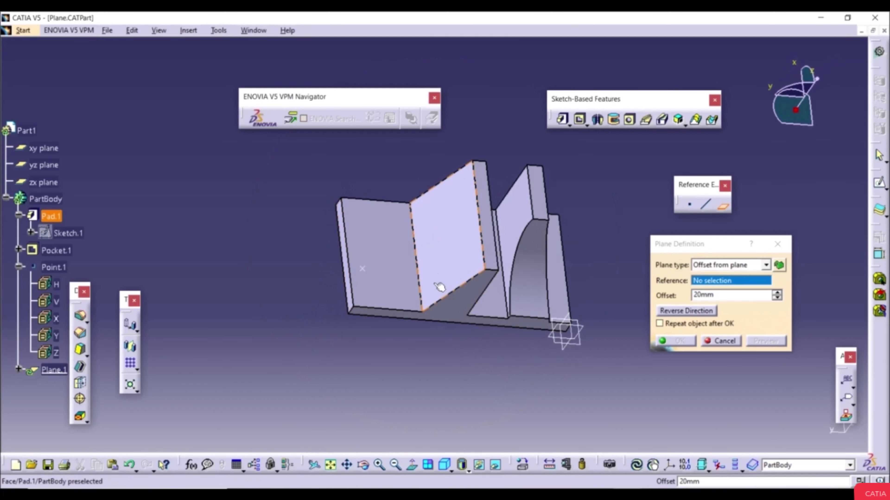
left_click(447, 258)
middle_click_drag(444, 279, 545, 296)
left_click(693, 295)
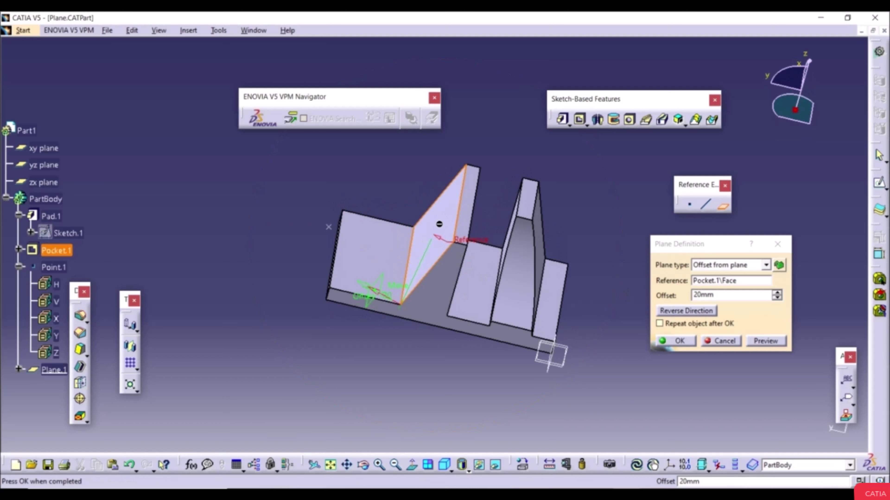
left_click(694, 312)
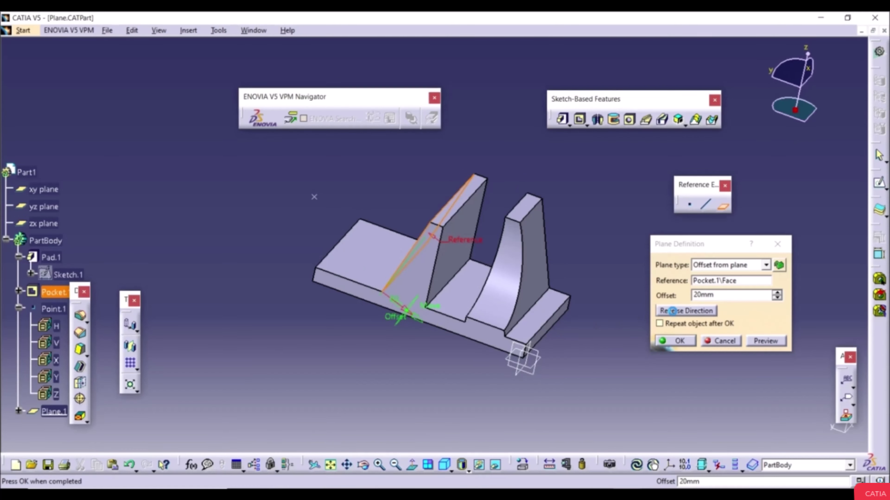
left_click(674, 313)
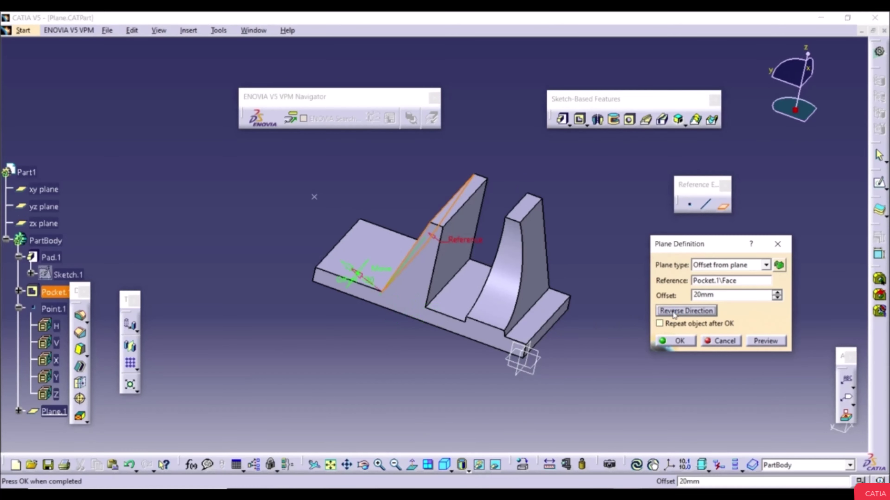
Step: Adjust the plane's offset distance to 22 mm
left_click(776, 293)
left_click(776, 293)
left_click(777, 299)
left_click(777, 299)
left_click(777, 298)
left_click(777, 298)
left_click(777, 299)
left_click(777, 299)
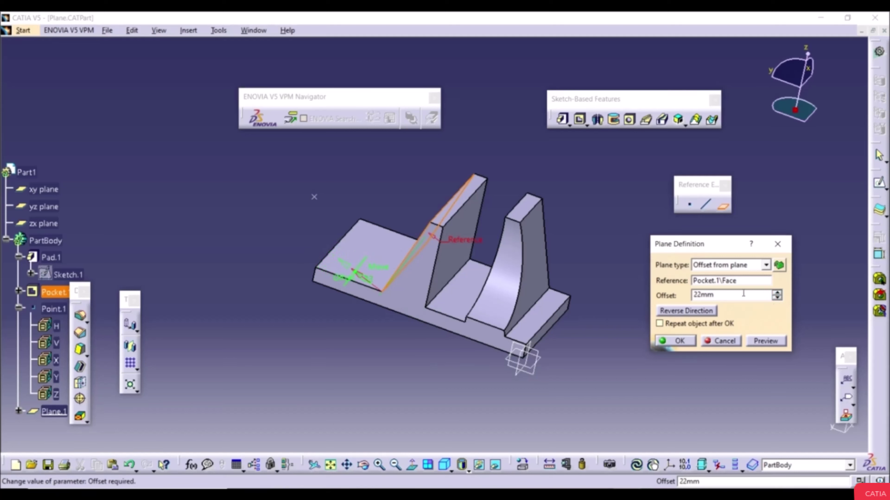
Step: Change the offset plane's reference to the yz plane and create the plane
left_click(714, 283)
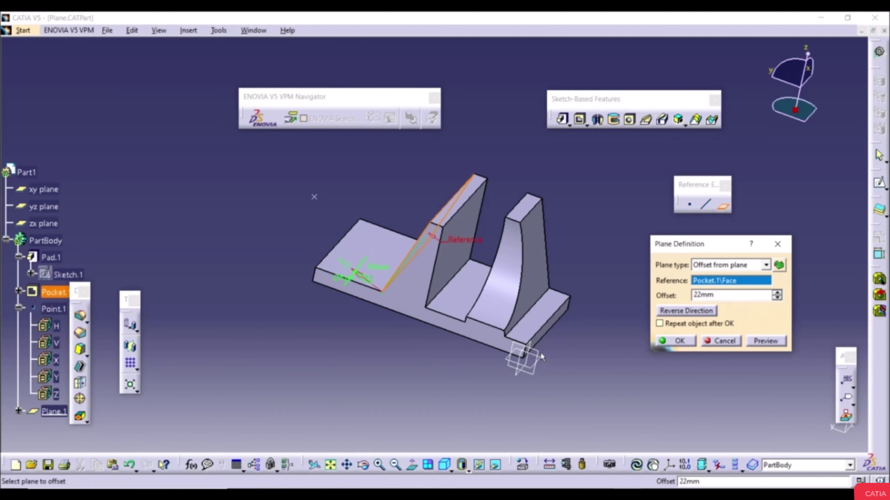
left_click(526, 358)
middle_click_drag(552, 320, 338, 364)
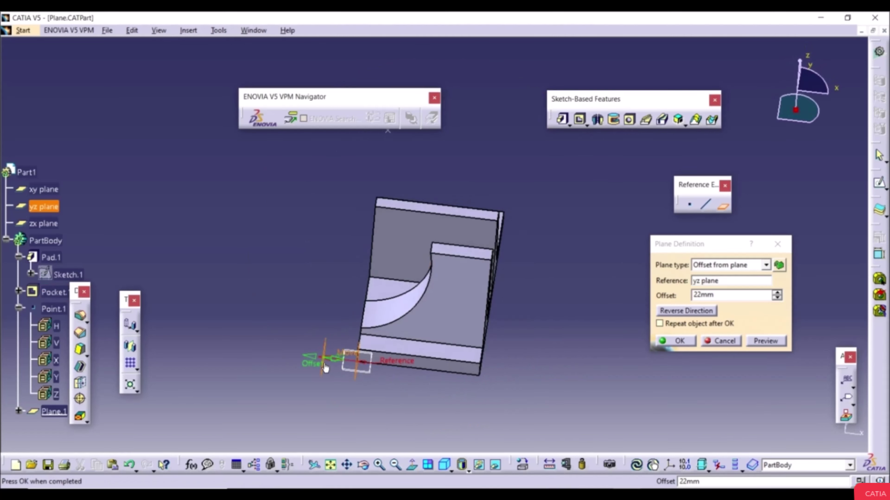
middle_click_drag(325, 367, 520, 366)
left_click(679, 341)
Step: On the new offset plane, sketch a circle of about 11 mm radius centred on the base's far upper corner and exit the sketch
left_click(522, 374)
left_click(880, 183)
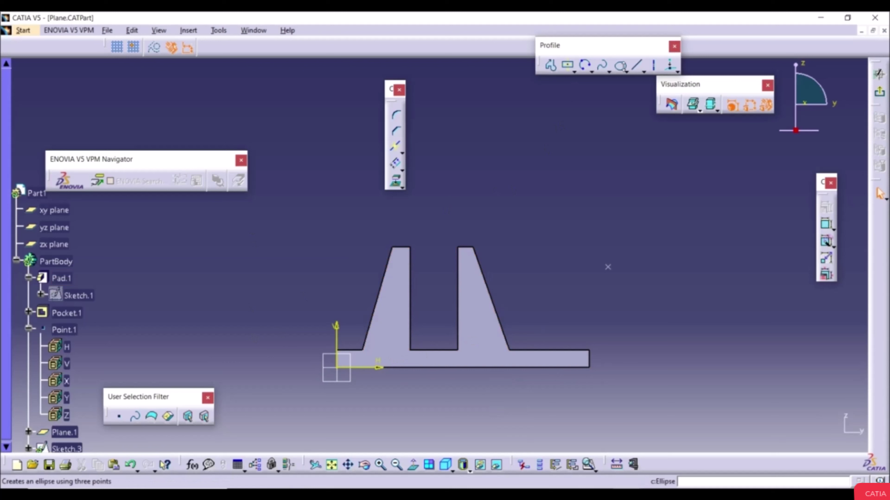
left_click(589, 70)
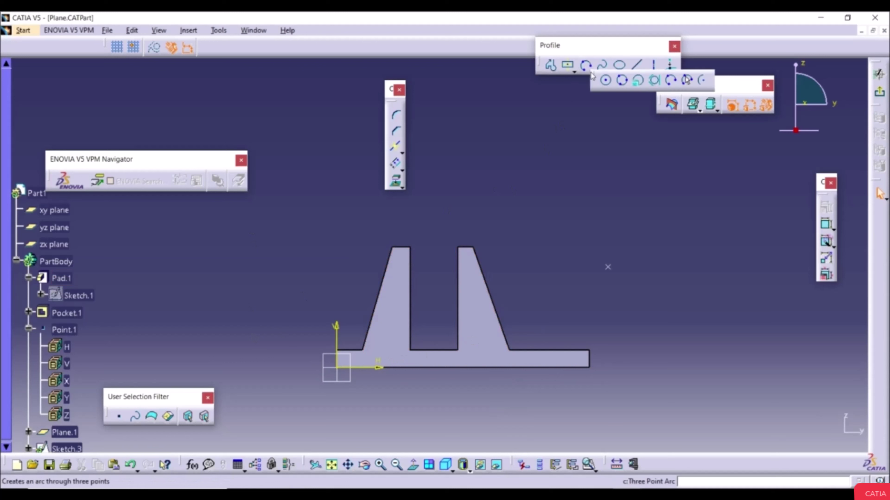
left_click(605, 82)
left_click(589, 351)
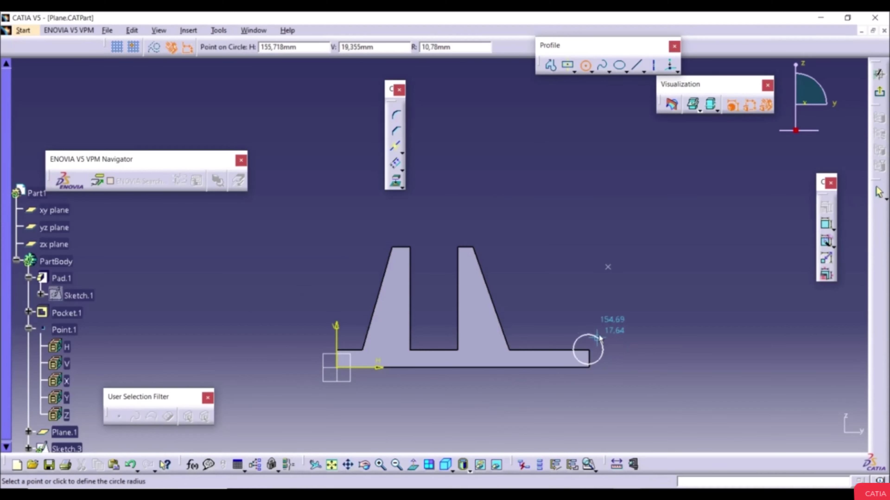
left_click(604, 341)
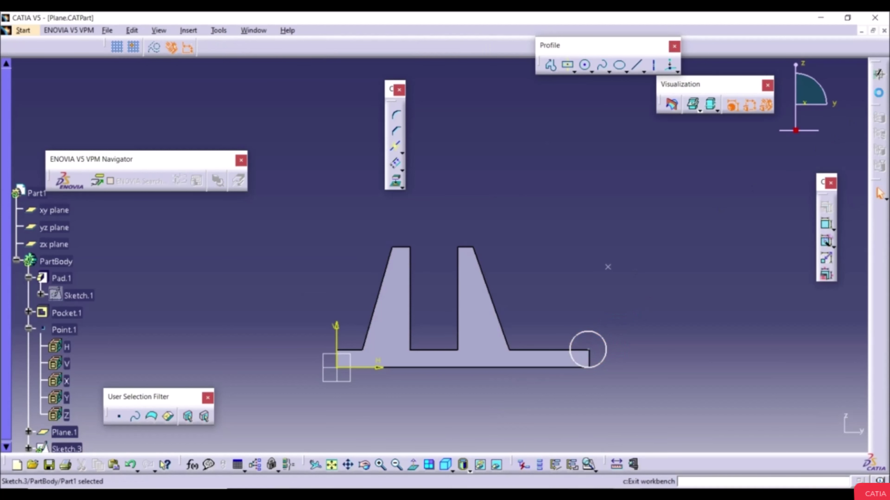
left_click(879, 92)
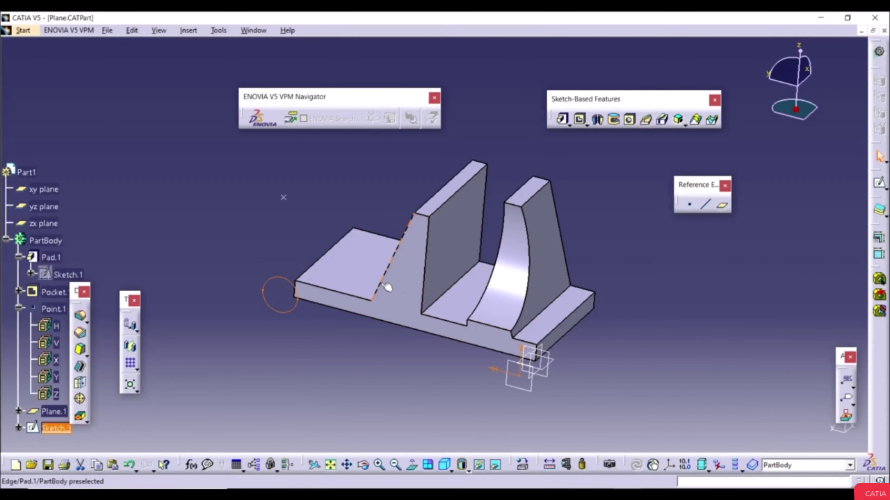
Step: Pad the circle sketch to a length of 60 mm
left_click(296, 340)
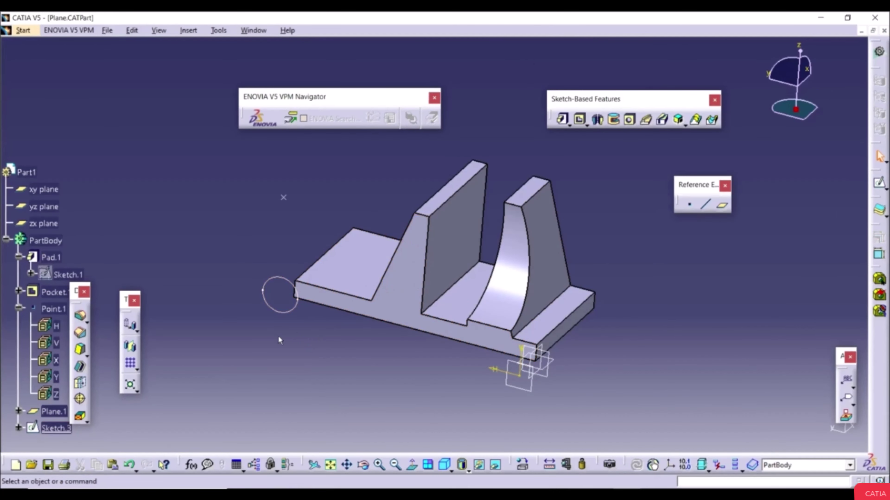
left_click(562, 119)
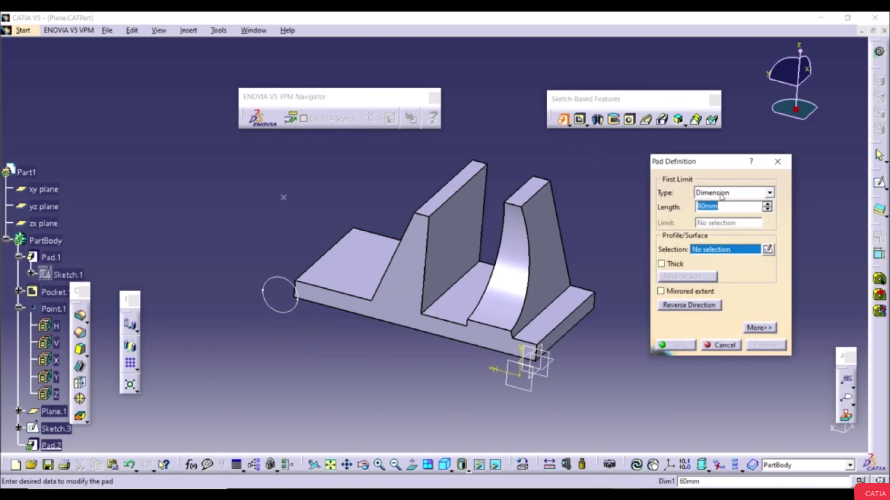
left_click(300, 309)
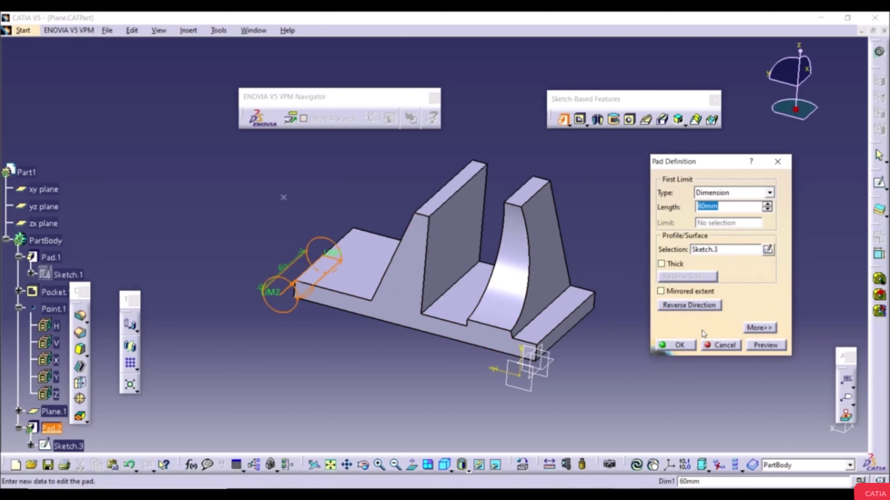
left_click(679, 345)
Step: Create a plane offset 22 mm from the rib's sloped face nearest the cylinder and repeat it to make five evenly spaced planes
middle_click_drag(398, 379, 456, 333)
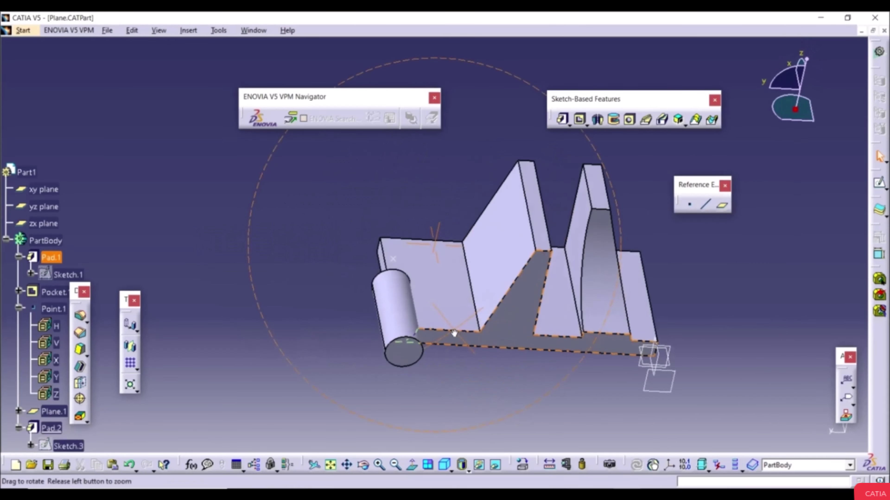
left_click(721, 205)
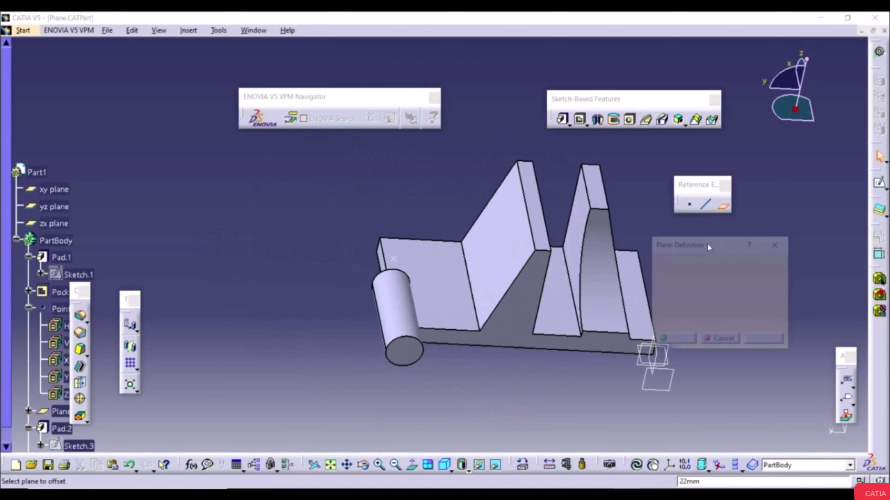
middle_click_drag(653, 339, 518, 327)
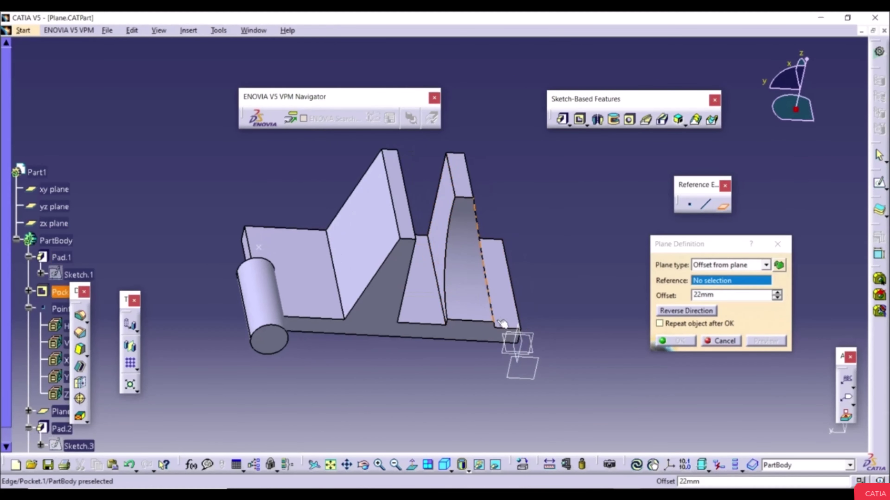
left_click(363, 231)
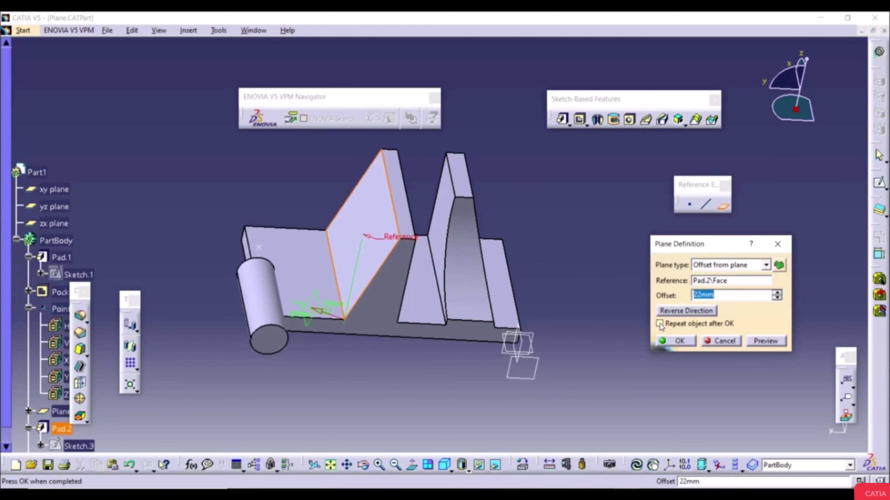
middle_click_drag(224, 266, 395, 266)
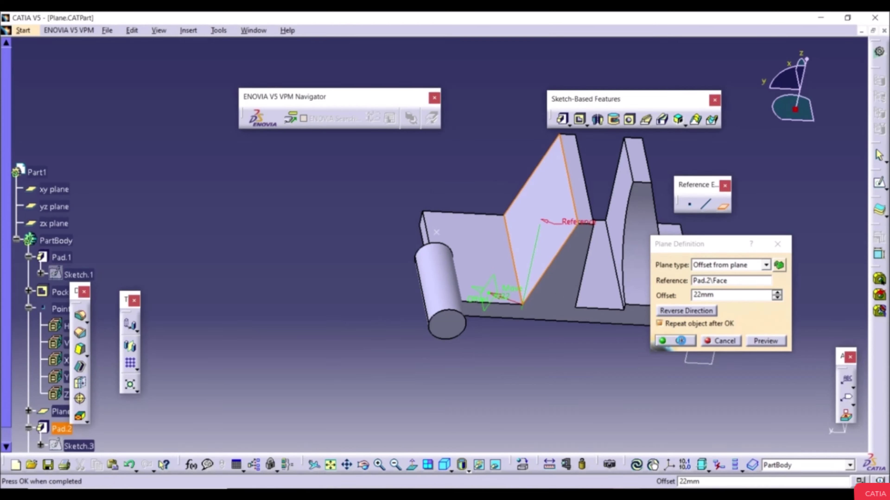
left_click(681, 341)
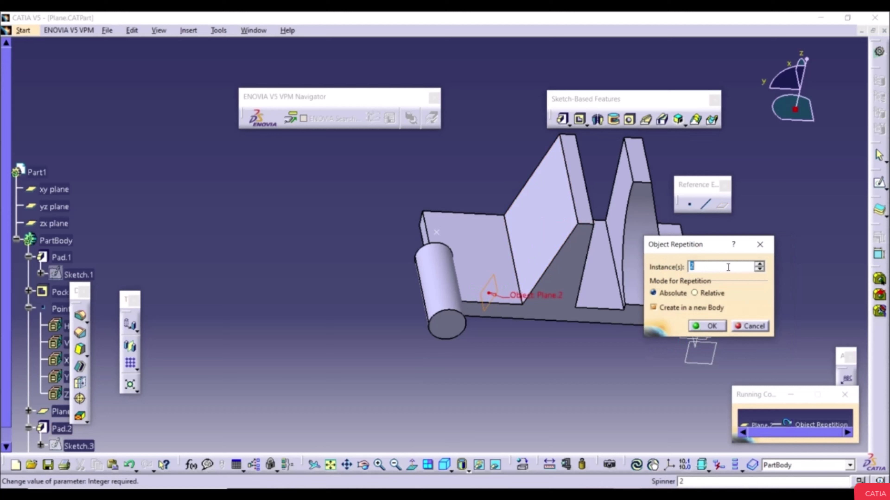
left_click(707, 326)
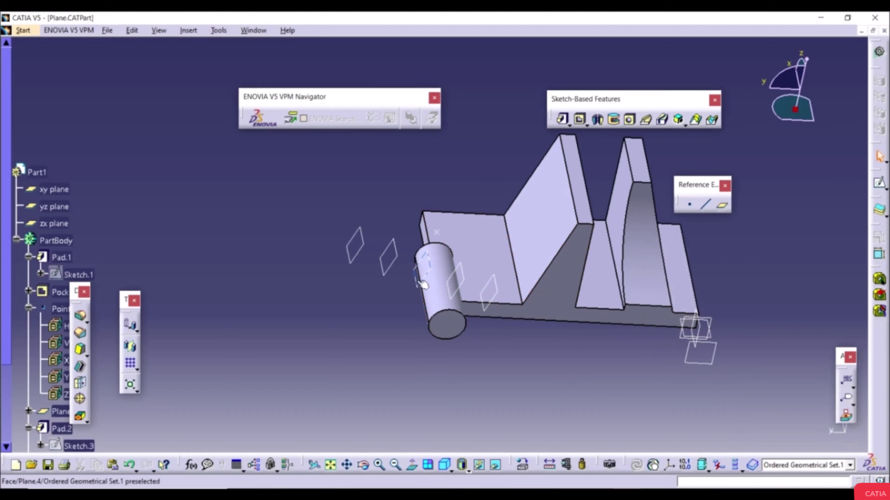
Step: Define a plane as Parallel through point, referencing the sloped rib face and the near top corner of the curved rib
middle_click_drag(443, 282, 526, 306)
left_click(721, 206)
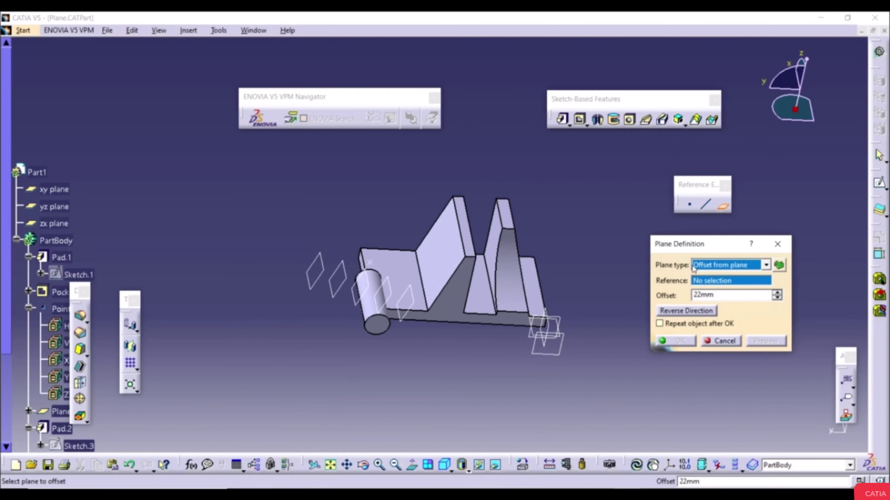
left_click(717, 264)
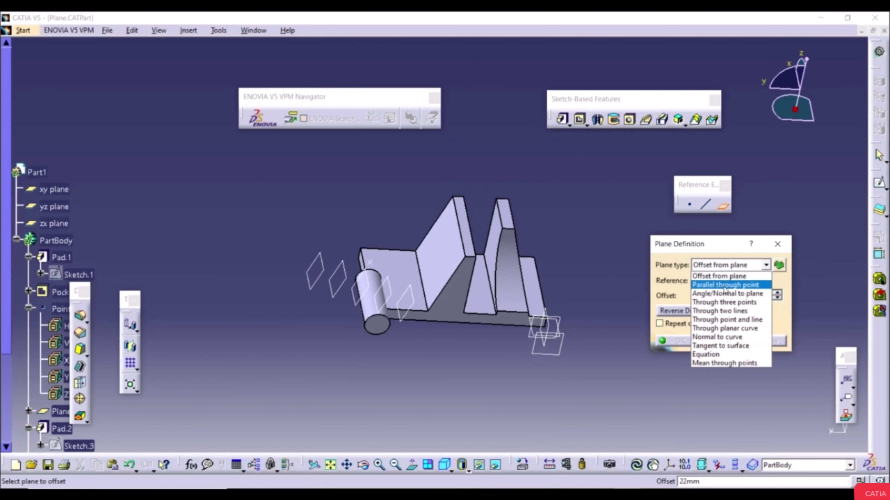
left_click(724, 286)
middle_click_drag(463, 294, 494, 245)
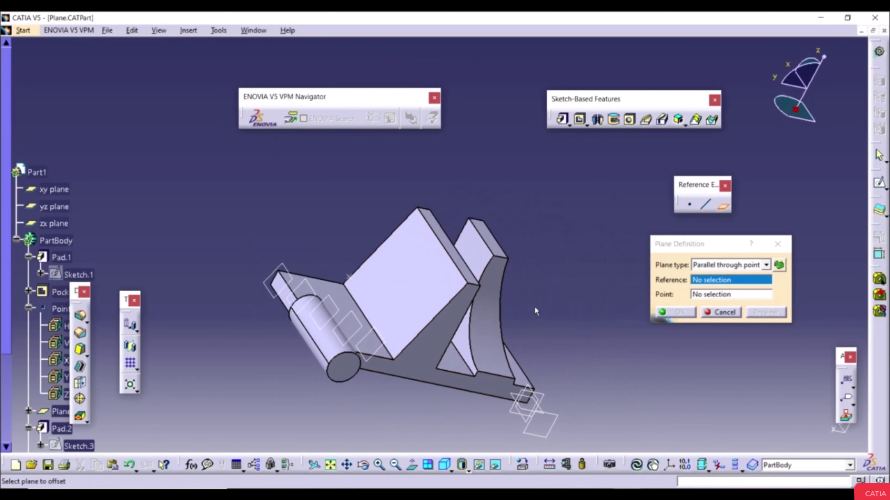
middle_click_drag(511, 287, 466, 266)
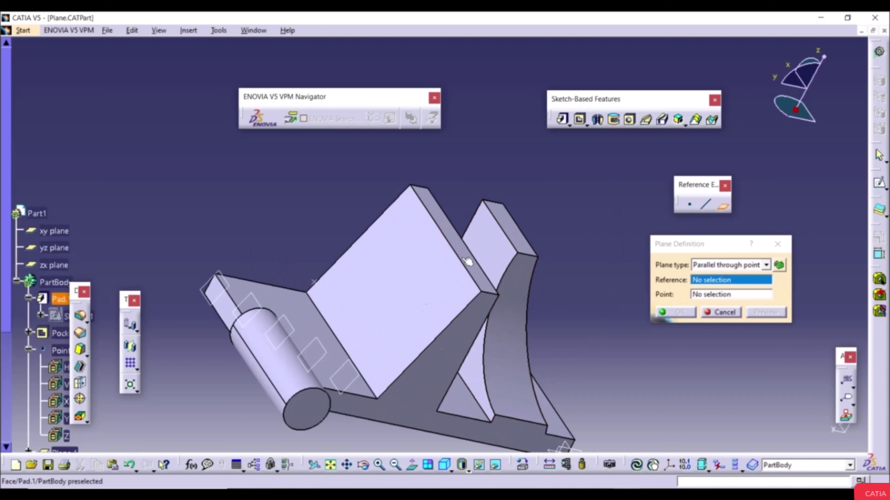
left_click(416, 280)
left_click(527, 253)
middle_click_drag(530, 249, 557, 291)
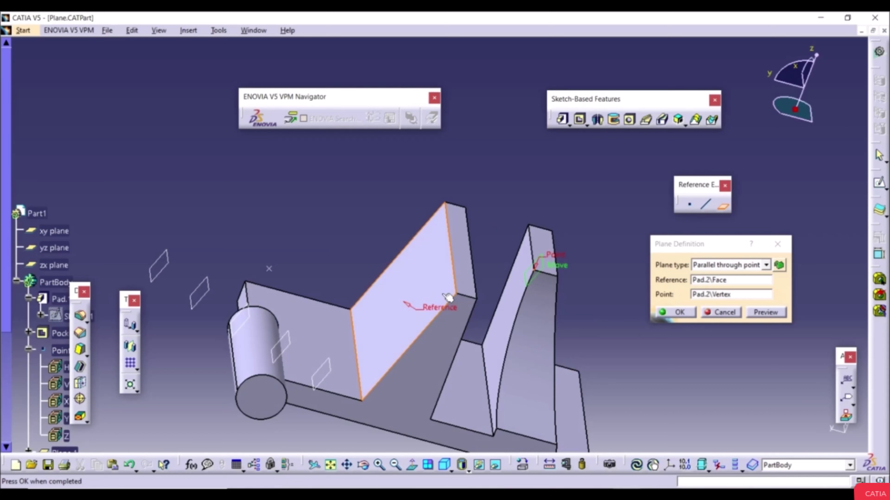
Step: Change the plane type to Angle/Normal to plane, using the curved rib's inner top edge as rotation axis and an angle of 59 deg
left_click(695, 267)
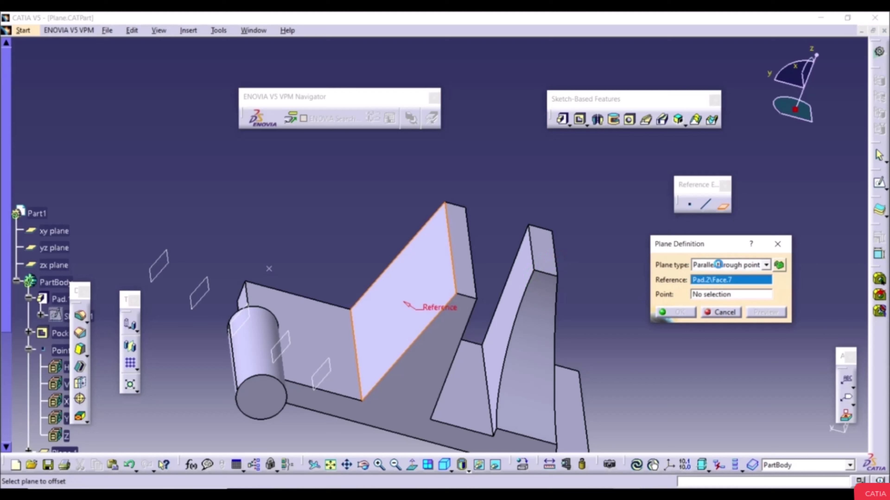
left_click(723, 293)
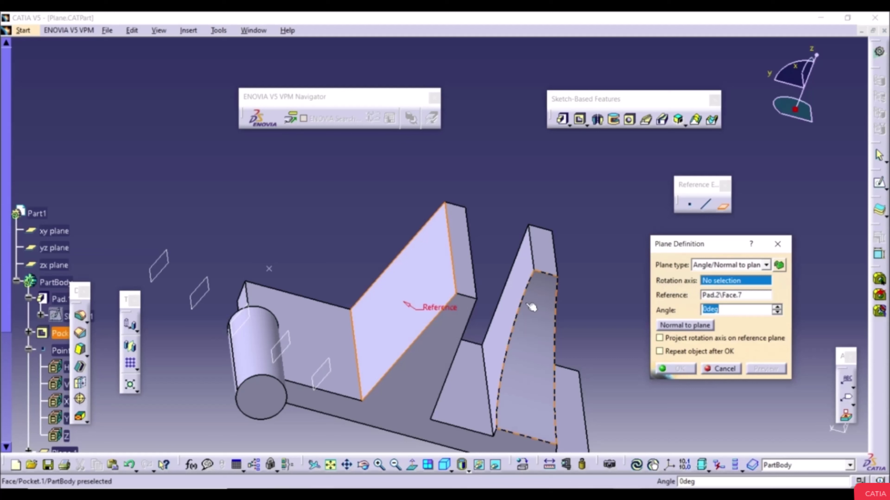
left_click(537, 256)
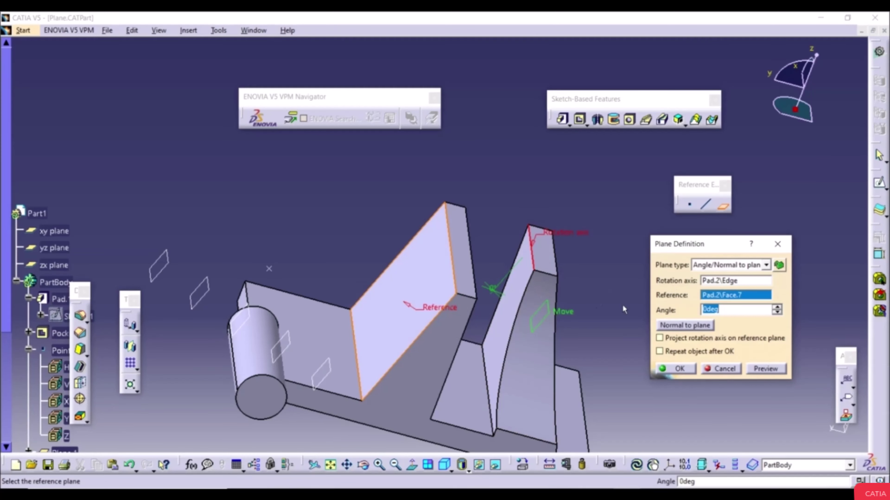
left_click(777, 308)
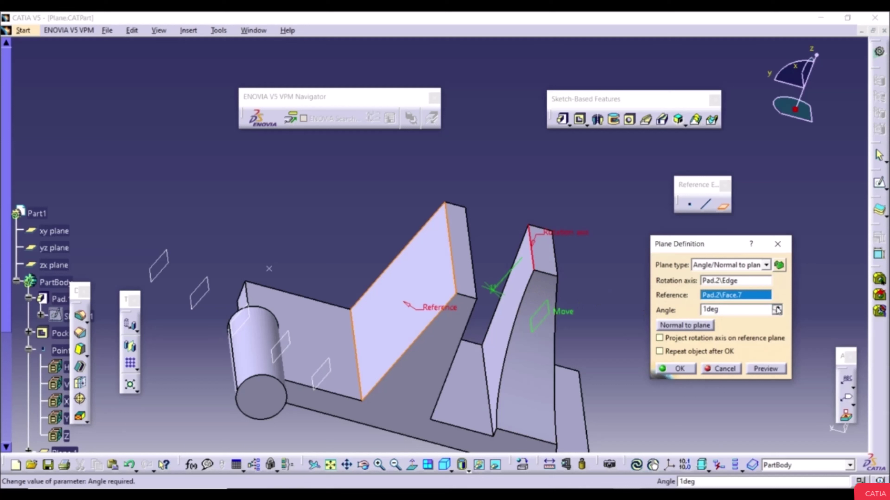
left_click_drag(776, 309, 777, 307)
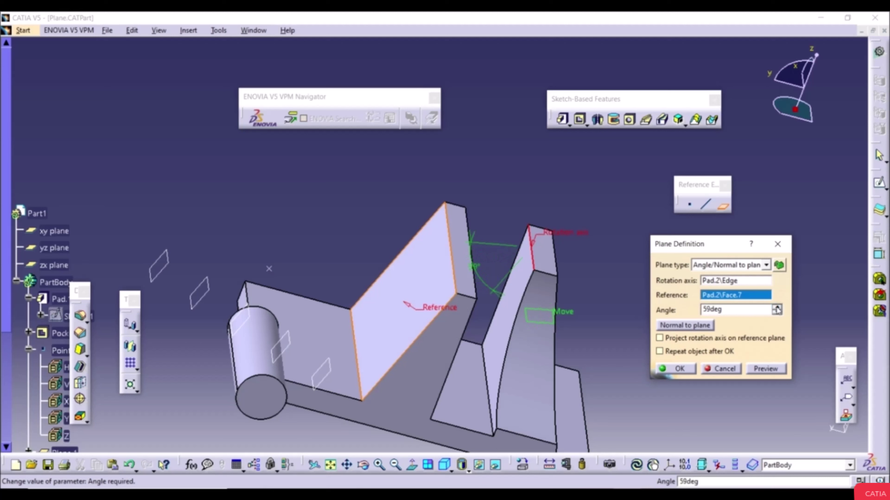
Step: Reduce the plane's rotation angle to 33 deg
middle_click_drag(562, 288, 540, 202)
middle_click_drag(532, 298, 560, 338)
left_click(777, 312)
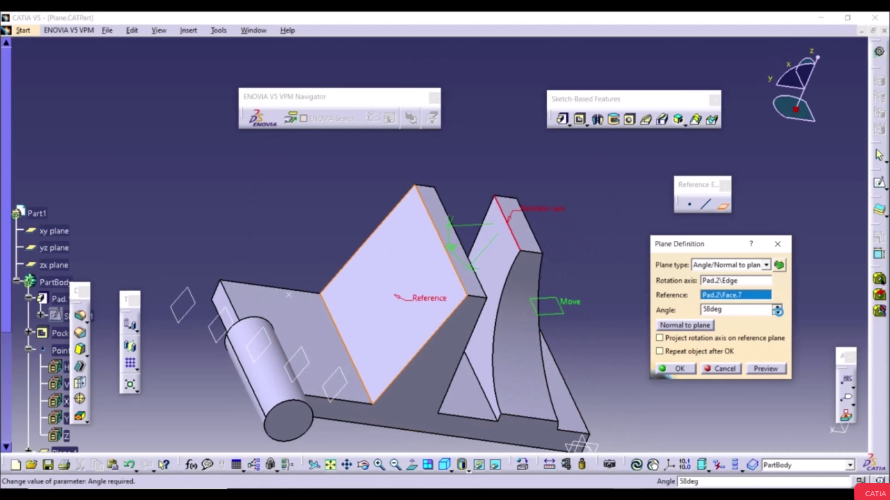
left_click_drag(779, 313, 778, 311)
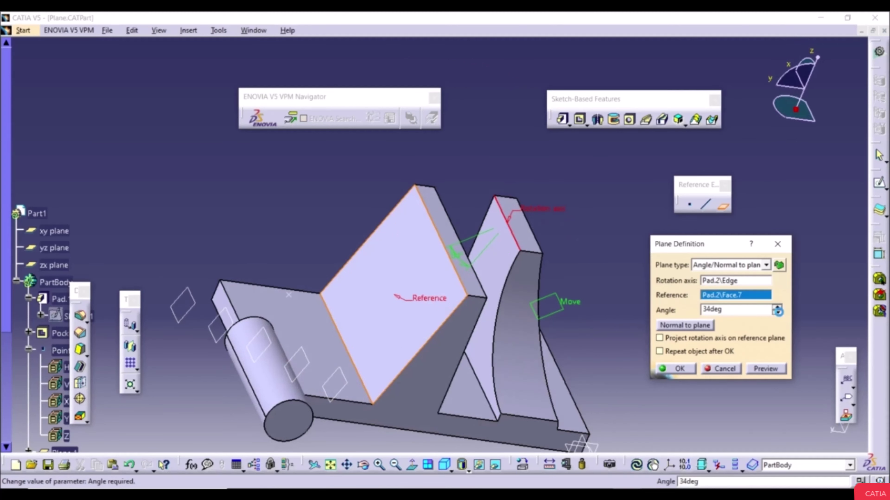
left_click_drag(777, 307, 777, 308)
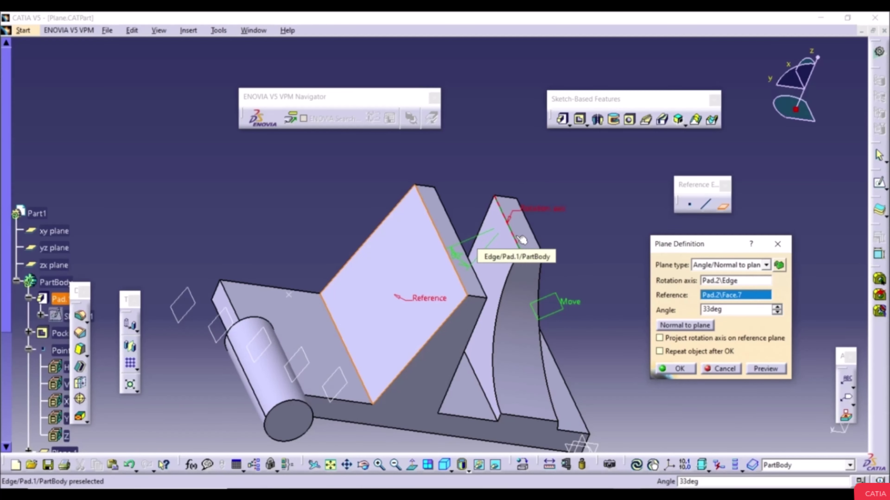
Step: Change the plane type to Through three points, picking both ribs' facing near top corners and the curved rib's inner foot corner
left_click(712, 269)
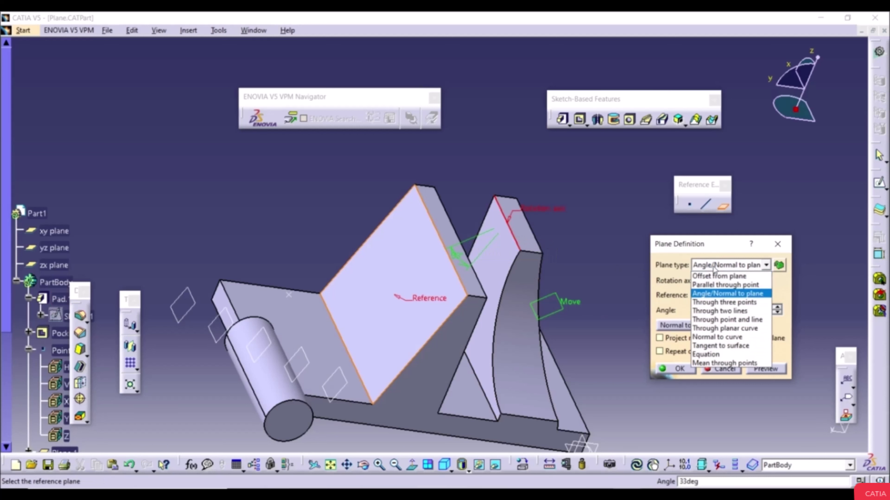
left_click(722, 302)
middle_click_drag(540, 308, 499, 335)
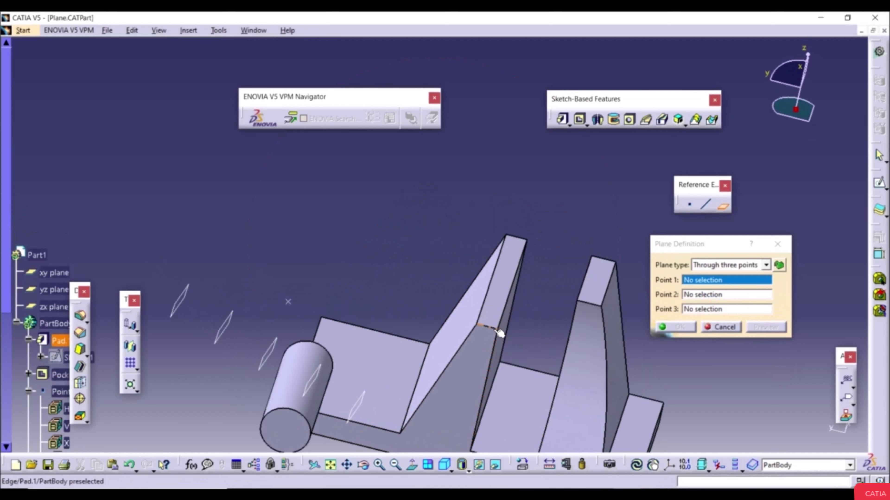
left_click(499, 330)
left_click(577, 302)
middle_click_drag(545, 343, 533, 232)
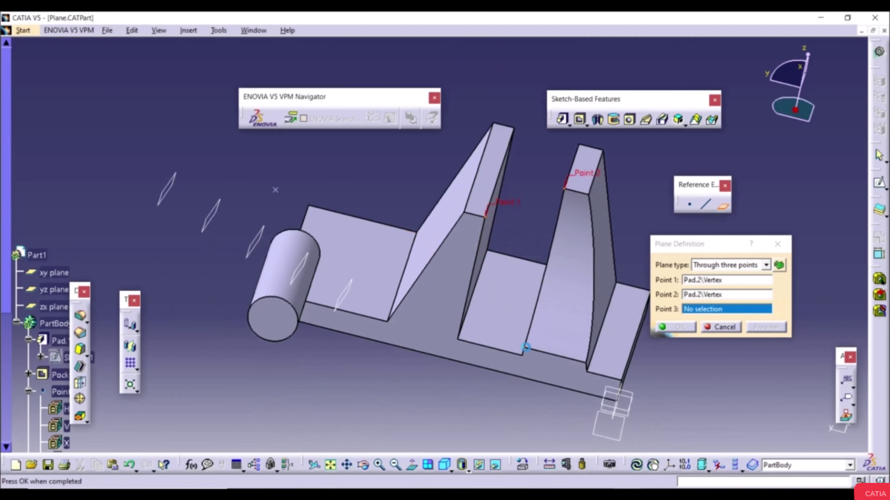
left_click(527, 346)
middle_click_drag(504, 314, 522, 242)
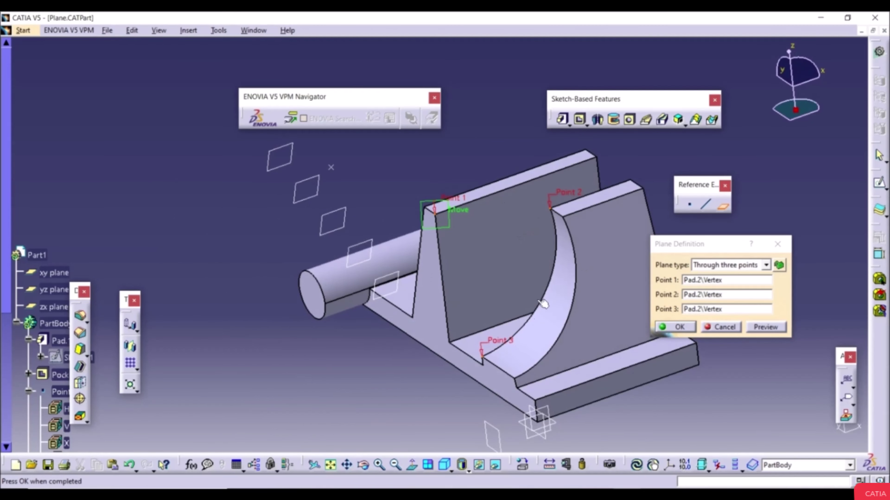
Step: Change the plane type to Through two lines, using the base's outer upper edge and the curved rib's outer top edge
left_click(706, 267)
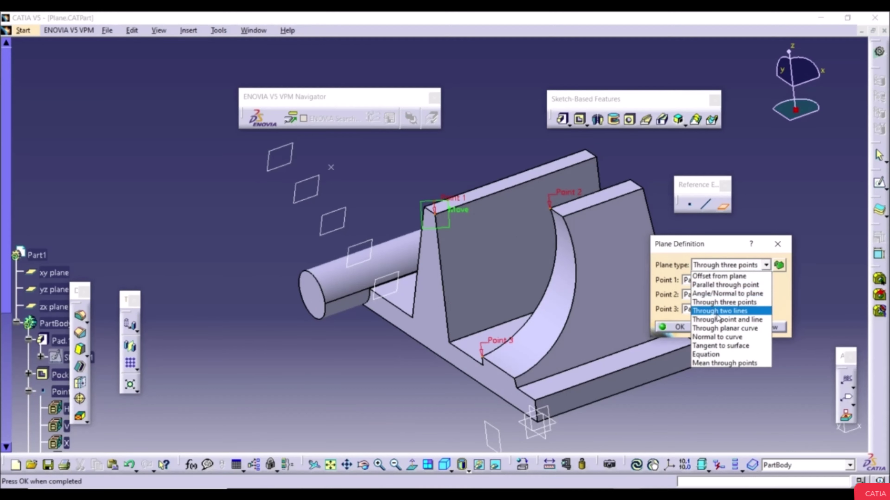
left_click(718, 315)
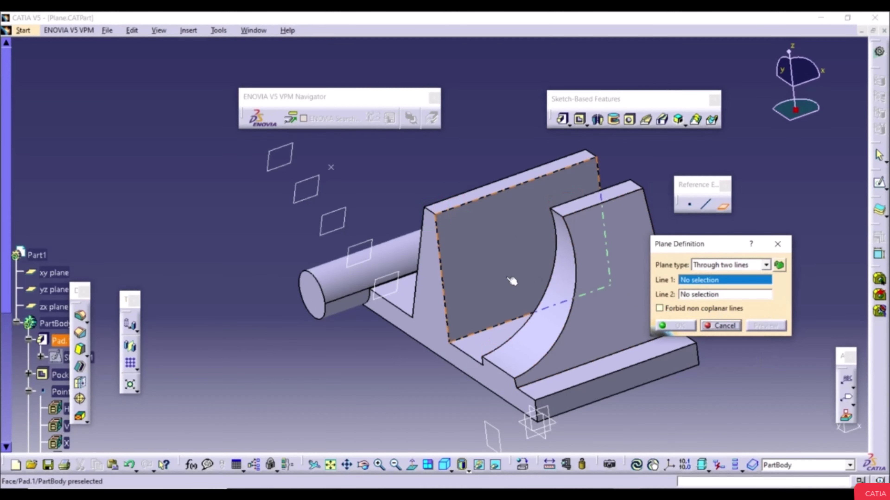
left_click(618, 371)
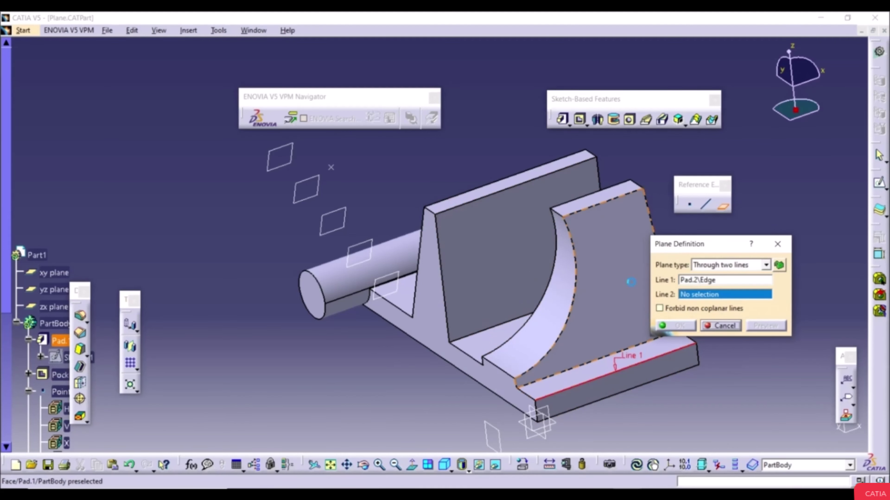
left_click(598, 209)
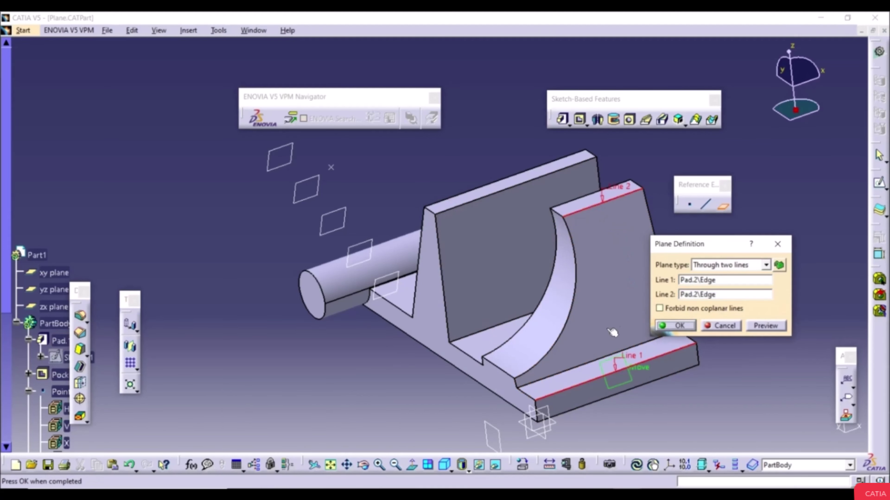
middle_click_drag(546, 340, 652, 224)
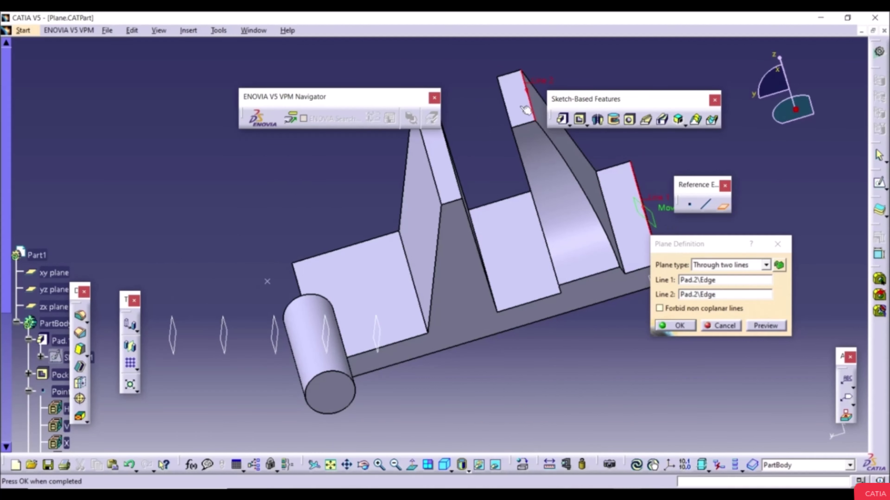
middle_click_drag(574, 218, 483, 258)
Step: Create a plane Through point and line, using the curved rib's inner top corner and the short edge at the foot of its curved cut
left_click(698, 266)
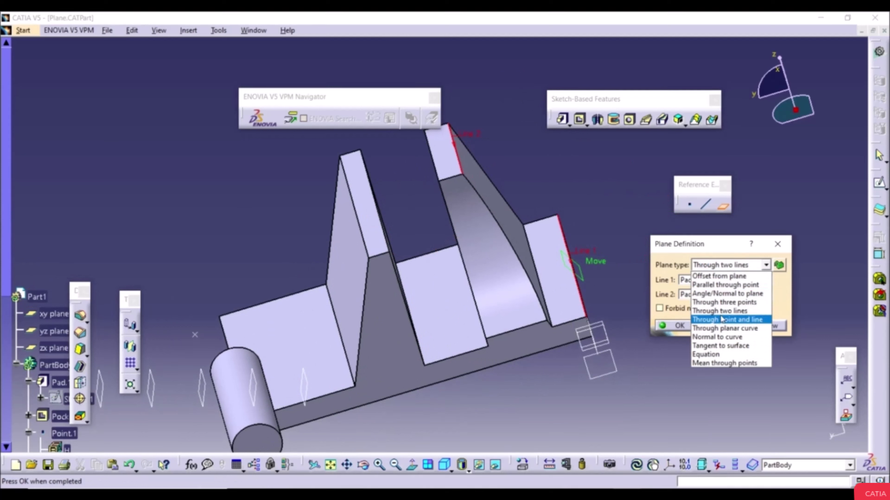
left_click(724, 323)
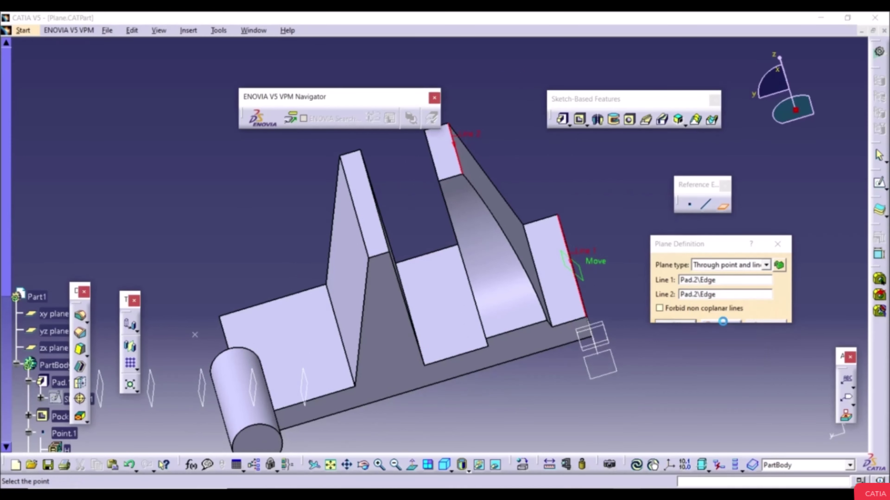
left_click(443, 182)
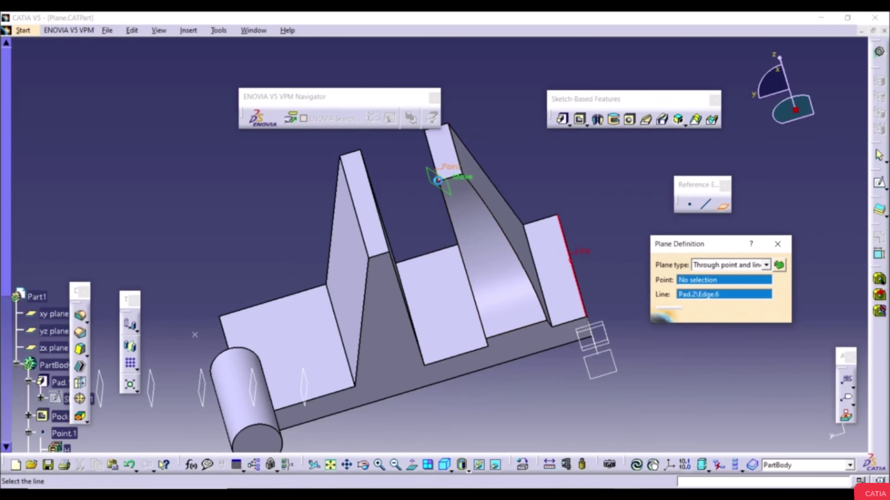
left_click(515, 329)
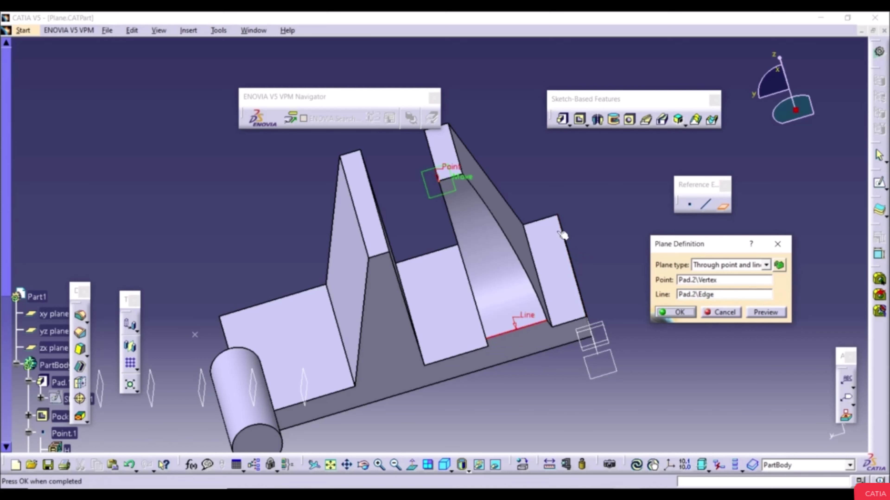
middle_click_drag(562, 235, 428, 346)
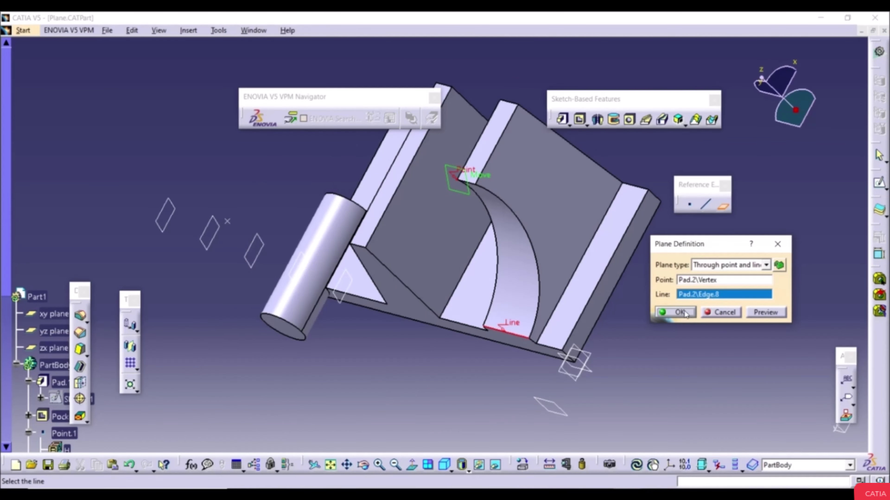
left_click(676, 312)
middle_click_drag(648, 338, 443, 194)
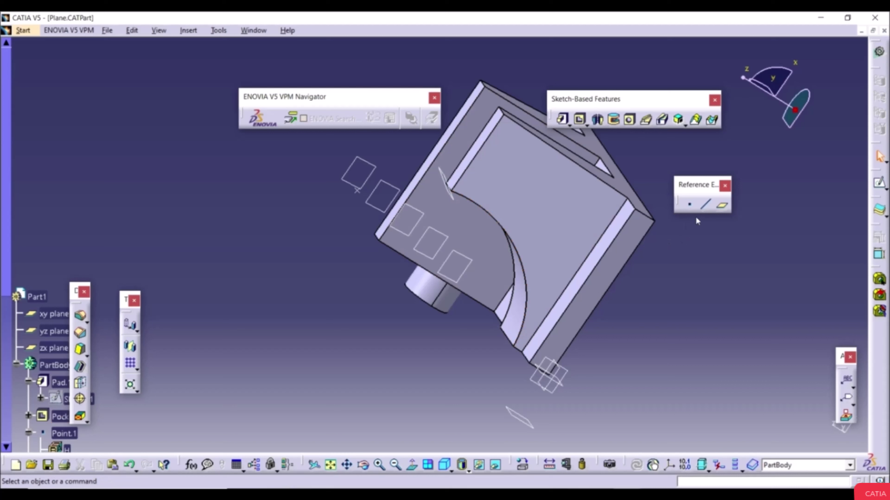
Step: Start a new plane of type Through planar curve, using the outer curved edge of the curved rib's cut
left_click(721, 205)
left_click(727, 265)
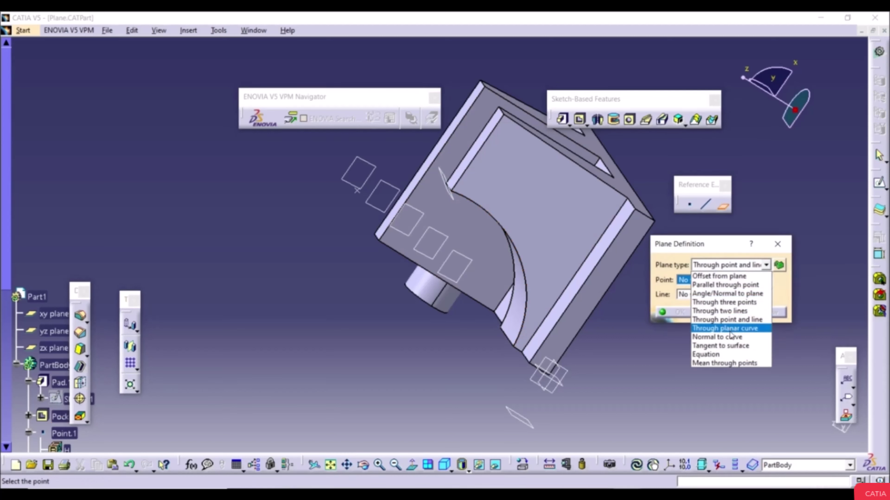
left_click(735, 329)
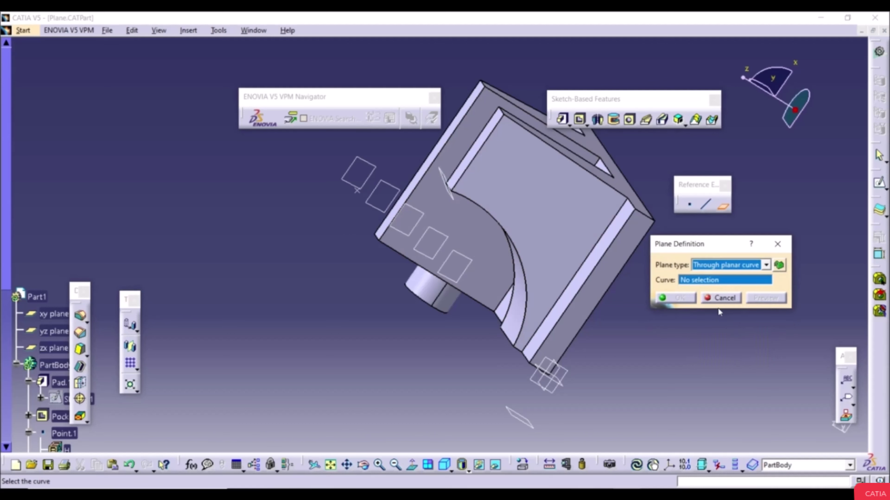
middle_click_drag(484, 272, 552, 298)
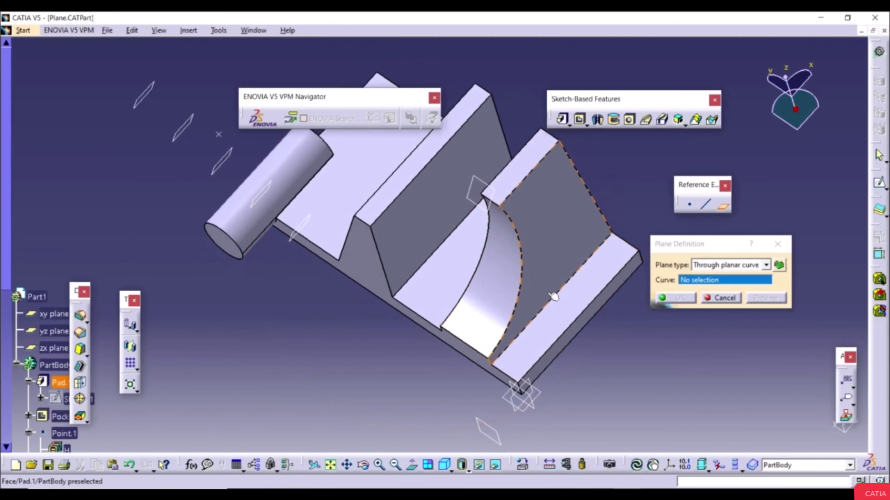
left_click(527, 270)
middle_click_drag(552, 244, 483, 213)
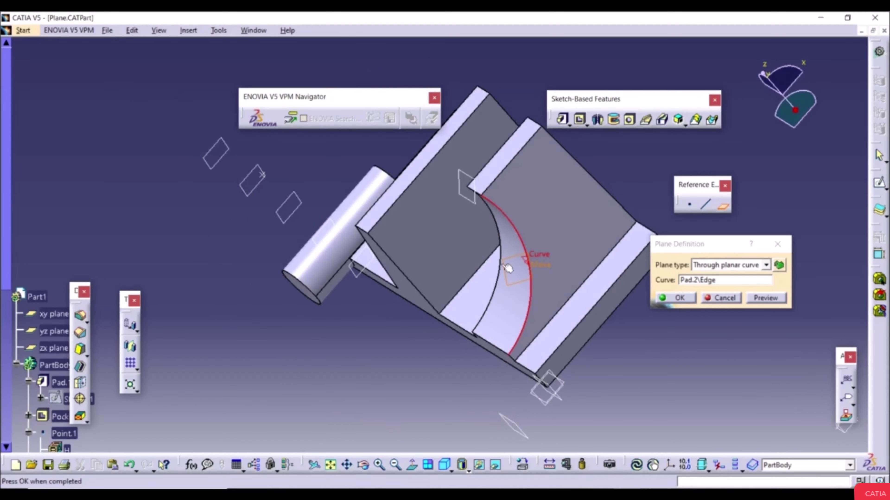
Step: Change the plane type to Normal to curve, placing it at the top end of the curved rib's outer curved edge
left_click(712, 269)
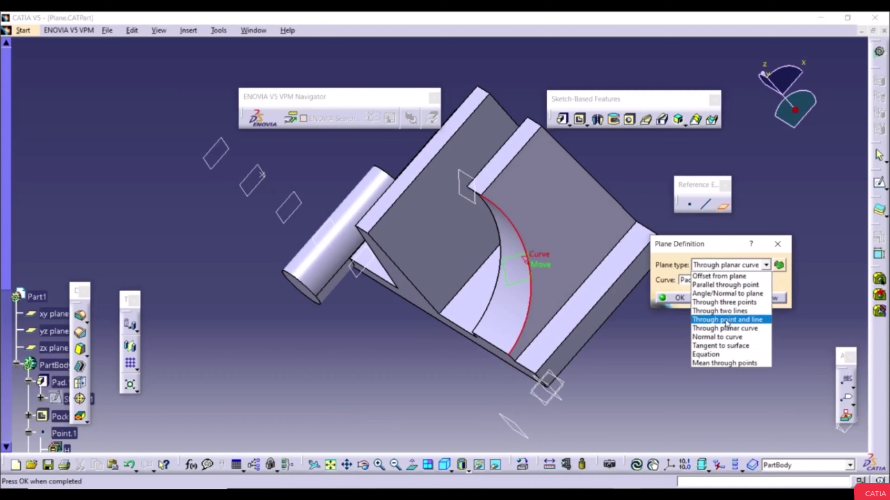
left_click(730, 337)
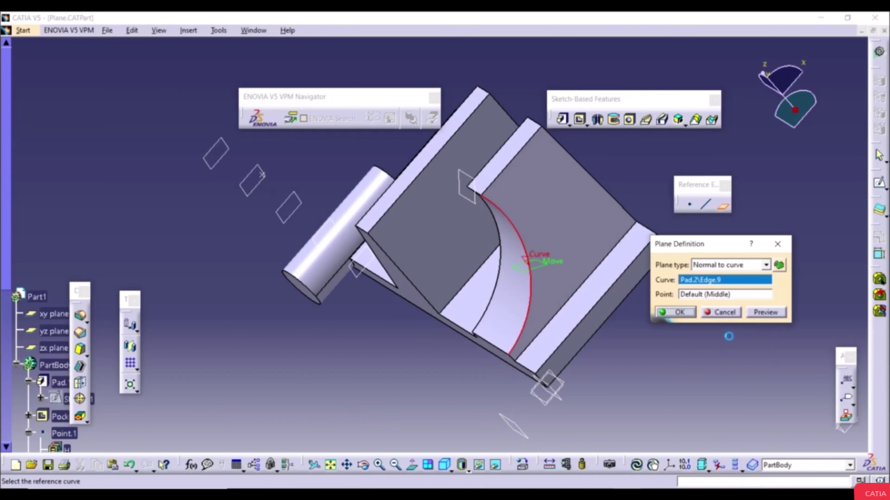
middle_click_drag(721, 333, 526, 329)
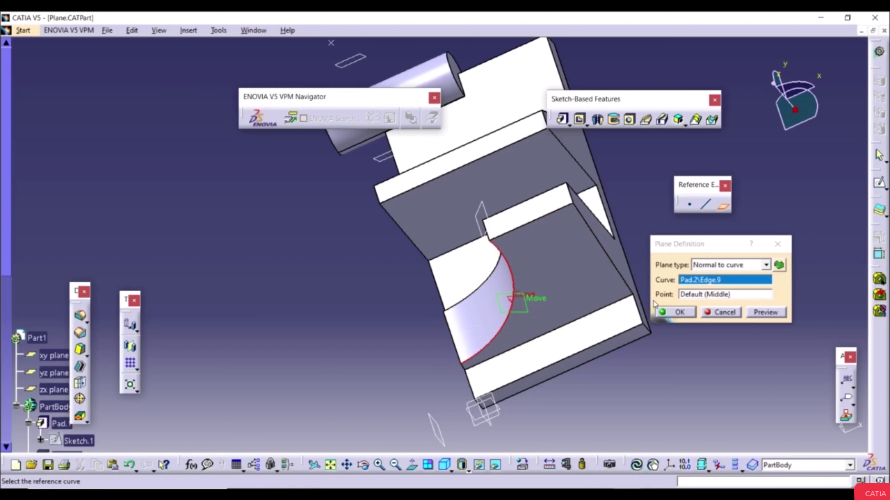
left_click(721, 296)
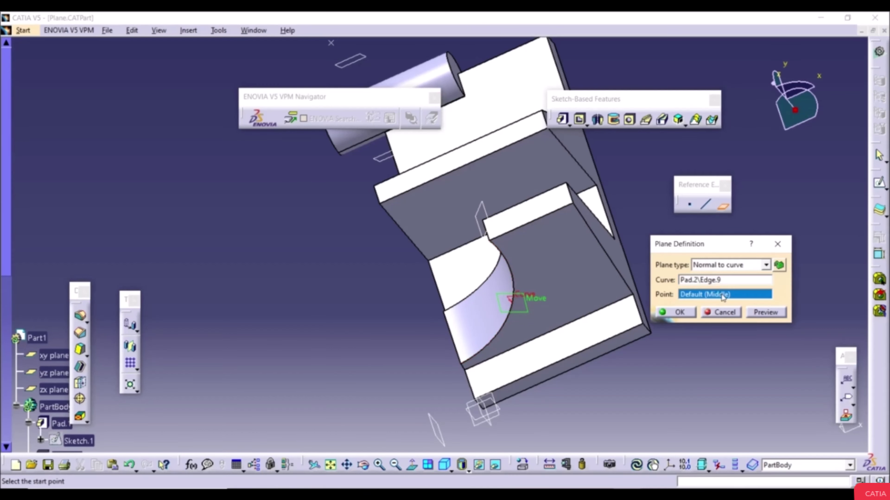
left_click(492, 241)
middle_click_drag(509, 263, 504, 245)
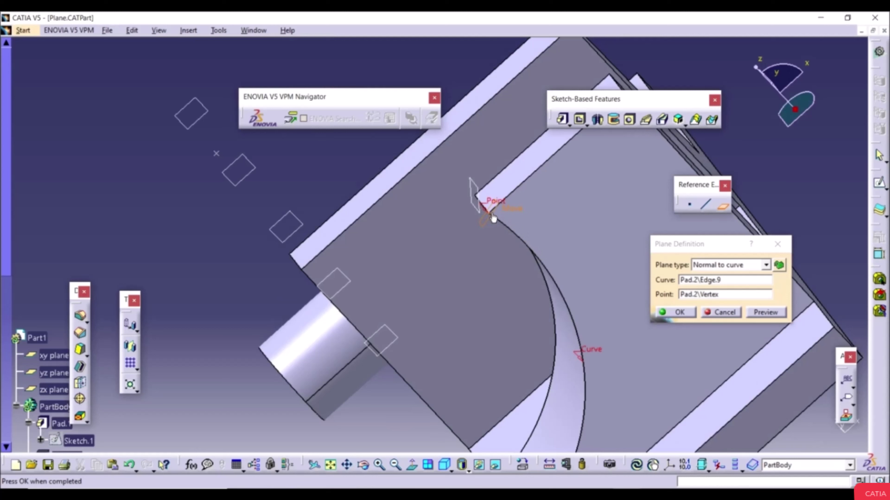
middle_click_drag(588, 370, 603, 302)
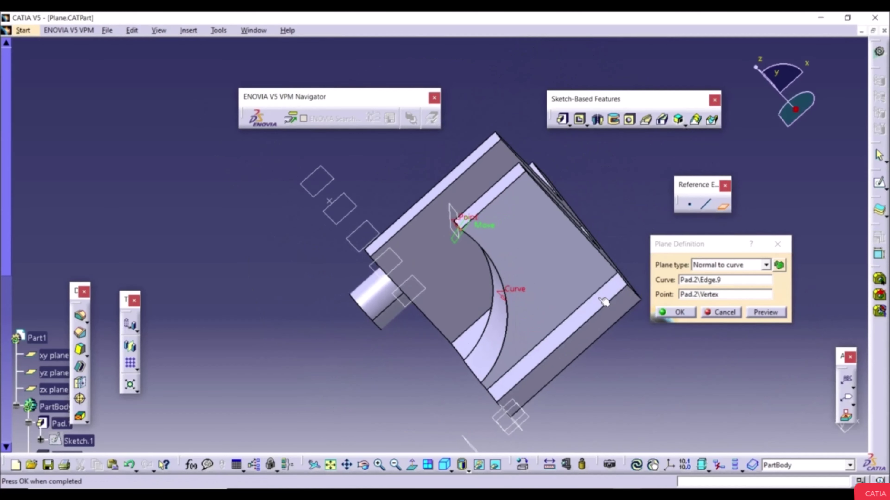
Step: Change the plane type to Tangent to surface, using the curved rib's concave face and the same top vertex
left_click(729, 266)
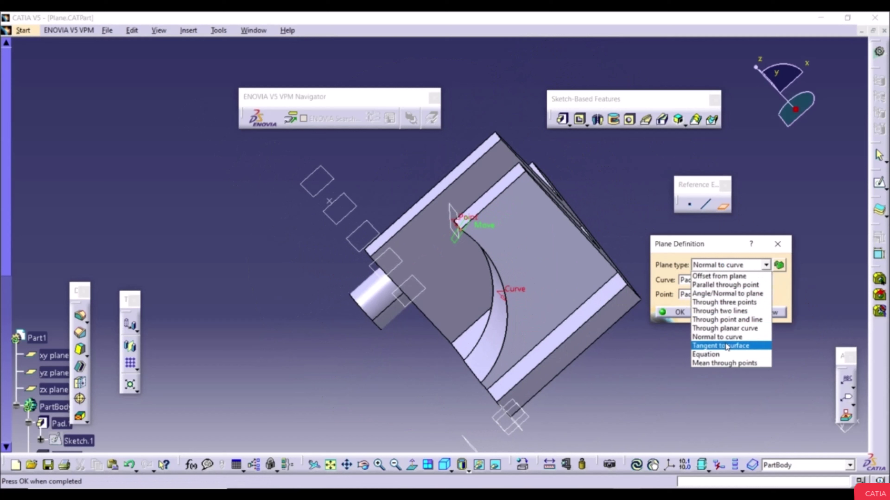
left_click(738, 346)
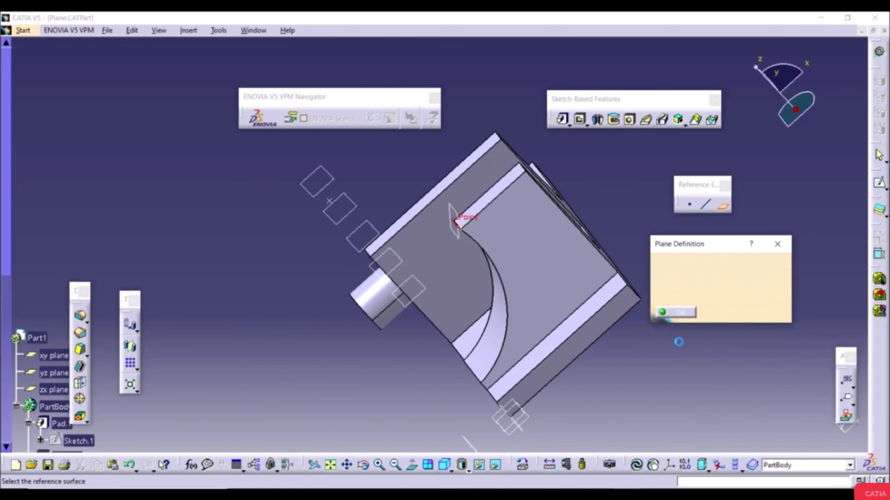
left_click(497, 331)
middle_click_drag(480, 264, 479, 199)
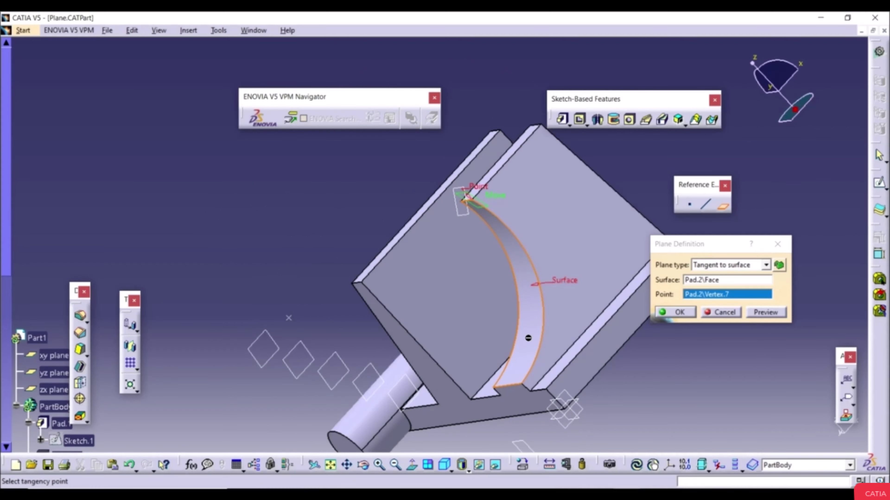
Step: Change the plane type to Equation with A 2, B 5 and C 4, passing through the curved rib's outer top corner away from the cut
left_click(733, 268)
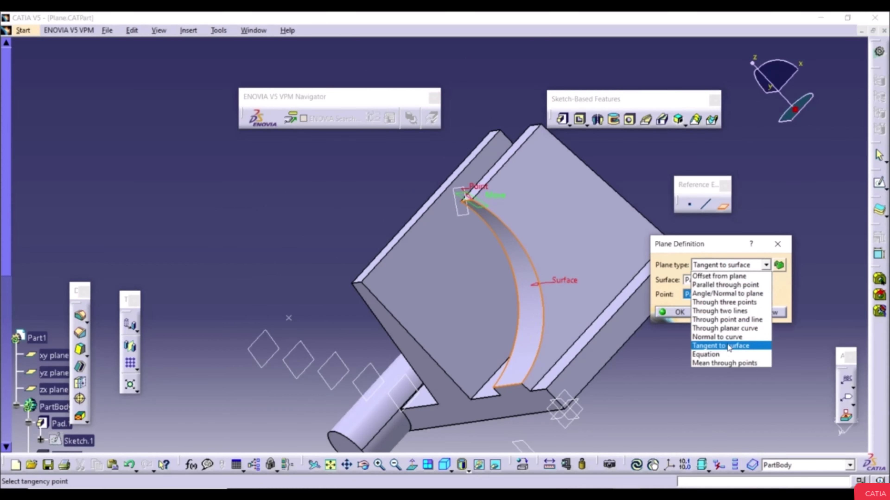
left_click(721, 355)
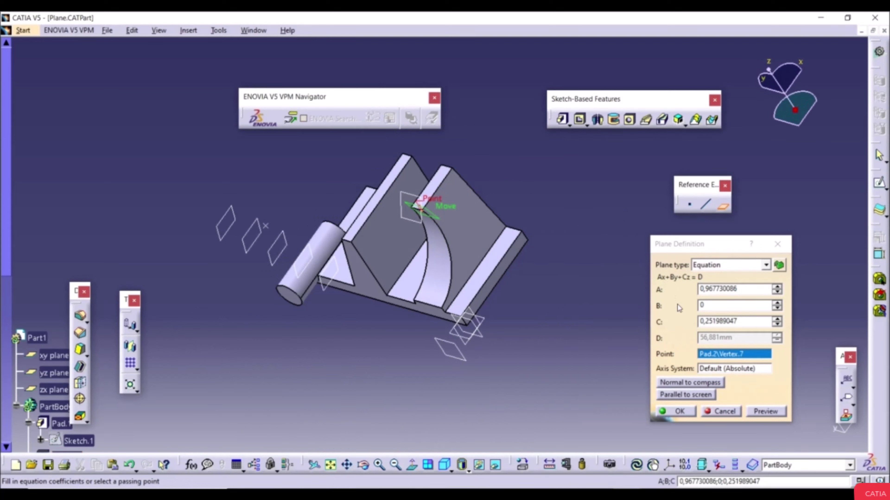
double_click(723, 289)
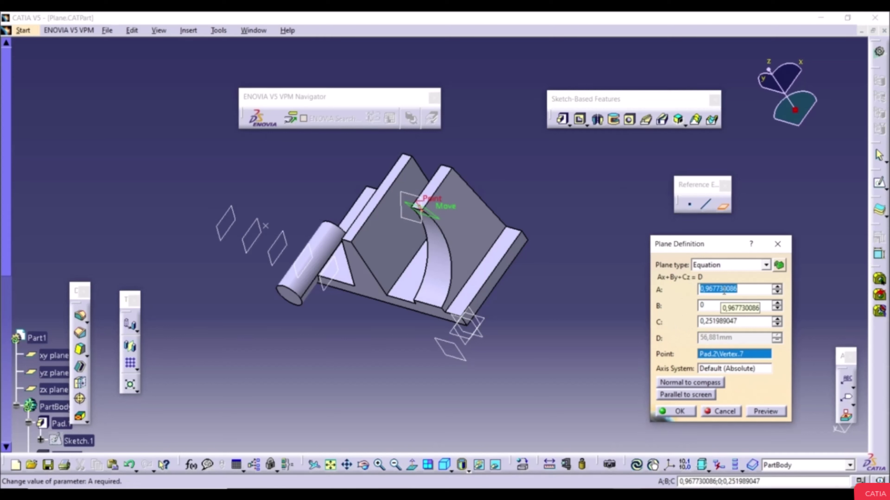
type("2")
left_click(725, 306)
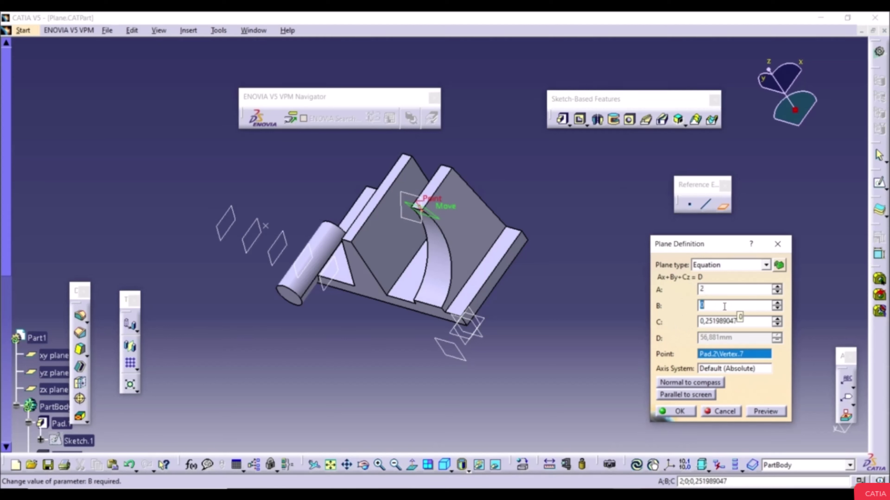
type("5")
double_click(724, 321)
type("4")
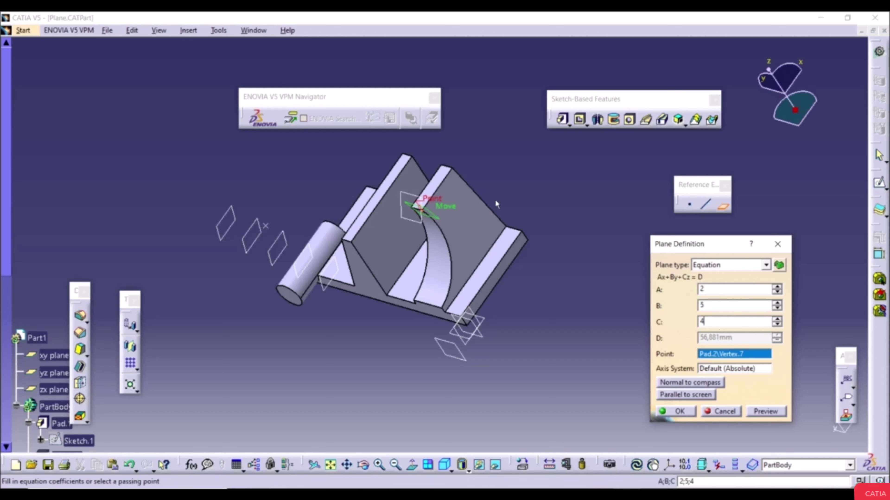
left_click(454, 171)
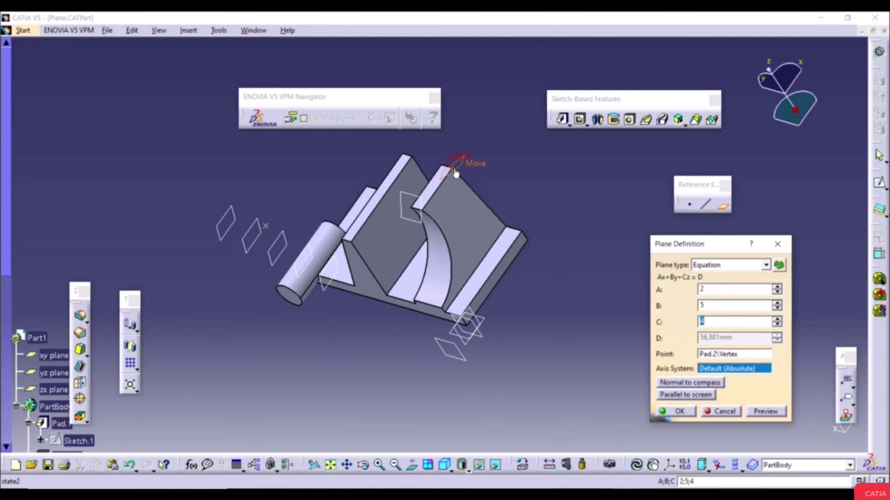
middle_click_drag(514, 191, 555, 273)
left_click(713, 246)
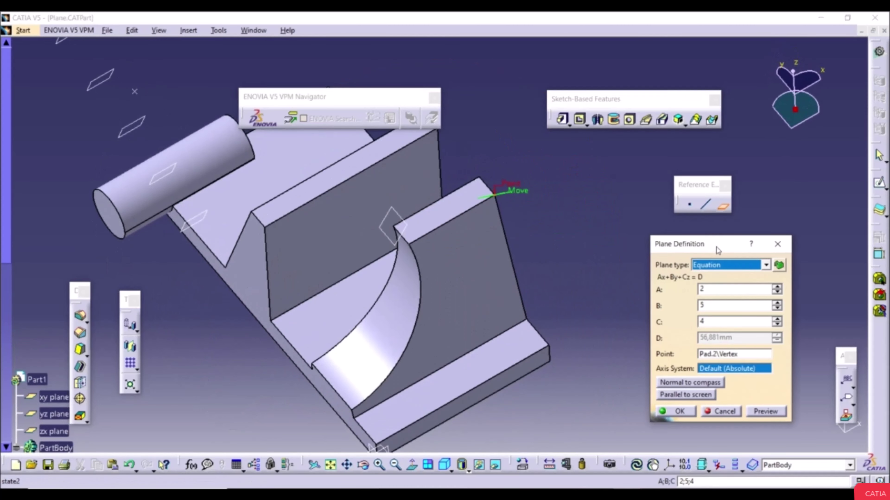
Step: Create the plane as Mean through points, adding the outer top corner and inner foot corner of the curved cut to the existing vertex
left_click(724, 268)
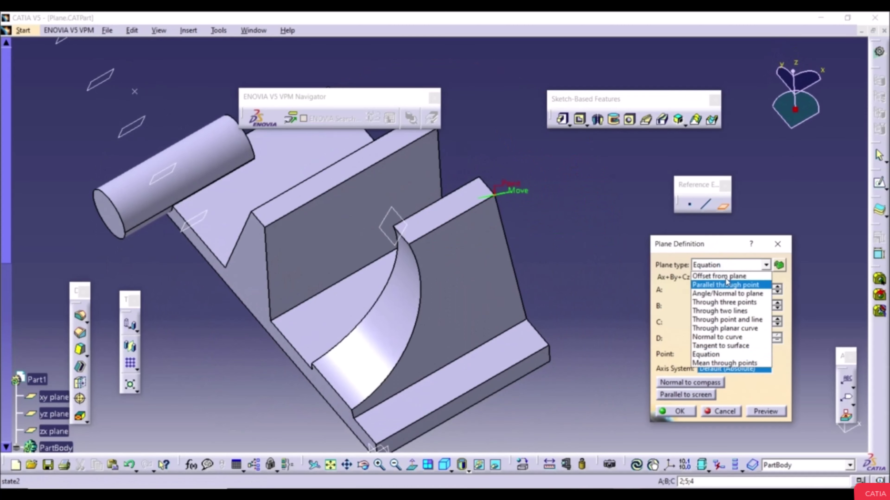
left_click(726, 363)
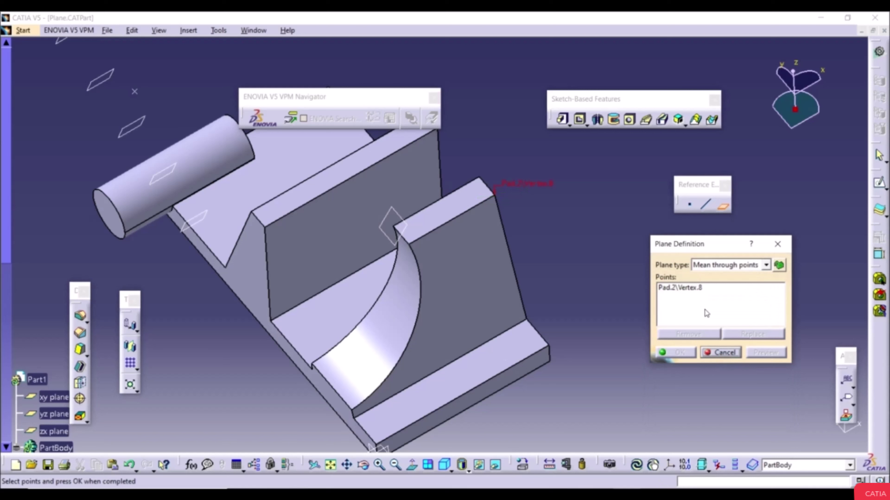
left_click(408, 245)
left_click(313, 366)
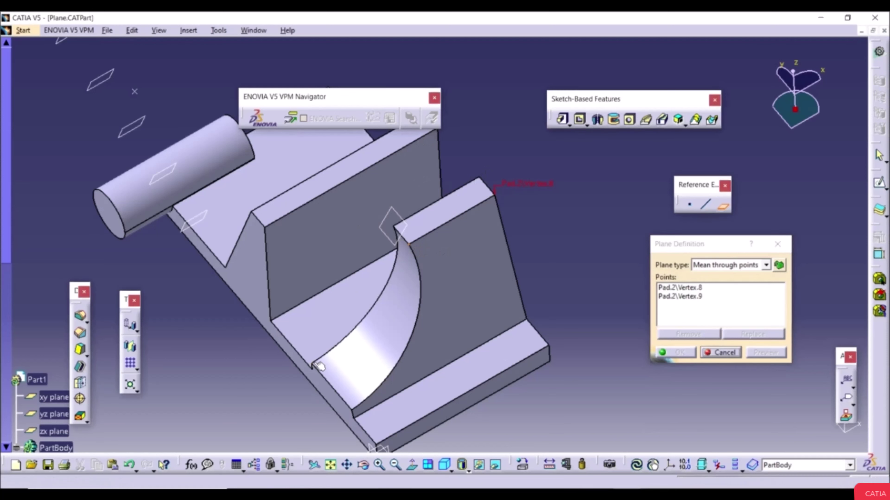
middle_click_drag(368, 416, 407, 373)
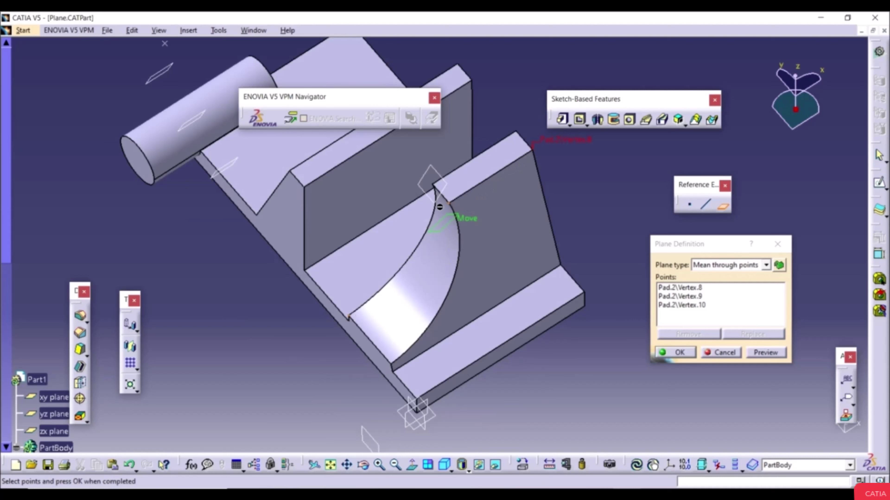
left_click(680, 353)
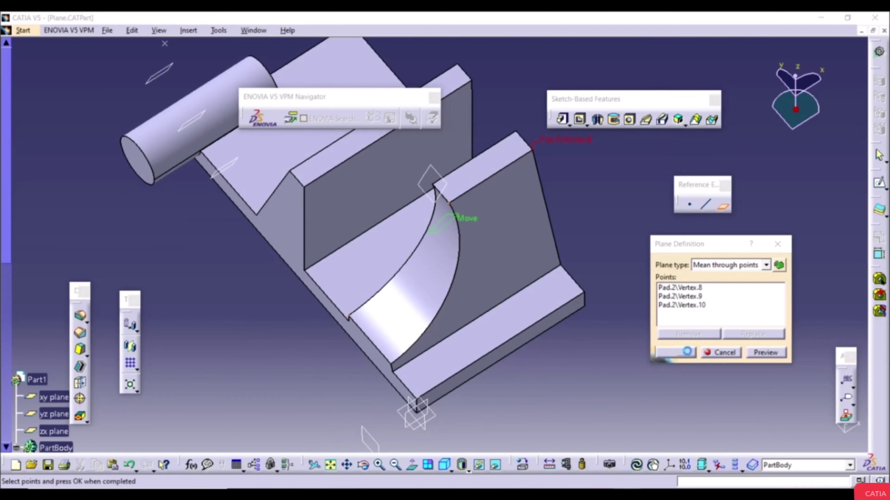
Step: Select the existing plane at the curved rib's inner top corner
middle_click_drag(477, 348, 550, 323)
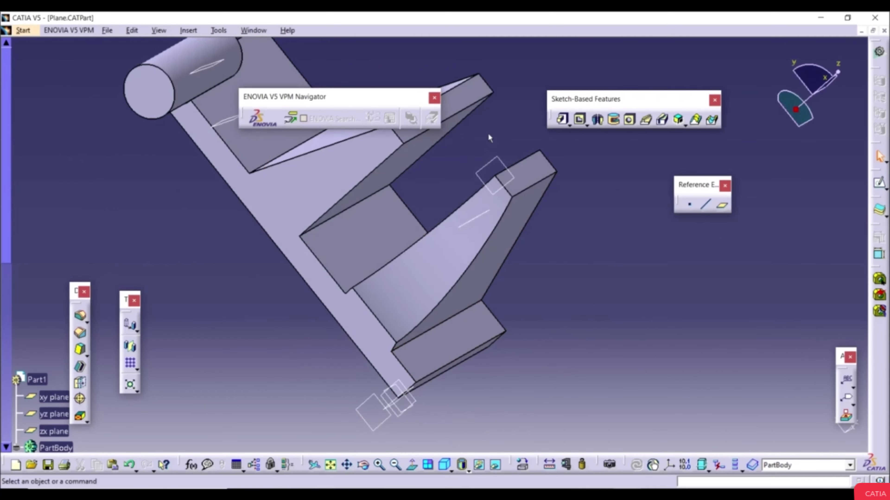
left_click(506, 165)
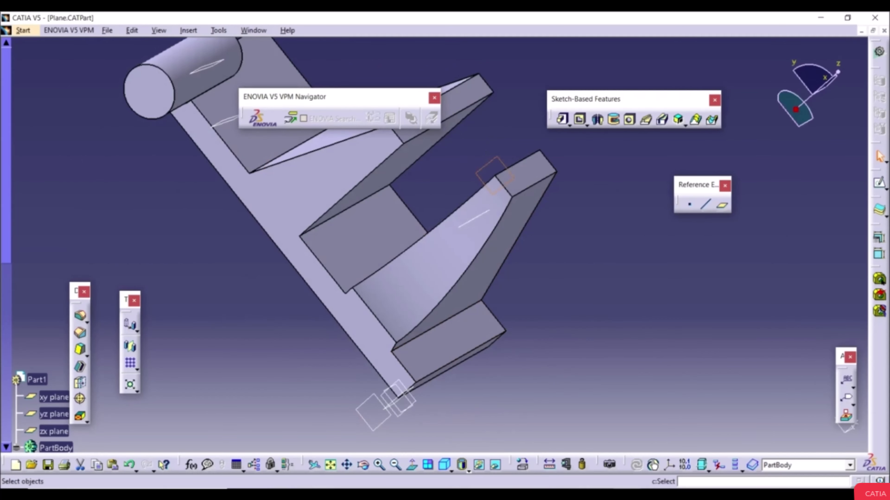
Step: Sketch a centered rectangle on the selected reference plane, overlapping the inner edge of the upright beside the gap
left_click(879, 182)
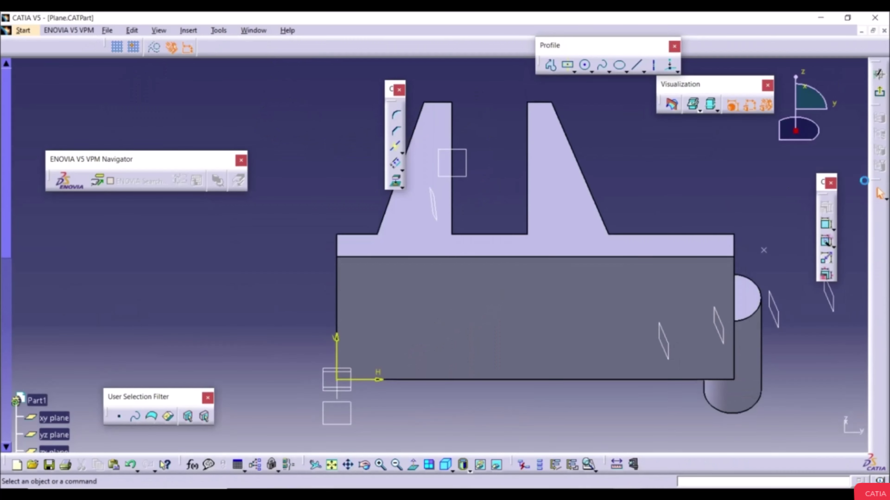
left_click(606, 140)
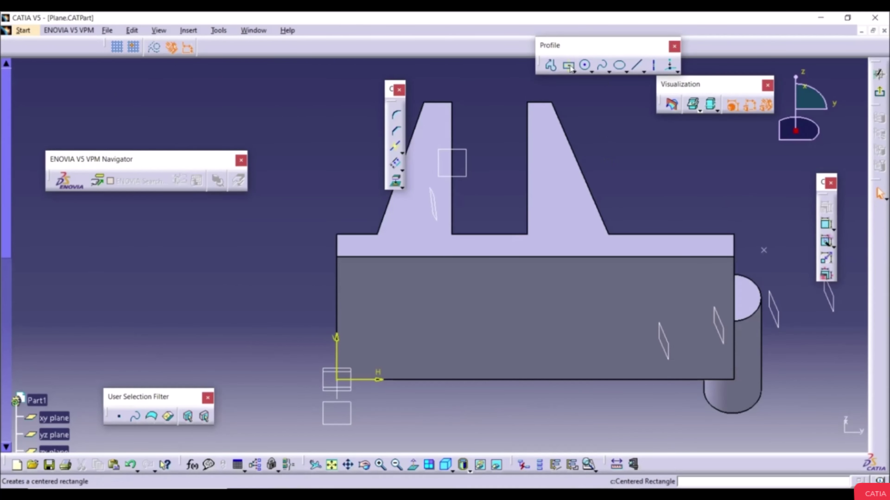
left_click(466, 200)
left_click(500, 213)
left_click(878, 74)
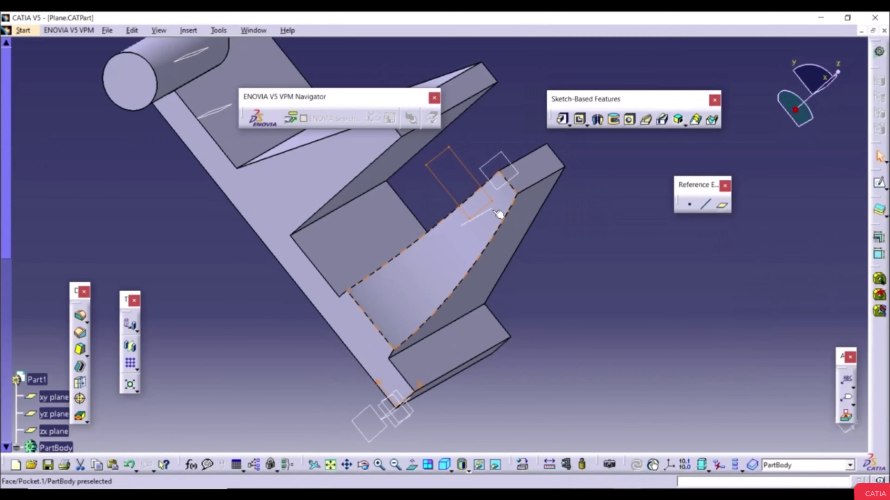
Step: Cut a pocket 50 mm deep from the rectangle sketch with its direction reversed toward the curved upright
mouse_move(501, 208)
middle_mouse_down()
mouse_move(350, 157)
mouse_move(367, 168)
middle_mouse_up()
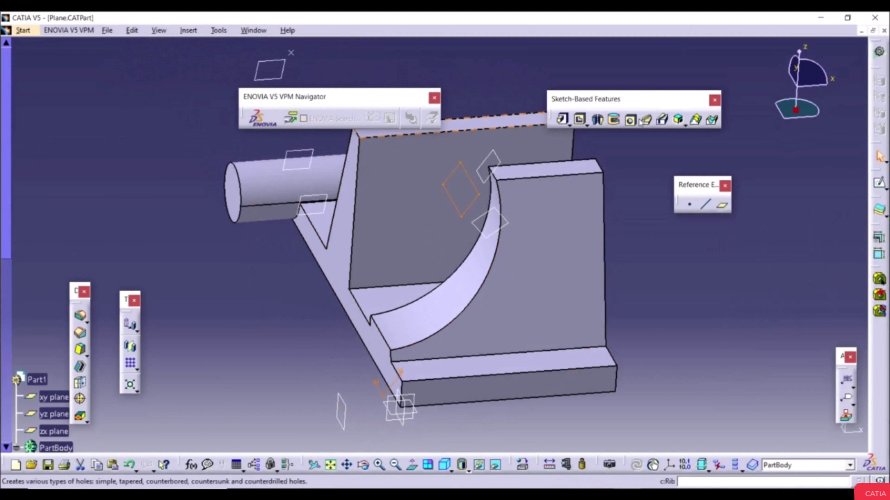
left_click(581, 119)
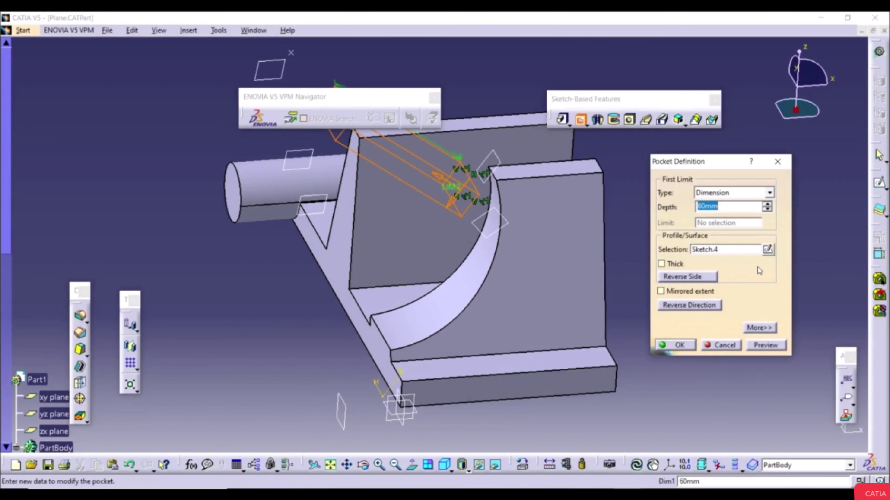
left_click(692, 307)
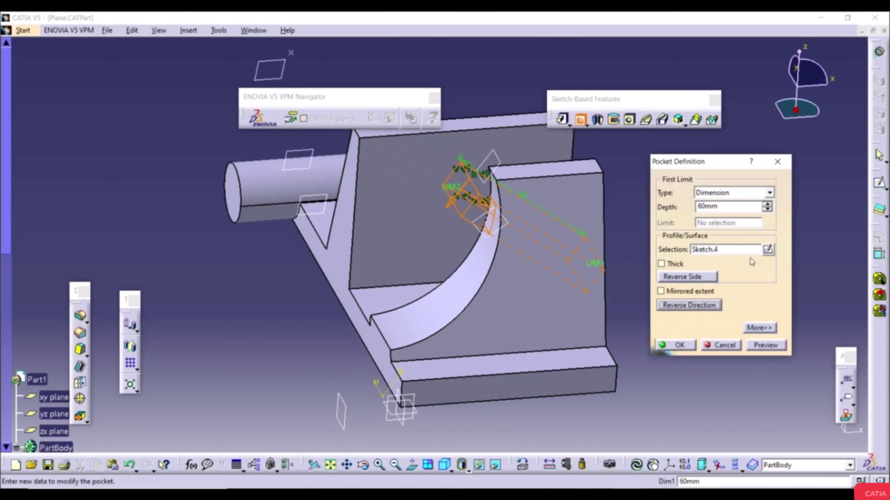
left_click_drag(767, 207, 769, 212)
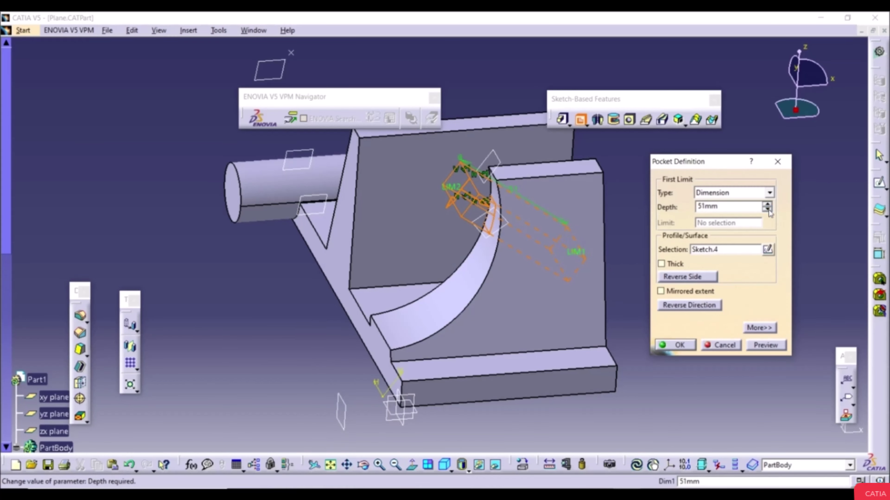
left_click(767, 210)
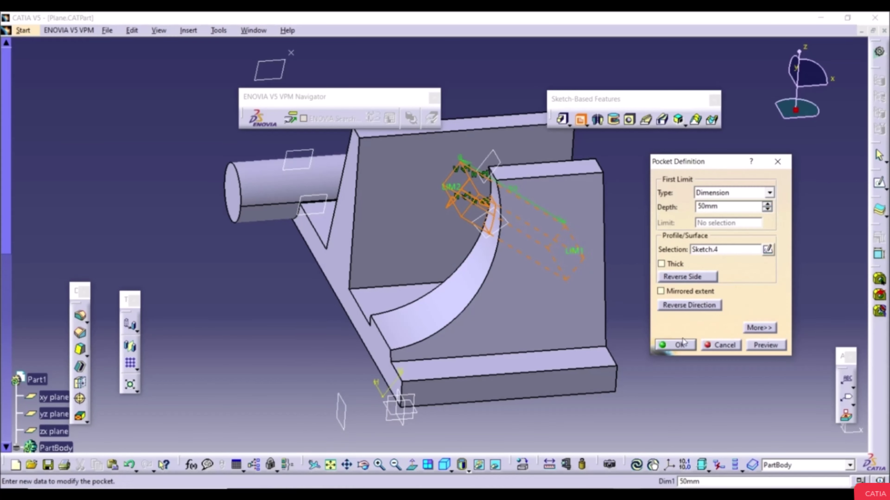
left_click(680, 345)
middle_click_drag(582, 366, 544, 308)
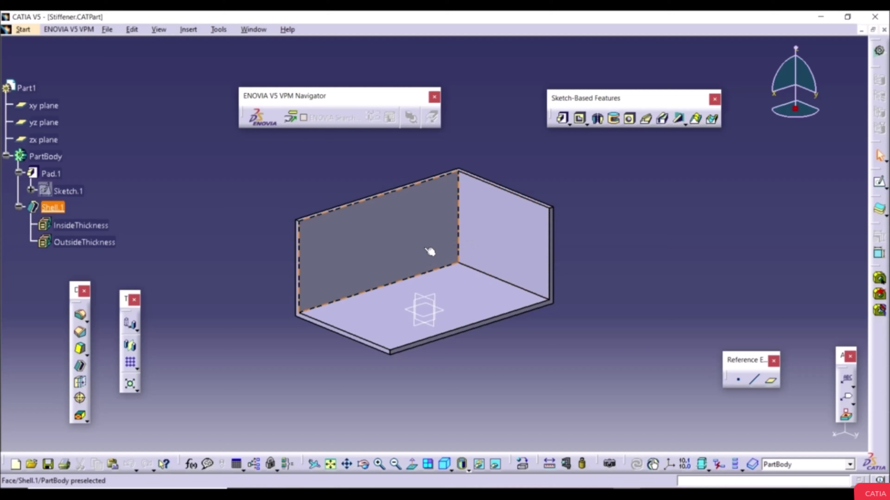
Step: In the shelled box part, create a reference plane offset 35 mm from the xy plane
middle_click_drag(364, 212, 372, 287)
left_click(455, 302)
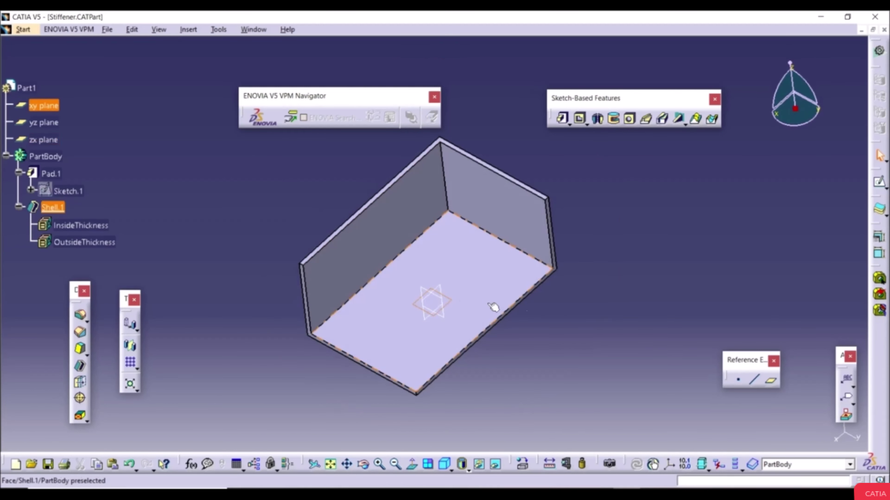
left_click(771, 380)
middle_click_drag(548, 342, 487, 206)
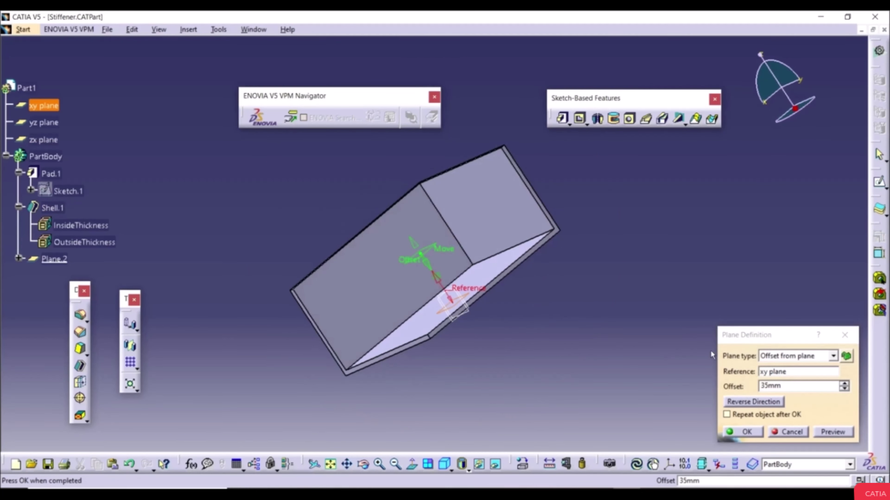
left_click(753, 433)
middle_click_drag(538, 300, 555, 326)
Step: Start a sketch on the offset plane and begin a profile with a horizontal line running inward from the short side wall
left_click(426, 262)
left_click(880, 181)
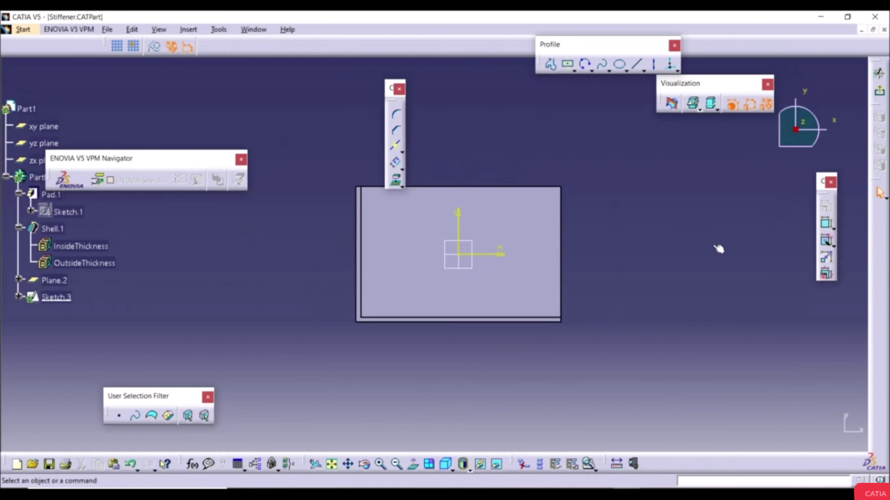
middle_click_drag(483, 207, 526, 225)
left_click(551, 65)
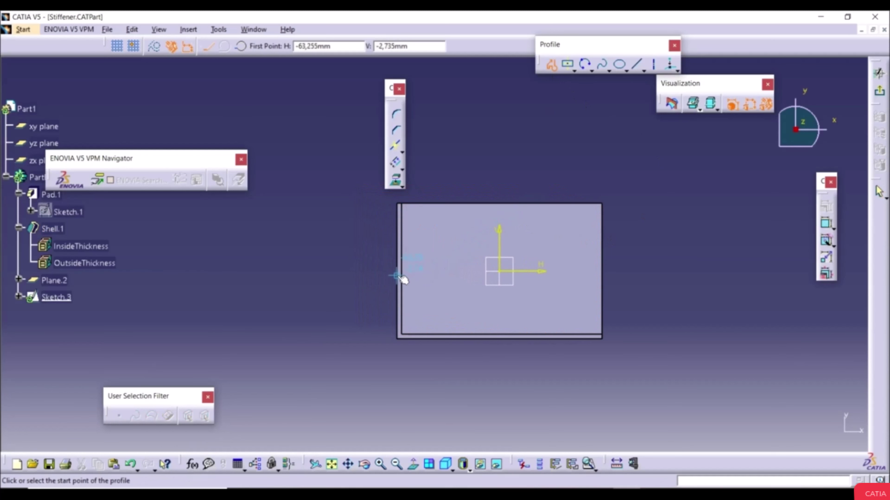
scroll(406, 280, "up", 5)
middle_click_drag(406, 280, 402, 241, "ctrl")
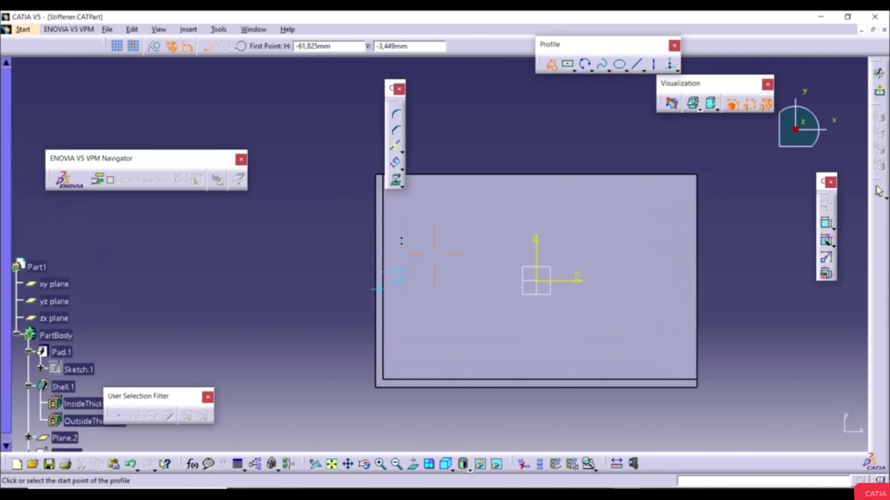
left_click(380, 290)
left_click(459, 290)
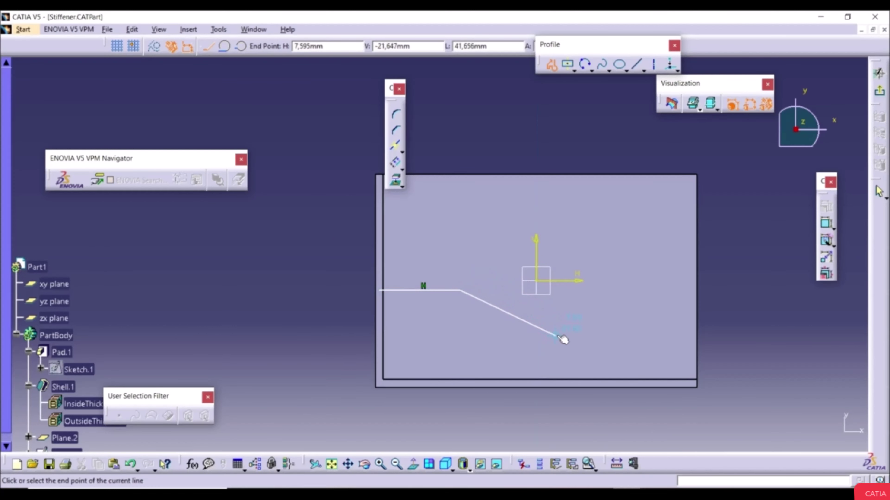
Step: Continue the profile with a tangent arc of about 17 mm radius and a vertical line to the long wall, then finish the sketch
left_click(225, 47)
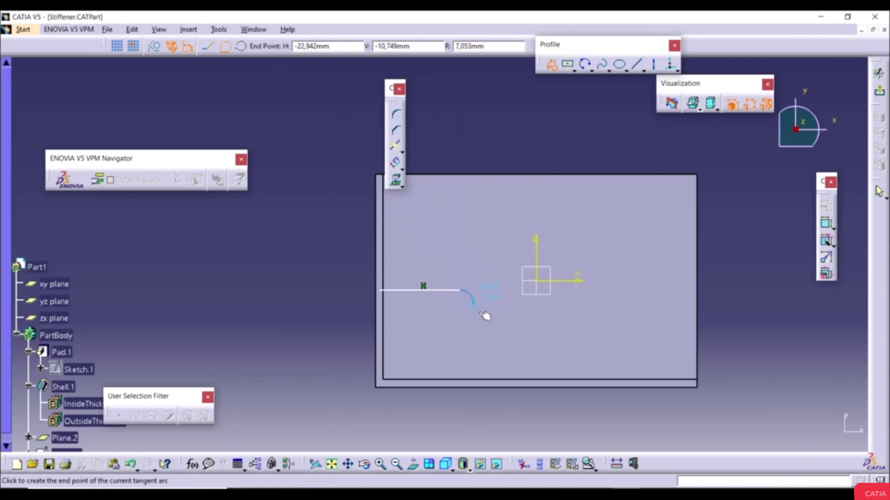
left_click(509, 335)
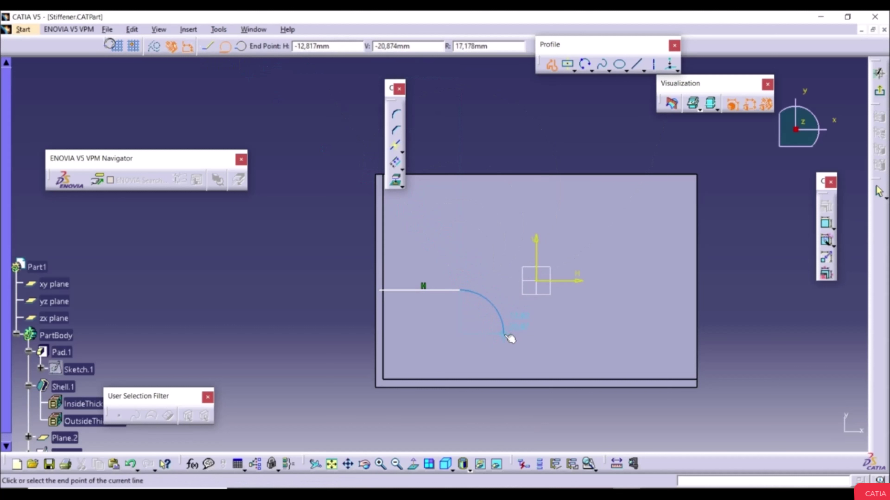
left_click(505, 381)
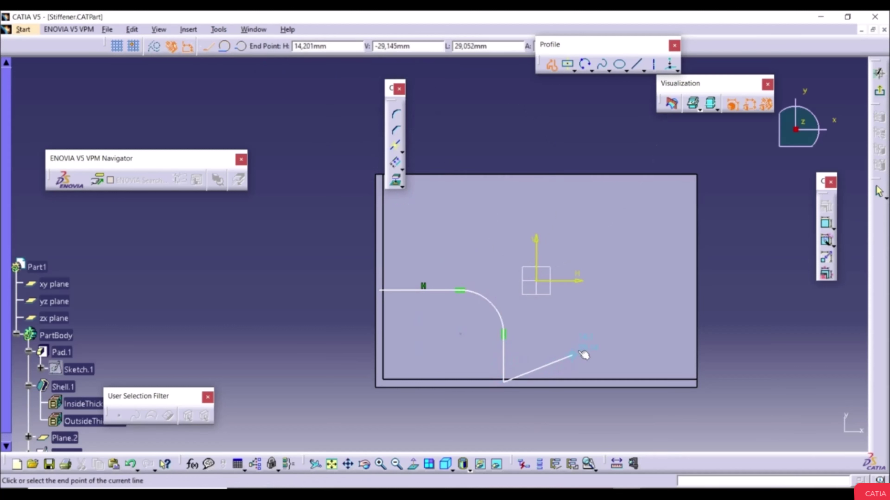
key("Escape")
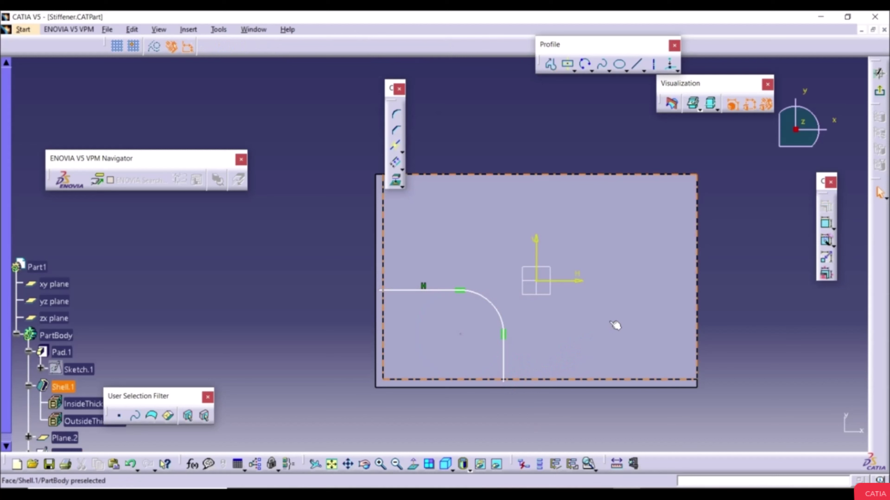
left_click(880, 94)
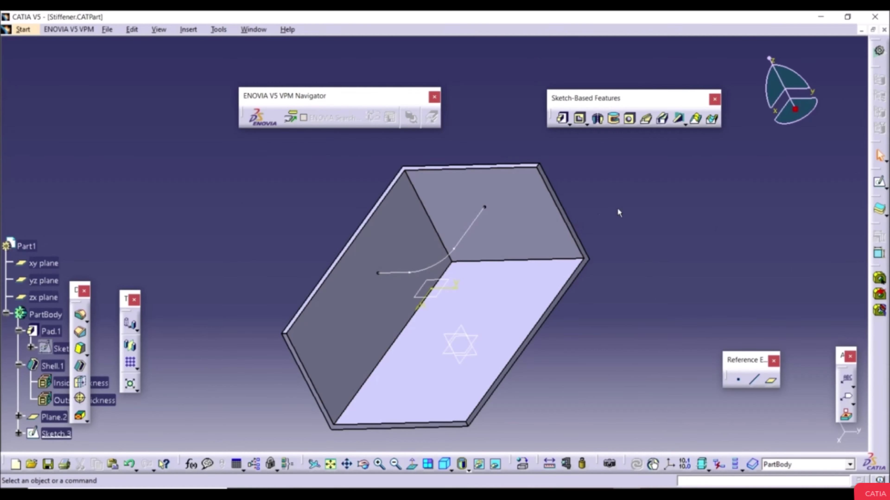
Step: Start a From Side stiffener using the open line-and-arc profile and set Thickness1 to 5 mm
left_click(685, 123)
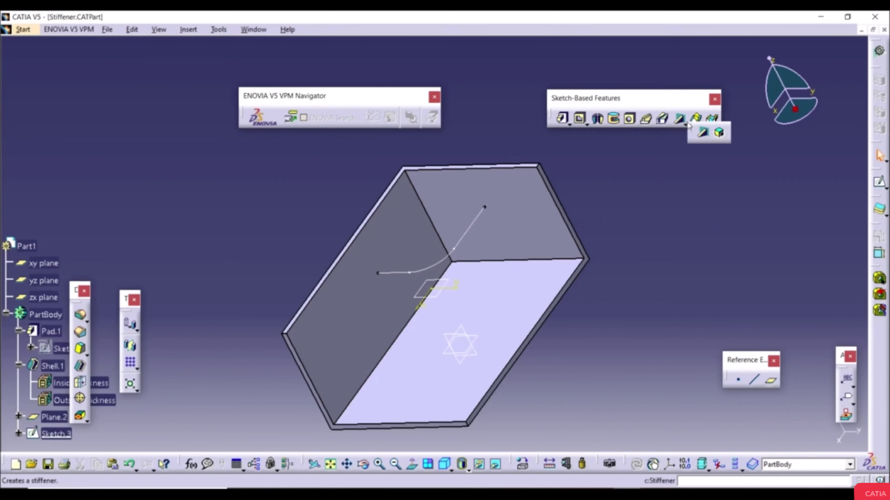
left_click(704, 133)
left_click_drag(764, 266, 718, 212)
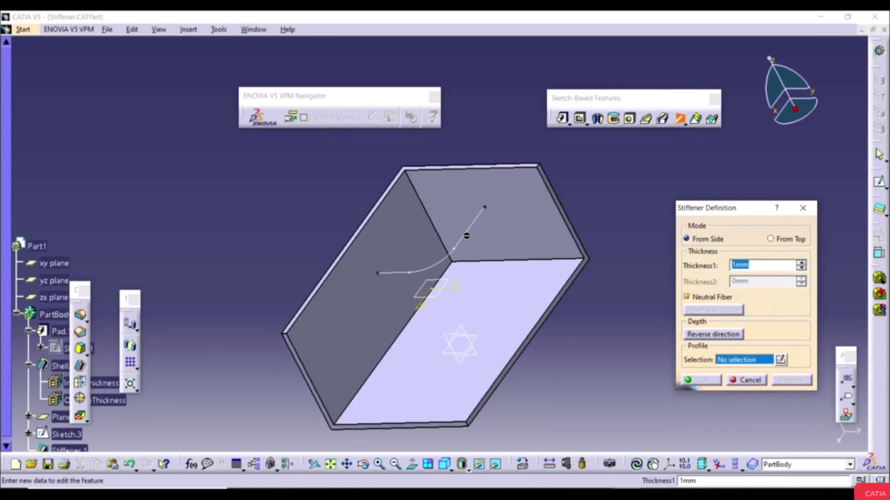
left_click(469, 237)
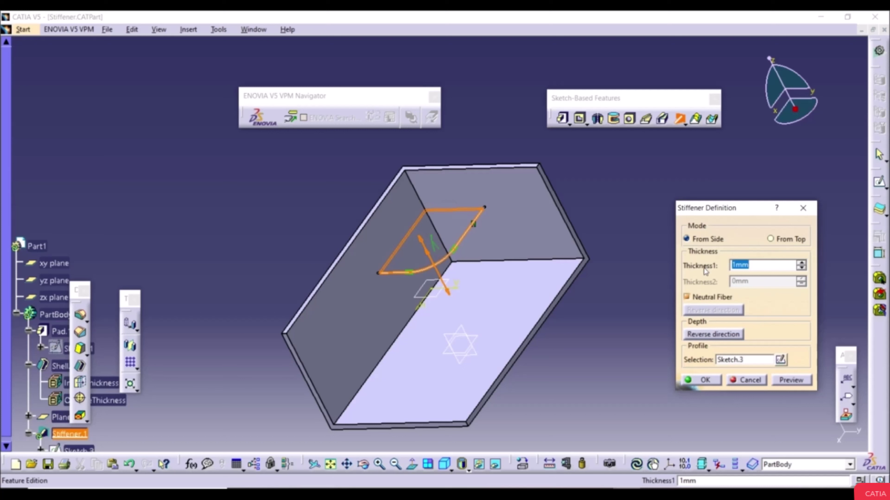
left_click(802, 263)
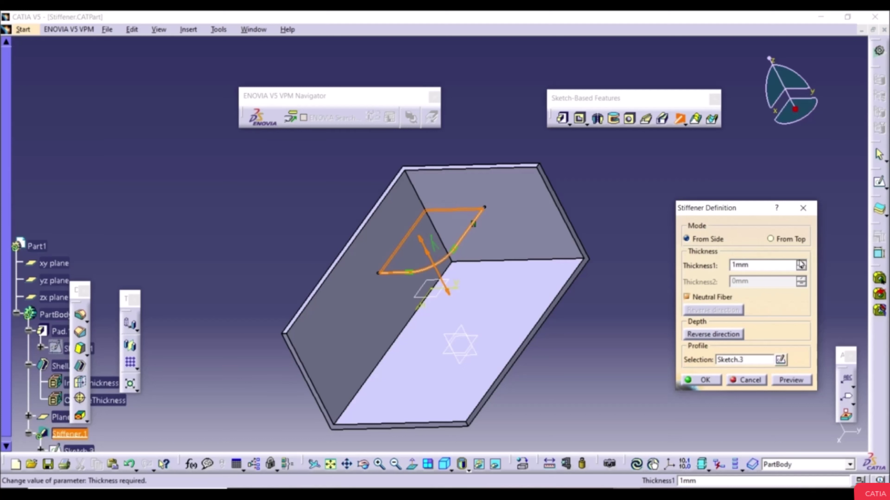
left_click(801, 262)
left_click(801, 263)
left_click(801, 263)
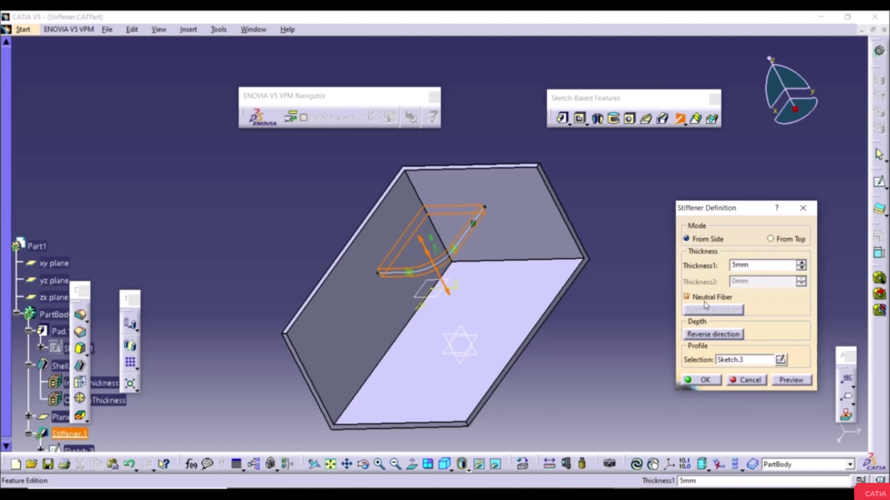
Step: Turn off the stiffener's Neutral Fiber option, reverse its thickness direction and preview it
left_click(687, 298)
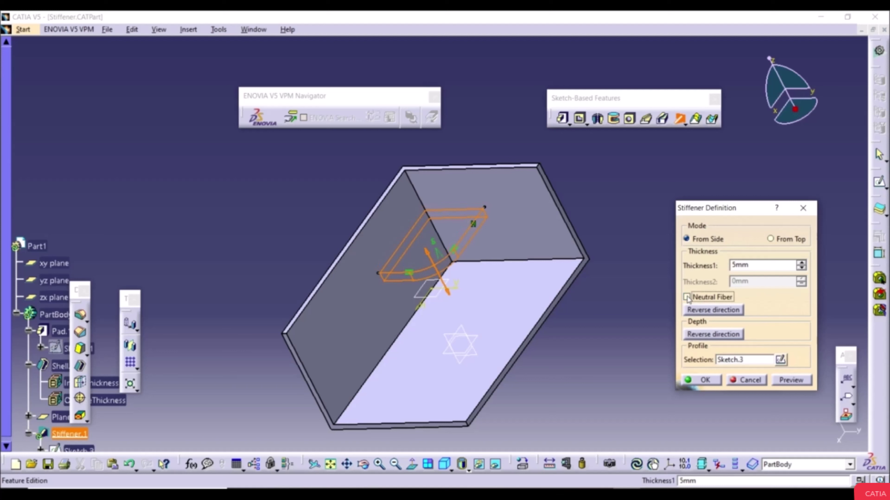
left_click(707, 311)
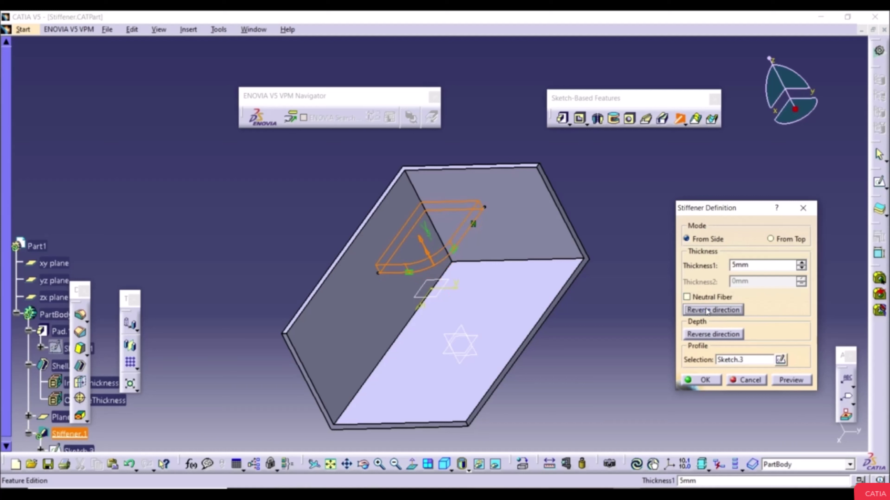
left_click(787, 383)
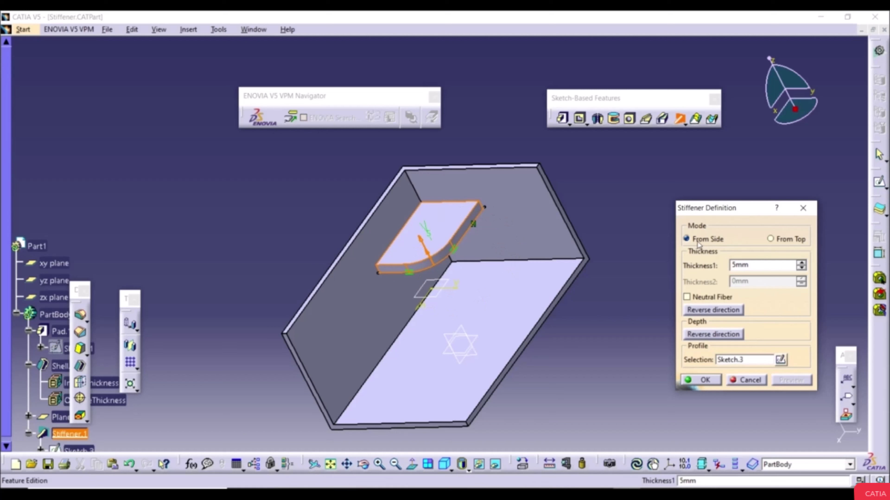
Step: Switch the stiffener to From Top mode and preview it with Thickness2 set to 21 mm
left_click(772, 243)
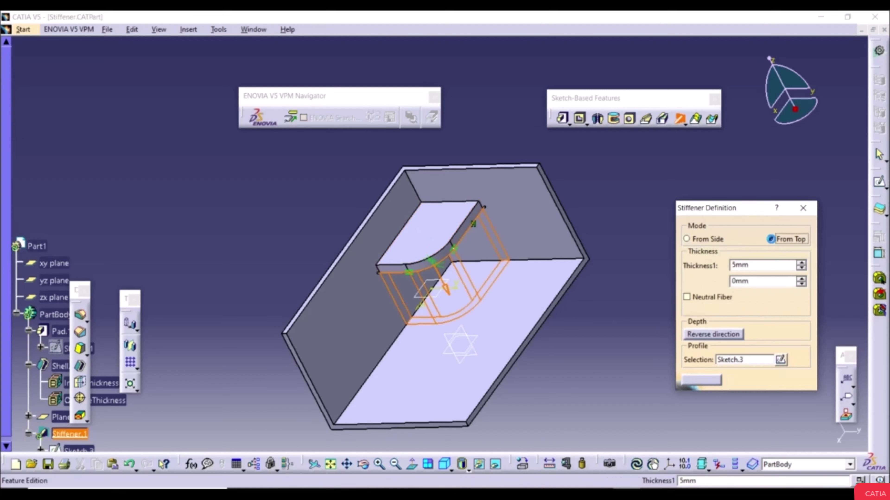
left_click(791, 380)
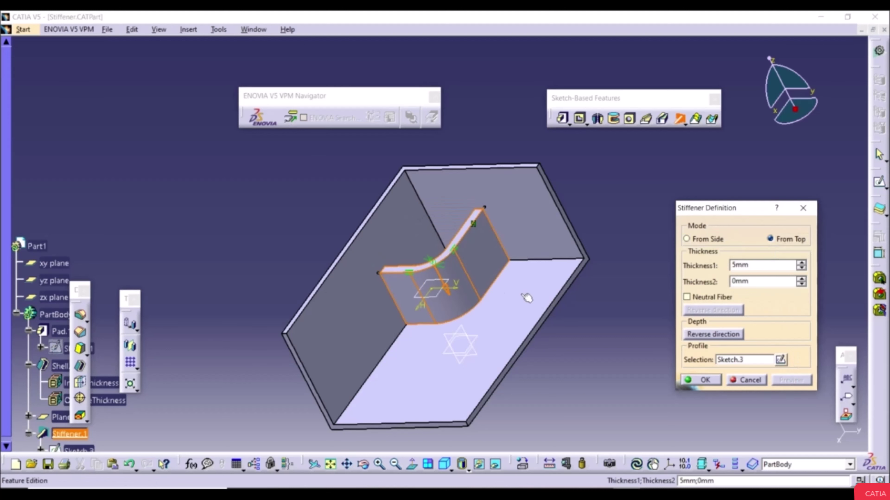
left_click(750, 265)
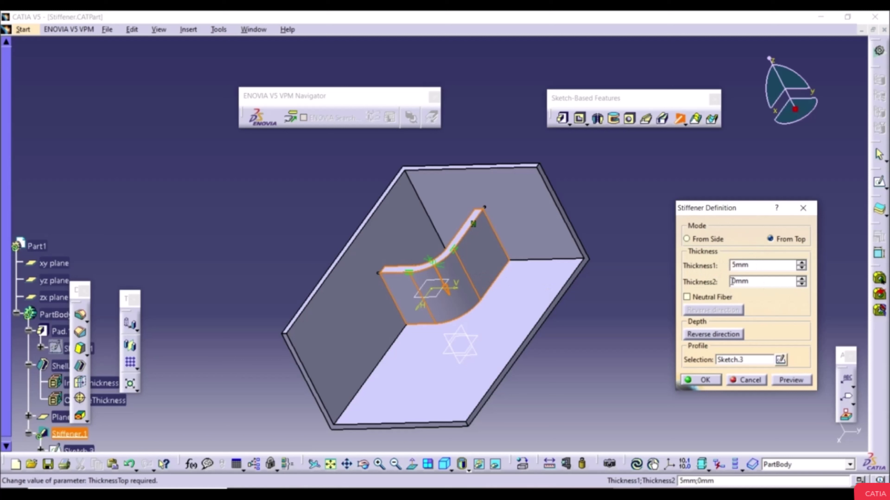
left_click(800, 279)
left_click(800, 279)
left_click(800, 279)
left_click_drag(800, 280, 800, 280)
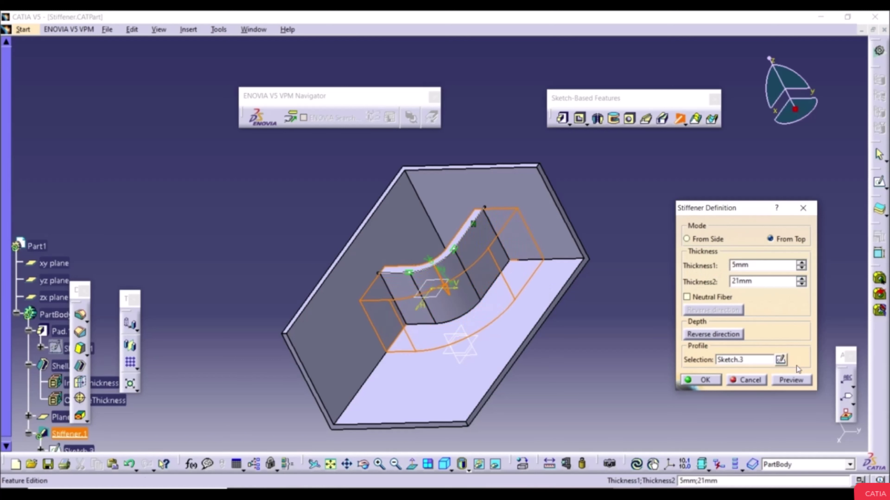
left_click(792, 380)
middle_click_drag(530, 238, 535, 247)
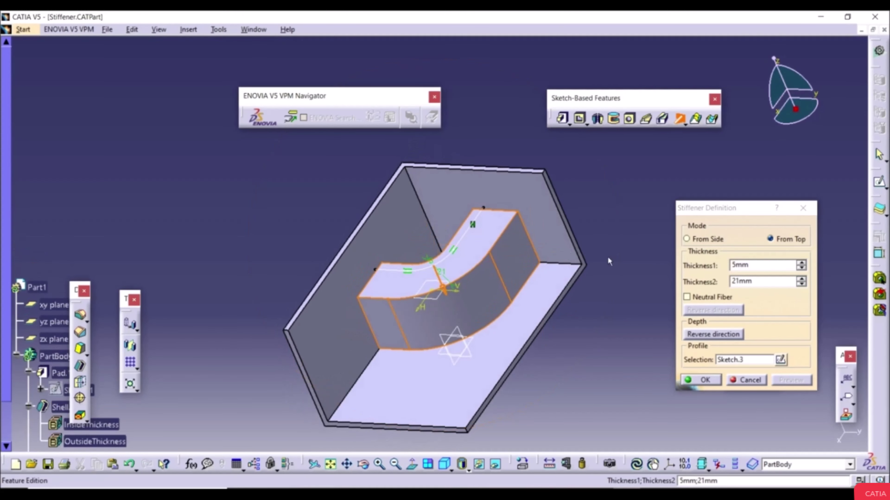
Step: Set the stiffener's Thickness2 to 0 mm and return its mode to From Side
double_click(753, 282)
type("0")
key("Tab")
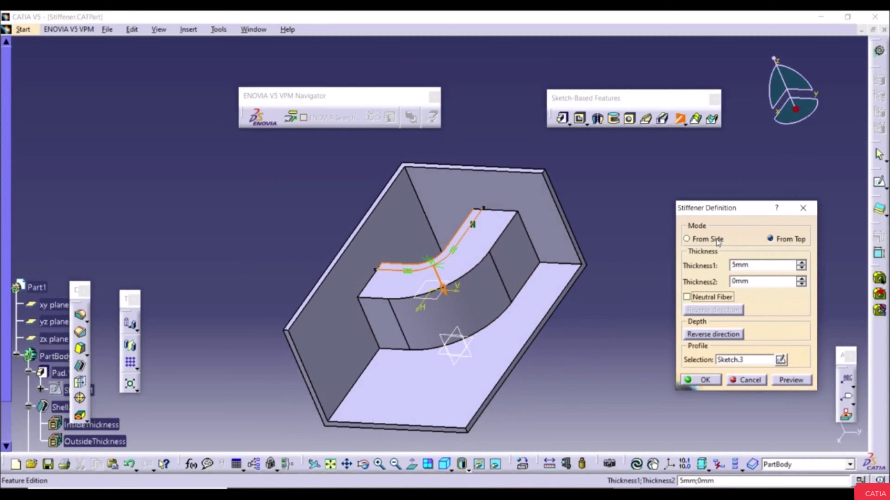
left_click(717, 239)
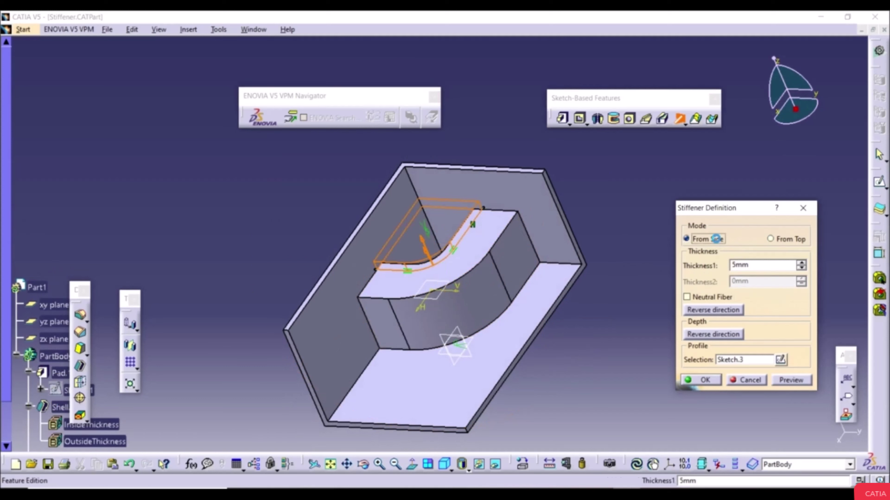
Step: Set the From Side stiffener's Thickness1 to 10 mm, reverse its thickness direction, preview it and create the stiffener
left_click(796, 383)
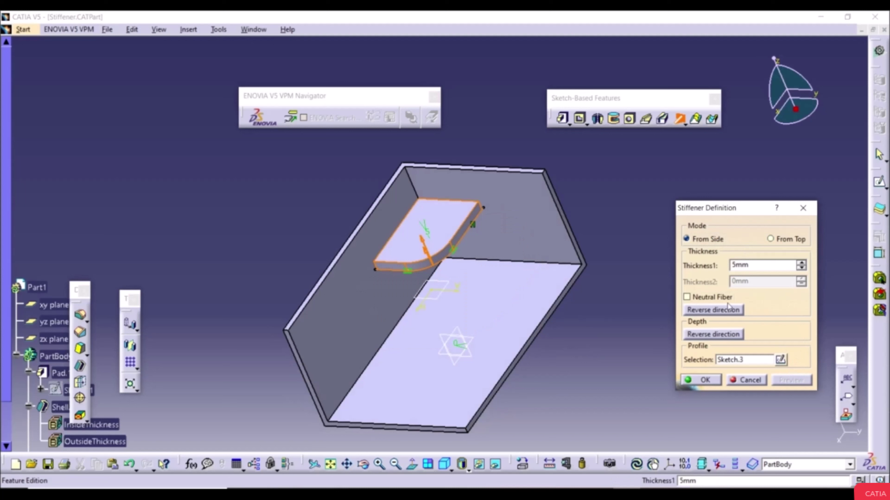
double_click(748, 266)
type("10")
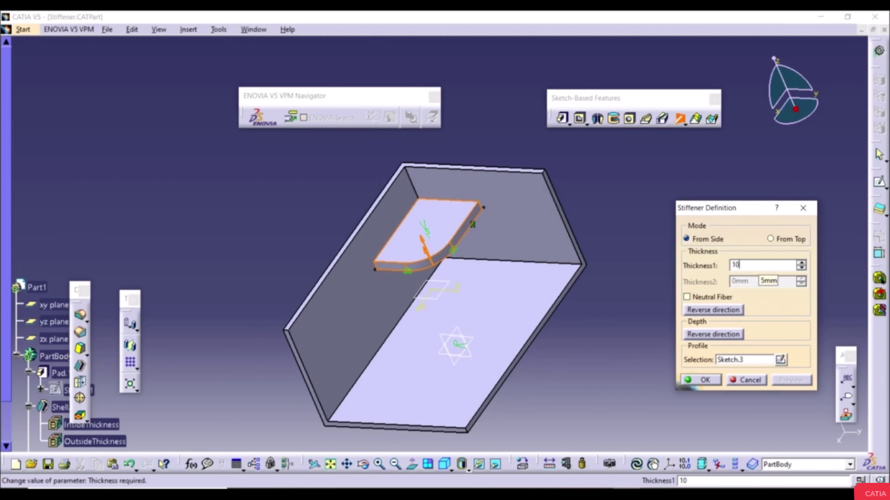
key("Return")
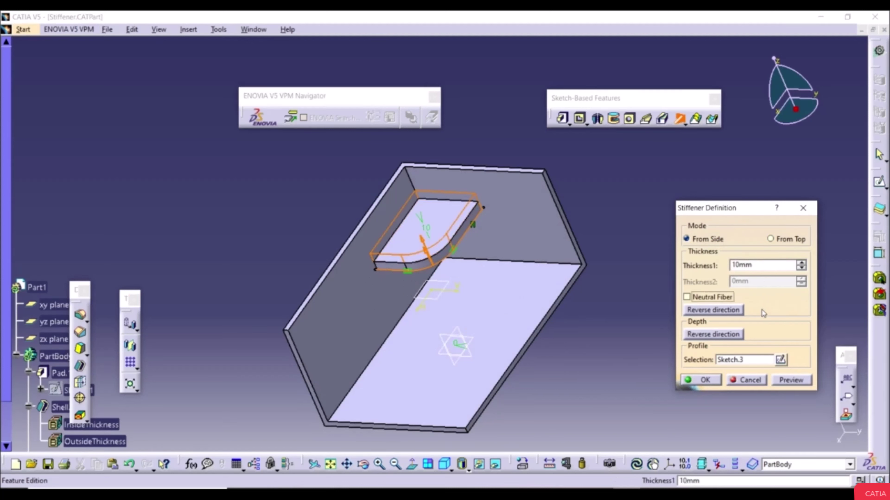
left_click(738, 310)
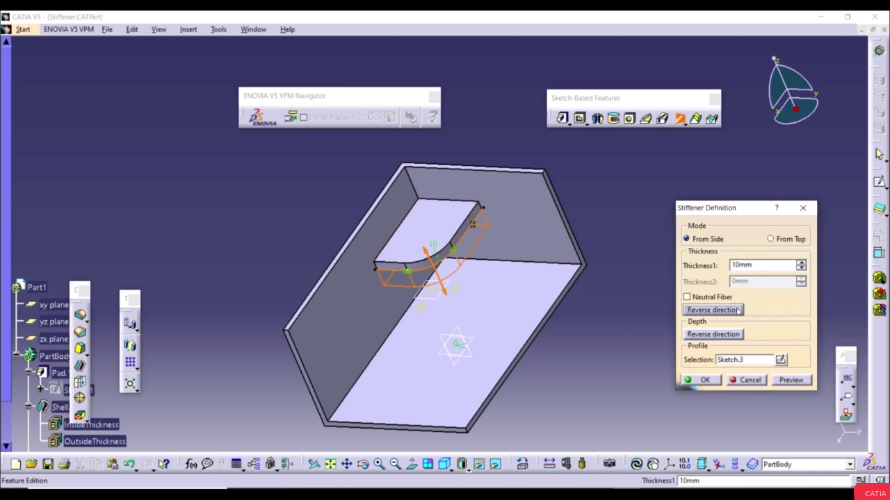
left_click(792, 382)
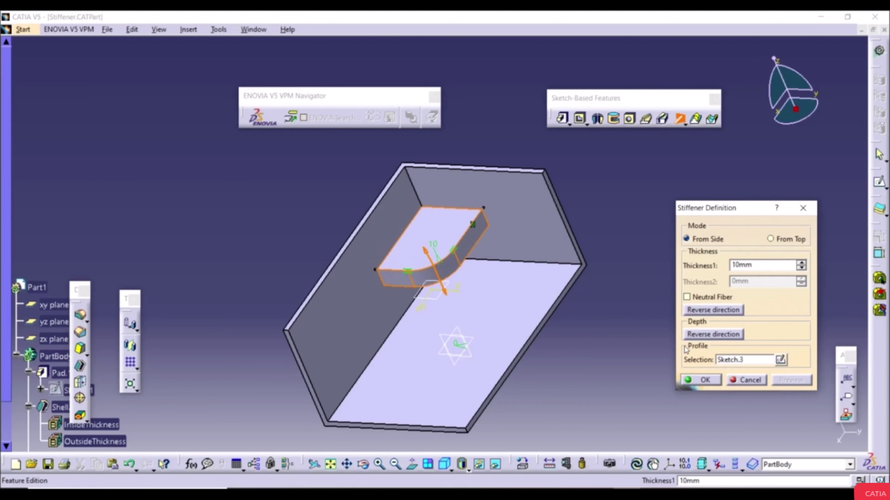
left_click(700, 379)
middle_click_drag(414, 301, 420, 220)
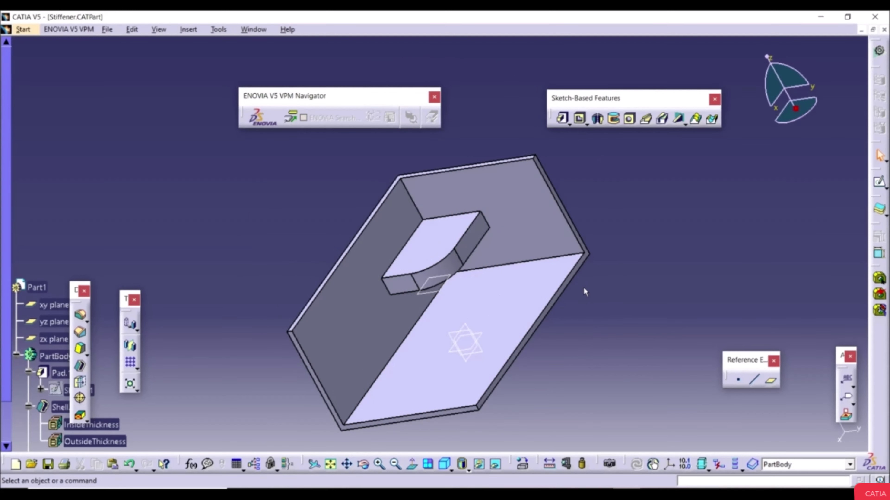
Step: Switch to the open part Solid combine.CATPart and view its two sketched profiles at an angle
left_click(255, 29)
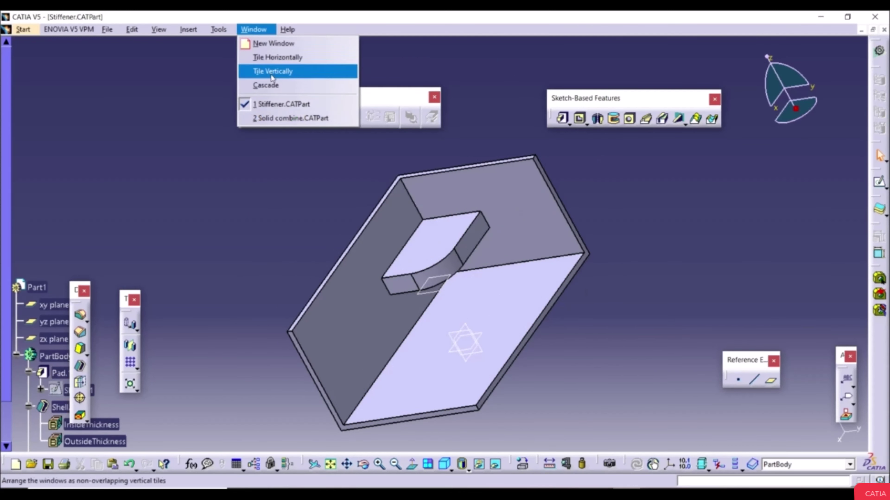
left_click(277, 118)
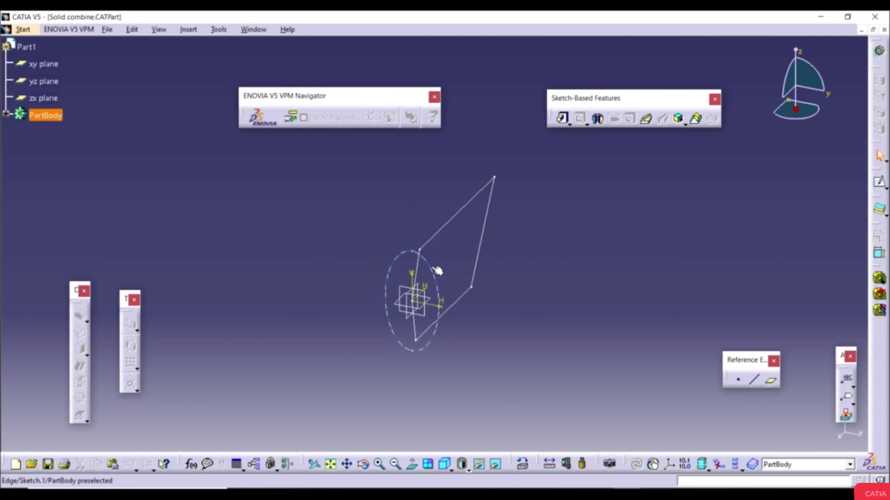
middle_click_drag(403, 260, 423, 283)
mouse_move(431, 253)
middle_mouse_down()
mouse_move(304, 244)
mouse_move(290, 254)
mouse_move(431, 230)
mouse_move(447, 278)
mouse_move(430, 280)
mouse_move(445, 296)
middle_mouse_up()
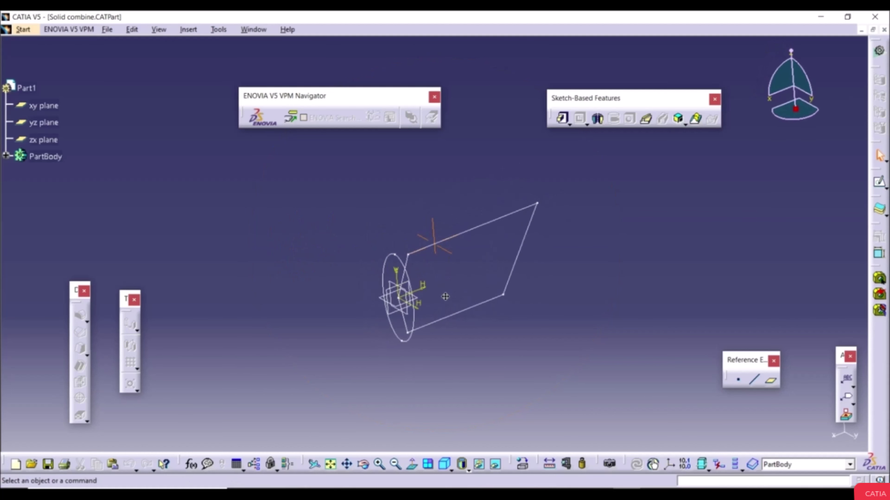
Step: Create a Solid Combine from the round profile and the four-sided profile, both normal to their profiles
left_click(681, 120)
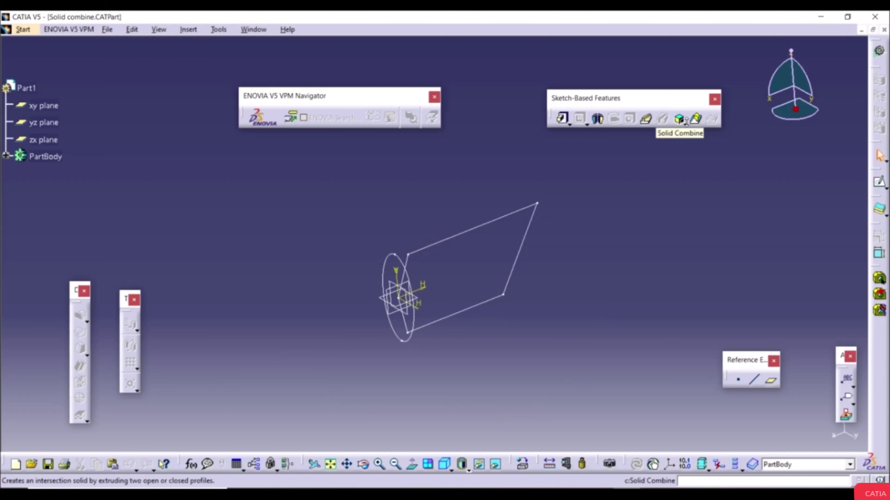
left_click(686, 123)
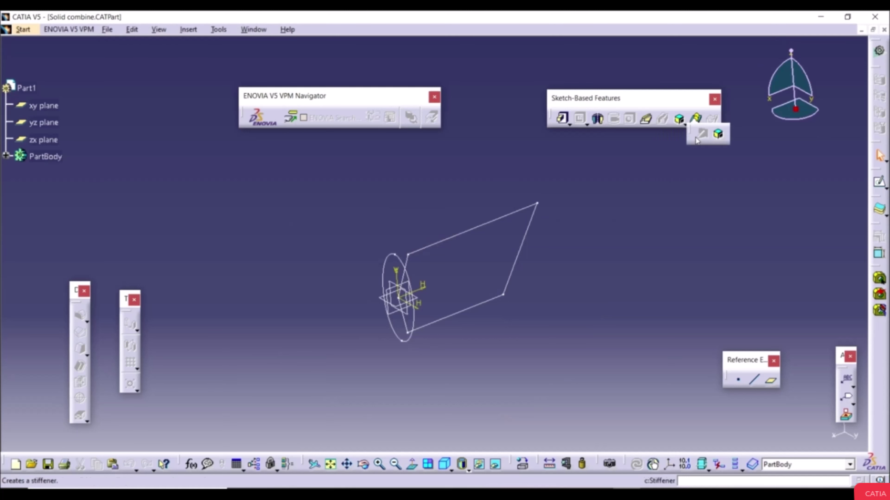
left_click(718, 136)
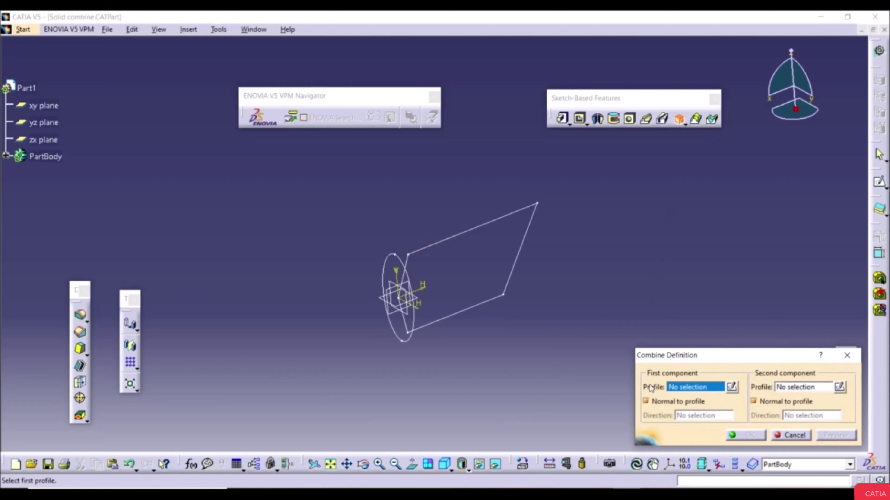
left_click(403, 266)
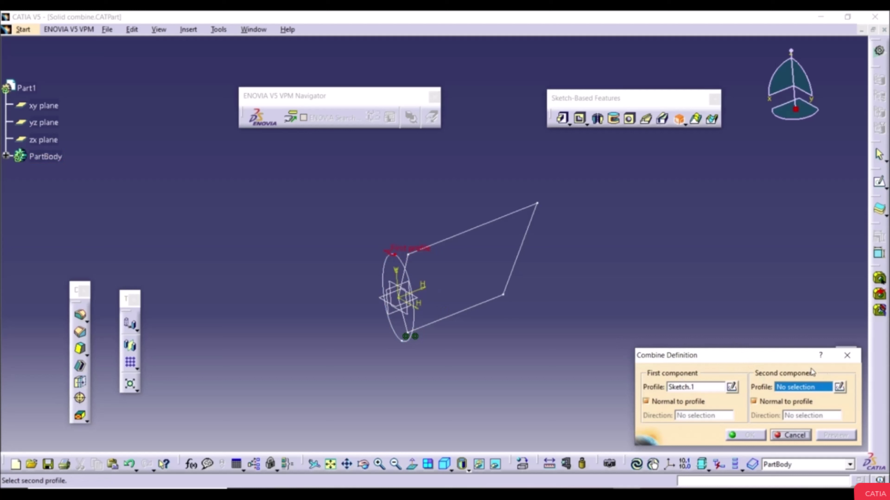
left_click(494, 221)
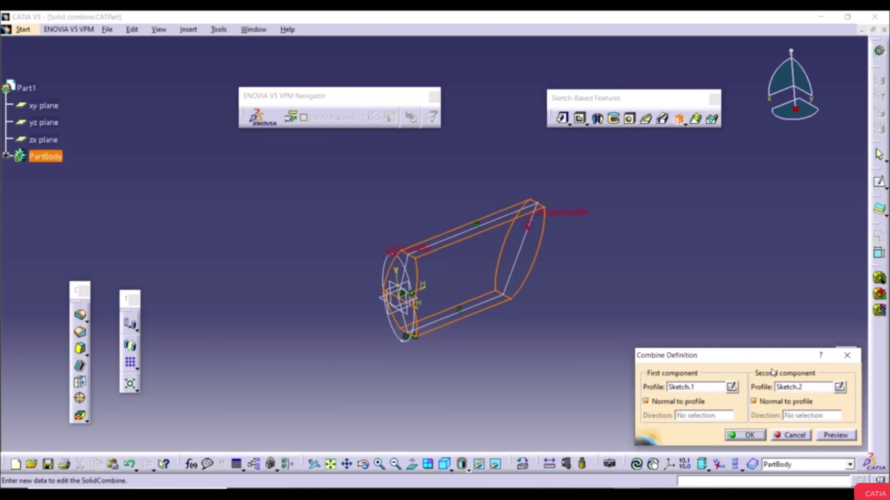
left_click(836, 435)
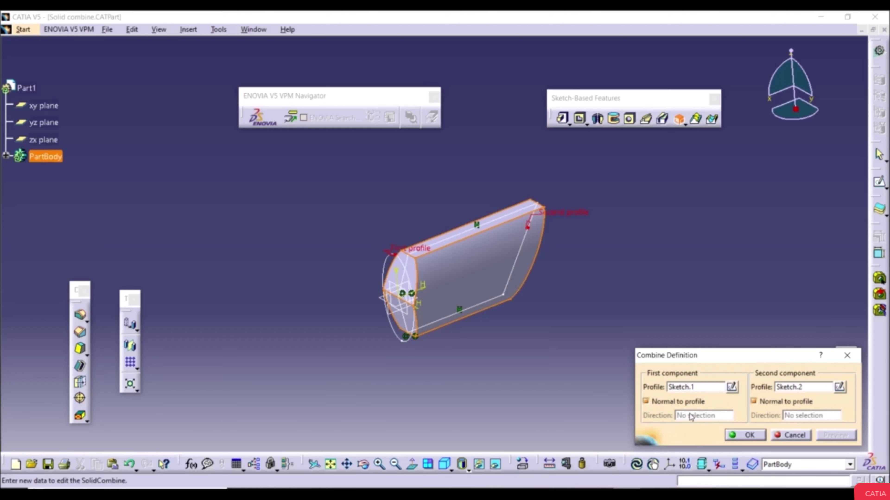
left_click(729, 435)
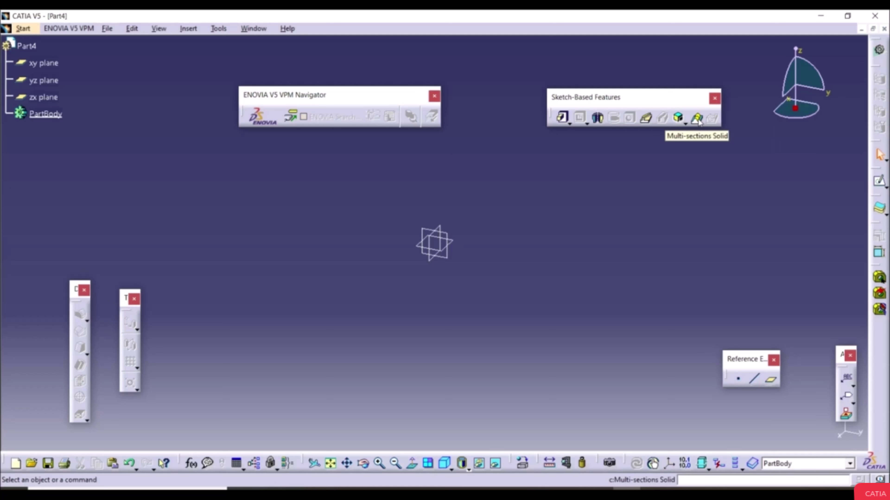
Step: Sketch a centered rectangle about 61 by 49 mm around the origin on the xy plane of Part4
left_click(456, 244)
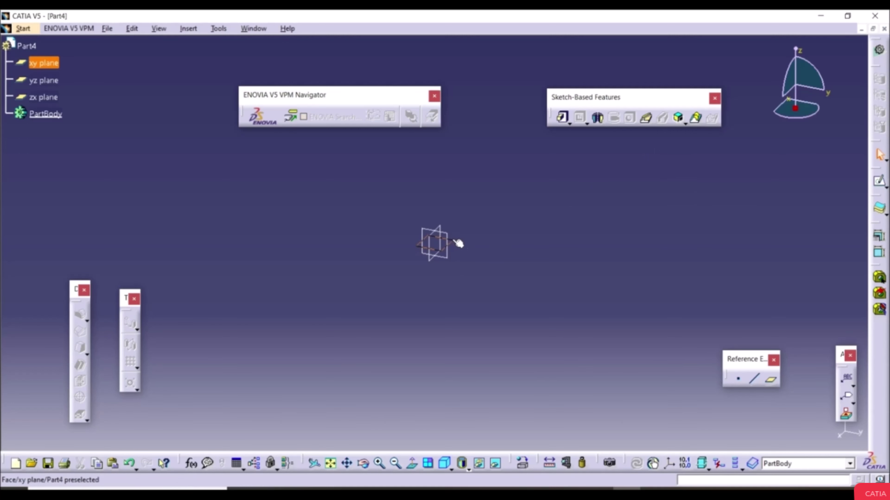
left_click(879, 181)
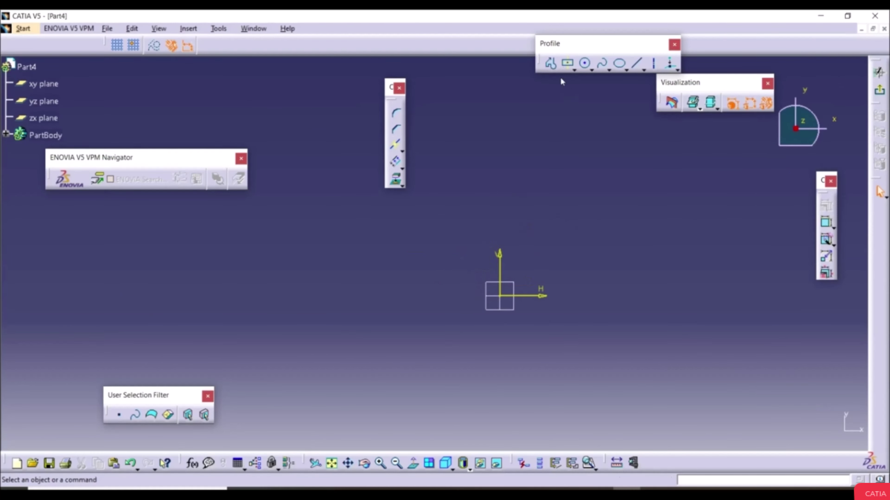
left_click(568, 64)
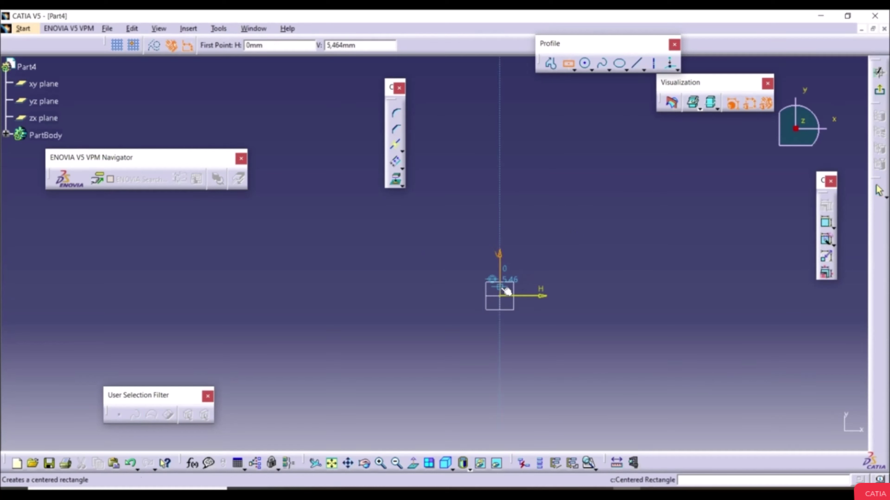
left_click(504, 297)
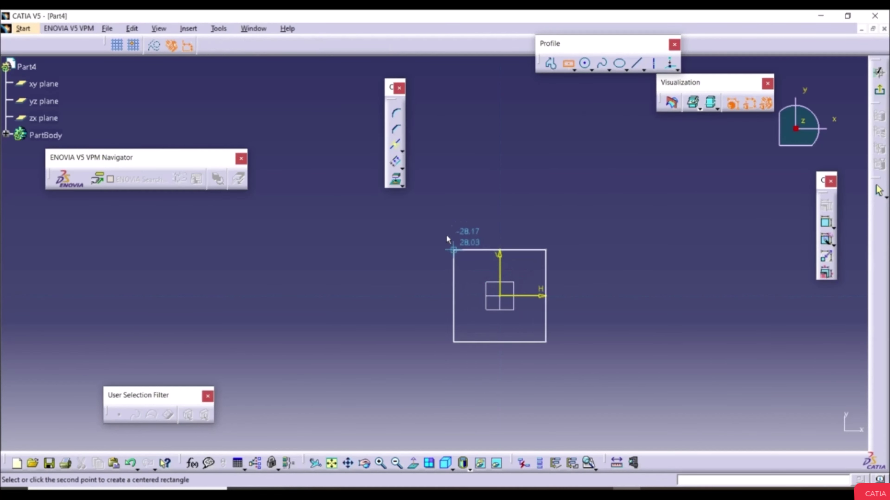
left_click(450, 255)
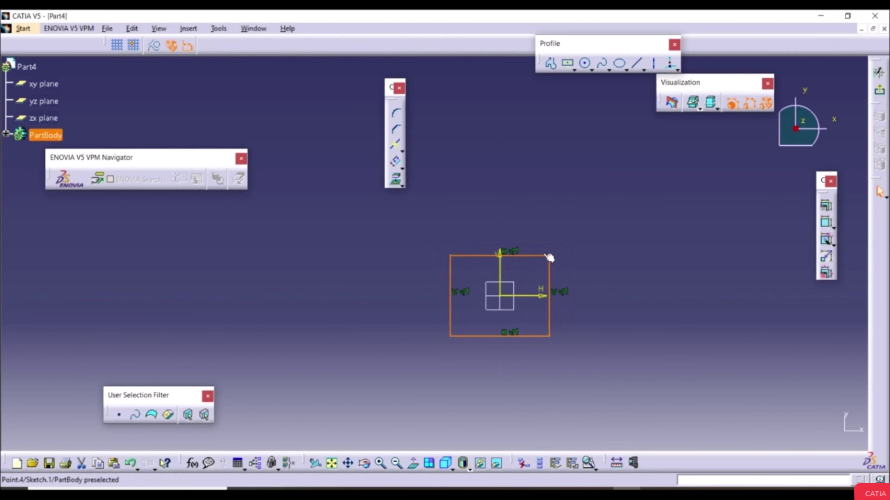
Step: Apply Auto Constraint to all four lines of the small rectangle and finish the sketch
left_click(826, 240)
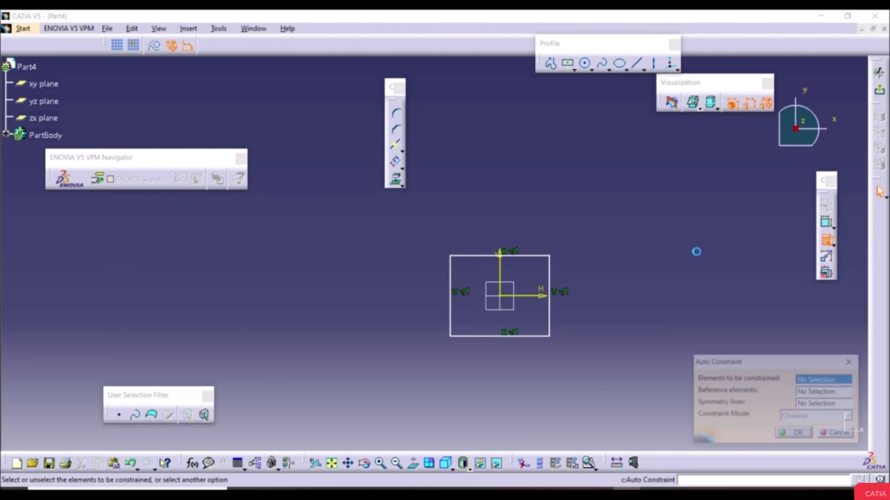
mouse_move(433, 237)
left_mouse_down()
mouse_move(538, 302)
mouse_move(539, 321)
left_mouse_up()
left_click_drag(567, 352, 566, 351)
left_click(783, 435)
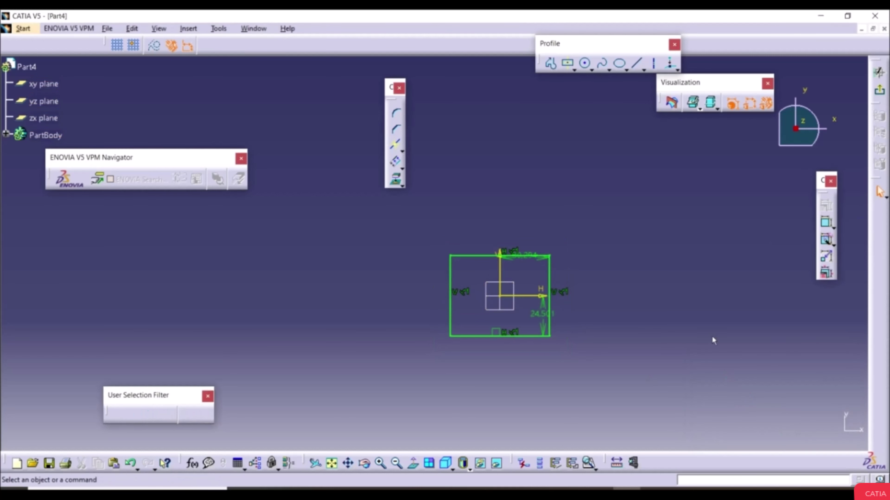
left_click(879, 73)
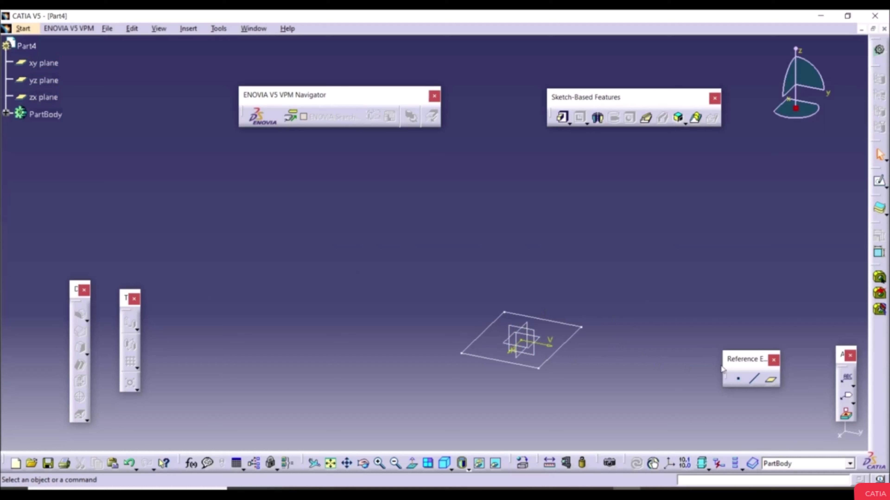
Step: Create a reference plane offset 200 mm from the xy plane
left_click(770, 379)
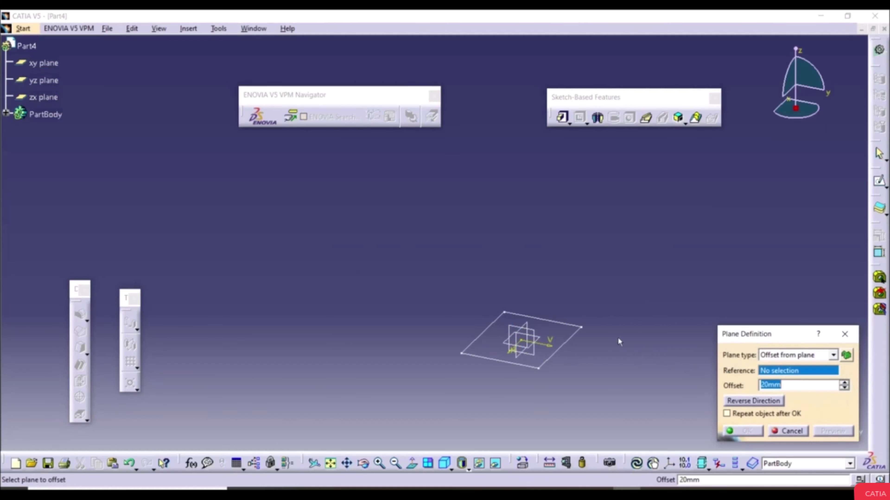
left_click(541, 338)
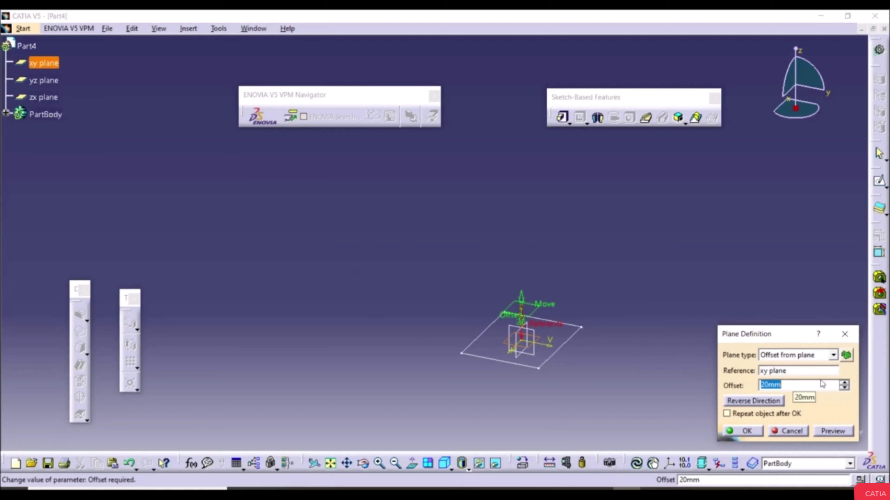
type("200")
key("Return")
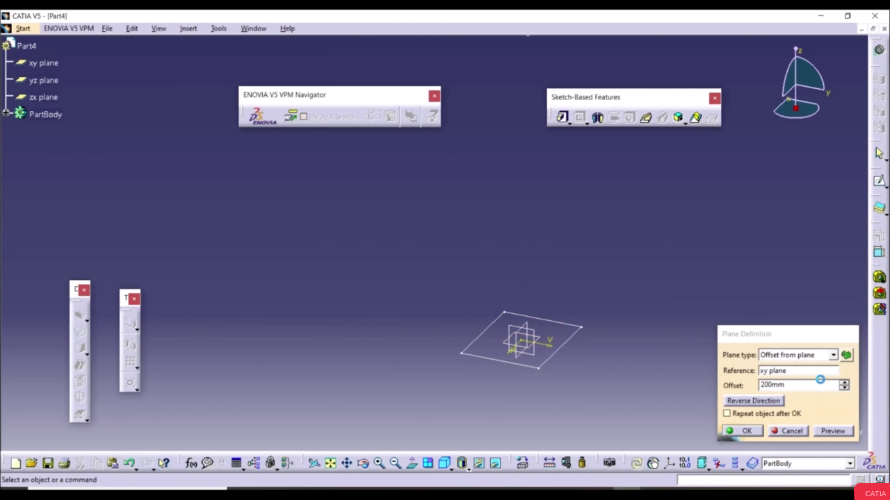
Step: Sketch a centered rectangle about 185 by 127 mm around the origin on the offset plane
middle_click_drag(678, 285, 564, 200)
left_click(552, 191)
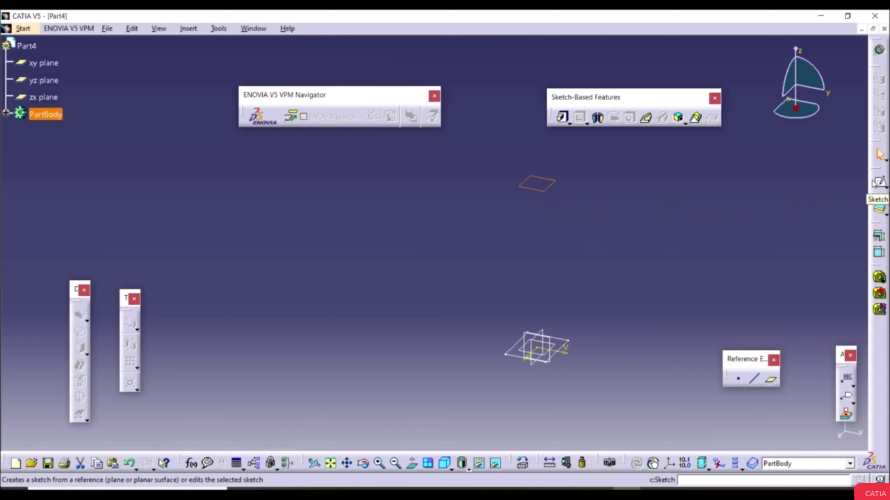
left_click(879, 181)
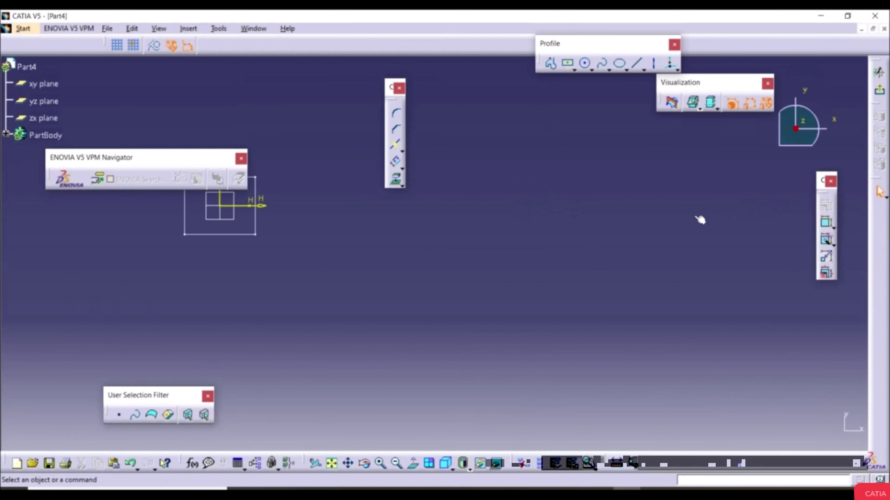
left_click(568, 64)
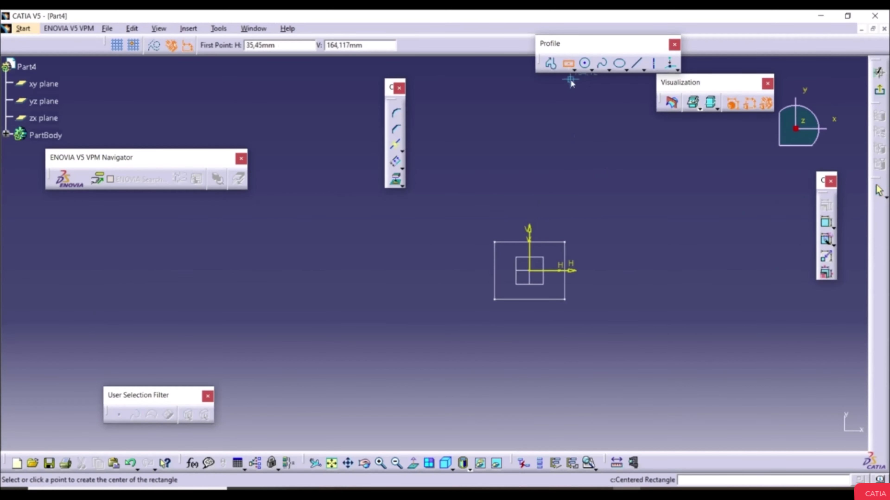
left_click(530, 272)
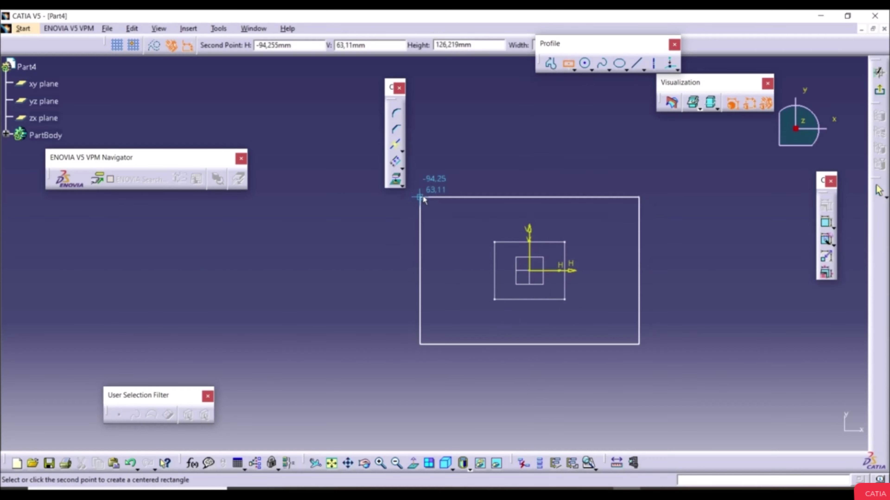
left_click(422, 197)
left_click(742, 226)
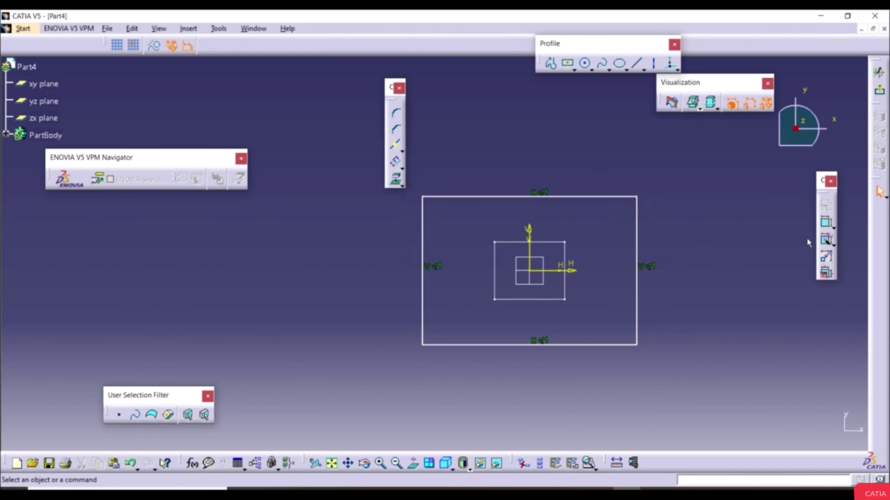
Step: Apply Auto Constraint to the four lines of the large rectangle and finish the sketch on the offset plane
left_click(826, 241)
left_click_drag(416, 192, 664, 362)
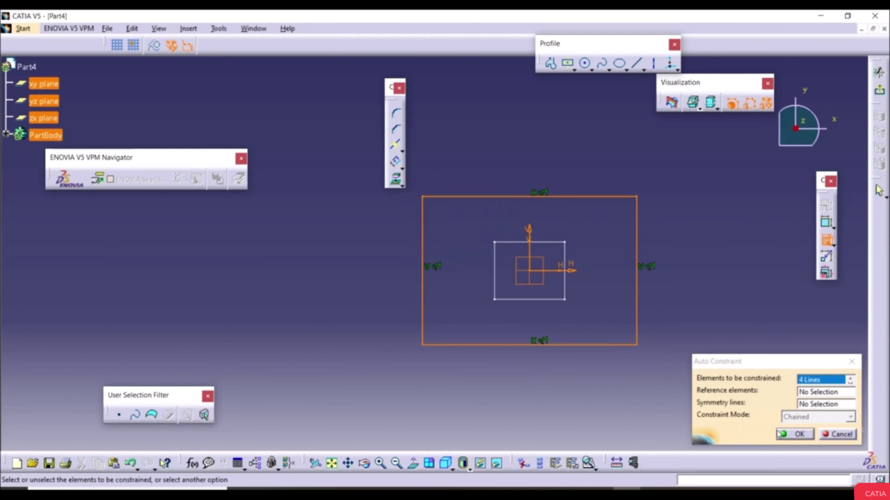
left_click(788, 435)
left_click(879, 89)
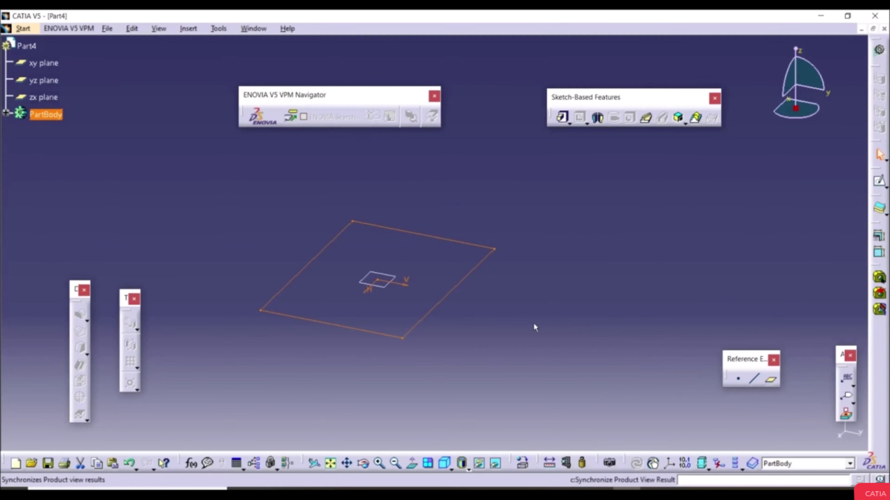
left_click(557, 331)
mouse_move(497, 249)
middle_mouse_down()
mouse_move(552, 294)
mouse_move(595, 351)
mouse_move(572, 292)
mouse_move(526, 258)
middle_mouse_up()
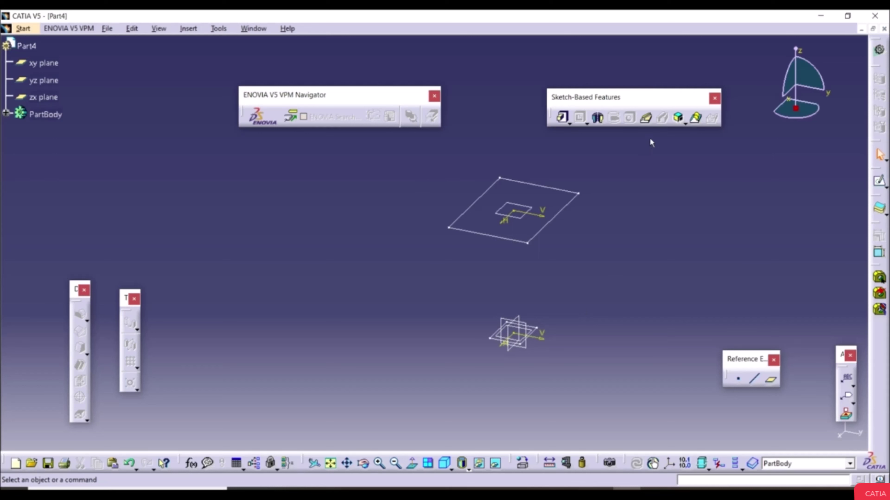
Step: Preview a Multi-sections Solid from the small rectangle on the xy plane to the large rectangle on the offset plane
left_click(696, 119)
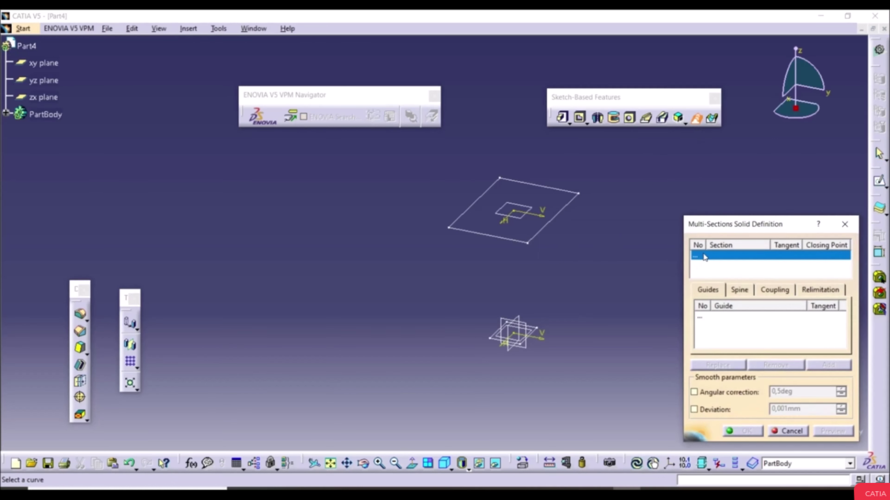
left_click(541, 330)
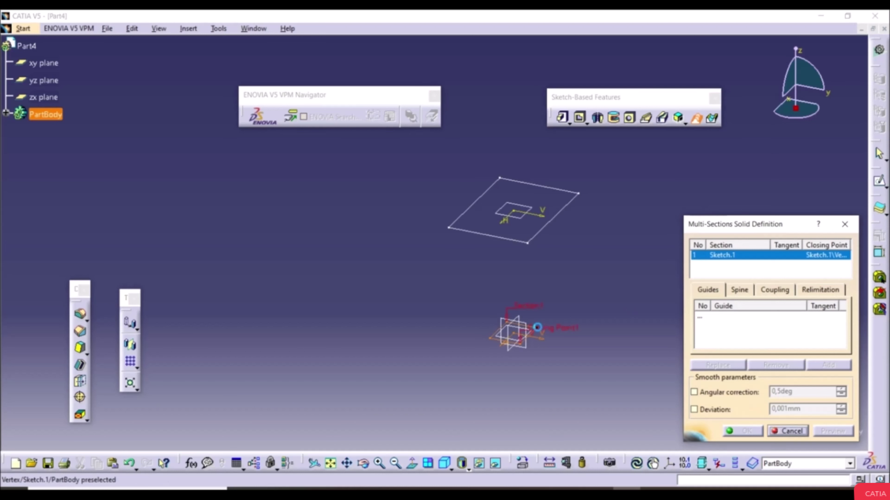
left_click(572, 198)
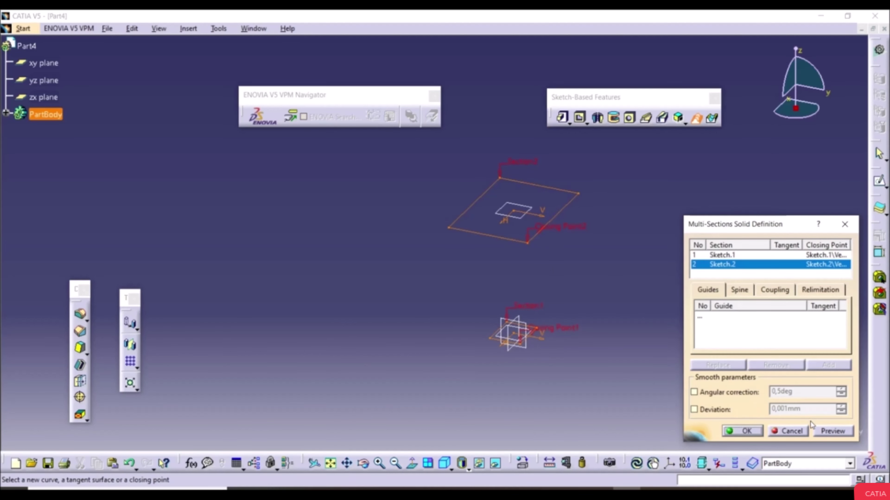
left_click(825, 432)
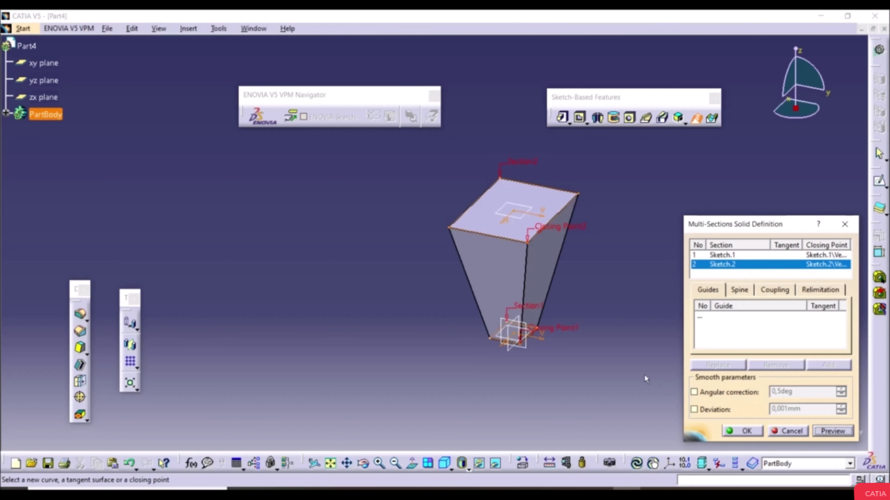
Step: Replace the small rectangle's closing point with the neighbouring corner on its near side and preview the solid
middle_click_drag(566, 338, 511, 216)
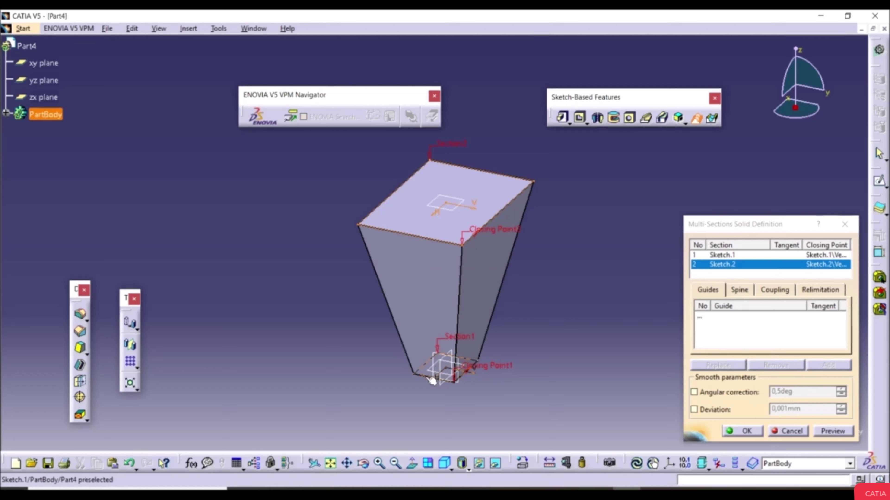
right_click(488, 370)
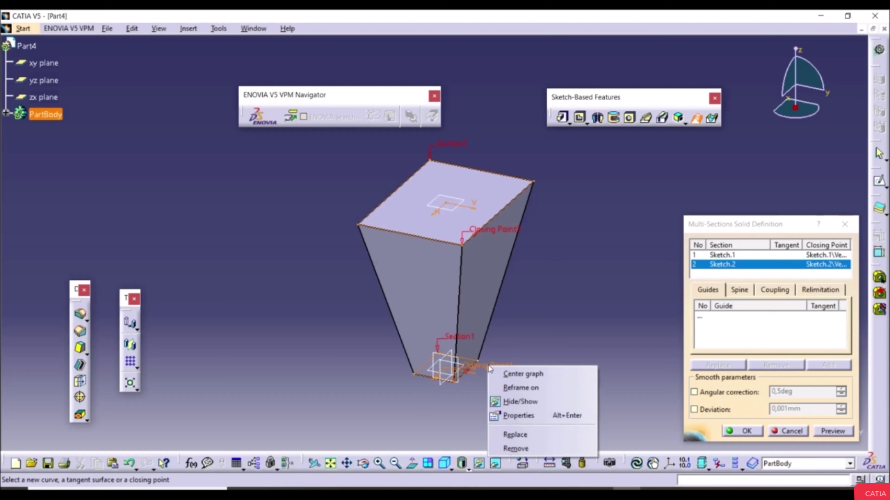
left_click(512, 434)
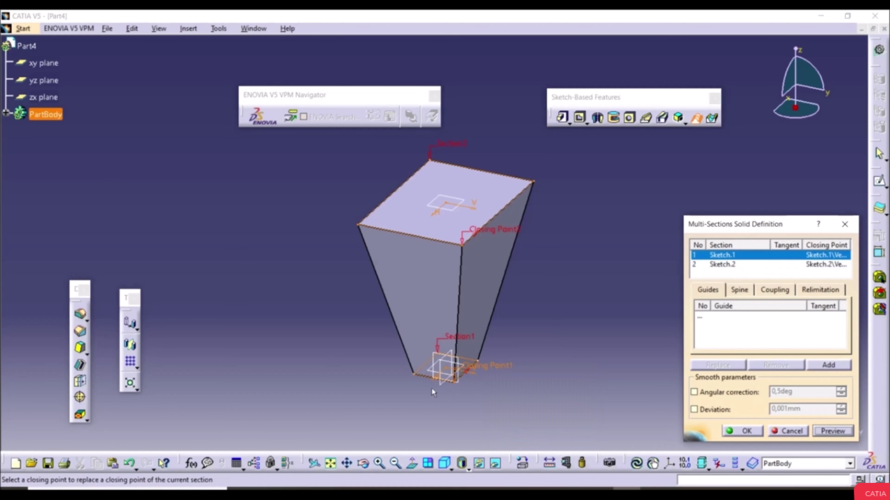
left_click(413, 375)
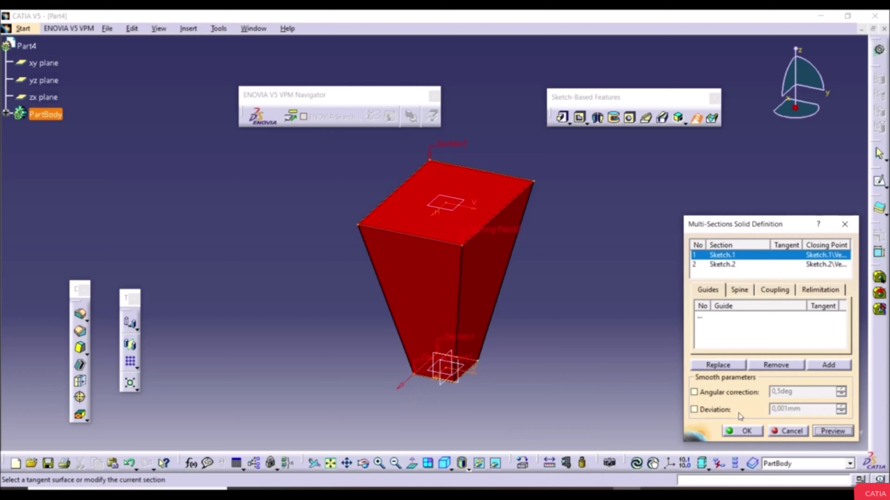
left_click(819, 432)
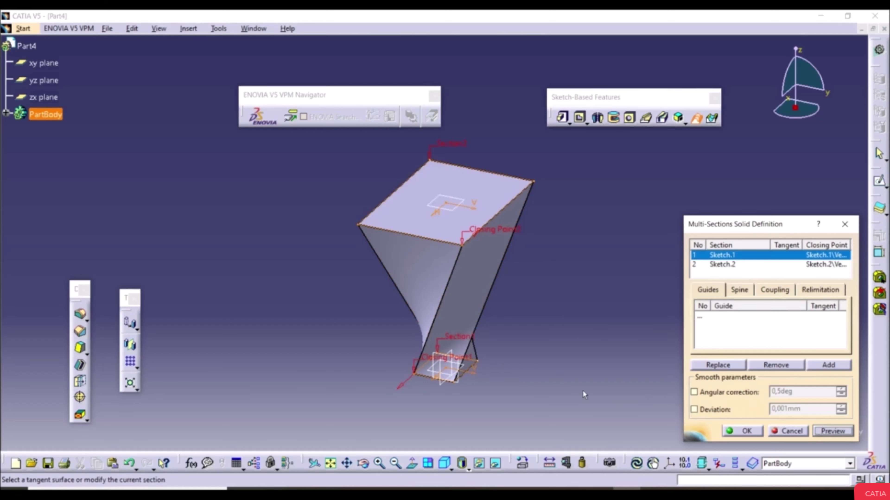
Step: Move the small rectangle's closing point back to the corner matching the large section's closing point and preview the solid
right_click(426, 361)
left_click(451, 426)
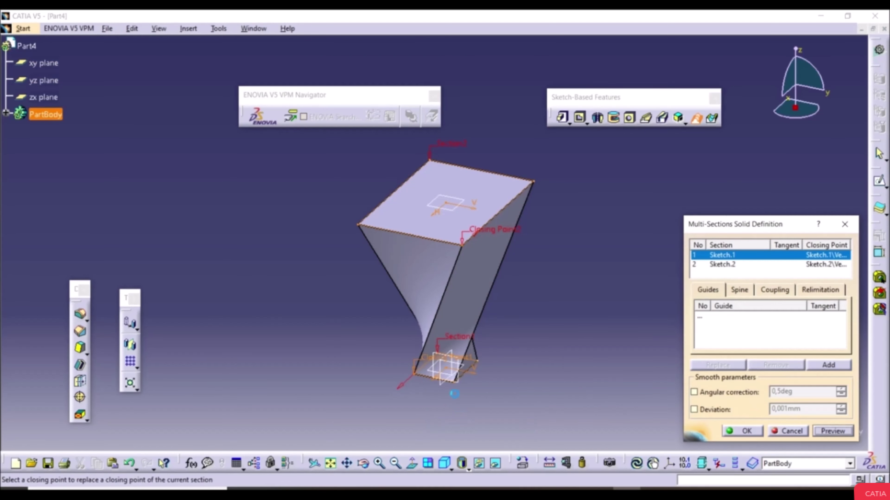
left_click(458, 384)
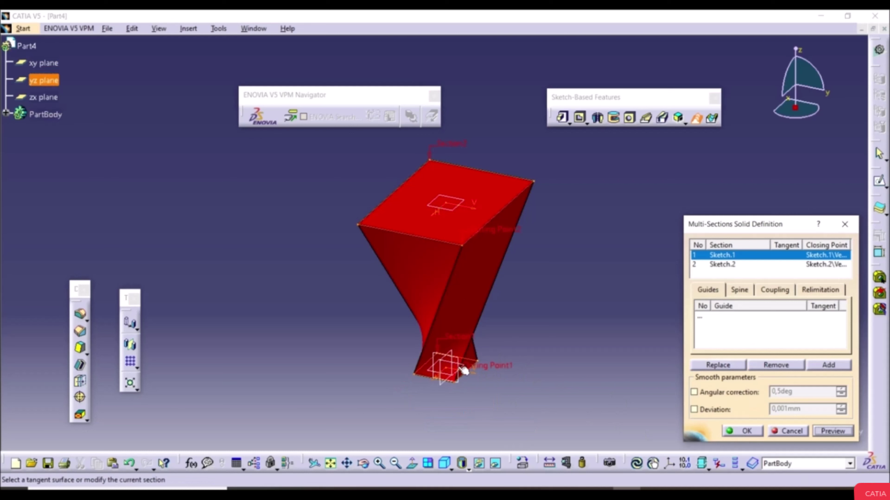
left_click(817, 432)
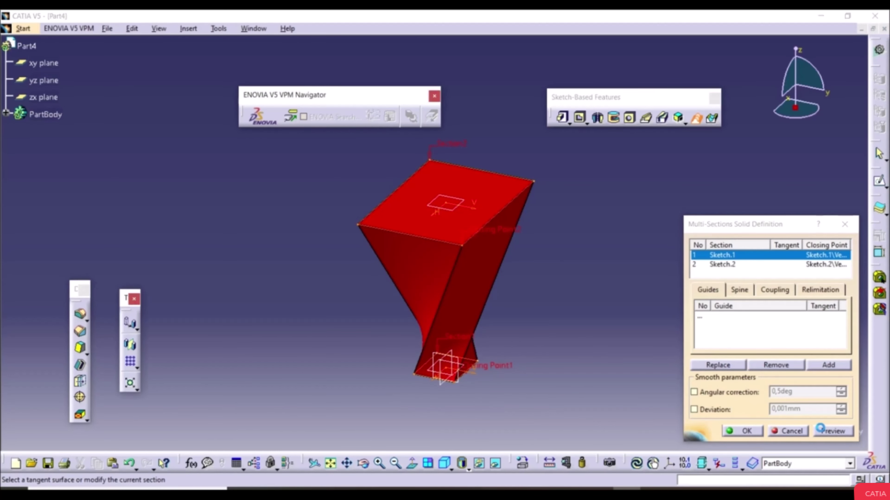
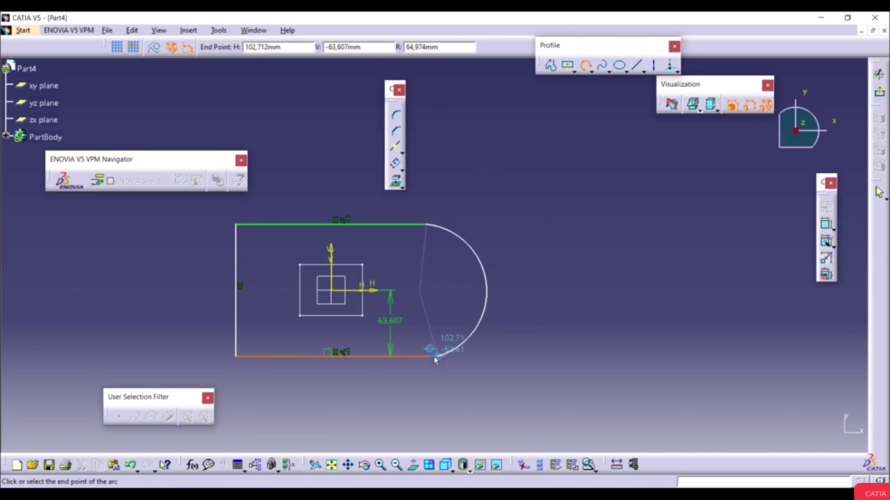
Step: Close the large profile with an end arc of about 64 mm radius and finish the sketch with all elements auto-constrained
left_click(428, 355)
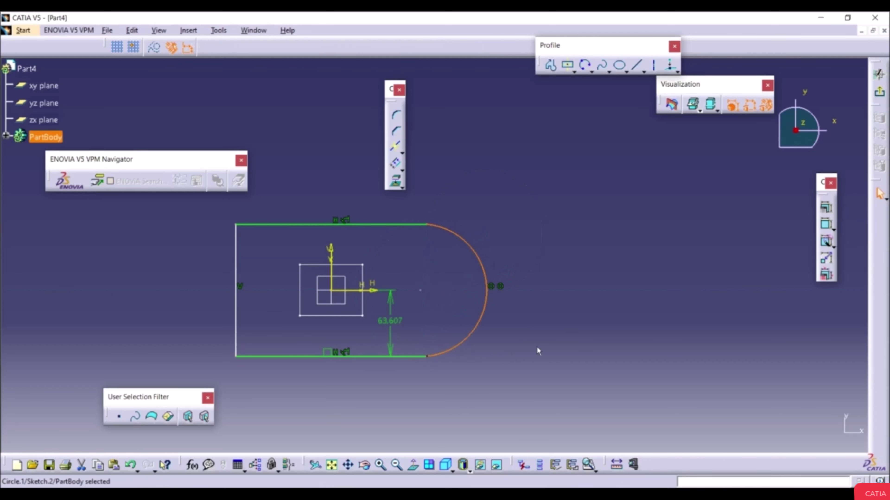
left_click(544, 330)
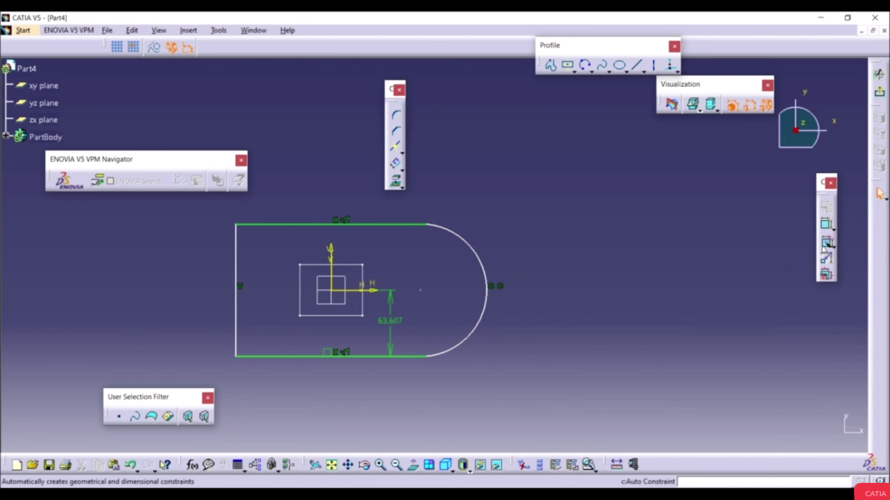
left_click(826, 241)
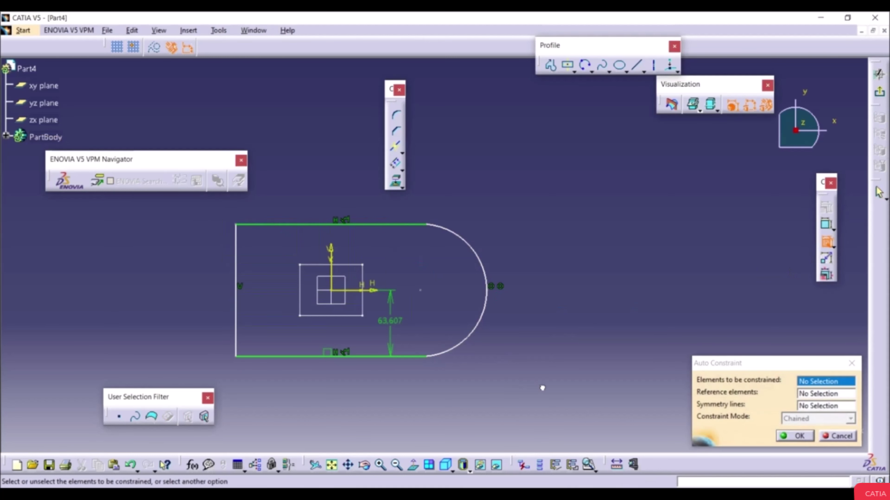
key("ctrl+a")
left_click(794, 436)
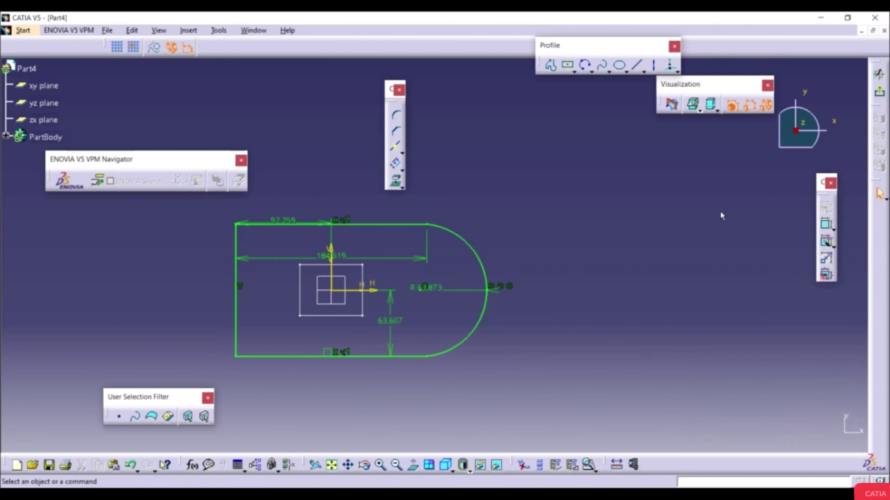
left_click(879, 75)
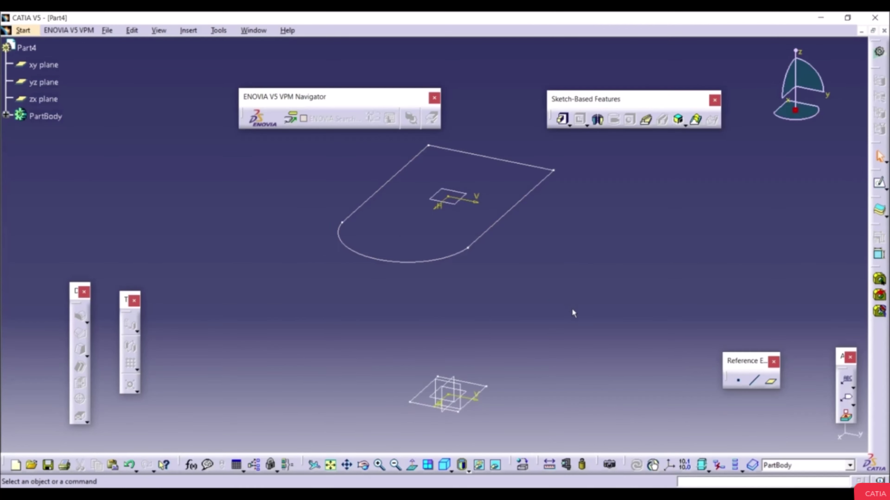
Step: Preview a Multi-sections Solid from the small rectangle to the round-ended profile on the offset plane
mouse_move(573, 313)
middle_mouse_down()
mouse_move(542, 312)
mouse_move(562, 304)
mouse_move(546, 301)
middle_mouse_up()
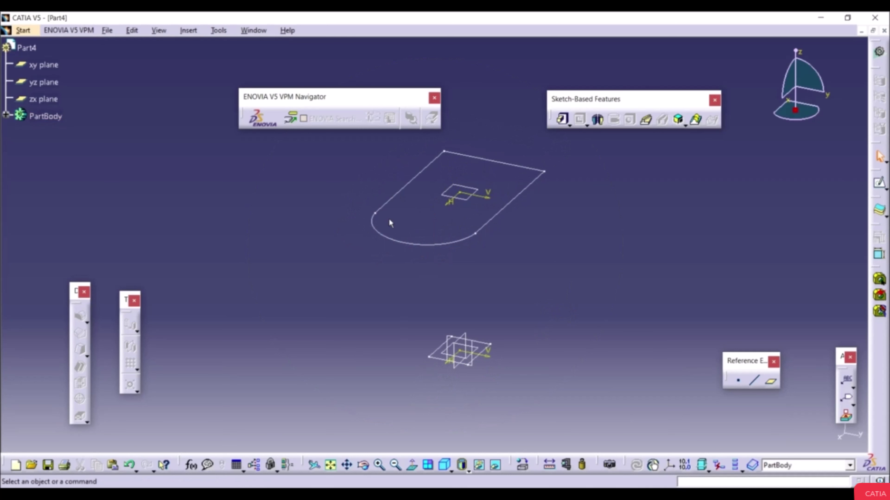
left_click(695, 119)
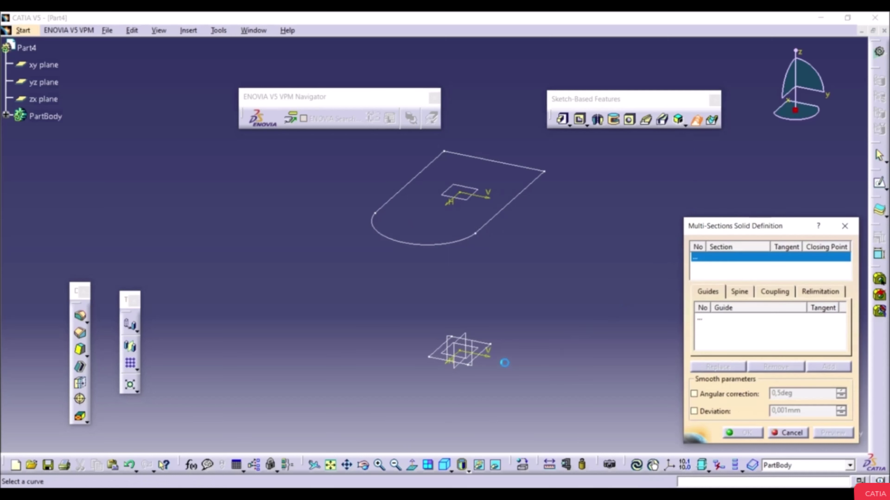
left_click(494, 351)
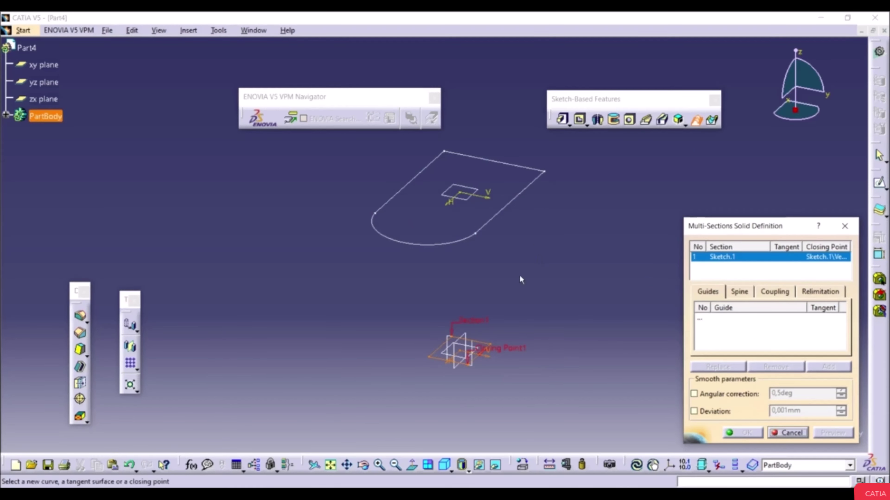
left_click(544, 182)
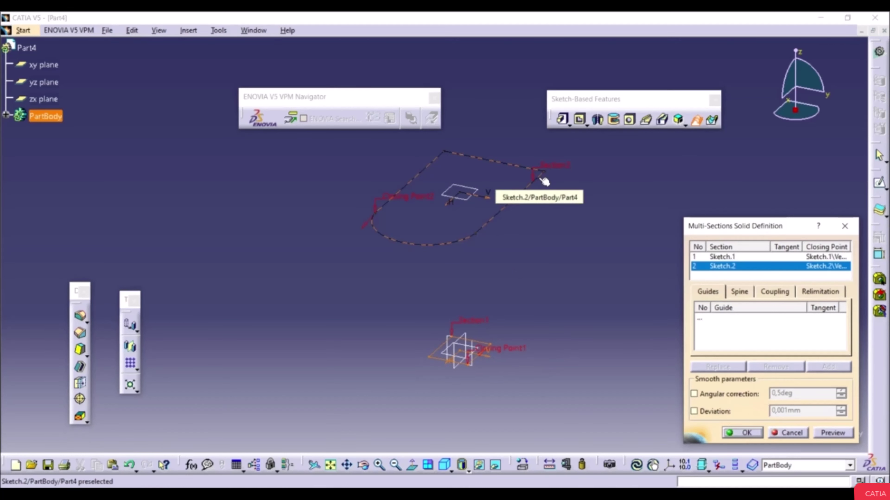
left_click(833, 433)
Step: Replace the round-ended section's closing point with the arc's other endpoint, above the small section's closing point, and preview the solid
right_click(408, 195)
left_click(434, 265)
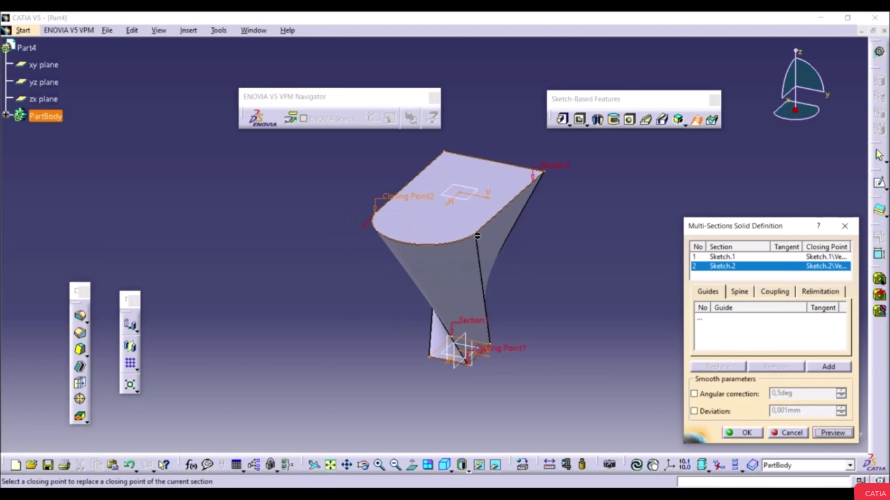
left_click(477, 233)
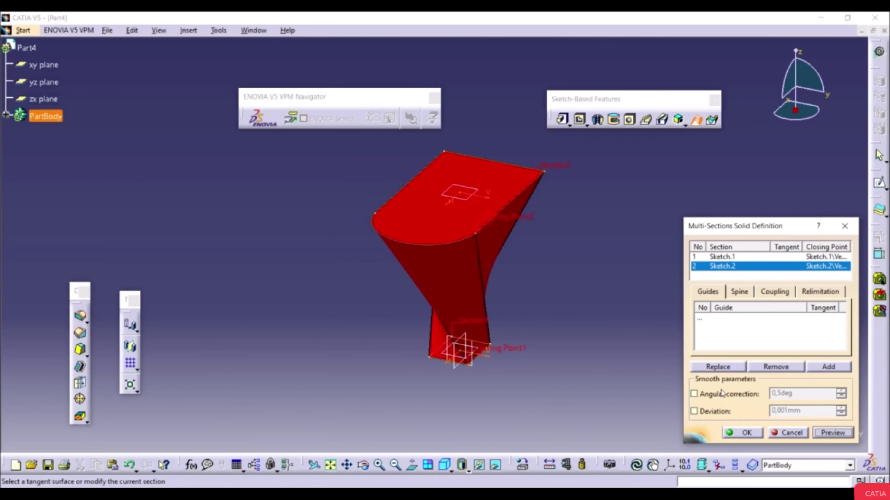
left_click(820, 433)
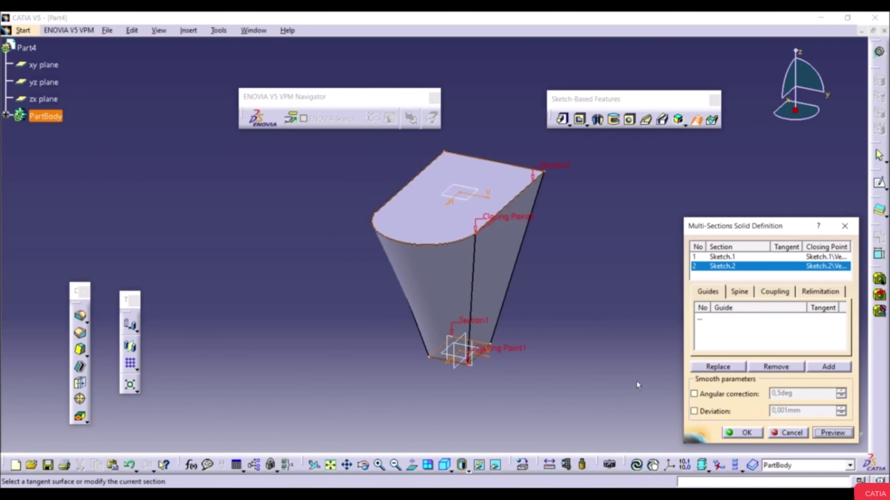
Step: Show the spine settings of the Multi-sections Solid and cancel its definition
middle_click_drag(385, 363, 468, 348)
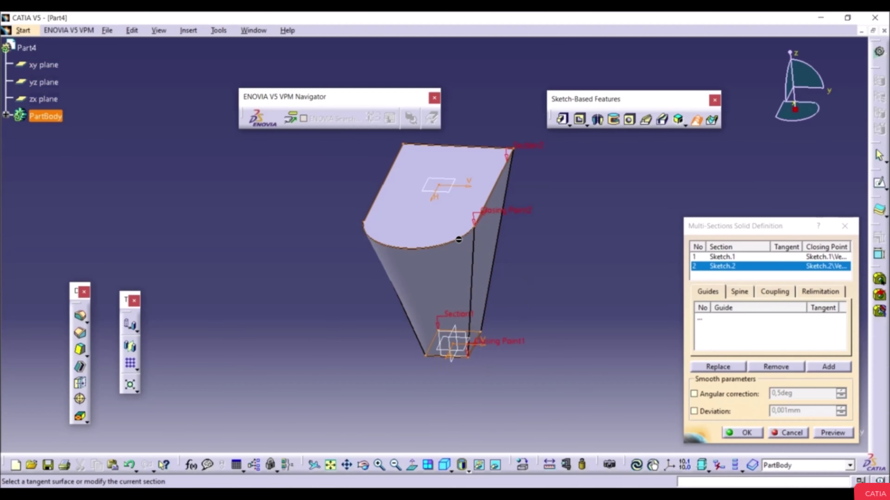
left_click(736, 291)
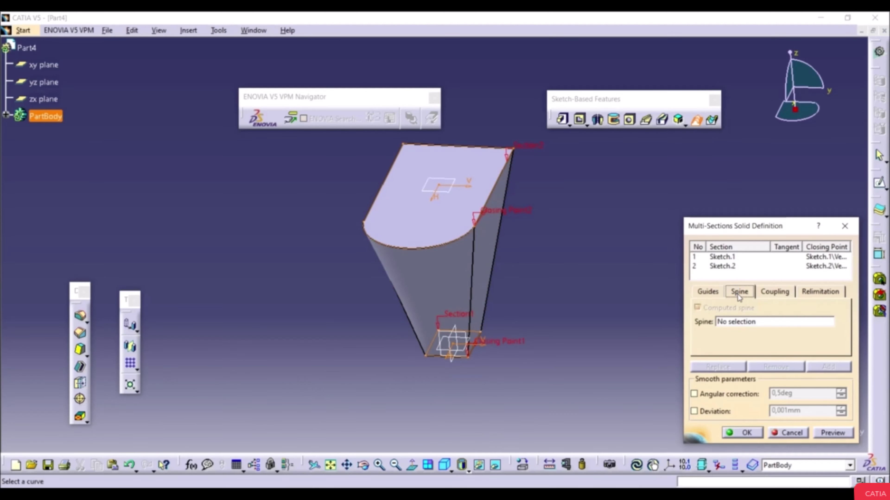
left_click(786, 434)
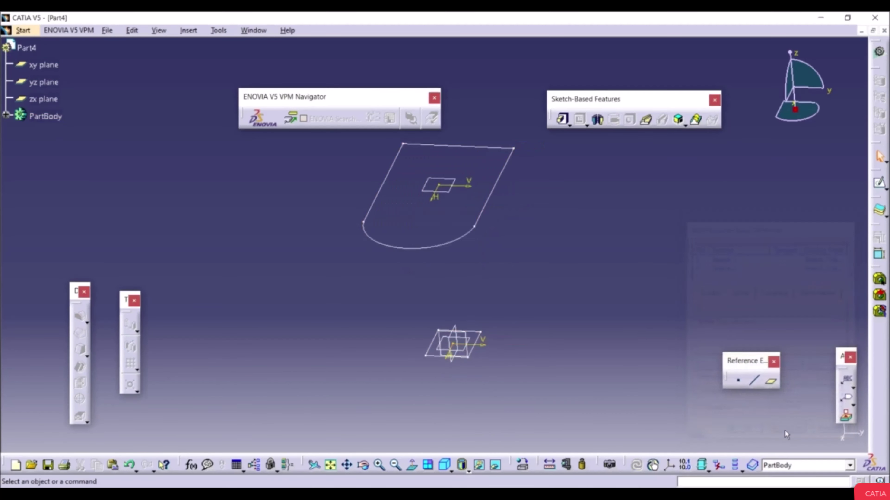
Step: Sketch a bowed spline on the zx plane from the origin through two control points to the offset plane's origin
left_click(455, 342)
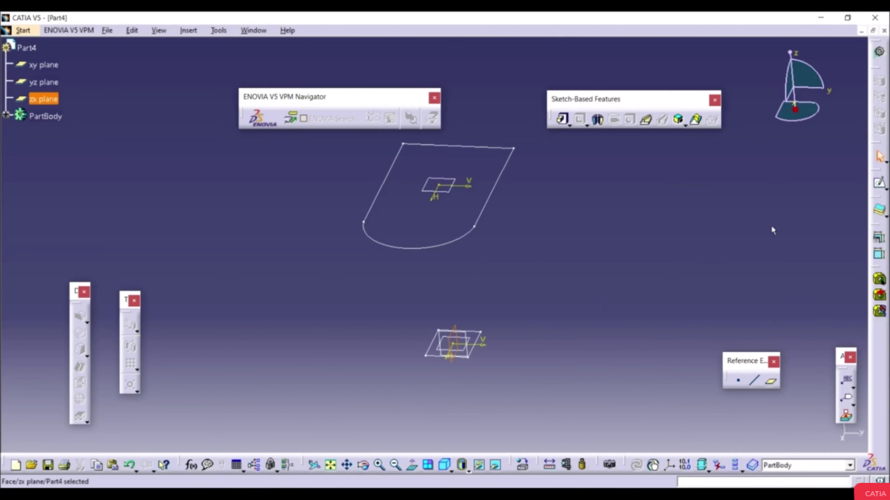
left_click(879, 183)
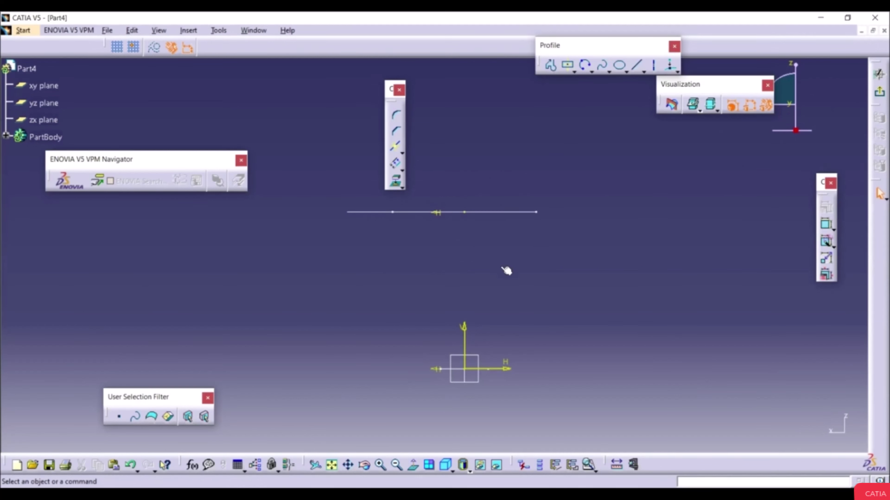
left_click(602, 66)
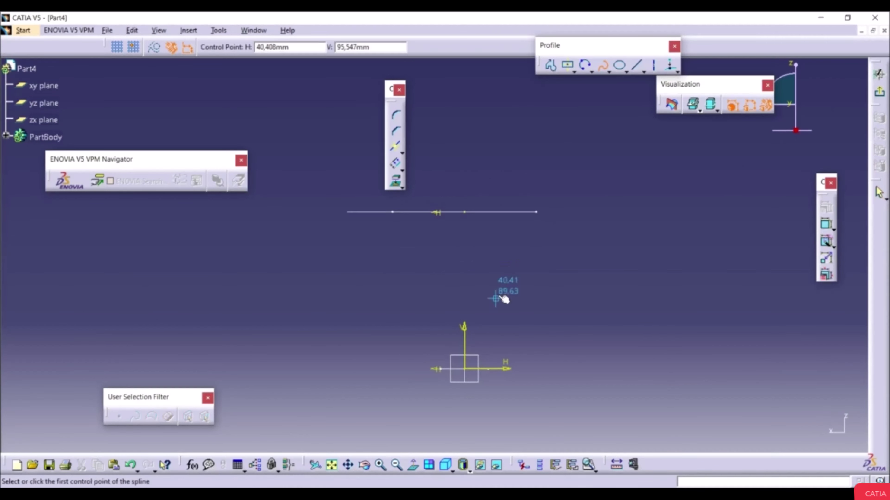
left_click(465, 371)
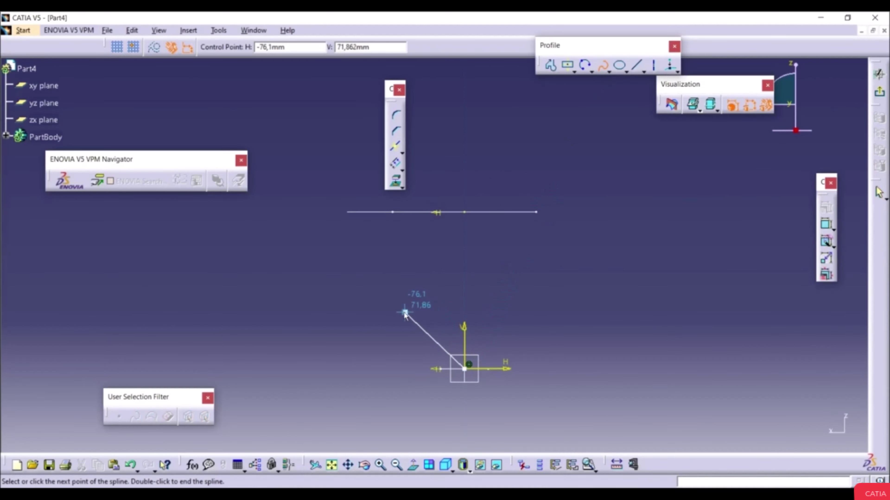
left_click(409, 298)
left_click(409, 241)
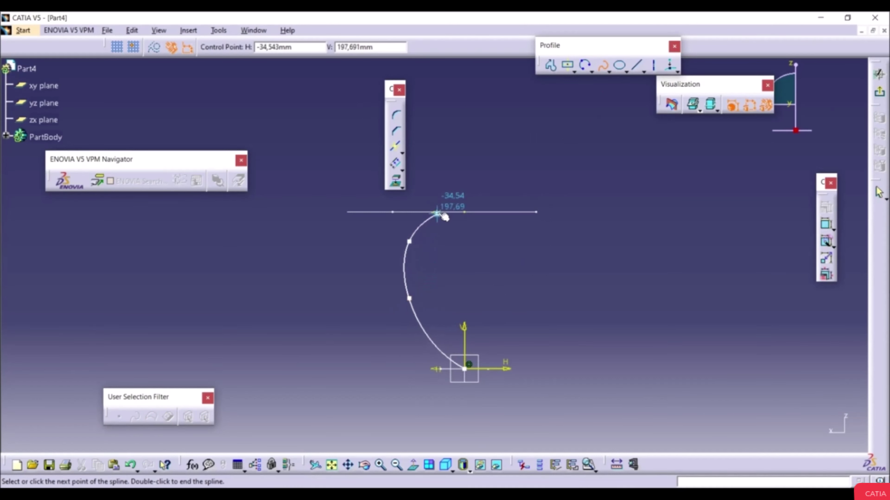
middle_click(435, 220)
middle_click_drag(435, 220, 463, 214)
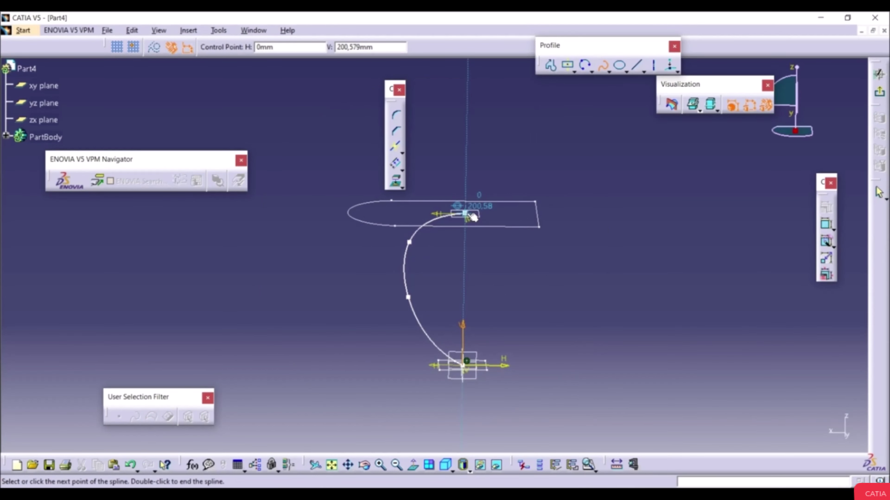
double_click(472, 215)
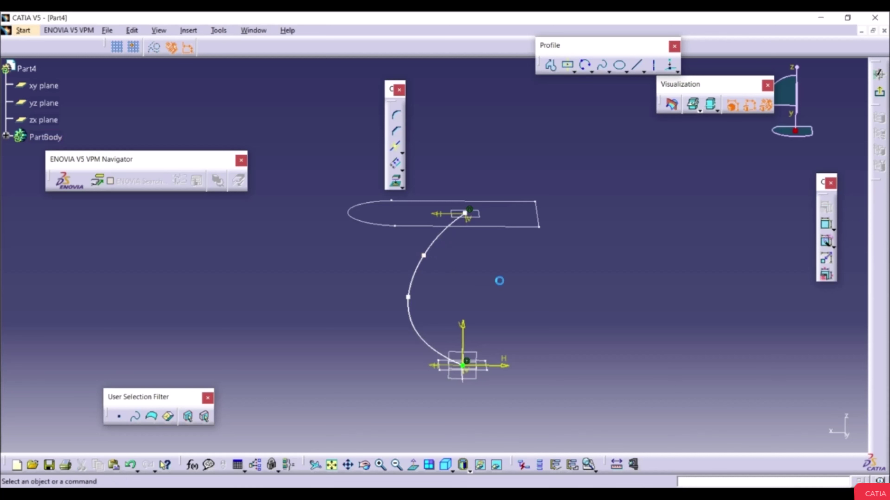
Step: Exit the sketch and define a Multi-sections Solid from the small rectangle to the round-ended profile, replacing the latter's closing point with the arc's other endpoint
left_click(879, 93)
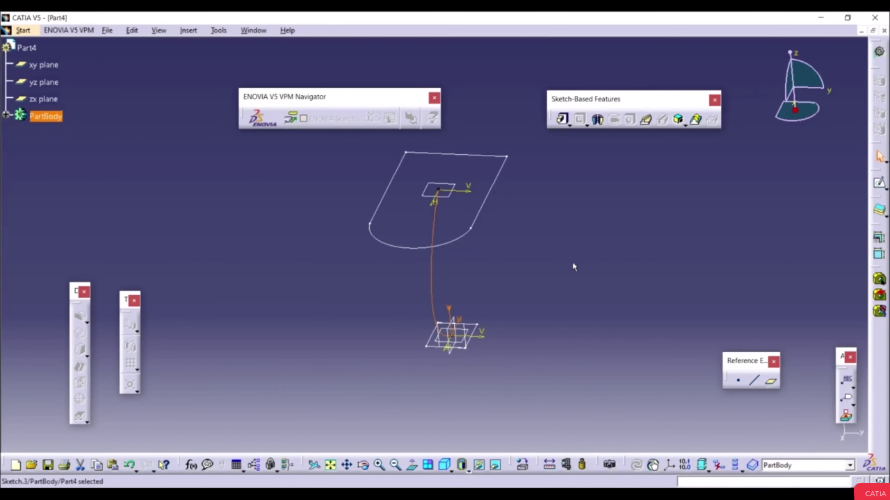
left_click(695, 120)
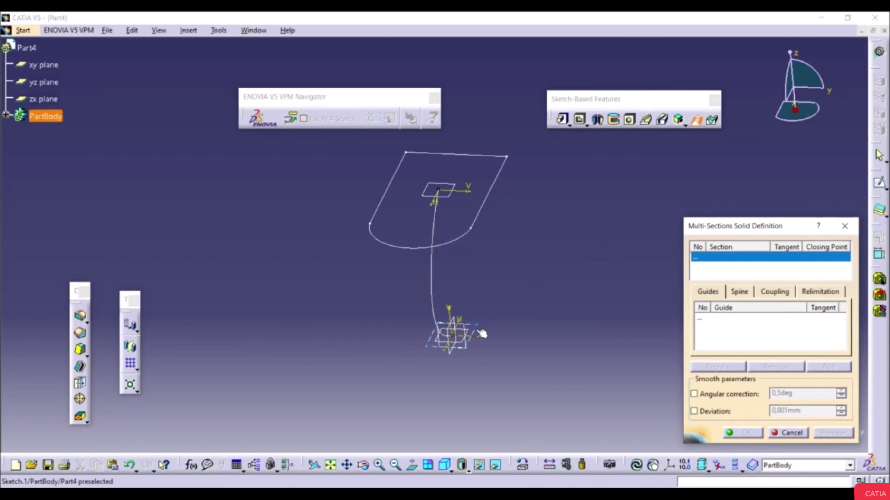
left_click(481, 333)
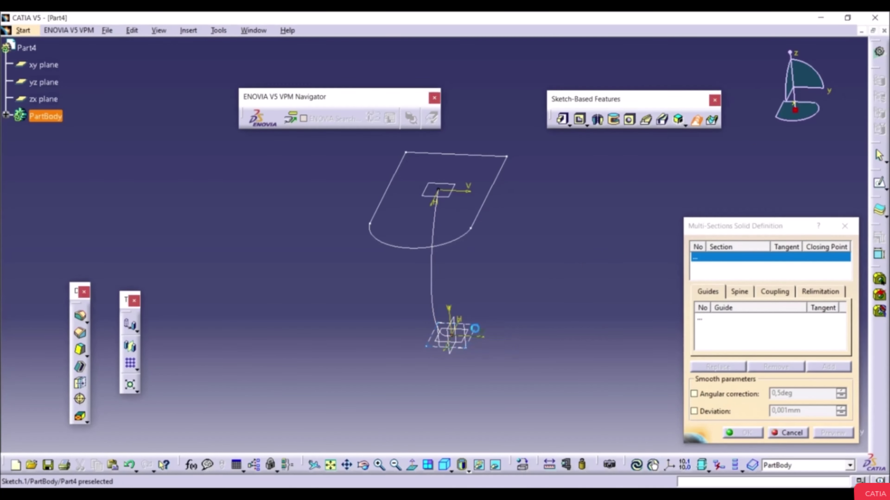
left_click(511, 168)
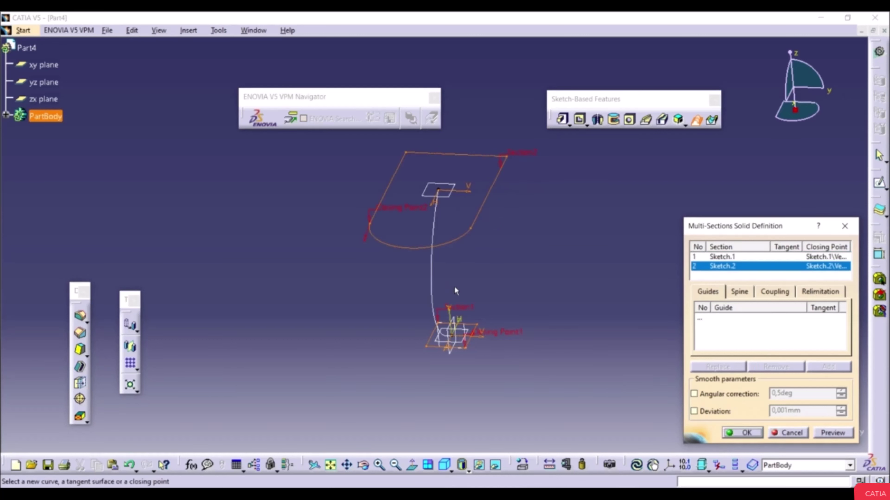
right_click(401, 213)
left_click(433, 279)
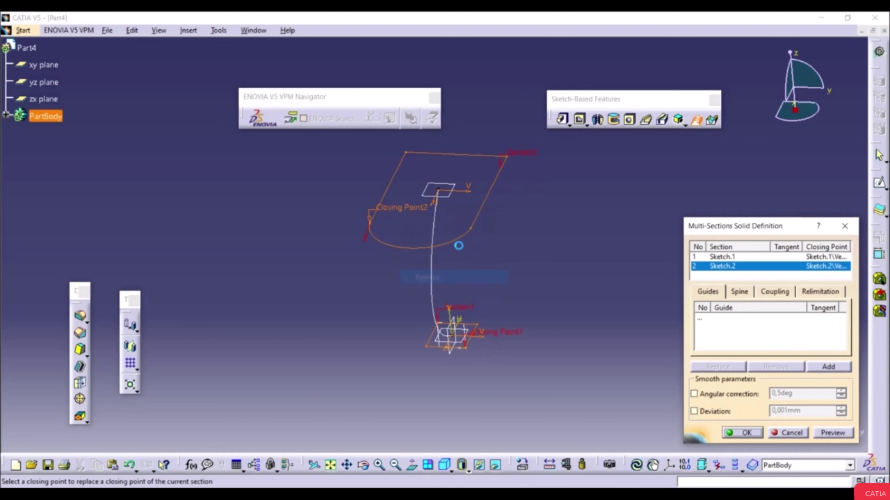
left_click(471, 228)
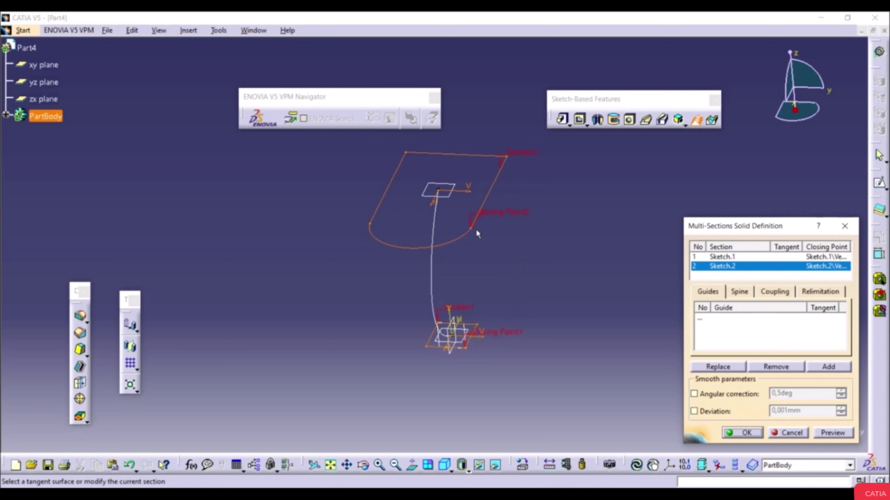
Step: Set the bowed spline as the spine of the Multi-sections Solid, preview it and create the solid
left_click(738, 292)
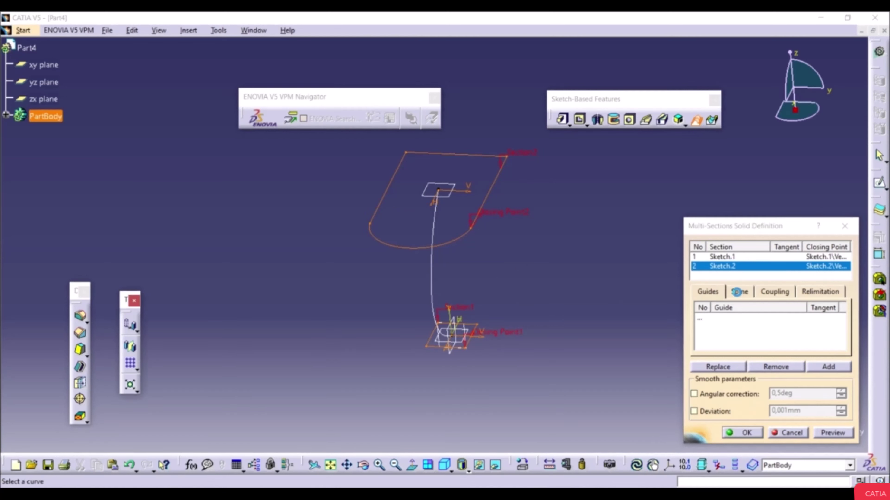
left_click(737, 324)
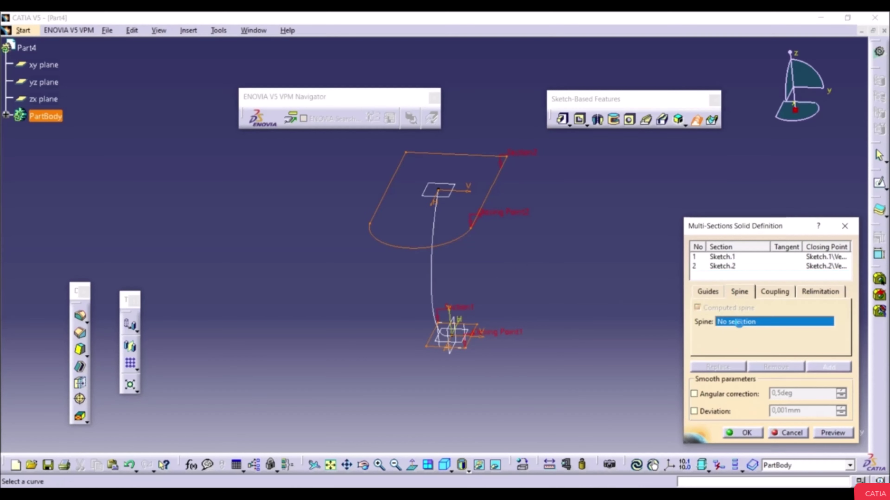
left_click(432, 266)
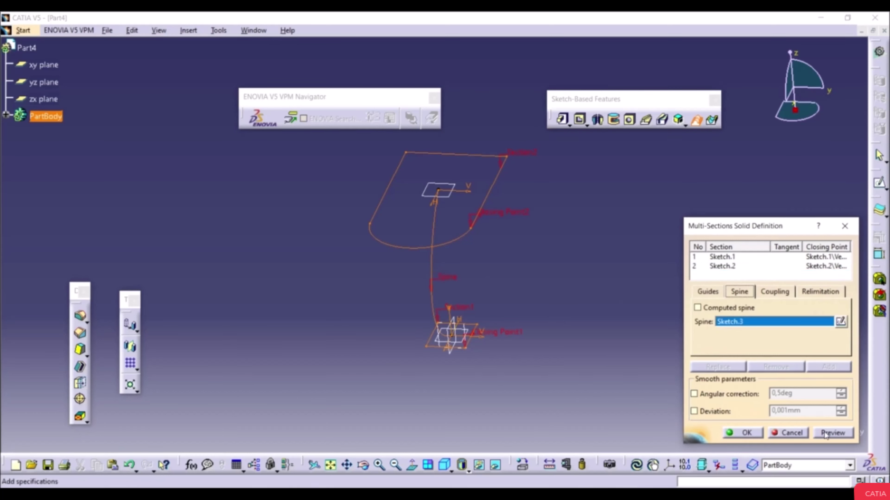
left_click(832, 433)
middle_click_drag(560, 302, 393, 316)
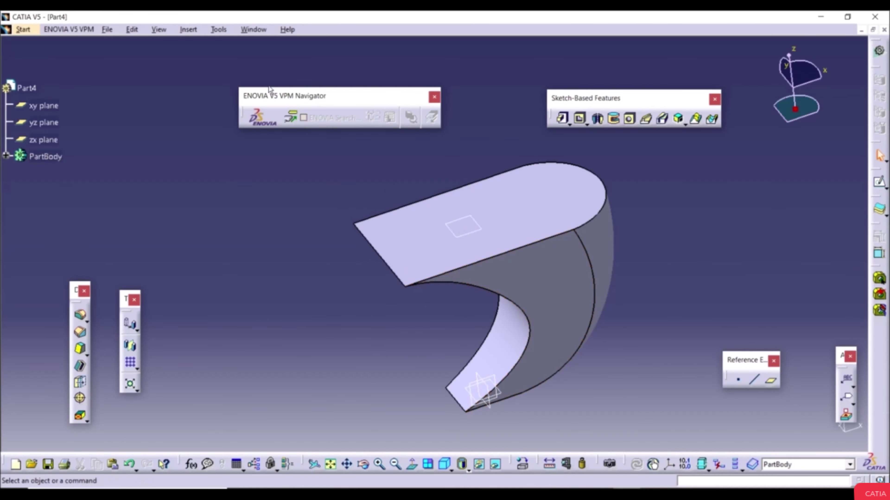
Step: Switch to the Multi section Guide.CATPart document and examine where its guide curve meets the edges of the rectangular sections
left_click(248, 32)
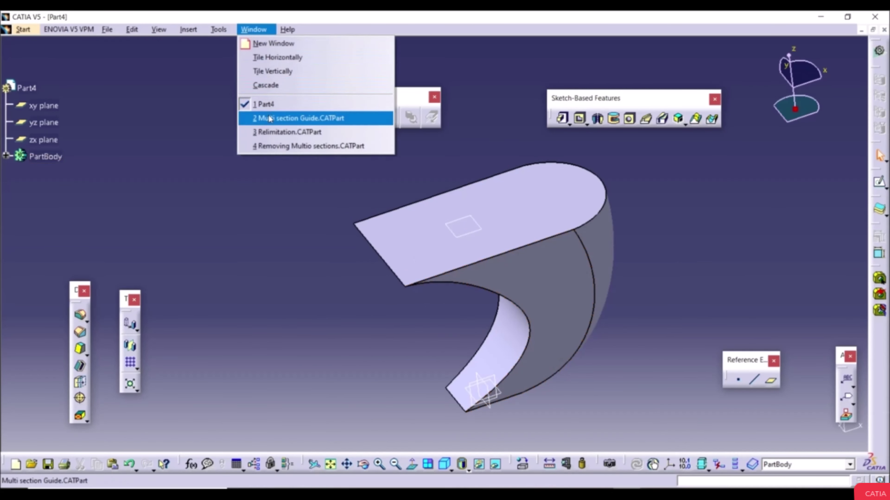
left_click(288, 119)
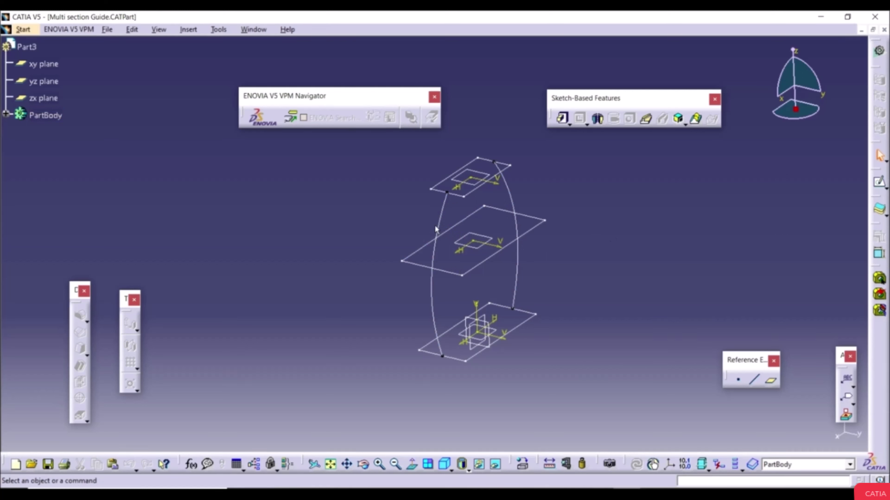
middle_click_drag(436, 228, 452, 221)
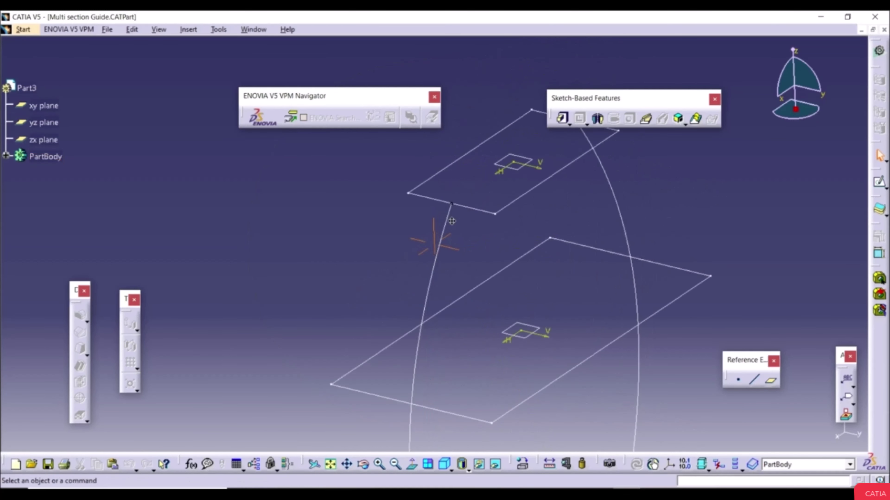
left_click(453, 205)
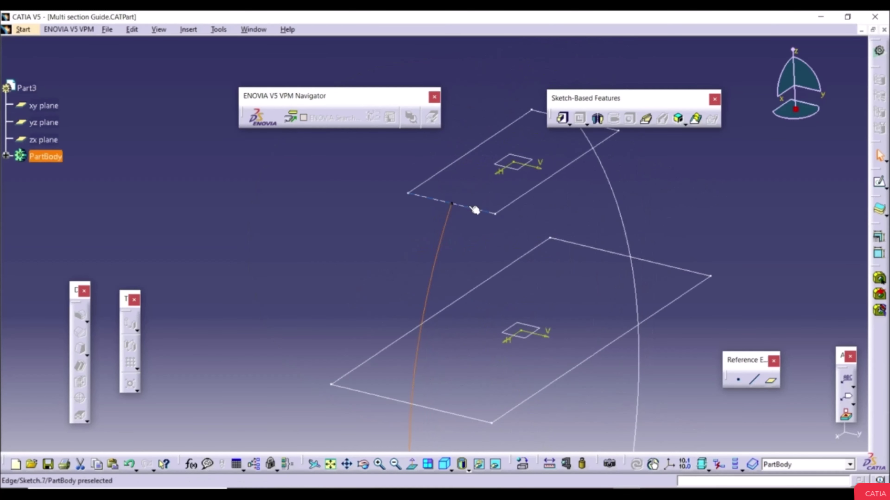
mouse_move(425, 406)
middle_mouse_down()
mouse_move(434, 237)
mouse_move(407, 189)
middle_mouse_up()
left_click(447, 252)
middle_click_drag(447, 253, 494, 198)
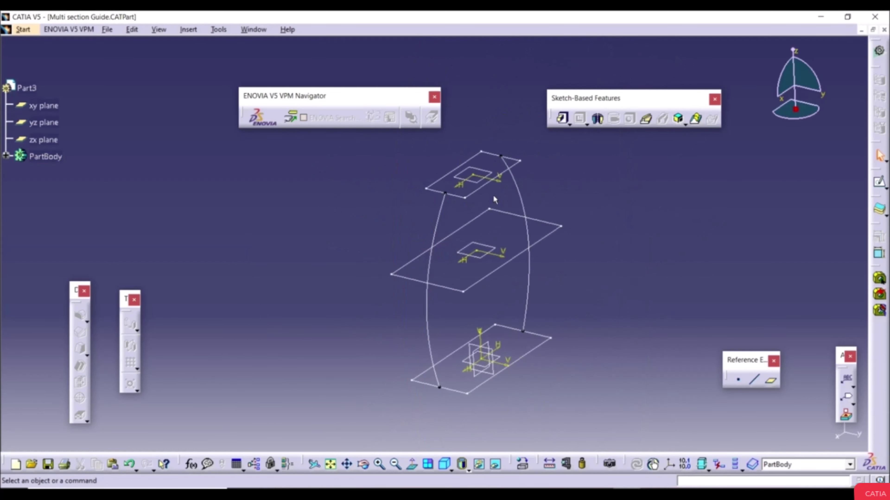
Step: Define a Multi-sections Solid through the lower, middle and upper rectangles and preview its shape without guides
left_click(696, 119)
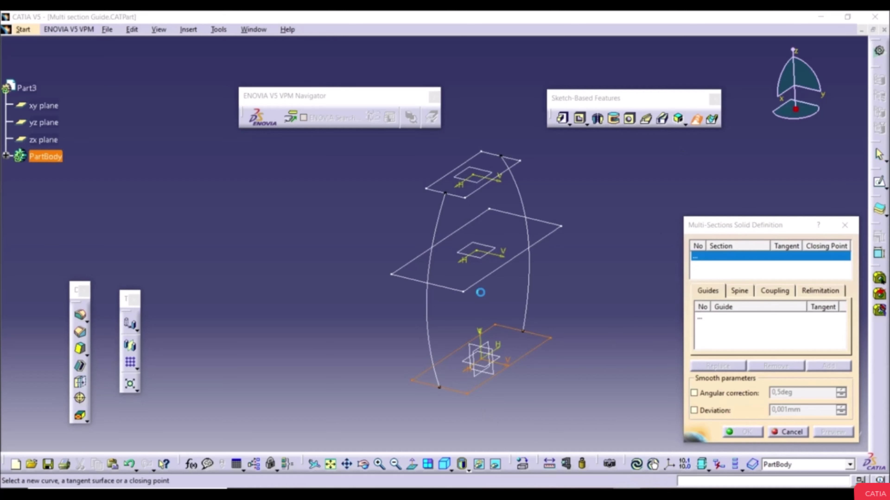
left_click(479, 283)
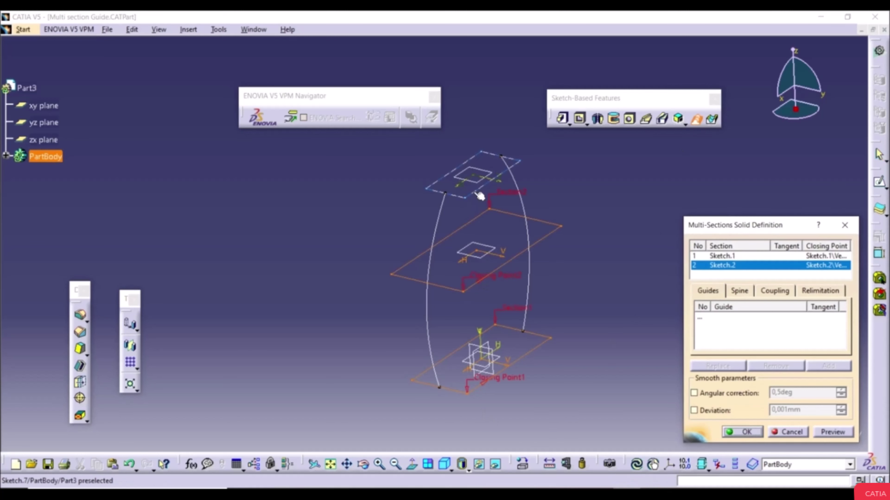
left_click(479, 195)
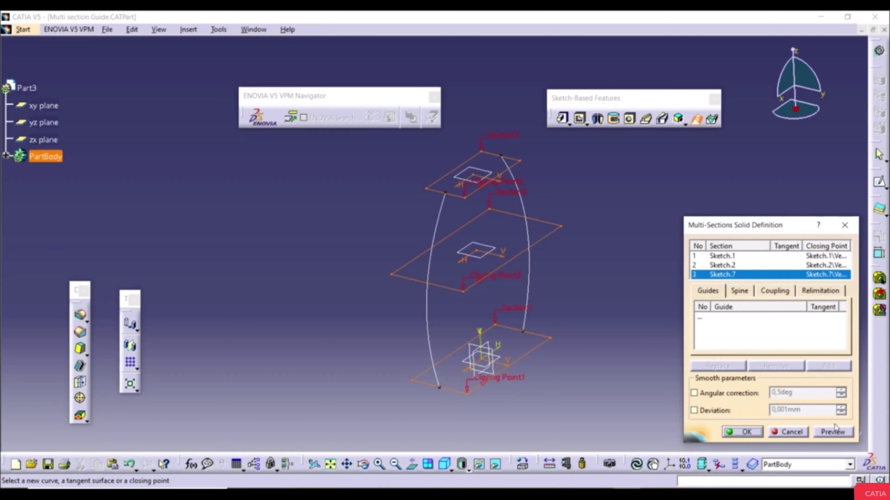
left_click(833, 431)
middle_click_drag(612, 342, 434, 297)
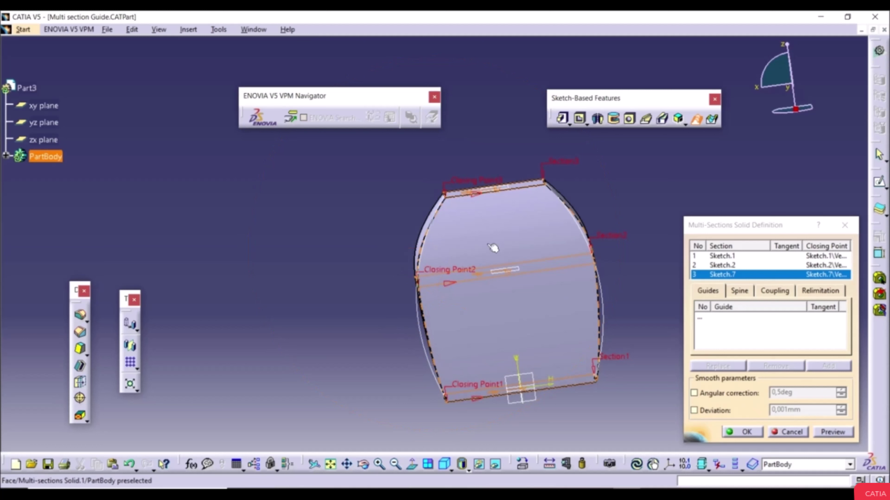
Step: Add the two side curves as guides of the Multi-sections Solid, preview it and create the solid
left_click(713, 292)
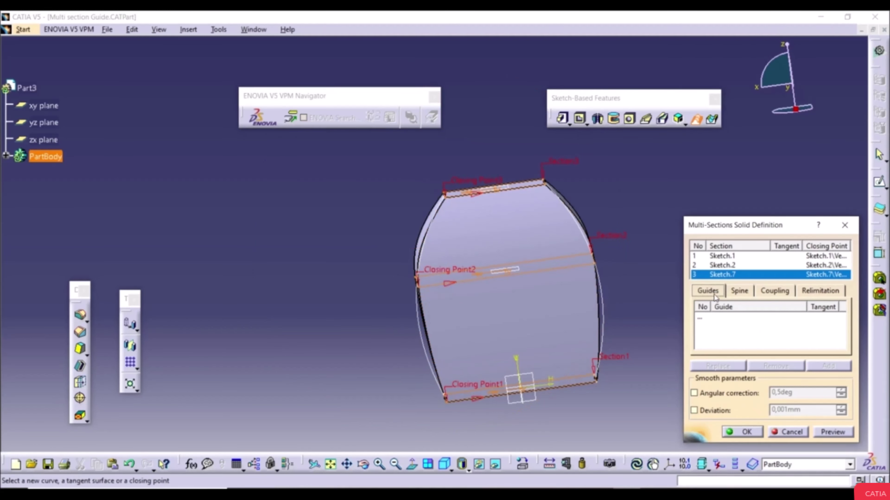
left_click(701, 320)
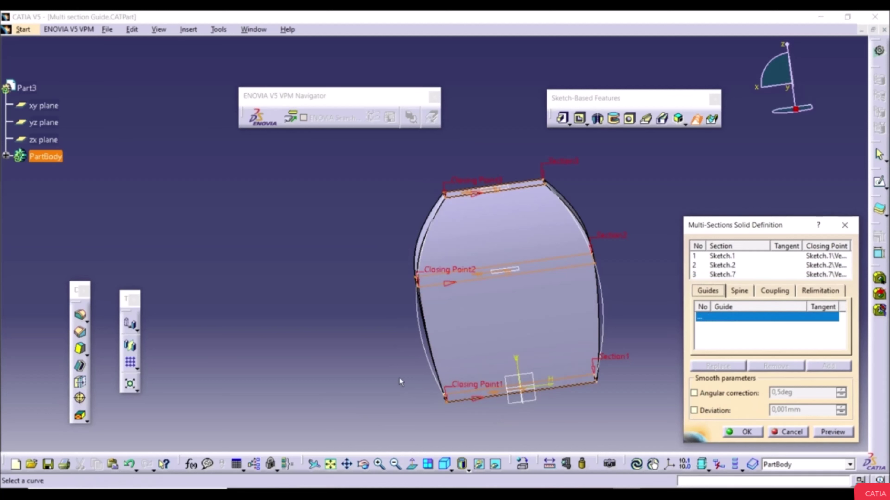
left_click(422, 333)
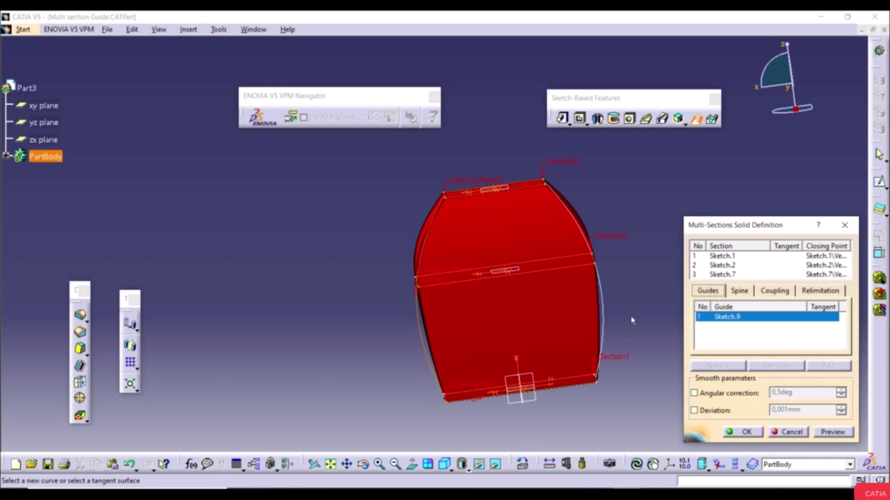
left_click(603, 299)
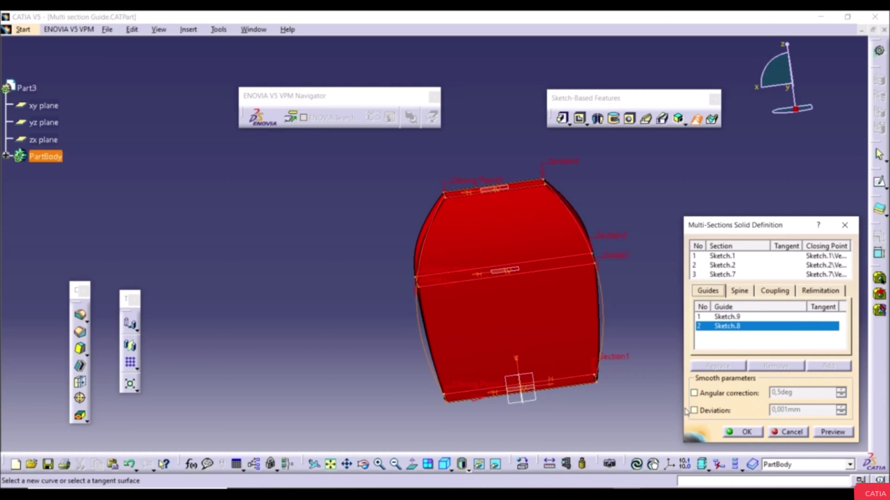
left_click(830, 432)
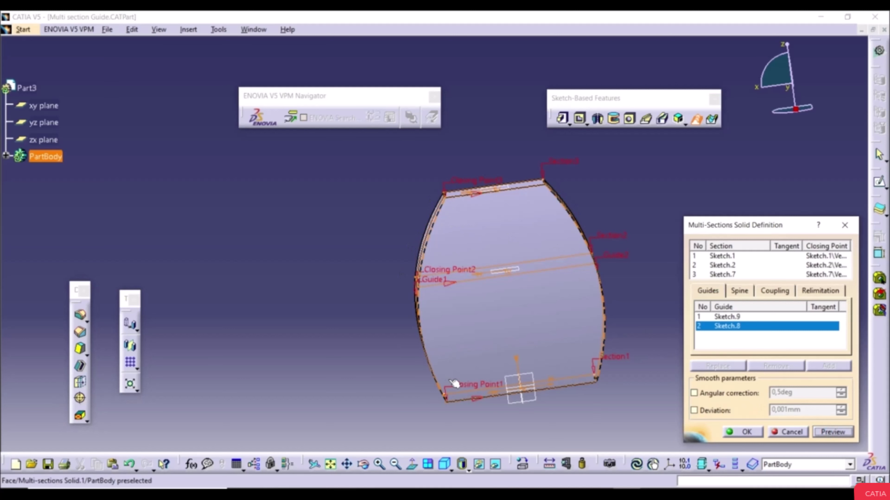
middle_click_drag(455, 383, 445, 345)
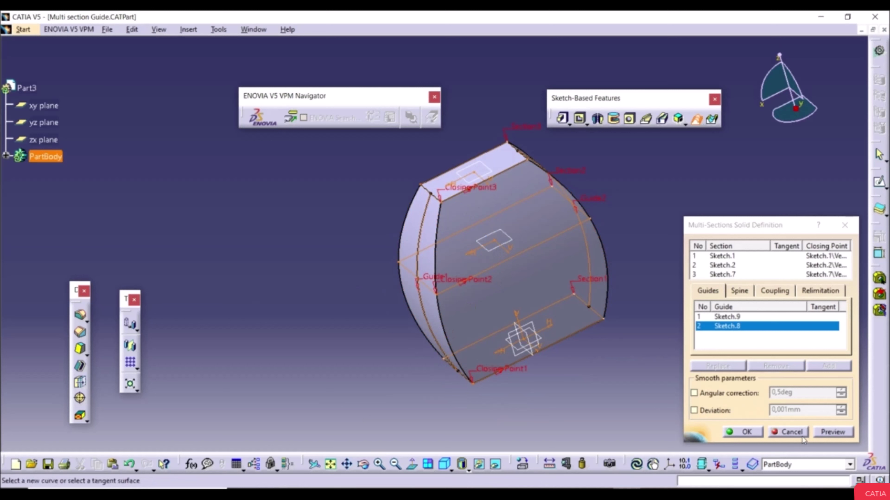
left_click(746, 432)
middle_click_drag(555, 391, 476, 268)
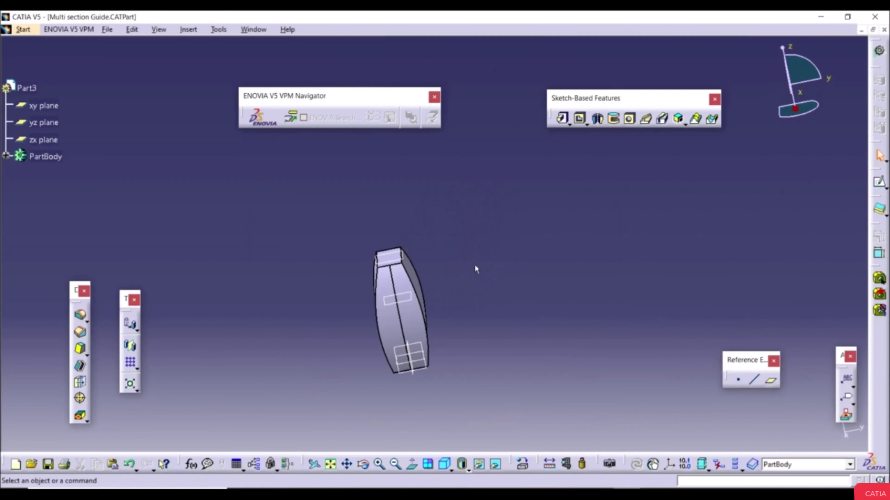
Step: Switch to the Relimitation.CATPart document and view its two profiles and the long curve
left_click(254, 29)
left_click(289, 132)
middle_click_drag(385, 267, 374, 229)
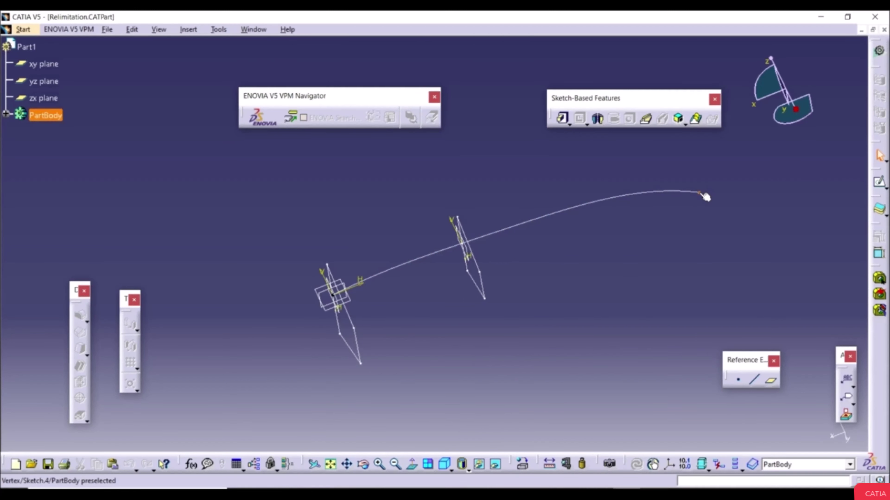
Step: Define a Multi-sections Solid between the two profiles with the long curve as its spine and preview it
left_click(697, 120)
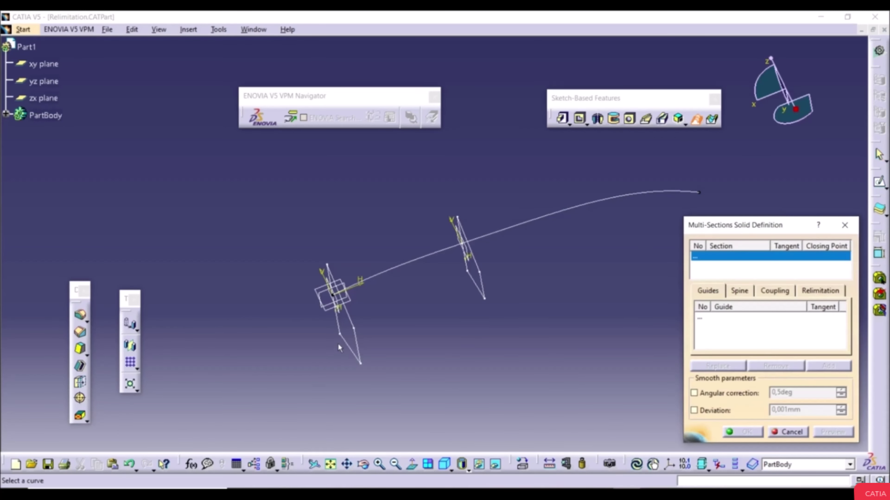
left_click(352, 348)
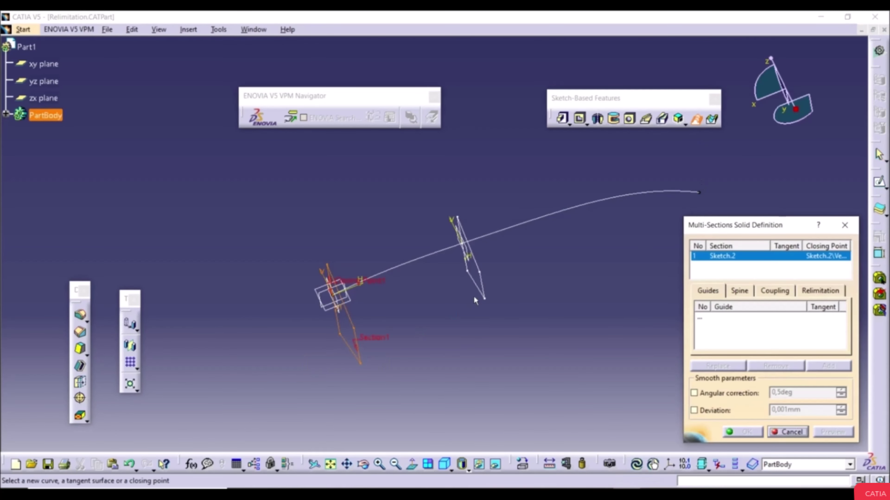
left_click(488, 285)
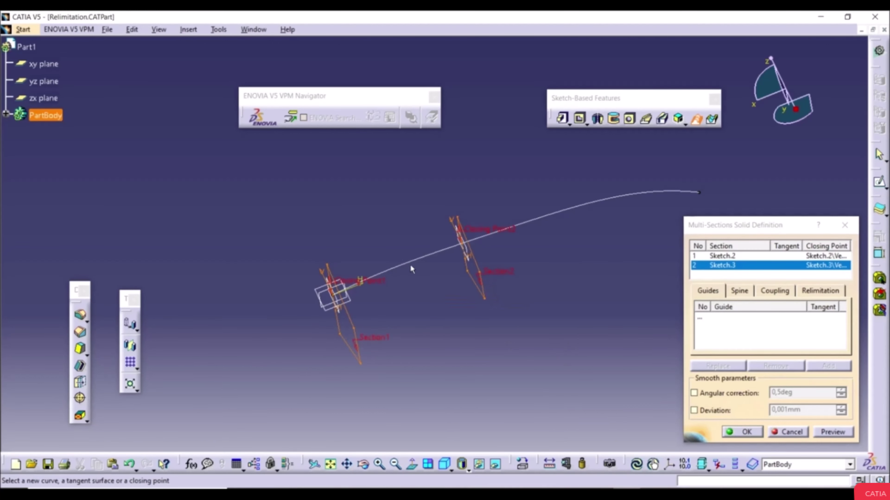
mouse_move(410, 265)
middle_mouse_down()
mouse_move(453, 340)
mouse_move(463, 248)
mouse_move(577, 351)
middle_mouse_up()
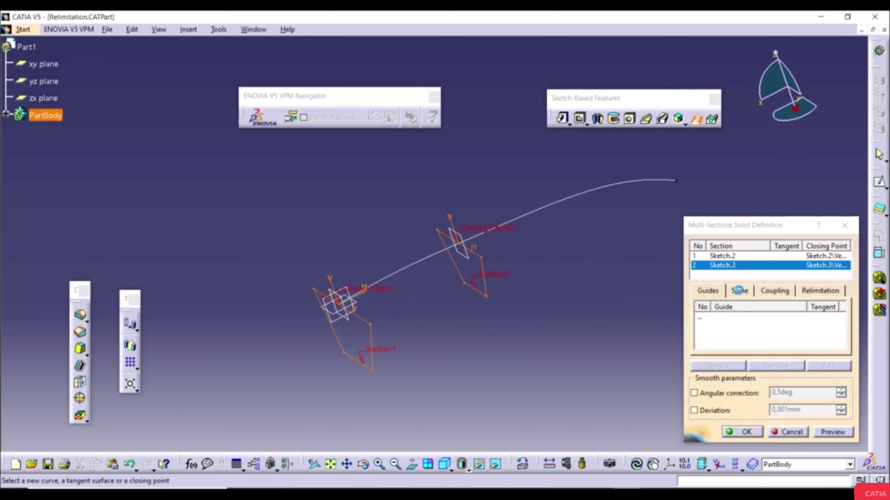
left_click(739, 290)
left_click(734, 320)
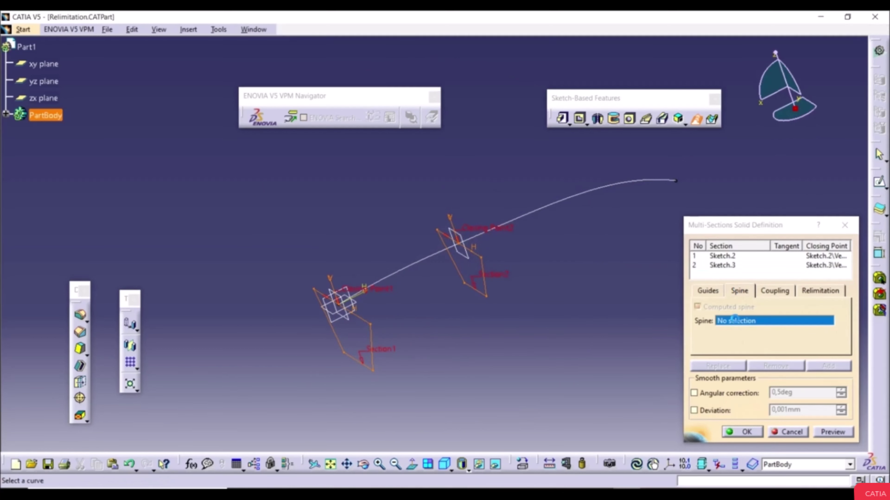
left_click(413, 266)
left_click(832, 432)
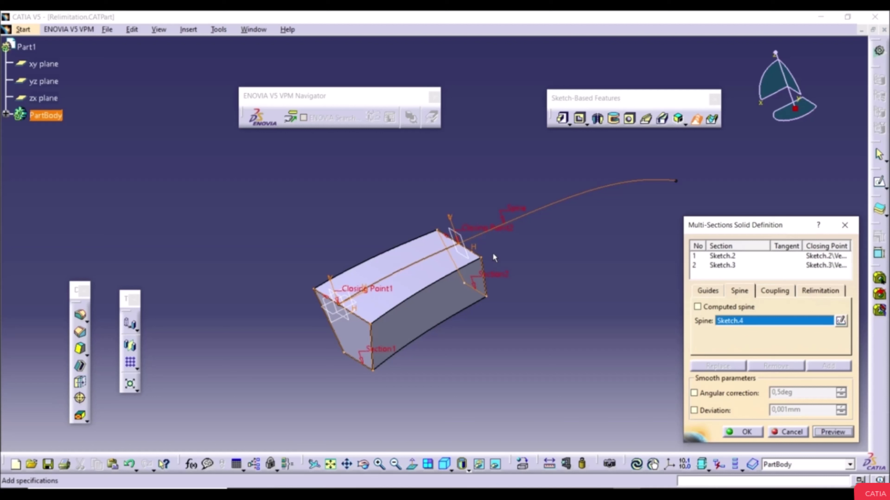
Step: Turn off the relimitation of the Multi-sections Solid on both its start section and its end section
left_click(815, 290)
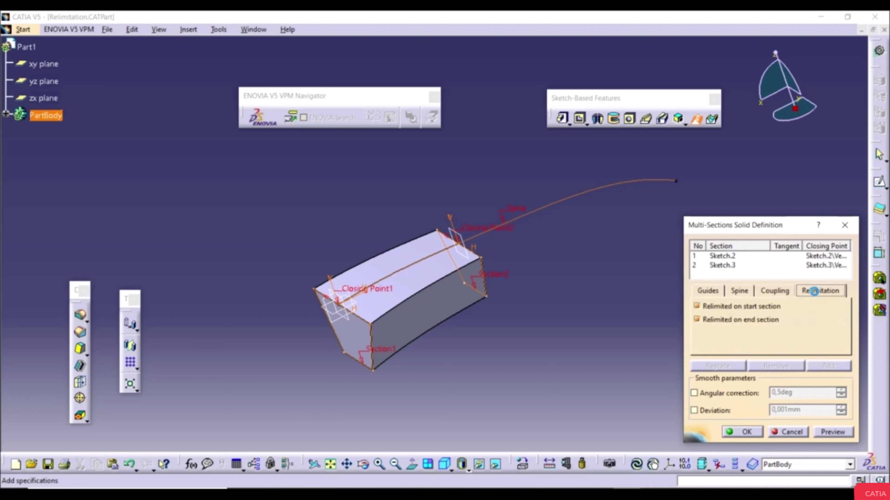
left_click(713, 308)
left_click(719, 322)
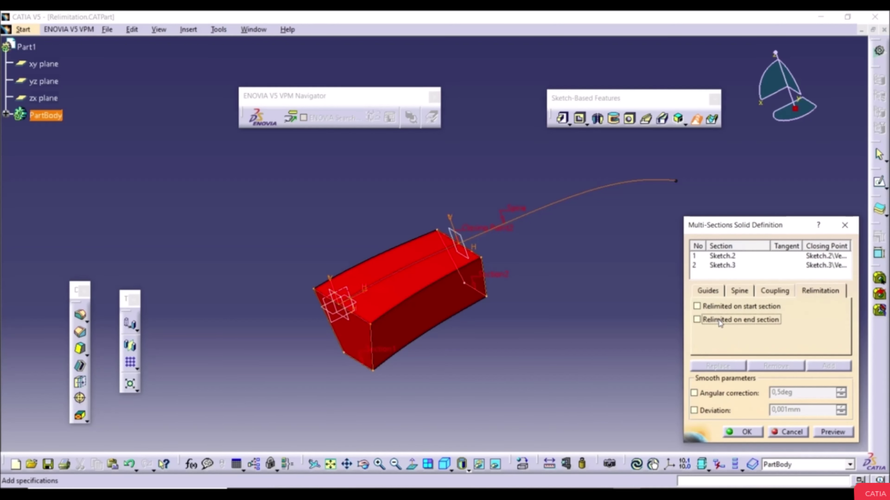
Step: Preview and create the unrelimited Multi-sections Solid, and inspect its extent along the spine
left_click(831, 433)
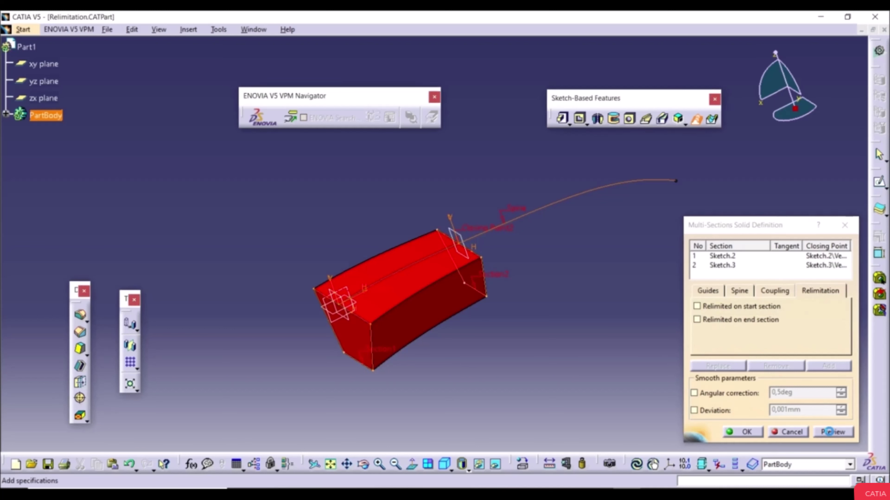
left_click(753, 434)
middle_click_drag(618, 342, 622, 287)
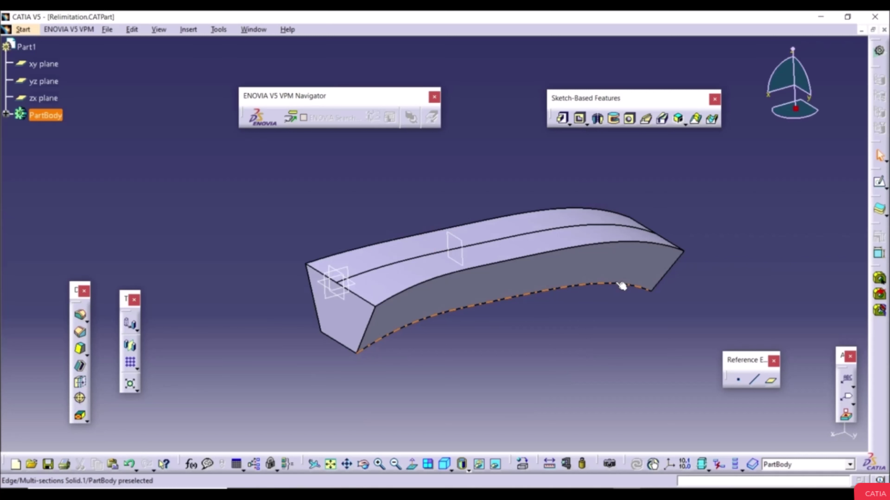
middle_click_drag(622, 287, 512, 215)
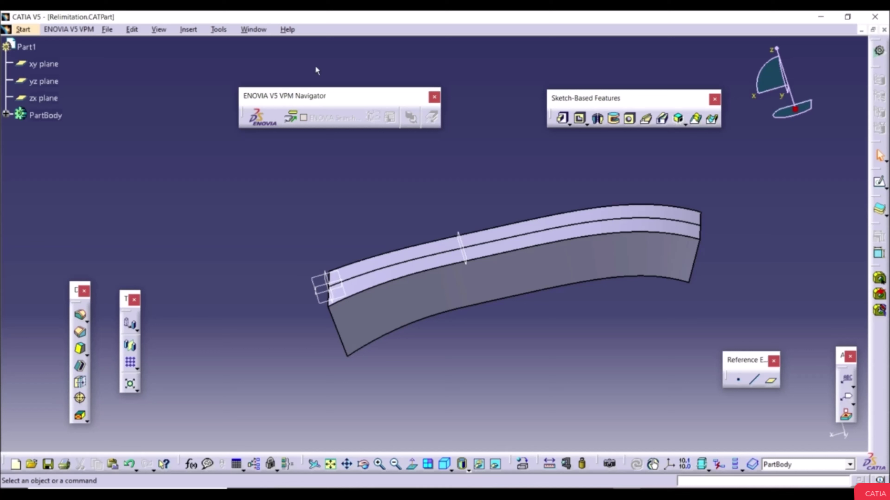
Step: Switch to the Removing Multio sections.CATPart document and view its block with the three circular profiles
left_click(259, 31)
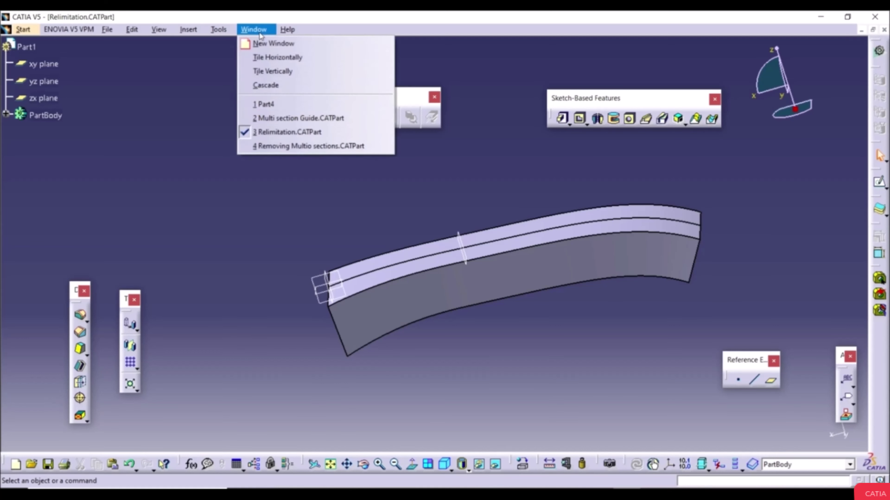
left_click(304, 146)
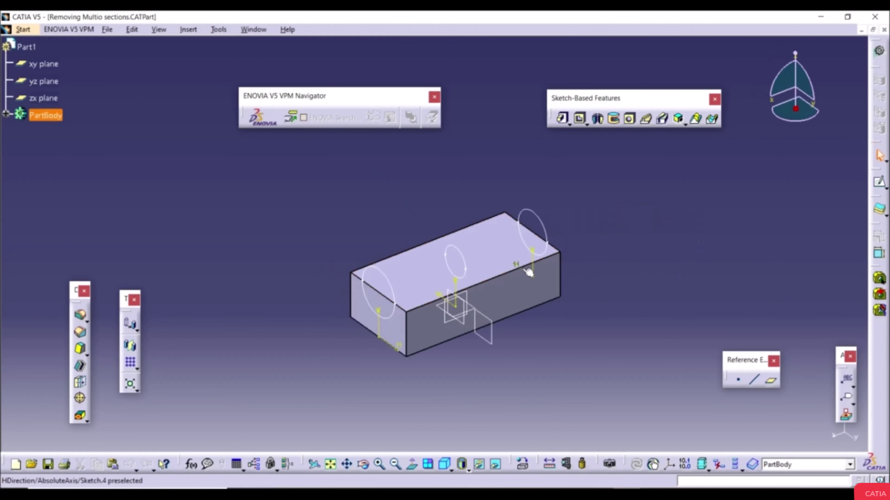
middle_click_drag(477, 263, 534, 251)
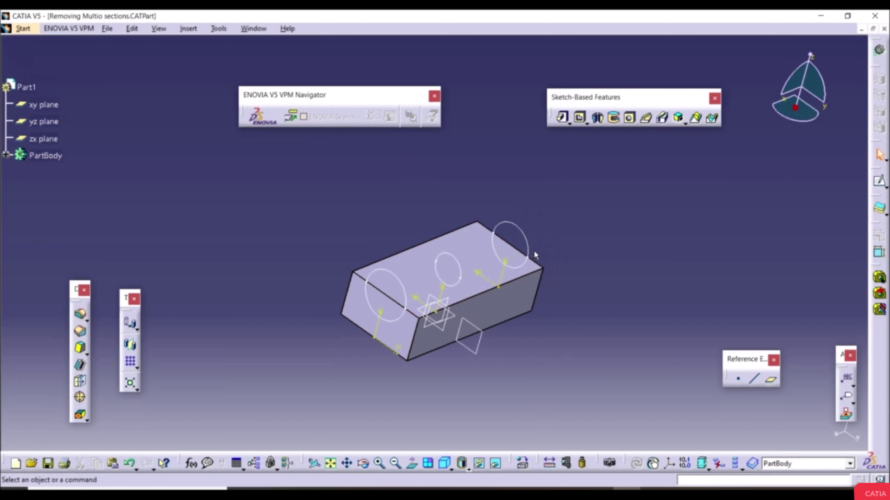
Step: Define a Removed Multi-sections Solid through the block's three circular profiles in order and try to preview it
left_click(713, 119)
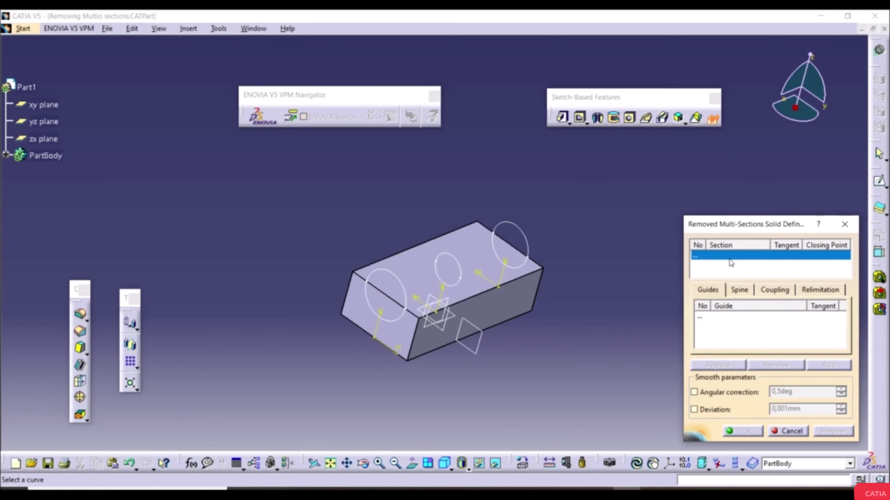
left_click(399, 279)
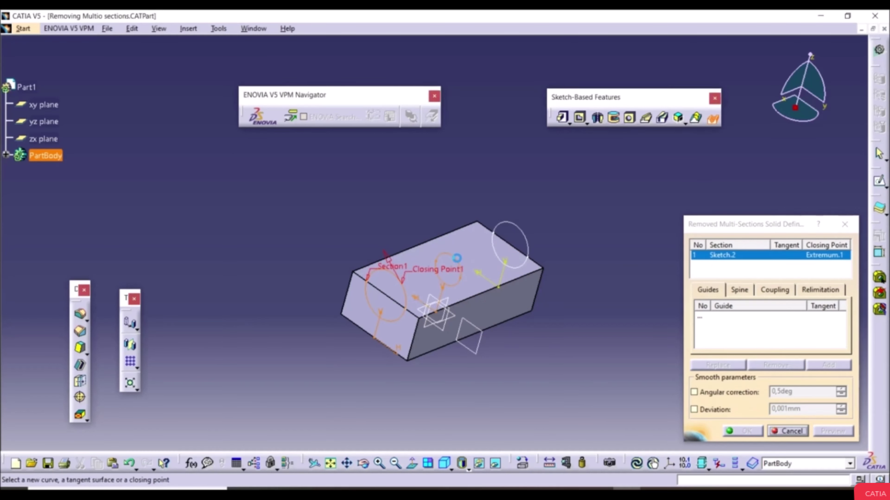
left_click(456, 258)
left_click(526, 246)
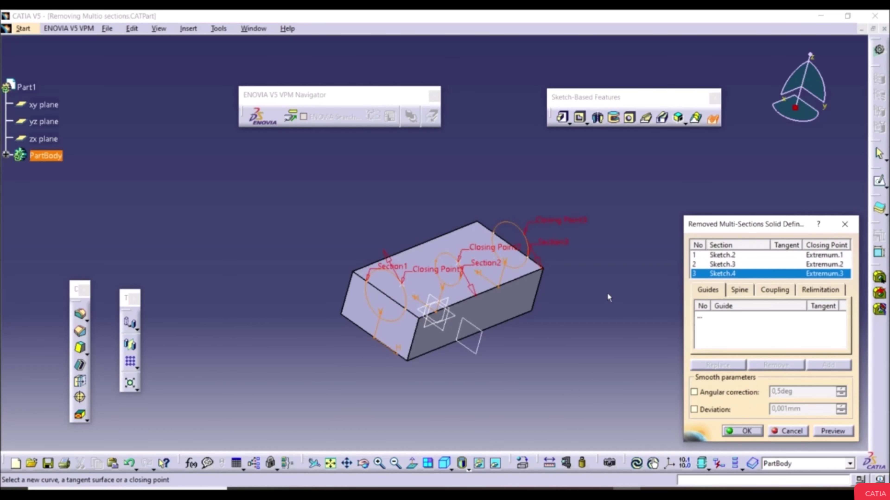
left_click(837, 432)
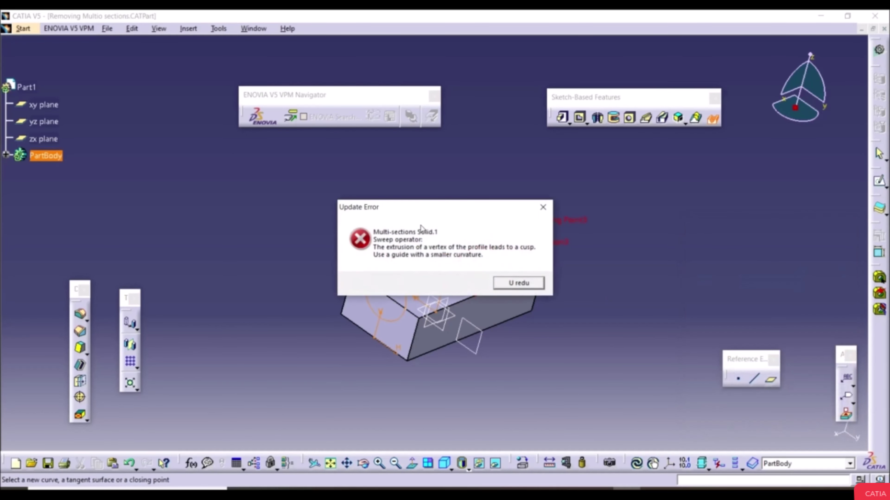
left_click(514, 283)
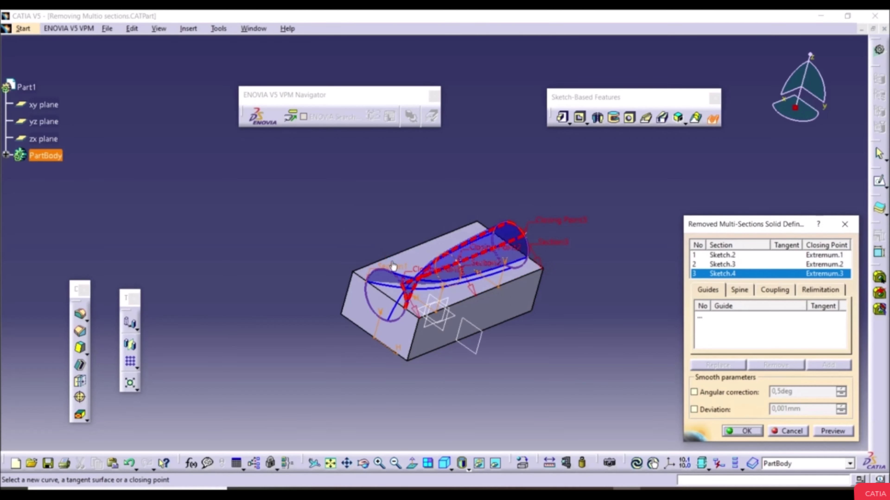
Step: Preview the Removed Multi-sections Solid again, create the cut and view it on the block
left_click(844, 432)
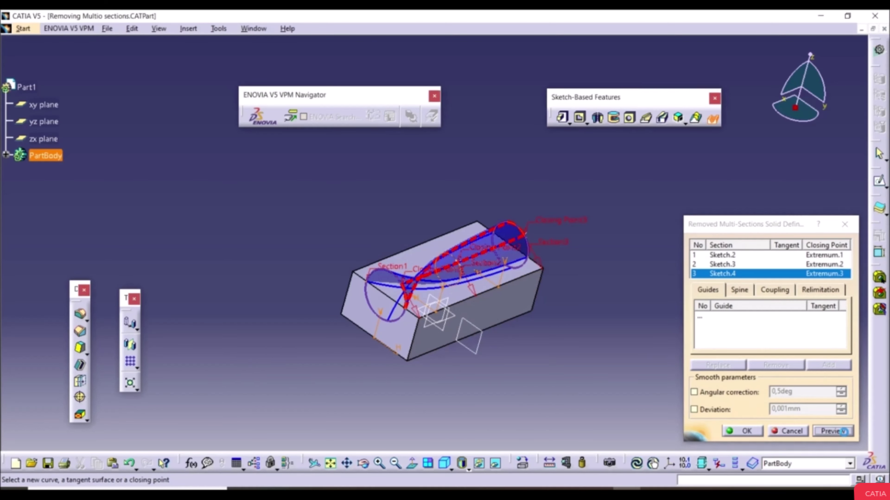
left_click(746, 437)
middle_click_drag(431, 277, 280, 323)
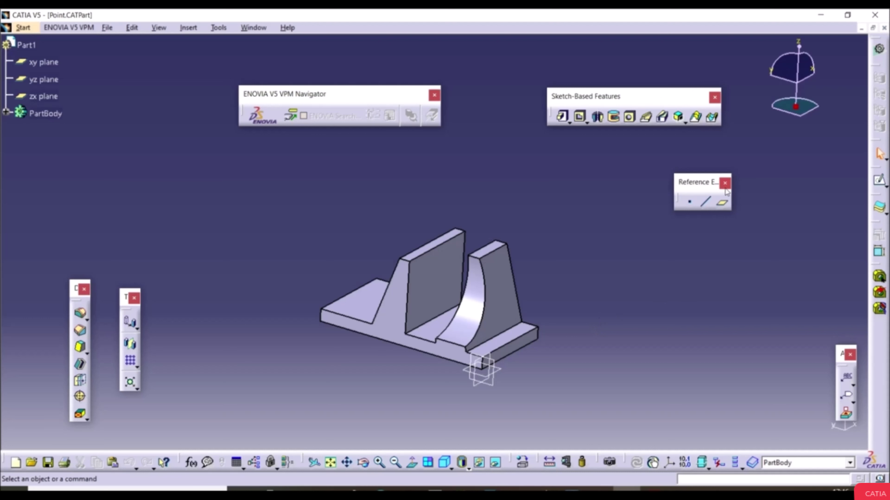
Step: Define a reference point by coordinates at X 100 mm and Y 100 mm from the default origin
left_click(691, 203)
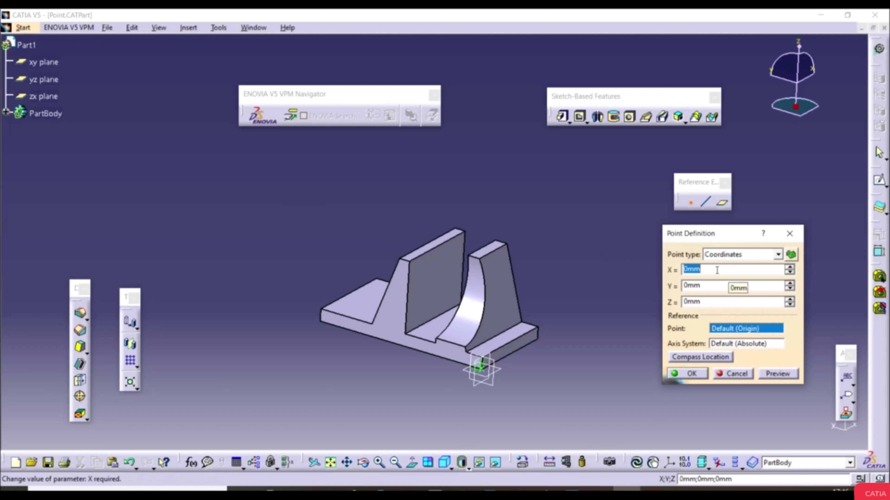
type("100")
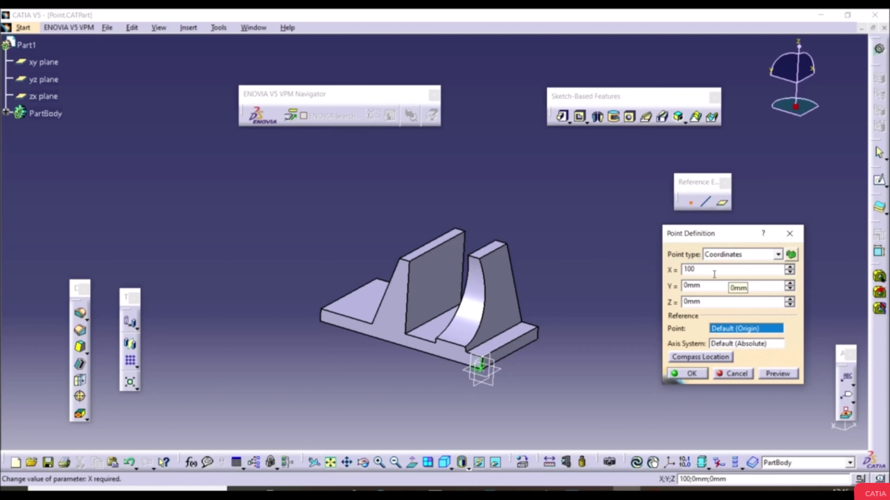
key("Tab")
type("100")
key("Return")
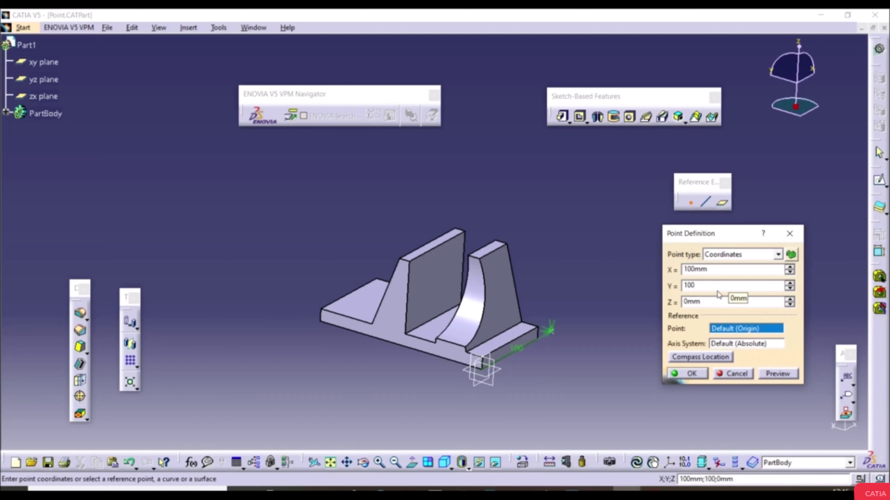
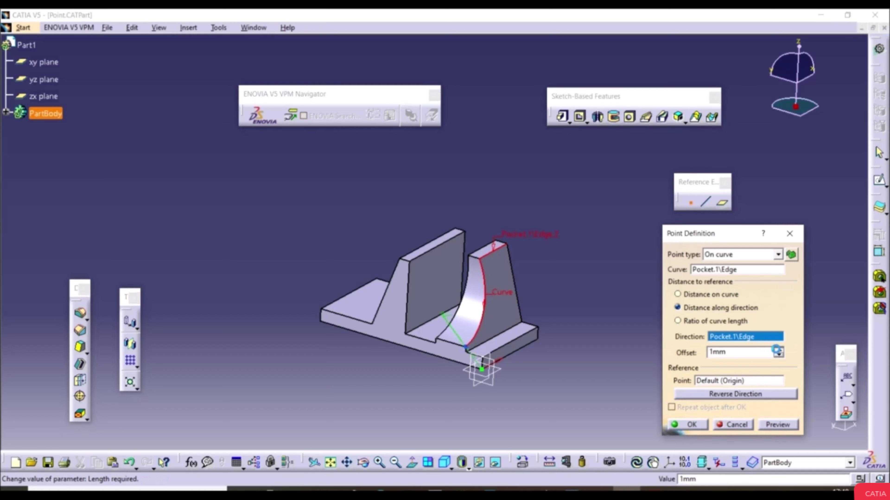
Step: Offset the point on the curved edge by 29 mm along the direction, and try curve length ratios of 0.5 and 0.95
left_click_drag(776, 350, 778, 353)
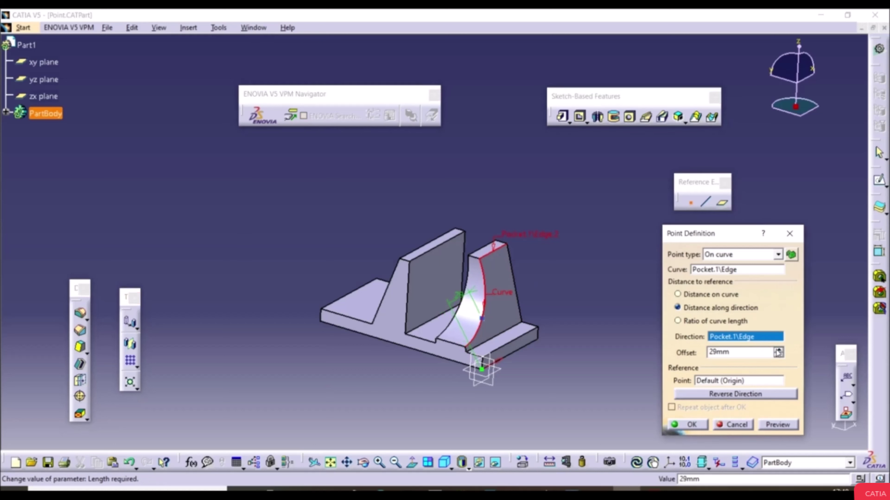
left_click(697, 322)
left_click(713, 338)
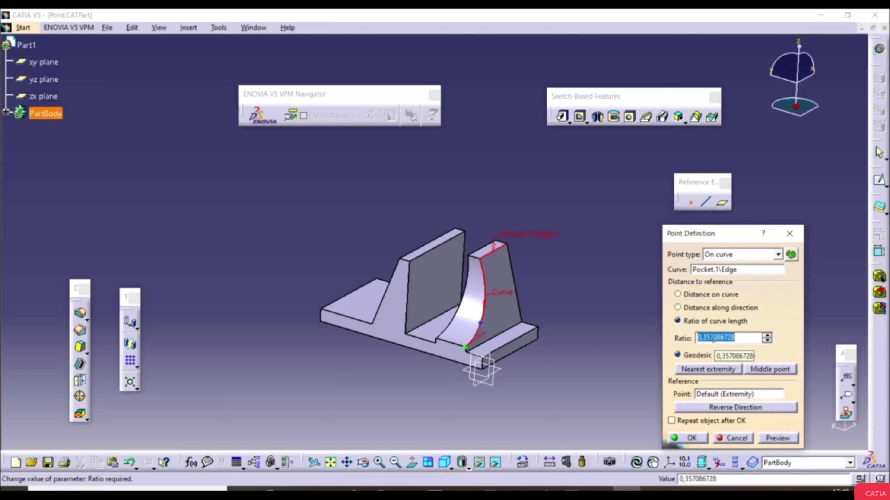
type(".5")
key("Return")
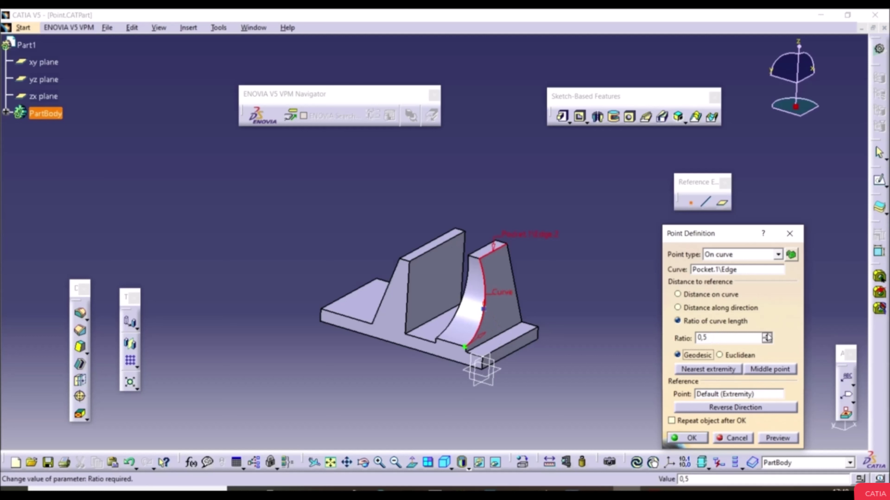
left_click_drag(767, 335, 767, 335)
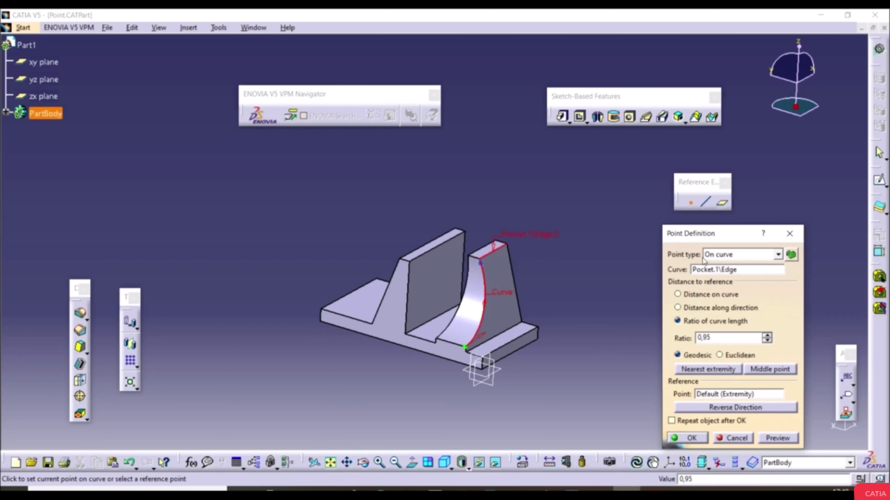
Step: Create a point on the plane of the rib's sloped face at about H -127.8 mm and V 12.9 mm
left_click(713, 255)
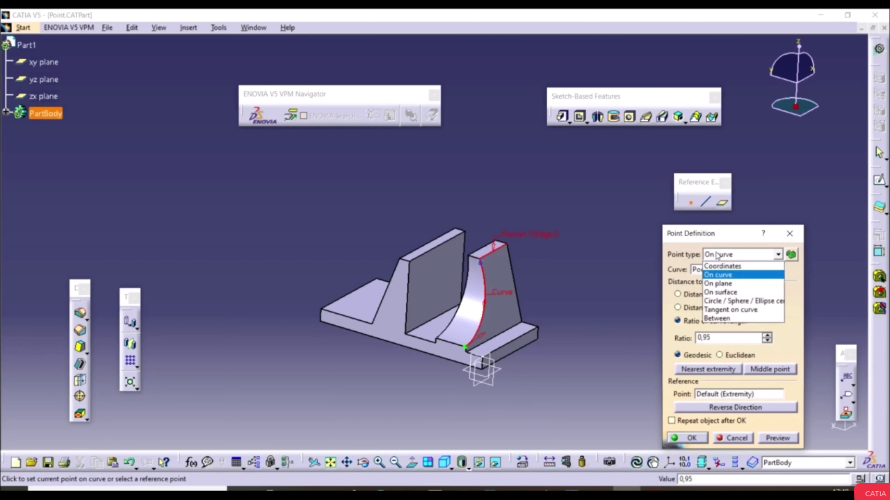
left_click(729, 288)
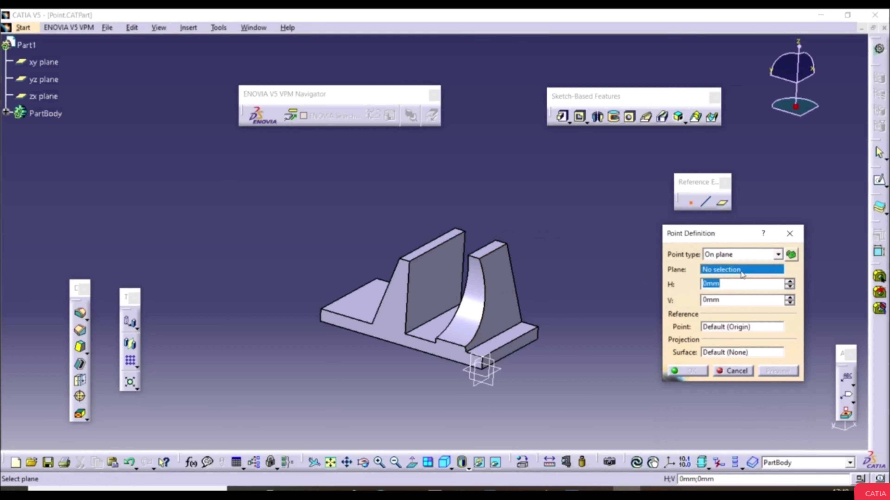
middle_click_drag(483, 345, 538, 345)
left_click(390, 307)
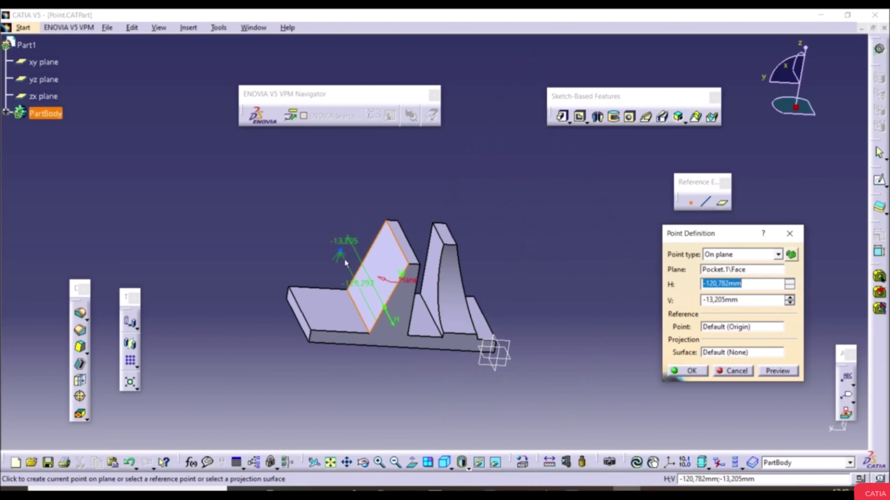
left_click(356, 259)
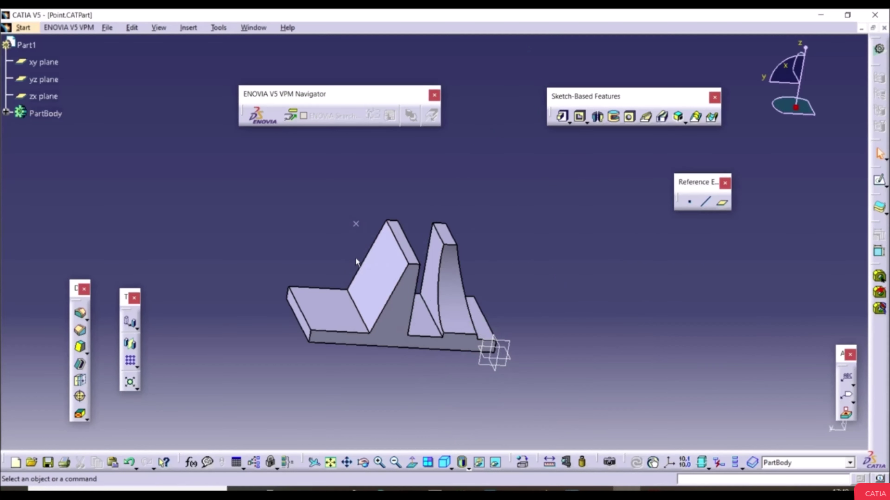
middle_click_drag(355, 259, 351, 233)
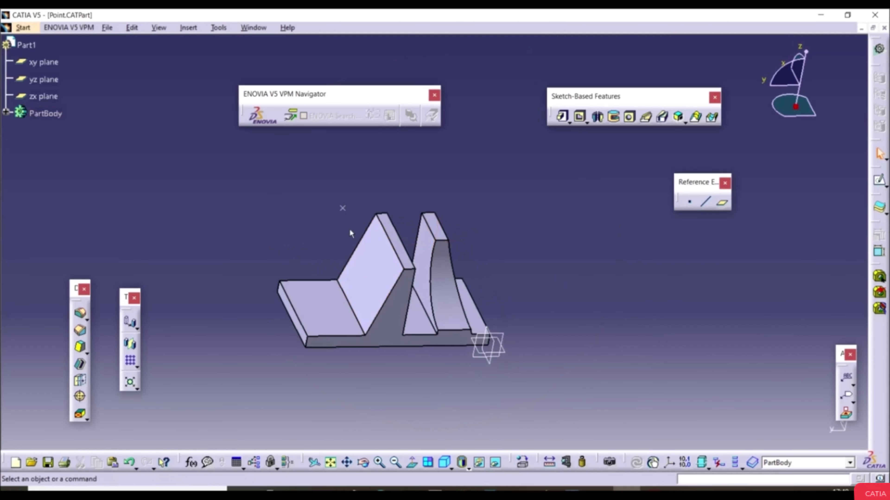
Step: Start another reference point, positioned on the curved pocket surface about 22.6 mm from the middle of the face
left_click(689, 202)
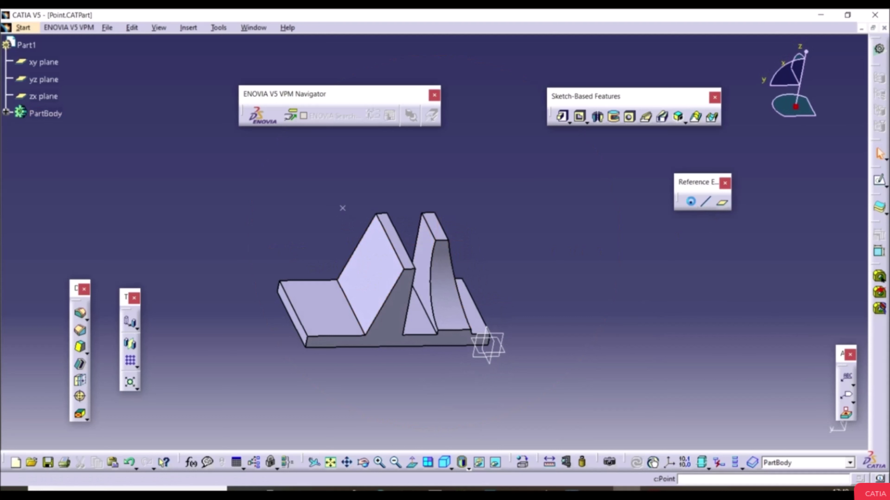
left_click(734, 249)
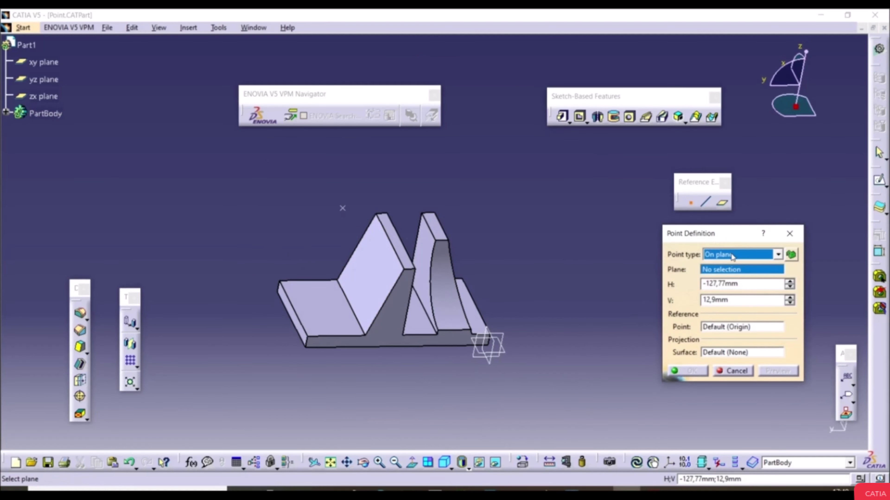
left_click(732, 257)
left_click(732, 291)
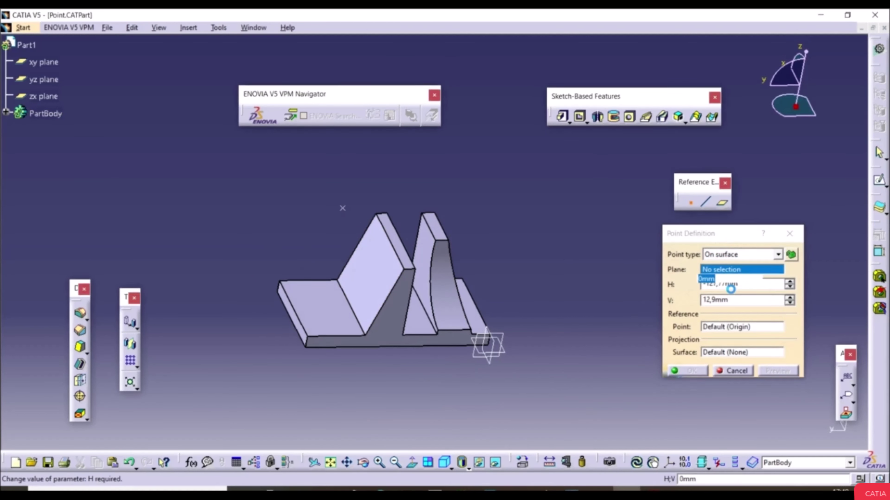
left_click(450, 314)
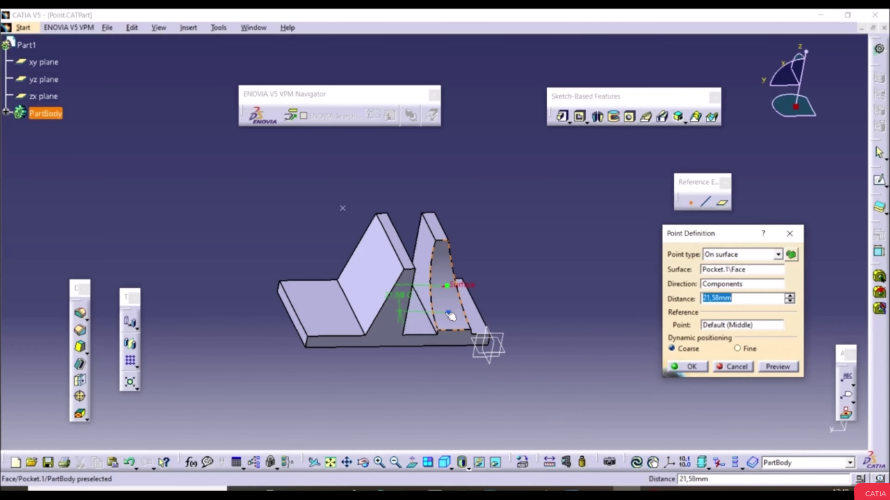
left_click(454, 318)
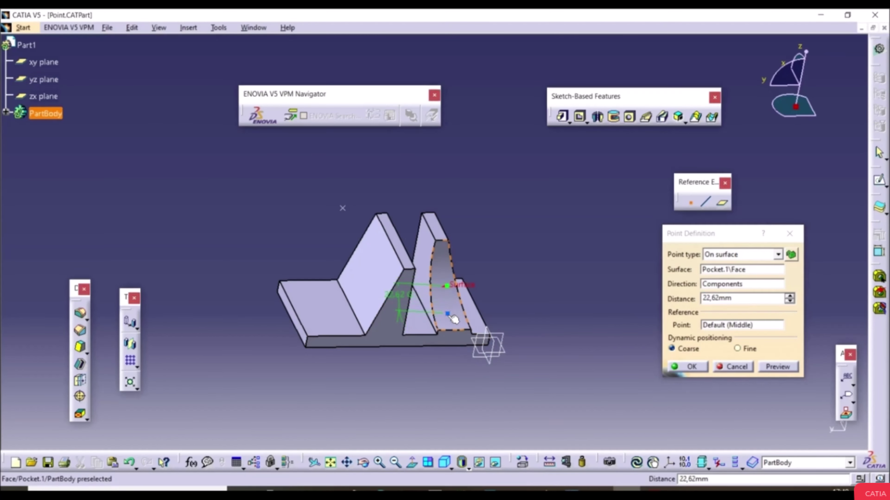
middle_click_drag(457, 344, 312, 341)
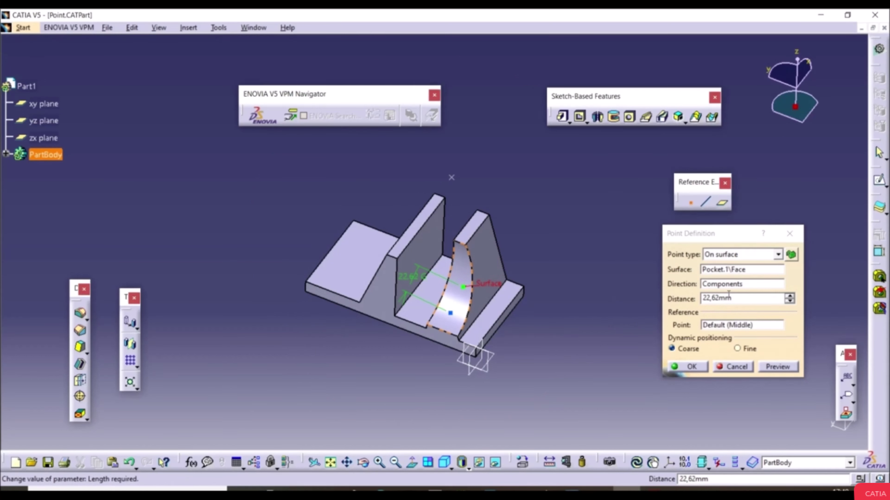
Step: Change the point type to Circle / Sphere / Ellipse center and create the point at the centre of the pocket's curved edge
left_click(683, 309)
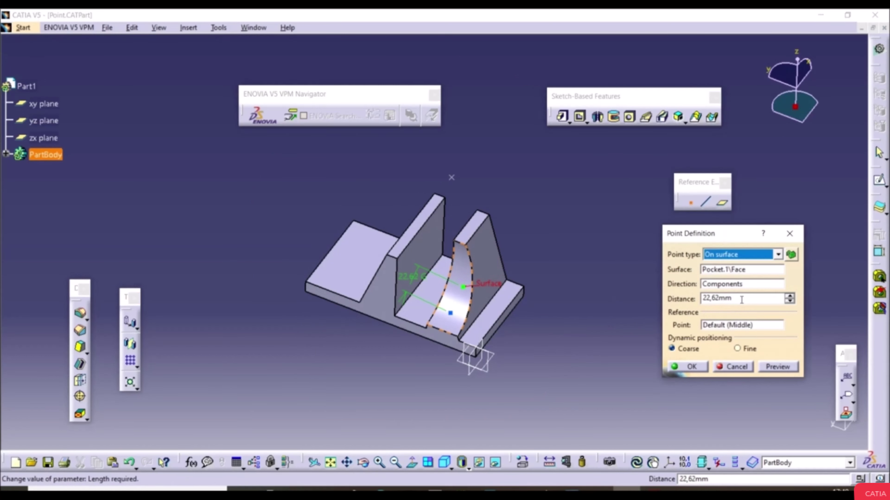
key("alt+Down")
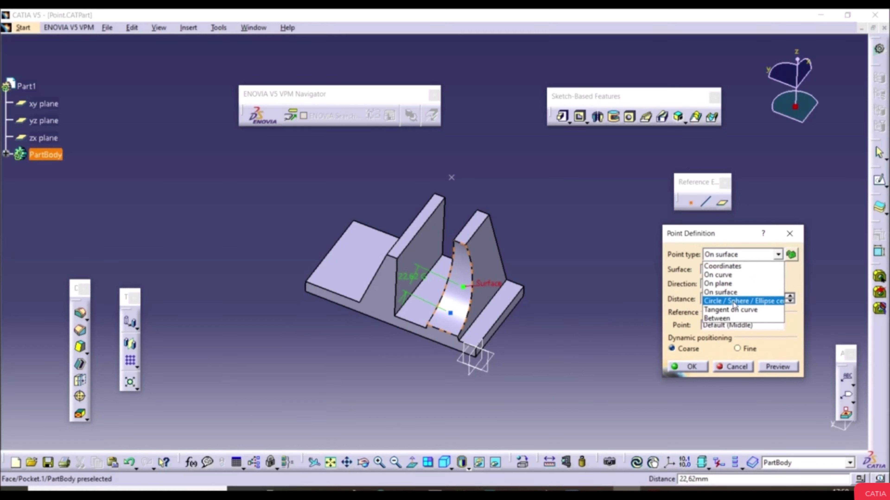
left_click(734, 302)
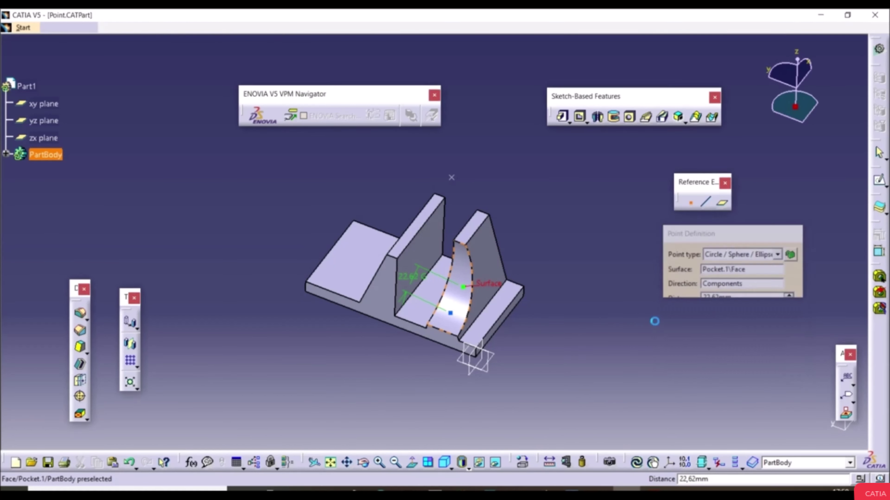
left_click(513, 282)
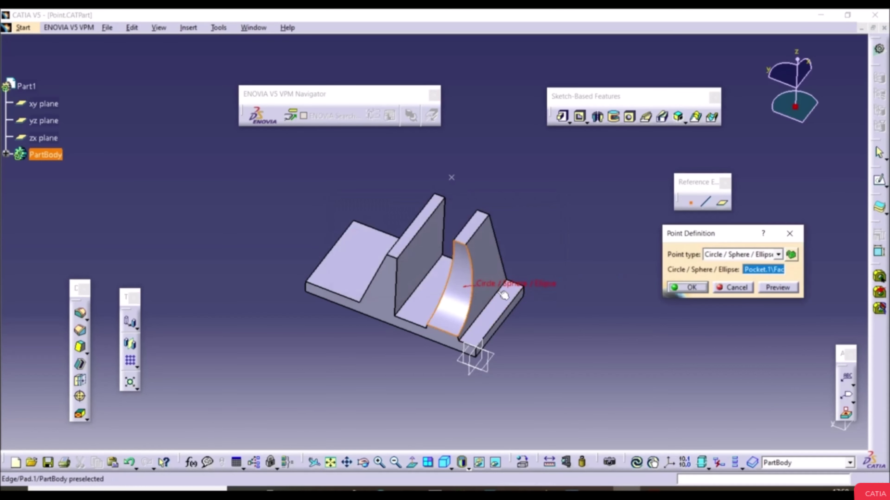
left_click(476, 299)
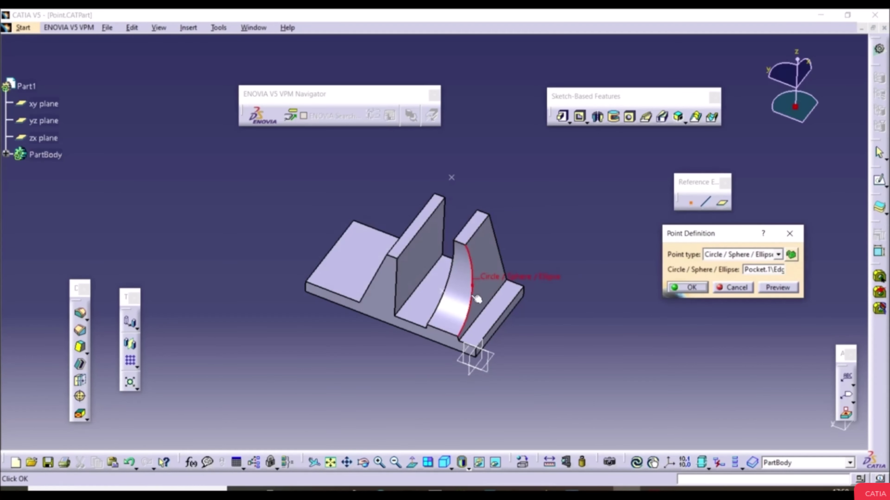
middle_click_drag(465, 308, 528, 293)
left_click(687, 287)
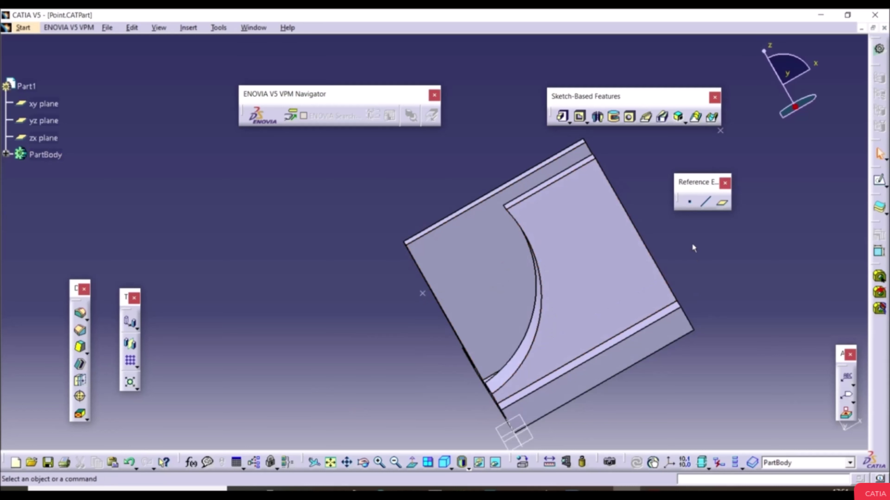
Step: Create a Tangent on curve point on the pocket's curved edge, using the straight edge at the pocket's foot as direction
left_click(692, 205)
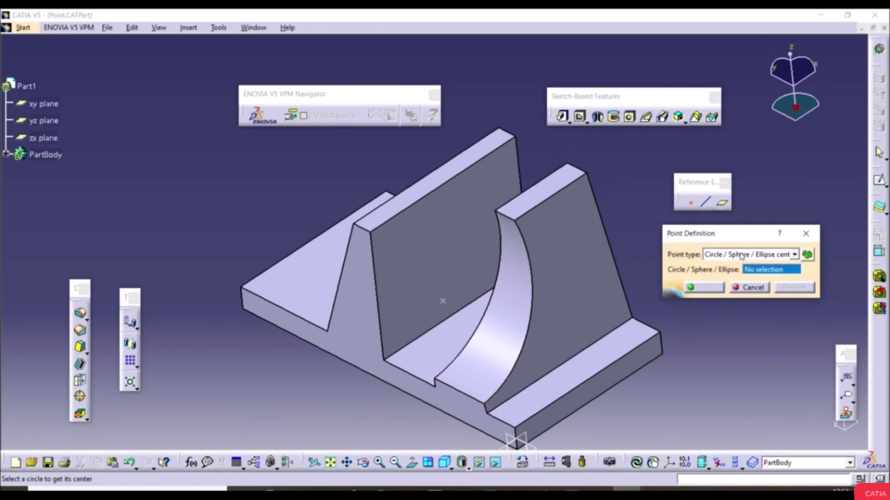
left_click(794, 255)
left_click(740, 309)
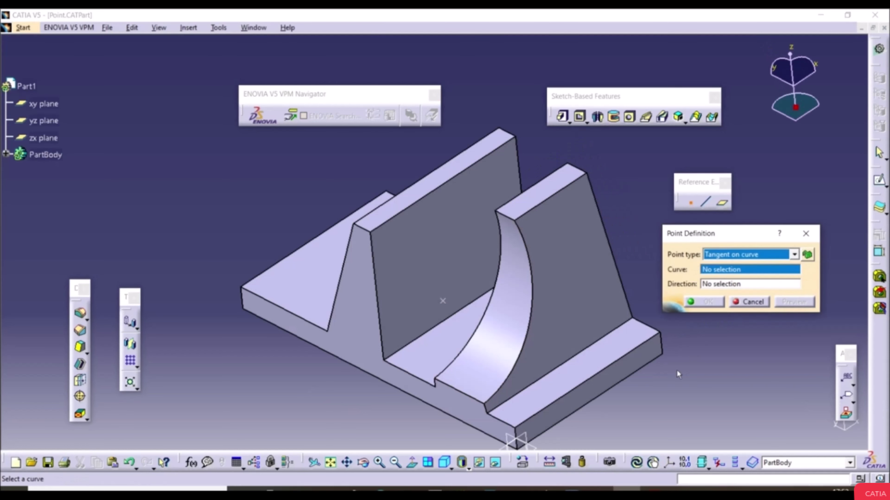
left_click(535, 318)
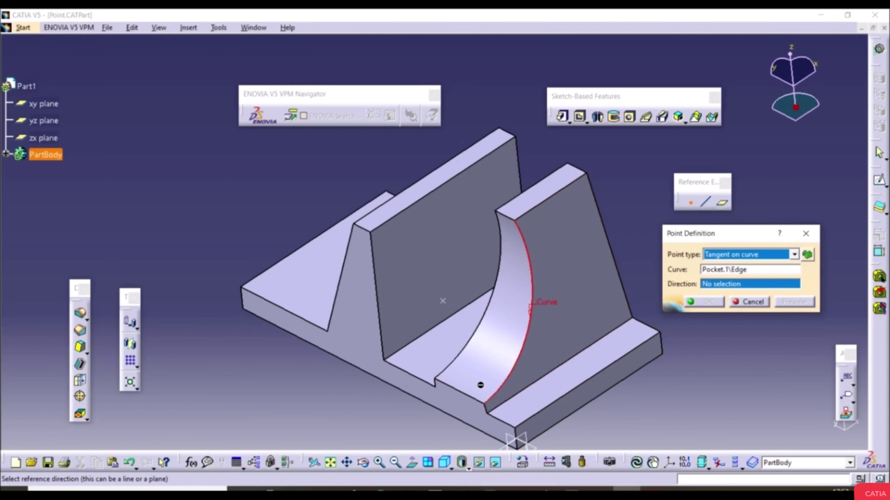
left_click(472, 398)
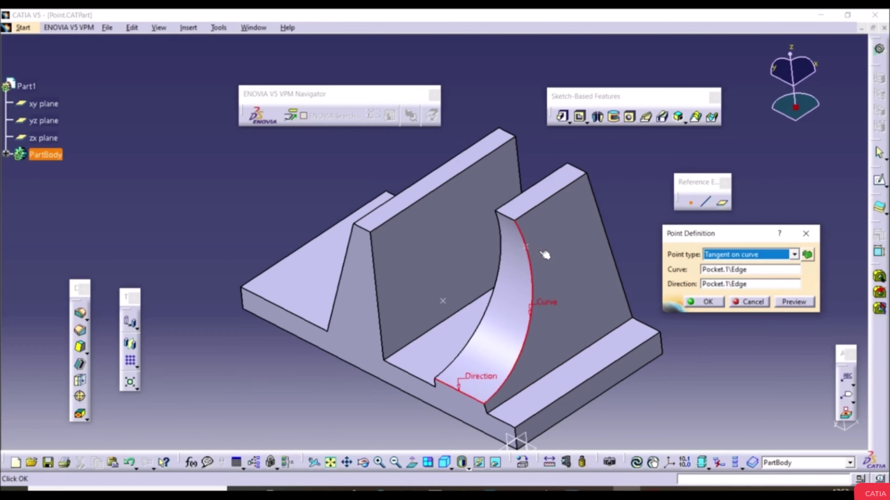
left_click(715, 302)
middle_click_drag(606, 266, 577, 281)
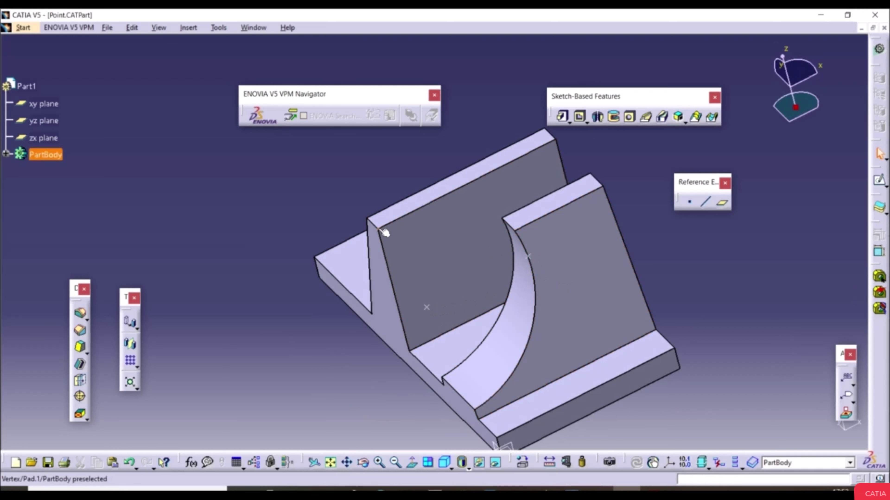
Step: Start a Between point using the two end vertices of the tall rib's upper inner edge
left_click(656, 221)
left_click(689, 202)
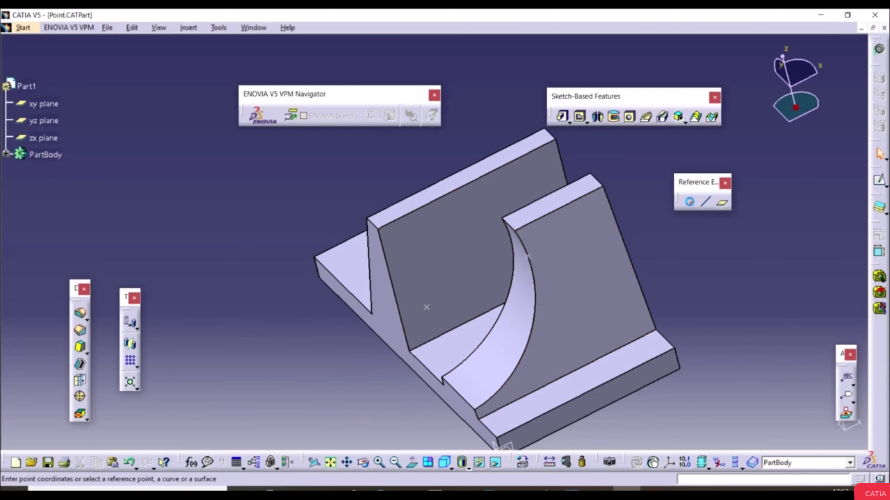
left_click(727, 253)
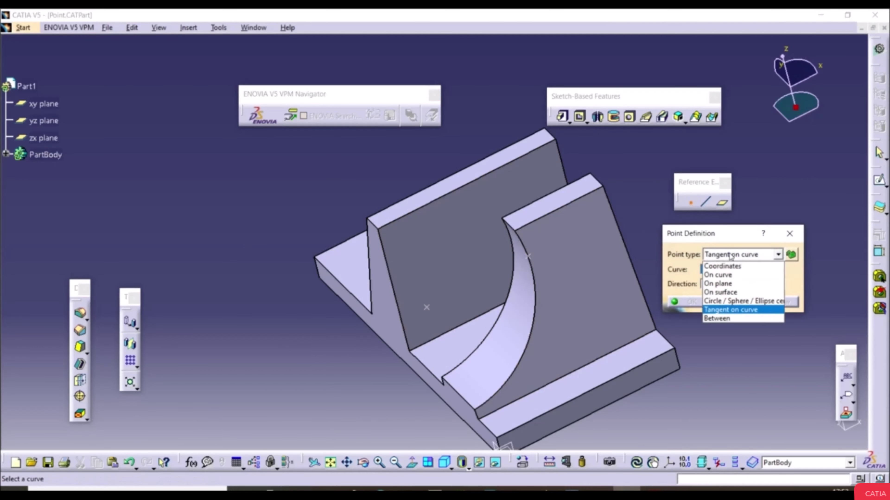
left_click(726, 319)
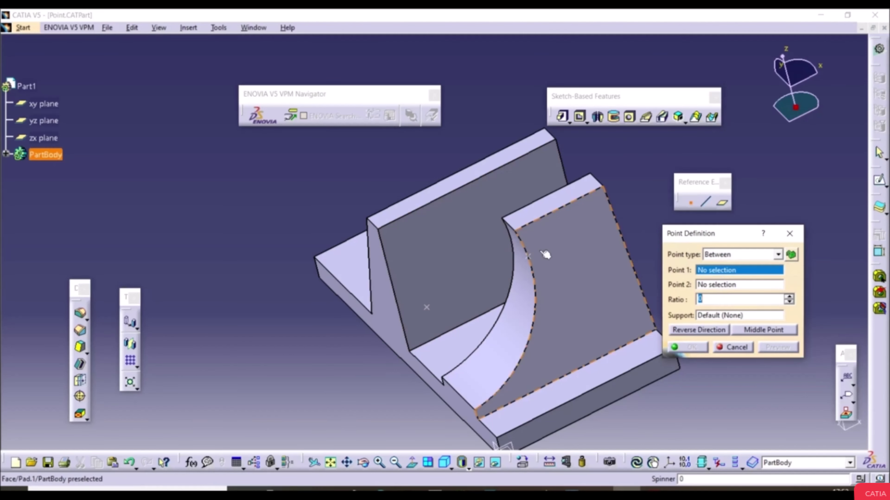
left_click(382, 230)
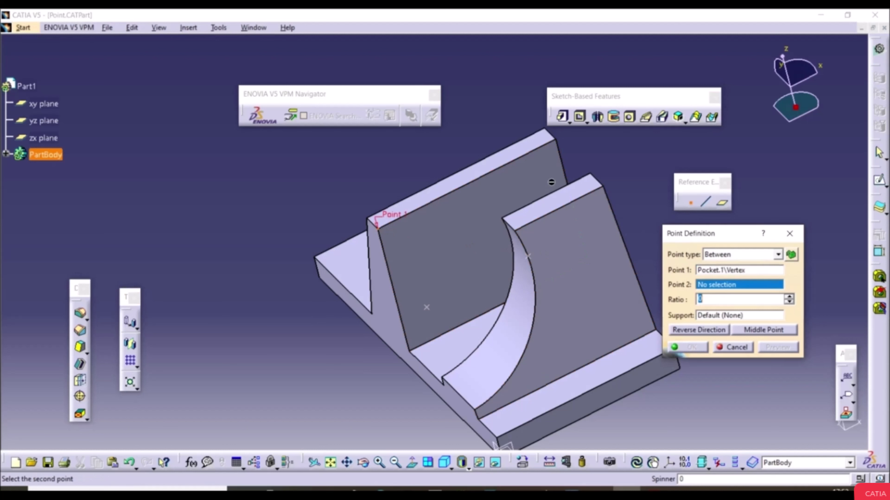
left_click(556, 140)
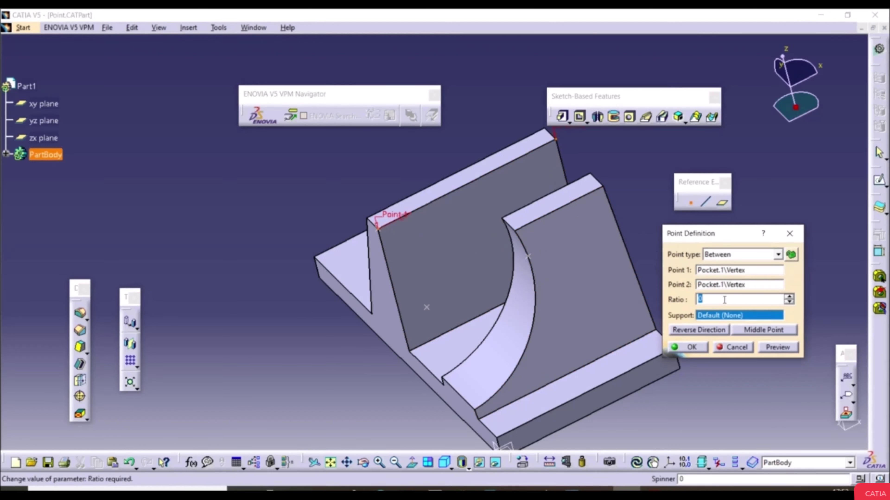
Step: Adjust the ratio along the rib's upper edge, trying 0.47 and 0.61, and create the point
left_click(789, 296)
left_click(789, 295)
left_click(789, 294)
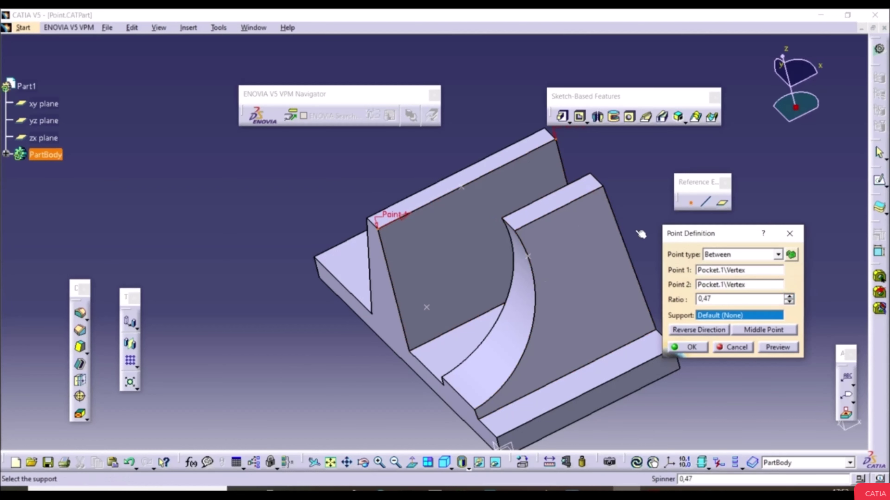
left_click(789, 297)
left_click(789, 296)
left_click(788, 296)
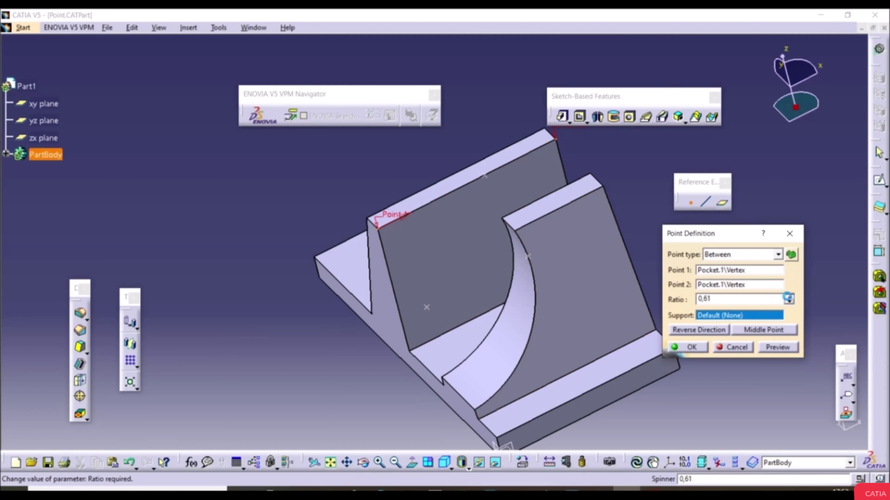
left_click(789, 302)
left_click(789, 302)
left_click(789, 296)
left_click(689, 347)
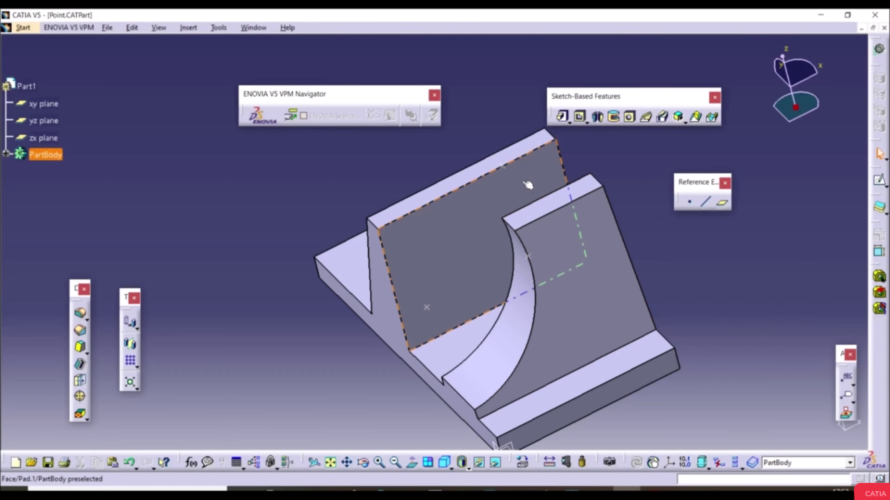
Step: Create a reference plane through three points: the tangent point, the arc centre point and the point on the rib's upper edge
left_click(722, 205)
left_click(710, 261)
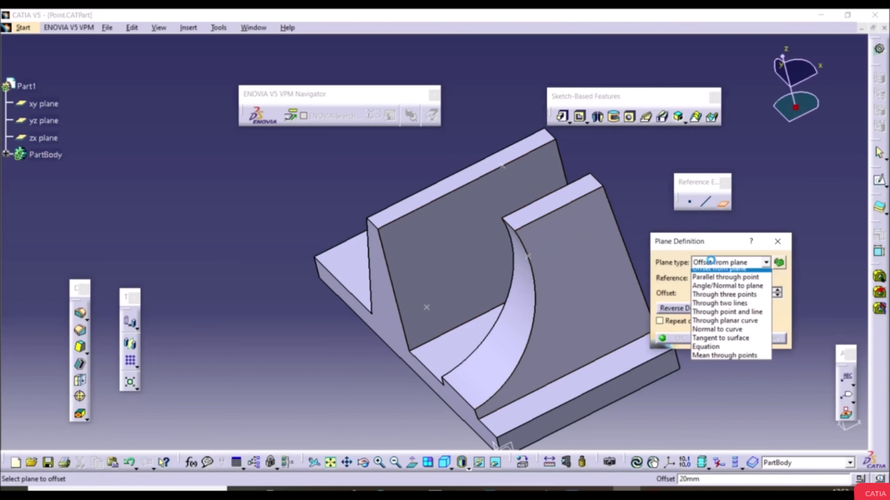
left_click(725, 294)
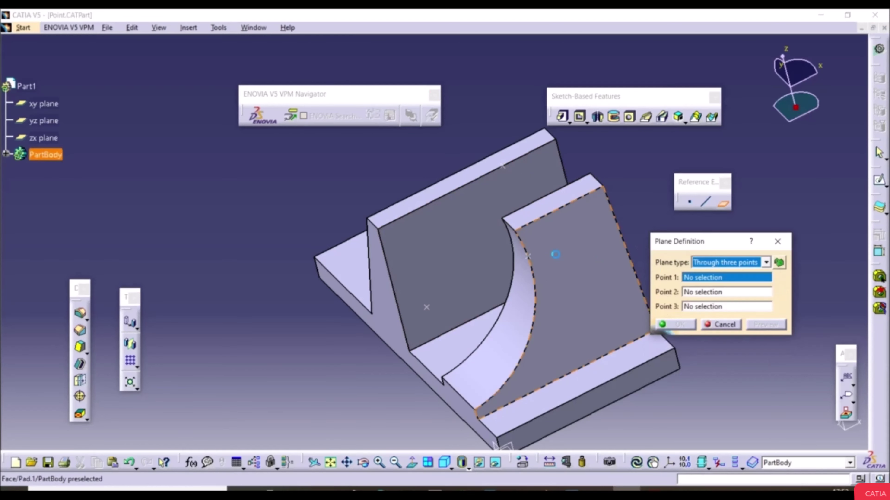
left_click(528, 255)
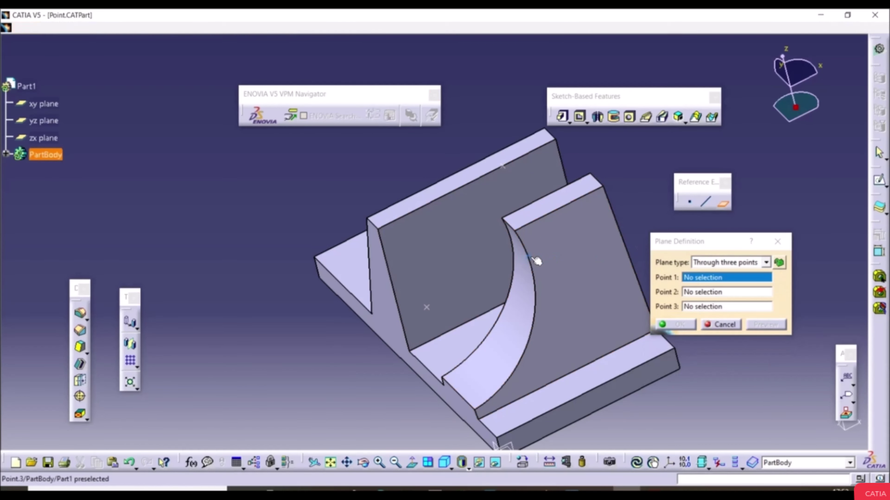
left_click(425, 307)
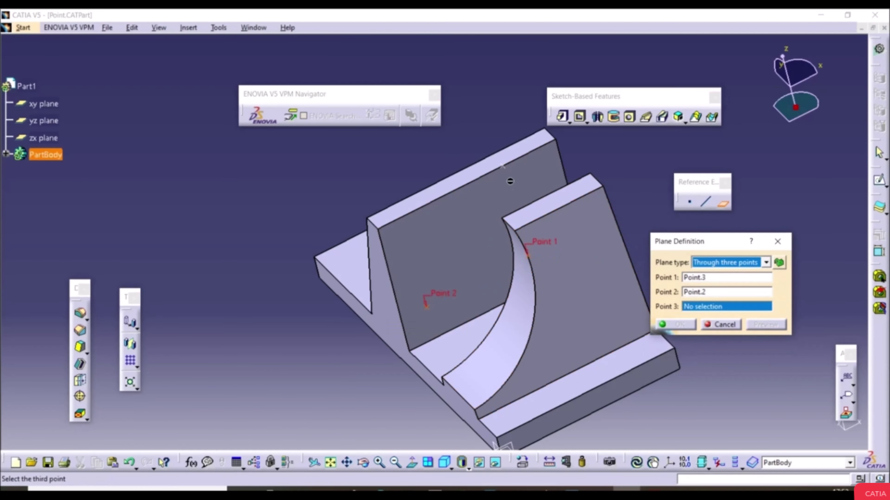
left_click(505, 167)
left_click(673, 324)
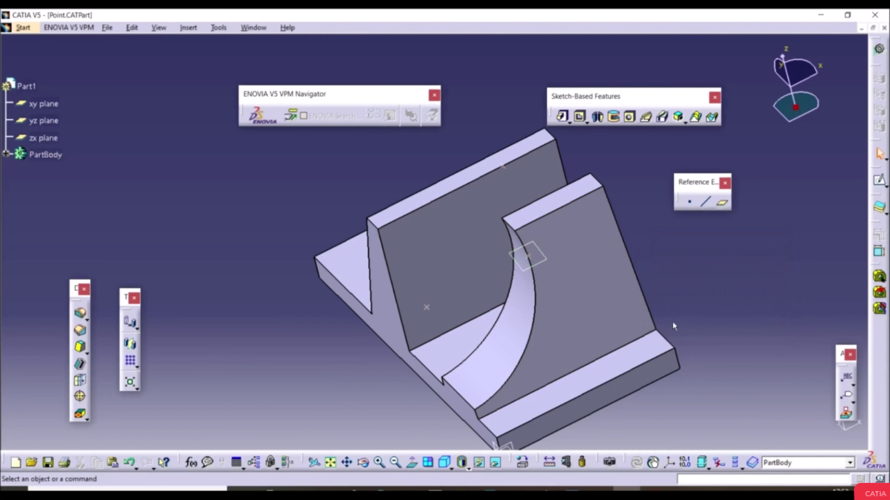
middle_click_drag(595, 224, 519, 206)
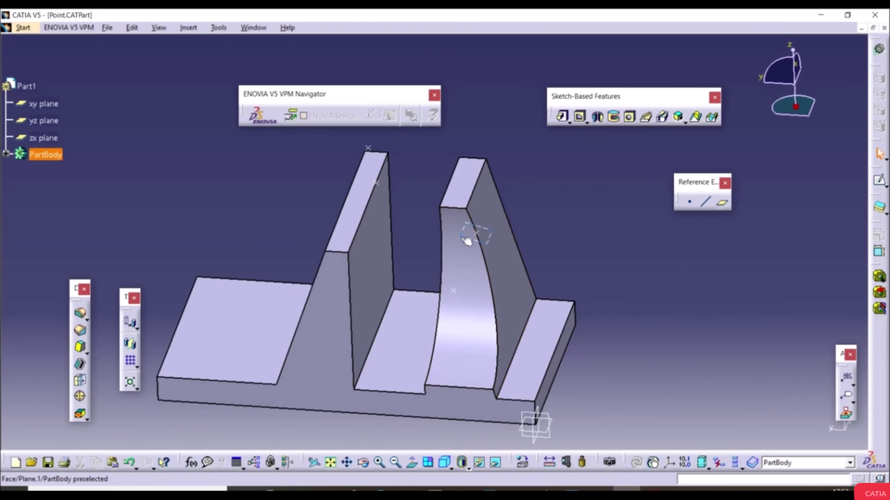
scroll(520, 239, "down", 3)
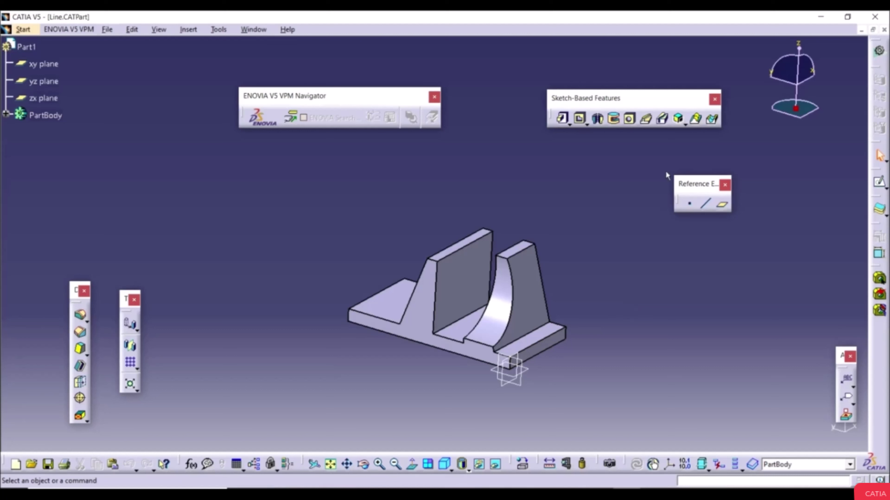
Step: Create a Point-Point line between the upper vertices of the two ribs, extended 29 mm at the start and 30 mm at the end
left_click(705, 203)
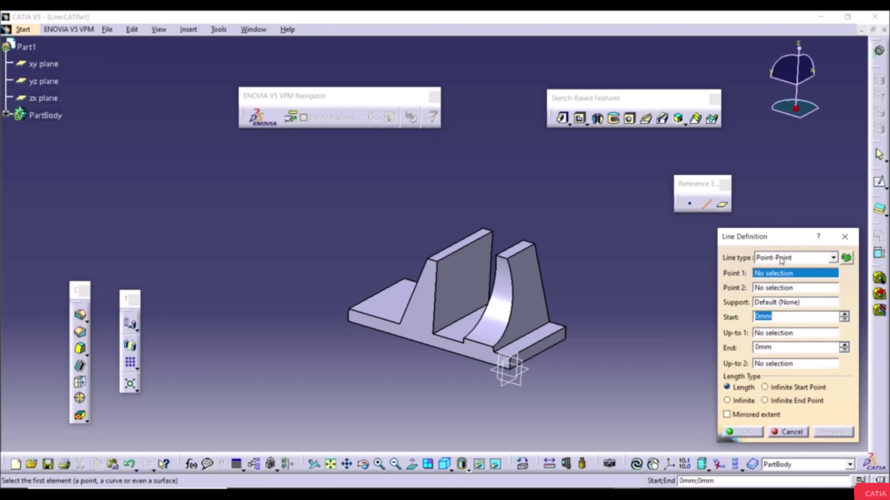
middle_click_drag(520, 247, 477, 261, "ctrl")
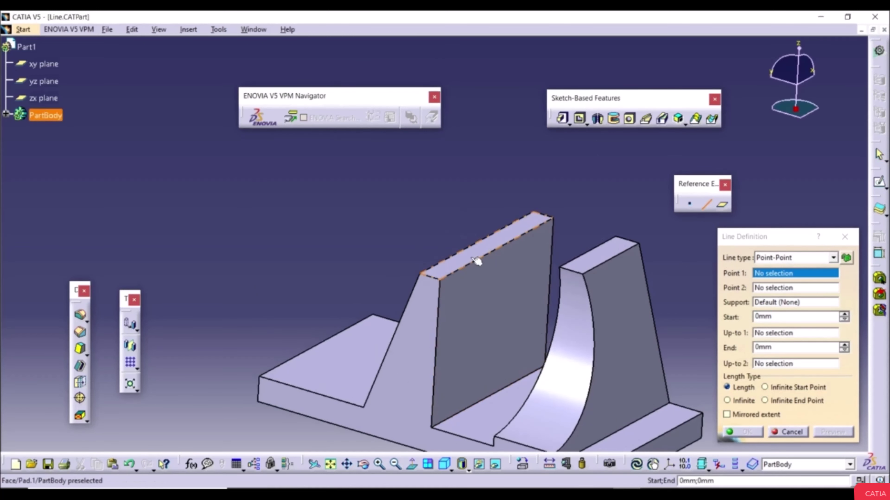
left_click(440, 279)
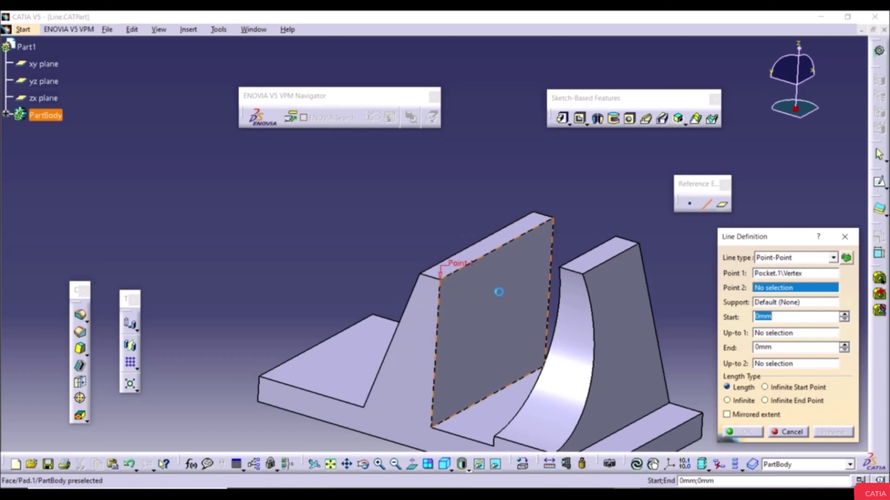
left_click(559, 267)
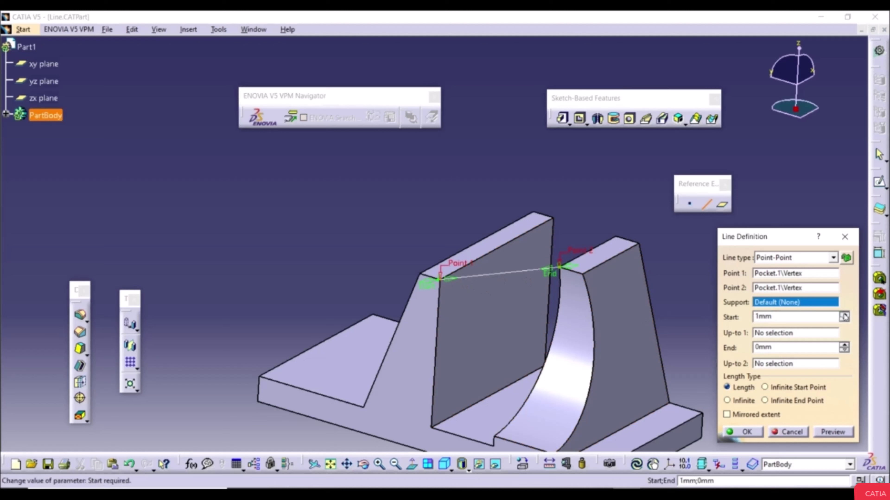
left_click_drag(845, 316, 842, 312)
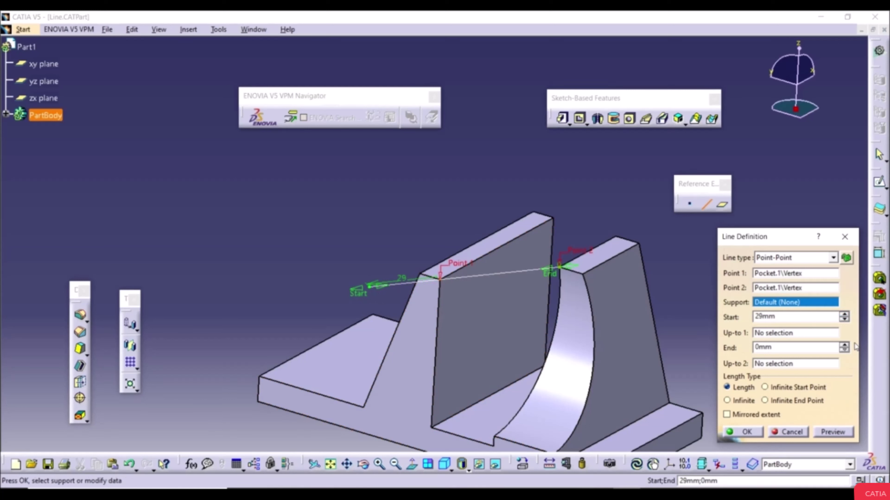
left_click_drag(845, 348, 844, 341)
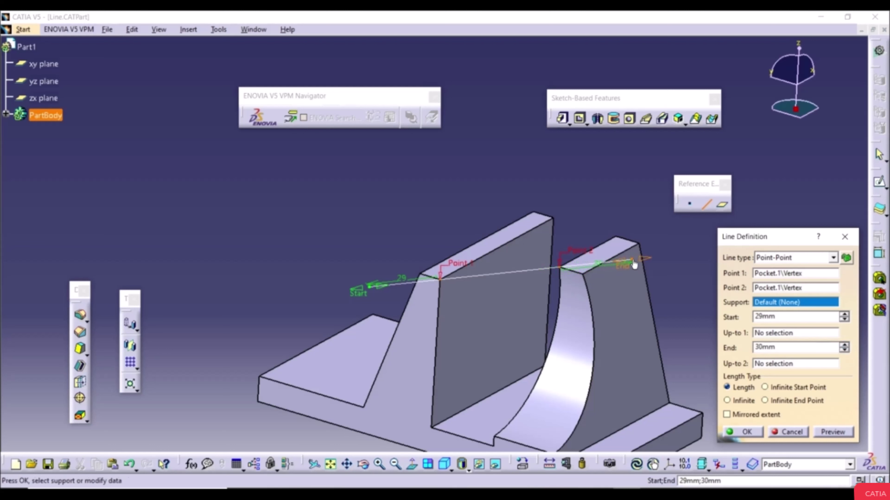
left_click(747, 432)
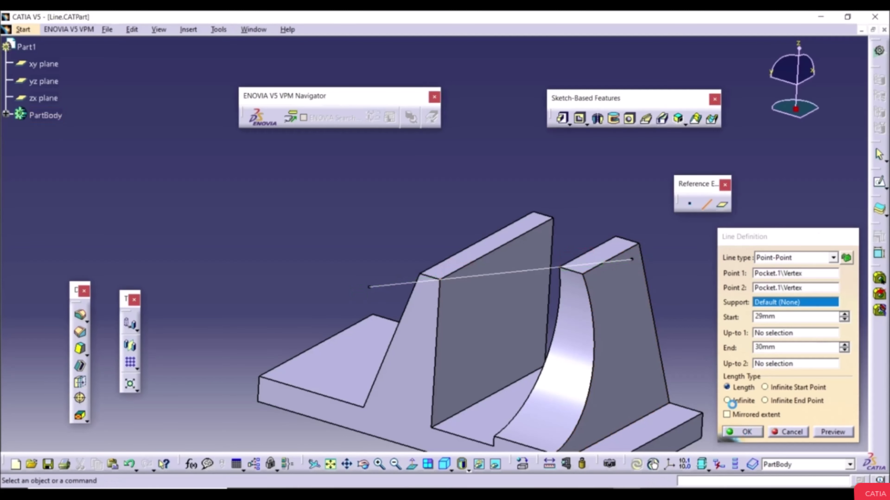
left_click(697, 309)
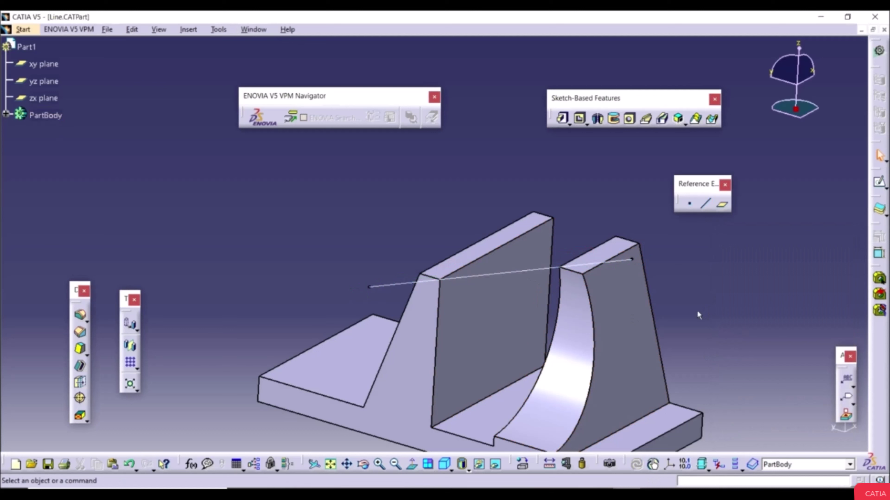
Step: Create a Point-Direction line from the outer arc's lower vertex, parallel to the base's upper outer edge, with start -31 mm and end 36 mm
left_click(705, 203)
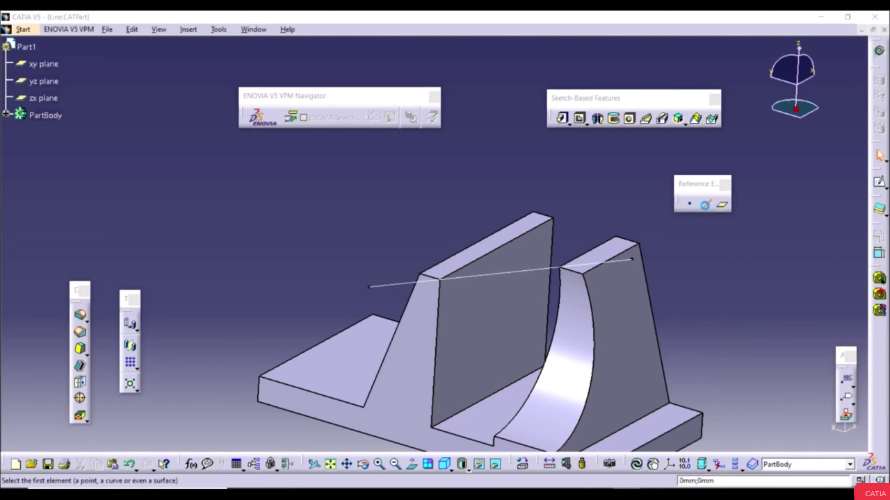
left_click(778, 259)
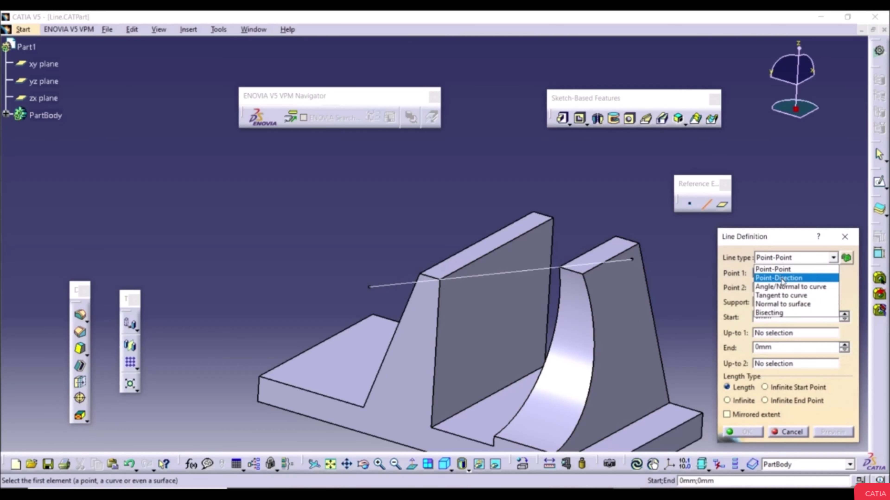
left_click(780, 278)
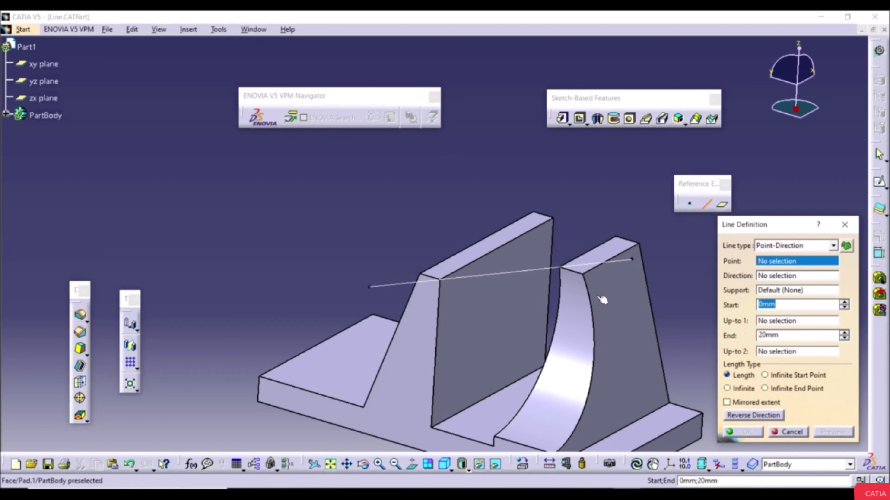
middle_click_drag(560, 311, 498, 243)
middle_click_drag(508, 278, 512, 275)
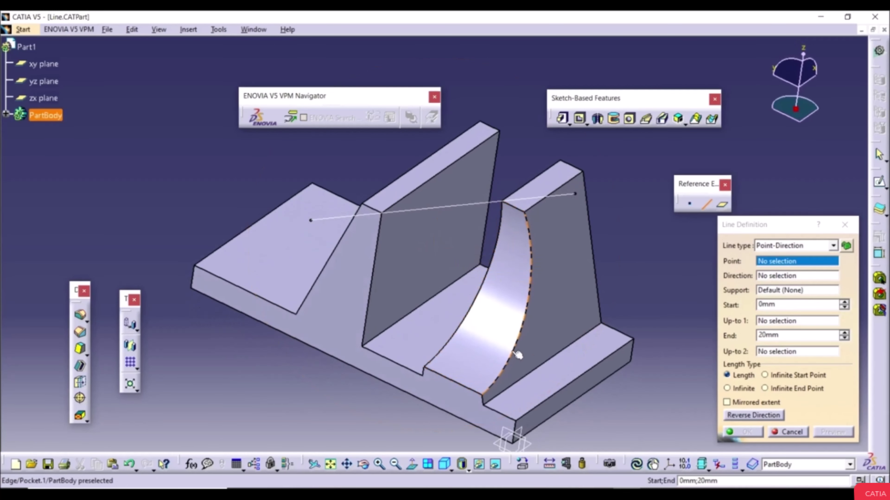
left_click(486, 398)
left_click(575, 379)
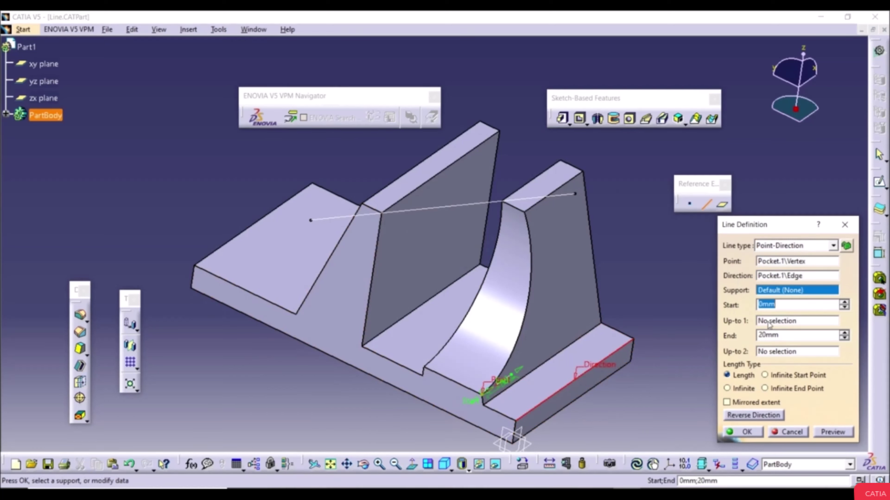
left_click_drag(843, 305, 844, 300)
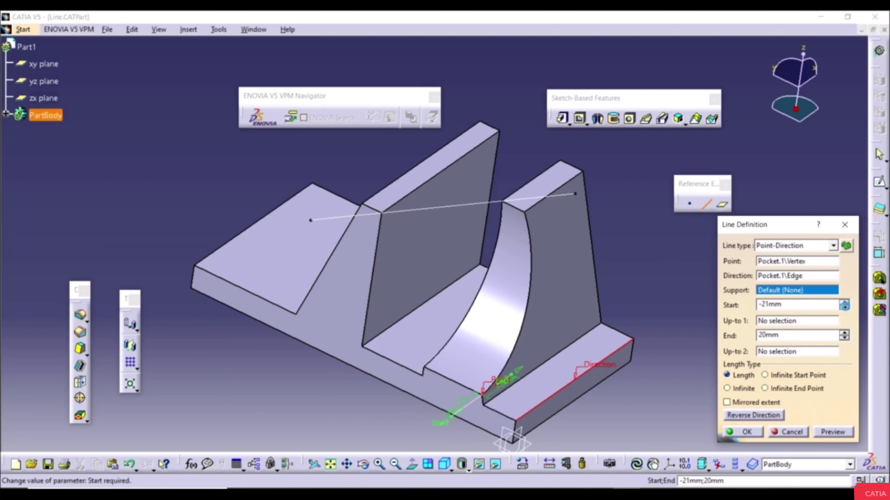
left_click(743, 431)
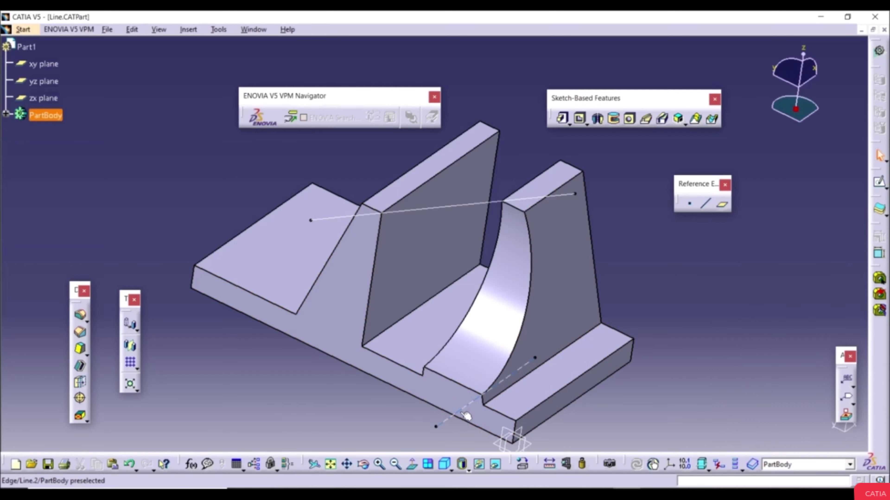
left_click(468, 415)
Step: Start an Angle/Normal to curve line on the pocket's outer arc edge, through that edge's upper vertex
left_click(705, 209)
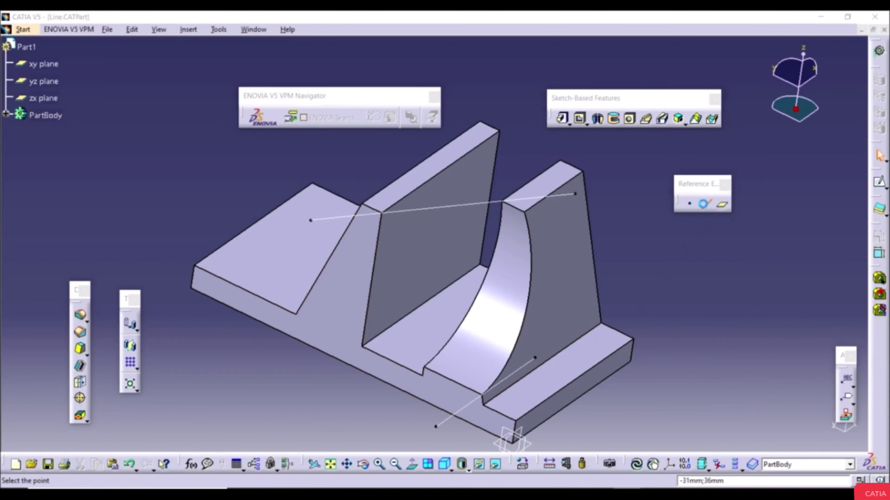
left_click(770, 245)
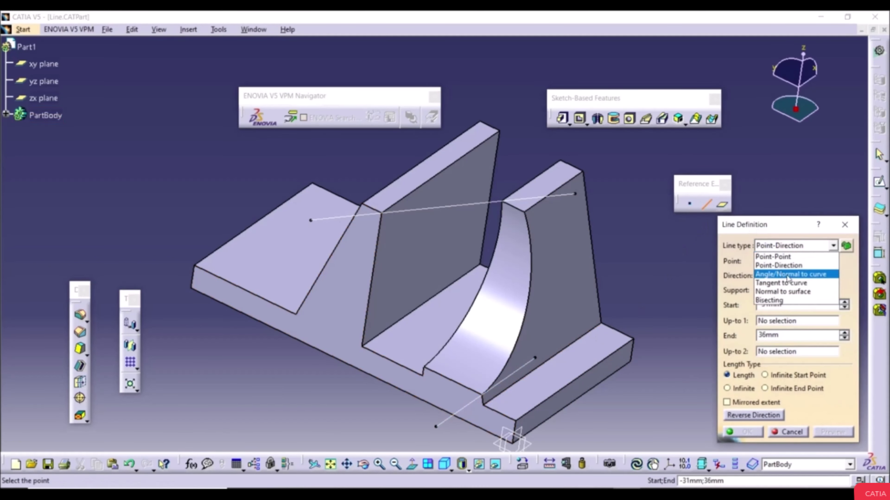
left_click(793, 274)
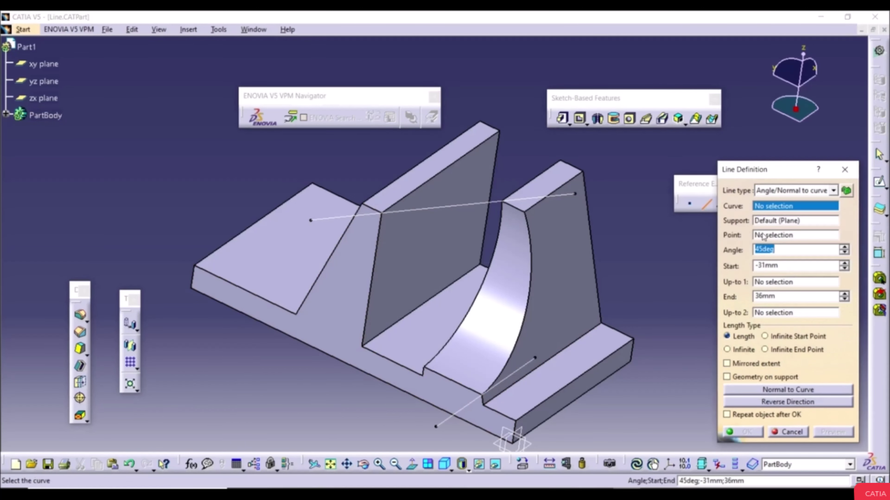
left_click(530, 274)
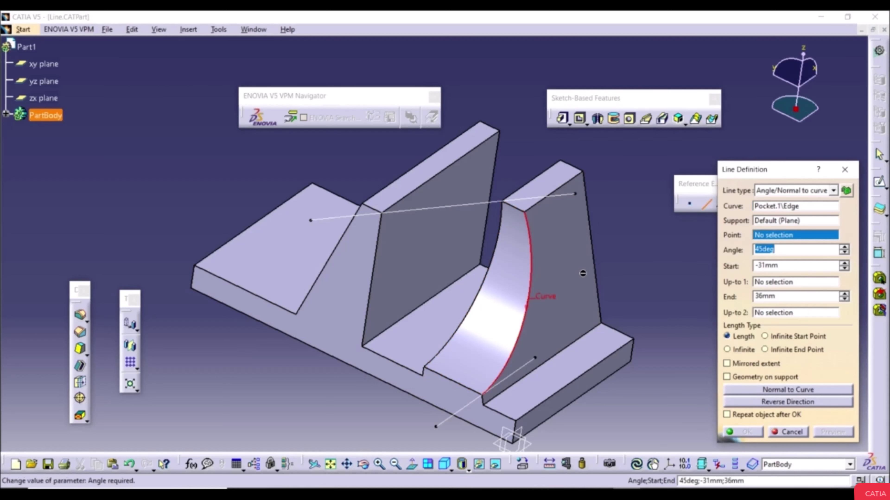
left_click(527, 213)
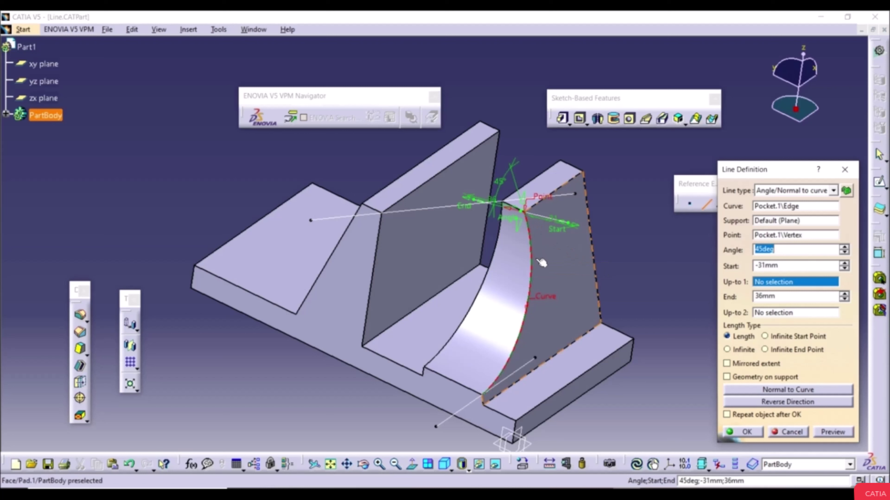
Step: Set the angled line's angle to 70 deg, its start to -25 mm and its end to 41 mm
left_click_drag(845, 250, 846, 250)
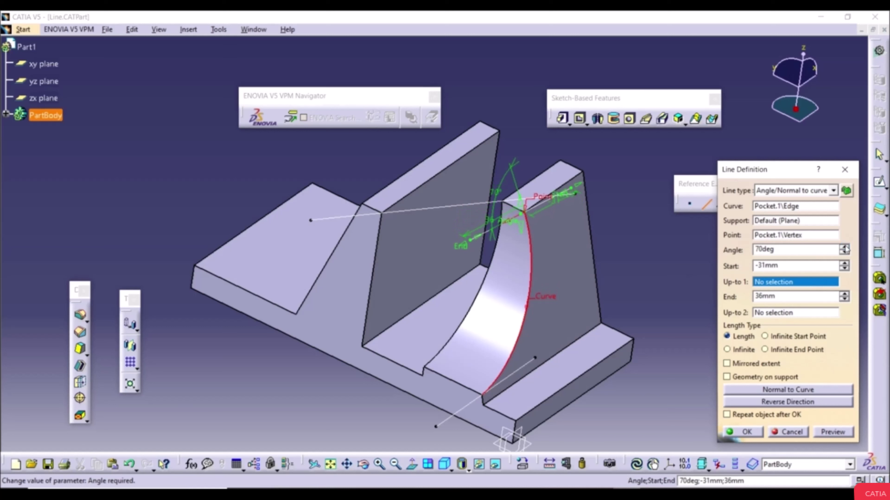
left_click(844, 263)
left_click(844, 262)
left_click(844, 263)
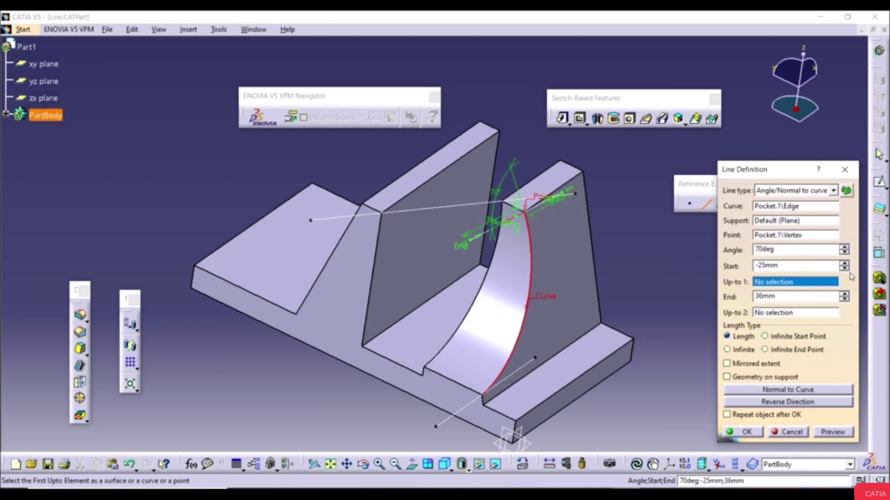
left_click(845, 293)
left_click(846, 293)
left_click(846, 293)
left_click(845, 293)
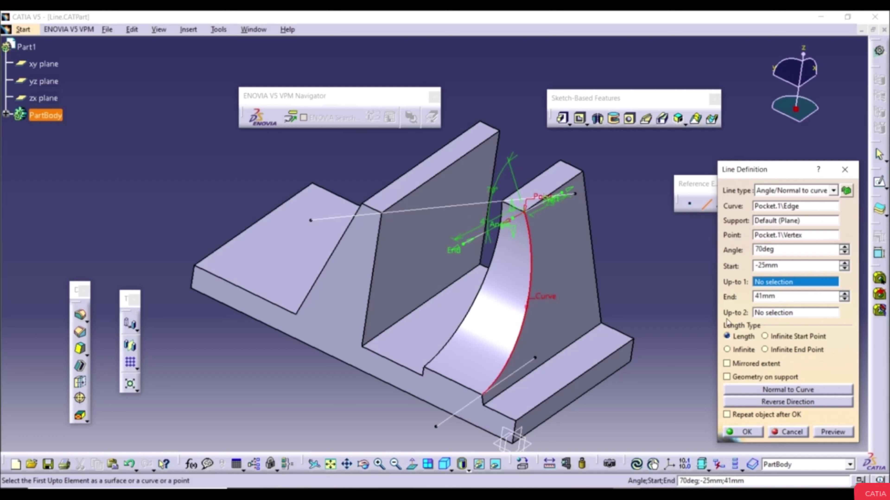
Step: Try the Infinite Start Point, Infinite End Point and Infinite length types, restore Length and create the angled line
left_click(794, 340)
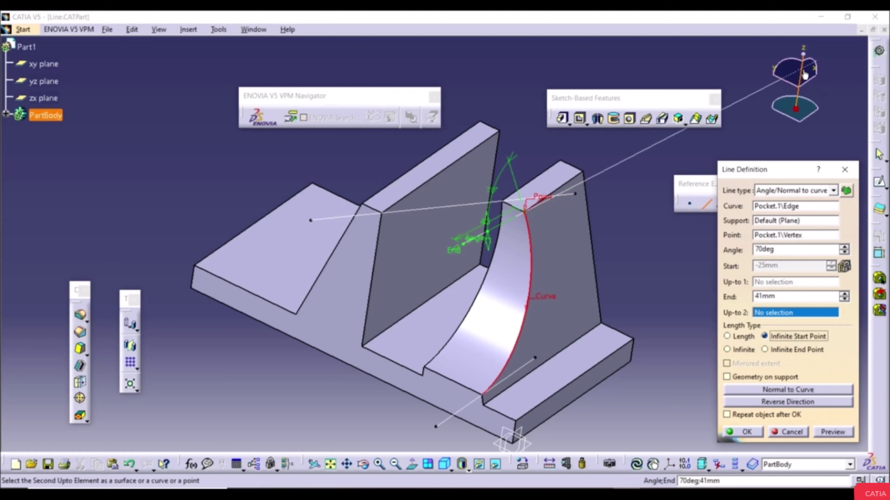
left_click(787, 352)
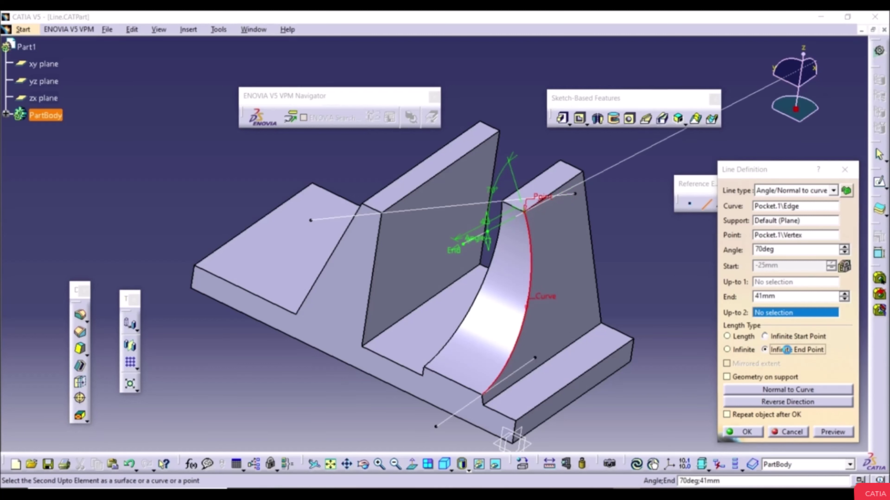
left_click(741, 350)
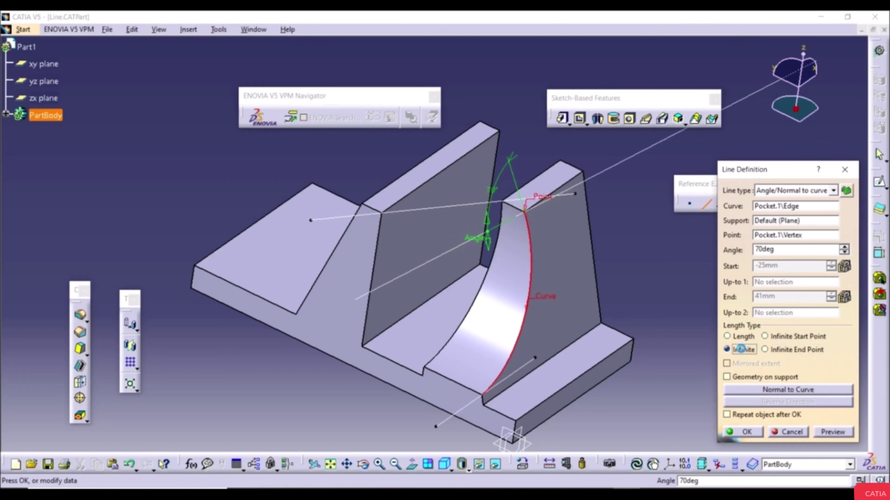
left_click(744, 337)
left_click(746, 432)
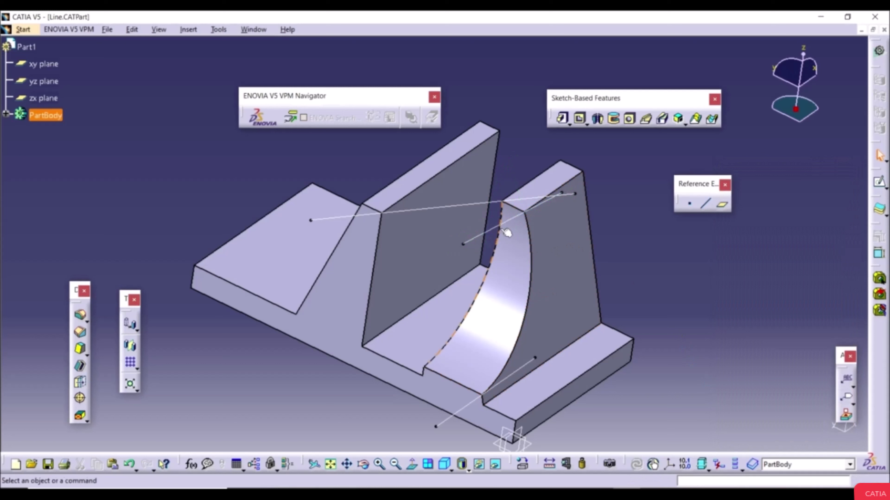
Step: Create a Mono-Tangent line with the Tangent to curve type on the pocket's inner arc edge, at its lower vertex
left_click(705, 203)
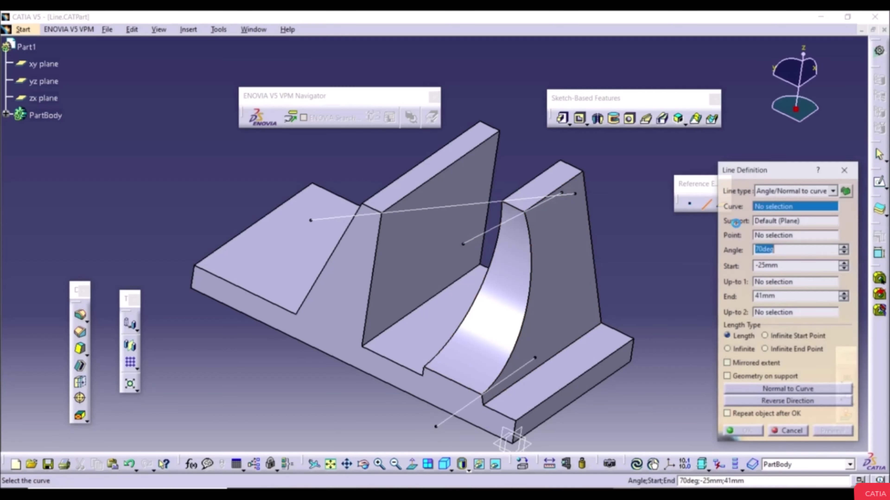
left_click(780, 192)
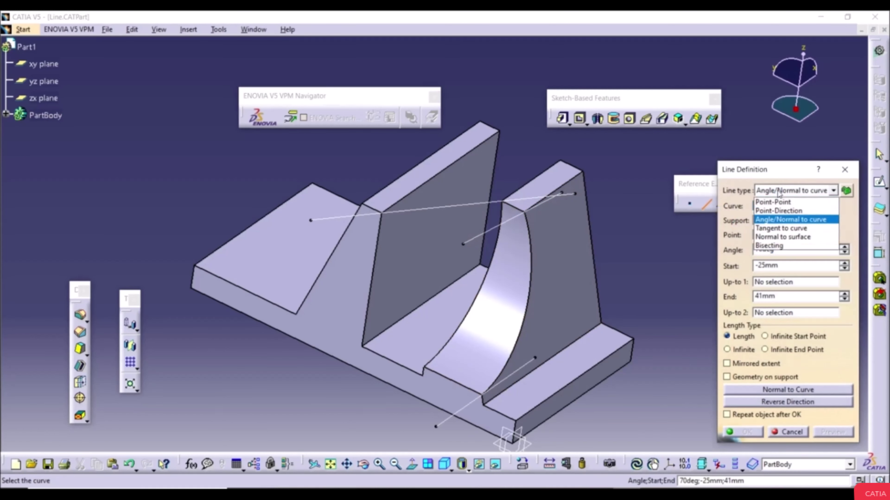
left_click(785, 230)
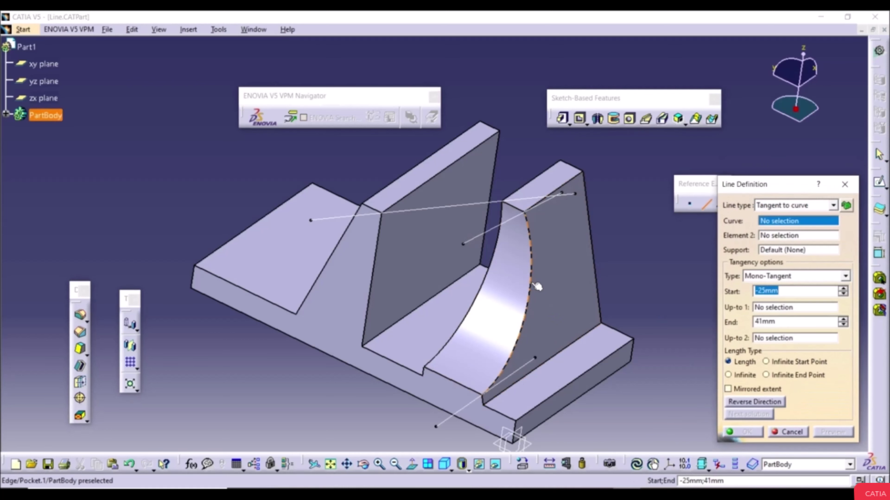
left_click(492, 277)
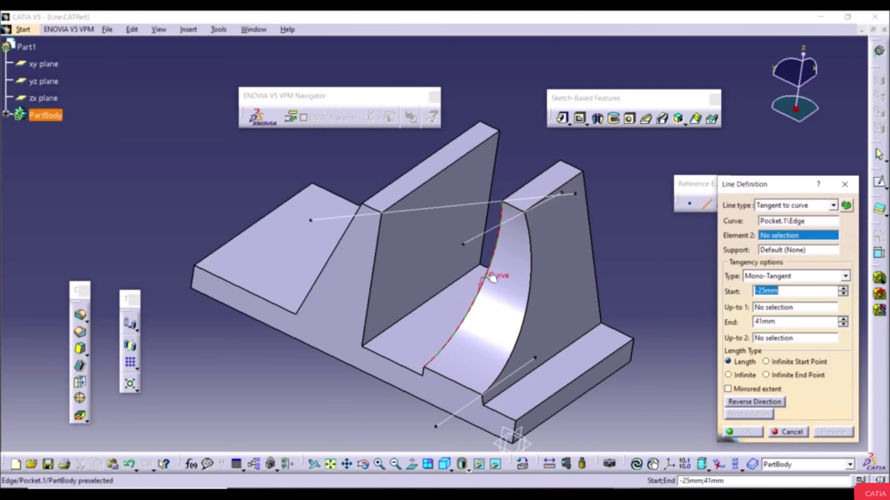
left_click(425, 368)
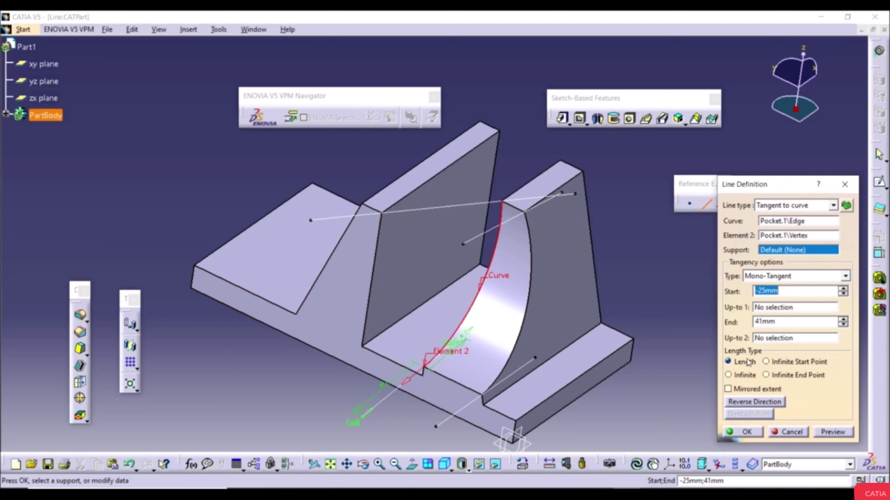
left_click(747, 432)
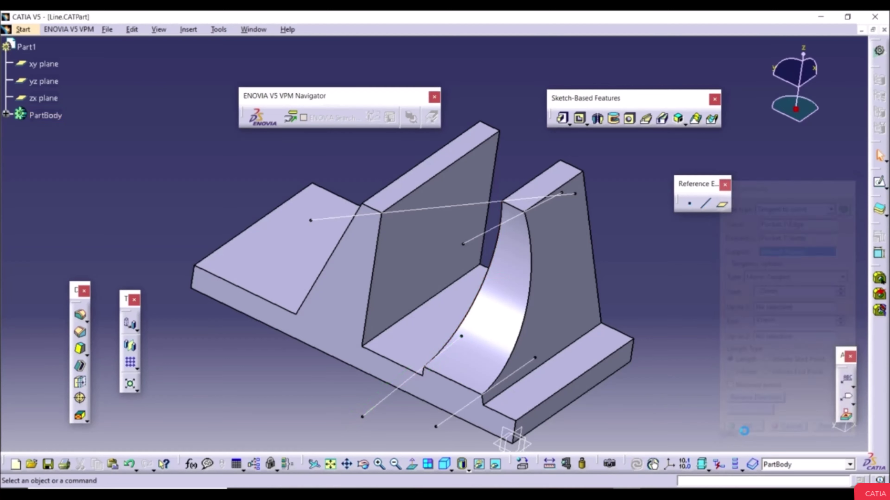
Step: Create a Normal to surface line from the curved pocket face through the shorter rib's upper outer corner, opposite the arc
middle_click_drag(420, 397, 374, 356)
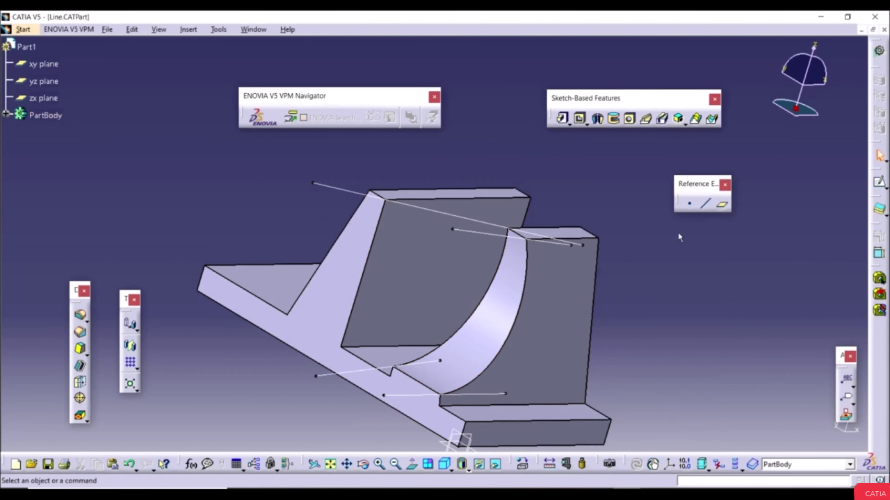
left_click(705, 204)
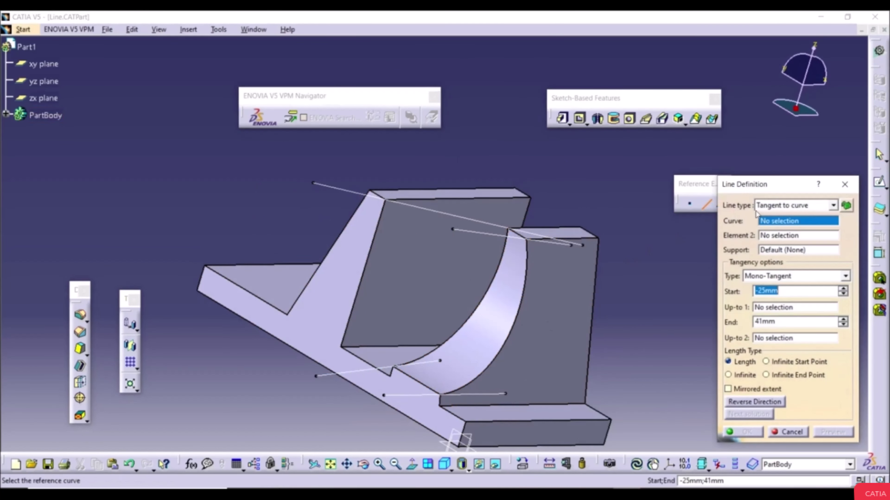
left_click(786, 207)
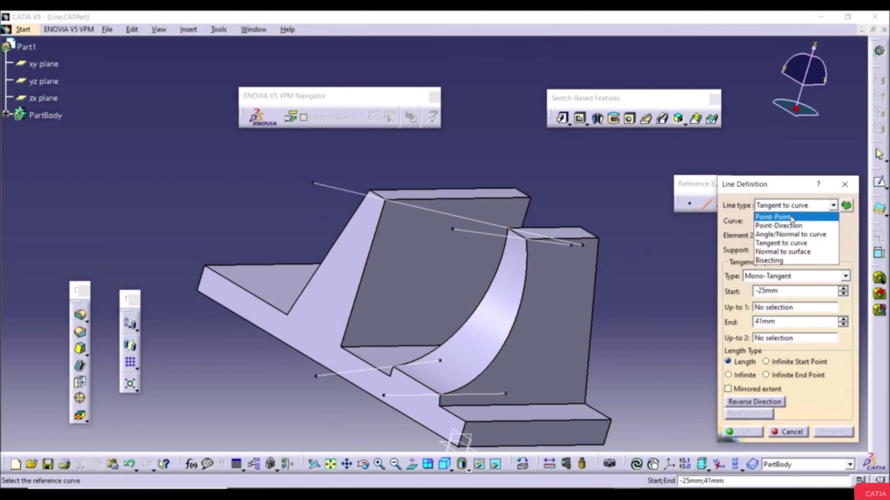
left_click(792, 252)
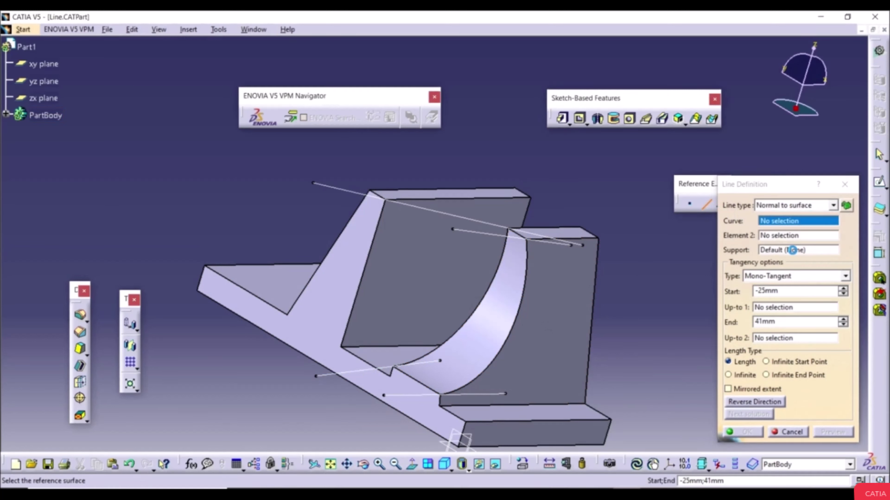
left_click(494, 338)
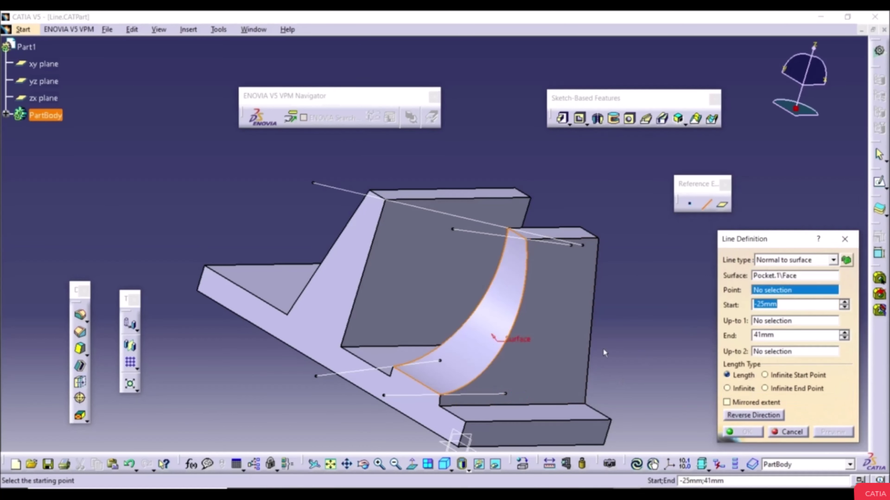
left_click(598, 238)
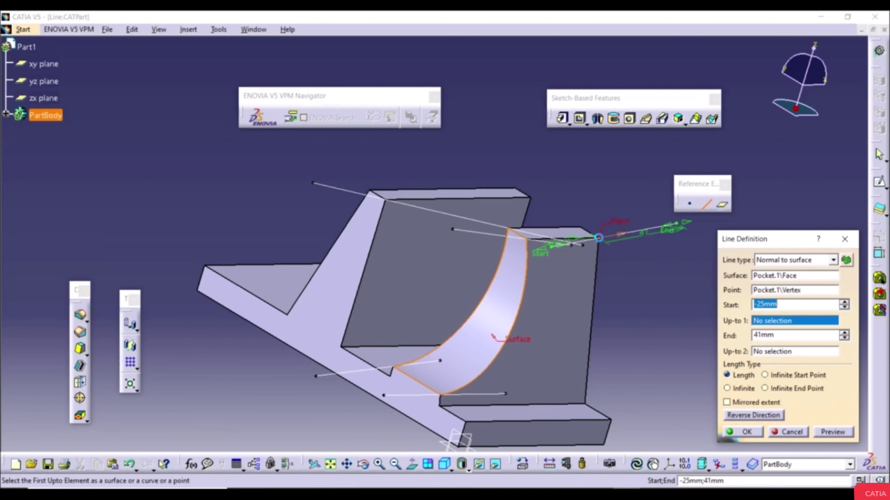
middle_click_drag(621, 265, 667, 258)
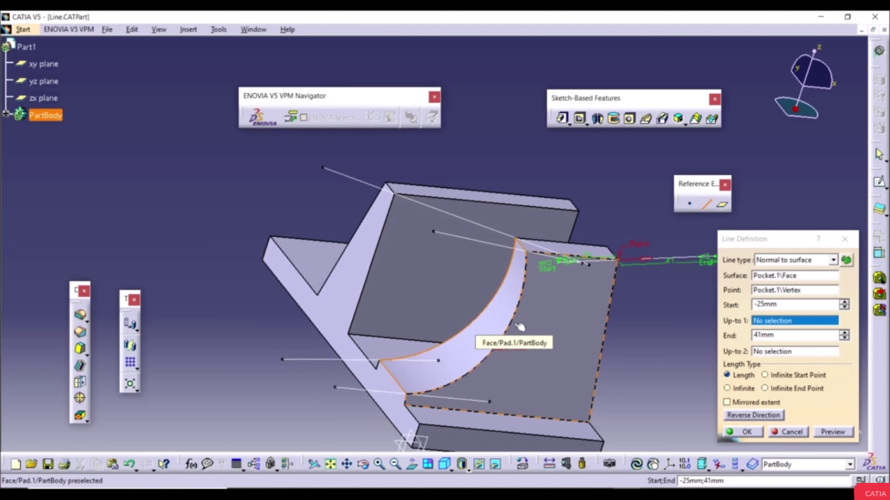
left_click(743, 432)
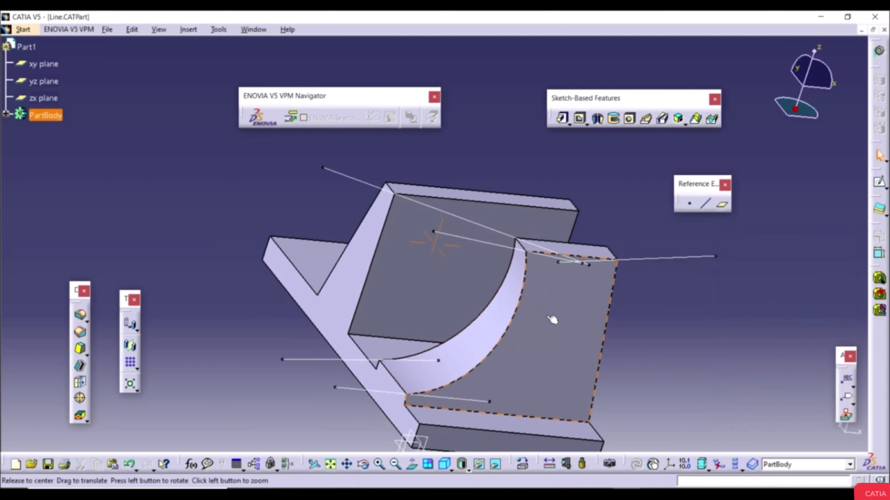
Step: Create a Bisecting line between the taller rib's outer top edge and the line spanning the two ribs' top corners
middle_click_drag(554, 317, 459, 272)
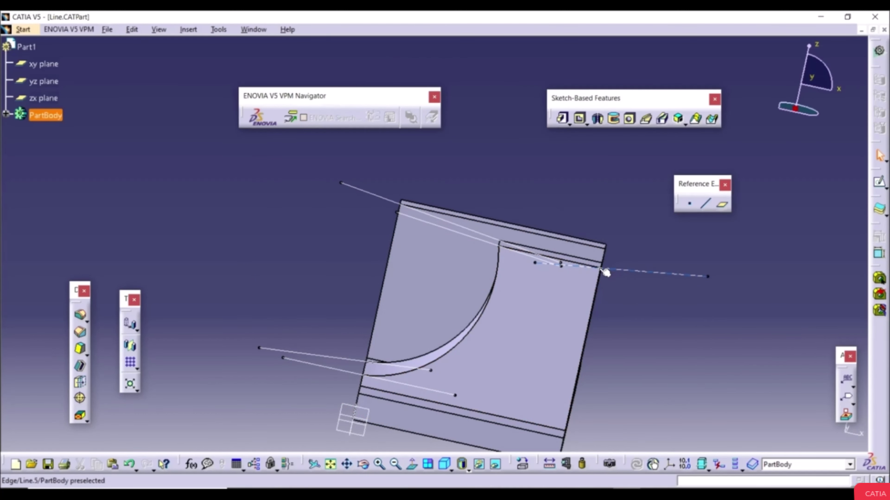
left_click(707, 206)
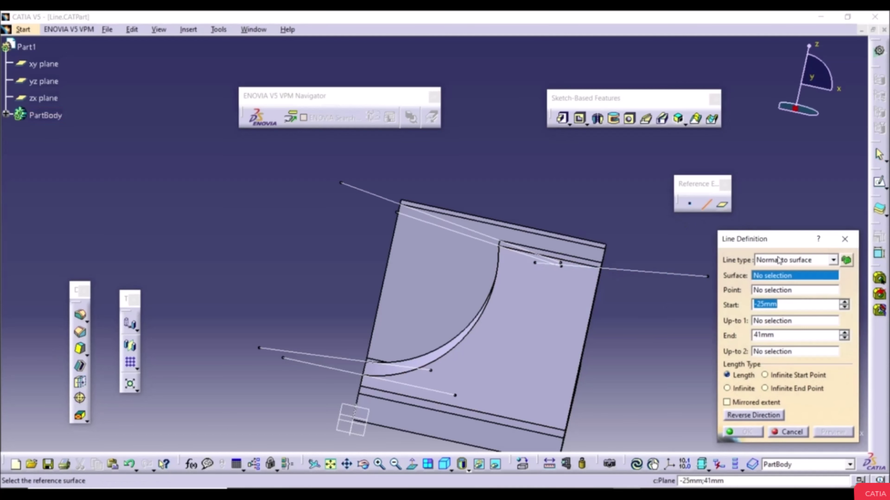
left_click(778, 261)
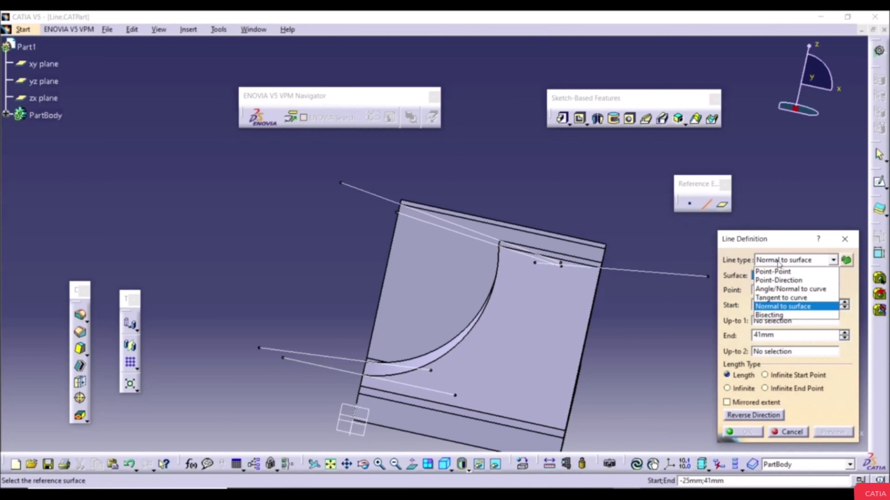
left_click(777, 316)
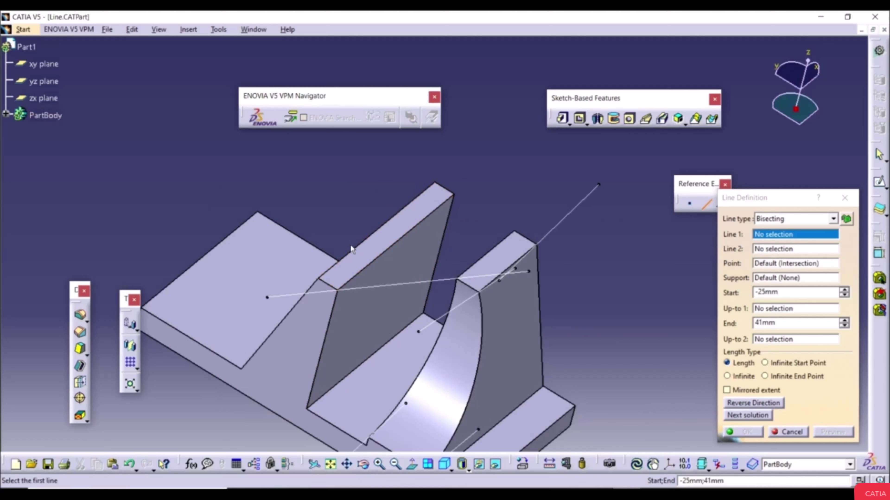
left_click(347, 255)
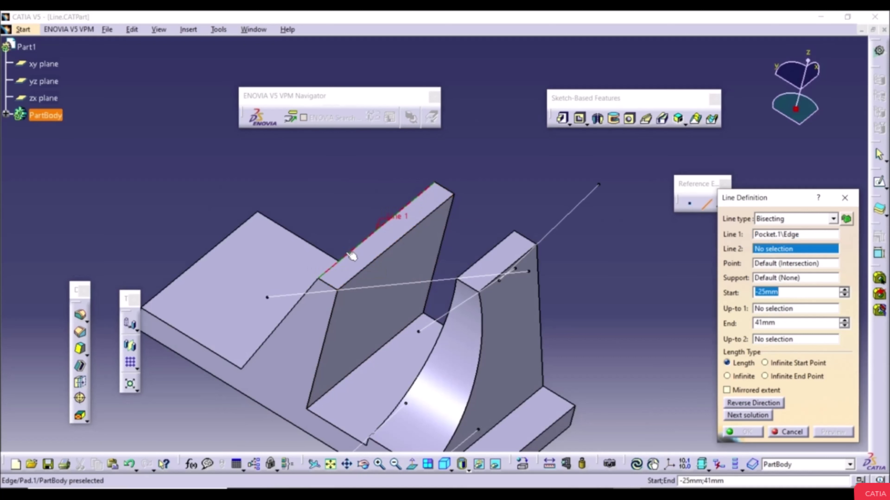
left_click(356, 287)
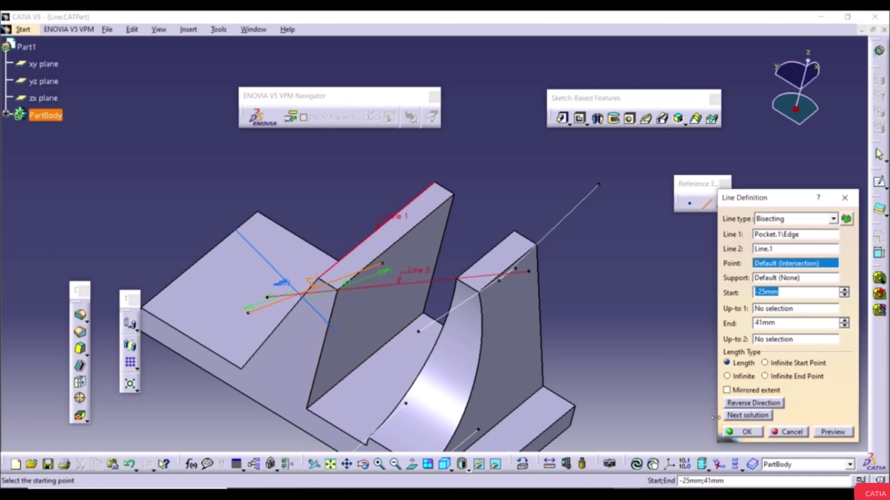
left_click(742, 432)
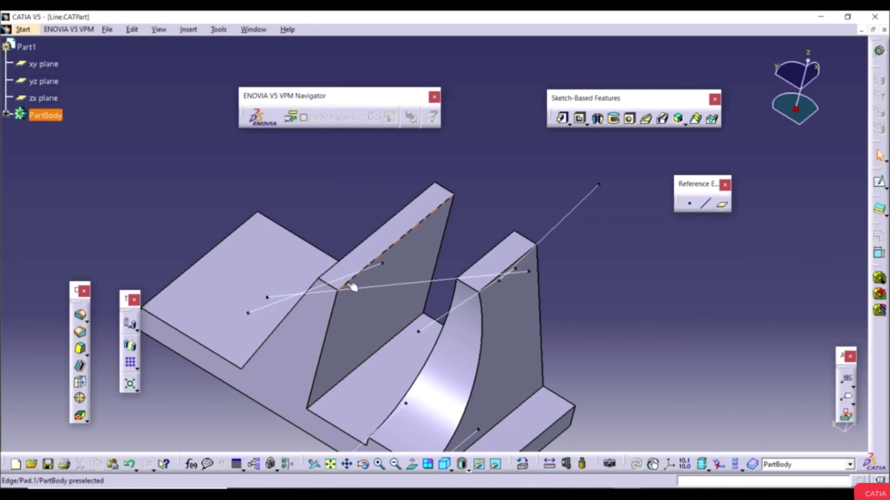
Step: Create a Through point and line plane from the upper corner at the base's short-rib end and the line spanning both ribs
middle_click(369, 291)
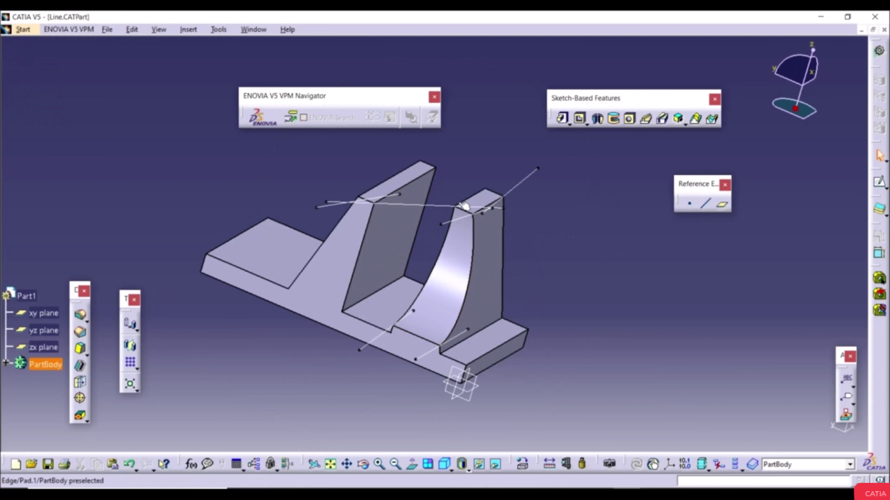
left_click(724, 208)
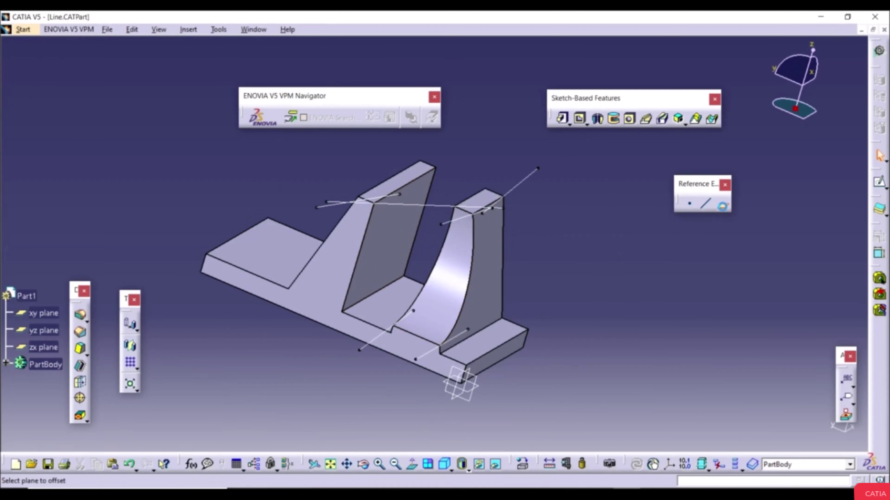
left_click(724, 264)
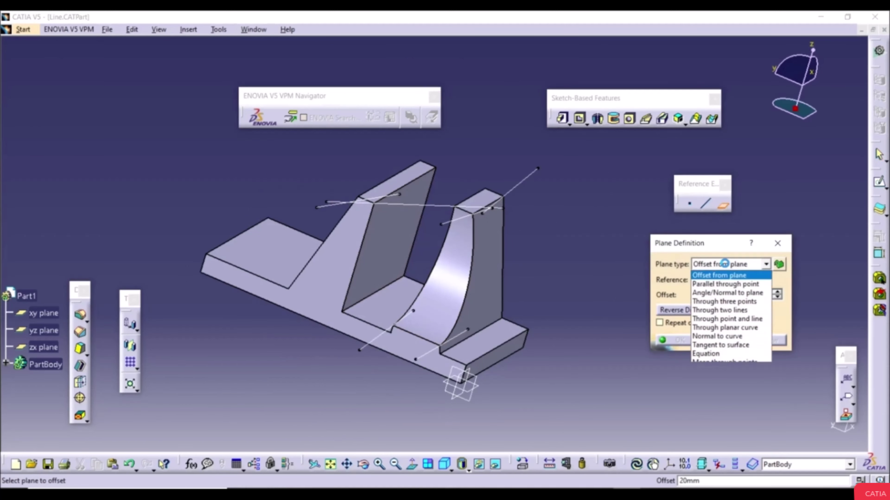
left_click(727, 320)
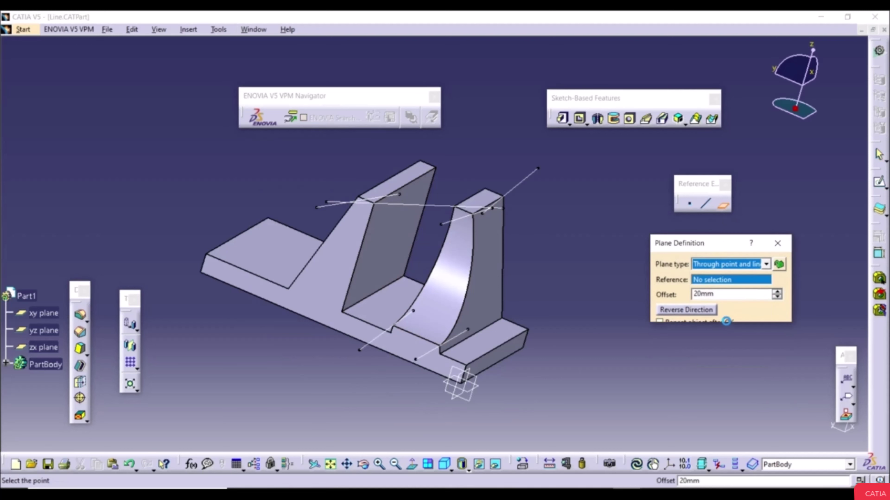
left_click(466, 363)
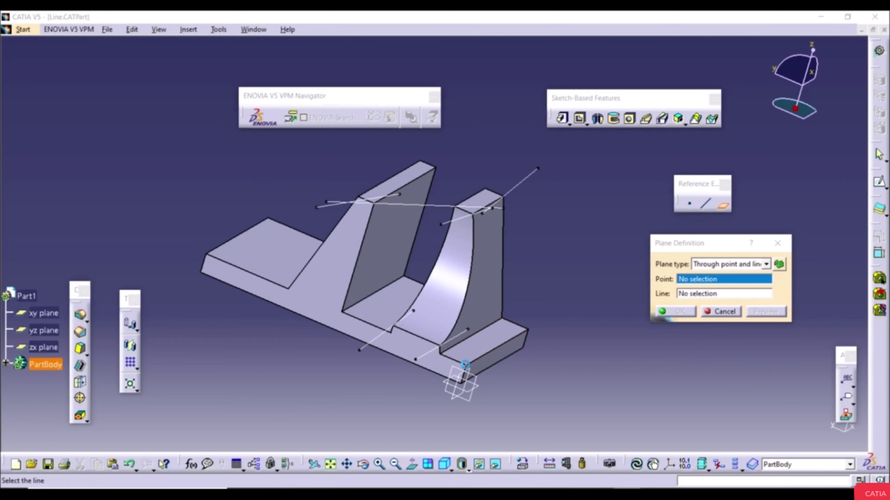
left_click(424, 204)
middle_click_drag(428, 250, 613, 287)
left_click(680, 311)
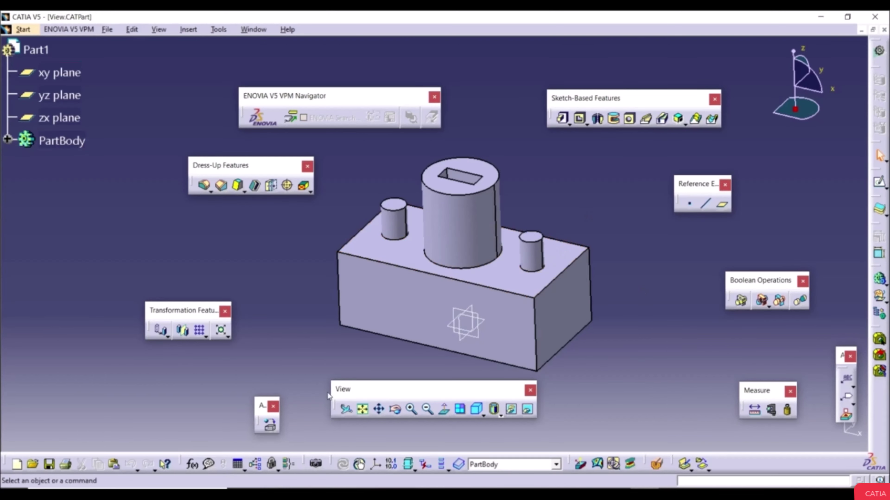
Step: Check the View toolbar's entry in the toolbar list, move the part out of sight and bring it back with Fit All In
right_click(739, 462)
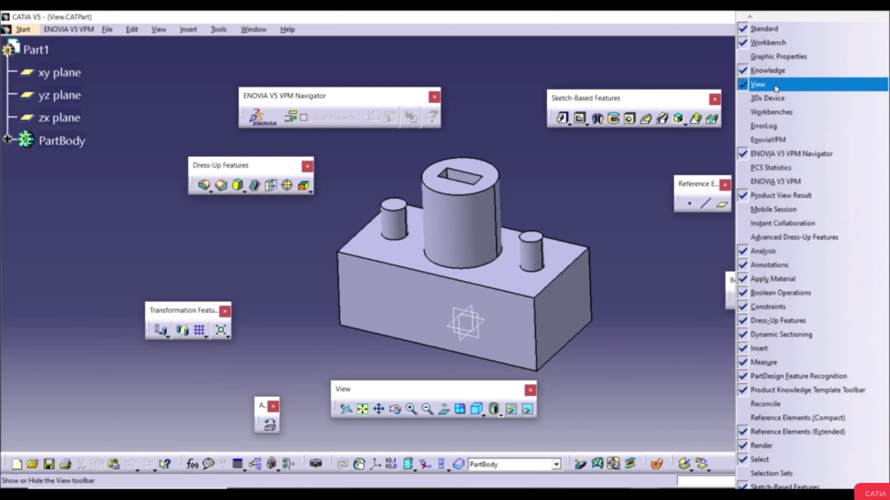
left_click(658, 277)
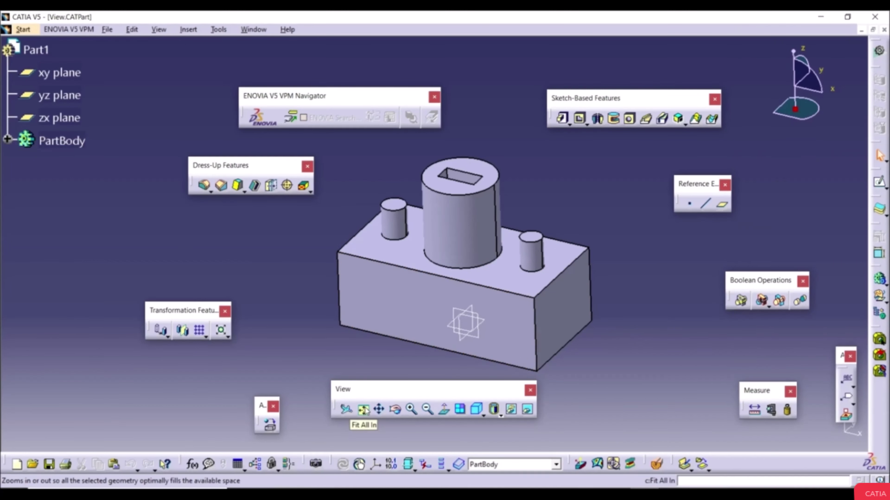
middle_click_drag(304, 263, 277, 191)
middle_click(423, 237)
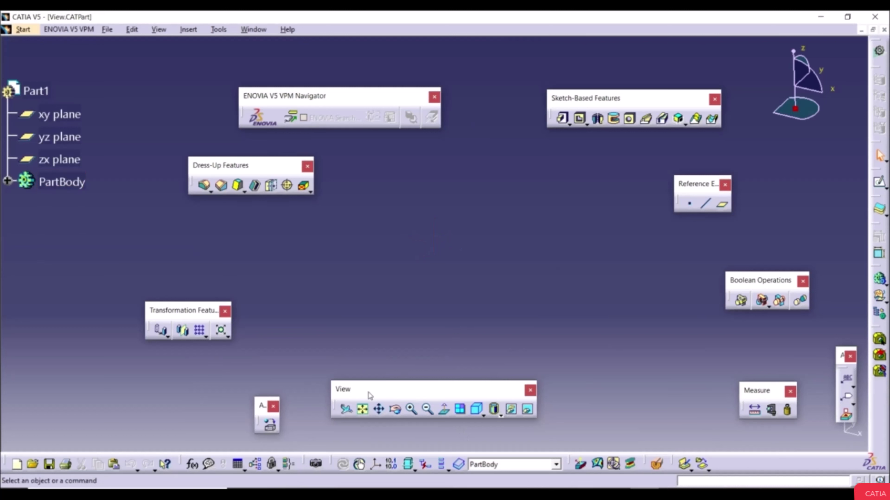
left_click(362, 410)
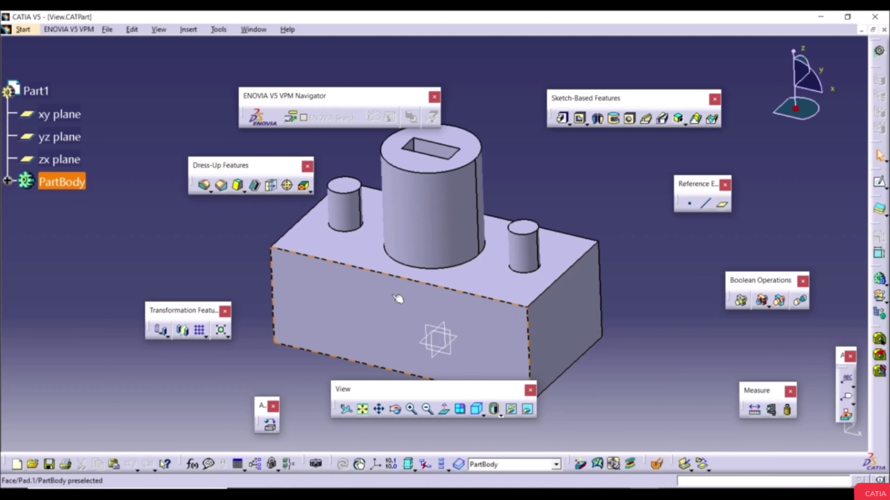
Step: Move the part with the Pan tool and tilt it with the Rotate tool
left_click(380, 410)
left_click_drag(367, 300, 396, 290)
left_click(395, 409)
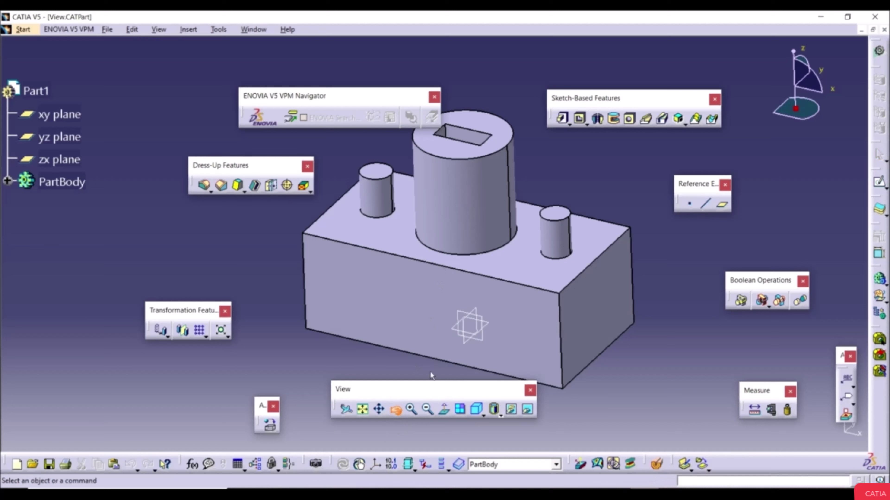
left_click_drag(514, 249, 543, 259)
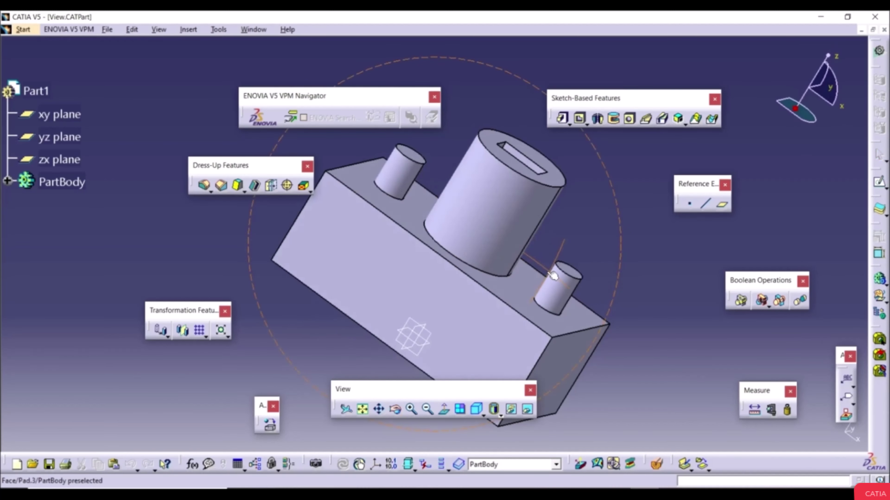
Step: Zoom in on the part in five increments and zoom back out in five increments
left_click(412, 409)
left_click(411, 409)
left_click(411, 409)
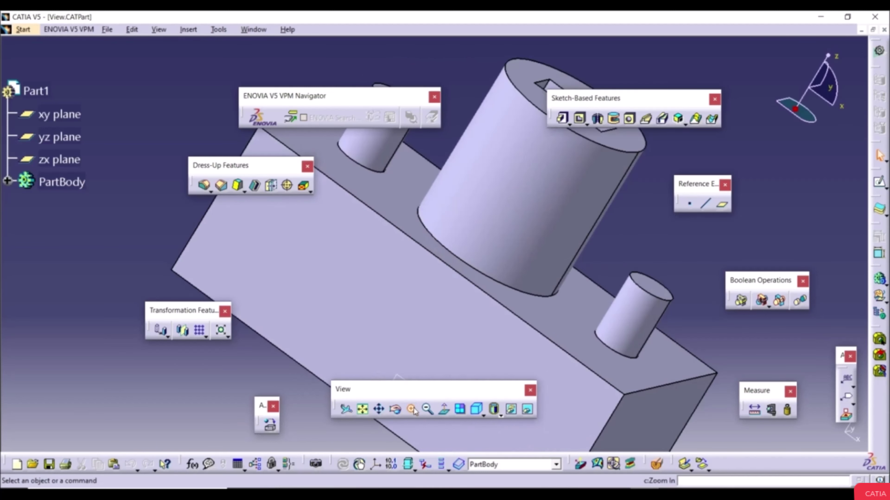
left_click(411, 408)
left_click(411, 409)
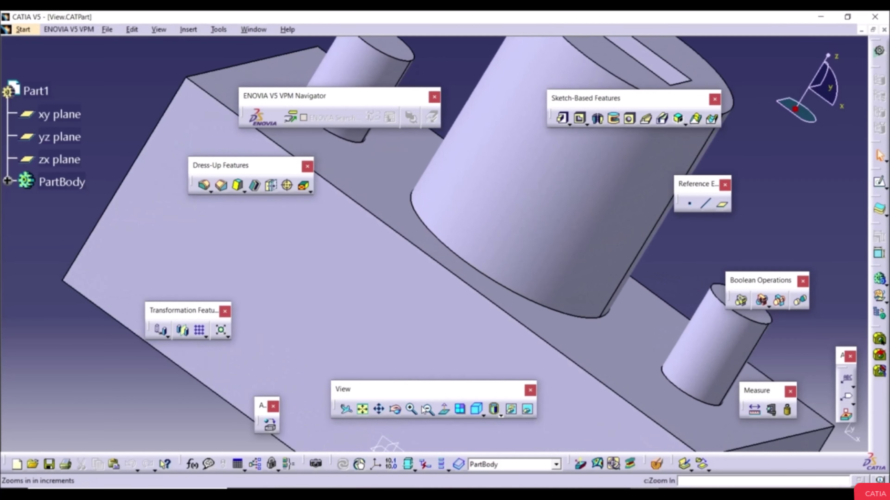
left_click(427, 410)
left_click(427, 410)
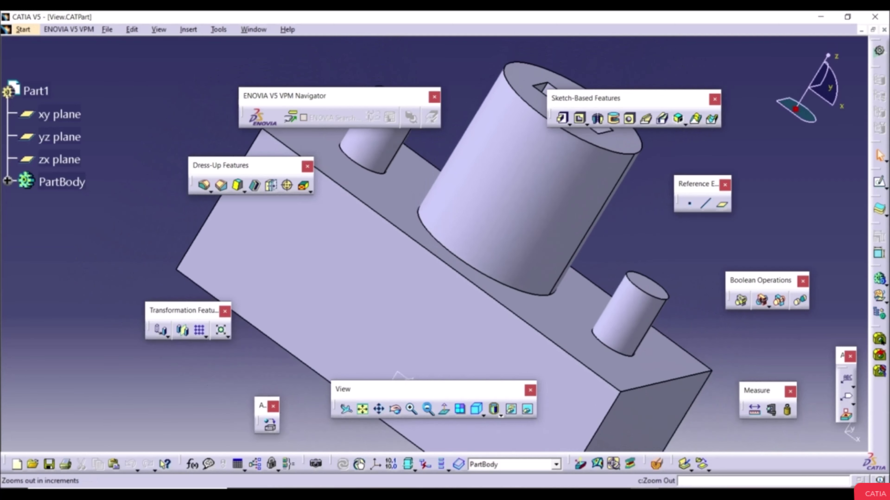
left_click(427, 410)
left_click(427, 410)
left_click(427, 410)
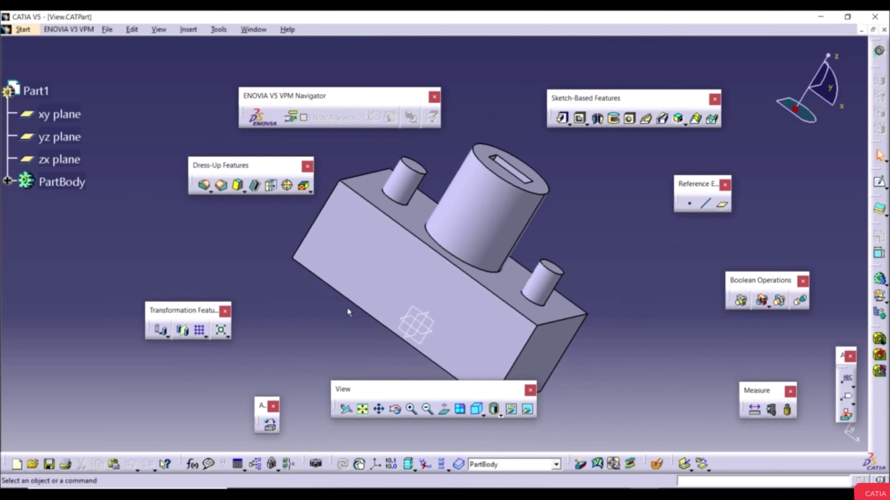
Step: Apply Normal View to the block's long front face and to its short end face
left_click(369, 265)
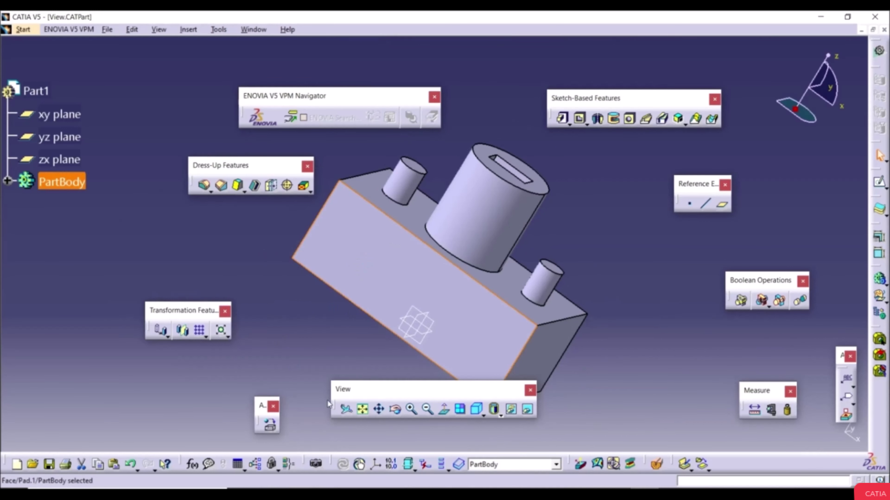
left_click(444, 410)
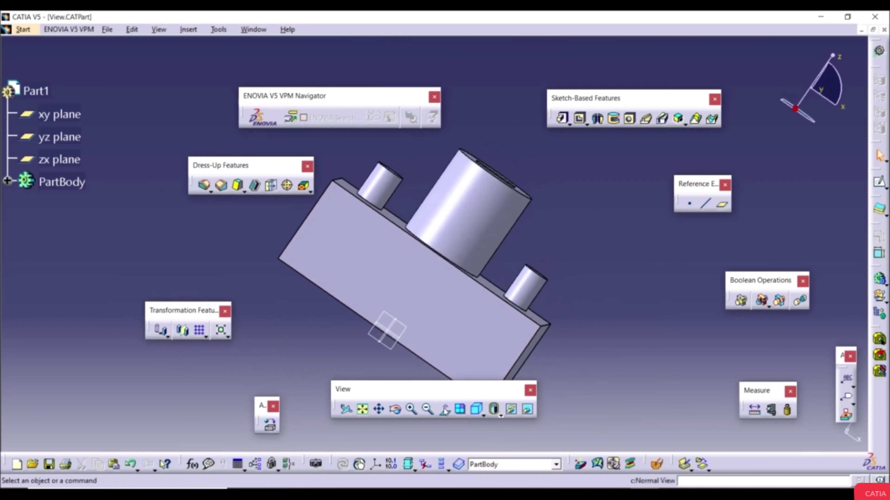
middle_click_drag(499, 271, 481, 320)
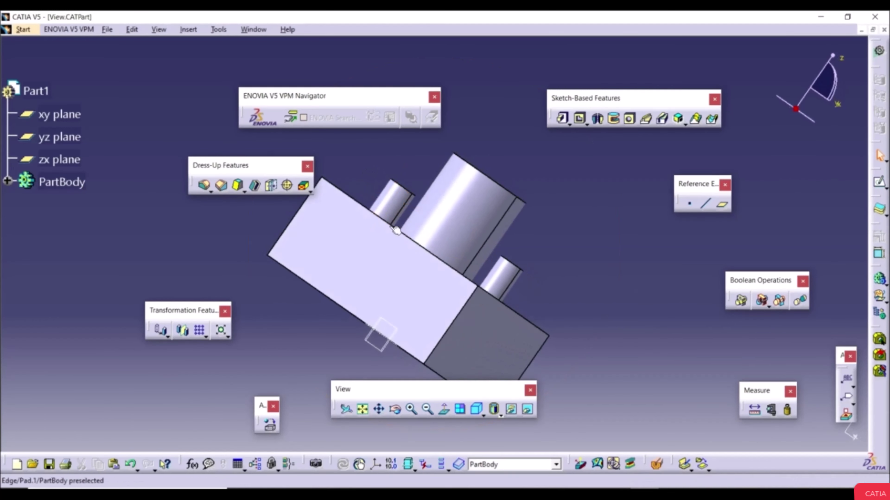
left_click(481, 322)
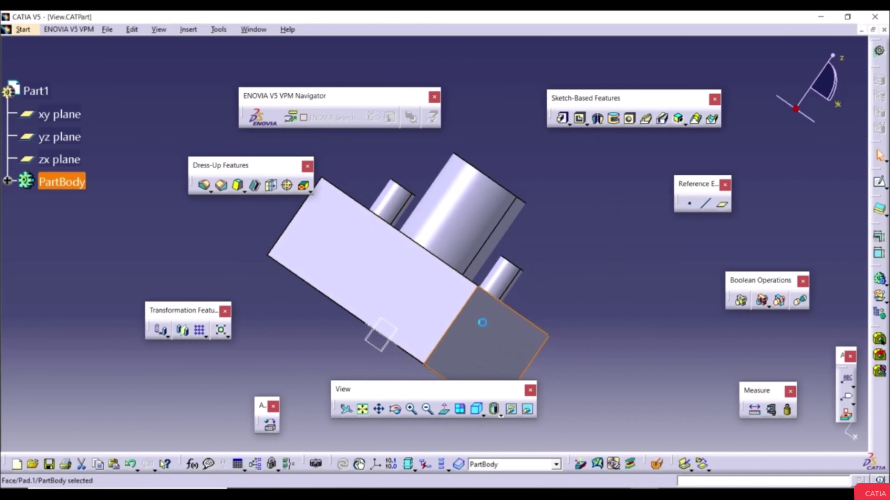
left_click(444, 410)
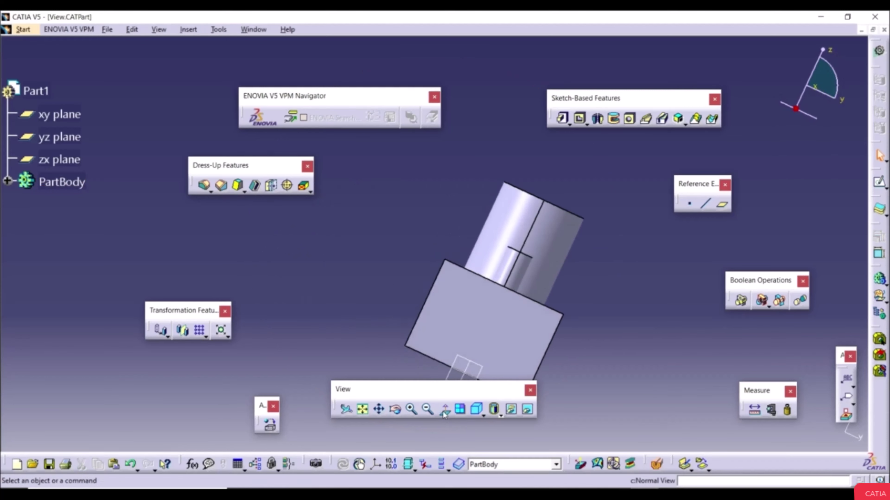
Step: Split the window with Create Multi-View and orbit the part separately in the front and top viewports
left_click(449, 294)
middle_click_drag(449, 294, 472, 337)
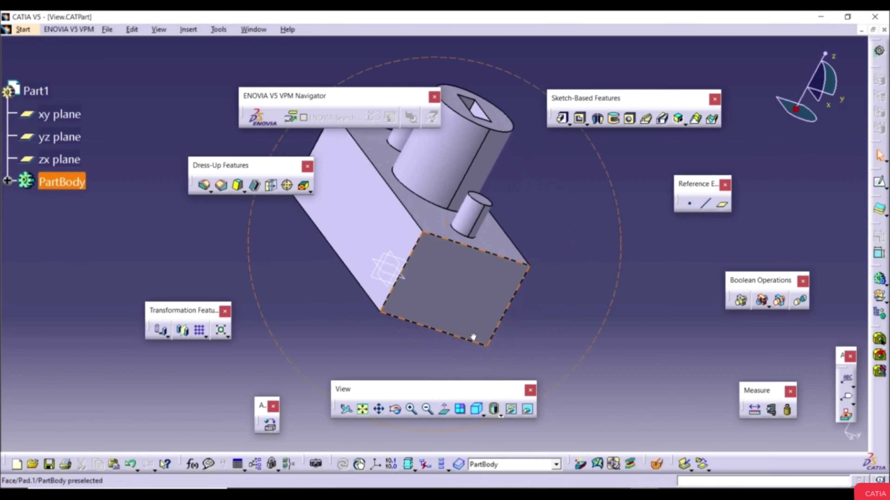
middle_click_drag(413, 283, 462, 386)
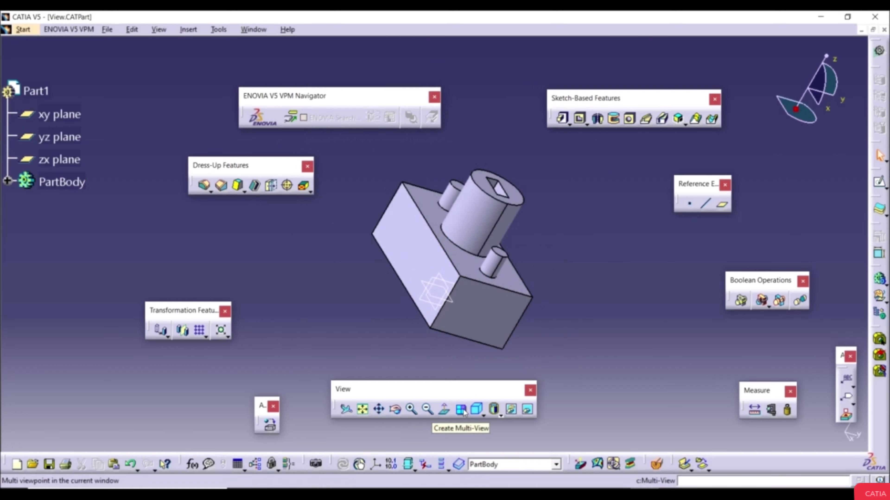
left_click(462, 410)
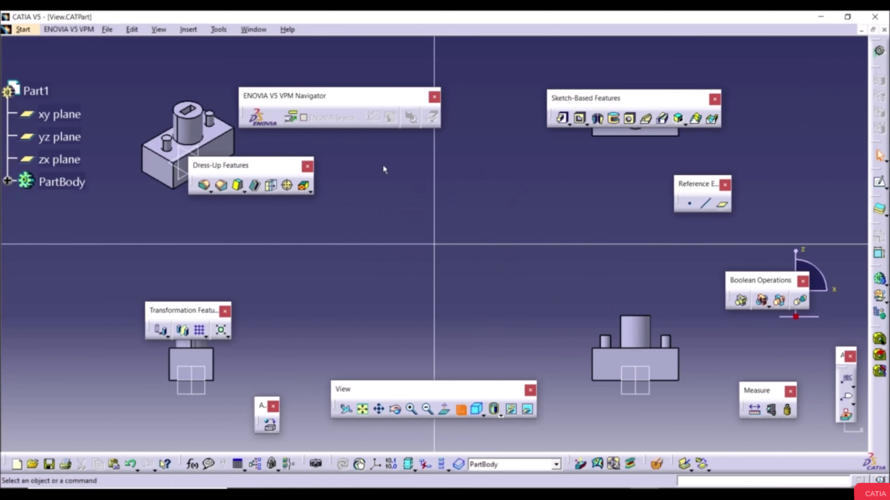
middle_click_drag(476, 290, 673, 356)
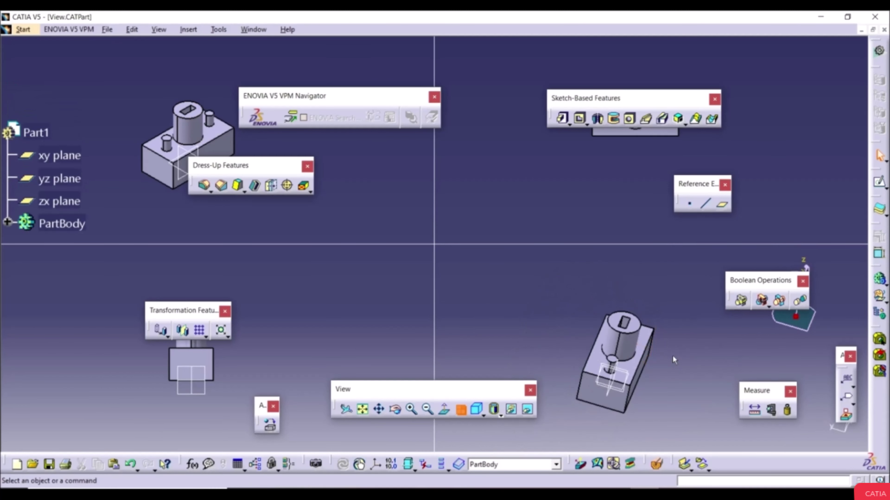
left_click(582, 165)
middle_click_drag(582, 165, 660, 283)
left_click(613, 264)
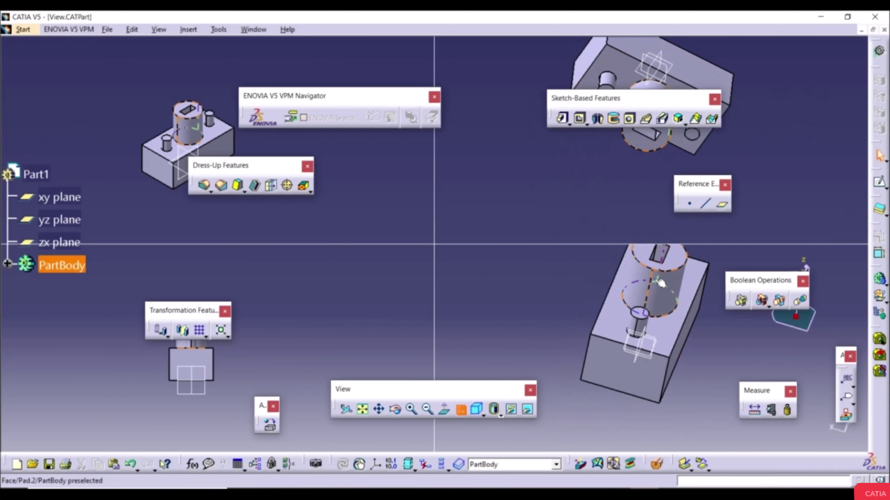
Step: Start a sketch on the block's short end face in the multi-view layout
left_click(627, 377)
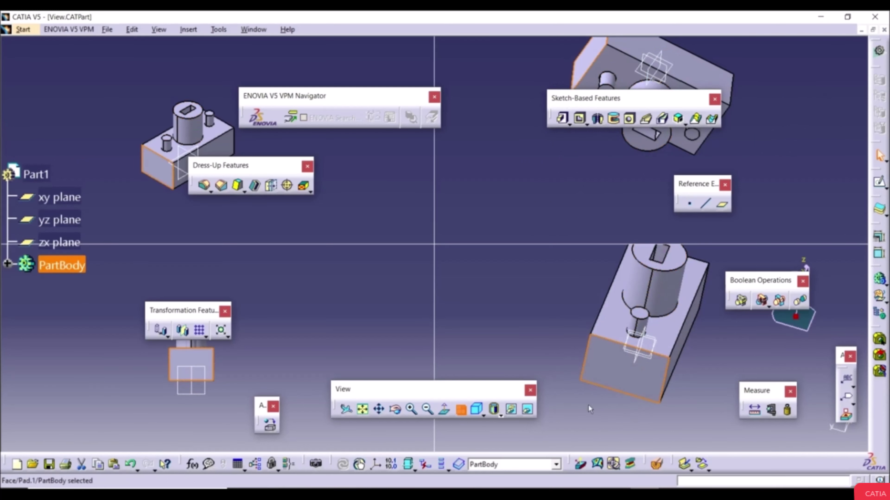
left_click(879, 183)
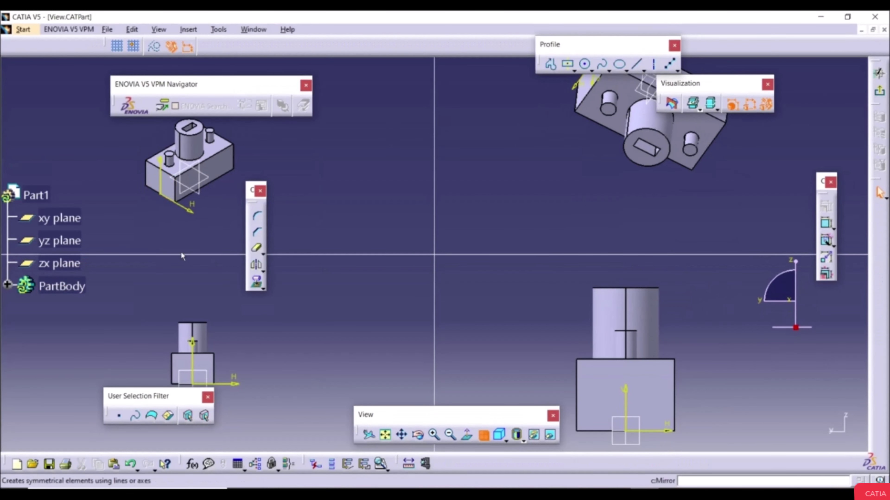
Step: Sketch a circle of about 7 mm radius on the block's short end face and cut it as a 20 mm deep pocket
left_click(585, 65)
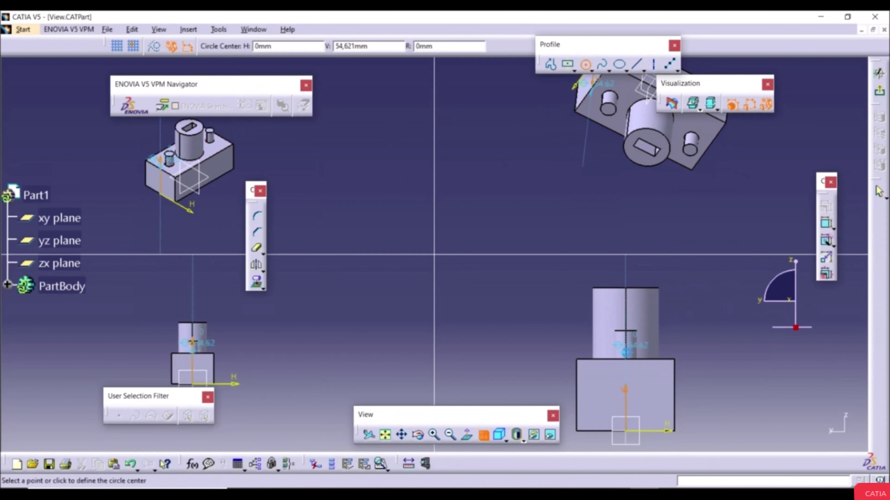
left_click(654, 382)
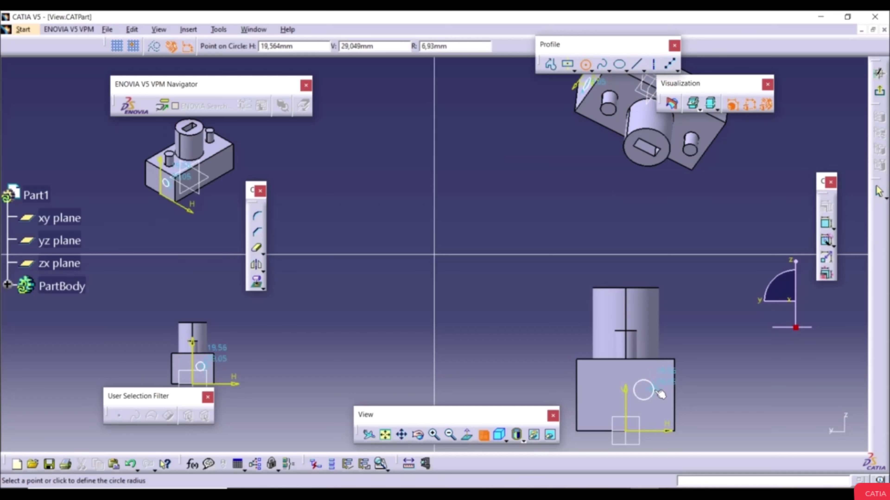
left_click(654, 390)
left_click(879, 91)
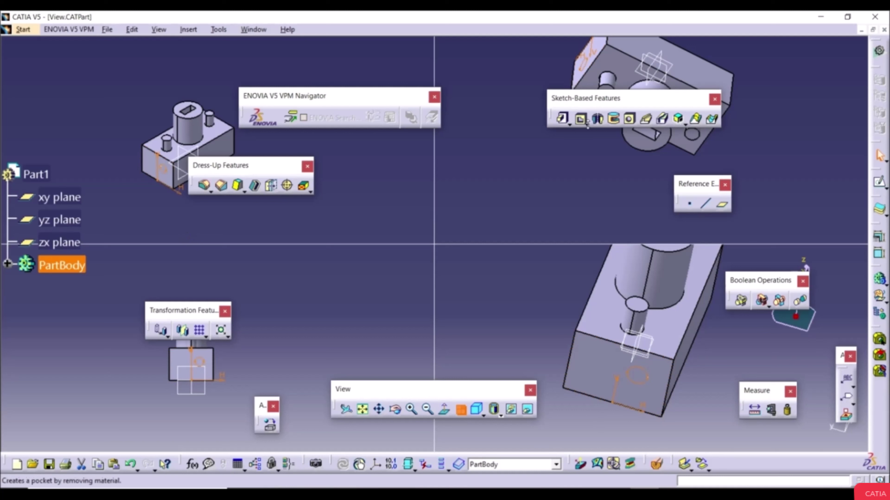
left_click(582, 120)
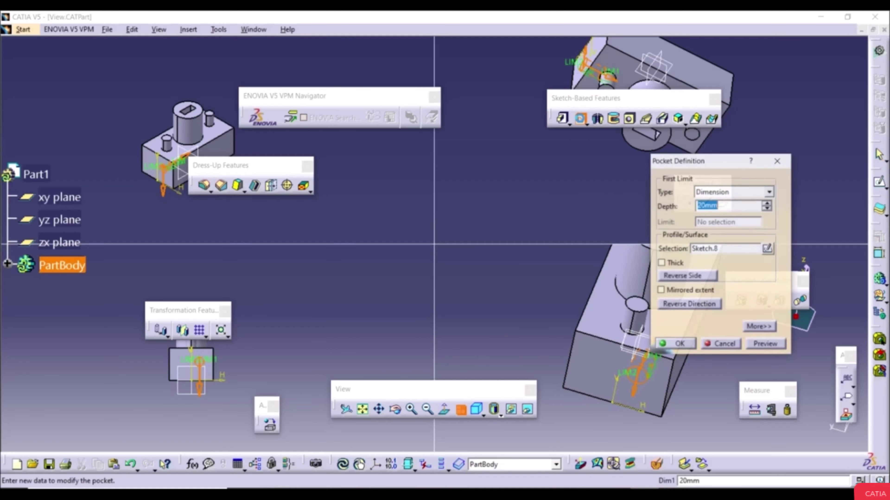
left_click(677, 345)
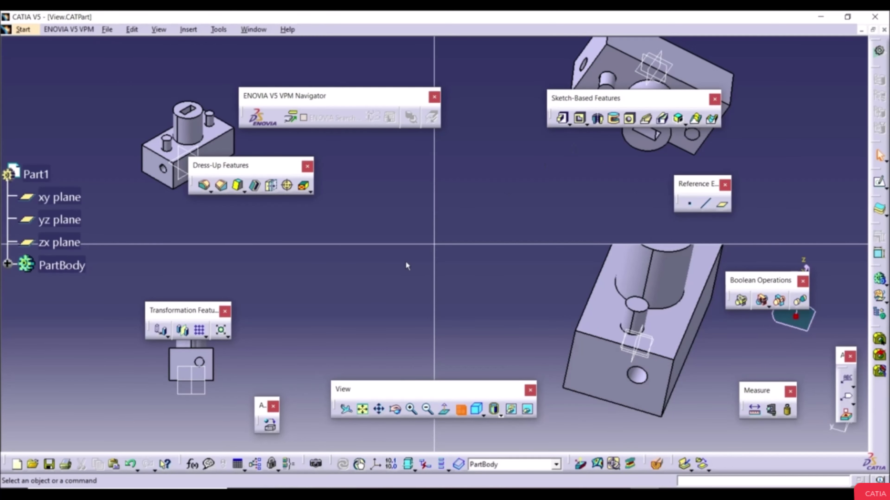
Step: Return to a single viewport and set the part to the standard isometric view, the left view, and isometric again
left_click(462, 410)
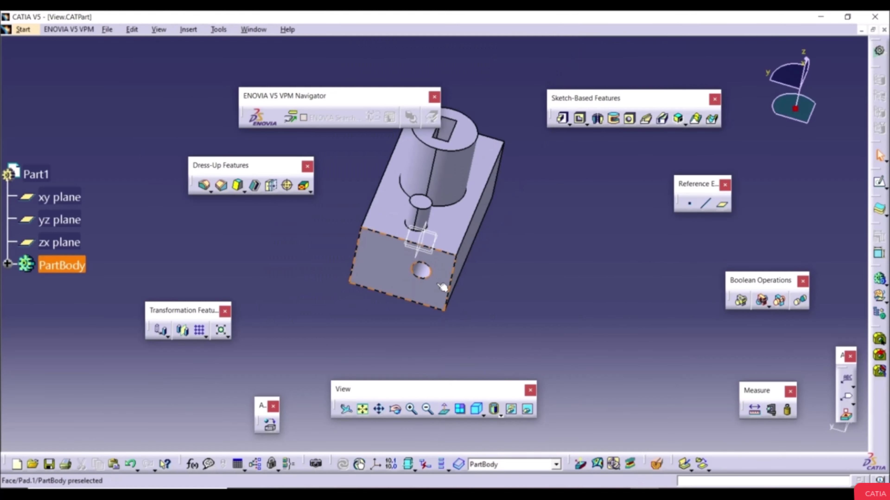
left_click(484, 414)
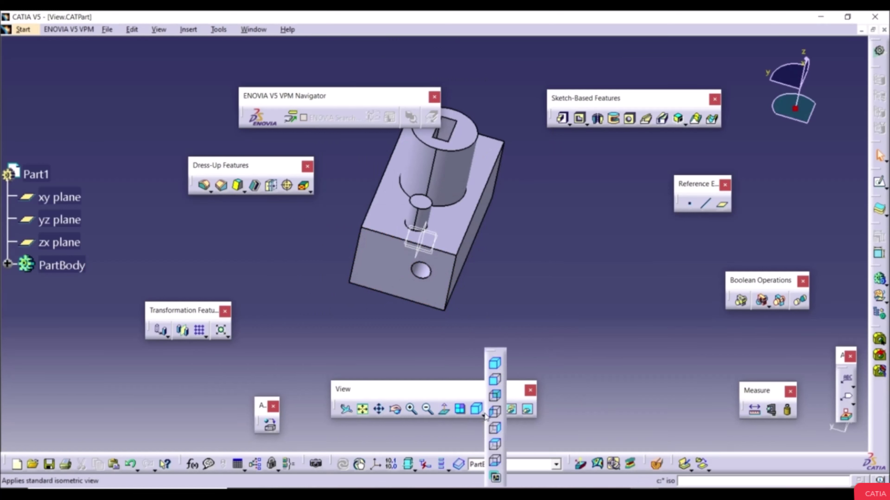
left_click(499, 363)
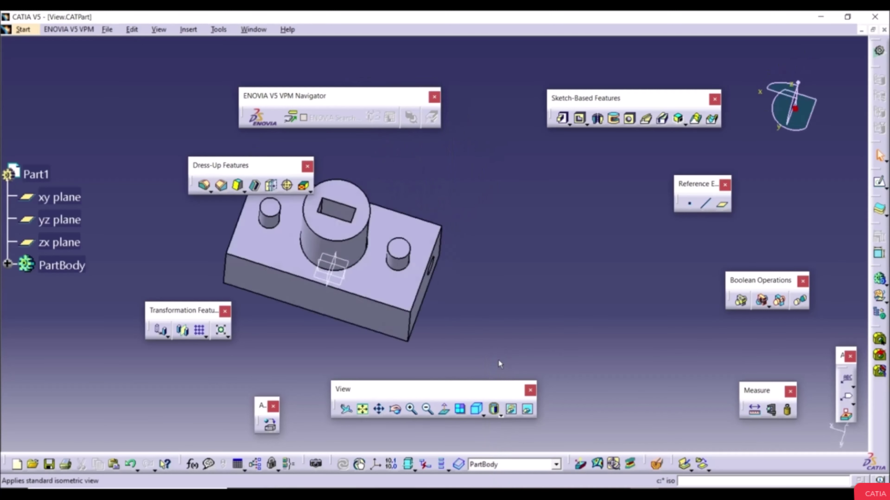
left_click(481, 415)
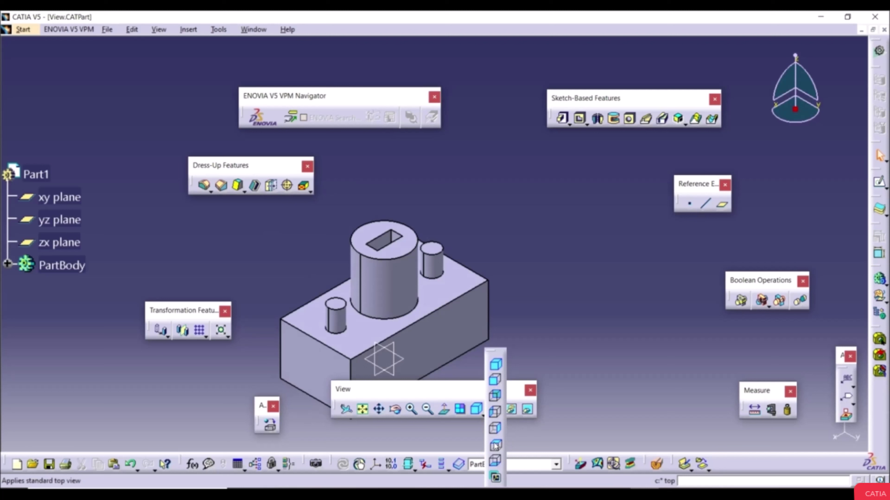
left_click(496, 413)
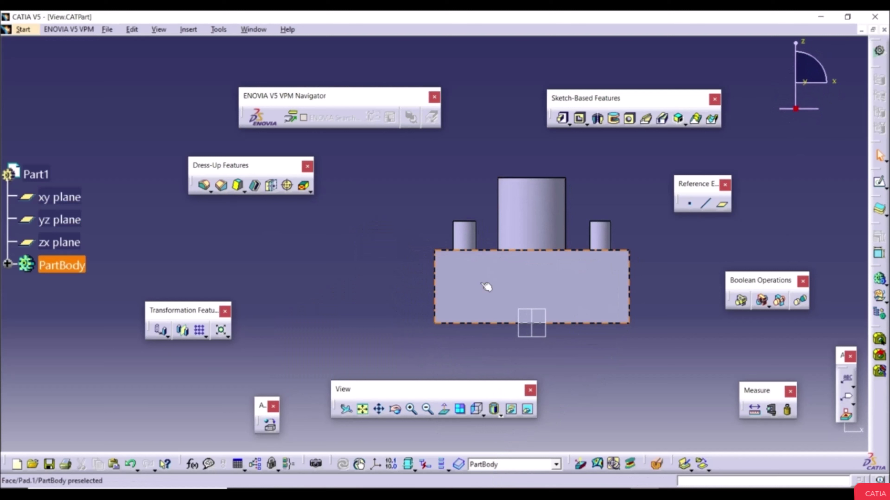
left_click(484, 415)
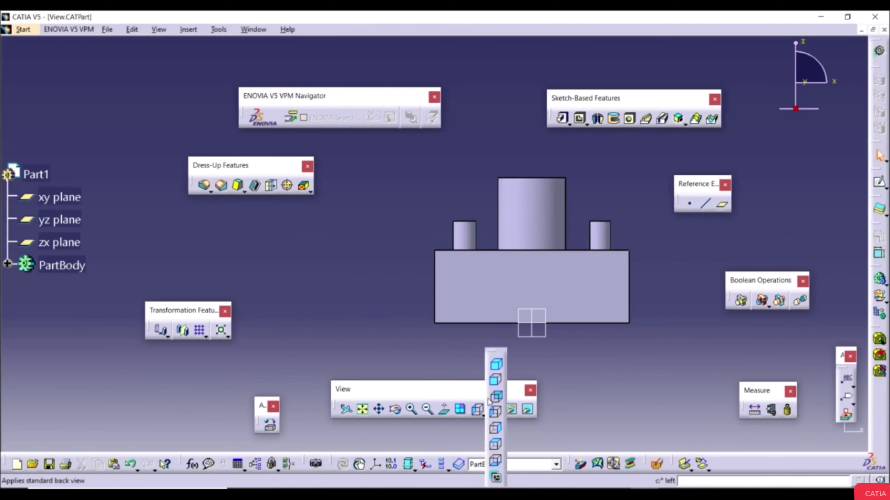
left_click(495, 366)
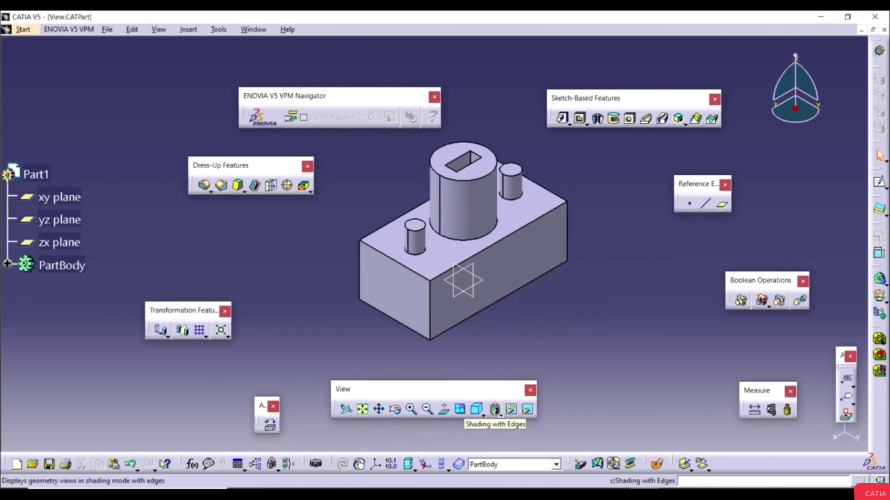
Step: Display the part in Shading, in Shading with Edges without Smooth Edges, and in shading with hidden edges
left_click(500, 414)
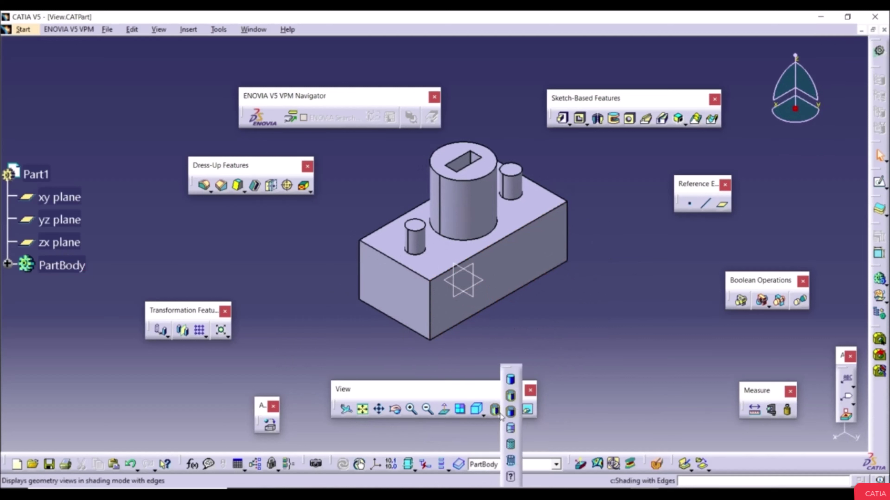
left_click(512, 381)
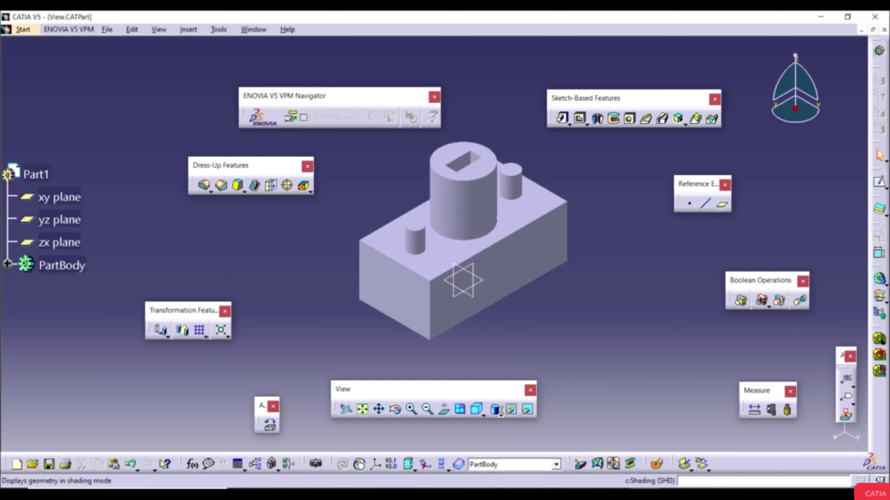
left_click(501, 413)
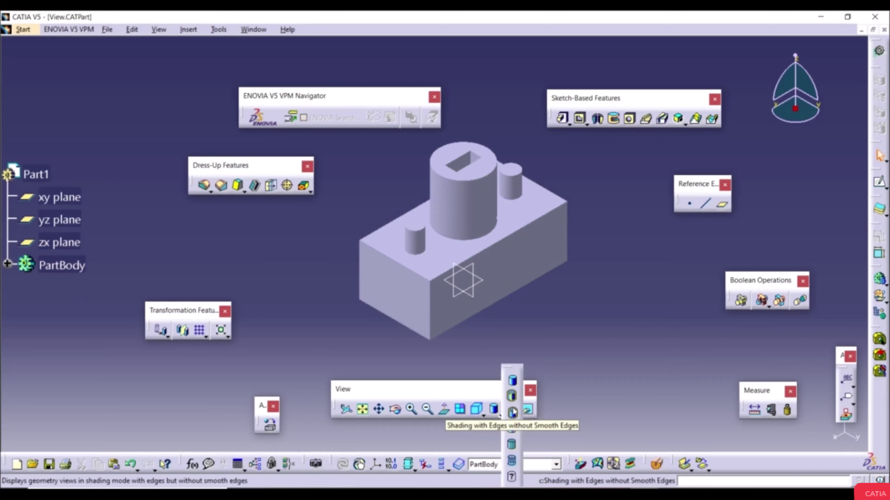
left_click(513, 413)
left_click(501, 414)
left_click(512, 429)
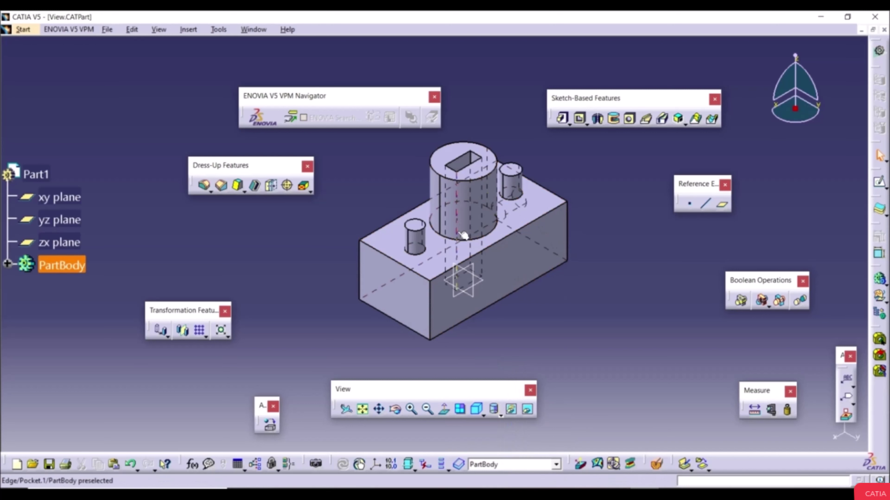
Step: Display the part in Shading with Material and in wireframe, and return it to Shading with Edges
left_click(497, 411)
left_click(511, 380)
left_click(497, 411)
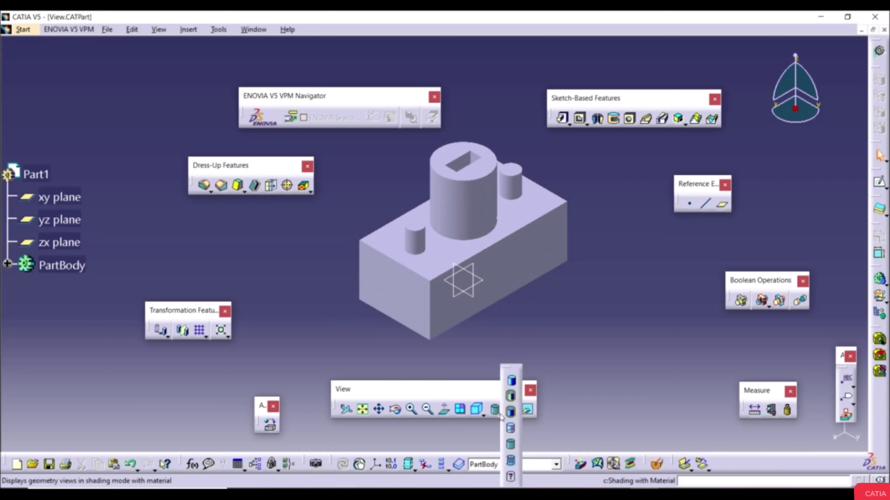
left_click(511, 464)
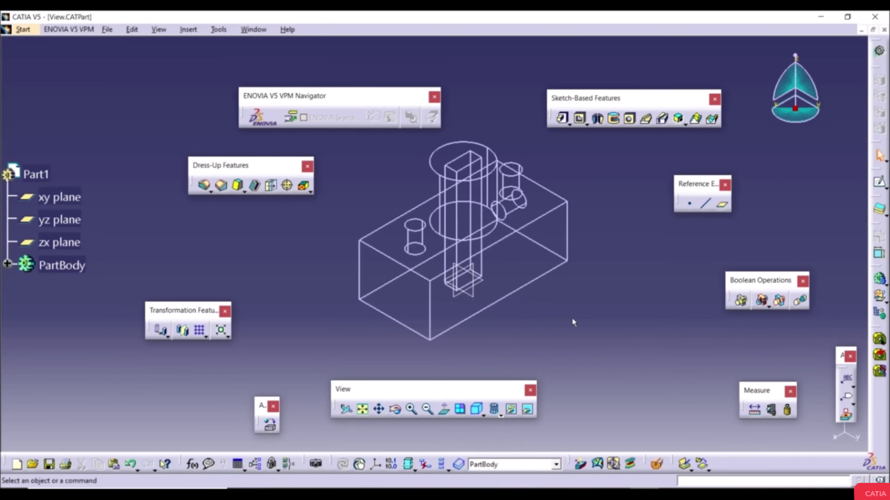
left_click(498, 410)
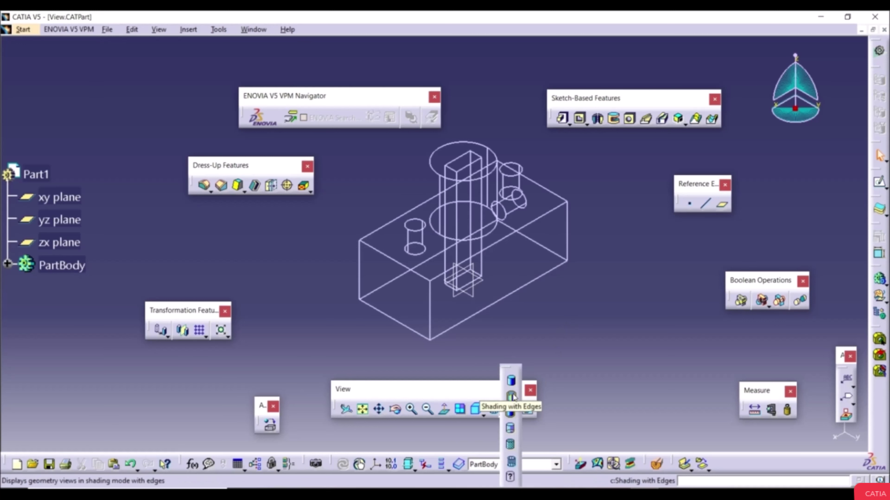
left_click(511, 397)
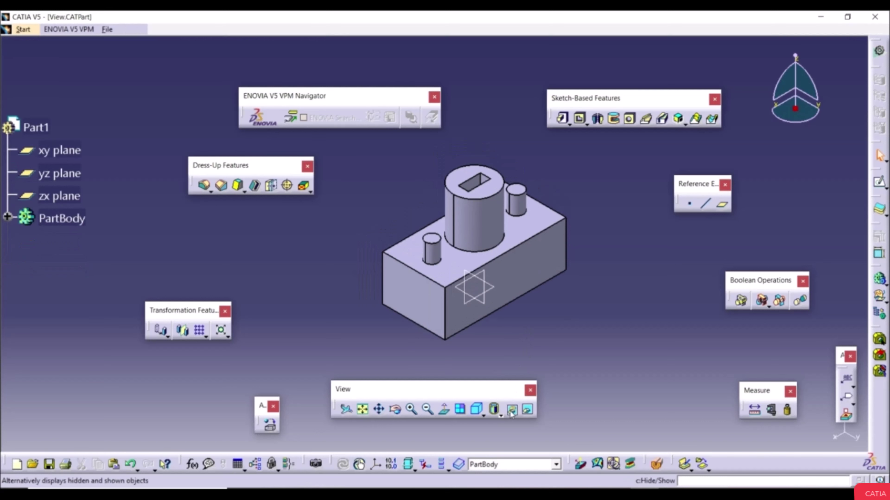
Step: Hide the part's solid geometry, expand PartBody in the tree, and show the solid again through Pad.1
left_click(512, 410)
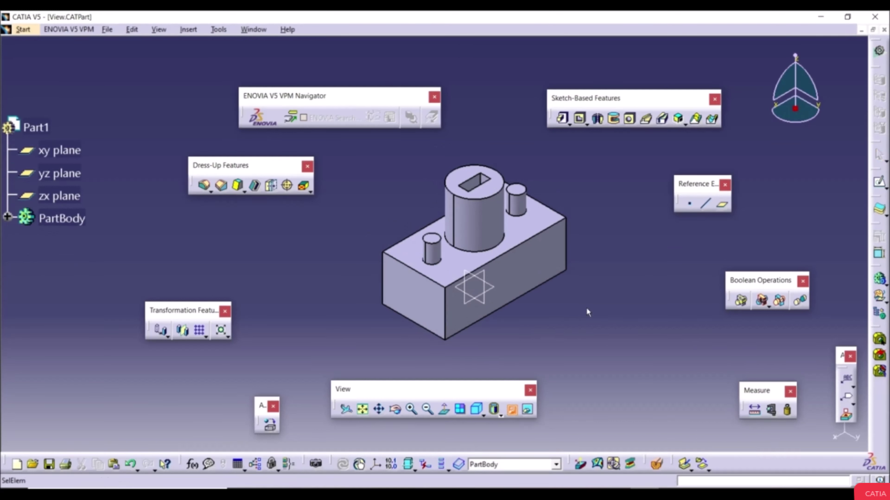
left_click(538, 252)
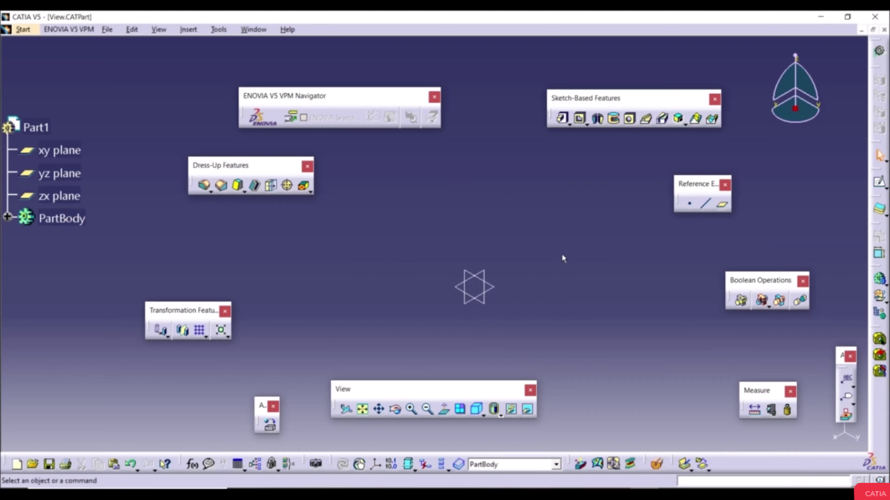
left_click(7, 218)
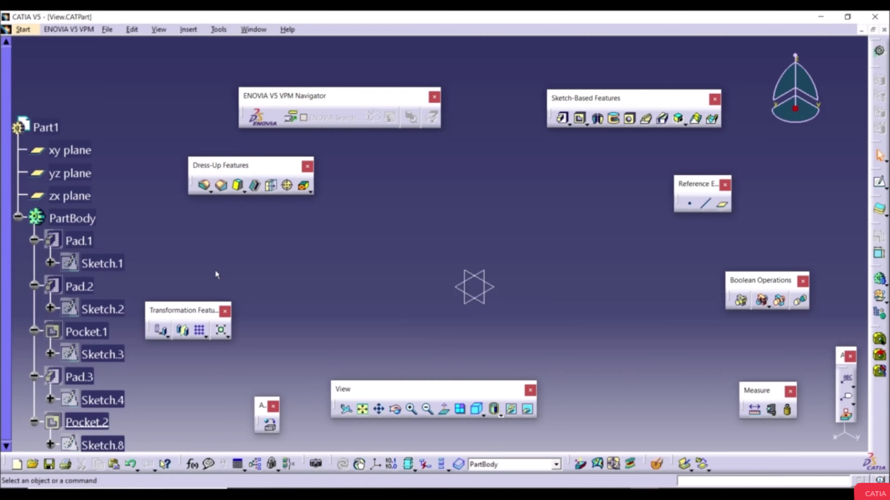
right_click(78, 242)
left_click(103, 278)
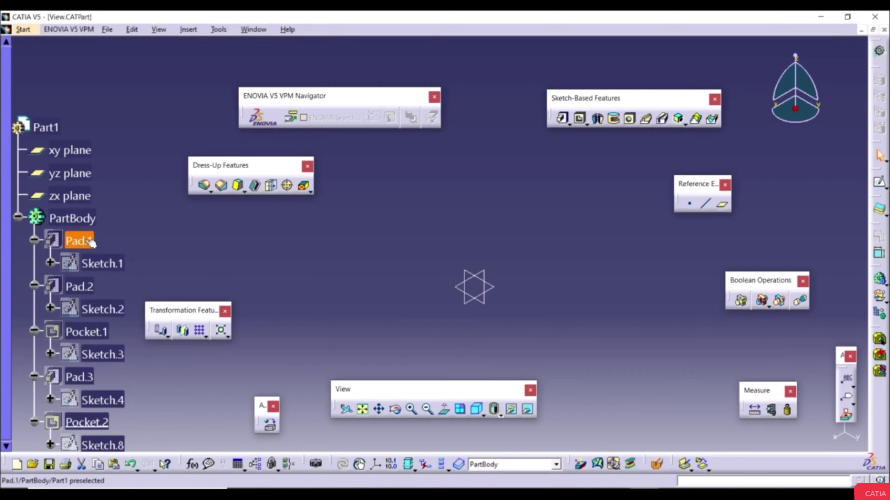
left_click(512, 409)
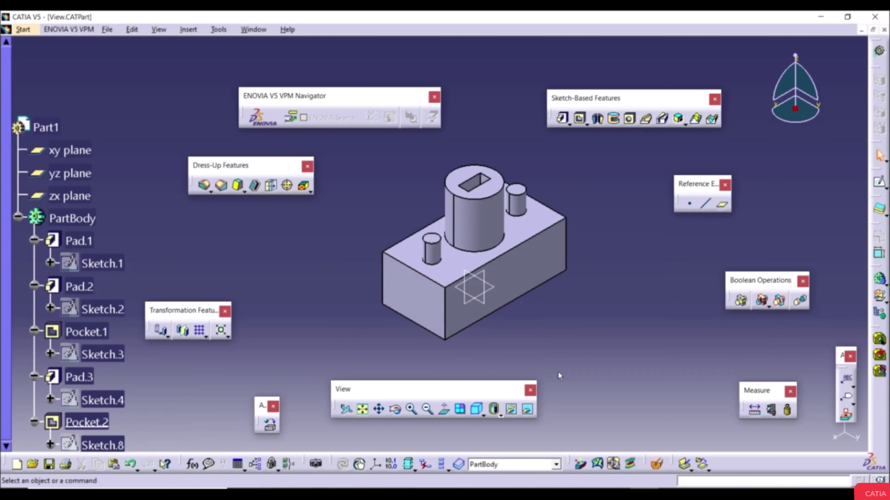
Step: Swap to the space holding the hidden sketches and planes, and swap back to the visible space
left_click(528, 410)
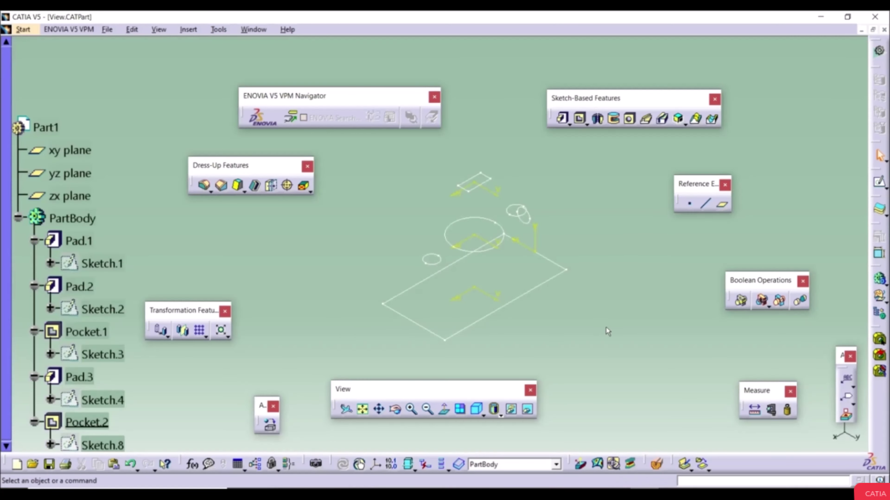
left_click(528, 410)
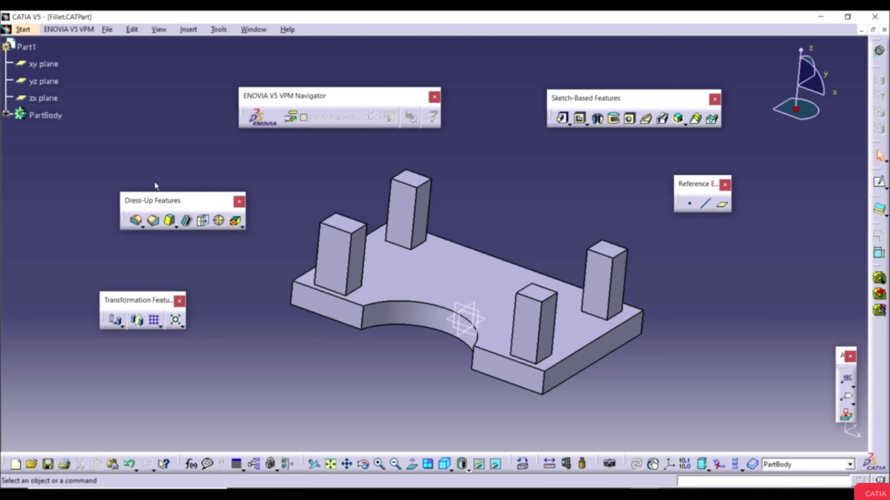
right_click(880, 343)
left_click(653, 381)
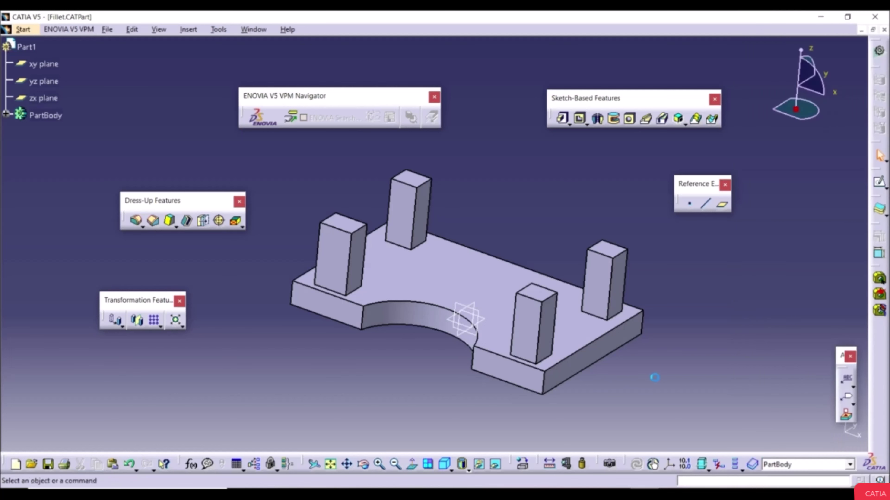
Step: Apply a 5 mm edge fillet to the two vertical plate edges at the ends of the arc-shaped cut-out
left_click(138, 225)
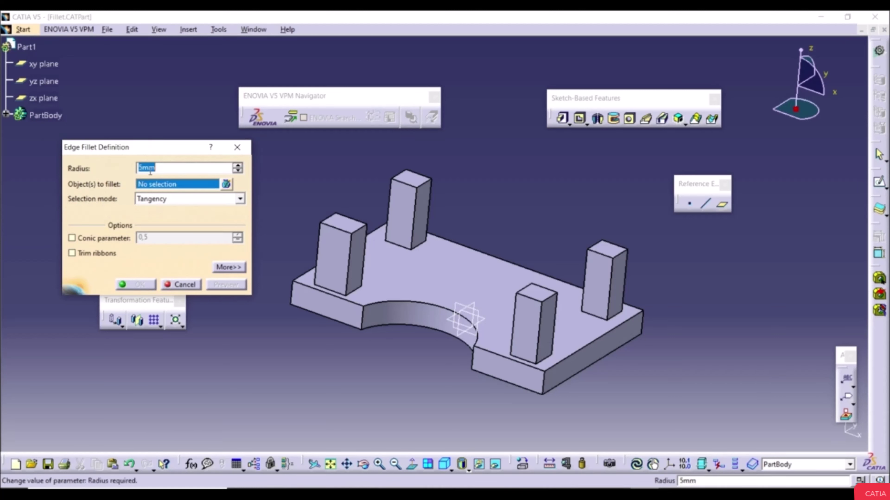
left_click(364, 320)
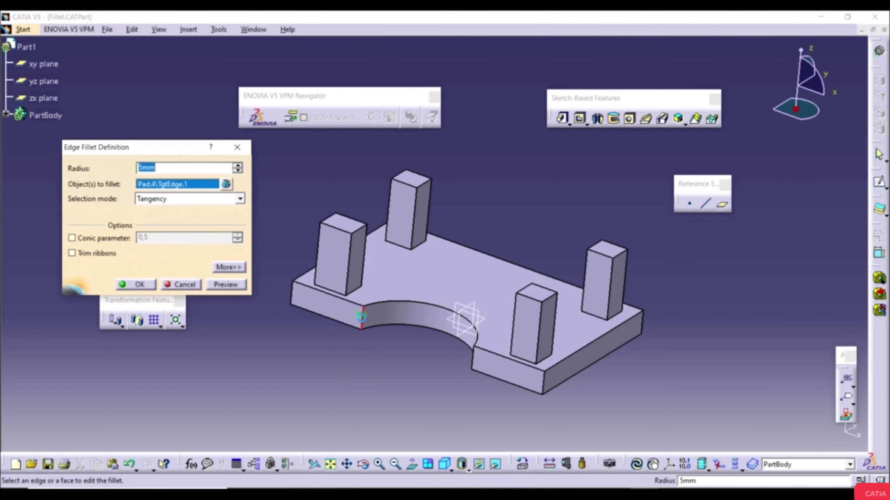
left_click(472, 359)
left_click(218, 284)
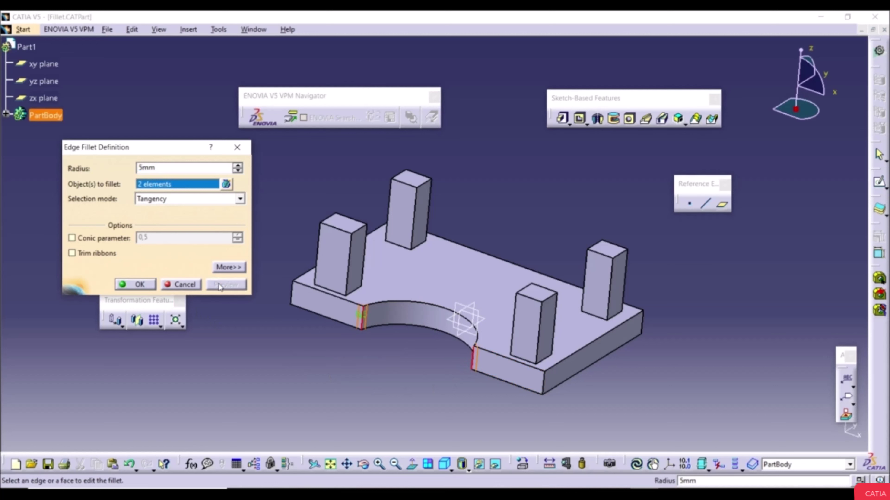
left_click(144, 285)
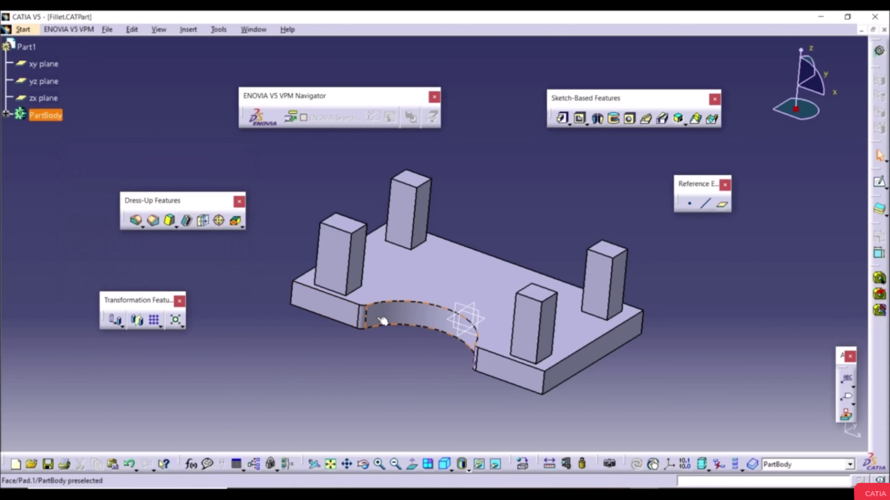
Step: Apply a 5 mm edge fillet along the base edge of the post nearest the cut-out's left end, on its cut-out side
left_click(136, 220)
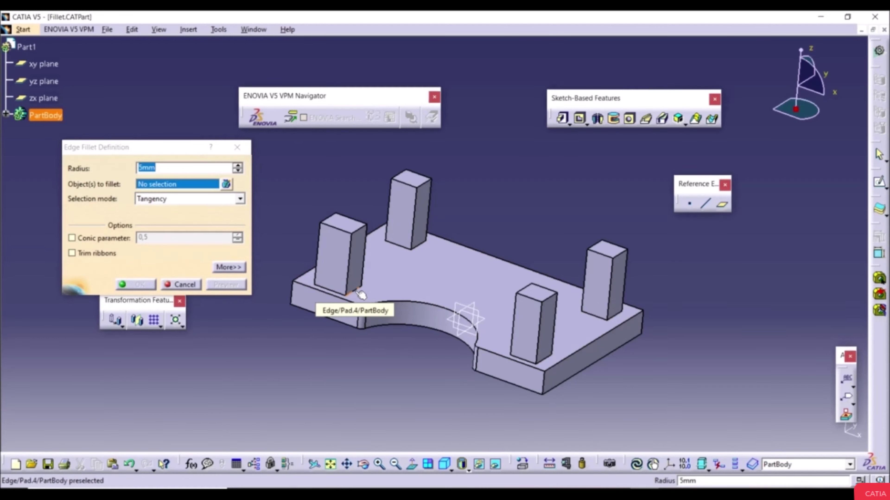
left_click(360, 296)
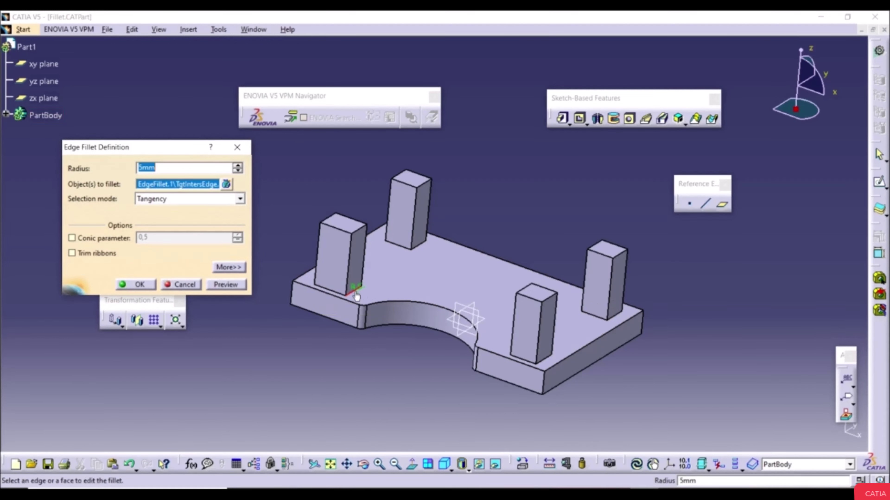
left_click(140, 285)
middle_click_drag(358, 317, 353, 286)
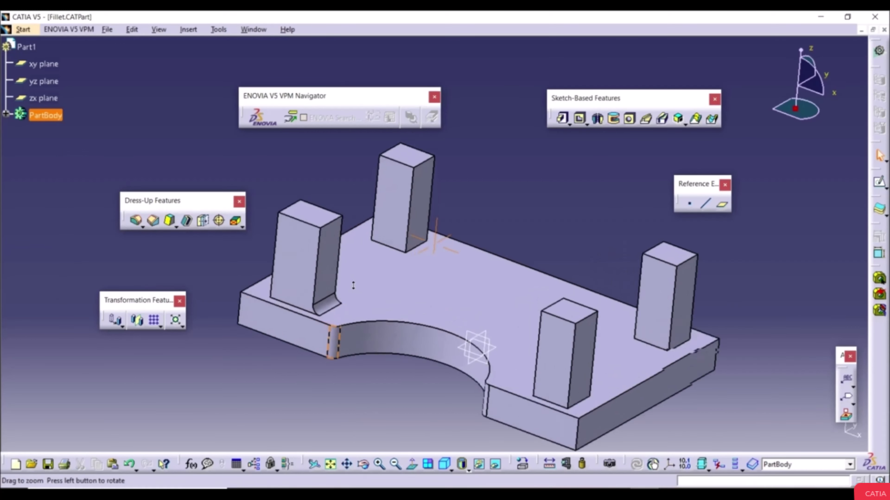
Step: Apply a 5 mm edge fillet to the plate's short top edge beside the post with the filleted base
middle_click_drag(321, 313, 356, 378)
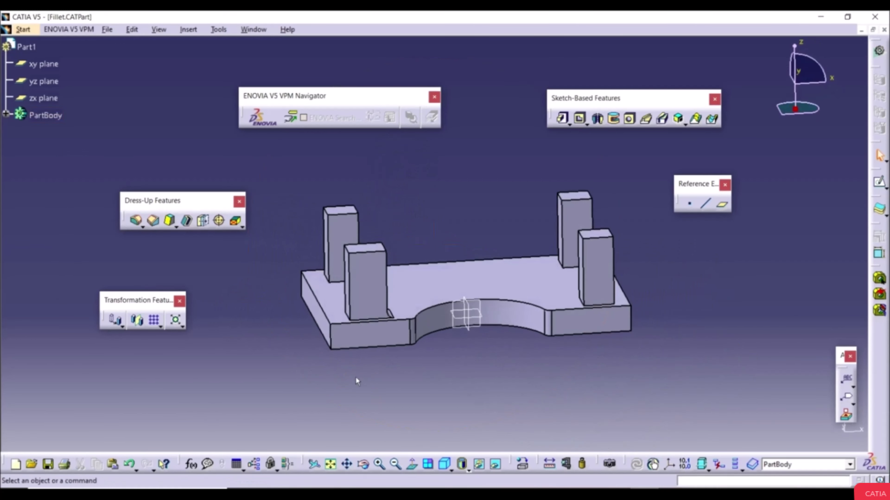
left_click(136, 221)
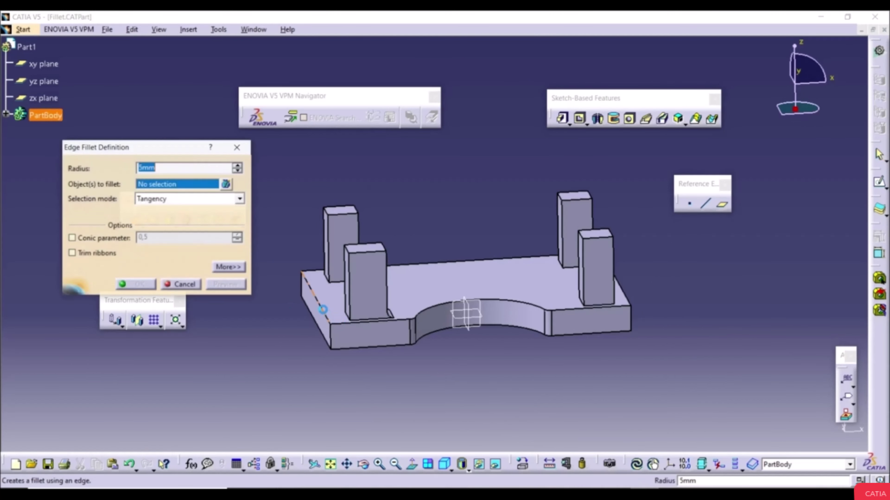
left_click(329, 313)
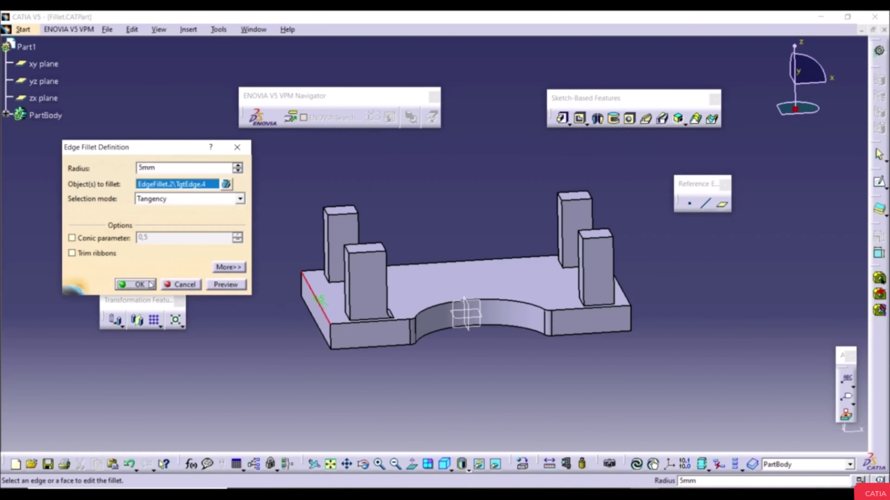
left_click(136, 284)
left_click(247, 316)
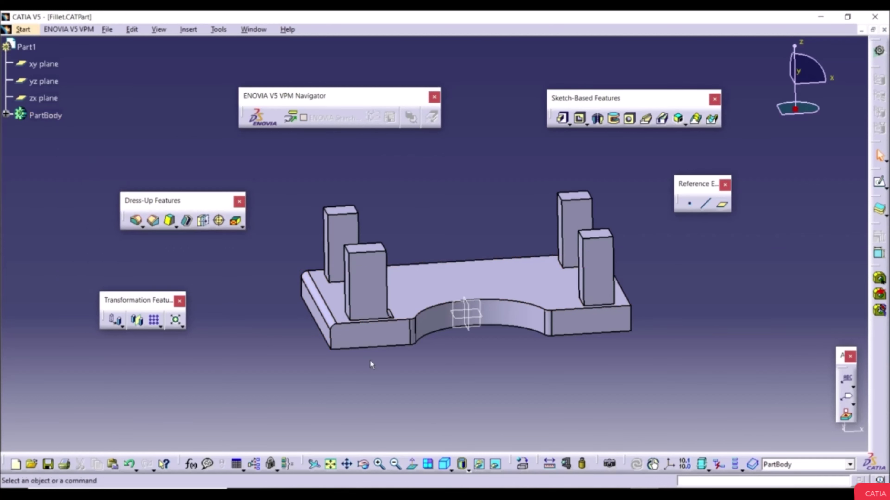
Step: Try a 5 mm edge fillet in Tangency mode along the top edge of the arc-shaped cut-out, and undo it
middle_click_drag(370, 360, 348, 312)
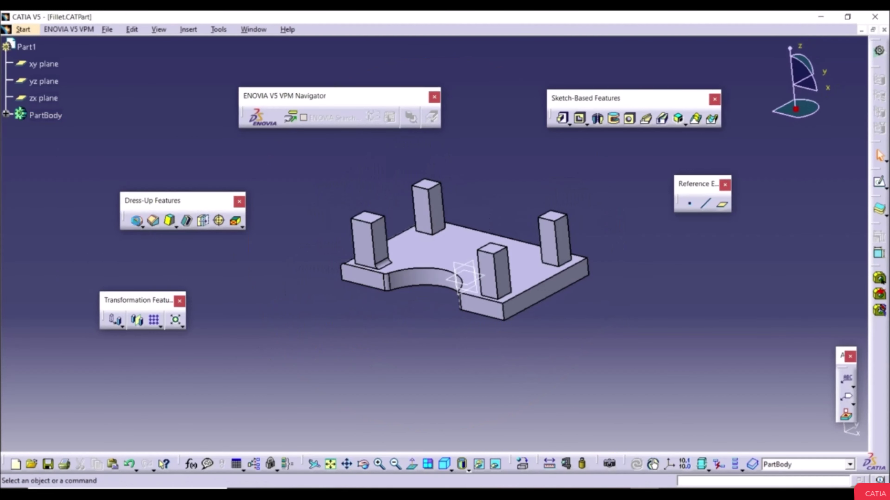
left_click(136, 221)
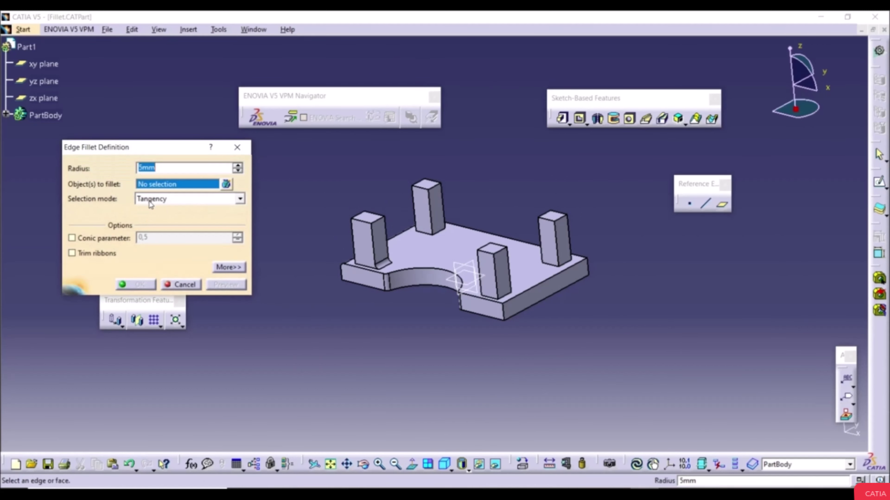
scroll(396, 294, "up", 2)
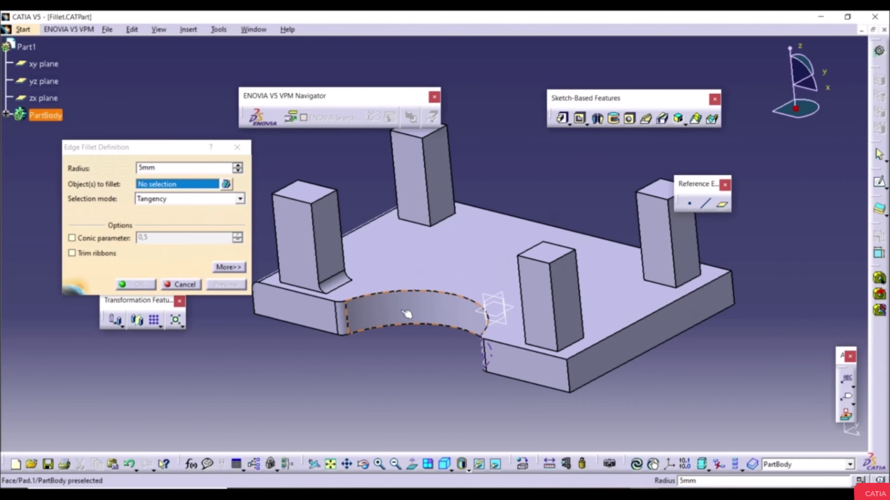
left_click(396, 294)
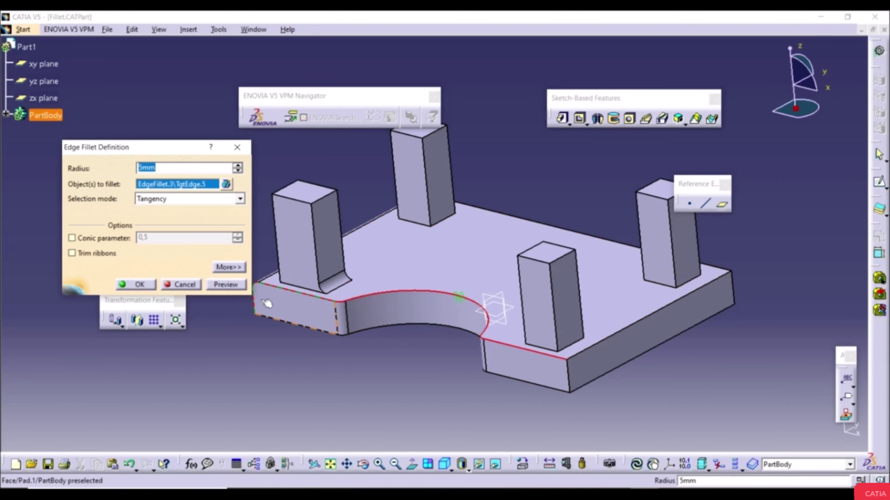
left_click(136, 285)
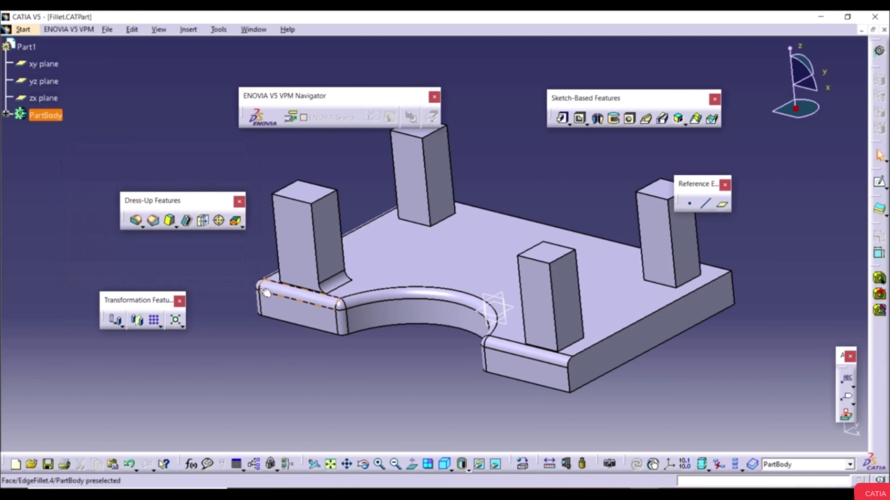
left_click(130, 464)
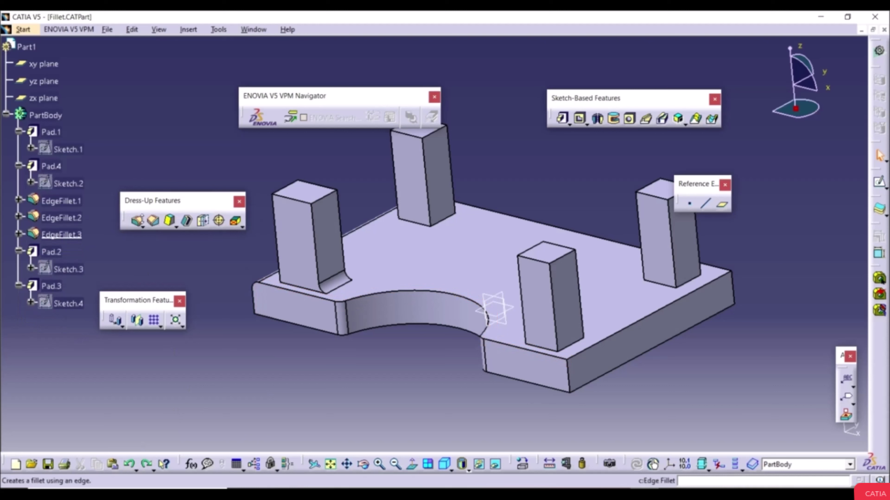
Step: Fillet only the top arc edge of the cut-out at 5 mm, using the Minimal selection mode
left_click(137, 220)
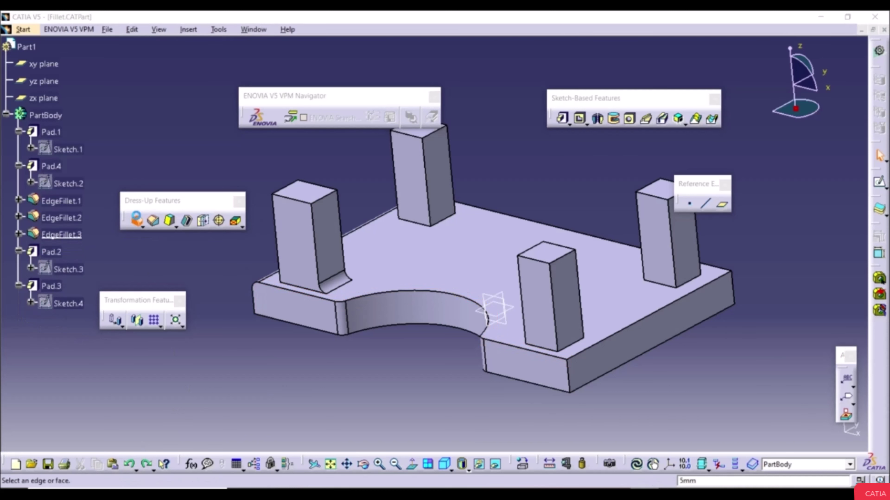
left_click(140, 190)
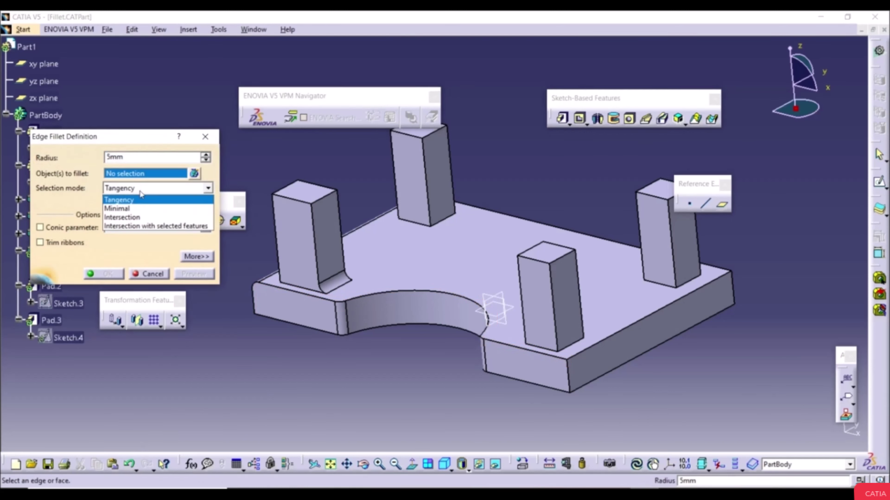
left_click(139, 206)
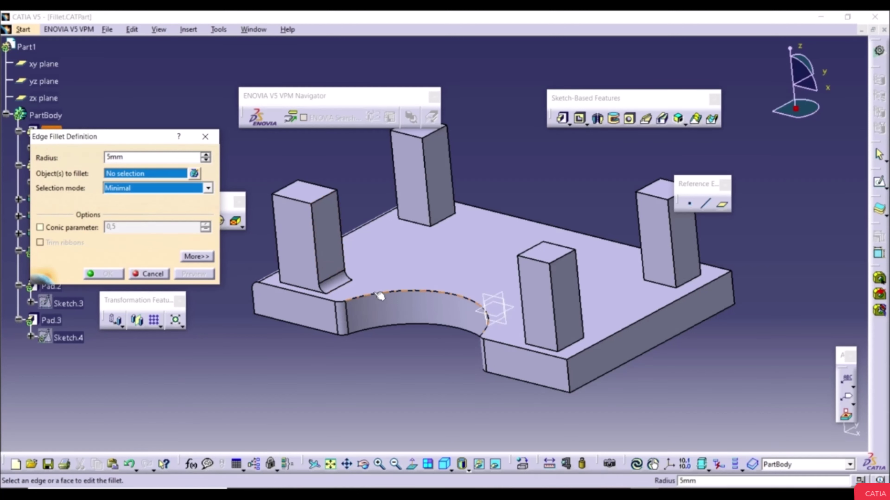
left_click(399, 294)
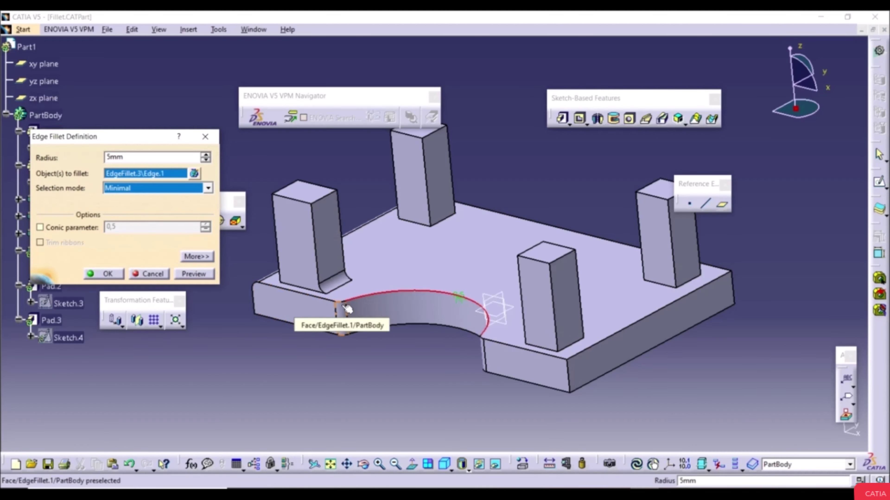
left_click(118, 273)
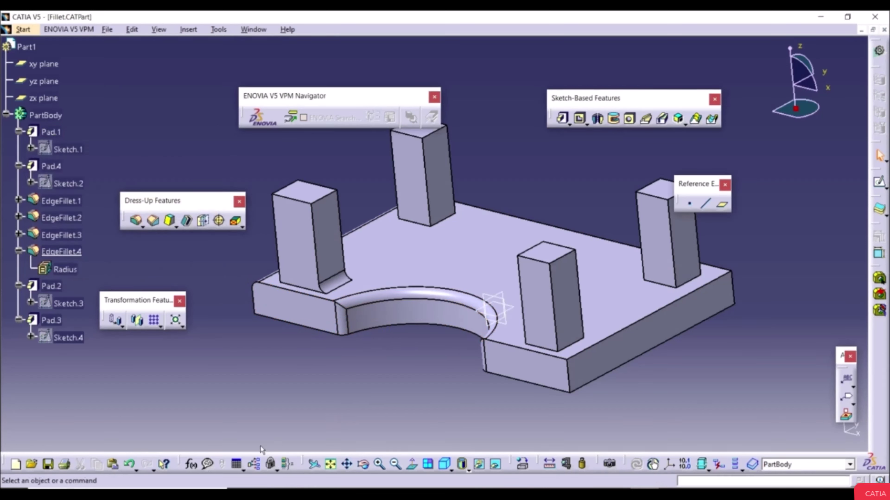
Step: Apply a 5 mm edge fillet with conic parameter 0,9 to the inner base edge of the rear post behind the filleted post
left_click(135, 220)
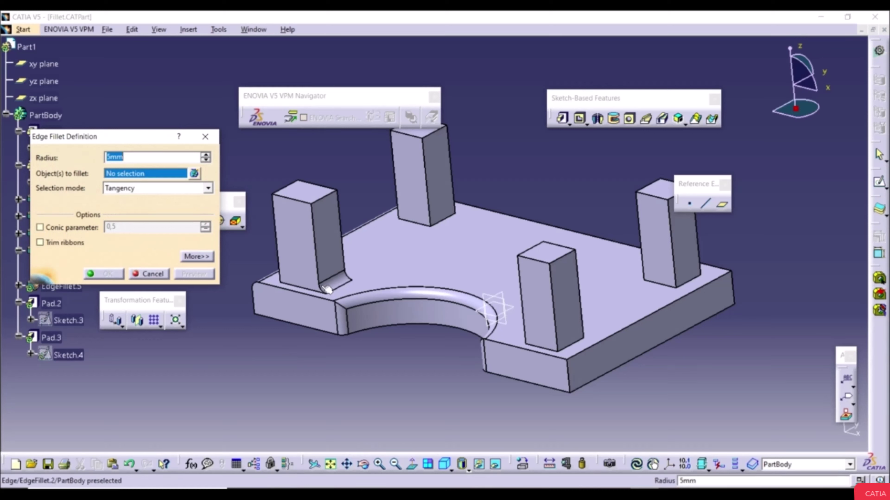
middle_click_drag(327, 288, 270, 325)
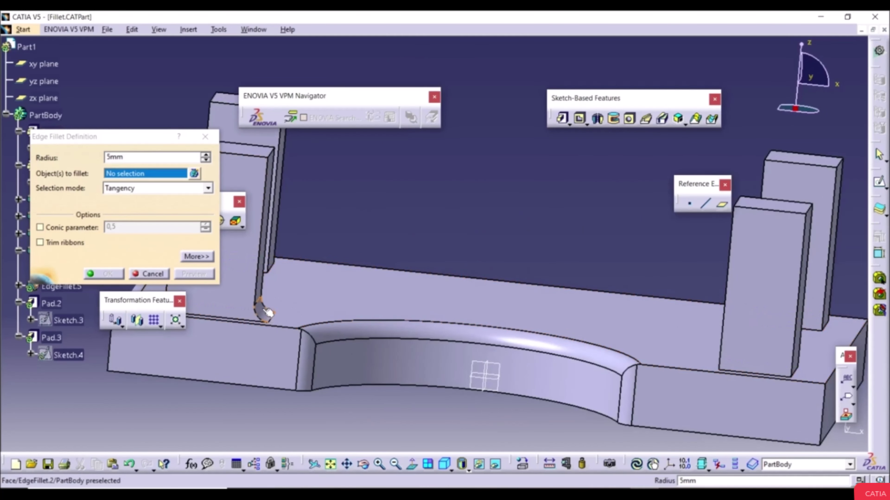
middle_click_drag(325, 297, 157, 329)
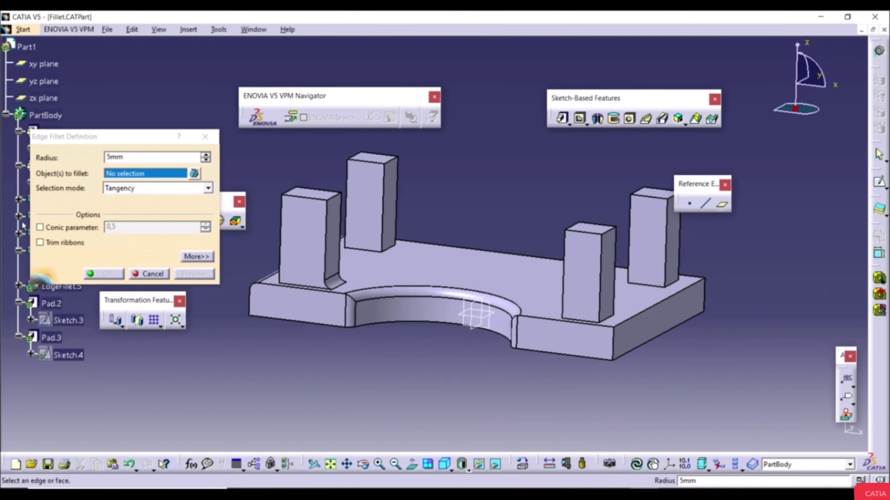
left_click(67, 230)
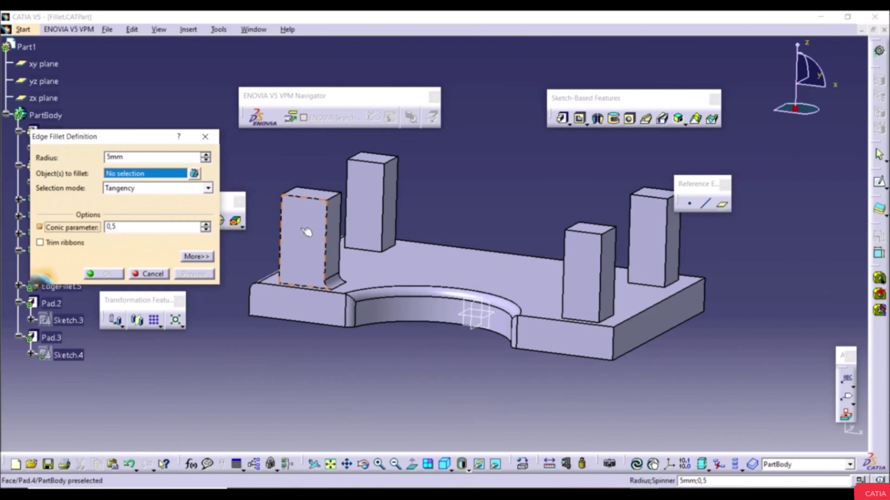
left_click(206, 225)
left_click(206, 225)
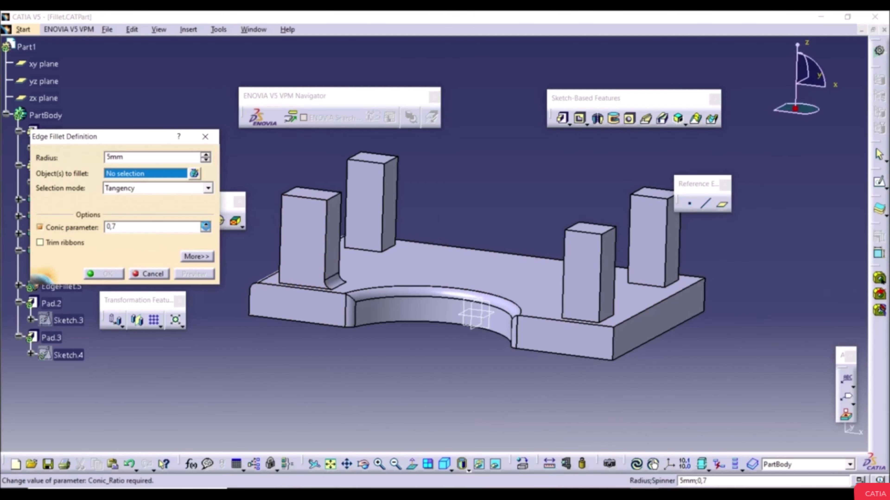
left_click(206, 225)
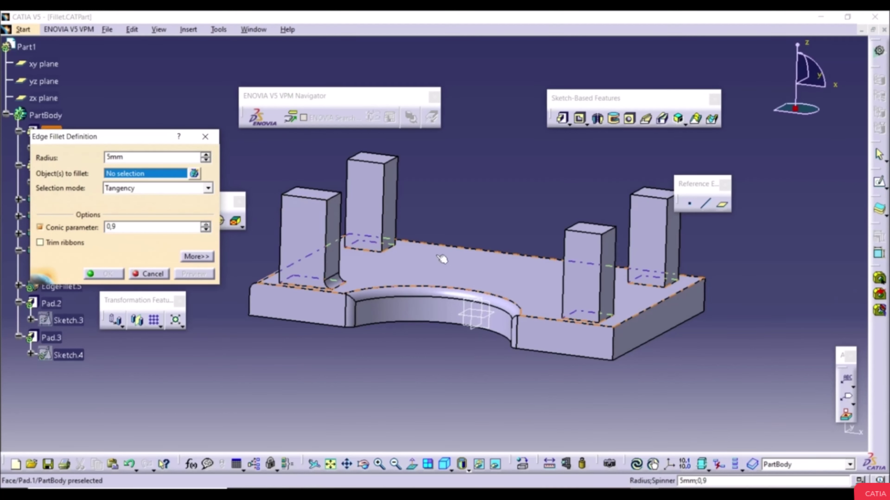
left_click(390, 249)
left_click(101, 274)
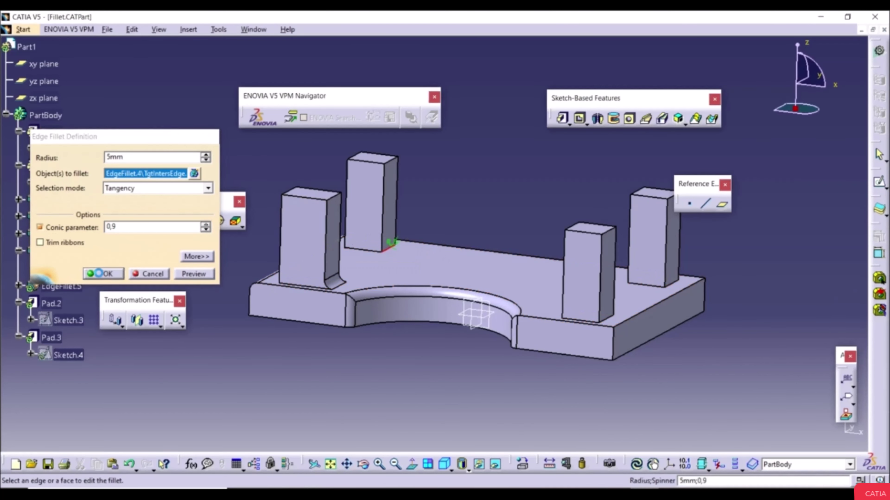
Step: Fillet the intersection of Pad.1 with the Pad.4 posts at 5 mm, using Intersection with selected features and no conic parameter
middle_click_drag(422, 237, 277, 329)
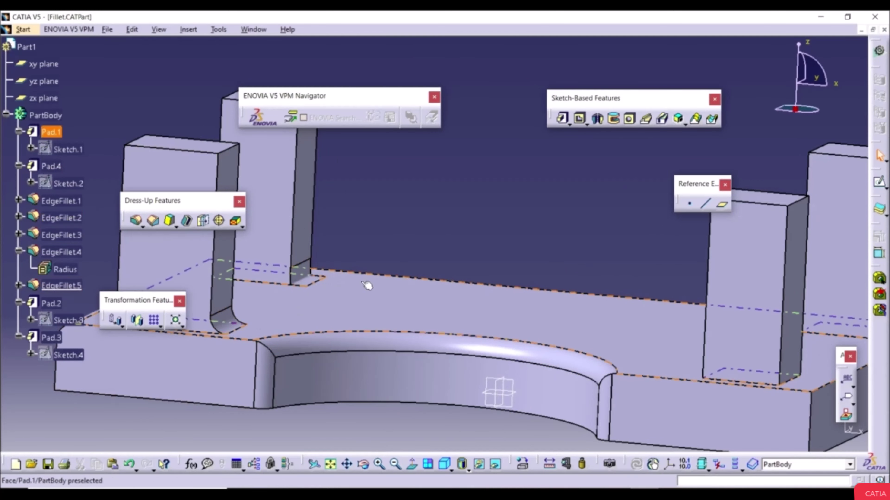
middle_click_drag(369, 282, 435, 381)
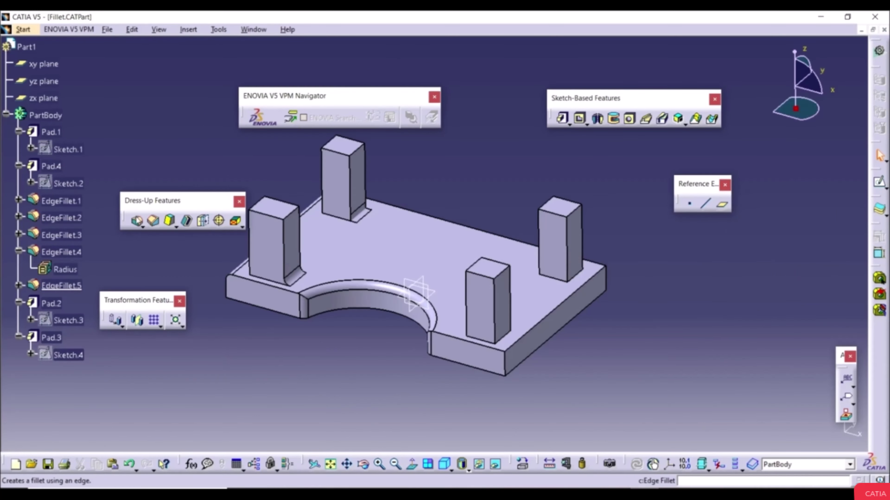
left_click(136, 221)
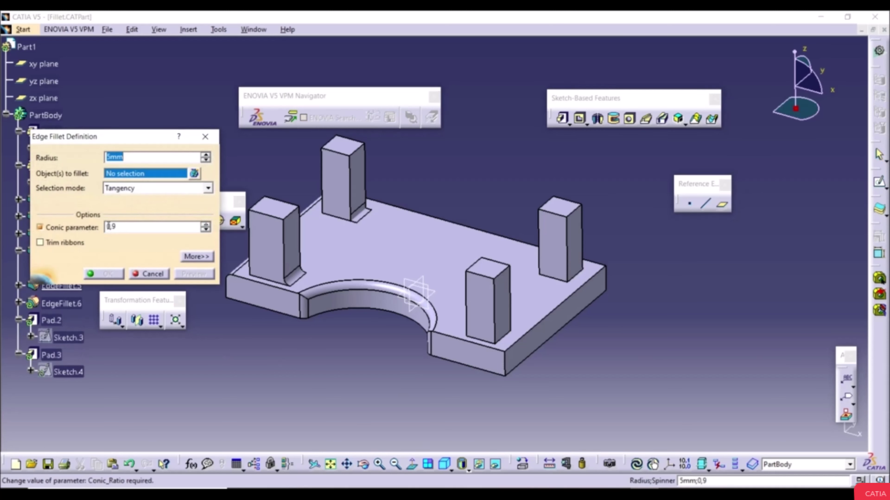
left_click(40, 227)
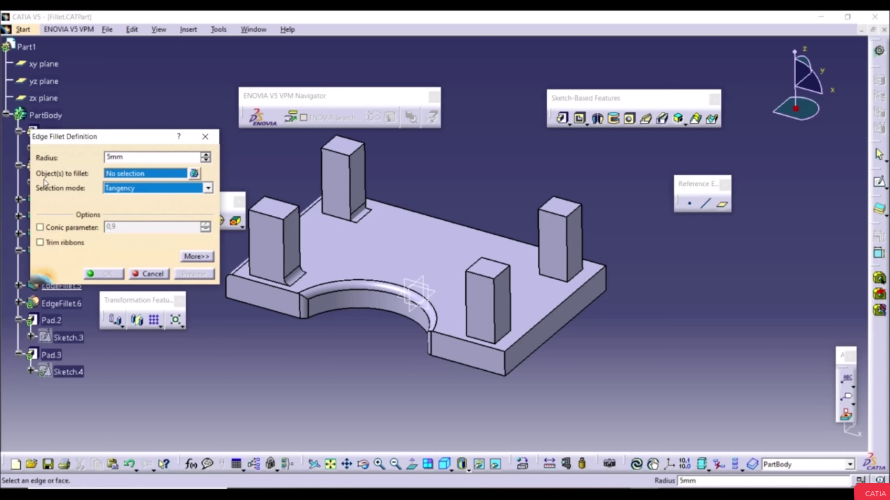
left_click(130, 191)
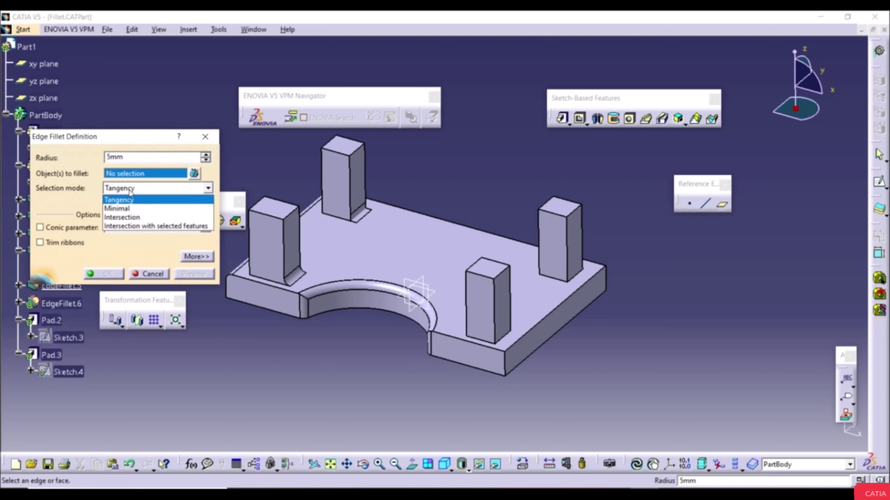
left_click(145, 227)
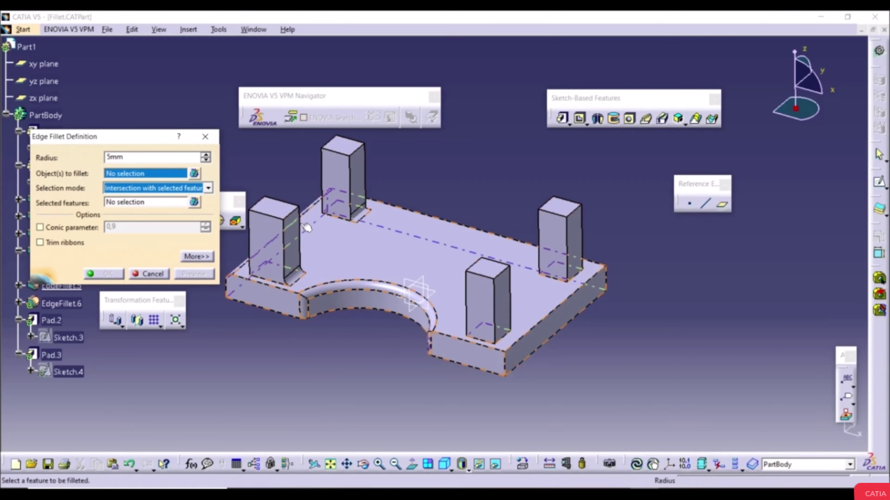
left_click(486, 365)
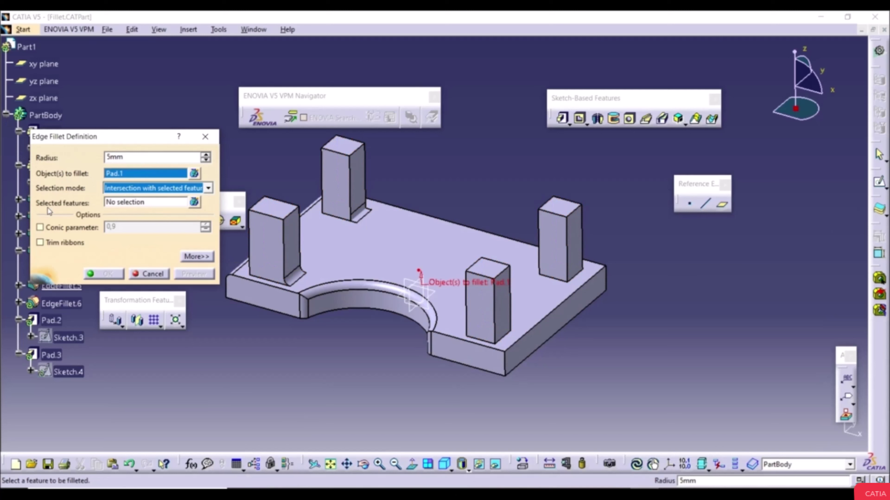
left_click(132, 203)
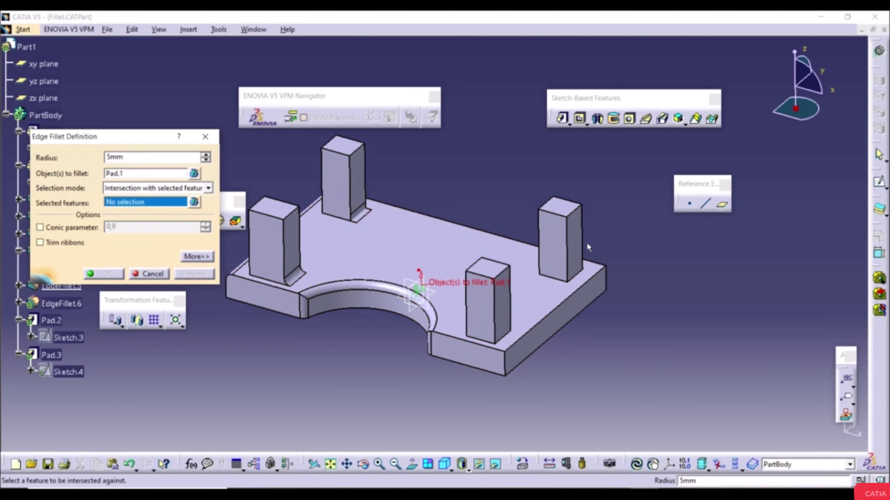
left_click(571, 240)
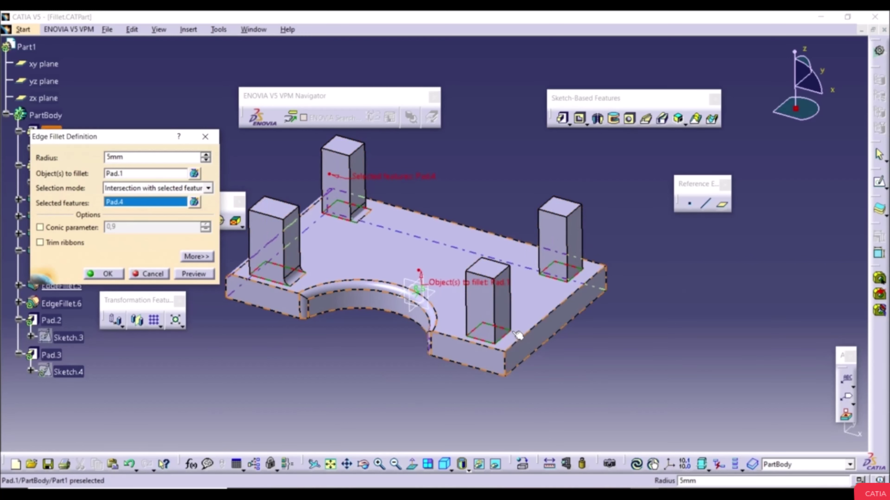
left_click(109, 276)
left_click(432, 373)
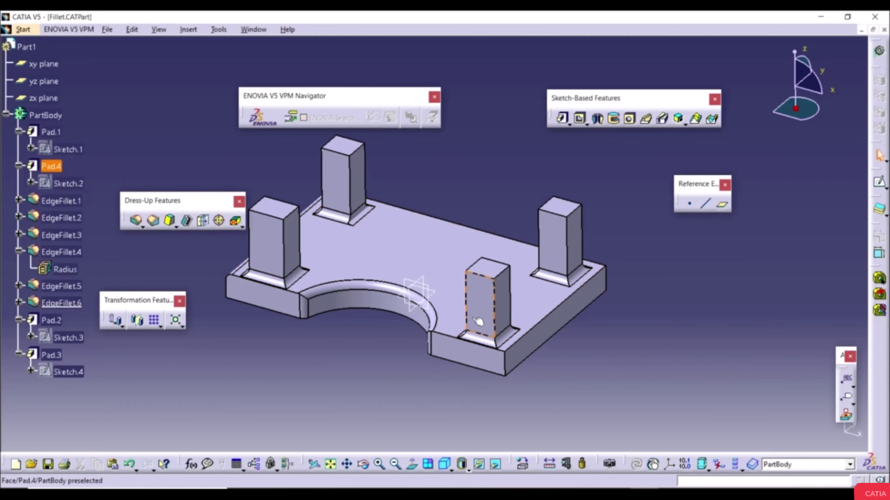
Step: Undo the last three edge fillets: the post bases, the conic fillet and the cut-out's arc edge
left_click(130, 465)
left_click(131, 465)
left_click(130, 465)
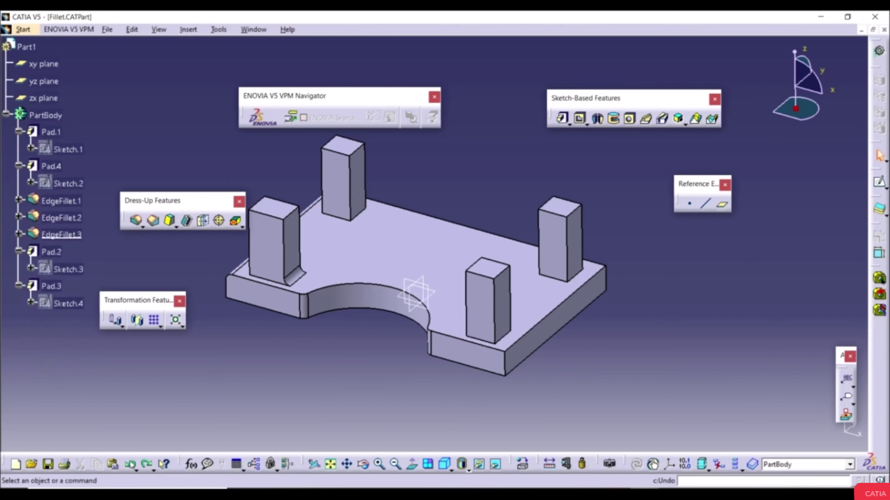
Step: Fillet the cut-out's top arc edge at 5 mm in Minimal mode, limited by a point on the edge to the portion beside the front post
left_click(136, 220)
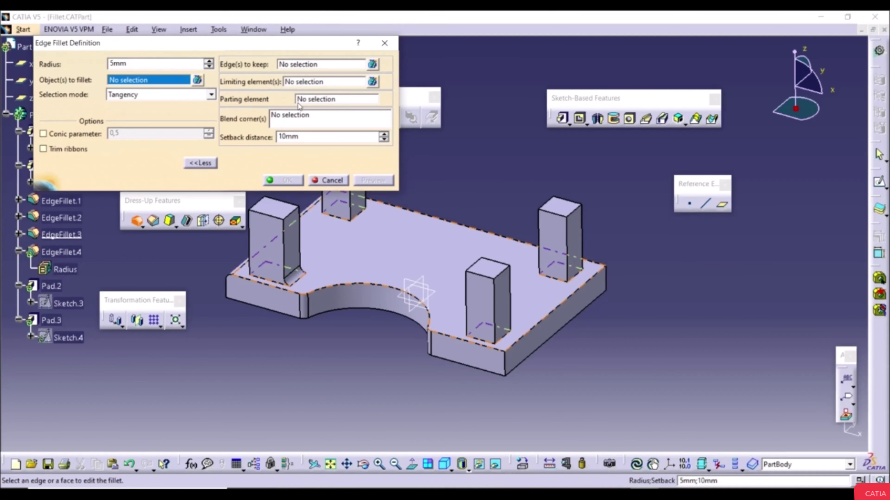
scroll(378, 291, "up", 2)
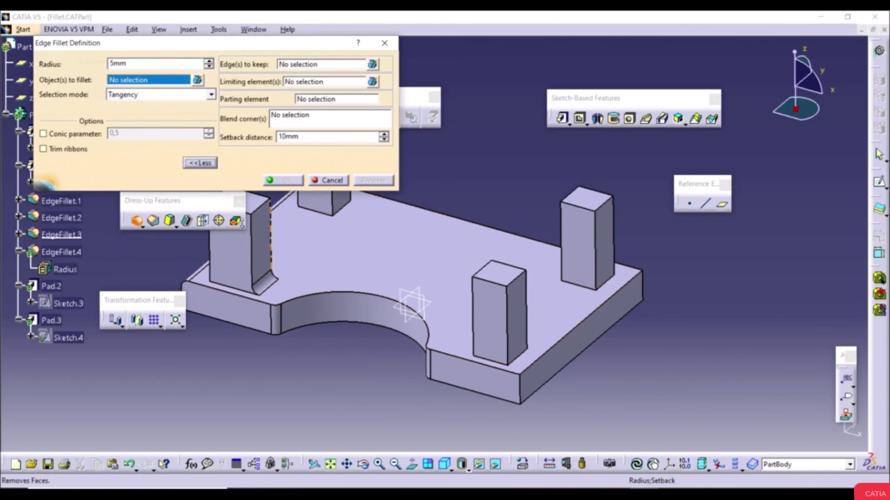
left_click(140, 96)
left_click(140, 115)
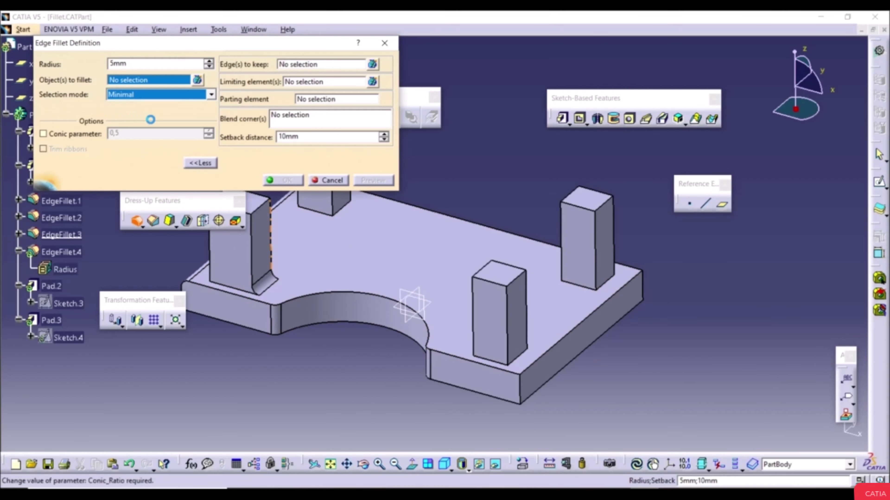
left_click(379, 297)
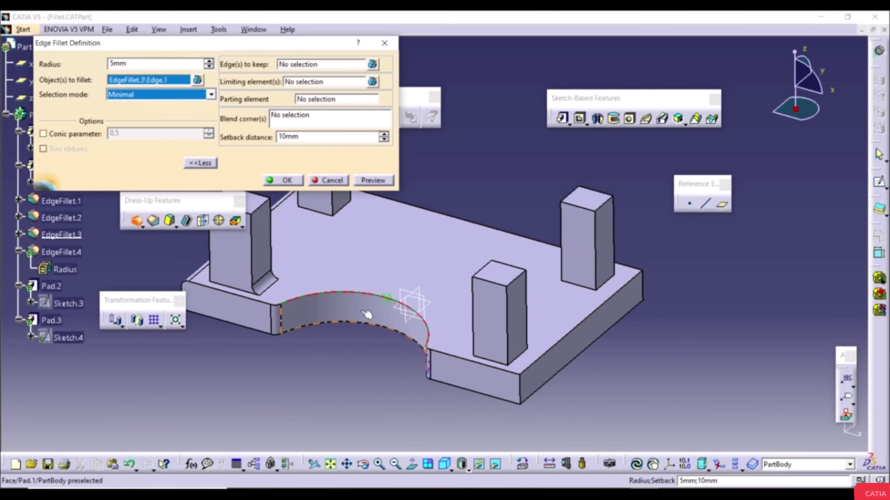
left_click(287, 85)
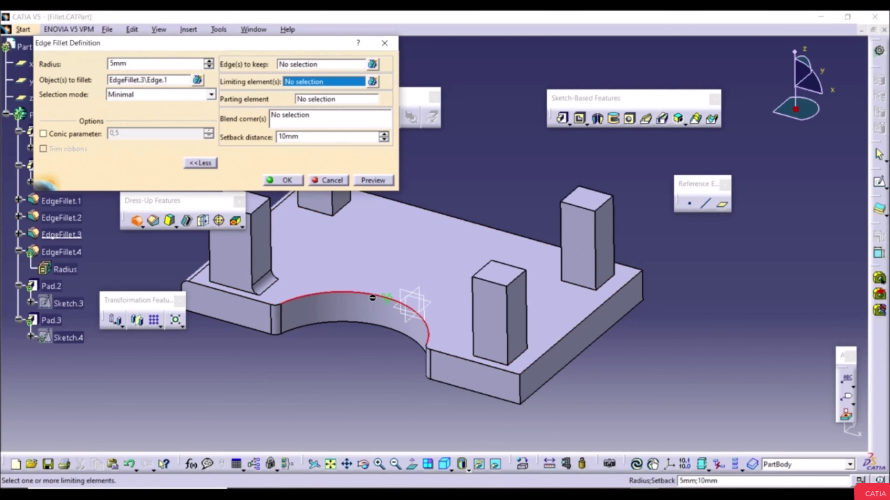
left_click(382, 299)
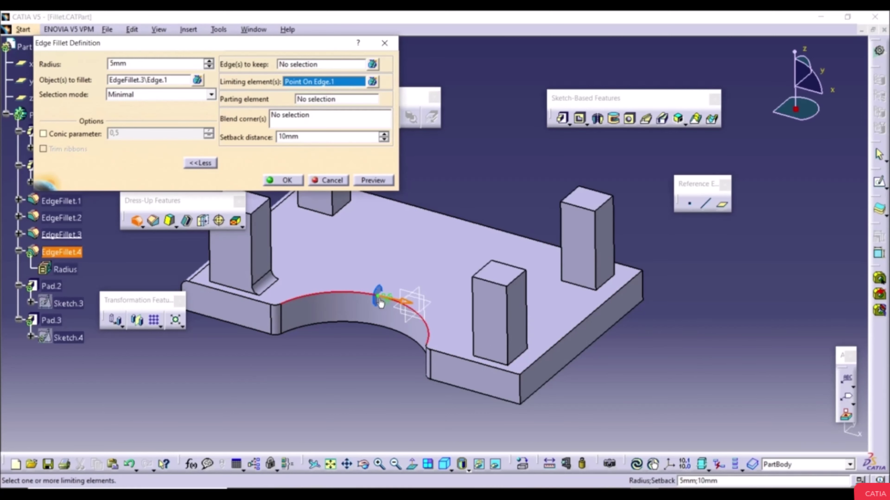
left_click(407, 305)
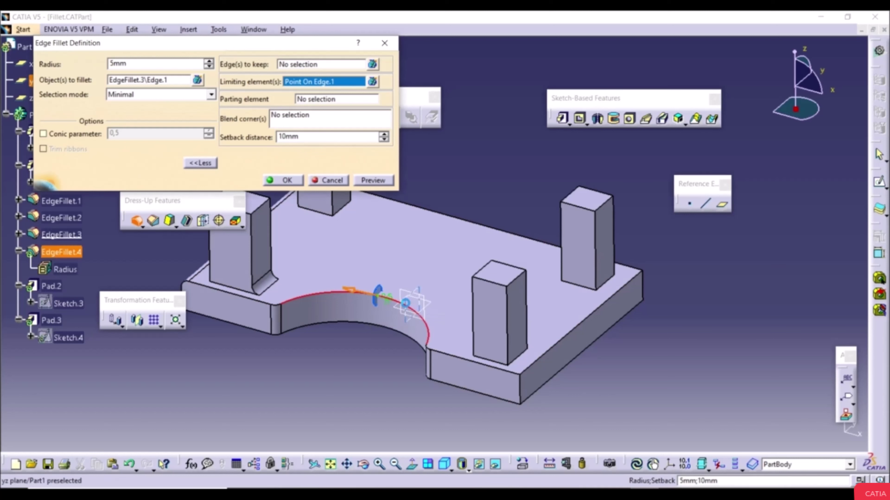
left_click(357, 295)
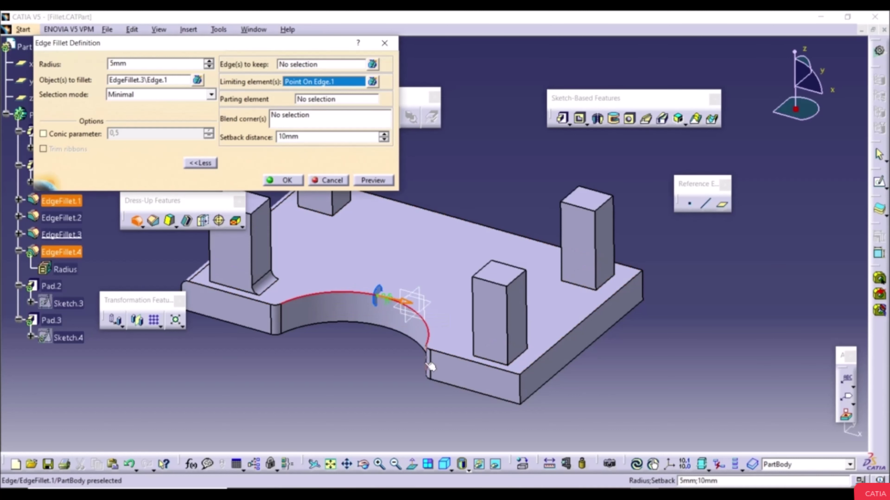
left_click(293, 178)
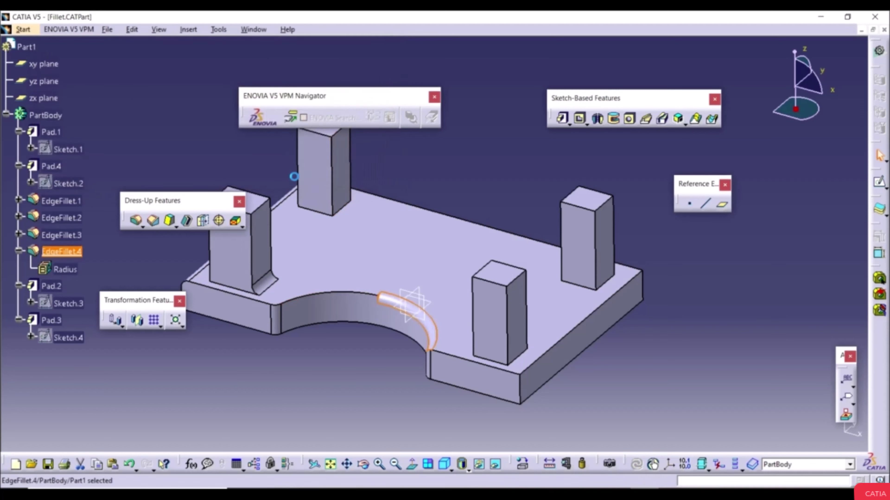
Step: Fillet three edges meeting at the unfilleted front post's top corner at 5 mm, with a blend corner created by edges and 10 mm setback
middle_click_drag(294, 175, 407, 294)
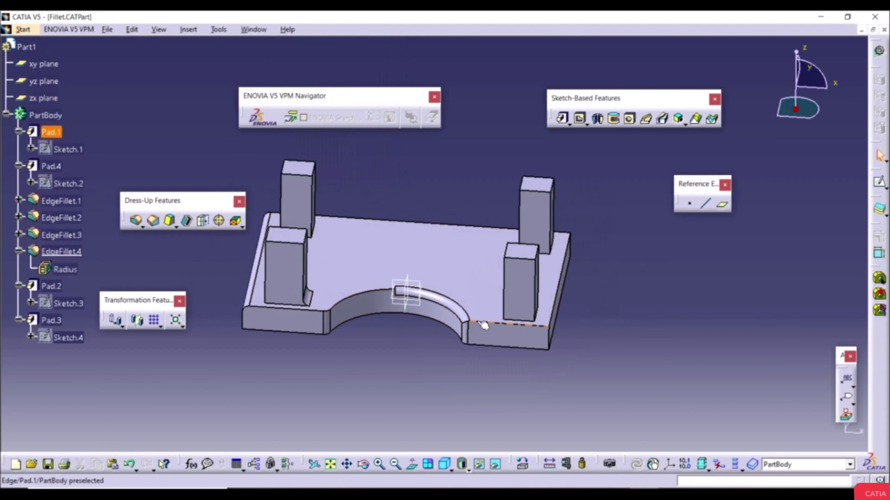
middle_click_drag(422, 334, 351, 273)
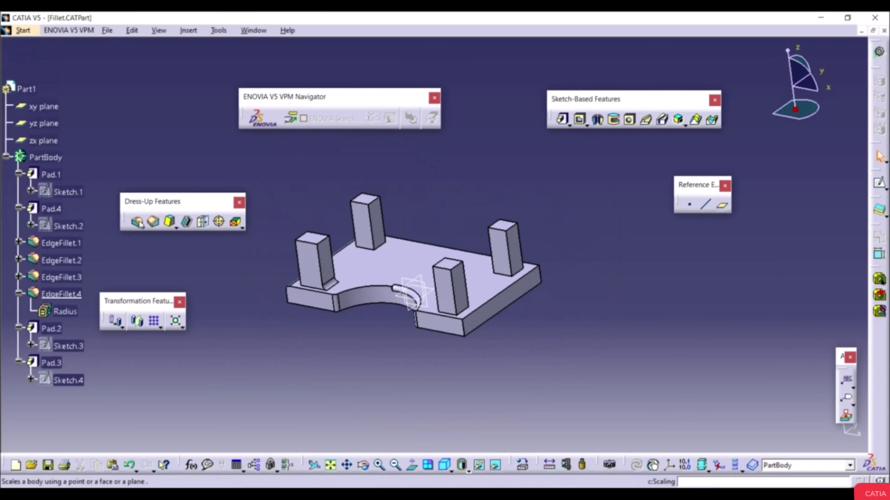
left_click(137, 221)
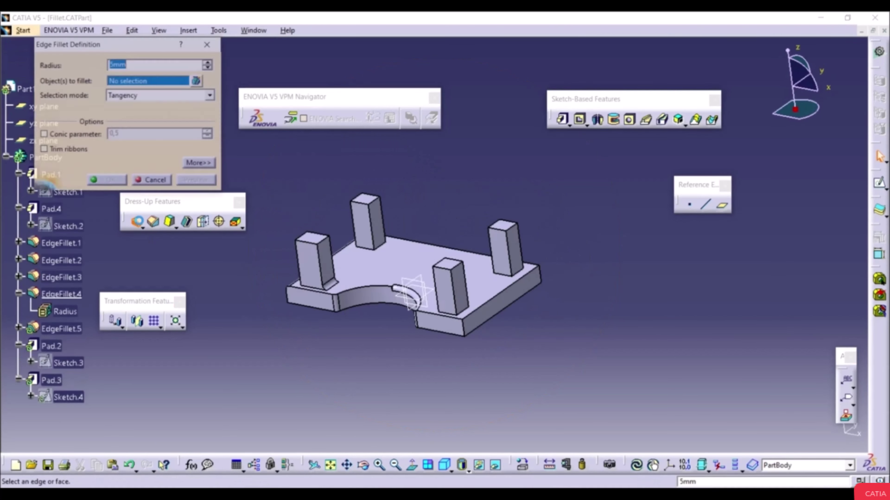
left_click(187, 164)
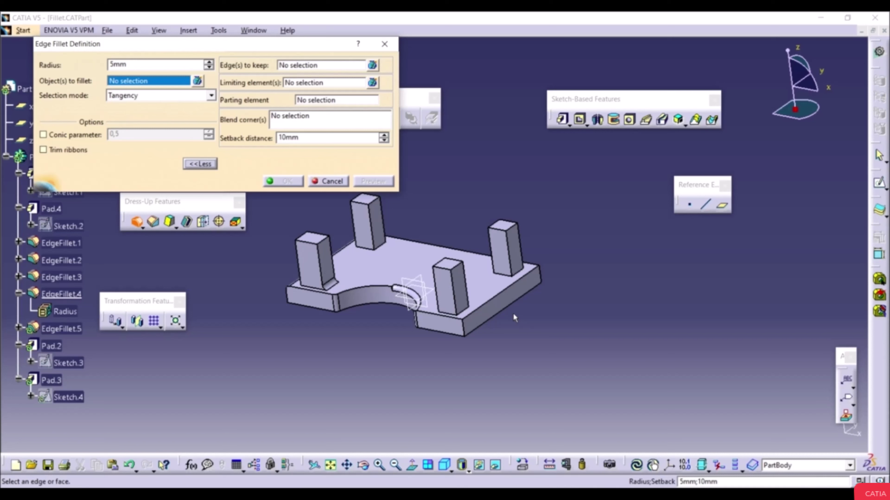
scroll(438, 294, "up", 3)
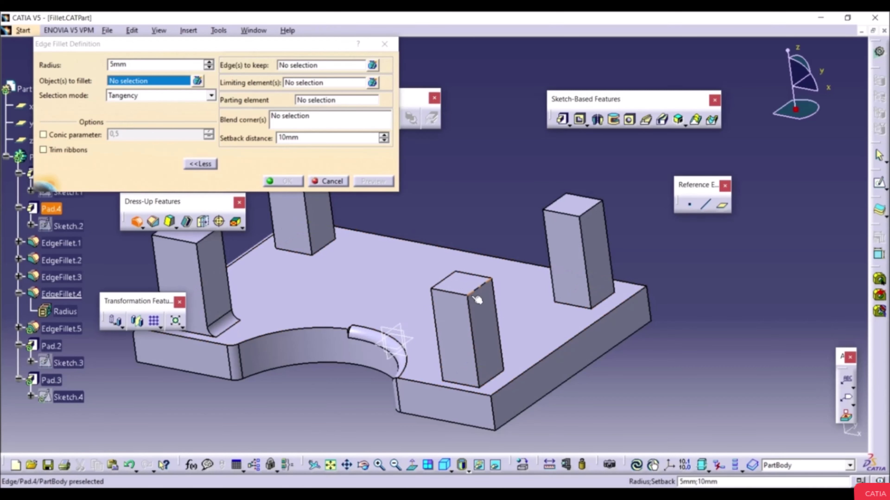
left_click(455, 294)
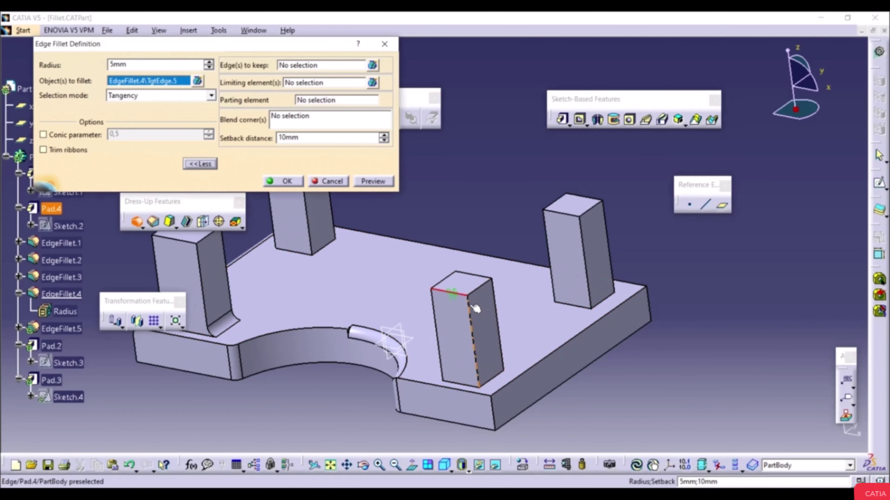
left_click(471, 308)
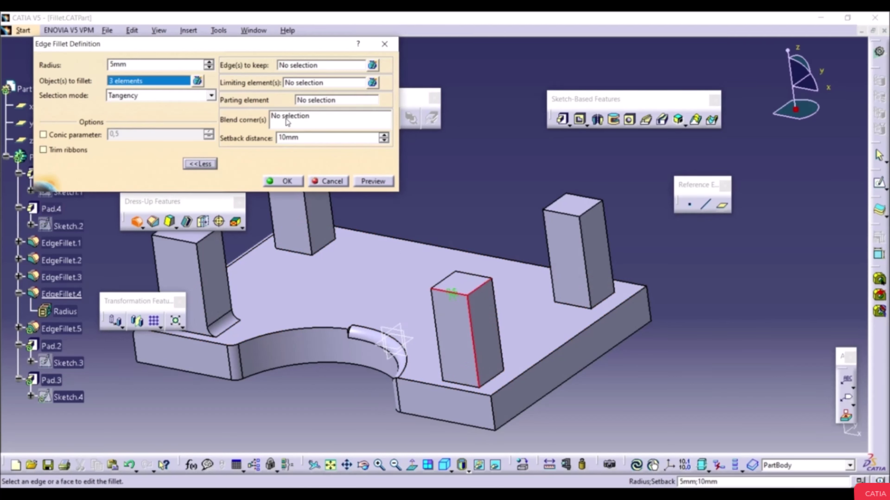
right_click(293, 118)
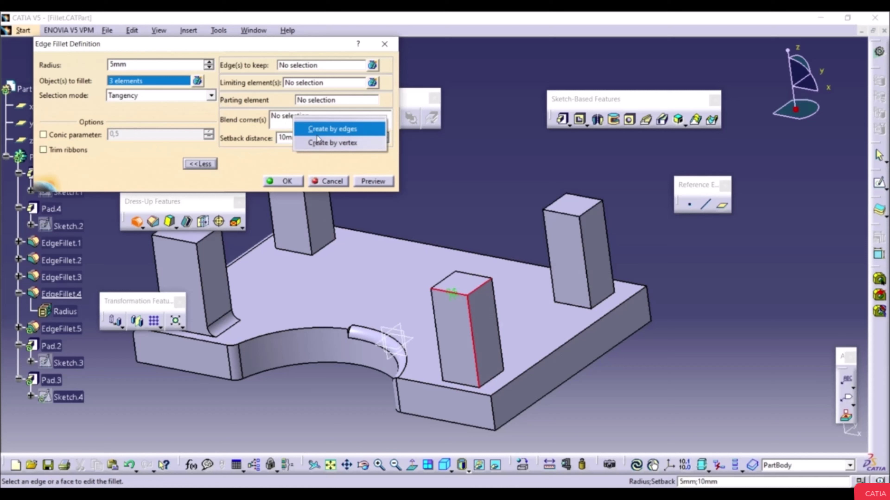
left_click(330, 130)
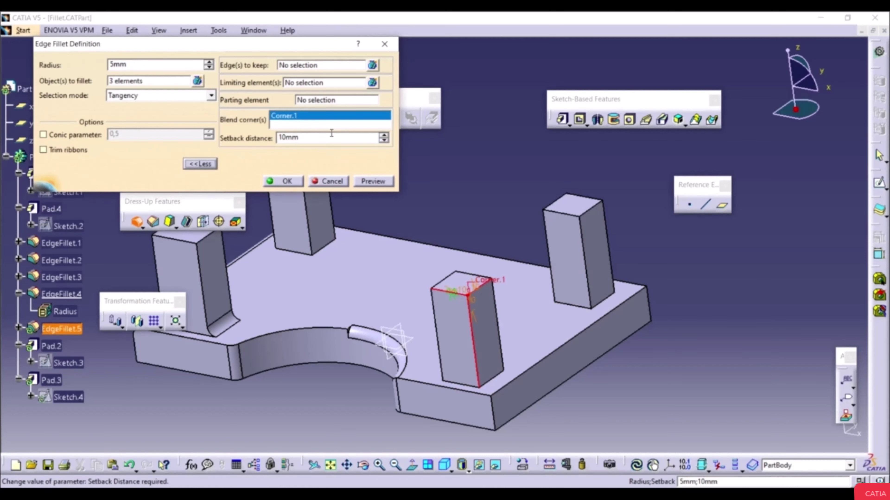
left_click(285, 183)
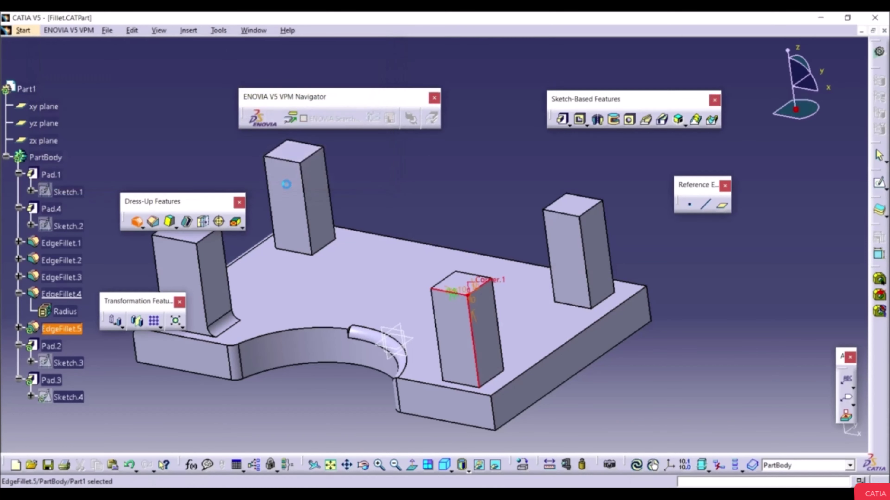
left_click(583, 405)
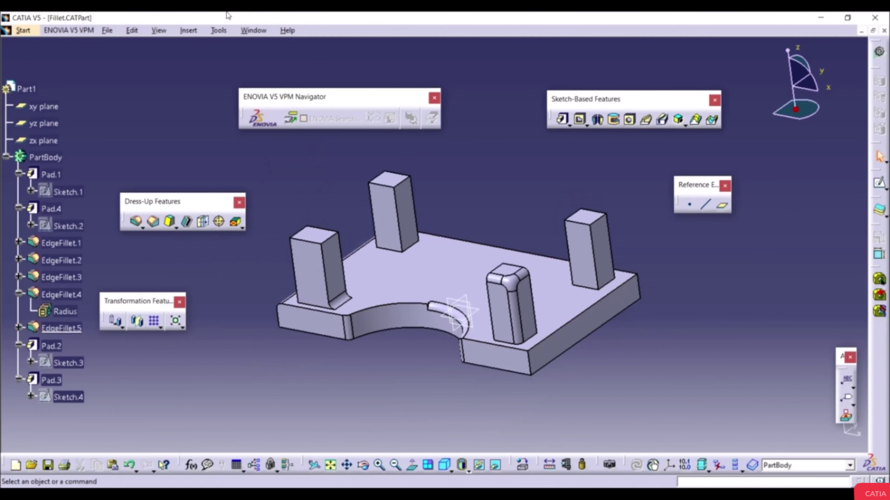
Step: Switch to Fillet2.CATPart and try to fillet both cylinders' base edges at 15 mm, using Tangency mode without trimmed ribbons
left_click(254, 31)
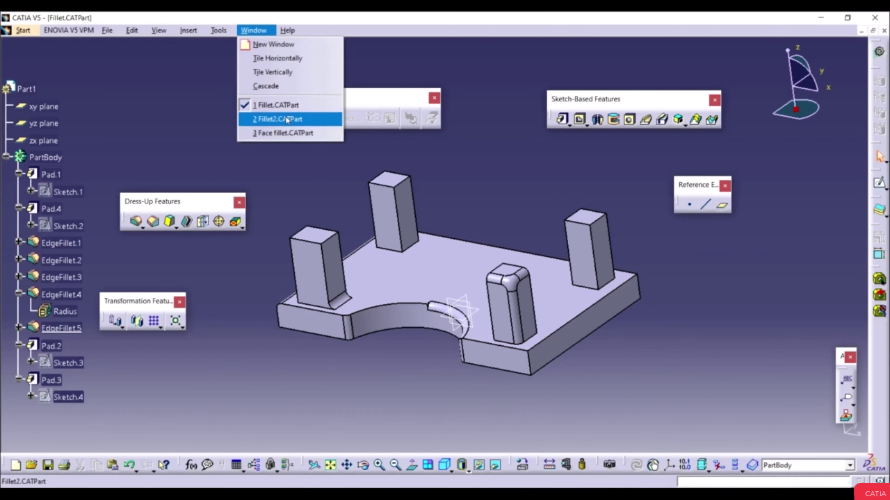
left_click(288, 118)
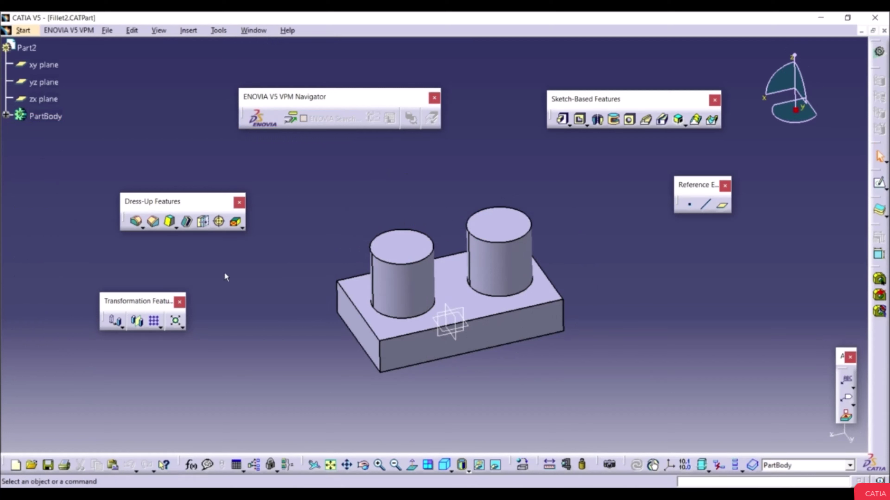
left_click(137, 222)
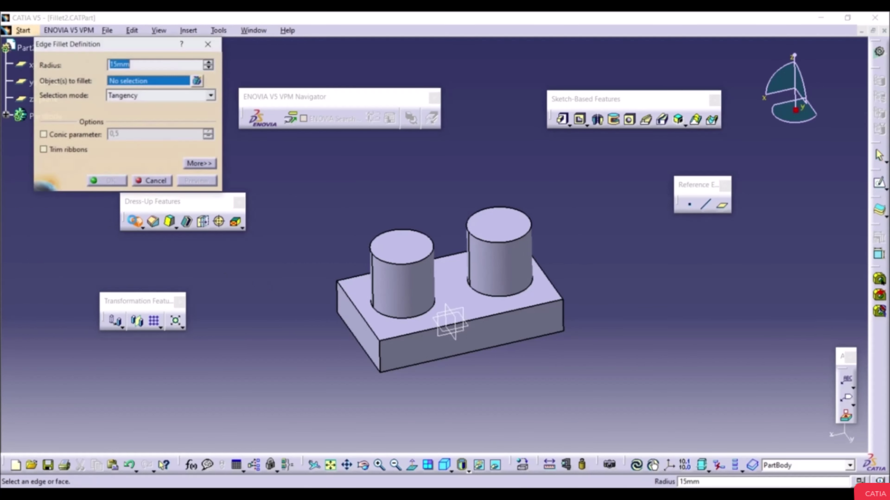
left_click(421, 313)
left_click(421, 313)
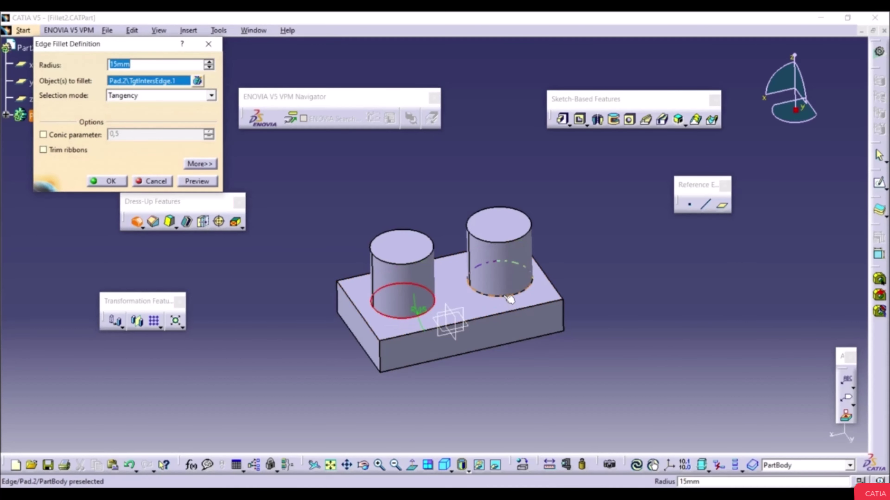
left_click(499, 296)
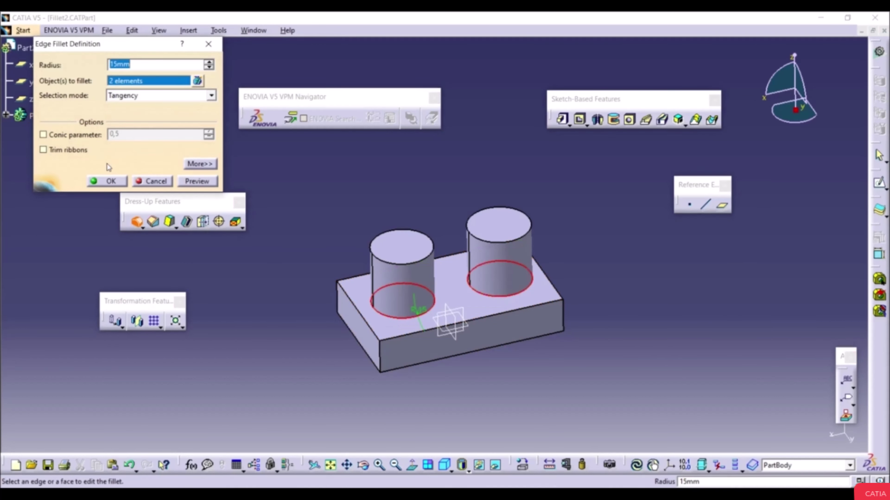
left_click(111, 181)
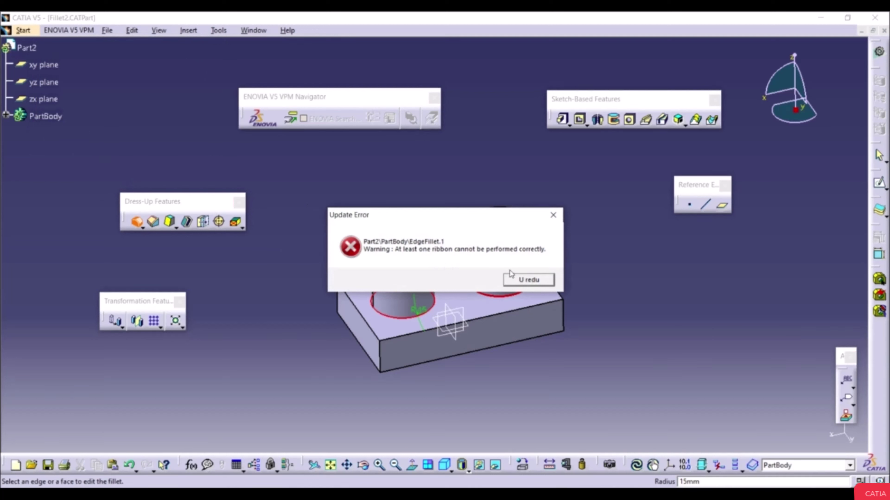
Step: Finish the 15 mm edge fillet on both cylinders' base edges with Trim ribbons enabled
left_click(522, 281)
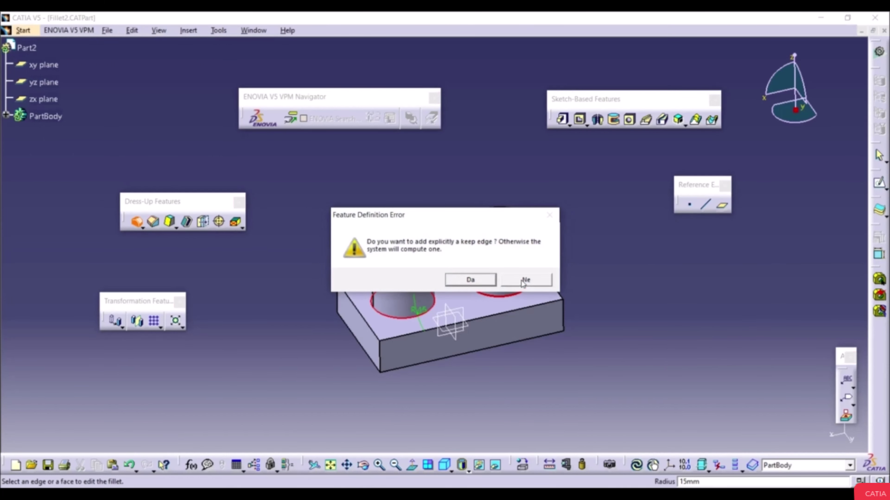
left_click(471, 280)
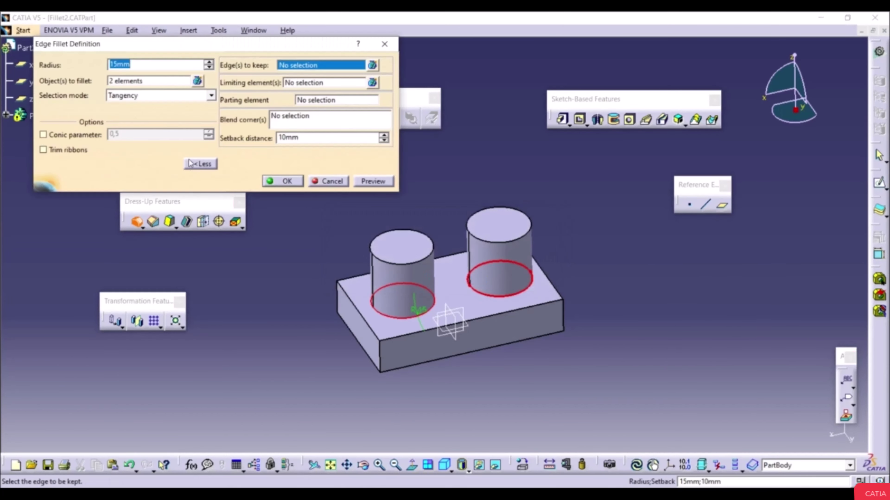
left_click(44, 150)
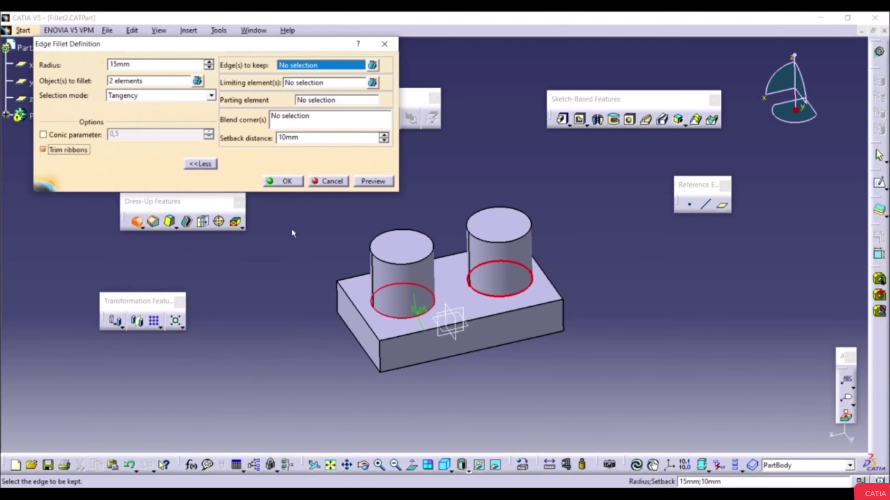
left_click(288, 180)
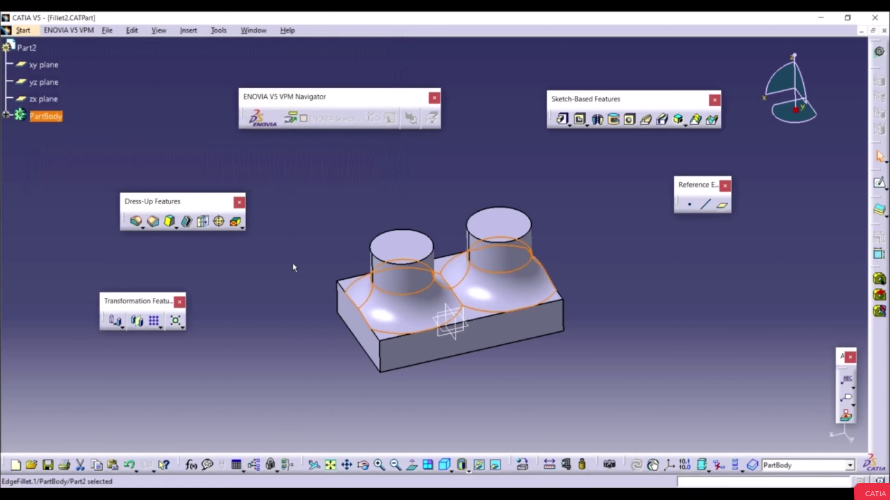
middle_click_drag(453, 317, 462, 378, "ctrl")
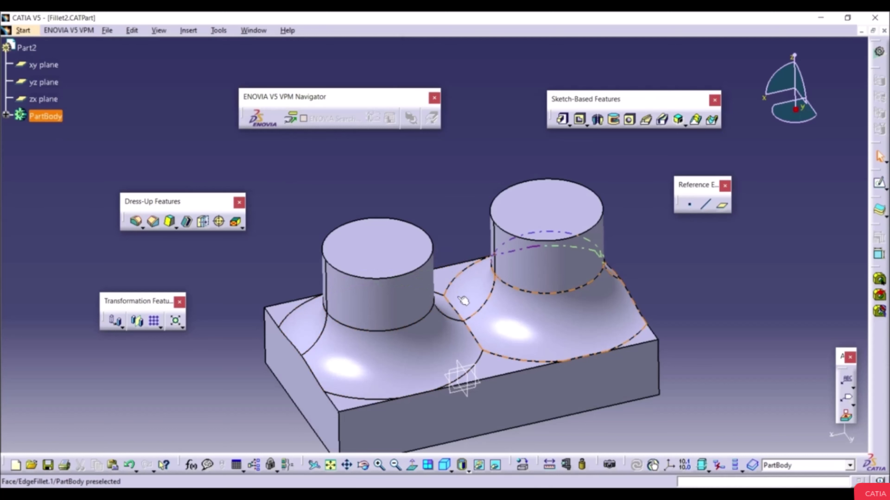
middle_click_drag(458, 299, 423, 301)
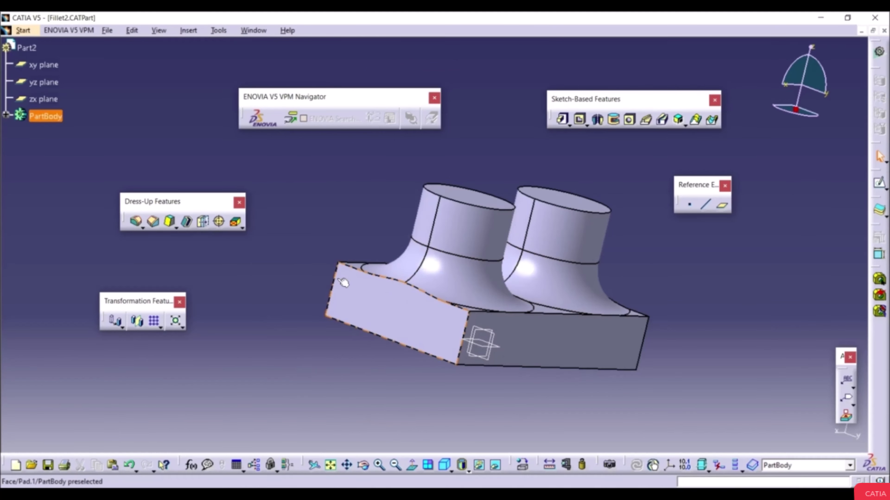
Step: Edit the cylinder base fillet to keep the upper edge of the block's short side face
left_click(27, 137)
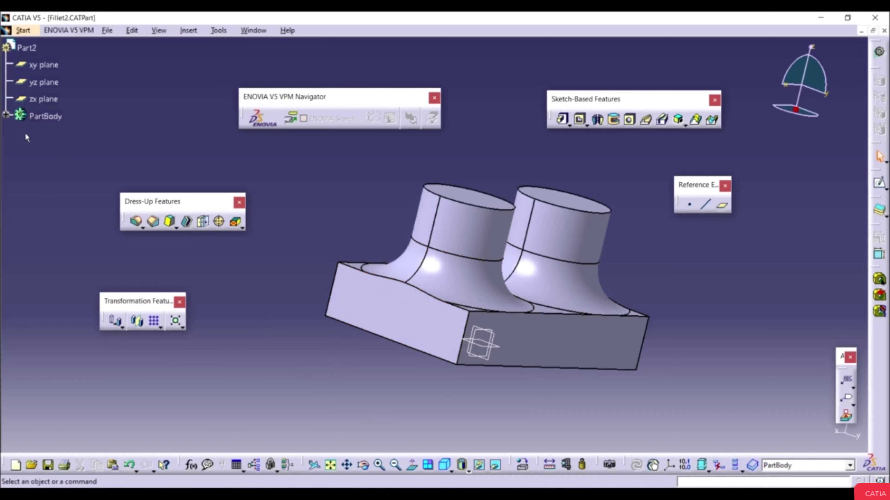
left_click(6, 115)
double_click(53, 202)
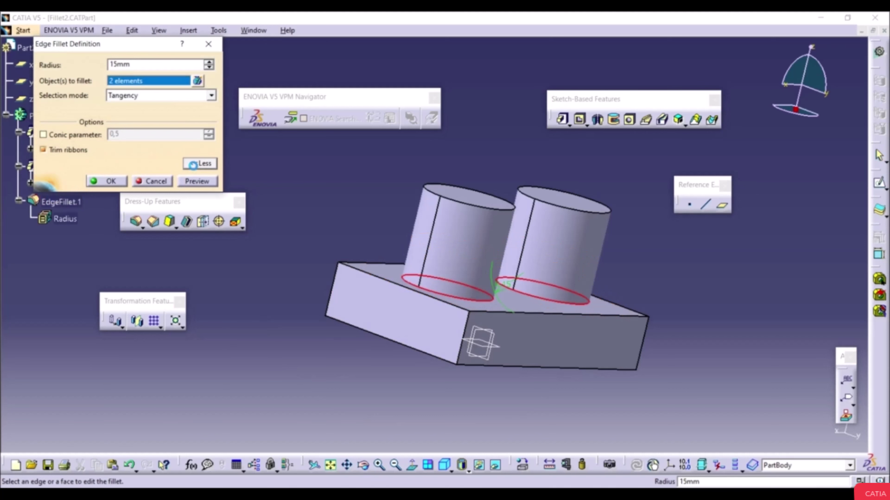
left_click(204, 163)
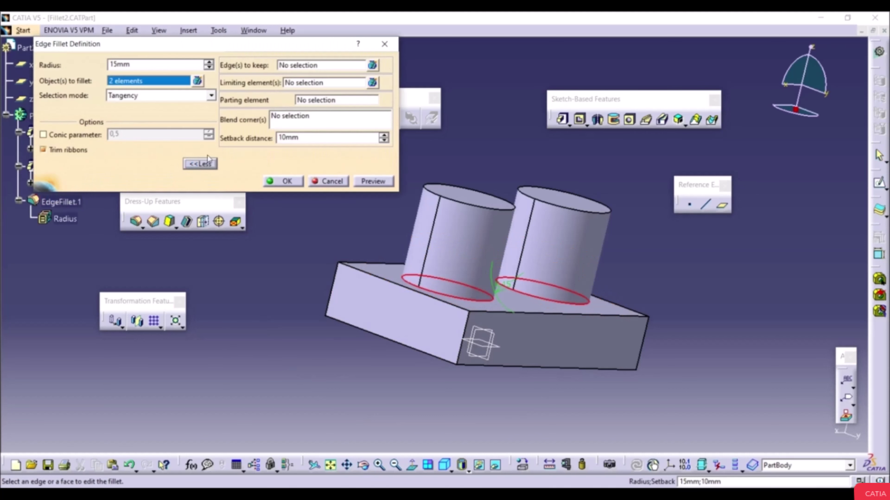
left_click(285, 66)
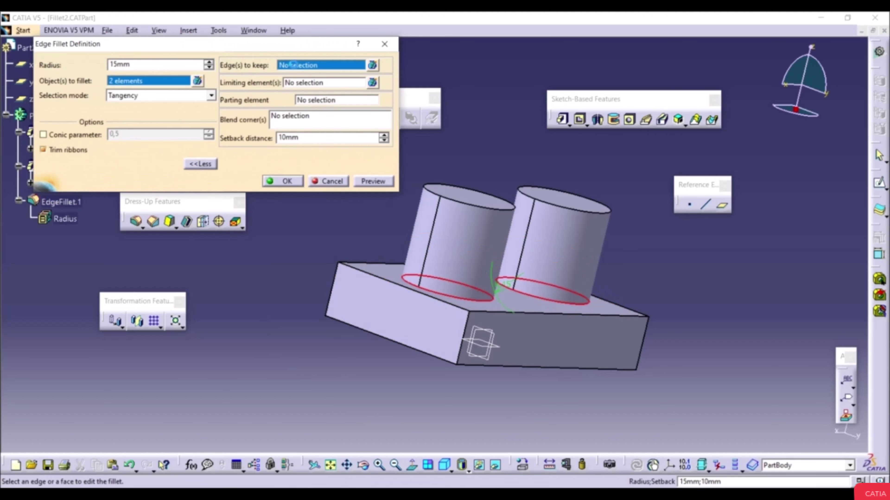
left_click(399, 286)
left_click(285, 181)
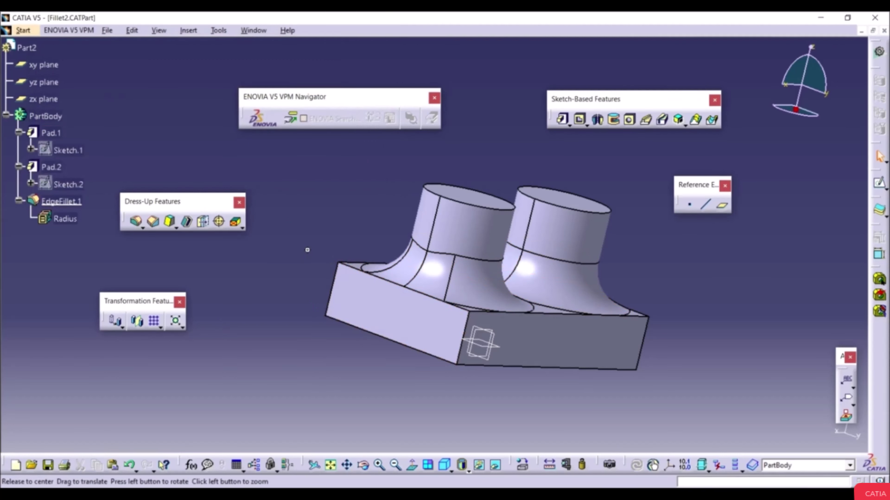
middle_click_drag(308, 251, 298, 337)
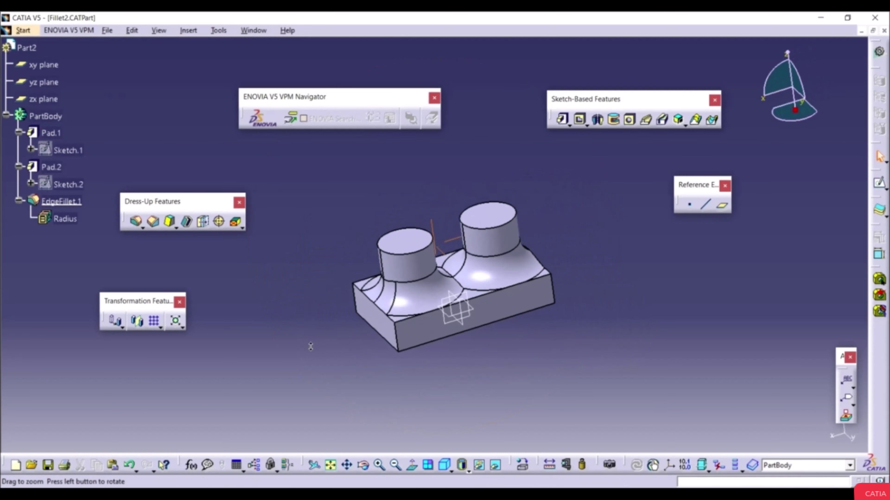
Step: Switch to Fillet.CATPart and start a variable radius fillet on the plate's straight top edge beside the rounded pillar
left_click(253, 31)
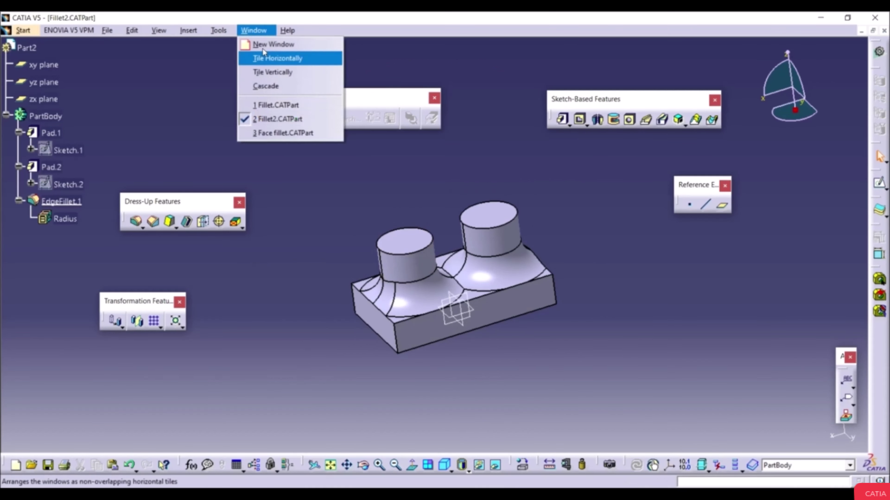
left_click(282, 104)
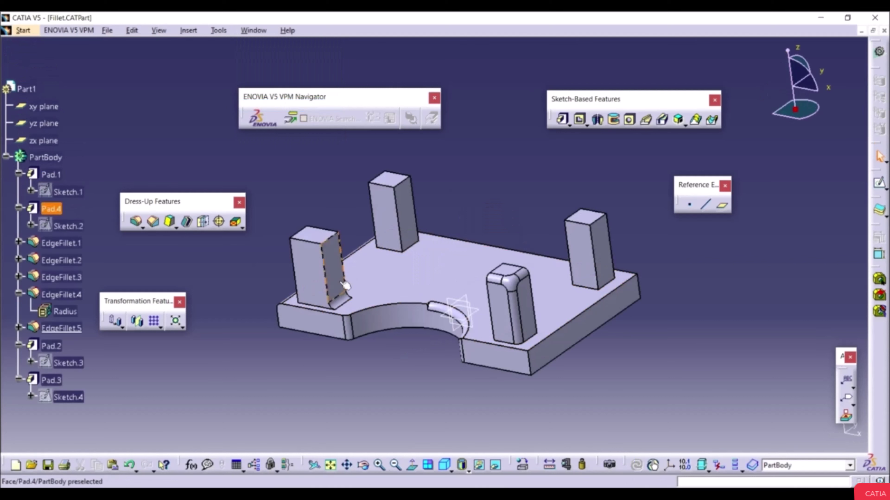
left_click(144, 227)
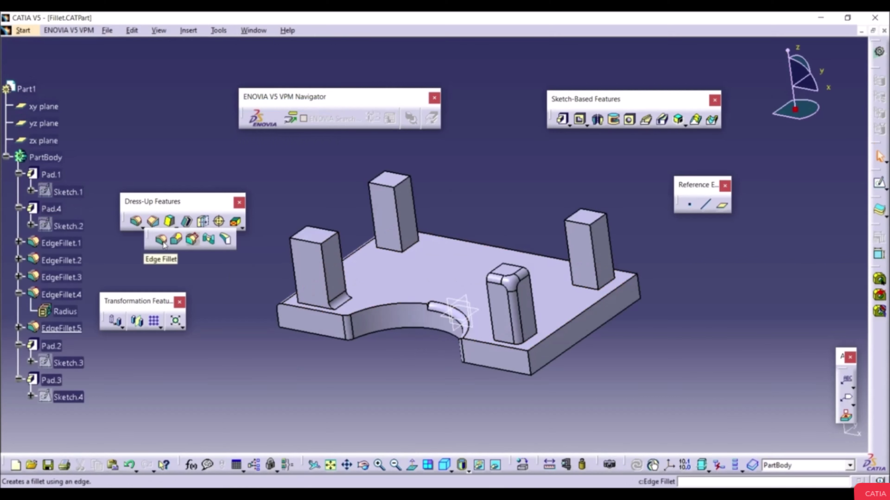
left_click(177, 241)
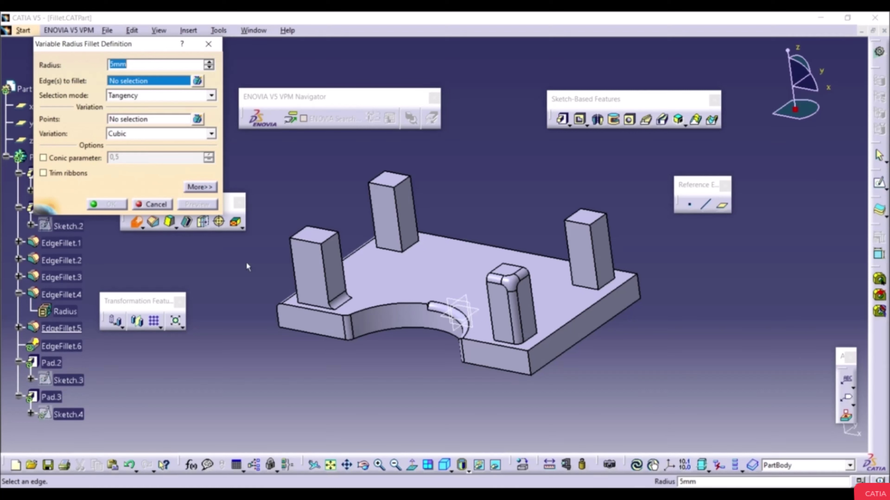
left_click(599, 301)
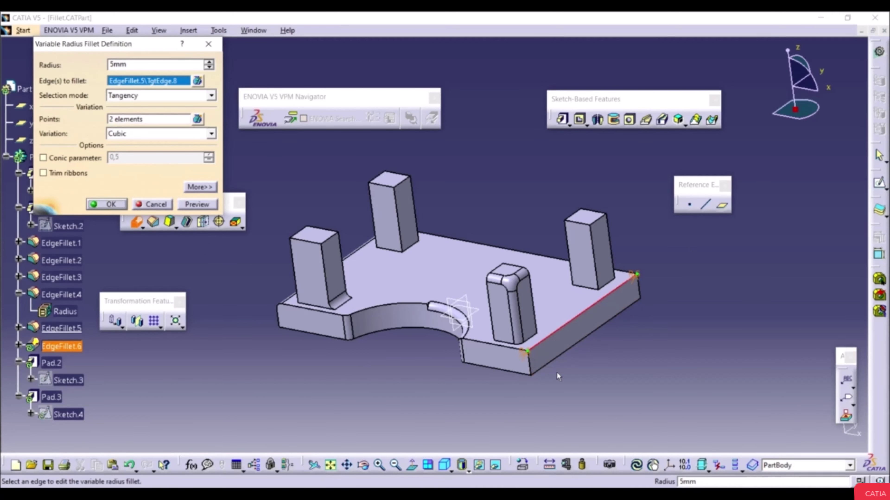
Step: Set the variable fillet's radius to 15 mm at the edge end nearest the rounded pillar and apply the fillet
scroll(482, 270, "up", 5)
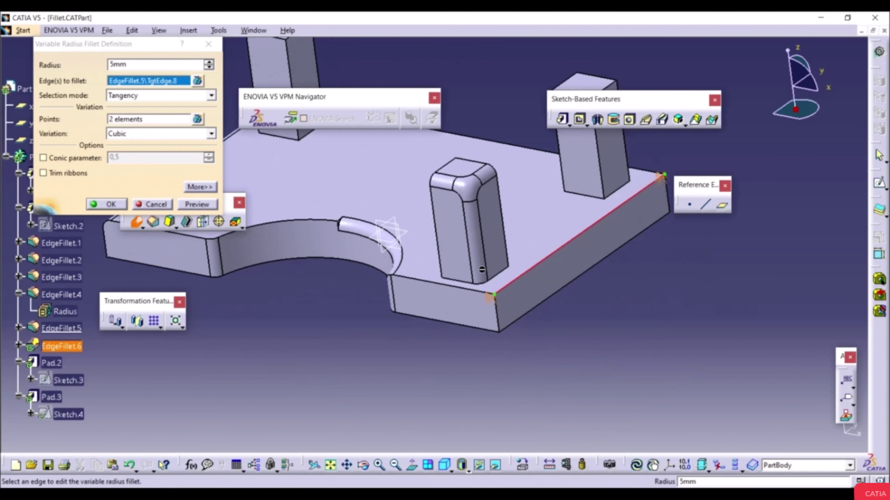
double_click(490, 298)
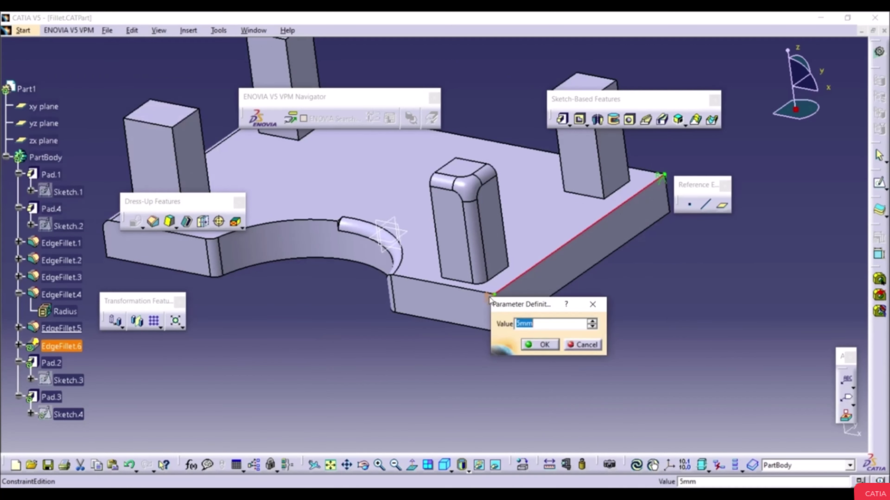
type("15")
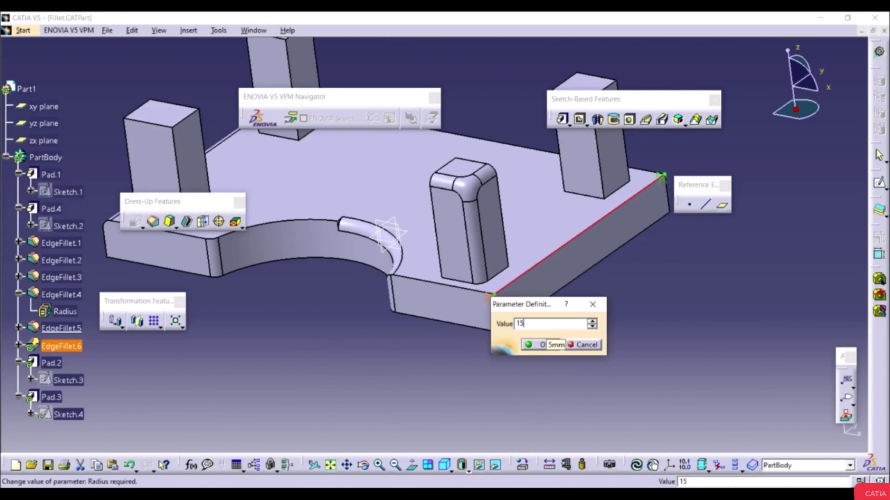
left_click(533, 344)
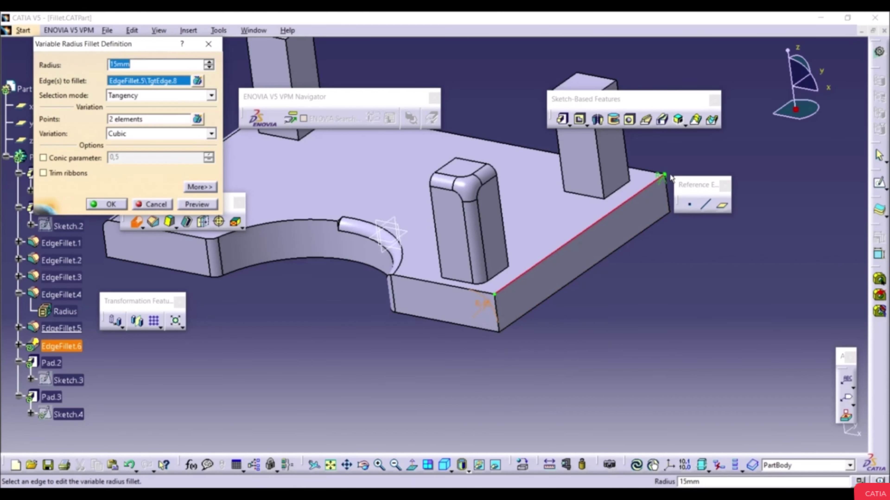
left_click(106, 204)
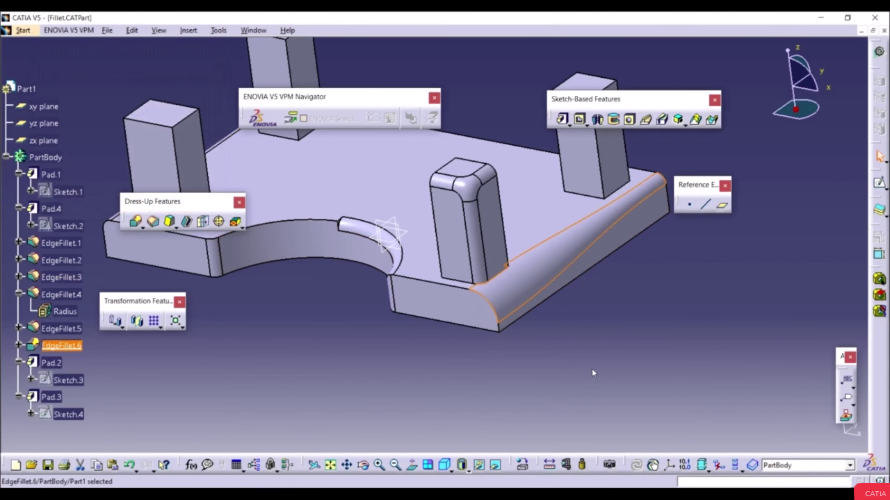
middle_click_drag(579, 263, 531, 232)
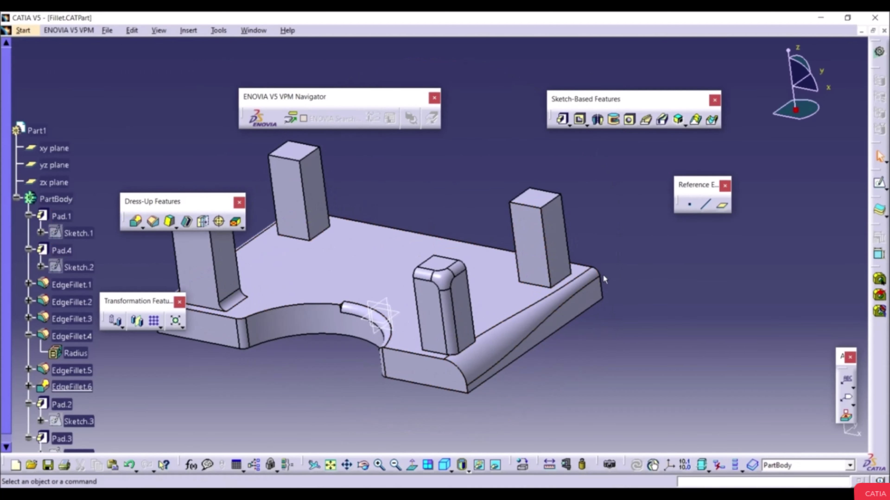
middle_click_drag(381, 262, 426, 286)
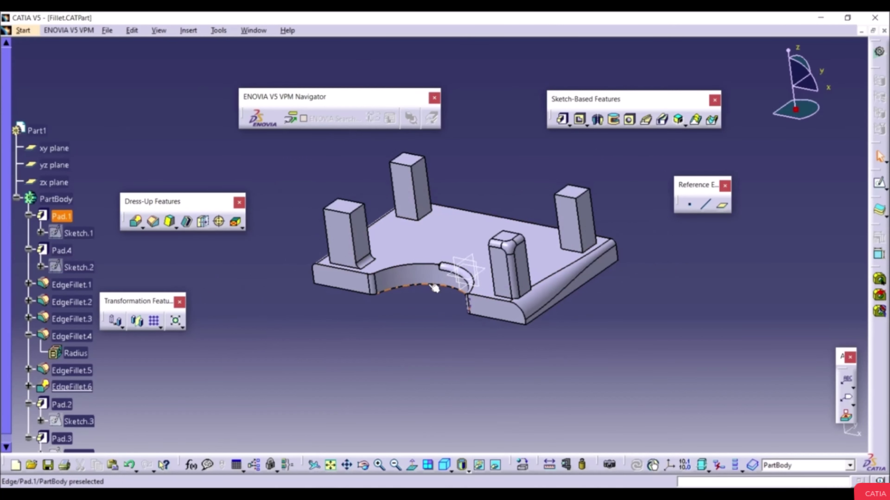
Step: Apply a chordal fillet with 5 mm chordal length to the rear pillar's base edge facing the plate's middle
middle_click_drag(435, 288, 350, 259)
left_click(143, 229)
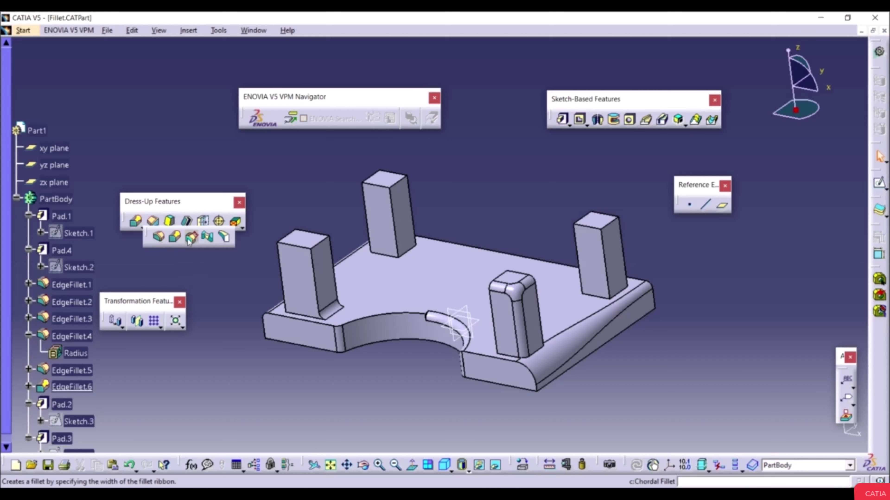
left_click(191, 237)
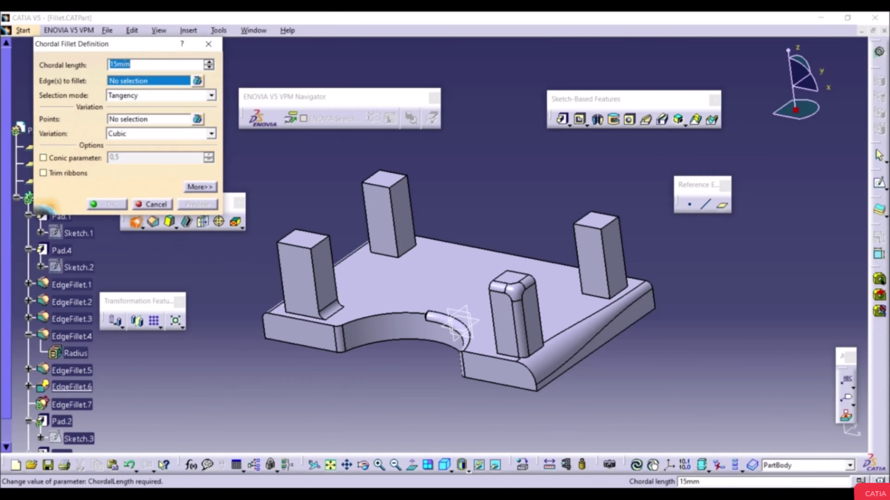
type("5")
key("Return")
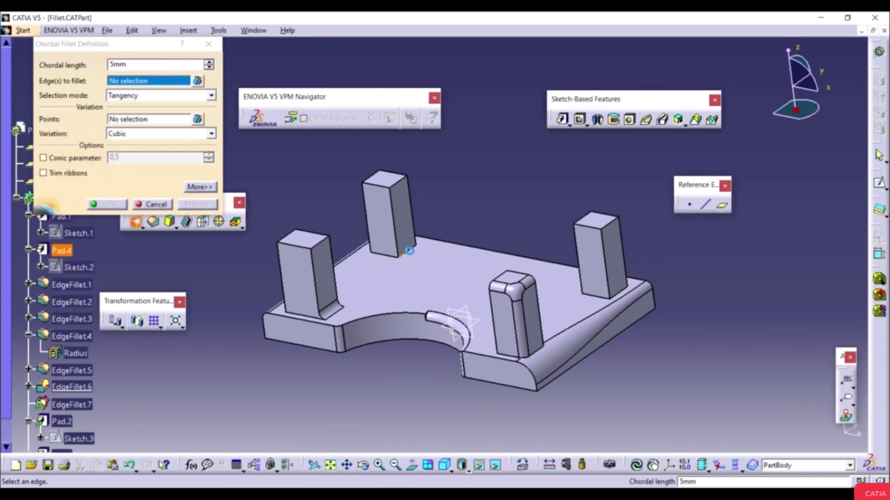
left_click(408, 251)
left_click(114, 204)
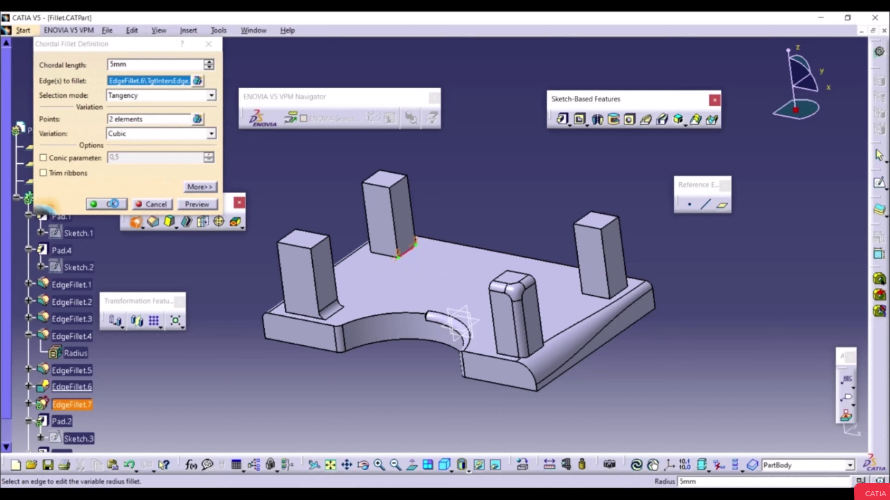
left_click(62, 216)
middle_click_drag(442, 245, 377, 335)
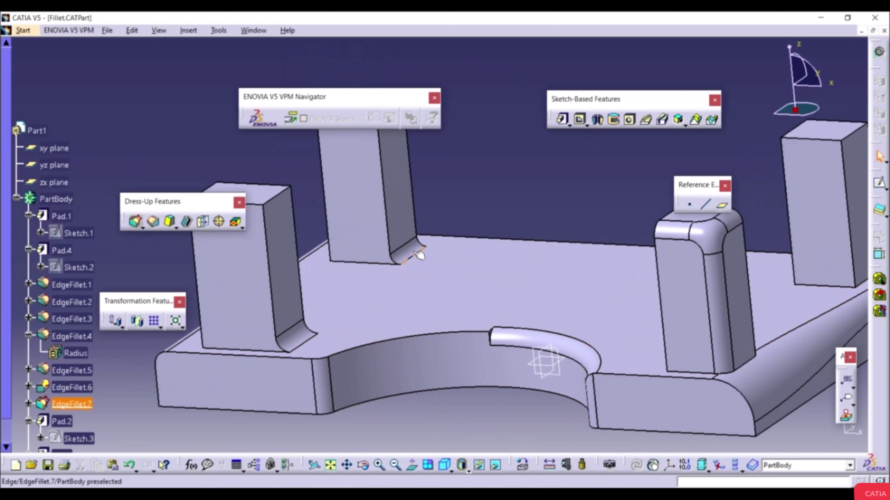
left_click(291, 337)
middle_click_drag(419, 302, 425, 364)
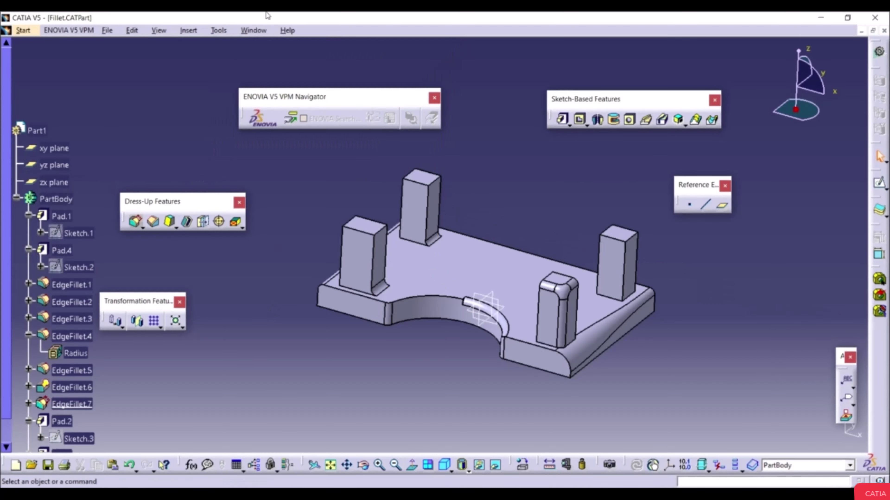
Step: Switch to the open Face fillet.CATPart document
left_click(256, 31)
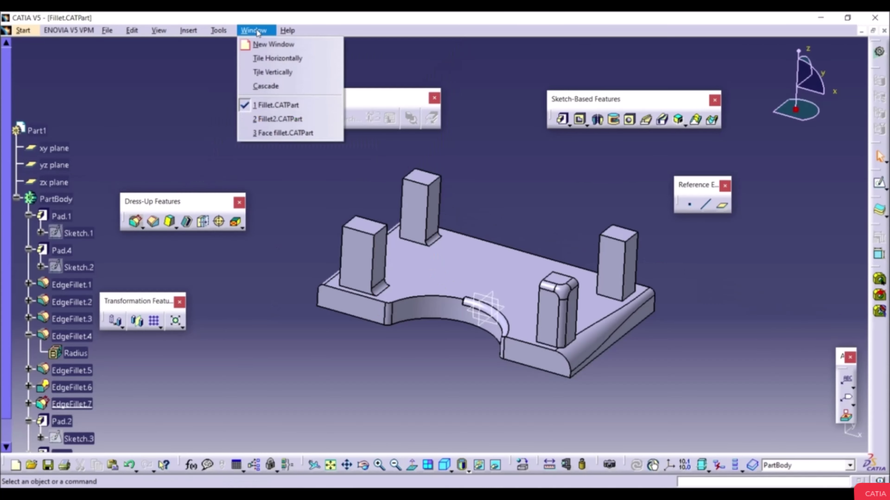
left_click(284, 134)
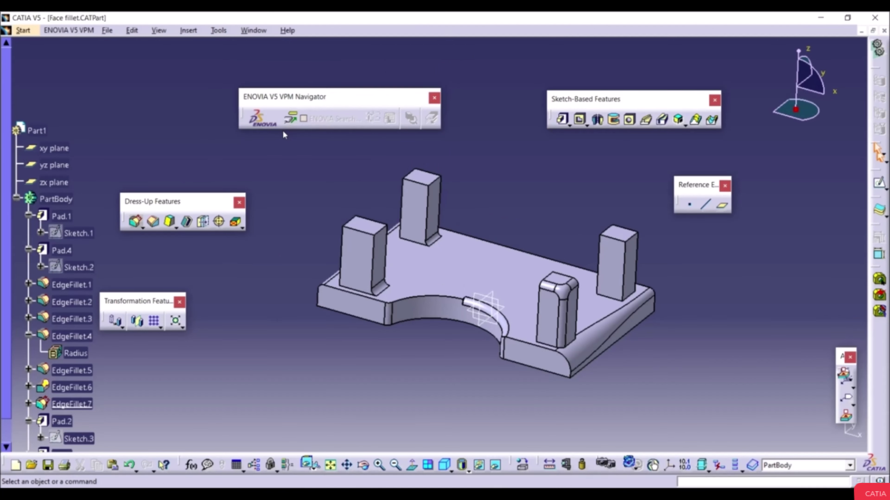
middle_click_drag(426, 262, 443, 275)
Step: Try a 5 mm face-face fillet between the groove's floor and the sloped wall nearest the origin, and undo it
left_click(142, 226)
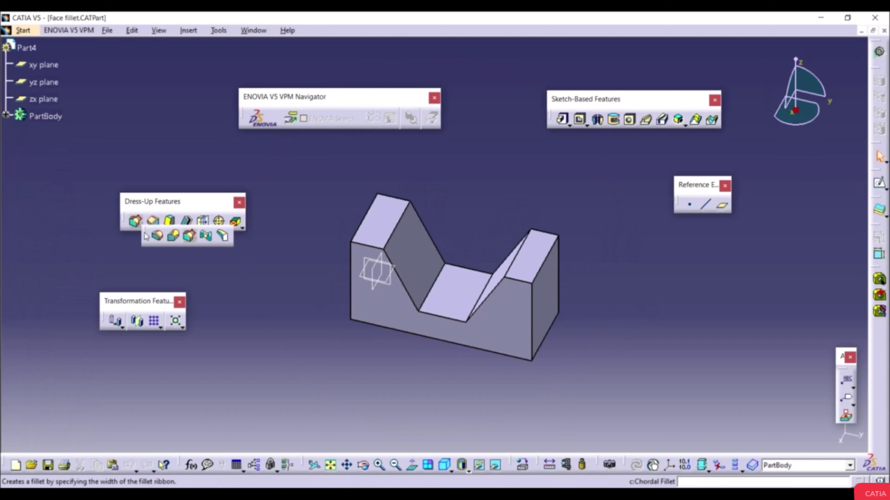
left_click(206, 237)
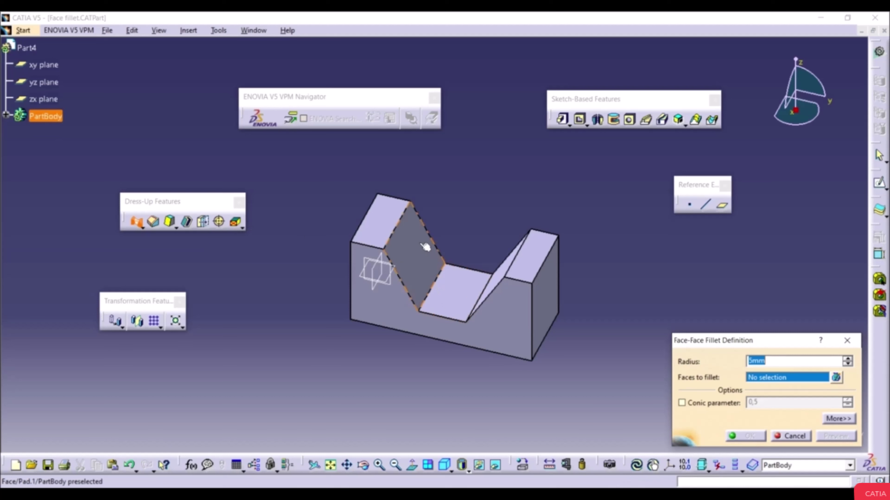
left_click(447, 297)
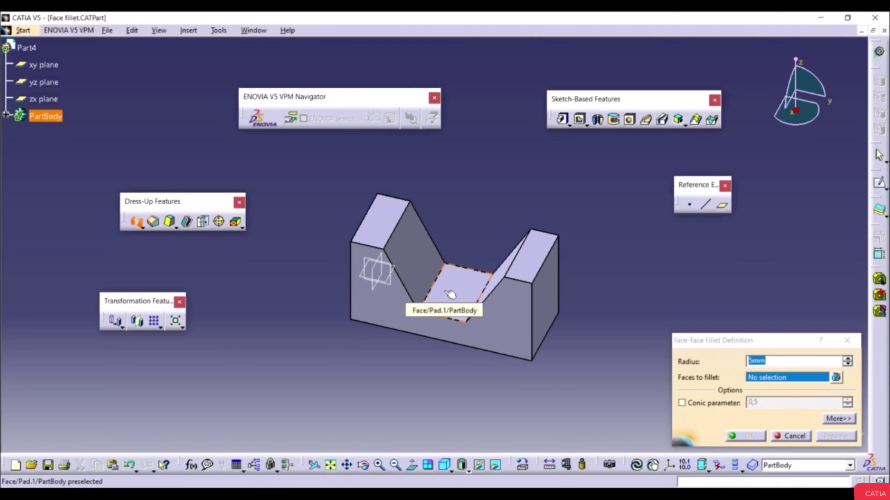
left_click(425, 273)
left_click(751, 437)
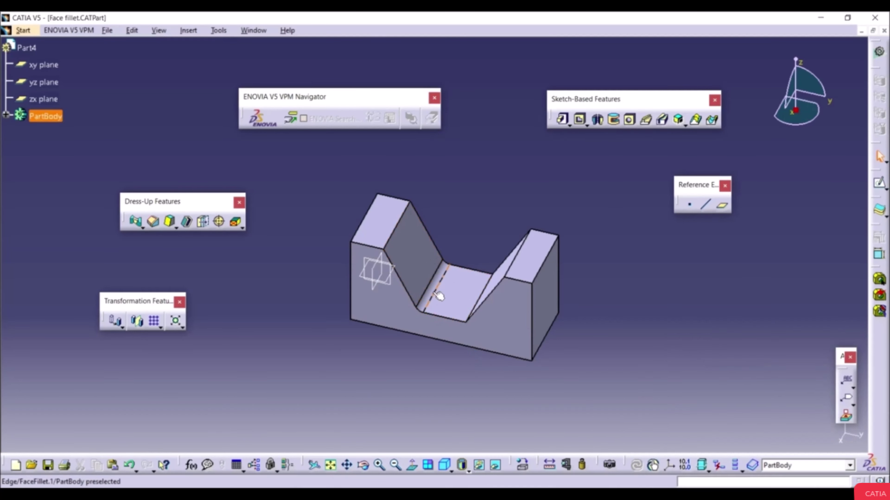
left_click(129, 465)
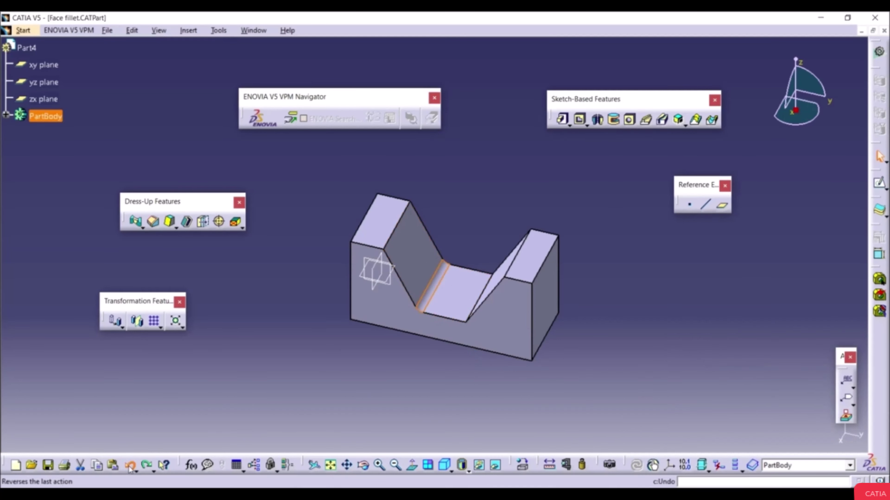
Step: Try a 30 mm face-face fillet between the groove's two opposite sloped walls, and undo it
left_click(135, 222)
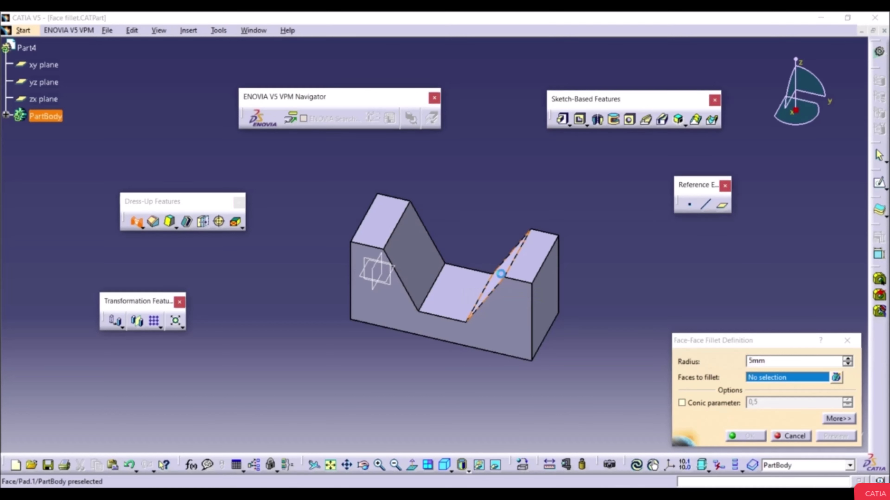
left_click(507, 278)
left_click(425, 260)
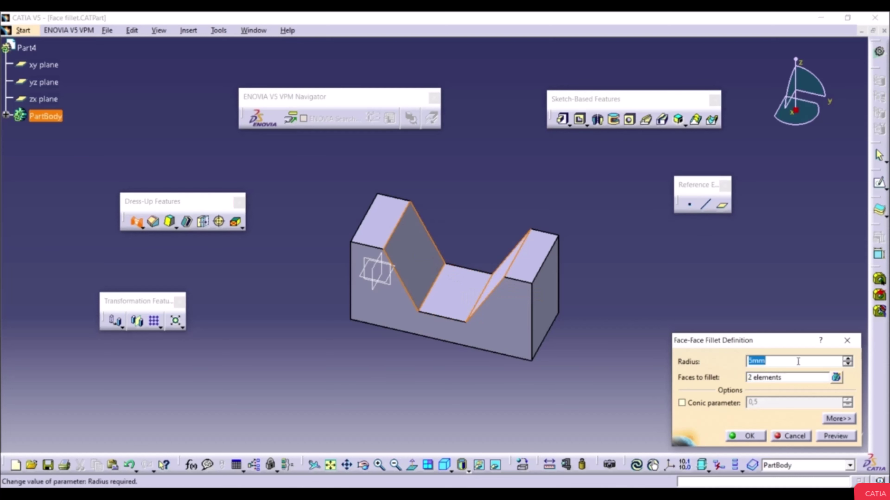
type("30")
left_click(749, 436)
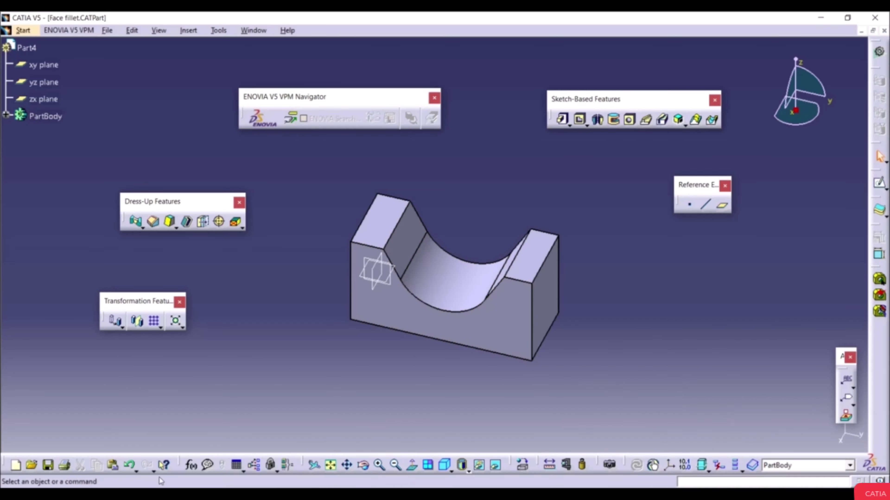
left_click(129, 465)
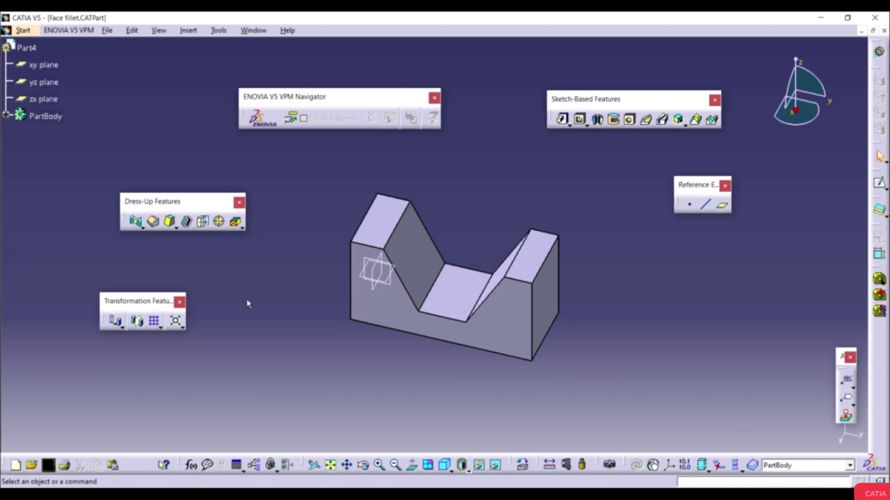
Step: Apply a tritangent fillet between the sloped inner face and outer side face of the leg at the origin, removing its top face
left_click(143, 227)
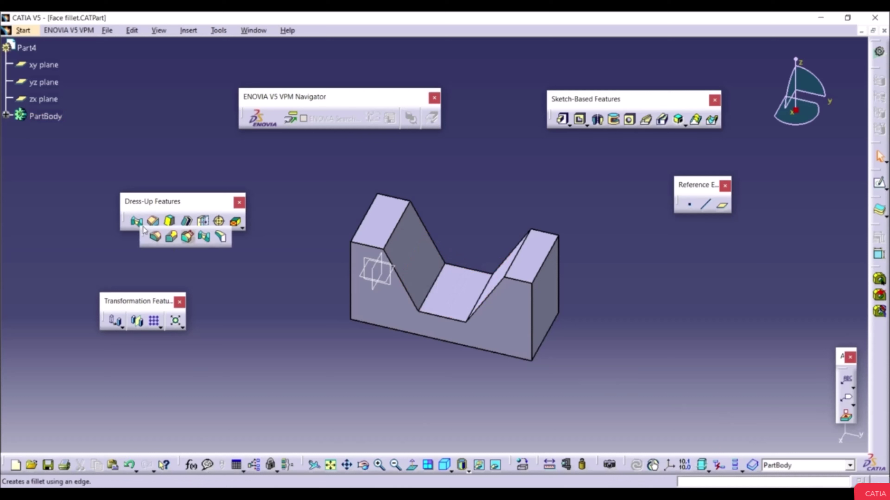
left_click(222, 238)
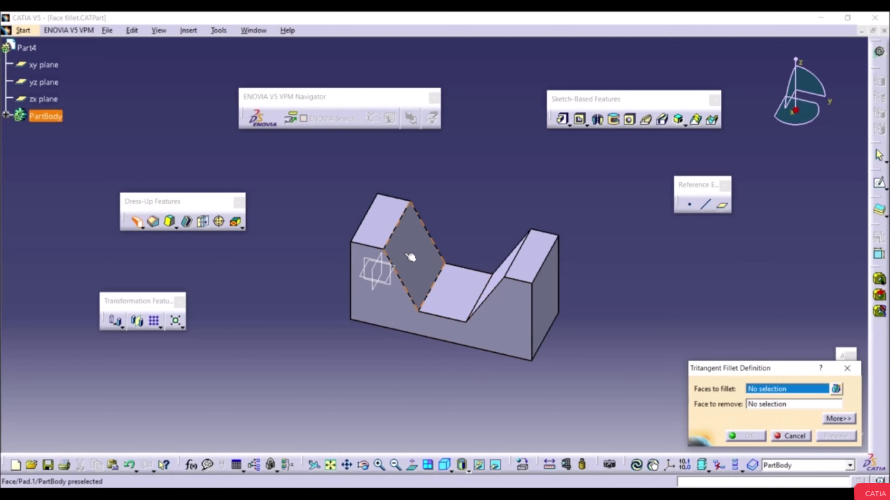
left_click(407, 274)
middle_click_drag(373, 292, 386, 255)
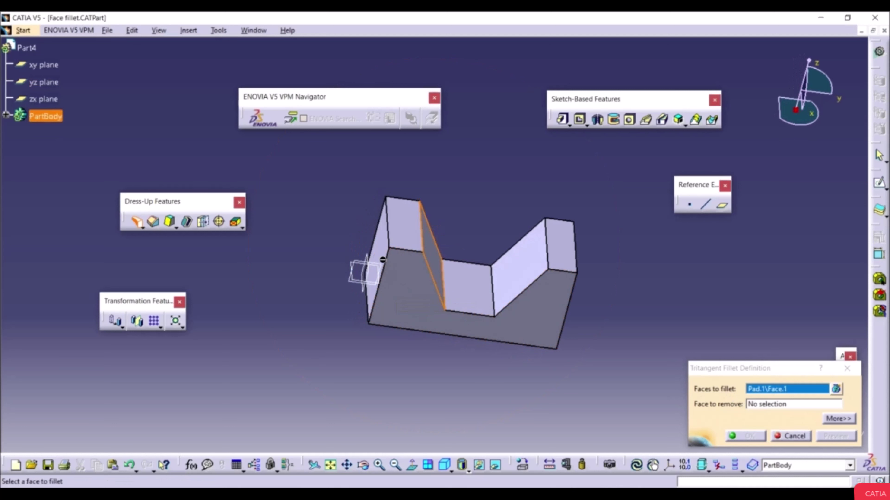
left_click(386, 256)
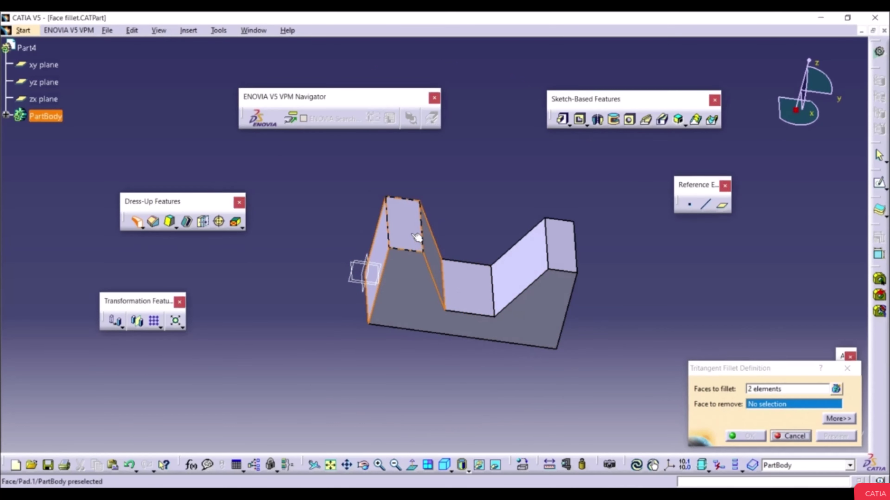
left_click(416, 241)
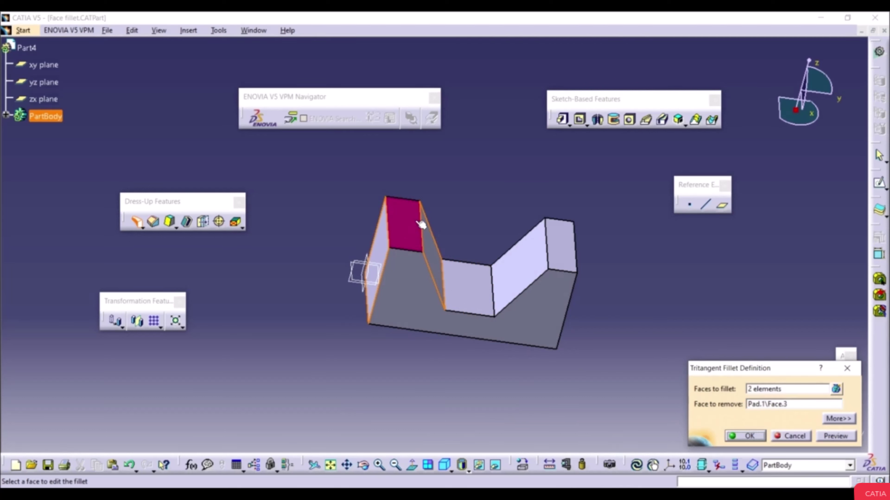
left_click(760, 437)
middle_click_drag(368, 305, 341, 280)
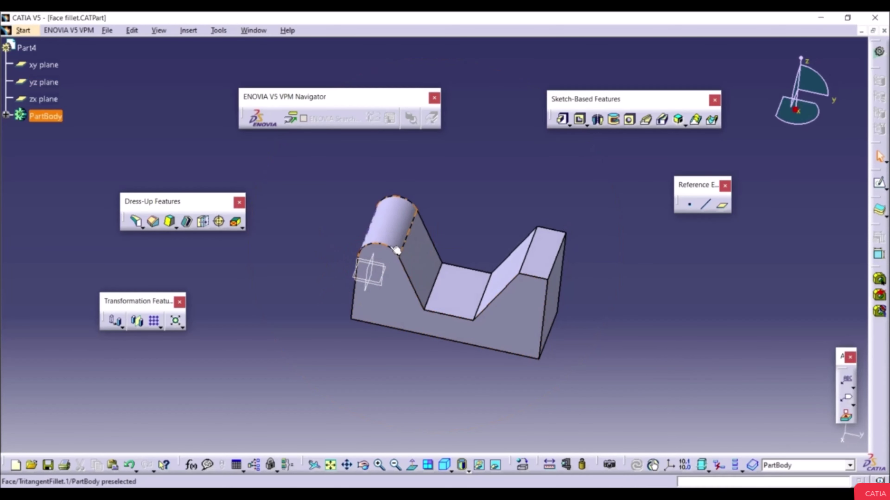
middle_click_drag(381, 349, 399, 360)
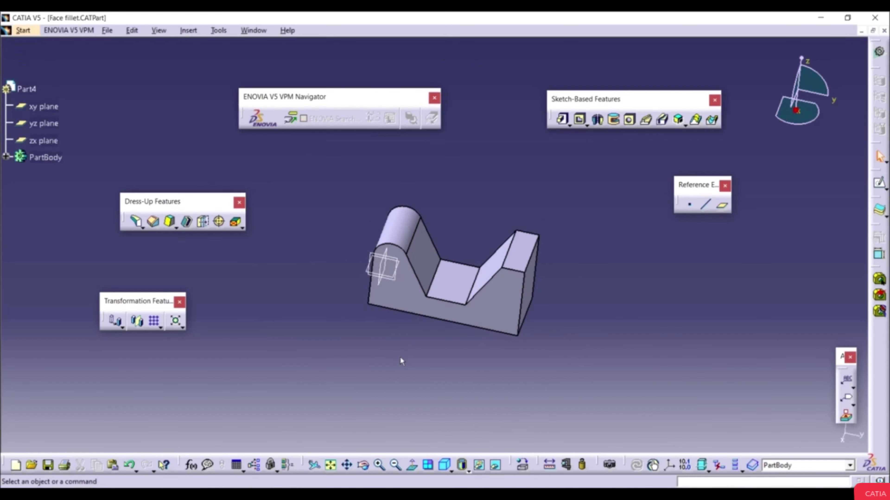
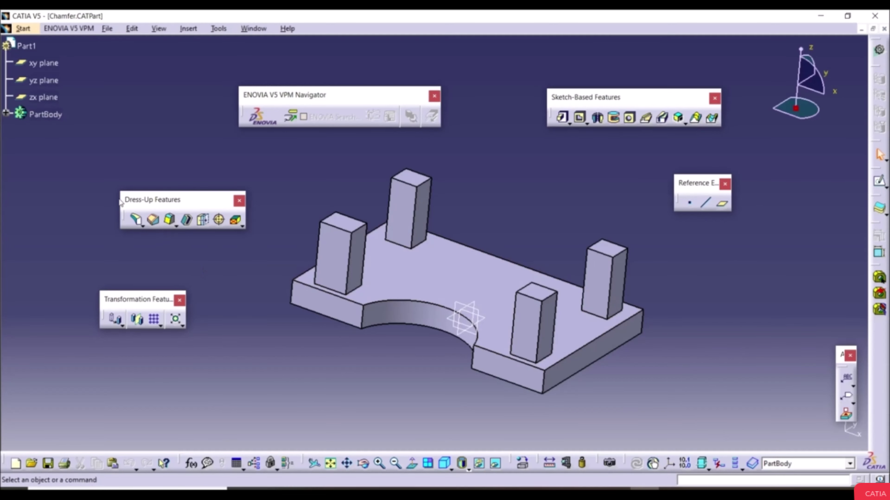
Step: In Chamfer.CATPart, chamfer the straight top edge at the plate's right end using Length1/Angle mode, 5 mm length, 60° angle and tangency propagation
left_click(154, 221)
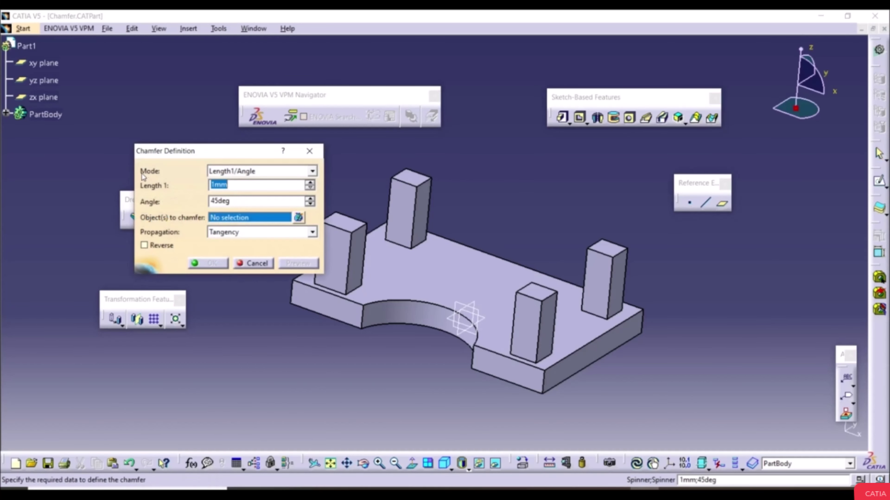
left_click(250, 171)
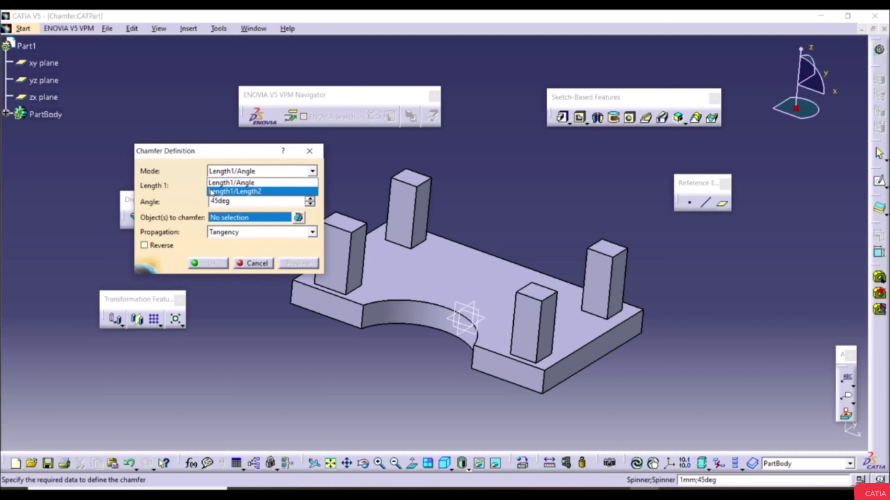
left_click(191, 181)
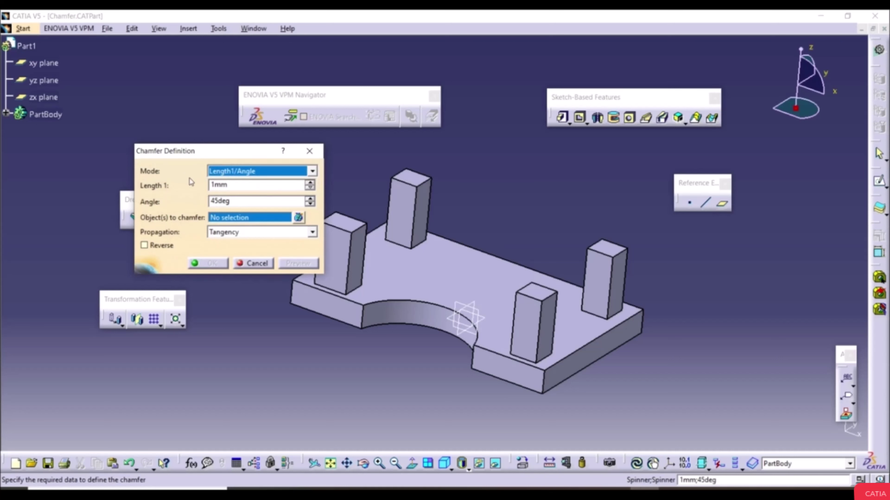
double_click(243, 185)
type("5")
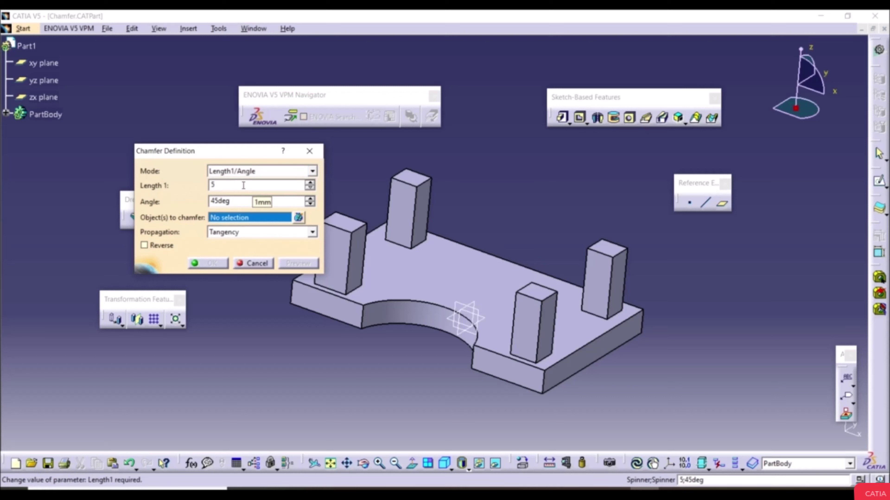
double_click(244, 202)
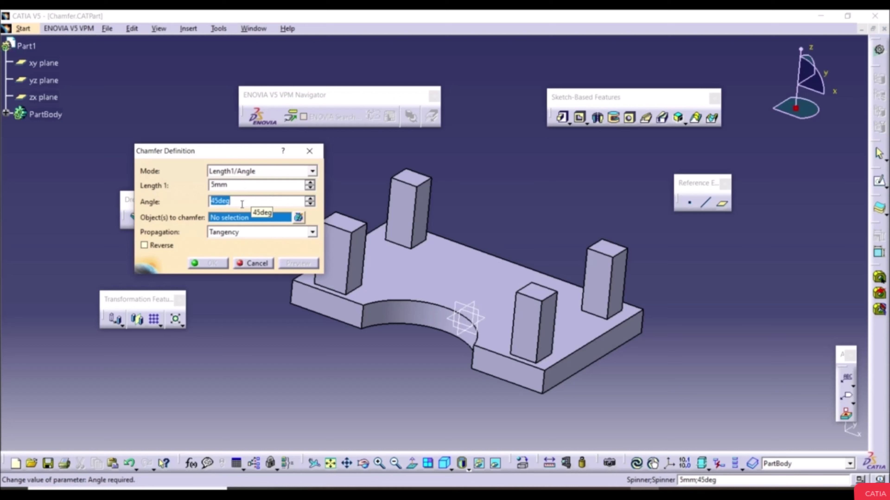
type("60")
key("Return")
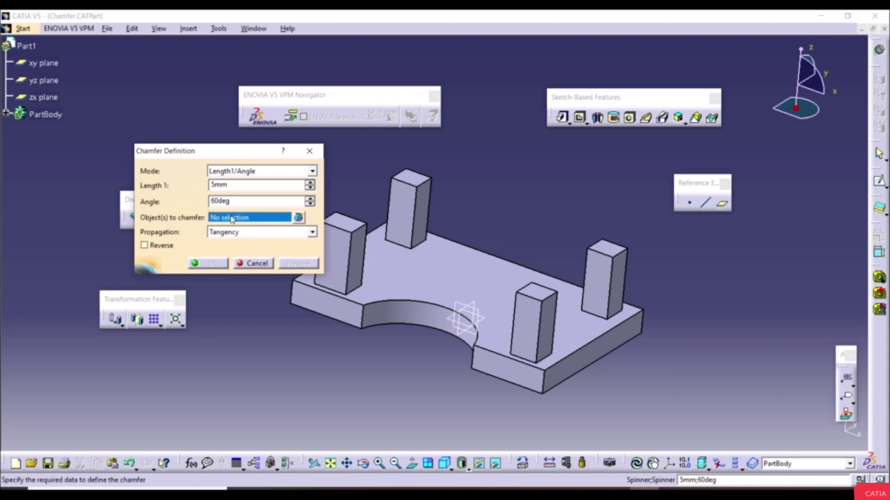
left_click(589, 342)
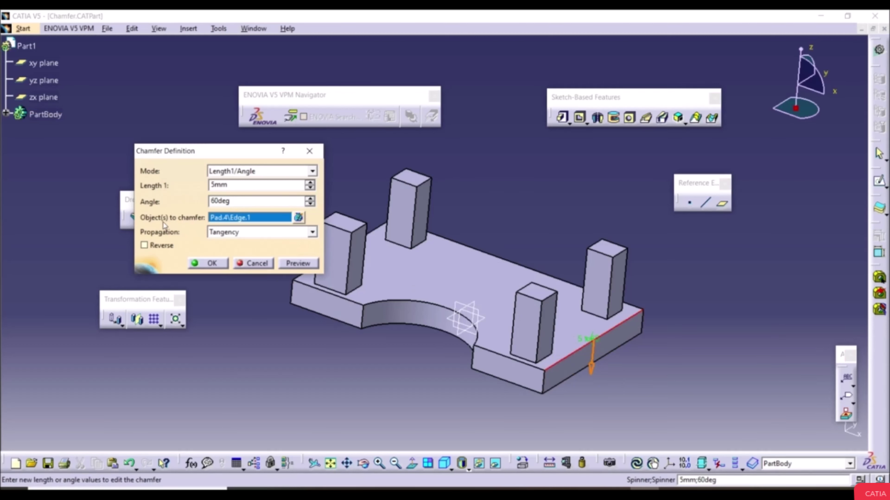
left_click(244, 233)
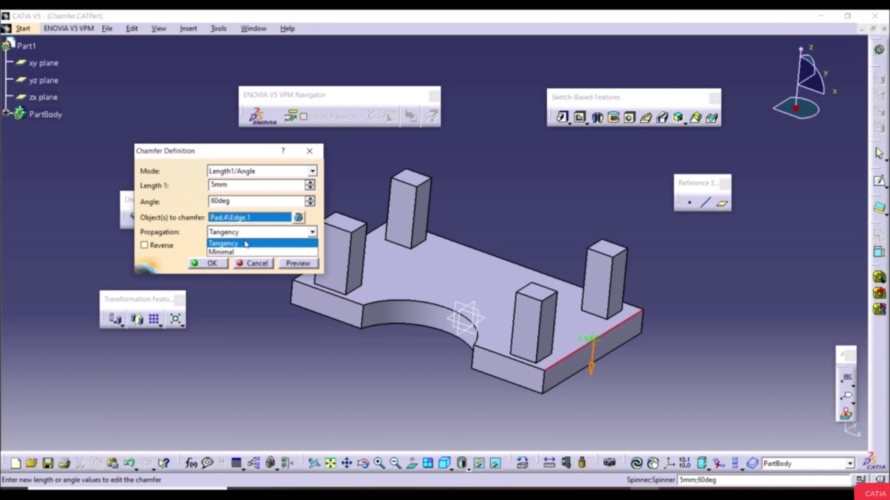
left_click(194, 231)
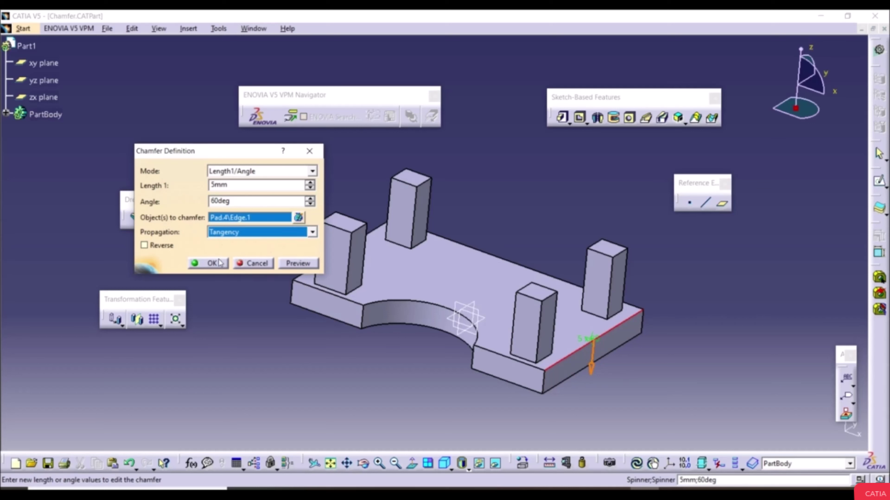
left_click(213, 263)
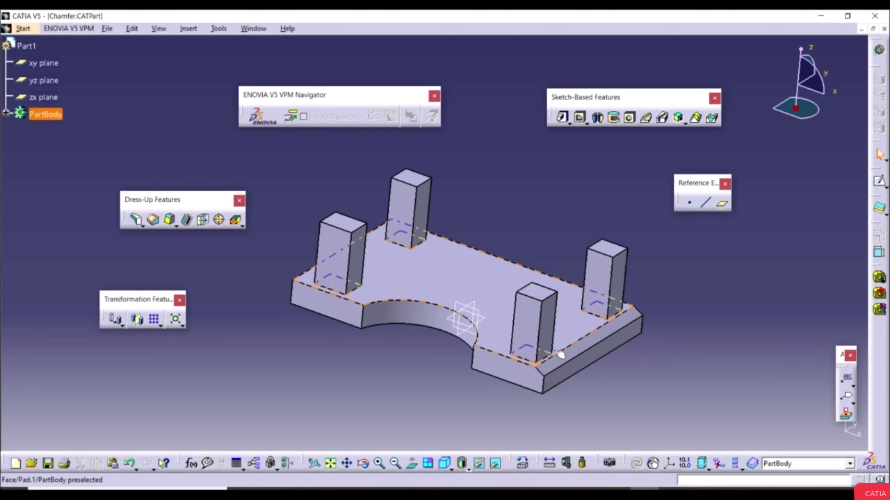
Step: Chamfer the plate's front top edge left of the arc cutout using Length1/Length2 mode with 5 mm and 2 mm lengths
left_click(153, 219)
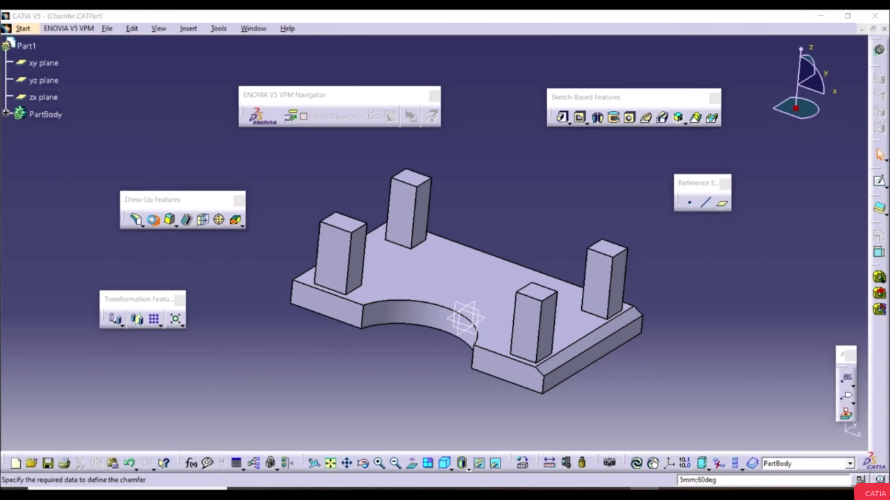
left_click(224, 169)
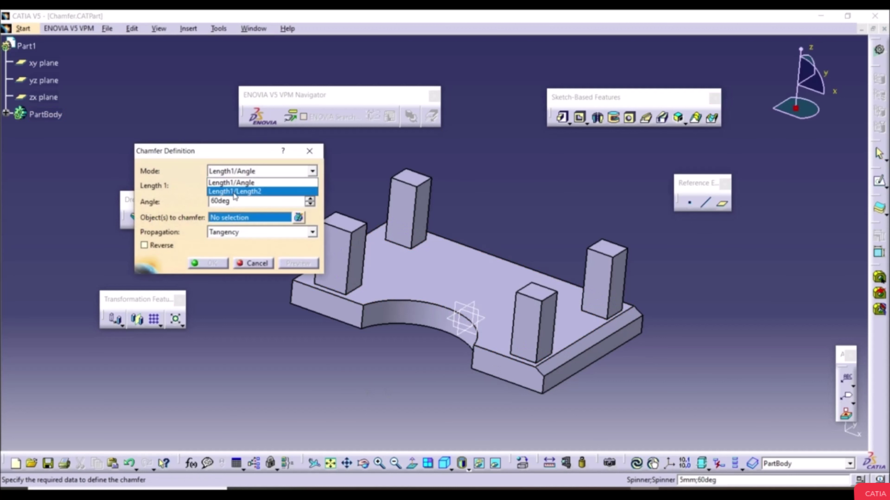
left_click(233, 190)
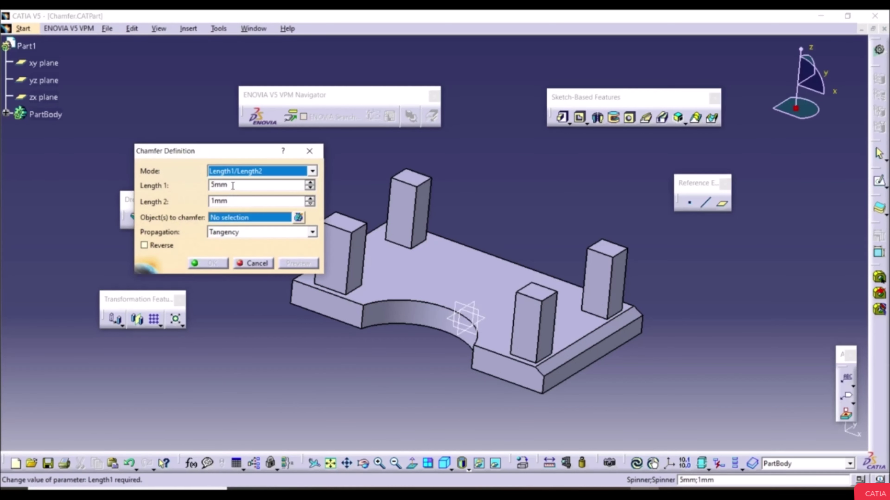
left_click(231, 201)
double_click(232, 201)
type("2")
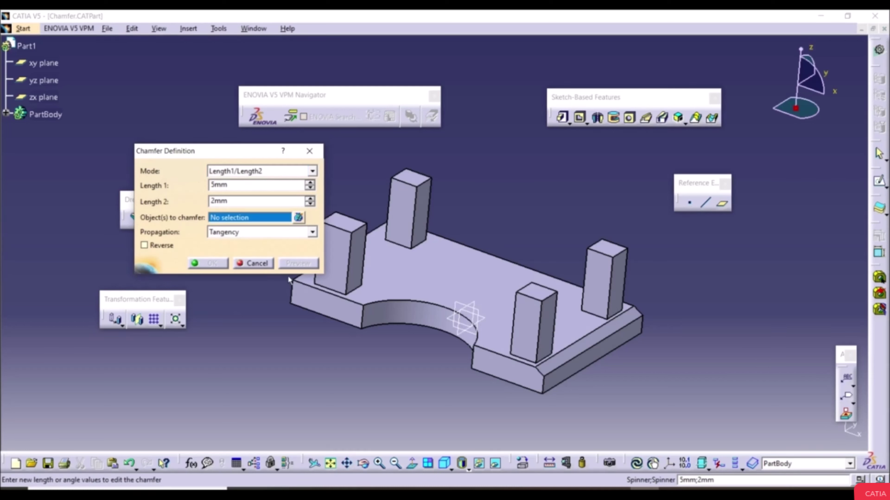
left_click(352, 302)
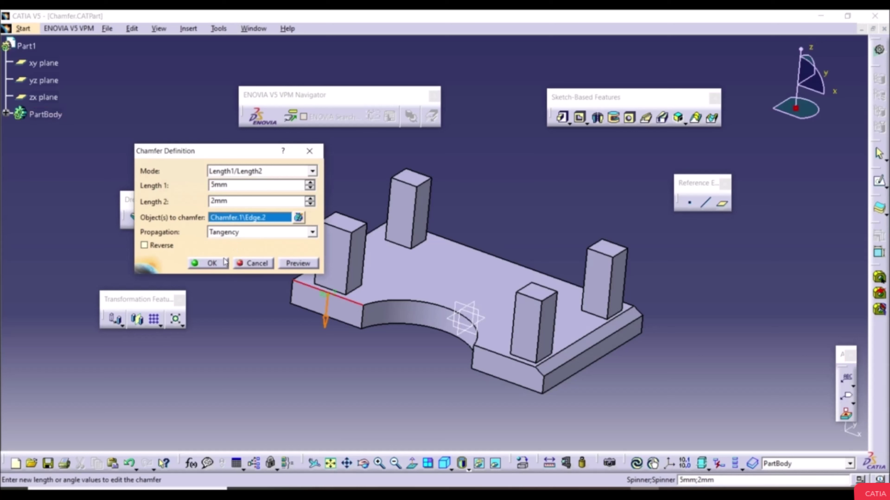
left_click(211, 264)
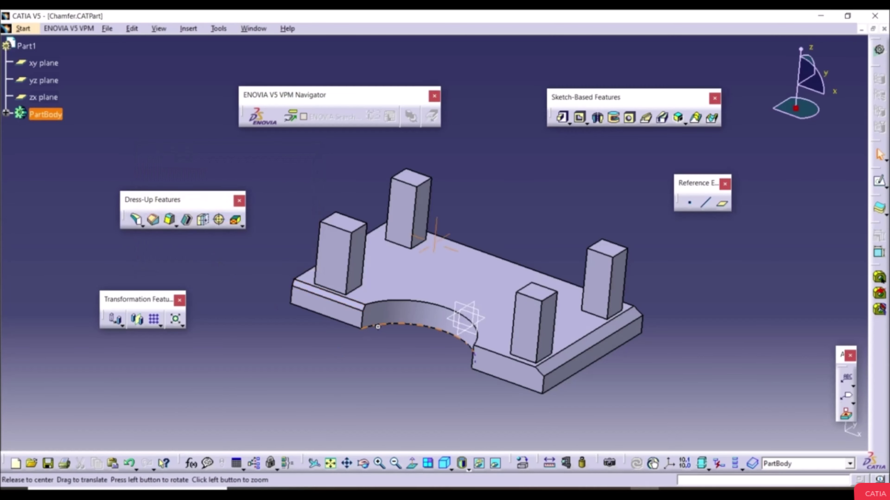
middle_click_drag(378, 327, 420, 319)
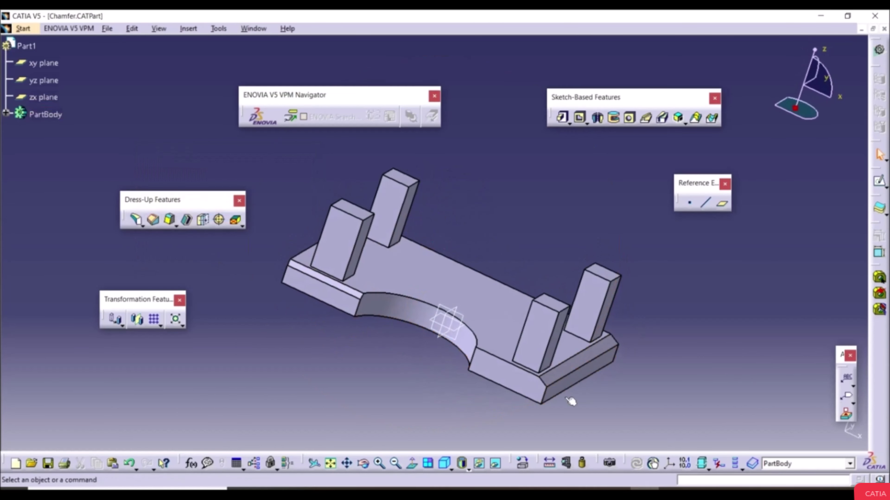
middle_click_drag(571, 401, 672, 307)
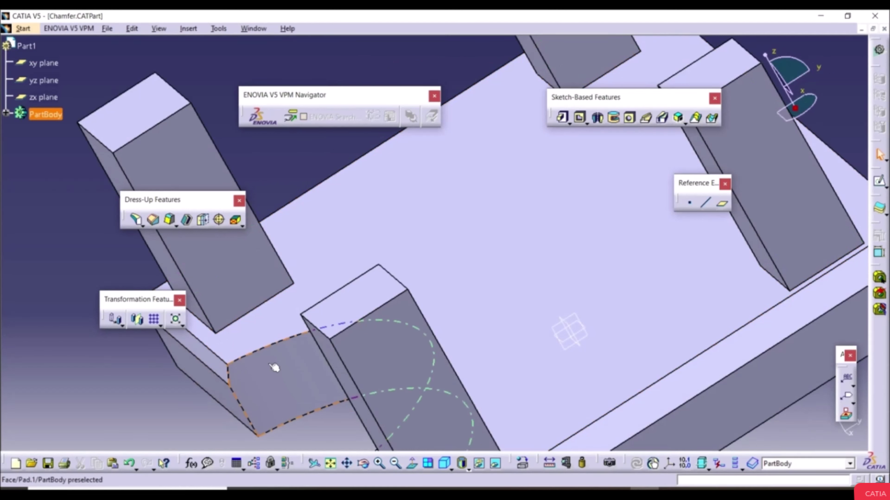
middle_click_drag(245, 382, 397, 389)
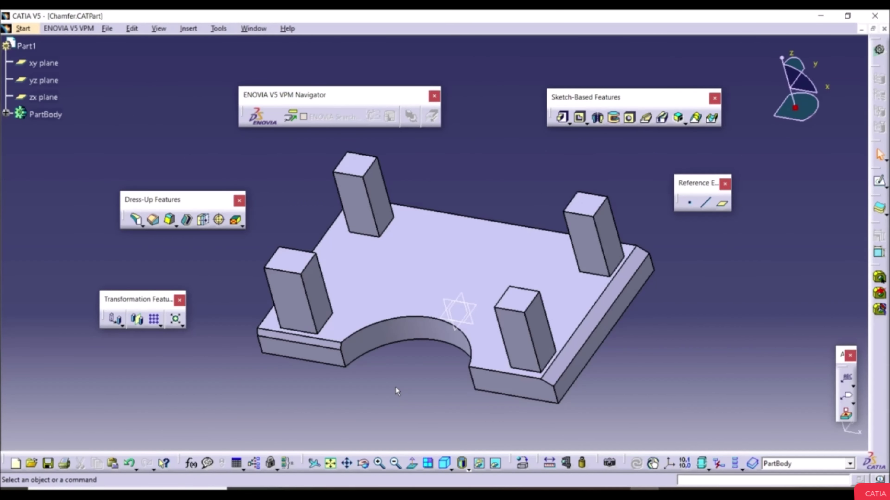
Step: Switch to the Draft.CATPart document
left_click(254, 29)
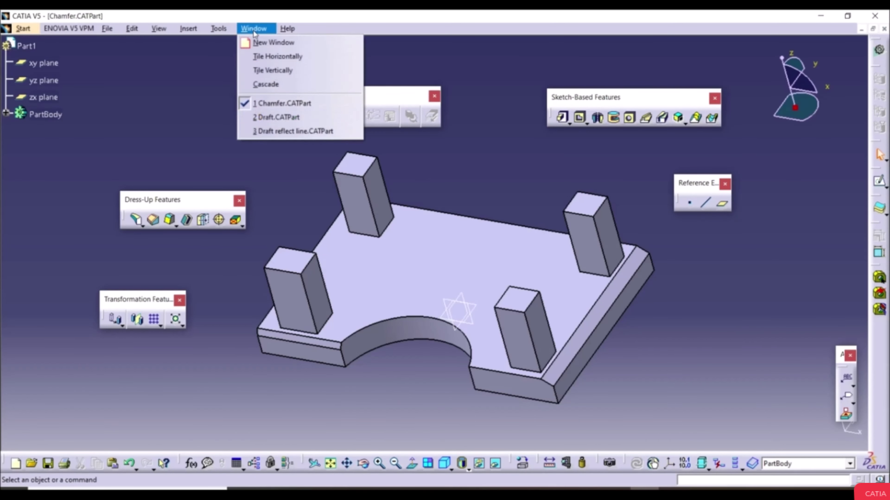
left_click(270, 117)
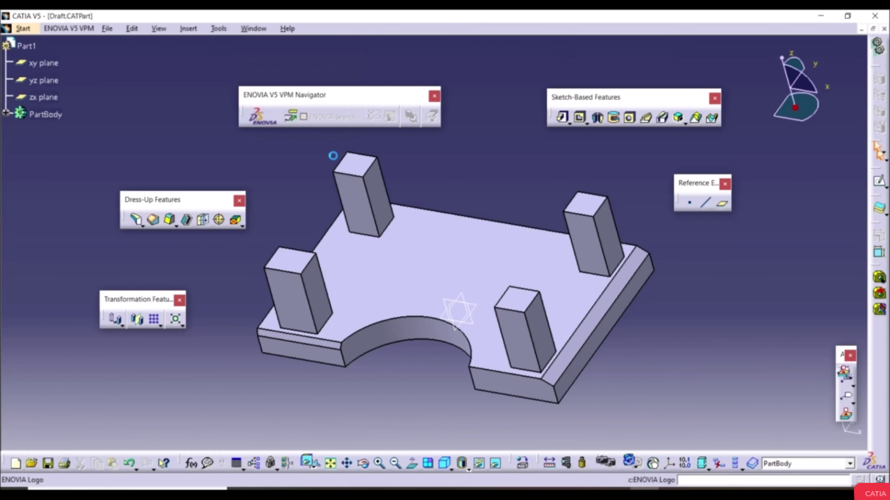
middle_click_drag(418, 197, 442, 237)
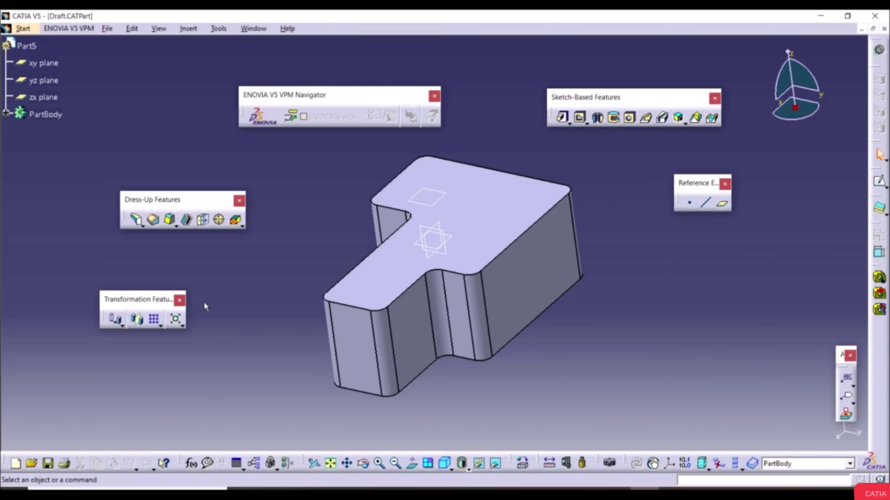
Step: Apply a 5° Draft Angle to the block's tangent side faces, using the top face as the neutral element
left_click(175, 226)
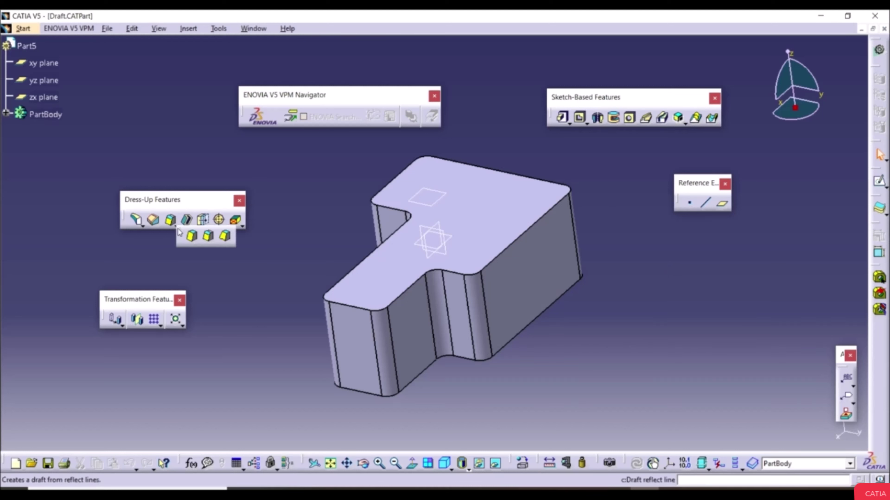
left_click(193, 237)
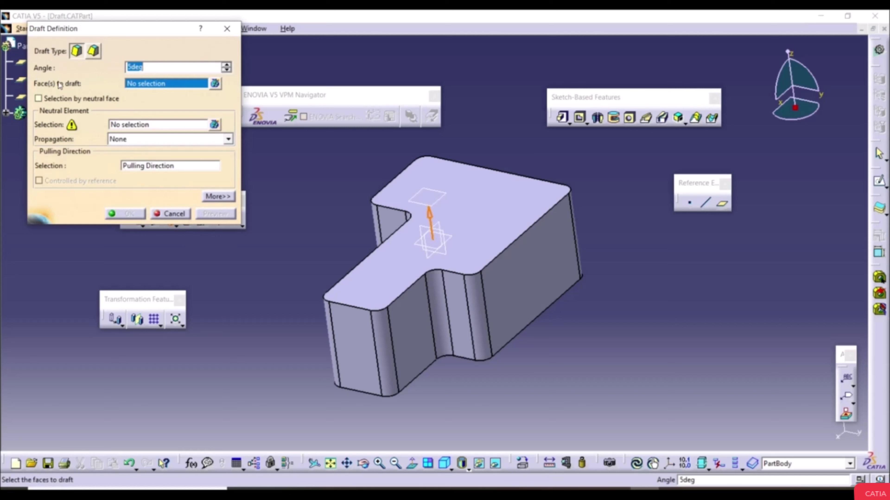
left_click(525, 288)
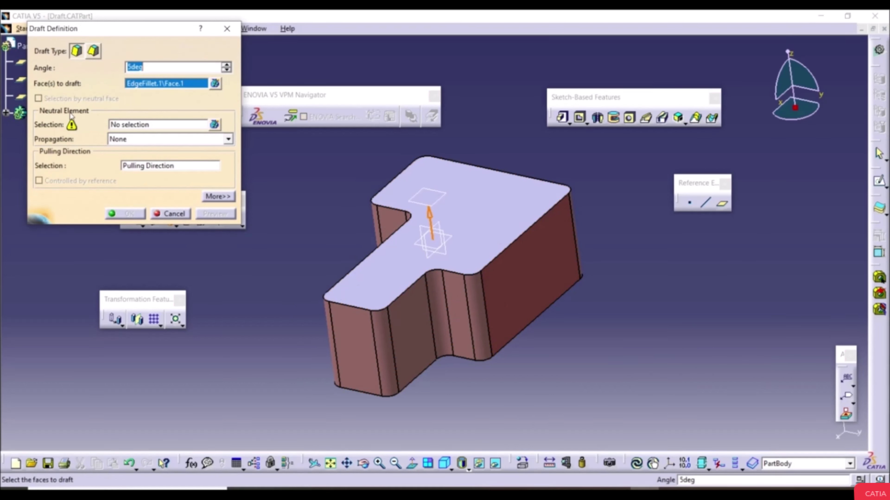
left_click(128, 126)
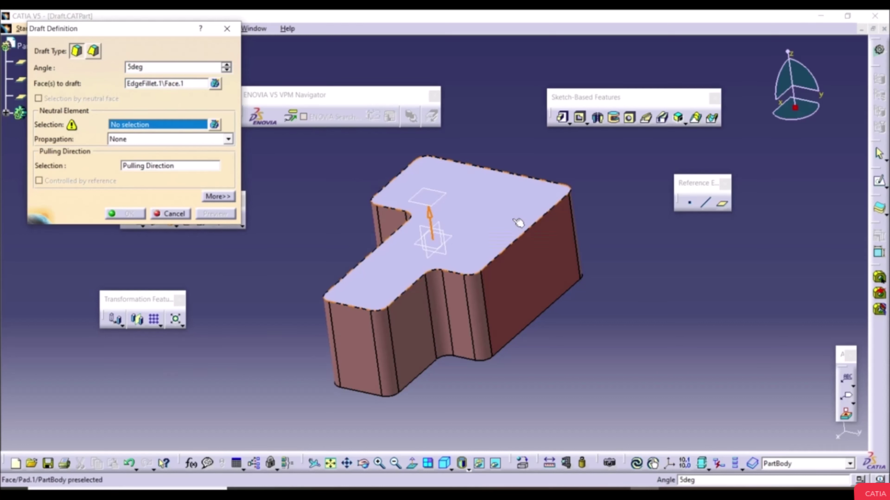
left_click(496, 219)
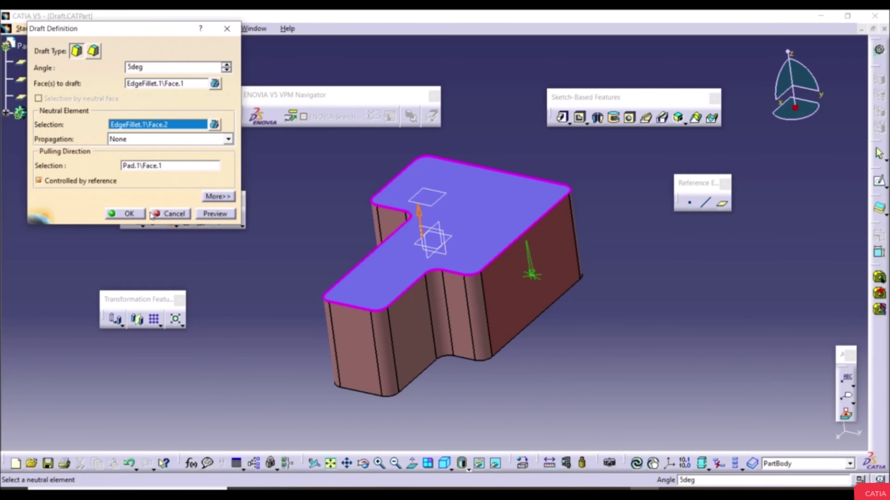
left_click(129, 213)
middle_click_drag(525, 280, 611, 350, "ctrl")
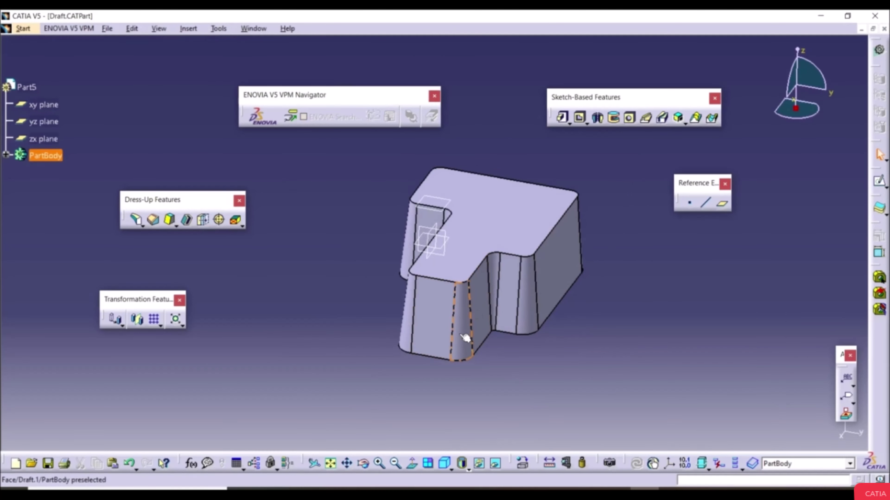
Step: Edit the side-face draft to reverse its pulling direction, and undo the reversal
left_click(6, 155)
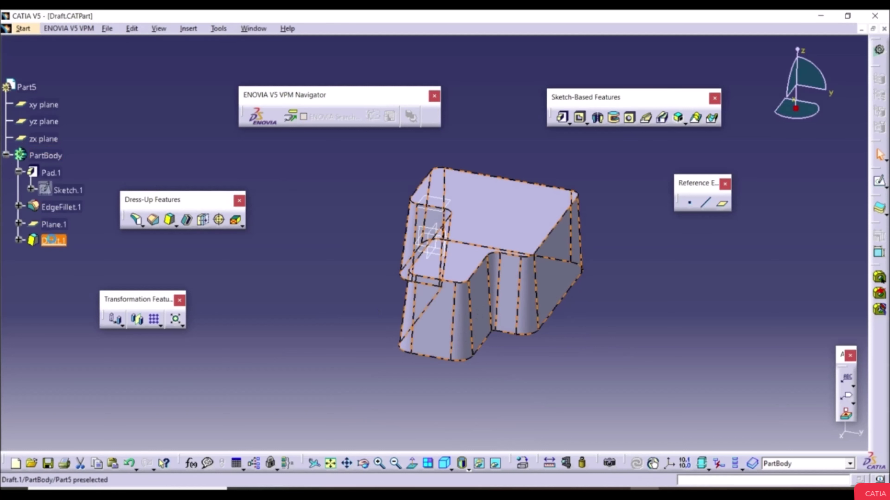
double_click(53, 240)
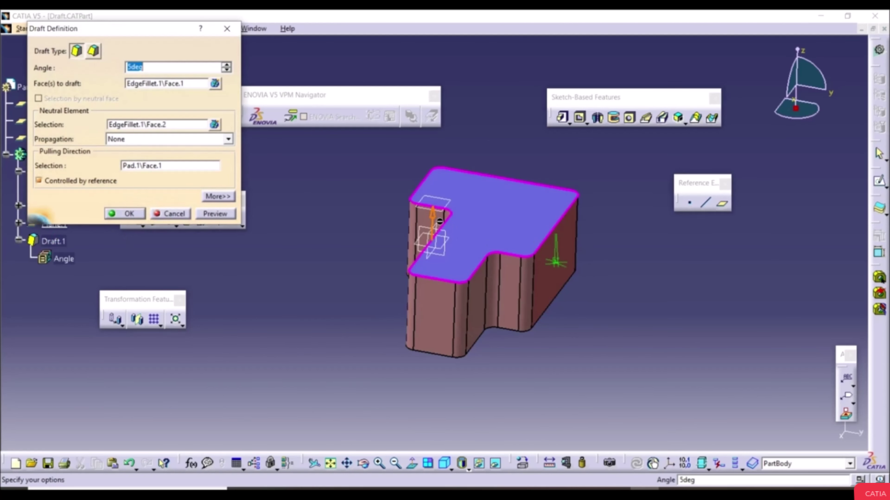
left_click(433, 212)
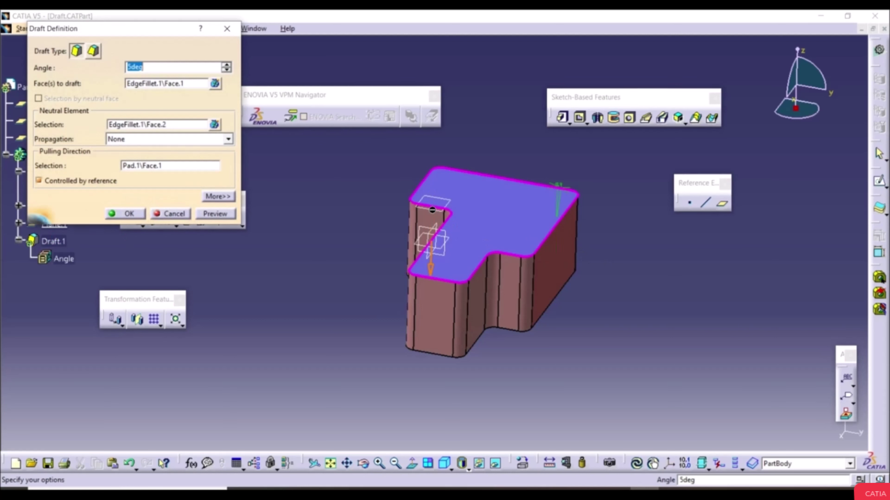
left_click(112, 217)
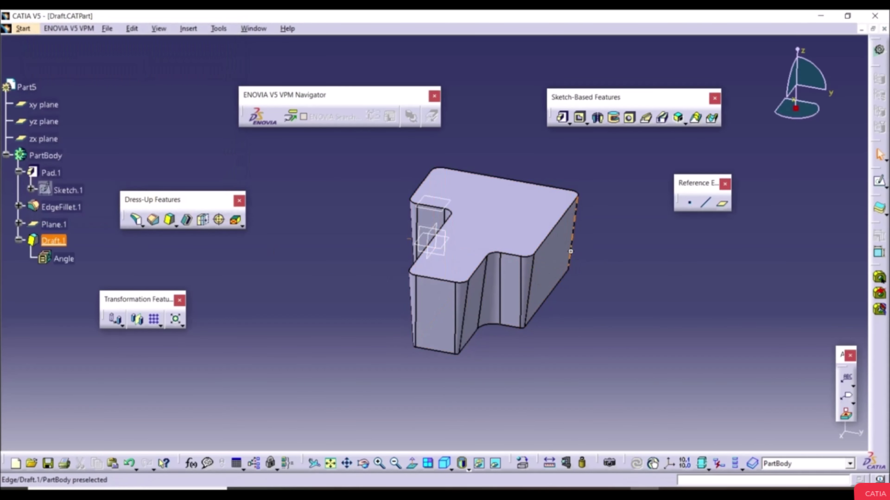
middle_click_drag(561, 270, 566, 212, "ctrl")
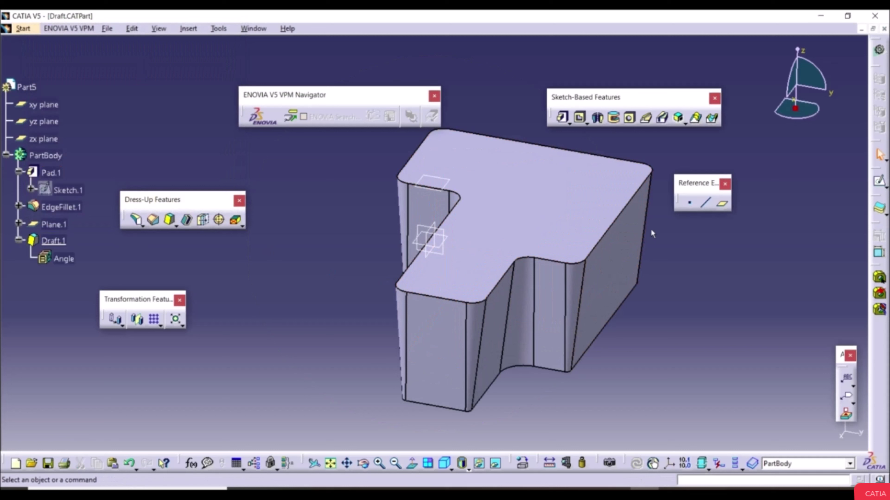
middle_click_drag(589, 318, 615, 357, "ctrl")
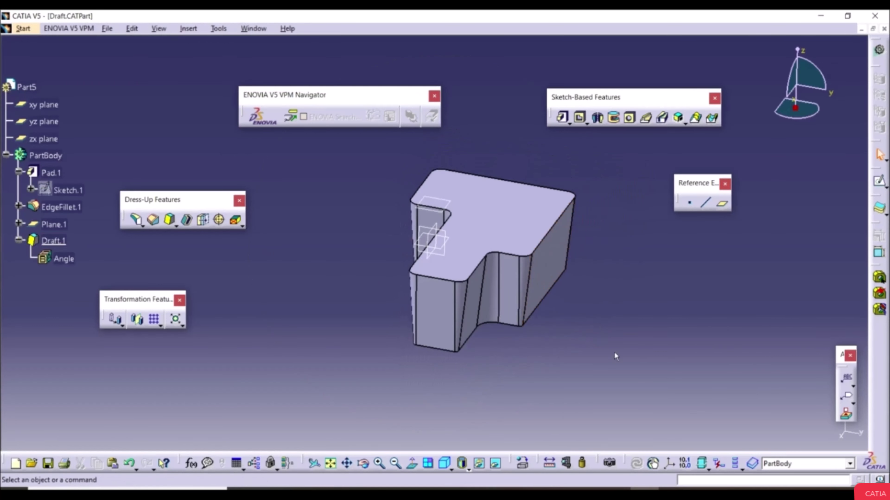
left_click(130, 464)
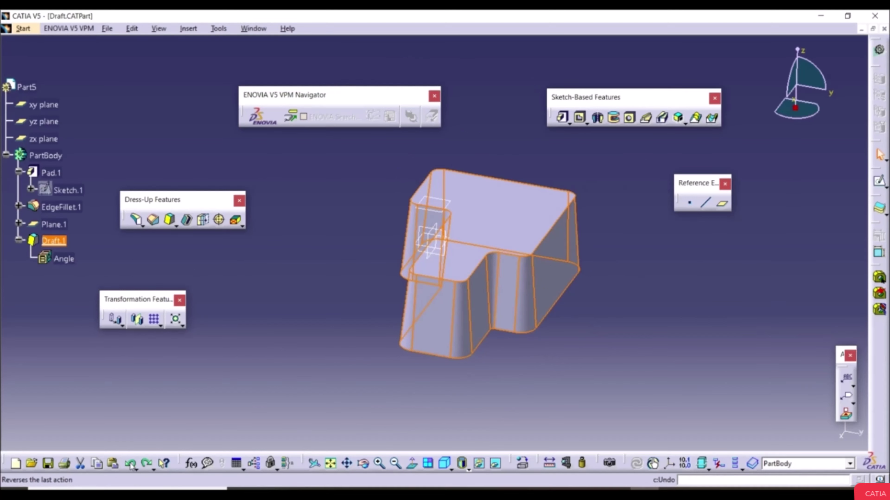
Step: Draft the block's top face by 10°, using the large flat side face at the wide end as the neutral element
left_click(171, 220)
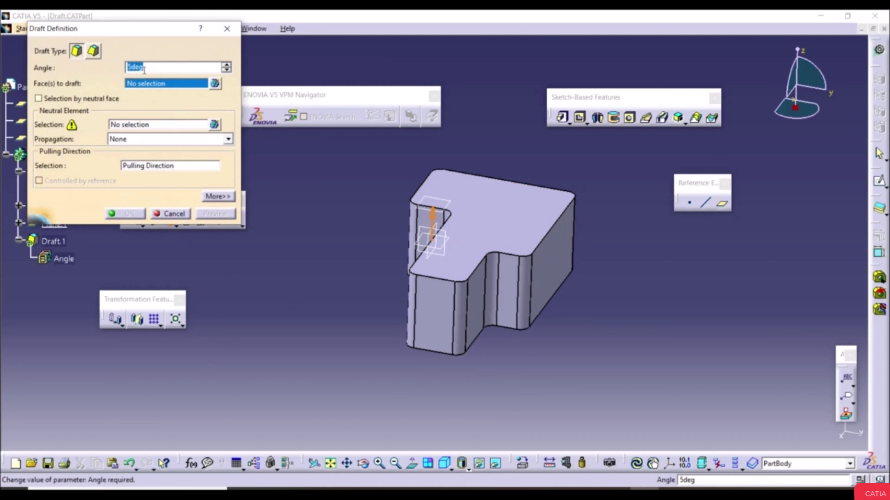
type("10")
key("Return")
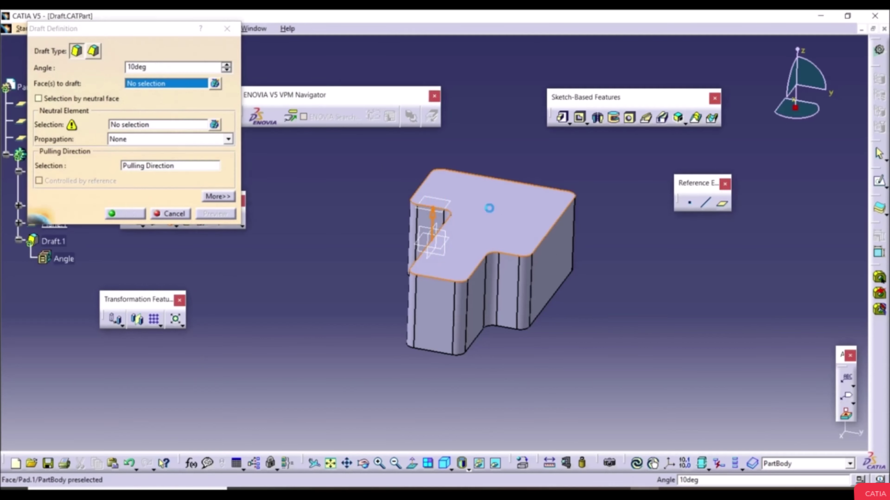
left_click(494, 212)
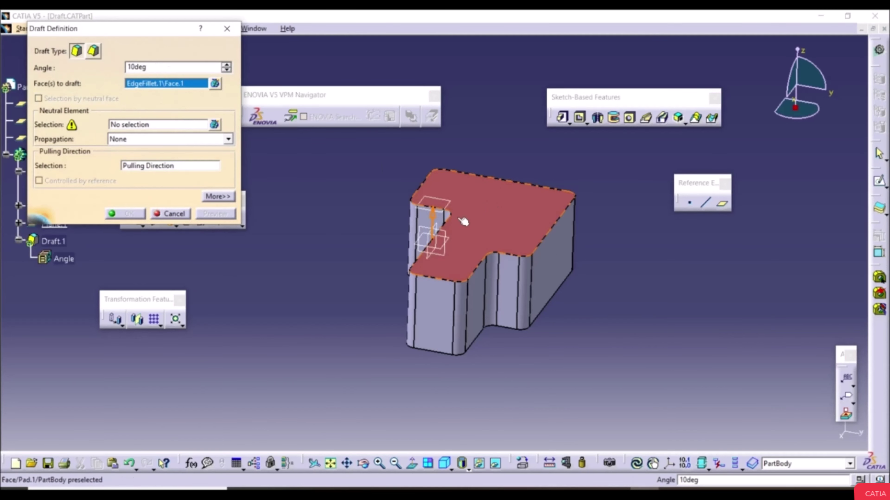
left_click(153, 125)
left_click(551, 260)
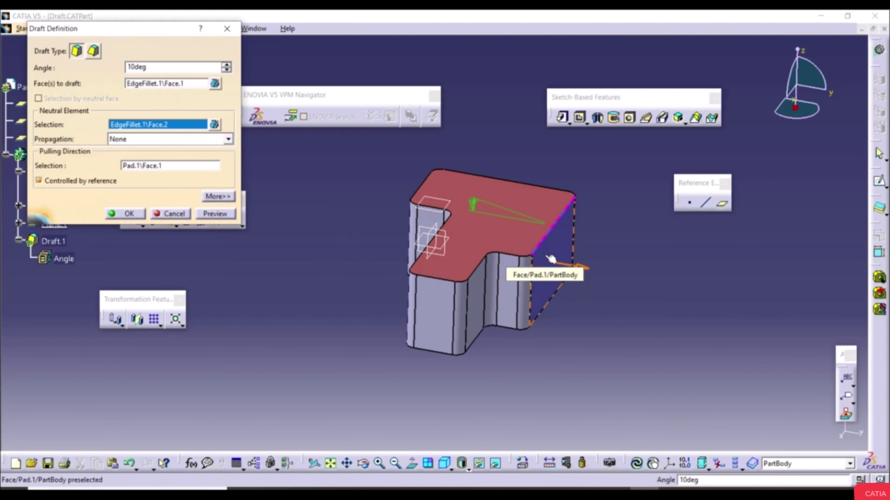
left_click(136, 215)
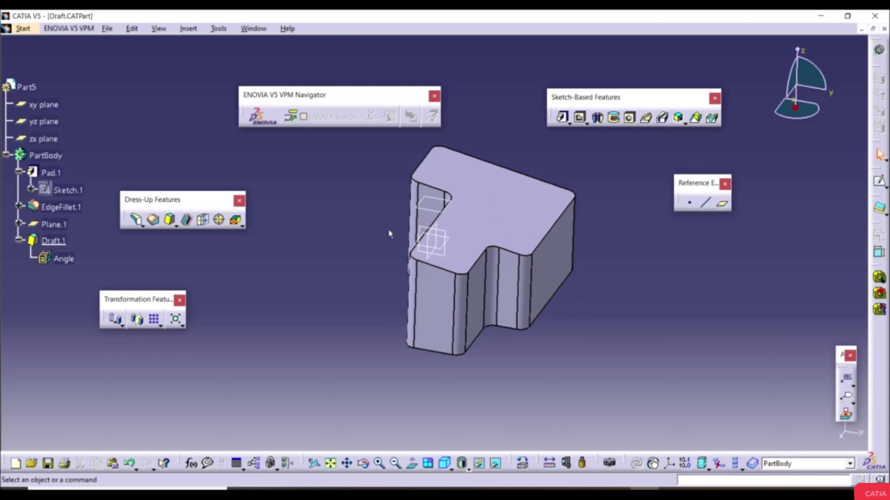
Step: Undo the top-face draft and the earlier side-face draft
left_click(129, 463)
left_click(129, 463)
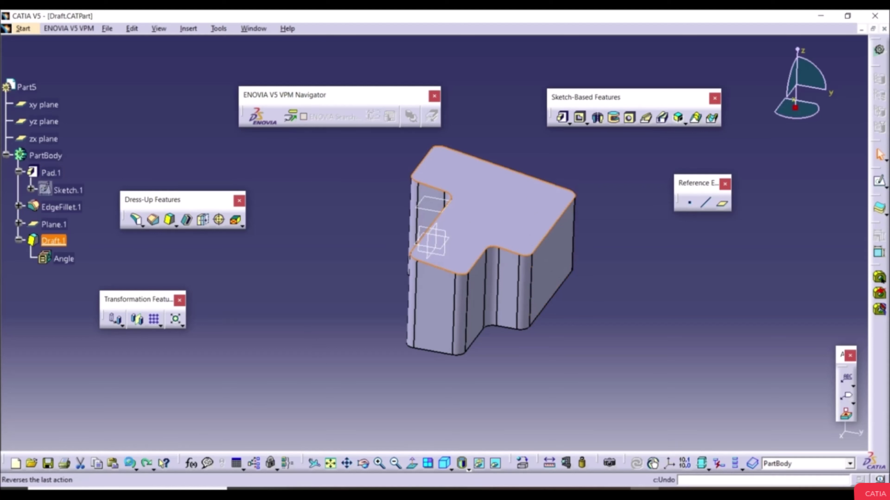
left_click(129, 463)
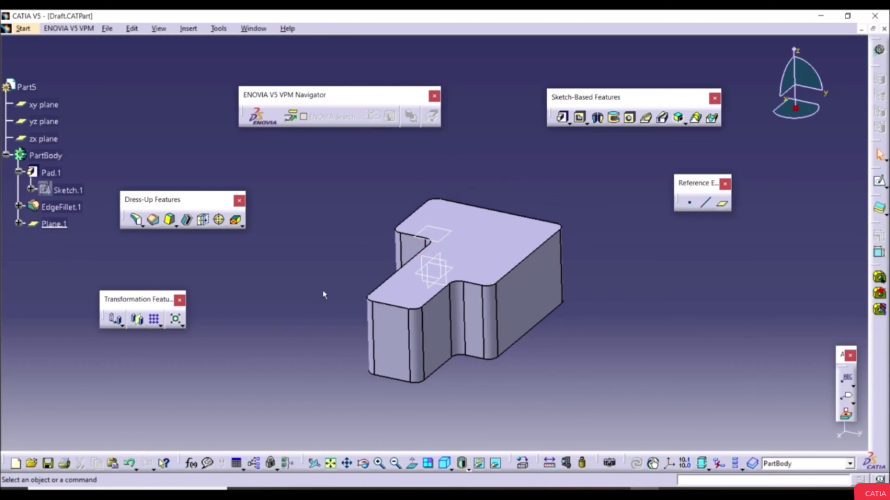
Step: Set up a 5° draft on the block's tangent side faces with the top face as the neutral element
middle_click_drag(283, 319, 280, 245)
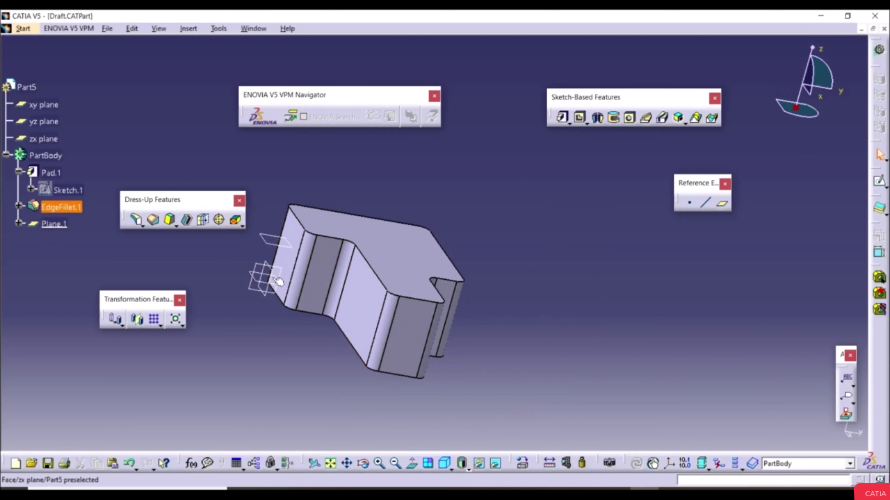
left_click(169, 219)
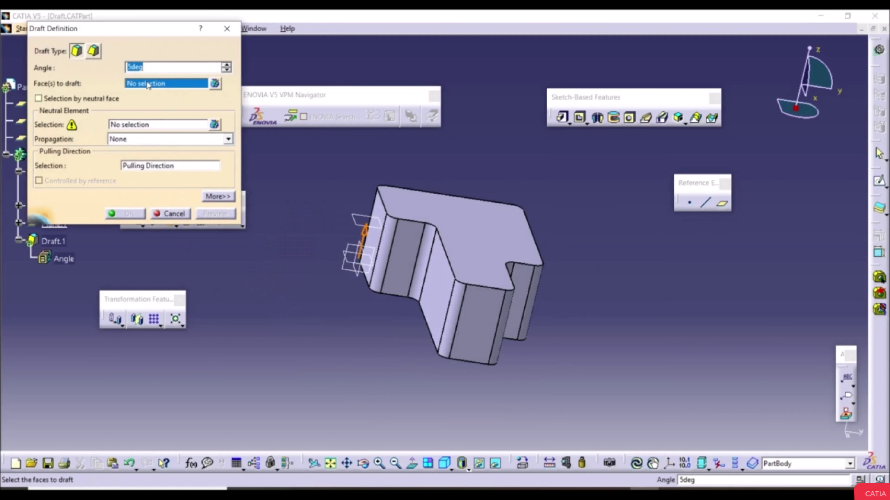
left_click(435, 296)
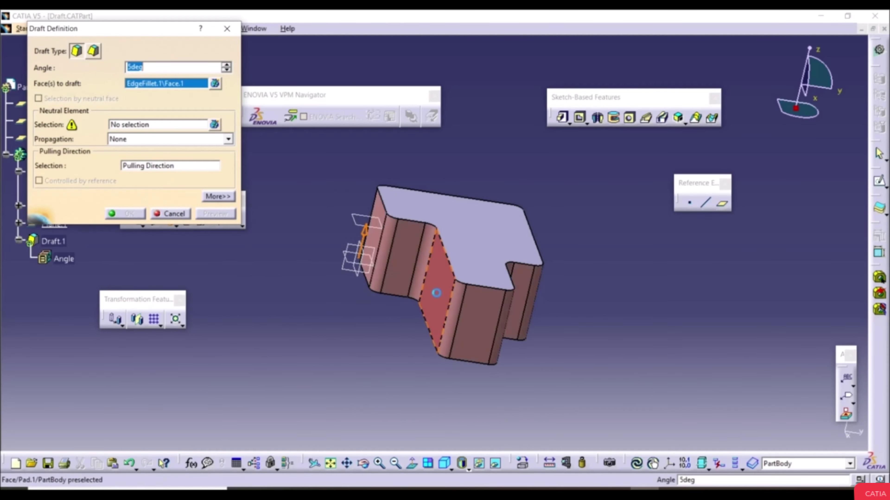
left_click(158, 127)
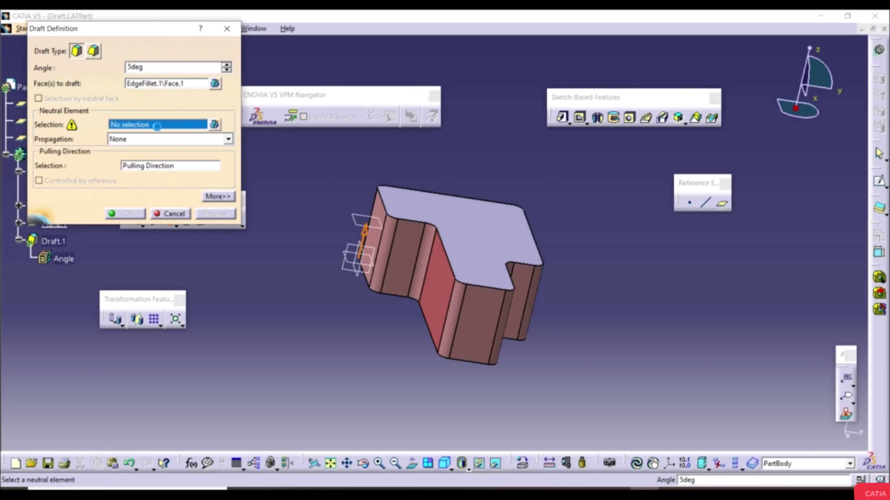
left_click(462, 213)
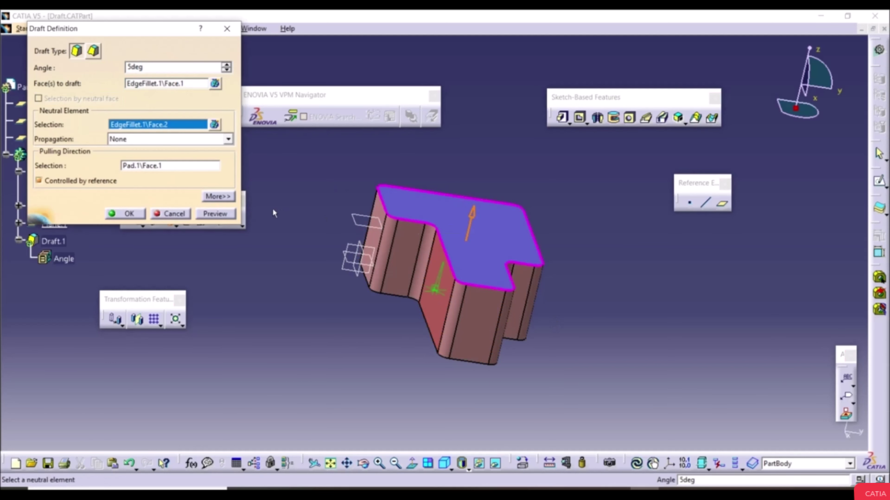
Step: Draft the side faces 5° on both sides, with the reference plane as neutral element and the parting element set equal to it
left_click(216, 196)
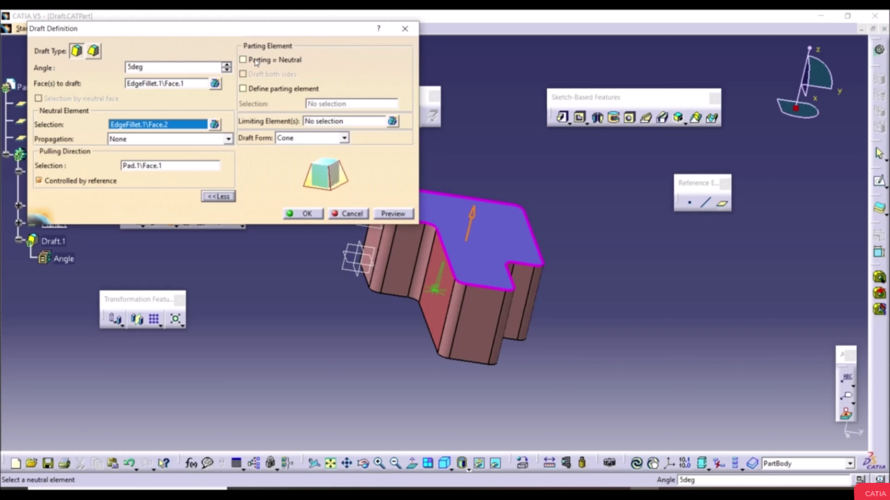
left_click(243, 60)
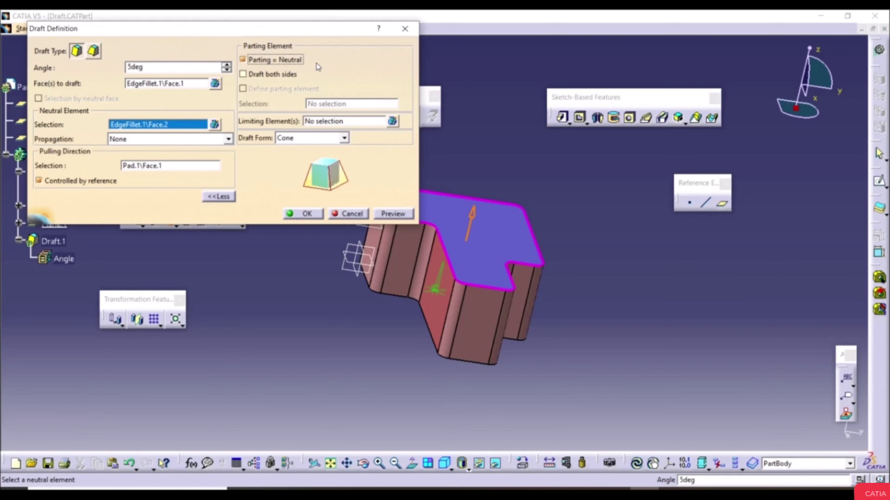
left_click(243, 75)
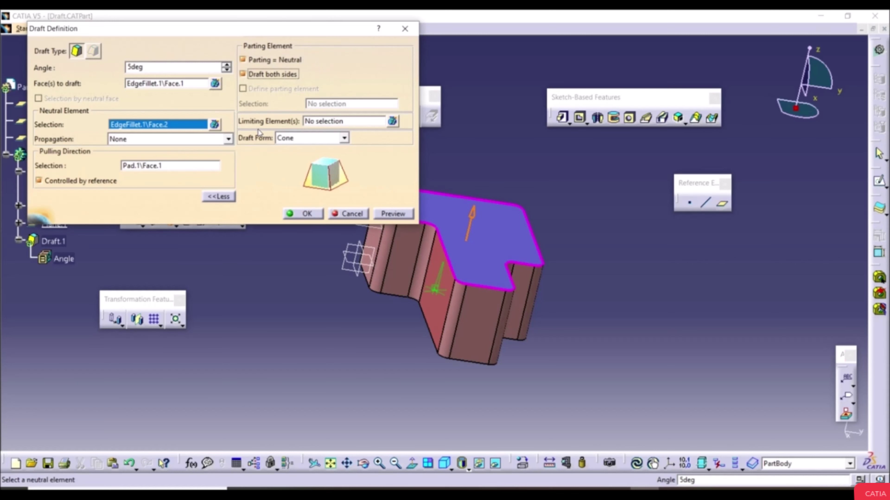
middle_click_drag(449, 261, 518, 309)
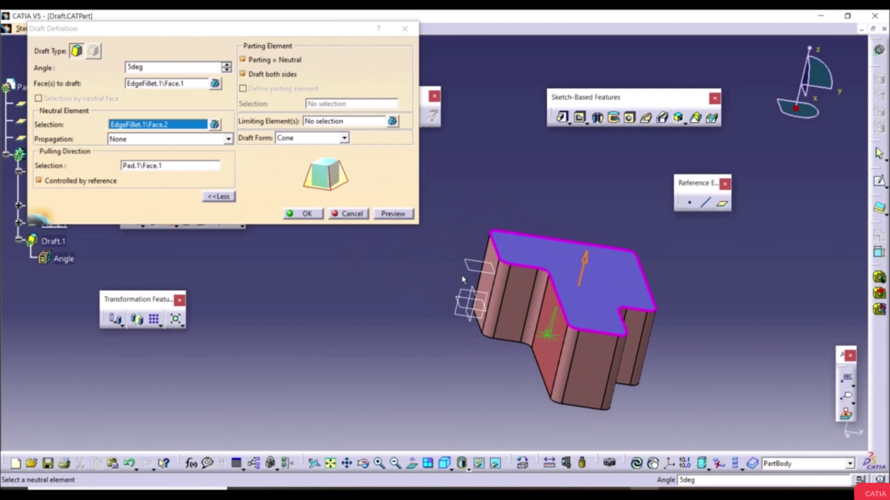
left_click(476, 274)
middle_click_drag(466, 301, 377, 239)
left_click(307, 214)
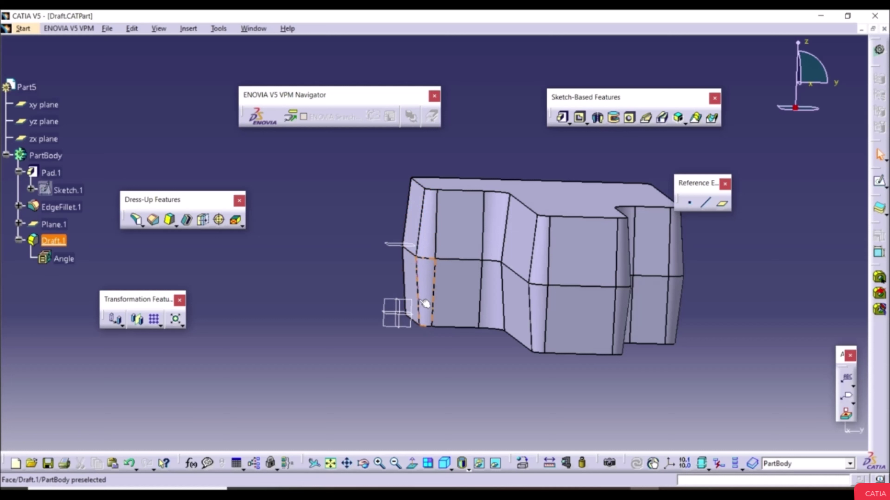
mouse_move(481, 304)
middle_mouse_down()
mouse_move(383, 295)
mouse_move(483, 304)
mouse_move(470, 316)
middle_mouse_up()
Step: Undo the both-sides draft on the block
left_click(130, 464)
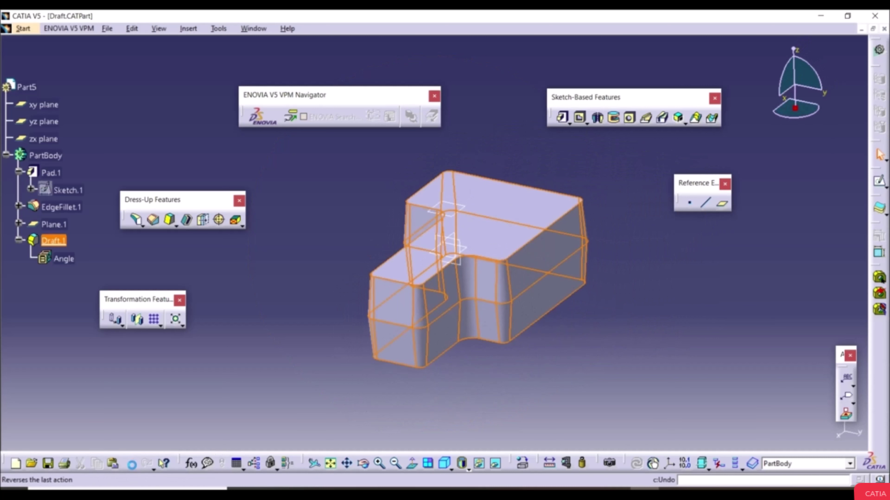
left_click(129, 464)
key("ctrl+y")
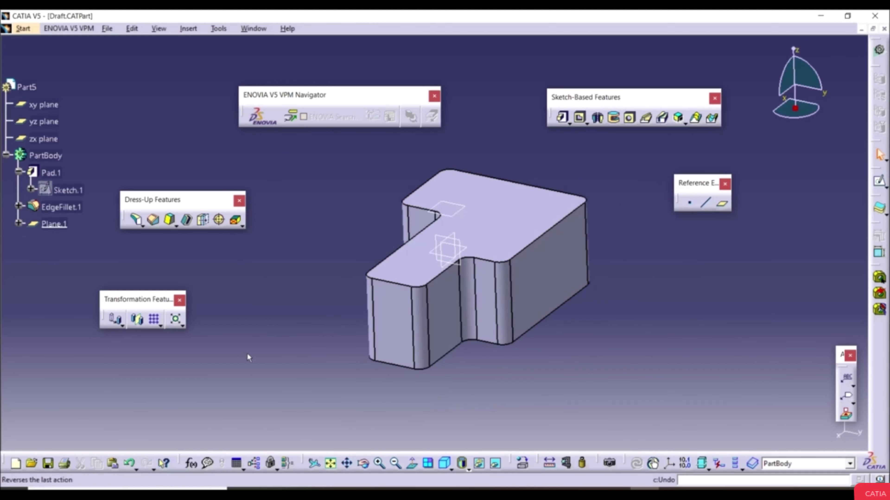
Step: Set up a 5° variable angle draft on the block's tangent side faces with the top face as the neutral element
left_click(176, 226)
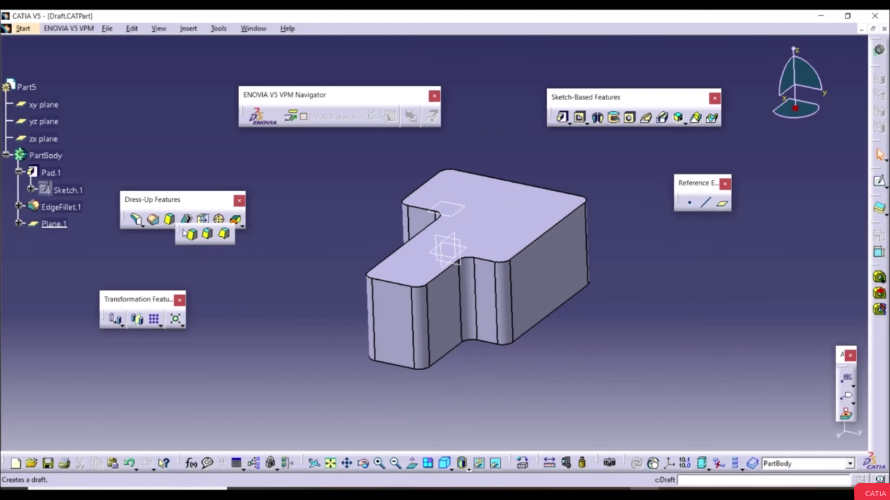
left_click(225, 236)
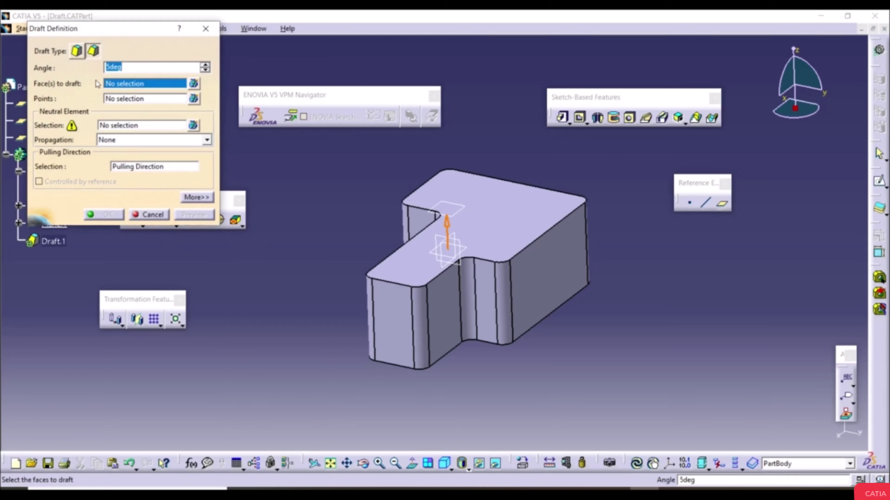
left_click(545, 279)
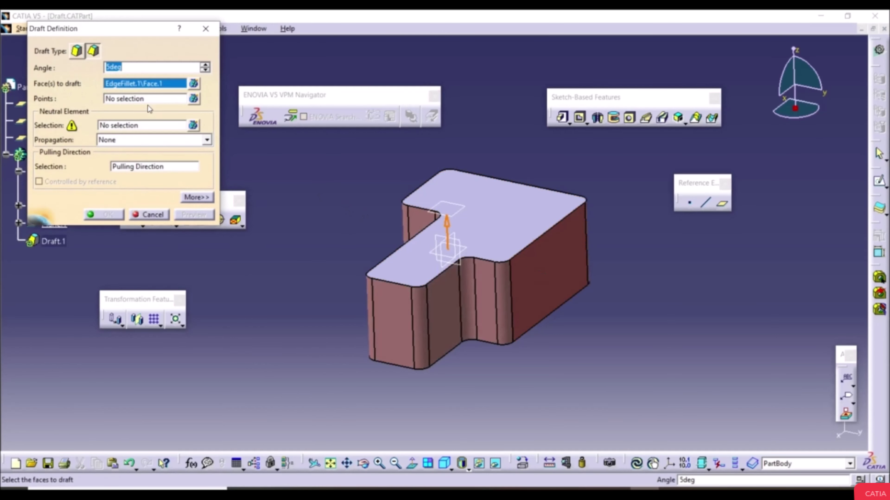
left_click(127, 128)
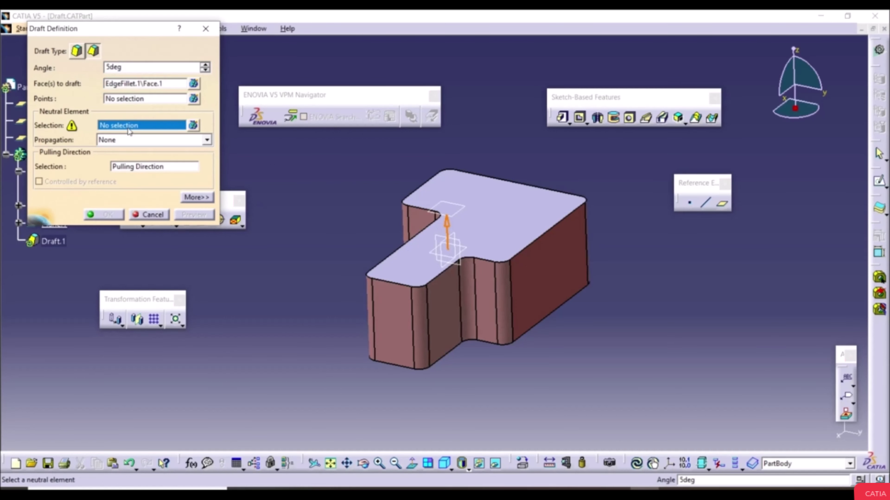
left_click(482, 207)
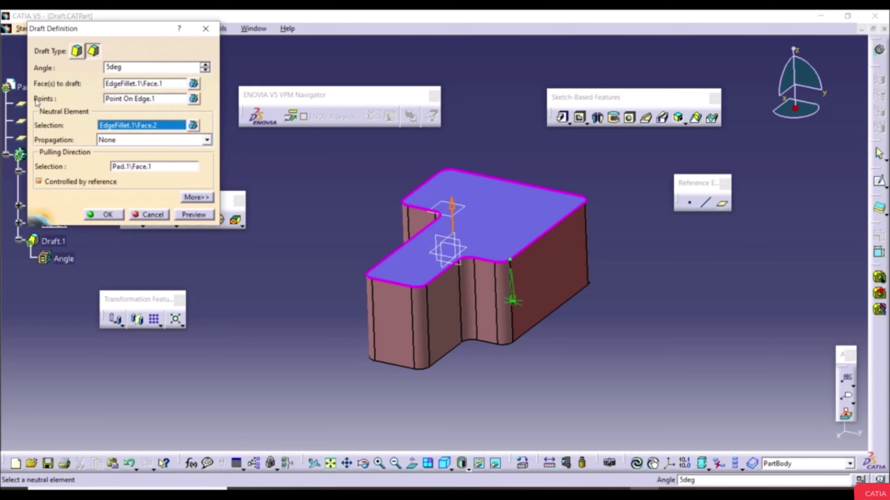
Step: Add three draft angle points on the top face's edges: narrow end, far end of the large side face, and back edge
left_click(114, 100)
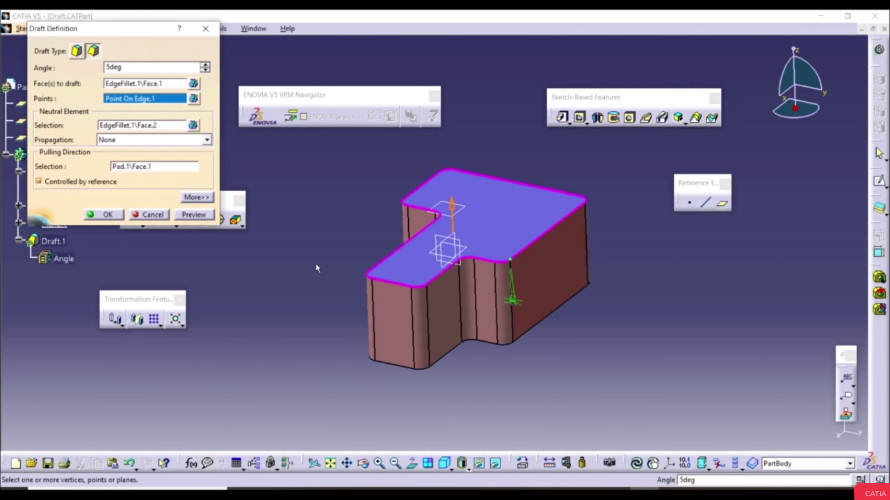
left_click(391, 283)
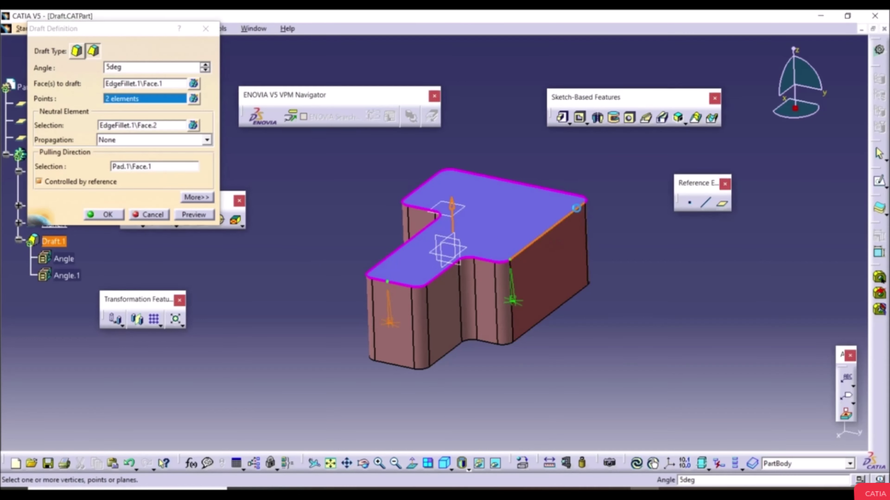
left_click(576, 208)
left_click(517, 183)
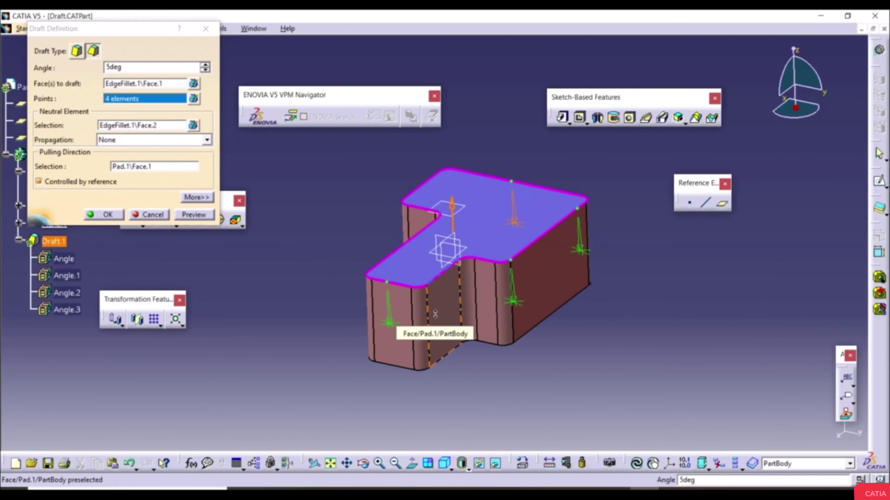
Step: Set the draft angle at the narrow end's point to 2°
scroll(396, 326, "up", 2)
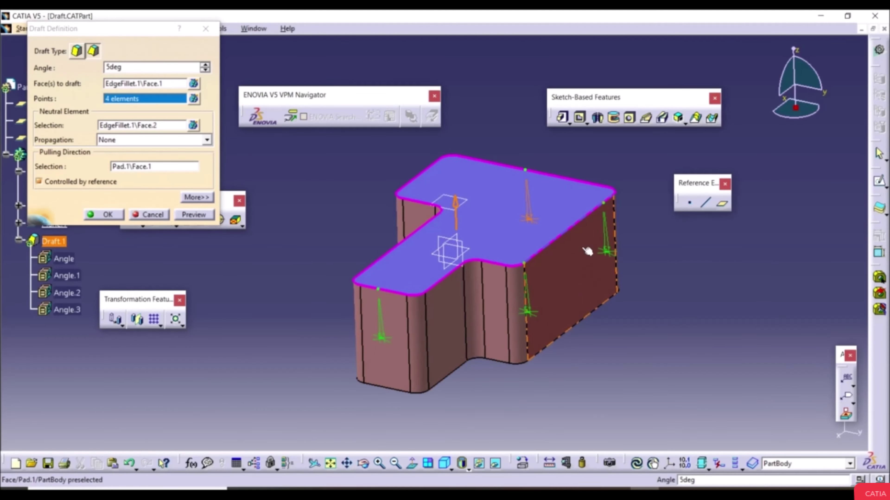
scroll(454, 269, "up", 3)
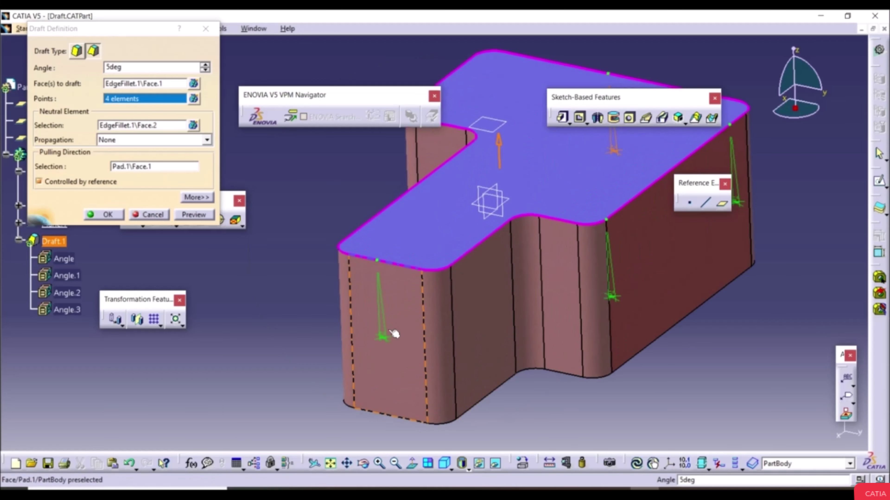
double_click(385, 338)
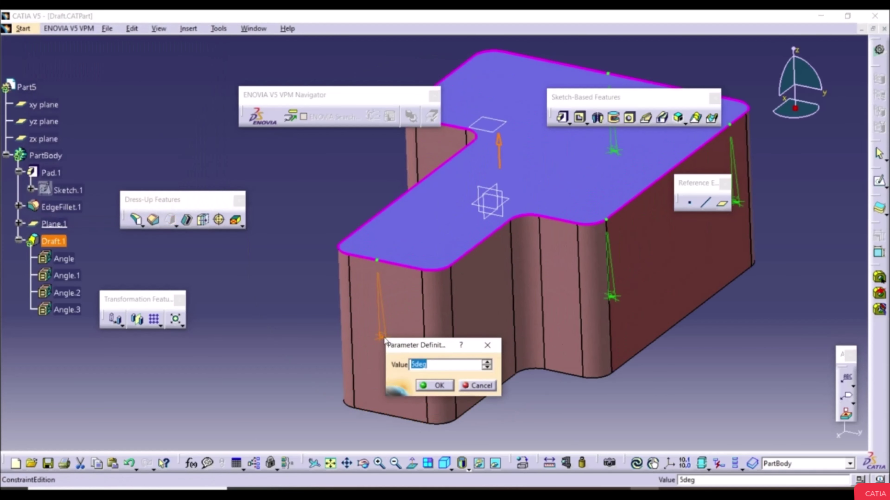
type("2")
left_click(434, 386)
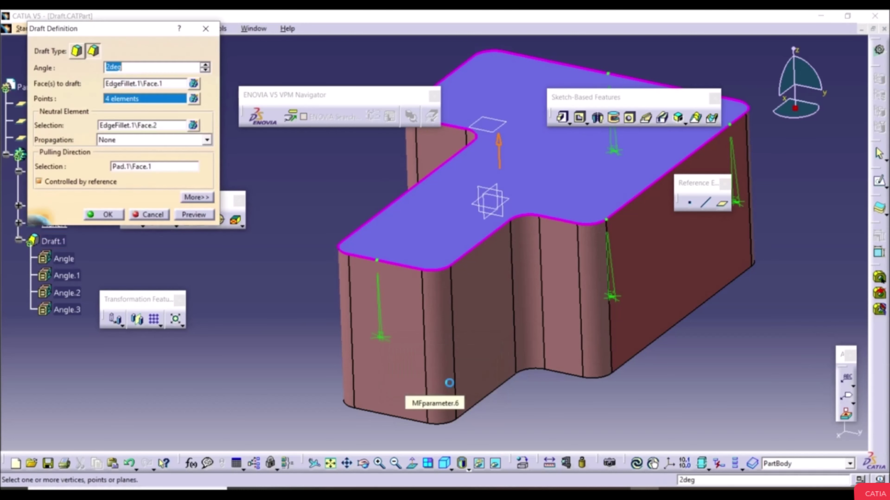
Step: Set the draft angle at the far point of the large side face to 10° and create the variable draft
double_click(646, 266)
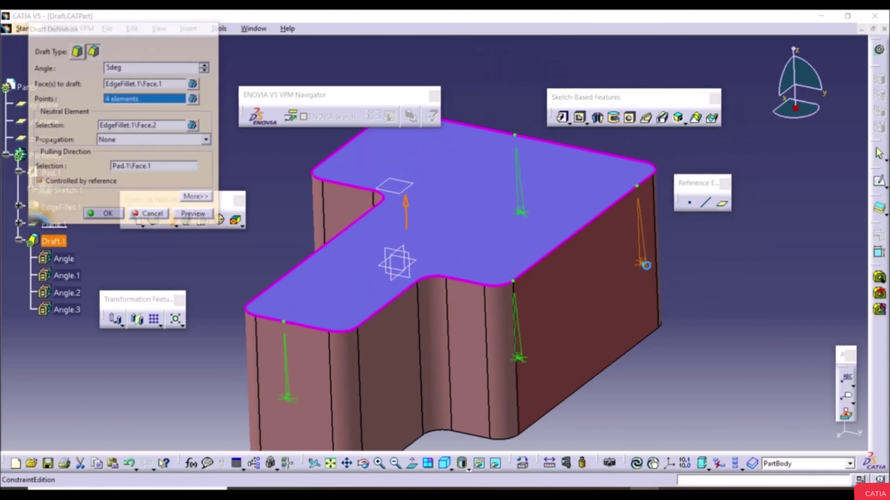
type("10")
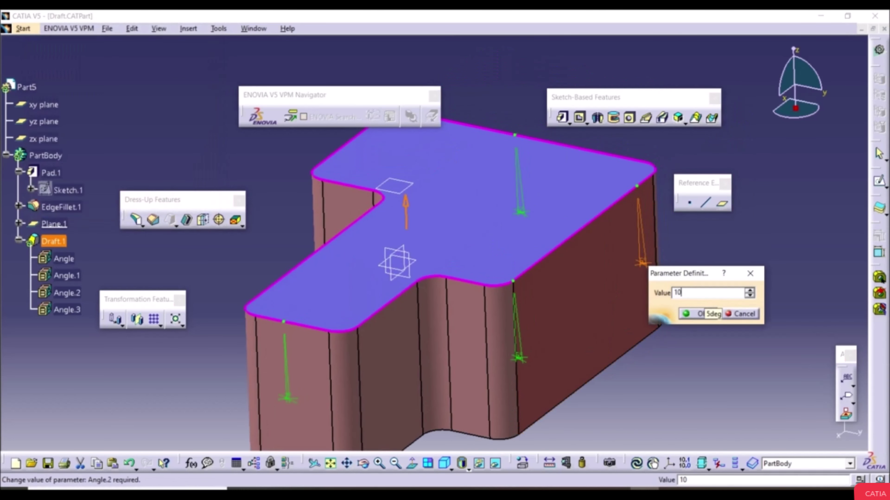
left_click(699, 314)
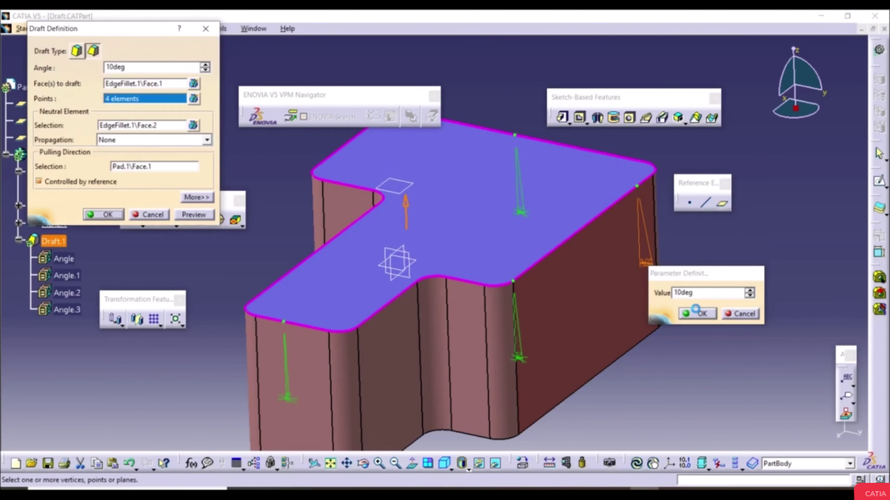
left_click(123, 217)
middle_click_drag(539, 246, 551, 230)
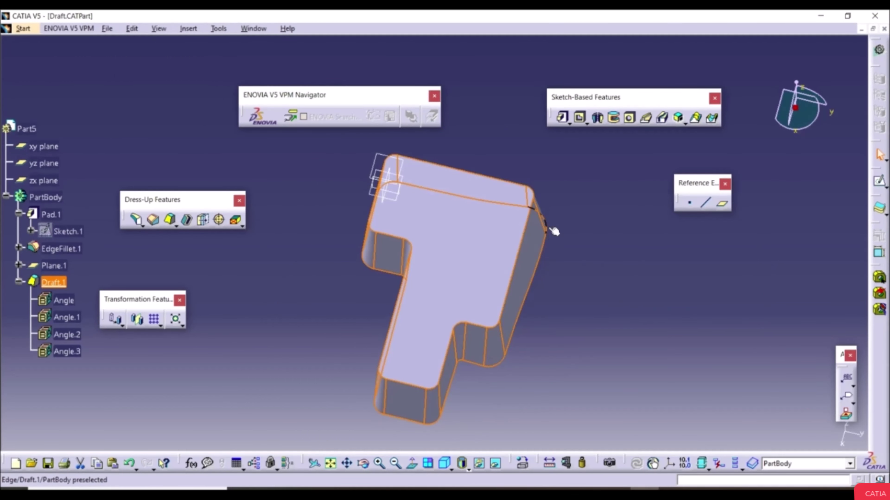
middle_click_drag(540, 261, 539, 333)
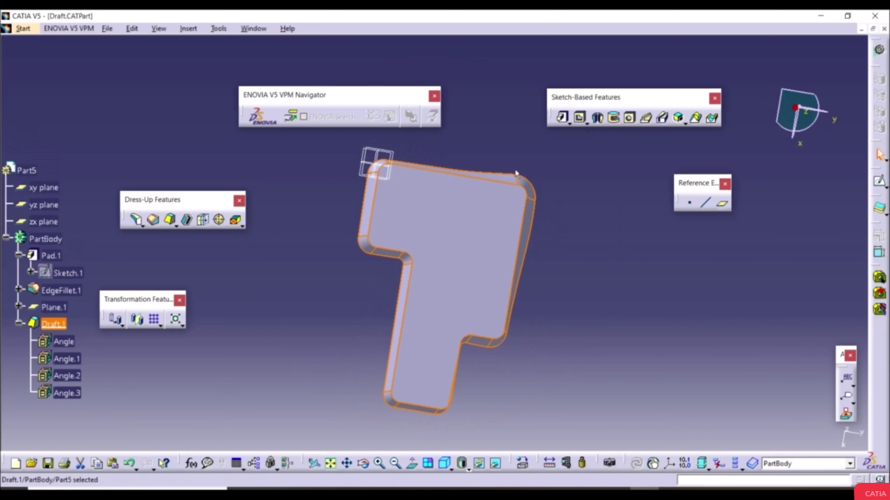
middle_click_drag(477, 338, 389, 233)
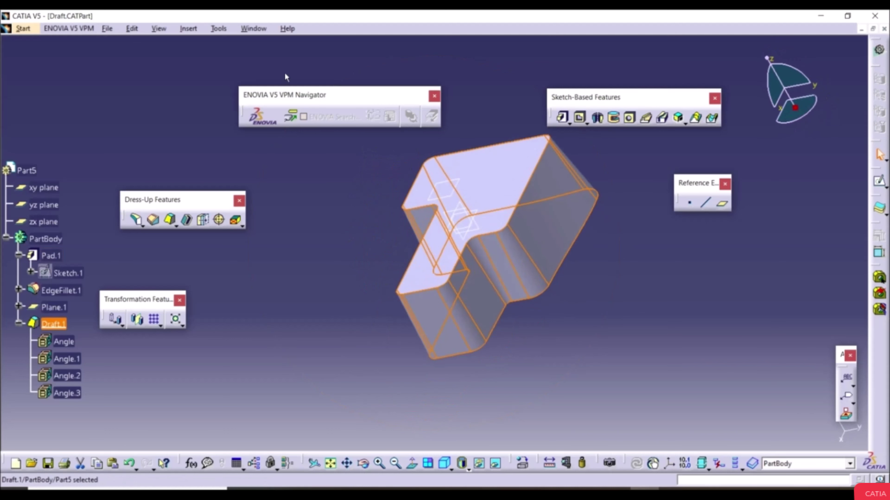
Step: In Draft reflect line.CATPart, set up a 5° Draft Reflect Line on the cylinder's side face, pulling along the upright wall's inner face normal
left_click(261, 29)
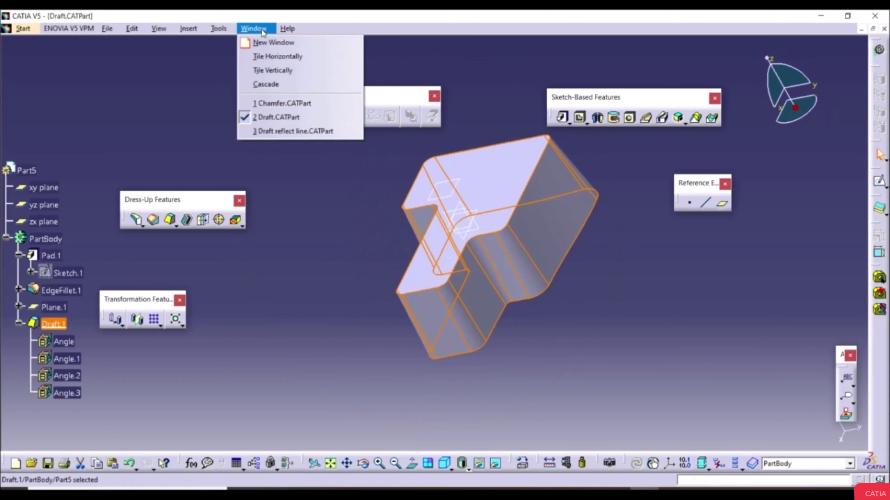
left_click(282, 131)
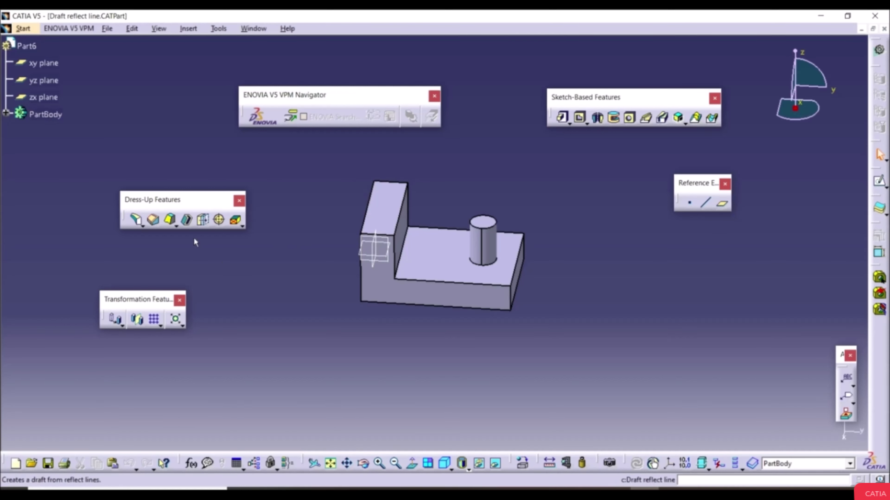
left_click(176, 226)
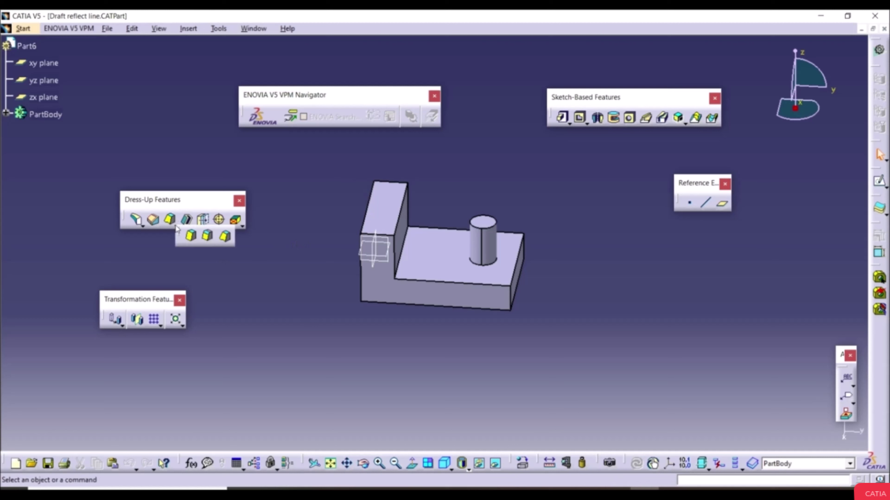
left_click(208, 236)
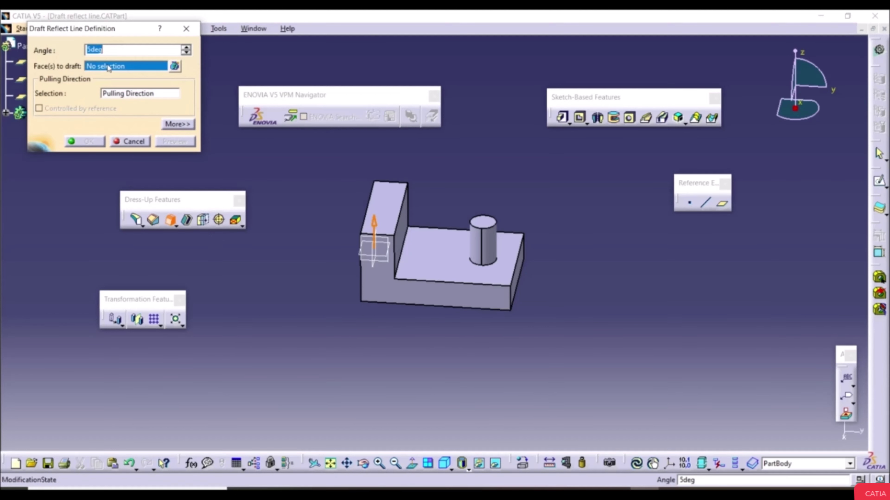
left_click(492, 244)
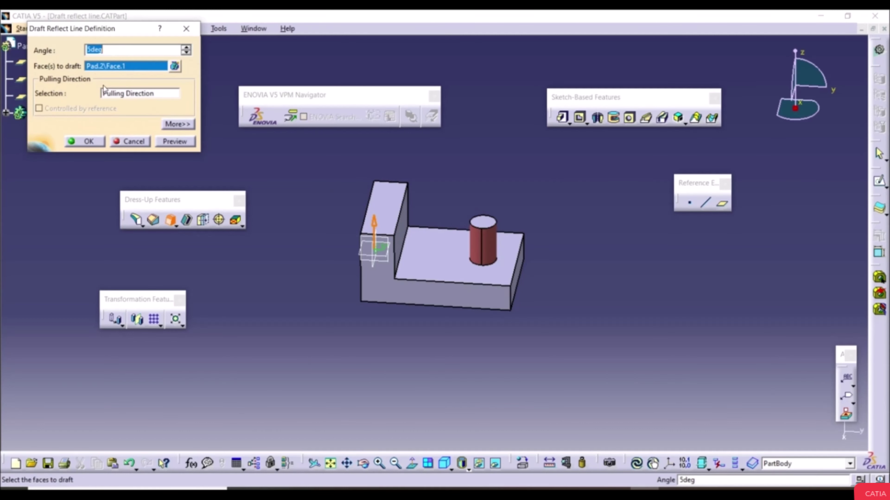
left_click(105, 92)
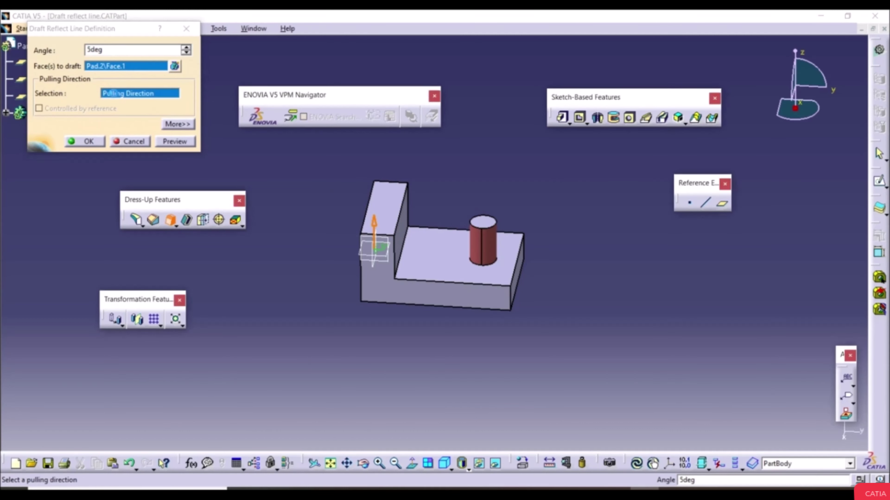
left_click(405, 236)
Step: Define the upright wall's inner face as the parting element and create the reflect line draft
middle_click_drag(343, 297, 283, 265)
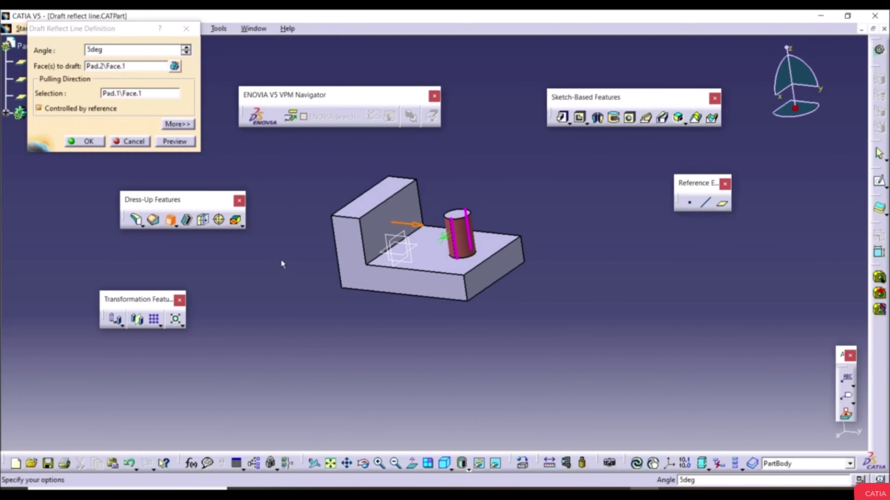
left_click(186, 126)
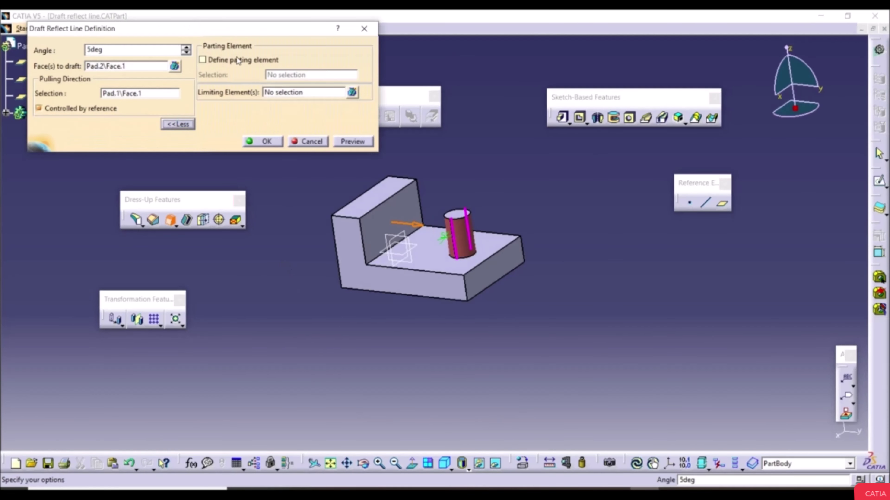
left_click(255, 60)
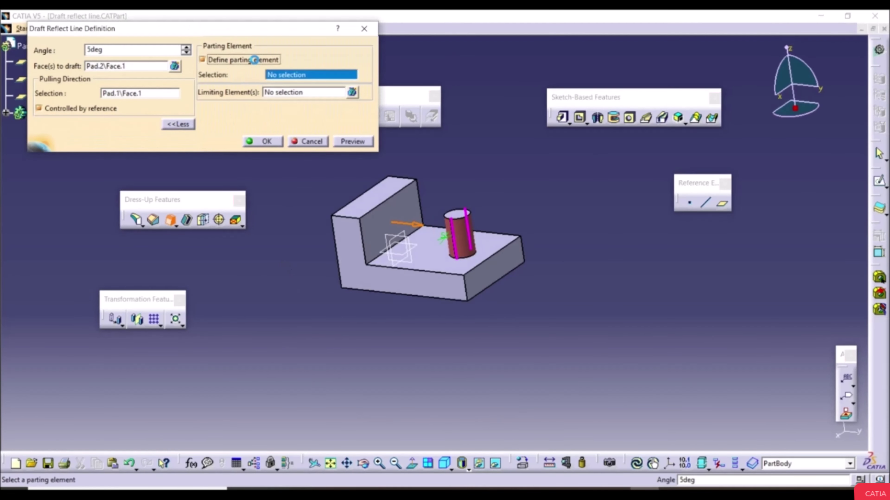
left_click(390, 214)
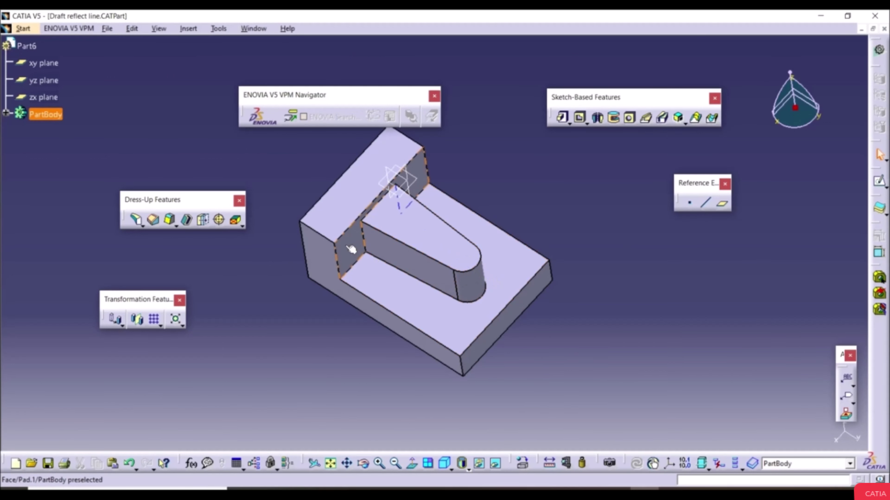
Step: In Shell.CATPart, shell the part with a 2 mm inside thickness, removing the upper stepped-outline face
left_click(325, 303)
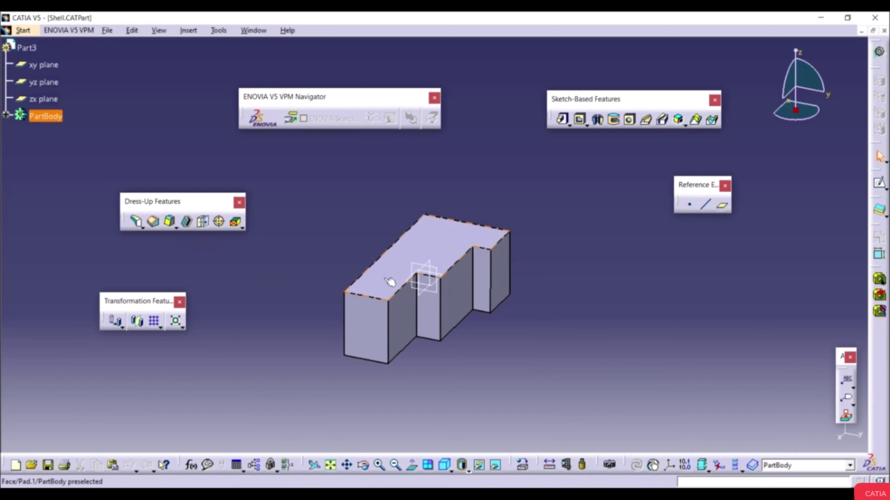
left_click(188, 223)
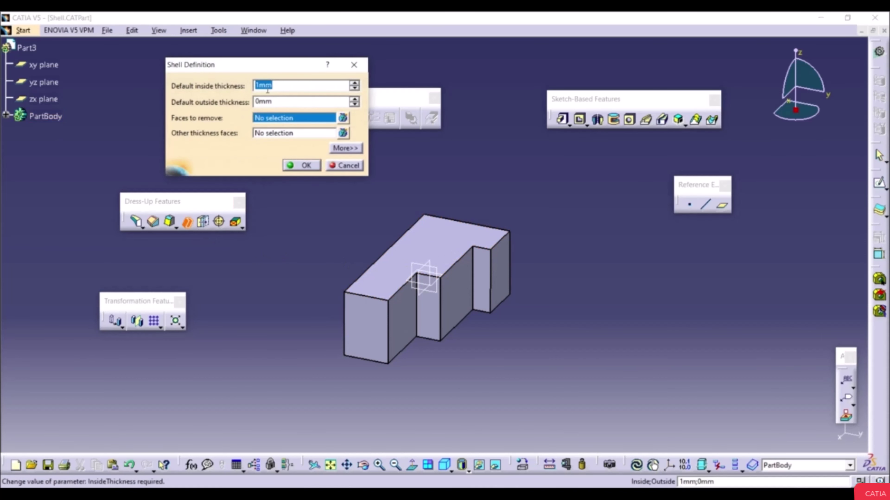
left_click_drag(216, 64, 95, 150)
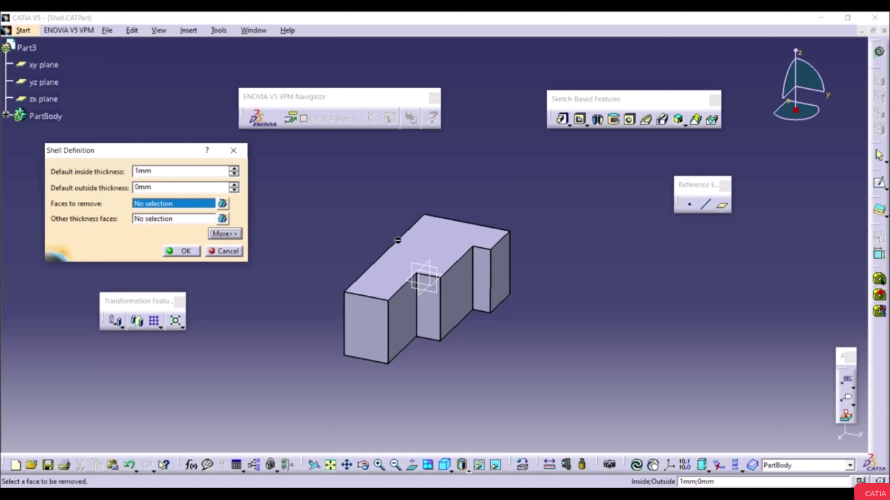
left_click(429, 253)
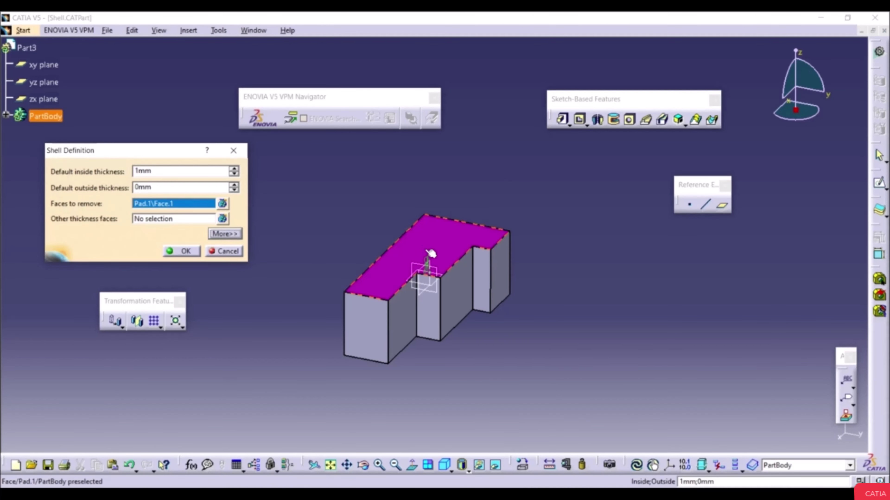
double_click(178, 172)
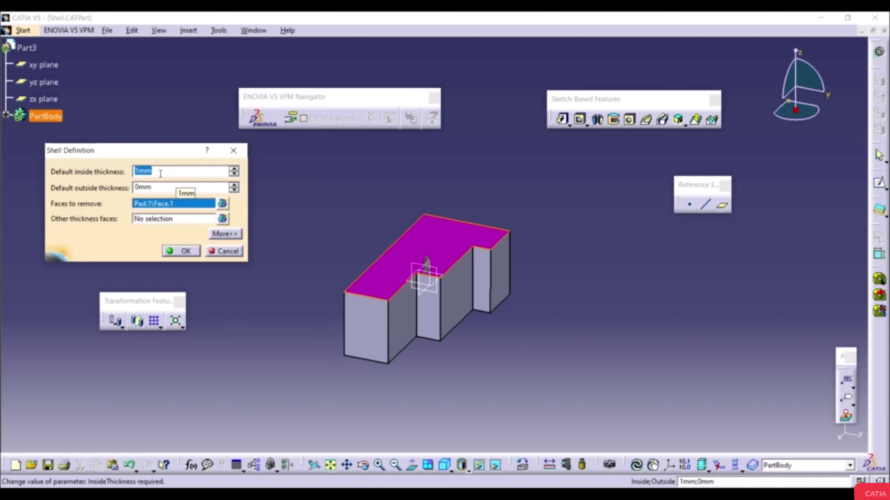
type("2")
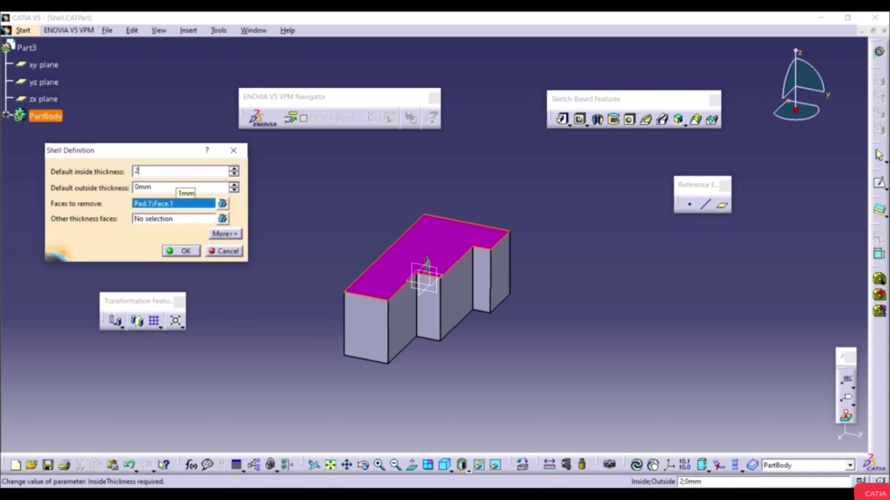
left_click(192, 250)
Step: Inspect the hollowed part from above and undo the 2 mm shell
middle_click_drag(363, 199, 357, 334)
left_click(253, 396)
left_click(130, 466)
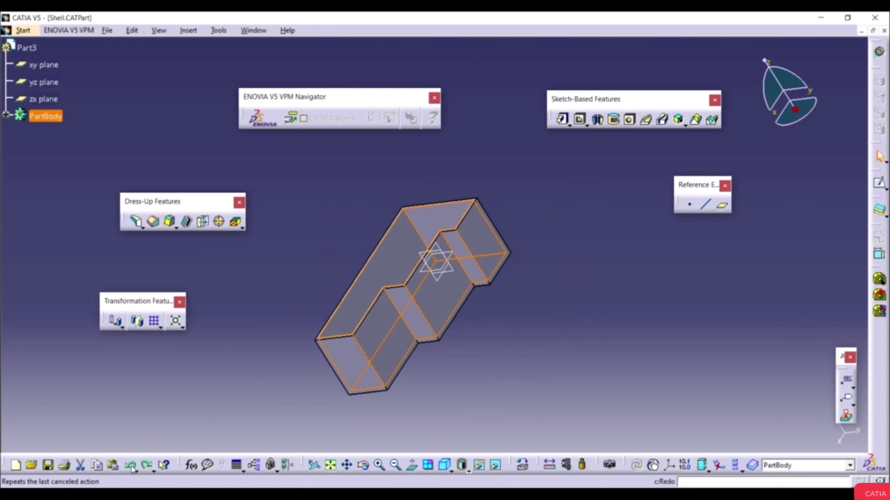
left_click(131, 466)
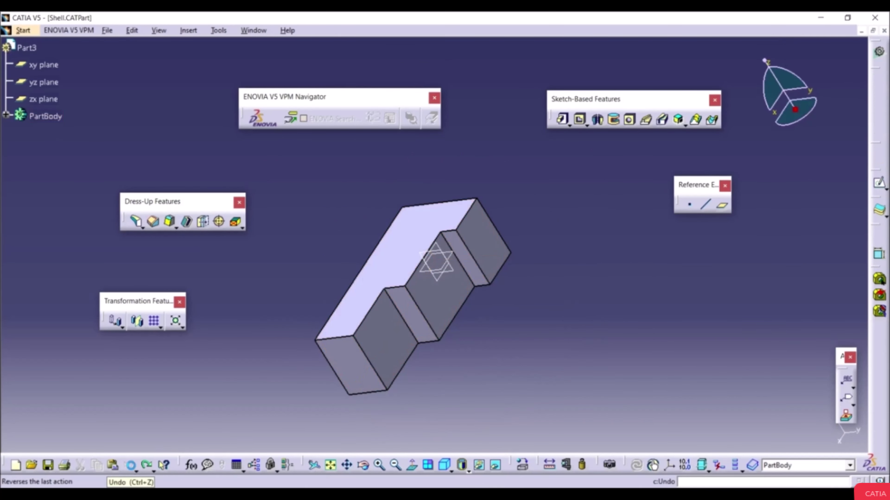
Step: Shell the part with a 5 mm outside thickness, removing the three rectangular faces of the stepped side
left_click(188, 224)
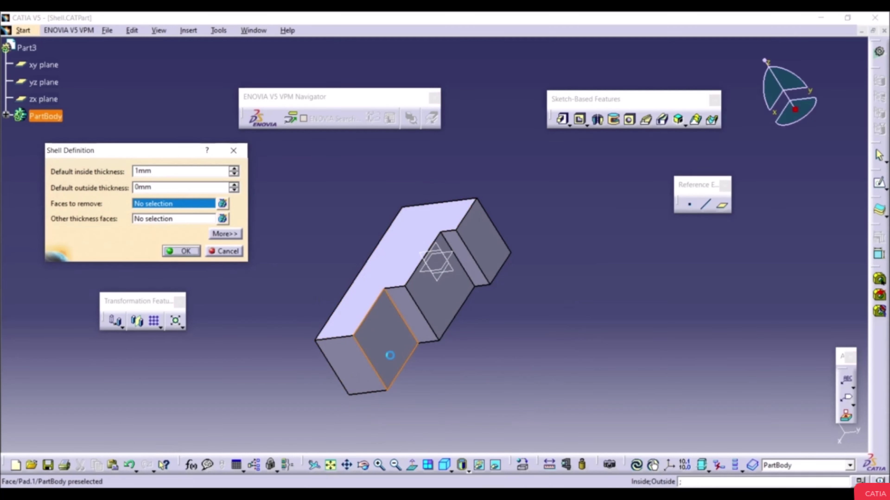
left_click(396, 347)
left_click(455, 311)
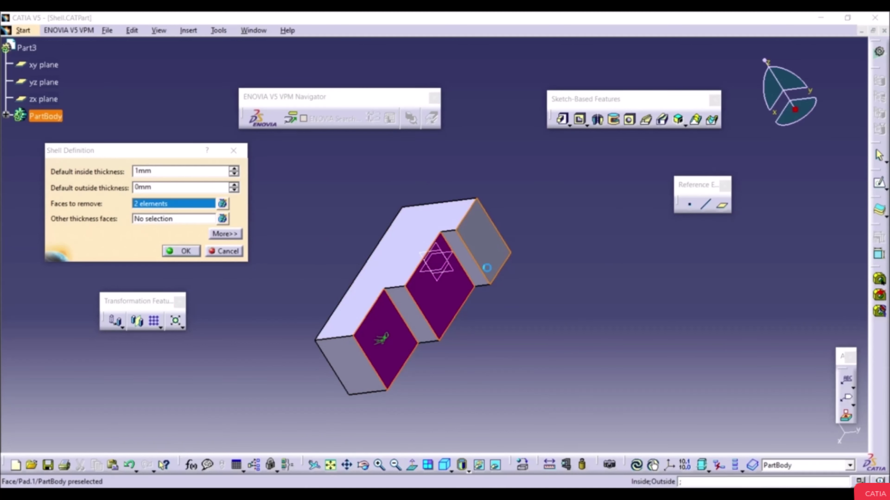
left_click(501, 258)
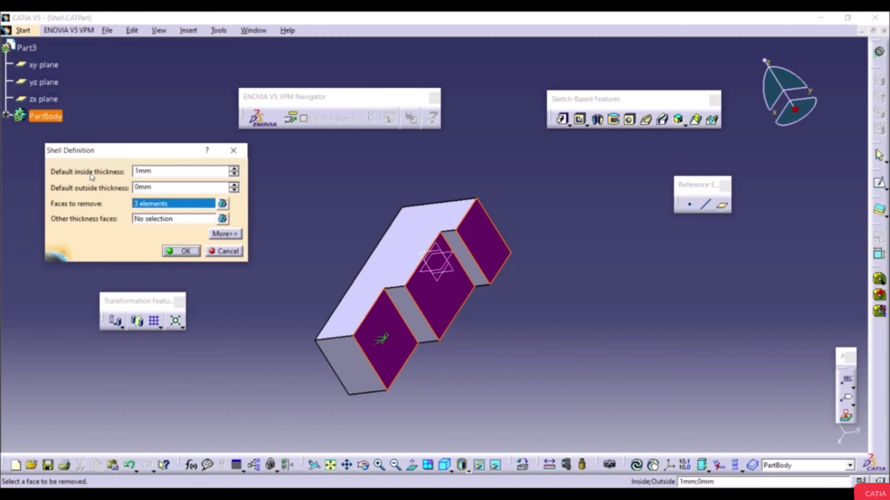
double_click(163, 188)
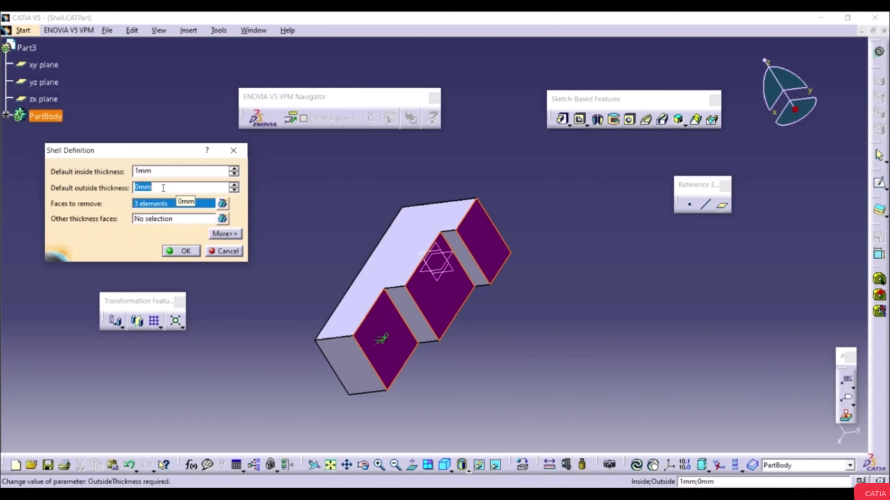
type("5")
left_click(176, 251)
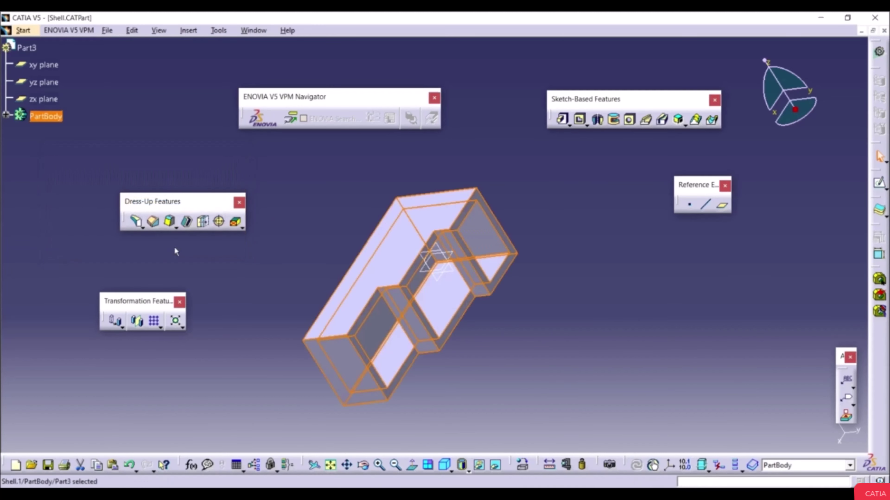
Step: Inspect the three openings of the shelled part and undo the shell with the 5 mm outside thickness
middle_click_drag(176, 251, 431, 333)
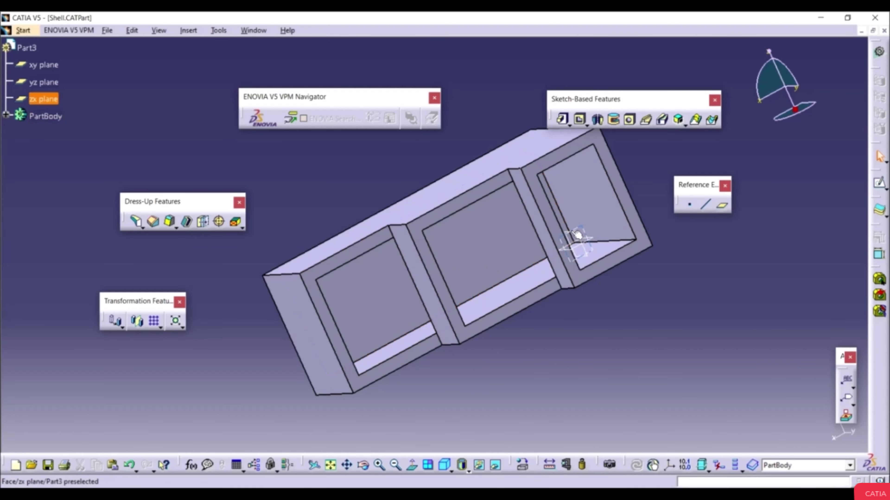
middle_click_drag(578, 235, 499, 301)
left_click(130, 465)
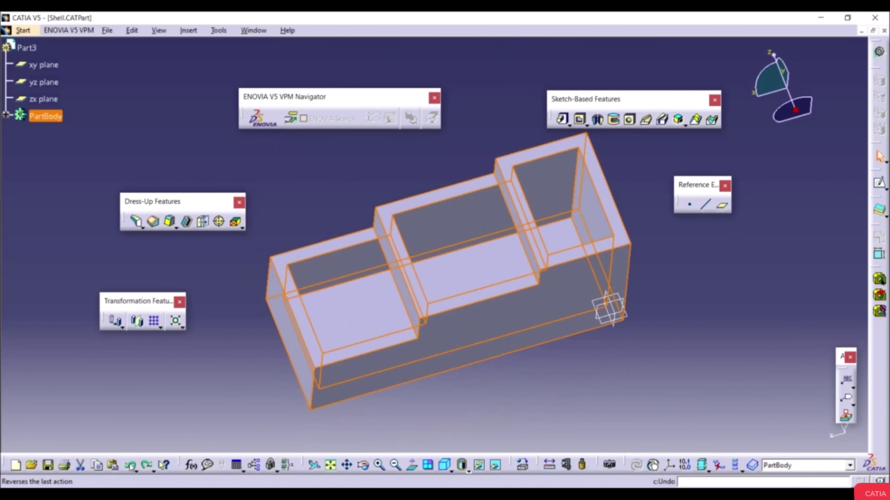
Step: Start a Shell and choose the three rectangular faces of the stepped side as the faces to remove
left_click(188, 221)
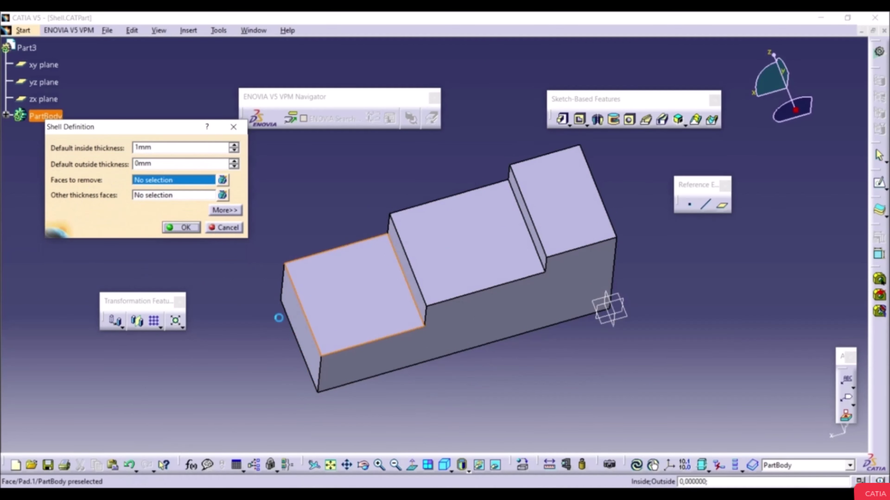
left_click(351, 298)
left_click(436, 261)
left_click(566, 211)
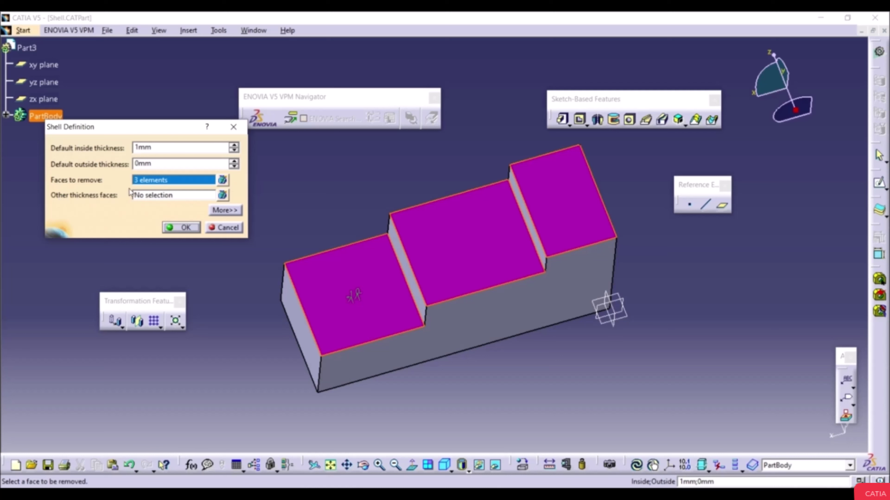
Step: Add one stepped-outline side face as an other thickness face and set its inside thickness to 10 mm
left_click(149, 195)
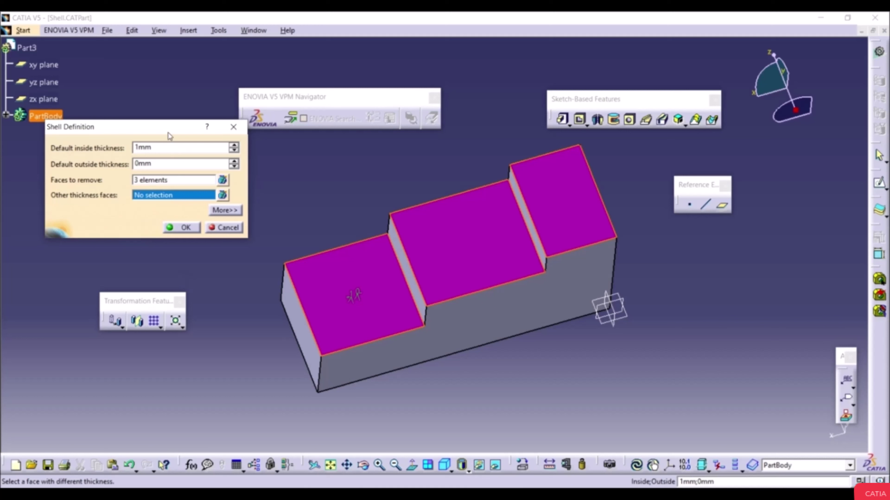
left_click(464, 321)
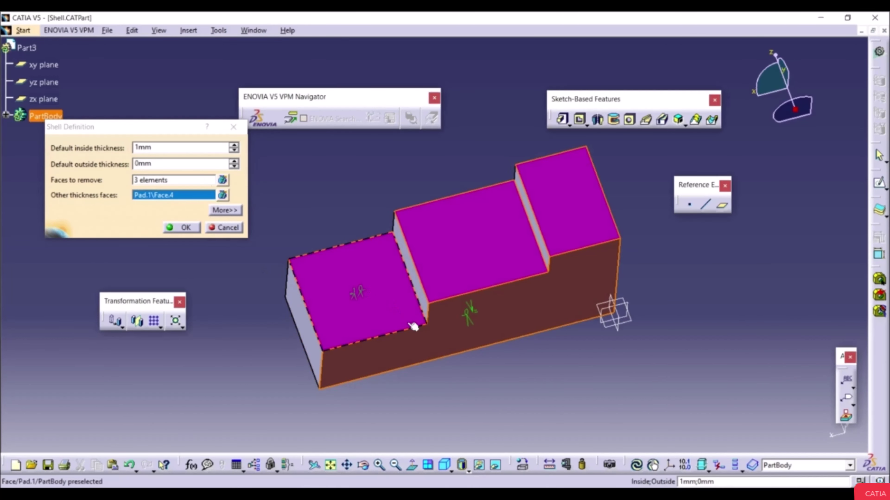
double_click(199, 147)
type("10")
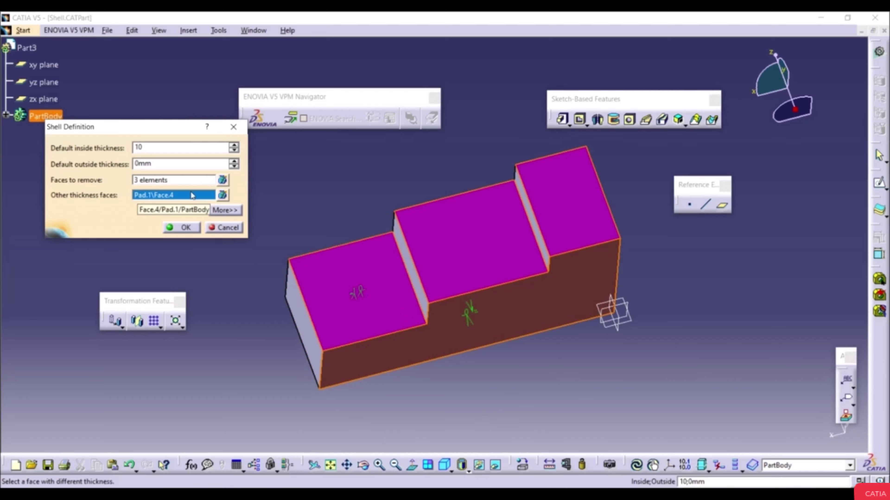
key("Tab")
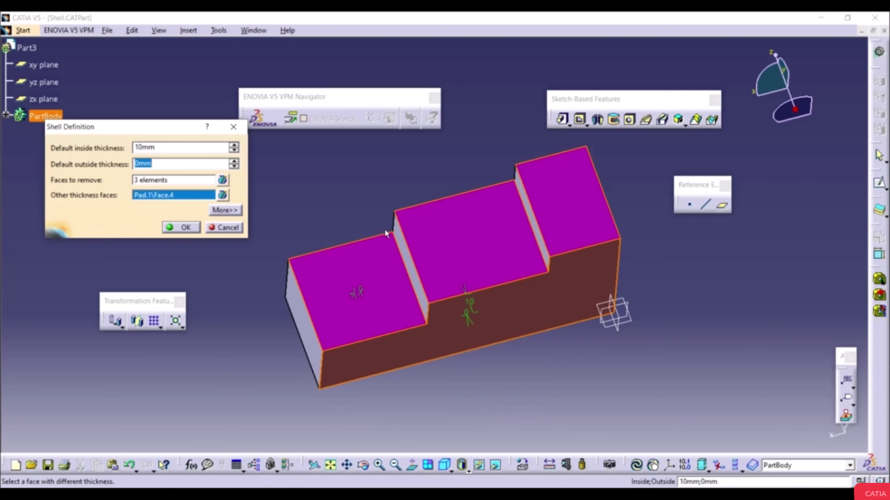
Step: Add the opposite stepped-outline face with a 5 mm inside thickness and create the shell
middle_click_drag(384, 229, 459, 279)
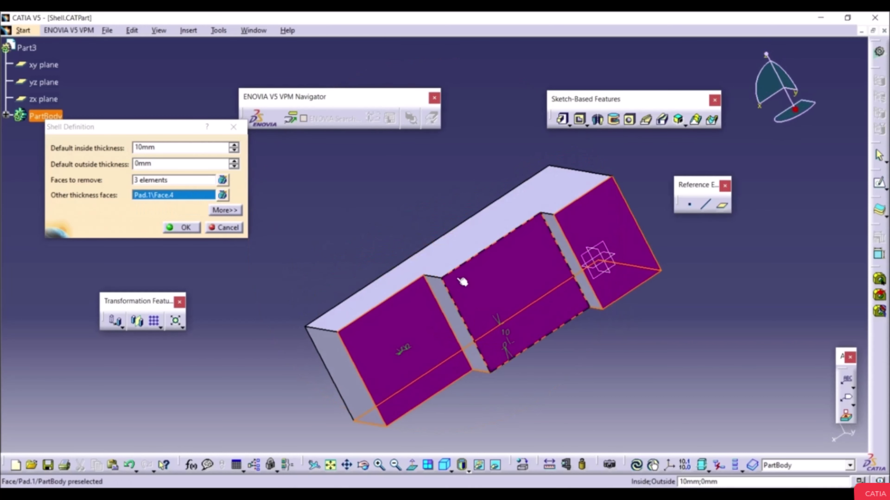
left_click(461, 250)
left_click(163, 147)
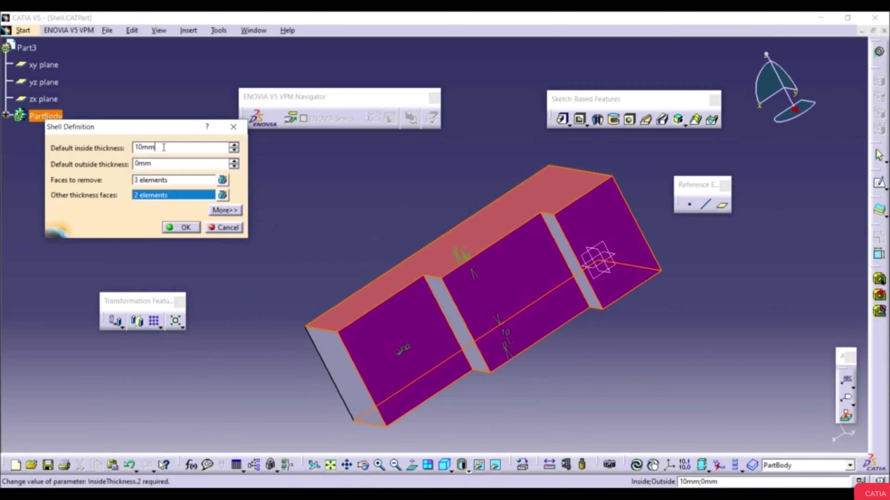
double_click(164, 147)
type("5")
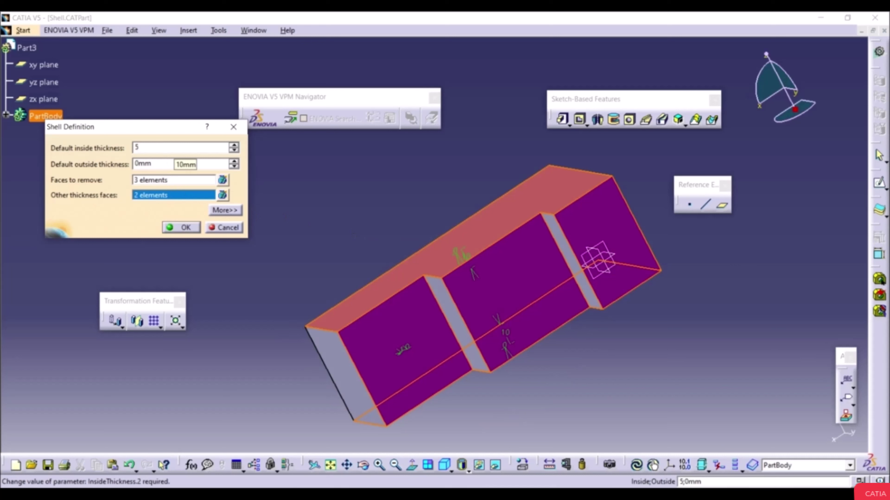
left_click(180, 227)
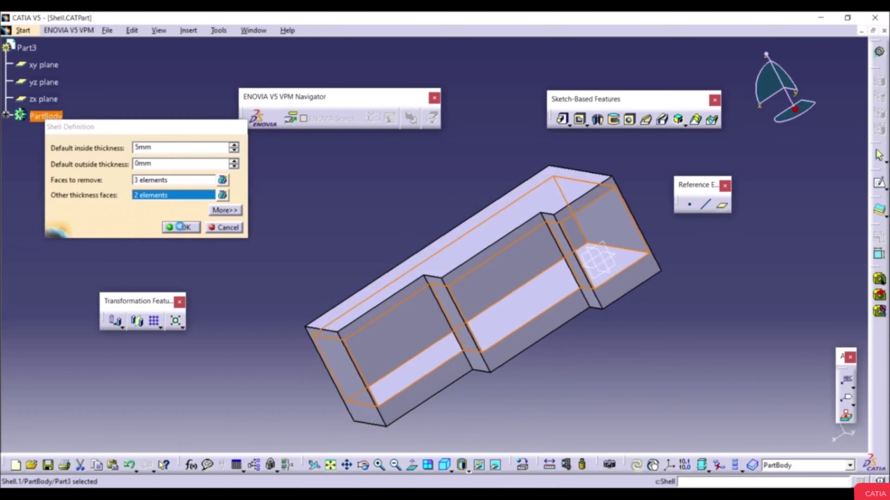
middle_click_drag(314, 261, 249, 259)
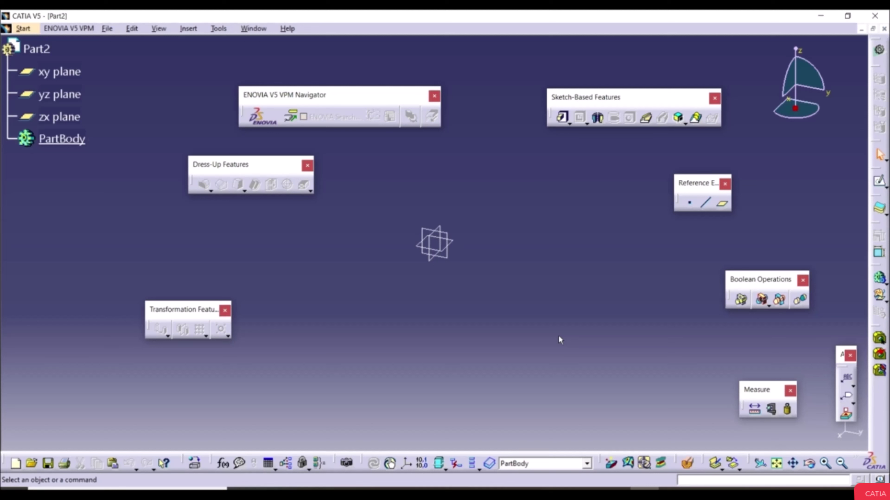
Step: In Part2, insert a new body and define PartBody as the in-work object
left_click(60, 143)
left_click(188, 28)
left_click(201, 57)
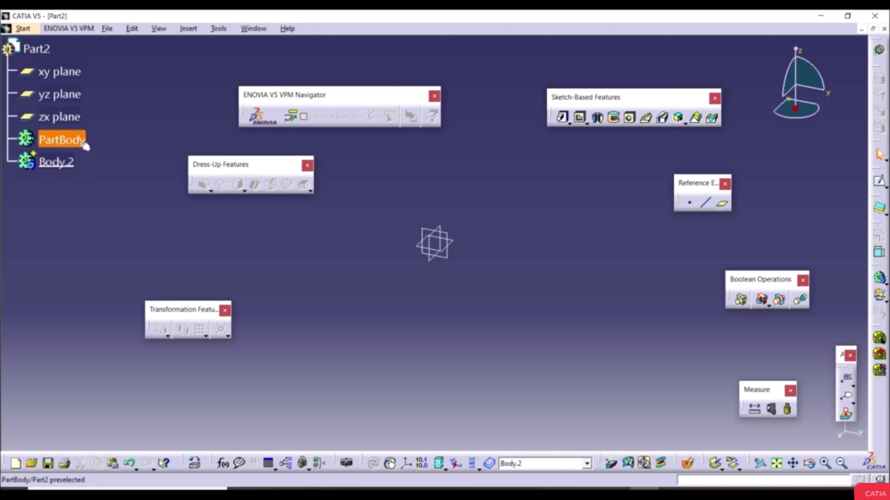
right_click(59, 142)
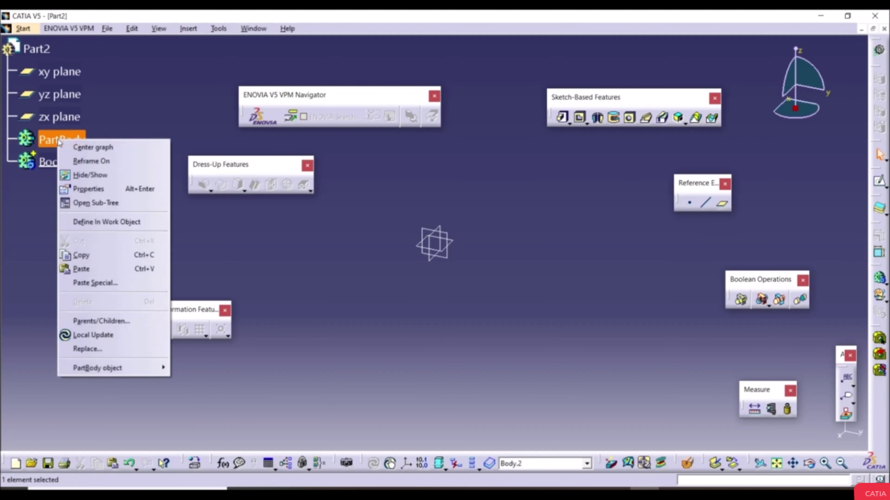
left_click(113, 221)
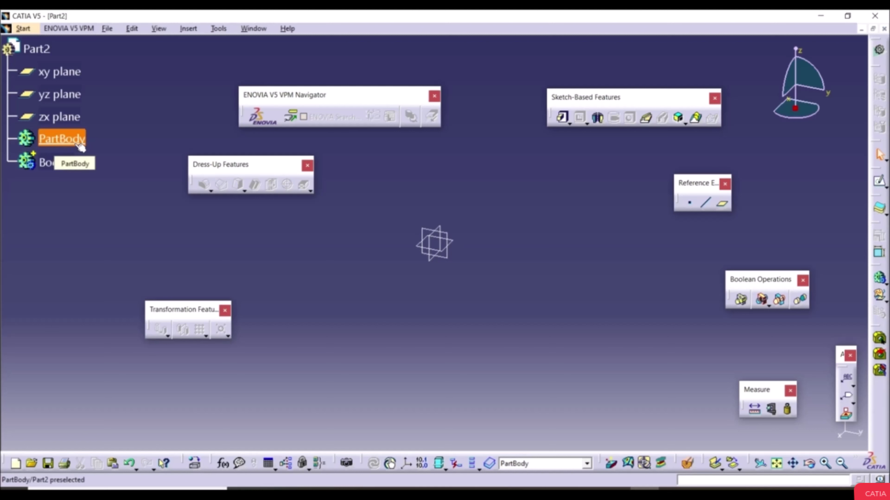
Step: Open a sketch on the xy plane and draw a circle about 105 mm in diameter centred on the origin
left_click(458, 242)
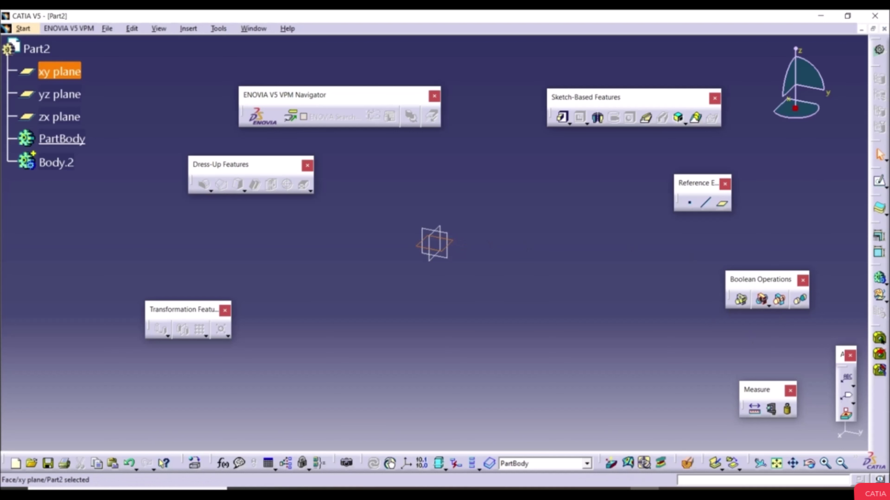
left_click(879, 181)
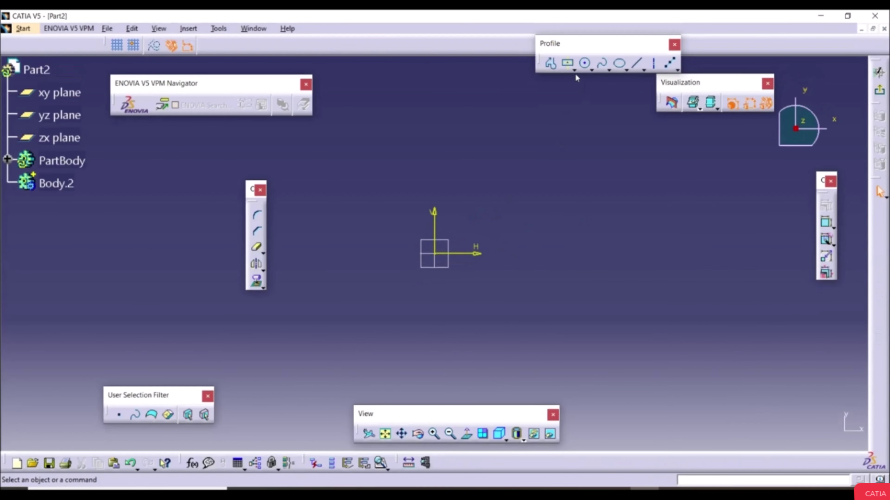
left_click(584, 63)
left_click(435, 254)
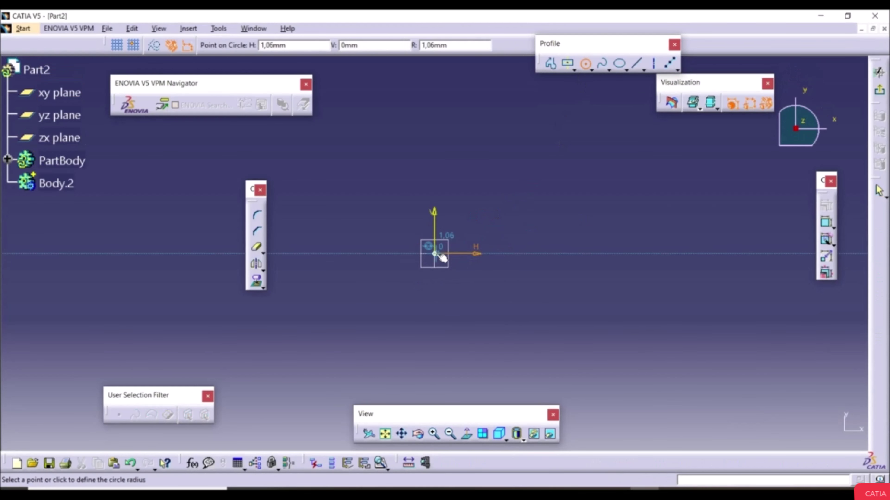
left_click(395, 178)
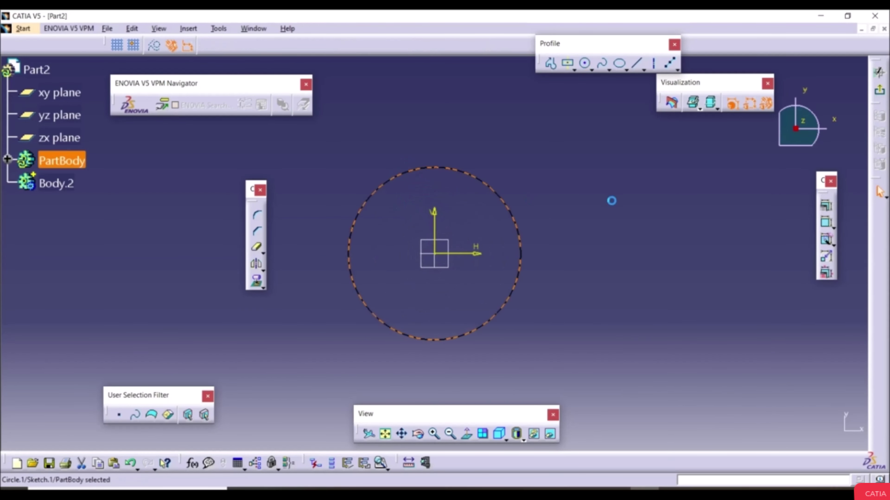
Step: Dimension the circle's diameter
left_click(827, 224)
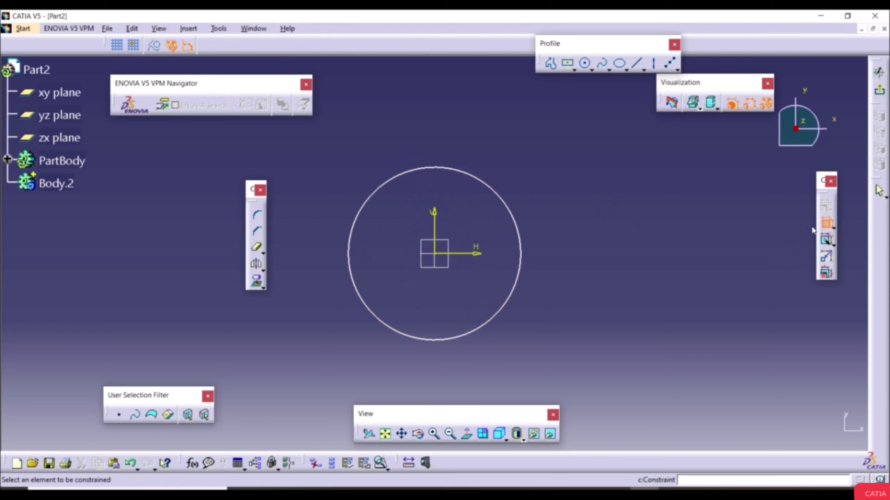
left_click(517, 229)
left_click(541, 206)
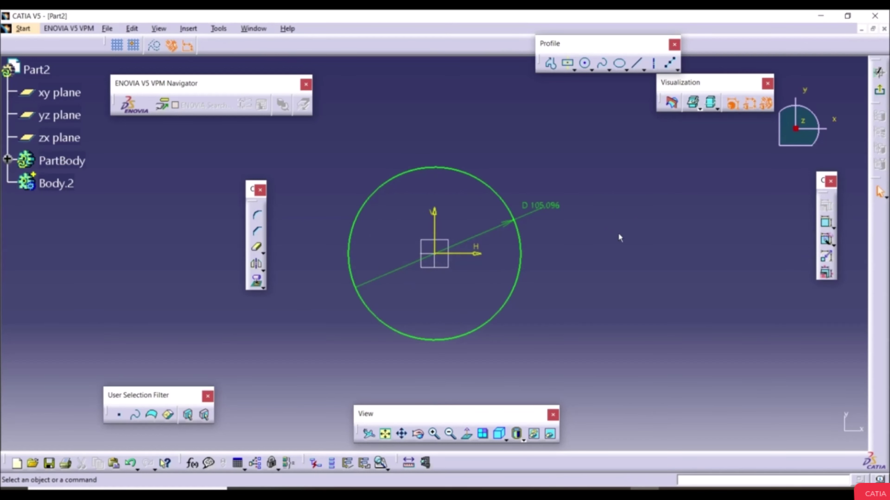
Step: Finish the sketch and extrude the circle as a 20 mm pad
left_click(880, 93)
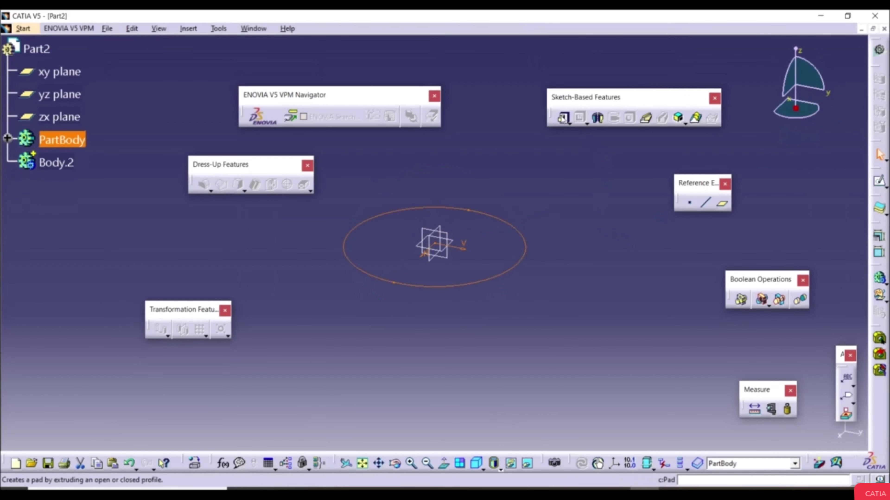
left_click(562, 119)
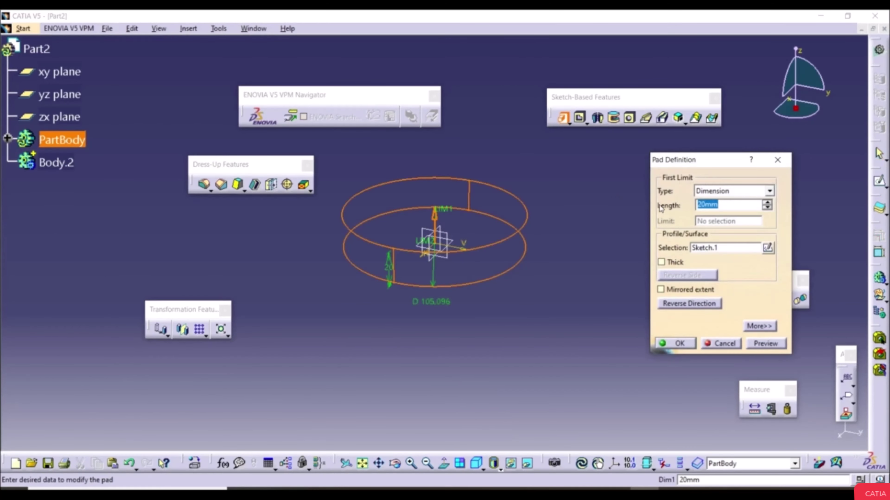
left_click(677, 344)
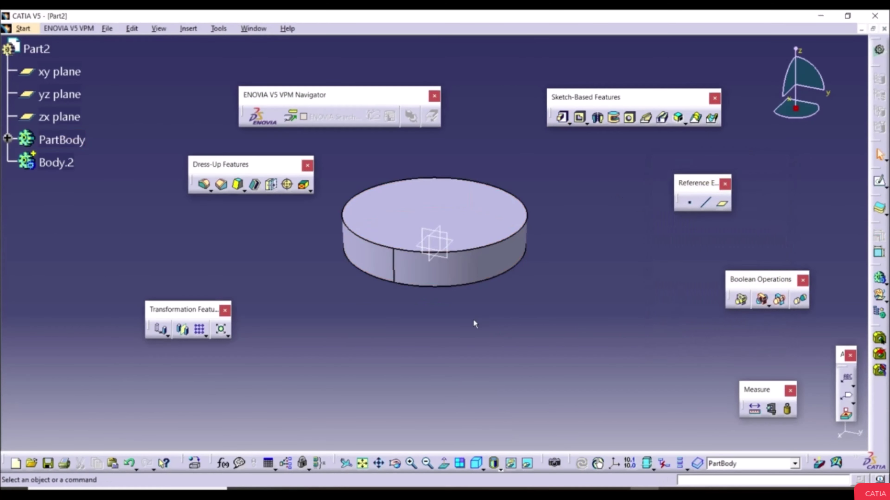
Step: Rename PartBody as "Body 1" in its feature properties
left_click(8, 138)
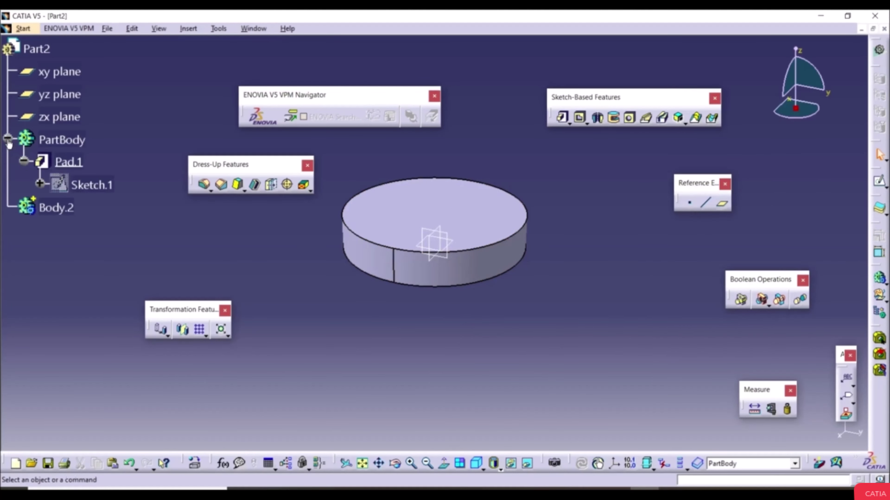
left_click(73, 143)
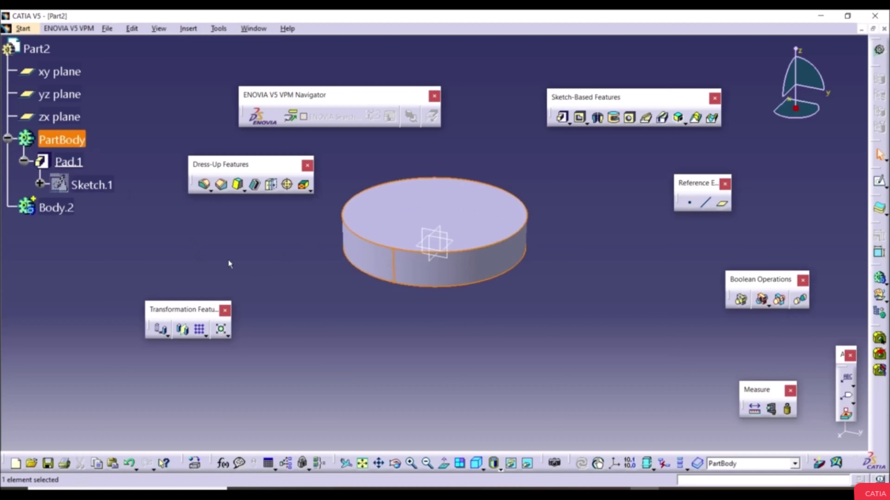
right_click(54, 139)
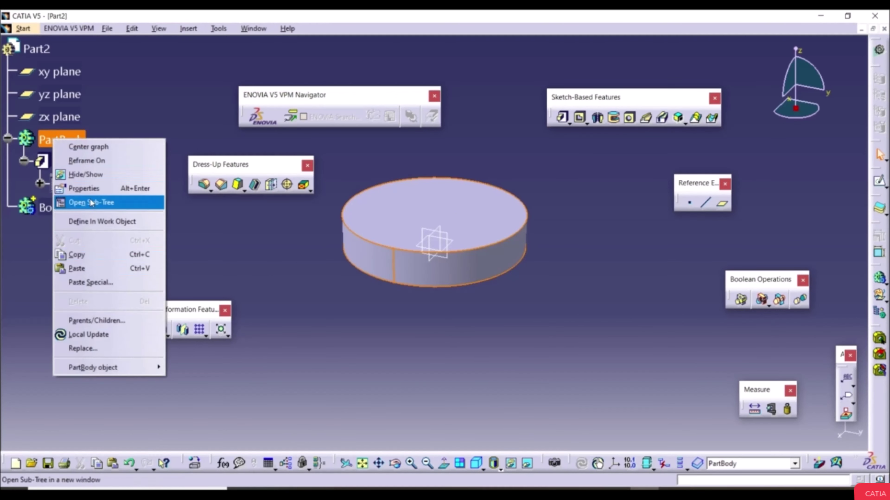
left_click(84, 188)
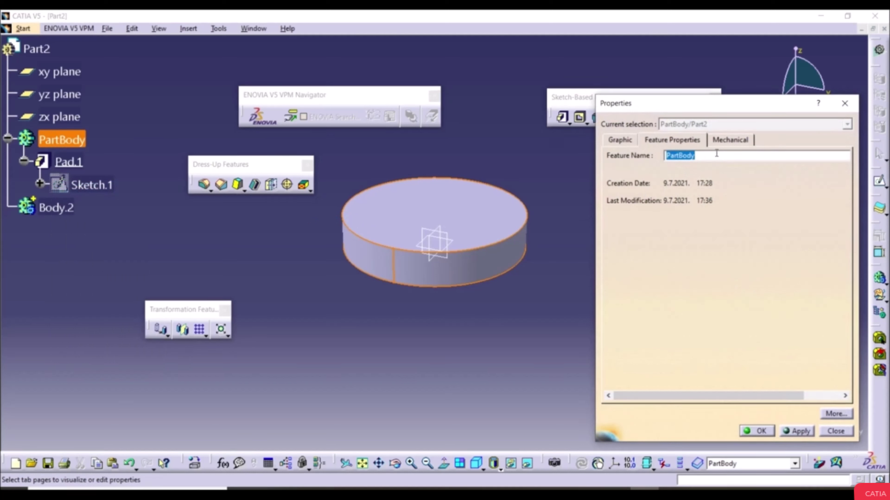
type("Body 1")
left_click(790, 433)
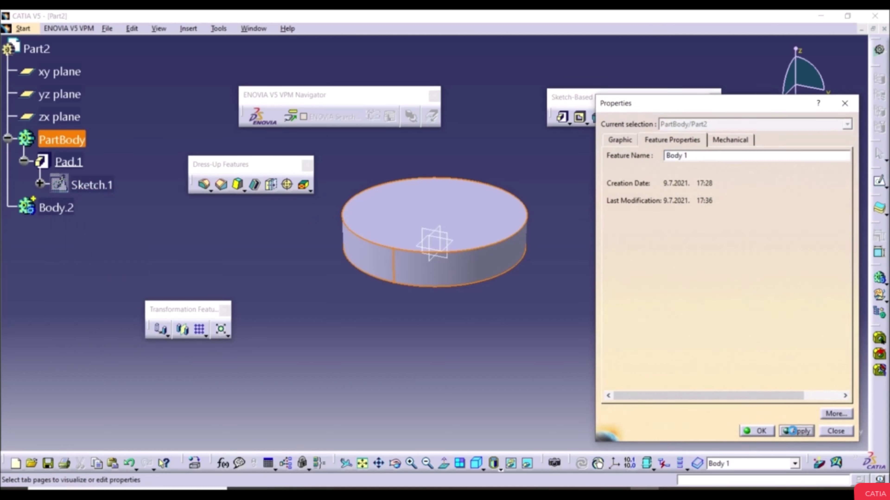
left_click(757, 432)
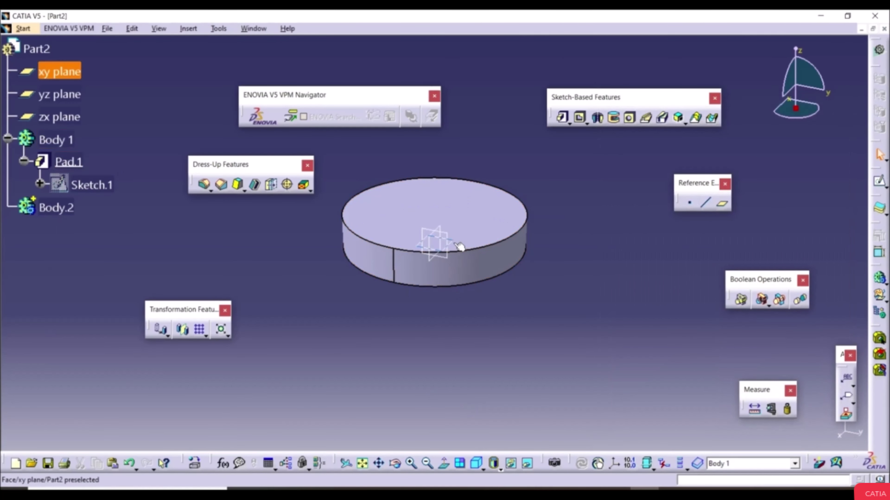
Step: Sketch a circle about 52 mm in diameter on the xy plane, centred on the horizontal axis at the disc's edge, and dimension its diameter
left_click(457, 245)
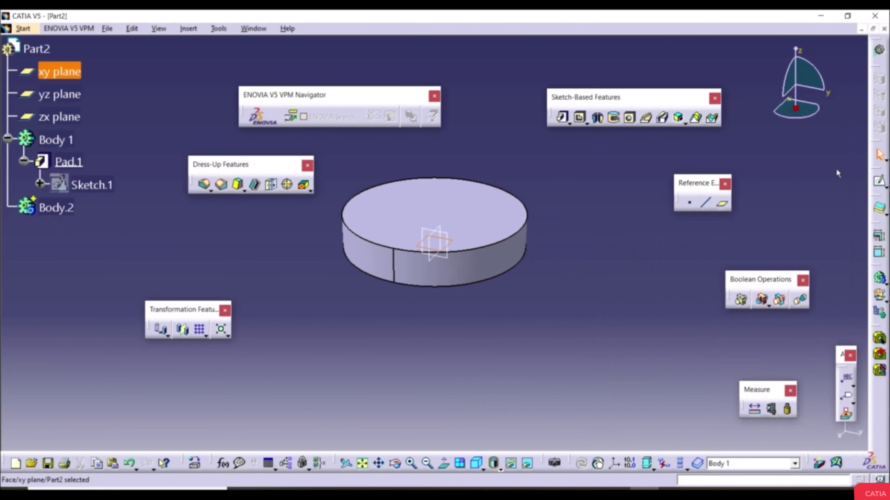
left_click(879, 181)
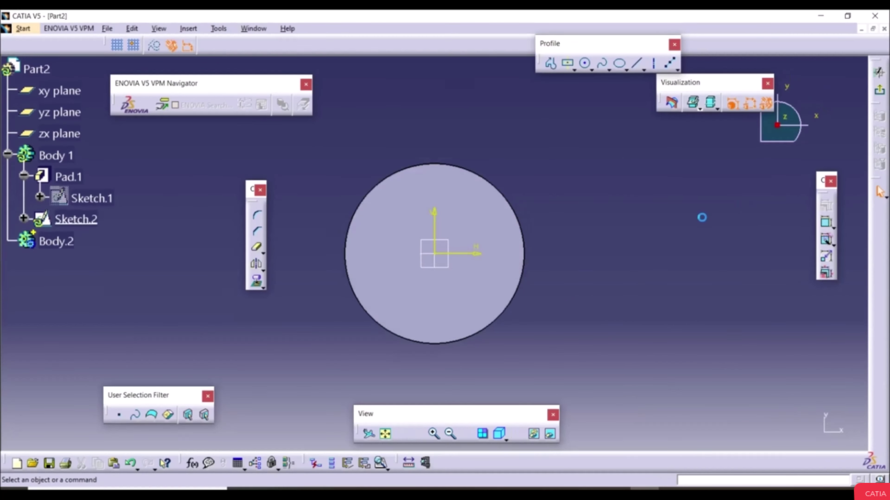
left_click(585, 63)
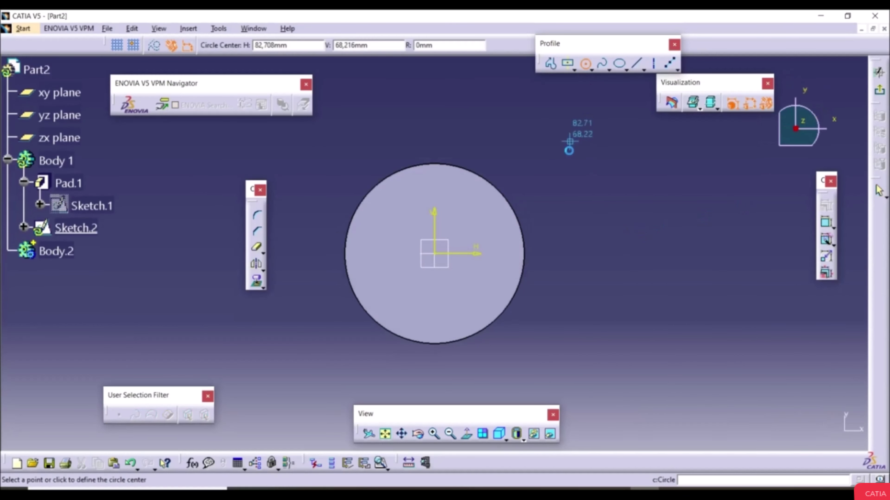
left_click(525, 254)
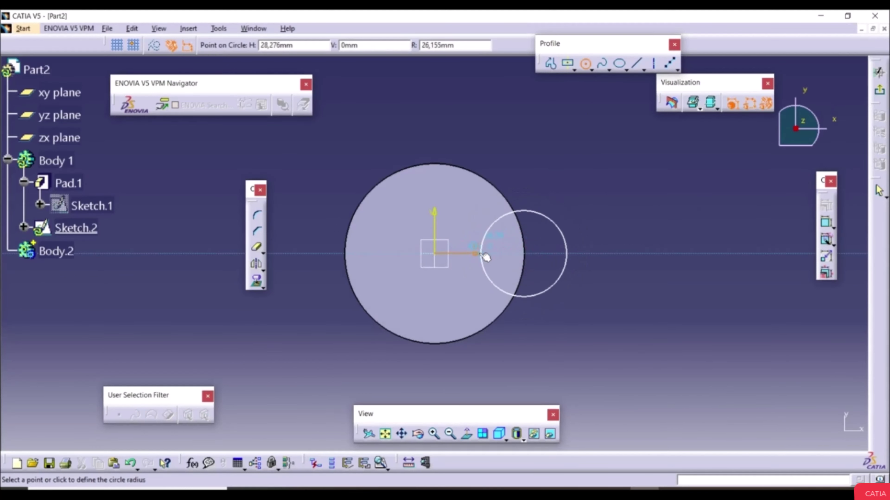
left_click(485, 256)
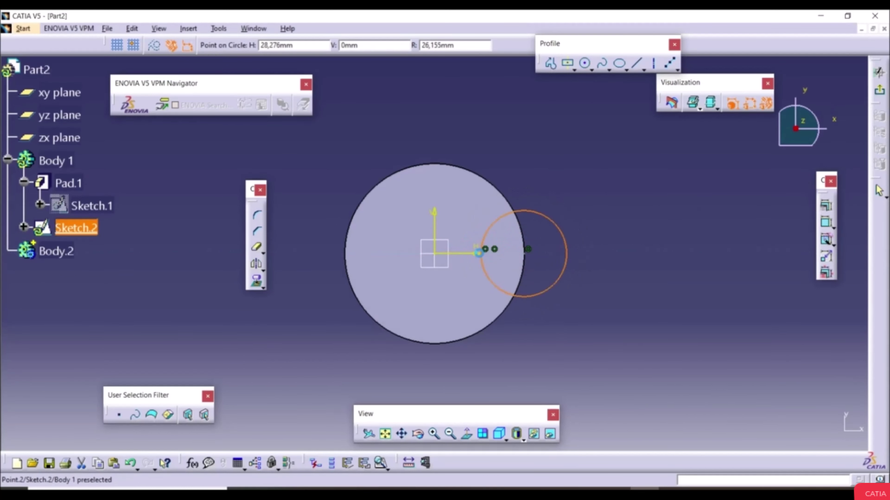
left_click(826, 224)
left_click(567, 240)
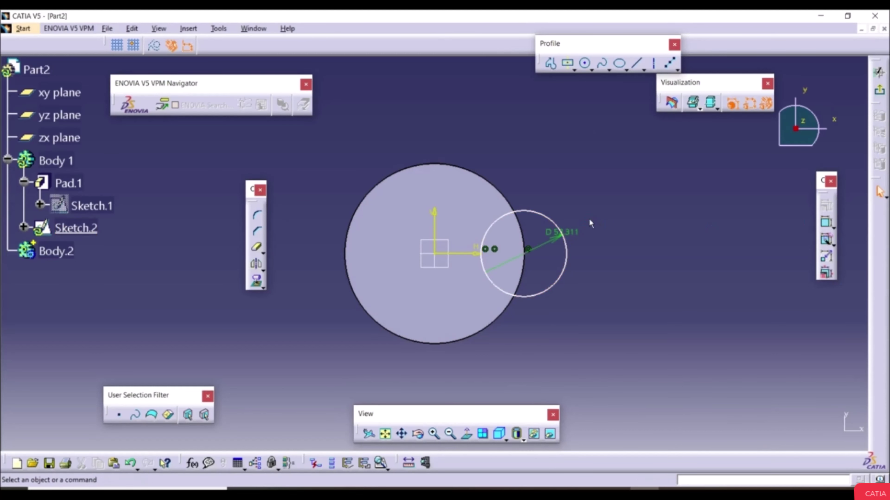
Step: Finish the sketch and extrude the small circle as a second pad within Body 1
left_click(880, 91)
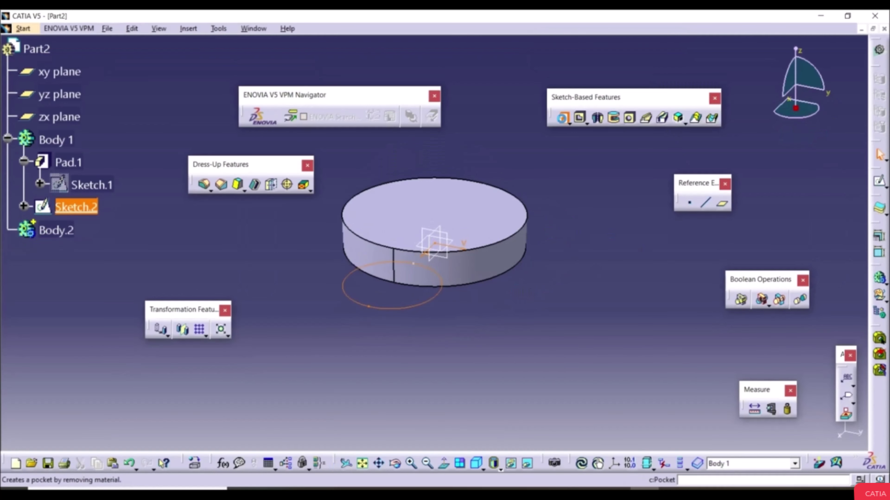
left_click(562, 117)
left_click(681, 343)
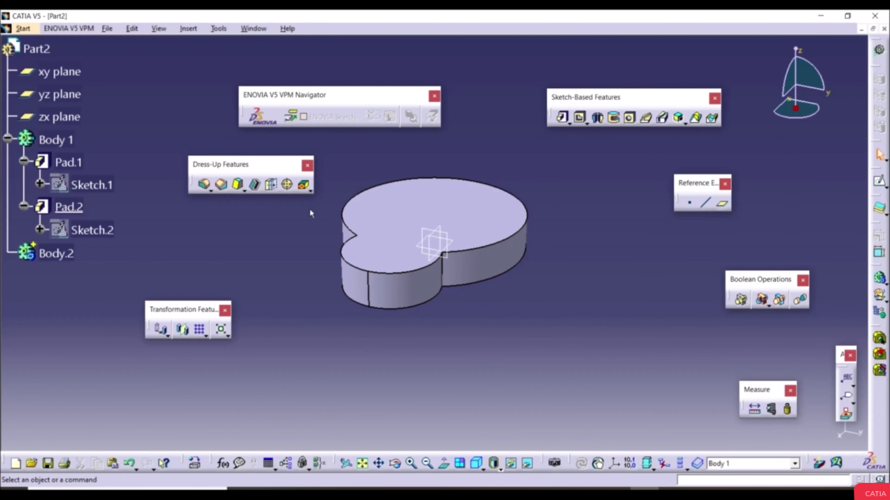
Step: Shell the merged solid with a 1 mm inside thickness and 0 mm outside thickness, removing the upper face
left_click(256, 185)
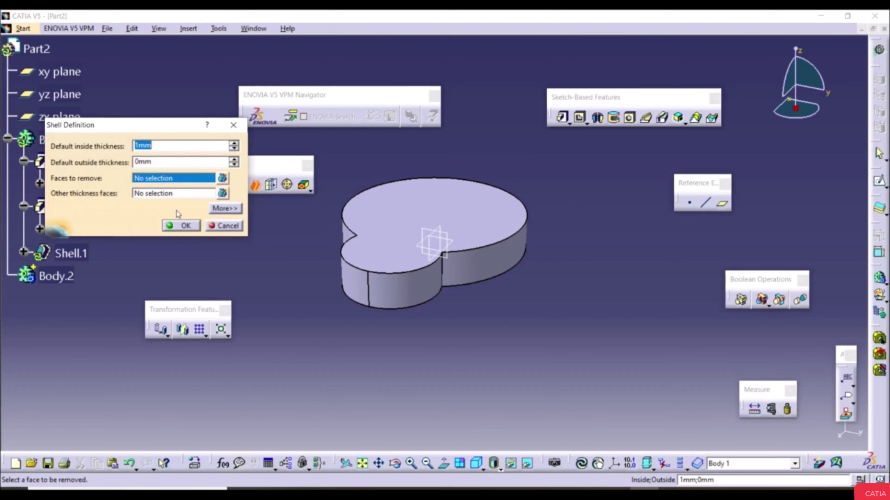
left_click(421, 219)
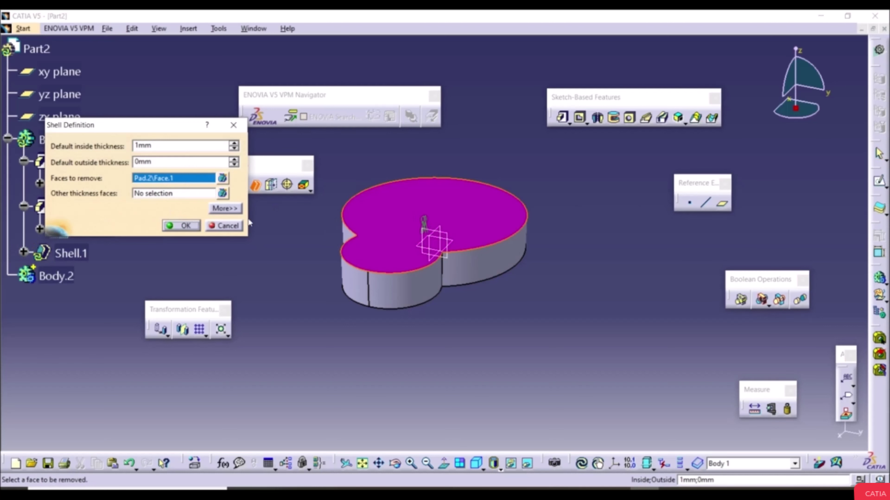
left_click(187, 226)
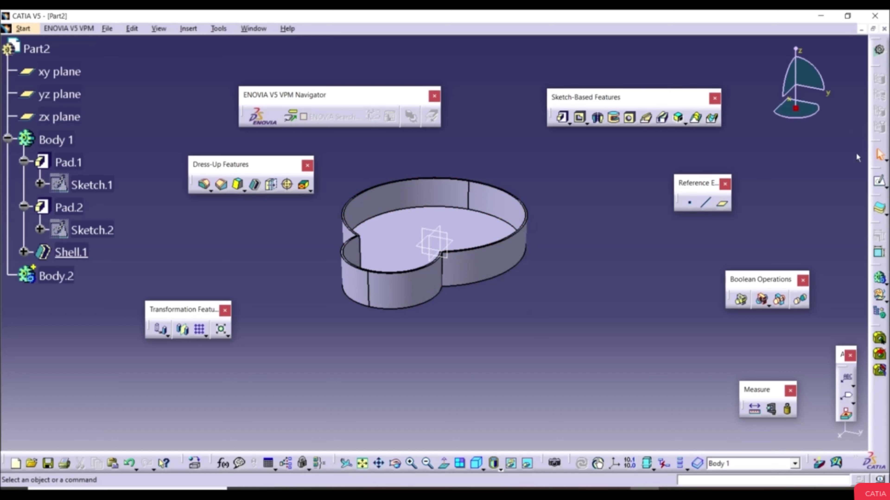
Step: Delete the second pad of Body 1 together with all its children and aggregated elements
right_click(68, 209)
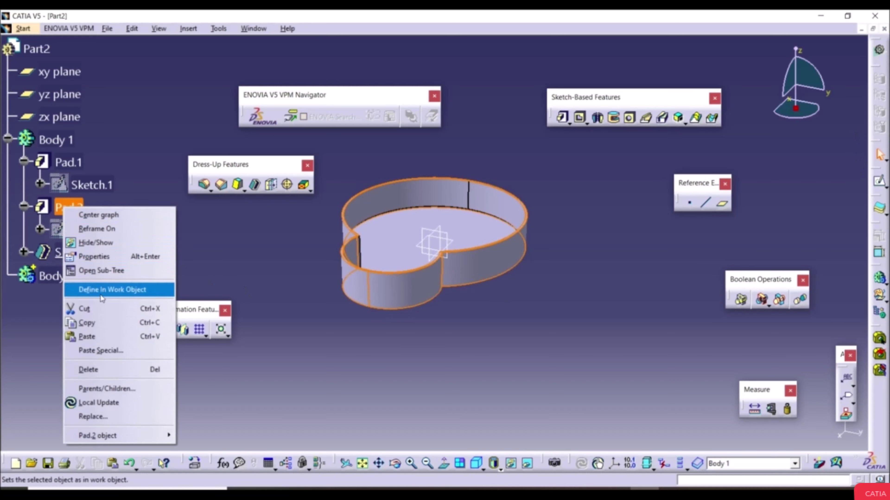
left_click(106, 370)
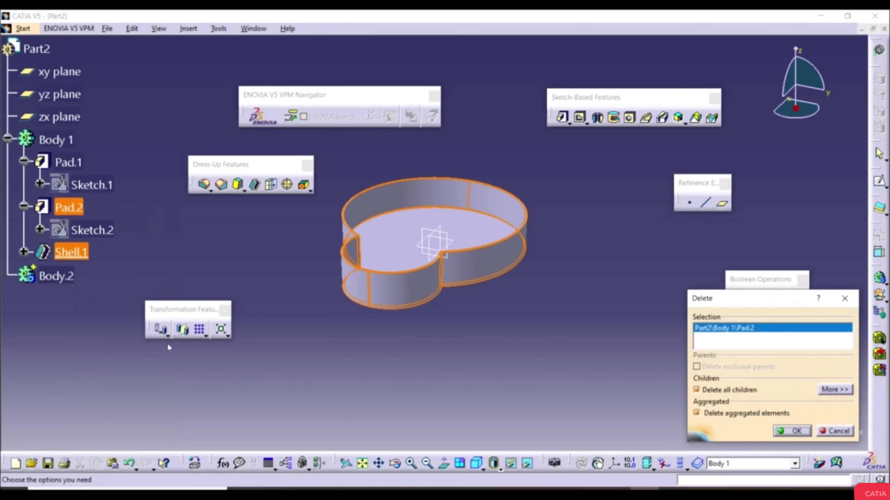
left_click(793, 427)
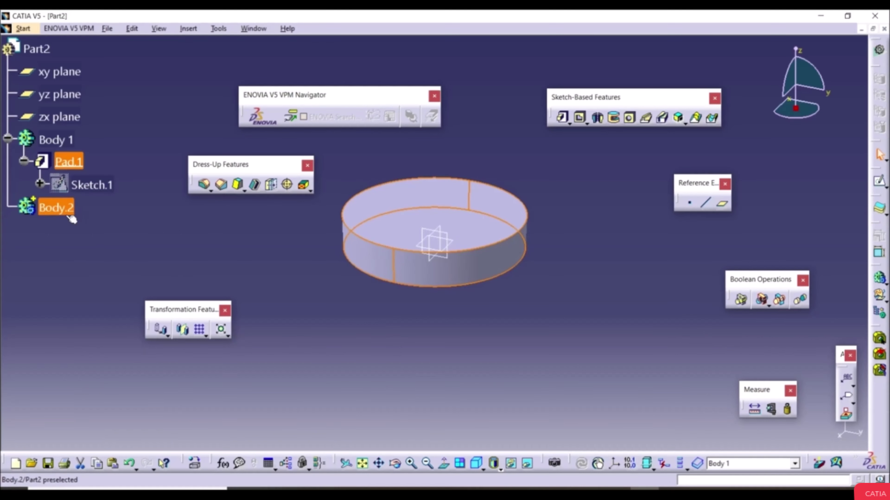
Step: Define Body.2 as the in-work object and sketch a circle on the xy plane centred at about H 54 mm, V 2 mm
right_click(55, 210)
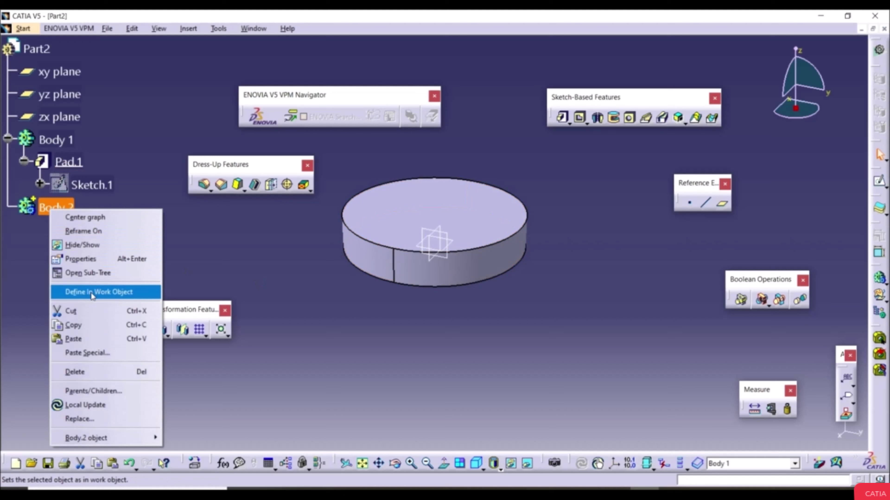
left_click(100, 296)
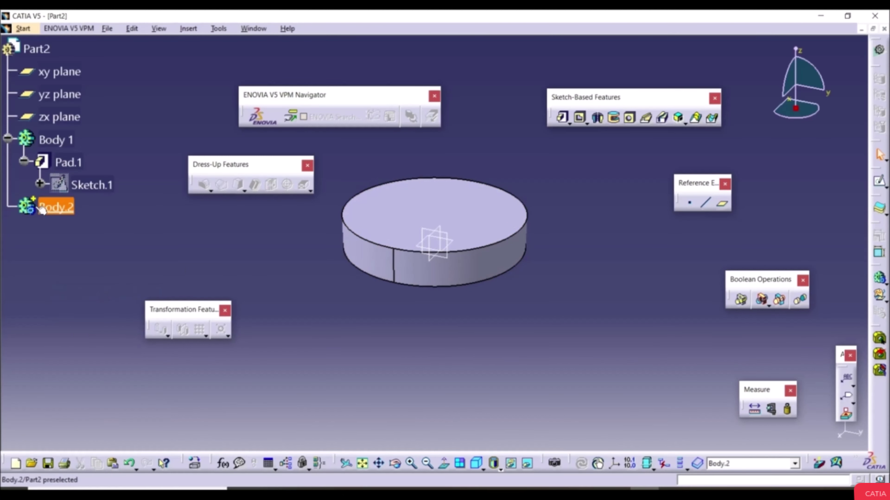
left_click(452, 242)
left_click(879, 182)
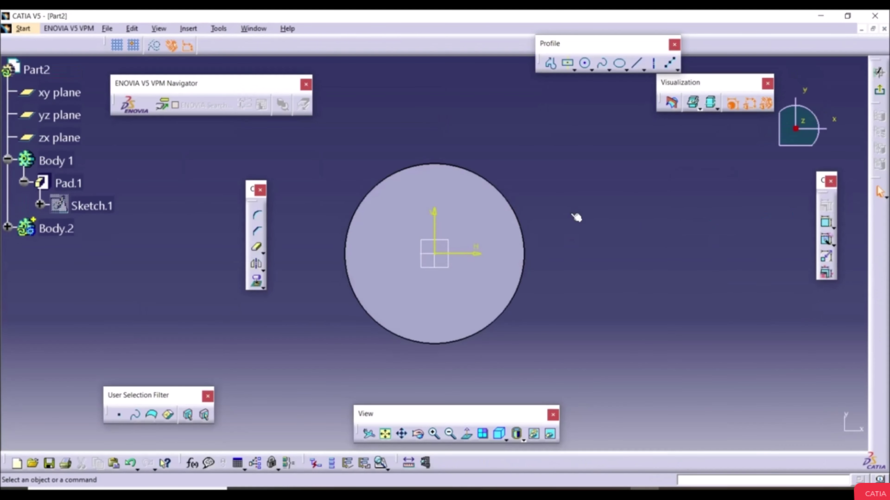
left_click(585, 64)
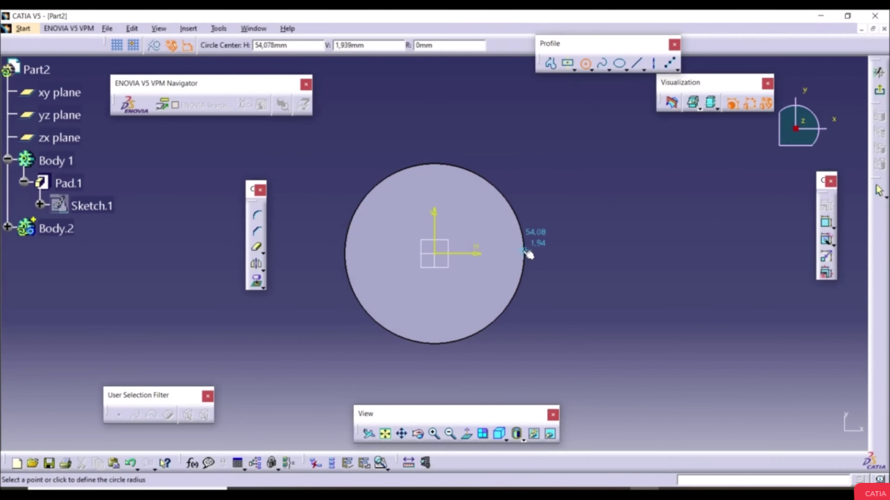
left_click(482, 234)
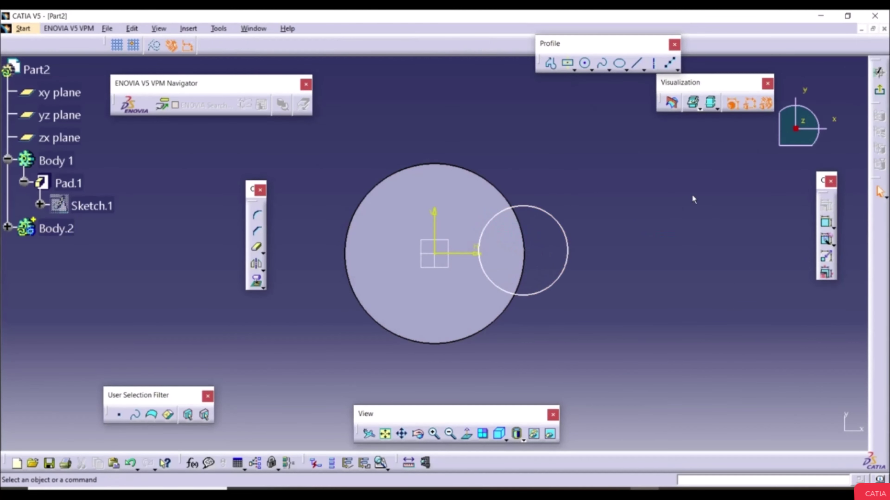
Step: Finish the sketch and extrude the small circle as a 20 mm pad in Body.2
left_click(878, 90)
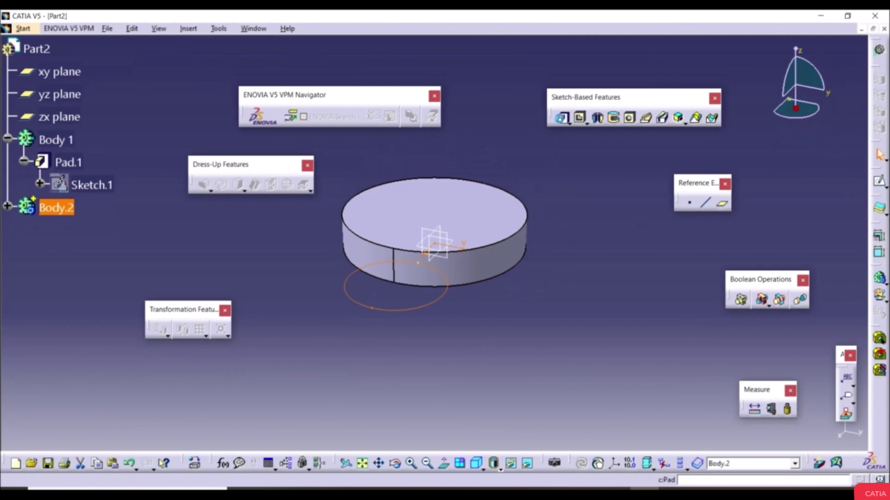
left_click(561, 117)
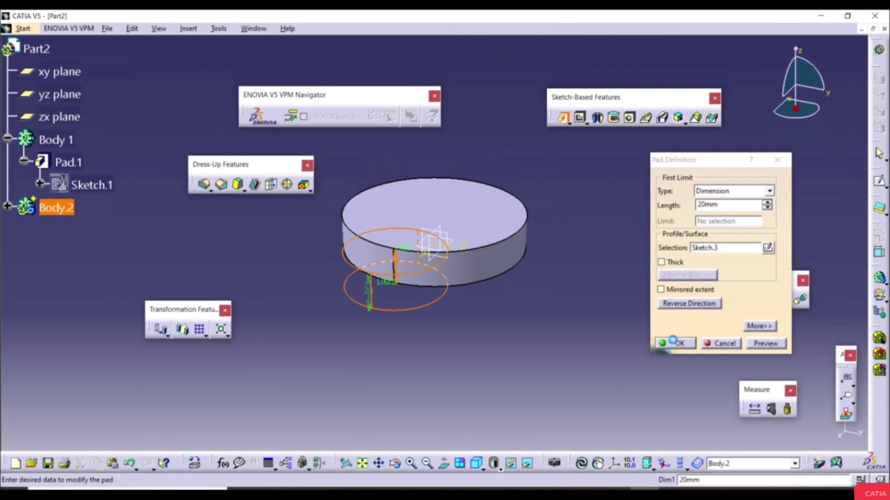
left_click(676, 341)
Step: Shell the small cylinder in Body.2 with a 1 mm inside thickness and 0 mm outside thickness, removing its upper face
middle_click_drag(517, 207, 408, 267)
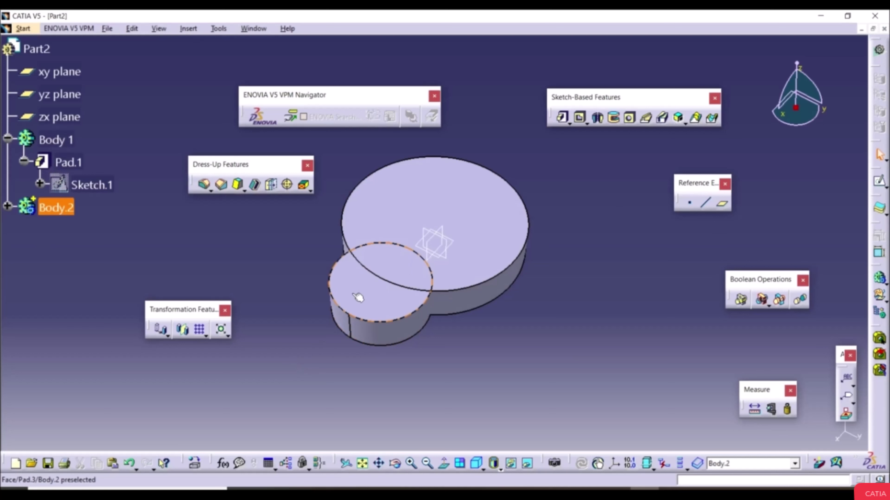
left_click(255, 189)
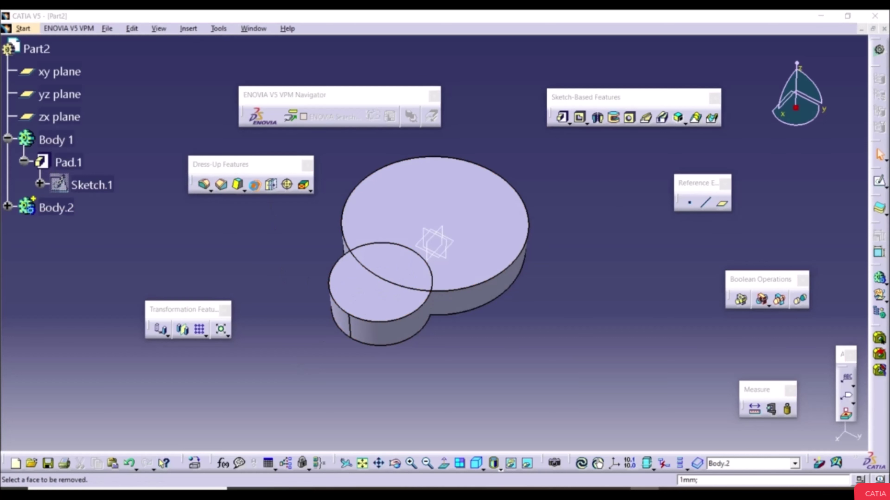
left_click(366, 300)
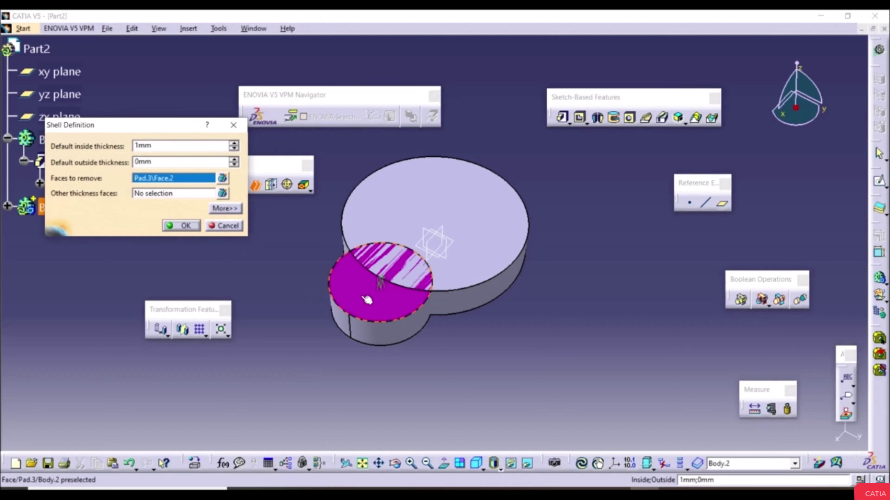
left_click(187, 226)
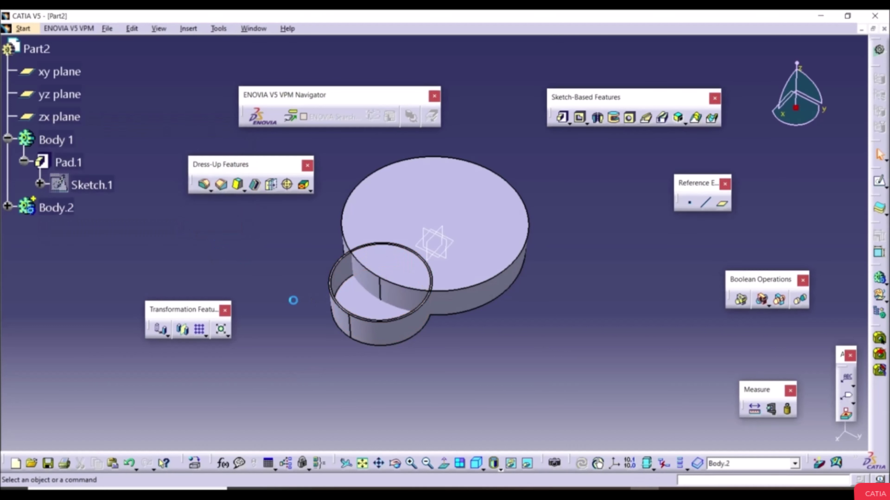
middle_click_drag(293, 302, 344, 308)
left_click(466, 317)
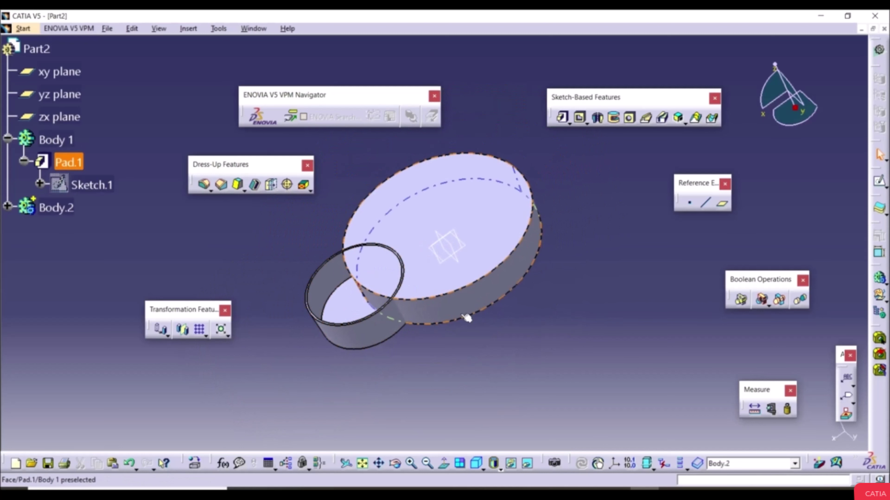
Step: Examine the available Boolean operations and identify the solids belonging to PartBody and Body.2
left_click(470, 326)
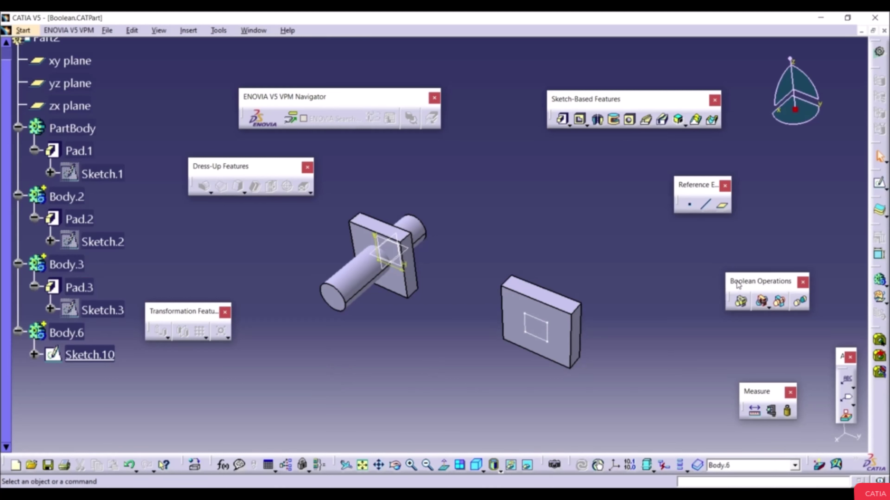
right_click(880, 408)
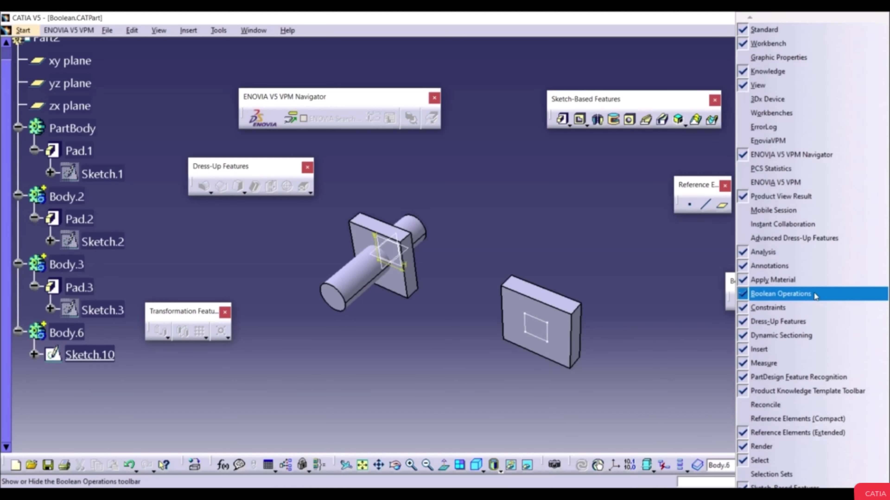
left_click(633, 277)
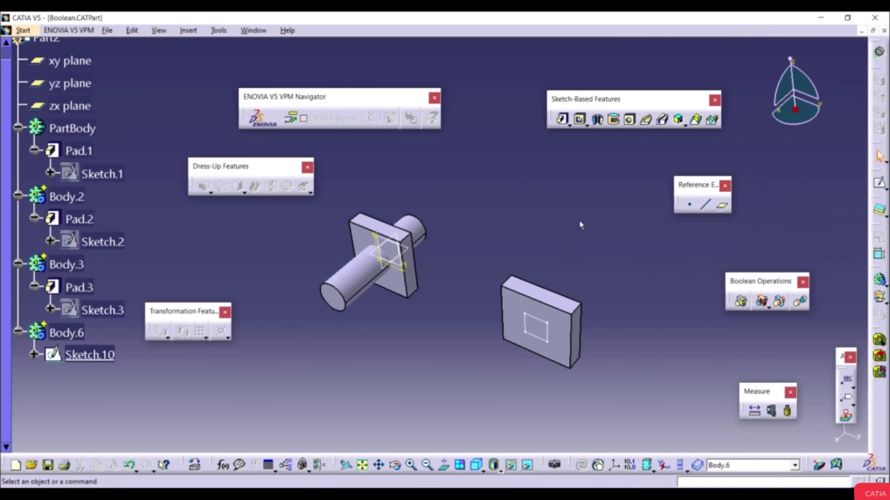
left_click(188, 30)
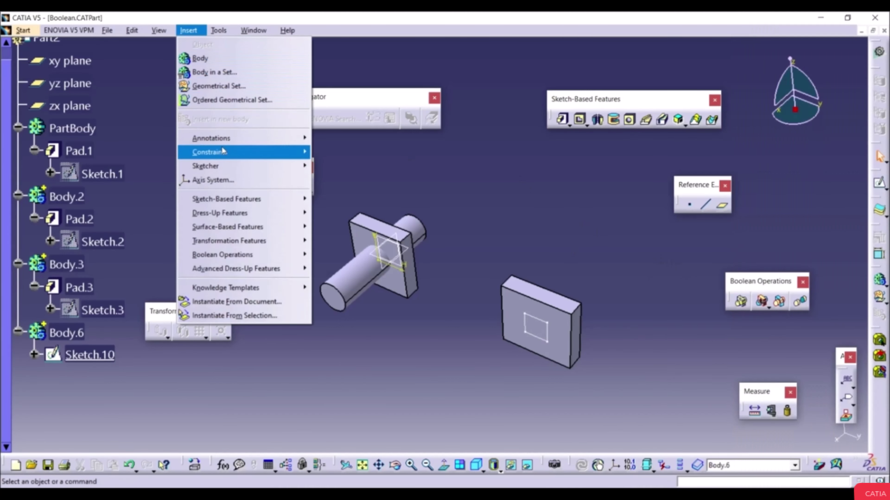
mouse_move(256, 255)
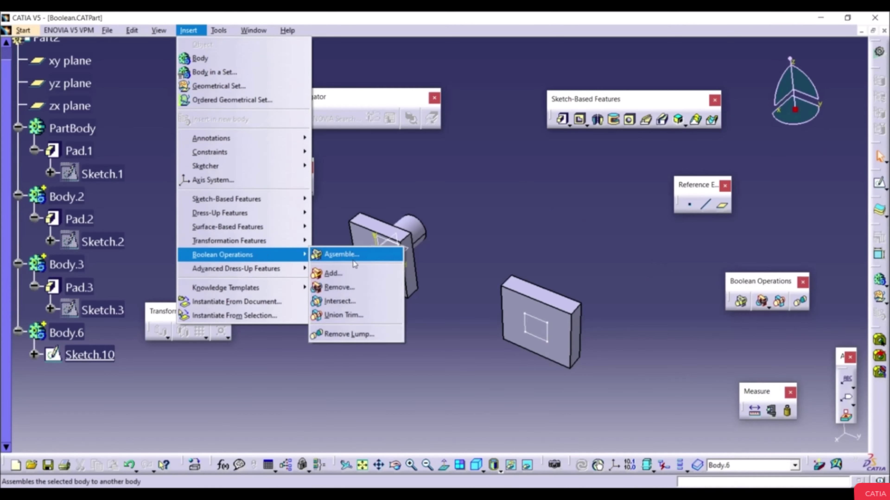
left_click(658, 246)
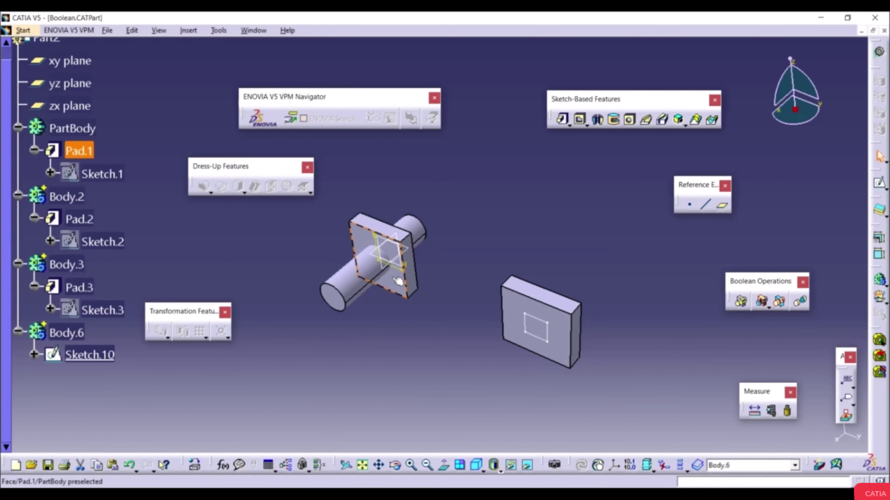
left_click(362, 282)
left_click(72, 129)
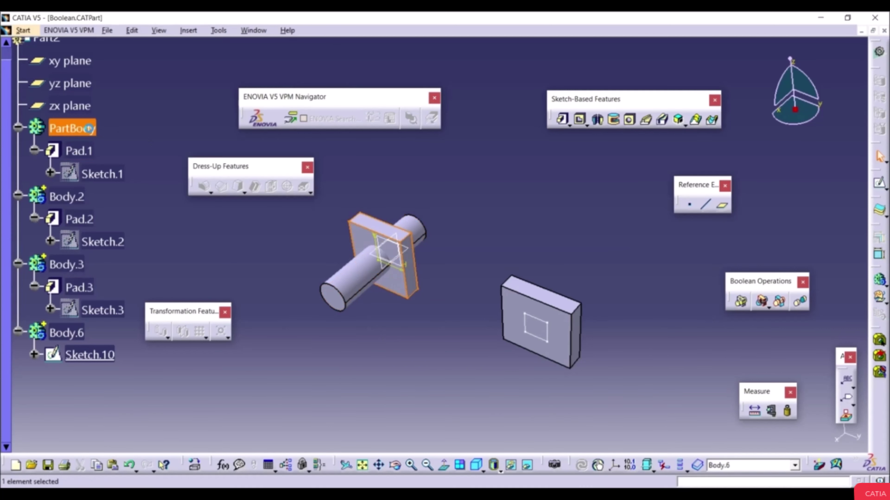
left_click(67, 197)
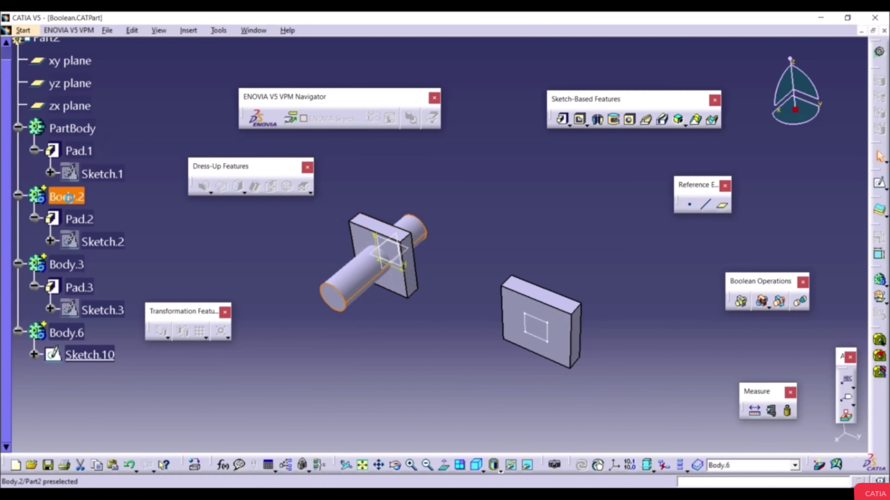
left_click(403, 335)
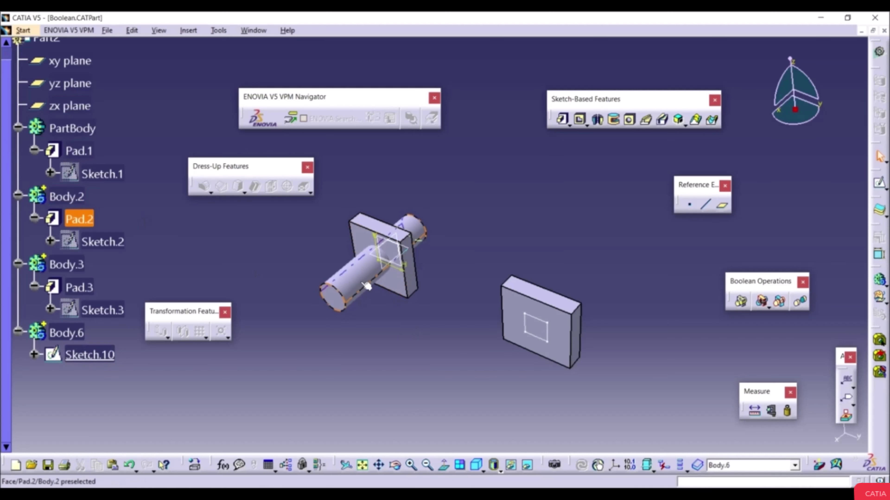
Step: Assemble Body.2, the cylinder, to PartBody, the plate it passes through
left_click(743, 303)
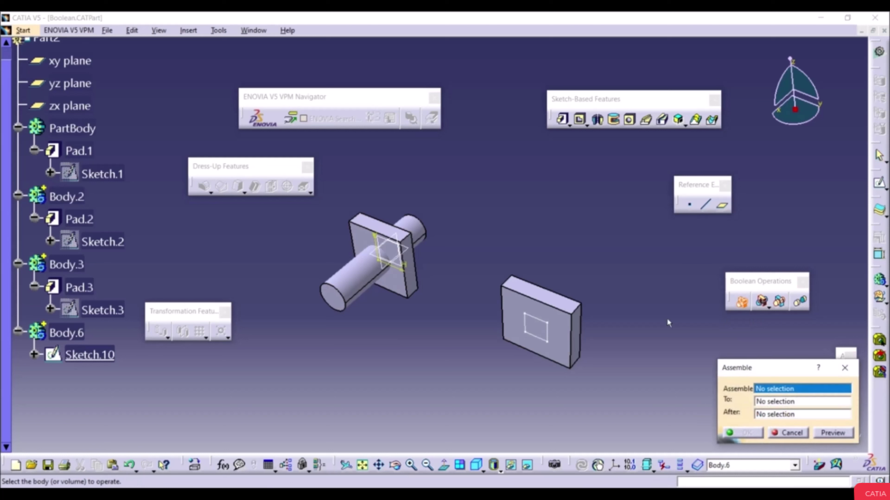
left_click(355, 280)
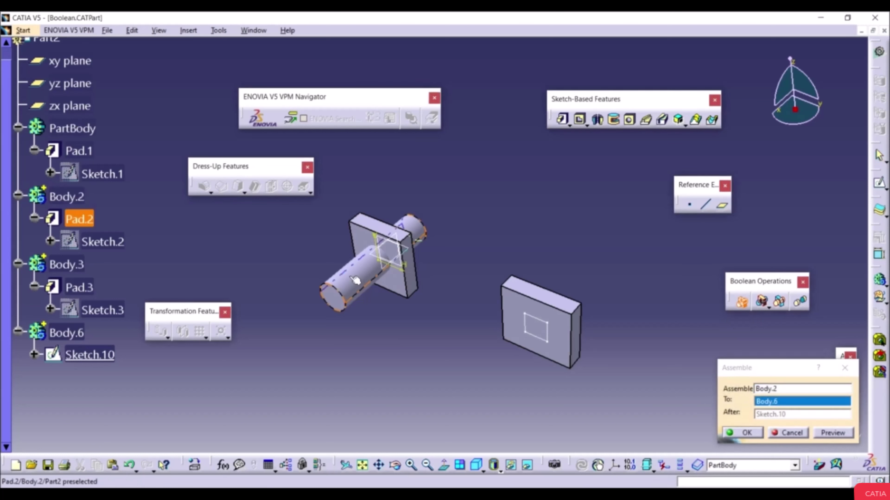
left_click(372, 228)
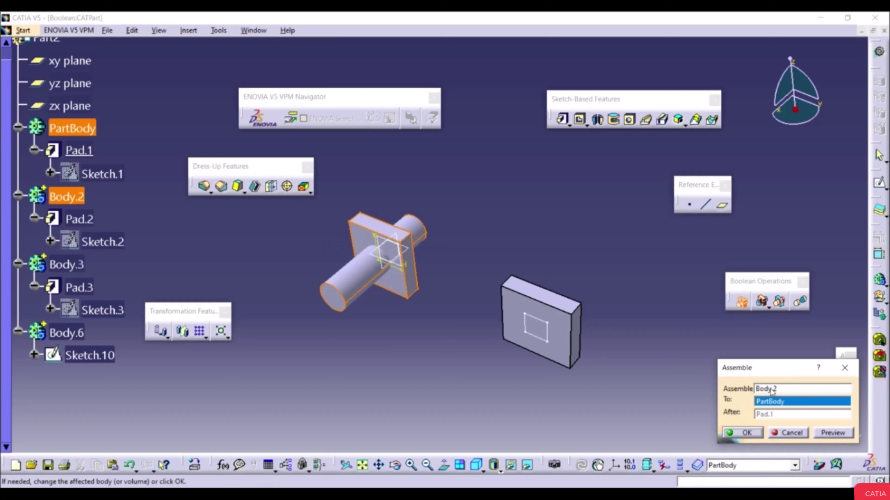
left_click(758, 433)
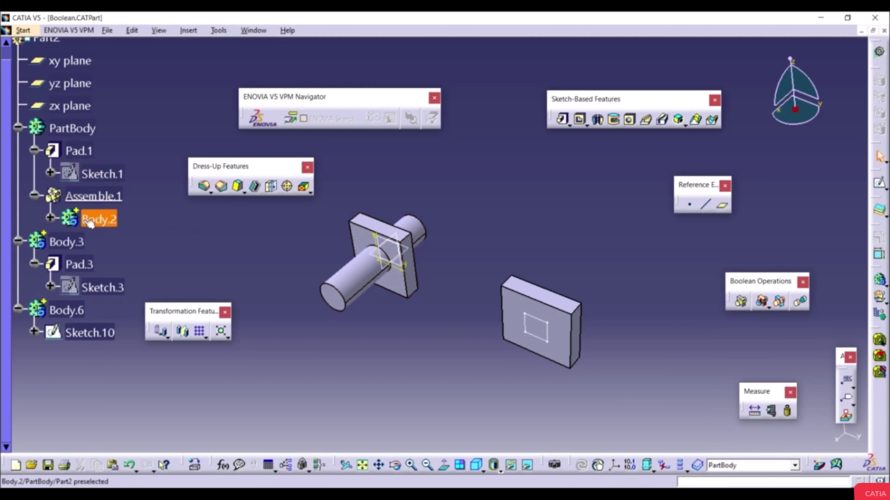
Step: Highlight PartBody to check the combined plate and cylinder, and undo the Assemble operation
left_click(87, 131)
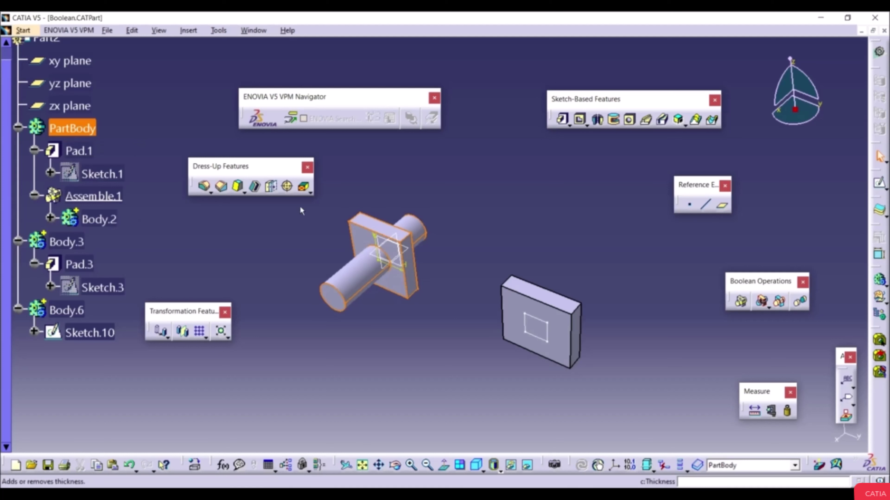
left_click(408, 343)
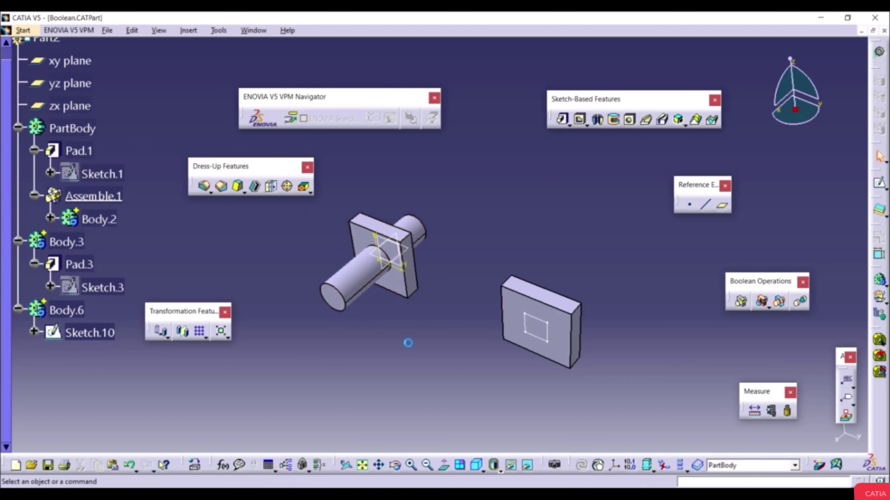
left_click(130, 467)
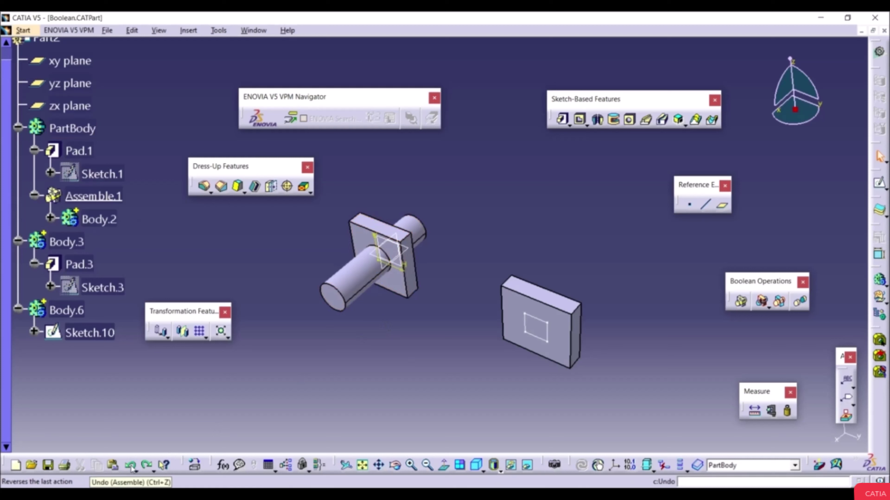
left_click(130, 466)
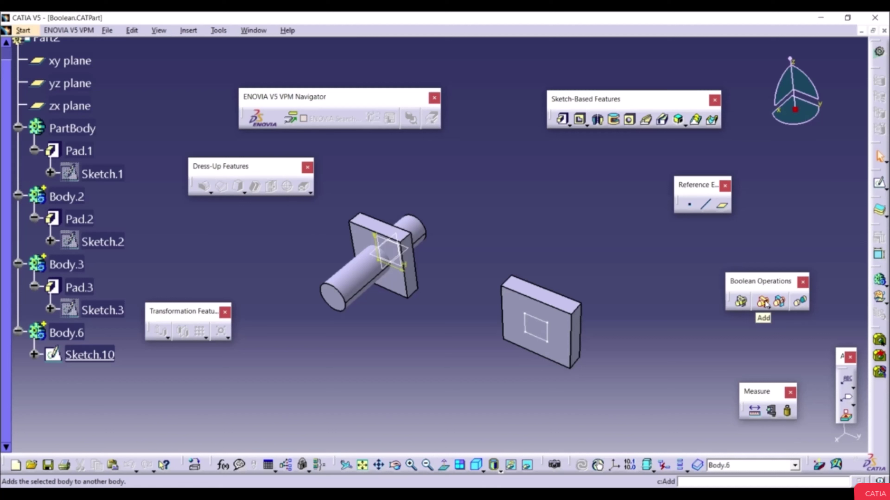
Step: Combine the cylinder of Body.2 with PartBody using the Boolean Add operation, and highlight PartBody to check it
left_click(764, 301)
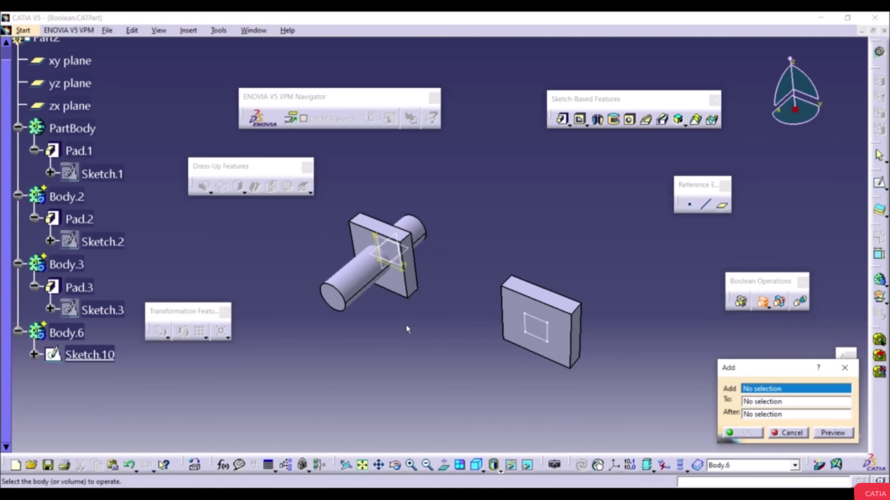
left_click(356, 287)
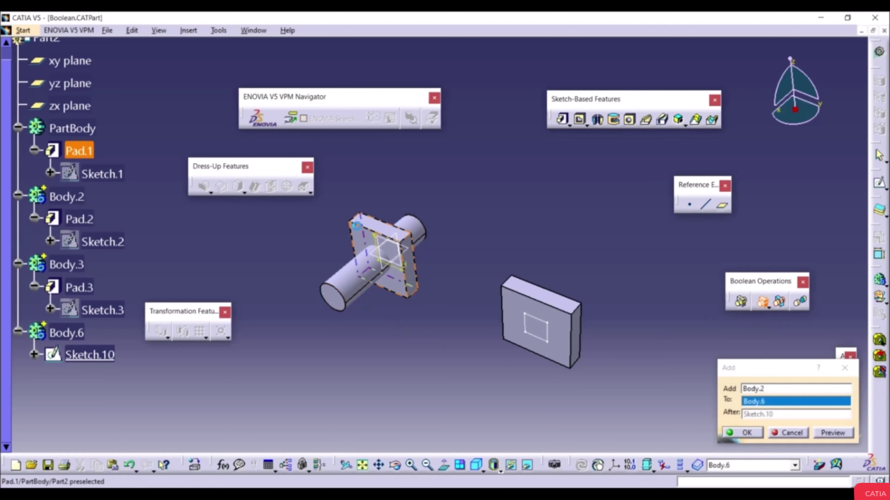
left_click(374, 227)
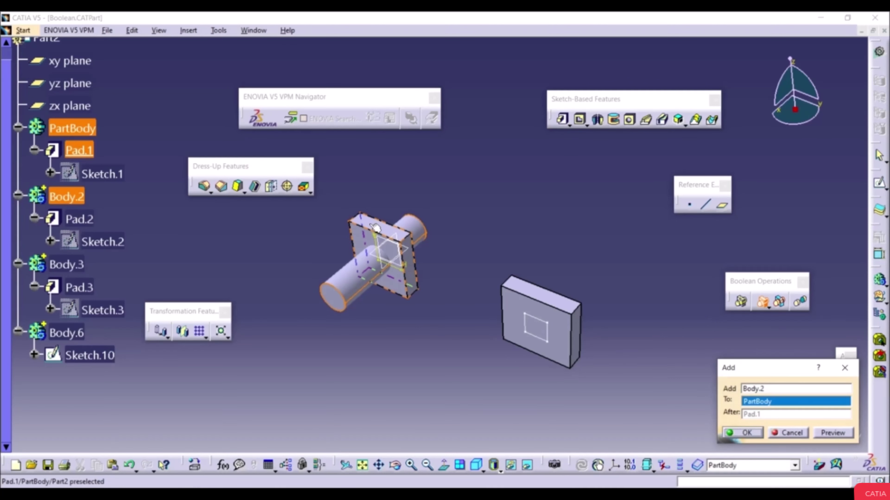
left_click(744, 432)
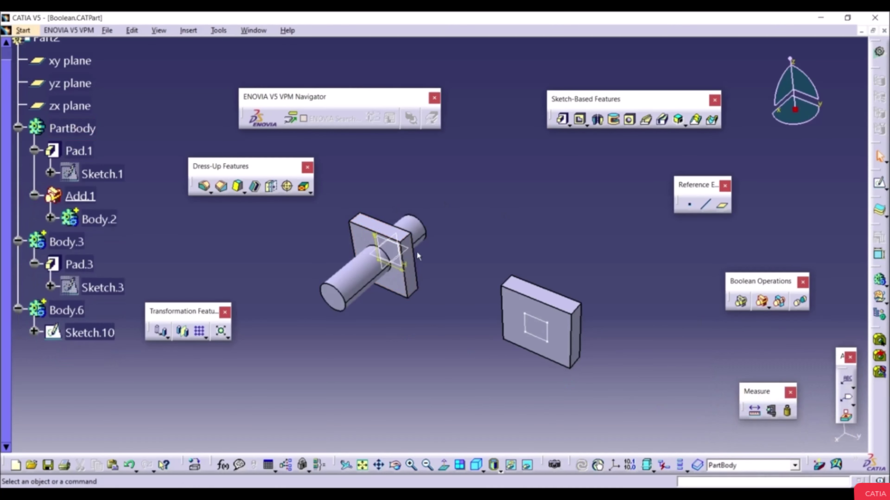
left_click(72, 129)
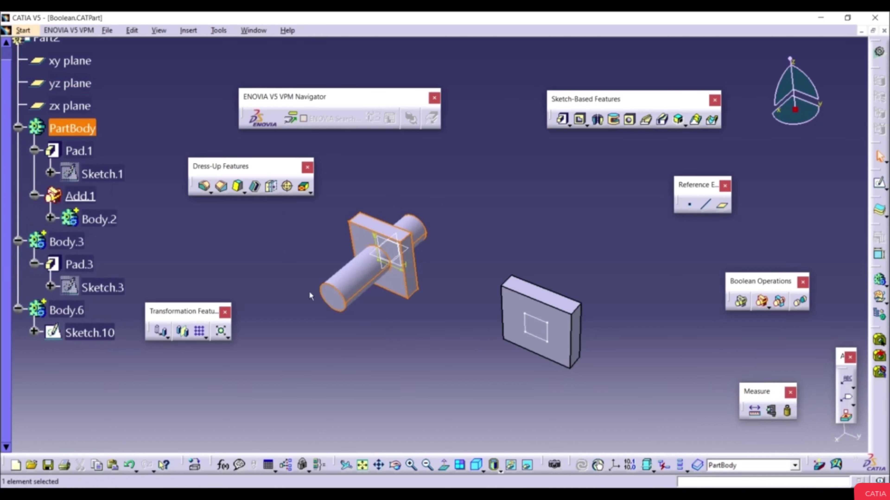
left_click(340, 338)
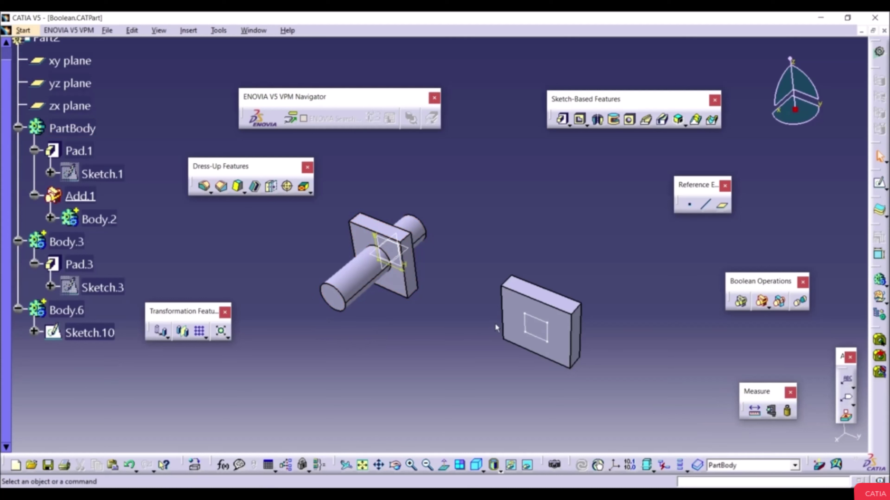
Step: Define Body.6 as the in-work object and create a pocket 10 mm deep from its square Sketch.10
left_click(573, 343)
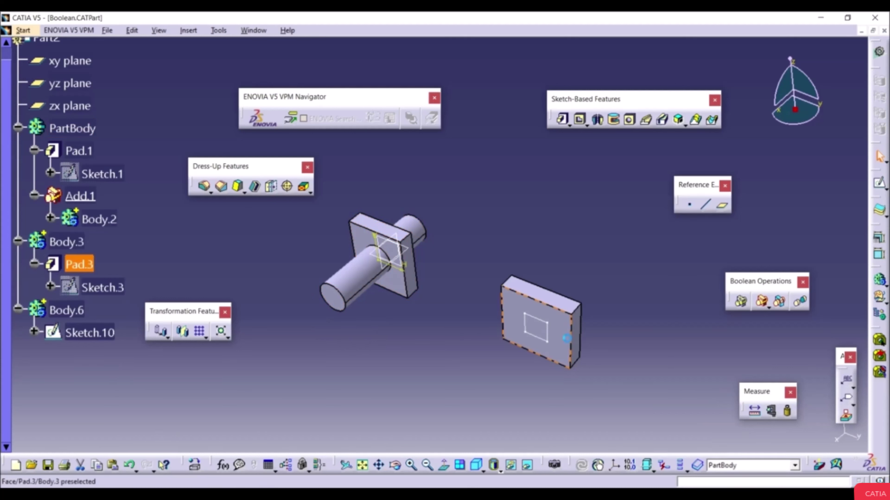
key("Escape")
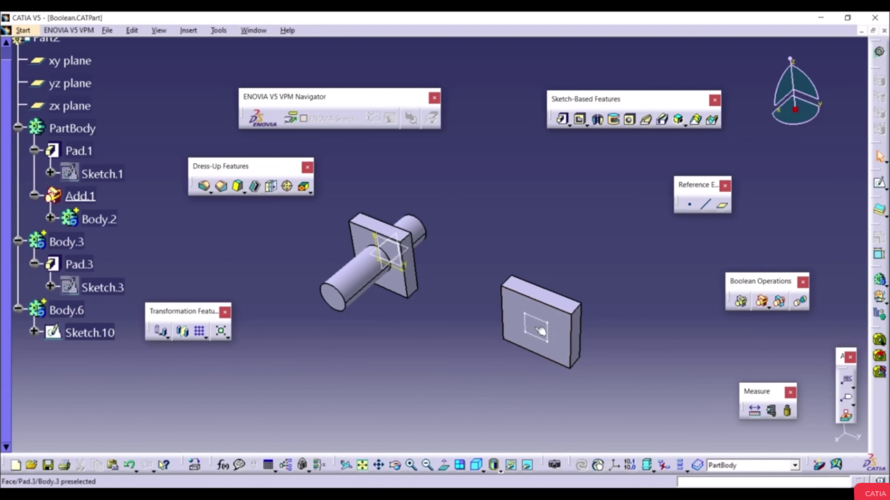
right_click(75, 312)
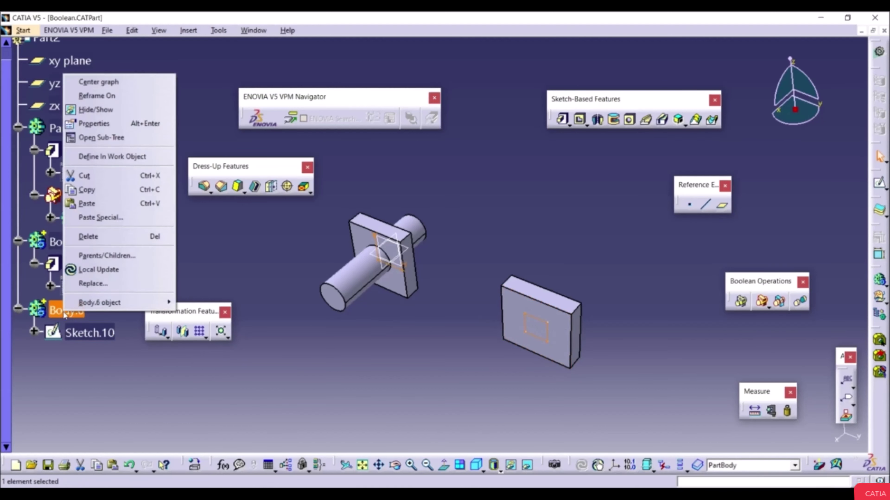
left_click(102, 156)
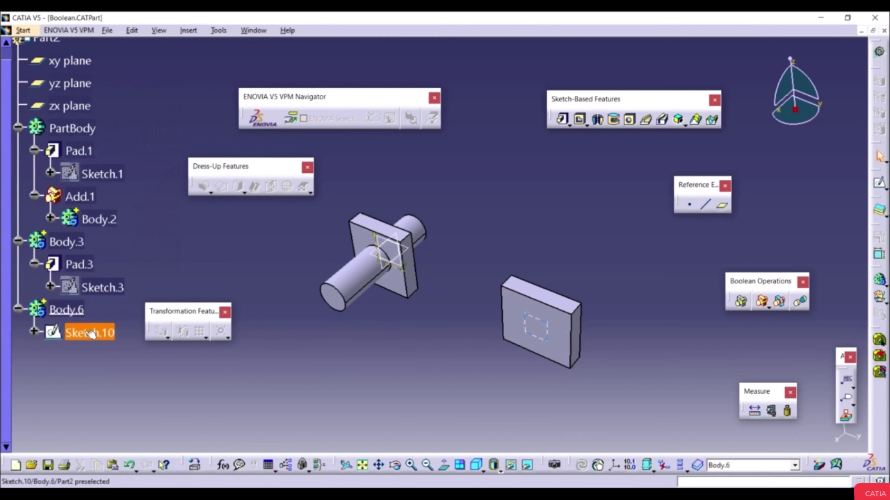
left_click(91, 339)
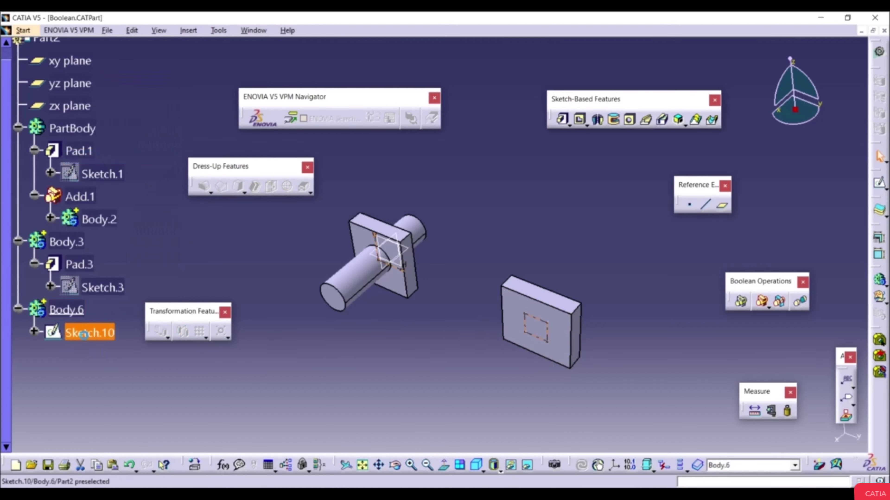
left_click(581, 120)
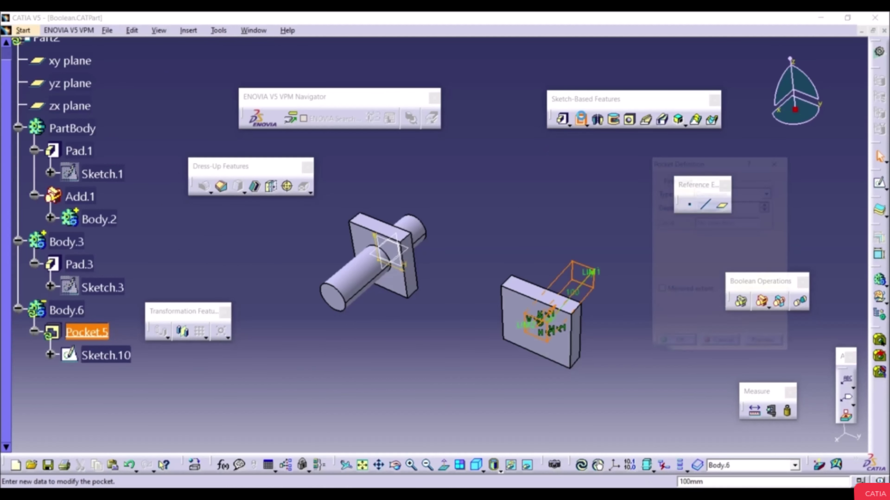
type("10")
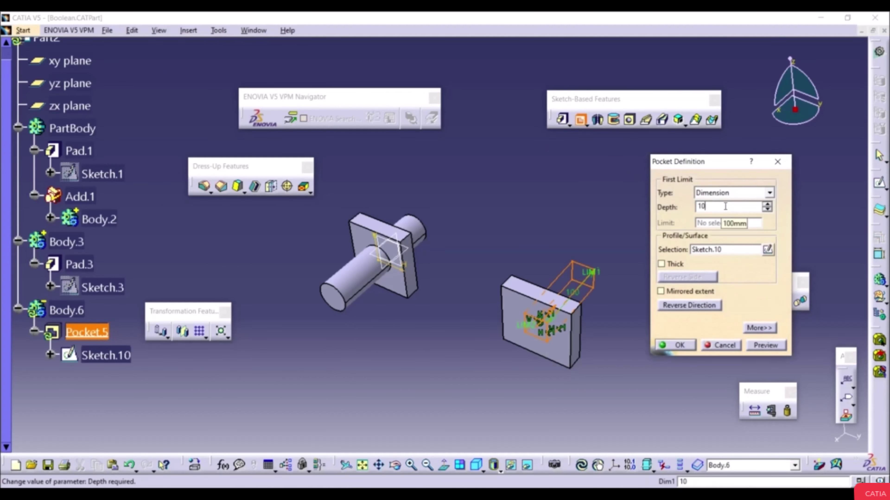
key("Return")
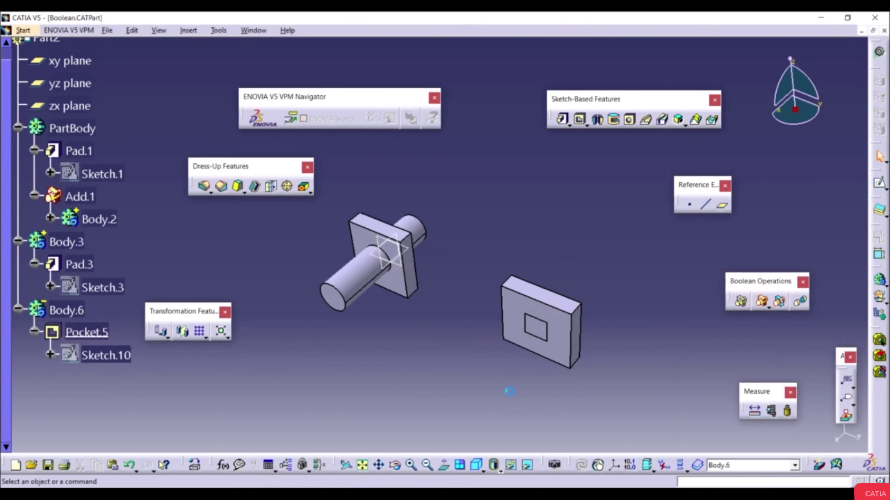
Step: Combine Body.6, the pocket body, with the Body.3 plate using the Boolean Add operation, and undo the operation
middle_click_drag(526, 360, 443, 262)
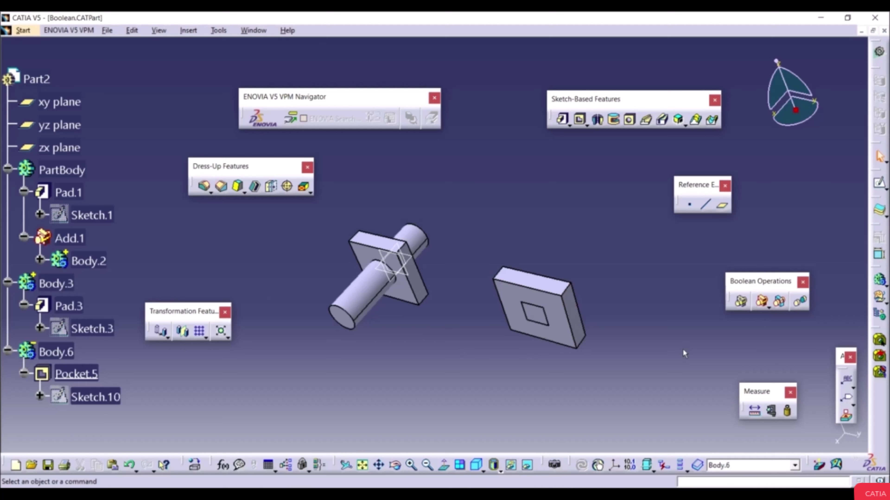
left_click(762, 302)
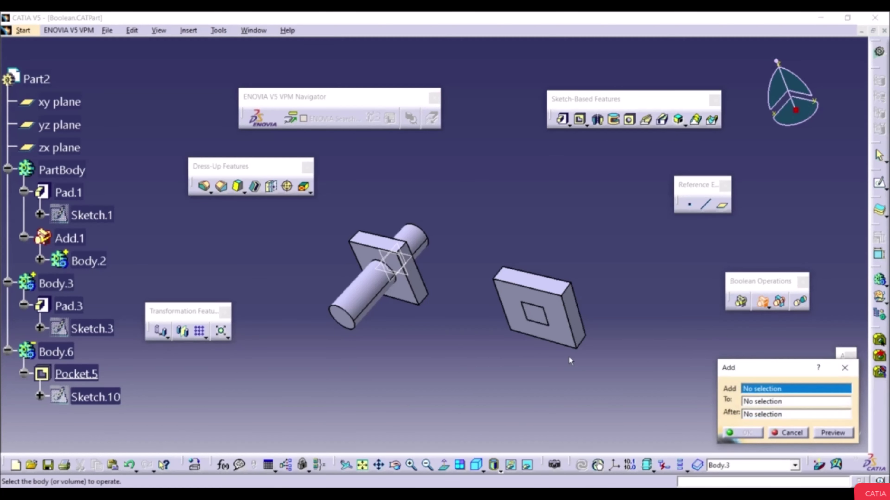
left_click(538, 318)
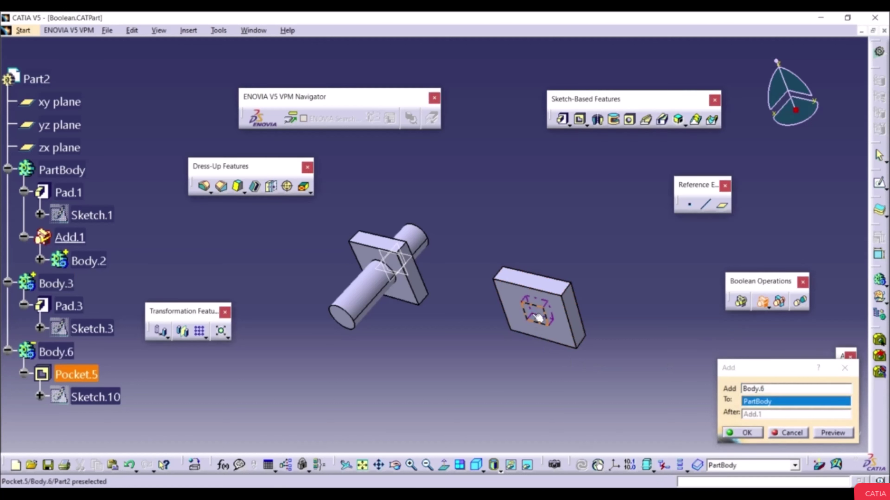
left_click(579, 316)
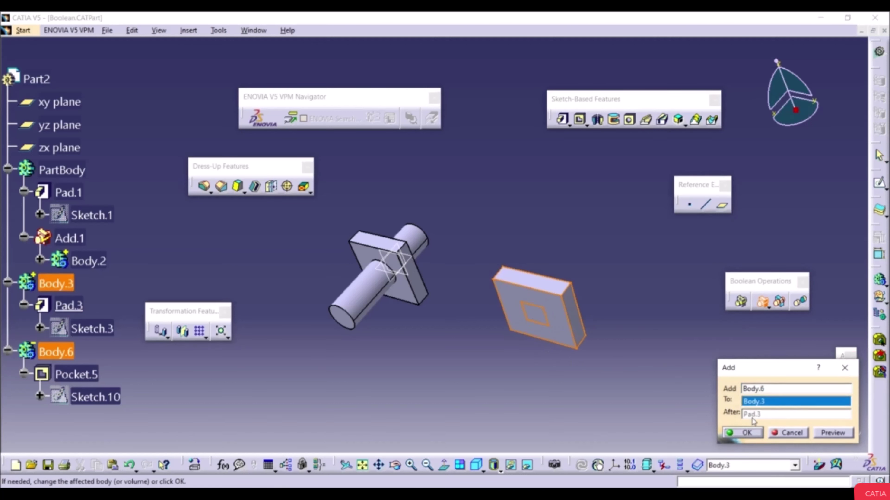
left_click(739, 432)
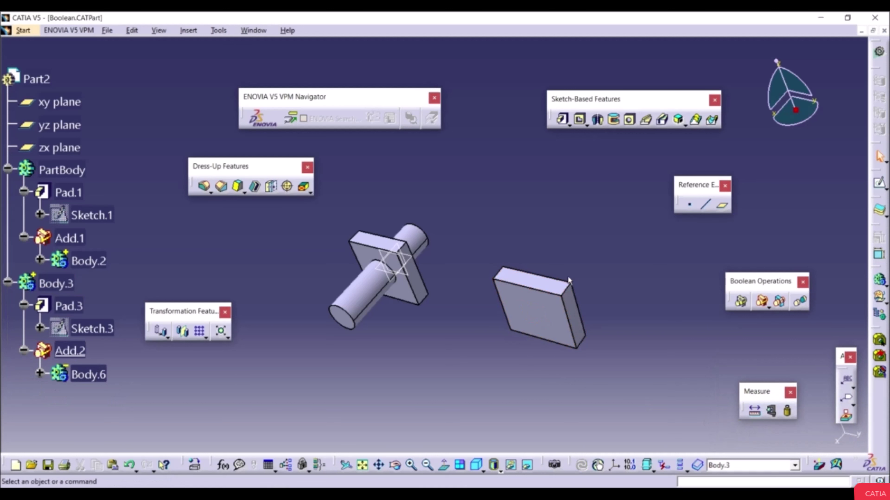
left_click(129, 465)
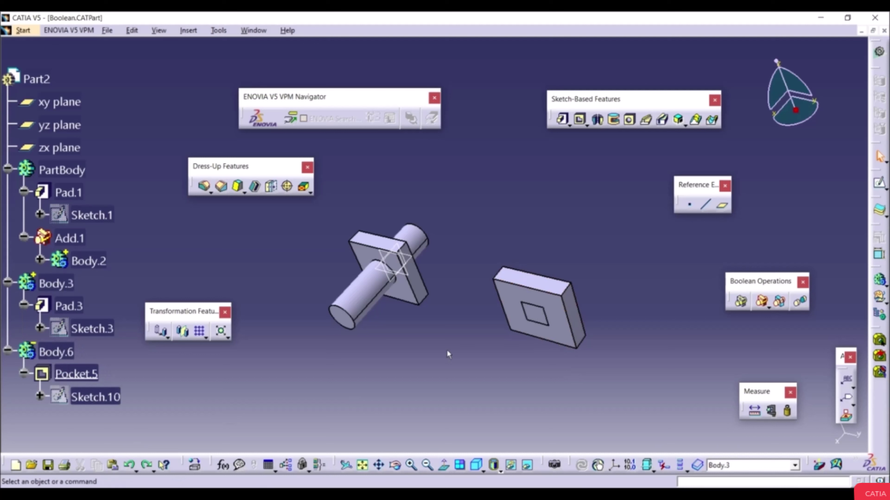
Step: Assemble Body.6, the pocket body, to the Body.3 plate and inspect the square opening from several angles
left_click(741, 301)
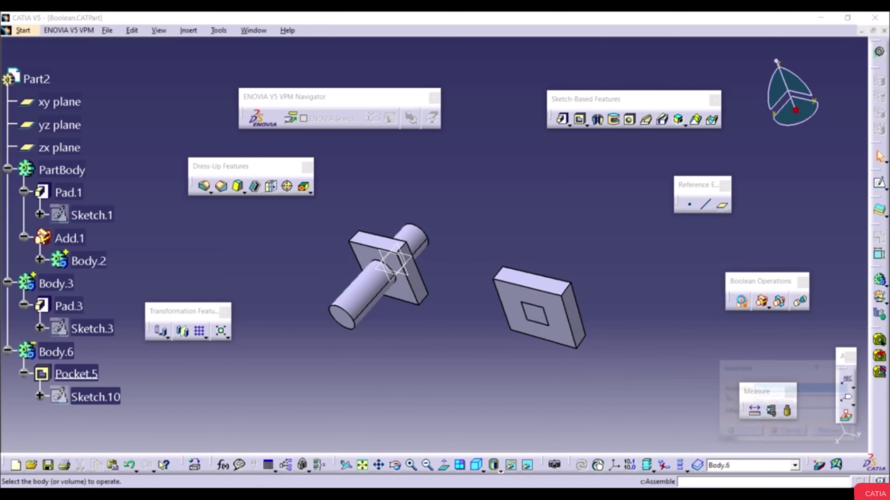
left_click(59, 352)
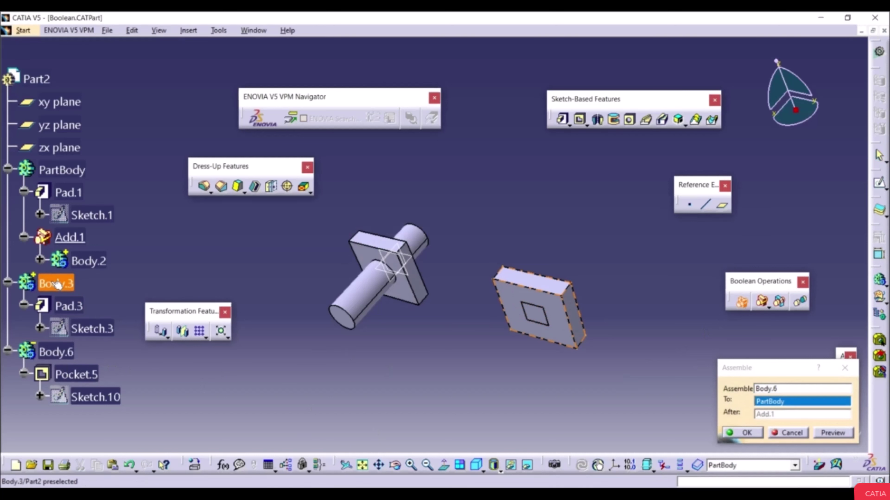
left_click(540, 305)
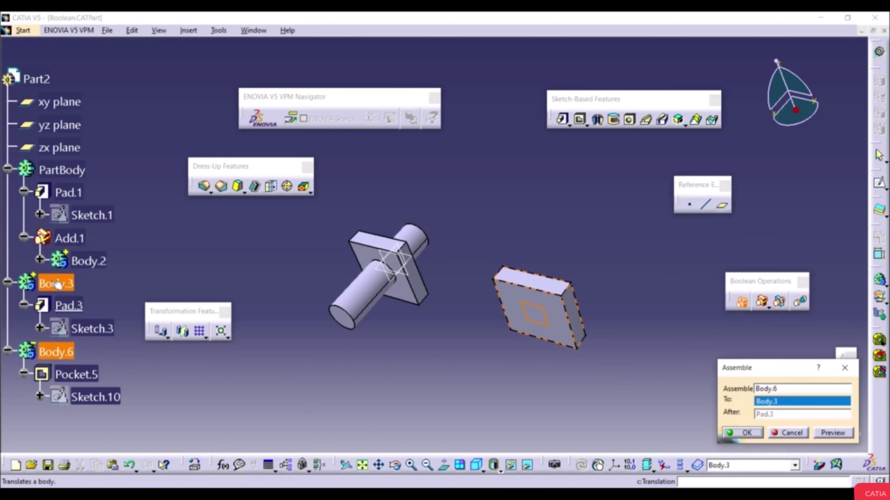
left_click(743, 434)
middle_click_drag(499, 372, 515, 273)
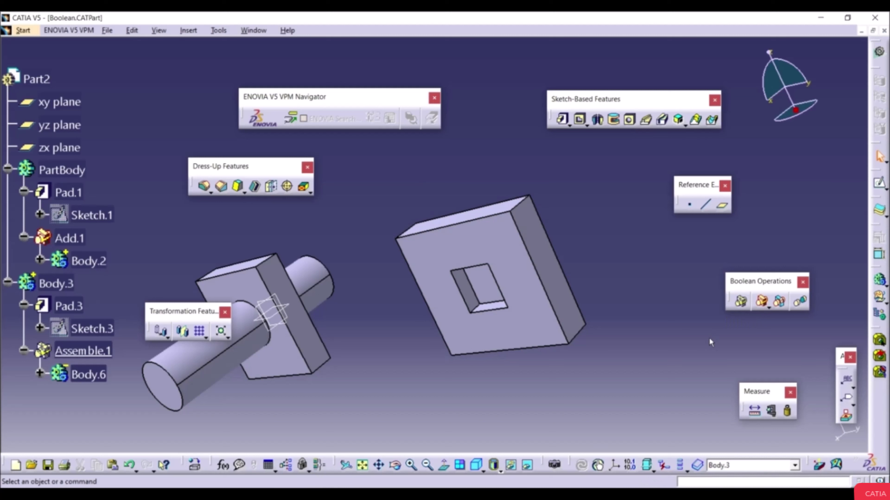
middle_click_drag(700, 327, 434, 304)
middle_click_drag(403, 280, 423, 282)
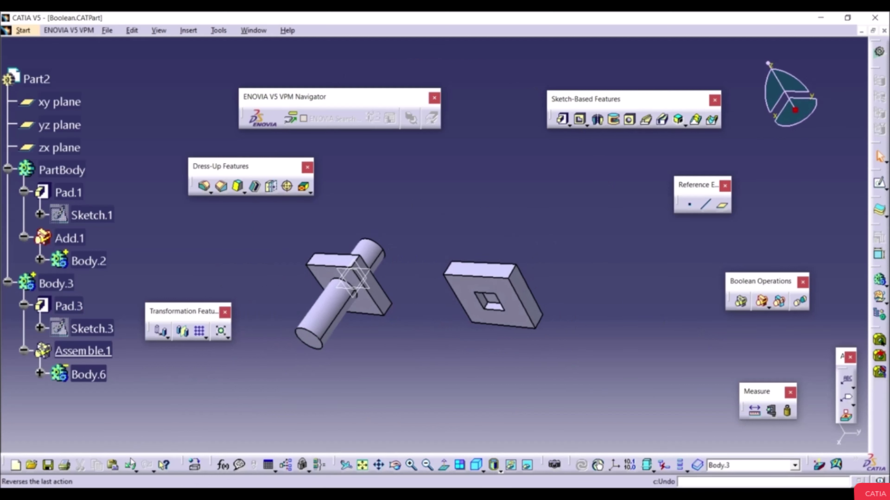
Step: Undo the Assemble operation, the pocket in Body.6 and the Add operation that joined Body.2 to PartBody
left_click(129, 466)
left_click(128, 467)
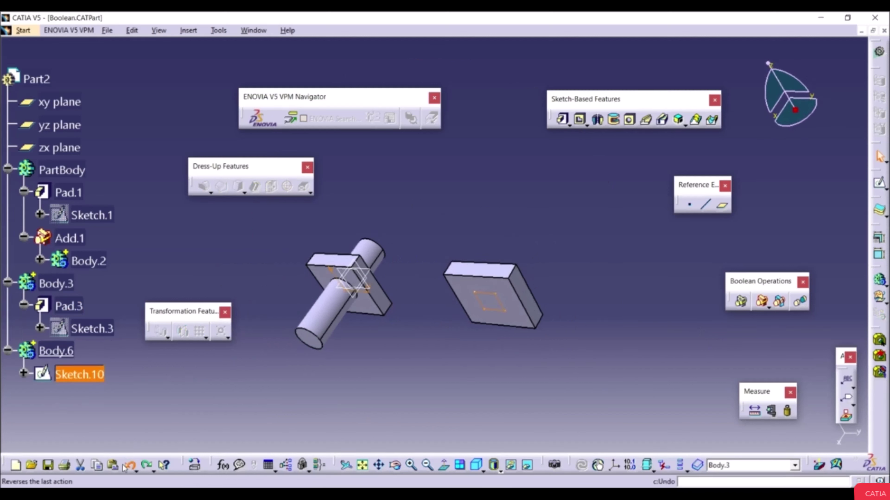
left_click(128, 467)
left_click(128, 466)
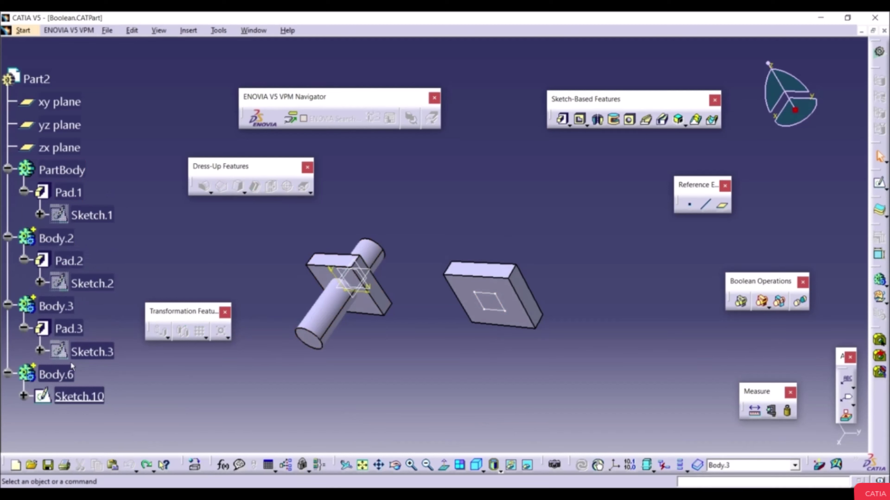
Step: Subtract the Body.2 cylinder from PartBody with the Boolean Remove operation, inspect the round hole in the plate, and undo the operation
left_click(769, 308)
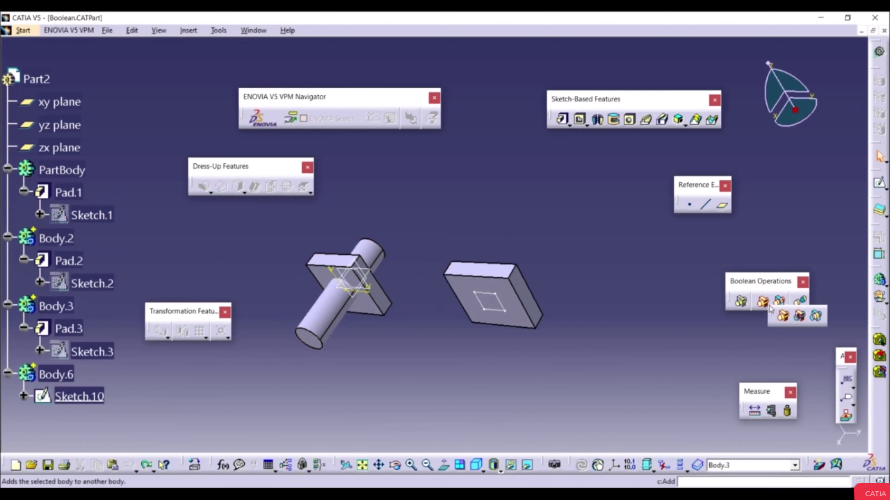
left_click(800, 317)
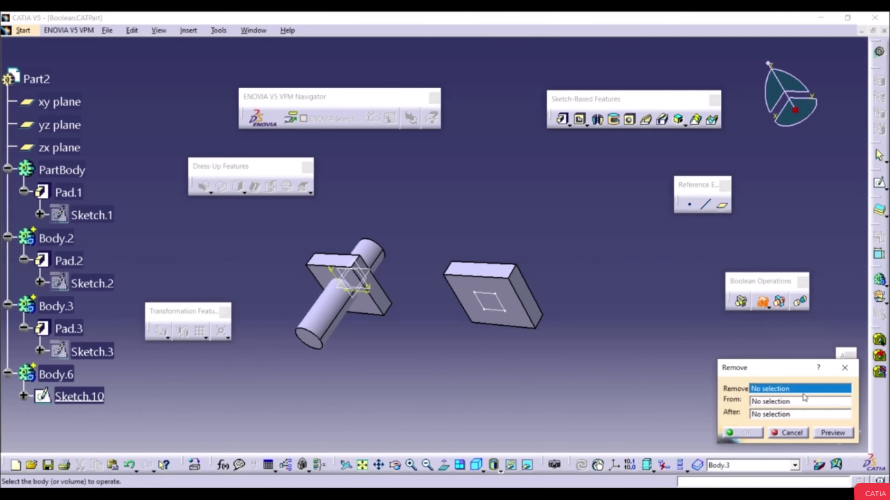
left_click(518, 308)
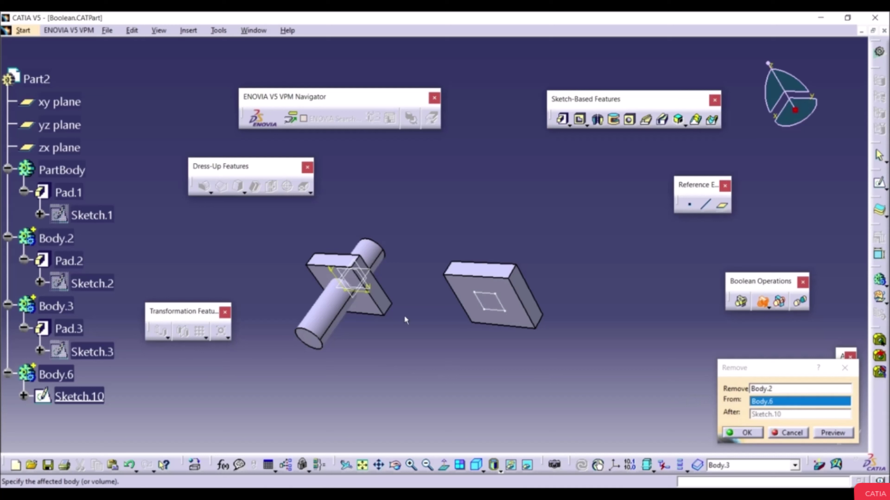
left_click(387, 311)
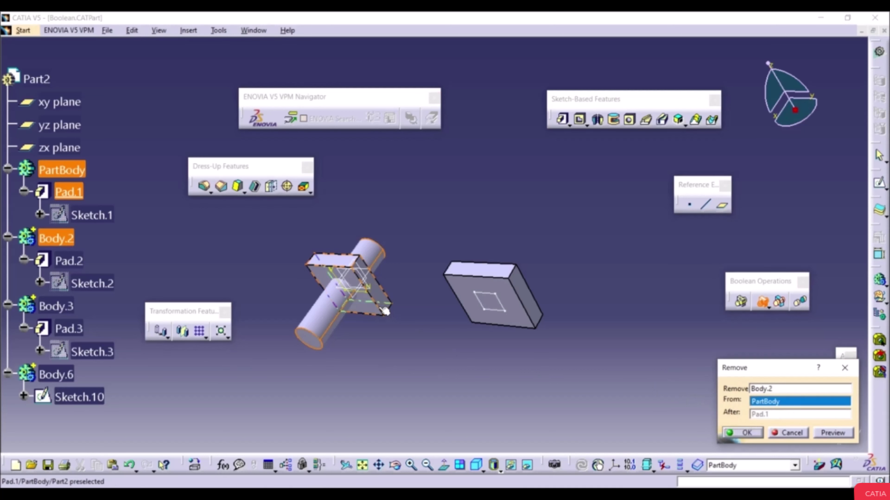
left_click(746, 433)
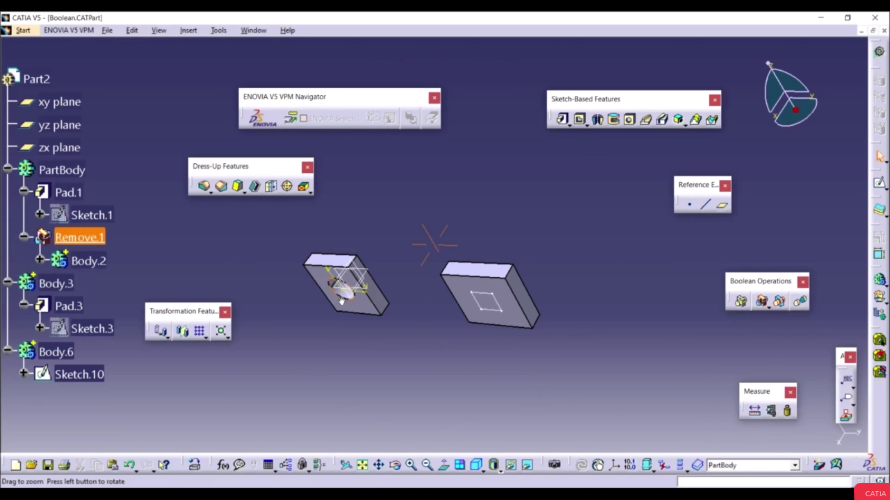
middle_click_drag(341, 301, 469, 215)
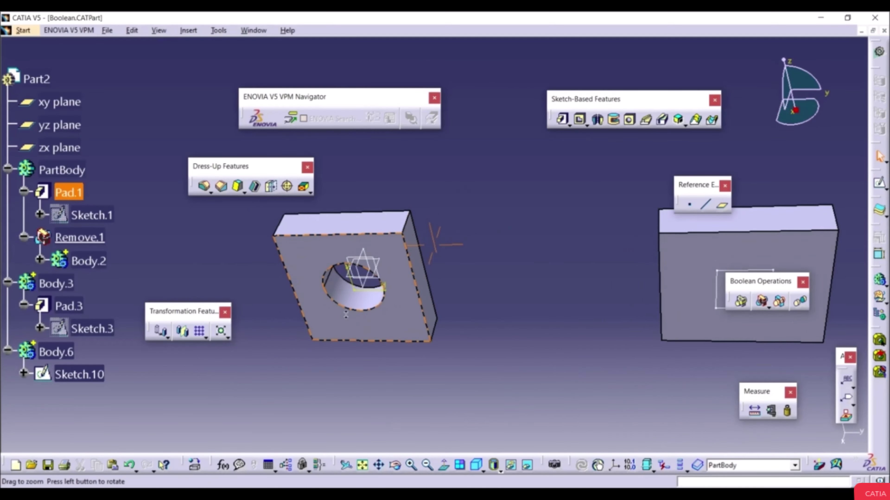
middle_click_drag(346, 314, 392, 360)
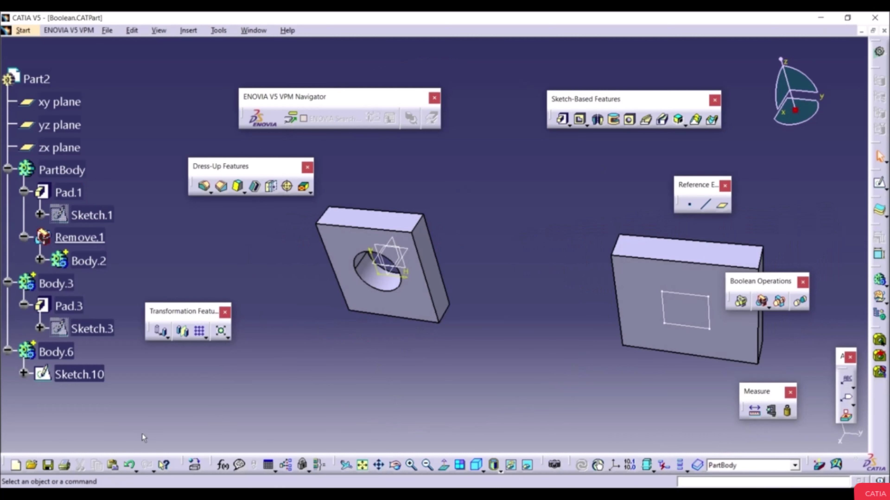
left_click(131, 466)
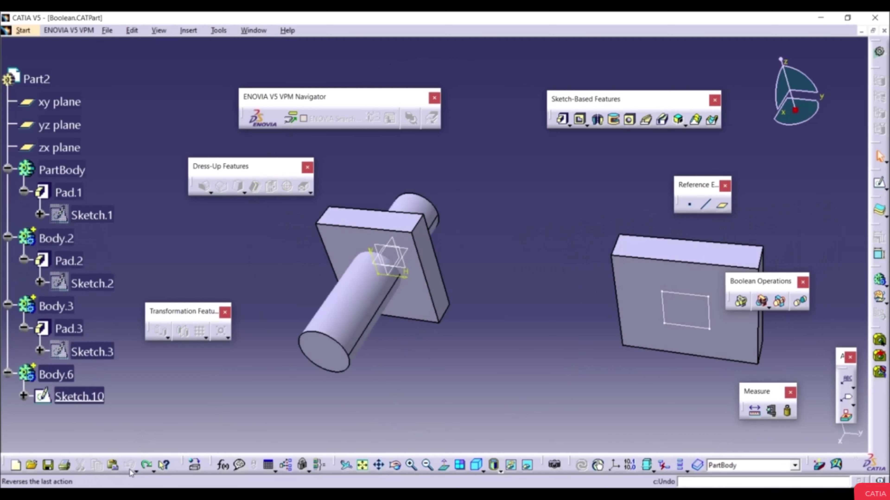
Step: Intersect the Body.2 cylinder with PartBody to keep only their common volume, and undo the Intersect operation
left_click(766, 308)
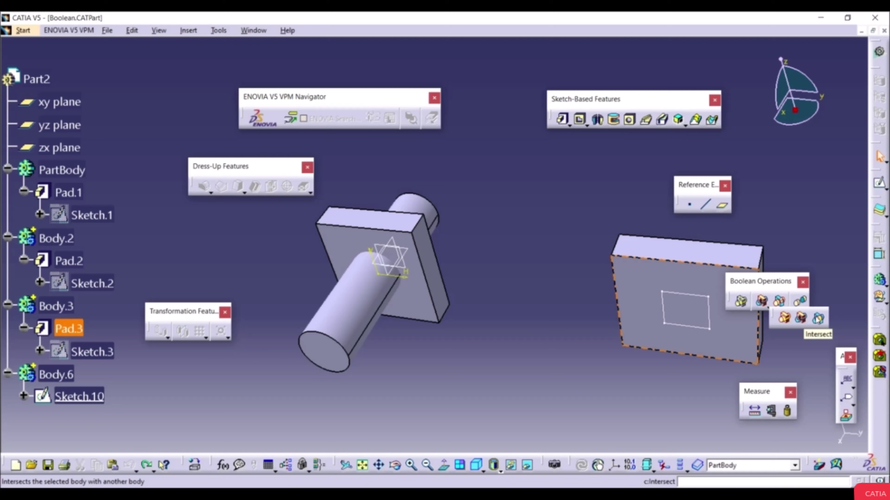
left_click(817, 319)
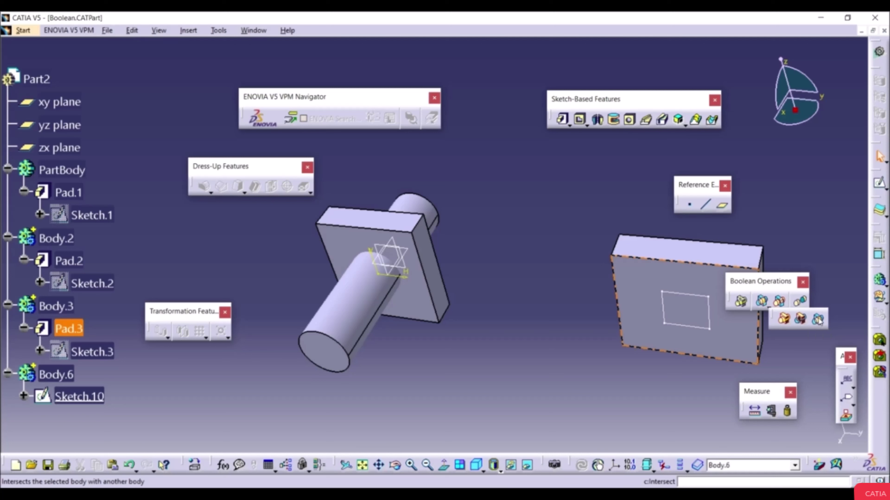
left_click(818, 319)
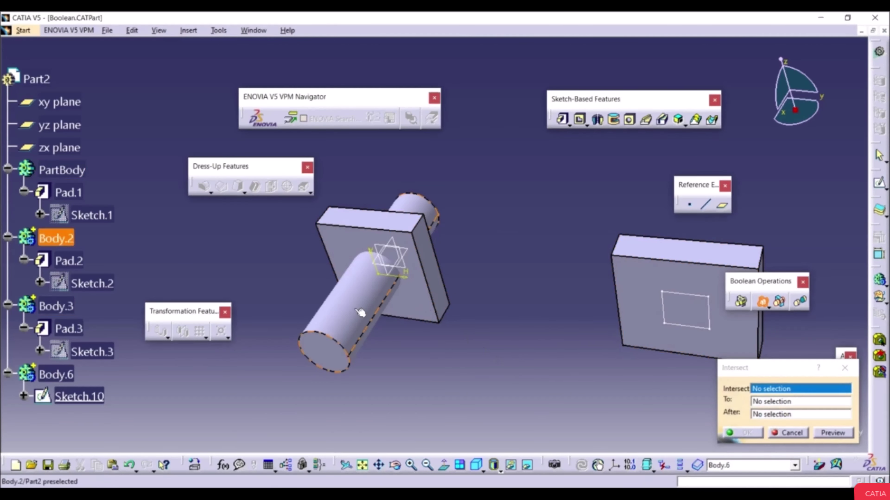
left_click(371, 314)
left_click(426, 311)
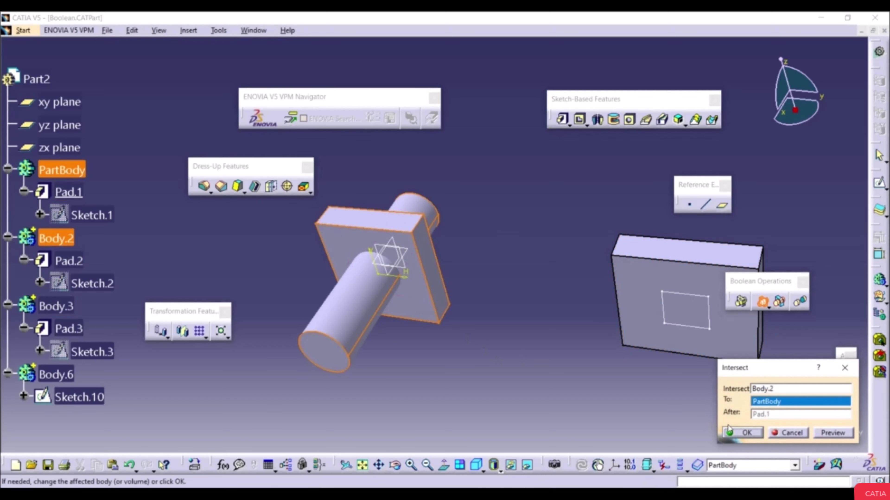
left_click(744, 433)
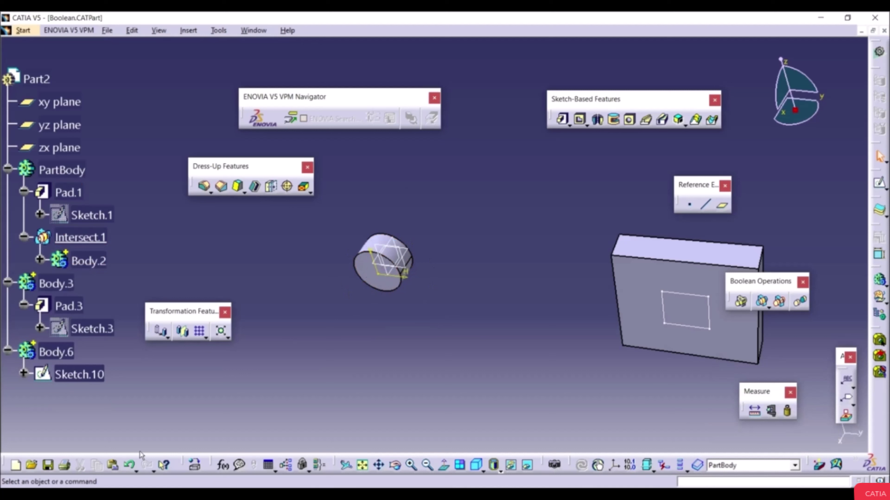
left_click(128, 465)
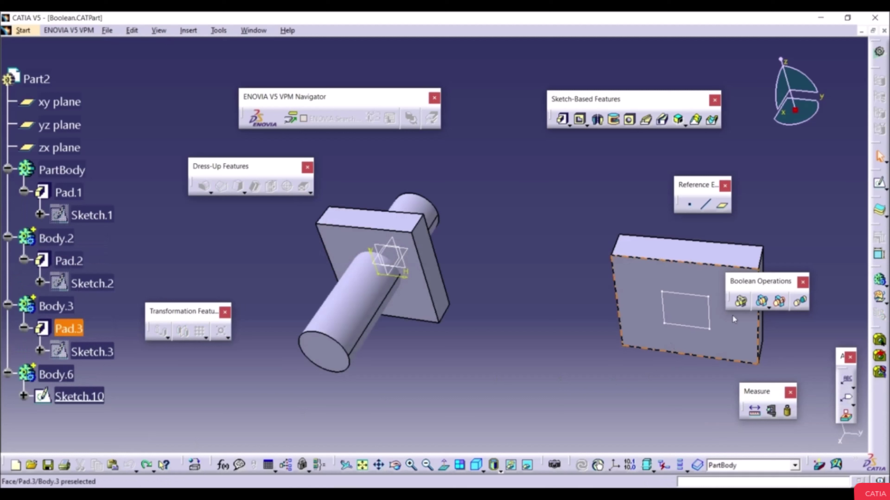
Step: Union Trim the Body.2 cylinder with PartBody, choosing the cylinder's front end face as the face to remove, and inspect the trimmed part
left_click(780, 302)
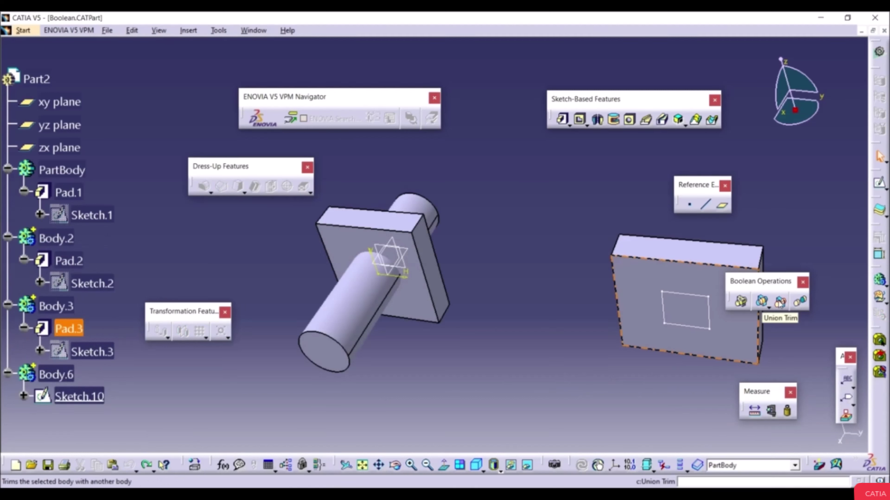
left_click(779, 302)
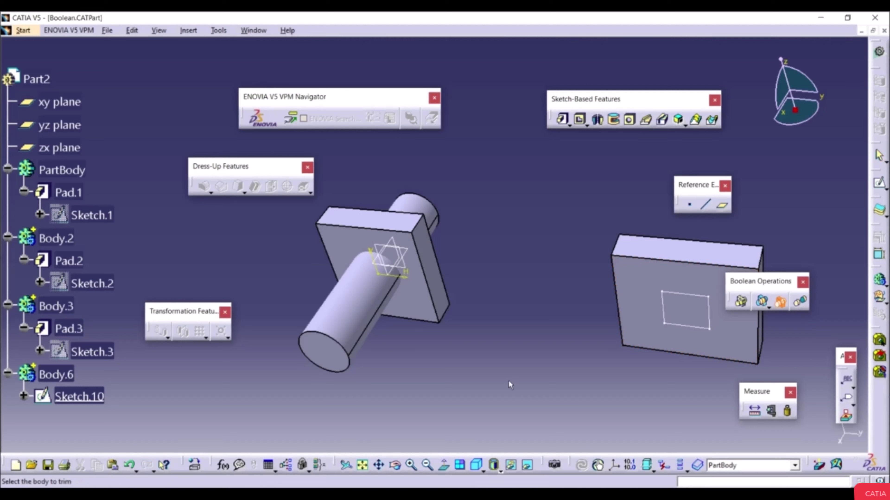
left_click(363, 301)
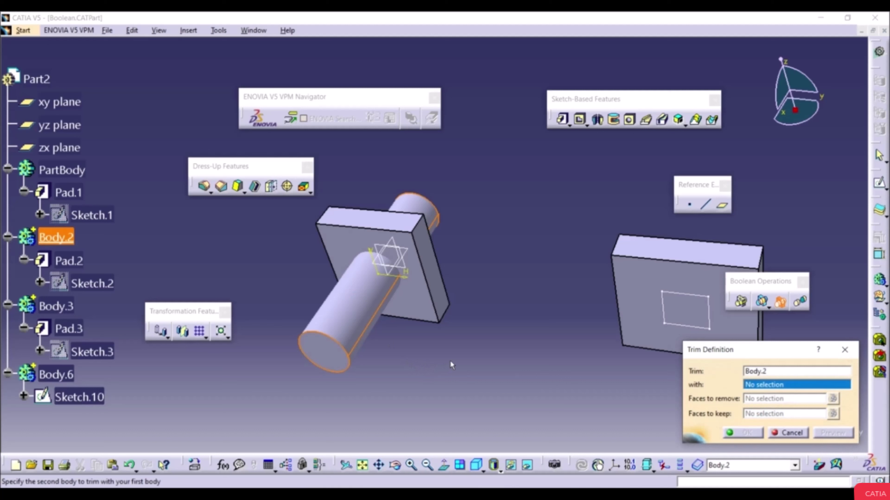
left_click(434, 313)
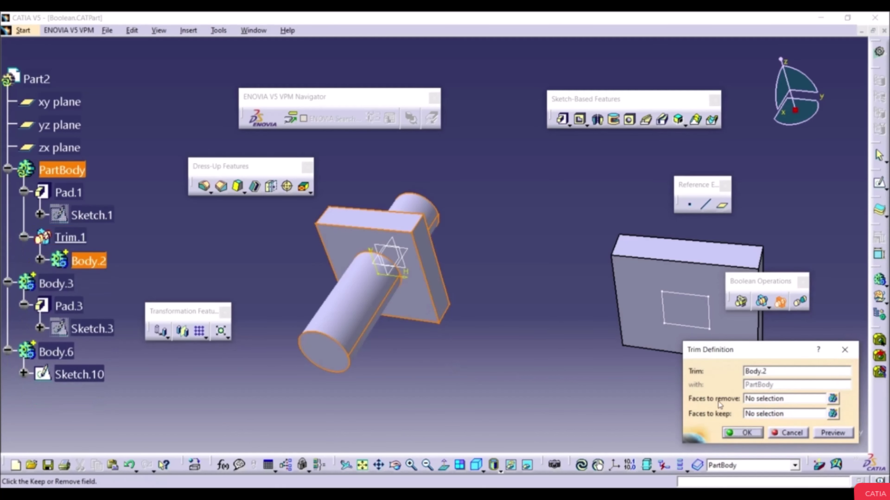
left_click(760, 399)
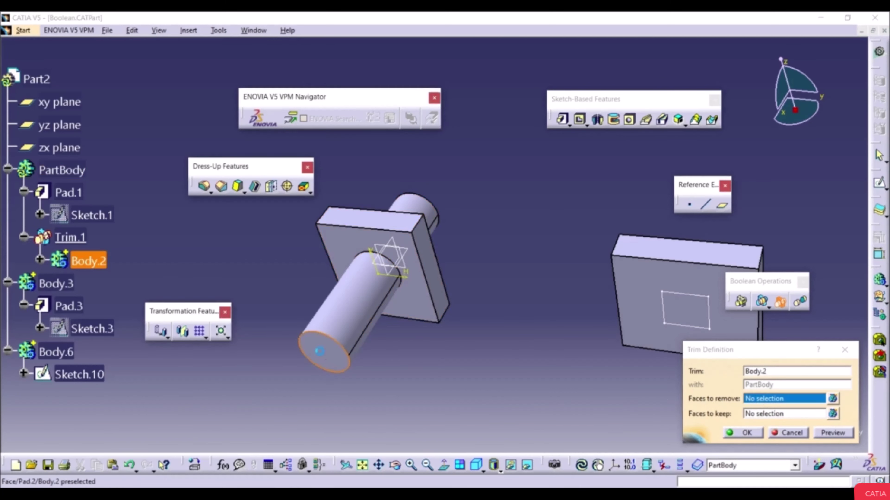
left_click(324, 353)
left_click(743, 433)
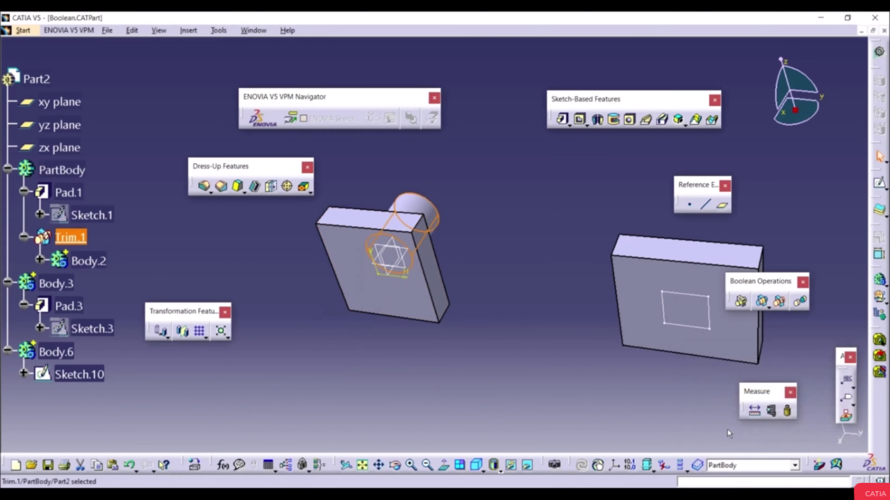
middle_click_drag(465, 373, 440, 324)
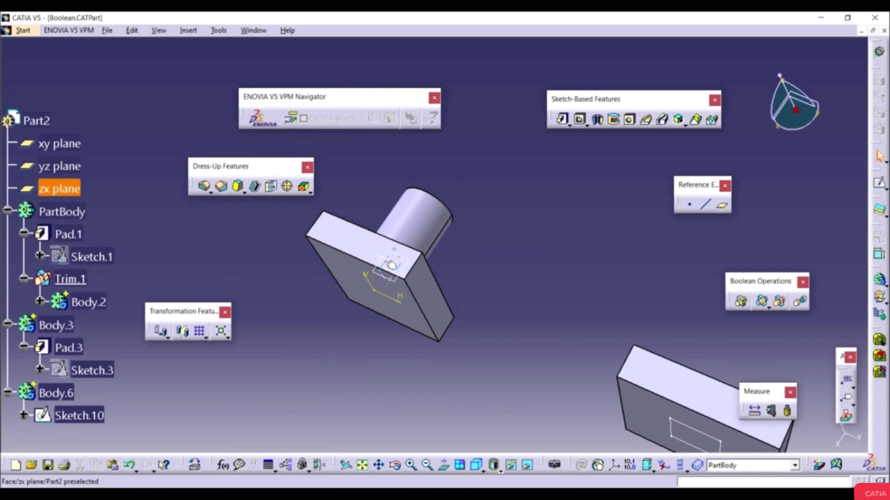
middle_click_drag(393, 255, 480, 343)
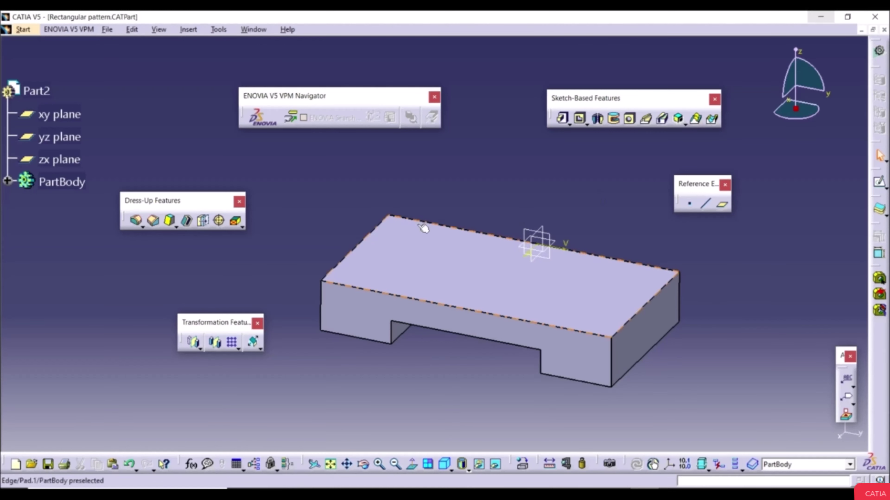
Step: Start a sketch on the block's top face and draw a circle of about 9.8 mm radius near one corner
left_click(580, 291)
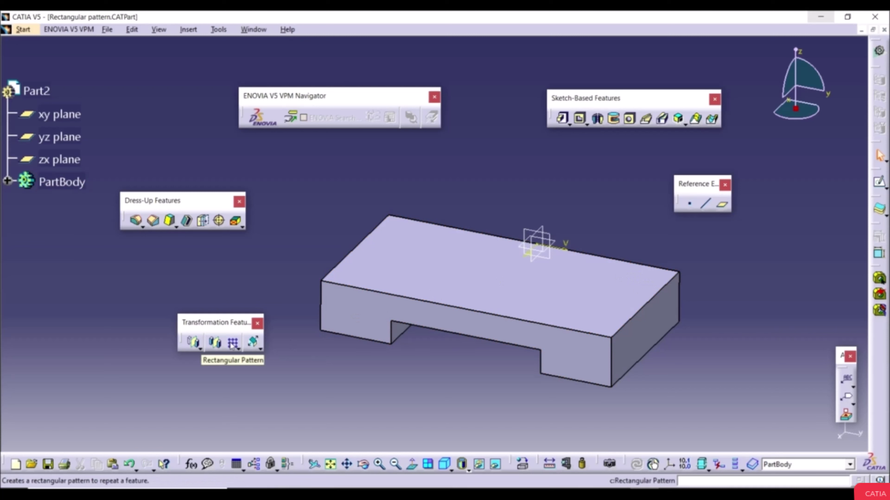
left_click(621, 308)
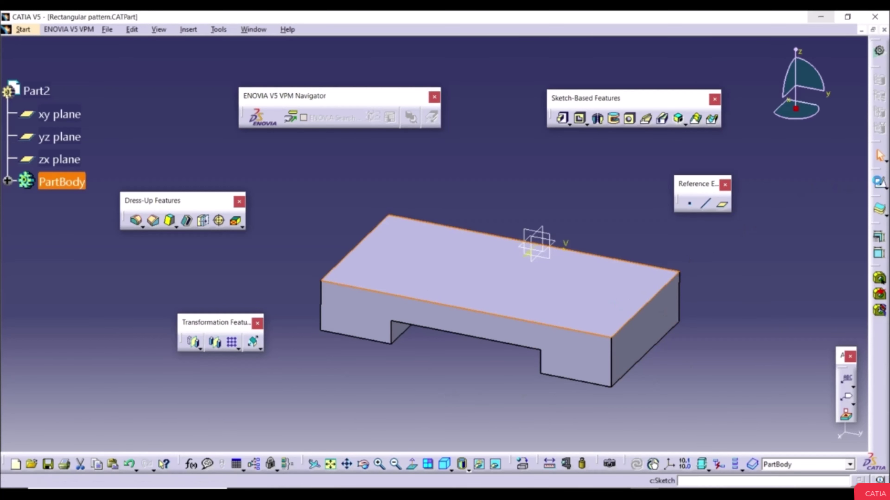
left_click(879, 181)
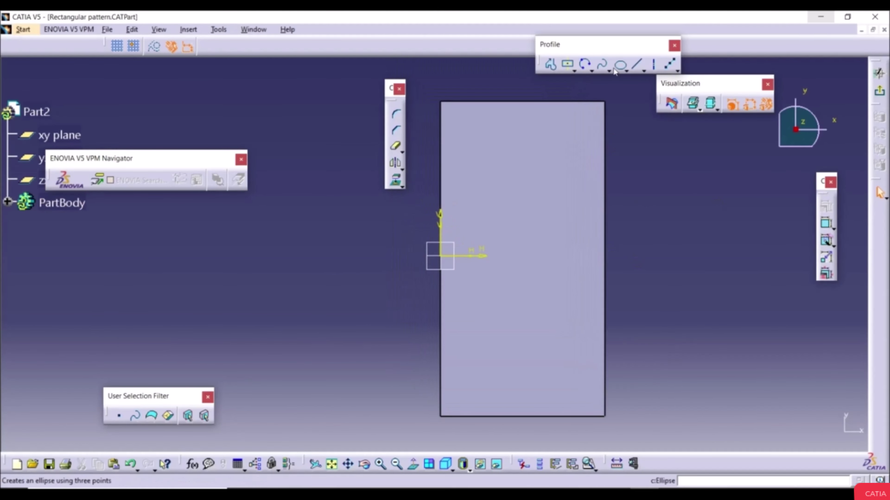
left_click(592, 71)
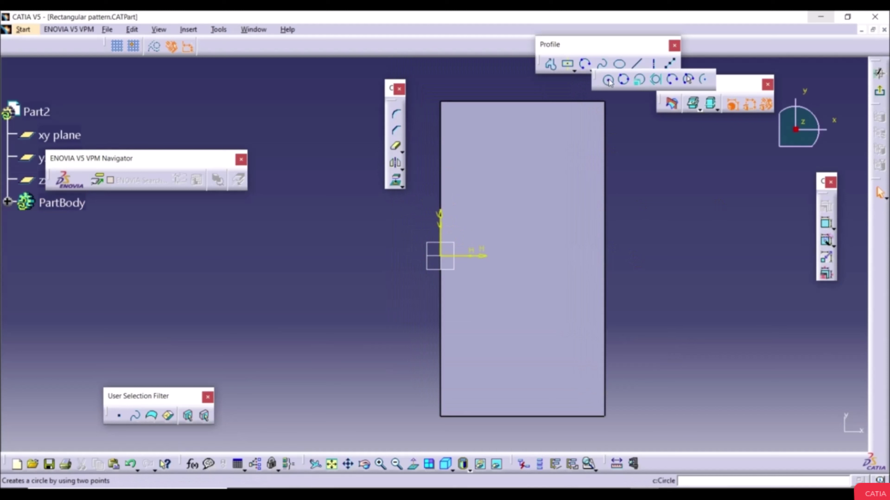
left_click(609, 80)
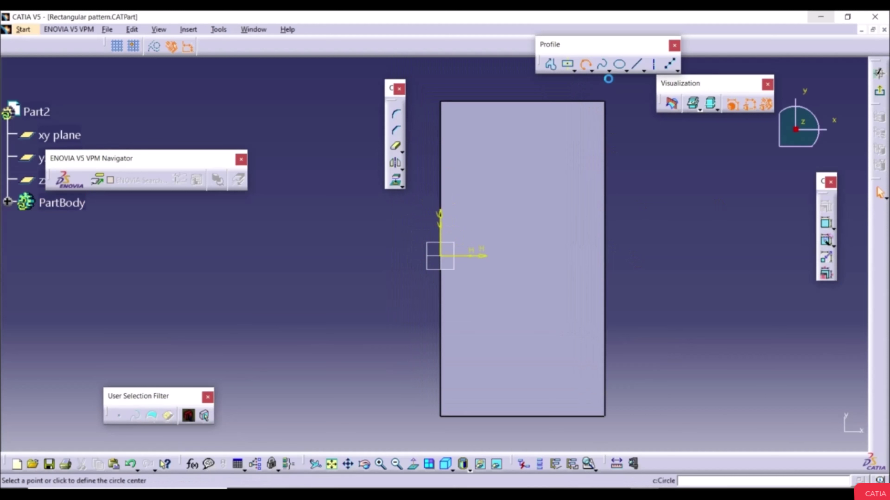
left_click(464, 126)
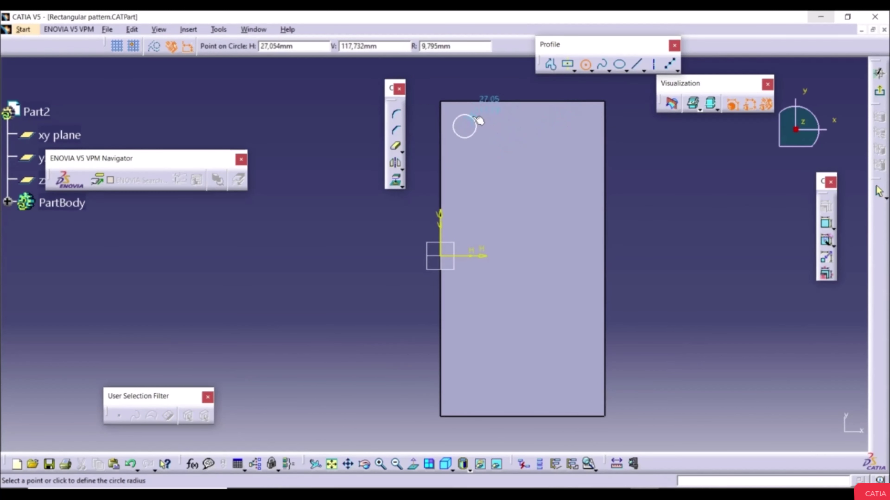
left_click(477, 119)
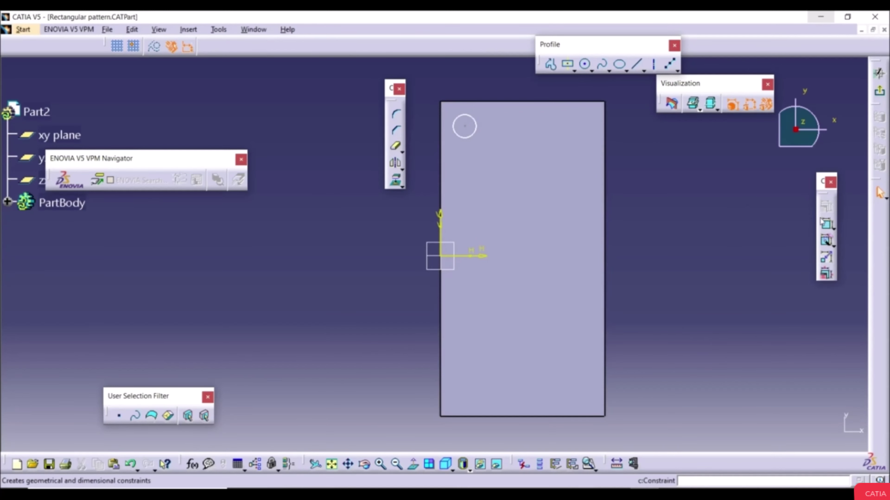
Step: Dimension the circle's diameter and set it to 20 mm
left_click(826, 225)
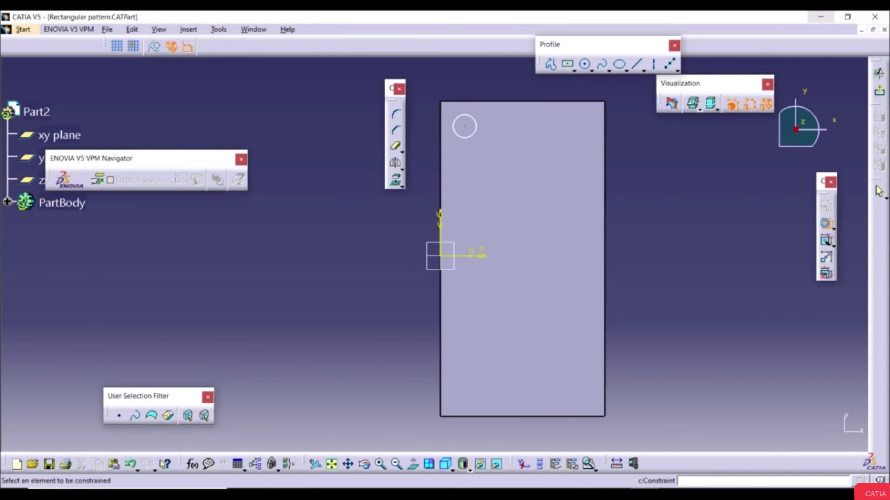
left_click(475, 135)
left_click(509, 140)
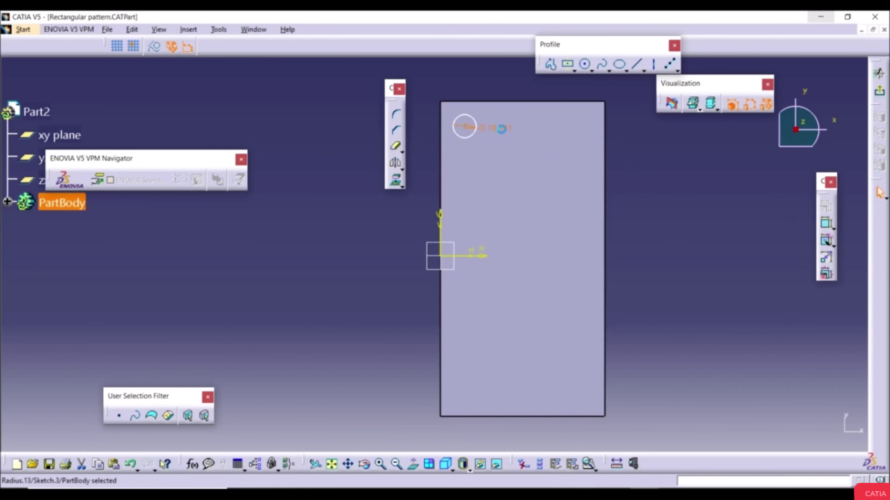
double_click(494, 128)
type("20")
key("Return")
Step: Constrain the circle to lie 10 mm from the nearest short edge of the block
left_click(825, 223)
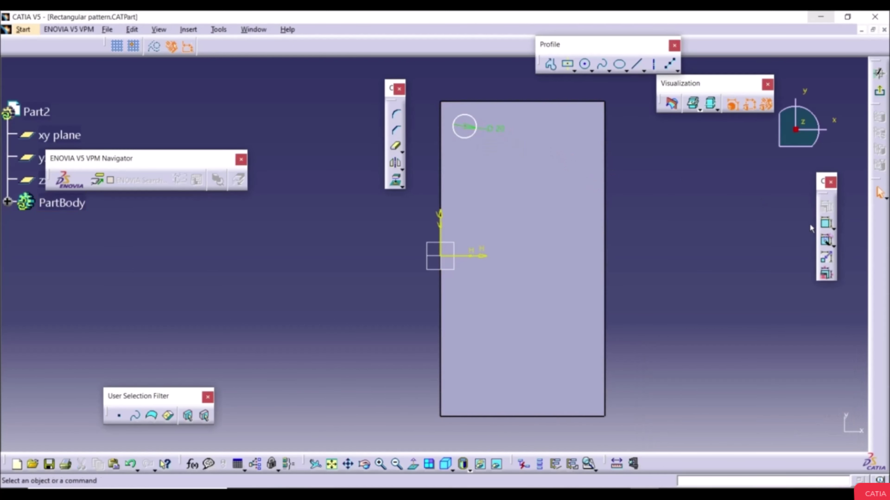
left_click(475, 120)
left_click(479, 102)
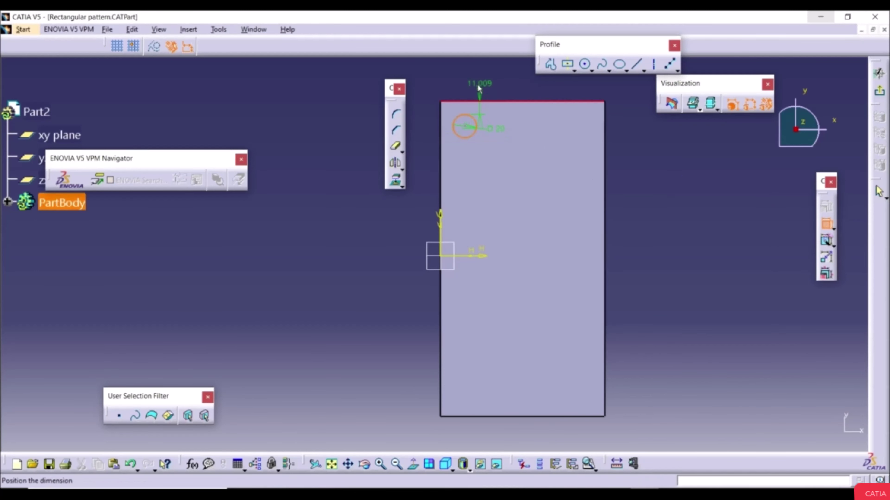
left_click(479, 87)
double_click(473, 81)
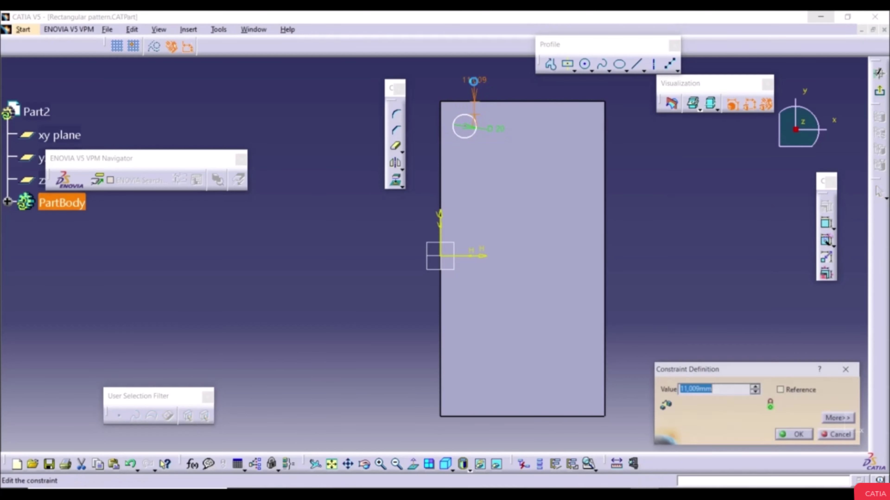
type("10")
key("Return")
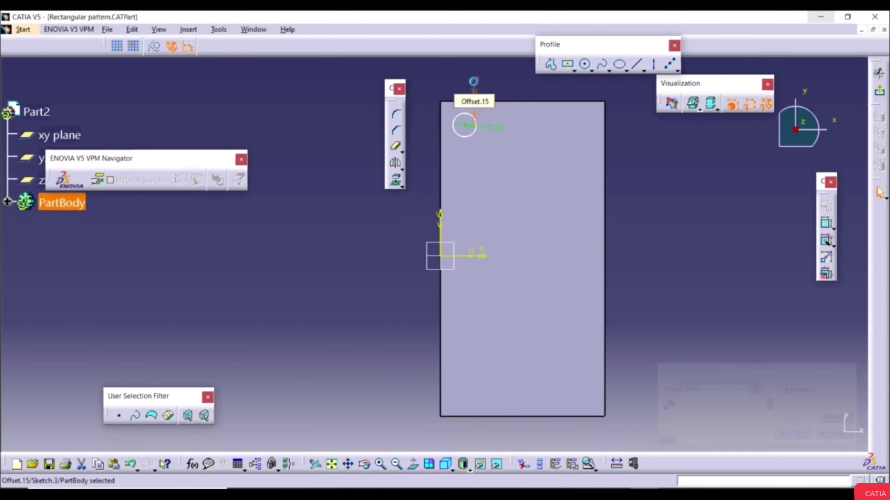
Step: Constrain the circle to lie 10 mm from the nearest long edge of the block, and exit the sketch
left_click(826, 225)
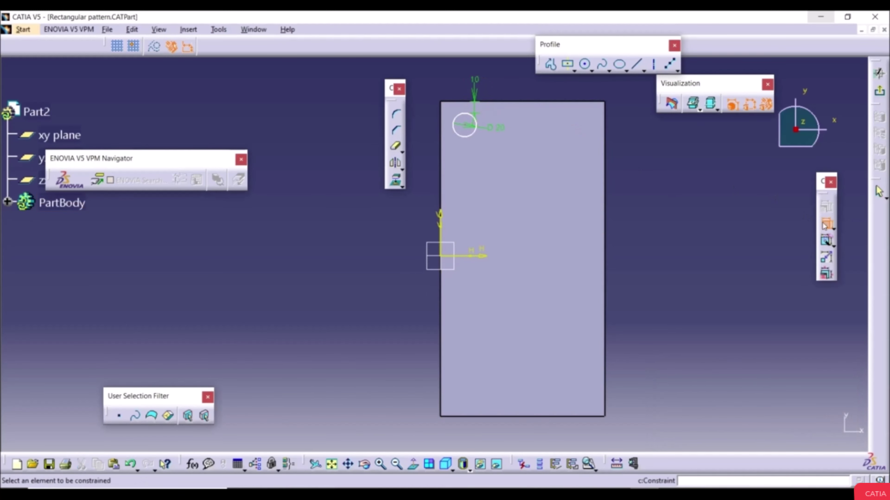
left_click(441, 149)
left_click(464, 137)
left_click(463, 154)
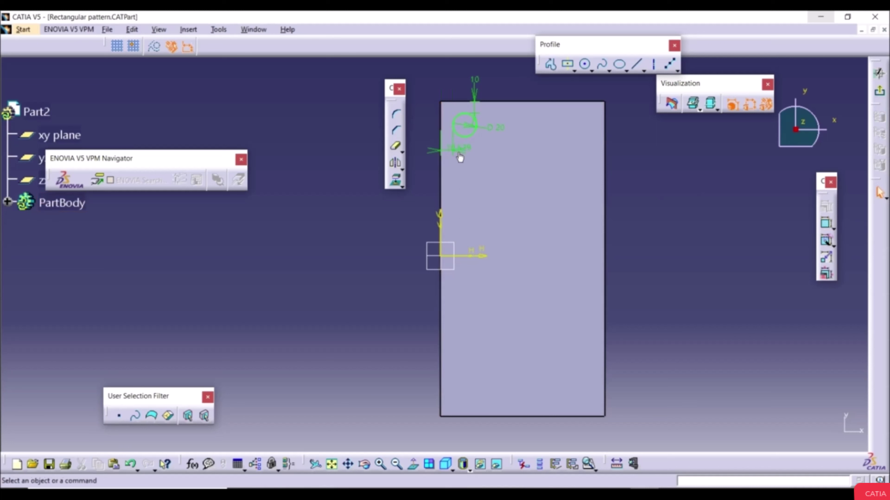
double_click(458, 155)
type("10")
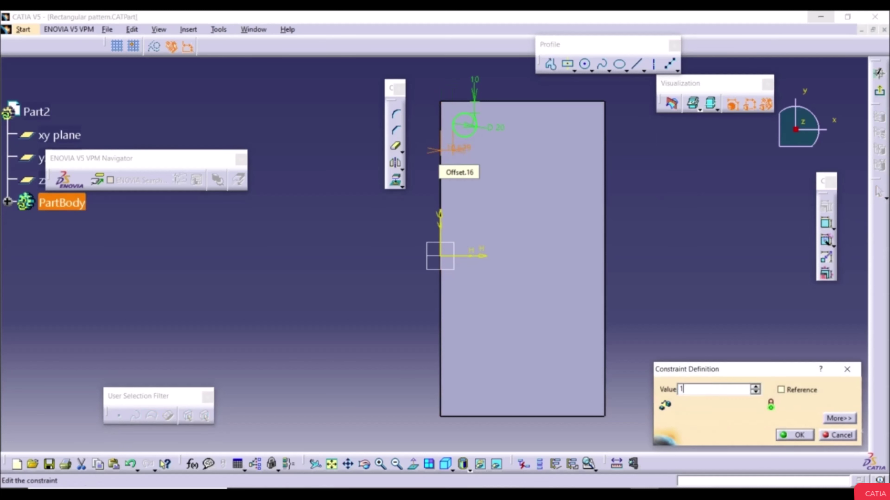
key("Return")
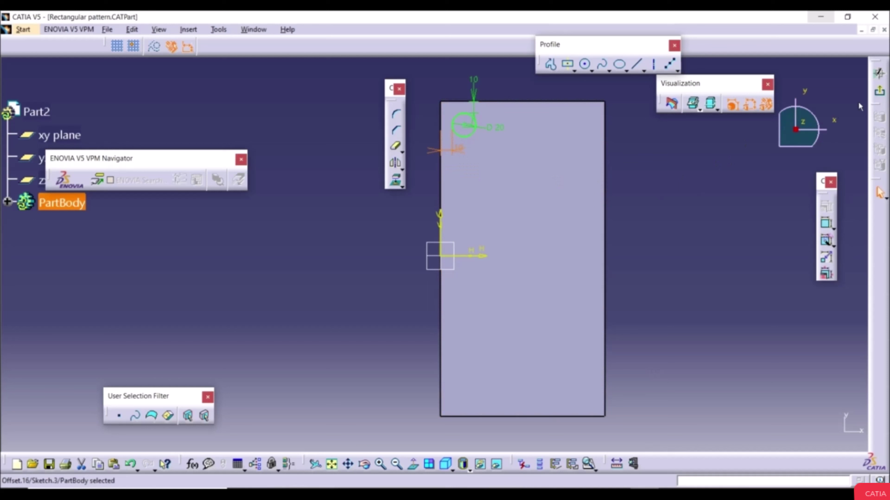
left_click(879, 90)
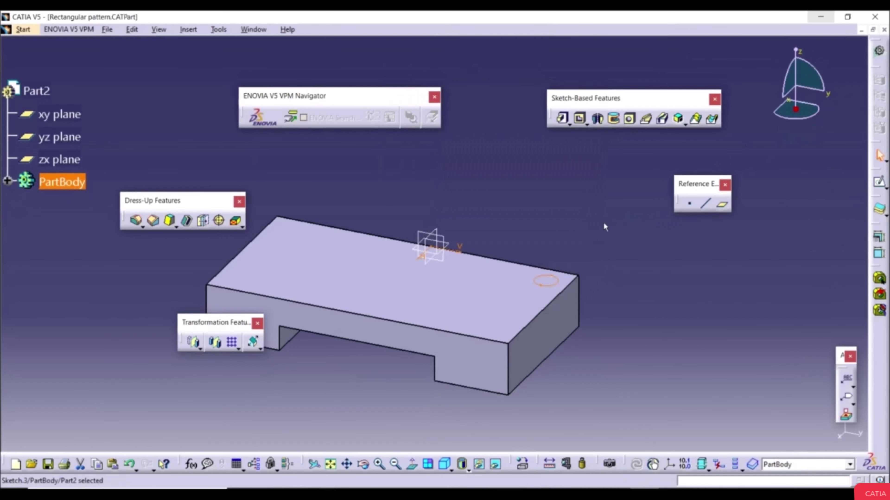
Step: Cut the circle into the block as a pocket 20 mm deep
left_click(580, 119)
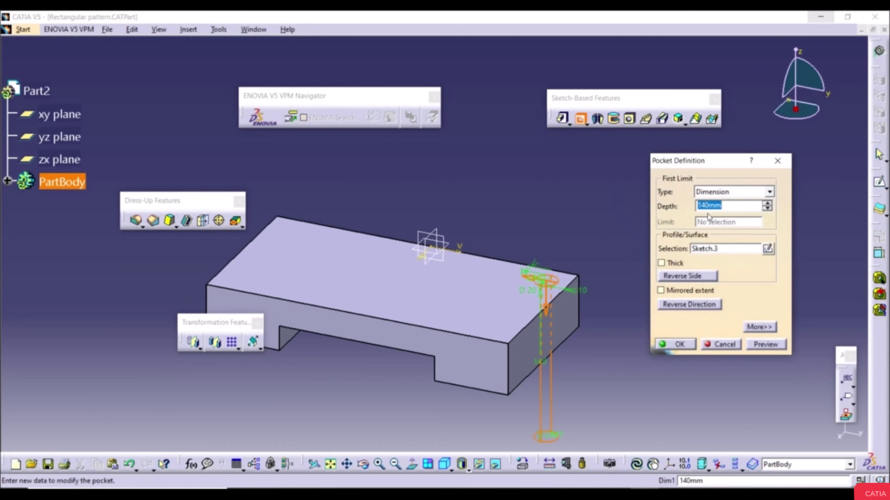
type("20")
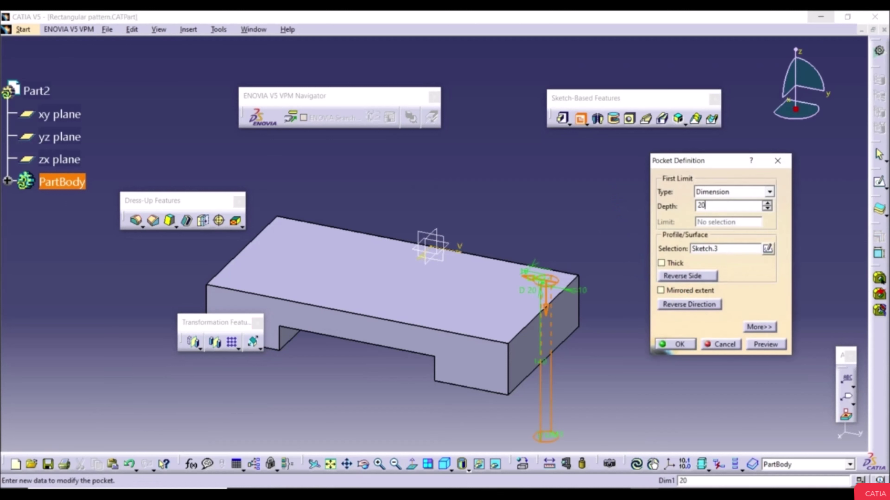
left_click(680, 344)
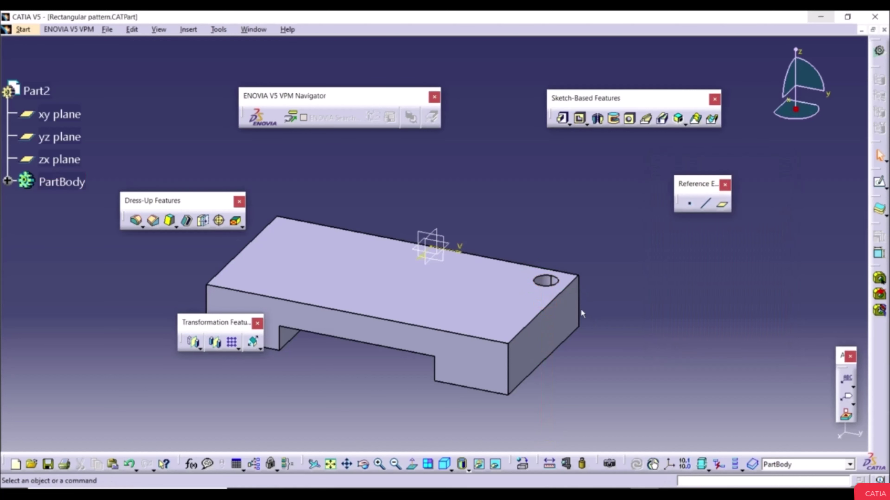
Step: Start a Rectangular Pattern and set 10 instances in the first direction
middle_click_drag(533, 294, 616, 305)
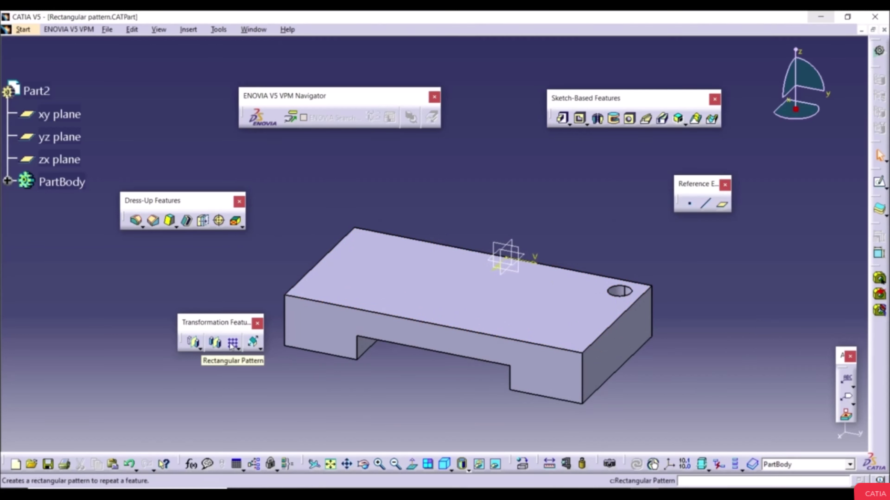
left_click_drag(213, 340, 181, 328)
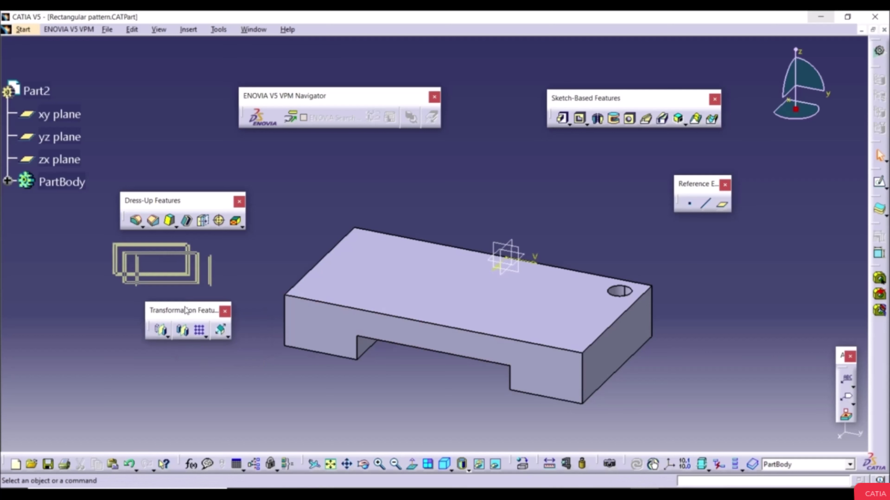
left_click(200, 331)
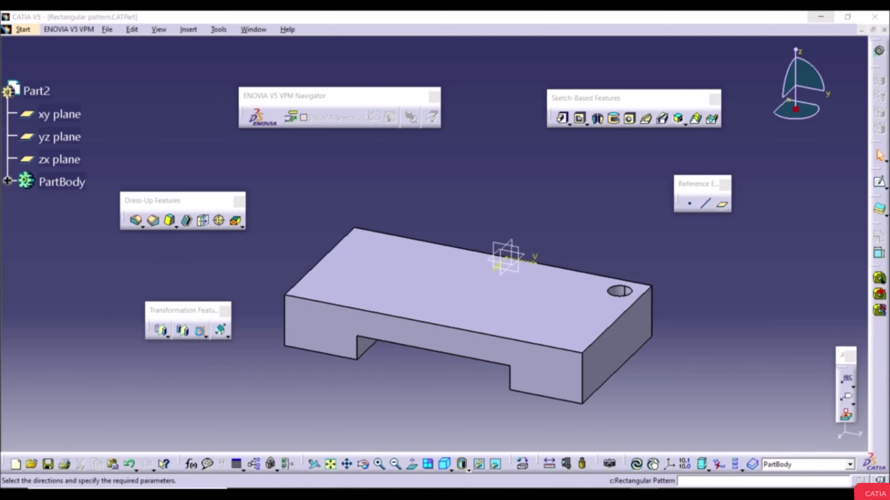
left_click_drag(231, 77, 146, 146)
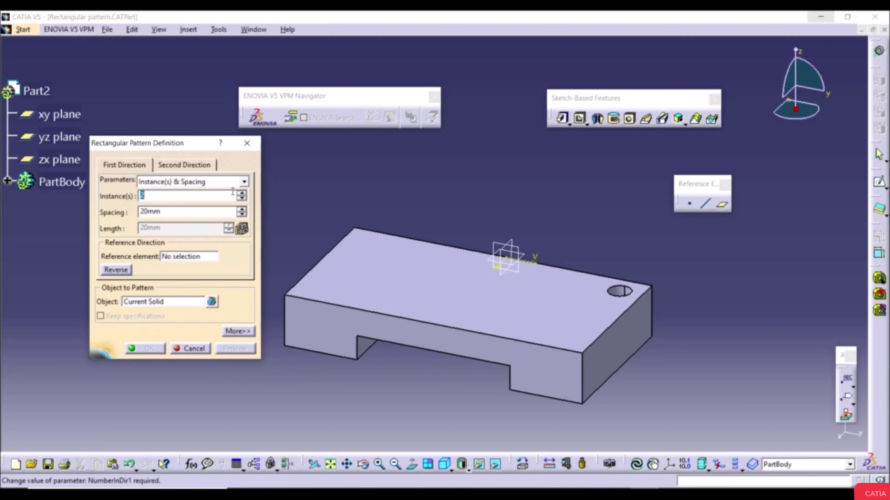
left_click(241, 193)
left_click(240, 193)
left_click(241, 193)
left_click(241, 194)
left_click(241, 193)
left_click(240, 194)
left_click(241, 193)
left_click(166, 212)
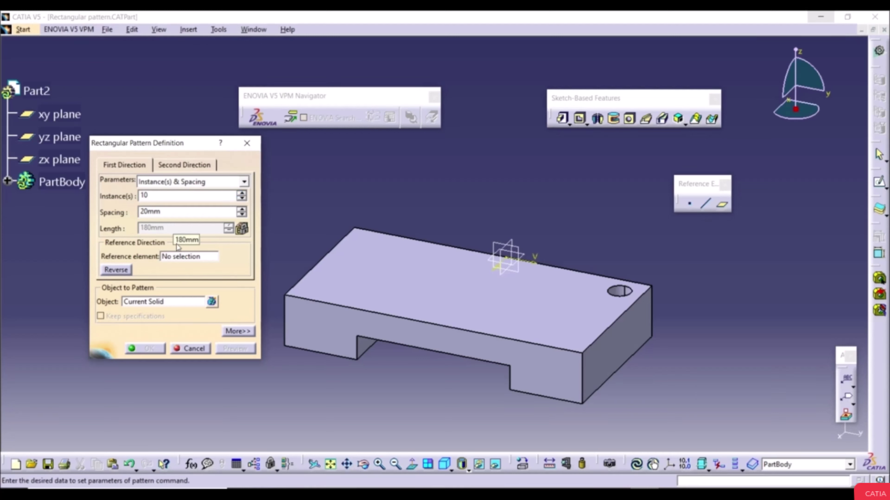
Step: Choose the round pocket as the object to pattern and the block's adjacent long top edge as the first direction's reference
left_click(140, 305)
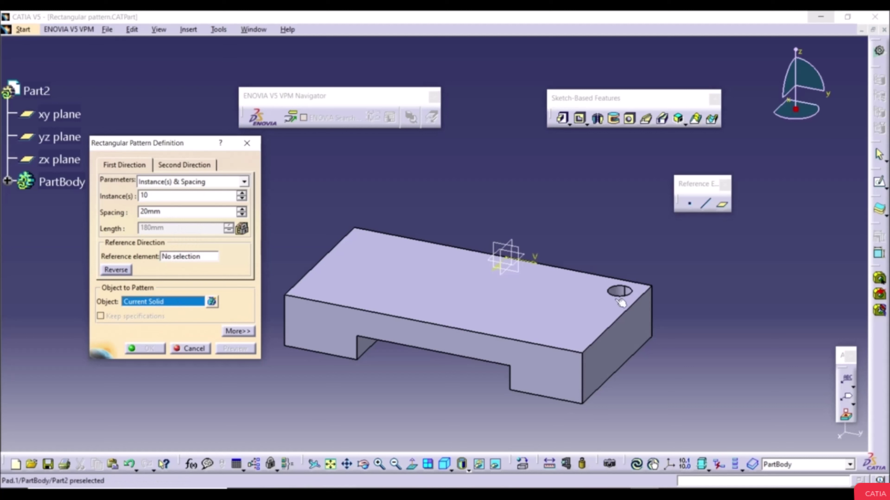
left_click(622, 290)
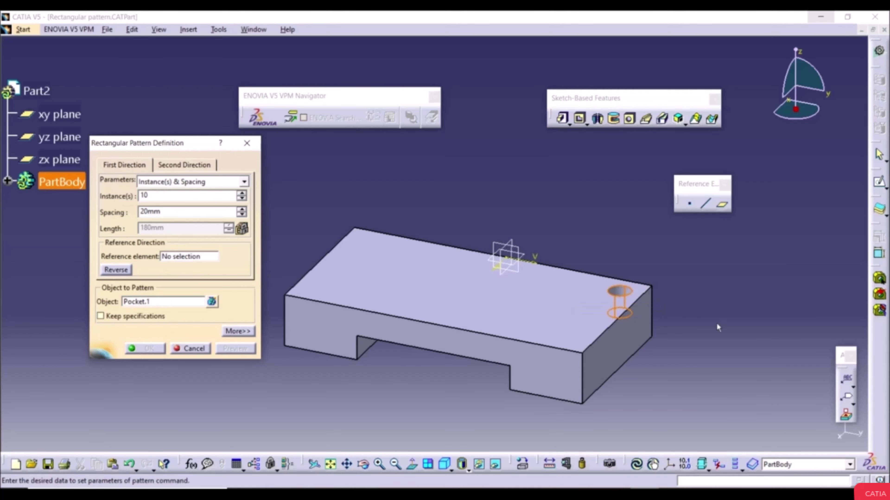
left_click(179, 257)
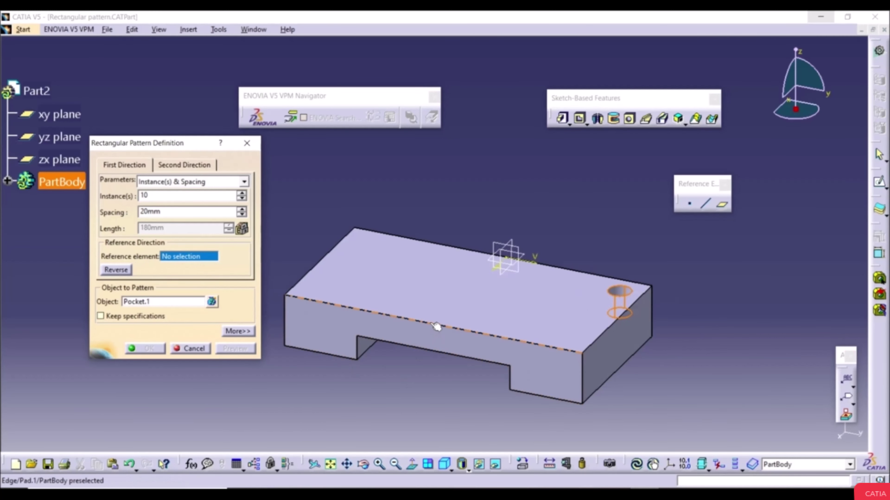
left_click(478, 251)
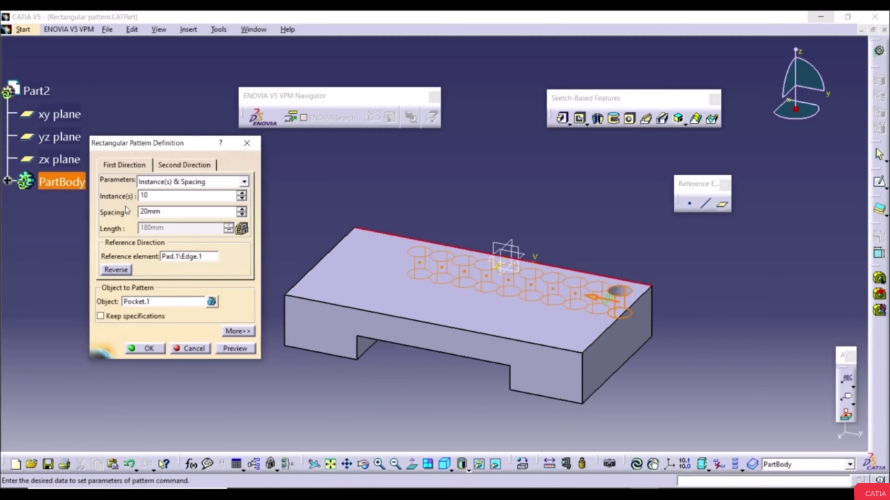
Step: Set the spacing of the pattern's first direction to 25 mm and check the previewed row of holes from above
left_click(240, 208)
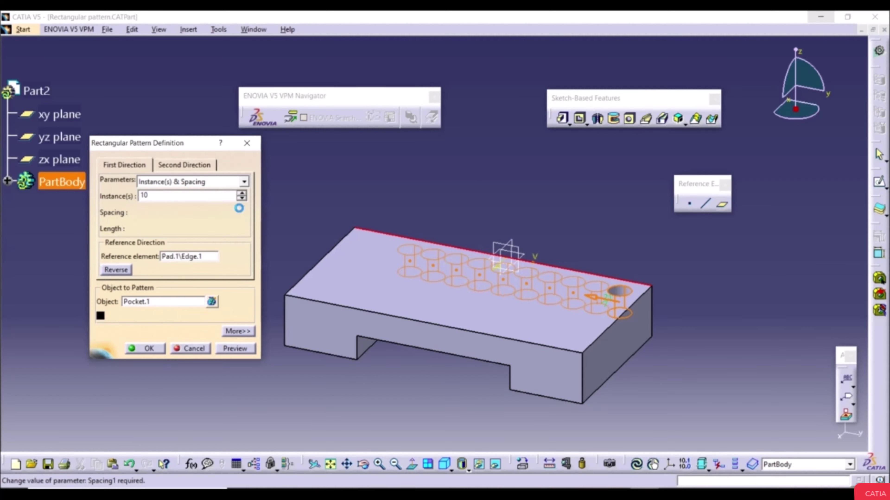
left_click(241, 208)
left_click(241, 209)
left_click(240, 208)
left_click(240, 208)
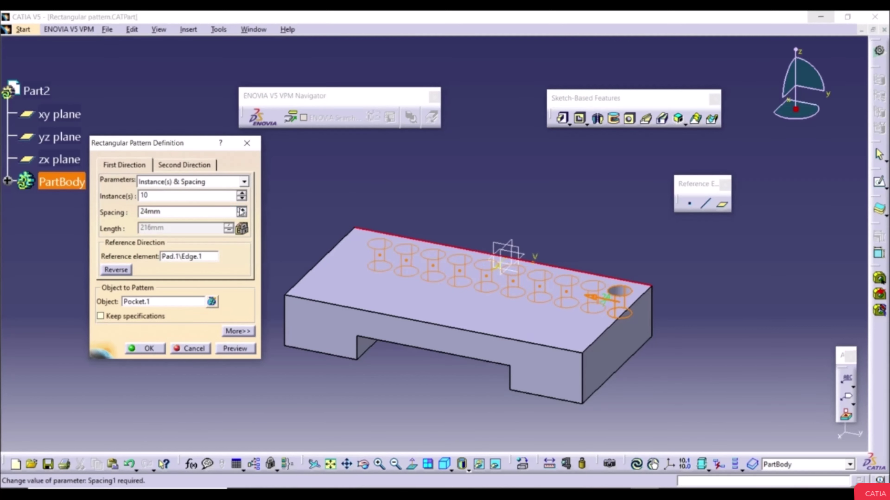
left_click(241, 209)
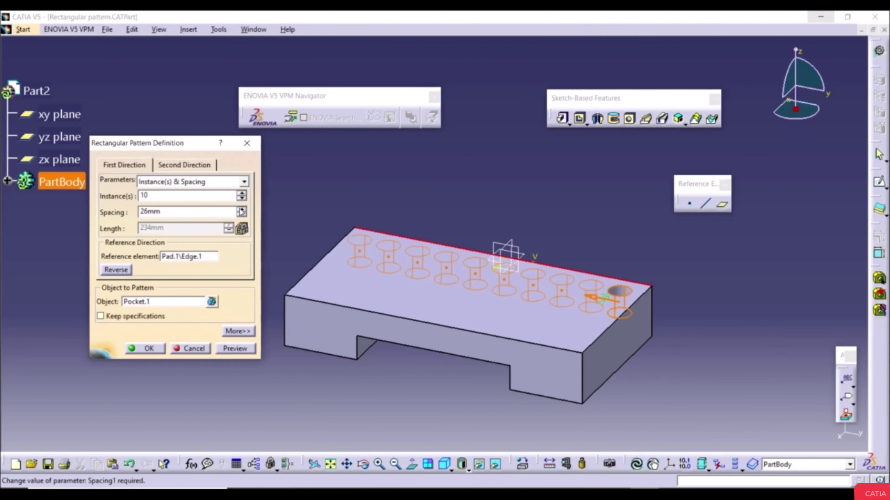
left_click(241, 214)
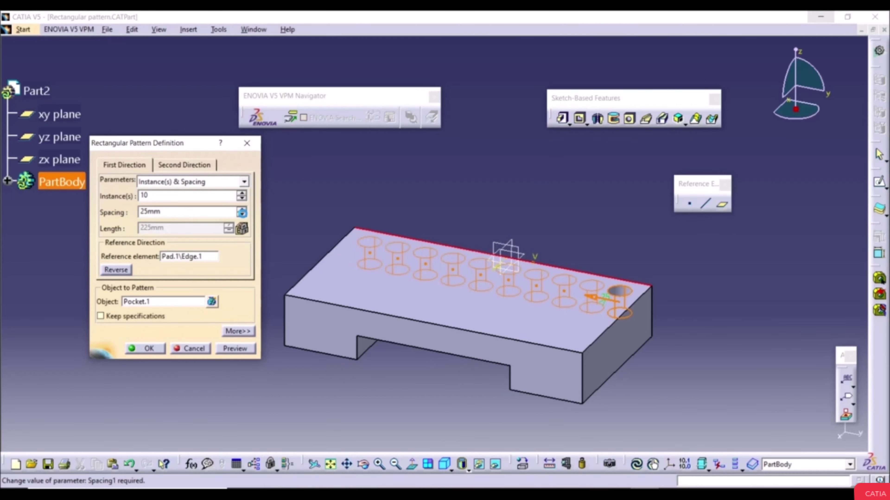
middle_click_drag(454, 256, 462, 330)
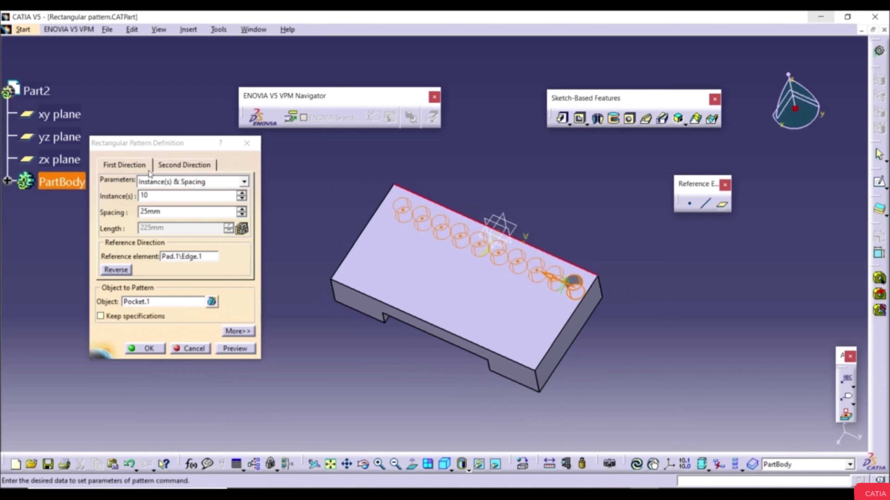
Step: Define the pattern's second direction with 5 instances along the block's short top edge beside the pocket
left_click(183, 165)
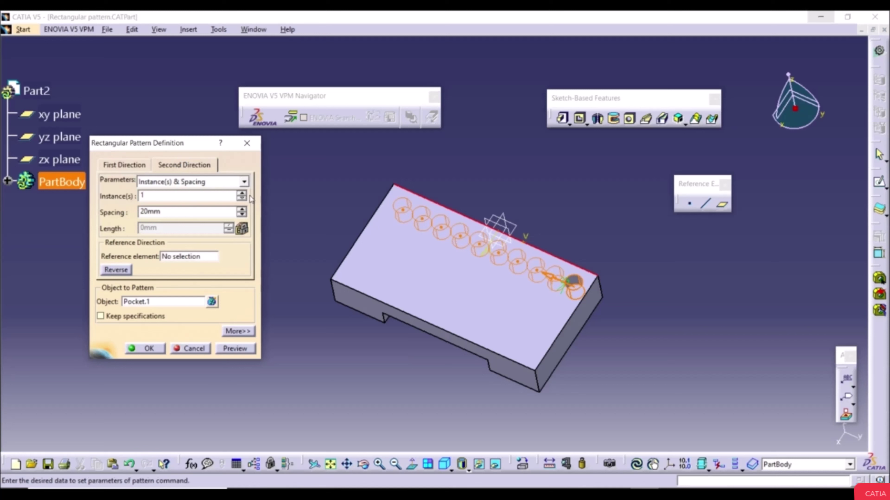
left_click(241, 193)
left_click(242, 194)
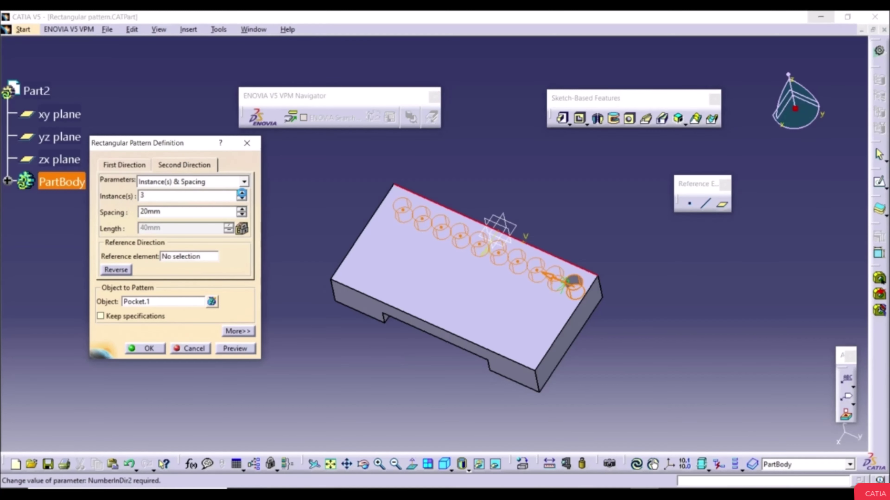
left_click(242, 194)
left_click(241, 194)
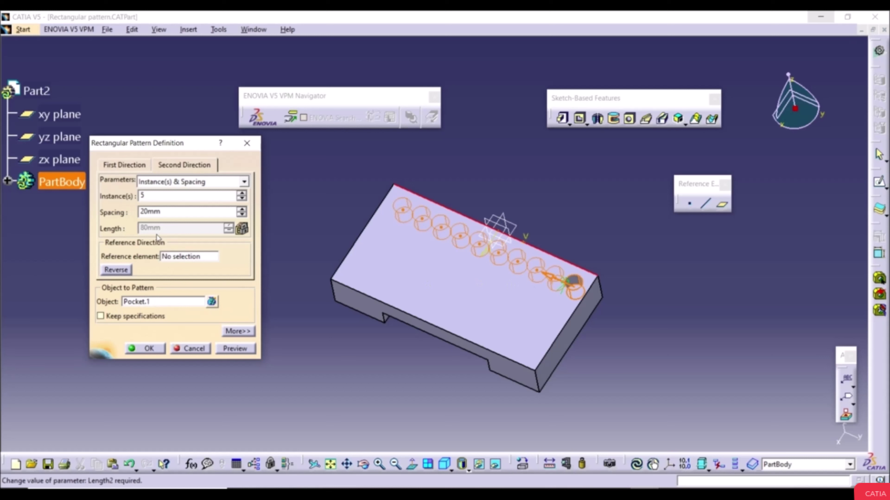
left_click(187, 257)
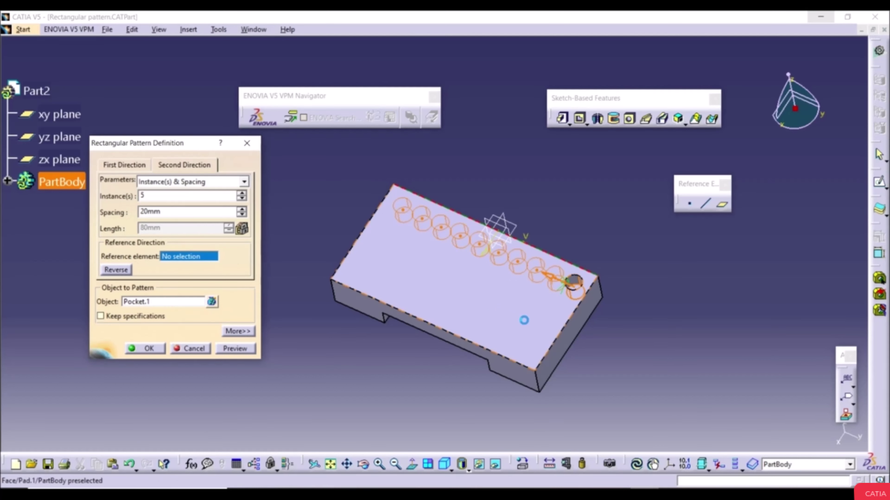
left_click(566, 334)
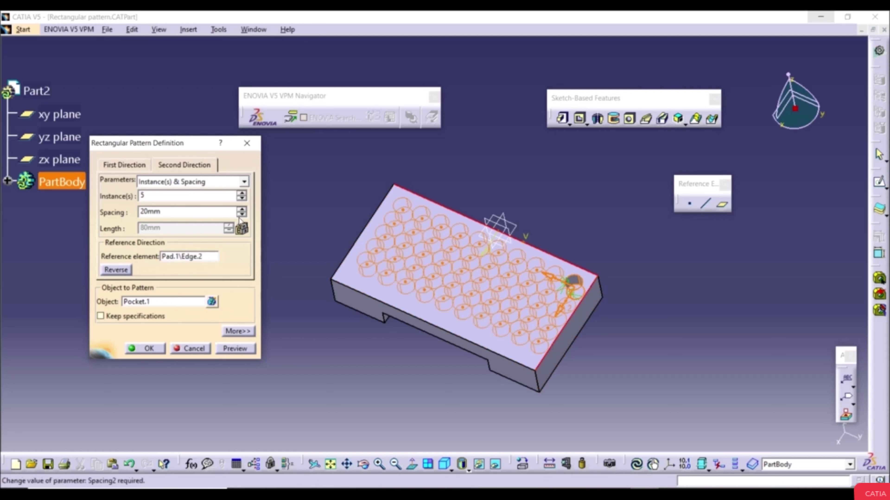
Step: Set the spacing of the pattern's second direction to 25 mm
left_click(242, 209)
left_click(242, 209)
left_click(242, 209)
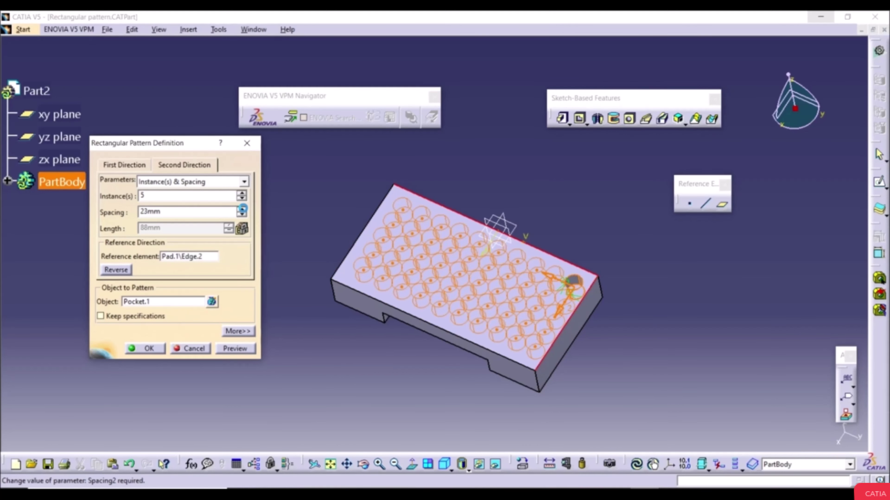
left_click(242, 209)
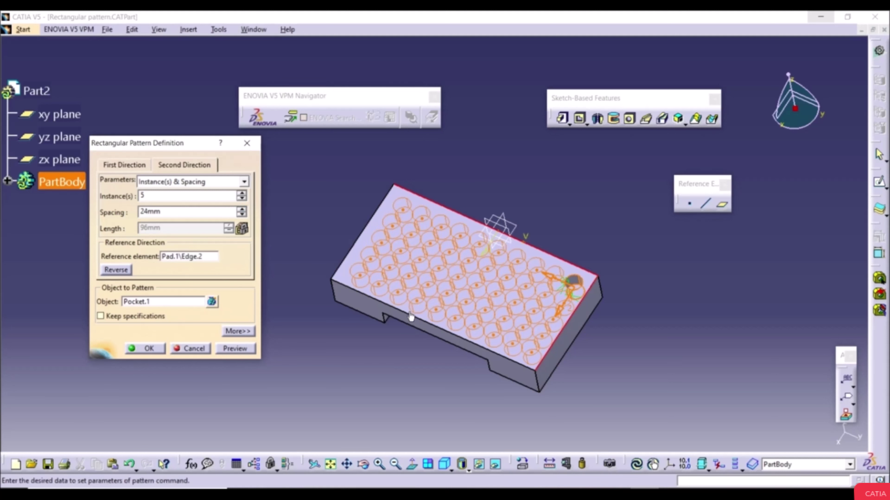
middle_click_drag(384, 326, 385, 329)
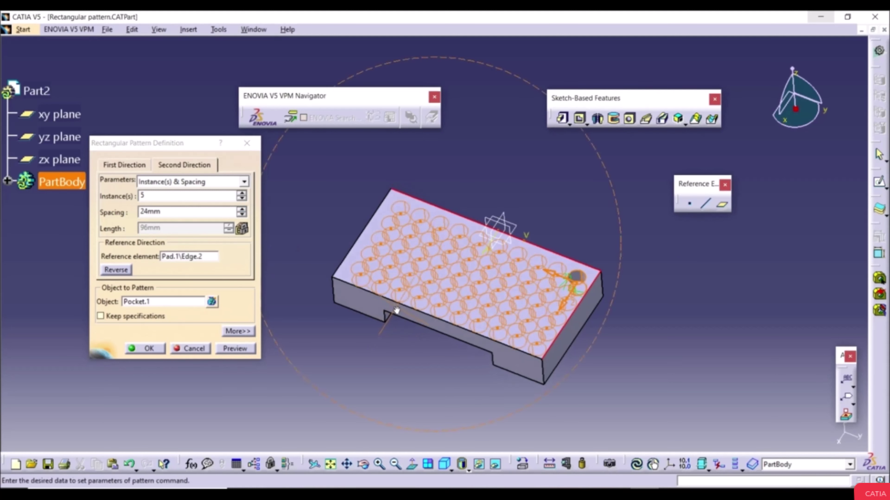
left_click(241, 209)
mouse_move(273, 291)
middle_mouse_down()
mouse_move(282, 319)
mouse_move(322, 294)
middle_mouse_up()
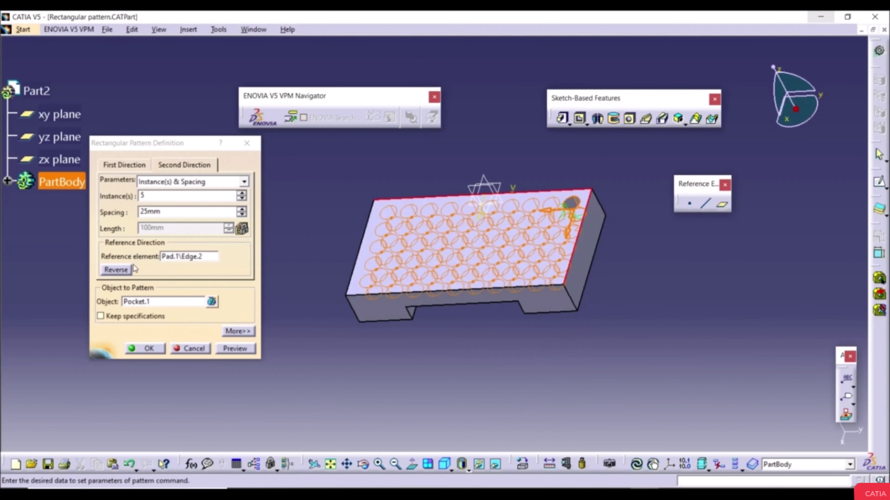
Step: Try reversing the pattern's second direction and its first direction, flipping each one back again
left_click(116, 270)
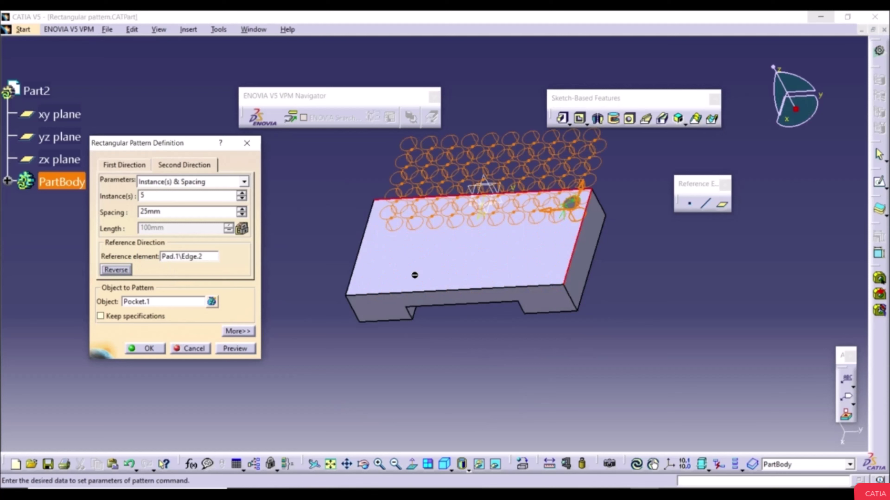
middle_click_drag(415, 274, 489, 242)
left_click(129, 271)
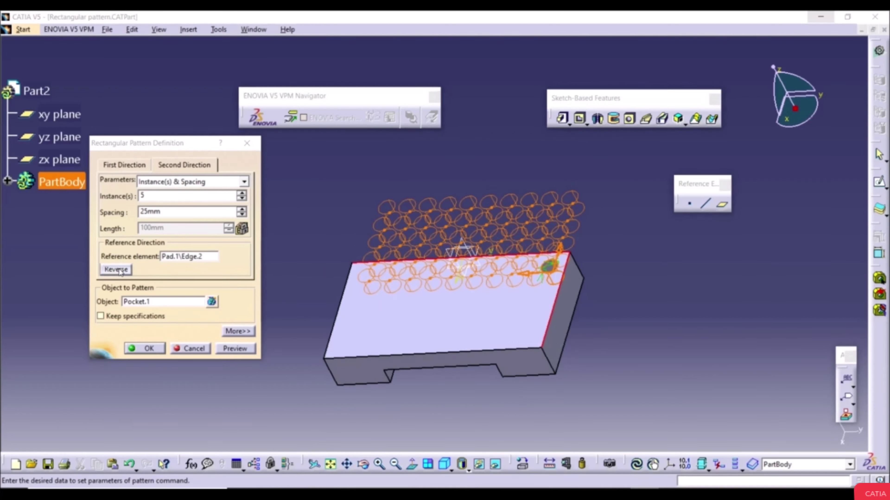
left_click(119, 167)
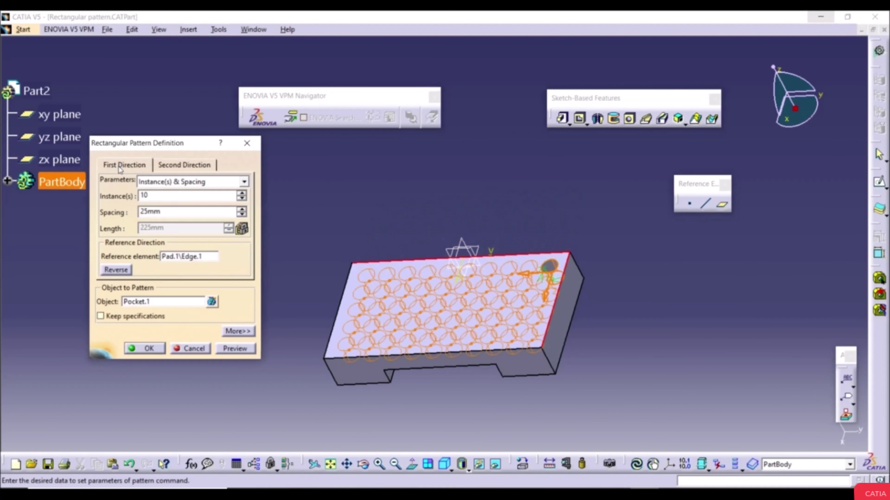
left_click(128, 271)
left_click(116, 270)
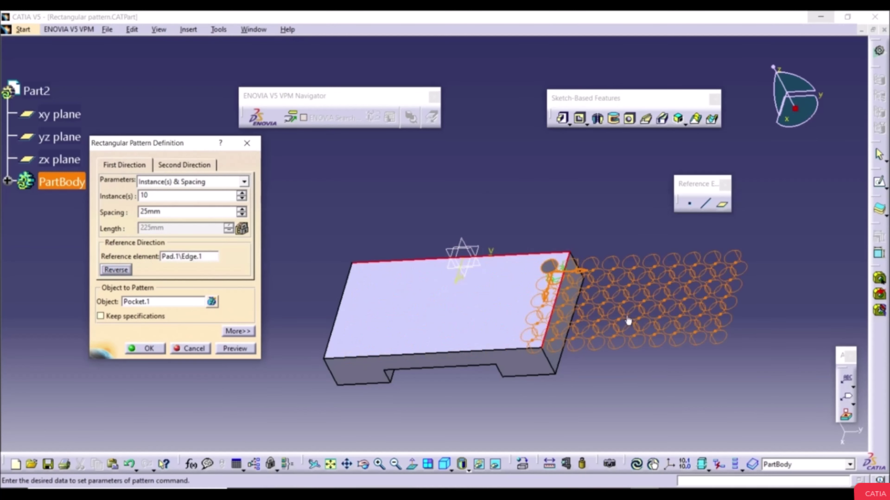
left_click(116, 271)
Step: Preview the two-direction grid of pockets and inspect it on the block from several angles
left_click(234, 332)
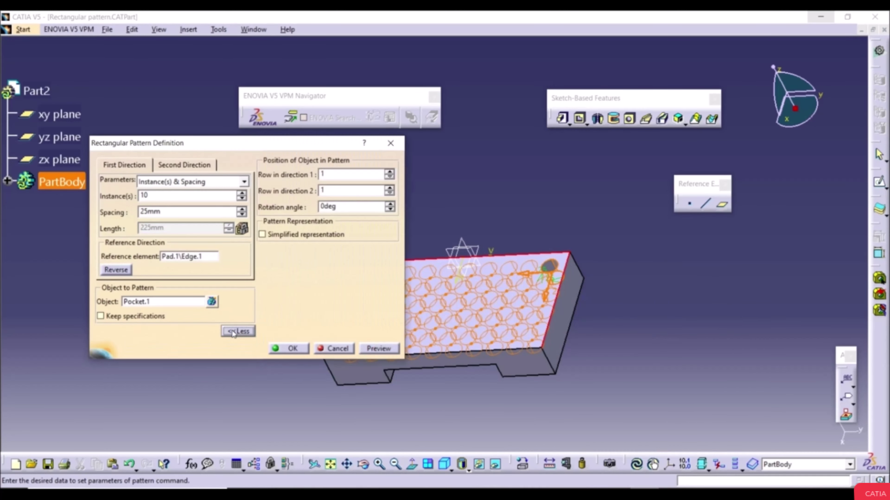
left_click(233, 331)
left_click(231, 349)
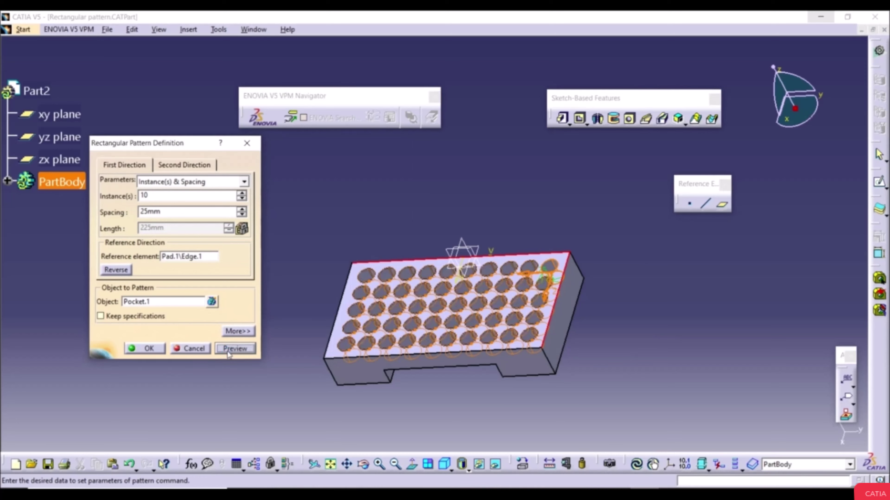
middle_click_drag(325, 355, 503, 327)
middle_click_drag(540, 301, 542, 256)
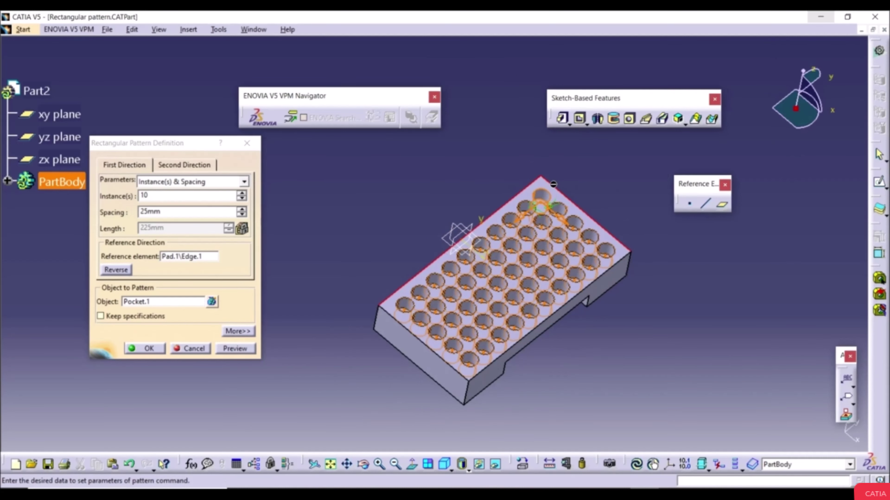
middle_click_drag(479, 355, 403, 343)
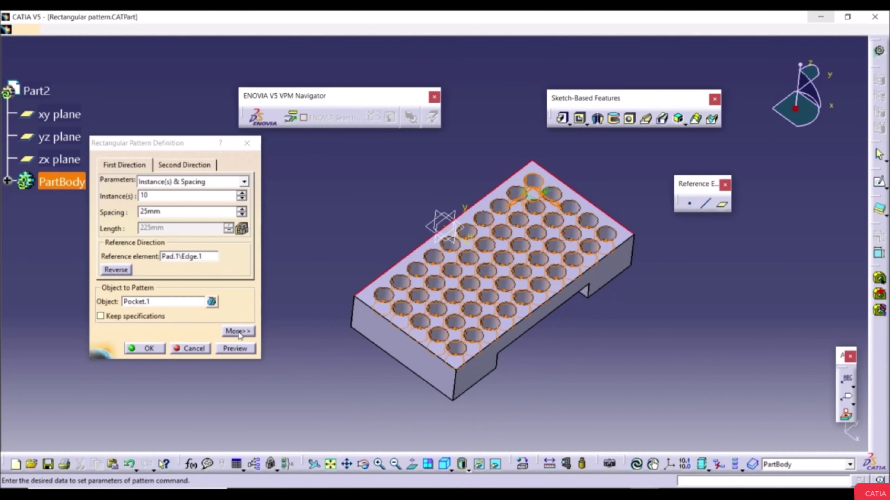
Step: Set the original pocket's position in the pattern to row 5 in direction 1 and preview the shifted grid
left_click(238, 332)
left_click_drag(255, 143, 191, 110)
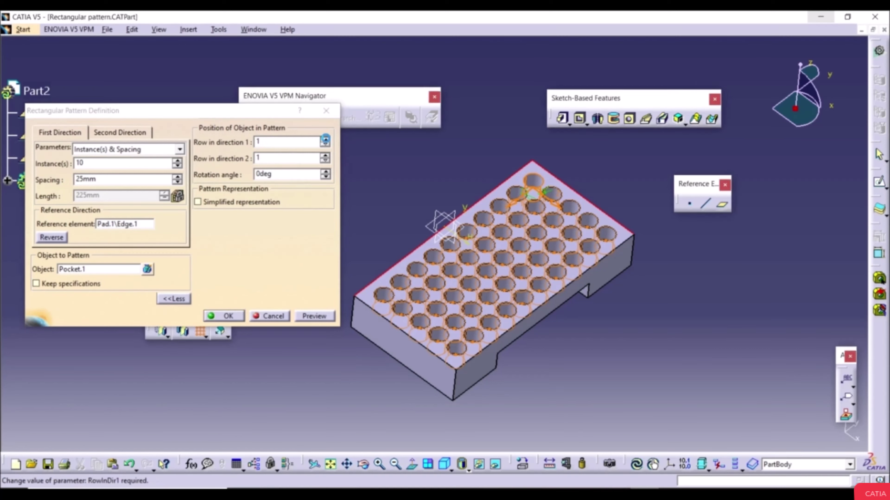
left_click(326, 139)
left_click(325, 139)
left_click(326, 139)
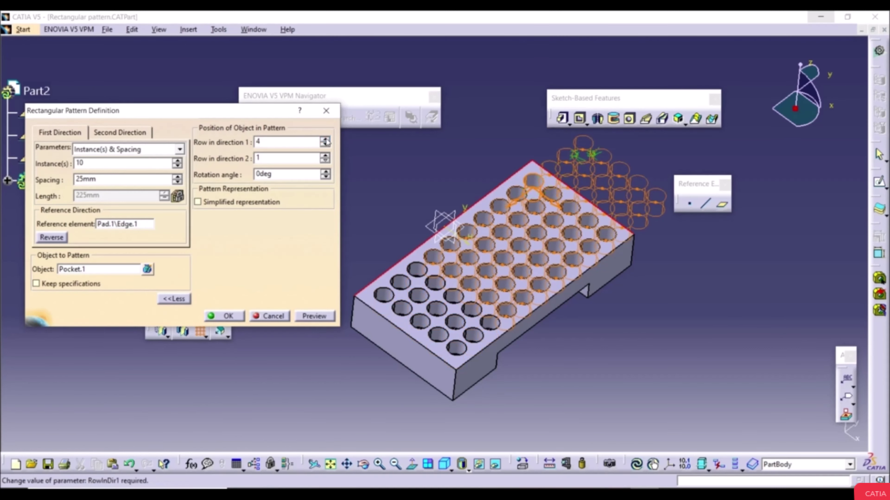
left_click(326, 139)
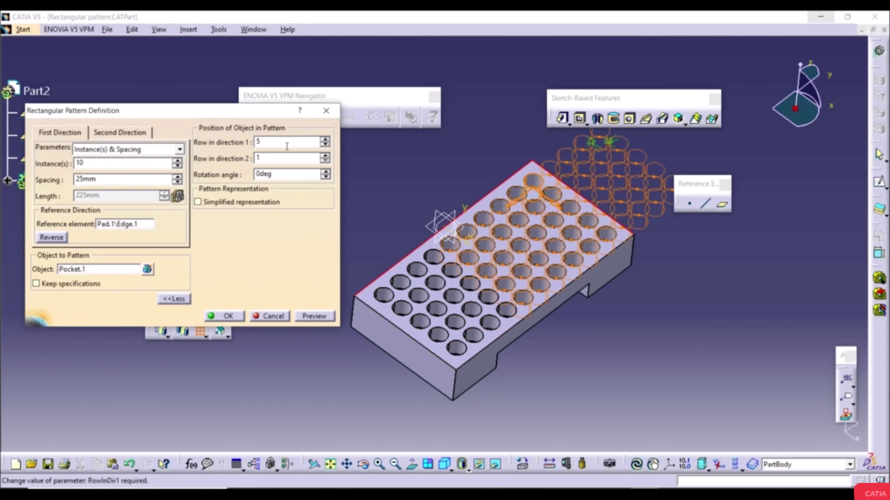
left_click(315, 317)
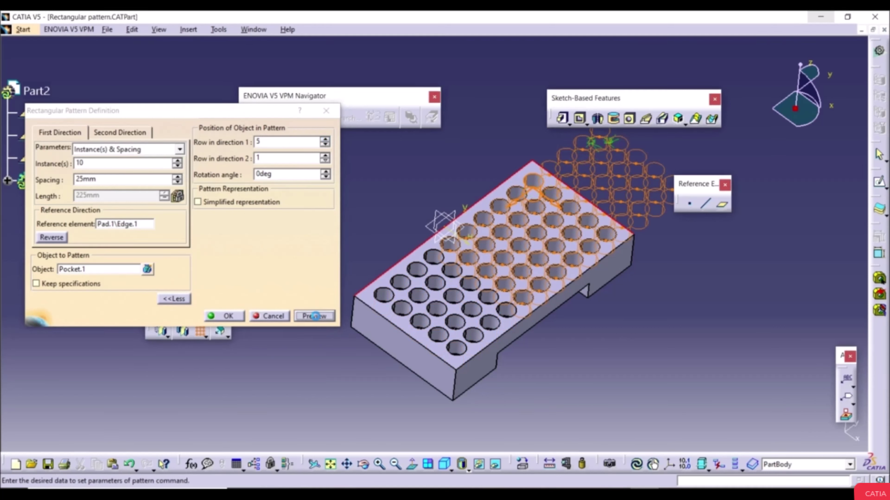
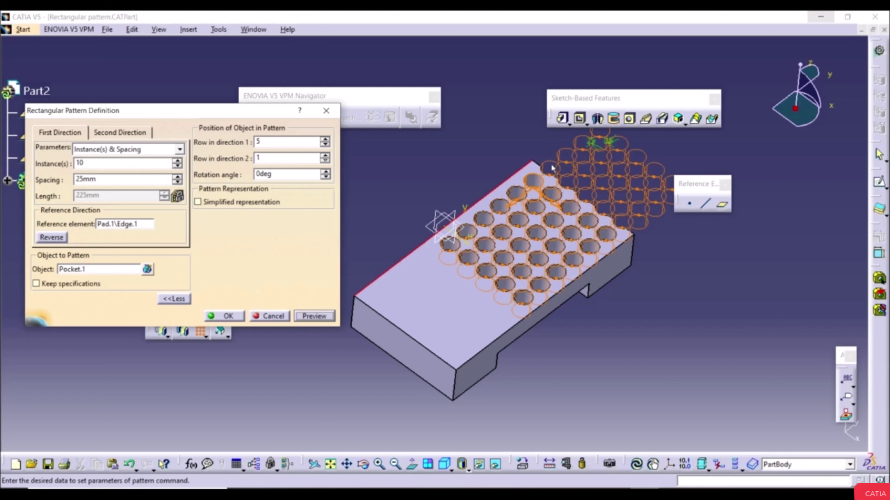
middle_click_drag(595, 129, 335, 283)
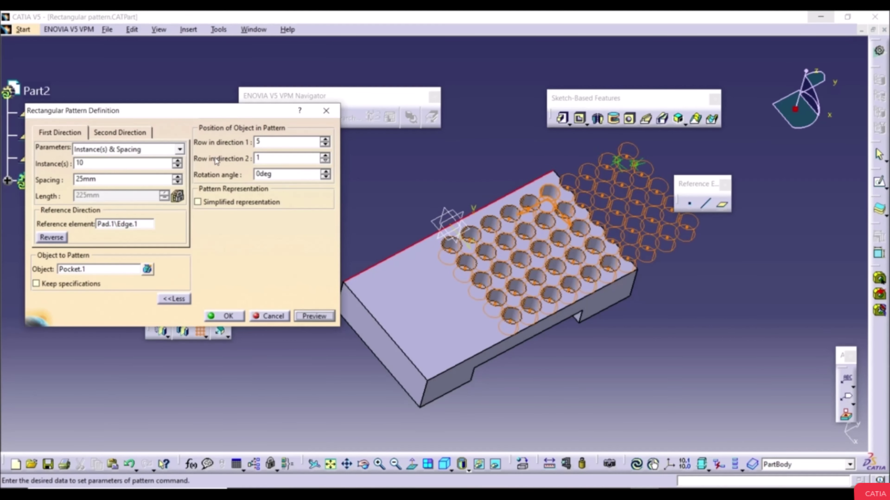
Step: Set the original pocket's position to row 3 in direction 2 and preview the pattern
left_click(325, 157)
left_click(325, 157)
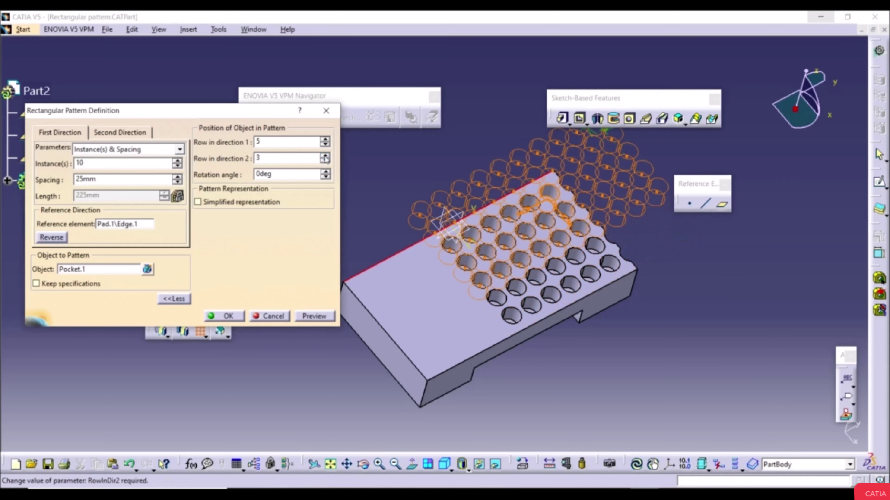
left_click(311, 317)
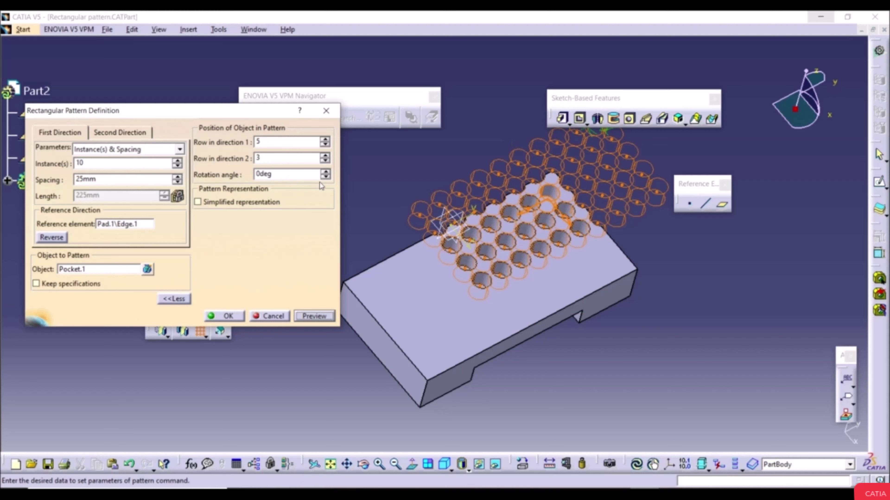
Step: Rotate the pattern by 45 degrees, preview it and create the rectangular pattern of pockets
left_click_drag(326, 172, 326, 172)
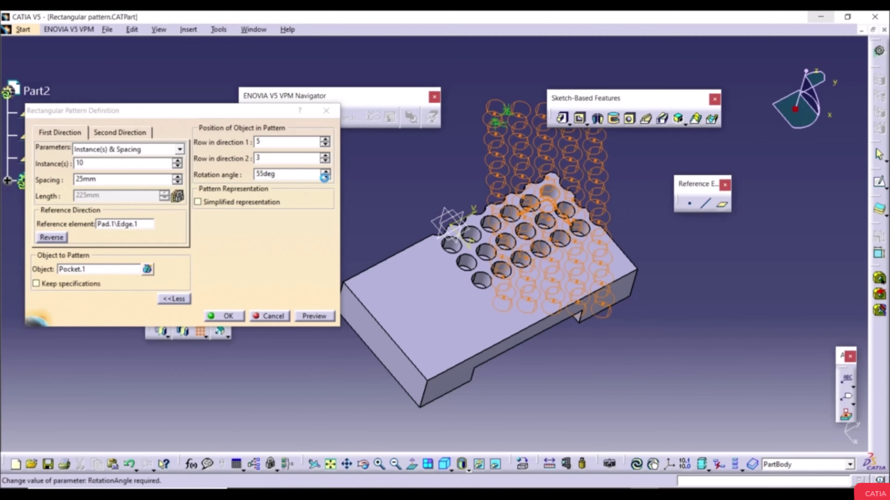
left_click(326, 178)
left_click(325, 178)
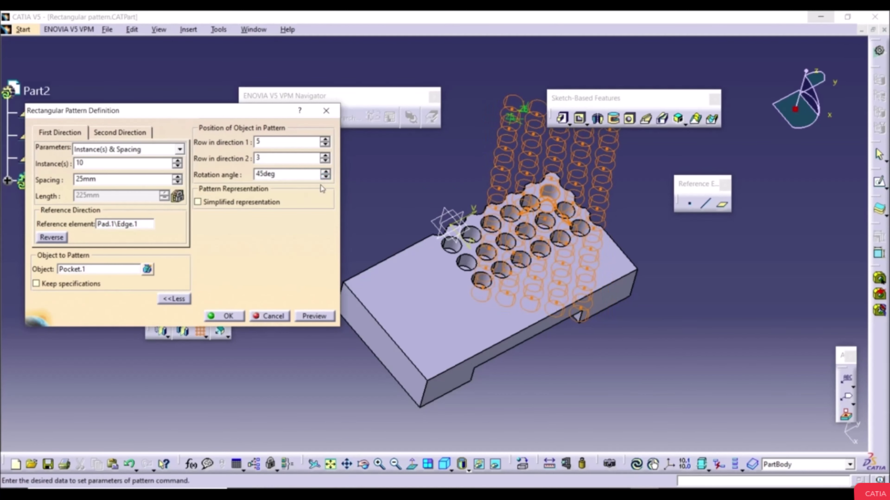
left_click(311, 315)
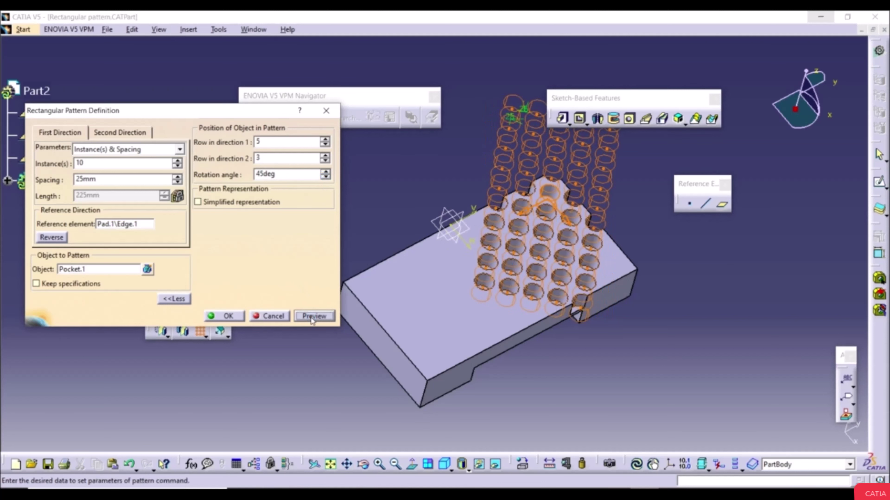
left_click(229, 316)
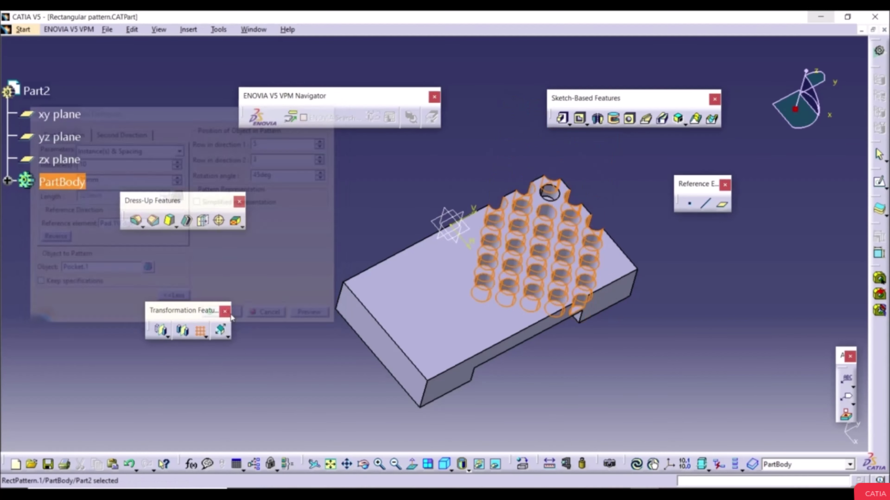
middle_click_drag(623, 358, 495, 301)
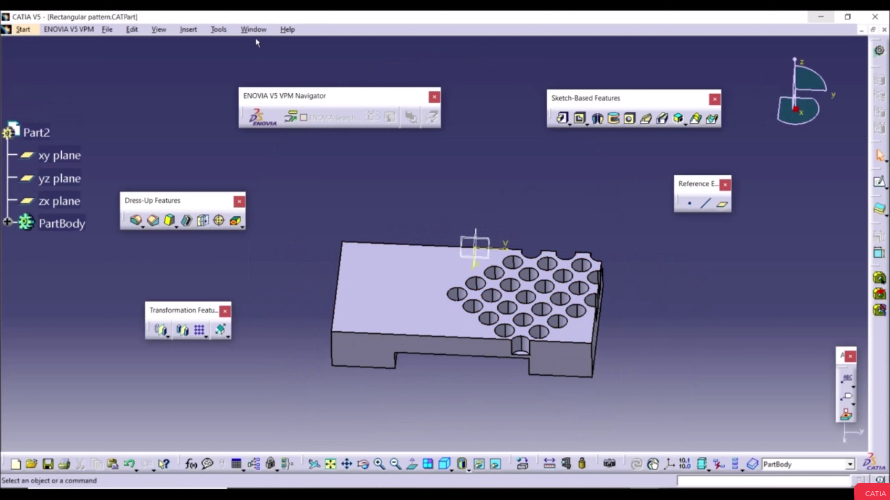
Step: Switch to the Keep specifications.CATPart document and start a Rectangular Pattern, keeping its dialog clear of the sloped block
left_click(253, 29)
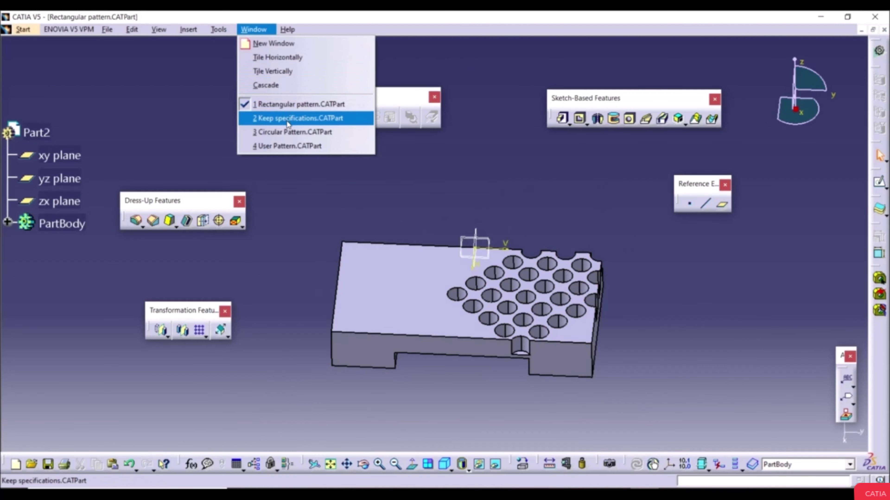
left_click(287, 119)
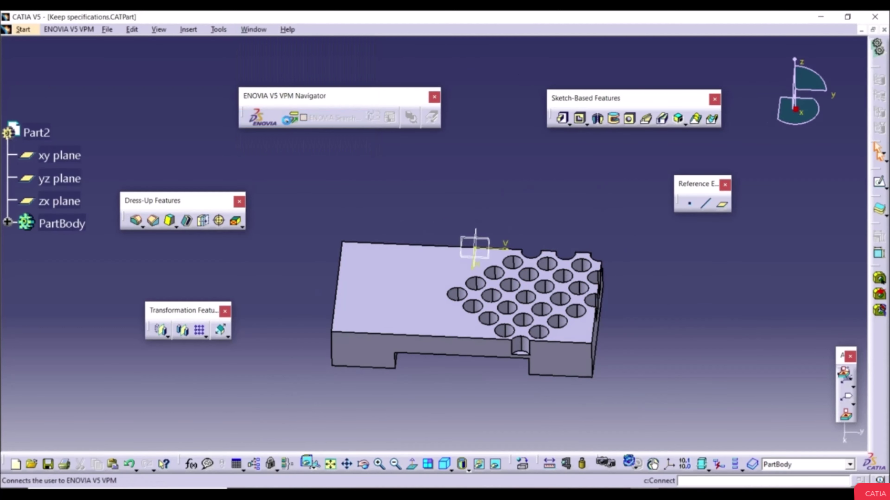
middle_click_drag(485, 246, 473, 242, "ctrl")
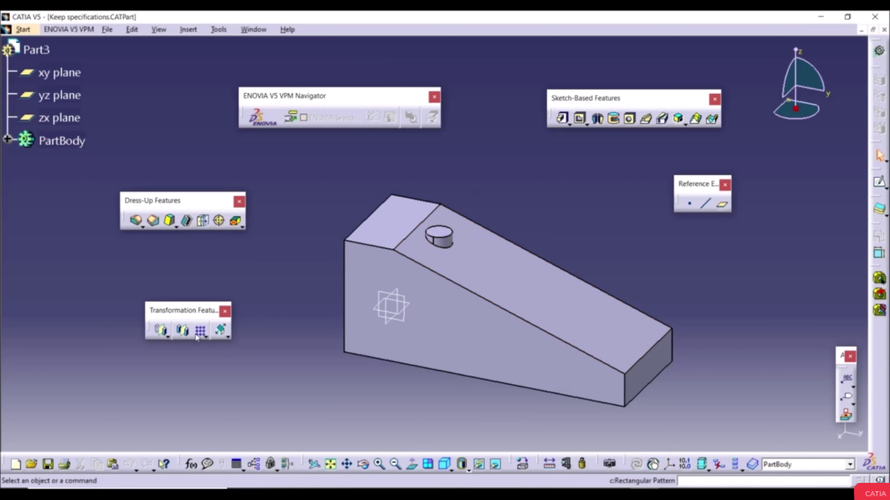
left_click(203, 336)
left_click(220, 340)
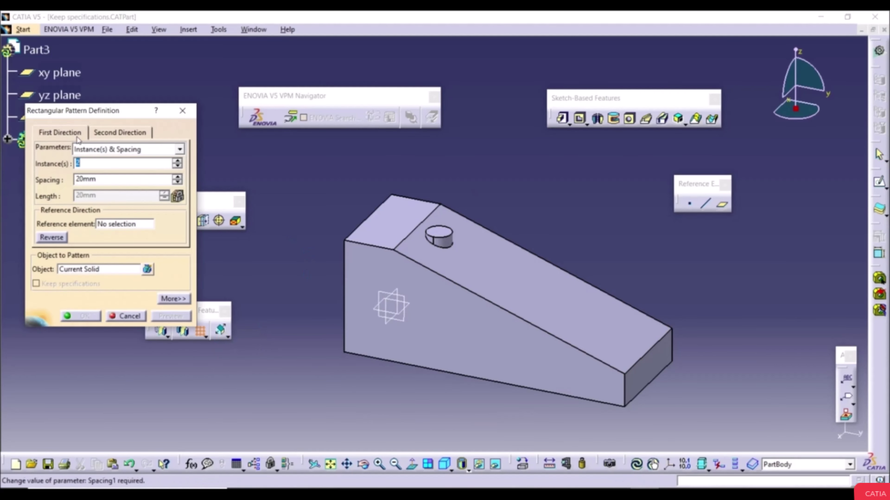
left_click_drag(102, 111, 188, 106)
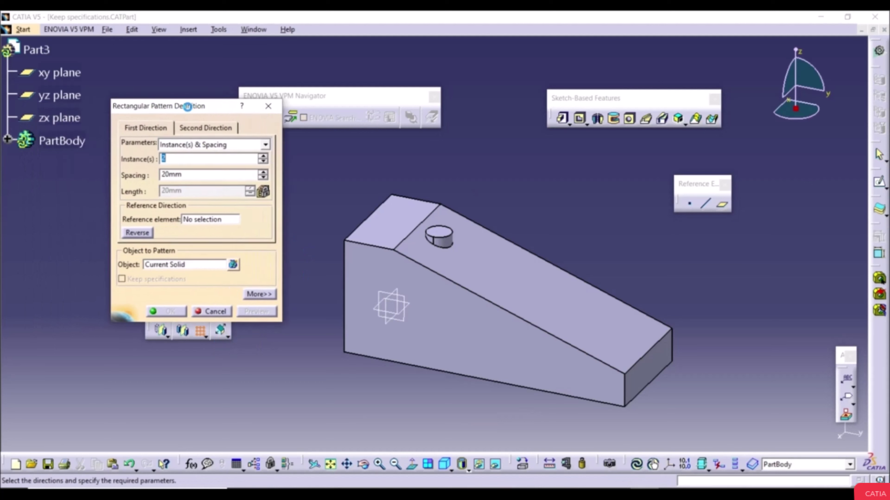
Step: Set the rectangular pattern to 4 instances and choose the small cylinder on the slope as the object to pattern
left_click(263, 156)
left_click(263, 157)
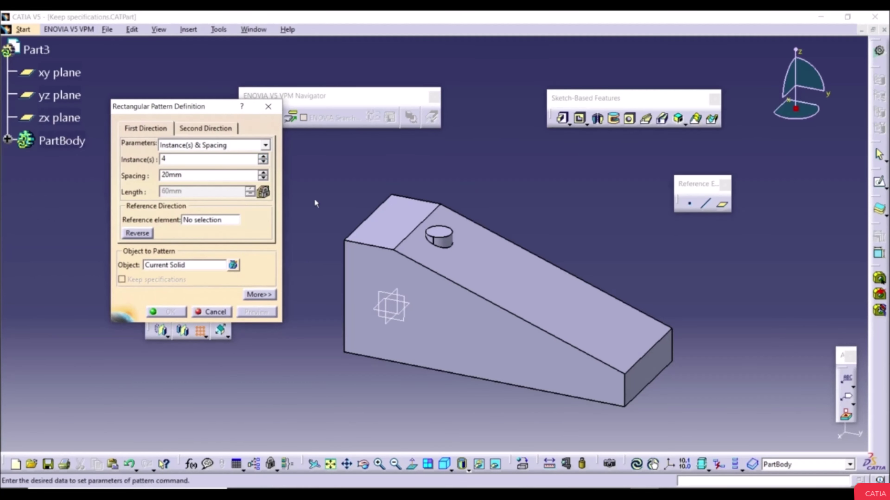
left_click(186, 265)
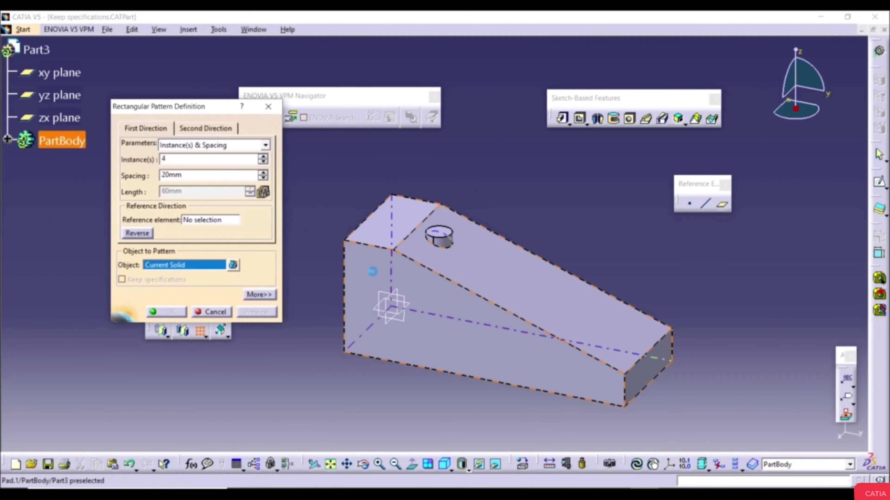
left_click(444, 238)
Step: Use the block's short upper side edge as the pattern direction, reverse it down the slope, preview and create the pattern
left_click(209, 220)
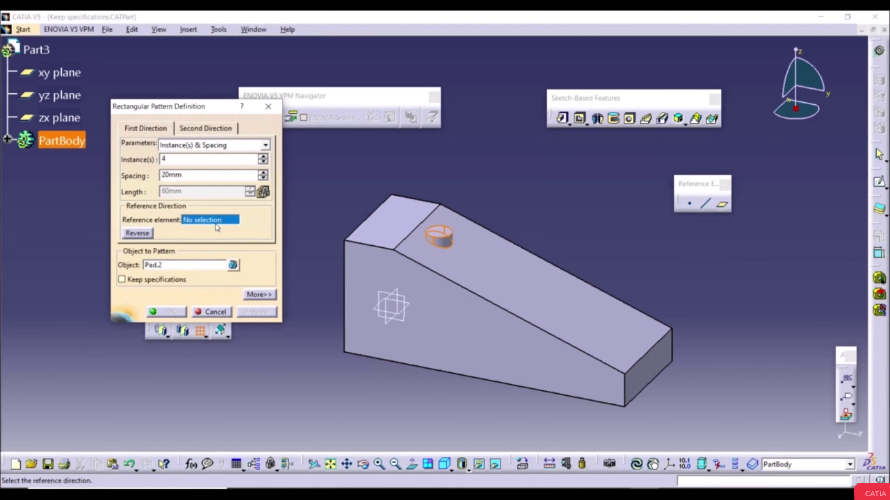
left_click(371, 244)
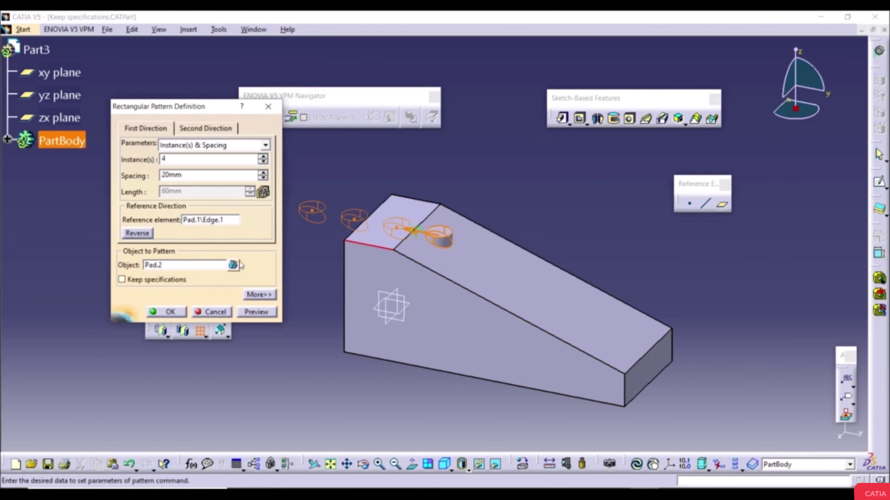
left_click(142, 233)
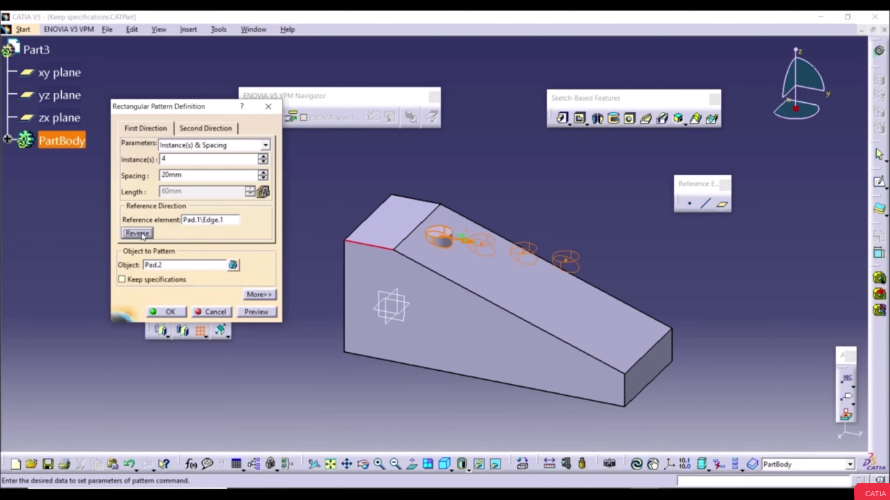
left_click(257, 312)
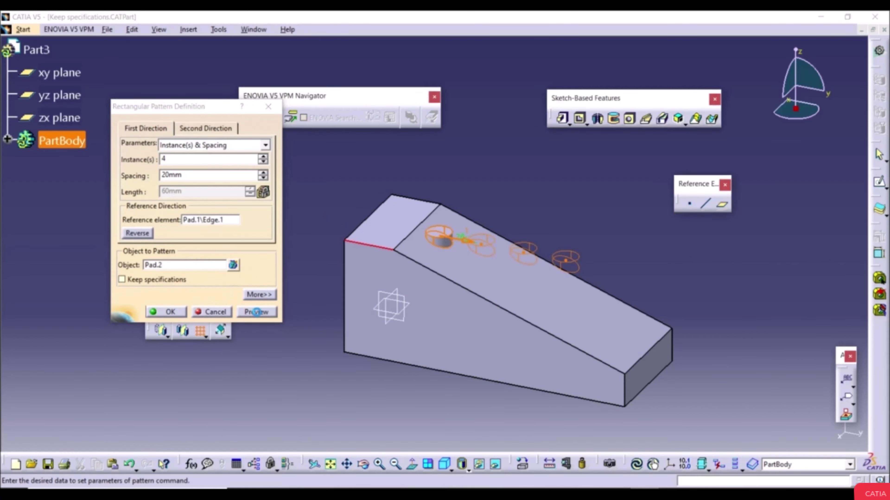
left_click(170, 312)
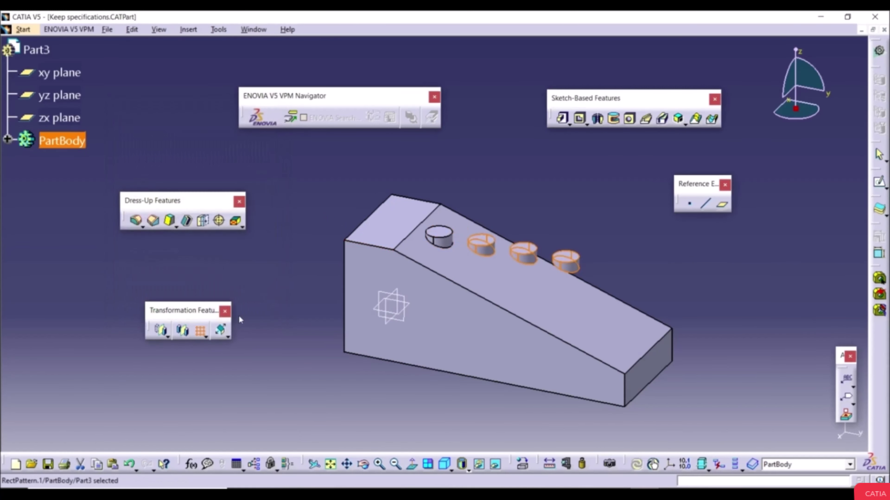
Step: Examine the patterned cylinders against the slope, and check the definitions of the rectangular pattern and the original cylinder's pad
middle_click_drag(293, 371, 308, 298)
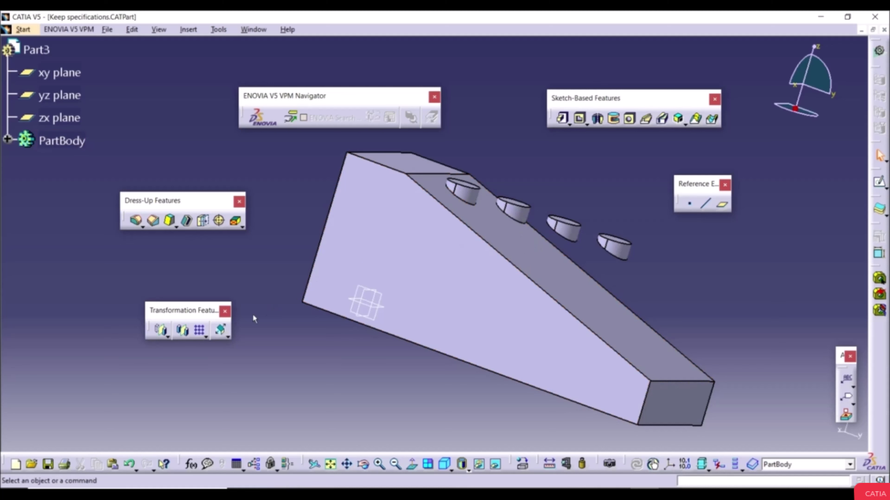
left_click(7, 139)
double_click(68, 253)
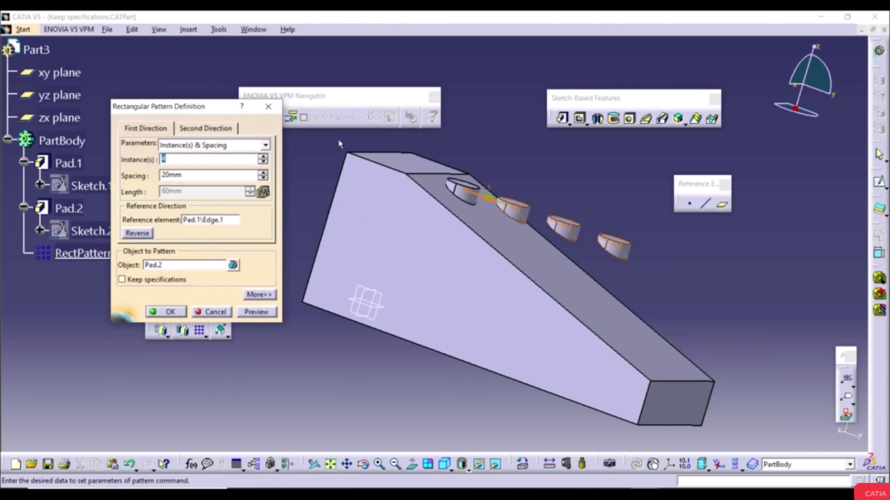
key("Return")
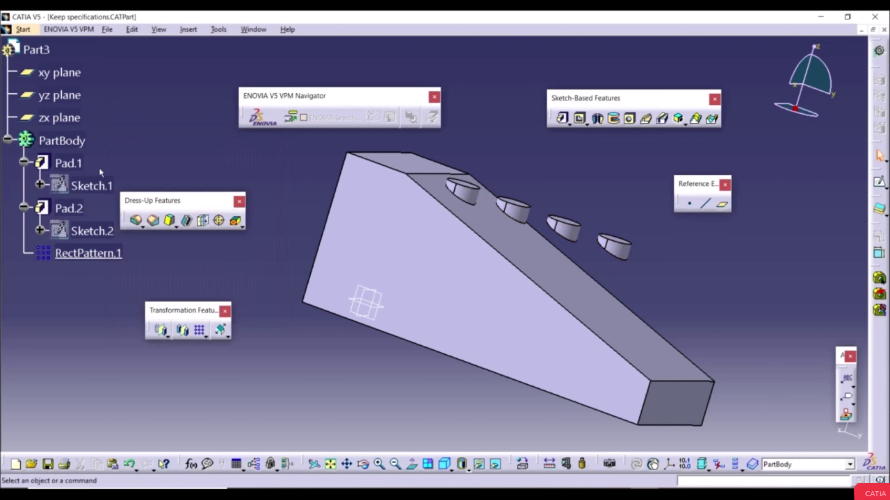
left_click(67, 208)
double_click(66, 207)
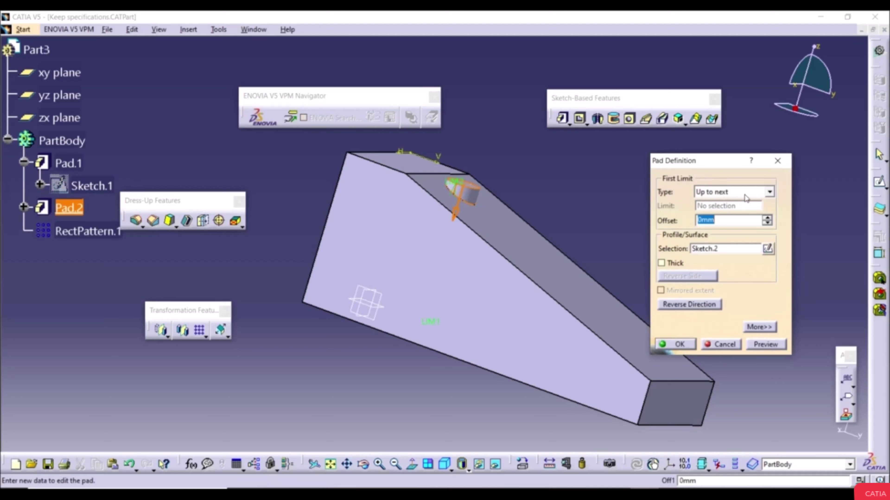
left_click(676, 345)
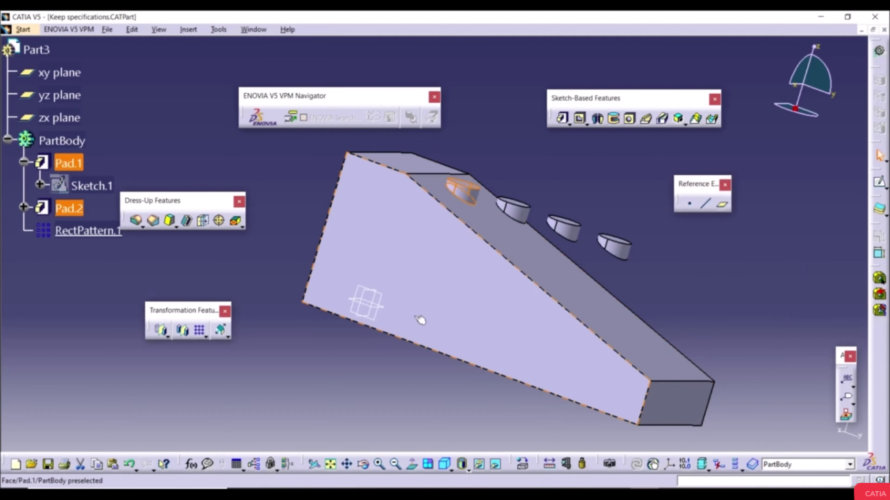
Step: Edit the rectangular pattern to enable Keep specifications, apply it and check the cylinders against the sloped face
double_click(86, 231)
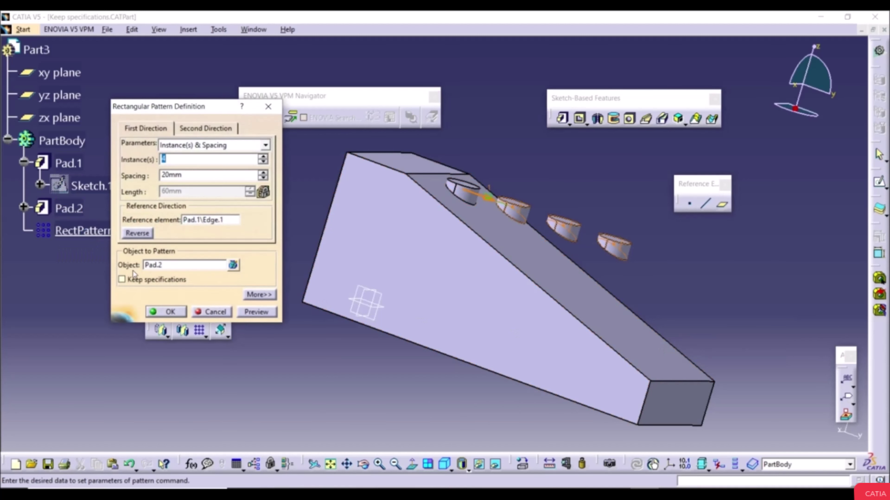
left_click(122, 280)
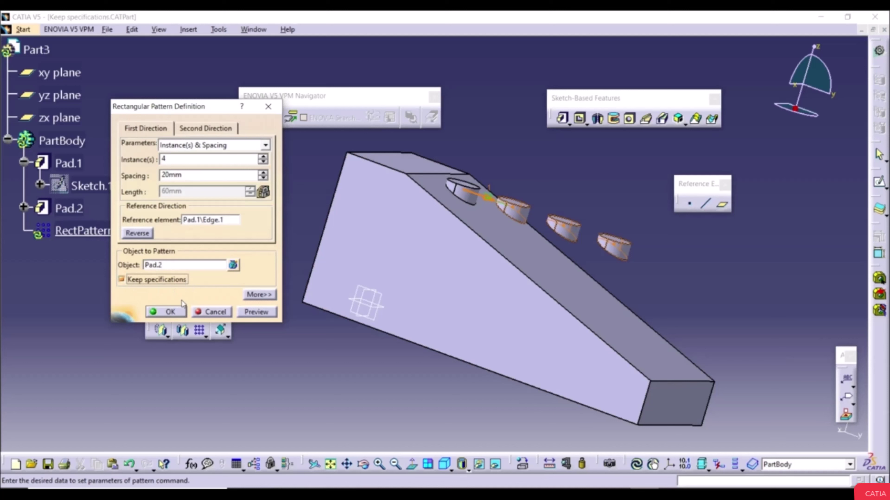
left_click(167, 313)
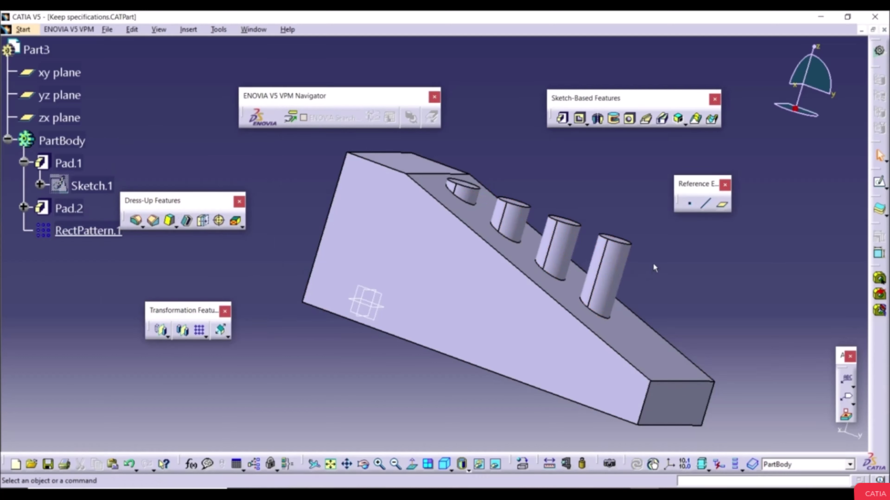
left_click(570, 288)
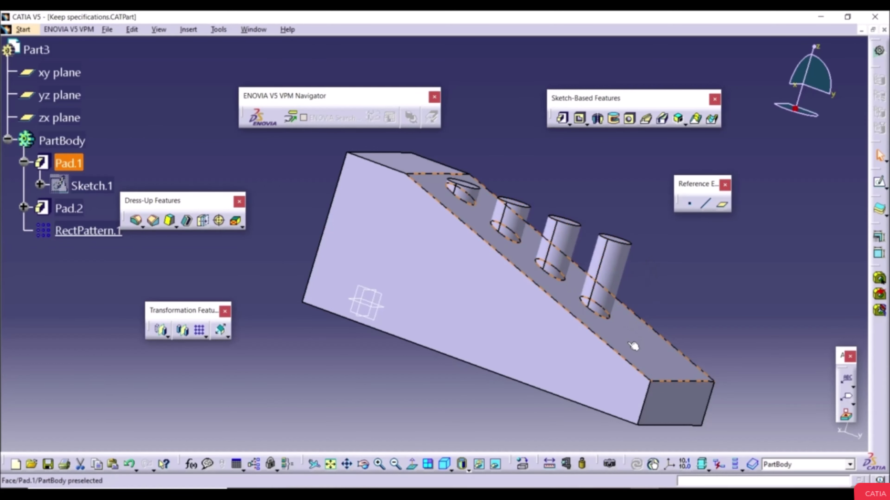
left_click(701, 309)
mouse_move(701, 310)
middle_mouse_down()
mouse_move(675, 294)
mouse_move(706, 305)
middle_mouse_up()
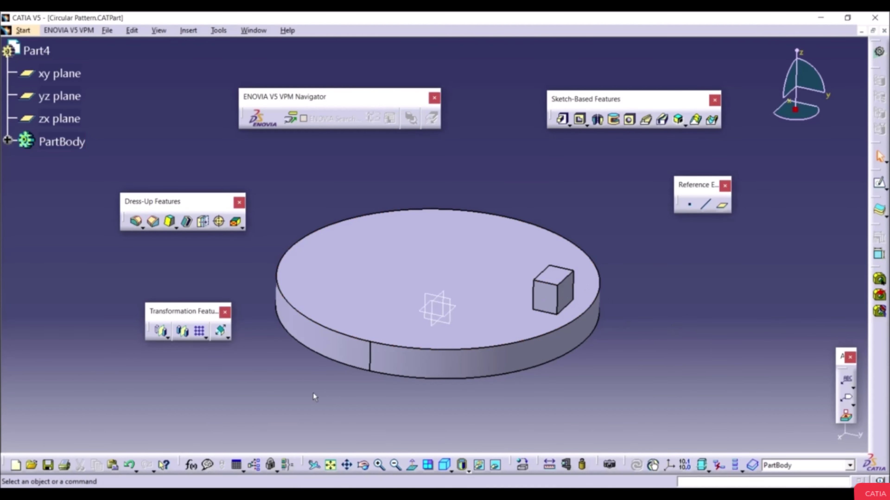
Step: Start a Circular Pattern on the disc part, using Instance(s) & angular spacing with 5 instances
left_click(205, 337)
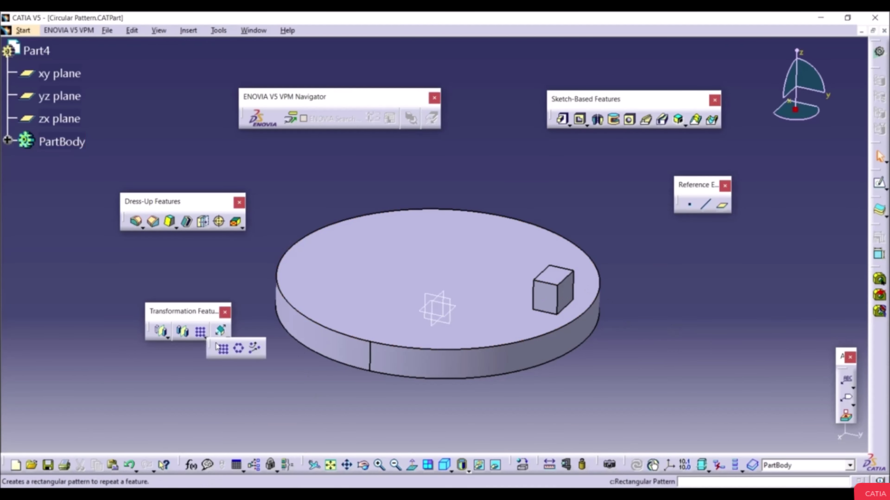
left_click(239, 348)
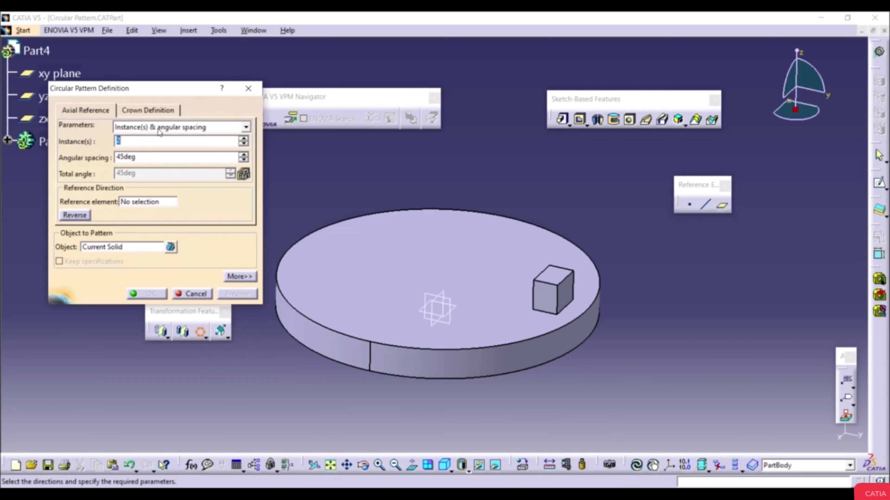
left_click(199, 130)
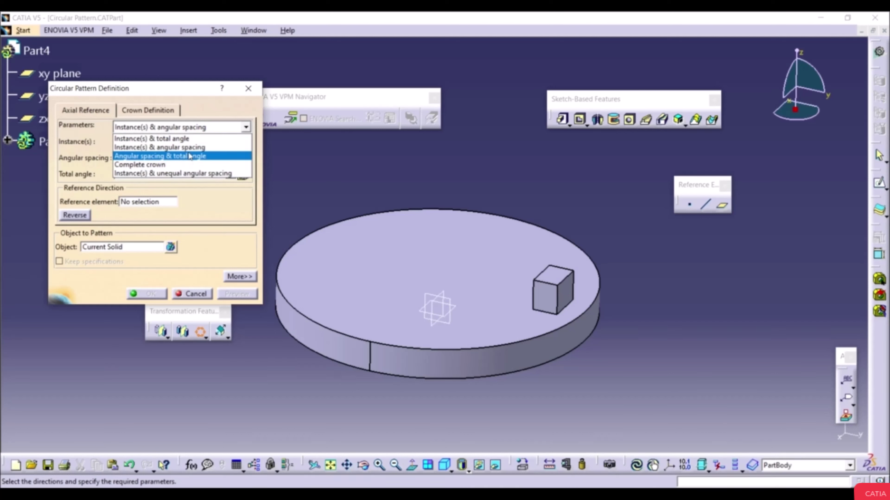
left_click(190, 150)
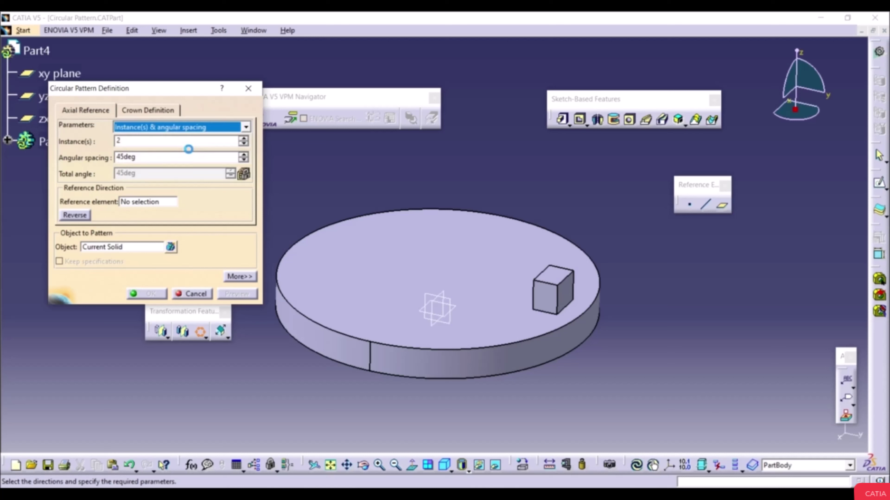
left_click(244, 138)
left_click(243, 139)
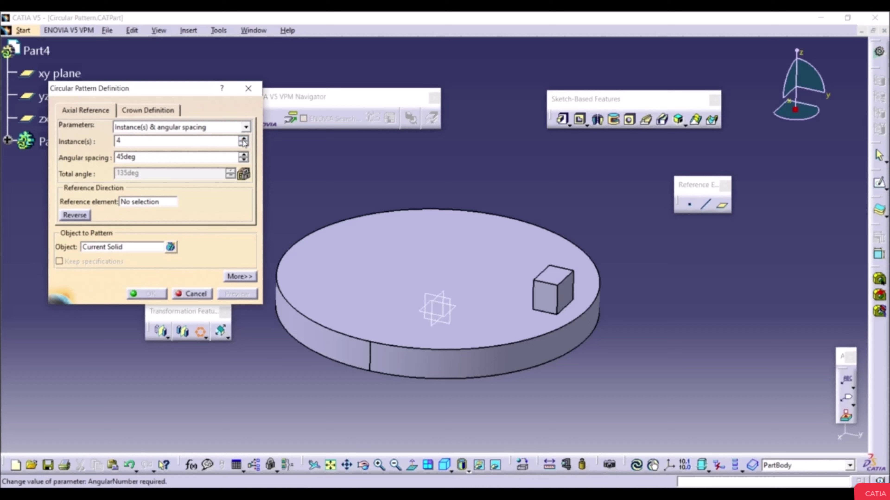
left_click(244, 139)
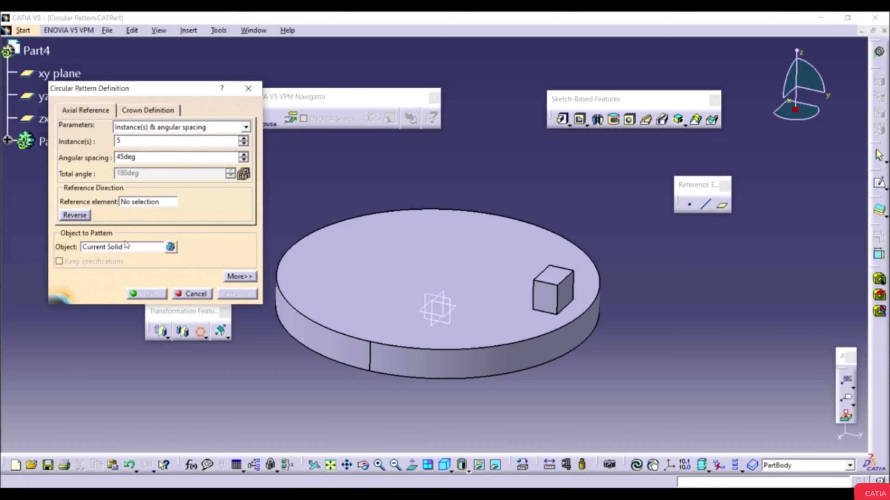
Step: Choose the small block as the object to pattern and the disc's cylindrical face as the reference direction
left_click(113, 247)
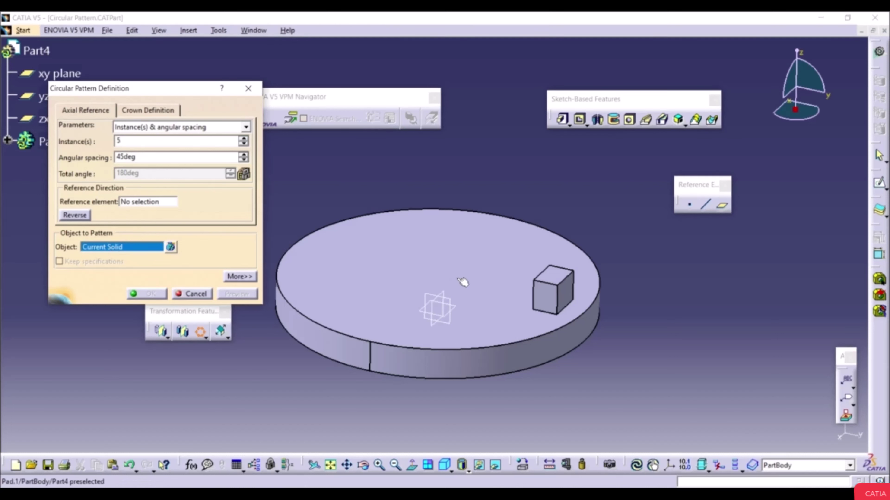
left_click(548, 291)
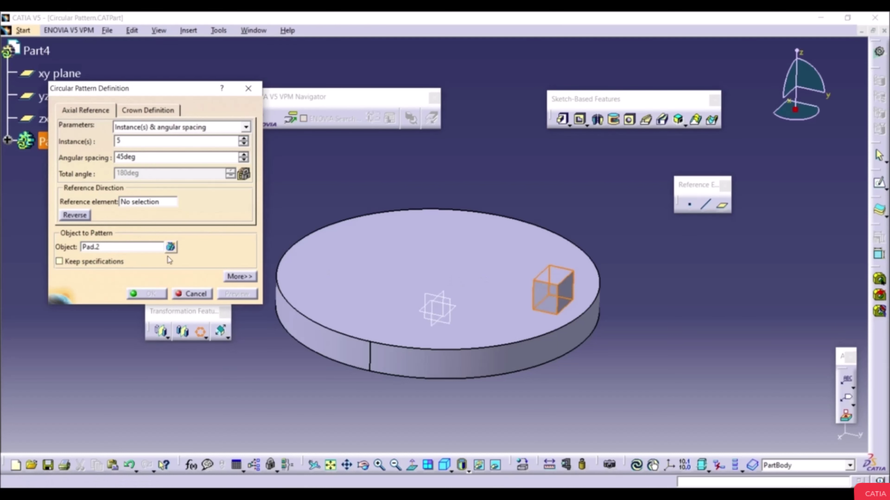
left_click(134, 205)
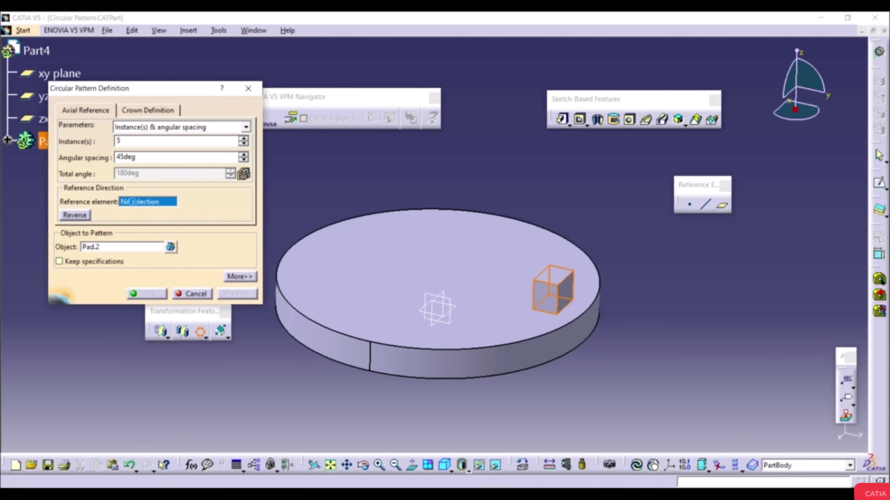
left_click(400, 357)
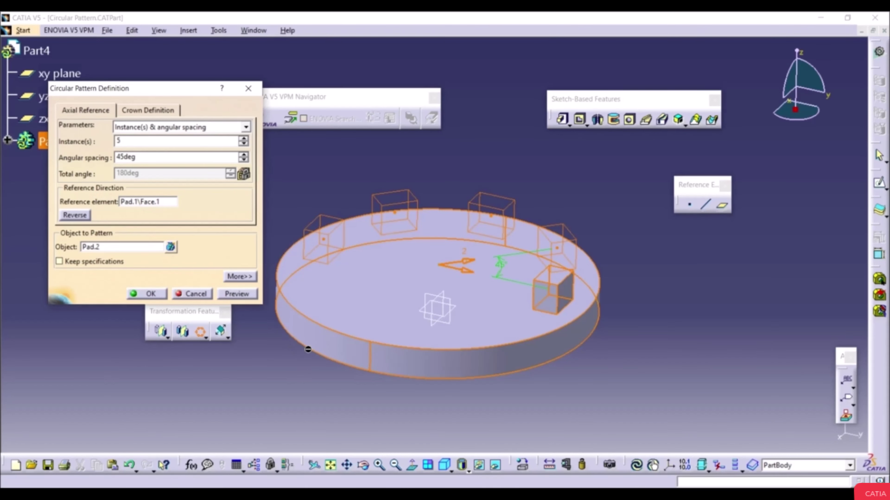
Step: Try reversing the circular pattern's direction around the disc and flip it back
mouse_move(507, 276)
middle_mouse_down()
mouse_move(504, 264)
mouse_move(512, 280)
middle_mouse_up()
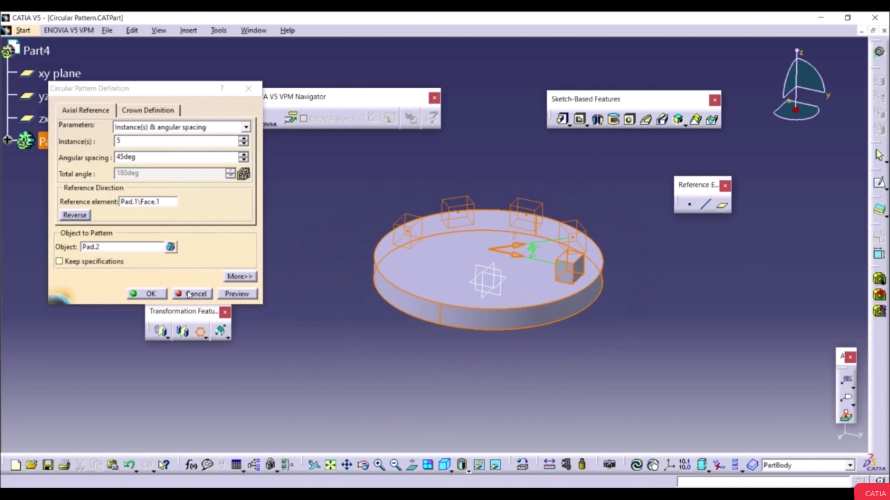
left_click(84, 216)
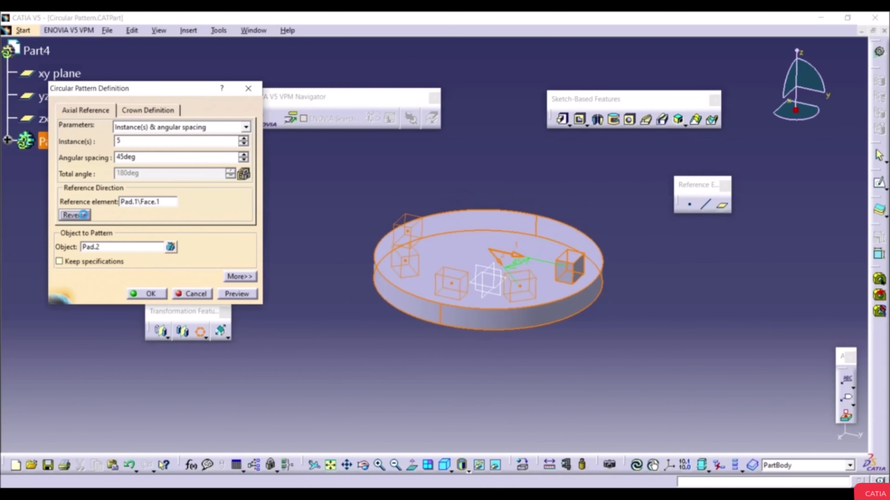
left_click(84, 216)
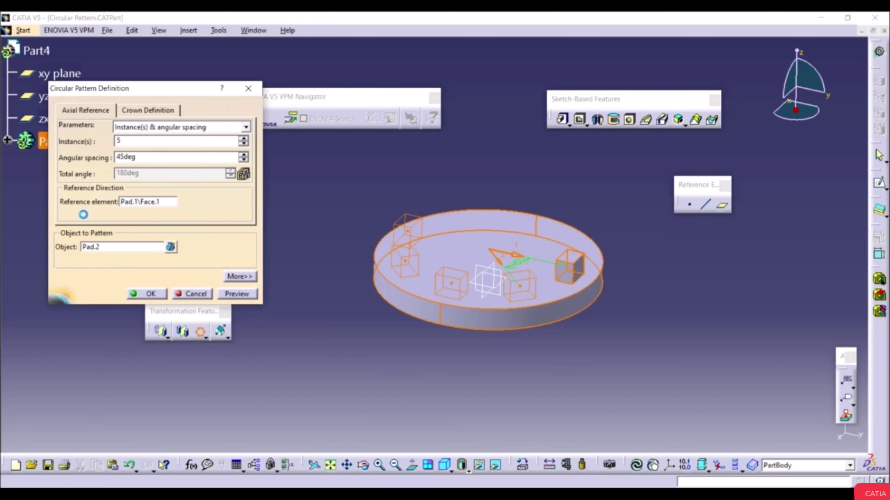
Step: Set the circular pattern's crown to 3 circles with 25 mm circle spacing and preview the result
left_click(237, 296)
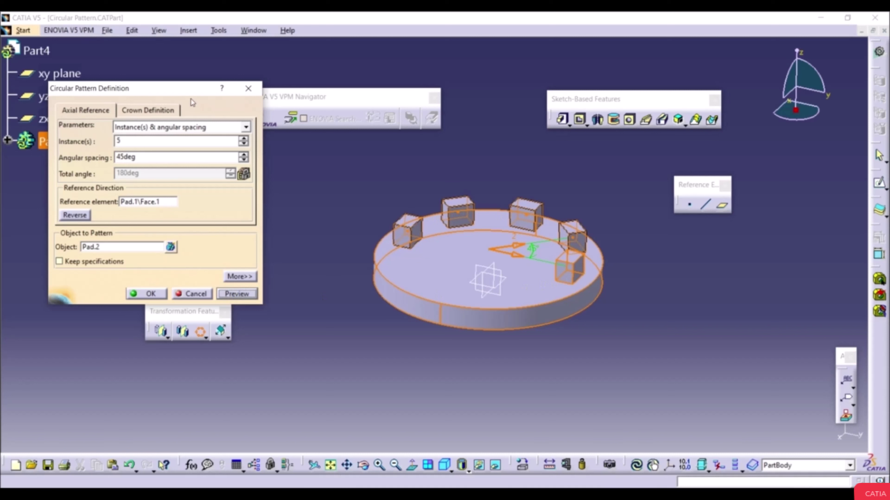
left_click(123, 113)
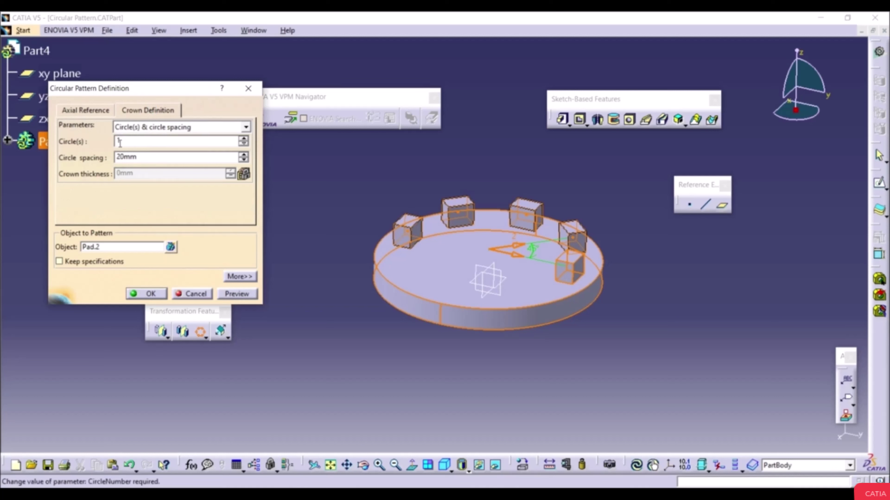
left_click(243, 140)
left_click(243, 140)
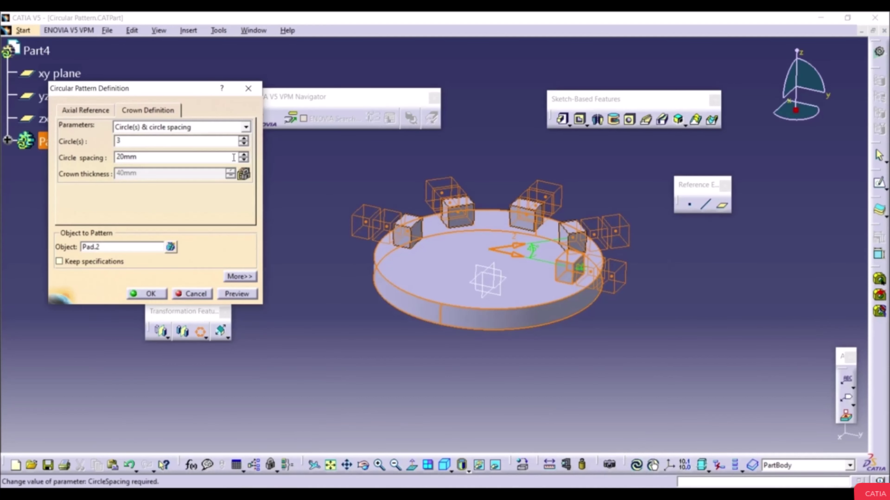
left_click(244, 155)
left_click(243, 155)
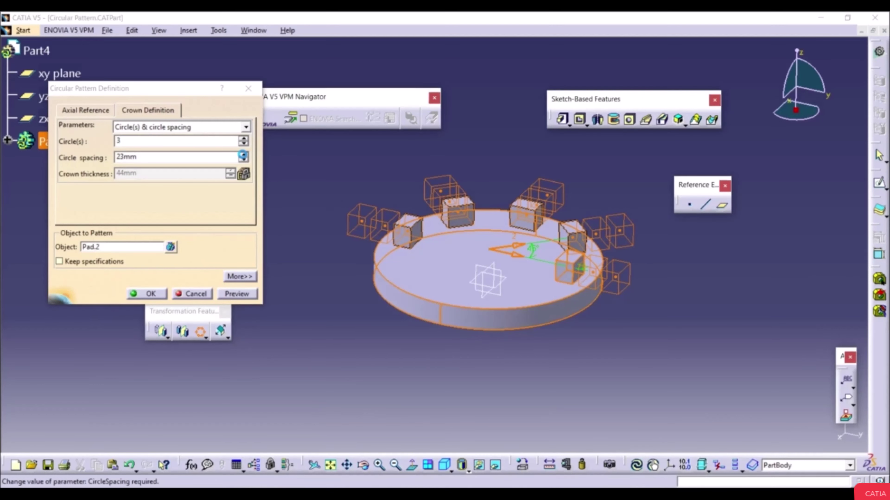
left_click(244, 155)
left_click(244, 156)
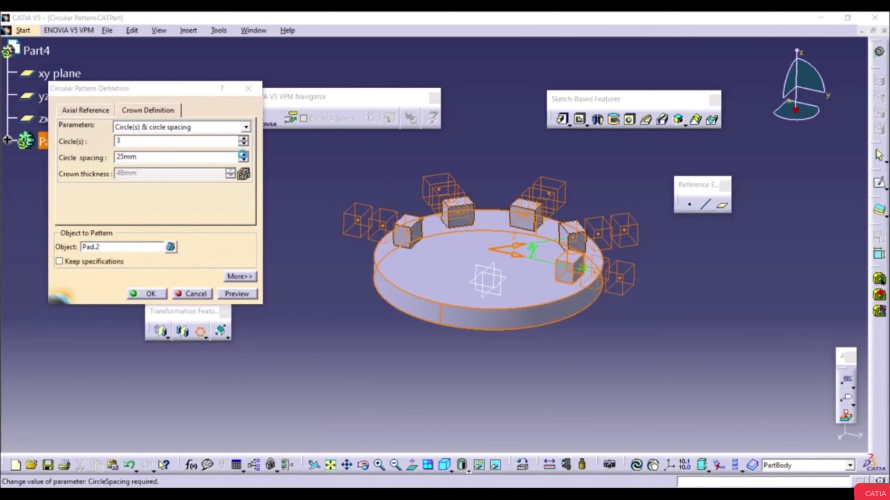
left_click(244, 155)
left_click(242, 295)
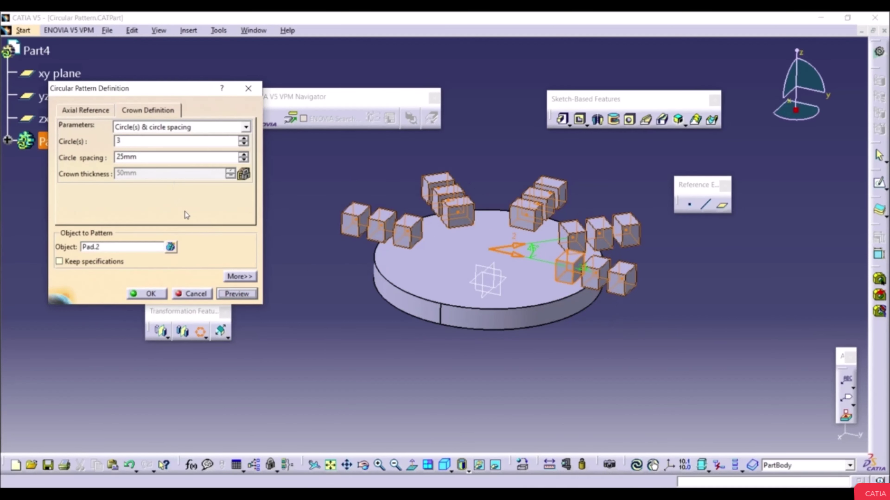
Step: Set the object's position in the circular pattern to row 2 in the angular direction and preview it
left_click(240, 276)
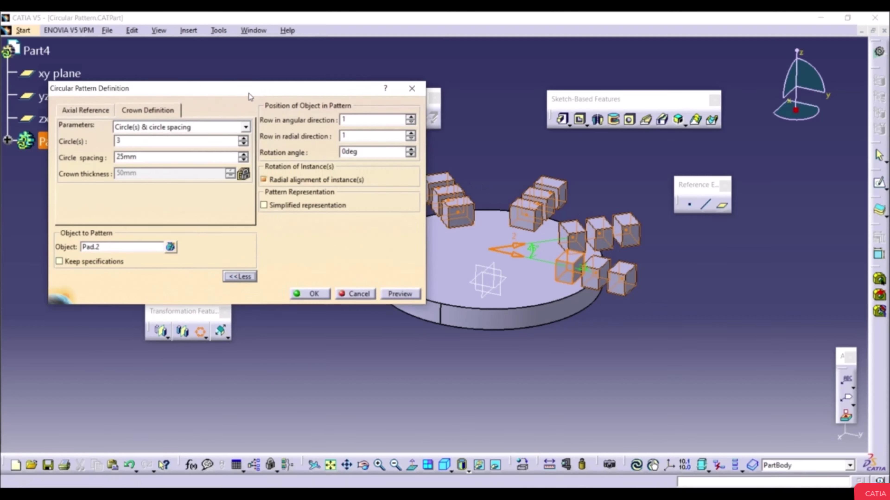
left_click_drag(250, 97, 169, 82)
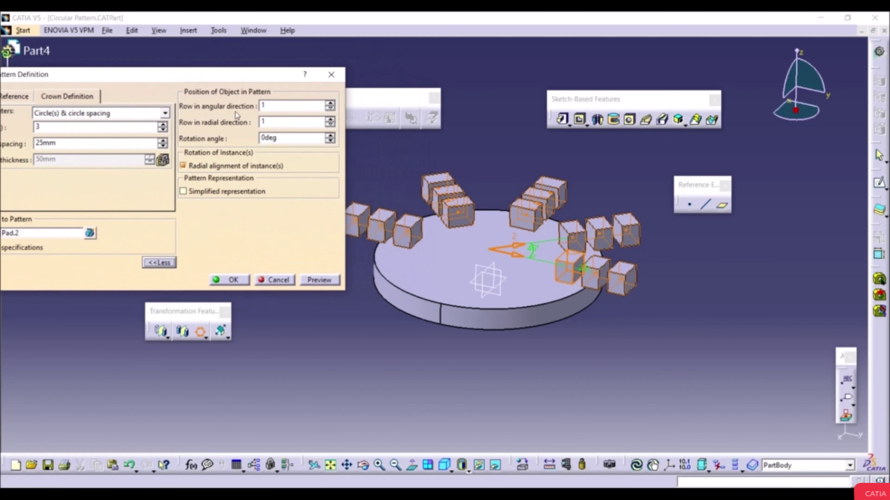
left_click(331, 103)
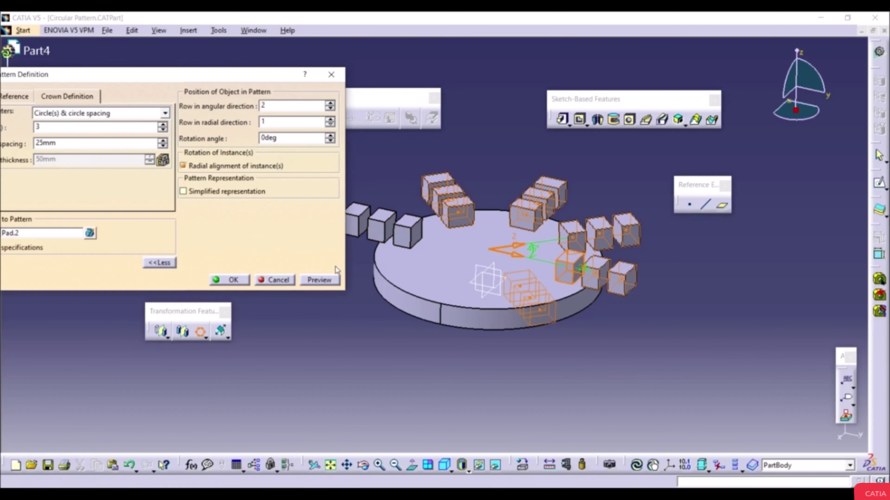
left_click(329, 281)
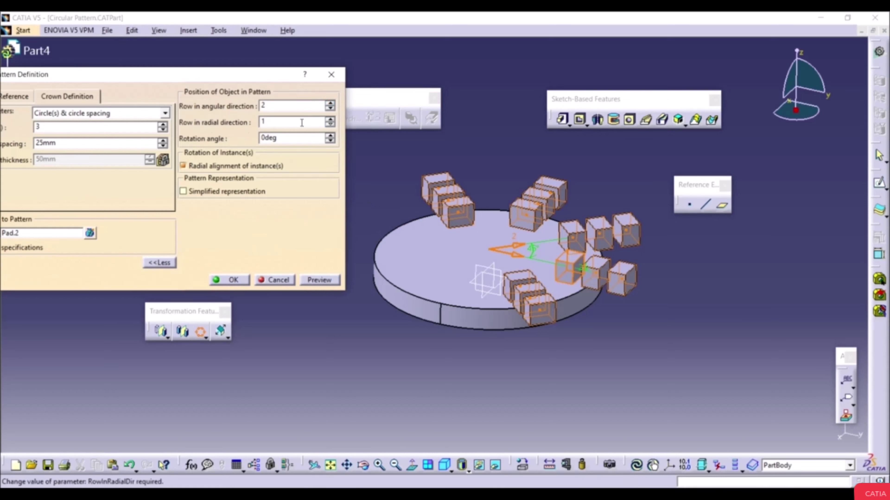
Step: Set the object's position to row 2 in the radial direction, preview it and accept the circular pattern
left_click(330, 119)
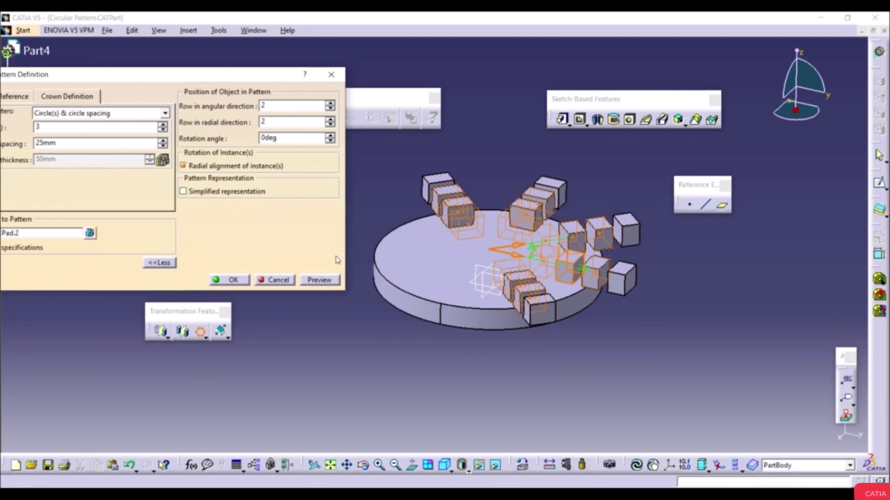
left_click(318, 281)
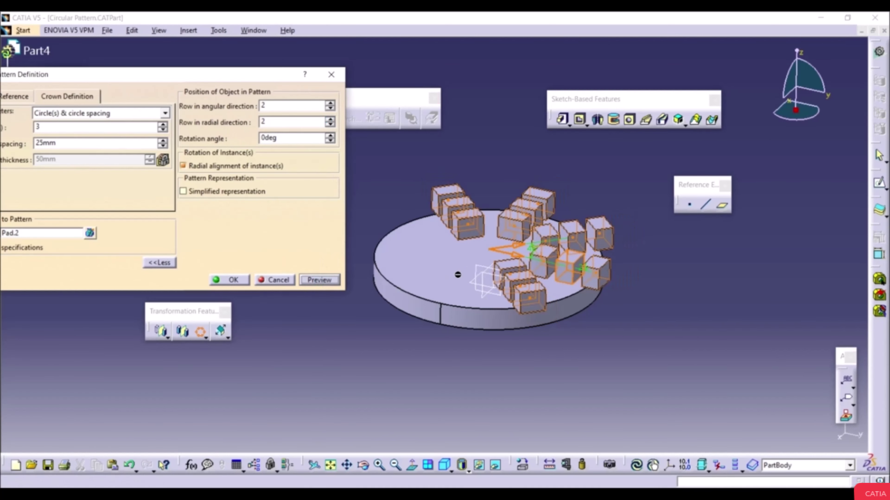
middle_click_drag(457, 275, 533, 349)
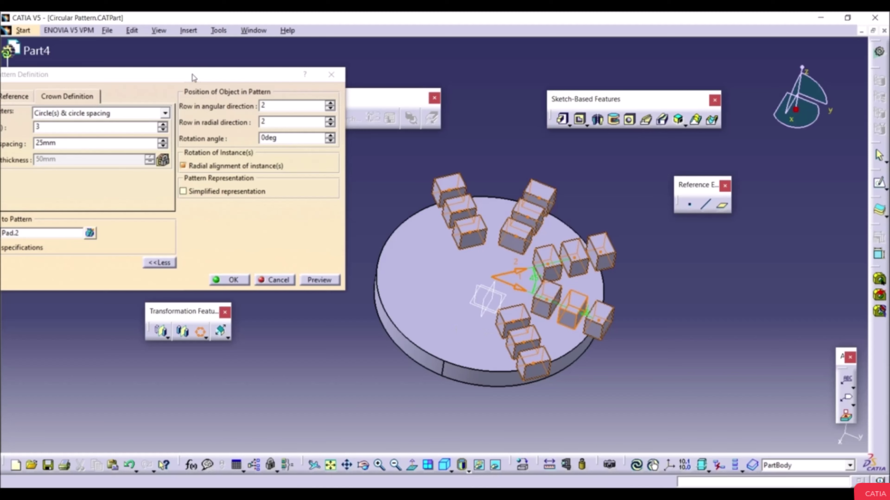
left_click_drag(194, 78, 267, 53)
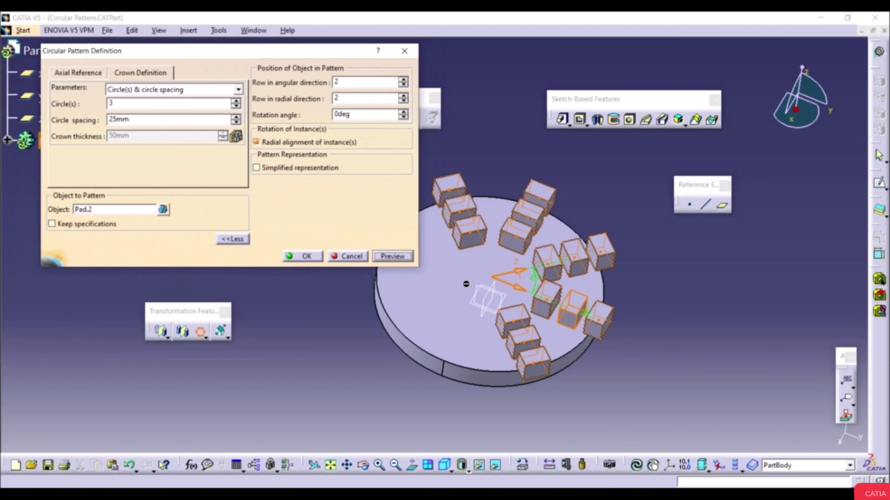
left_click(306, 256)
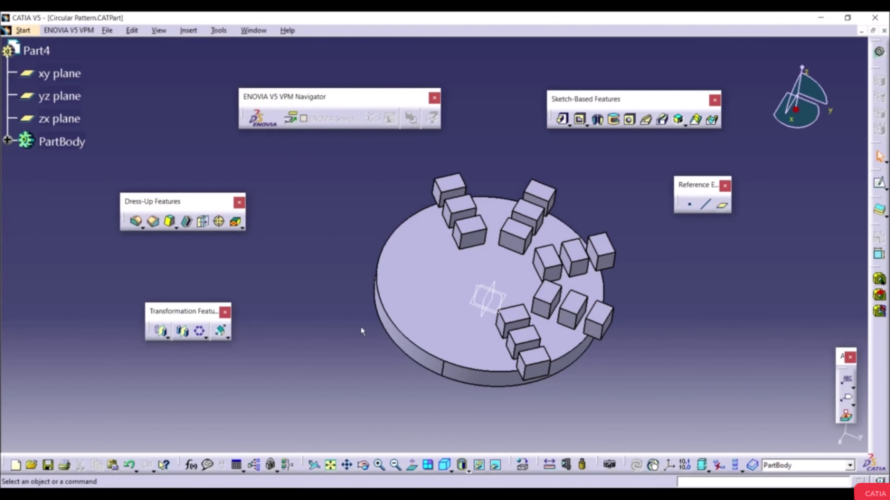
Step: Edit the circular pattern to use Instance(s) & total angle with a total angle of 300 deg, and accept it
middle_click_drag(317, 289, 359, 338)
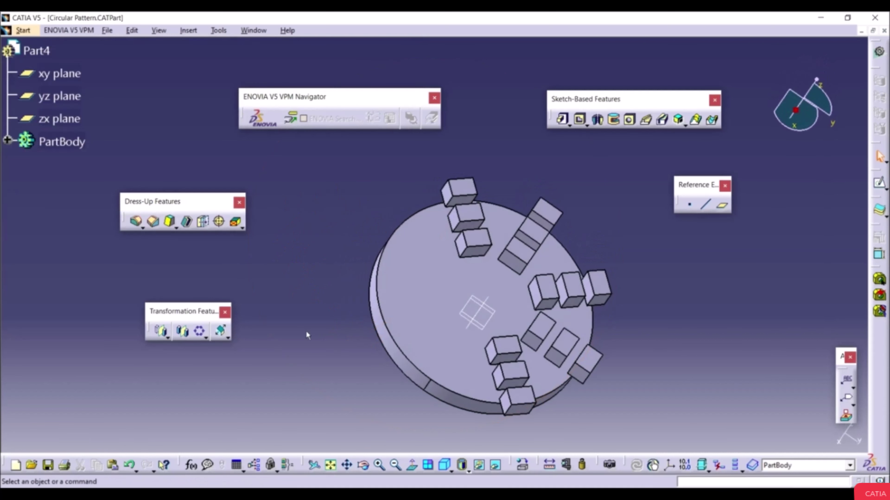
left_click(7, 140)
double_click(72, 254)
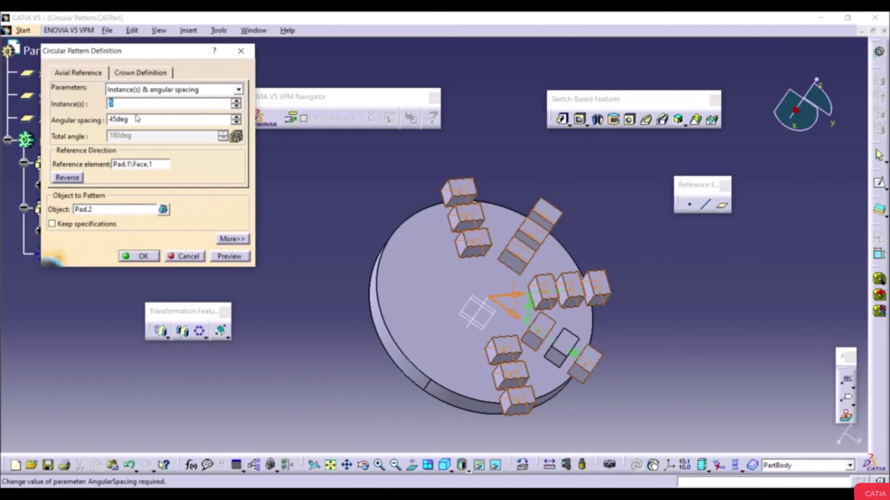
left_click(133, 92)
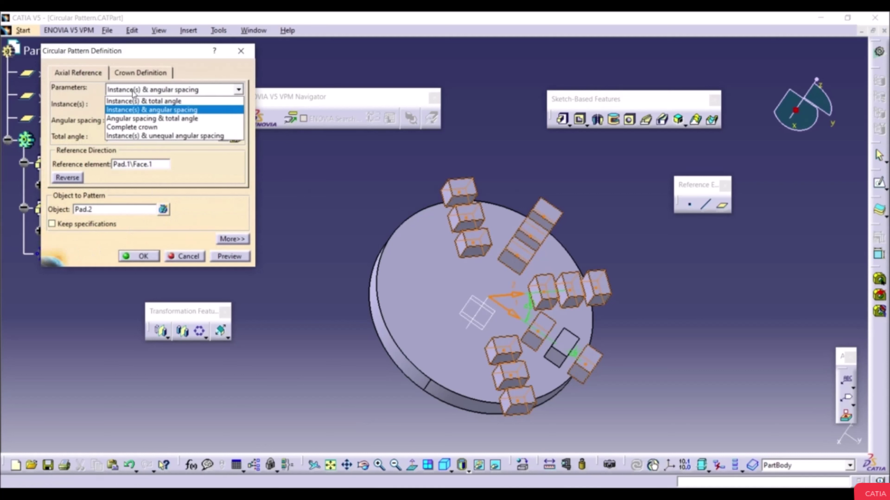
left_click(140, 103)
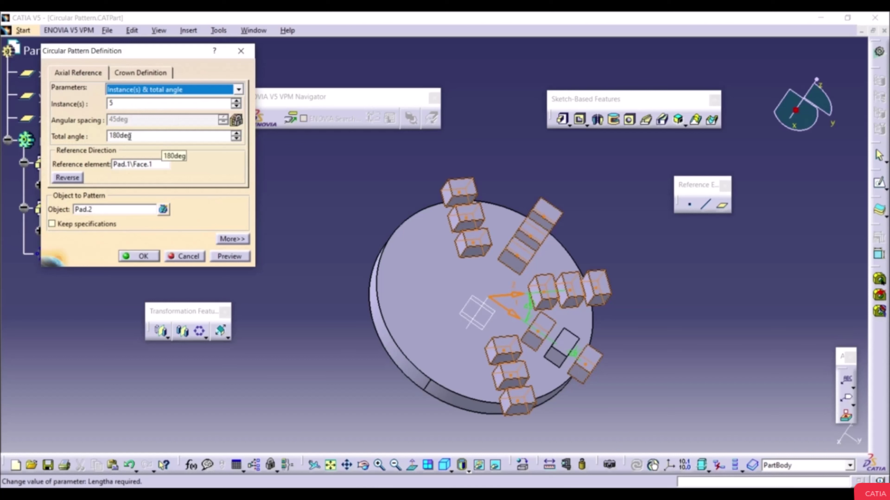
double_click(144, 136)
type("300")
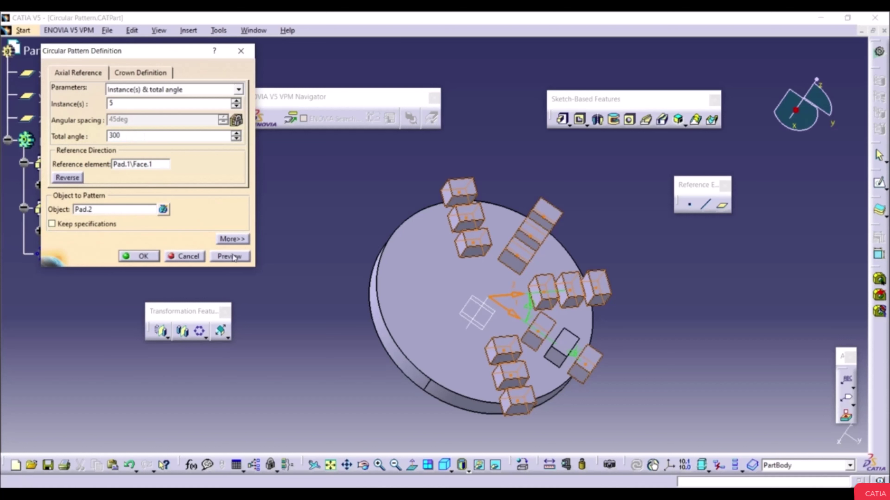
left_click(232, 256)
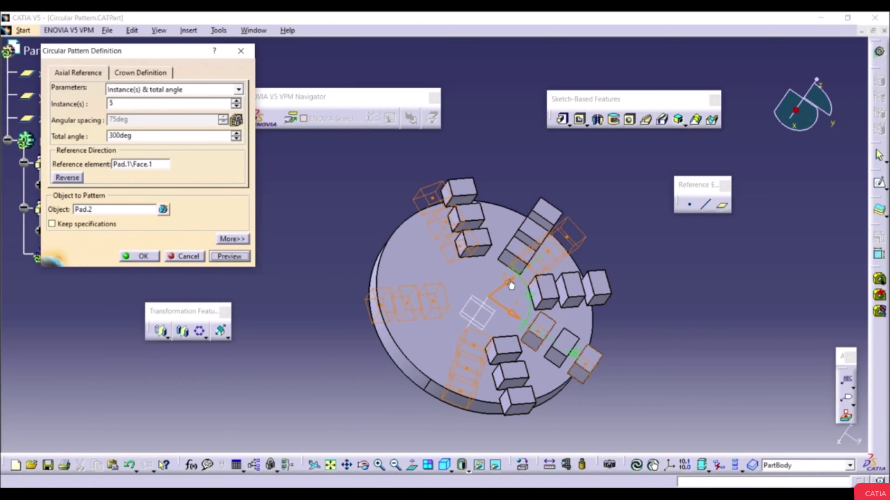
left_click(144, 256)
Step: Redefine the circular pattern by Angular spacing & total angle, with 60 deg spacing and a 250 deg total angle
middle_click_drag(268, 260, 135, 283)
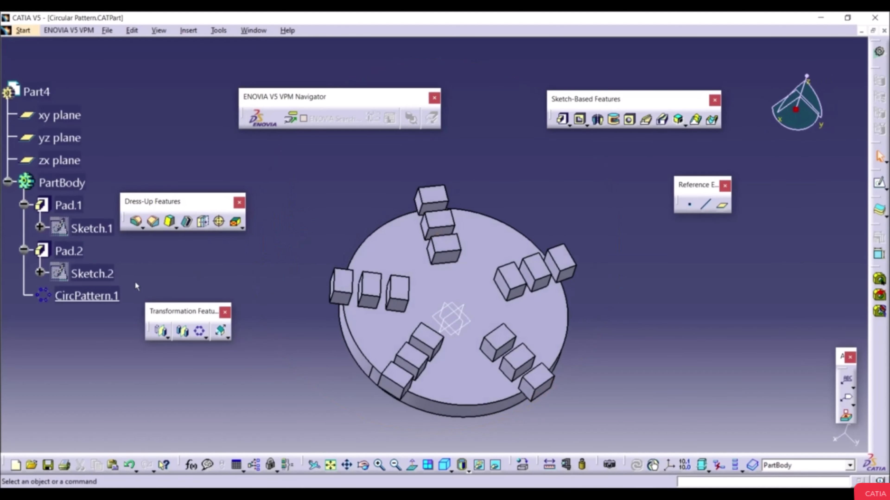
double_click(90, 295)
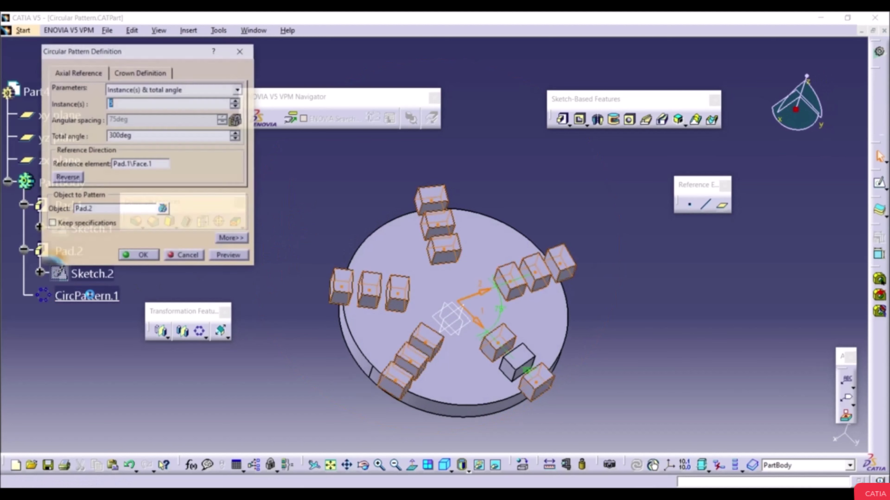
left_click(136, 90)
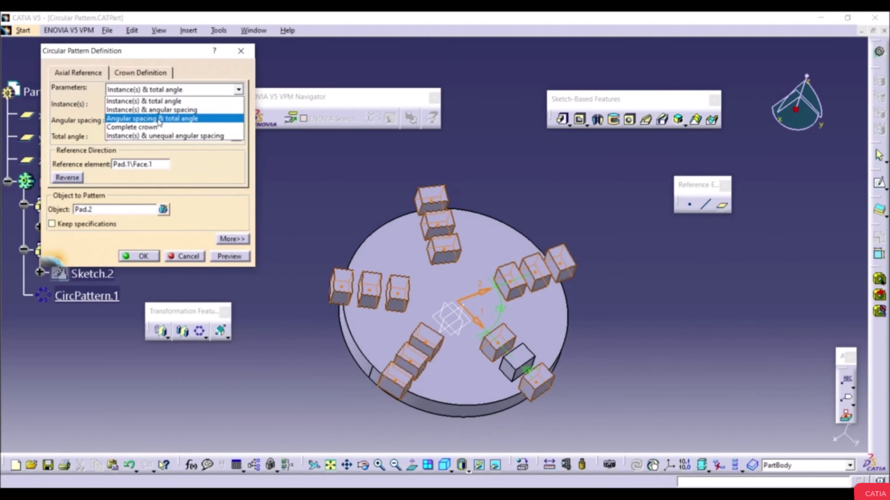
left_click(179, 119)
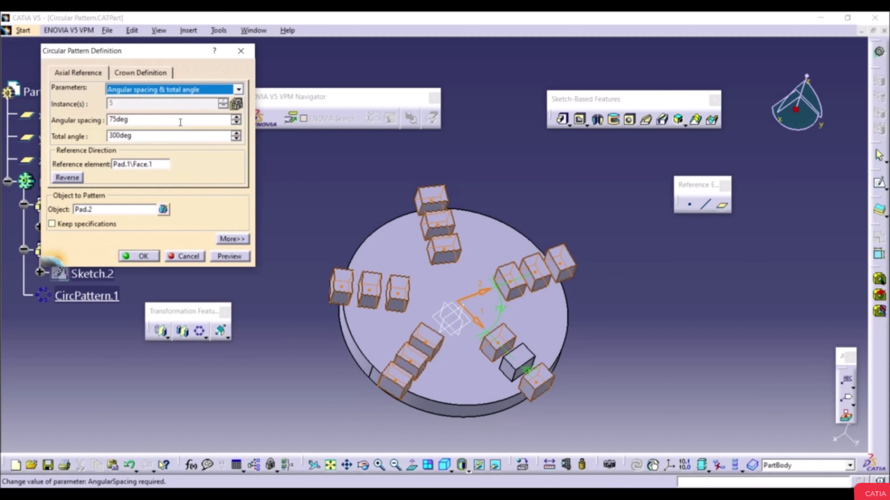
double_click(142, 118)
type("60")
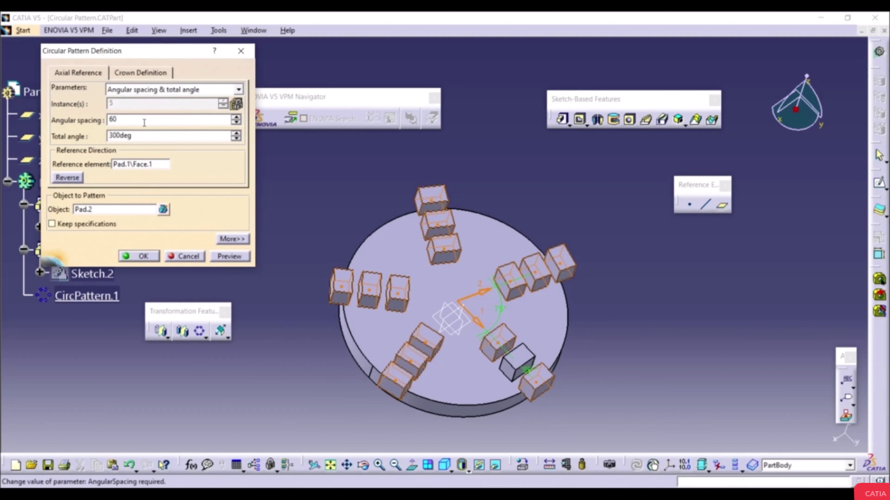
double_click(149, 137)
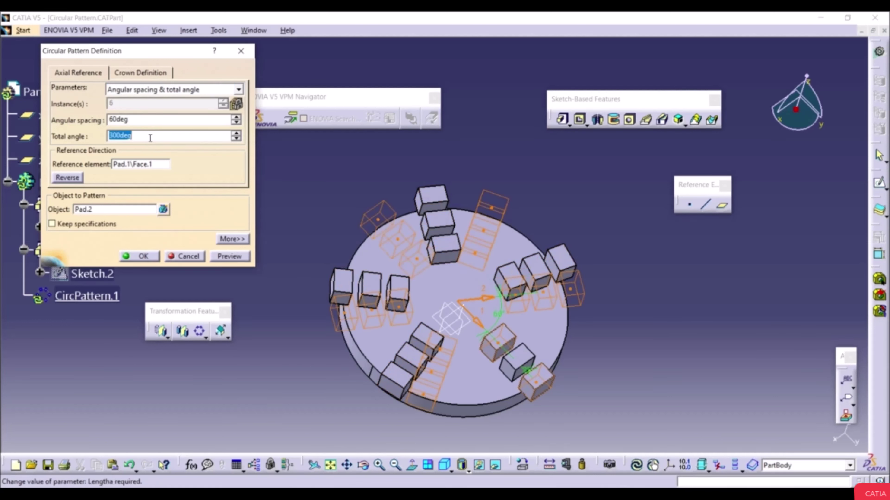
type("250")
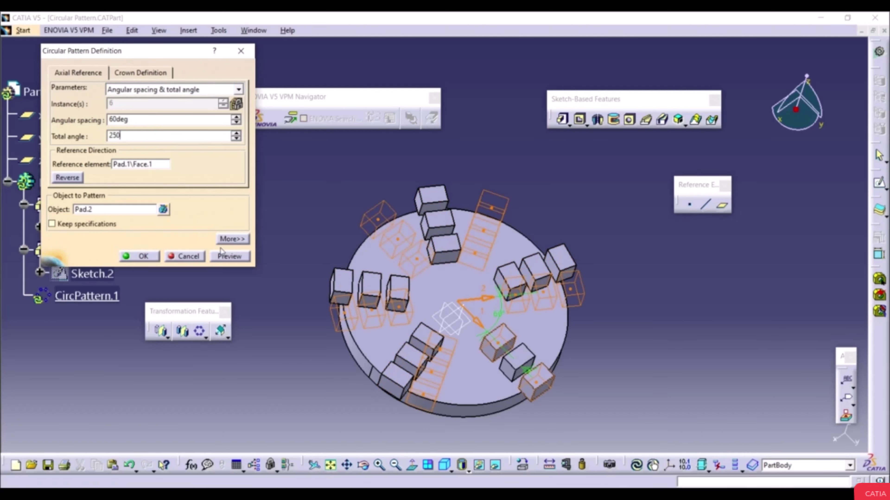
left_click(224, 257)
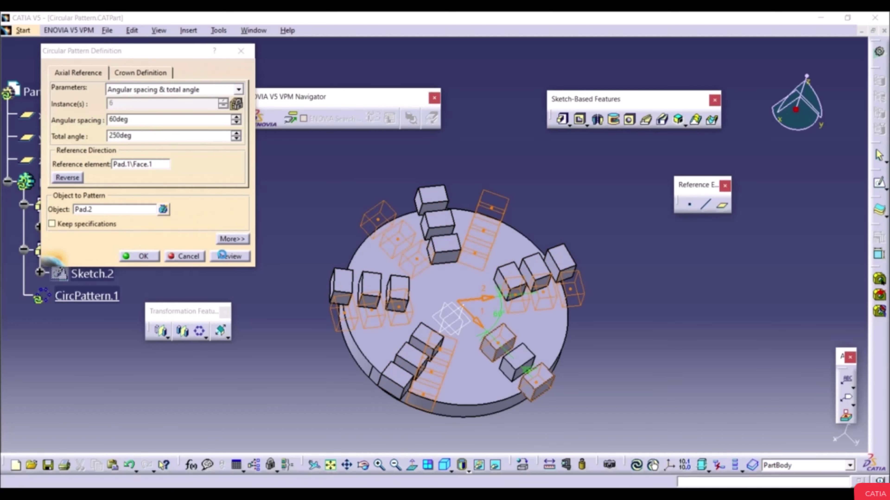
left_click(158, 256)
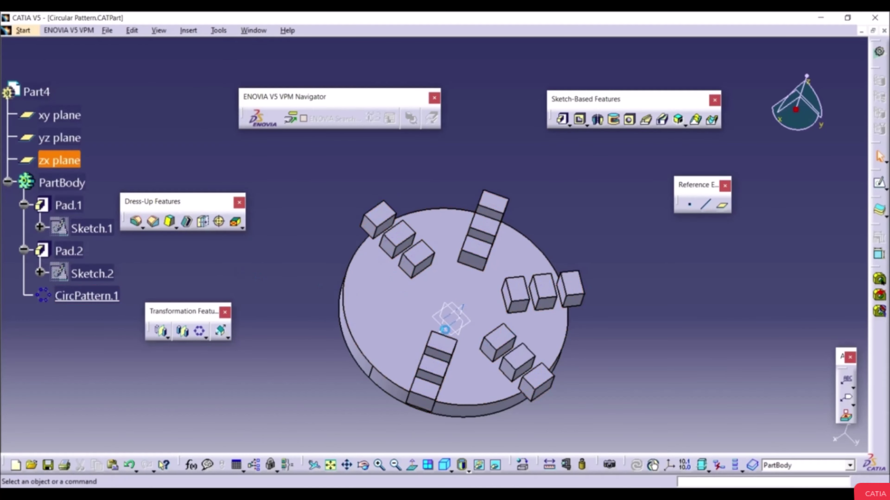
Step: Redefine the circular pattern as a Complete crown with 6 instances and preview it
double_click(77, 297)
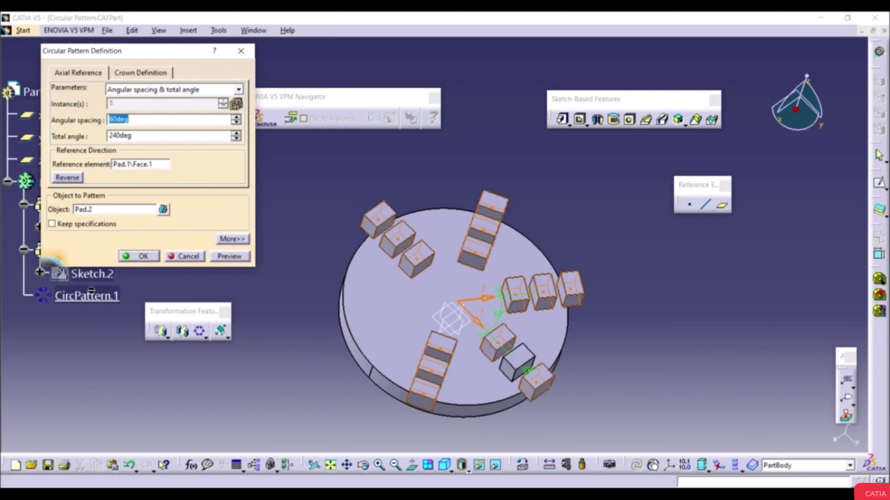
left_click(143, 90)
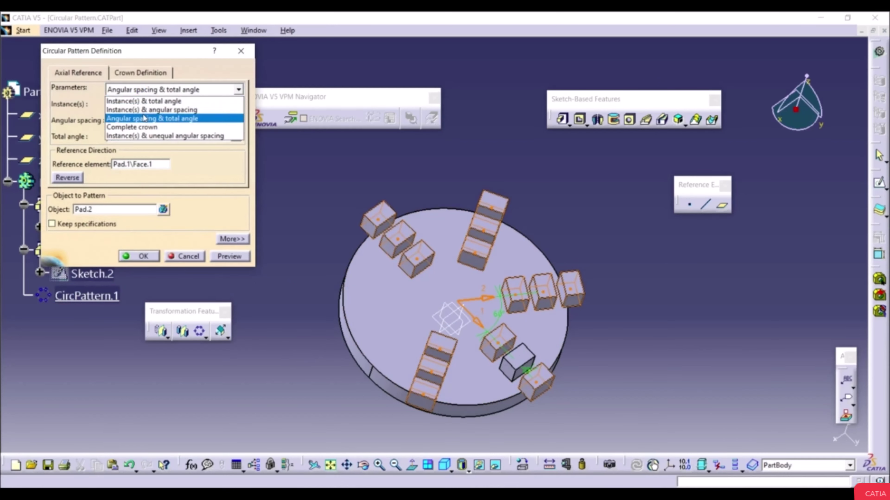
left_click(152, 126)
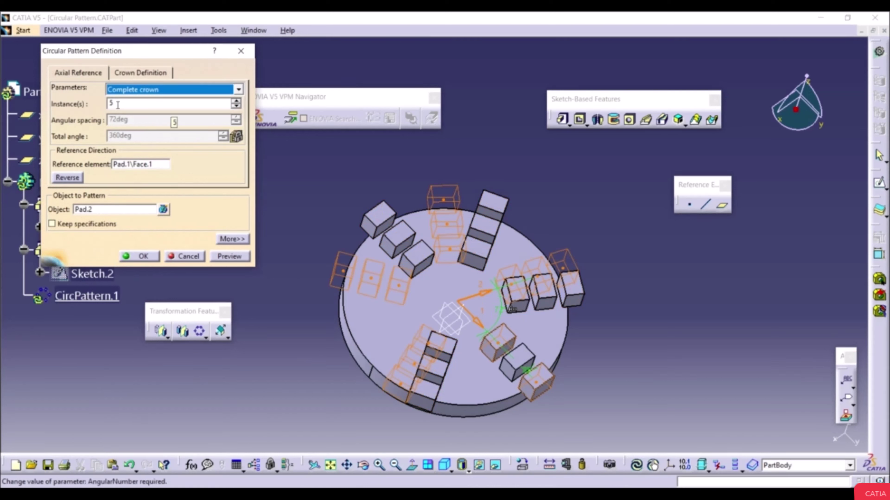
left_click(237, 101)
left_click(229, 256)
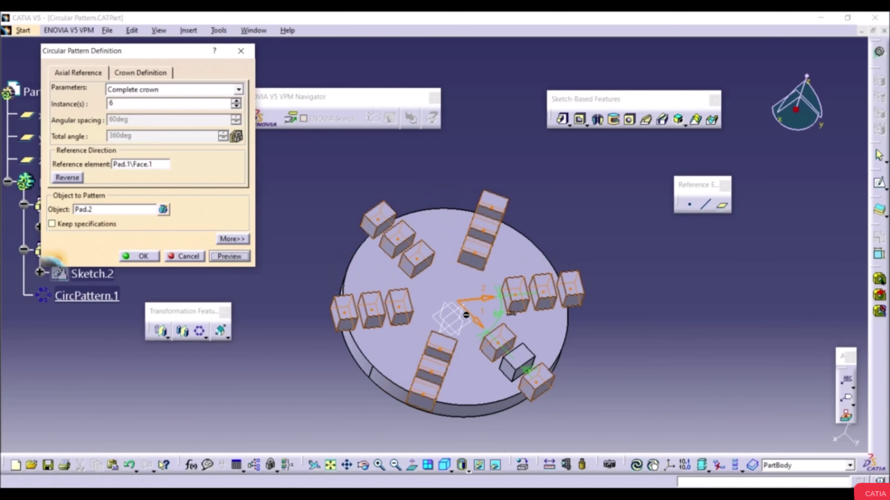
Step: Redefine the circular pattern by Instance(s) & unequal angular spacing and set the first angular spacing to 80 deg
left_click(178, 90)
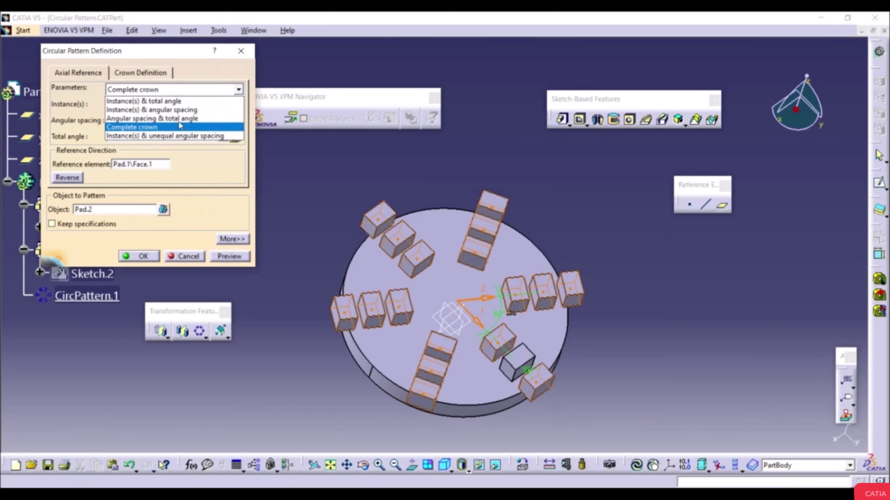
left_click(186, 139)
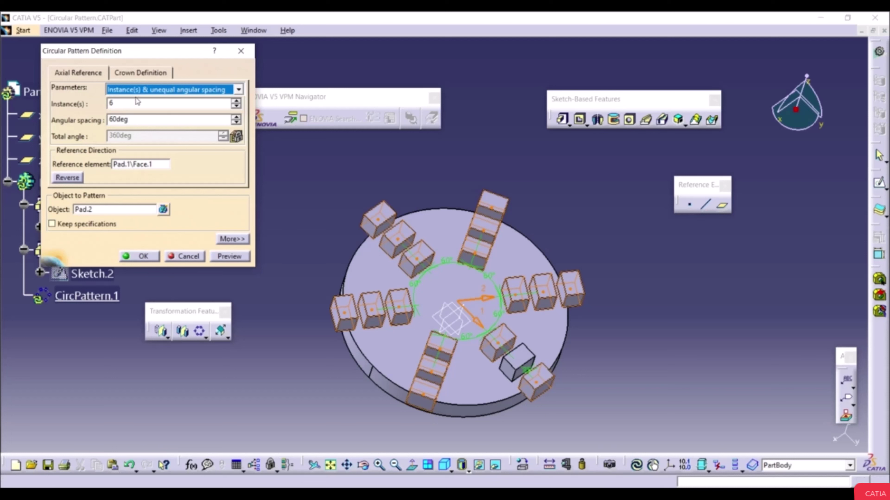
left_click(237, 117)
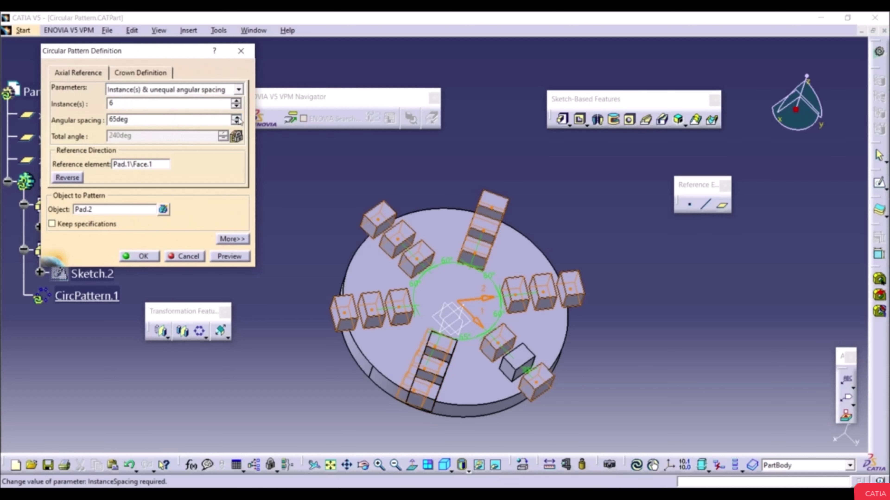
left_click(237, 118)
left_click(237, 117)
left_click(237, 118)
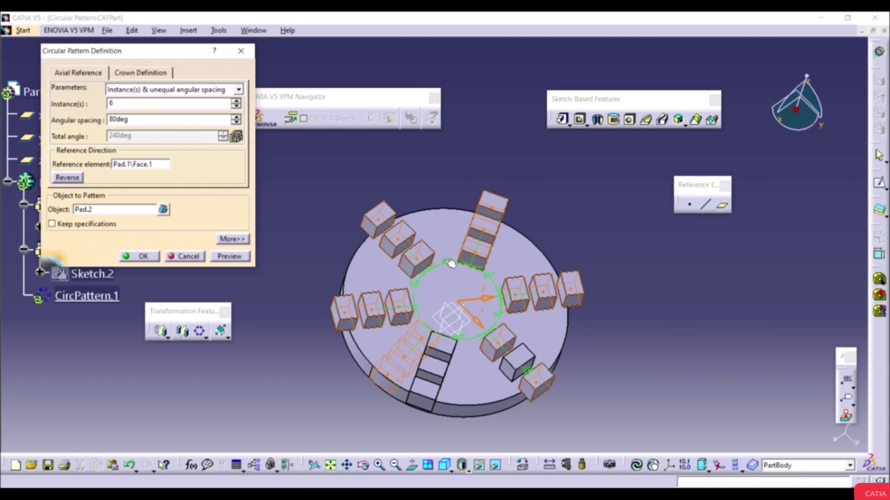
Step: Set two other individual angular spacings between the block rows to 30 deg and 45 deg, and accept the circular pattern
double_click(420, 293)
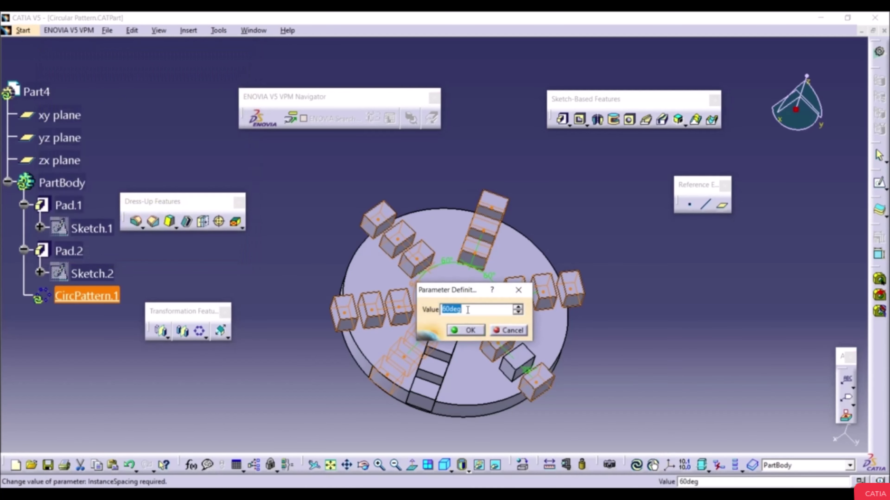
type("30")
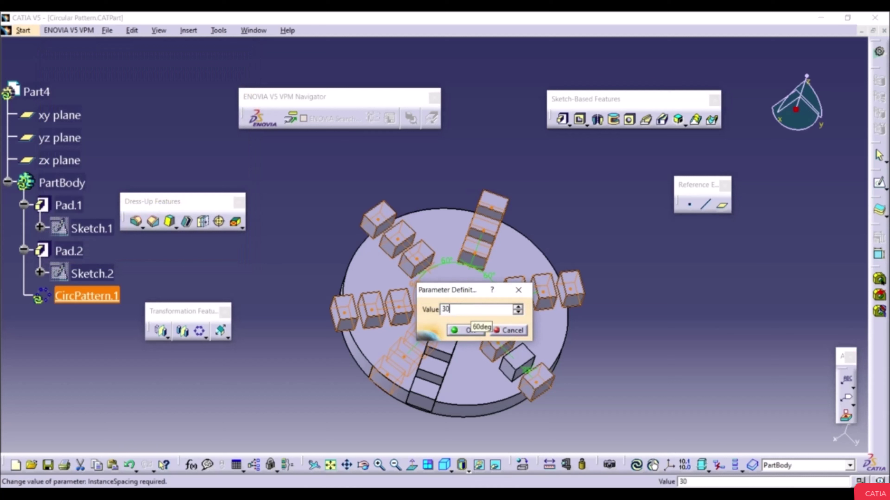
left_click(466, 330)
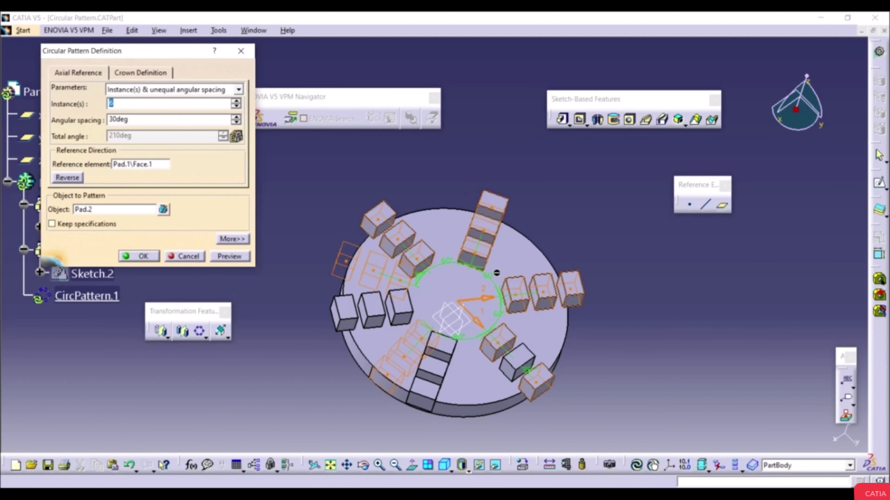
double_click(489, 277)
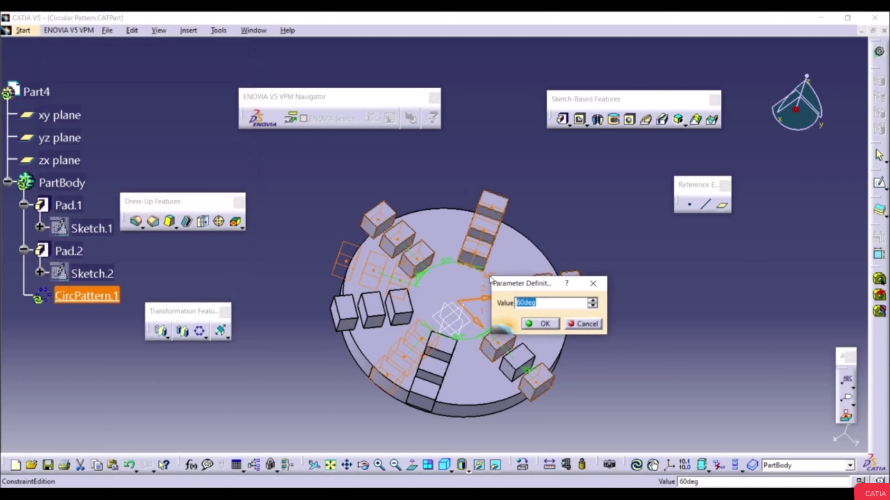
type("45")
left_click(539, 324)
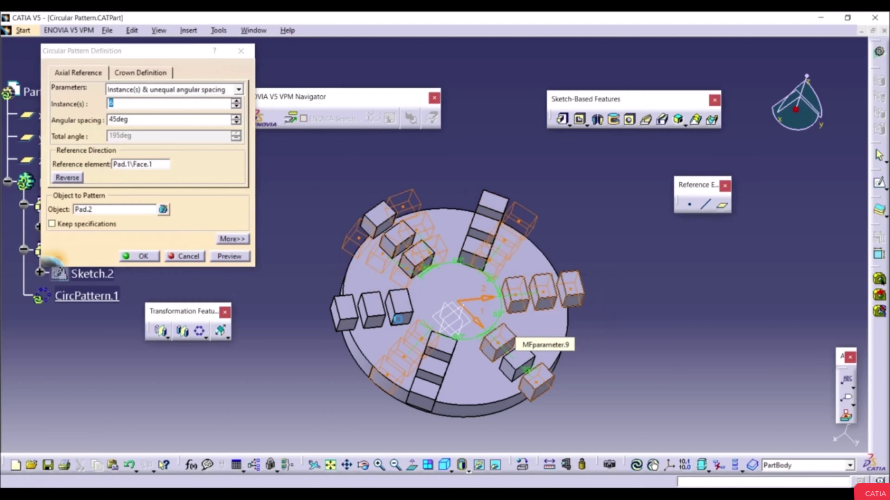
left_click(140, 256)
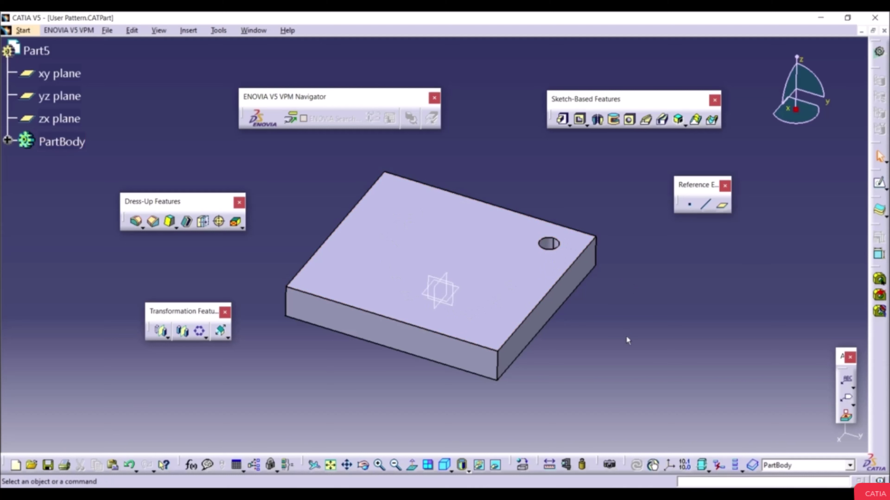
Step: Sketch a three-point arc about 193 mm long on the plate's top face, bulging away from the side with the hole
left_click(441, 243)
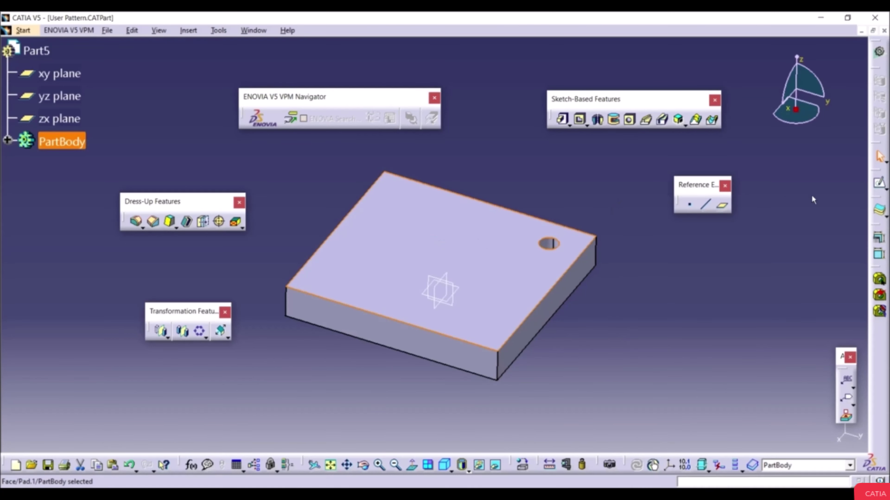
left_click(869, 185)
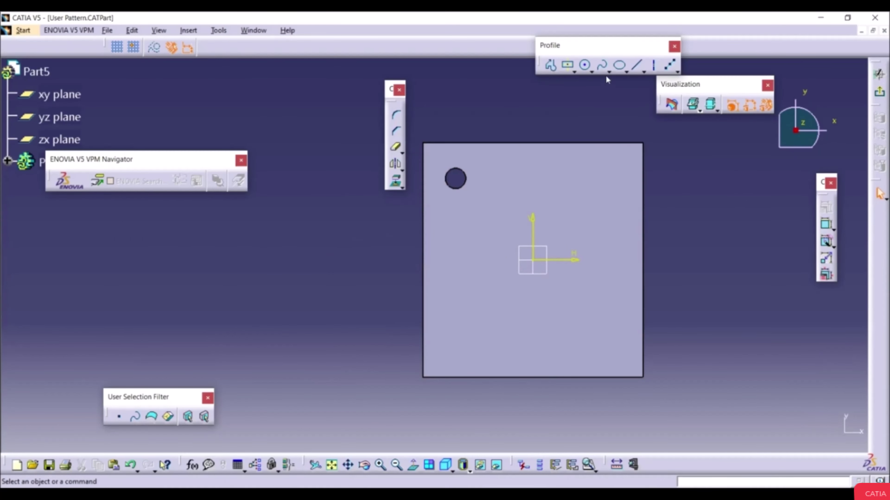
left_click(585, 65)
left_click(591, 71)
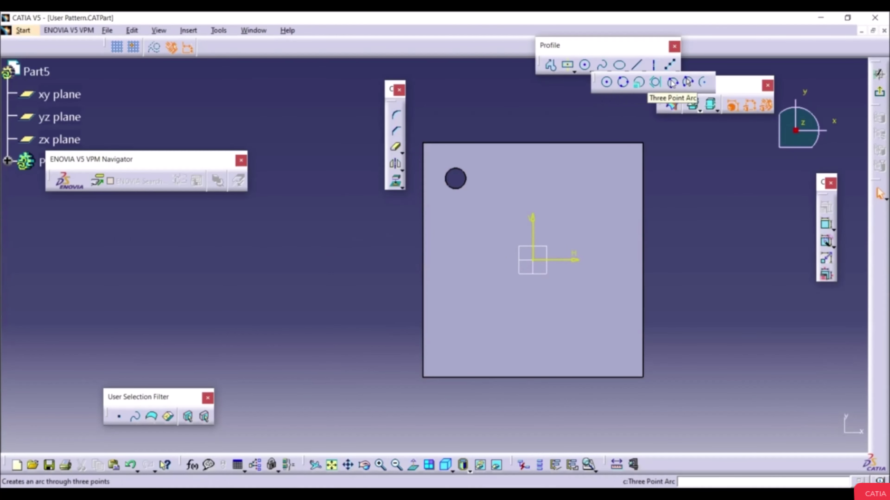
left_click(687, 83)
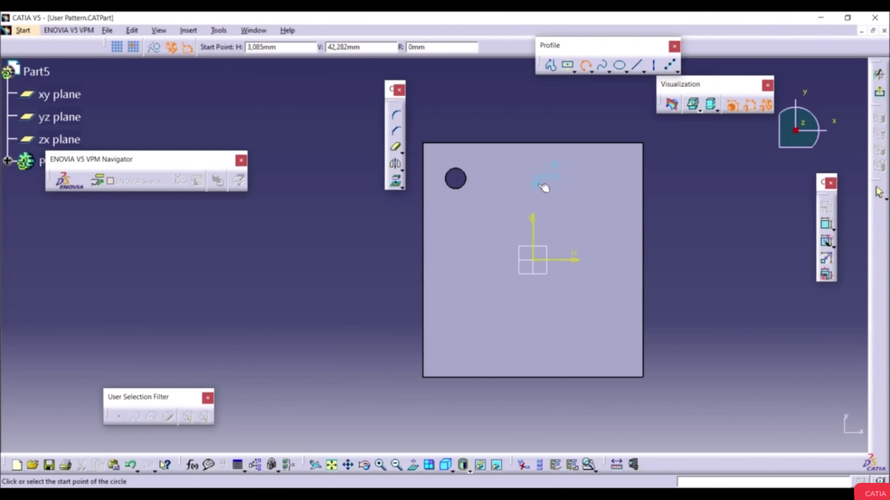
left_click(511, 181)
left_click(597, 245)
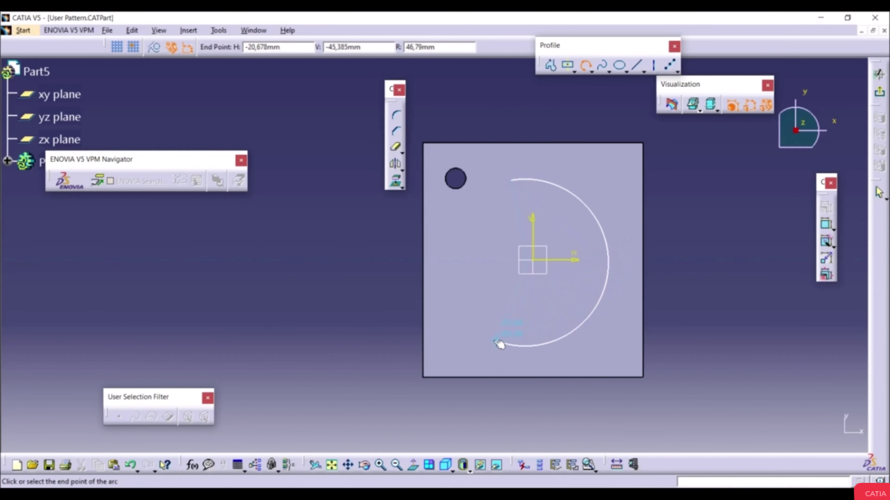
left_click(475, 356)
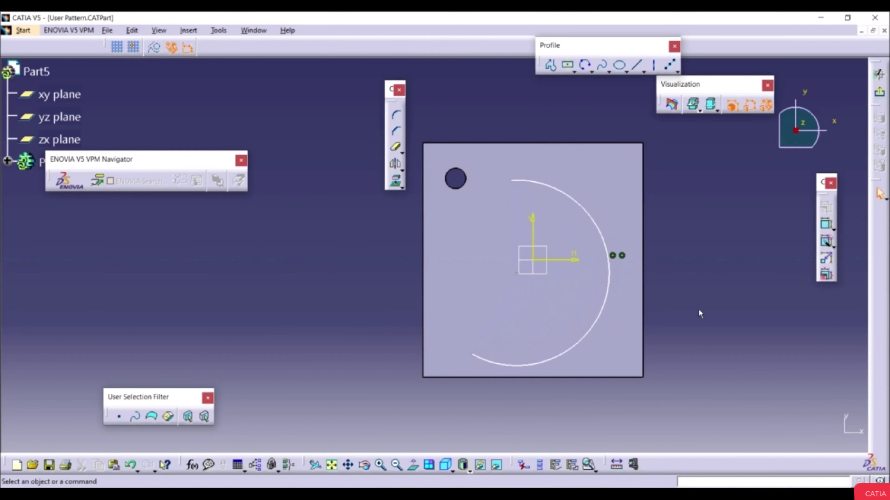
Step: Place 7 equidistant points along the sketched arc and exit the sketch
left_click(678, 69)
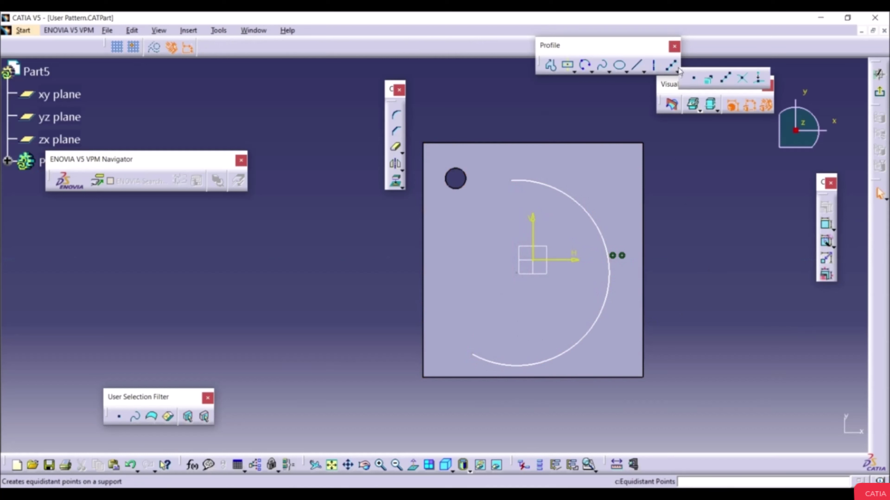
left_click(727, 81)
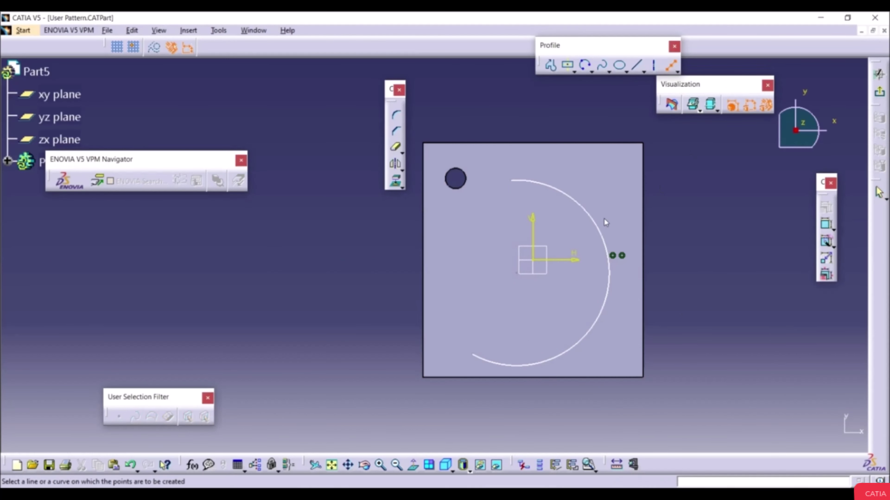
left_click(595, 223)
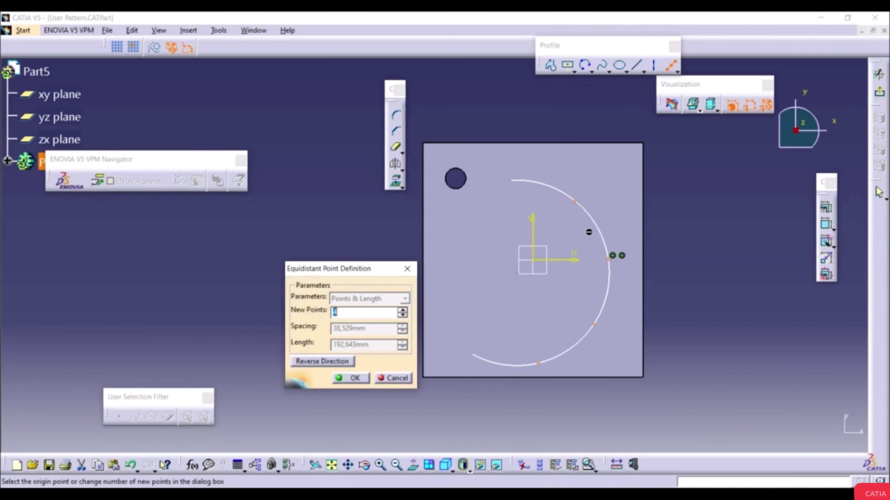
left_click(402, 315)
left_click(403, 311)
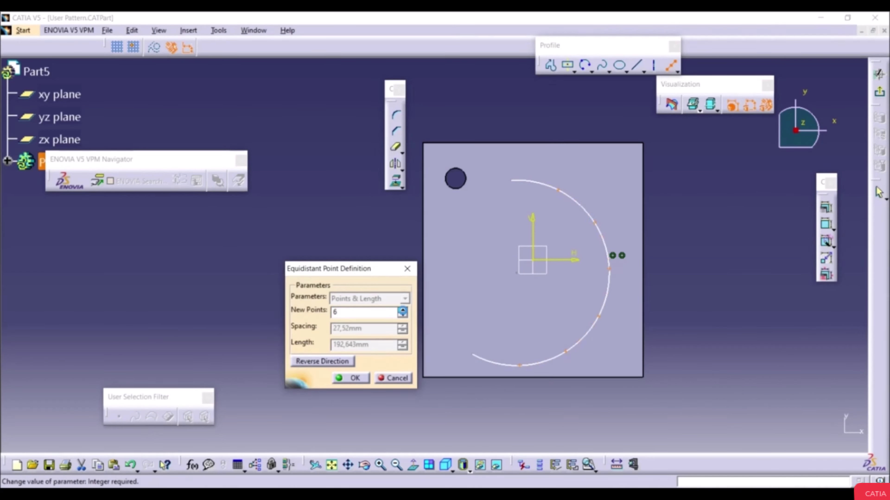
left_click(353, 378)
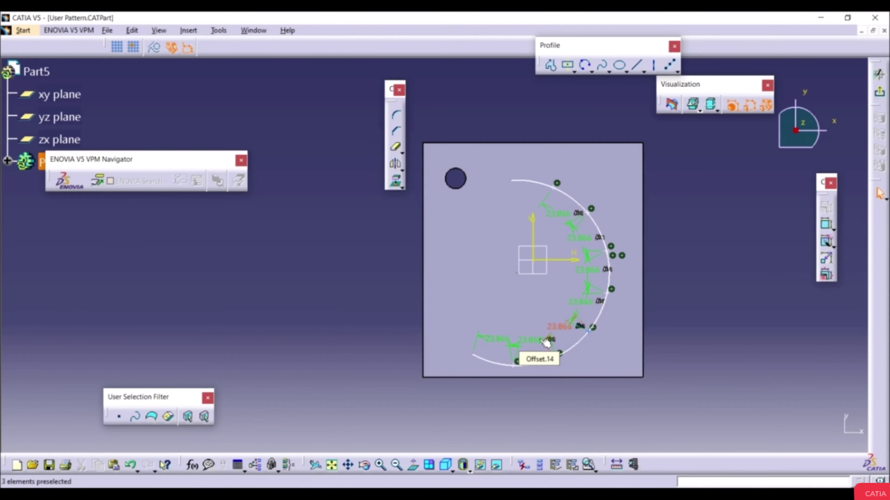
left_click(879, 91)
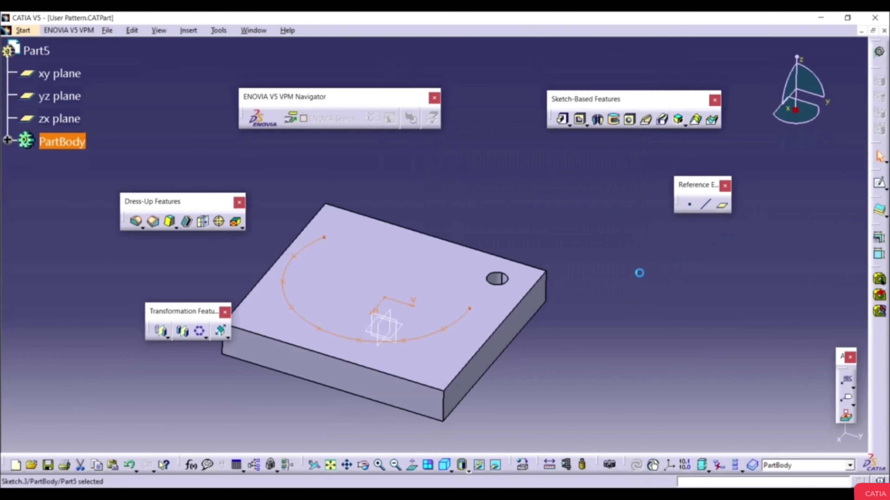
Step: Create a user pattern of the corner hole using the arc sketch's points as positions, preview it and accept
middle_click_drag(634, 274, 663, 258)
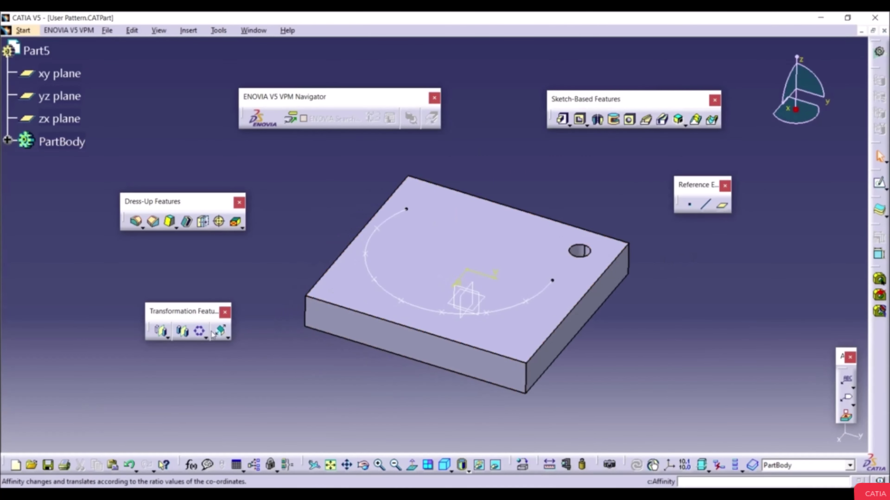
left_click(205, 336)
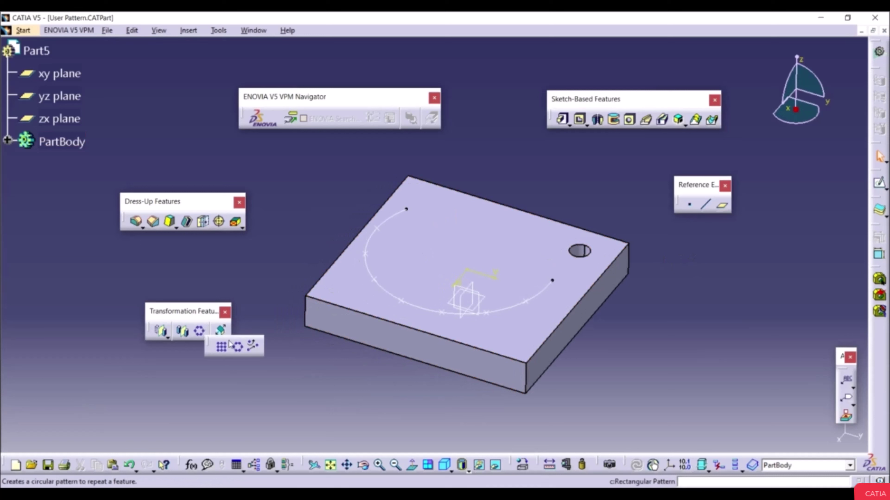
left_click(253, 346)
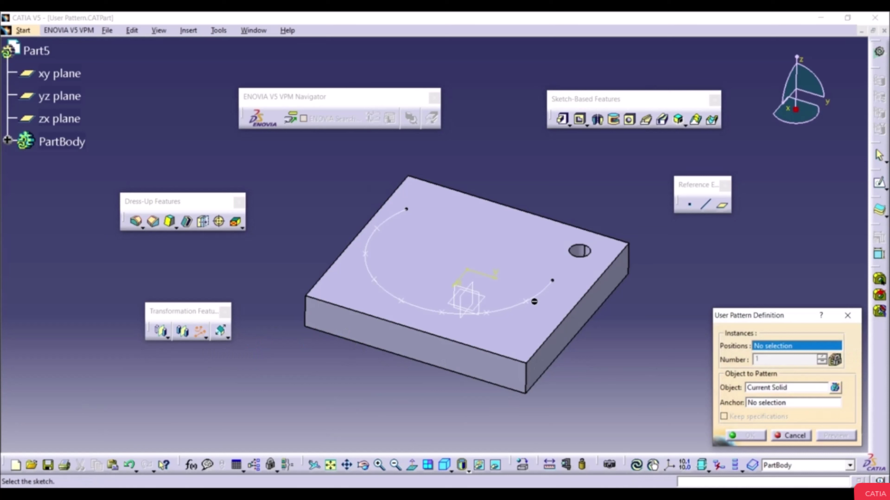
left_click(537, 299)
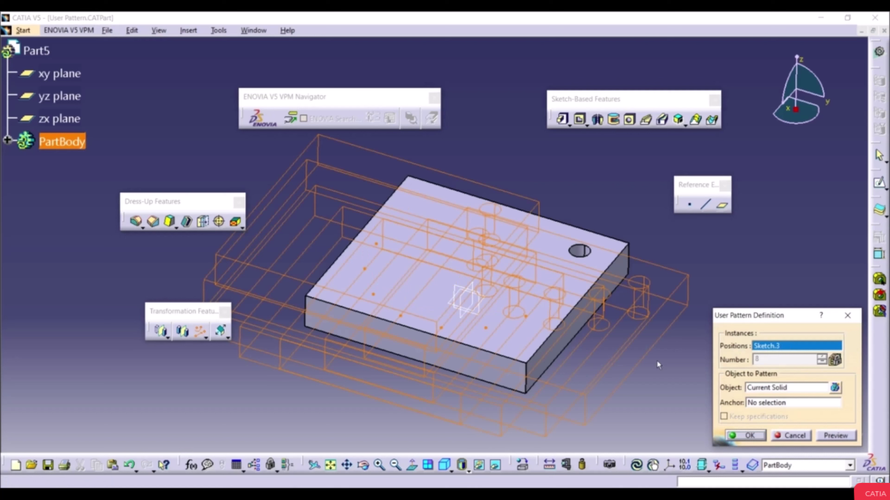
left_click(764, 388)
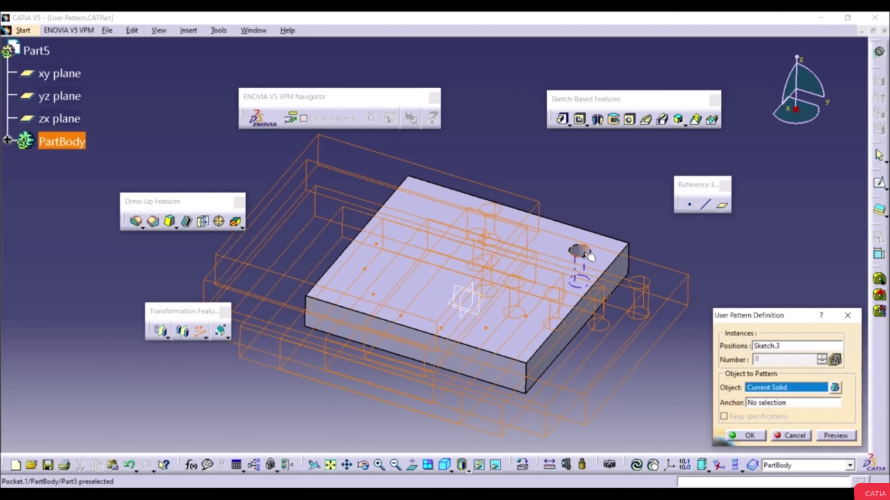
left_click(579, 249)
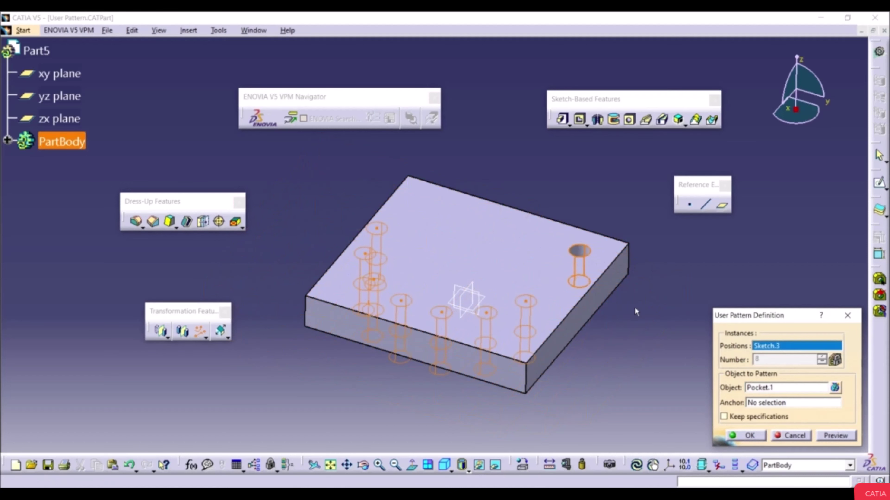
left_click(827, 436)
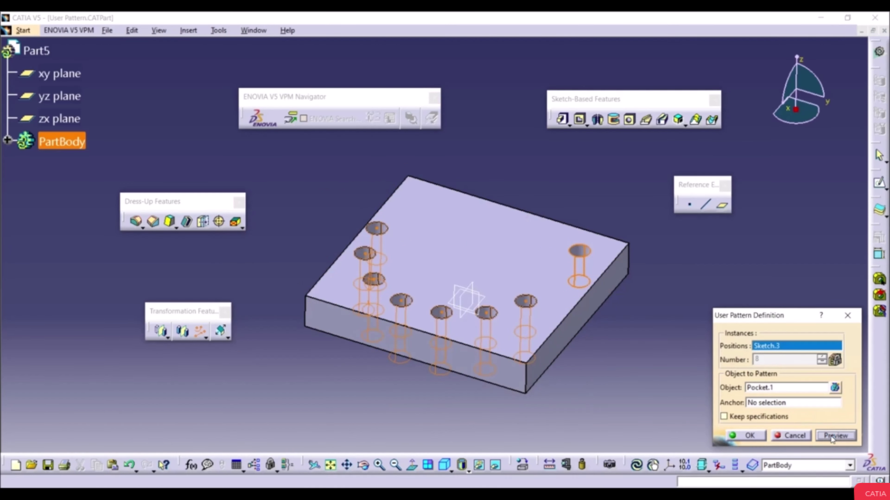
left_click(749, 436)
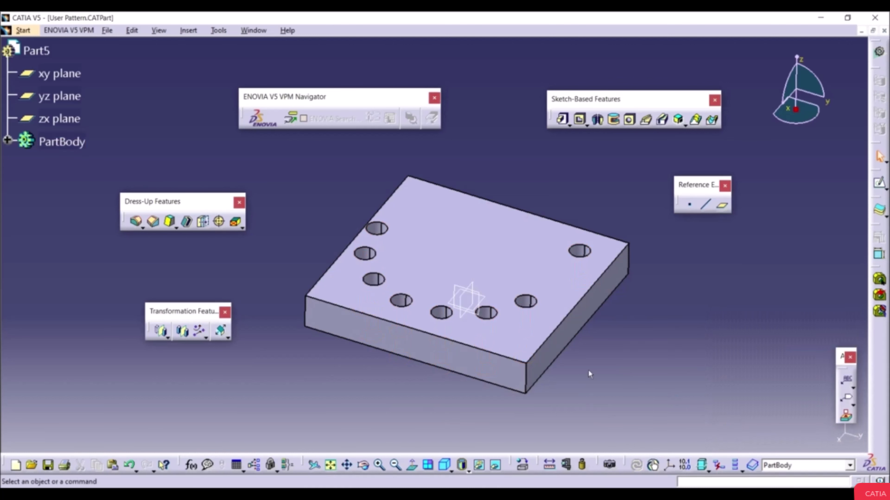
Step: Sketch a vertical line about 68 mm long on the plate's top face, in the open area beside the arc of holes
middle_click_drag(590, 370, 463, 350)
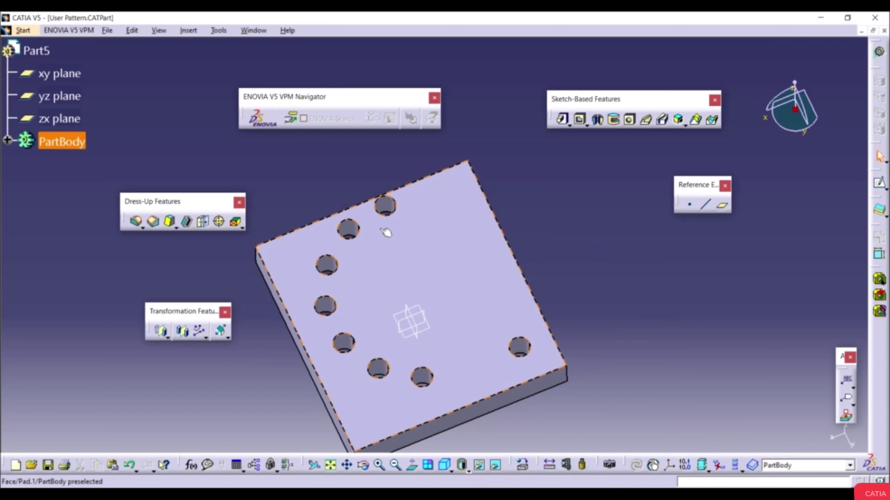
left_click(655, 324)
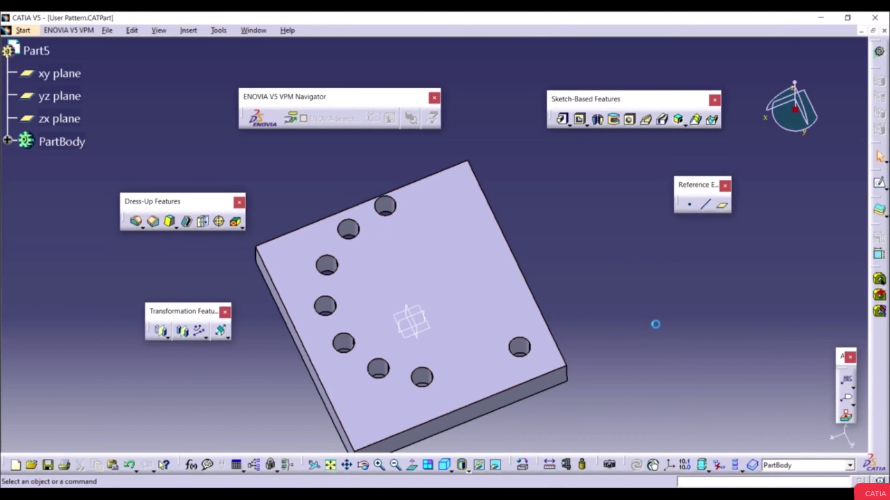
left_click(468, 255)
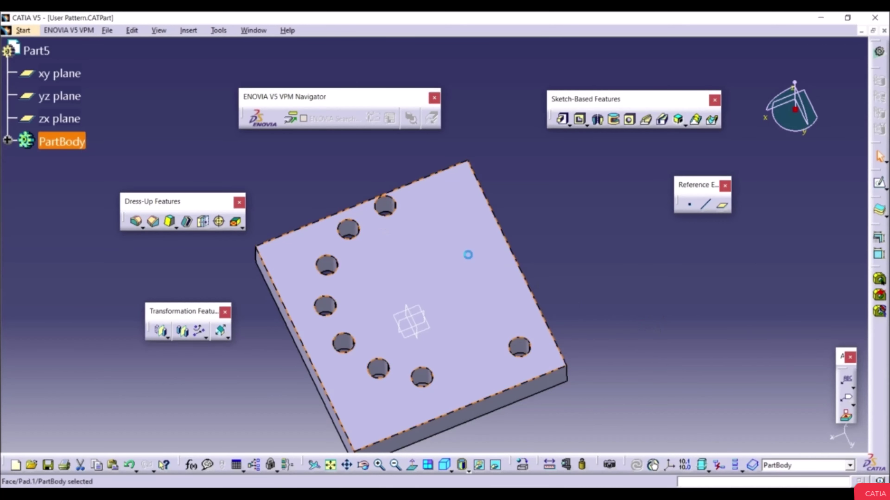
left_click(879, 182)
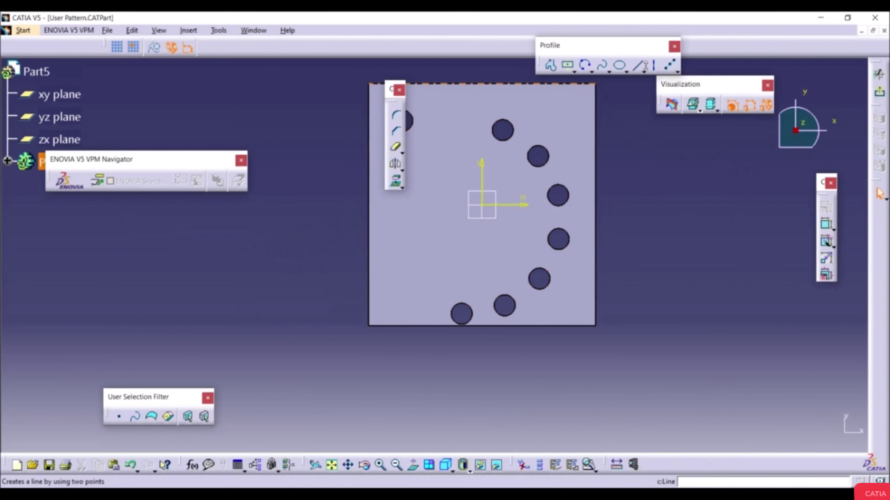
left_click(638, 66)
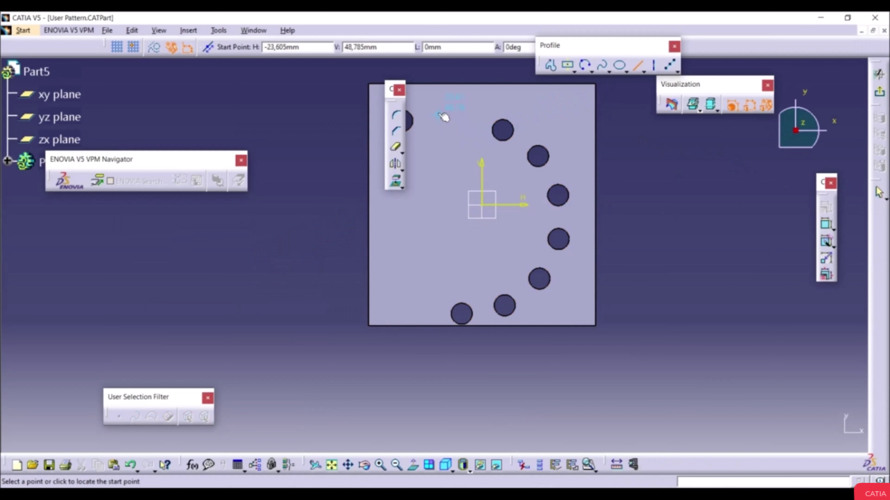
left_click(446, 145)
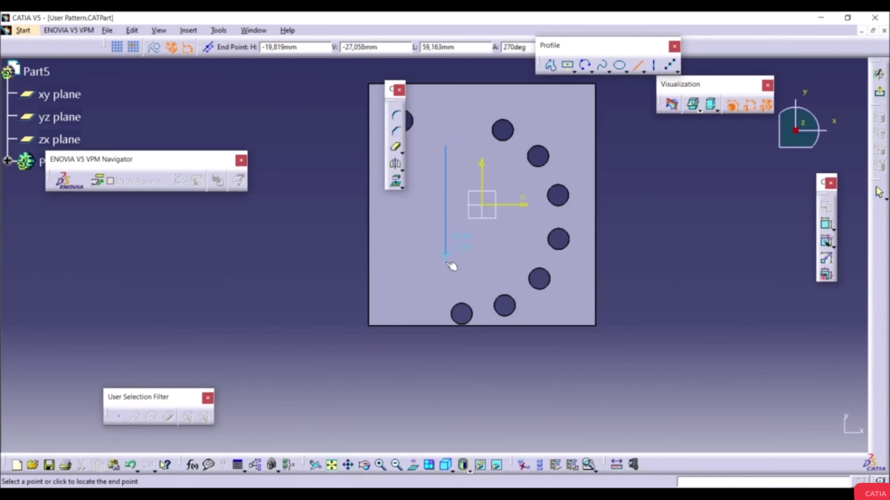
left_click(446, 271)
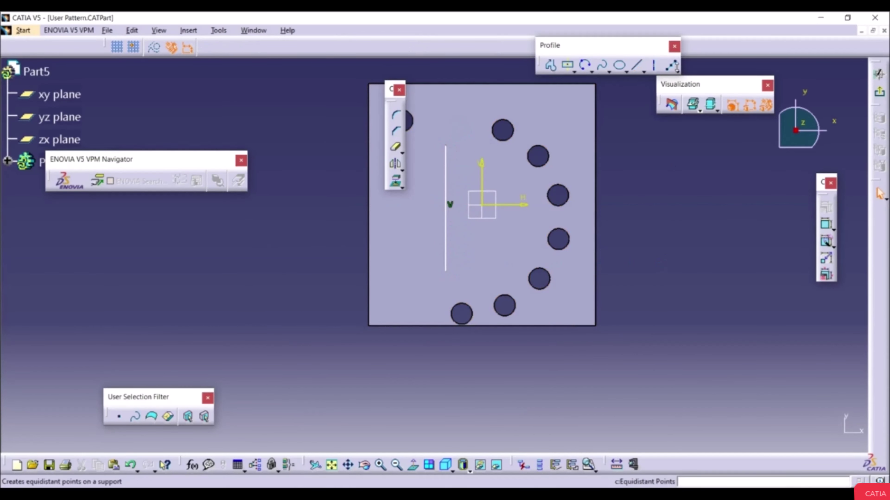
Step: Place 4 equidistant points along the sketched line and exit the sketch
left_click(669, 67)
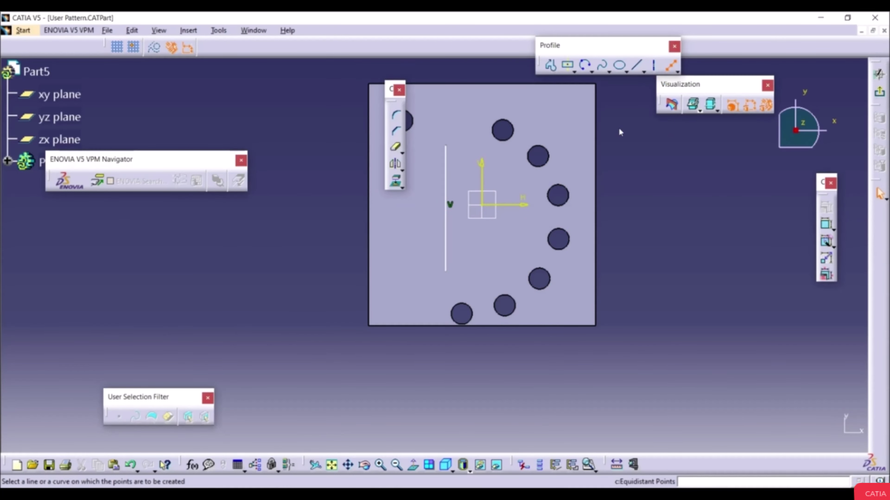
left_click(447, 224)
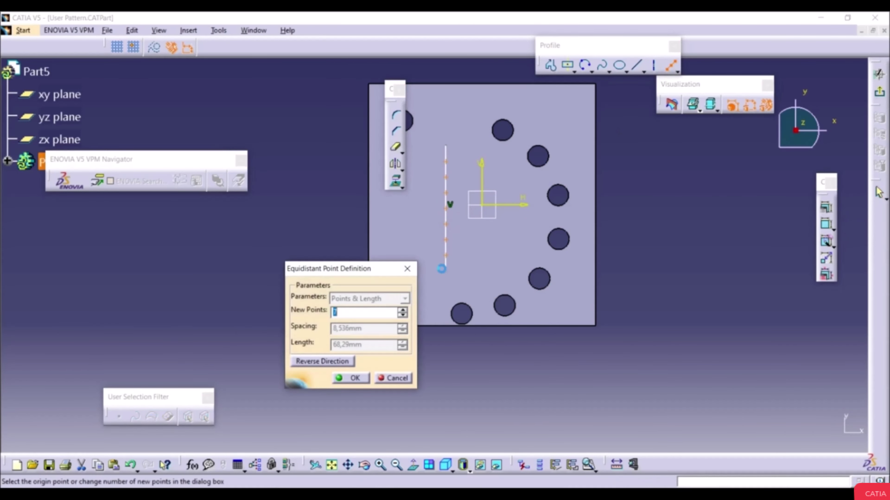
type("4")
left_click(350, 378)
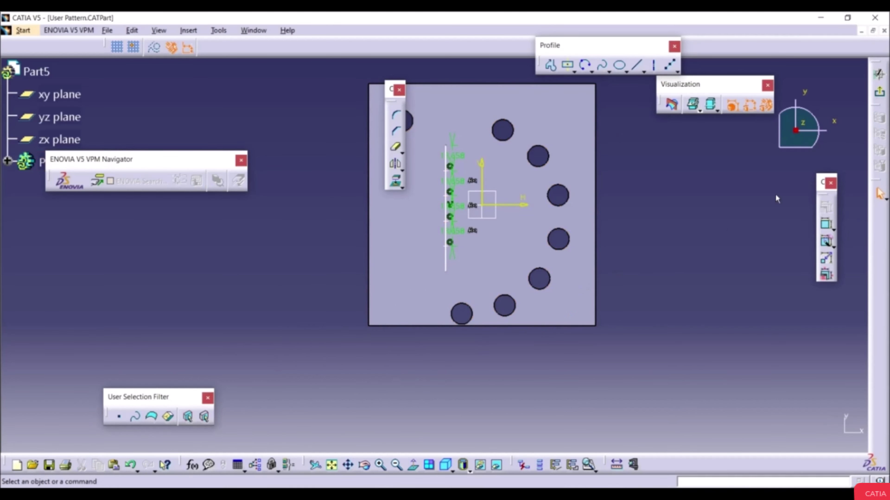
left_click(879, 92)
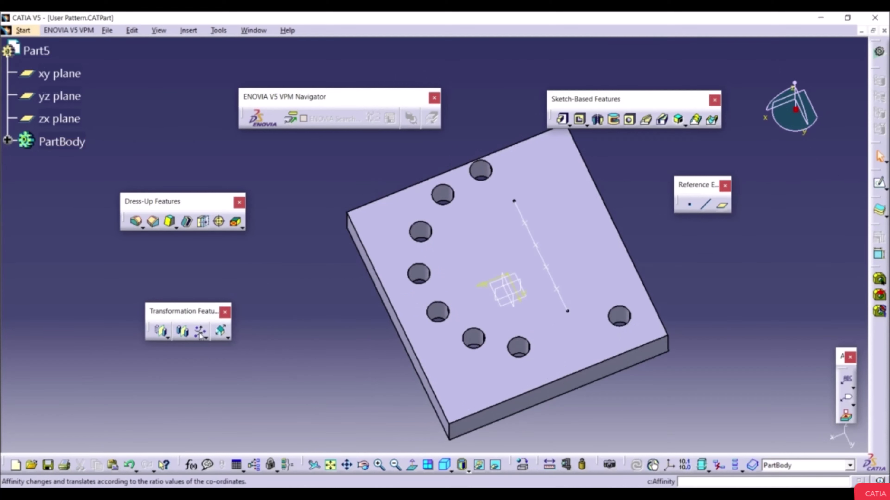
Step: Create a user pattern of the original corner hole using the line sketch's points as positions, and accept it
left_click(200, 334)
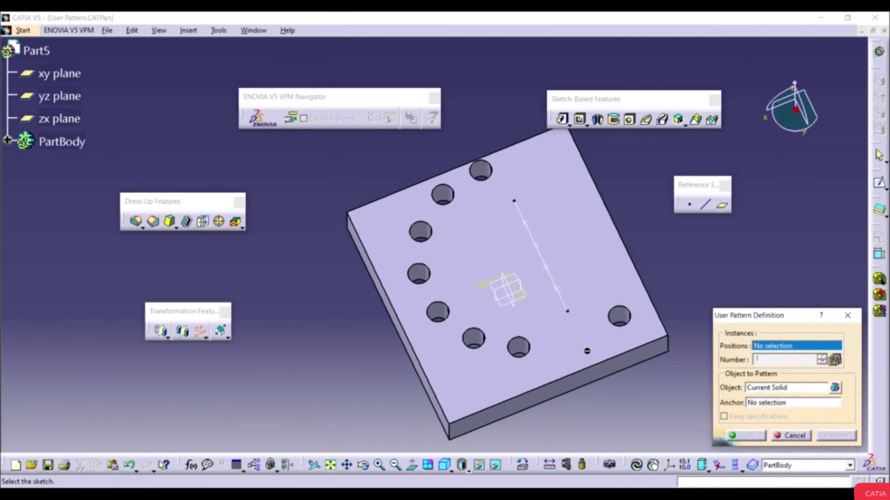
left_click(558, 293)
left_click(758, 389)
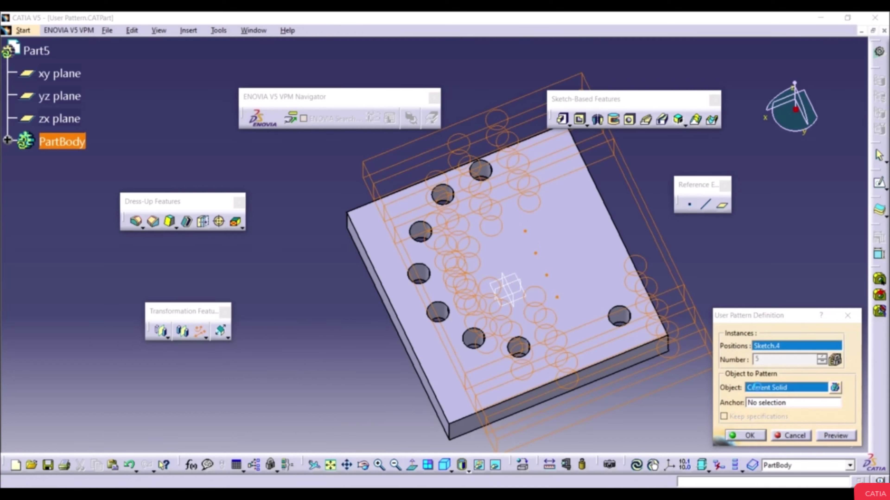
left_click(620, 318)
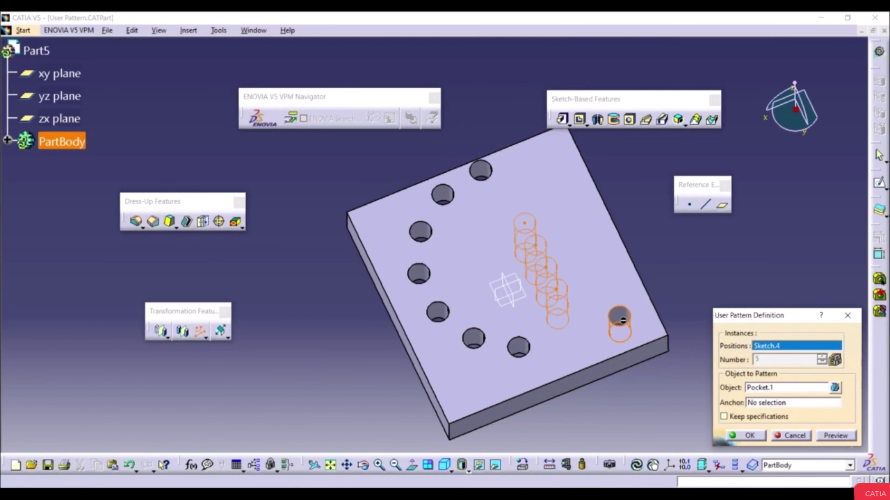
left_click(758, 436)
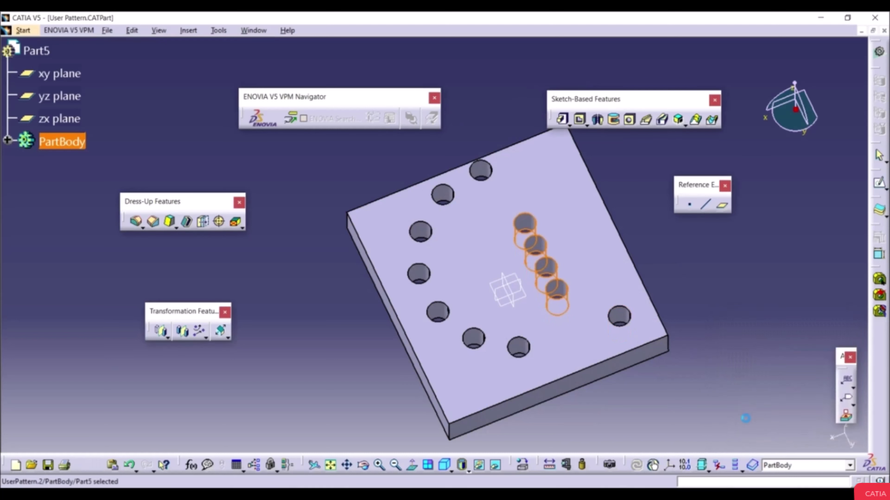
middle_click_drag(666, 359, 566, 297)
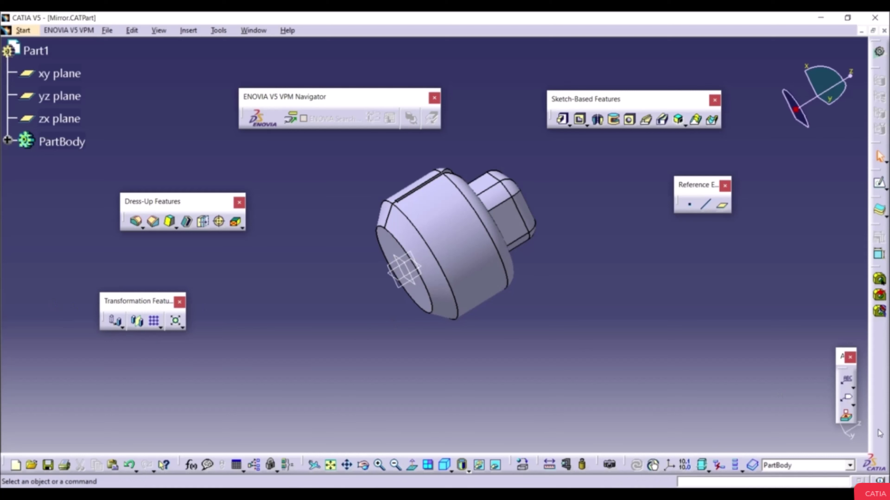
right_click(878, 439)
scroll(802, 485, "down", 5)
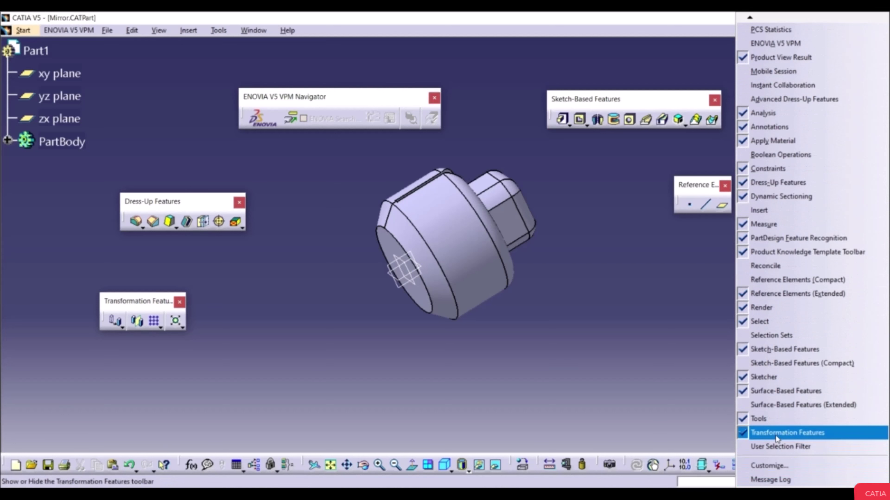
left_click(776, 436)
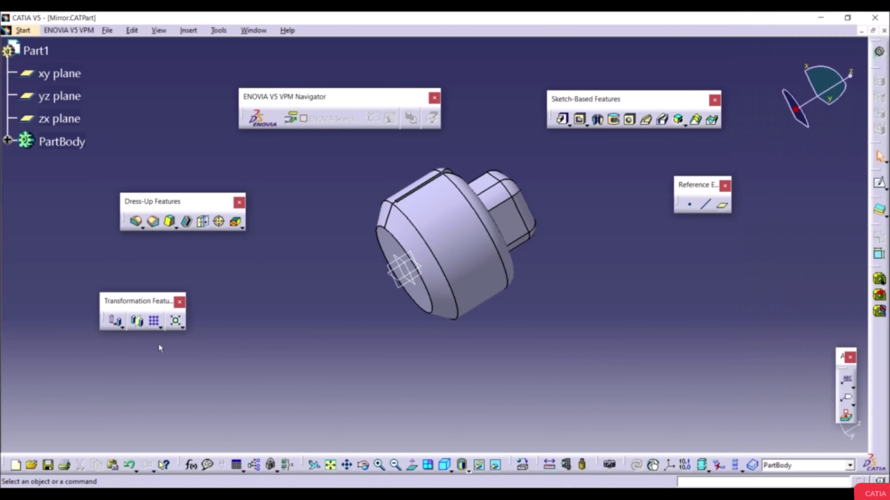
Step: Mirror the current solid about the flat circular end face of the chamfered cylinder
left_click(136, 328)
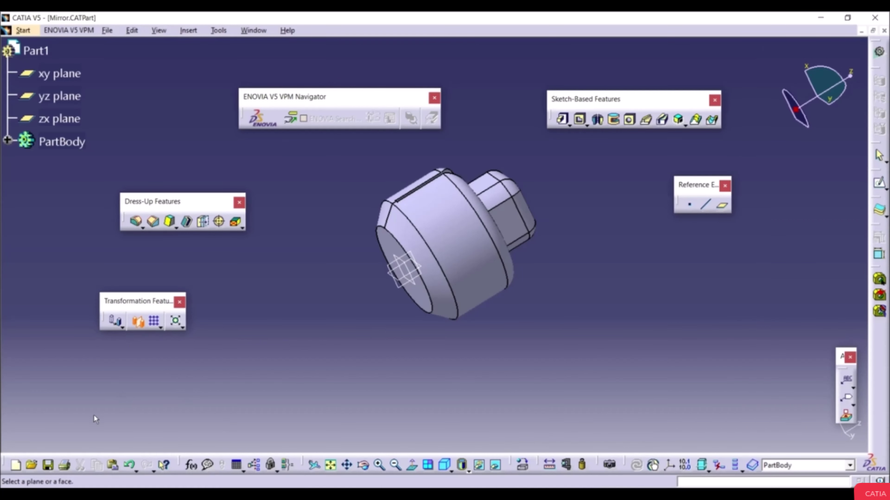
left_click(393, 246)
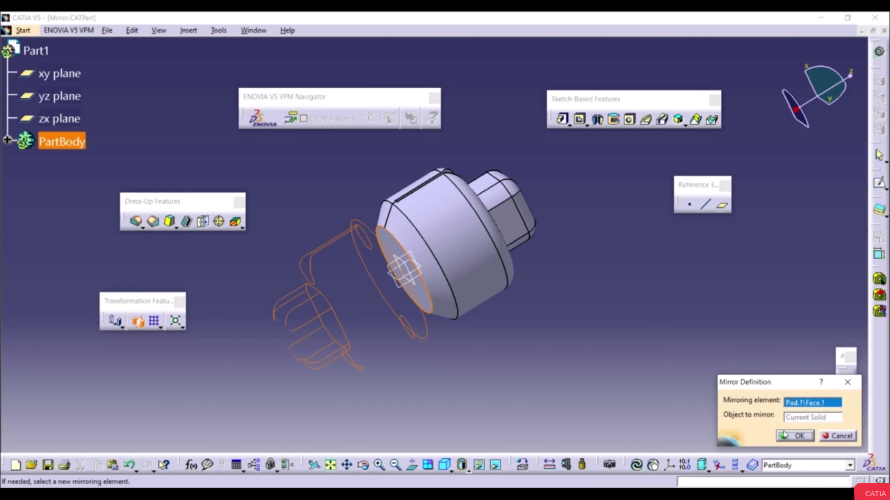
left_click(791, 436)
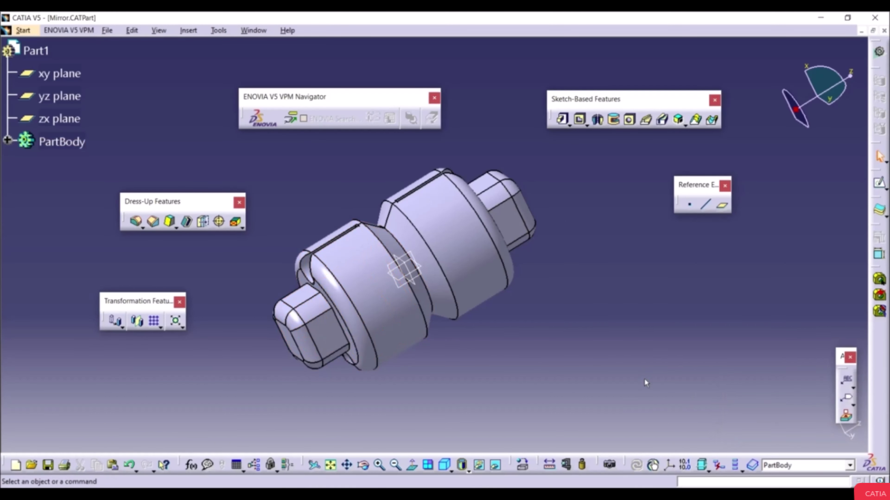
Step: Mirror the doubled solid about the outer end face of the rounded square boss
middle_click_drag(518, 321, 548, 327)
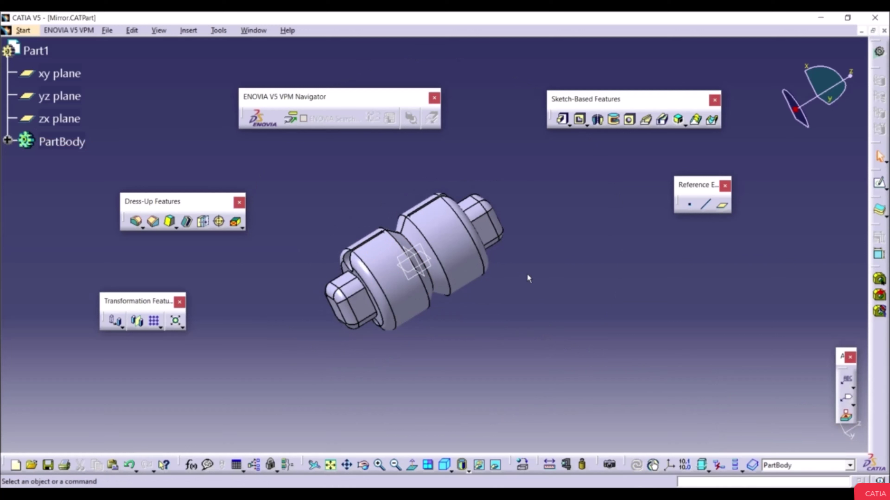
middle_click_drag(527, 273, 389, 330)
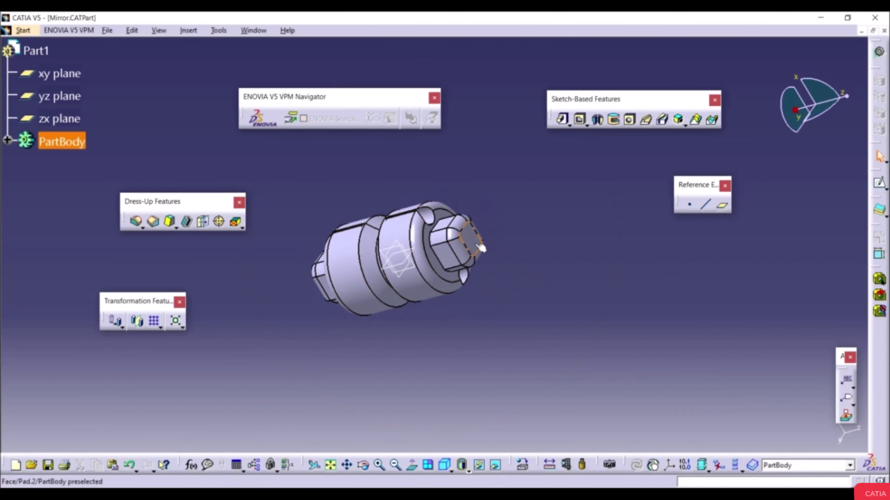
left_click(137, 321)
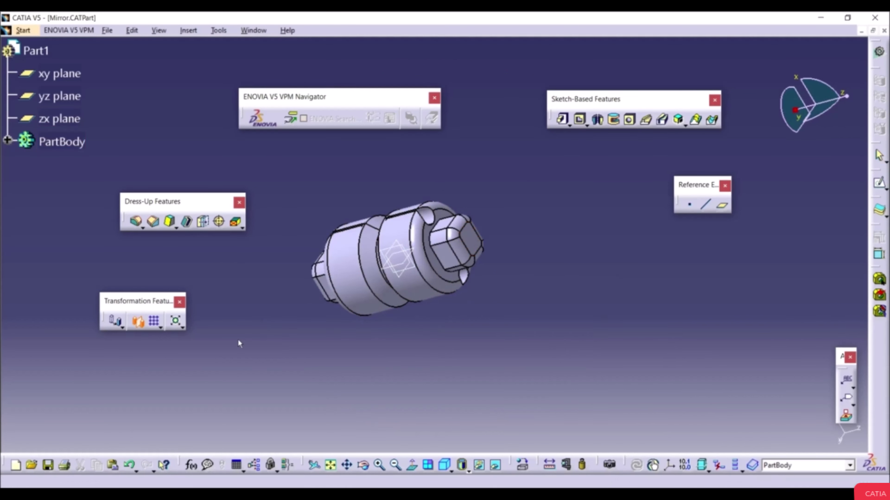
left_click(474, 236)
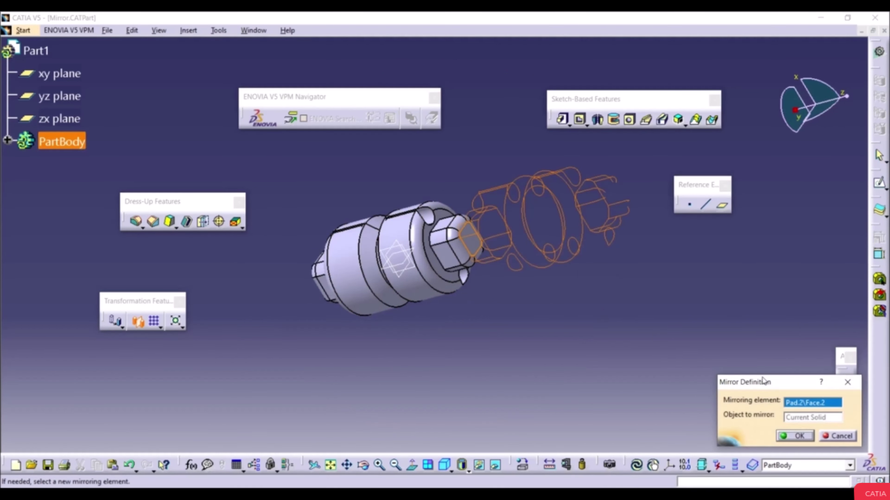
left_click(801, 436)
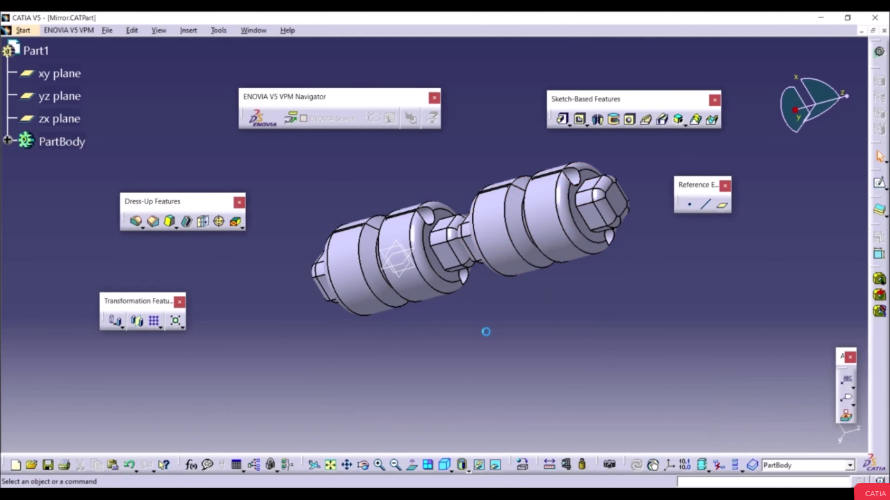
Step: Create a reference plane offset 20 mm from the end face of the outermost boss on the newly mirrored half
middle_click_drag(486, 332, 462, 325)
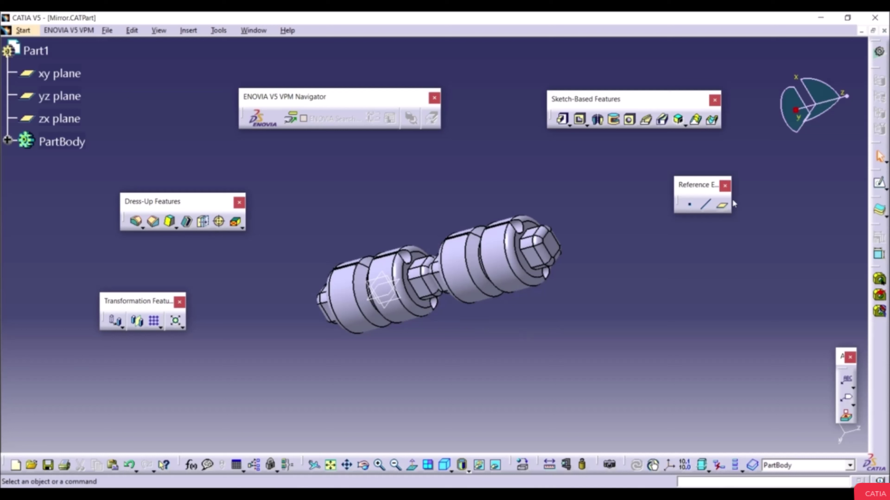
left_click(722, 205)
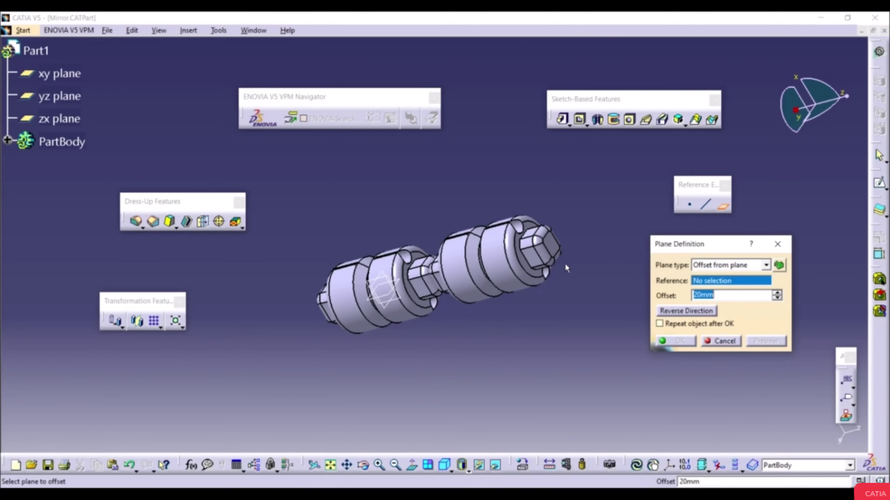
left_click(549, 278)
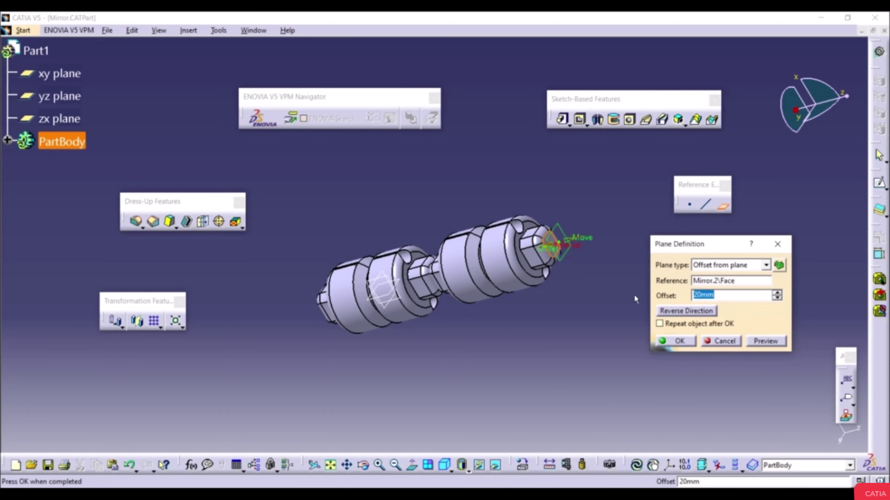
left_click(684, 341)
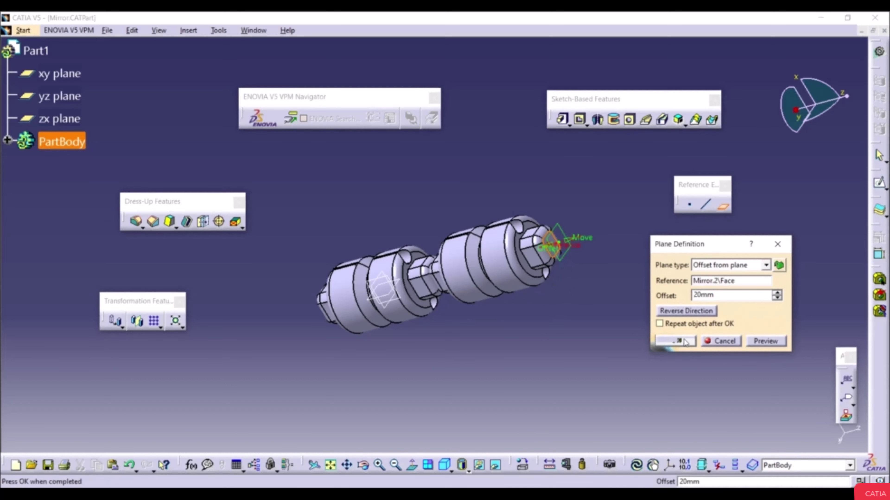
Step: Mirror the whole current solid about the offset reference plane and accept the mirror
middle_click_drag(539, 336, 547, 312)
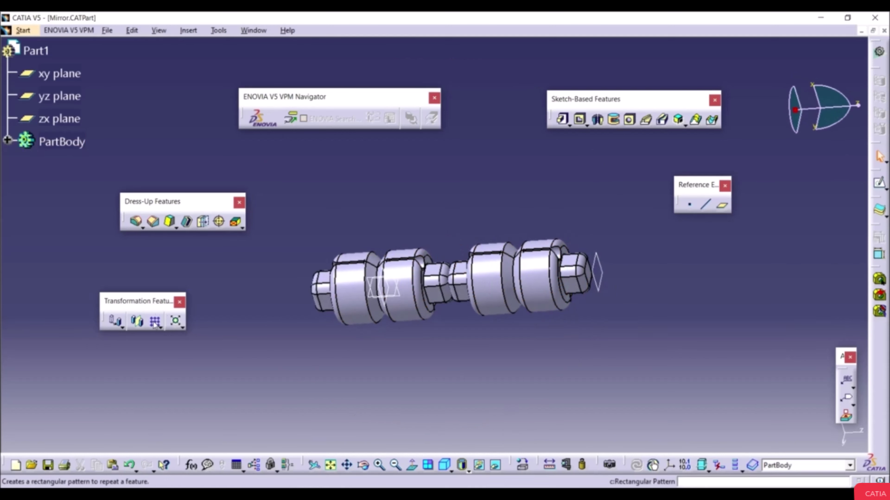
left_click(137, 326)
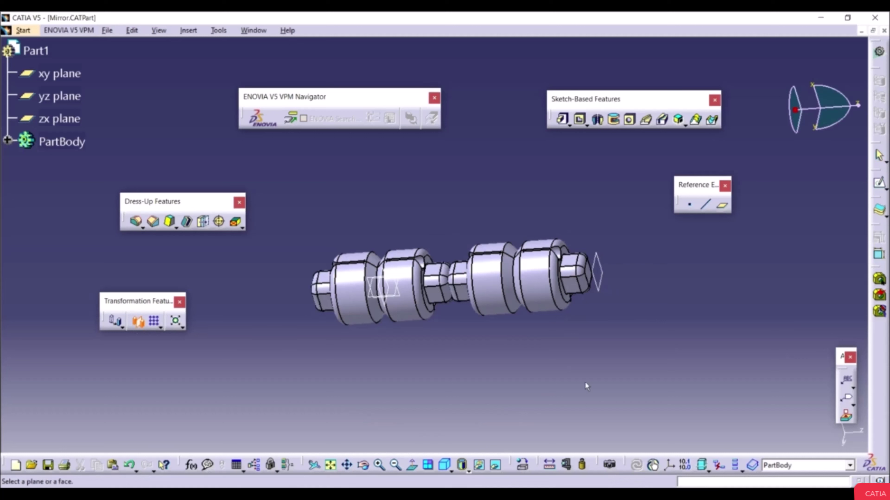
left_click(603, 275)
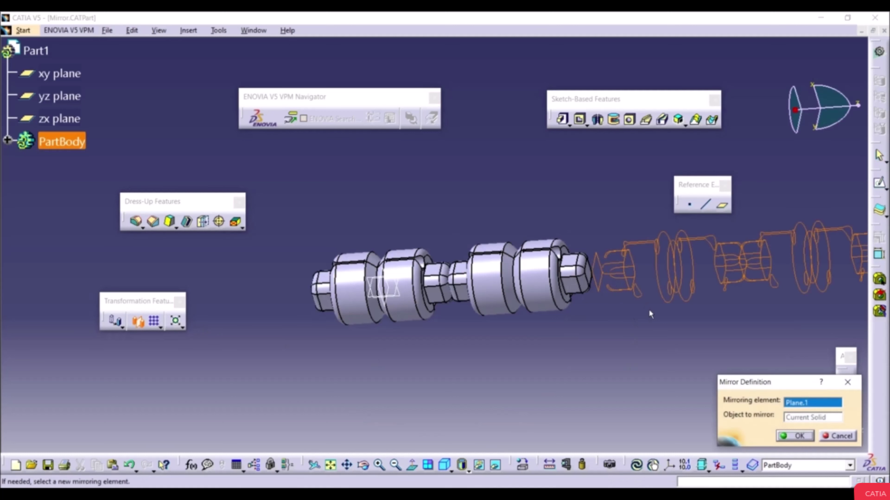
middle_click_drag(649, 313, 527, 326)
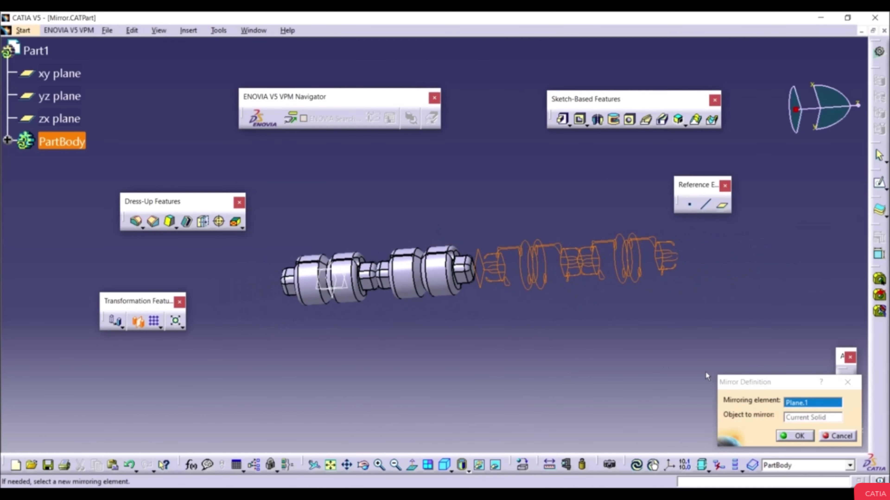
left_click(796, 440)
middle_click_drag(456, 267, 492, 298)
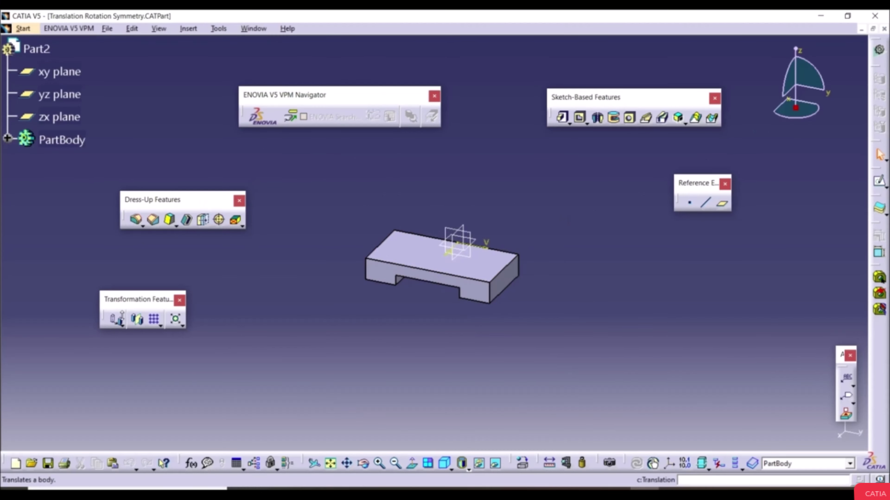
Step: Translate the slotted block 200 mm along the direction of its short top edge, keeping the transformation specifications
left_click(115, 320)
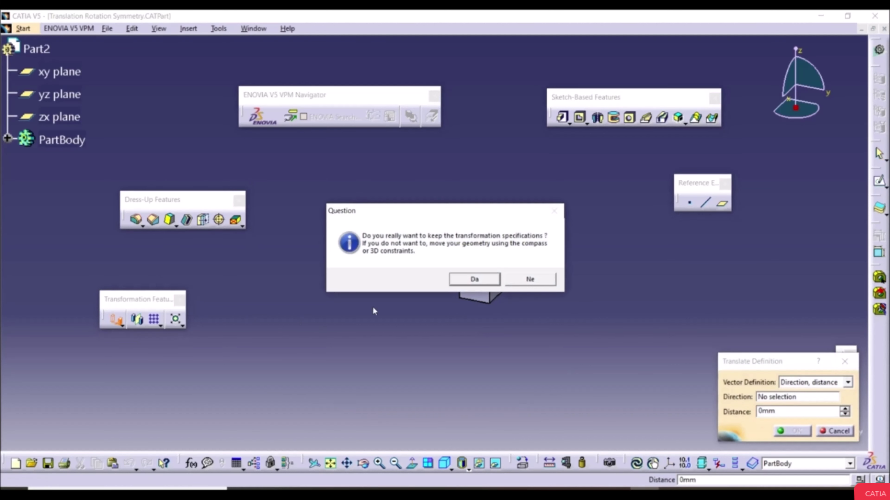
left_click(464, 277)
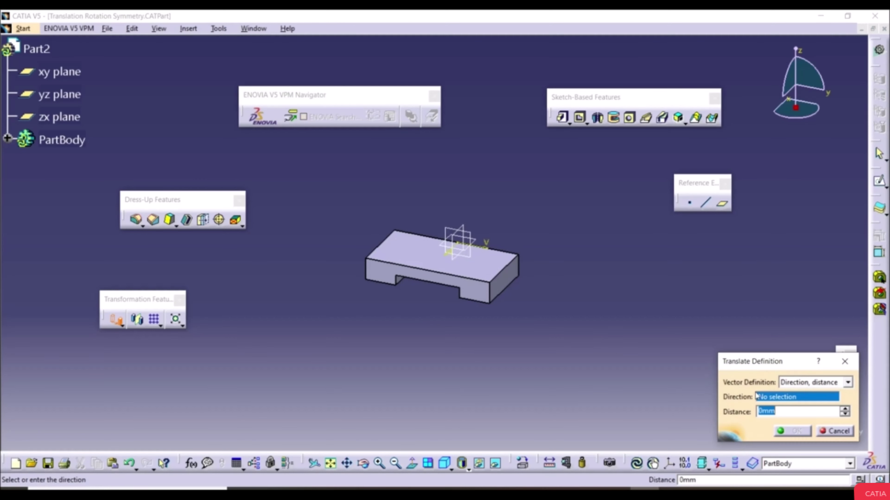
left_click(505, 273)
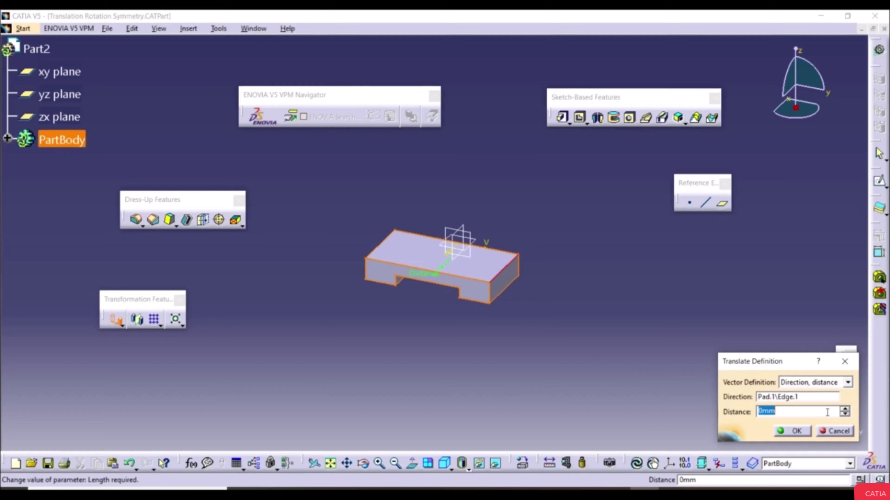
type("100")
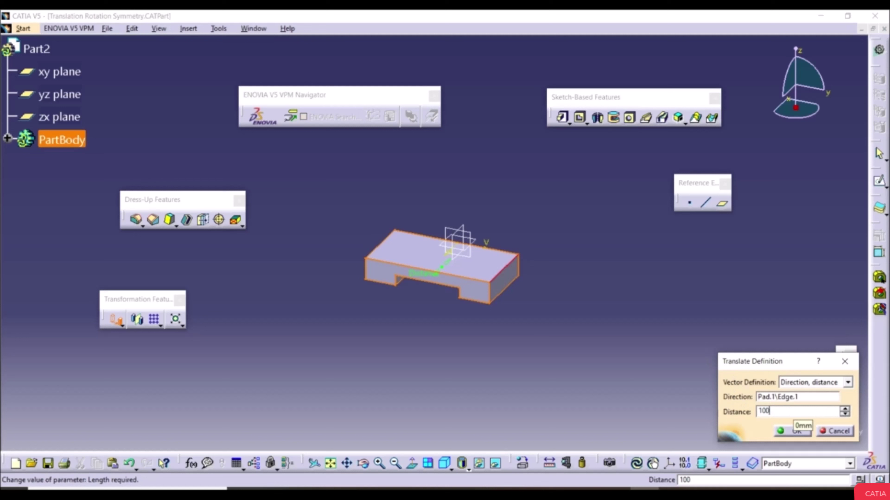
key("Return")
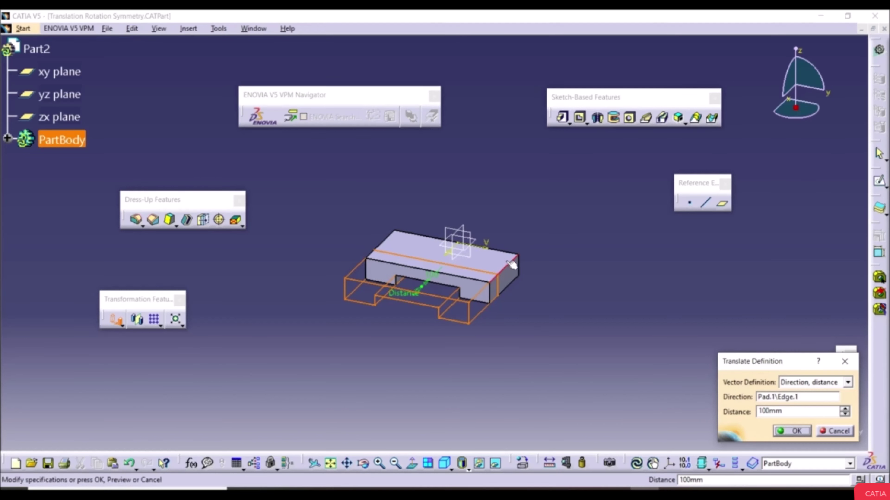
double_click(804, 411)
type("200")
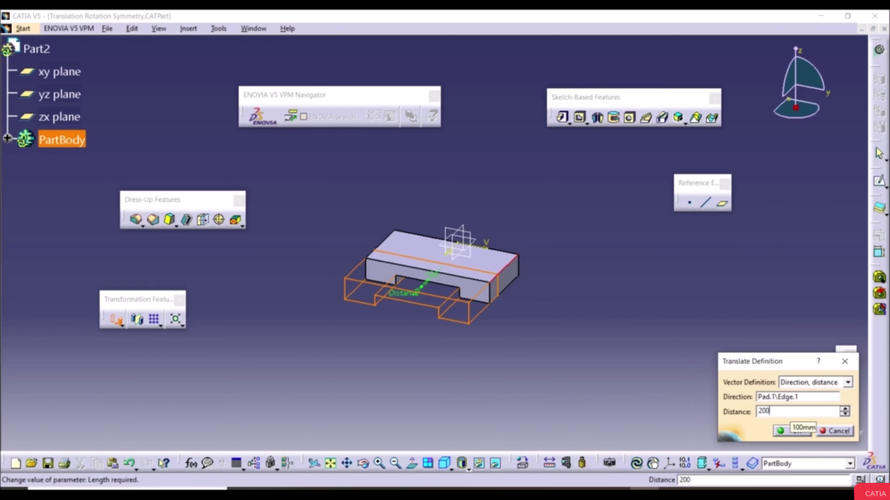
key("Return")
left_click(795, 432)
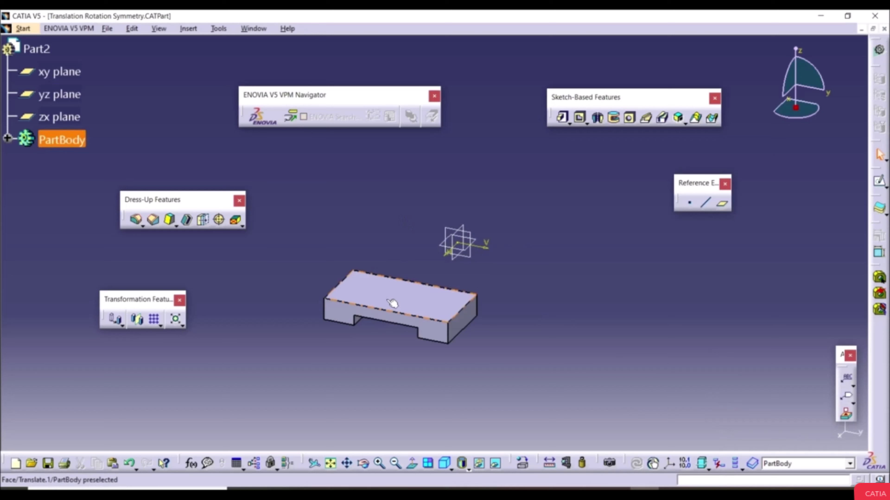
Step: Translate the block by coordinates X 100 mm, Y 200 mm and Z 300 mm in the default axis system
left_click(121, 316)
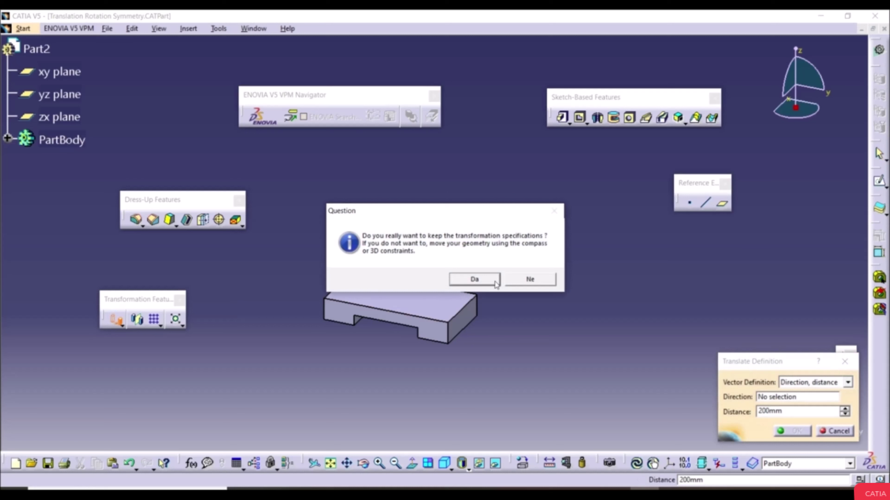
left_click(480, 280)
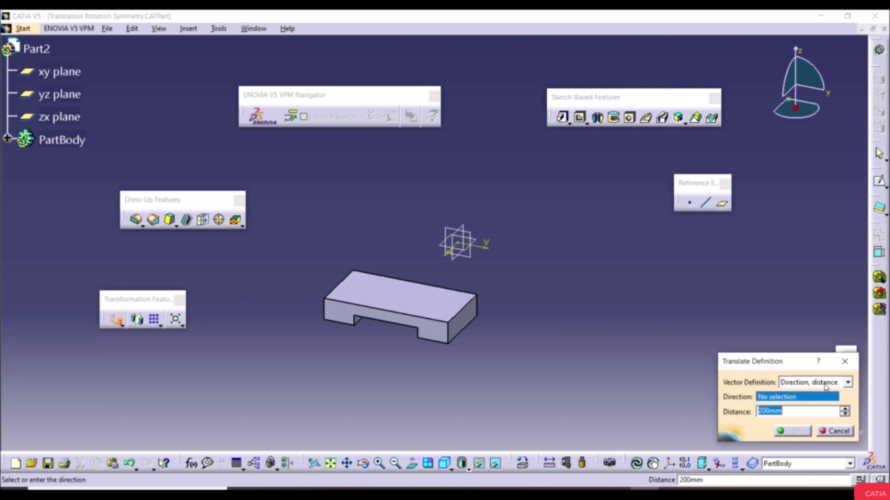
left_click(824, 386)
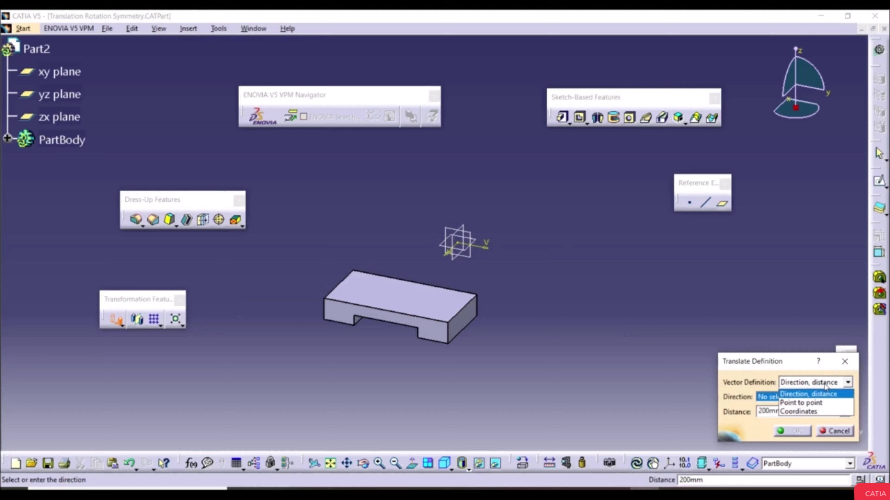
left_click(816, 412)
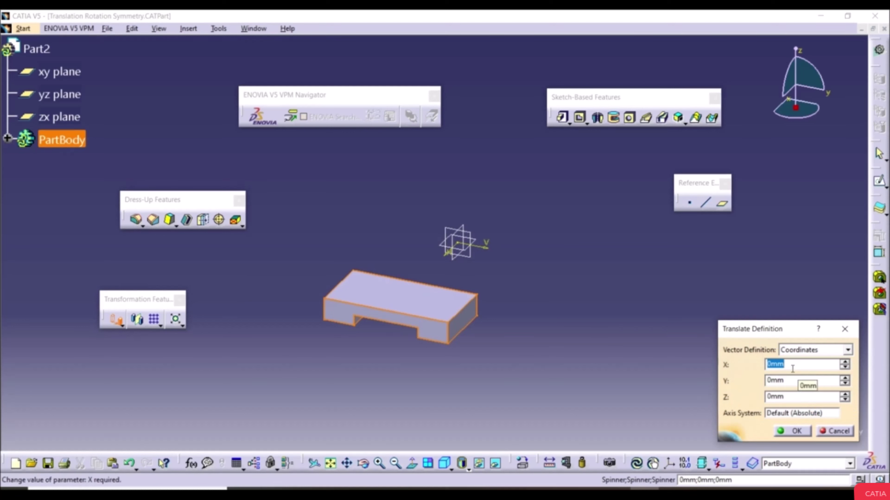
type("100")
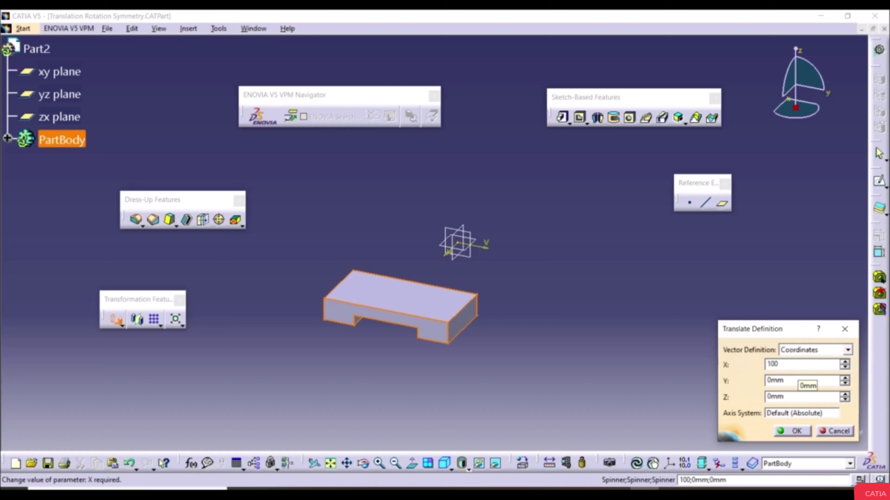
left_click(800, 381)
type("200")
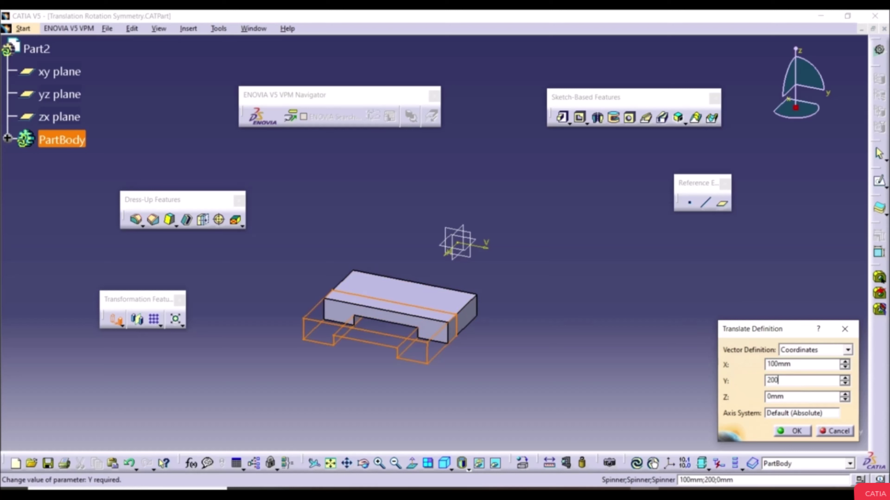
left_click(798, 398)
type("300")
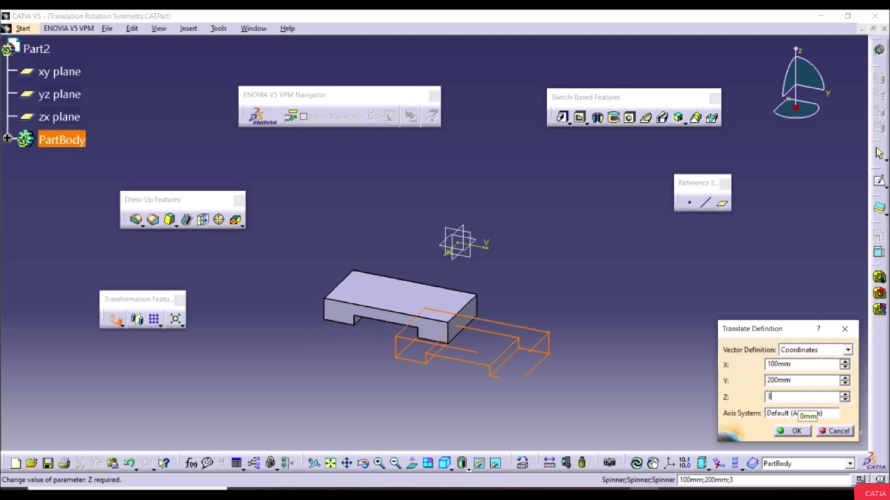
left_click(800, 431)
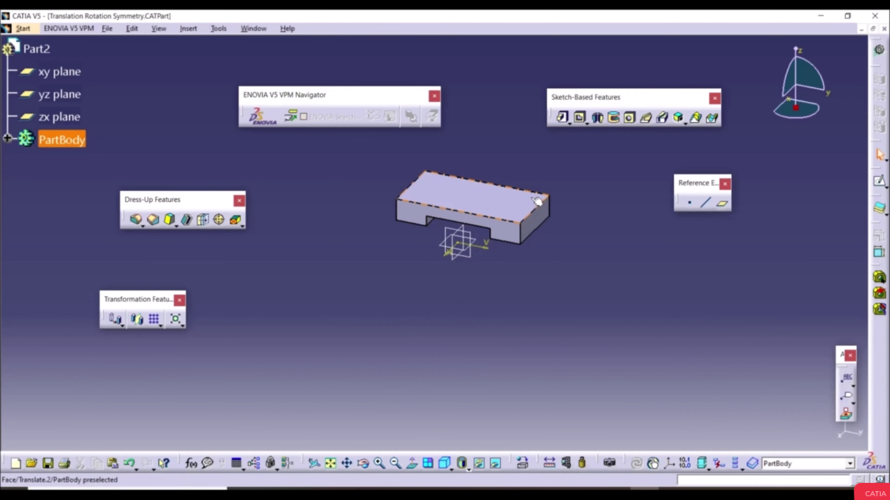
Step: Rotate the block 100 degrees about the vertical edge at its front corner using the Axis-Angle mode
middle_click_drag(537, 201, 467, 293)
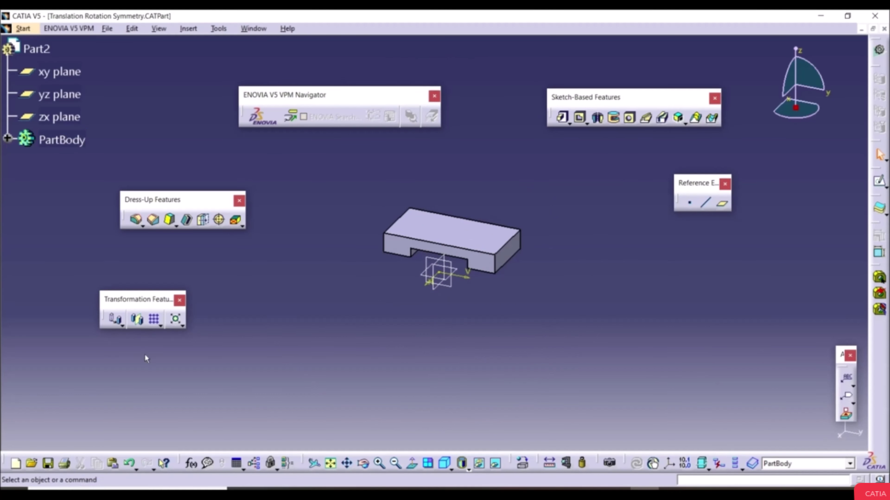
left_click(123, 326)
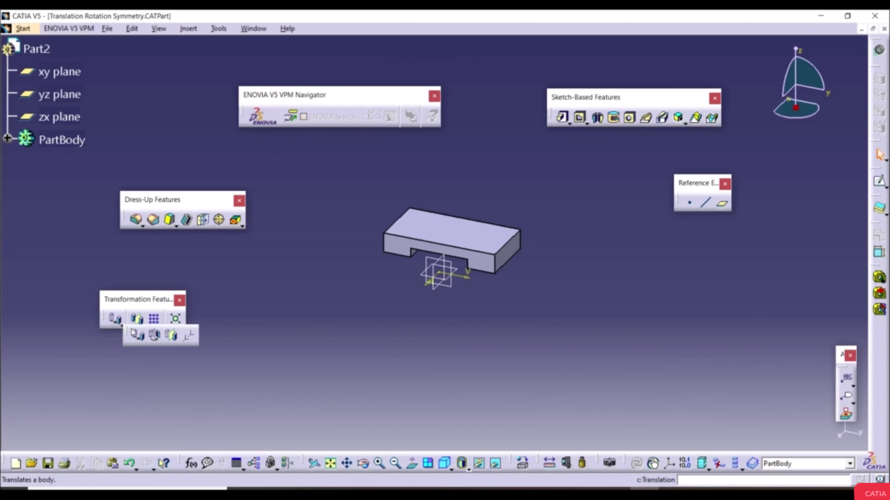
left_click(154, 335)
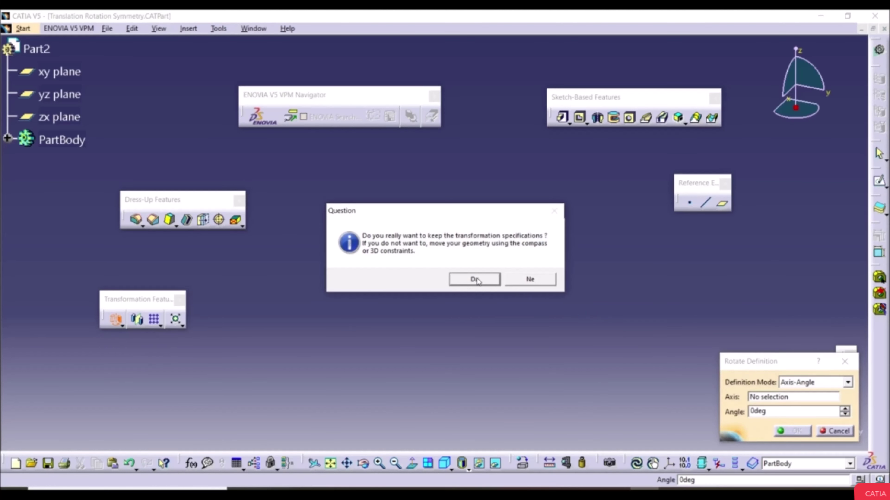
left_click(487, 278)
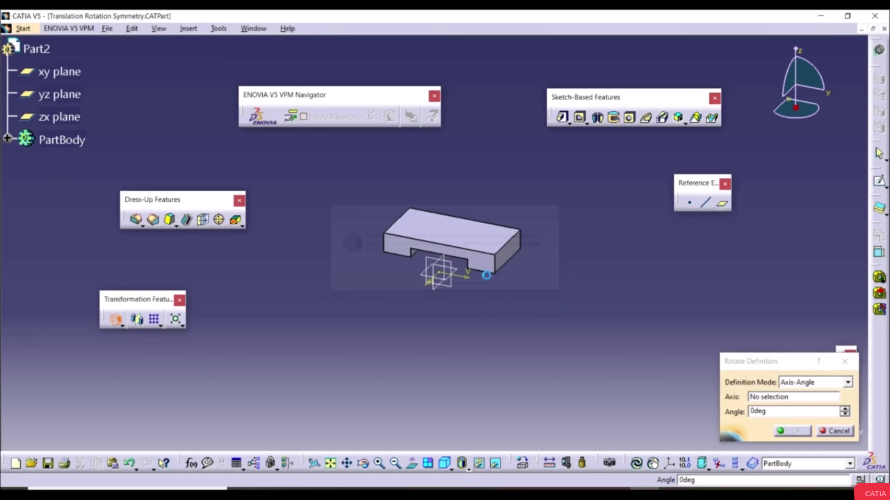
left_click_drag(773, 363, 716, 258)
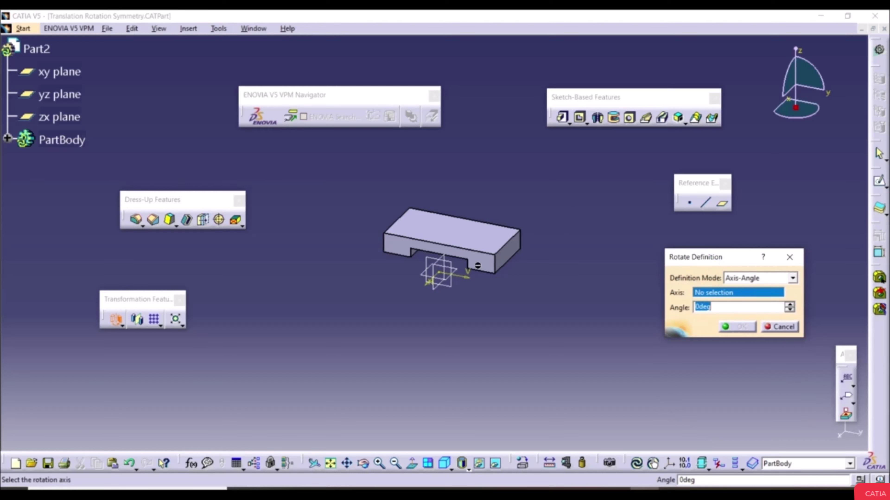
left_click(494, 266)
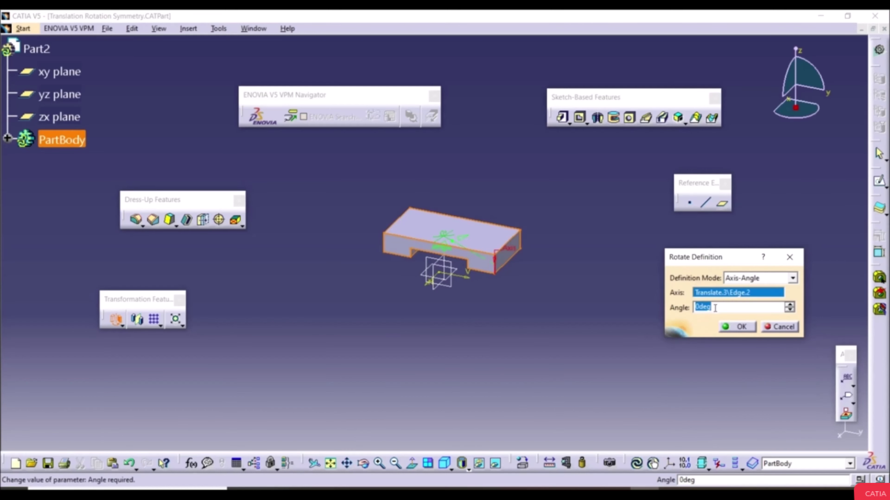
left_click_drag(790, 305, 790, 303)
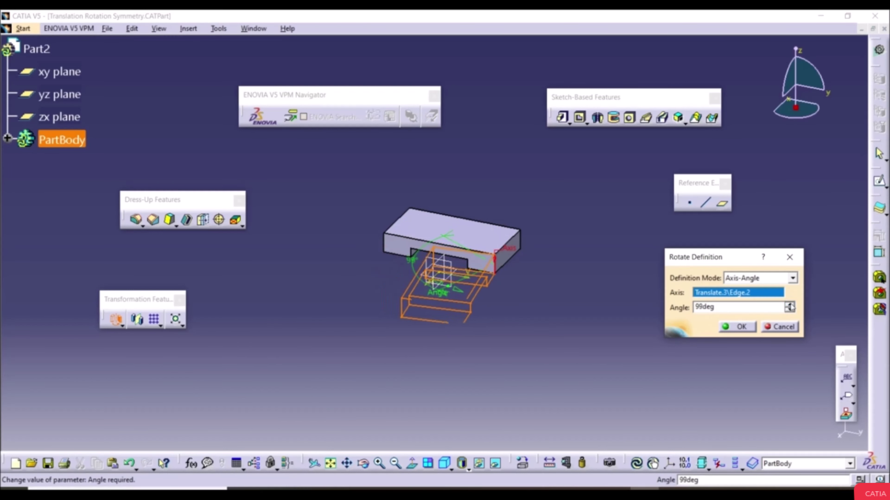
left_click(790, 304)
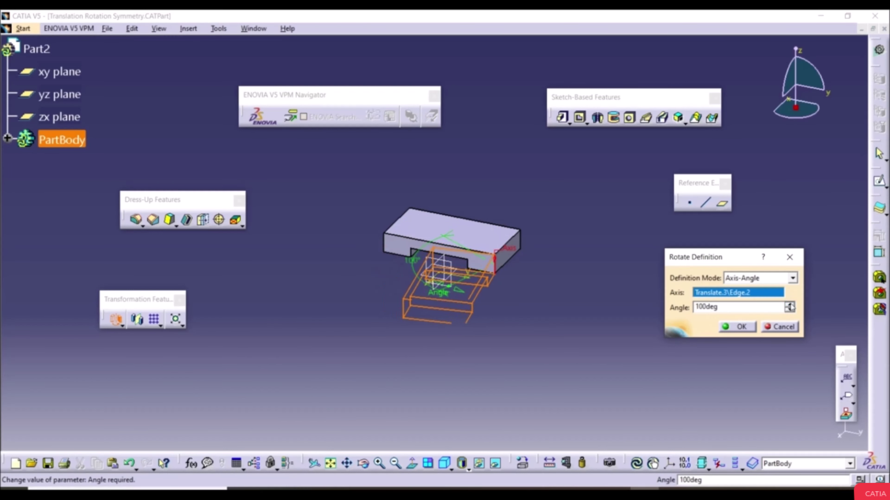
left_click(739, 327)
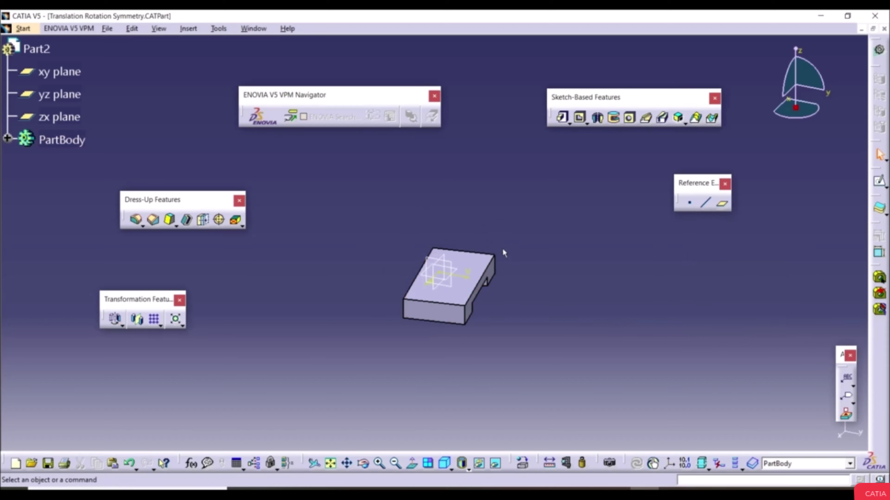
Step: Rotate the block in Axis-Two Elements mode about a vertical edge of its front end face, from that end face to the top face
left_click(115, 319)
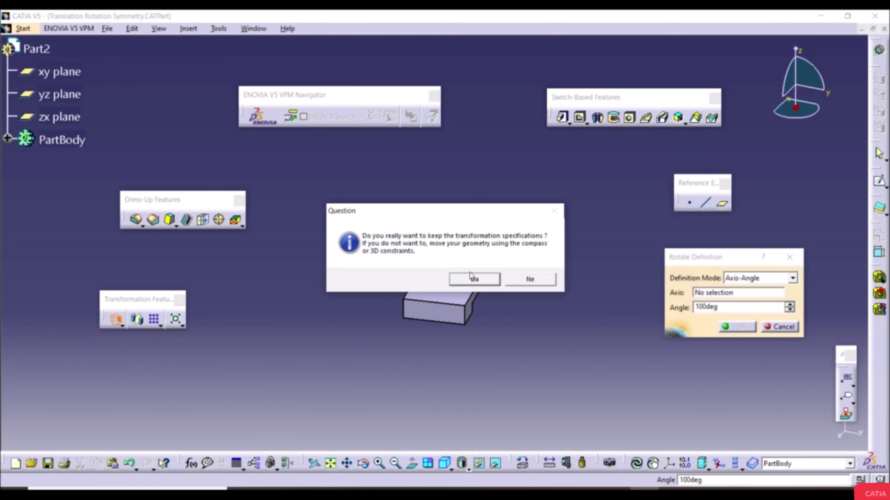
left_click(472, 279)
left_click(762, 281)
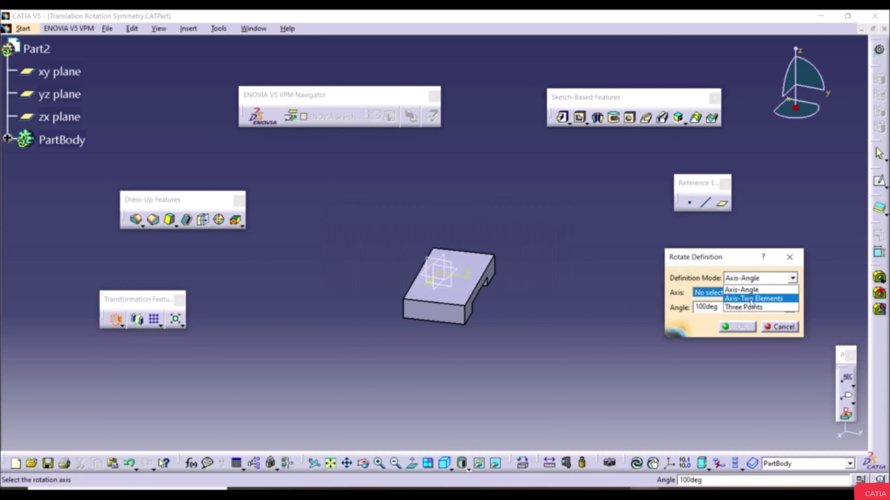
left_click(751, 302)
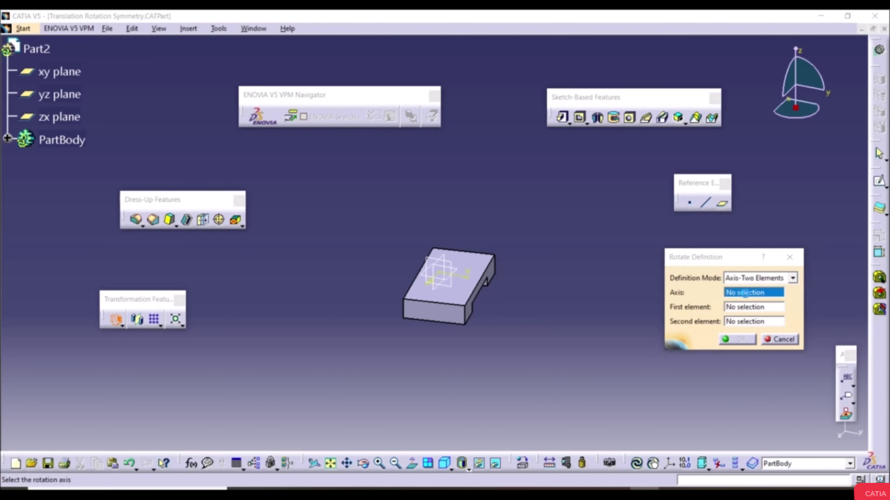
left_click(469, 317)
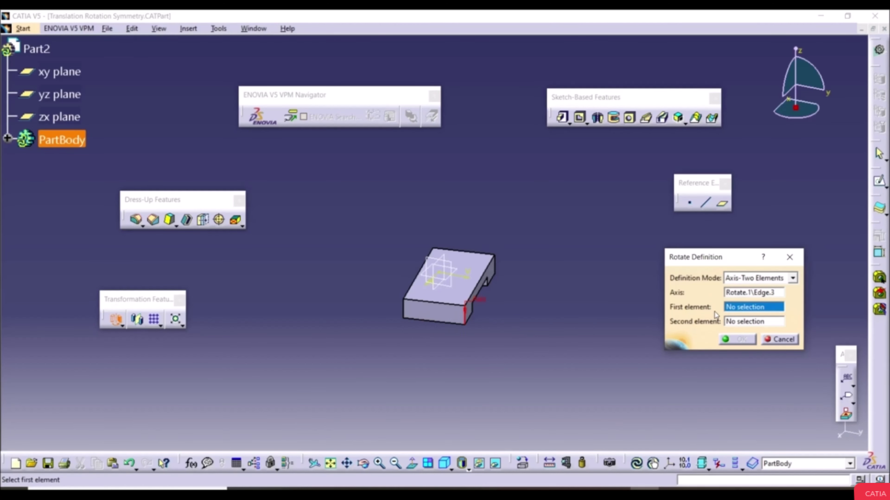
left_click(424, 314)
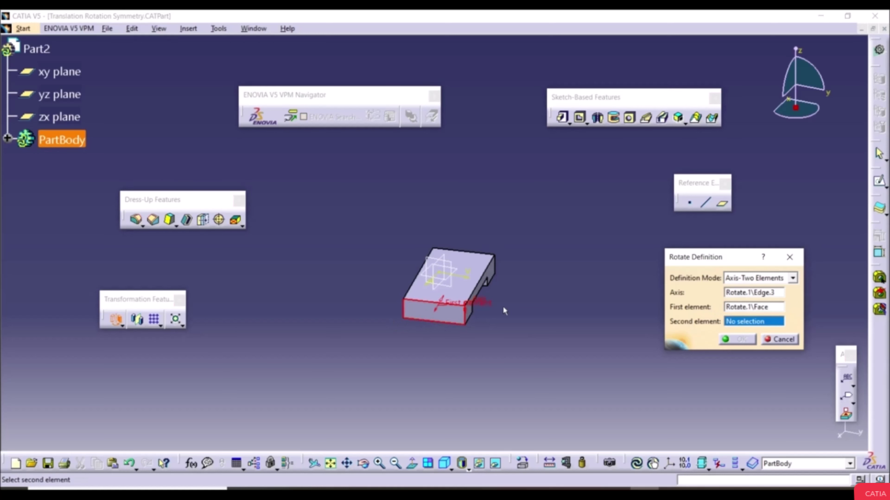
left_click(452, 293)
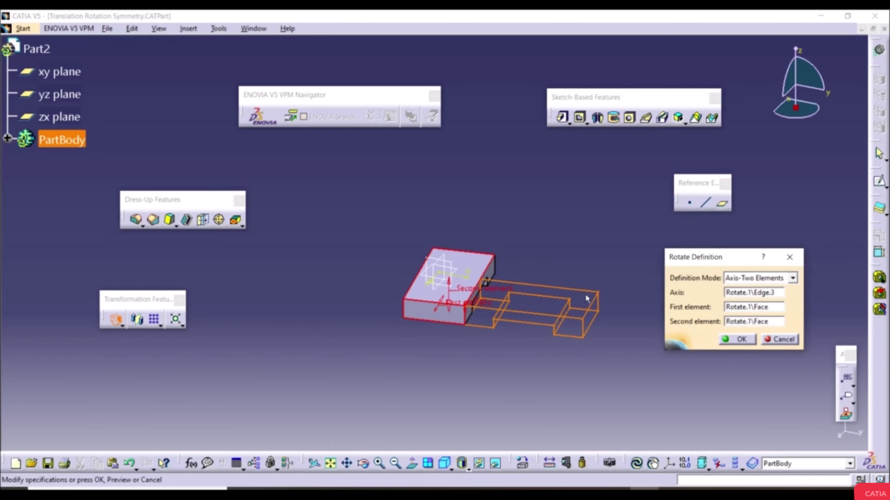
left_click(746, 342)
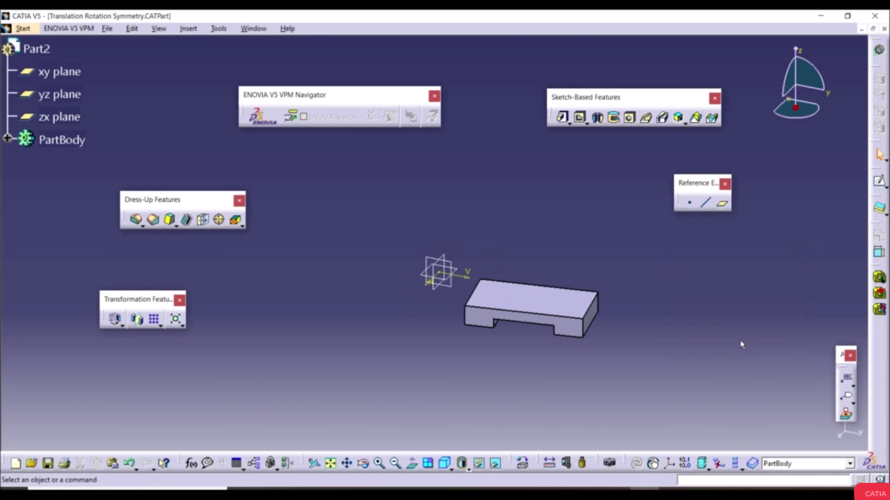
Step: Rotate the block in Three Points mode using the slotted side face's near lower corner, the corner directly above it, and its far lower corner
left_click(114, 319)
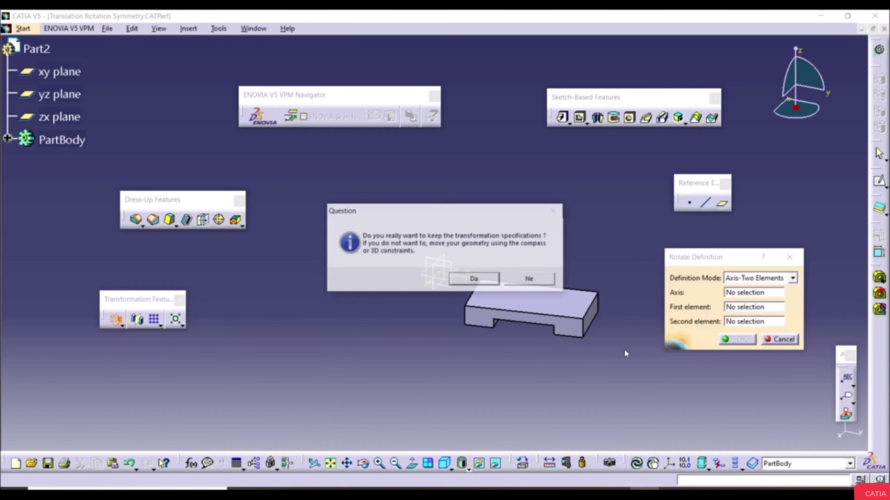
left_click(477, 278)
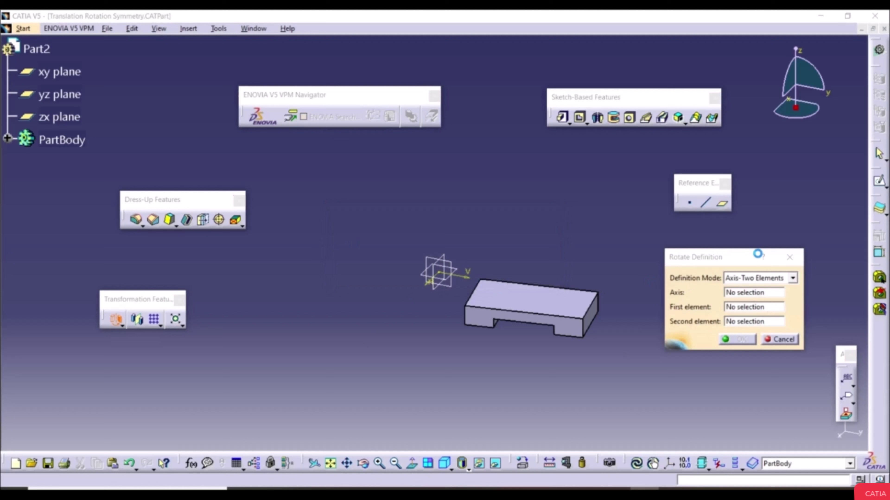
left_click(758, 279)
left_click(743, 307)
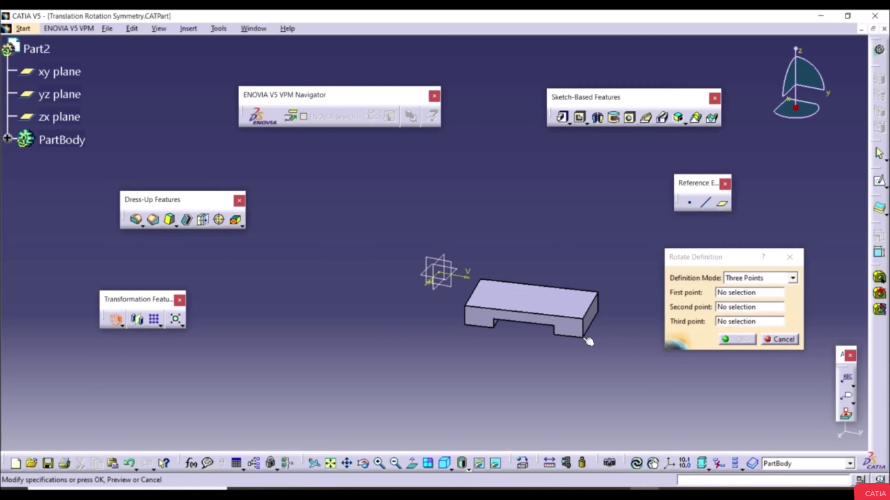
middle_click_drag(589, 341, 580, 301, "ctrl")
middle_click_drag(627, 365, 526, 326)
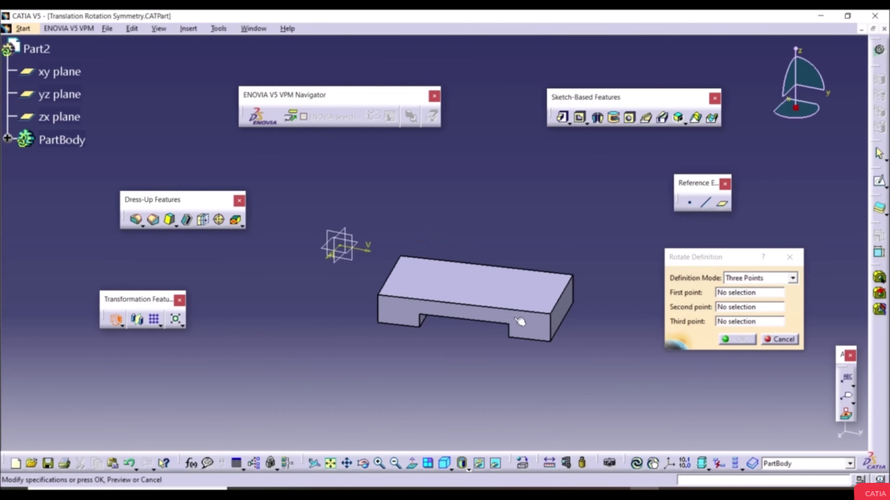
left_click(552, 341)
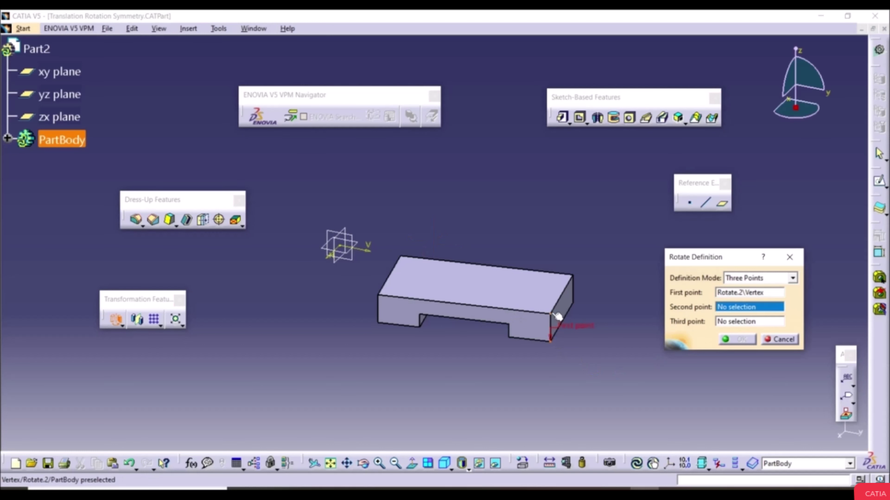
left_click(555, 315)
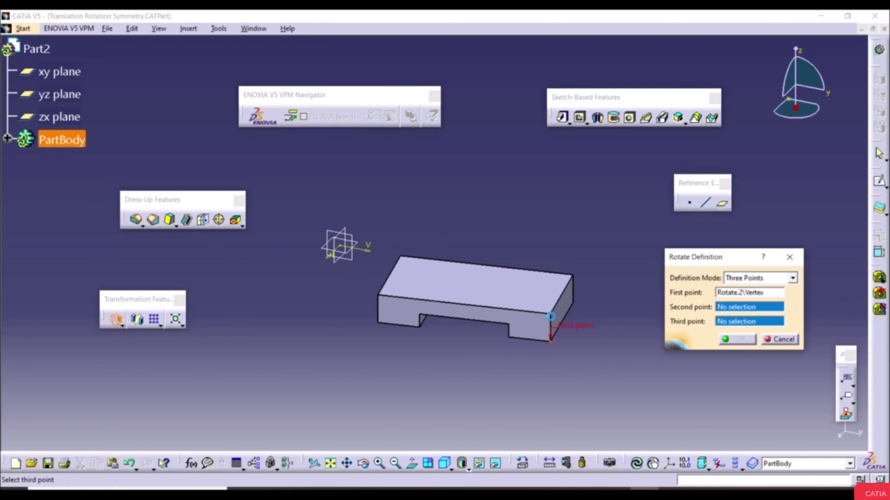
left_click(381, 323)
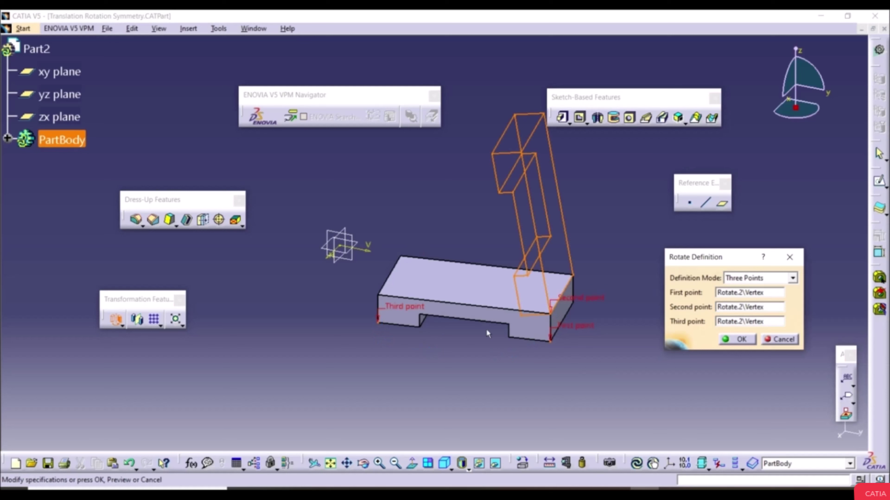
middle_click_drag(486, 330, 424, 298)
left_click(732, 339)
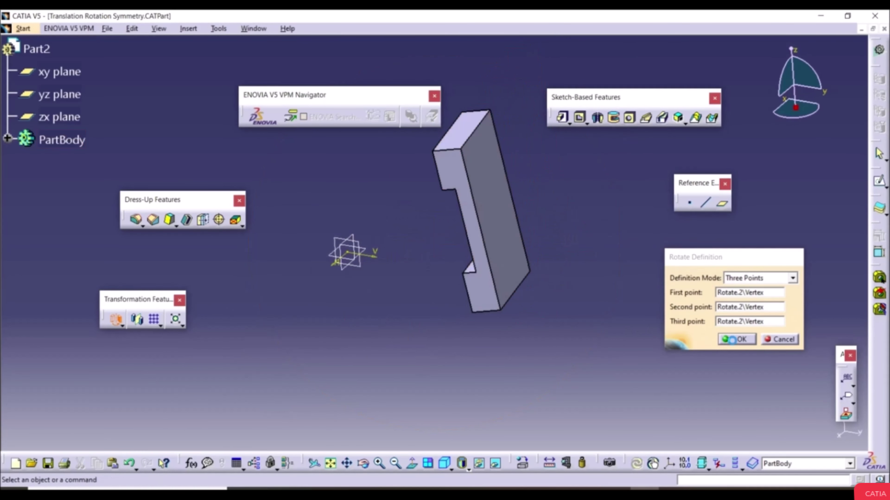
Step: Apply a Symmetry to the block about its large flat face opposite the slot, keeping the transformation specifications
middle_click_drag(530, 259, 510, 300)
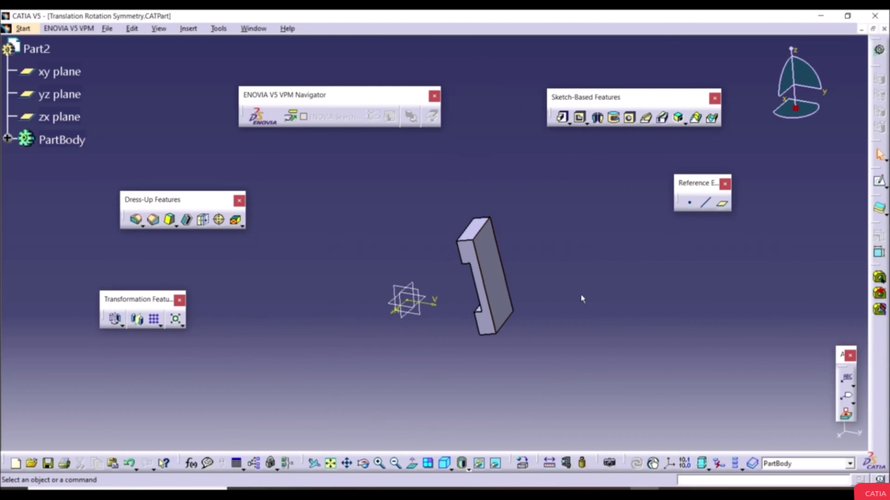
left_click(122, 325)
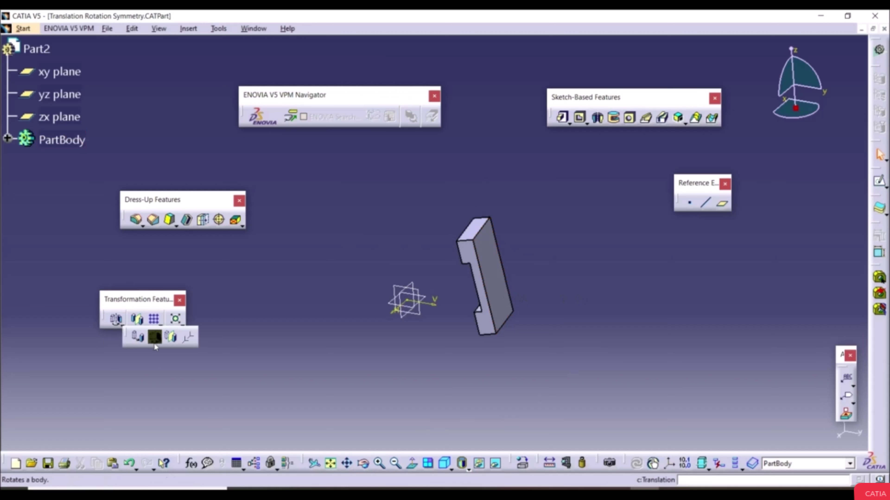
left_click(172, 338)
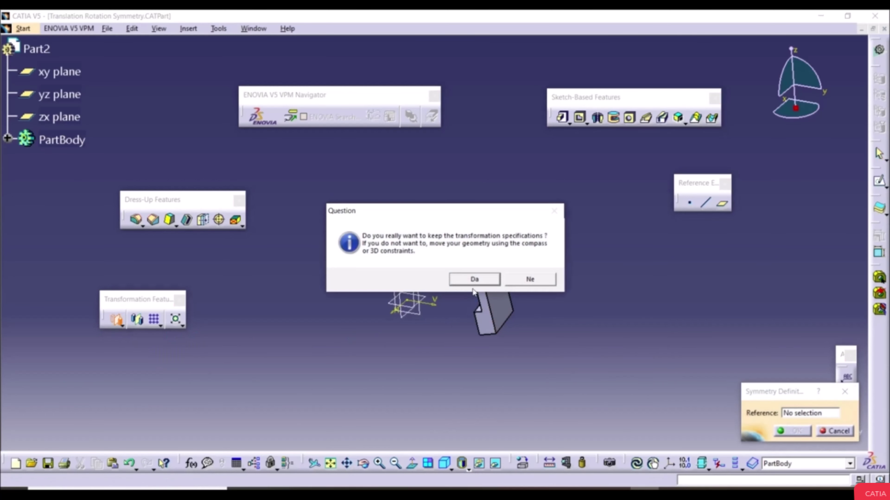
left_click(475, 280)
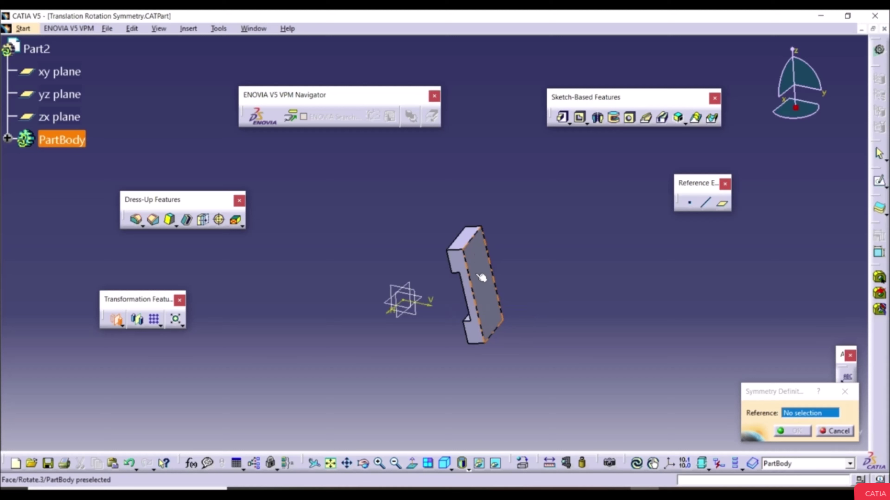
left_click(486, 280)
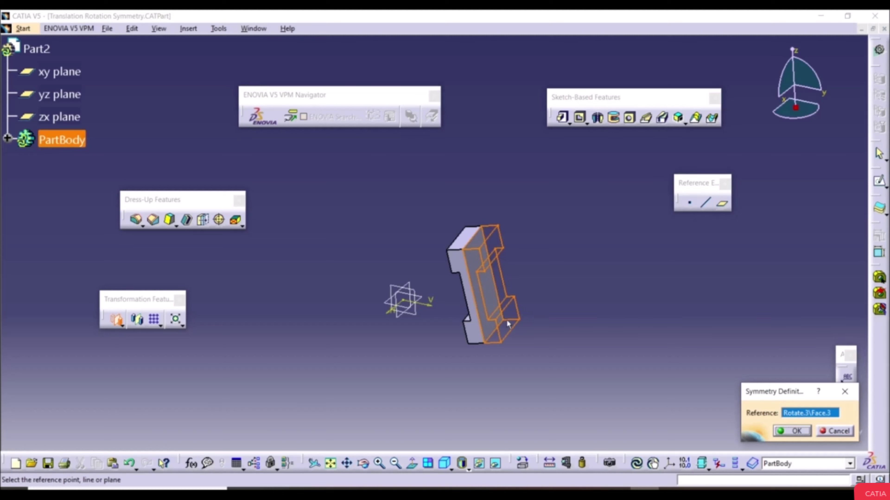
left_click(794, 431)
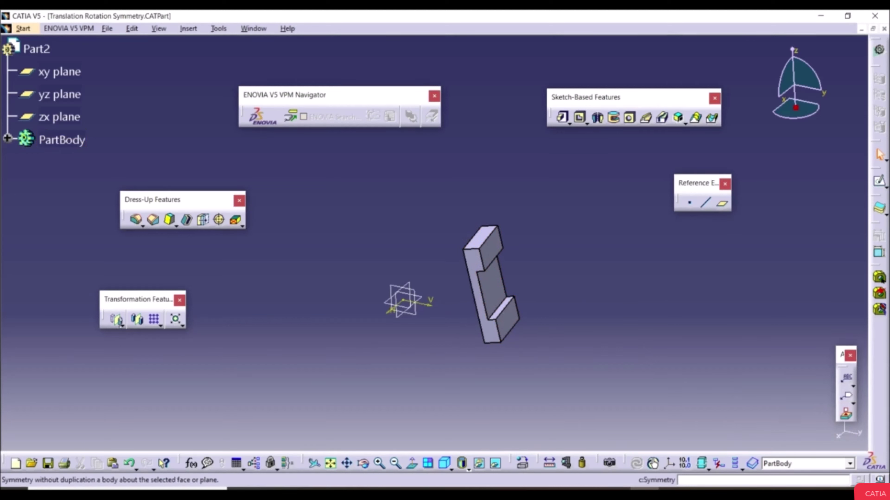
Step: Apply a Symmetry to the block about the zx plane, keeping the transformation specifications
left_click(115, 319)
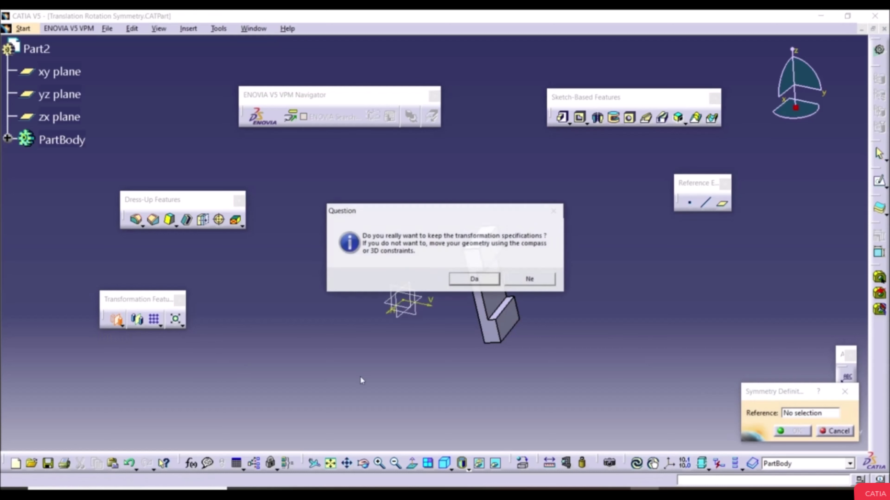
left_click(466, 277)
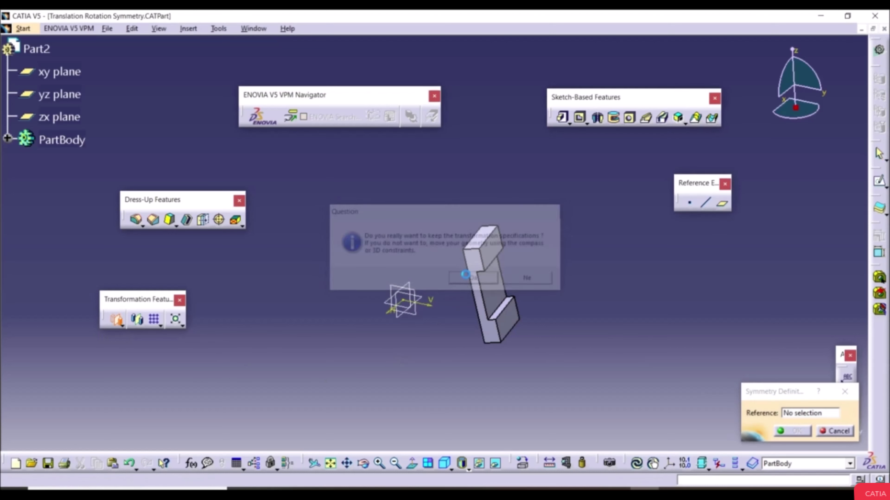
left_click(415, 287)
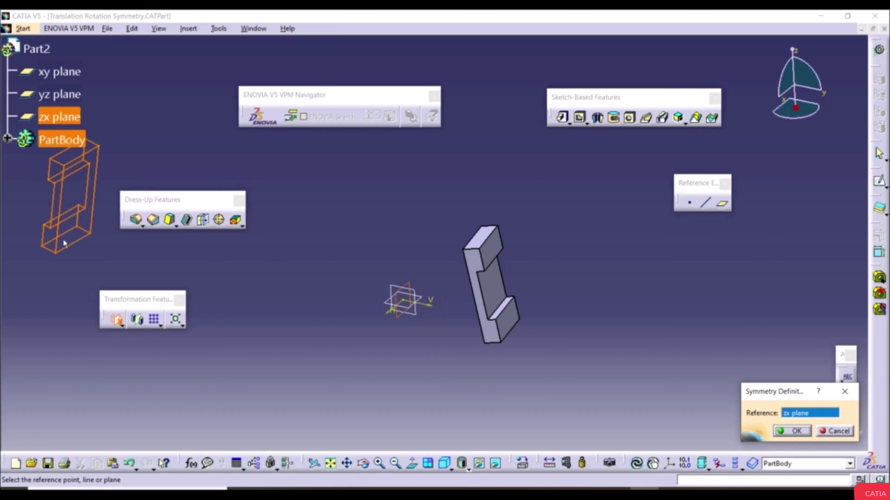
left_click(780, 434)
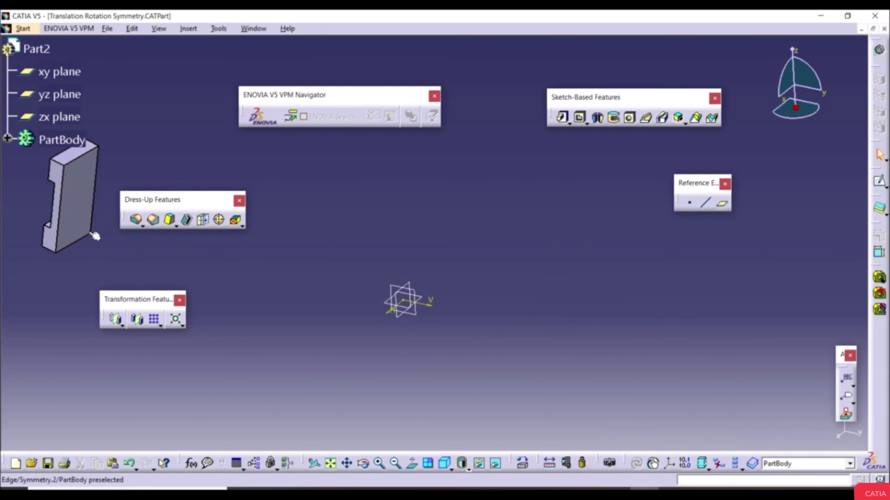
Step: Mirror the current solid about the zx plane
left_click(139, 320)
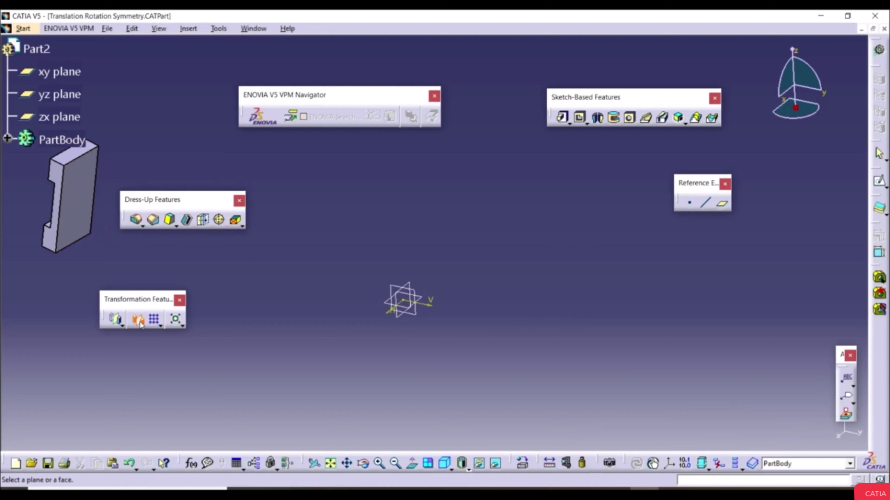
left_click(413, 285)
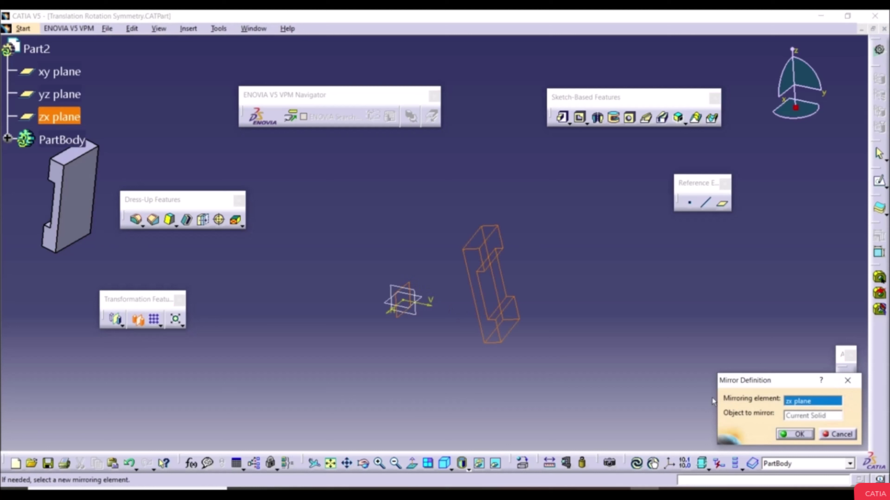
left_click(800, 435)
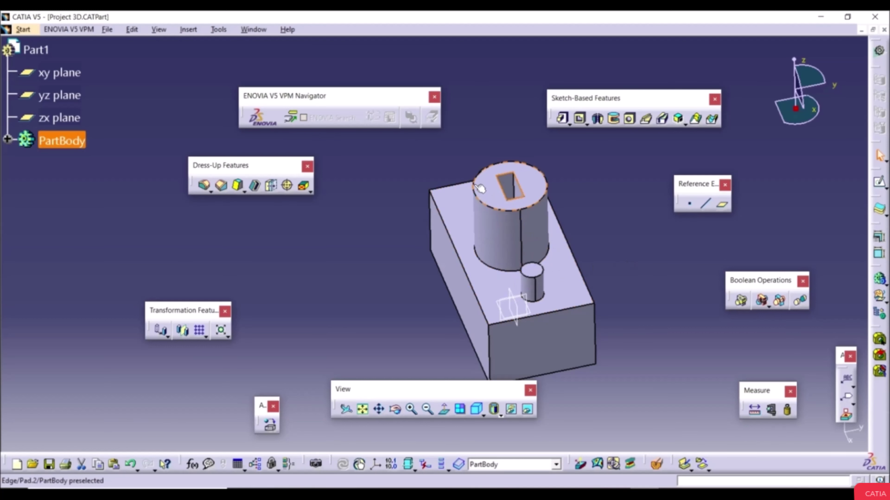
Step: Create a sketch on the large cylinder's top face and project the +X side small cylinder's circular edge onto it
left_click(501, 196)
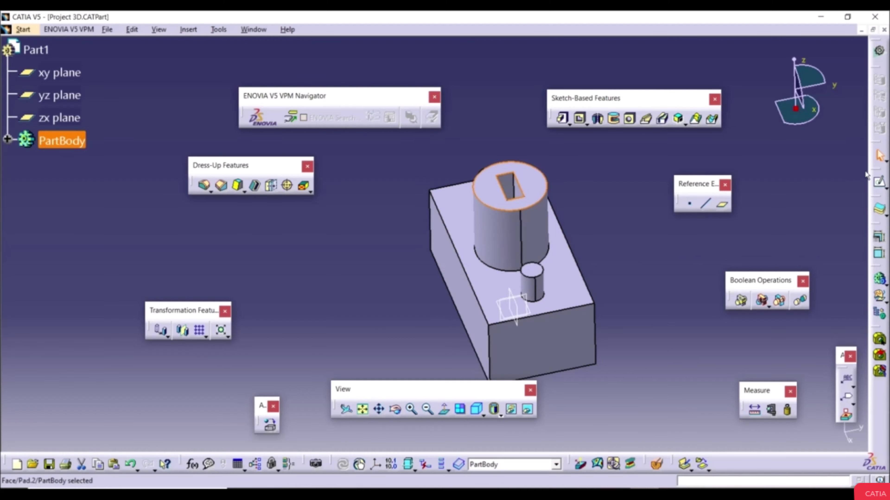
left_click(879, 182)
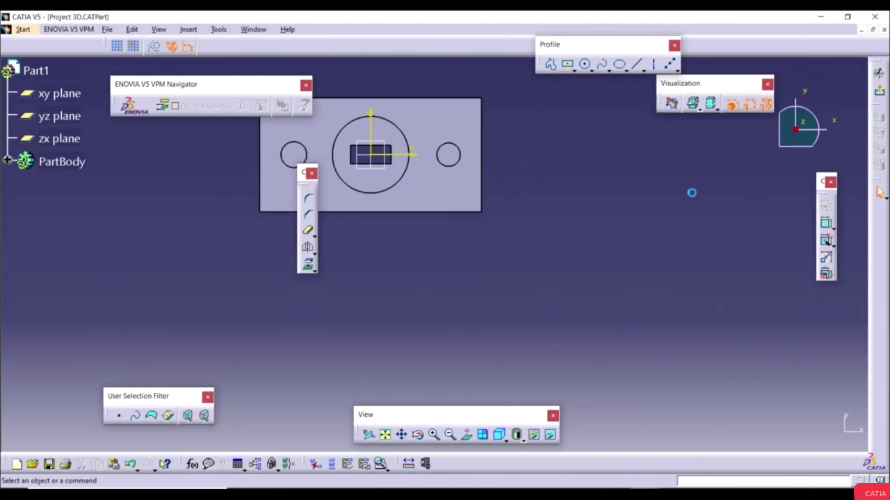
mouse_move(454, 190)
middle_mouse_down()
mouse_move(568, 266)
mouse_move(690, 252)
middle_mouse_up()
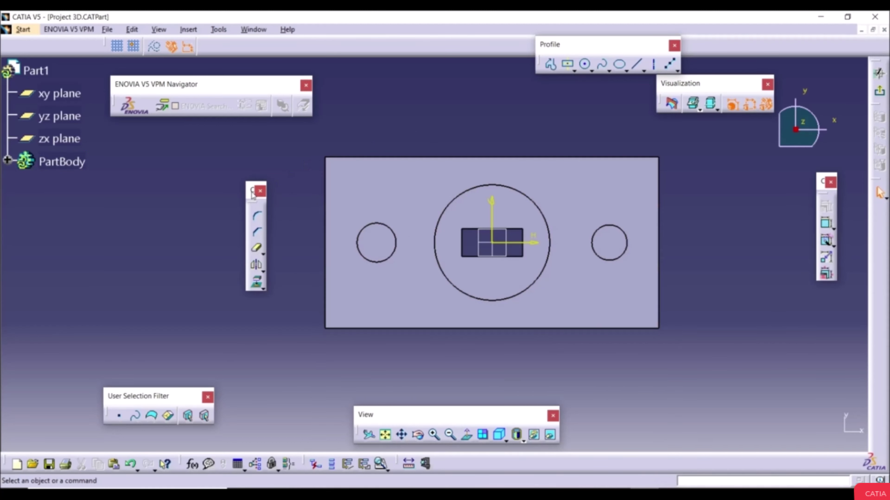
left_click(258, 284)
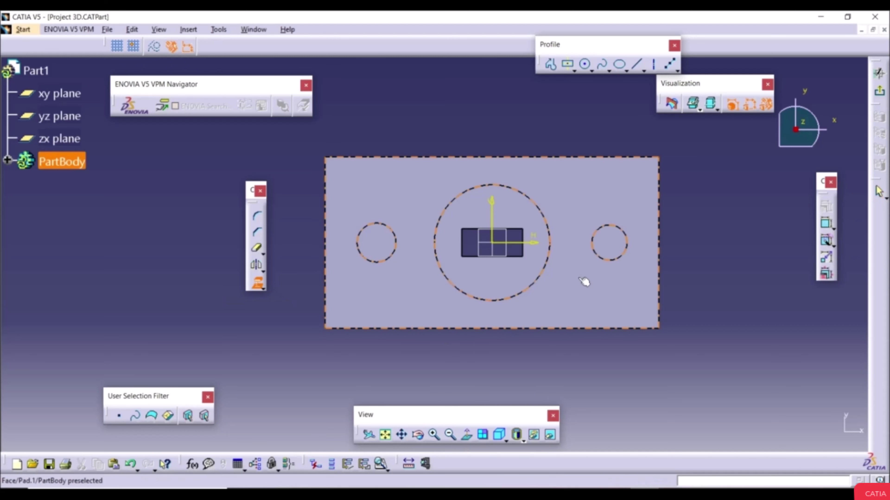
left_click(622, 262)
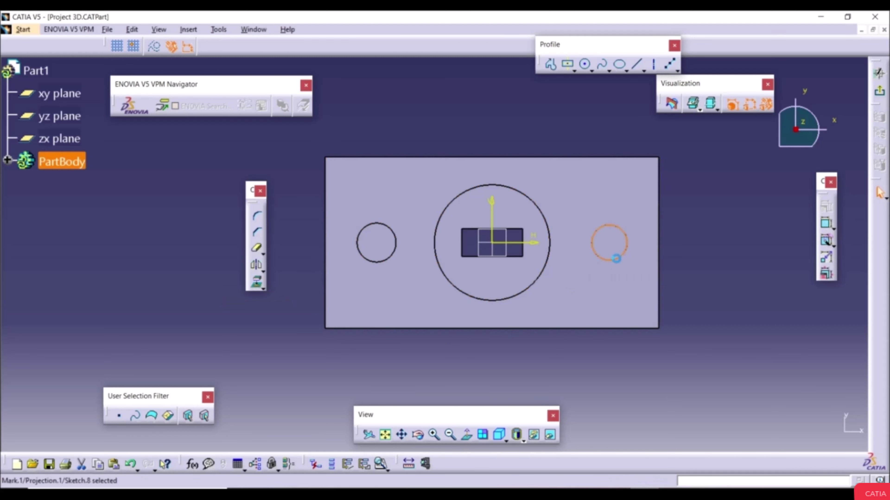
Step: Project the circular edge of the other small cylinder onto the sketch plane and exit the sketch
mouse_move(485, 363)
middle_mouse_down()
mouse_move(478, 274)
mouse_move(486, 233)
middle_mouse_up()
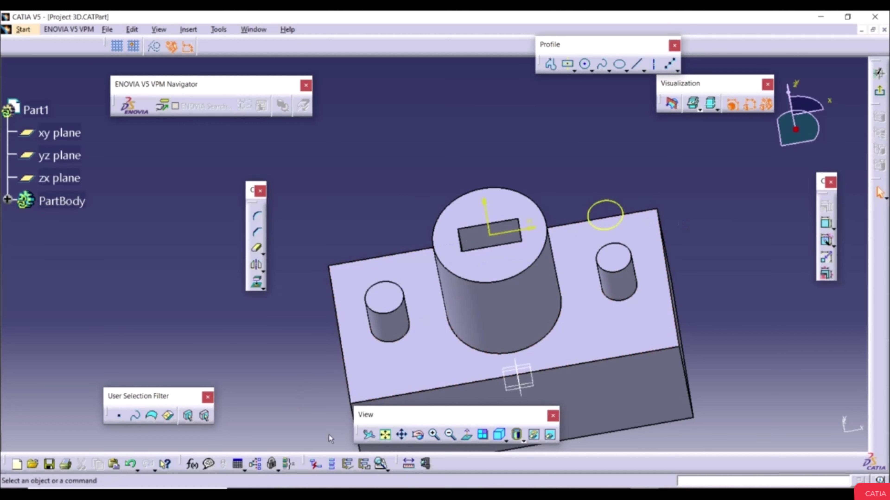
left_click(467, 435)
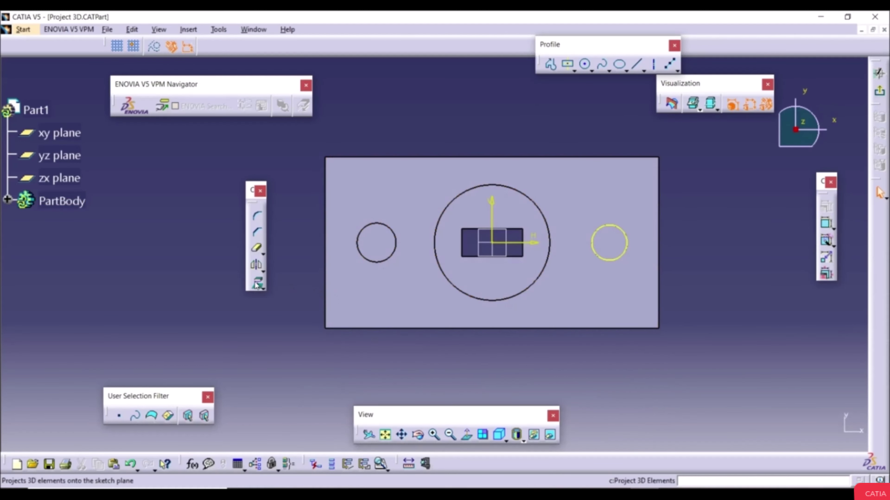
left_click(256, 283)
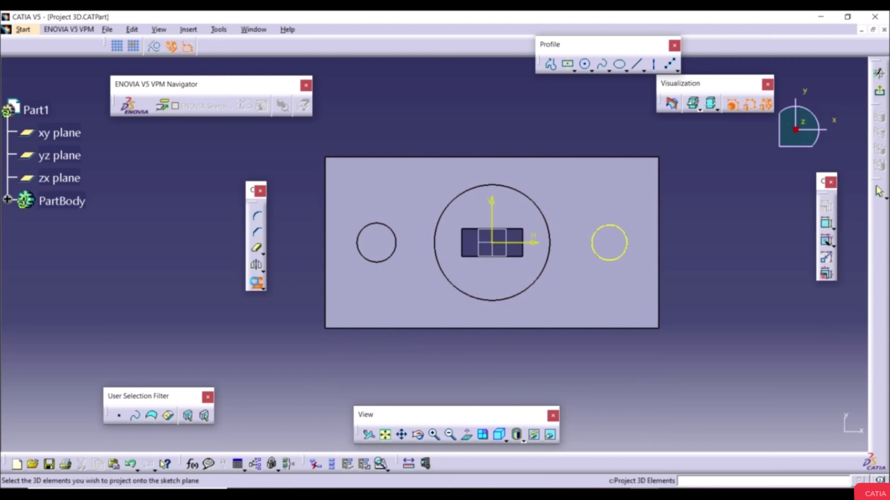
left_click(376, 264)
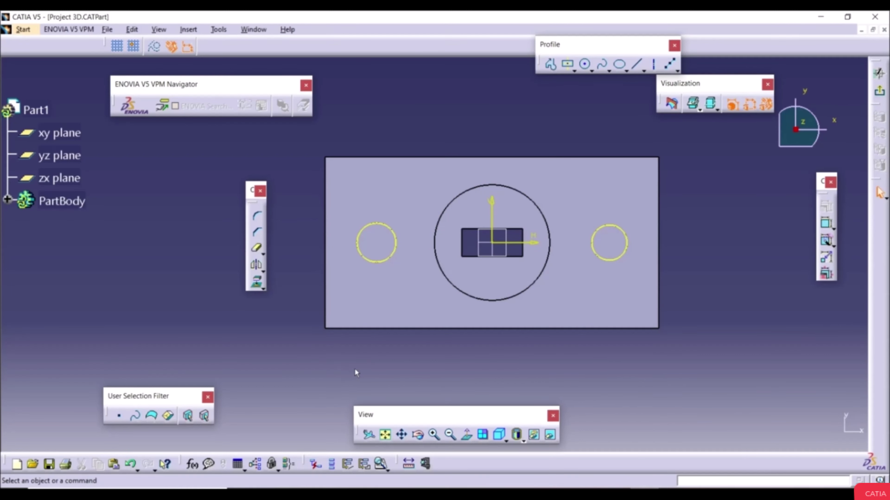
middle_click_drag(372, 357, 393, 246)
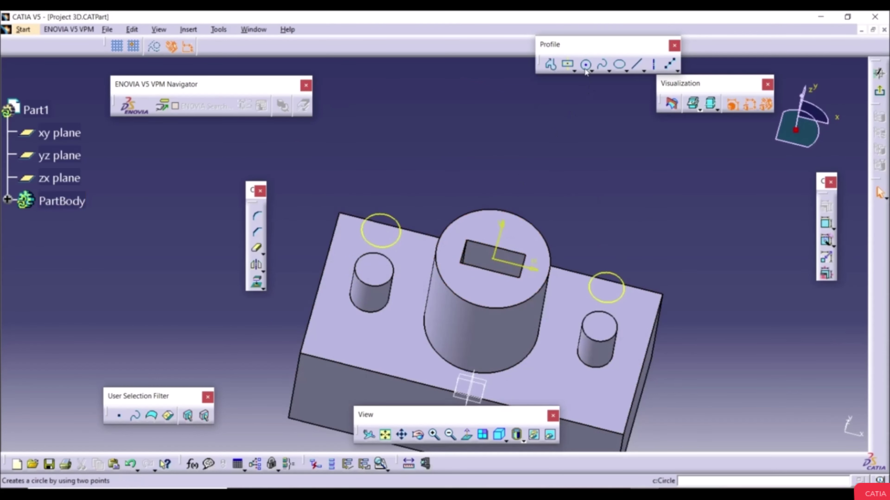
left_click(878, 91)
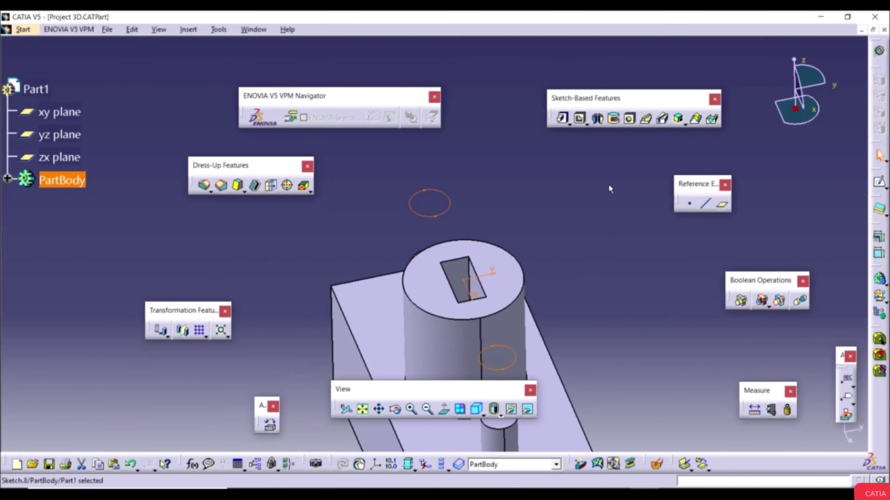
Step: Pad the two projected circles to a length of 20 mm
left_click(562, 119)
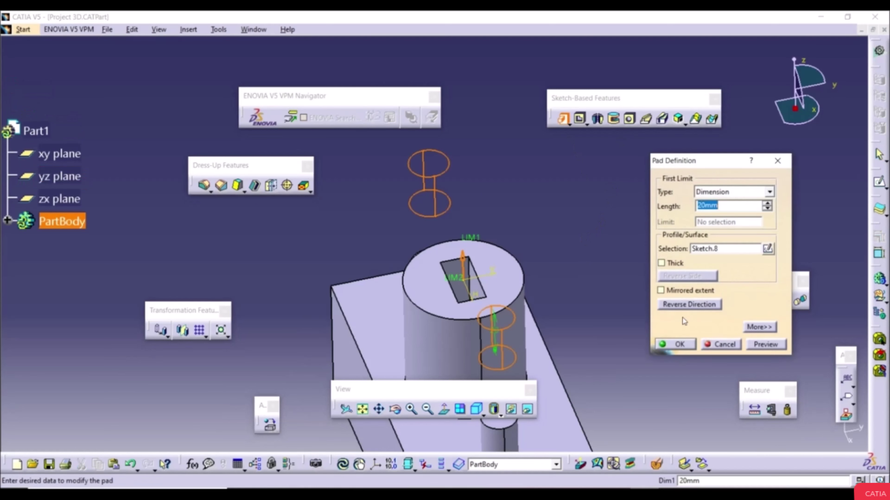
left_click(675, 345)
middle_click_drag(588, 310, 491, 205)
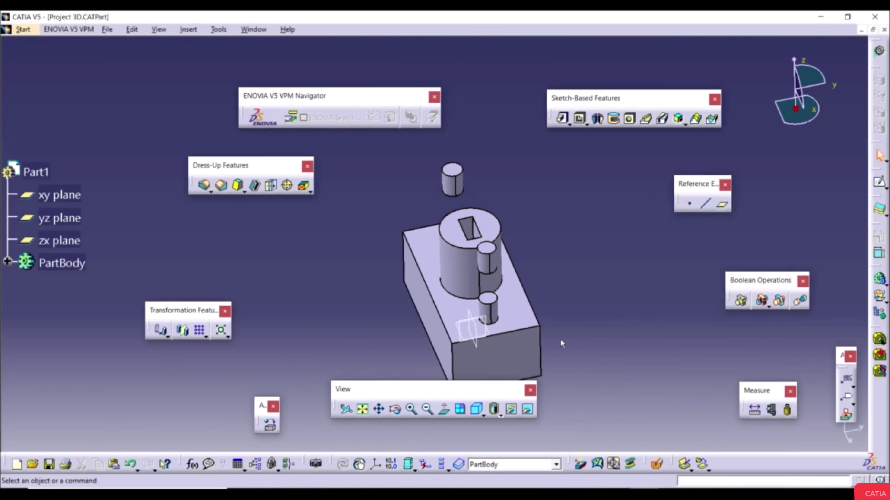
Step: Create a reference plane offset 20 mm from the top face of the far raised small cylinder
left_click(721, 205)
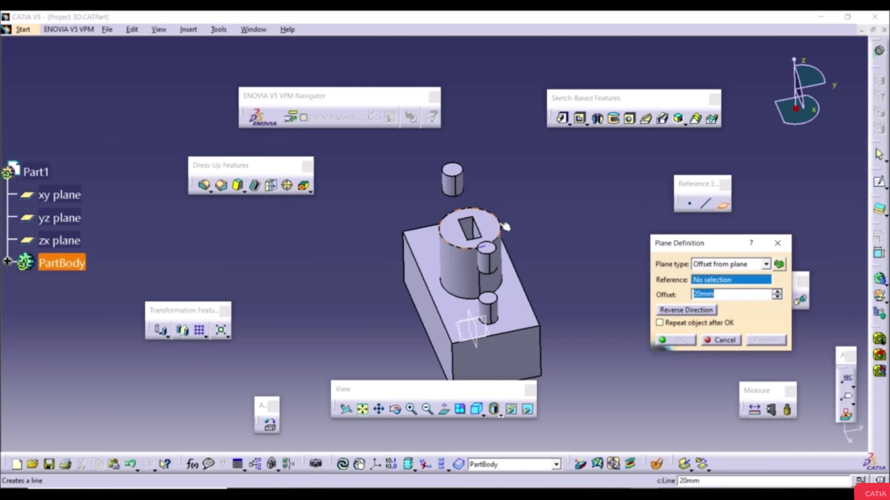
left_click(452, 169)
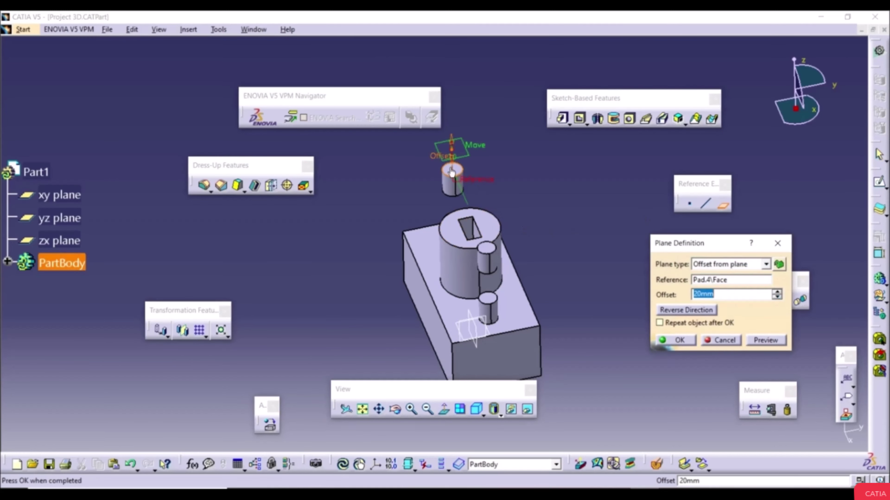
left_click(675, 340)
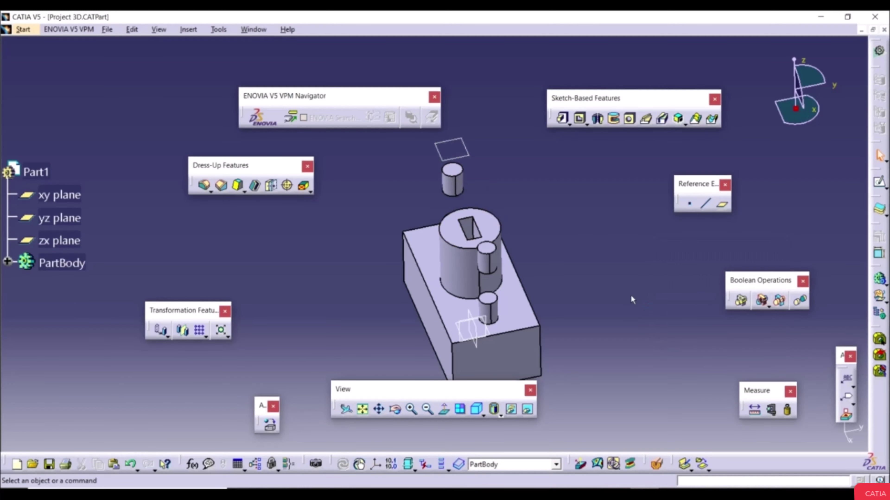
Step: Create a sketch on the new offset plane and project the large cylinder's circular edge onto it
left_click(469, 152)
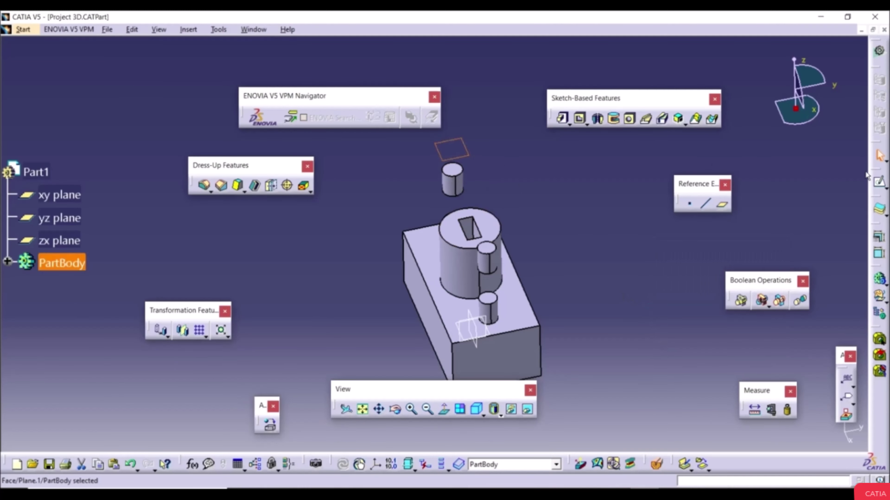
left_click(879, 182)
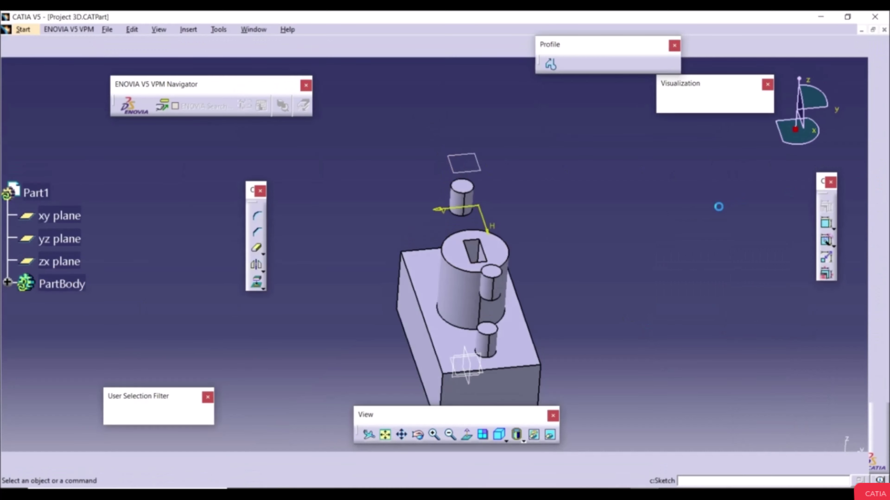
mouse_move(470, 276)
middle_mouse_down()
mouse_move(560, 241)
mouse_move(601, 196)
middle_mouse_up()
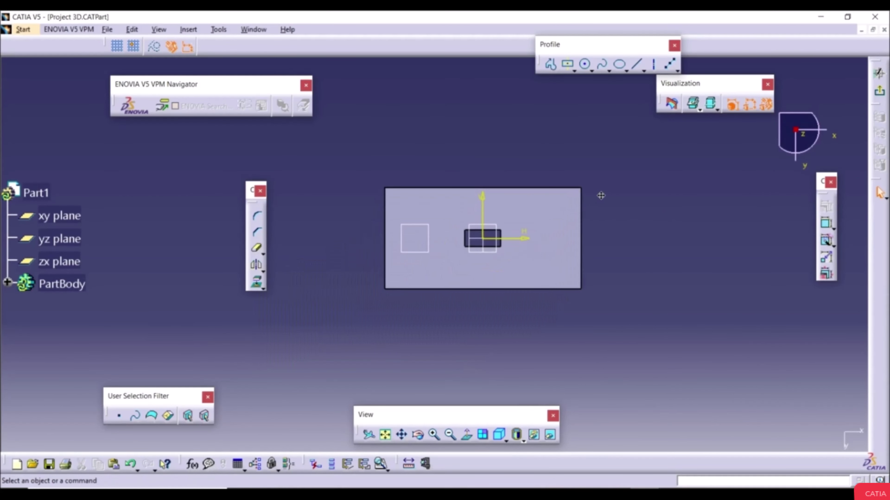
left_click(467, 435)
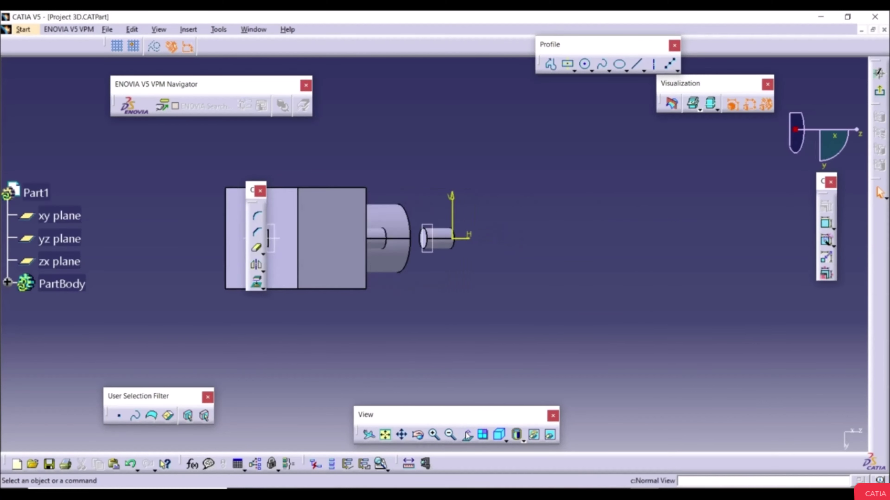
mouse_move(393, 322)
middle_mouse_down()
mouse_move(454, 338)
mouse_move(459, 328)
middle_mouse_up()
left_click(260, 284)
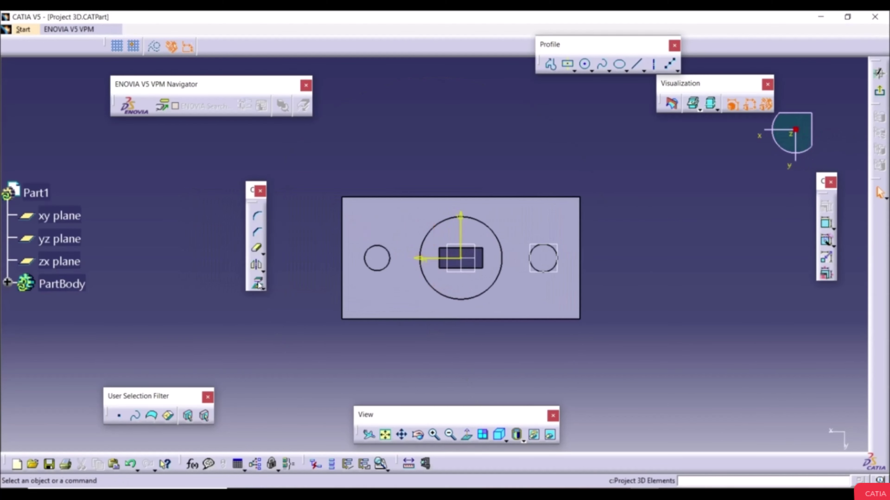
left_click(465, 302)
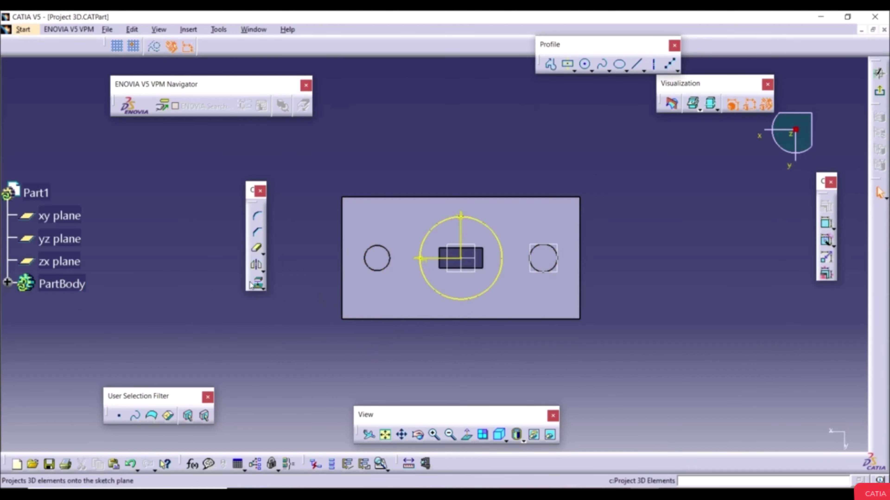
Step: Project one long edge and one adjoining short edge of the rectangular pocket onto the sketch plane
left_click(257, 285)
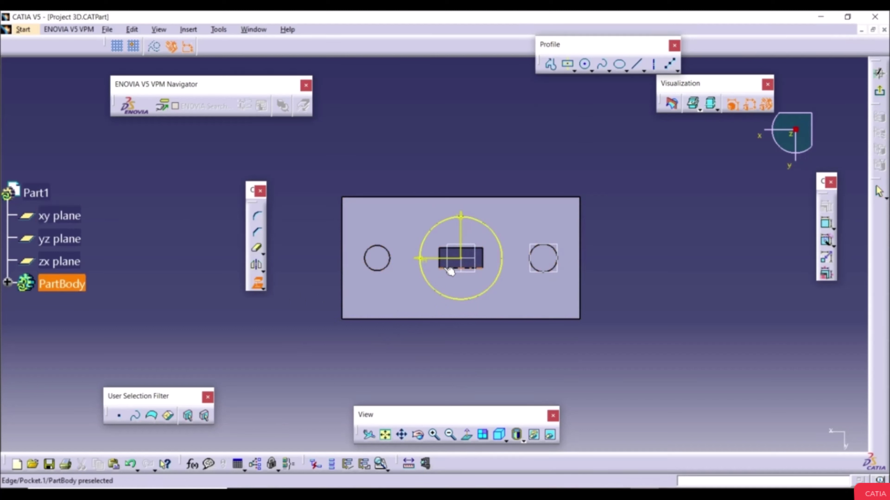
left_click(462, 268)
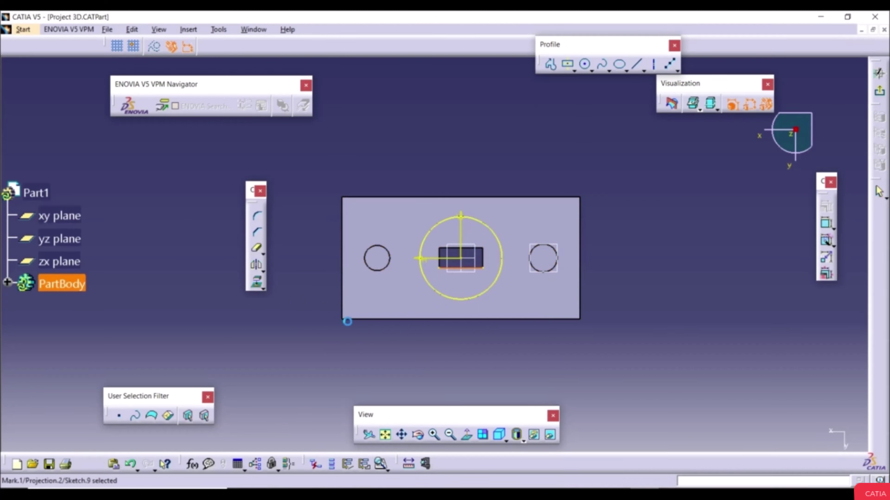
left_click(257, 284)
left_click(439, 263)
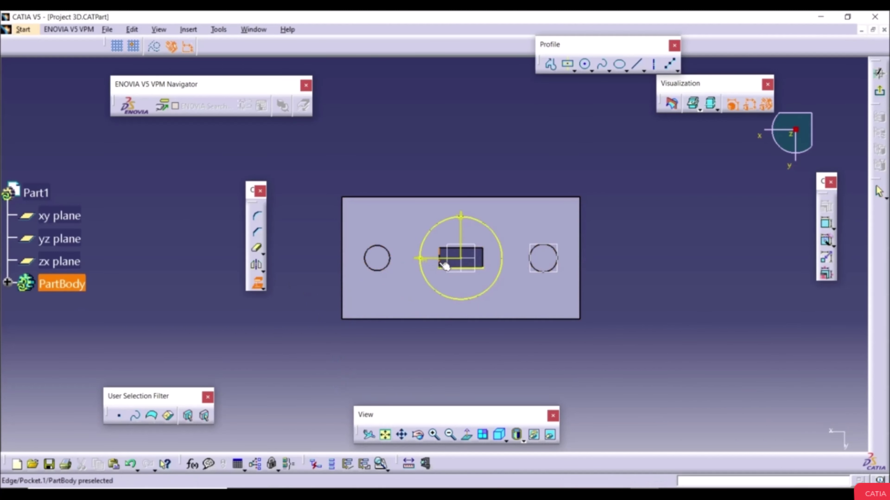
left_click(399, 331)
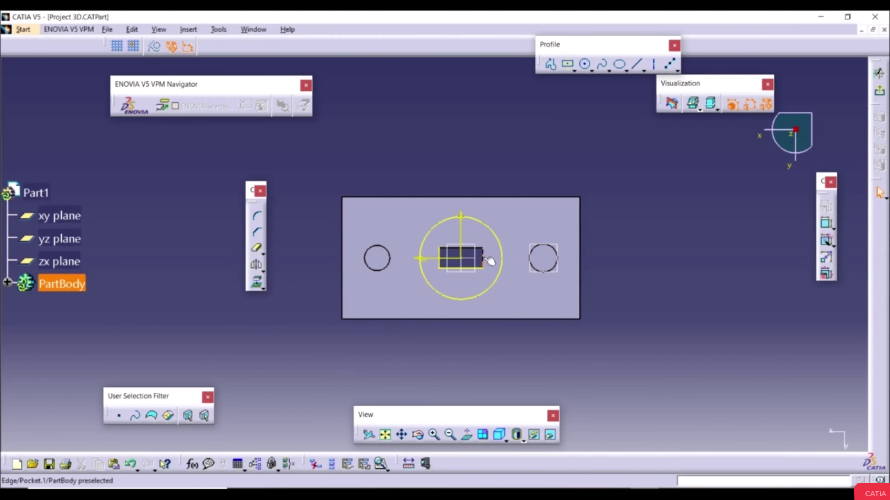
Step: Close the inner outline with three profile lines reaching about 9.5 mm beyond the pocket, joined to the projected edges, and exit the sketch
left_click(551, 64)
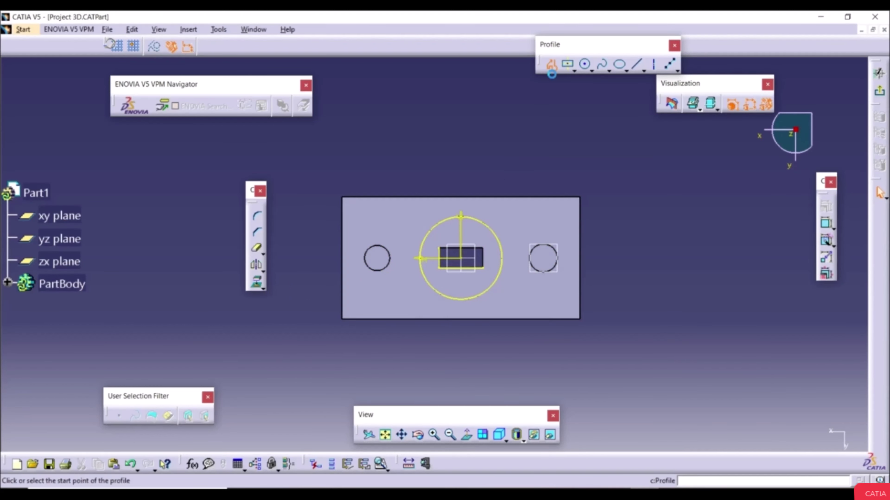
left_click(441, 248)
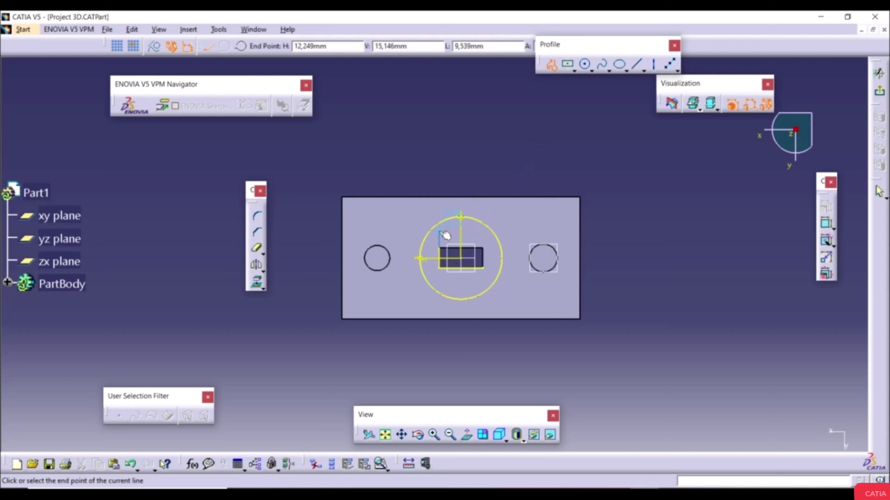
left_click(441, 232)
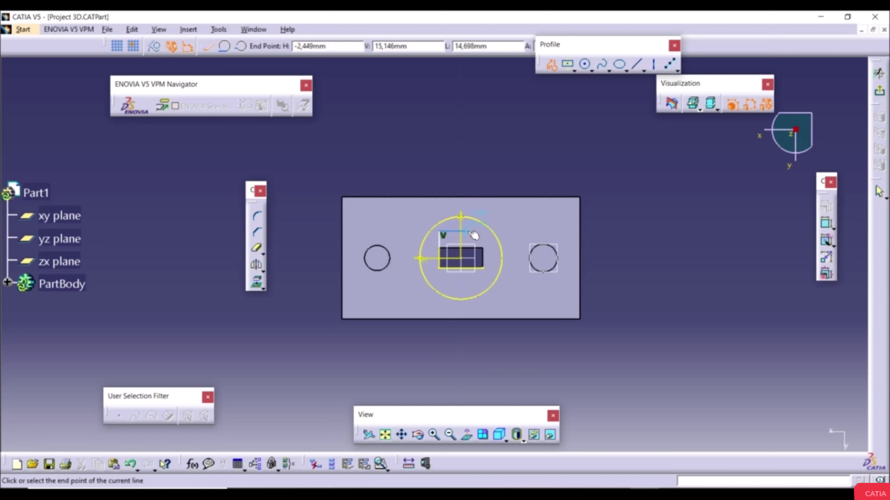
left_click(483, 231)
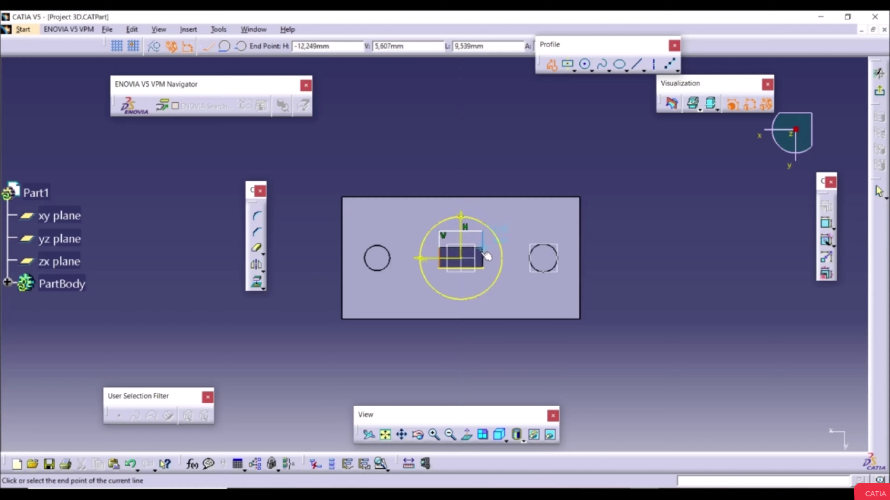
left_click(483, 269)
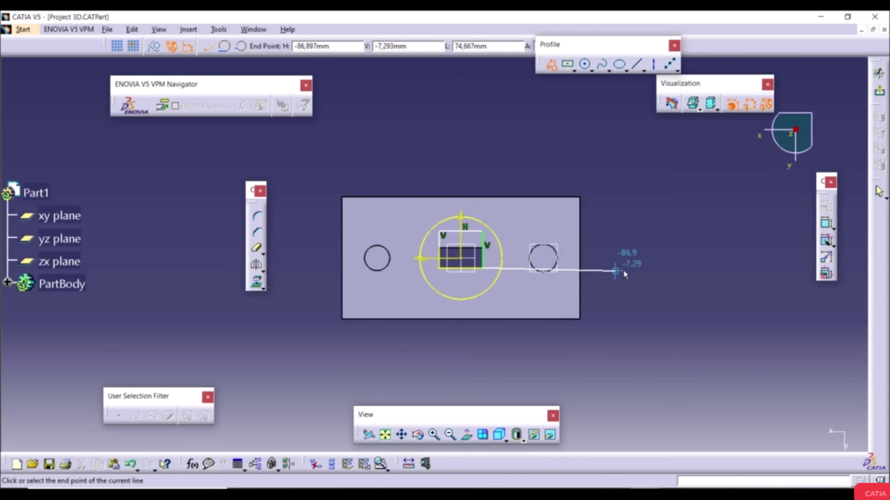
key("Escape")
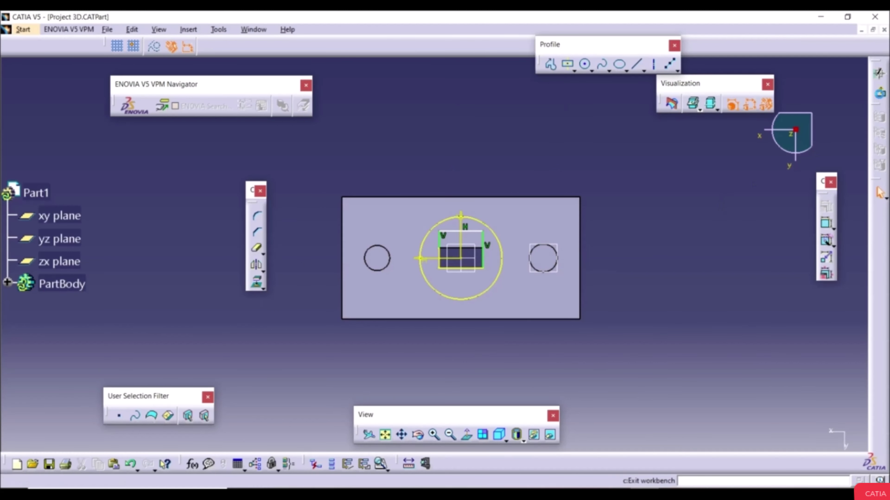
left_click(879, 192)
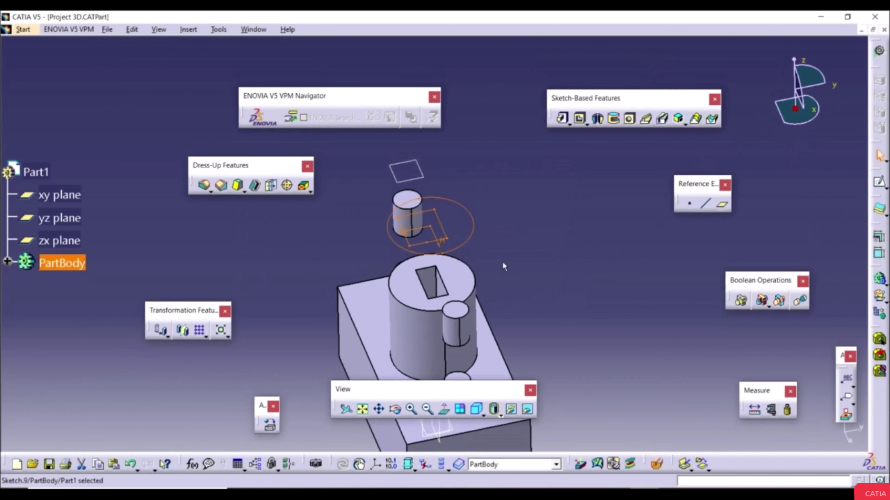
Step: Pad the sketch with the projected circle and inner rectangle to a length of 20 mm
left_click(538, 241)
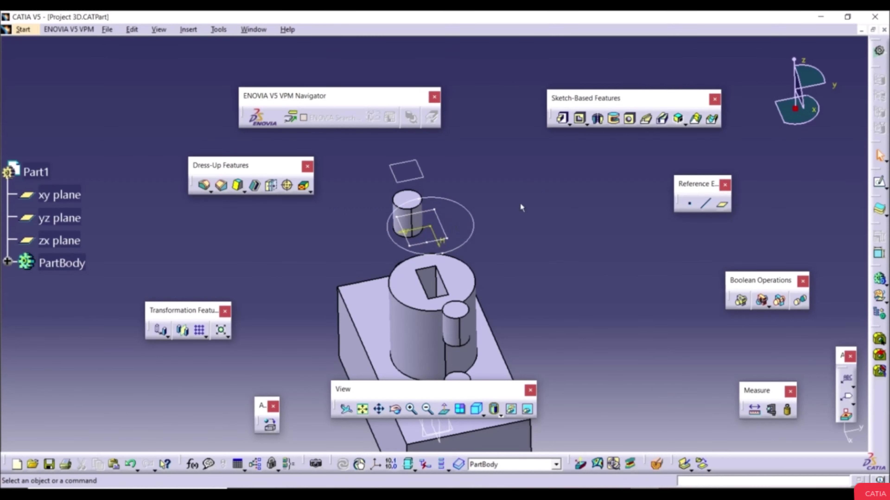
left_click(562, 119)
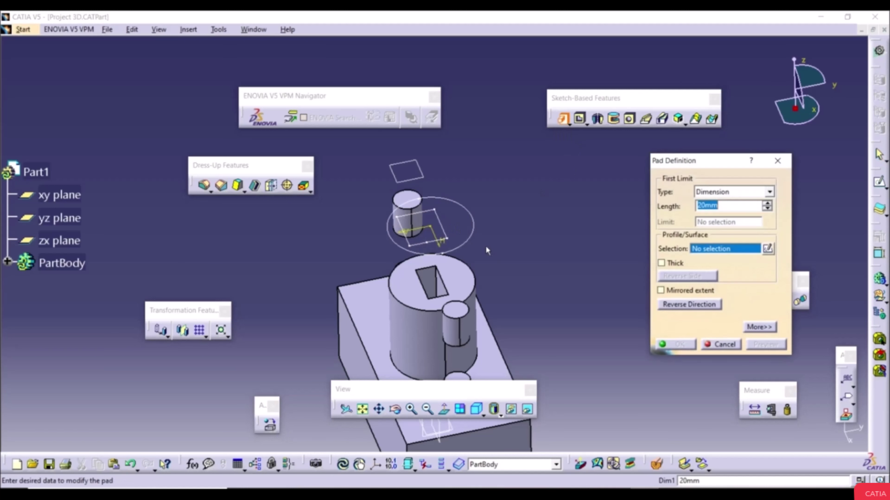
left_click(478, 227)
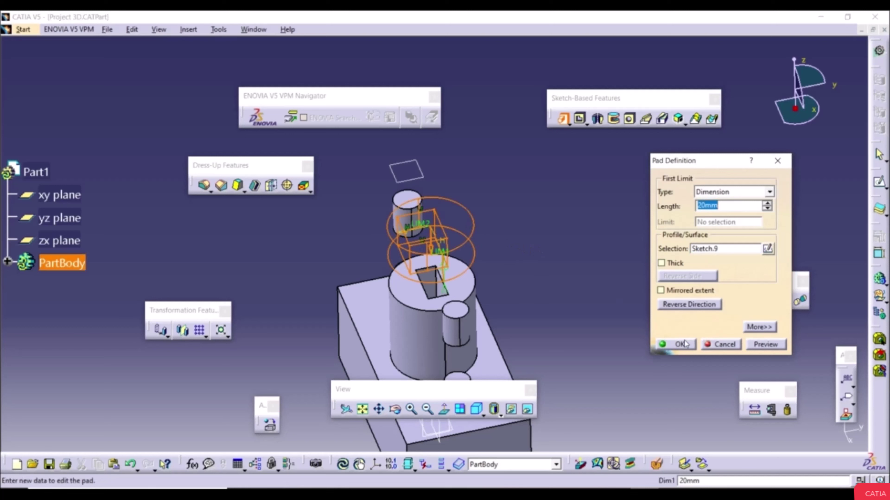
left_click(681, 344)
middle_click_drag(589, 307, 489, 302)
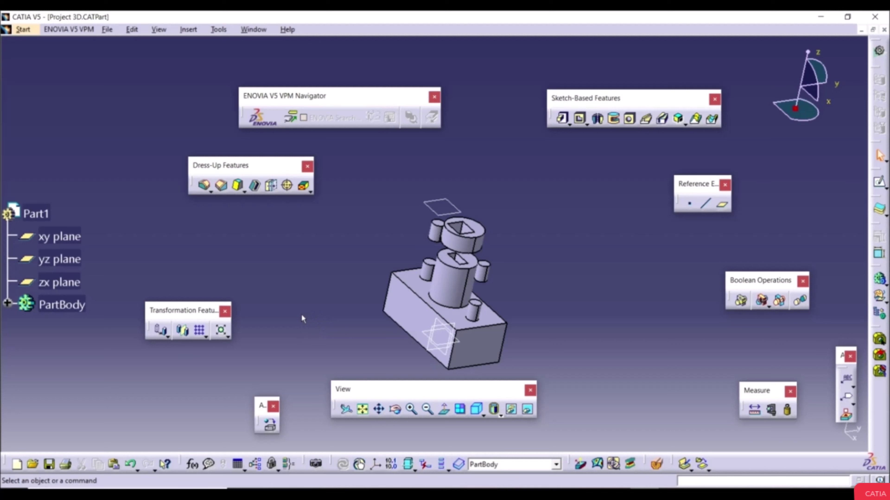
Step: Create a sketch on the yz plane and intersect the block's long side face with the sketch plane using Intersect 3D Elements
left_click(457, 326)
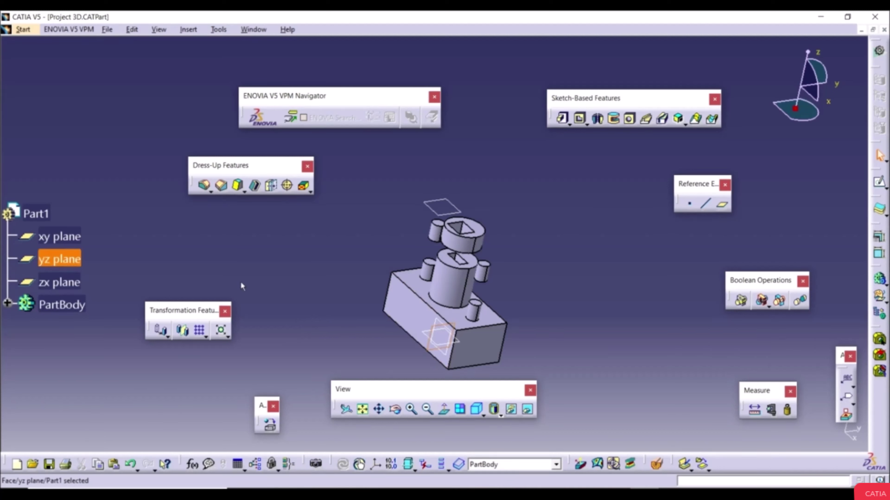
left_click(879, 182)
middle_click_drag(470, 323, 552, 369)
middle_click_drag(543, 325, 550, 333)
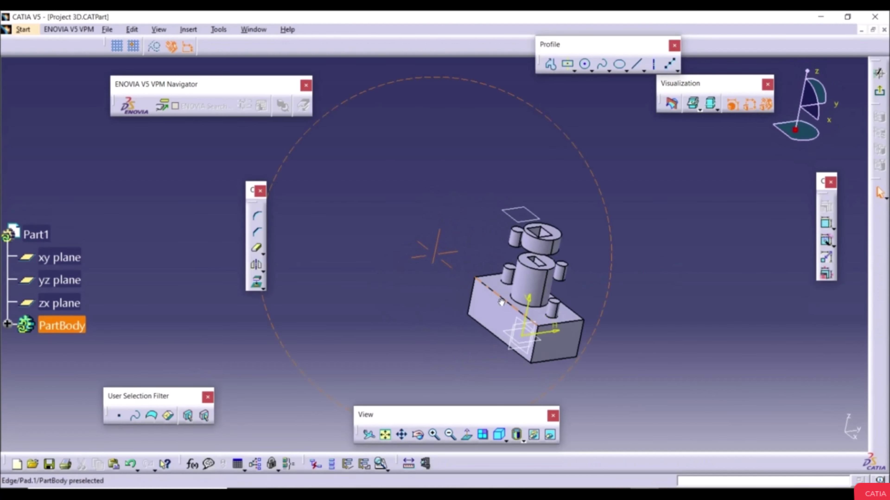
left_click(263, 288)
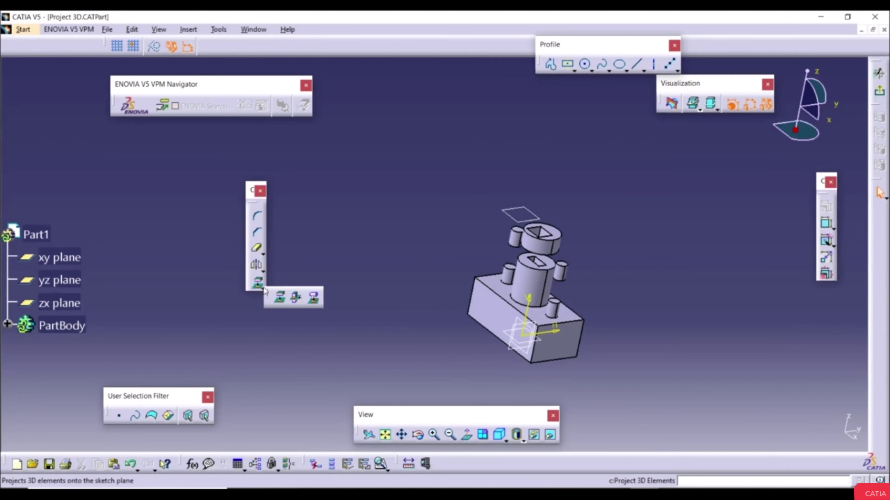
left_click(295, 300)
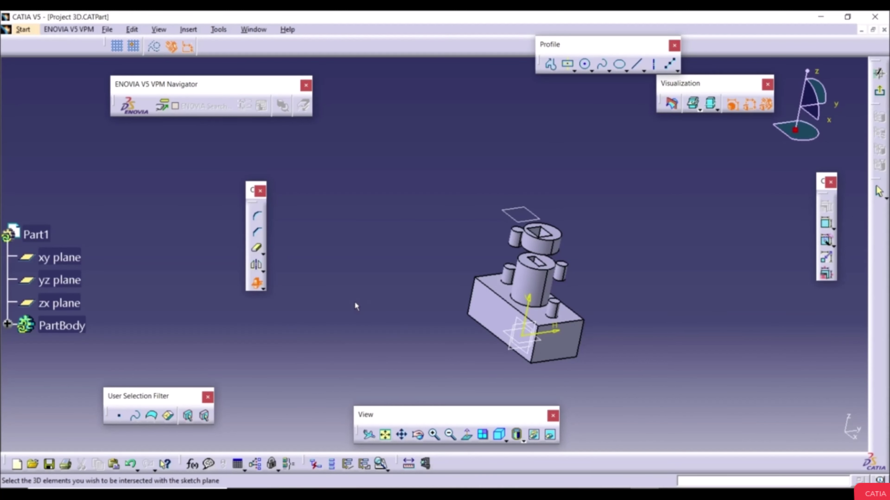
left_click(503, 319)
middle_click_drag(503, 318, 466, 364)
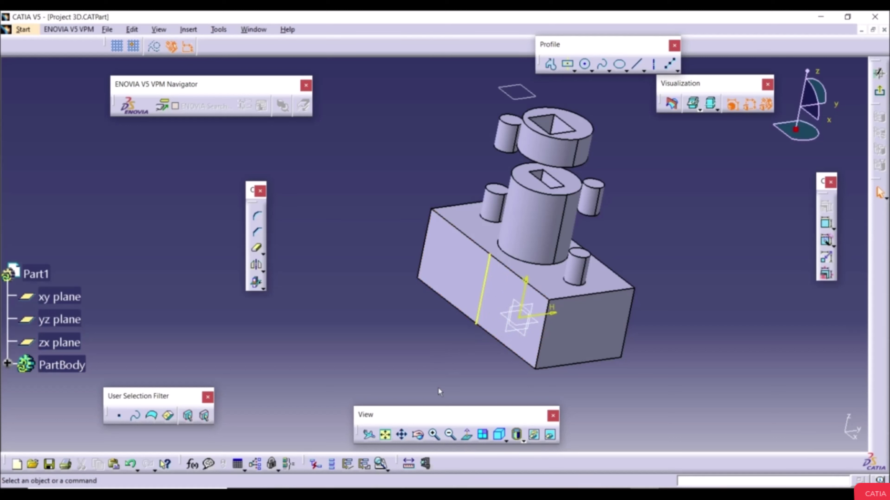
Step: Draw a three-line profile about 32 mm wide outside the block, closing a rectangle with the intersection line, and exit the sketch
left_click(467, 434)
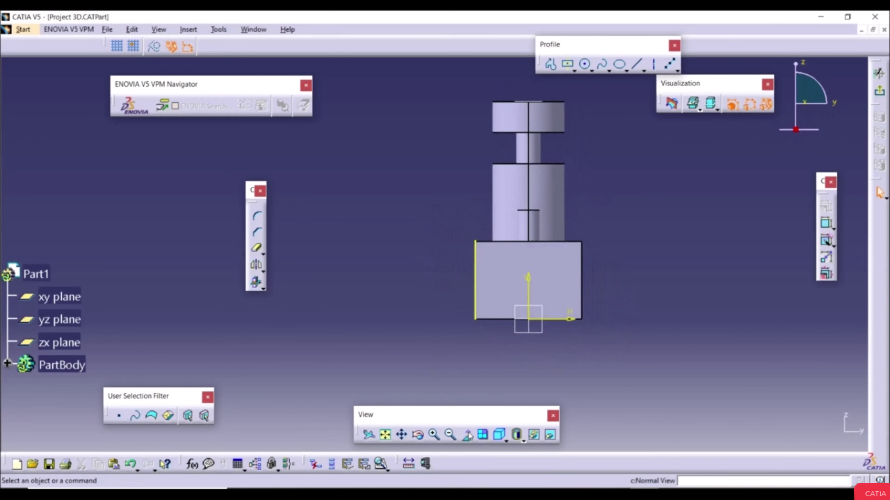
left_click(551, 65)
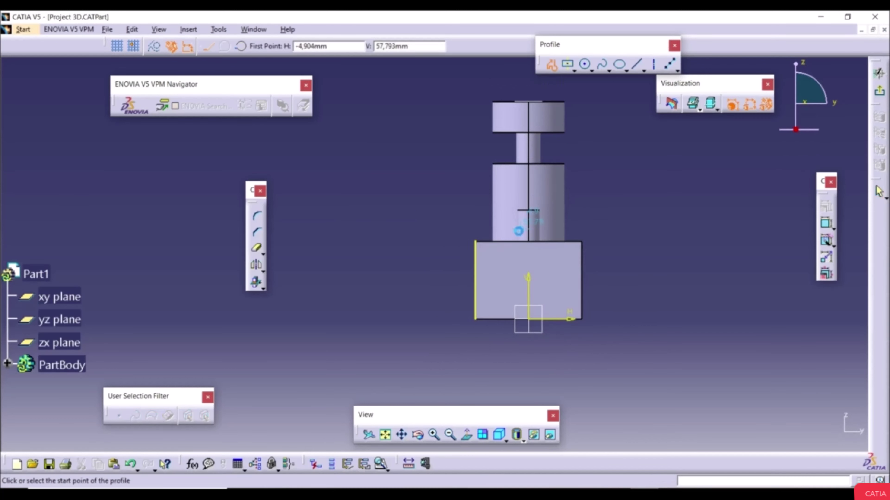
left_click(475, 242)
left_click(426, 241)
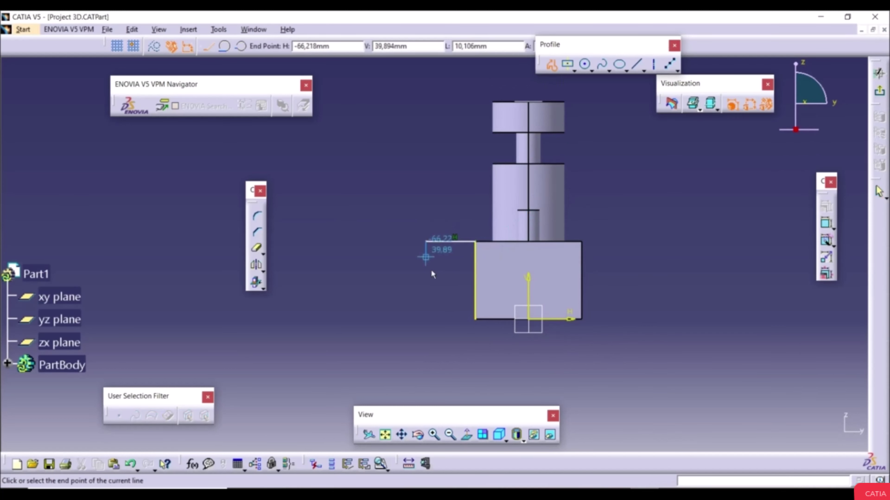
left_click(424, 320)
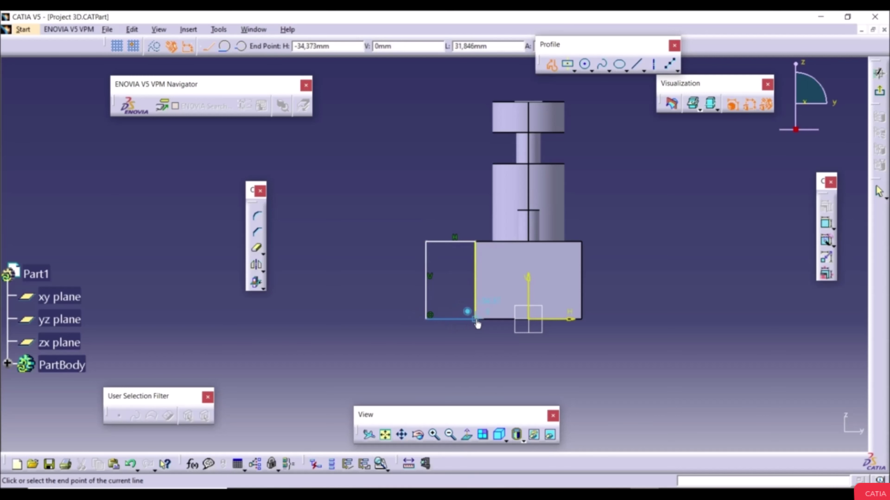
left_click(475, 319)
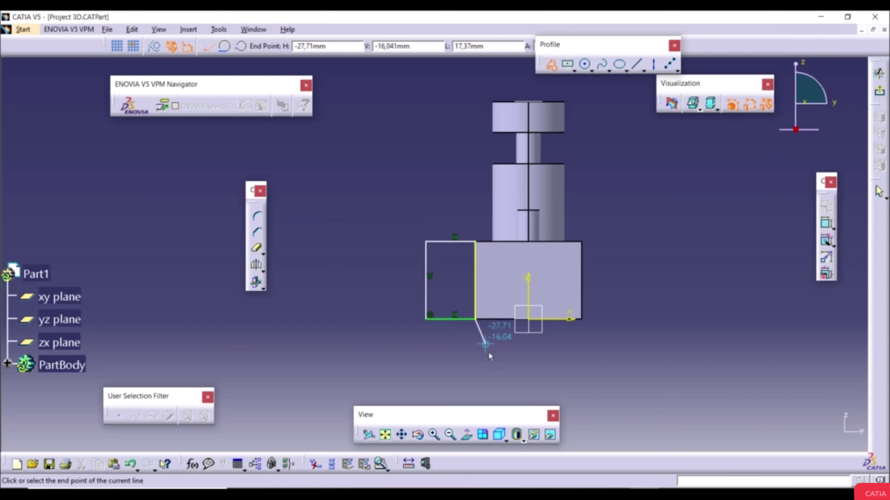
left_click(881, 94)
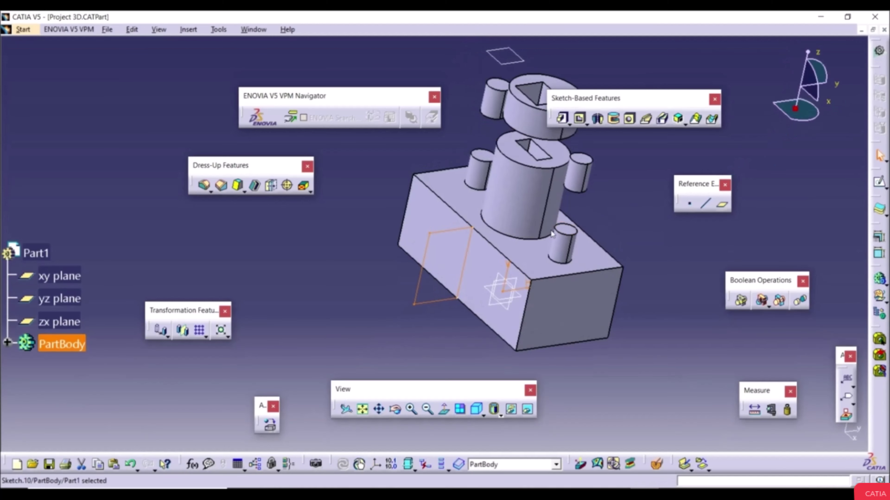
Step: Pad the rectangular sketch outside the block's long side face to a length of 20 mm
left_click(562, 120)
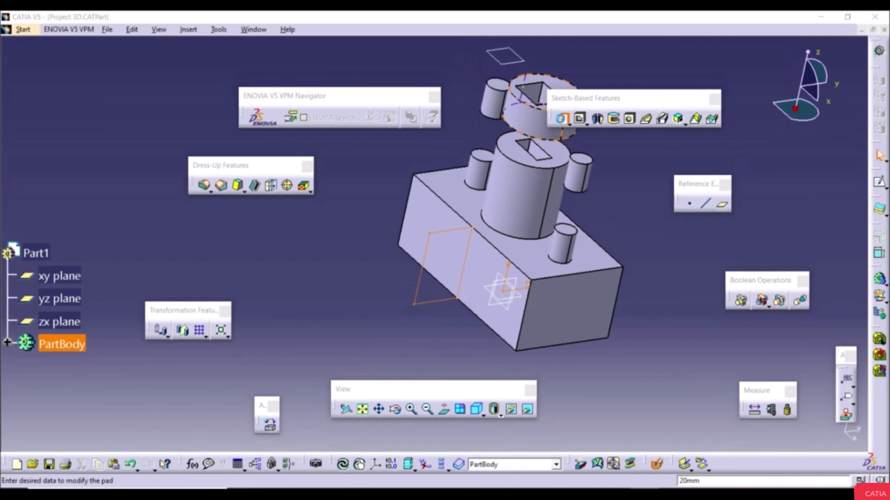
left_click(680, 344)
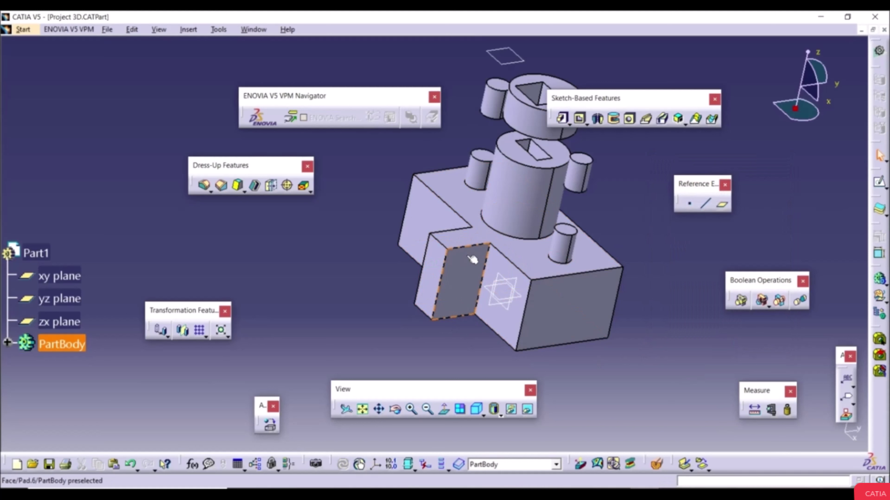
left_click(655, 254)
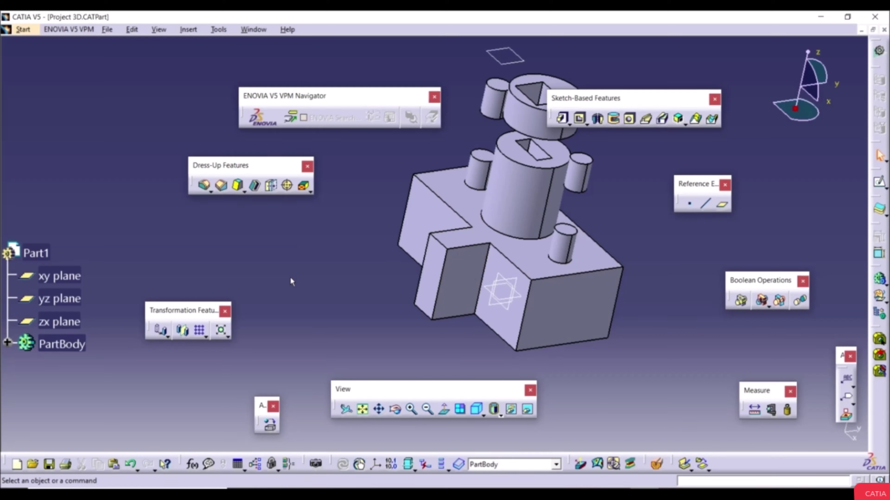
Step: Create a sketch on the yz plane and project the small front cylinder's silhouette edges onto it using Project 3D Silhouette Edges
left_click(491, 305)
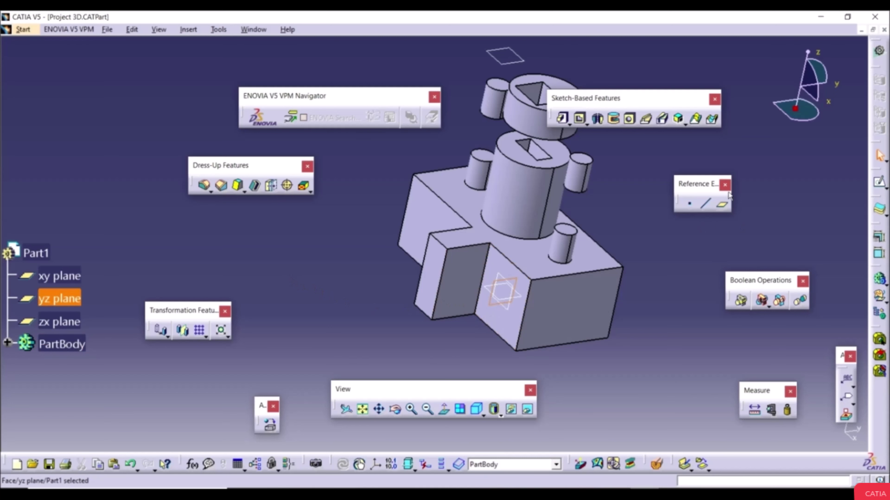
left_click(881, 184)
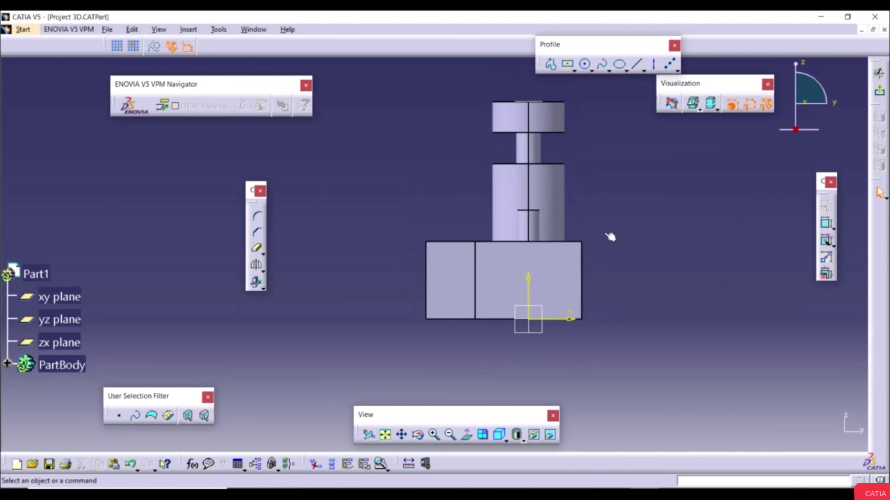
middle_click_drag(557, 242, 400, 228)
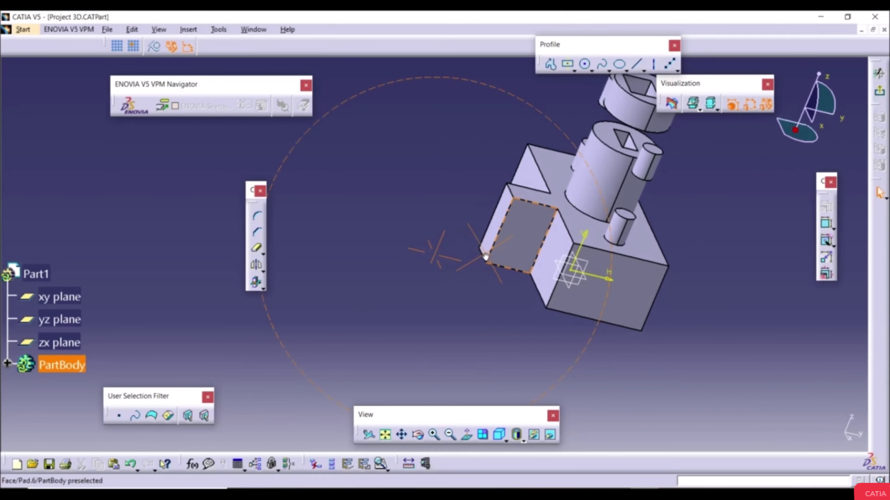
left_click(263, 288)
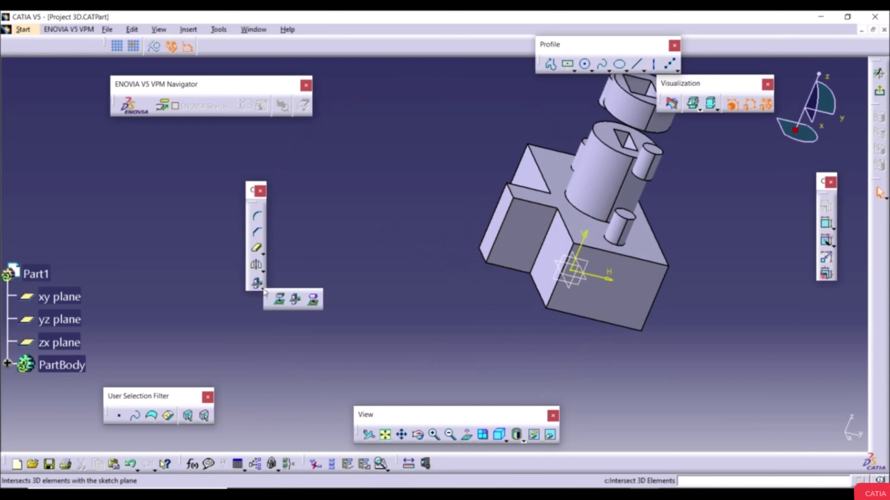
left_click(314, 298)
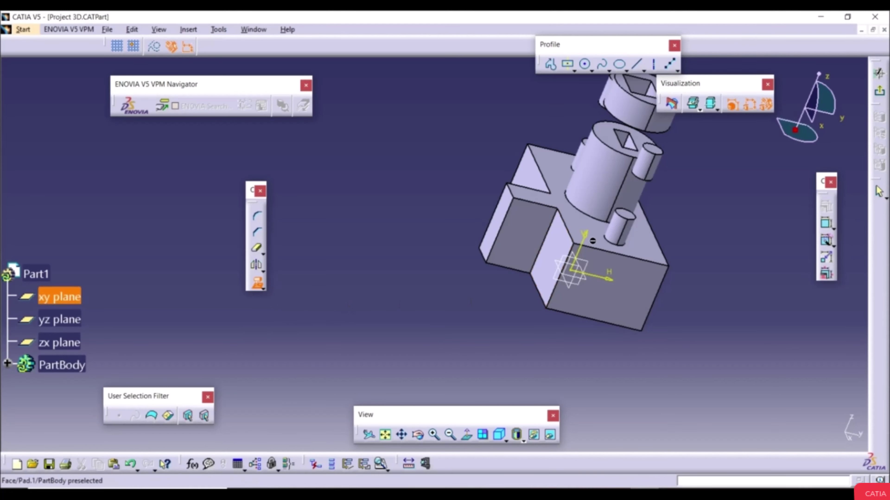
left_click(624, 235)
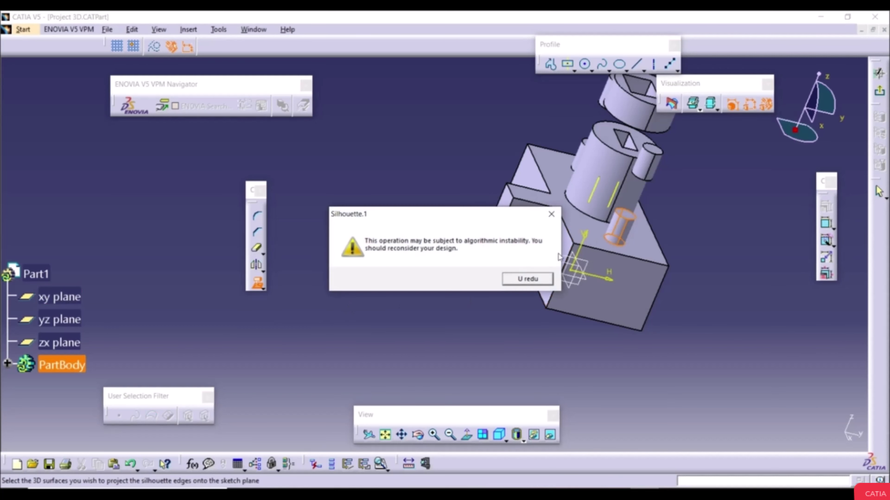
left_click(525, 279)
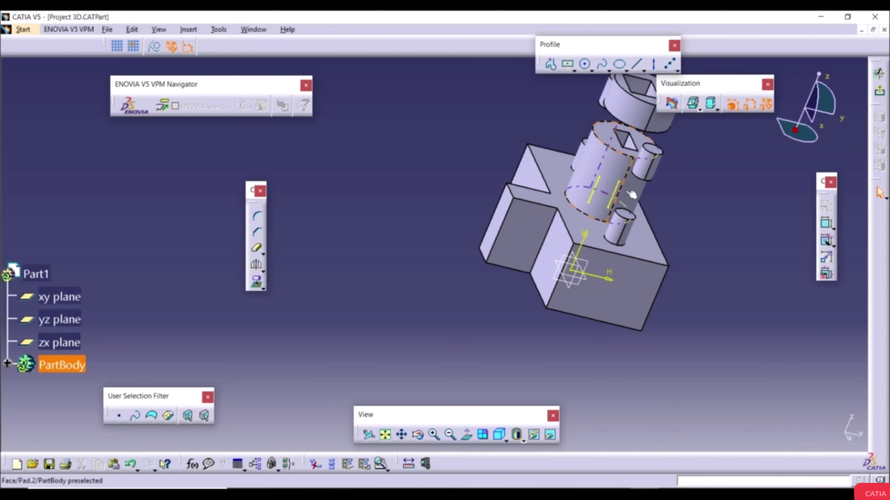
Step: Close the two silhouette edges into a rectangle with two horizontal lines about 14.1 mm long and exit the sketch
left_click(633, 65)
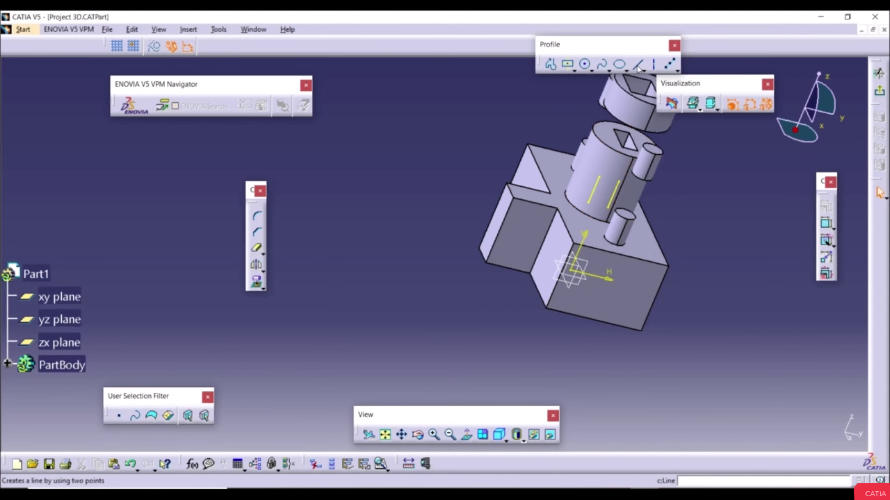
left_click(637, 69)
left_click(601, 179)
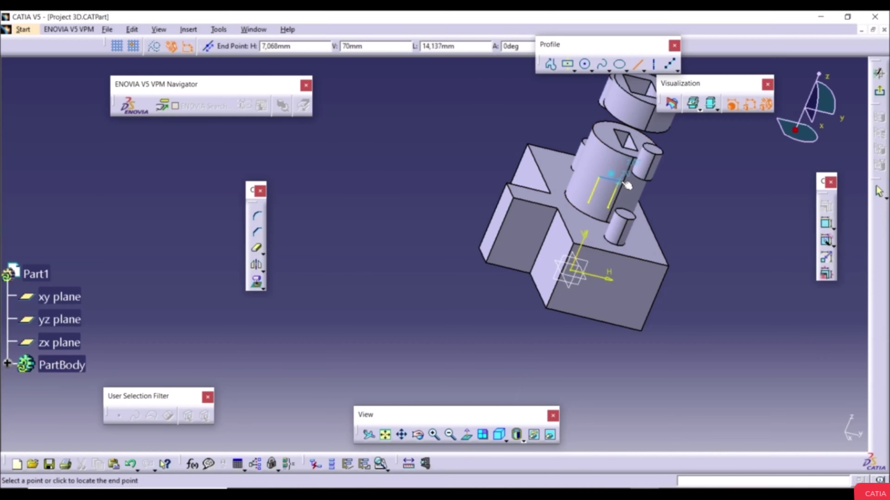
left_click(622, 181)
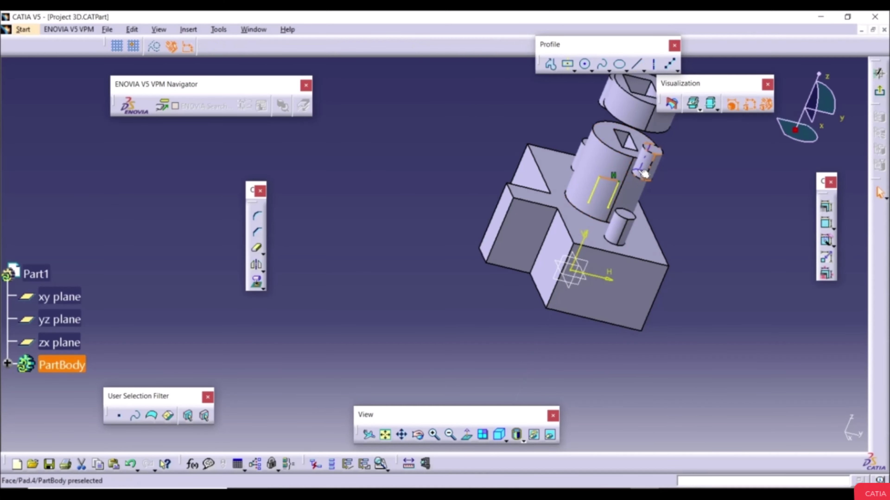
left_click(638, 64)
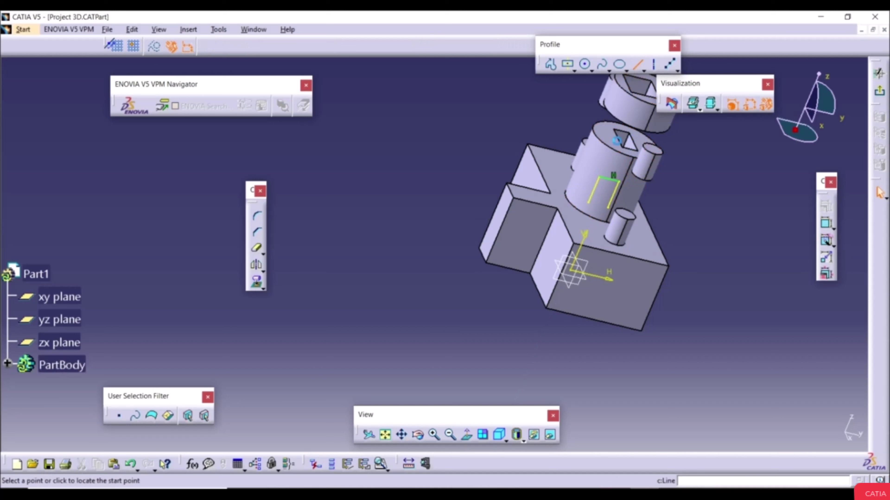
left_click(590, 204)
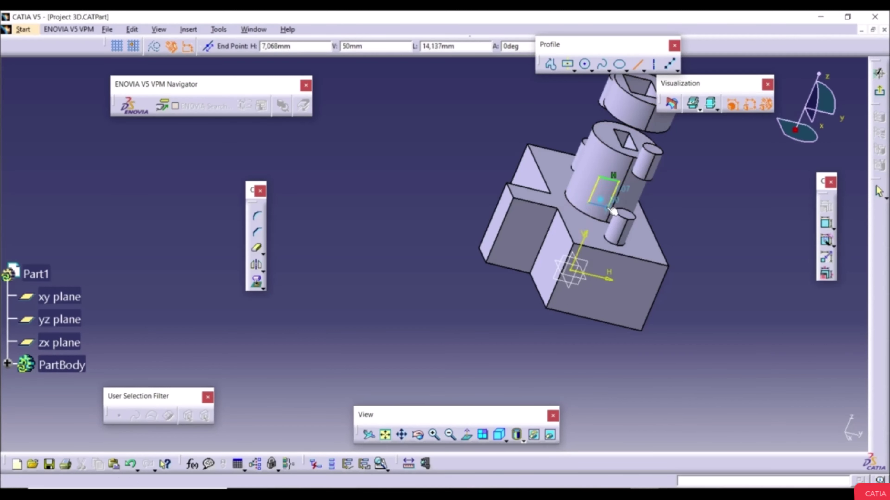
left_click(608, 207)
left_click(712, 188)
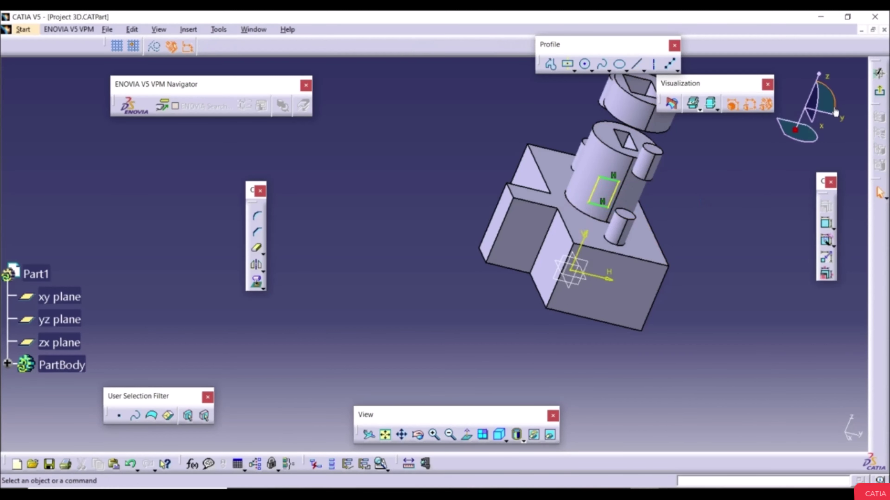
left_click(879, 90)
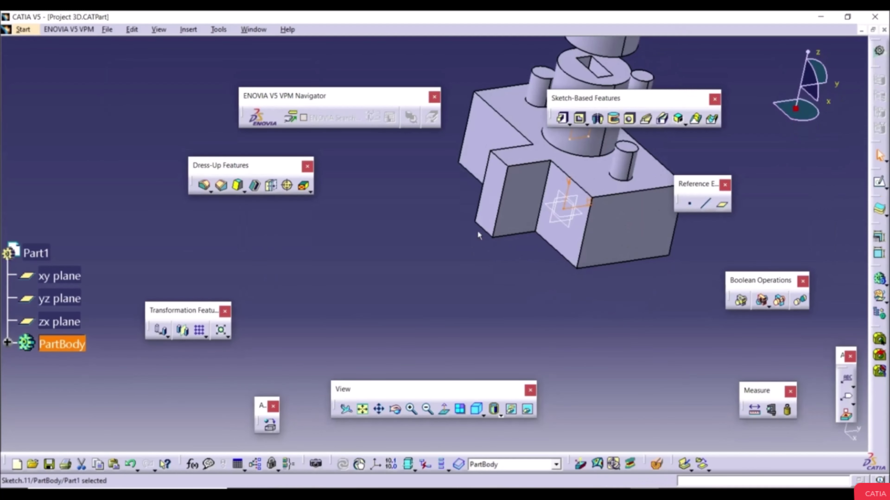
Step: Cut a 40 mm deep pocket from the rectangular silhouette sketch at the large cylinder
middle_click_drag(596, 210, 592, 150)
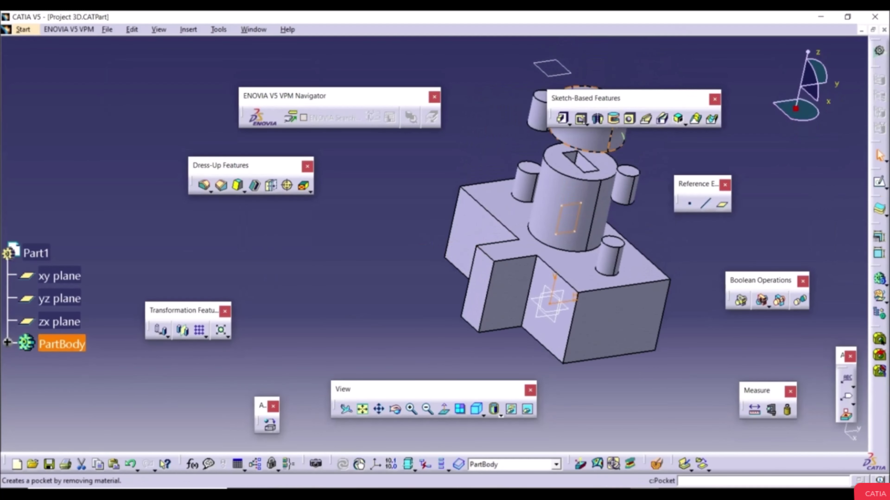
left_click(580, 118)
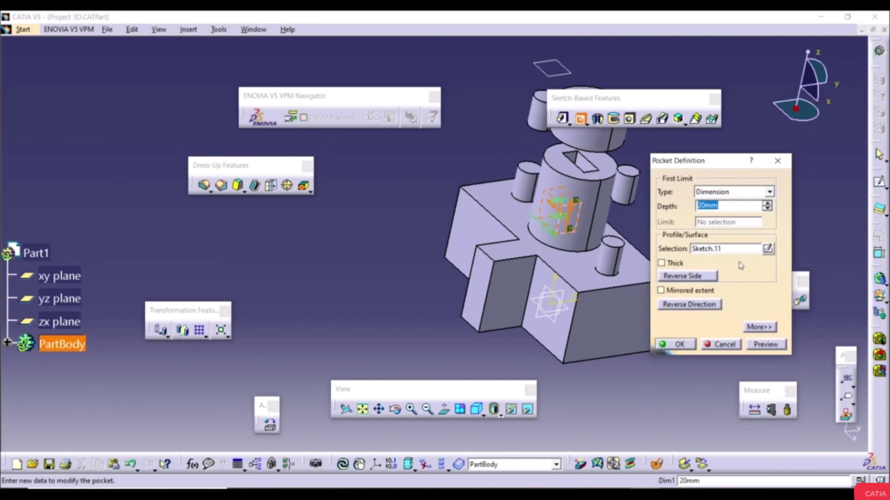
left_click(768, 203)
left_click_drag(767, 203, 767, 206)
left_click(767, 205)
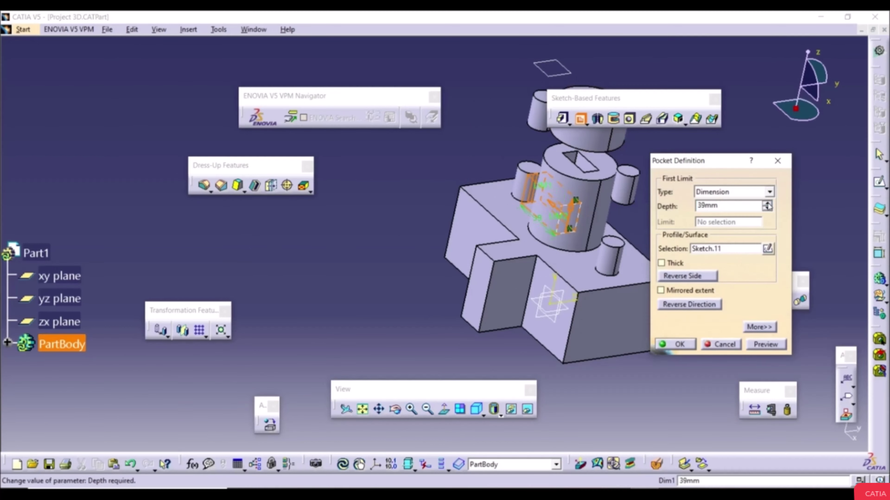
left_click(767, 205)
left_click(680, 344)
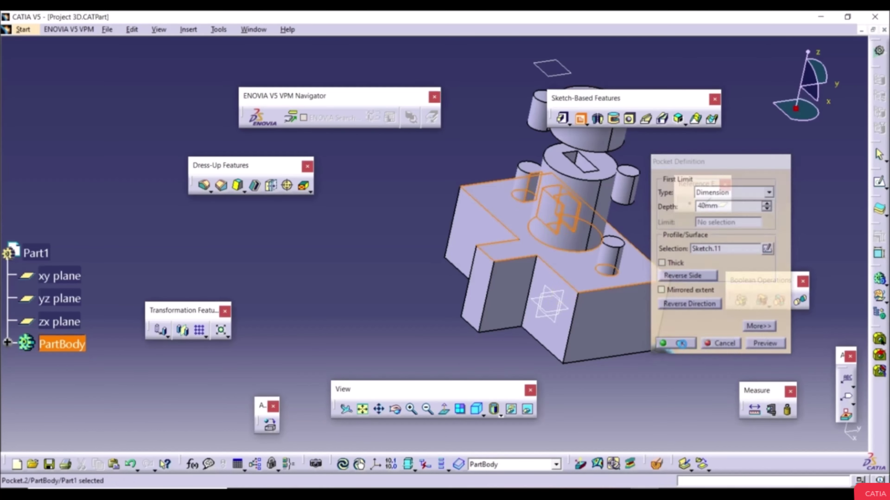
middle_click_drag(403, 261, 559, 293)
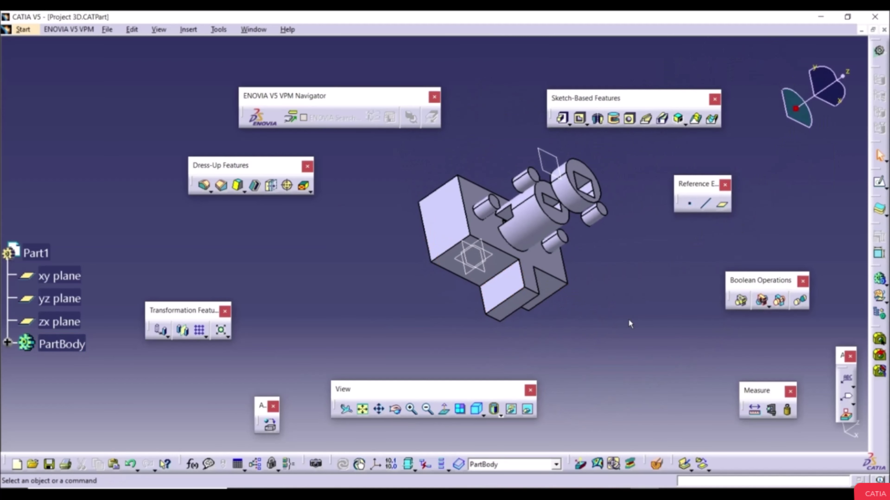
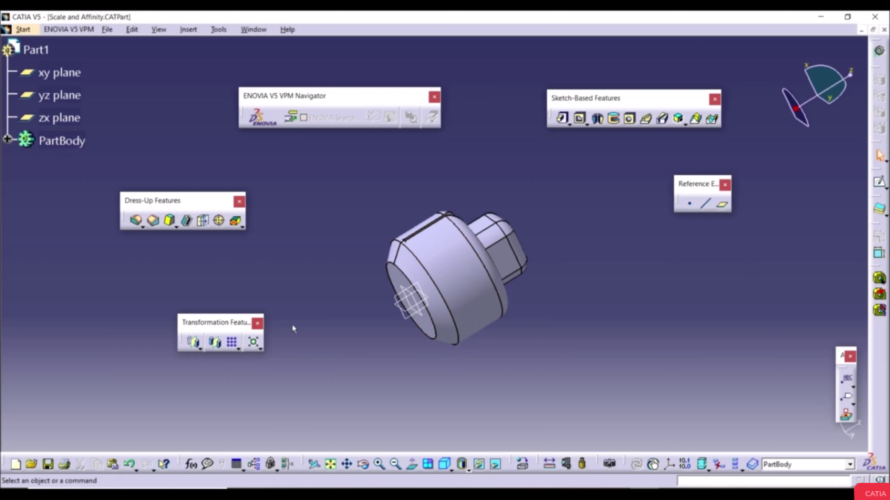
Step: Try scaling the body from its flat circular end face with a ratio of 4, and undo the scaling
left_click(253, 344)
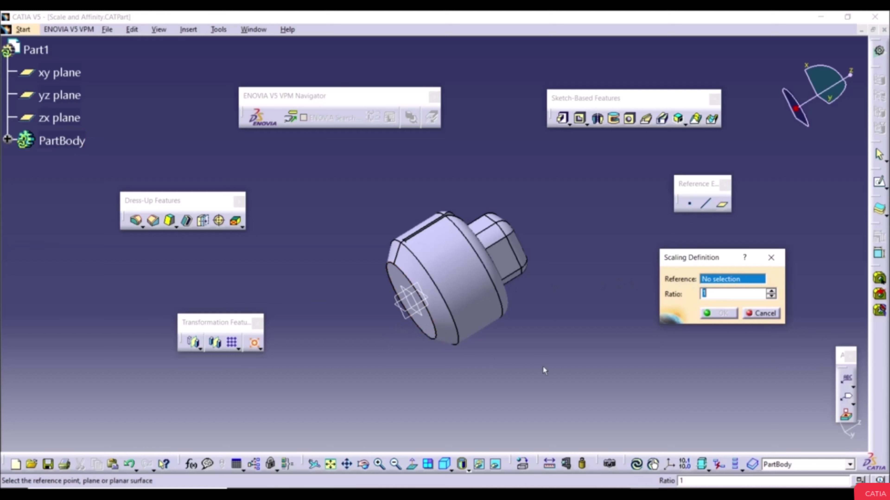
left_click(424, 327)
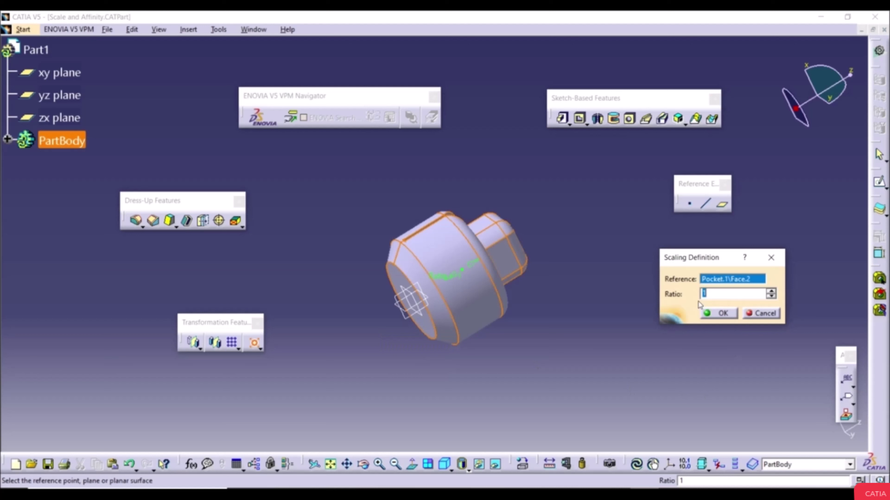
left_click(772, 292)
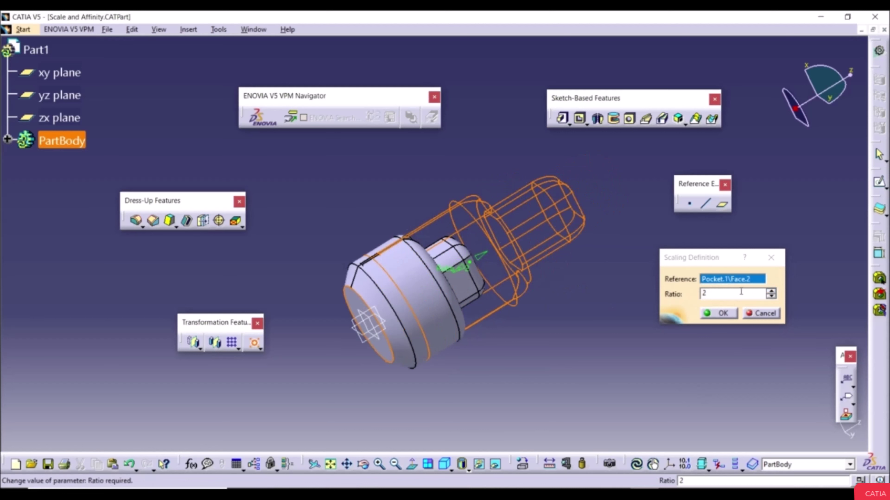
left_click(772, 292)
left_click(772, 292)
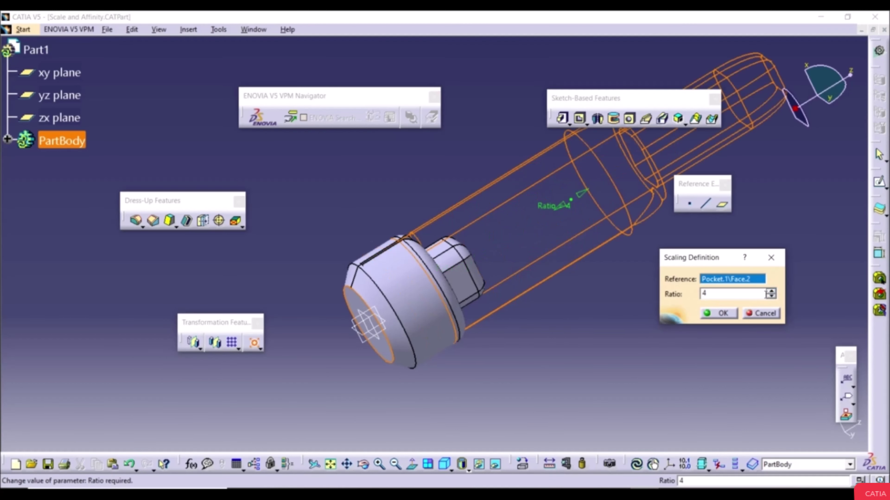
left_click(721, 313)
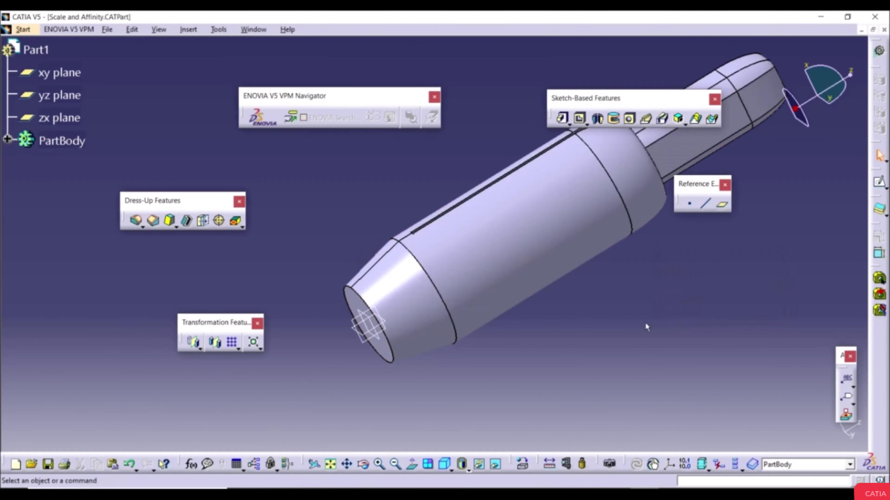
middle_click_drag(564, 311, 602, 391)
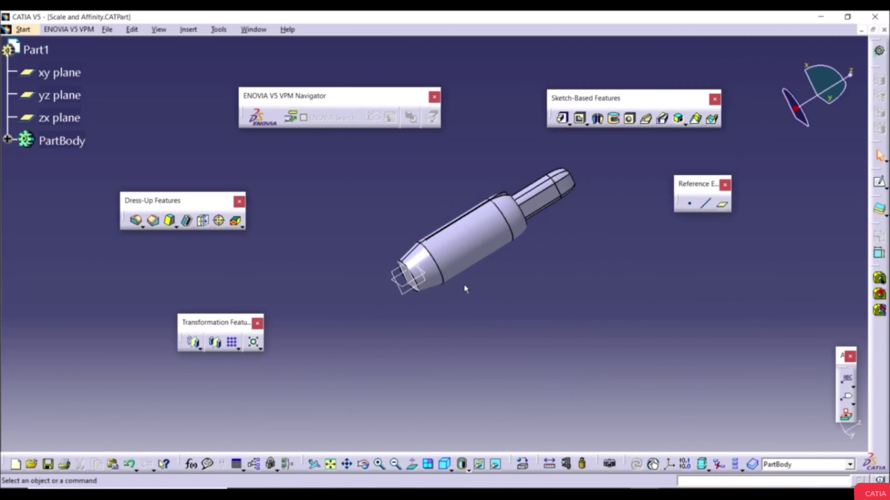
left_click(130, 466)
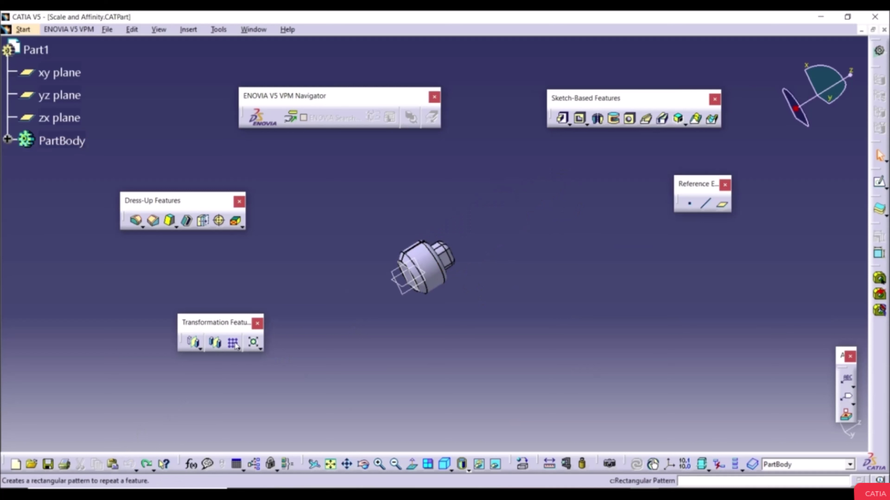
Step: Scale the body with the zx plane as reference and a ratio of 6
left_click(254, 342)
middle_click_drag(430, 270, 427, 209)
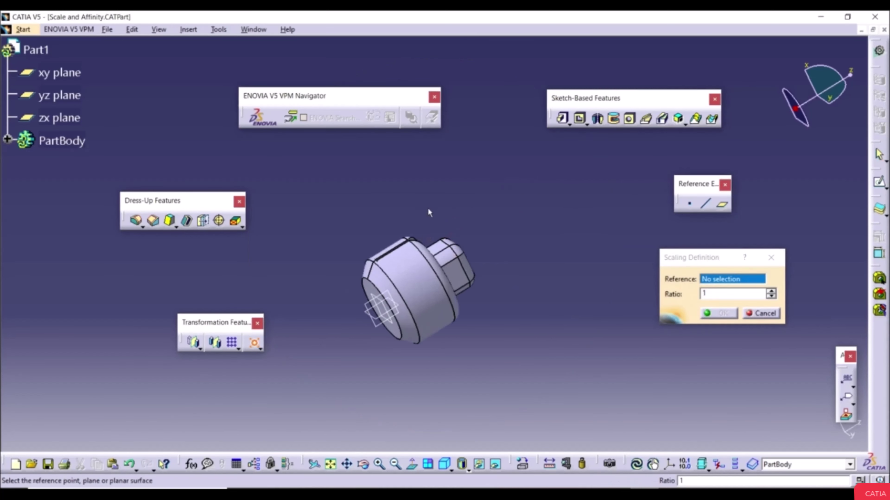
left_click(375, 307)
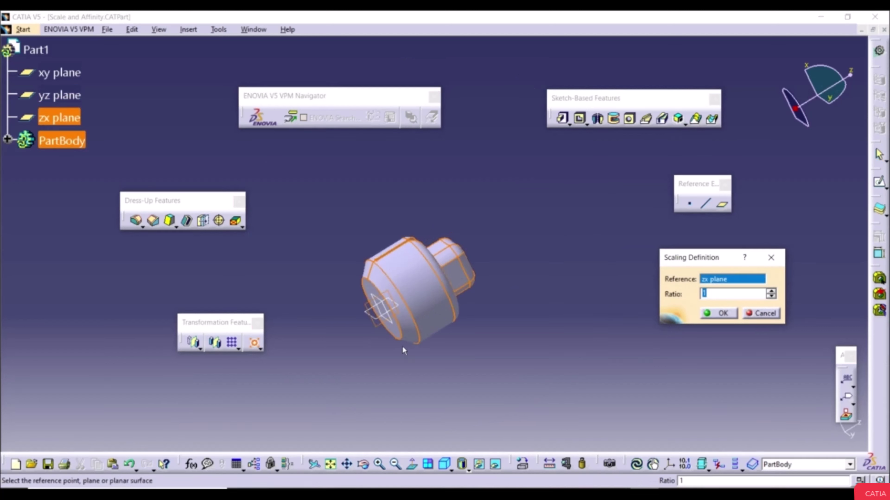
left_click(772, 291)
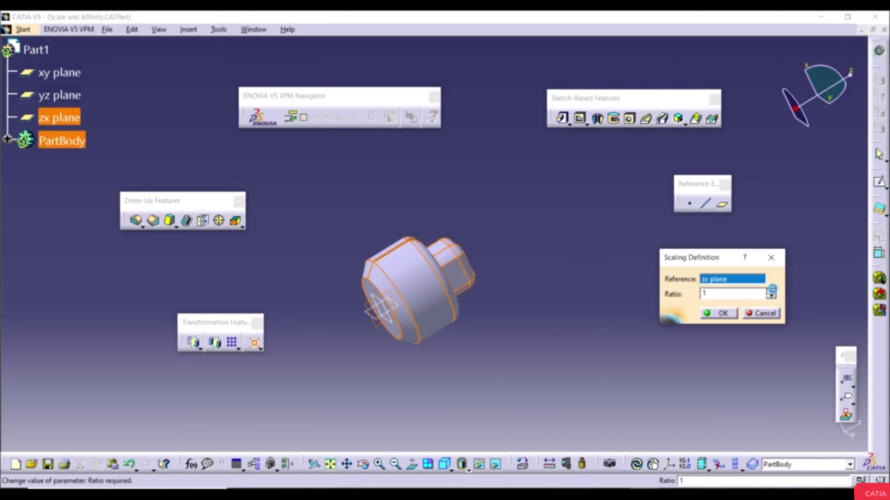
left_click(772, 291)
left_click(772, 291)
left_click(772, 291)
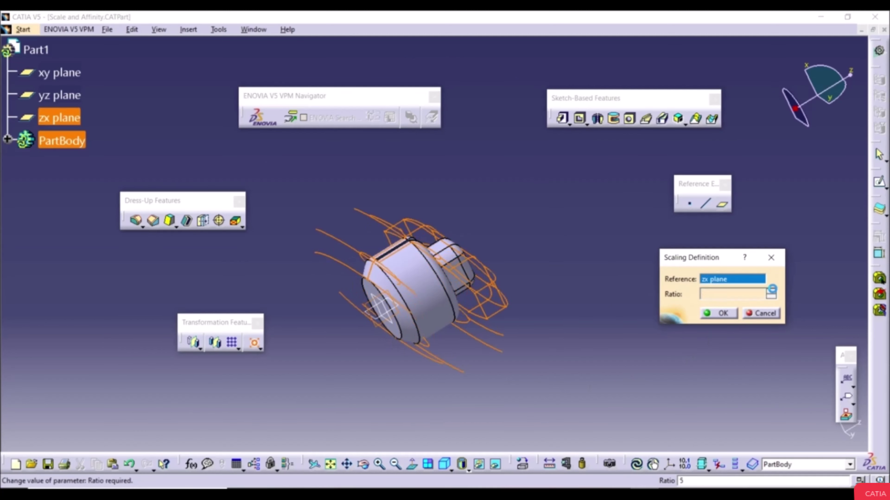
left_click(772, 291)
left_click(731, 315)
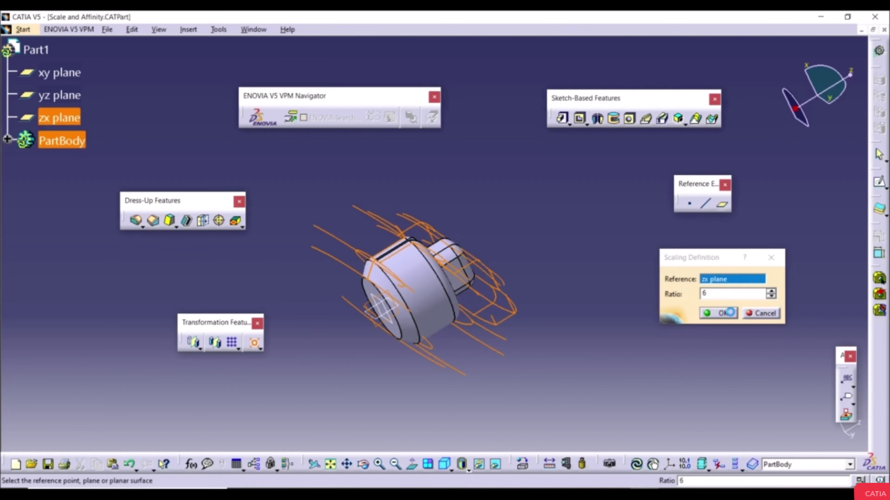
Step: Inspect the body scaled about the zx plane and undo that scaling
middle_click_drag(492, 265, 251, 189)
middle_click_drag(398, 319, 644, 333)
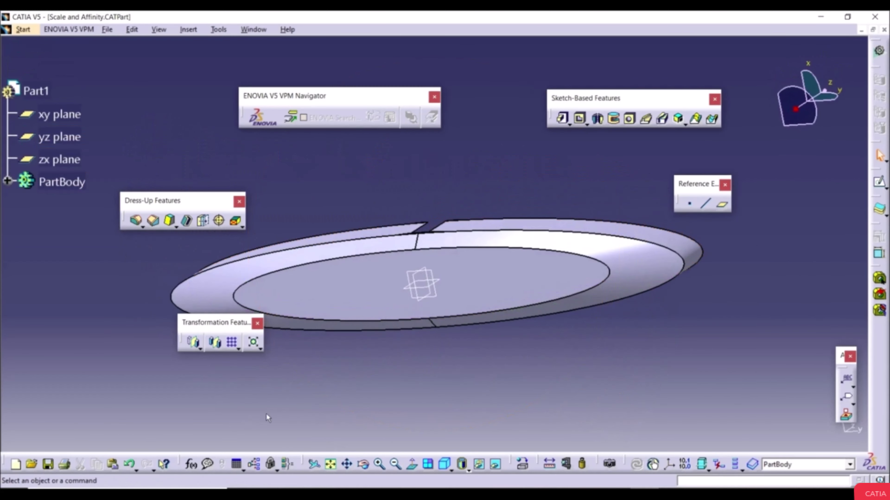
left_click(129, 464)
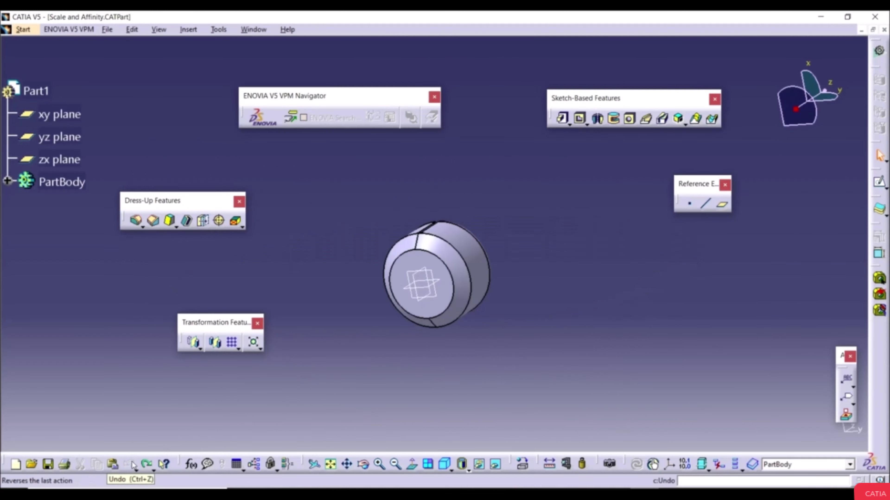
Step: Scale the body with a ratio of 3, using a vertex on the smaller boss as reference
left_click(254, 343)
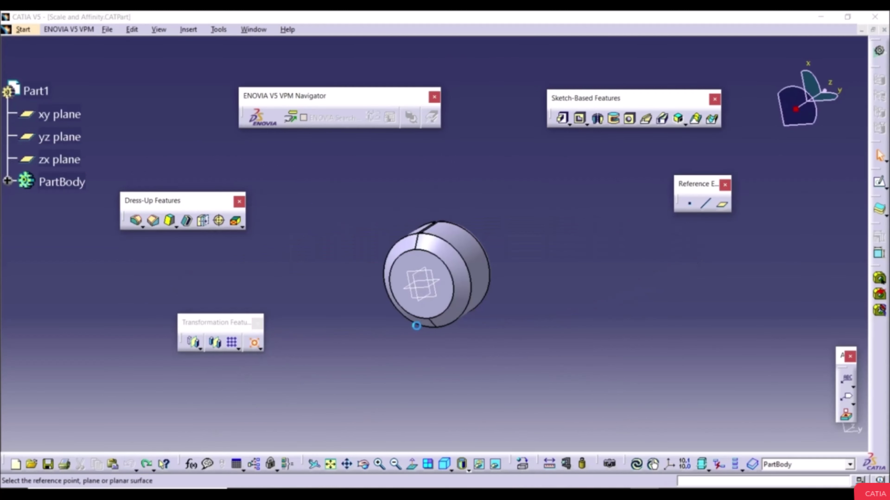
middle_click_drag(491, 260, 489, 293)
left_click(487, 322)
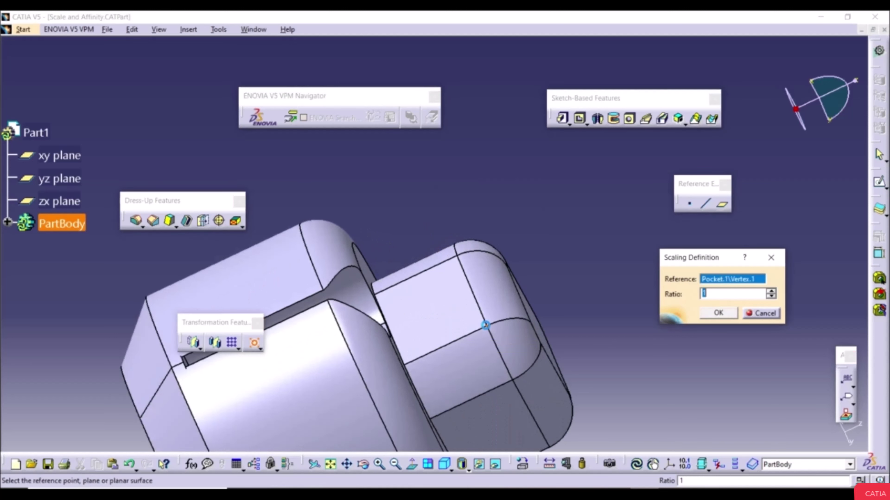
middle_click_drag(554, 281, 608, 379)
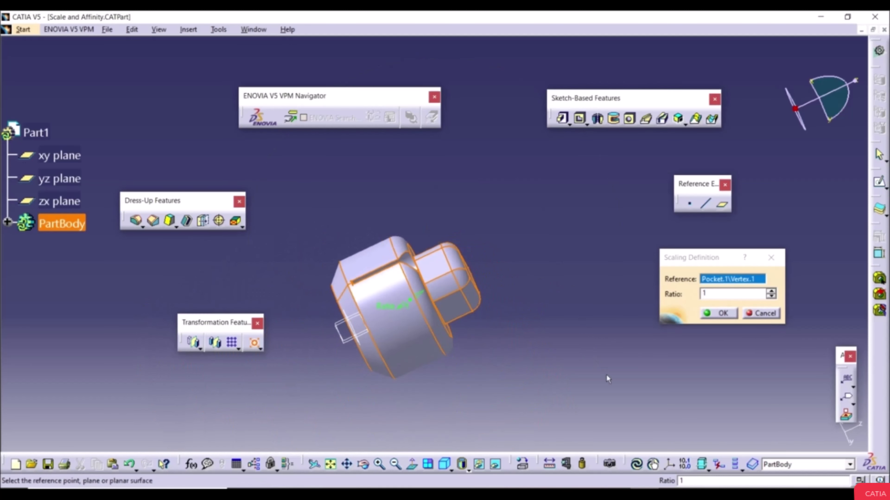
left_click(771, 291)
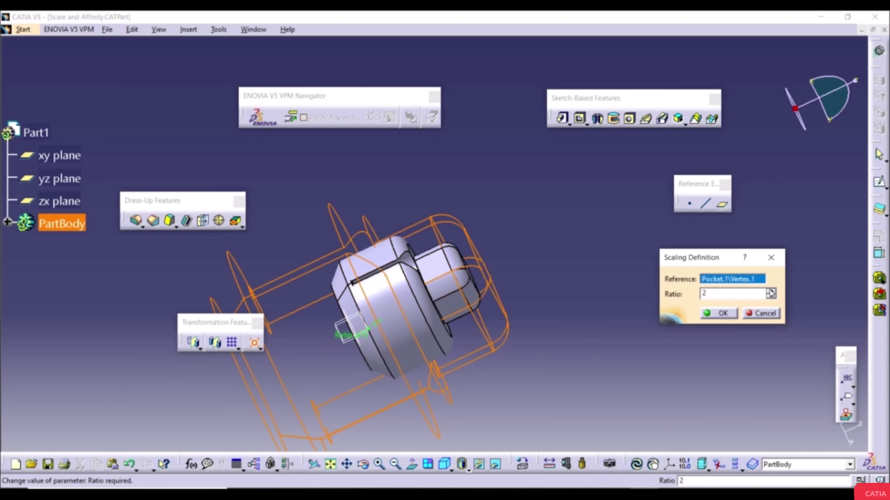
left_click(769, 291)
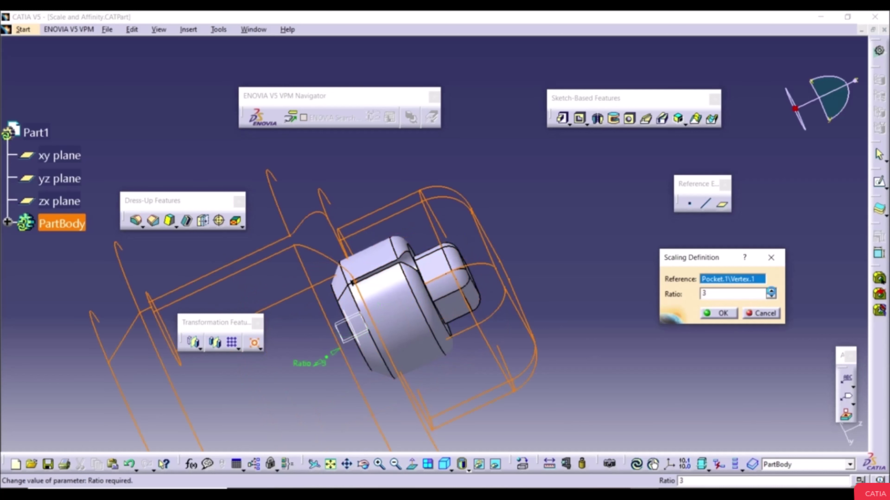
left_click(725, 313)
scroll(549, 333, "down", 5)
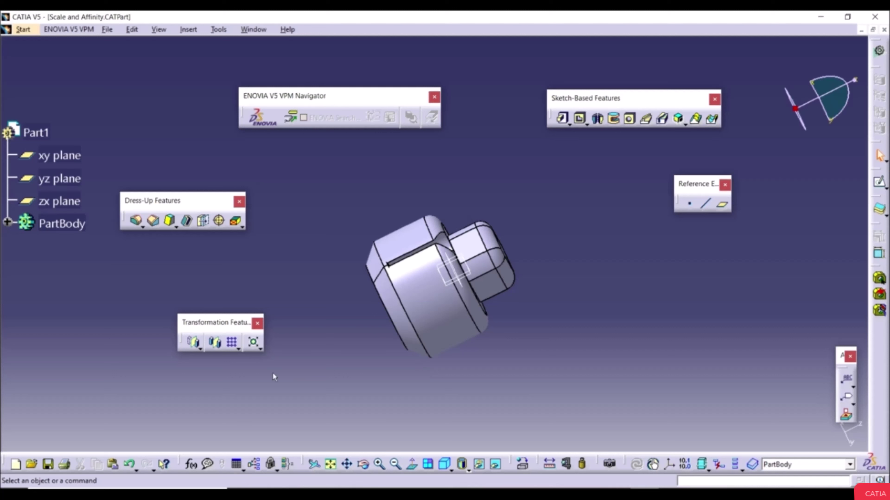
Step: Scale the body again with a ratio of 0.5, using a corner vertex of the smaller boss as reference
left_click(253, 342)
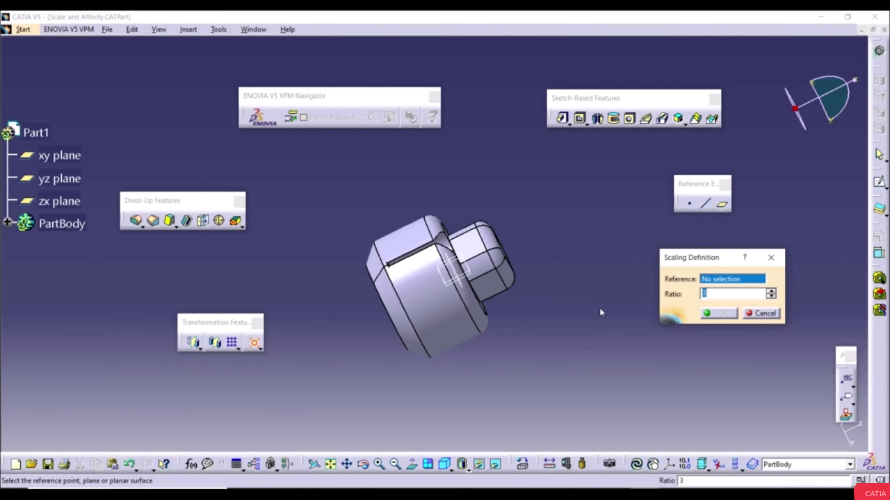
middle_click_drag(492, 273, 482, 243)
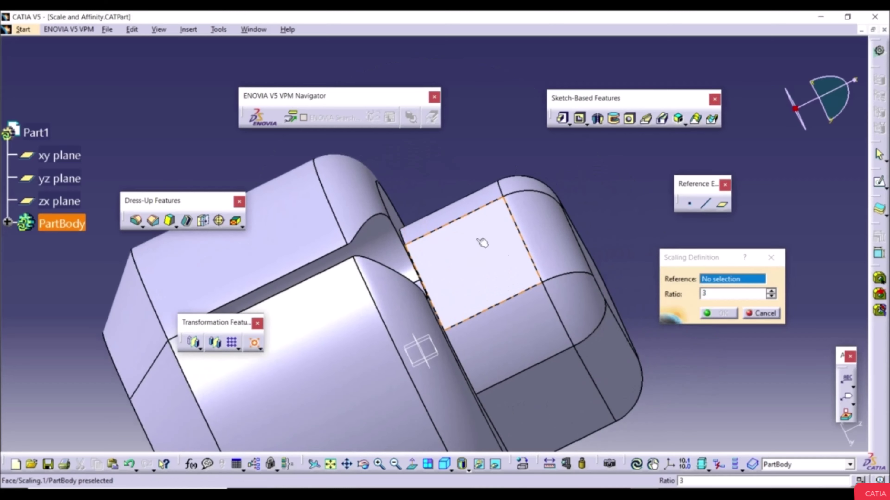
left_click(548, 287)
middle_click_drag(548, 288, 548, 333)
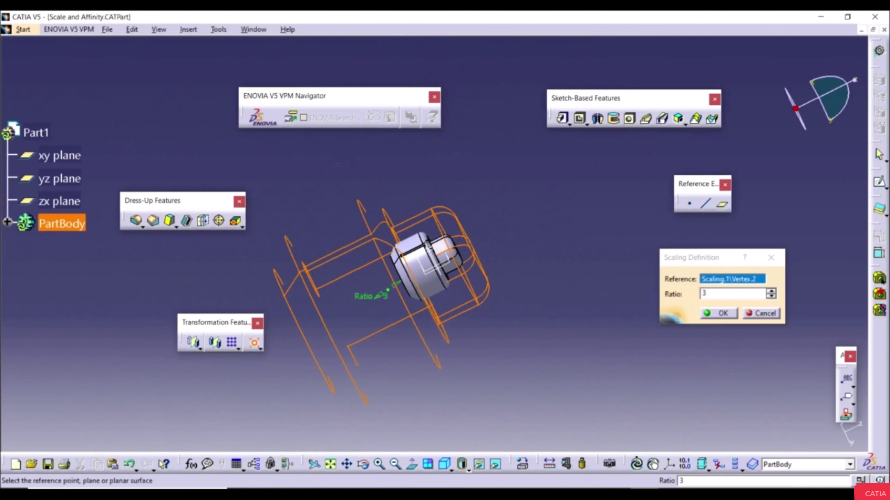
middle_click_drag(578, 388, 600, 367)
double_click(717, 293)
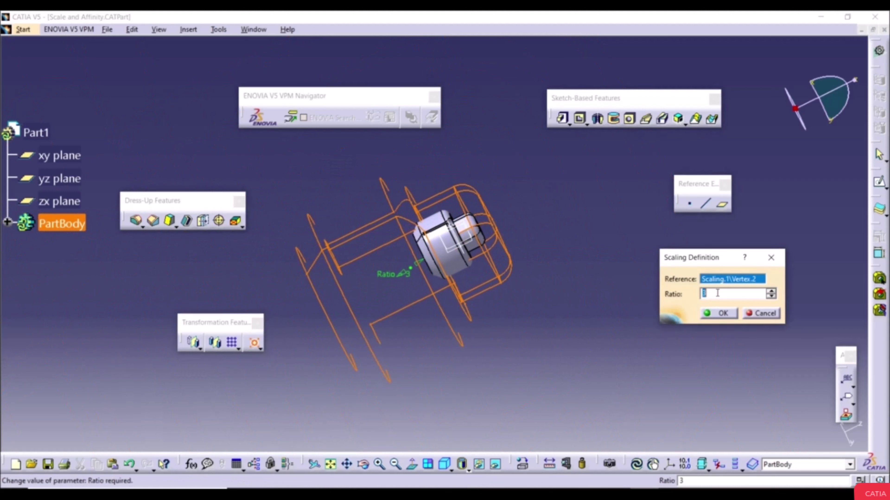
type(".5")
left_click(720, 314)
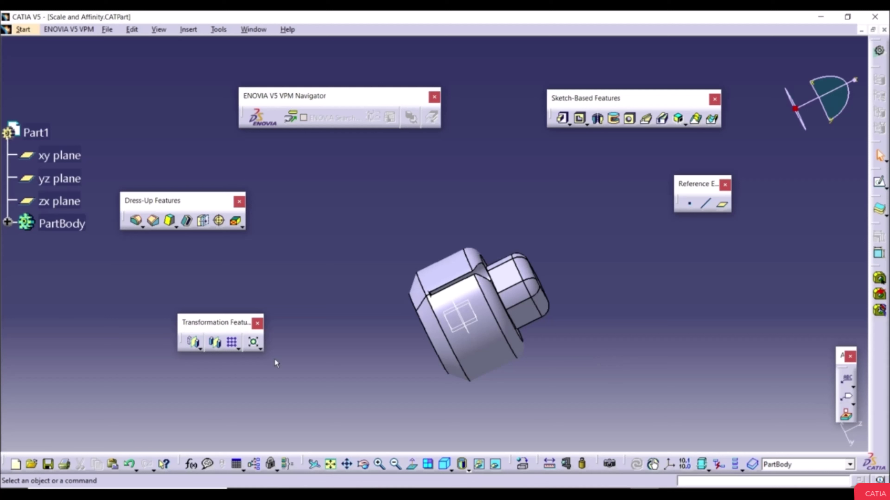
Step: Define an Affinity axis system with a smaller boss vertex as origin, the flat circular end face as XY plane and the slot edge as X axis
left_click(259, 347)
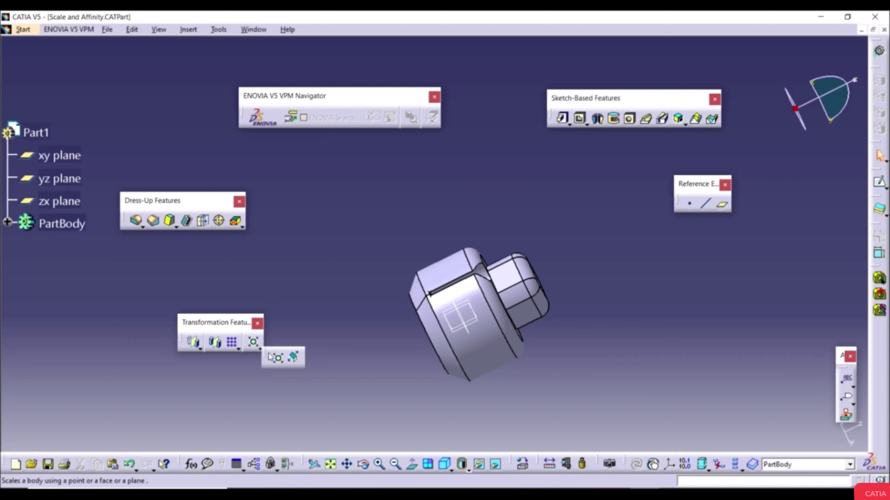
left_click(293, 358)
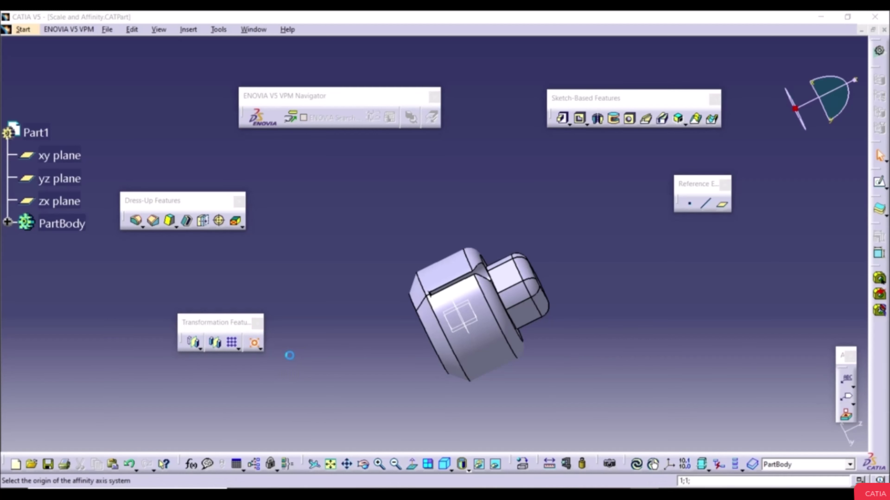
left_click_drag(777, 292, 742, 247)
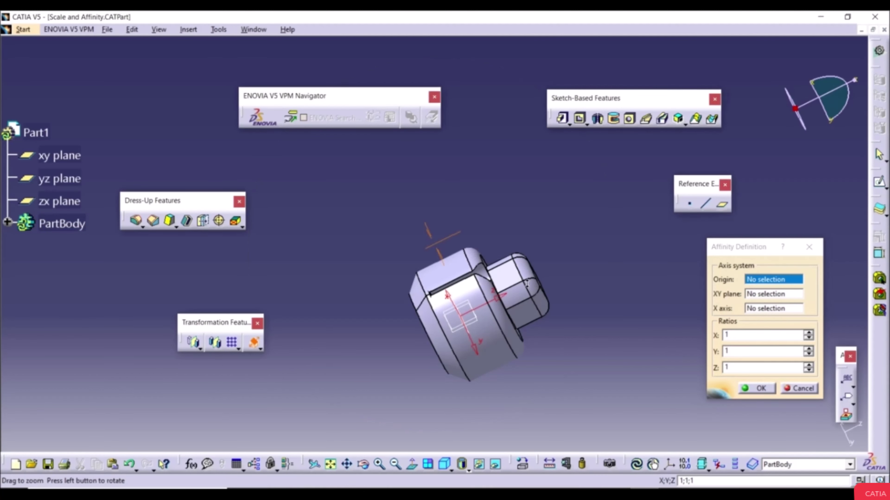
middle_click_drag(523, 282, 457, 226, "ctrl")
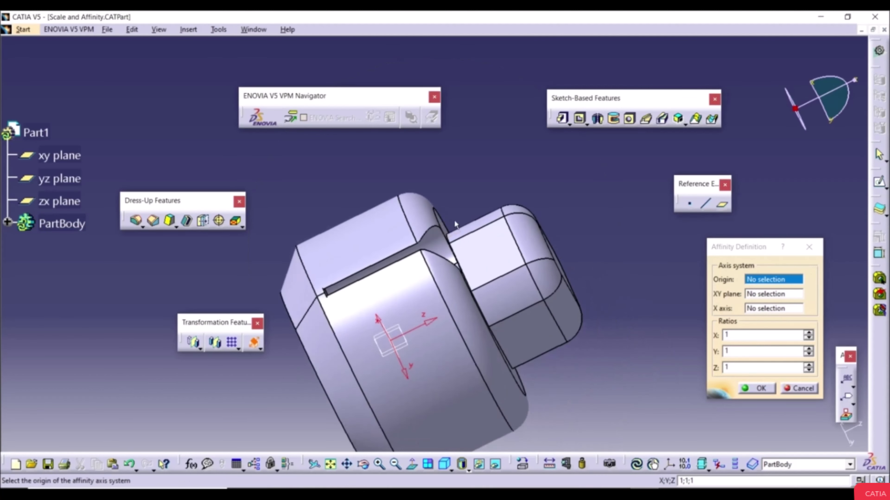
left_click(544, 302)
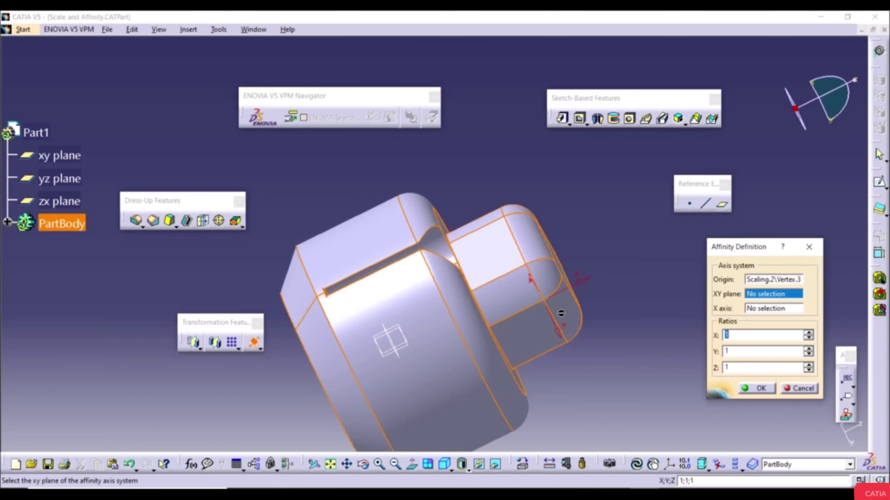
middle_click_drag(584, 293, 626, 360, "ctrl")
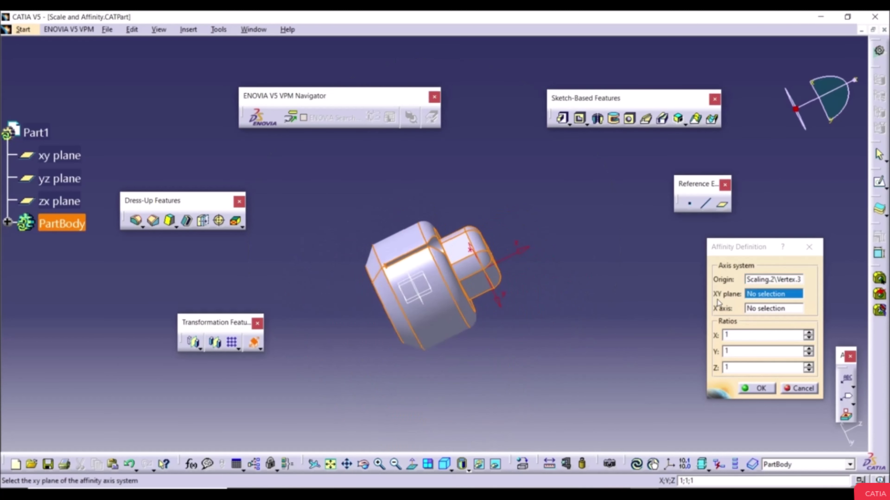
middle_click_drag(500, 317, 514, 312)
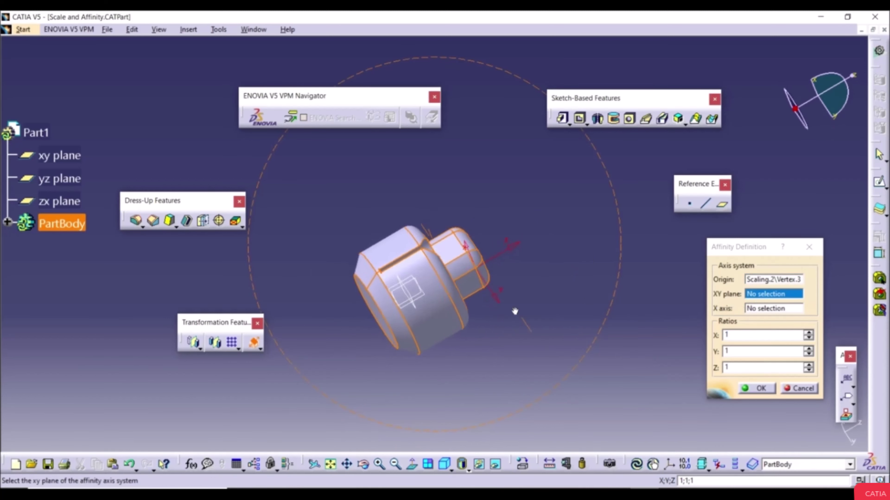
left_click(383, 319)
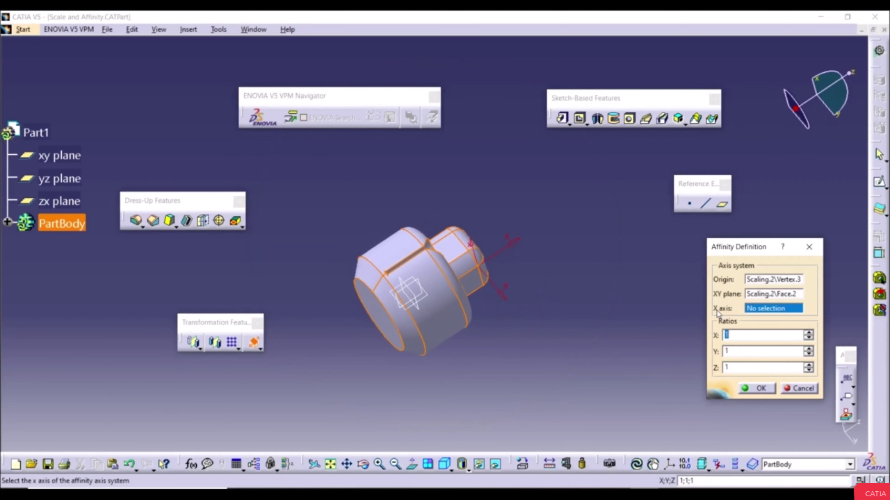
left_click(410, 256)
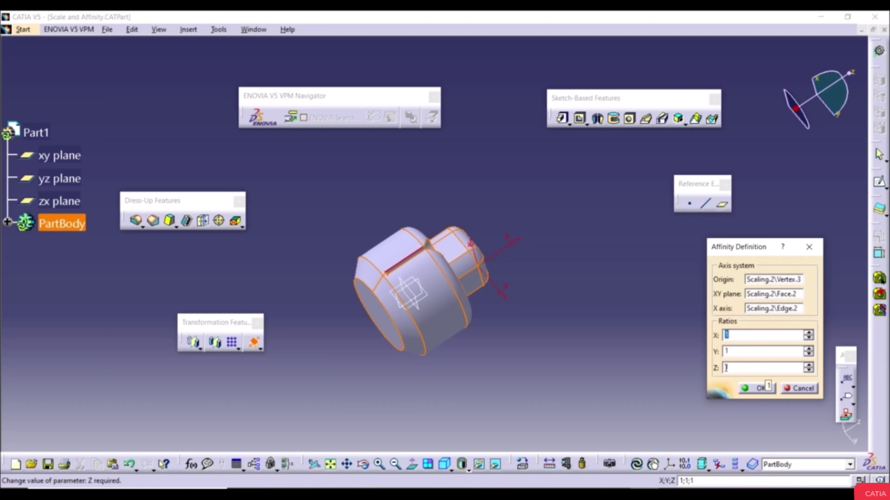
Step: Set the Affinity ratios to X 3, Y 2 and Z 4, apply the transformation and inspect the body
left_click(808, 333)
left_click(809, 332)
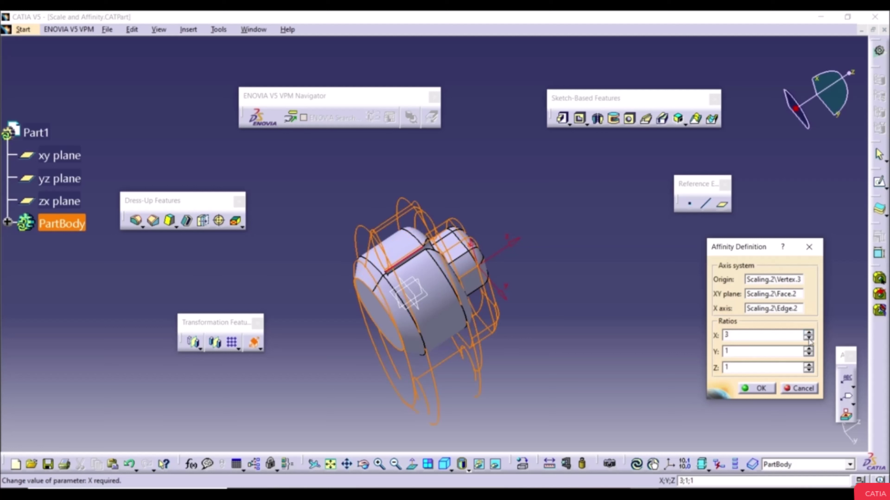
left_click(808, 349)
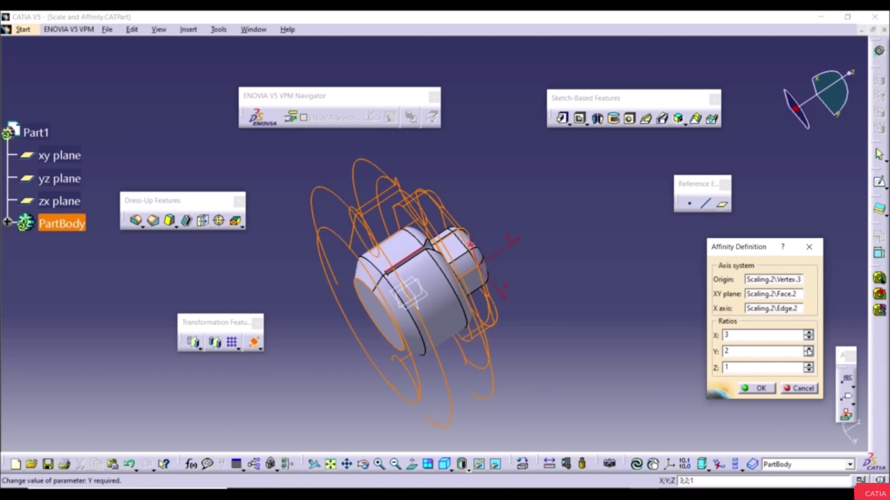
left_click(808, 364)
left_click(808, 365)
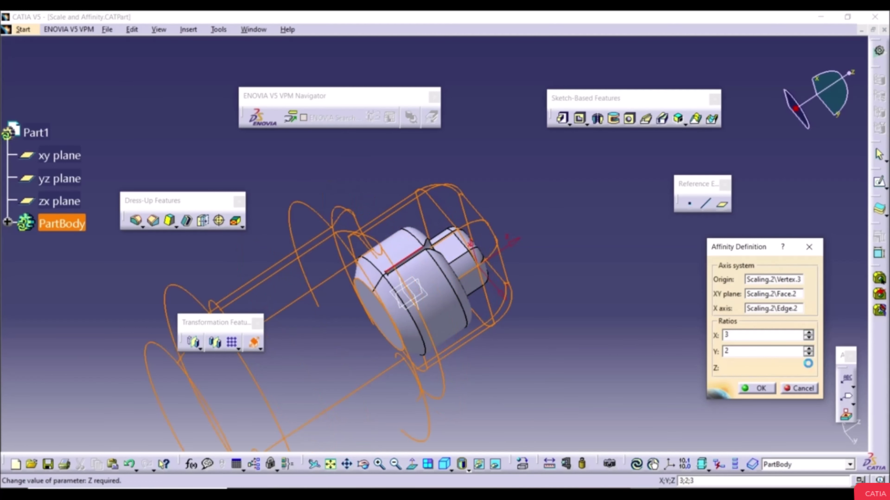
left_click(808, 364)
left_click(756, 388)
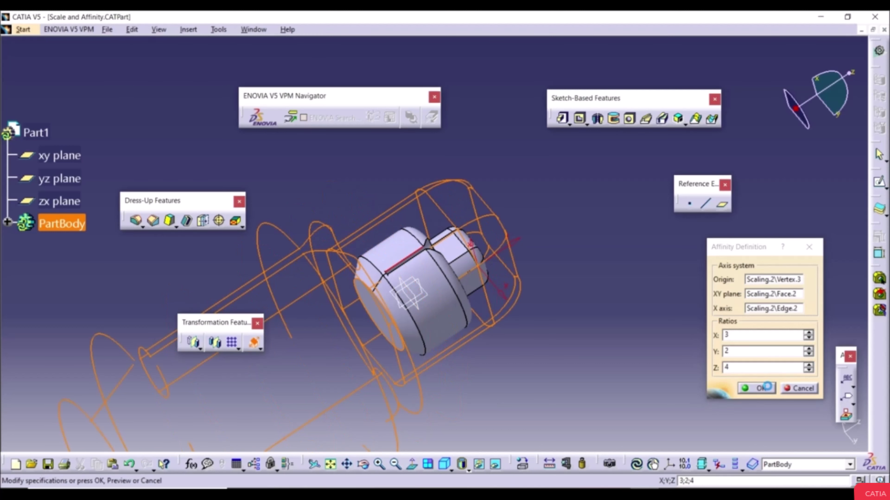
middle_click_drag(607, 313, 705, 411)
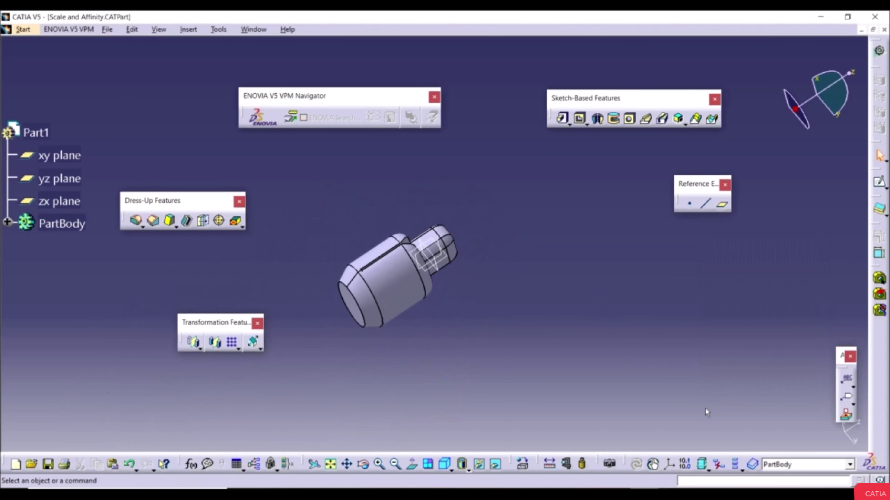
middle_click_drag(544, 332, 640, 377)
middle_click_drag(527, 301, 623, 317)
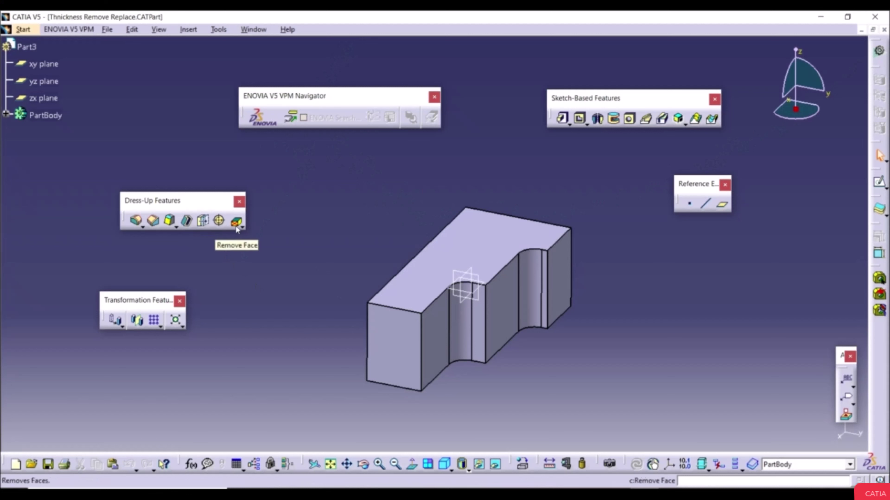
Step: Try thickening the top face of the notched block by 10 mm, and undo the thickness
left_click(204, 222)
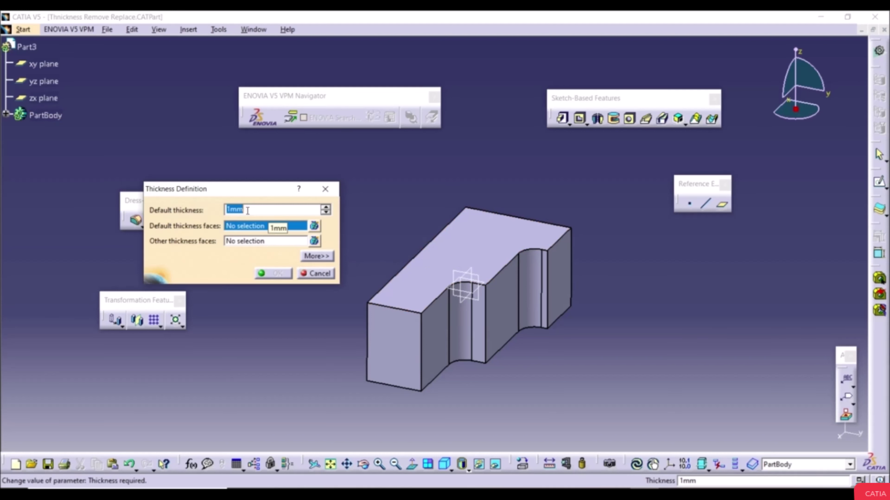
type("10")
key("Return")
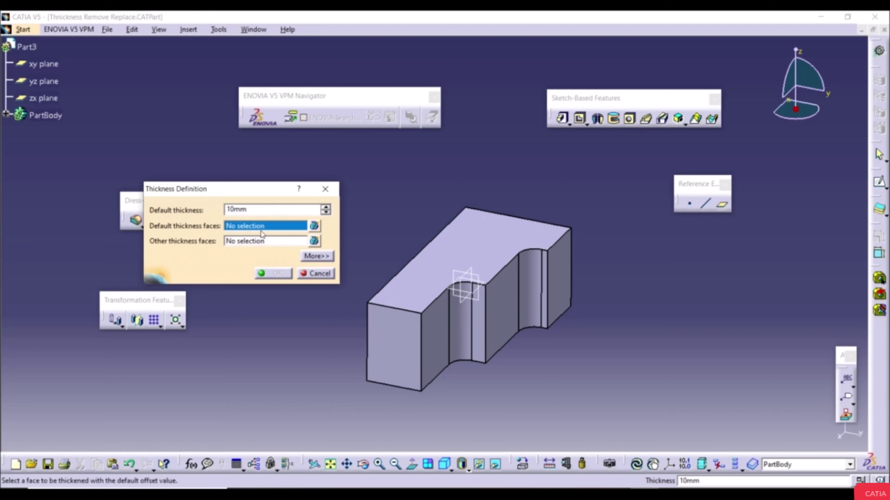
left_click(453, 248)
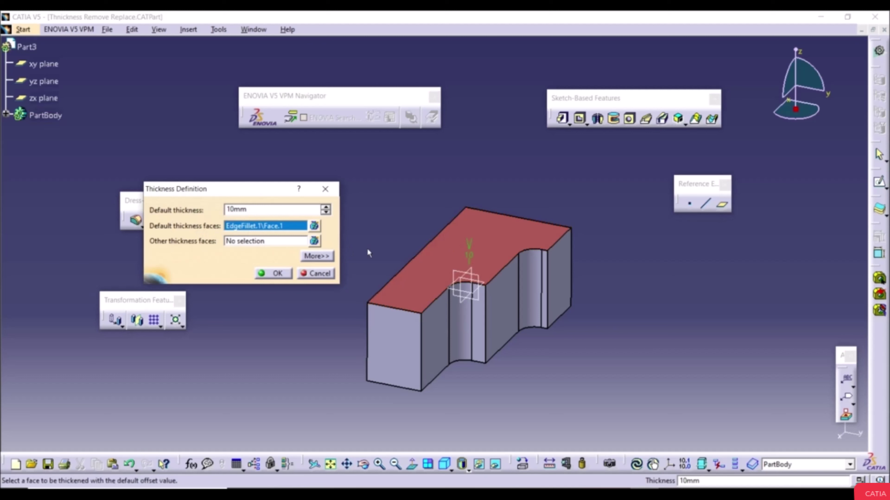
left_click(277, 273)
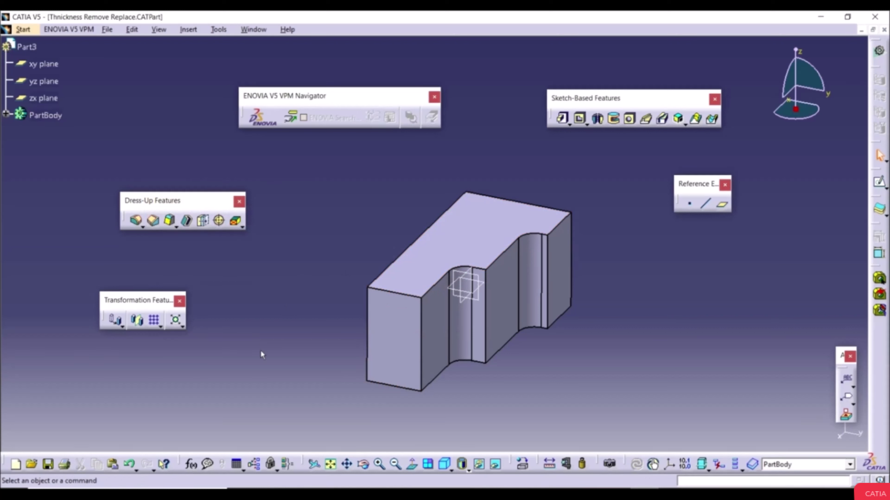
left_click(130, 465)
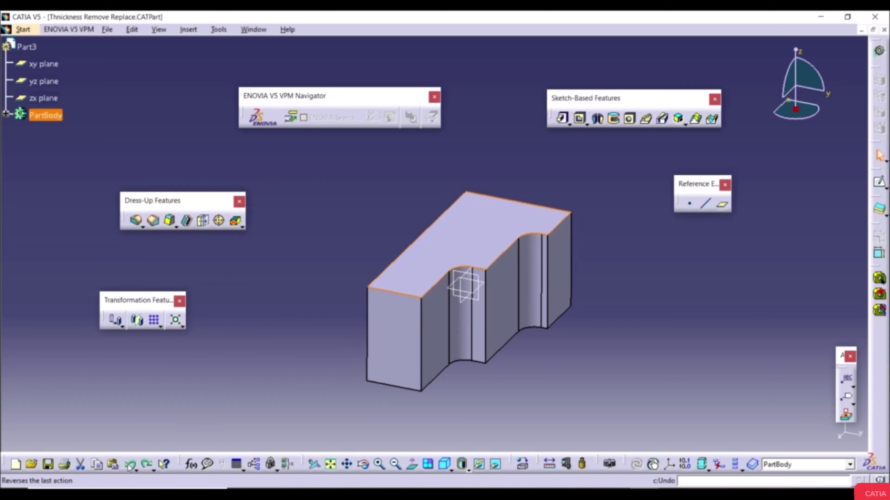
left_click(129, 465)
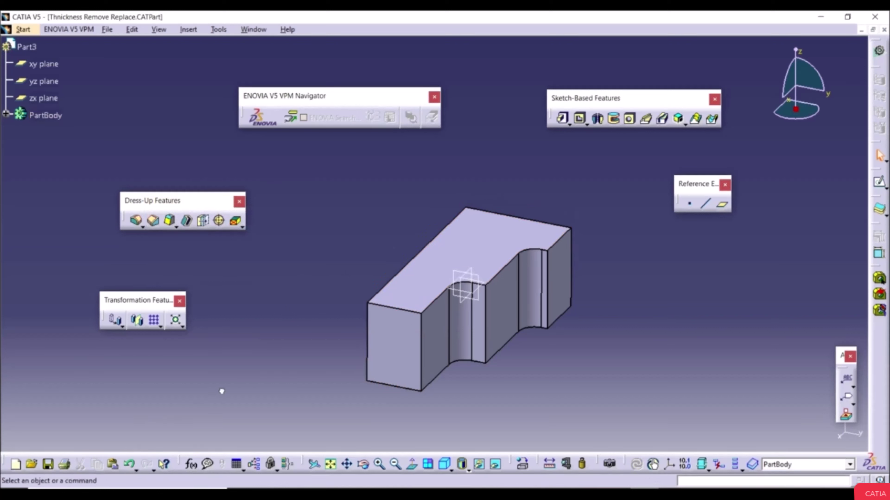
Step: Try thickening the block's near end face by 15 mm and the far flat segment of the notched side by 50 mm
left_click(202, 220)
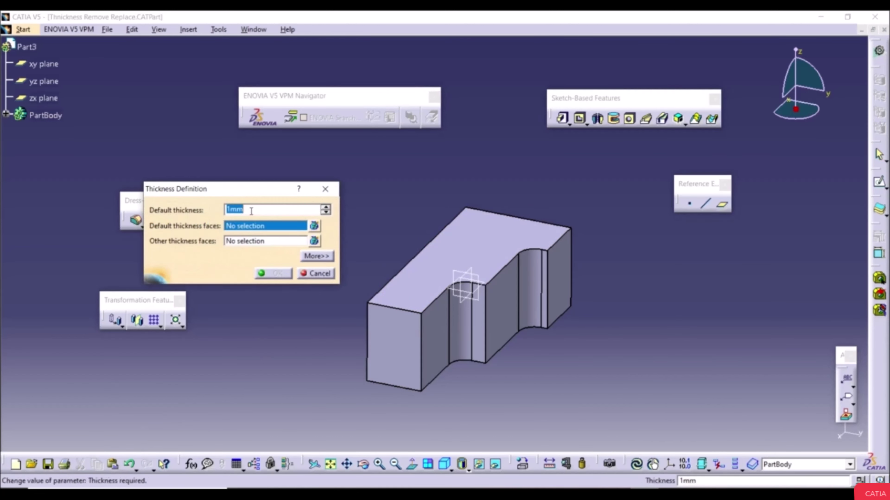
type("15")
key("Return")
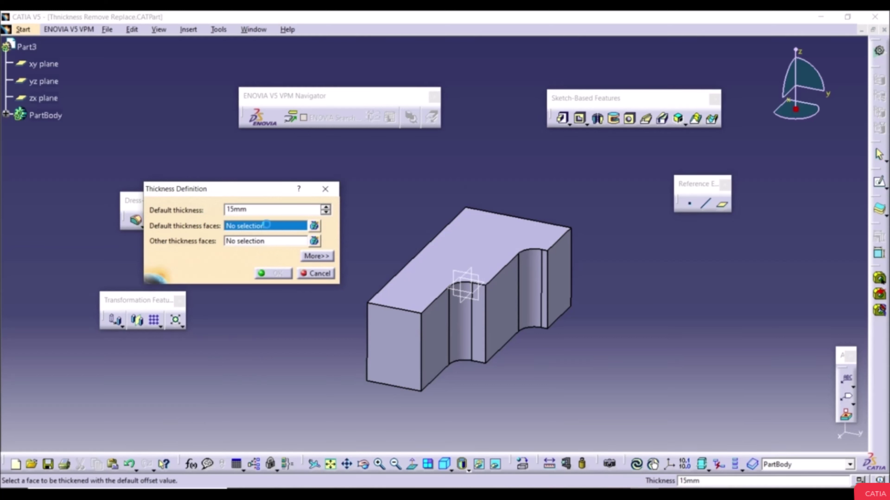
left_click(406, 339)
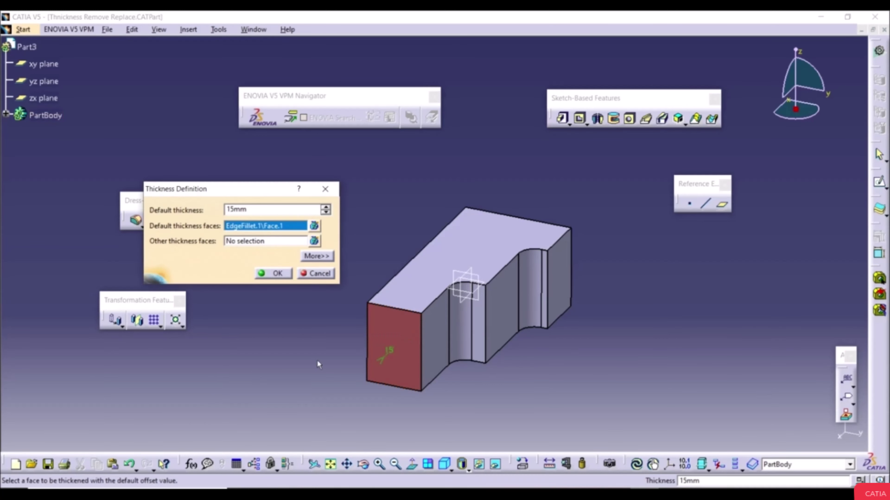
left_click(234, 242)
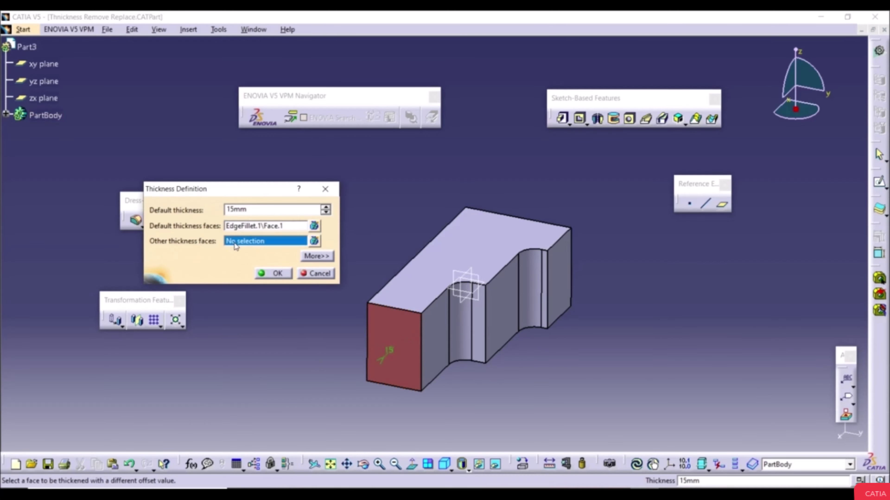
left_click(562, 284)
left_click(294, 210)
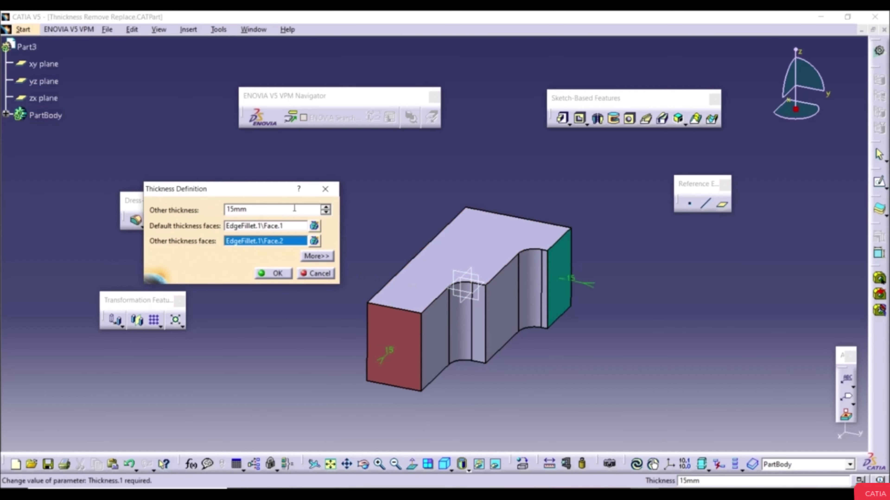
double_click(295, 210)
type("50")
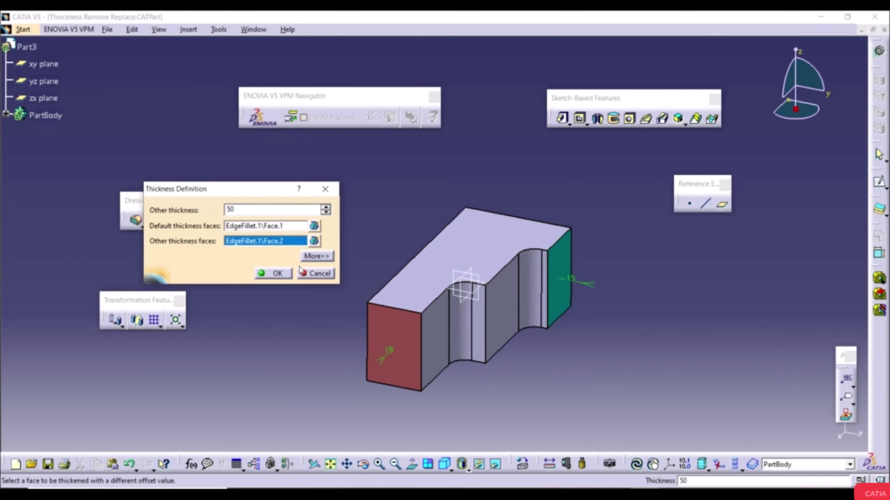
left_click(285, 276)
left_click(566, 368)
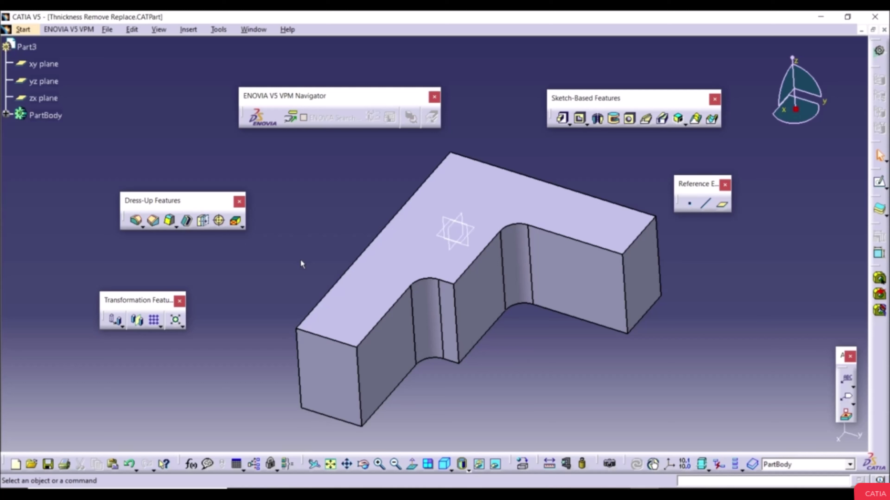
Step: Start a second Thickness on the end face of the extended leg with a default thickness of -50 mm
left_click(205, 221)
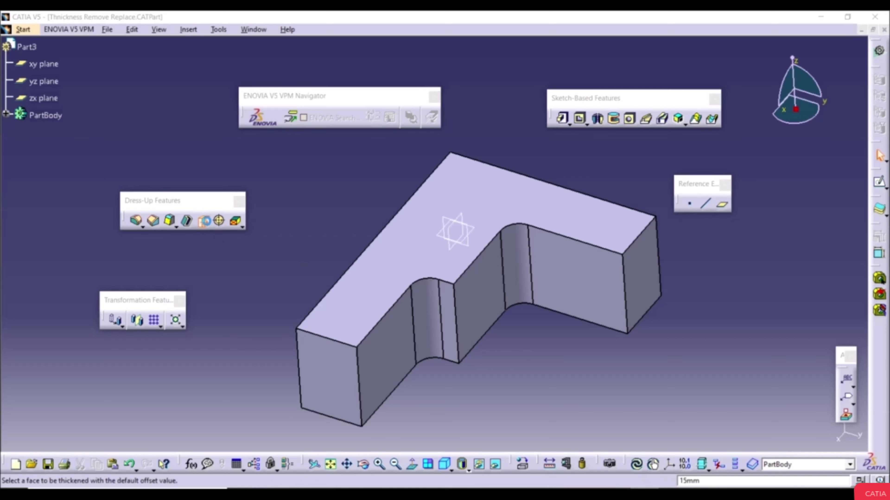
left_click(648, 276)
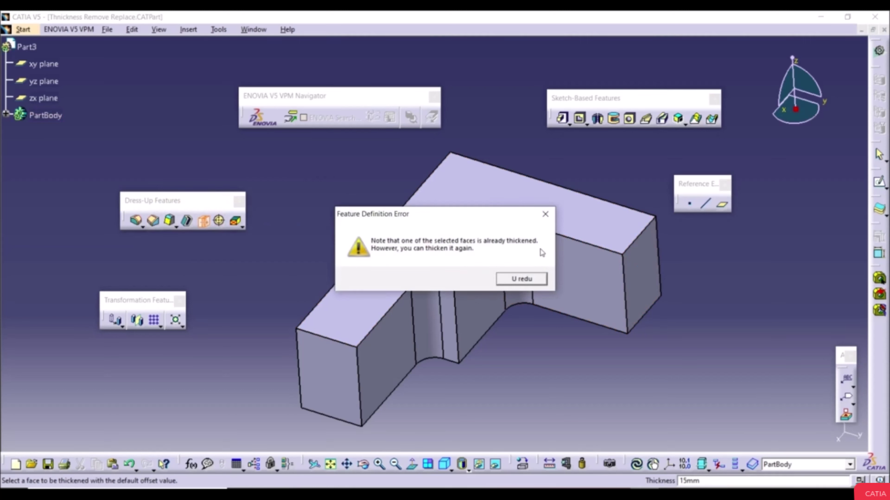
left_click(535, 280)
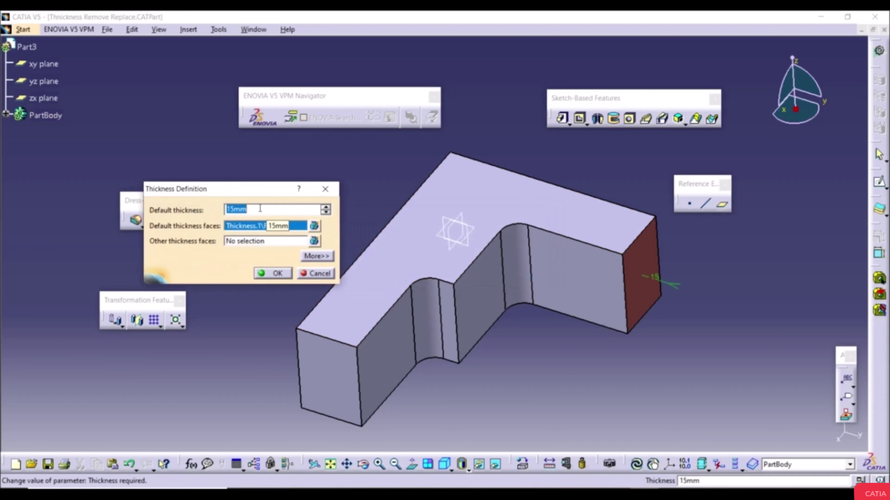
type("-50")
key("Return")
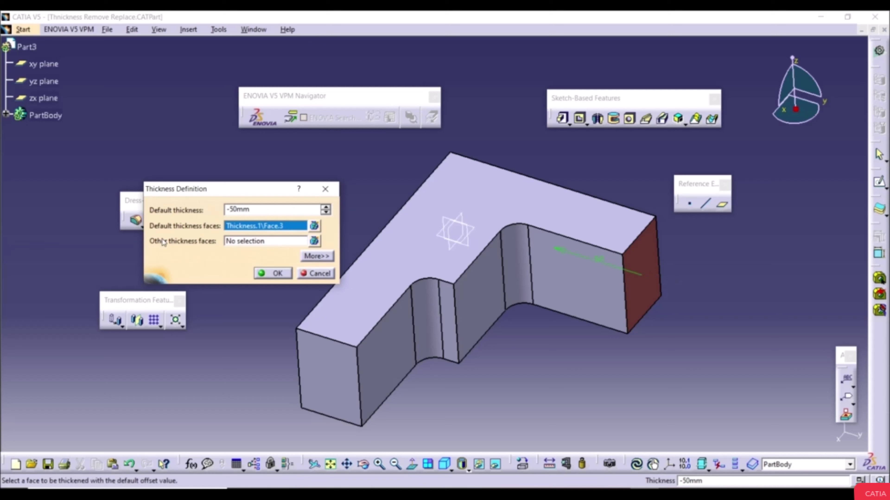
Step: Add the long back face as an other thickness face at -10 mm, apply the thickness and inspect the block
left_click(233, 241)
middle_click_drag(477, 245, 485, 267)
left_click(485, 267)
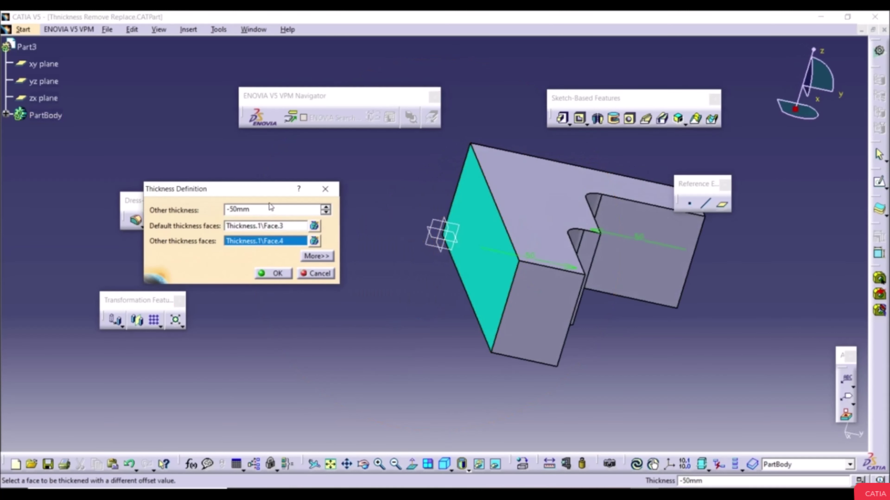
double_click(271, 208)
type("10")
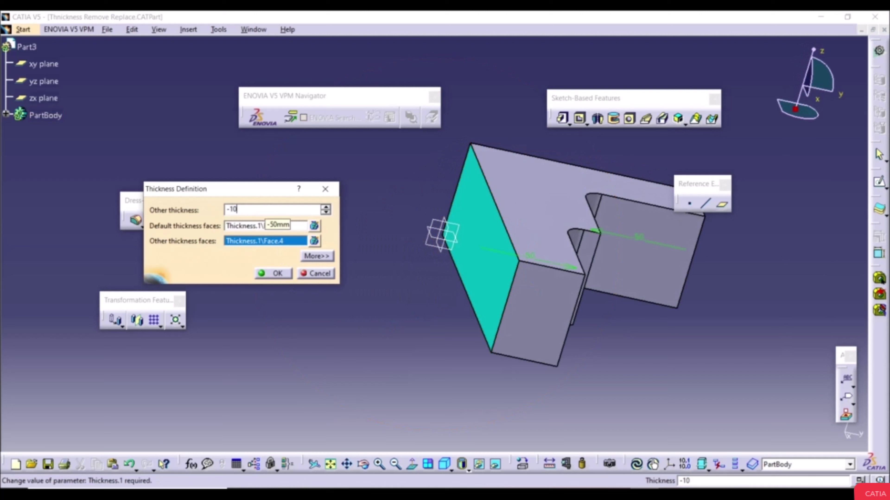
key("Return")
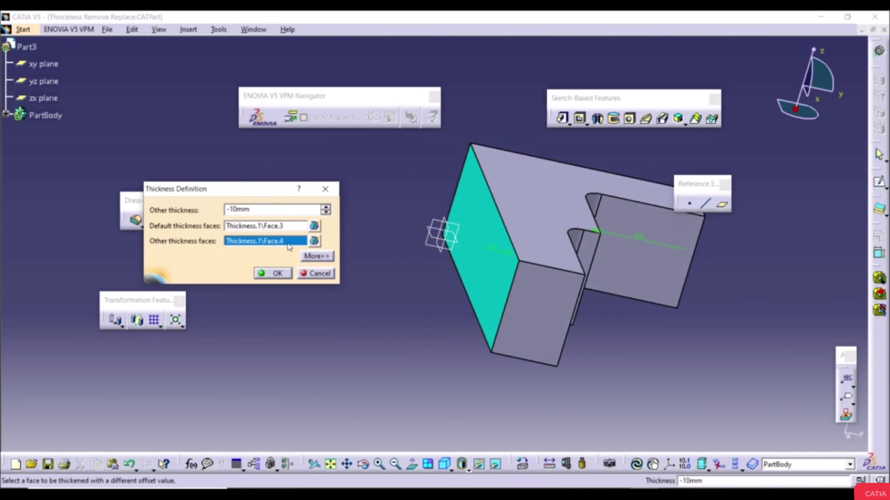
middle_click_drag(439, 308, 341, 311)
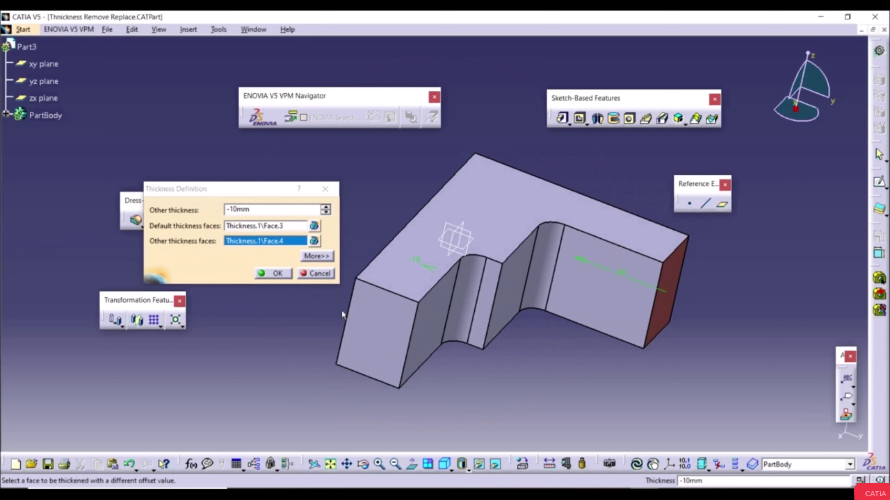
left_click(275, 276)
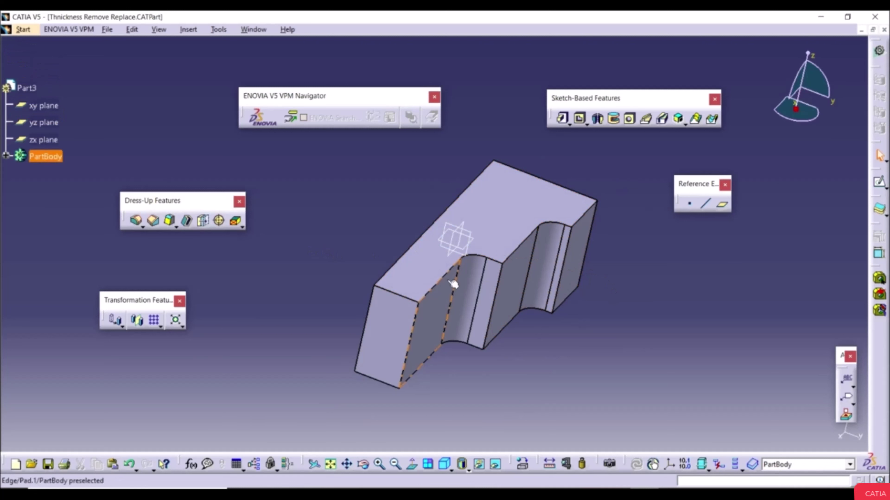
middle_click_drag(453, 284, 333, 294)
middle_click_drag(380, 279, 427, 271)
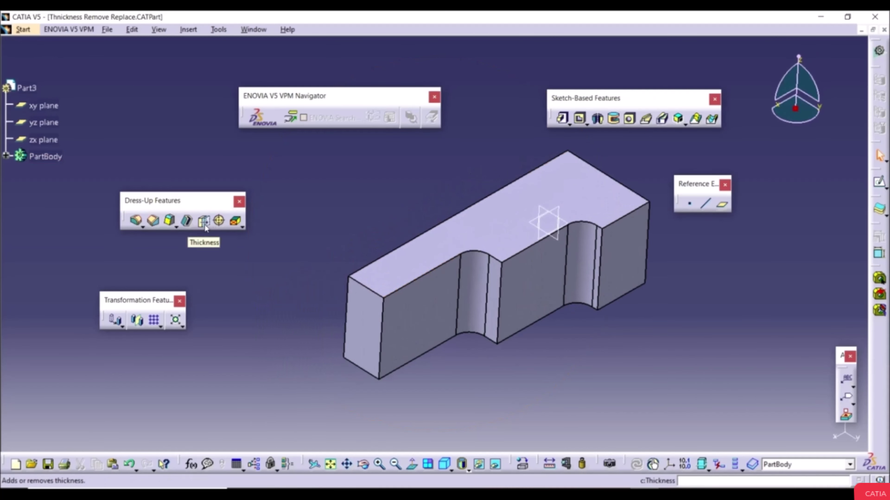
Step: Undo the applied Thickness features to restore the original notched block
left_click(129, 465)
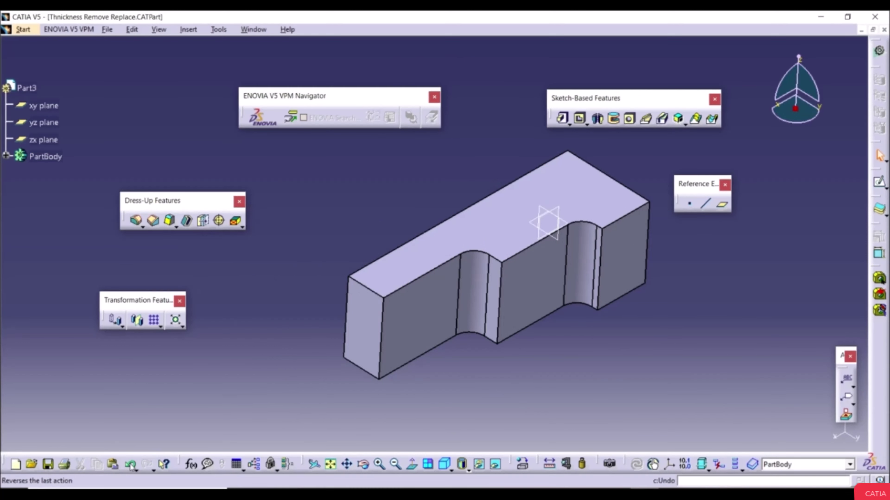
left_click(129, 464)
left_click(129, 464)
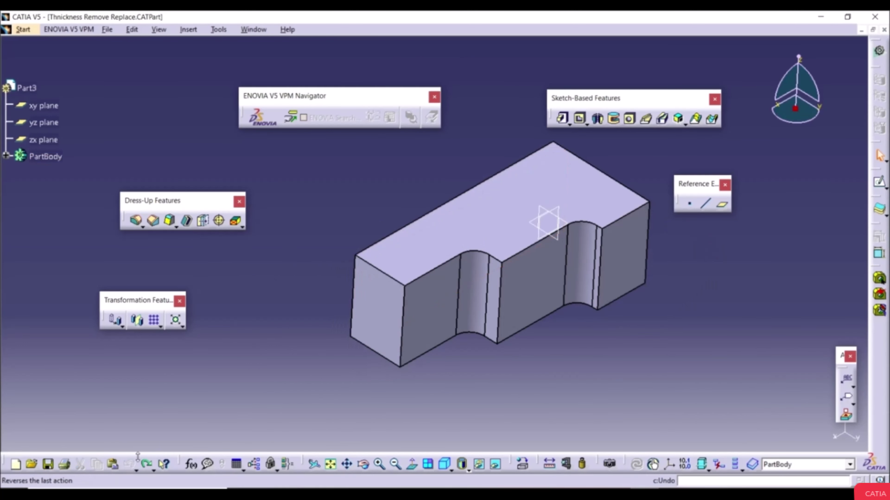
left_click(146, 464)
middle_click_drag(423, 300, 373, 294)
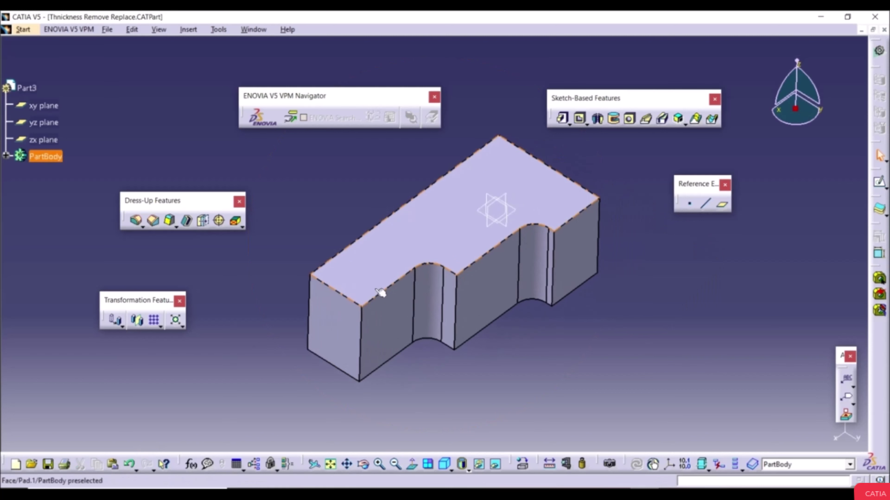
Step: Remove the two concave fillet faces in the block's notches with Remove Face
left_click(242, 227)
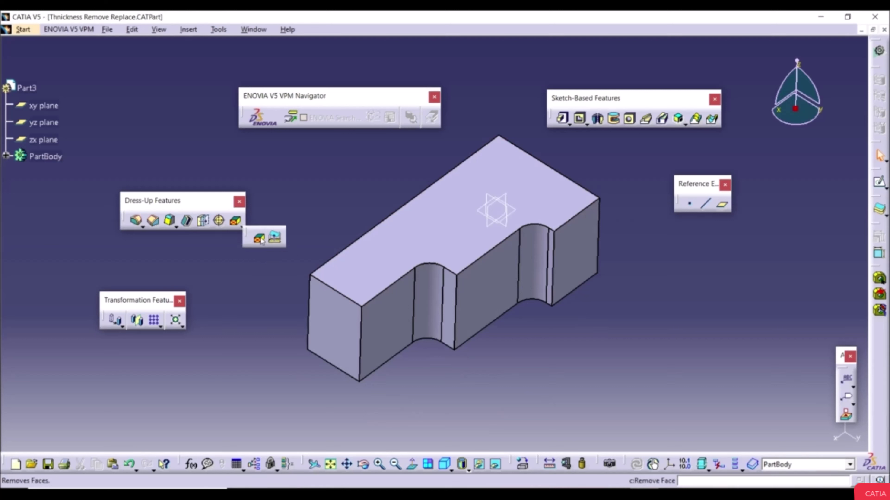
left_click(259, 240)
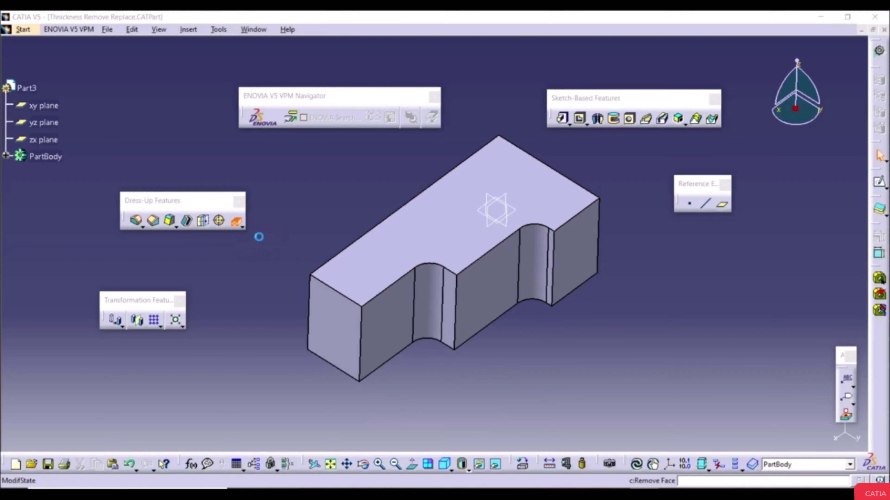
left_click_drag(734, 366, 129, 170)
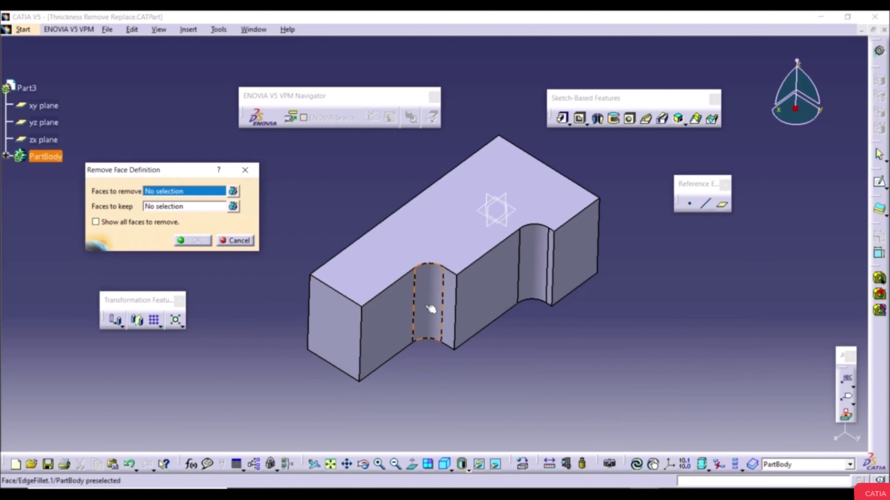
left_click(413, 332)
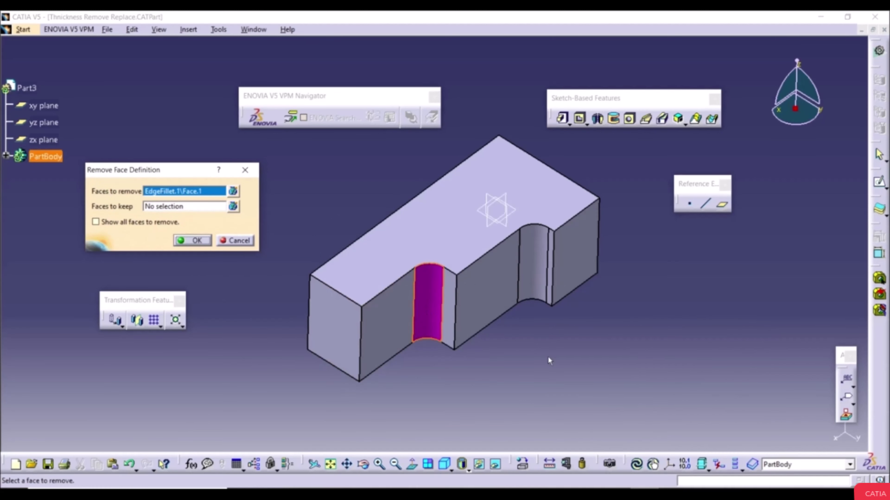
left_click(533, 263)
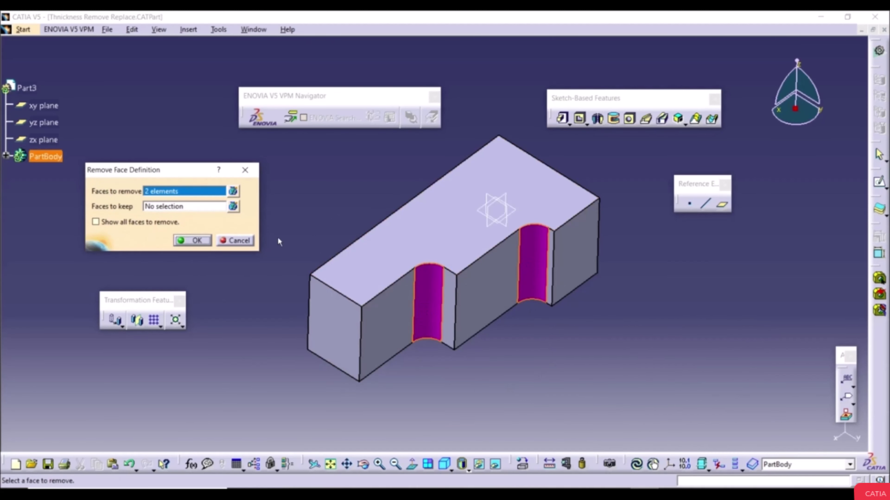
left_click(197, 242)
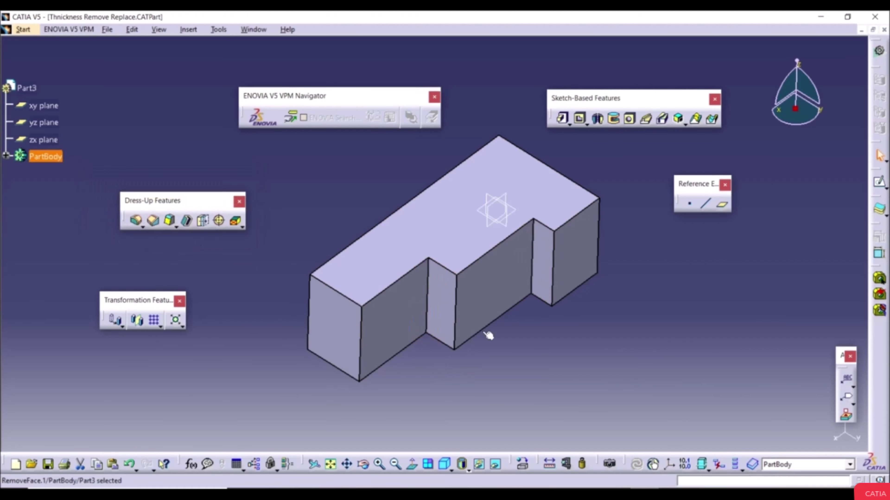
left_click(515, 334)
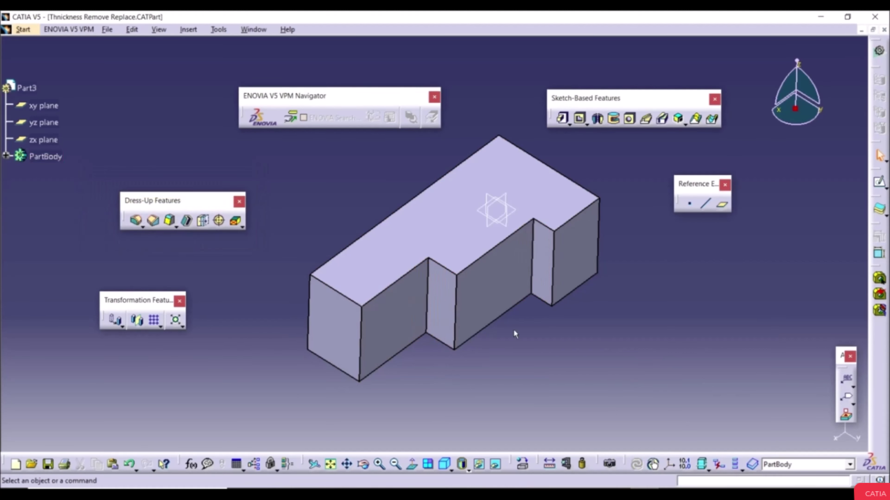
Step: Replace the nearer notch's step face using the block's near end face as the replacing surface
left_click(242, 227)
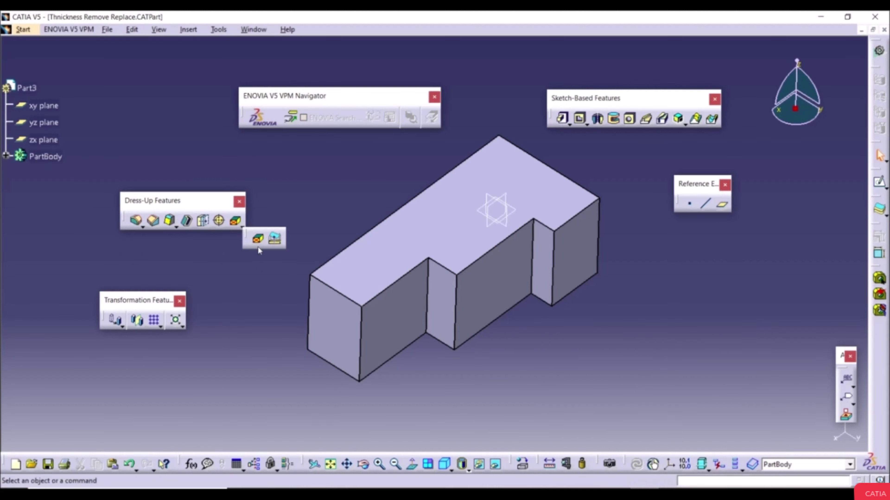
left_click(276, 242)
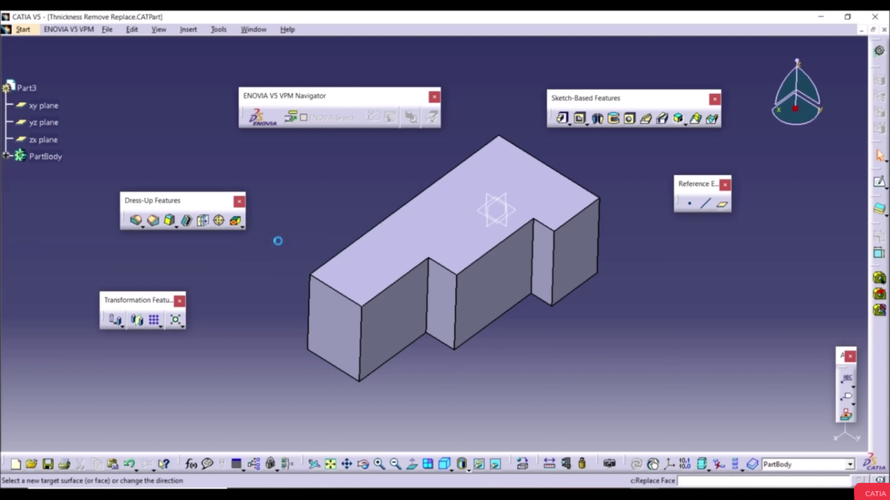
left_click_drag(760, 380, 162, 187)
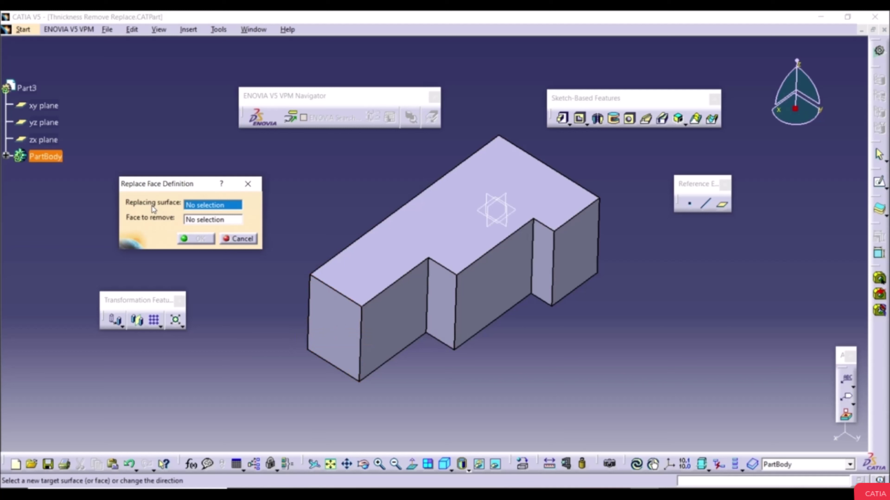
left_click(341, 324)
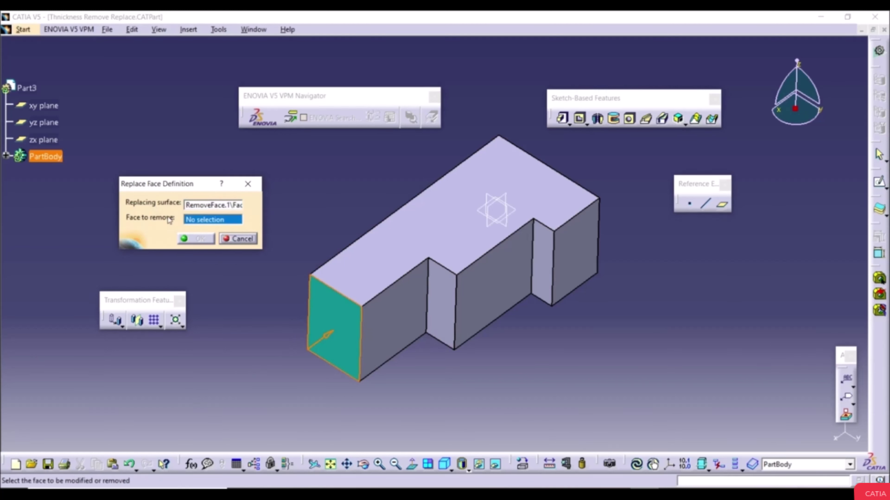
left_click(442, 305)
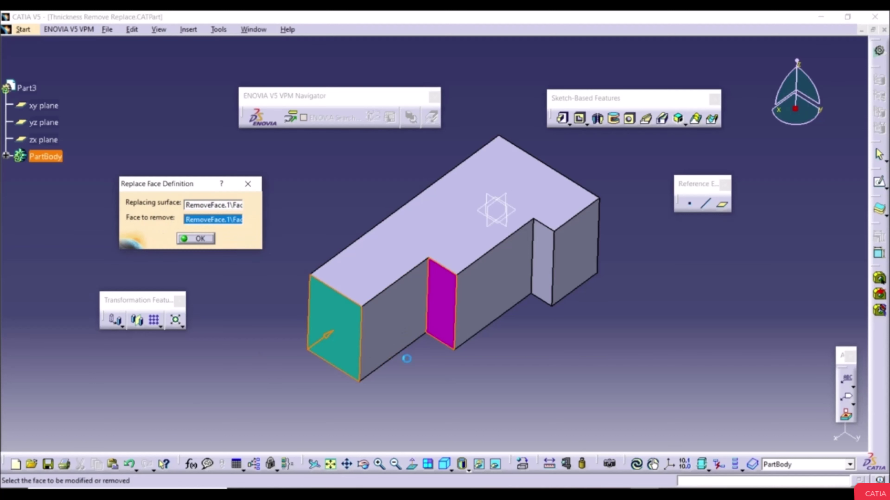
left_click(200, 238)
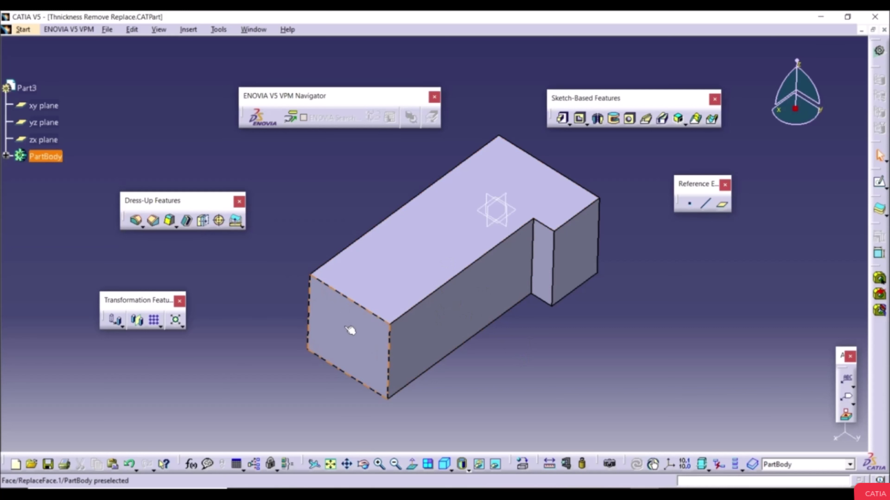
Step: Replace the block's near end face using the remaining notch's step face as the replacing surface
left_click(236, 222)
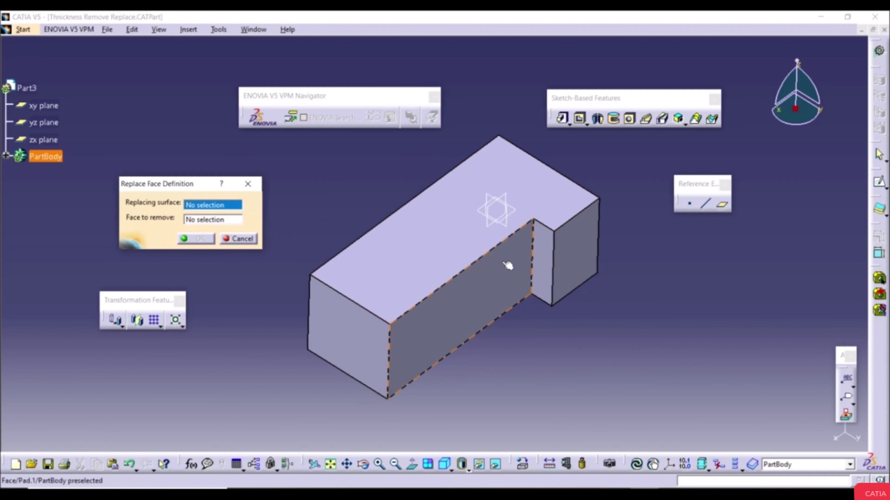
left_click(545, 255)
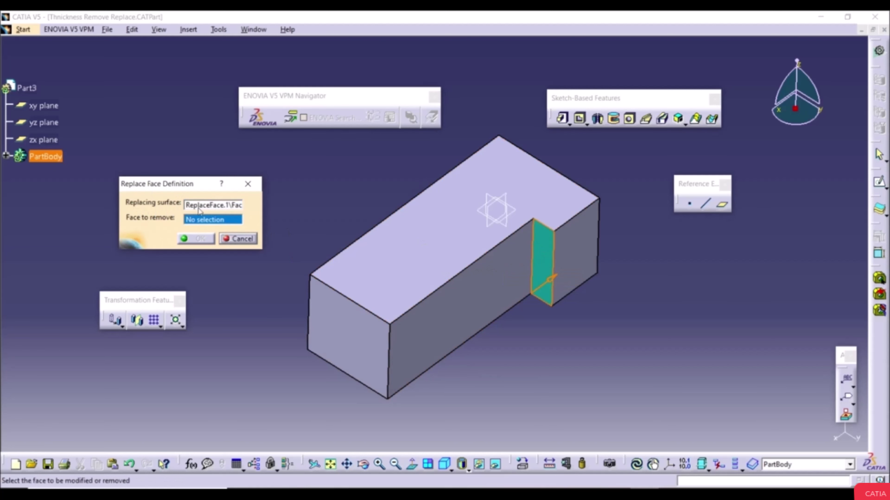
left_click(345, 331)
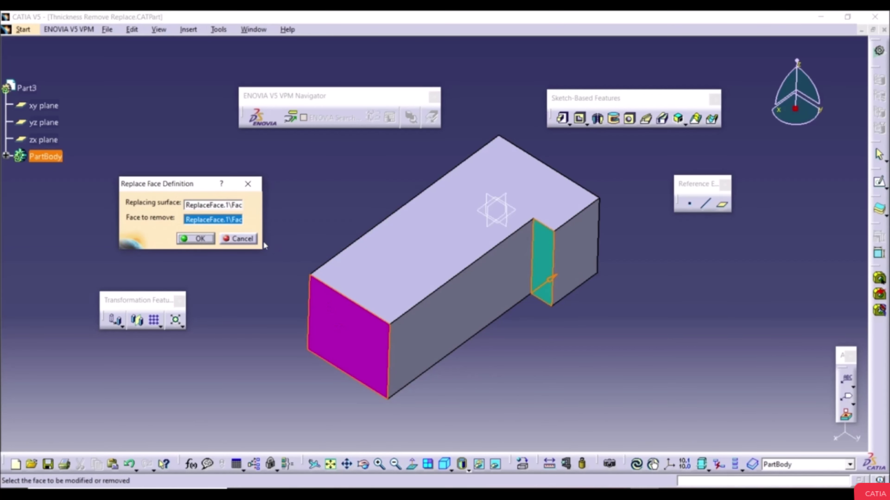
left_click(201, 238)
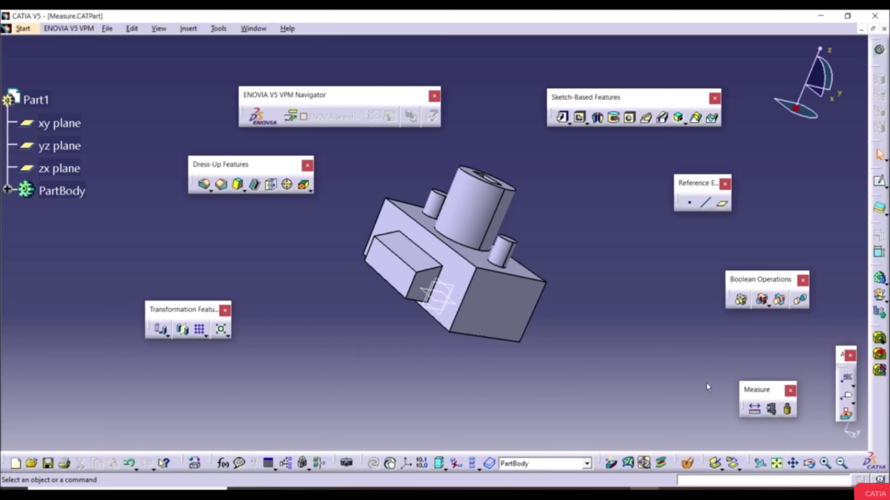
Step: Measure between the block's end face and the front boss's end face with both selection modes on Any geometry
right_click(878, 411)
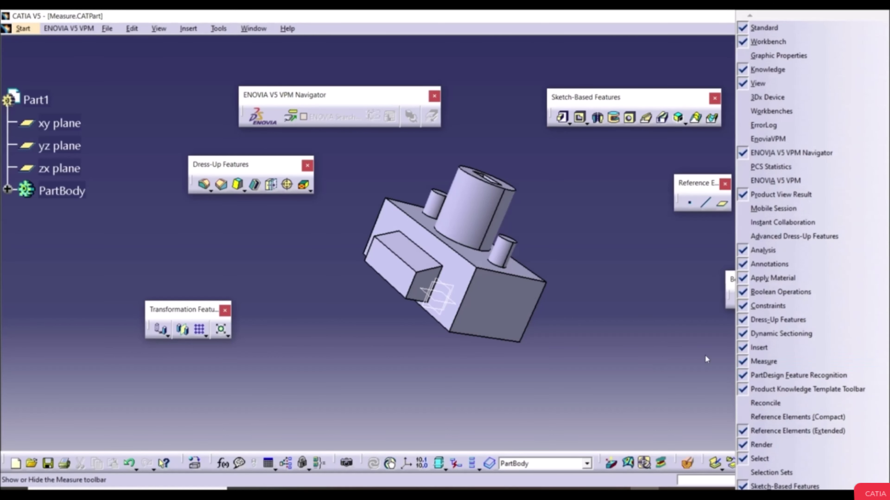
left_click(817, 361)
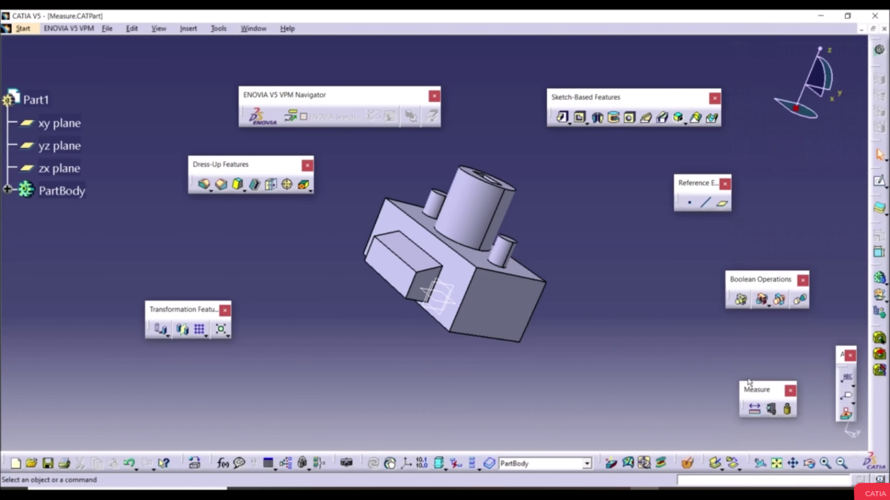
left_click(756, 409)
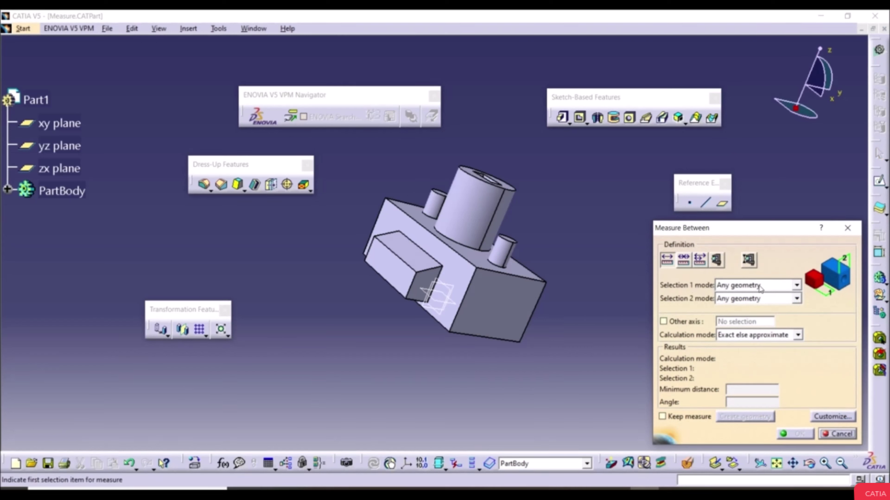
left_click(742, 287)
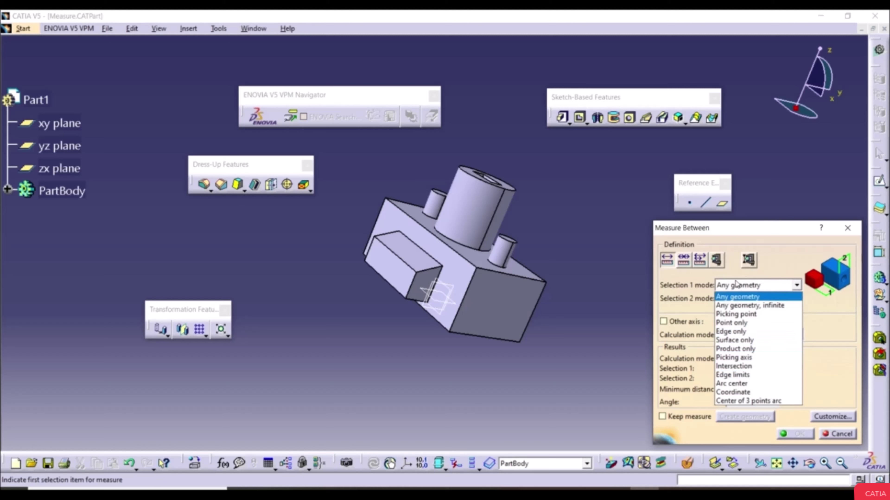
left_click(698, 284)
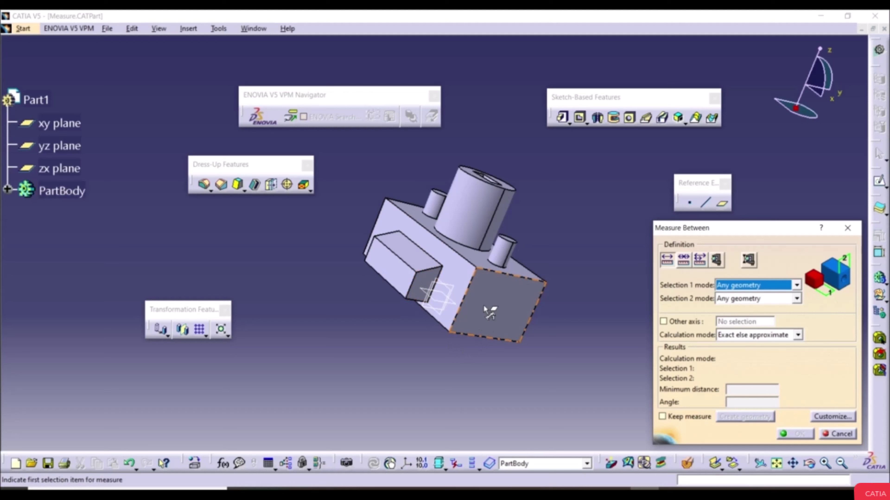
left_click(497, 306)
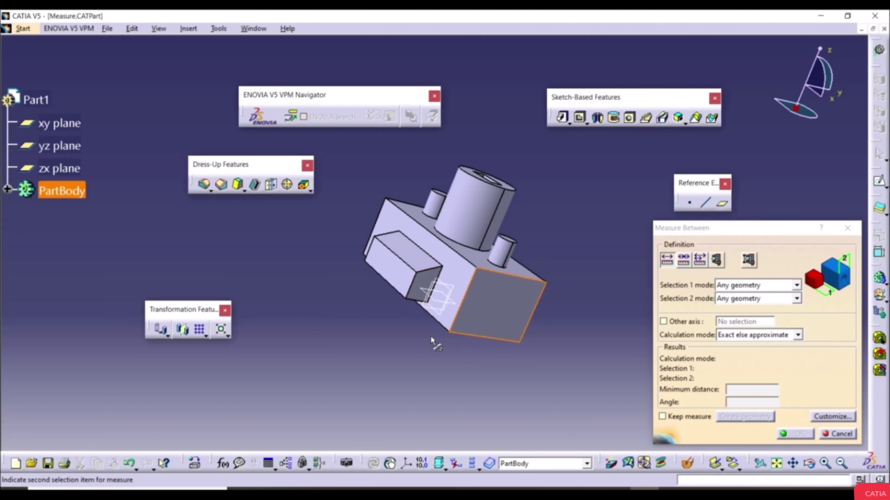
left_click(422, 289)
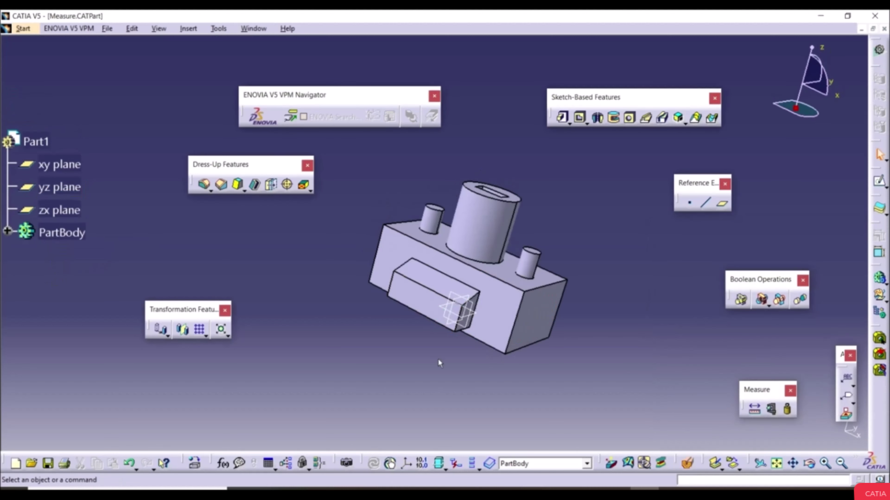
Step: Measure the minimum distance and angle between the front boss's top face and the block's large front face
middle_click_drag(438, 359, 417, 317)
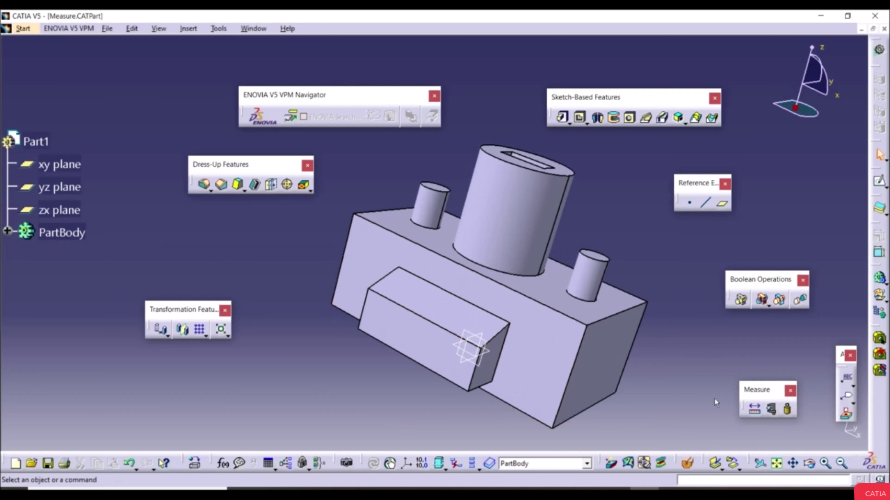
left_click(753, 408)
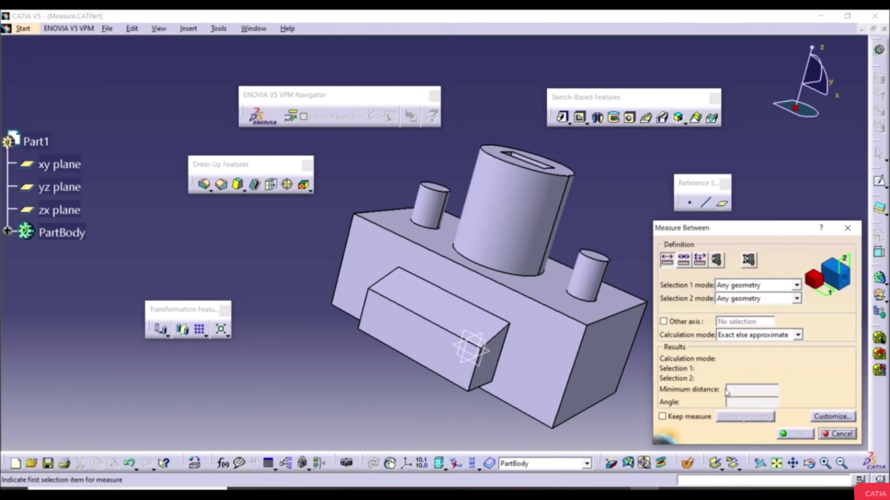
left_click(480, 318)
left_click(487, 295)
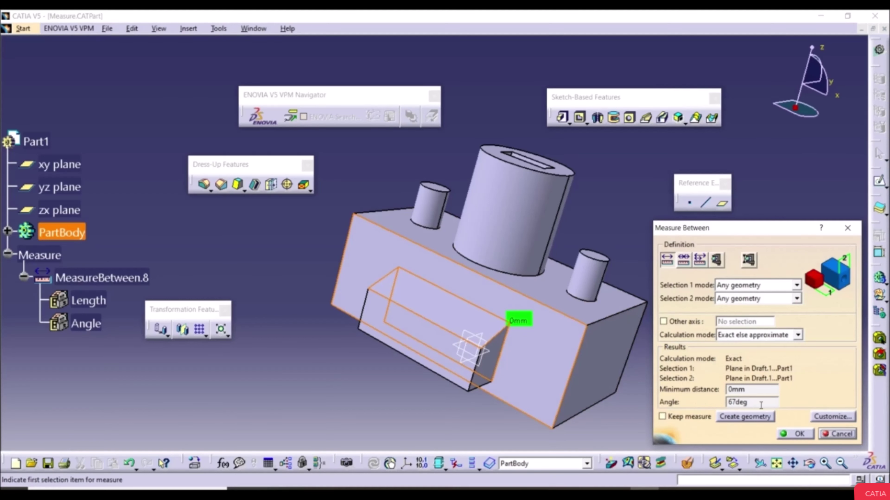
middle_click_drag(581, 380, 581, 392, "ctrl")
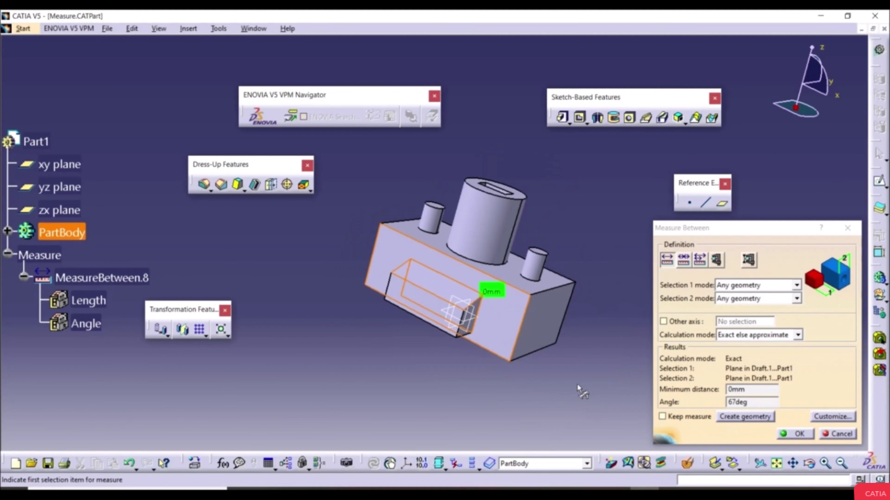
Step: Measure the surface area of the block's end face and the radius of the large cylinder with Measure Item
left_click(717, 260)
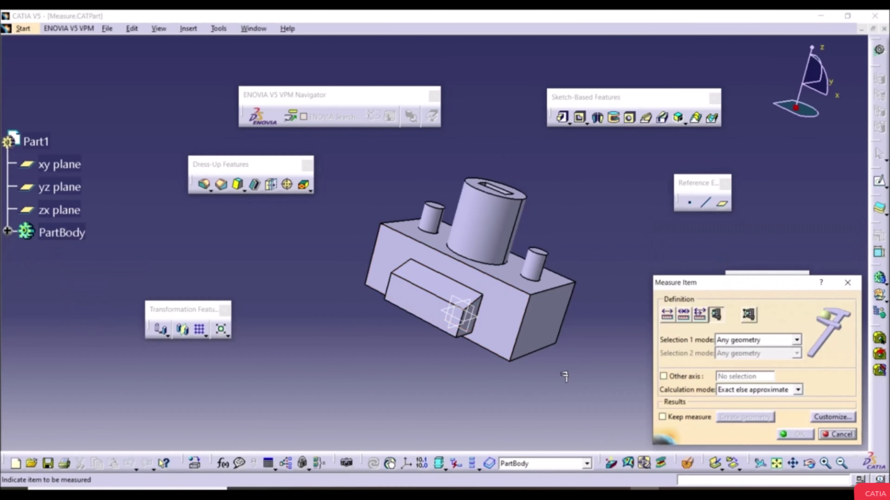
left_click(549, 322)
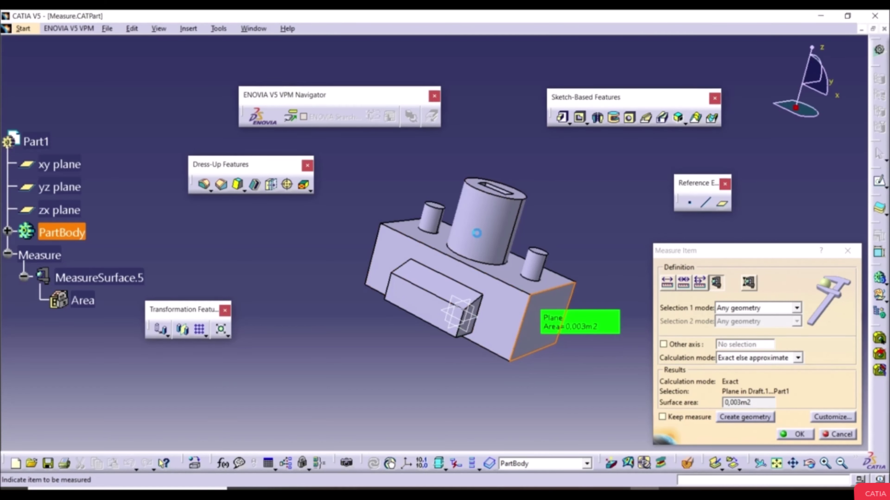
left_click(513, 227)
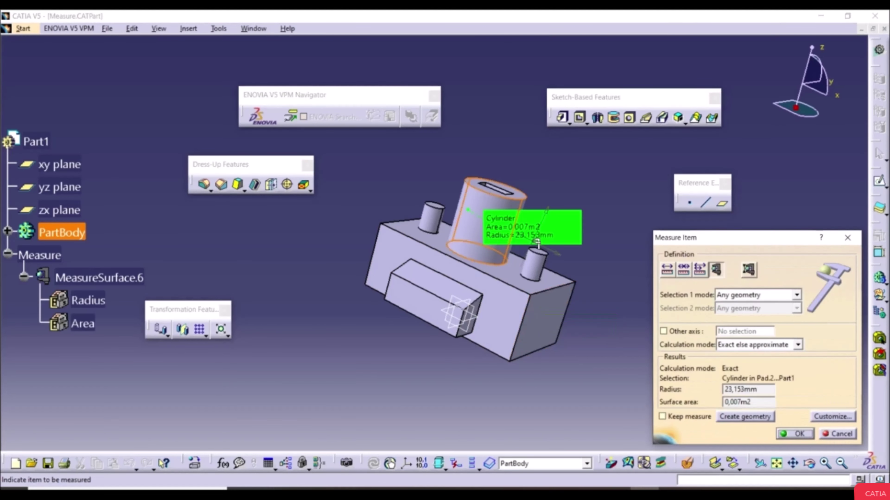
Step: Measure the thickness at the rectangular pocket in the large cylinder and close the measurement
left_click(749, 271)
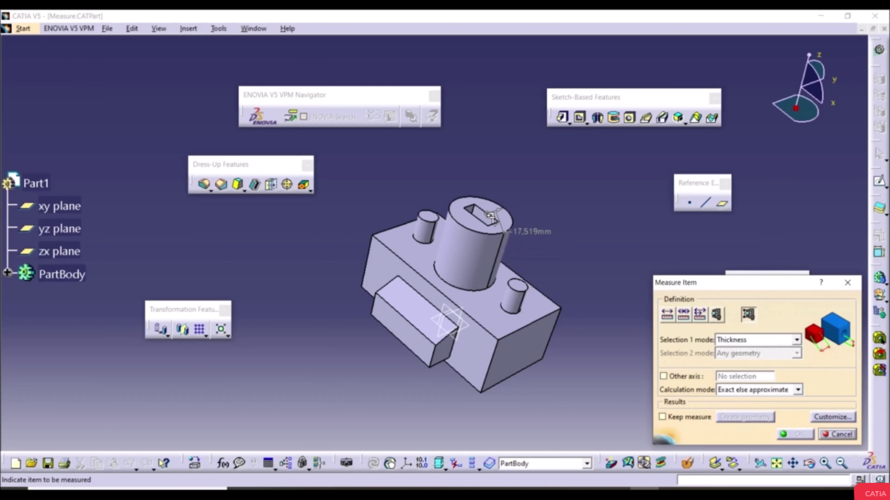
left_click(490, 216)
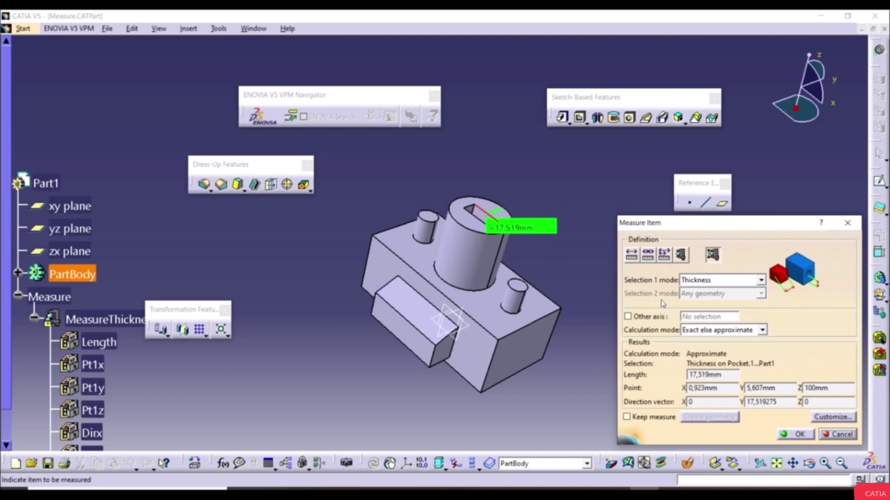
left_click(794, 433)
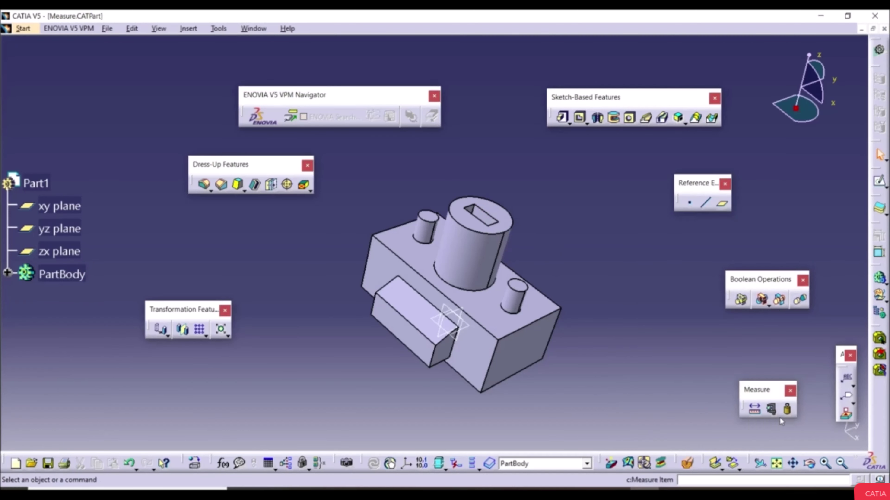
Step: Measure the inertia of the block's end face and of the large cylinder's face
left_click(786, 410)
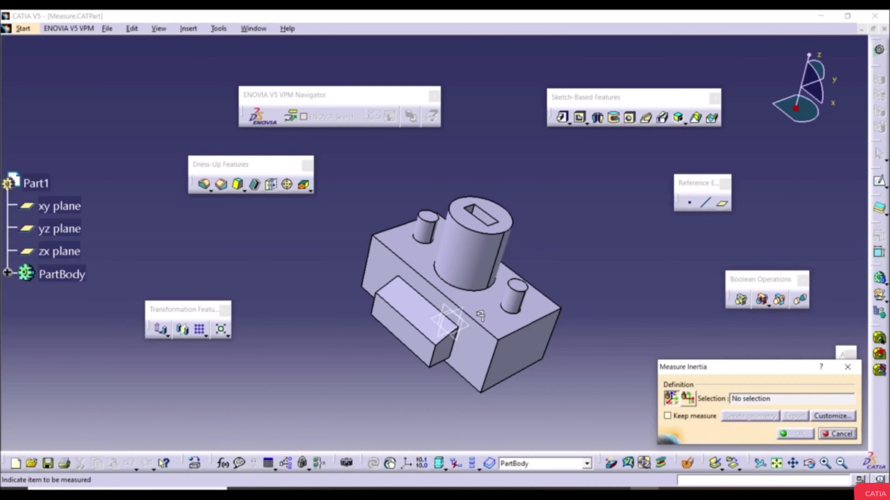
left_click(517, 346)
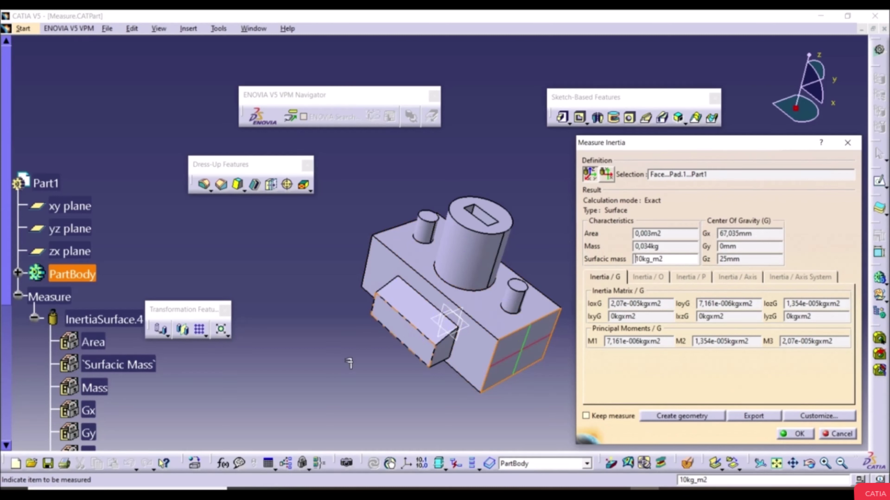
left_click(473, 255)
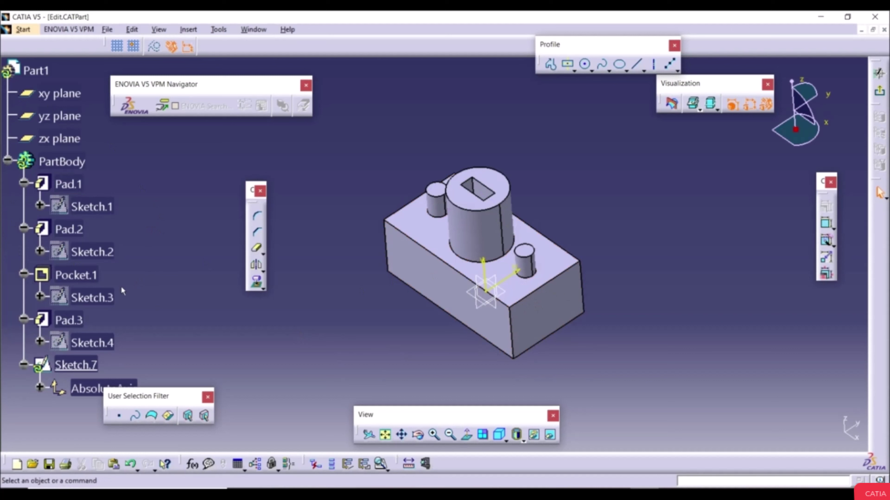
Step: Open the properties of the root part Part1 in Edit.CATPart
left_click(8, 161)
left_click(7, 160)
left_click(27, 70)
right_click(26, 71)
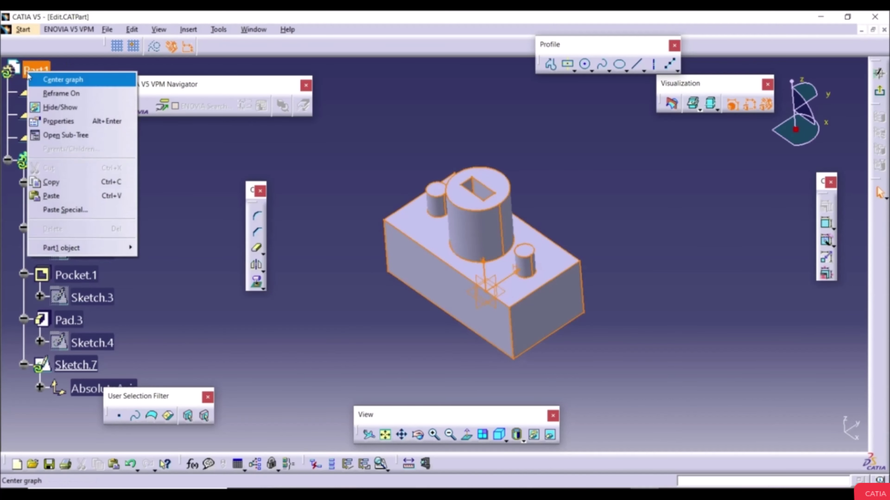
left_click(76, 122)
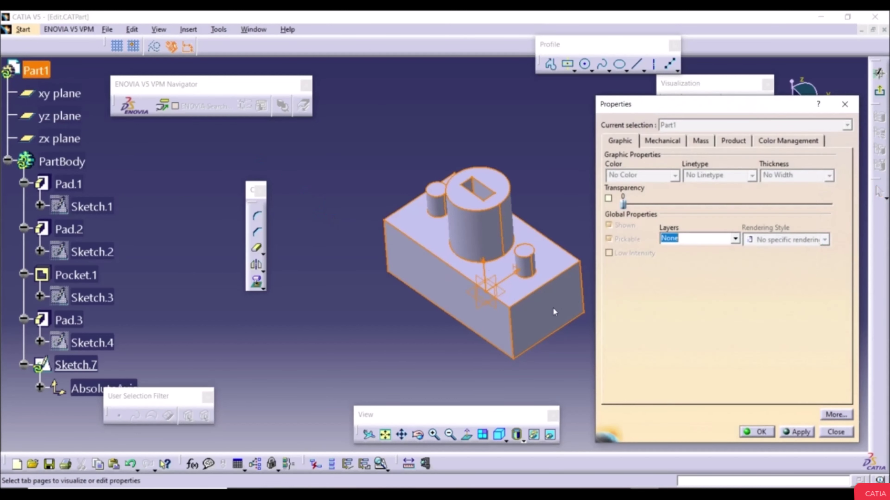
Step: Apply a transparency of 124 to Part1 and set it back to 0
left_click_drag(623, 206, 732, 207)
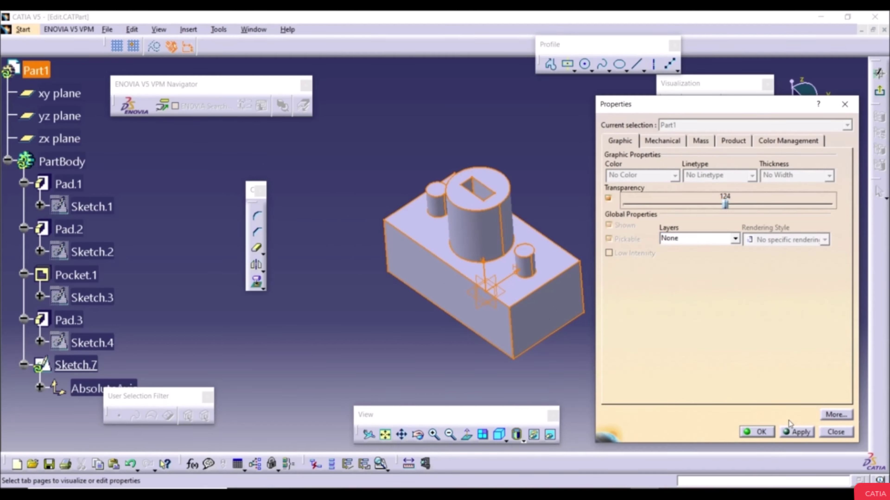
left_click(796, 432)
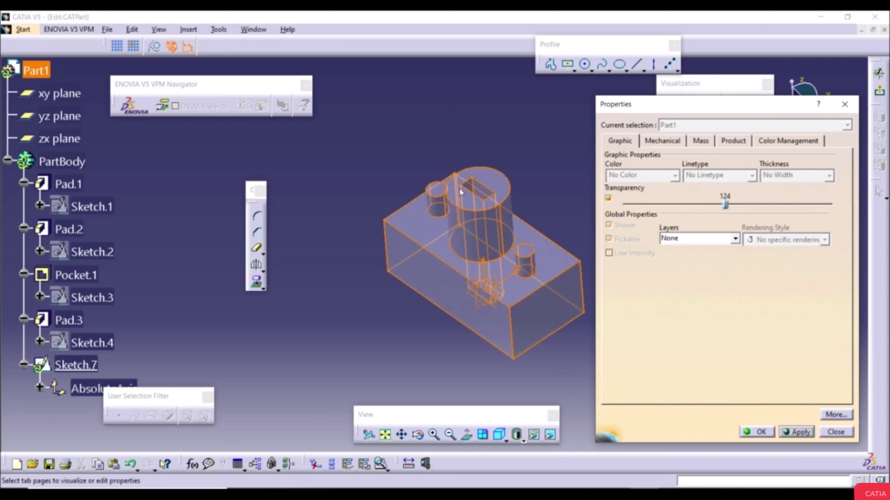
left_click_drag(728, 203, 622, 206)
left_click(800, 437)
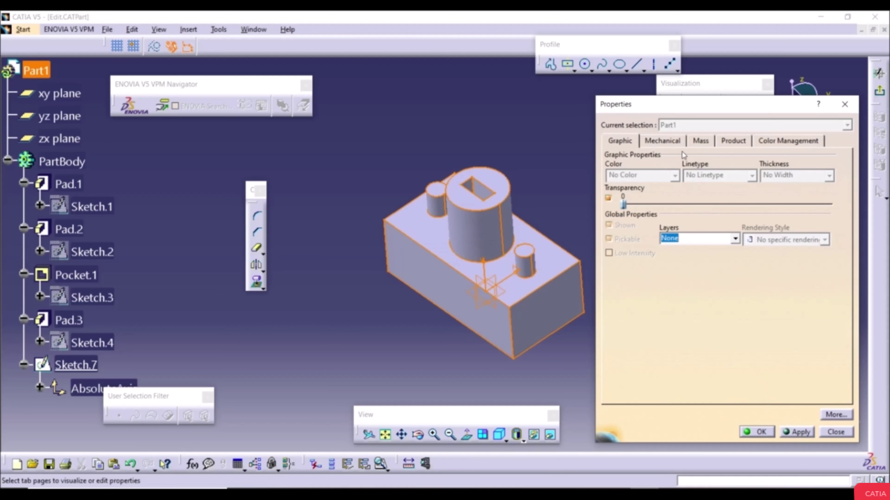
Step: Review Part1's mass properties, rename its part number as A and apply the properties
left_click(703, 142)
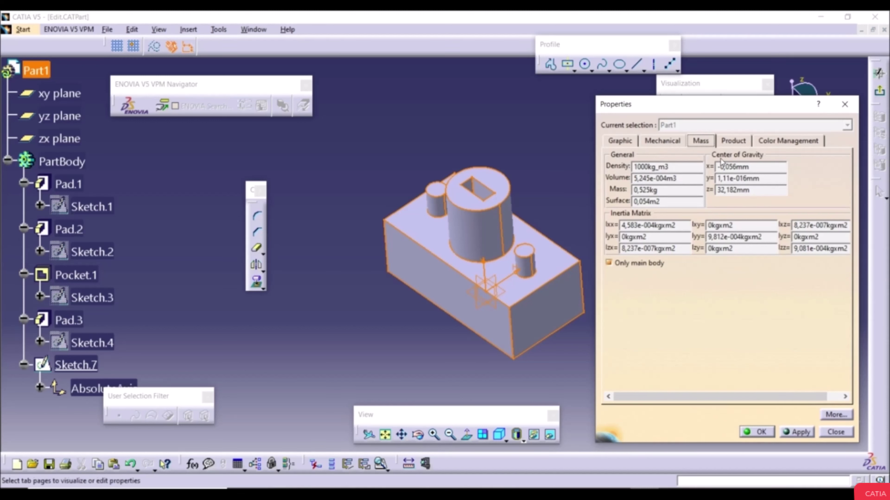
left_click(734, 141)
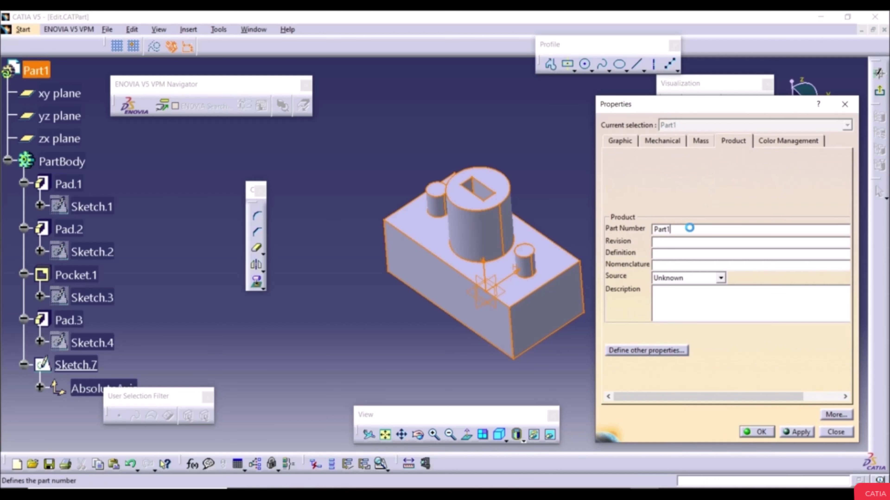
double_click(690, 229)
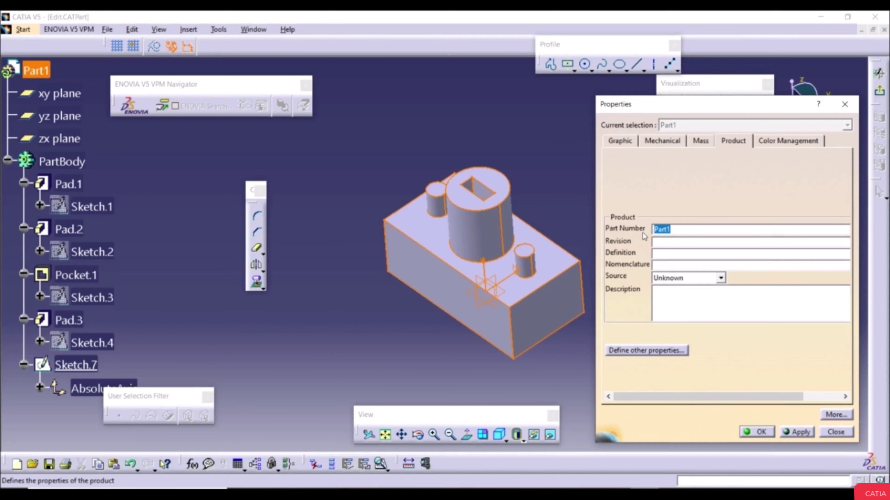
type("A")
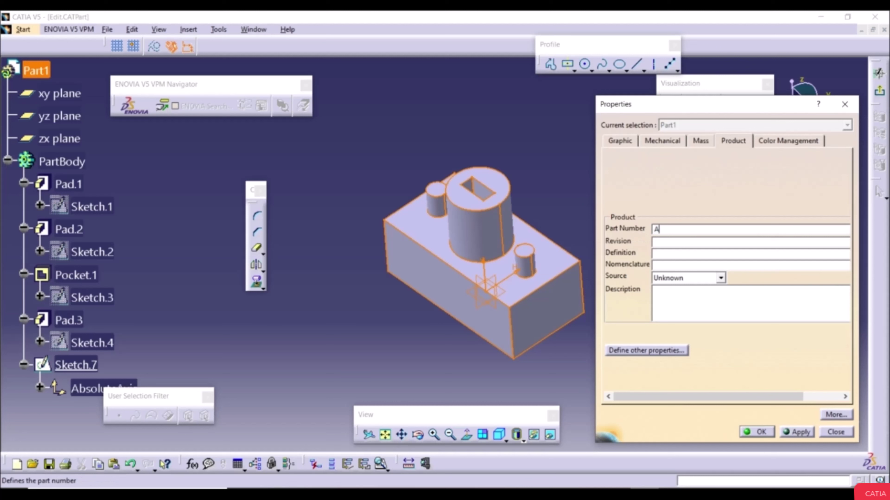
left_click(802, 432)
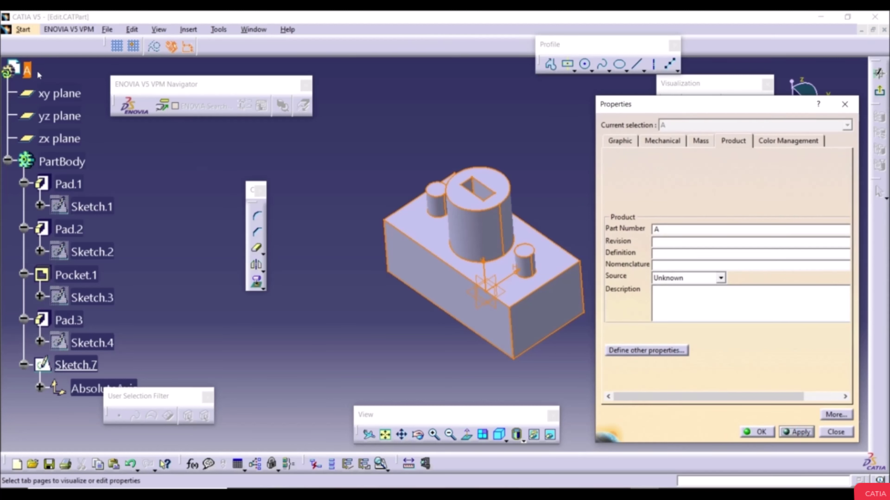
left_click(758, 432)
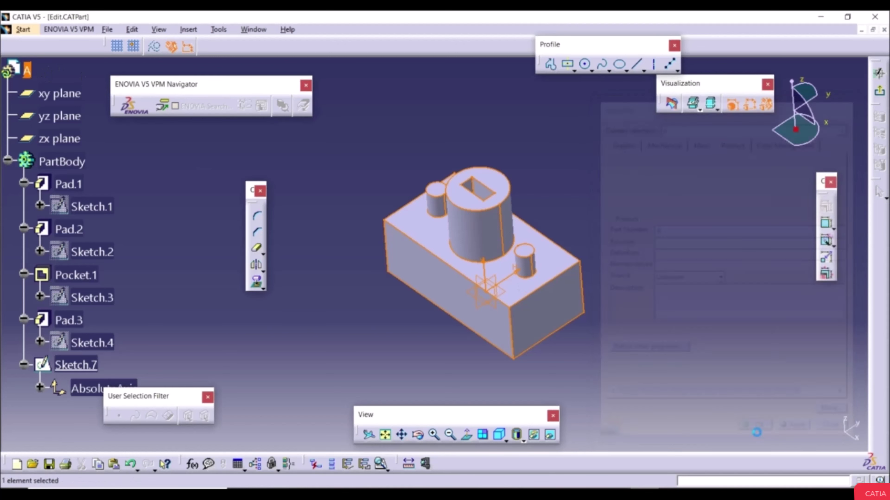
Step: Rename the PartBody feature as Body1 in its properties
left_click(347, 294)
left_click(62, 161)
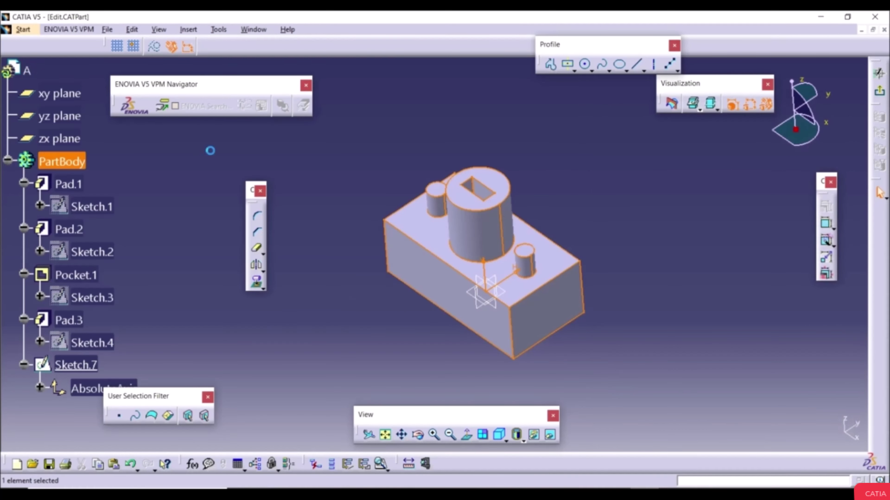
right_click(54, 165)
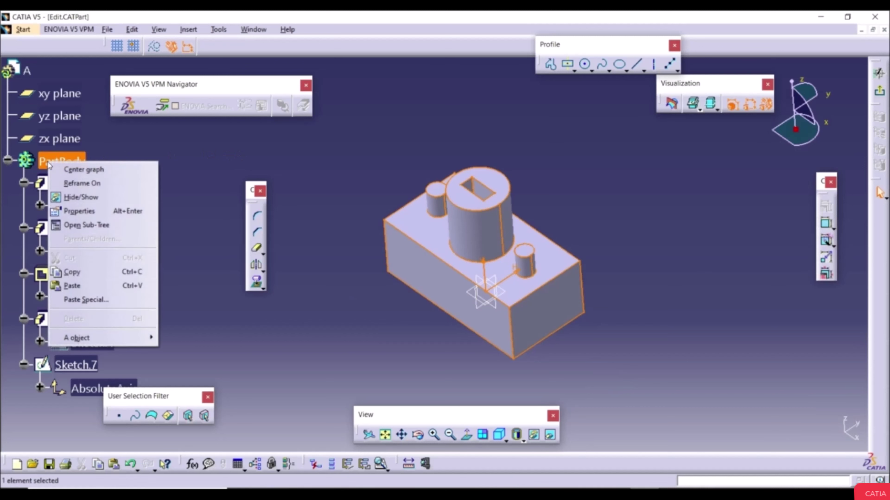
left_click(87, 211)
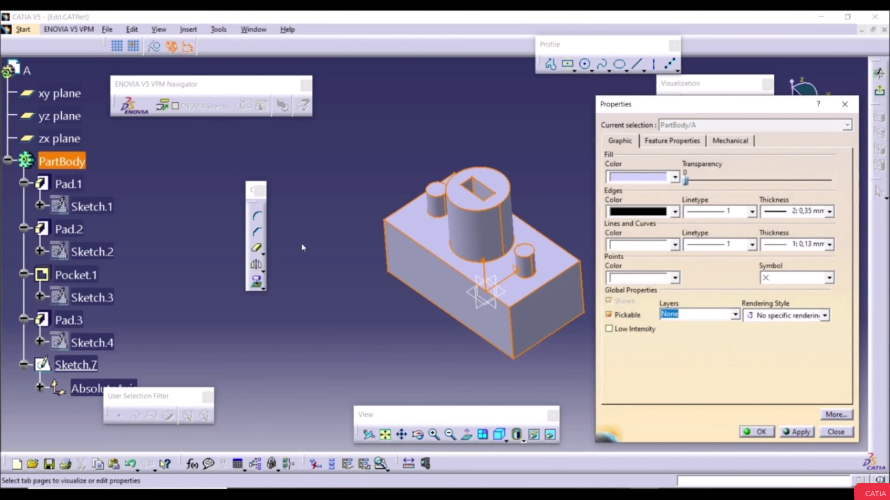
left_click(677, 142)
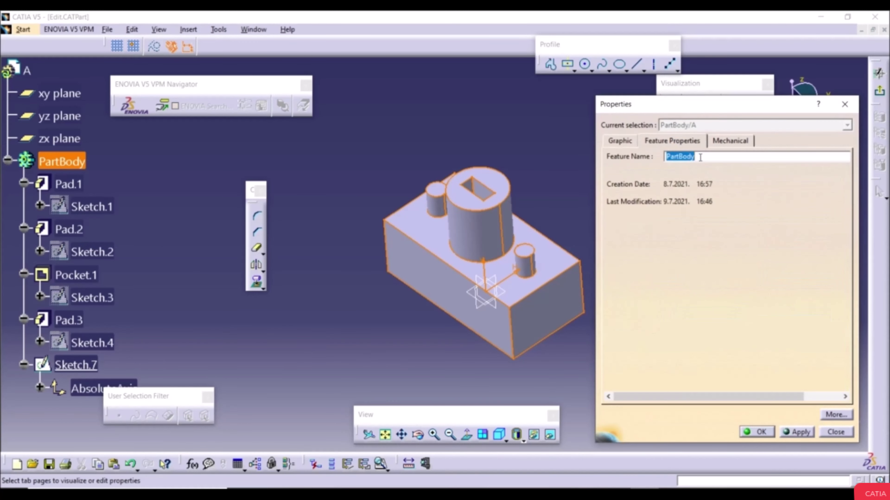
type("B")
left_click(796, 432)
left_click(758, 432)
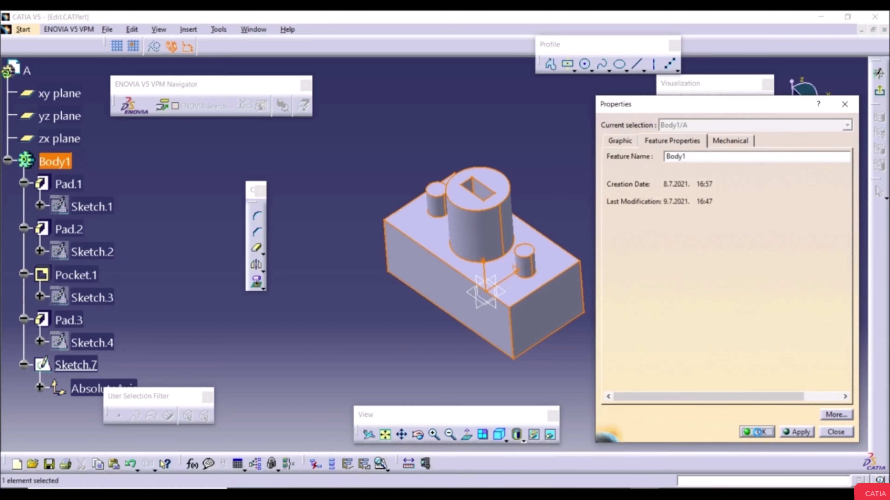
left_click(384, 338)
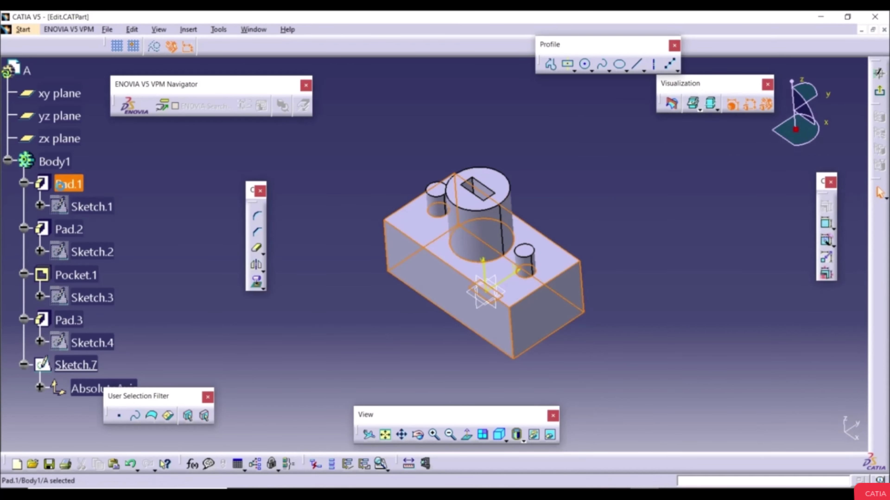
Step: Rename Pad.1 as Feature1 in its feature properties
right_click(63, 185)
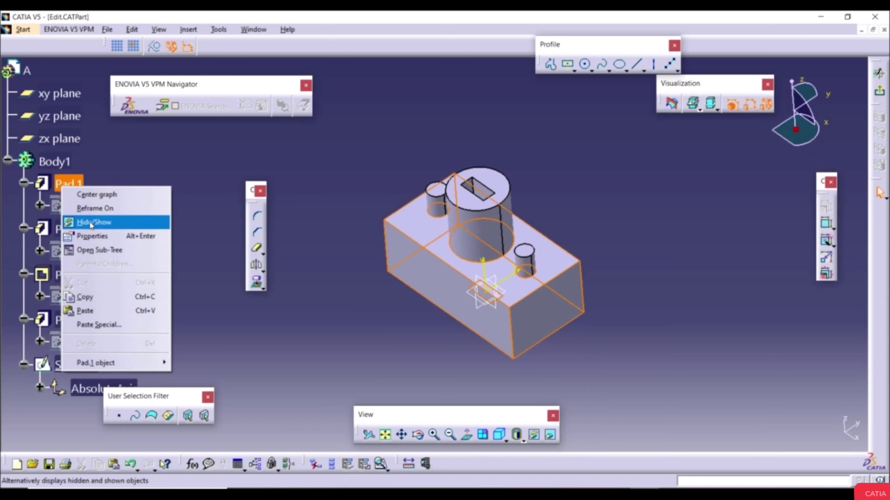
left_click(91, 236)
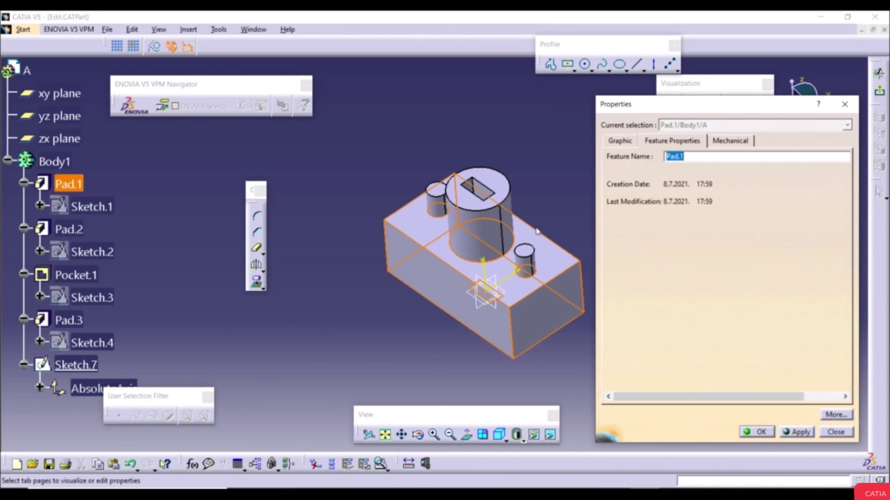
type("Feature1")
left_click(794, 432)
left_click(764, 435)
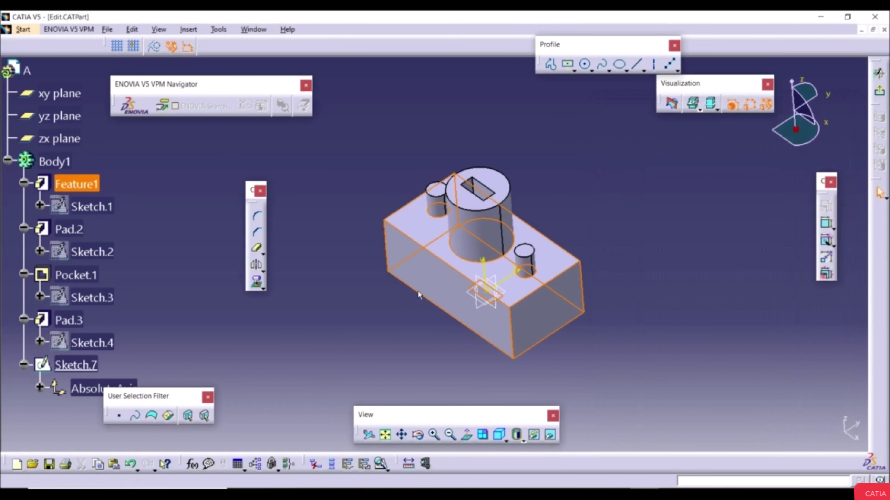
Step: View the feature properties of Sketch.1 under Feature1 and close them without edits
right_click(98, 206)
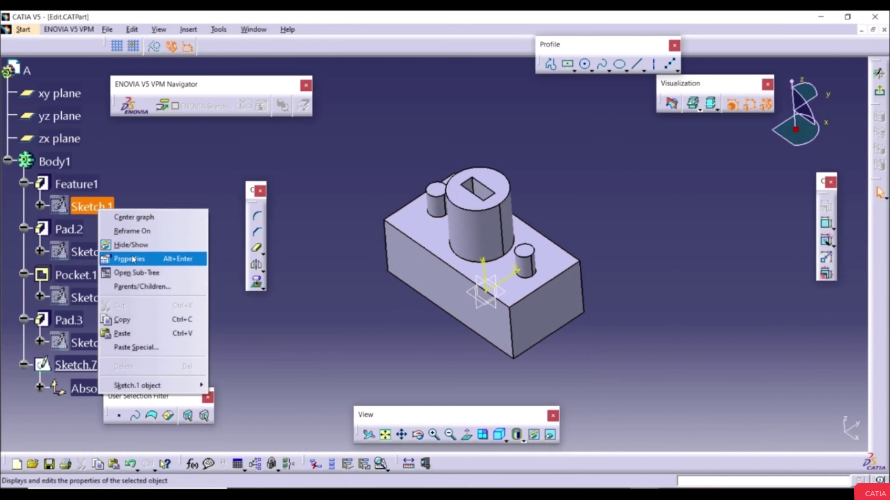
left_click(196, 256)
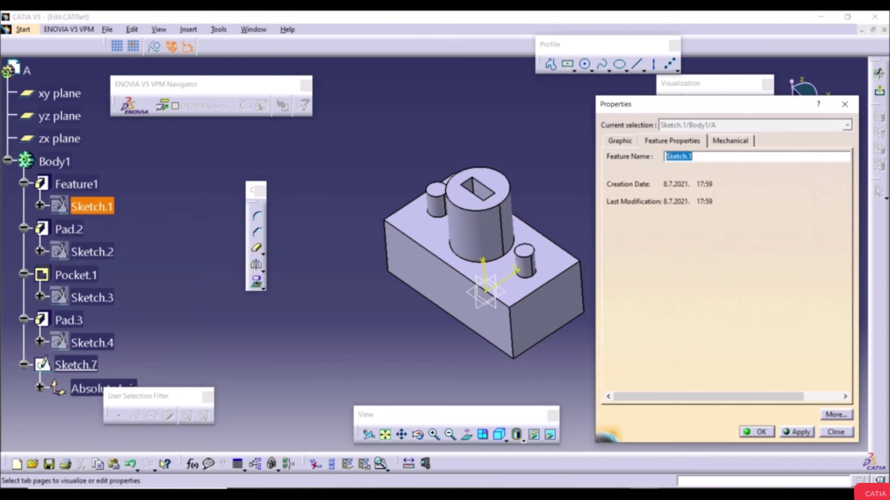
left_click(752, 433)
Step: Edit Sketch.1, set the rectangle's horizontal offset from the vertical axis to 100 mm and exit the sketch
scroll(165, 246, "down", 2)
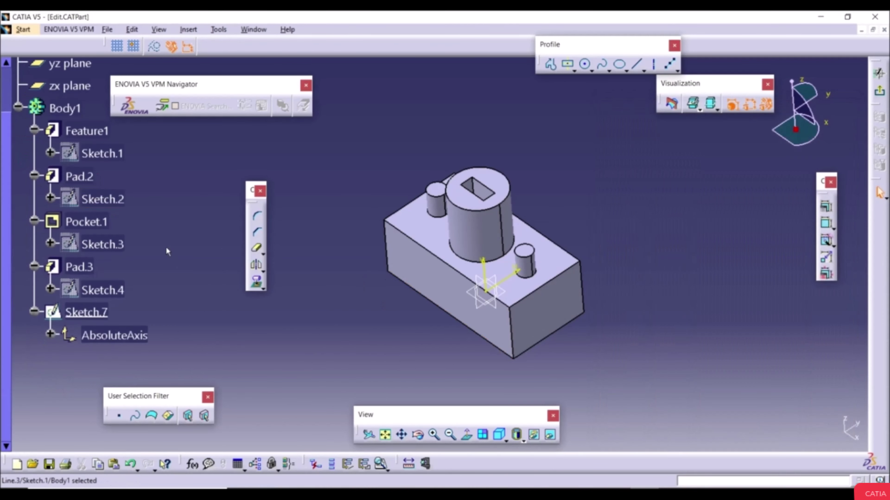
double_click(108, 154)
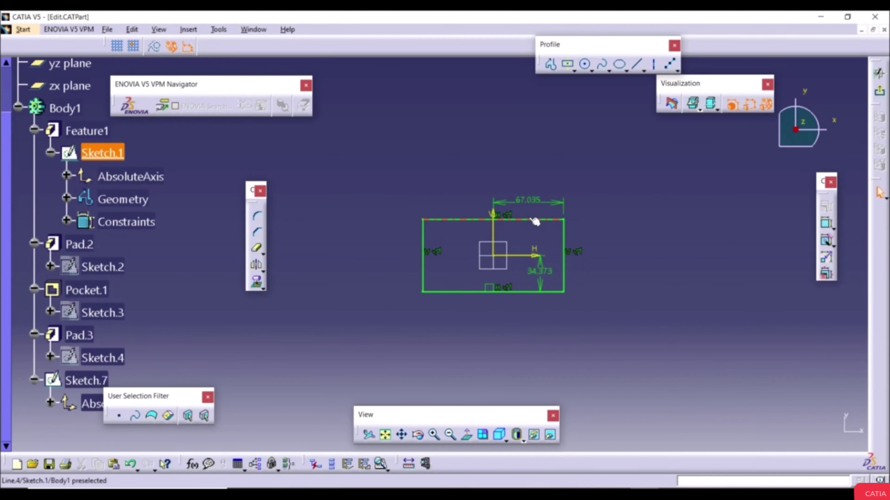
double_click(530, 201)
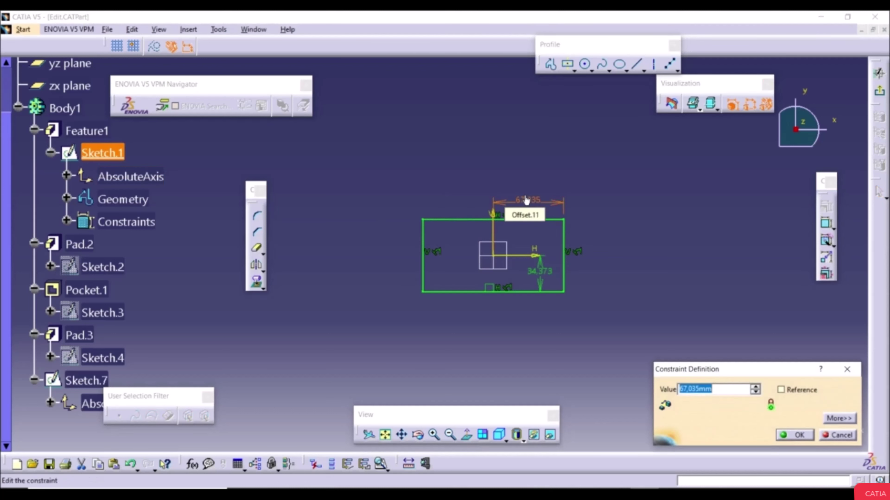
type("100mm")
key("Return")
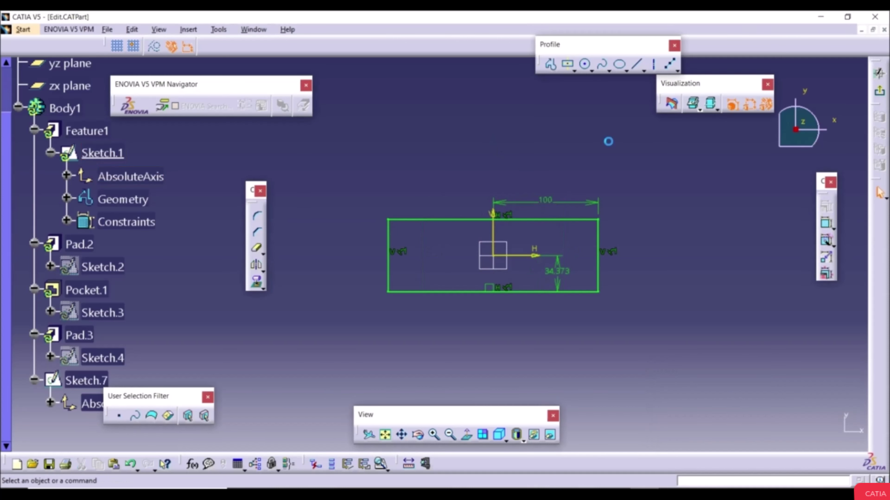
left_click(877, 91)
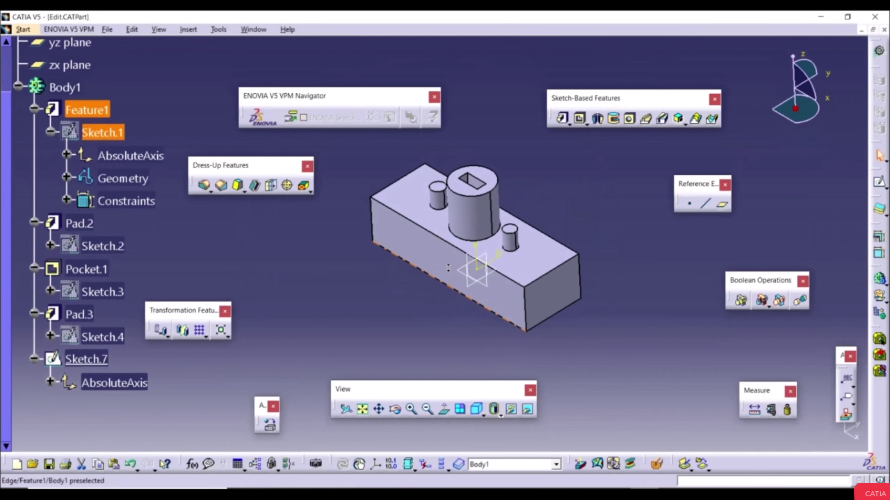
left_click(386, 287)
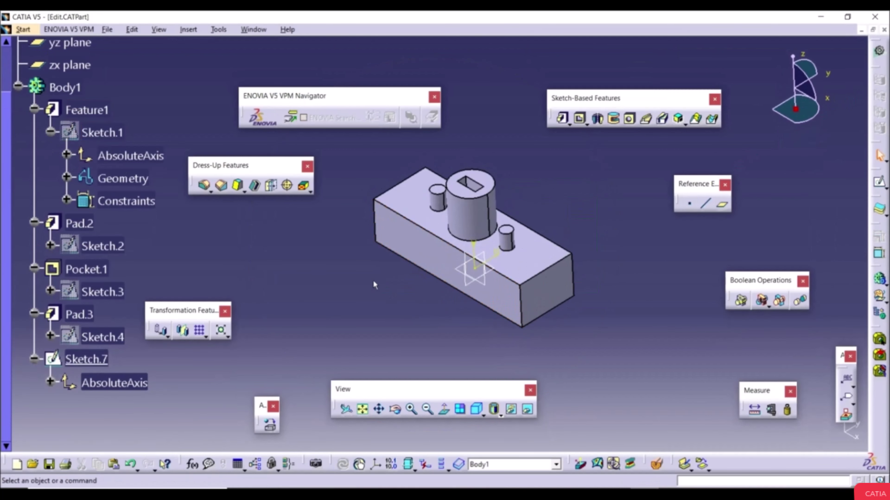
Step: Expand Sketch.1 in the specification tree to examine its geometry elements and constraints
left_click(51, 132)
left_click(51, 132)
left_click(66, 176)
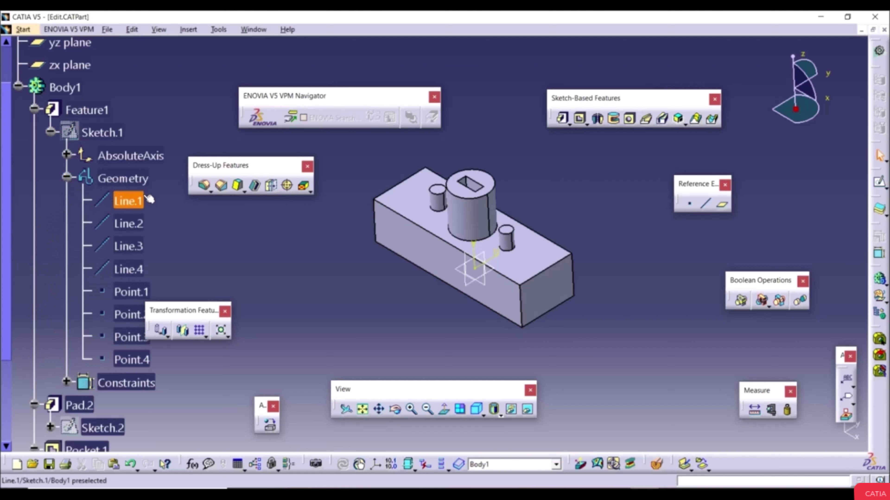
left_click(66, 382)
scroll(154, 350, "down", 1)
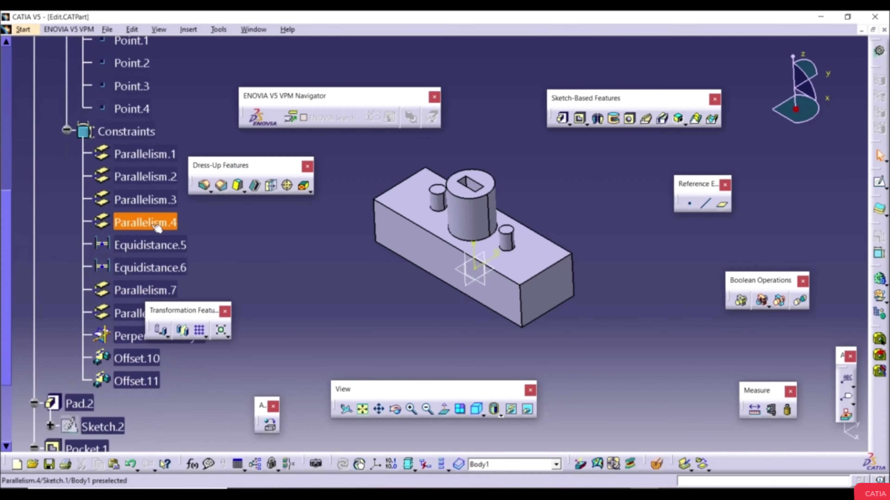
scroll(157, 227, "up", 5)
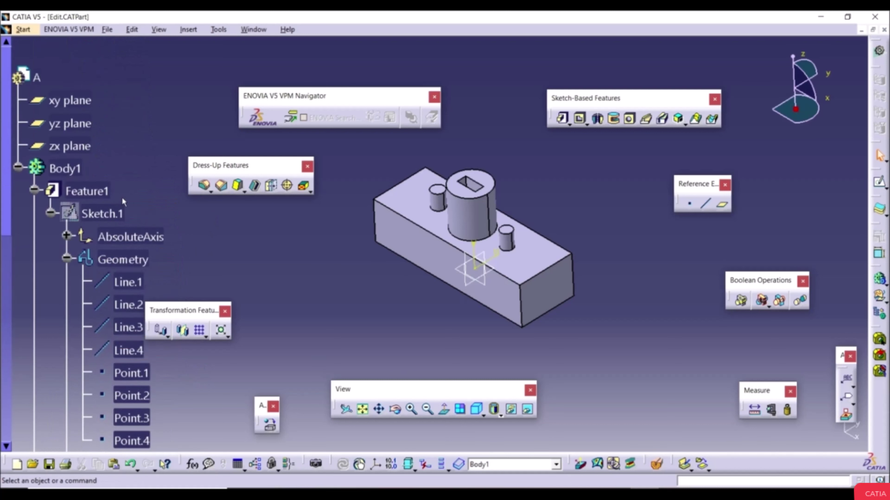
Step: Set the pad length of Feature1 to 40 mm
double_click(86, 191)
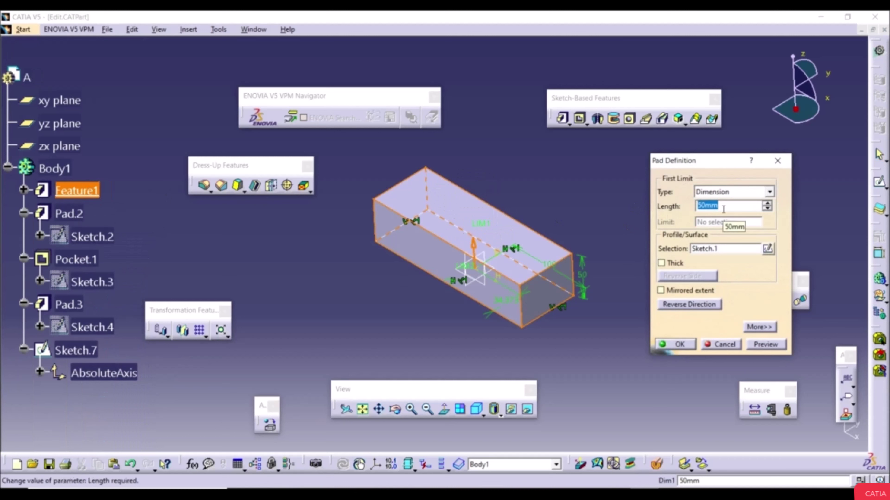
type("40")
left_click(676, 344)
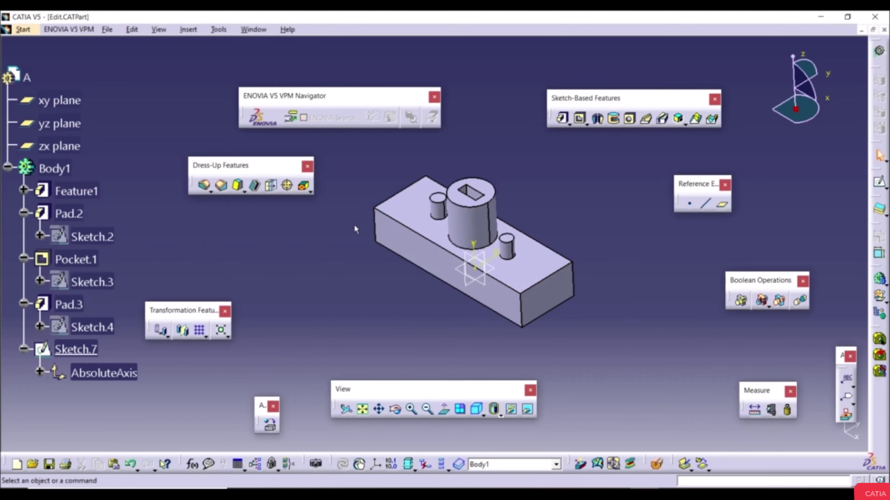
Step: Delete Pocket.1 together with its sketch Sketch.3
right_click(71, 261)
left_click(100, 188)
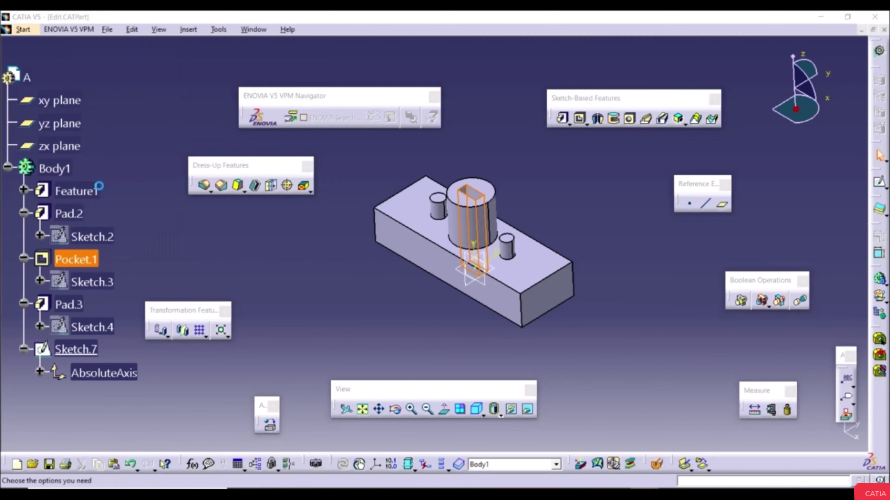
left_click(792, 432)
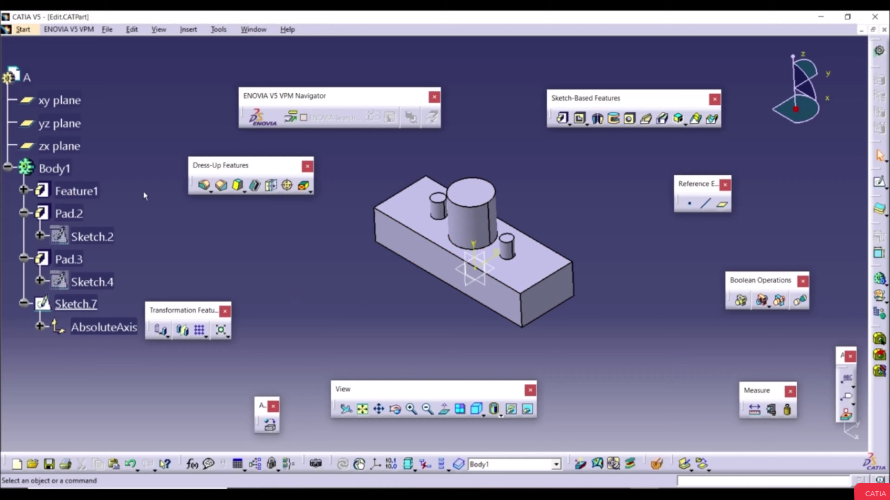
Step: Hide Body1 and show it again
right_click(53, 169)
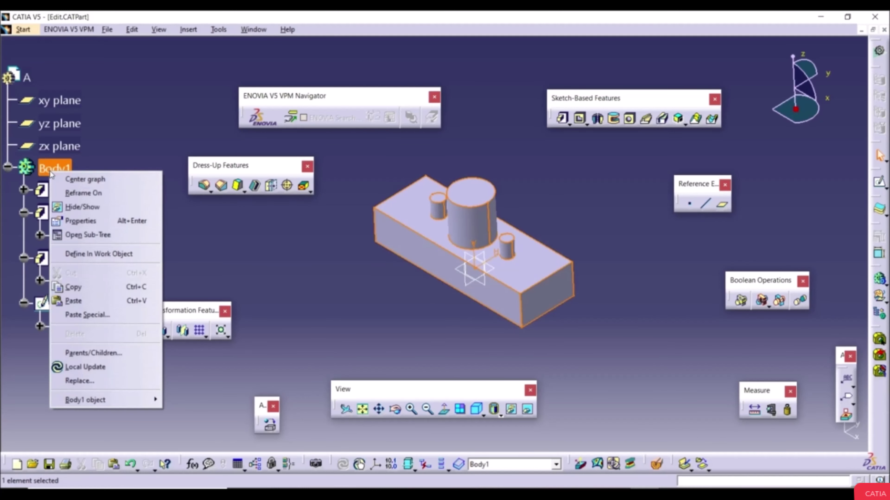
left_click(82, 206)
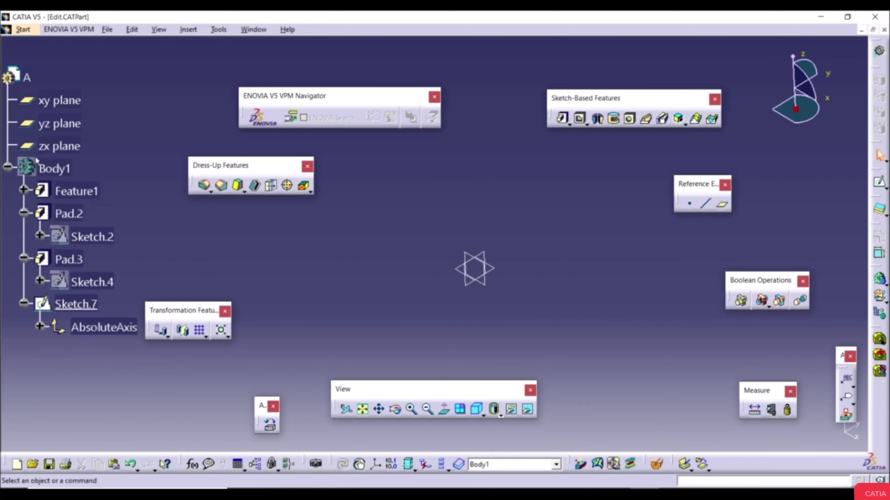
right_click(49, 169)
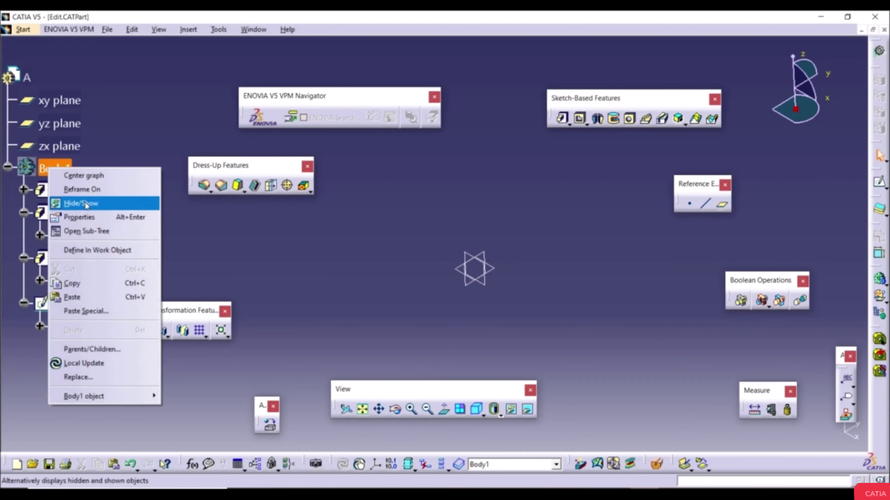
left_click(56, 203)
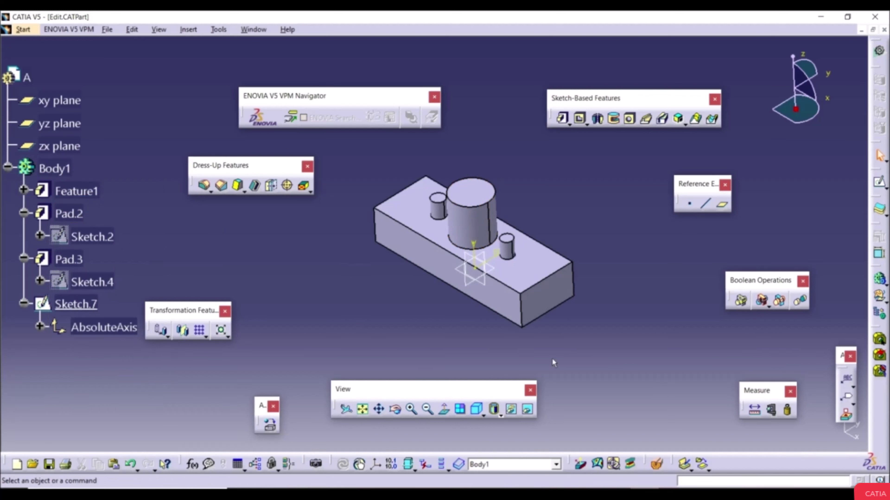
Step: Set the length of the large cylinder's pad, Pad.2, to 20 mm
double_click(474, 227)
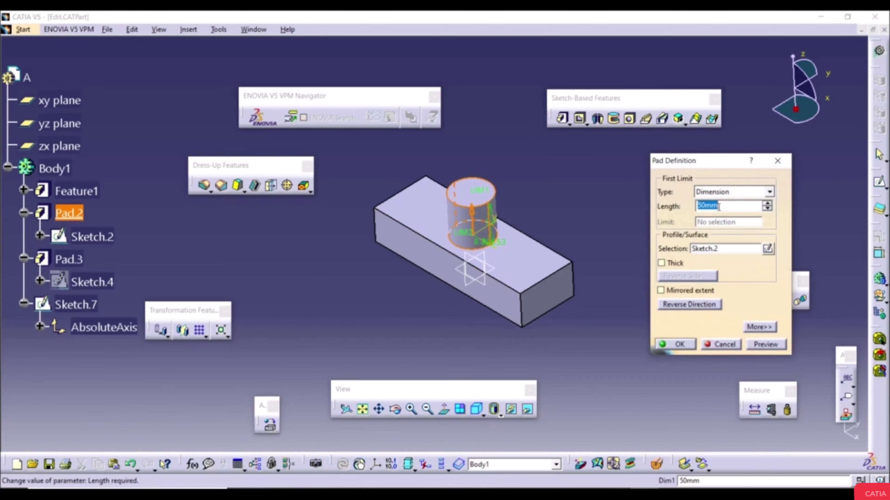
type("20")
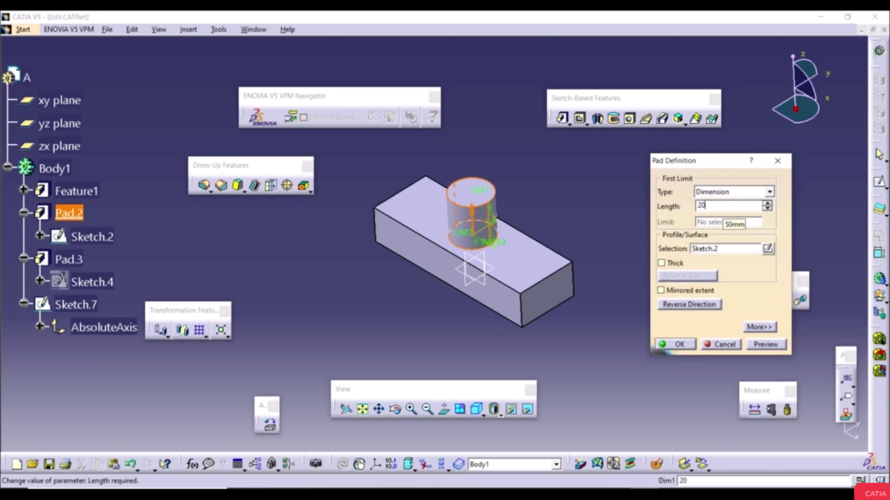
left_click(679, 345)
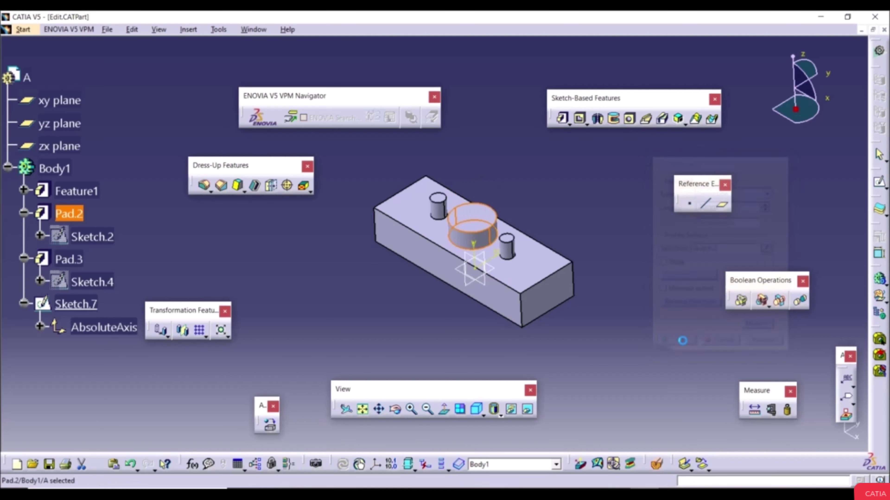